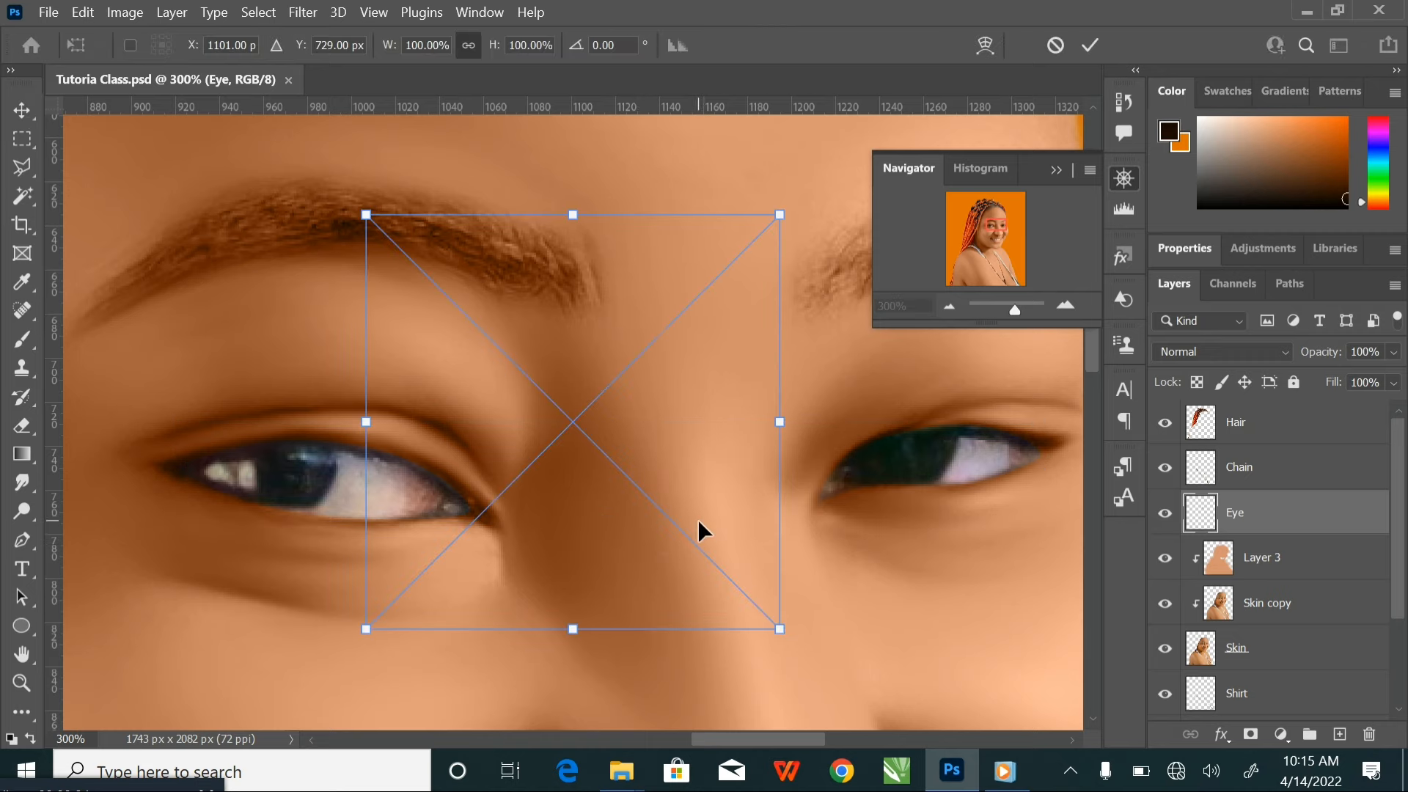
Place the Materials-Yireonzz-02 (1) image above the Eye layer and position it between the two eyes
{"action": "left_click_drag", "start_coordinate": [695, 453], "coordinate": [745, 454]}
{"action": "left_click", "coordinate": [1090, 45]}
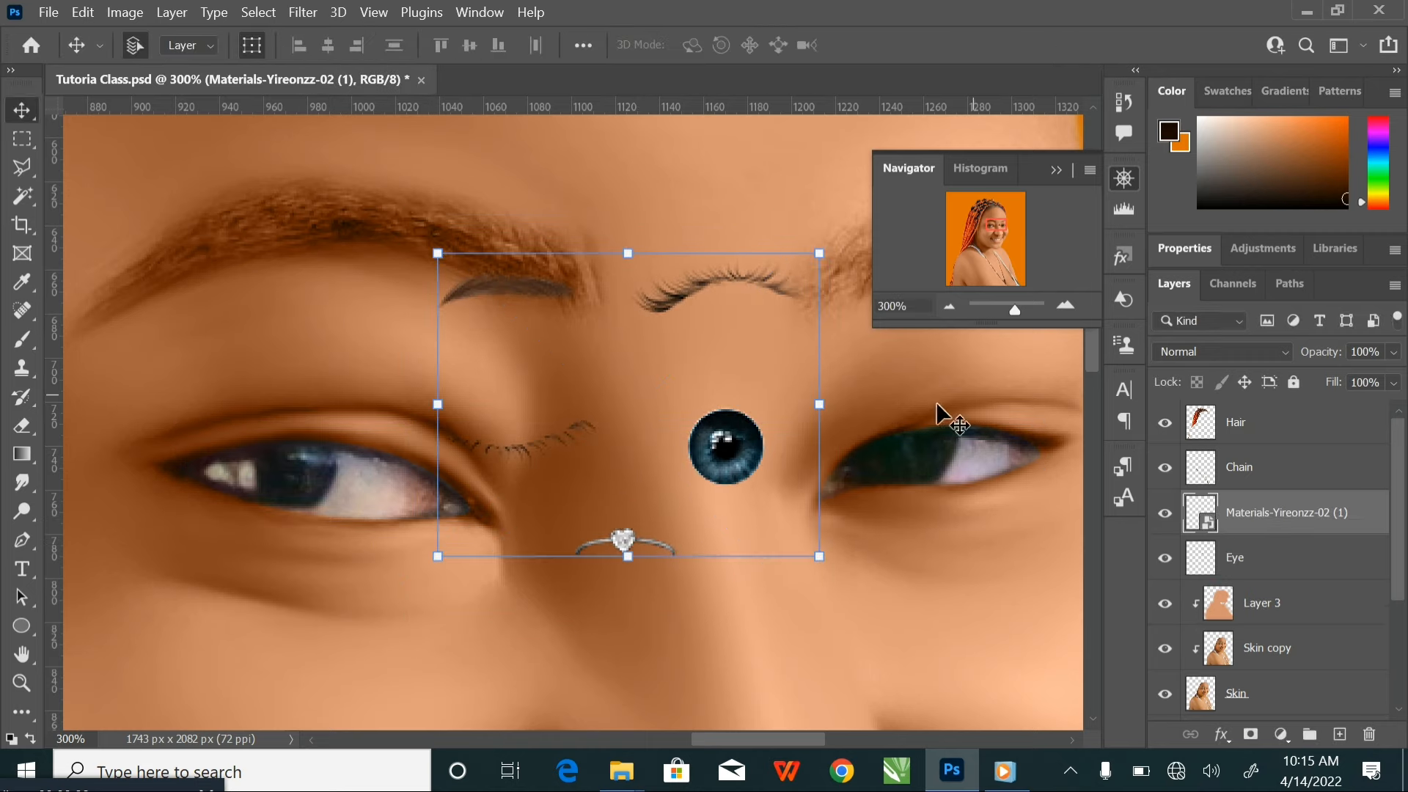
{"action": "left_click", "coordinate": [1273, 567]}
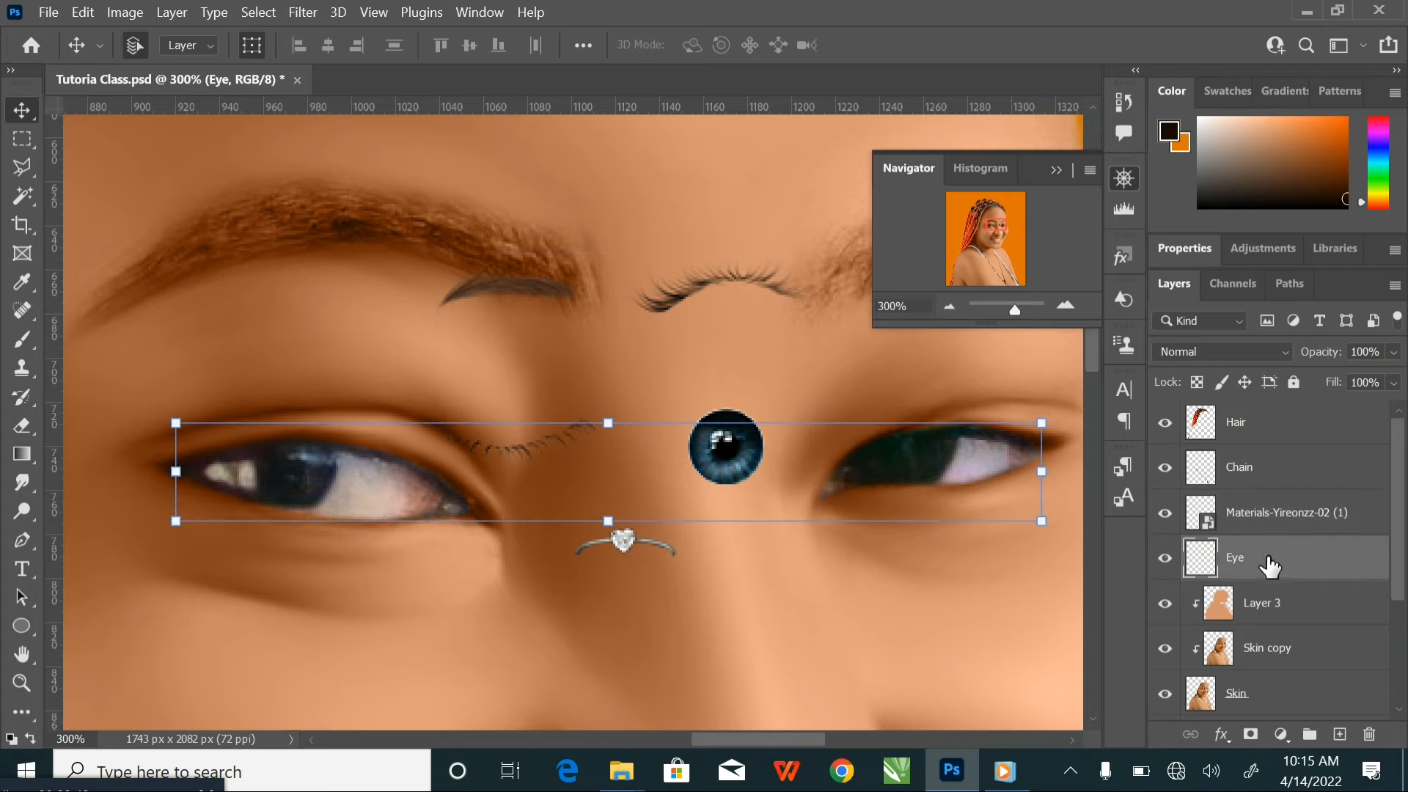
{"action": "left_click", "coordinate": [1269, 522]}
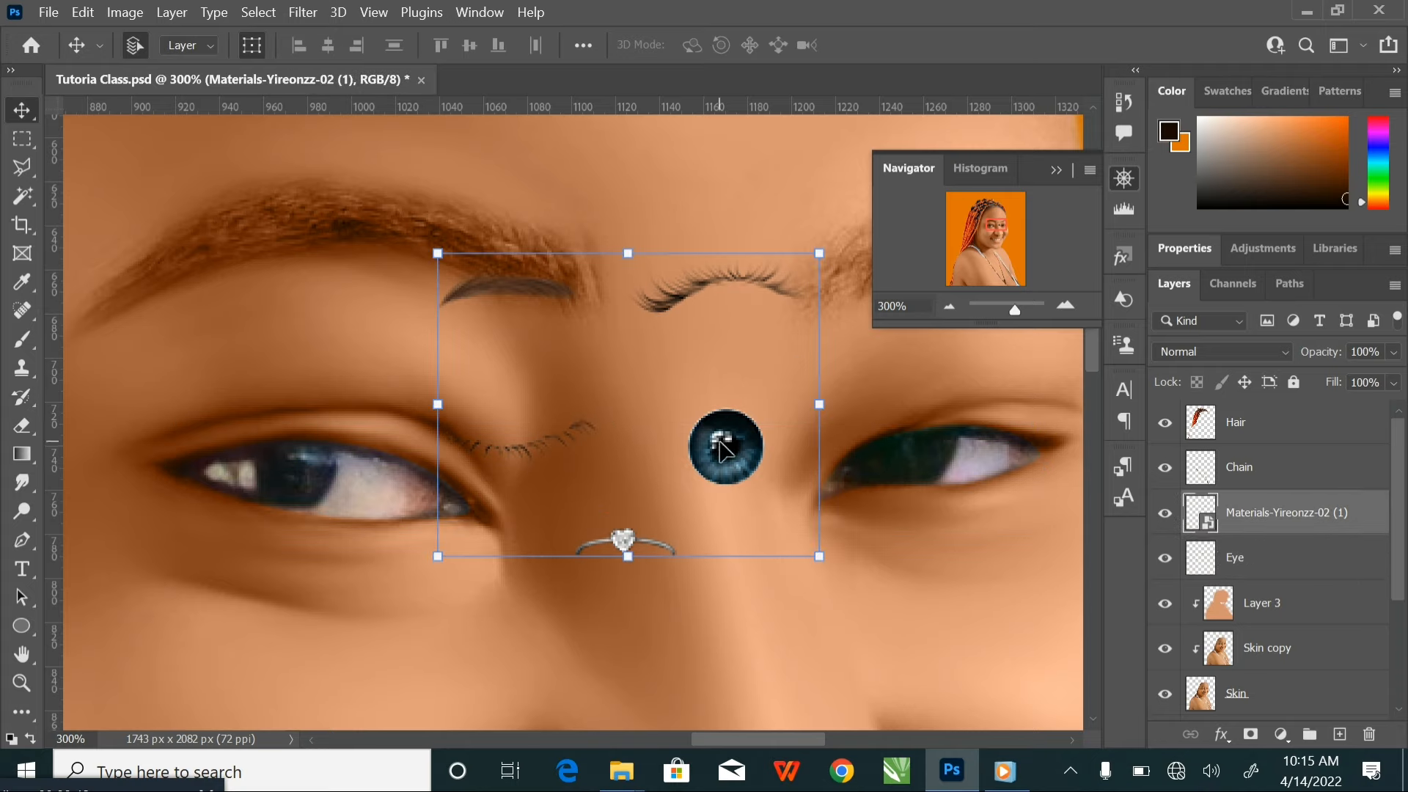
{"action": "left_click_drag", "start_coordinate": [720, 440], "coordinate": [710, 466]}
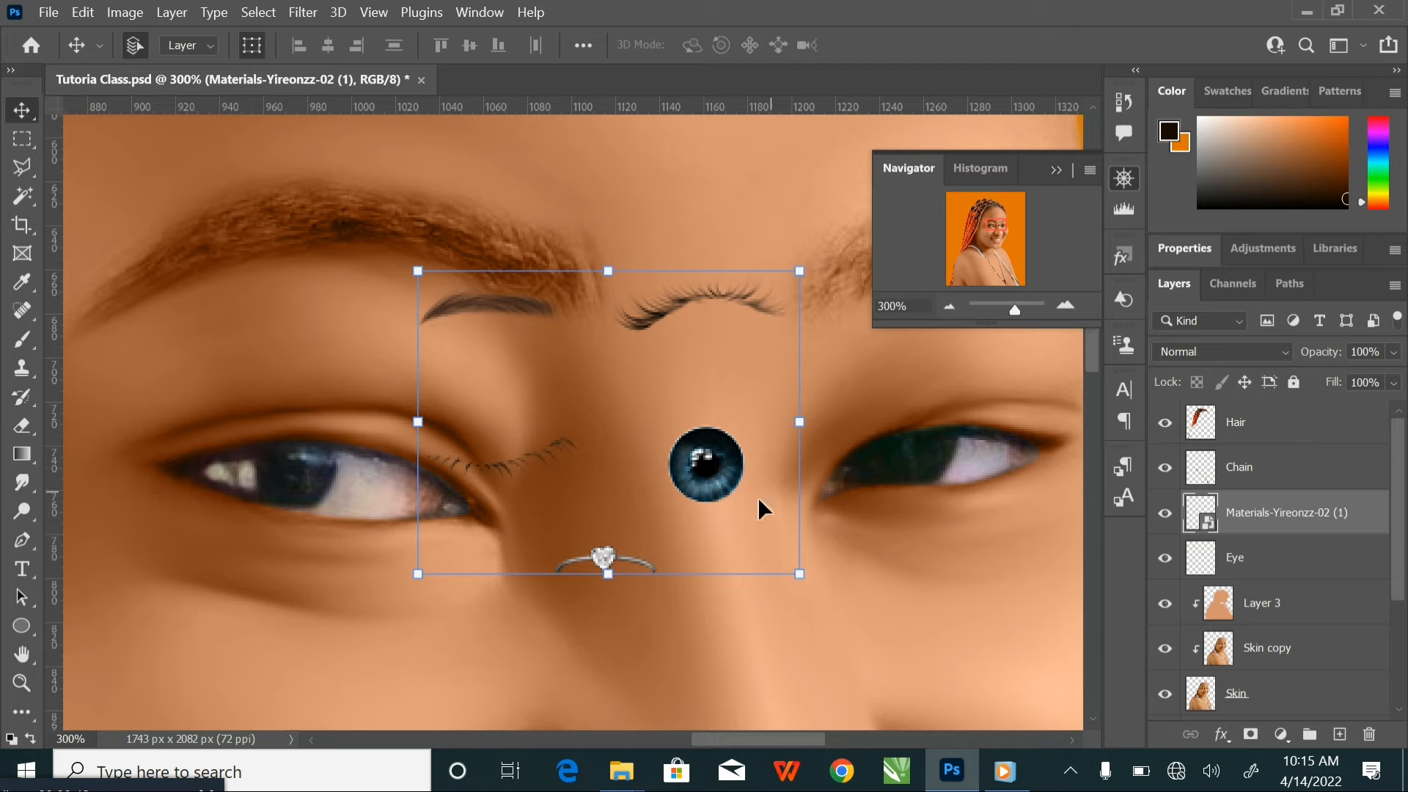
Select the blue iris in the materials image with a rectangular marquee and copy it to its own layer
{"action": "left_click", "coordinate": [23, 141]}
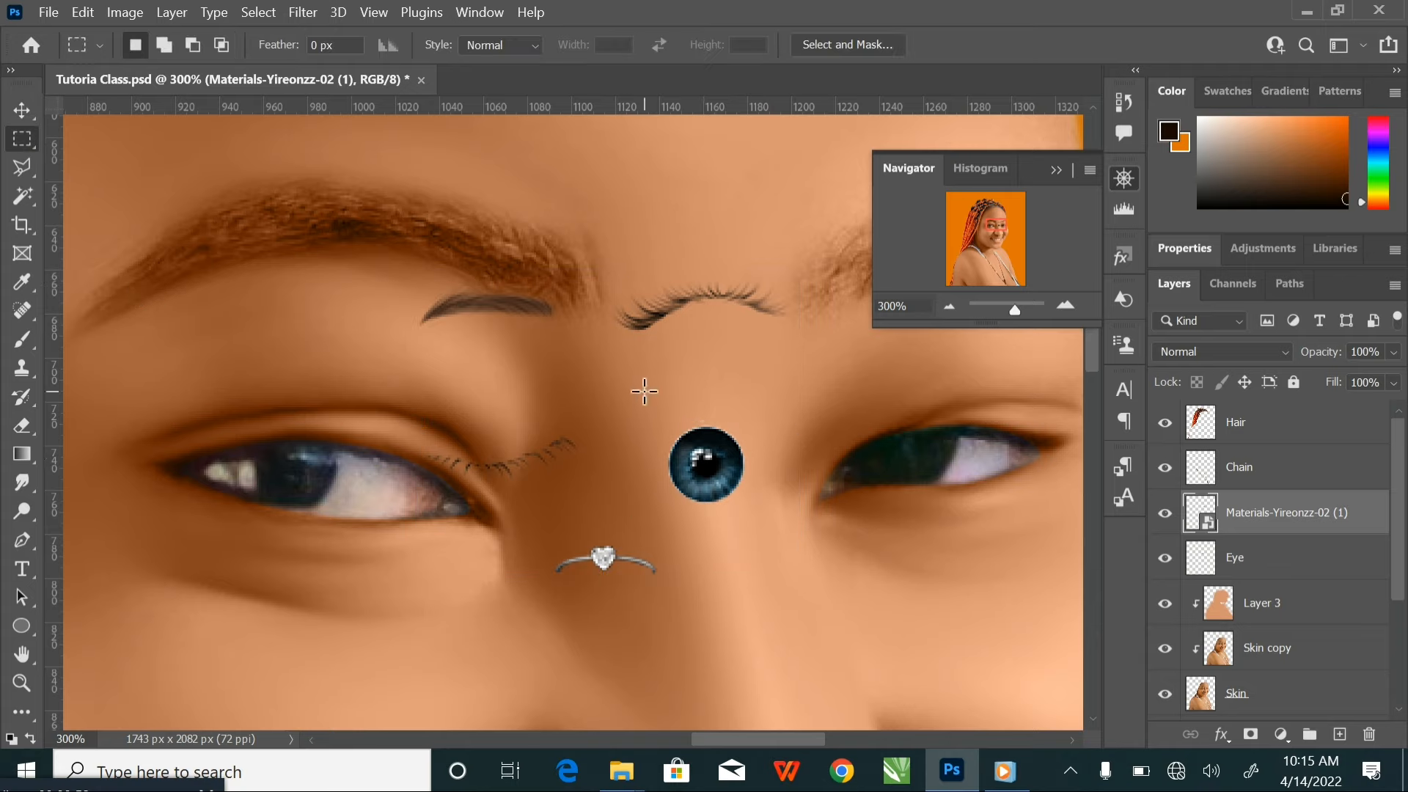
{"action": "left_click_drag", "start_coordinate": [635, 380], "coordinate": [770, 523]}
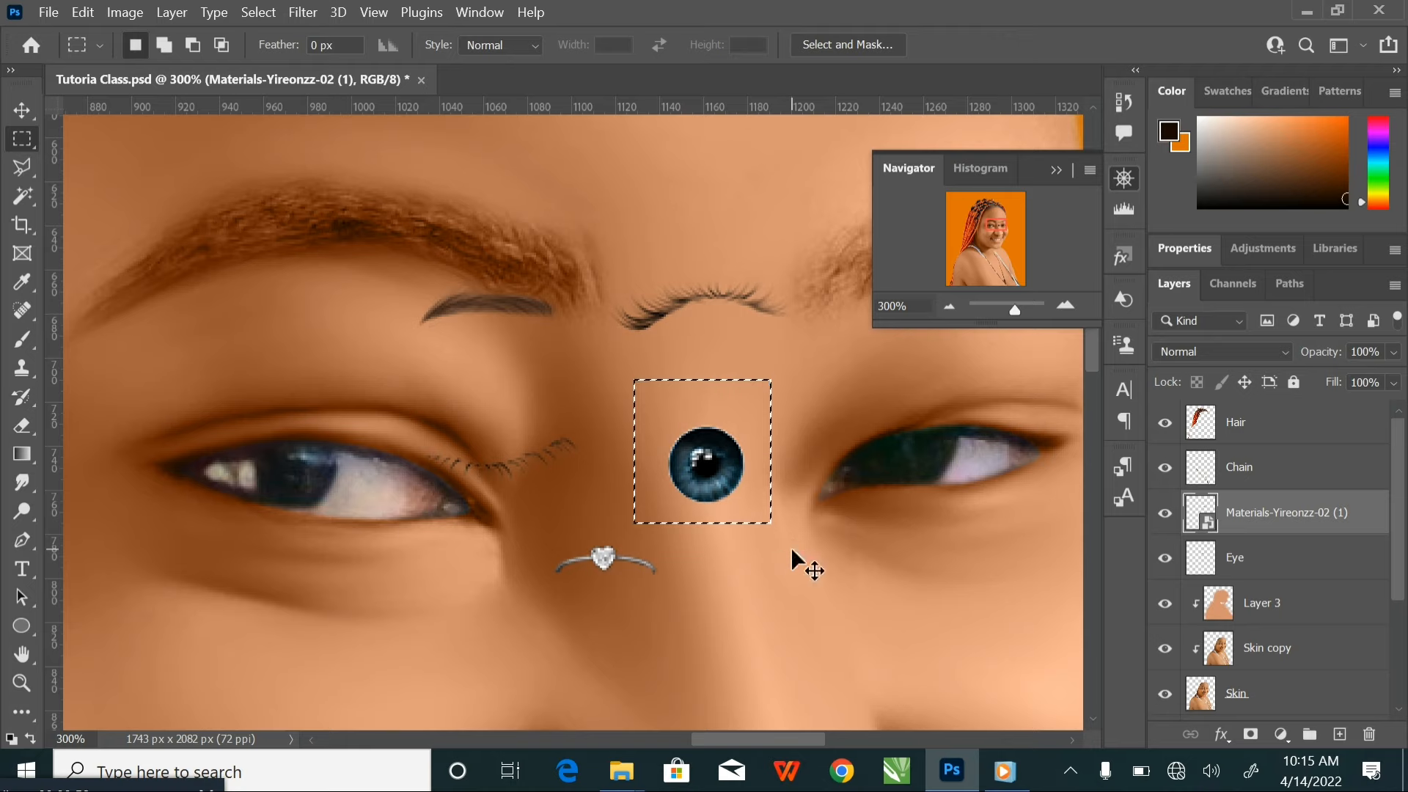
{"action": "key", "text": "ctrl+j"}
Move the iris layer directly below the Materials-Yireonzz-02 (1) layer and hide the materials layer
{"action": "left_click", "coordinate": [24, 114]}
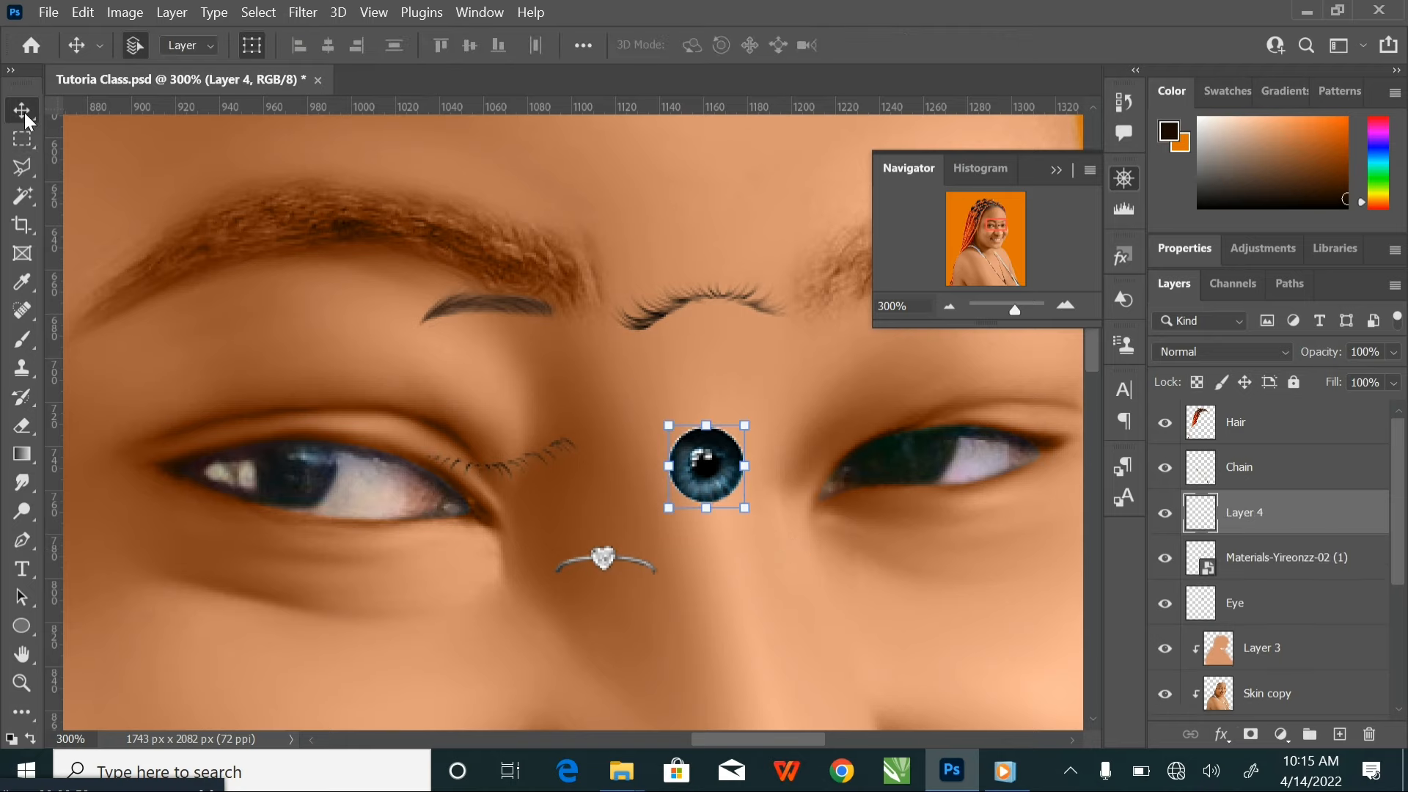
{"action": "left_click_drag", "start_coordinate": [1283, 529], "coordinate": [1259, 581]}
{"action": "left_click", "coordinate": [1165, 512]}
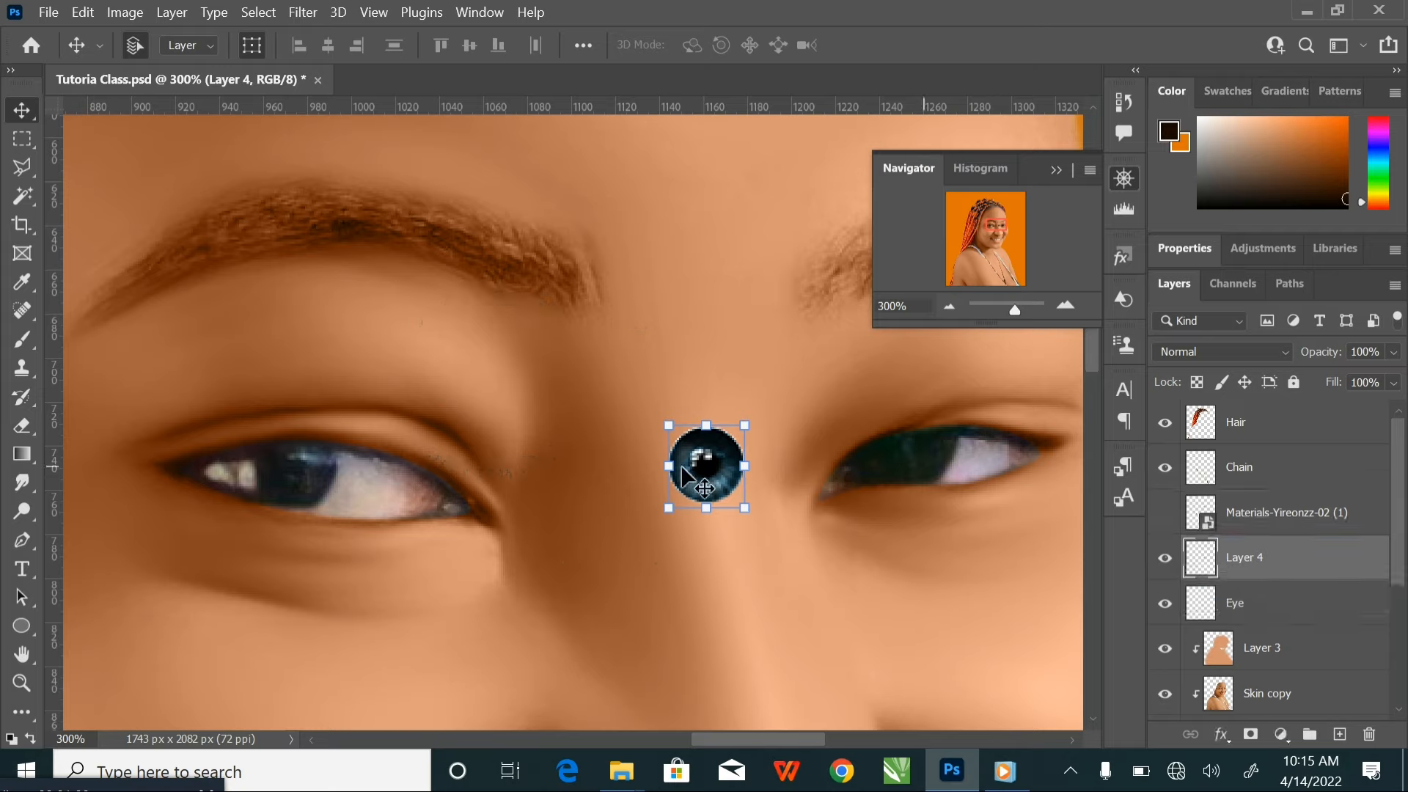
Move the blue iris over the left-hand eye and scale it to about 153% so it covers the original iris
{"action": "left_click_drag", "start_coordinate": [687, 472], "coordinate": [331, 402]}
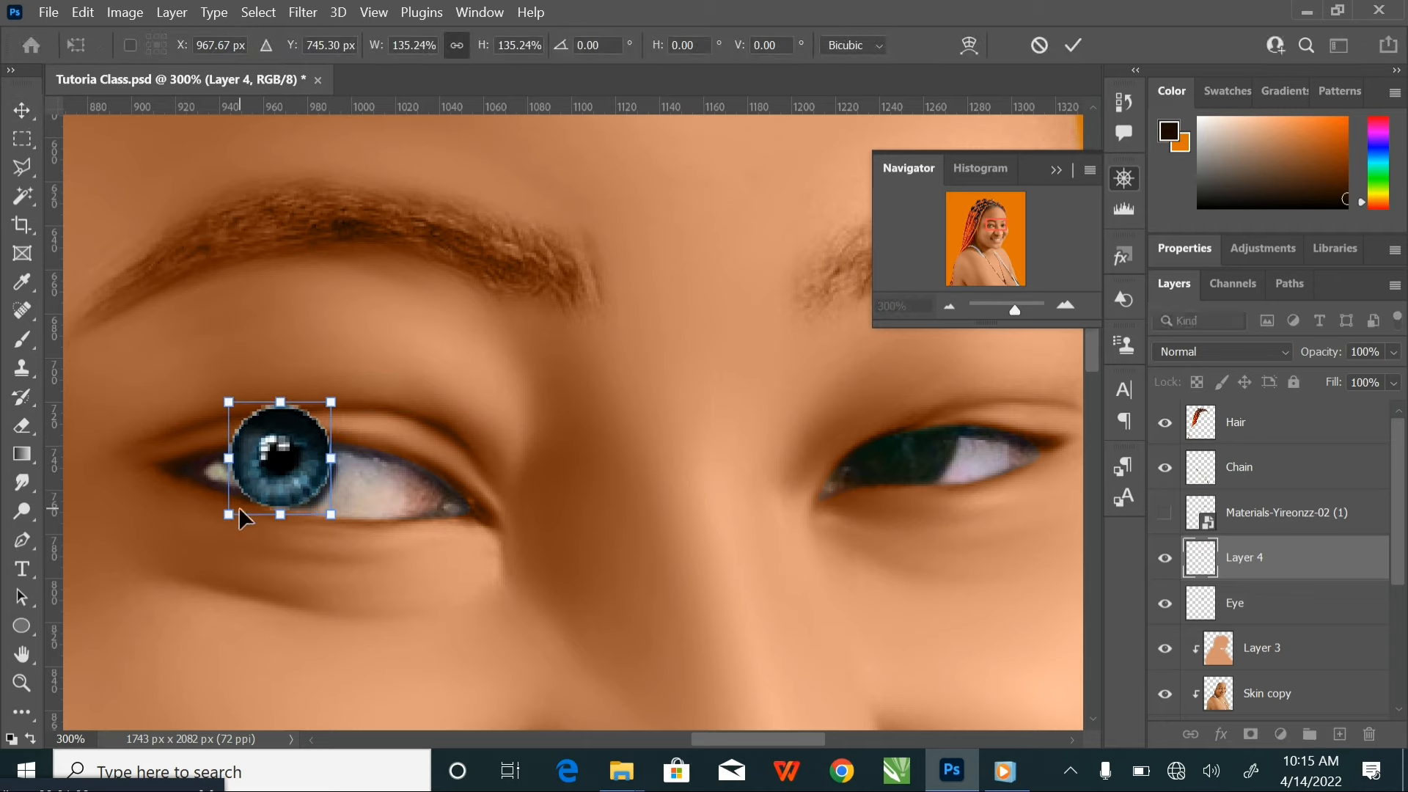
{"action": "left_click_drag", "start_coordinate": [229, 514], "coordinate": [214, 527]}
{"action": "left_click_drag", "start_coordinate": [286, 470], "coordinate": [300, 484]}
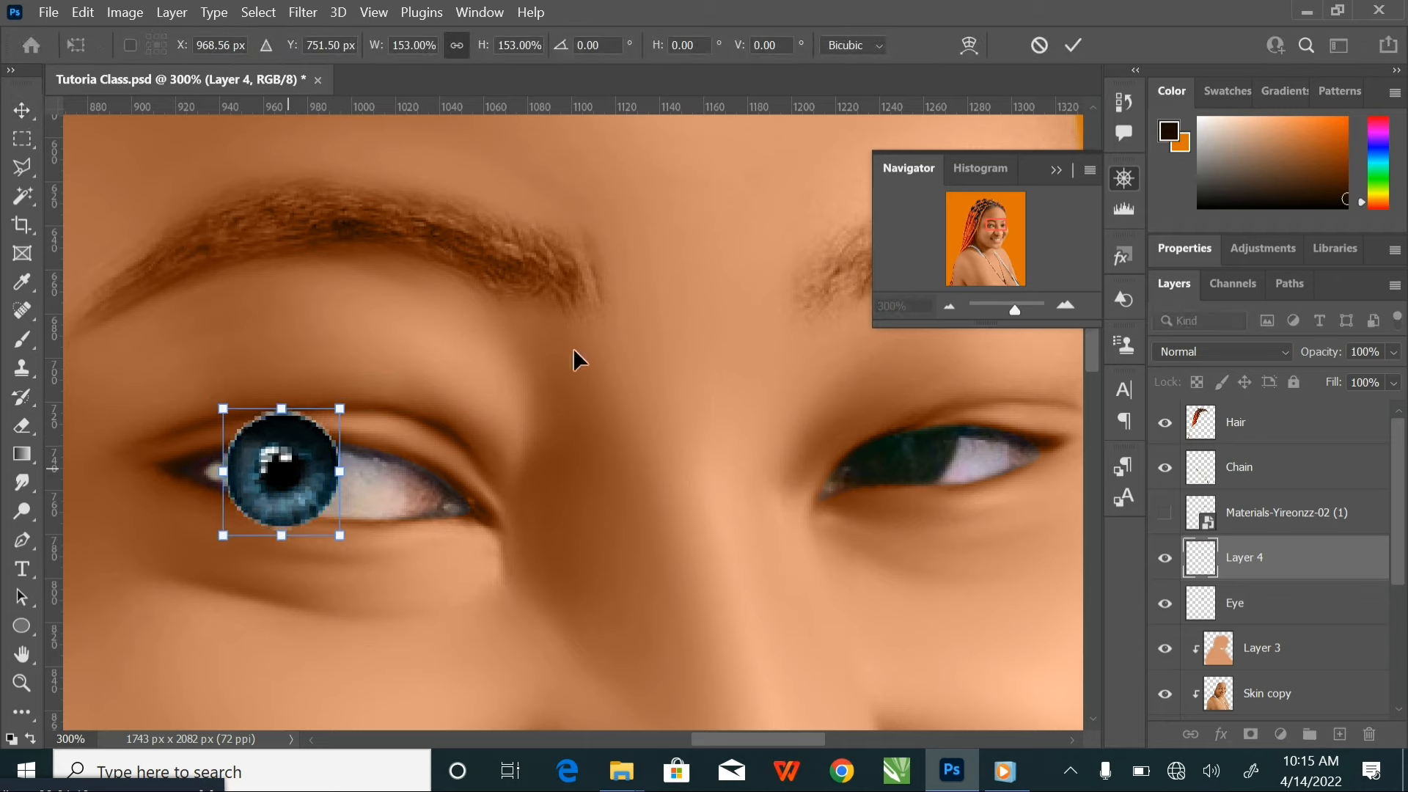
{"action": "left_click", "coordinate": [1074, 46]}
Clip the iris layer to the Eye layer, then slightly enlarge the iris and refine its position in the left-hand eye
{"action": "right_click", "coordinate": [1294, 558]}
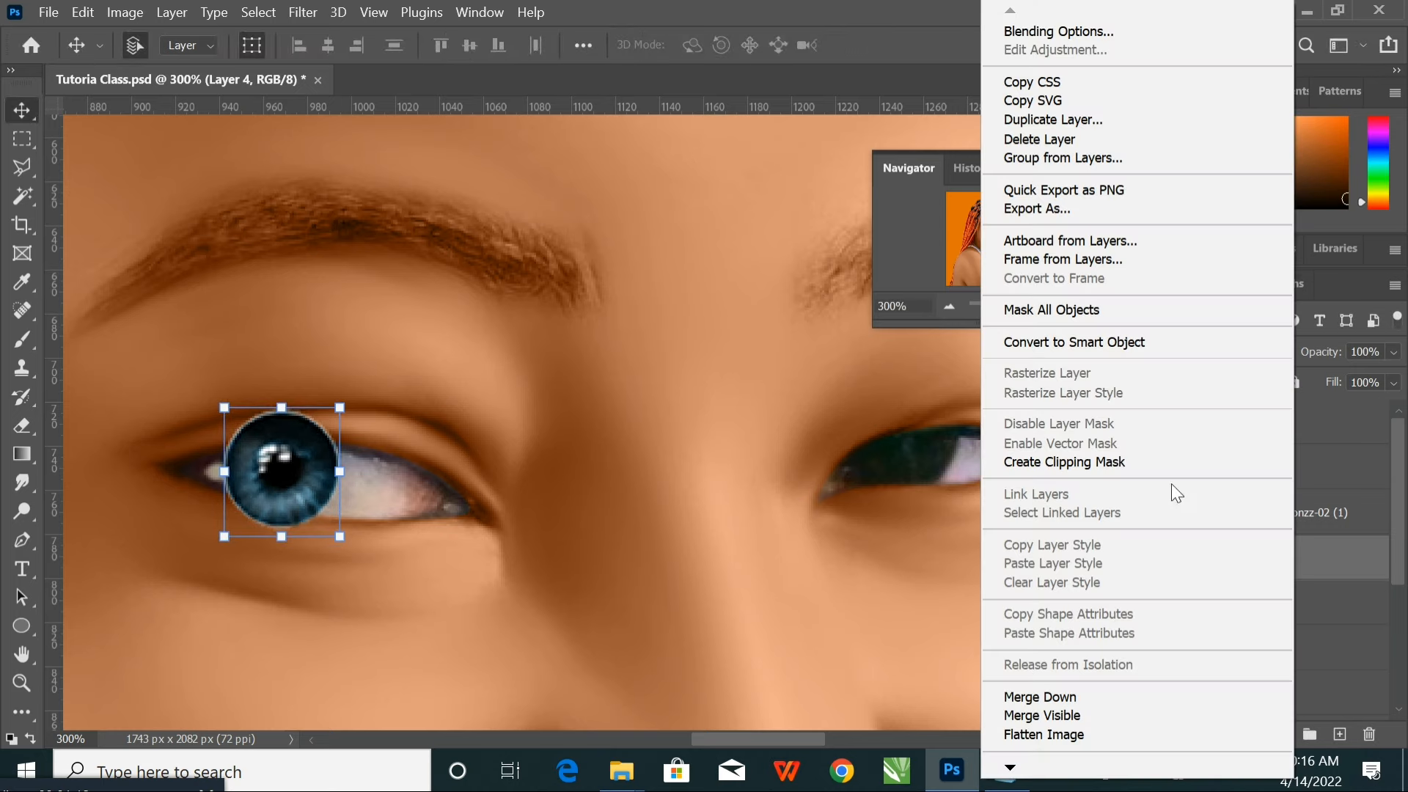
{"action": "left_click", "coordinate": [1141, 461]}
{"action": "mouse_move", "coordinate": [320, 472]}
{"action": "left_mouse_down"}
{"action": "mouse_move", "coordinate": [380, 462]}
{"action": "mouse_move", "coordinate": [307, 460]}
{"action": "left_mouse_up"}
{"action": "left_click_drag", "start_coordinate": [220, 405], "coordinate": [216, 397]}
{"action": "left_click_drag", "start_coordinate": [282, 478], "coordinate": [286, 483]}
{"action": "left_click", "coordinate": [1075, 46]}
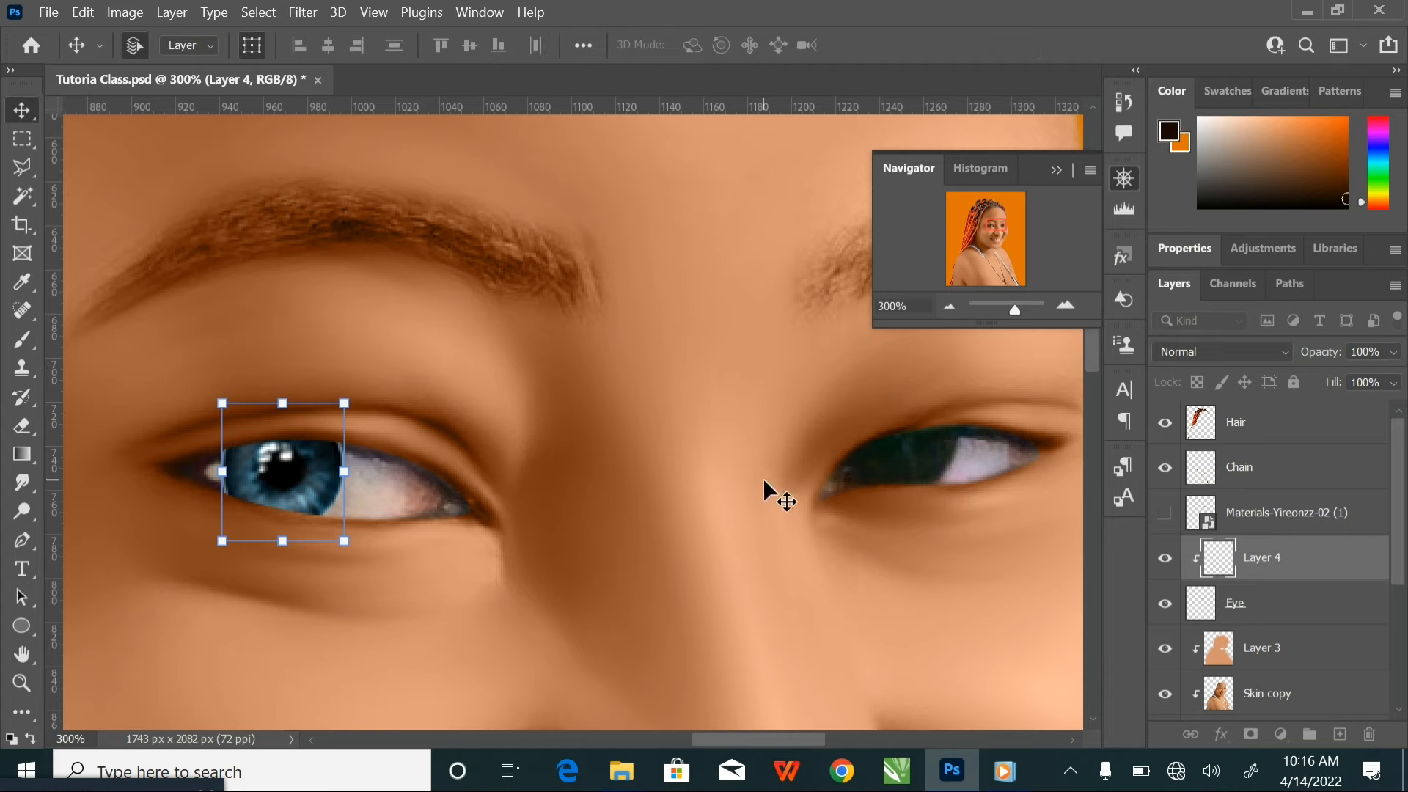
Duplicate the blue iris onto the right-hand eye, scale the copy to about 86% and align it with the original iris
{"action": "left_click_drag", "start_coordinate": [770, 472], "coordinate": [749, 459]}
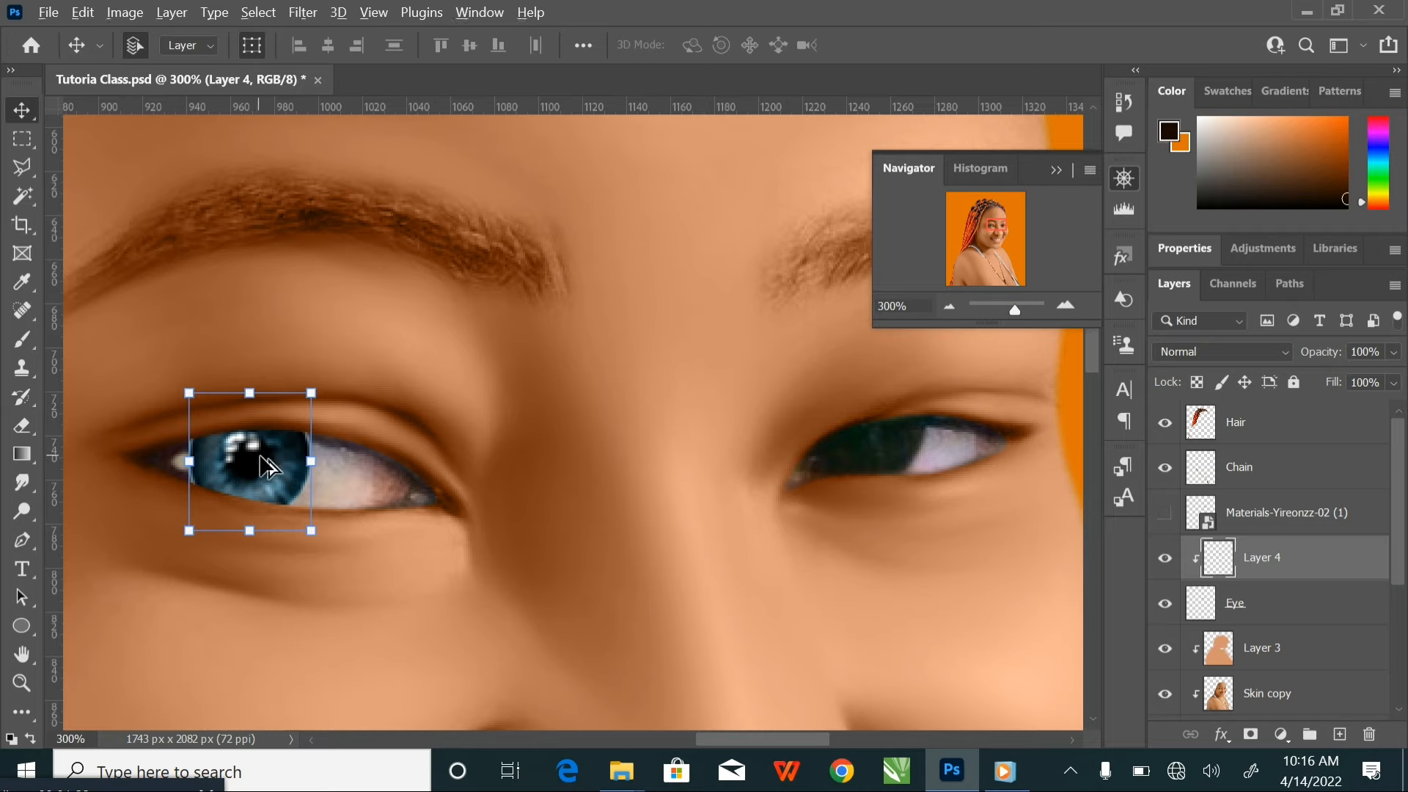
{"action": "left_click_drag", "start_coordinate": [262, 467], "coordinate": [864, 426]}
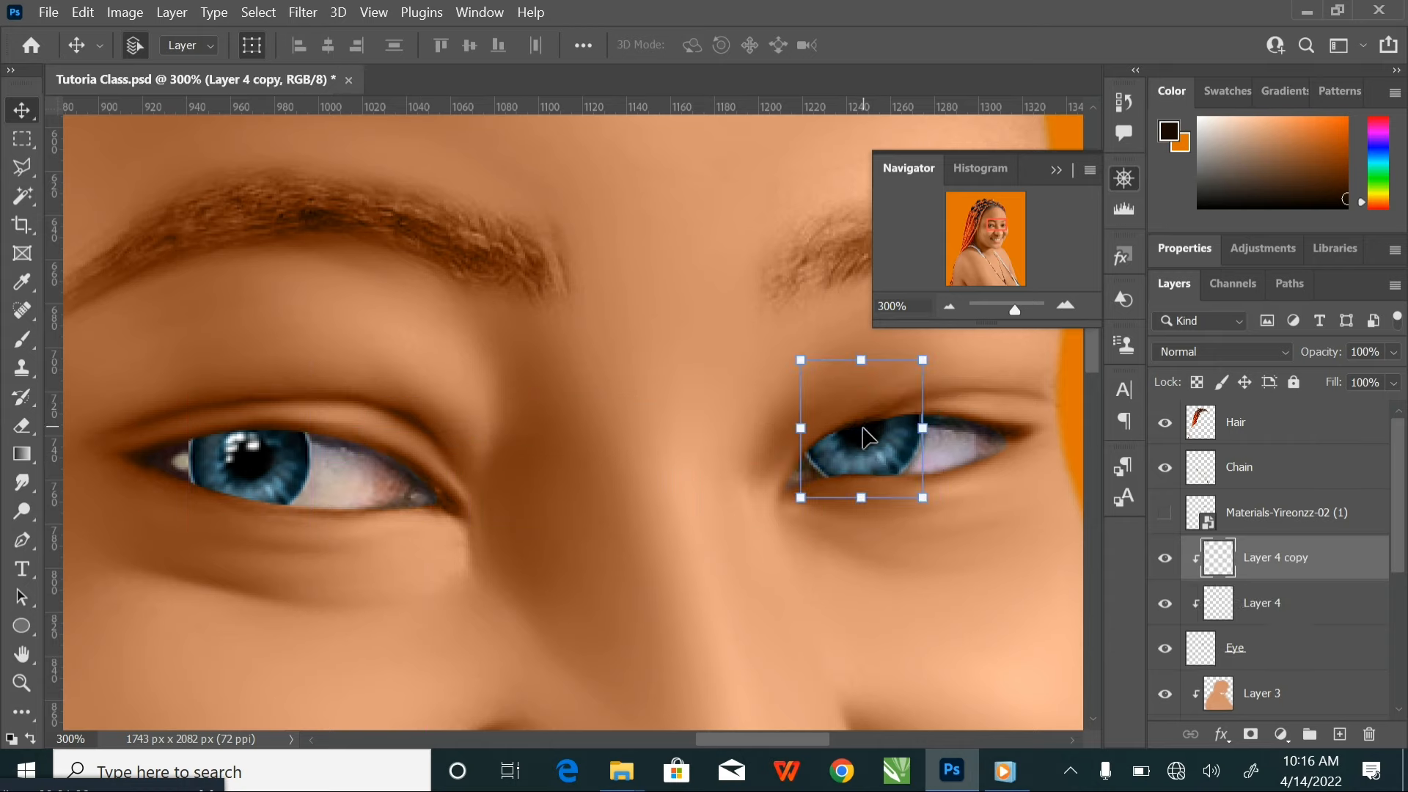
{"action": "left_click", "coordinate": [803, 360]}
{"action": "mouse_move", "coordinate": [803, 360]}
{"action": "left_mouse_down"}
{"action": "mouse_move", "coordinate": [840, 402]}
{"action": "mouse_move", "coordinate": [815, 380]}
{"action": "left_mouse_up"}
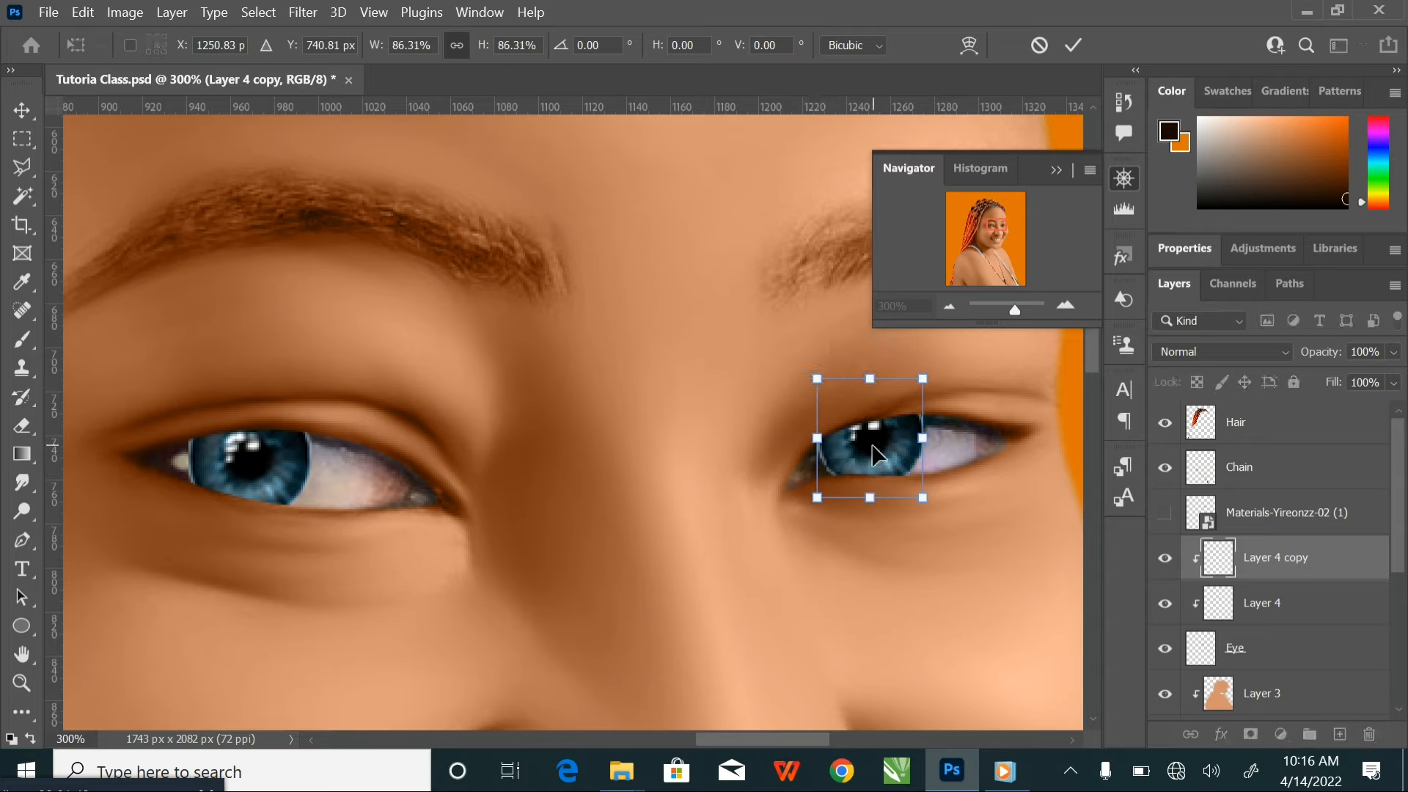
{"action": "left_click_drag", "start_coordinate": [876, 456], "coordinate": [877, 460]}
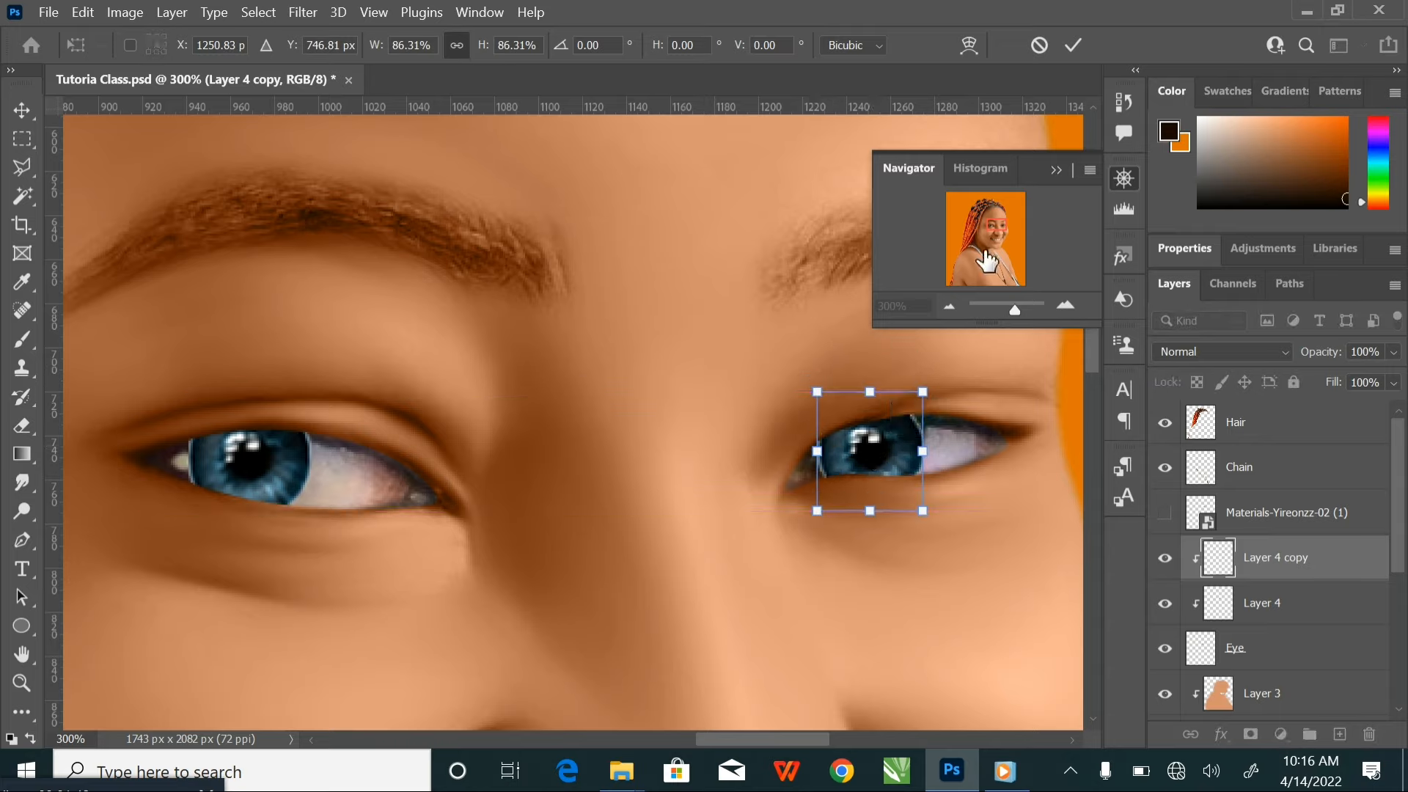
{"action": "left_click", "coordinate": [1072, 46]}
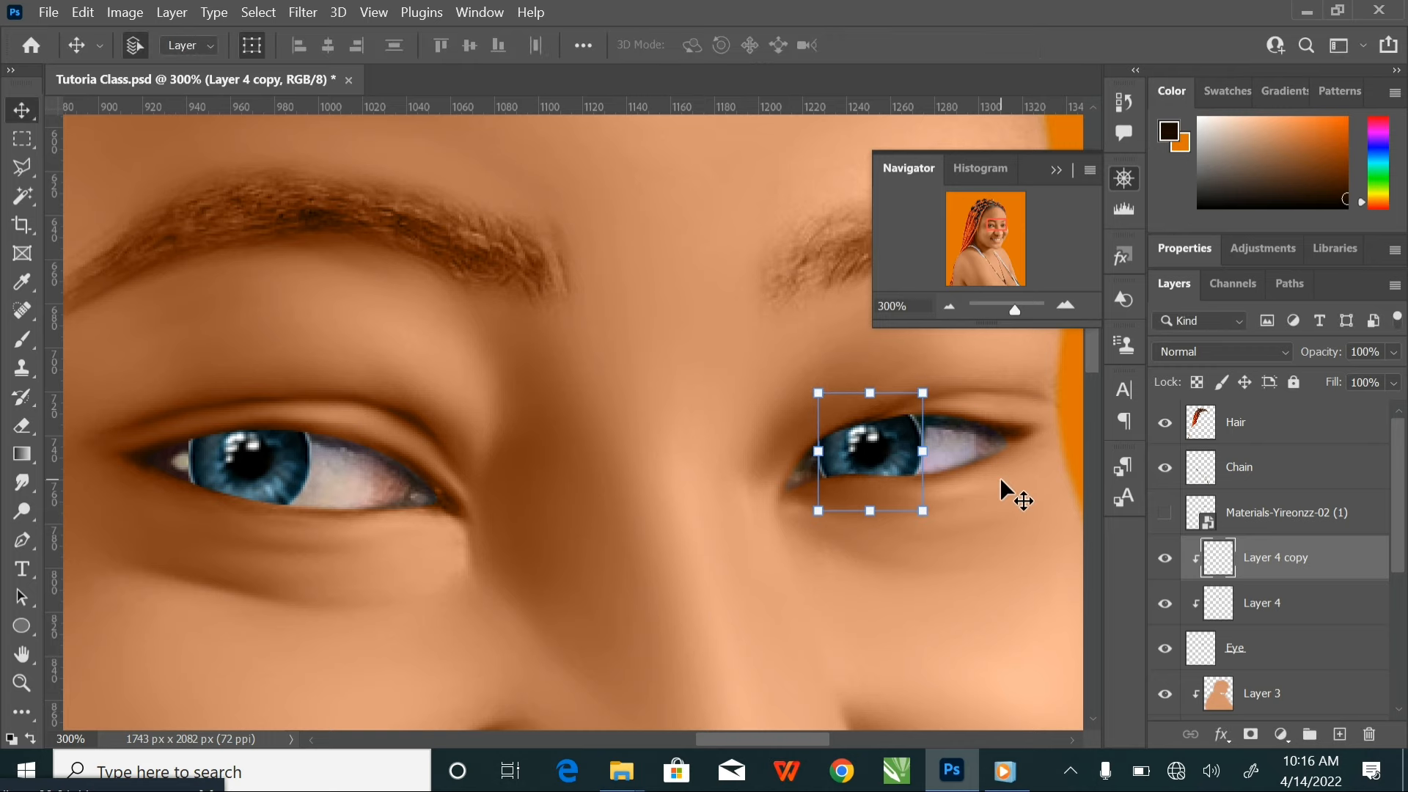
{"action": "key", "text": "Up"}
{"action": "key", "text": "Up"}
Soften the edges of the right-hand iris on Layer 4 copy using the Blur tool at 100% strength
{"action": "key", "text": "ctrl+minus"}
{"action": "key", "text": "ctrl+minus"}
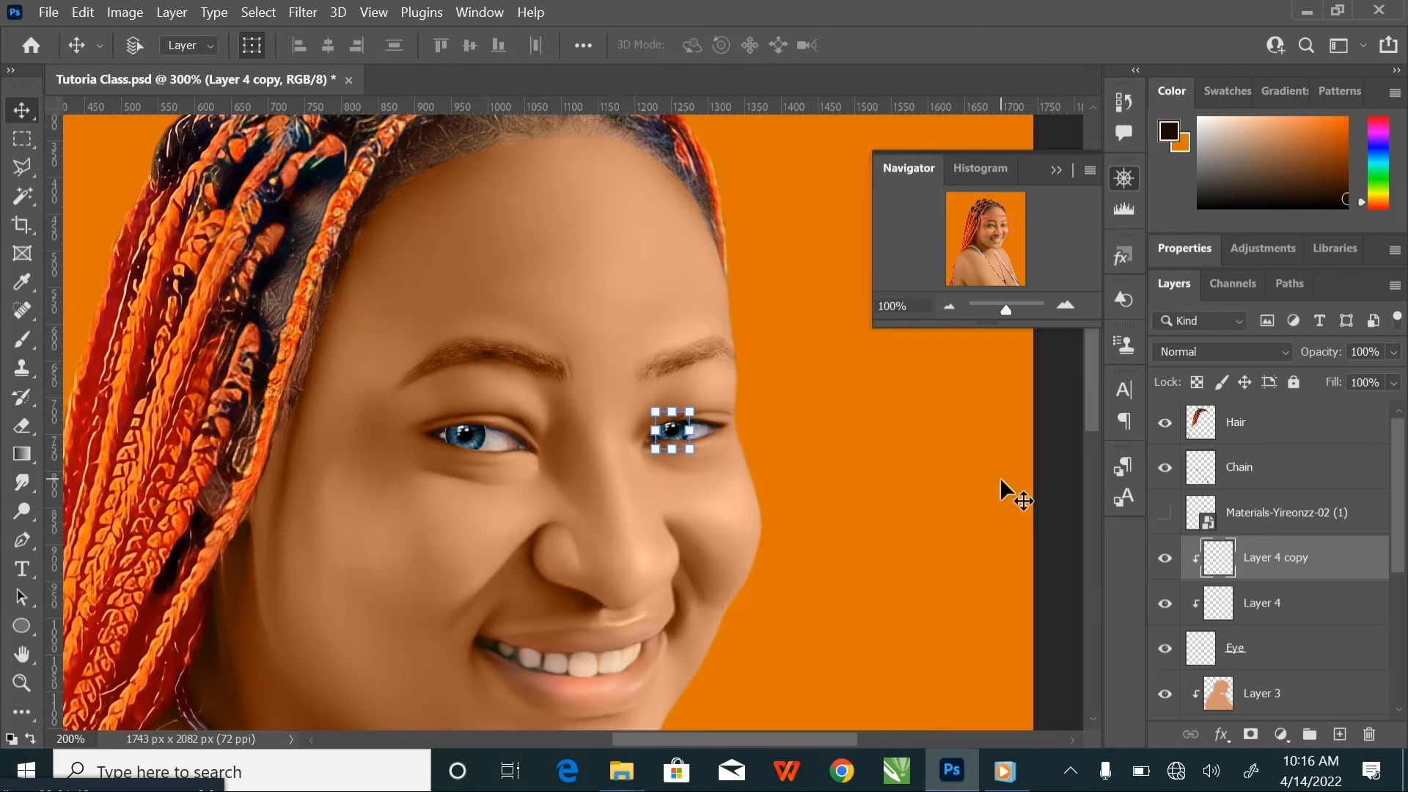
{"action": "key", "text": "ctrl+minus"}
{"action": "key", "text": "ctrl+plus"}
{"action": "key", "text": "ctrl+plus"}
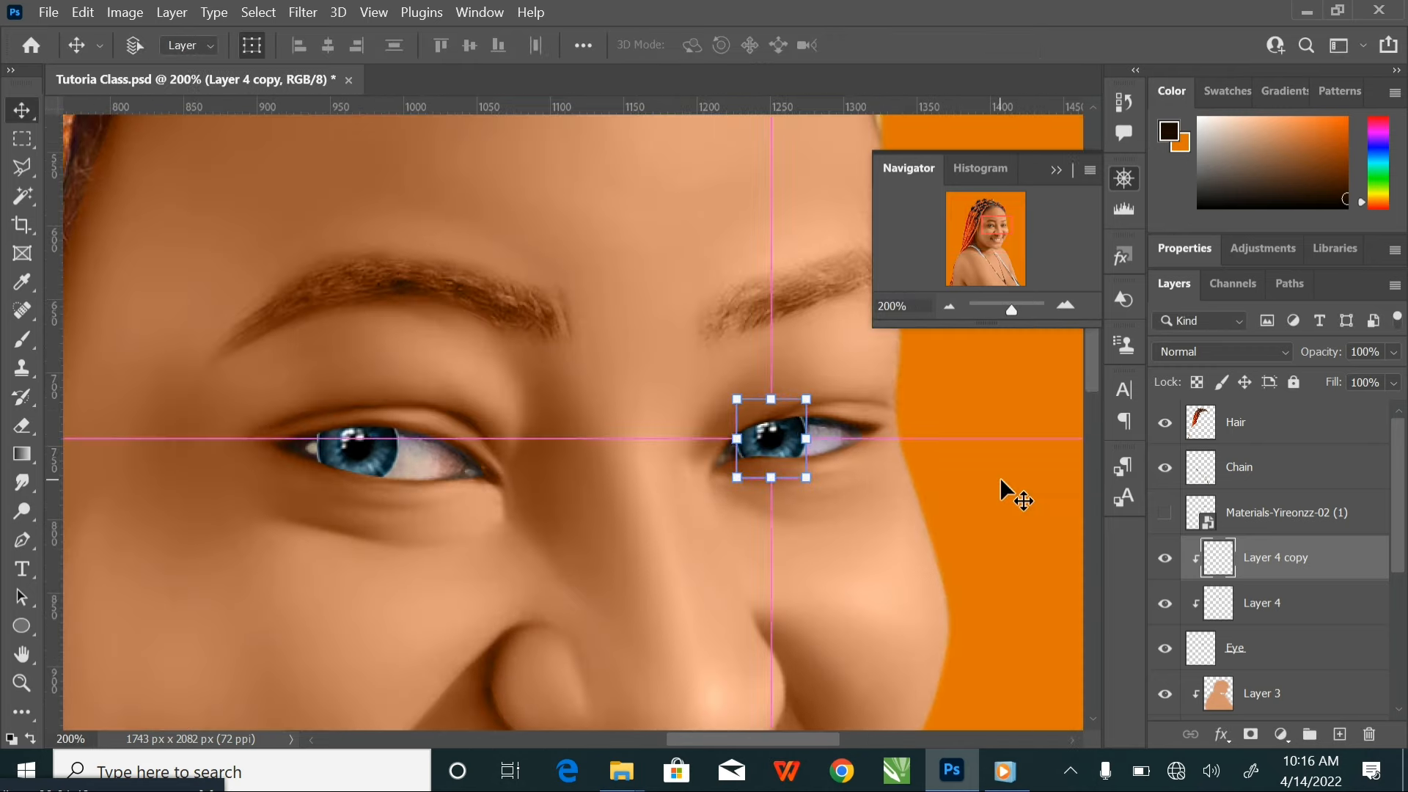
{"action": "key", "text": "ctrl+plus"}
{"action": "left_click_drag", "start_coordinate": [932, 459], "coordinate": [781, 469]}
{"action": "key", "text": "ctrl+plus"}
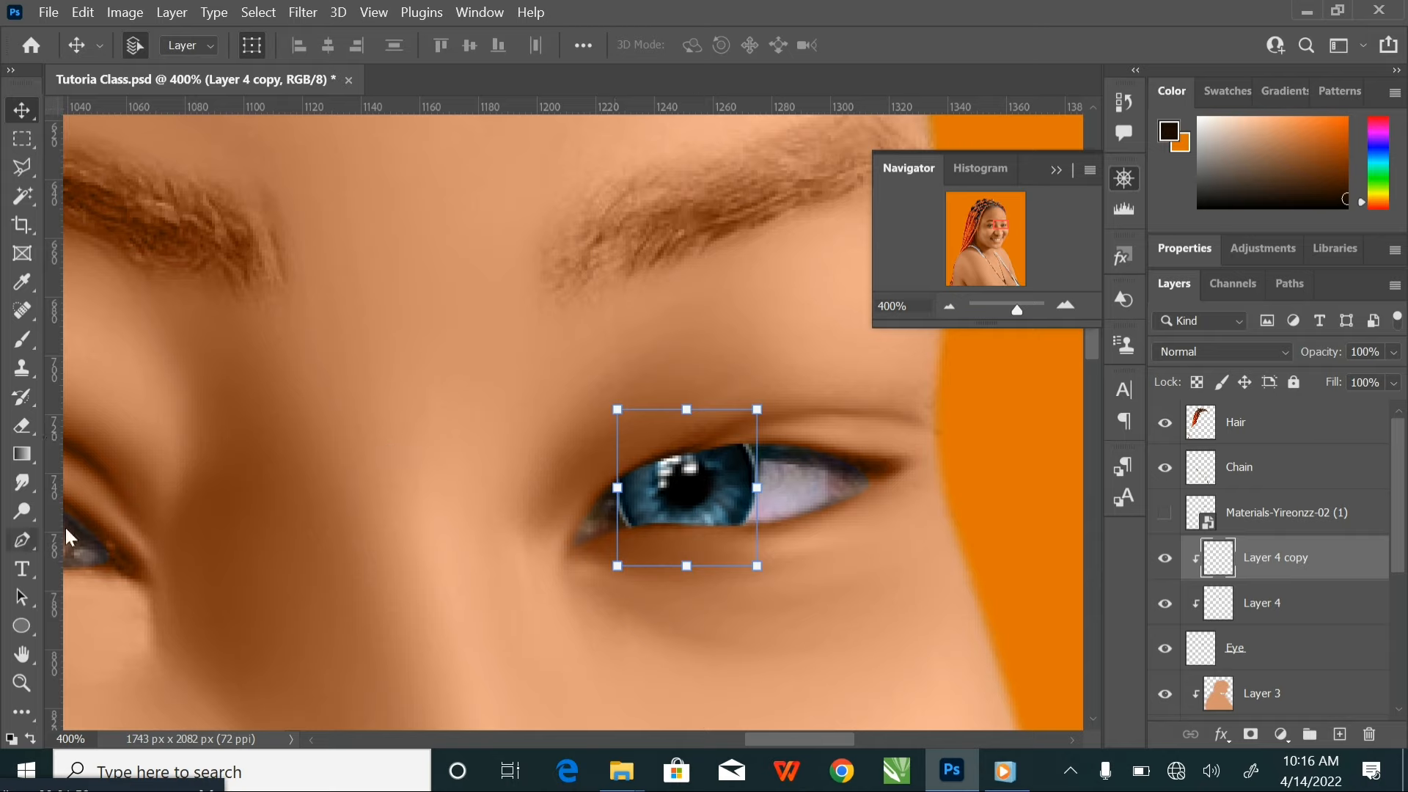
{"action": "left_click", "coordinate": [30, 485]}
{"action": "left_click", "coordinate": [101, 483]}
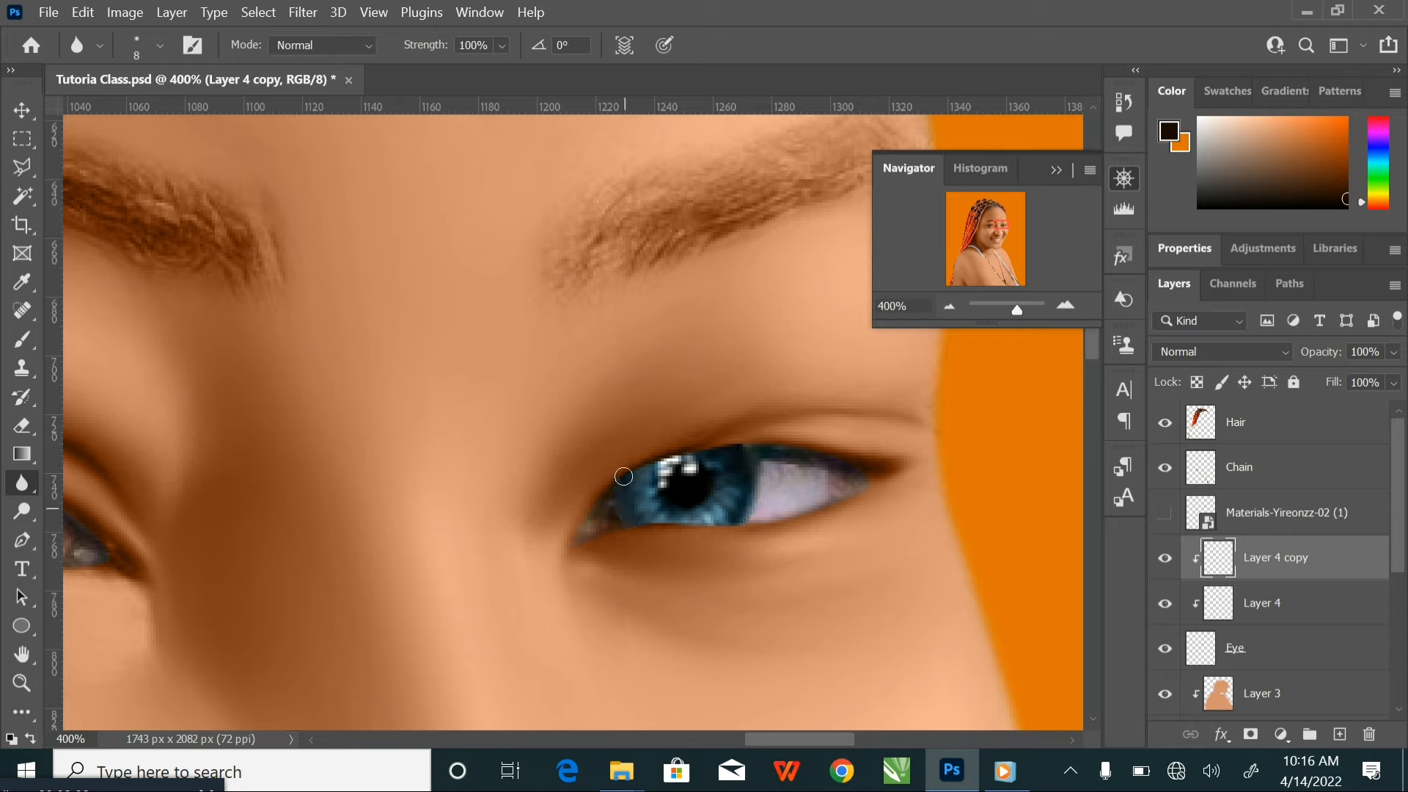
{"action": "left_click_drag", "start_coordinate": [552, 466], "coordinate": [726, 431]}
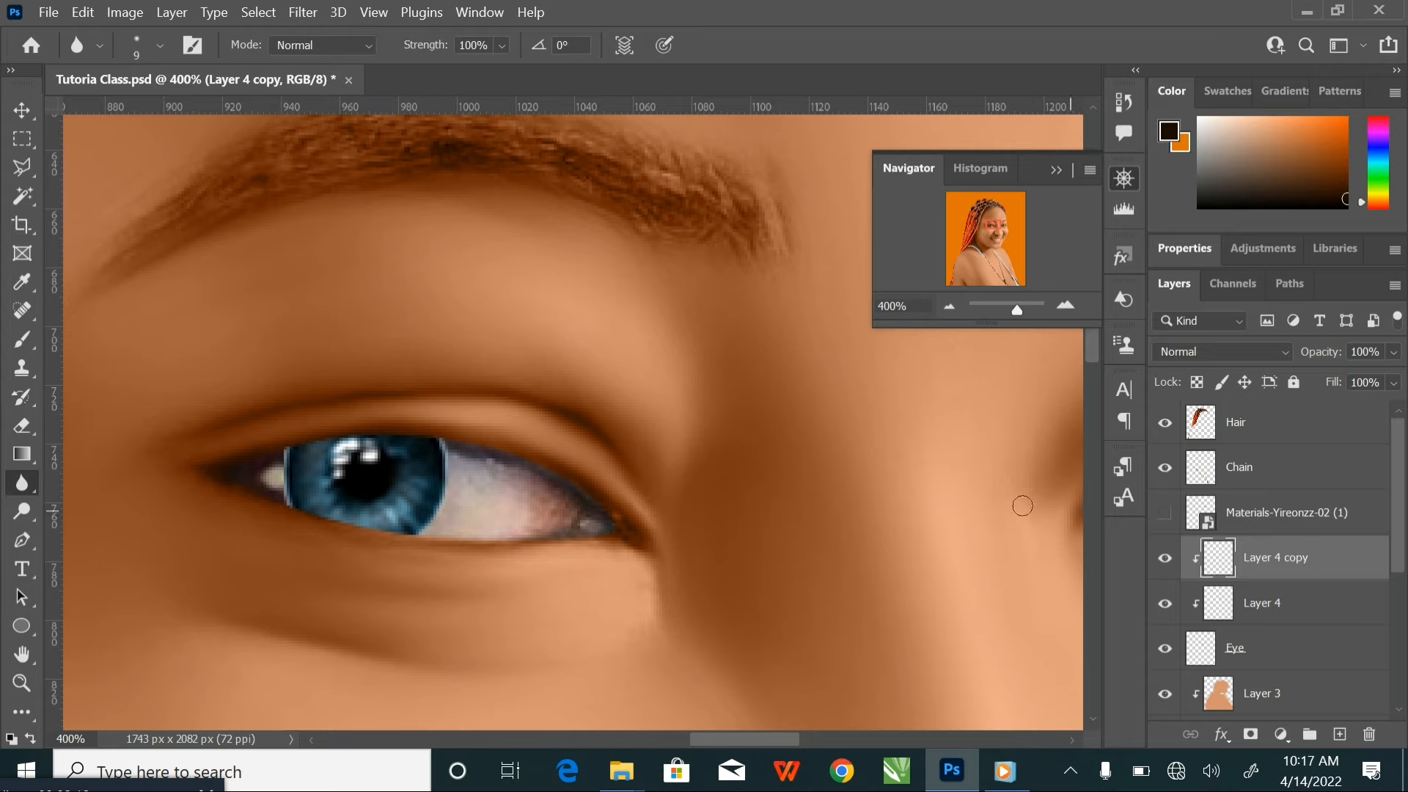
Soften the edges of the left-hand iris on Layer 4 with a size 9 Blur brush
{"action": "left_click_drag", "start_coordinate": [1022, 505], "coordinate": [842, 512]}
{"action": "left_click", "coordinate": [1320, 606]}
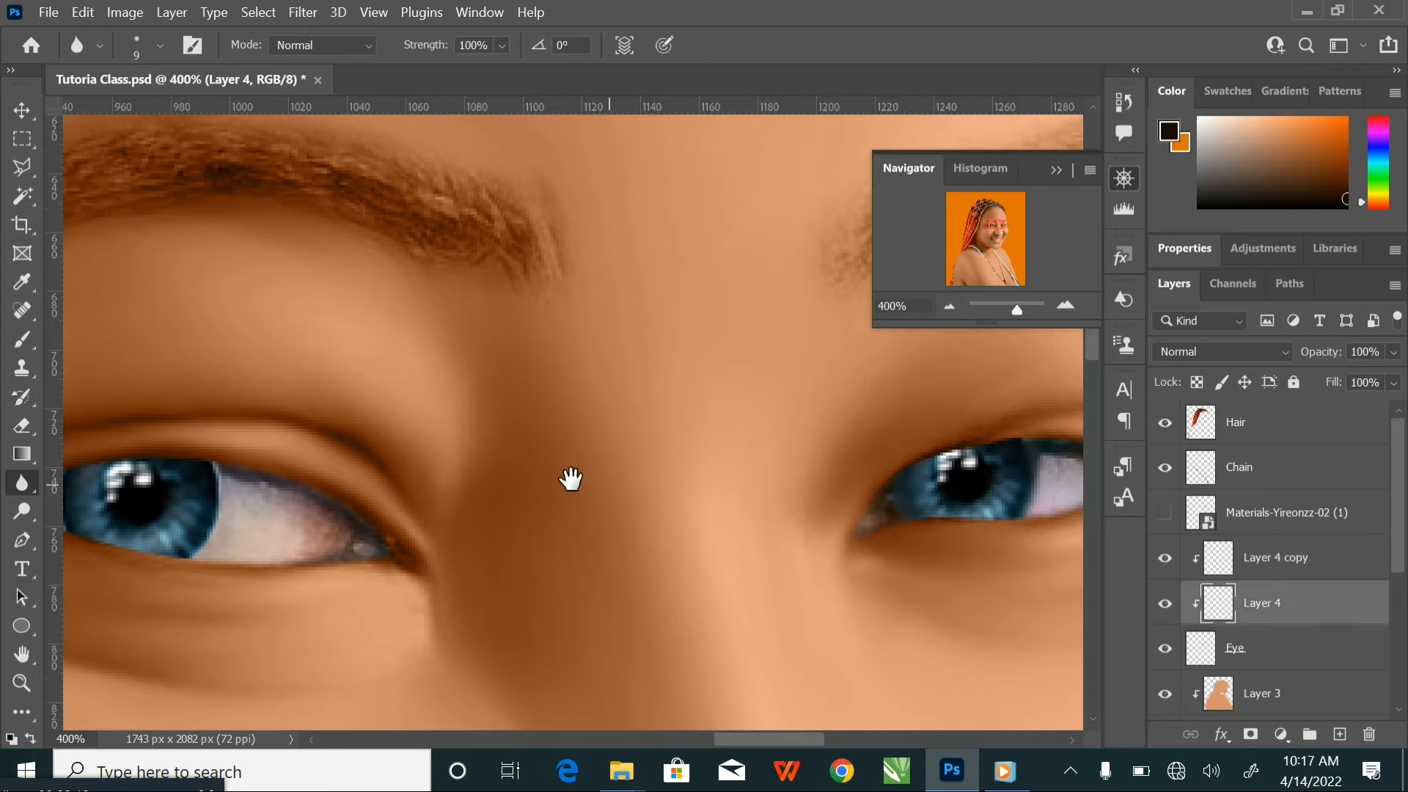
{"action": "left_click_drag", "start_coordinate": [571, 480], "coordinate": [794, 477]}
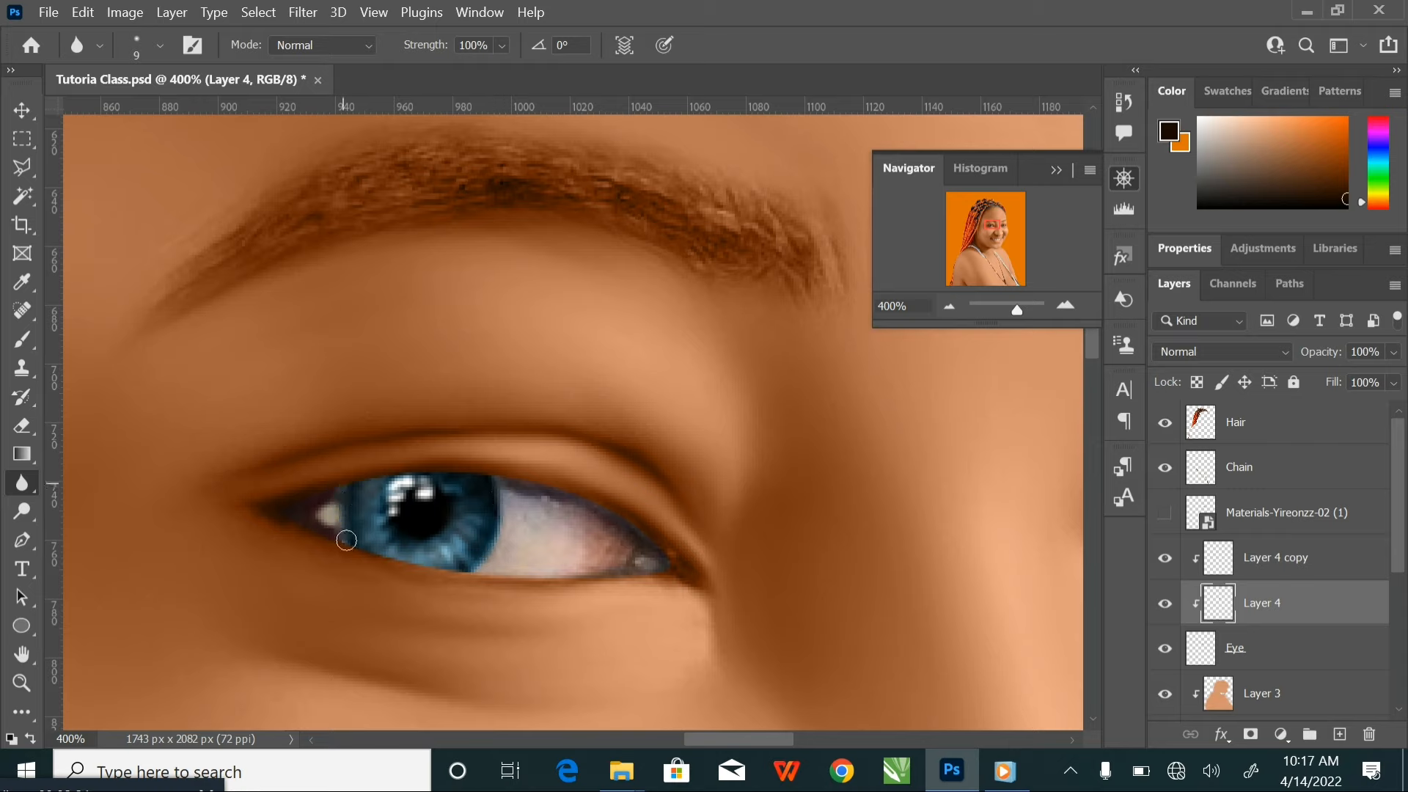
{"action": "scroll", "coordinate": [528, 484], "scroll_direction": "down", "scroll_amount": 5}
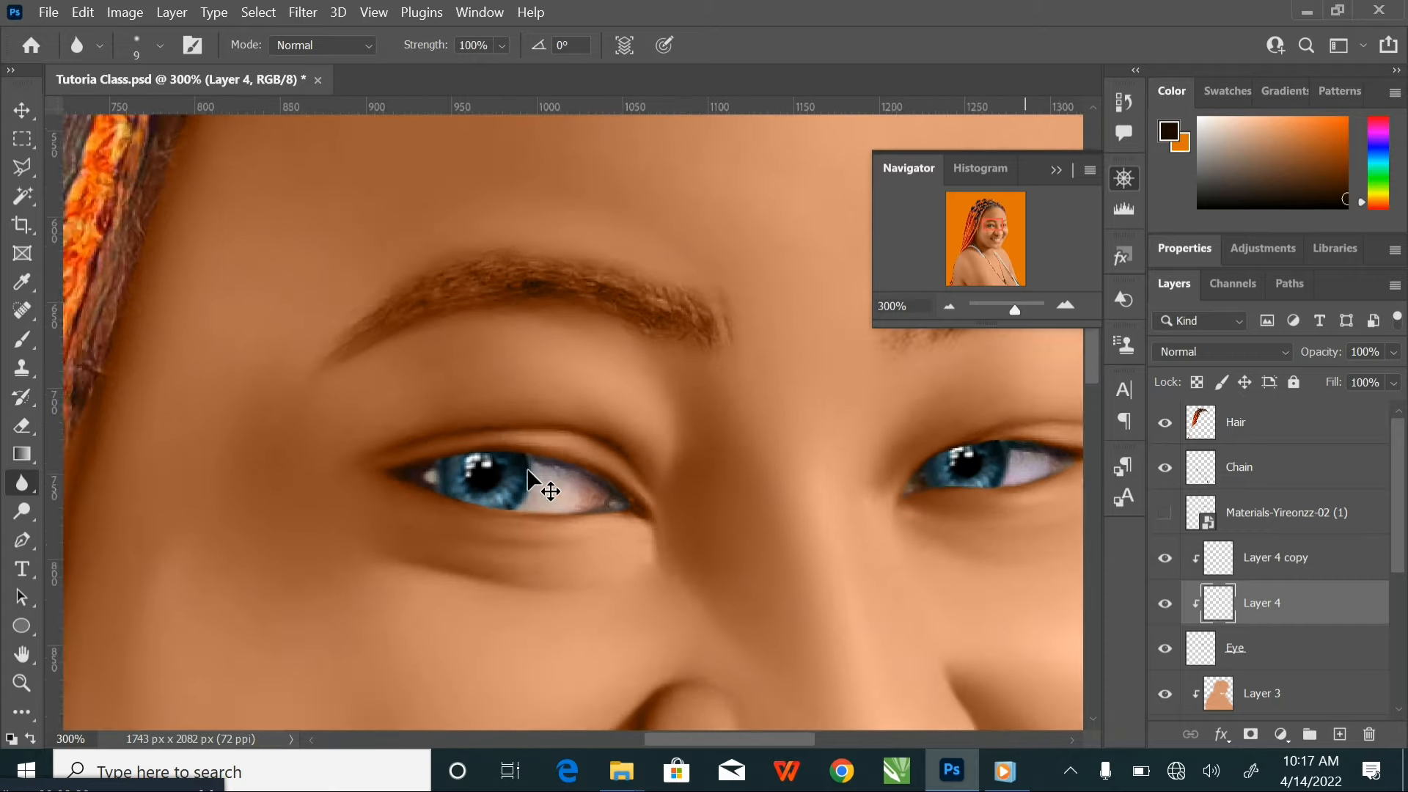
{"action": "left_click_drag", "start_coordinate": [721, 463], "coordinate": [693, 464]}
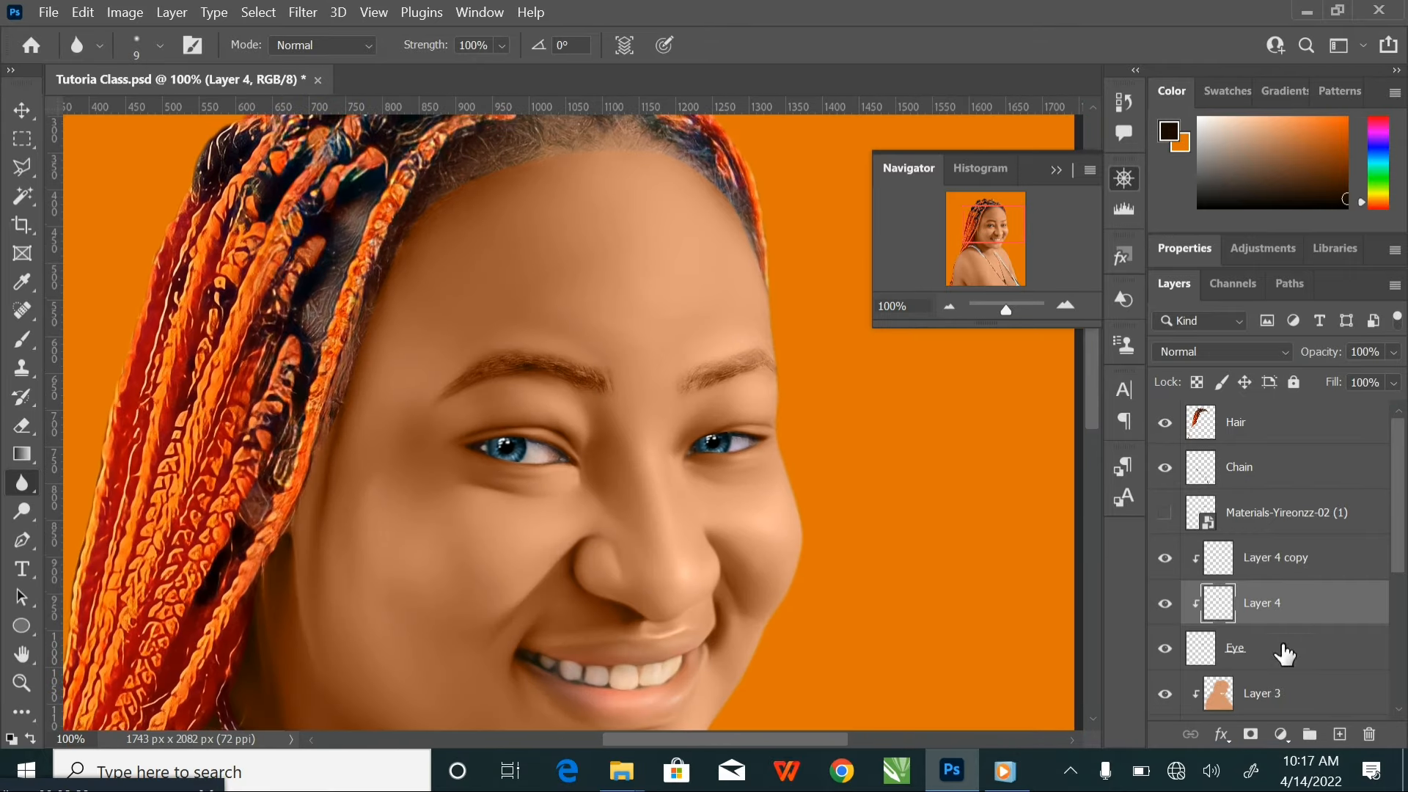
Switch to the Smudge tool and reduce its brush size to 90
{"action": "right_click", "coordinate": [20, 481]}
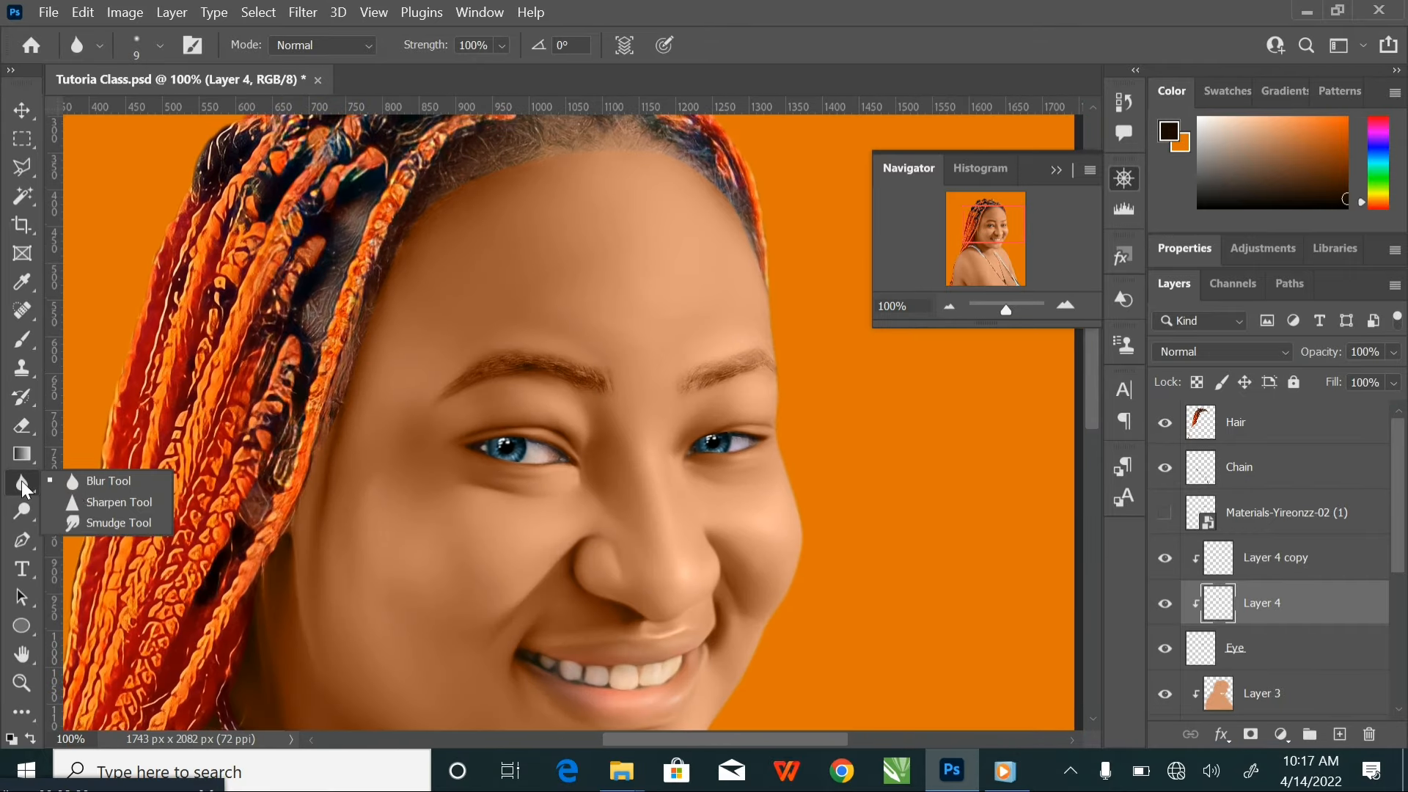
{"action": "left_click", "coordinate": [121, 520]}
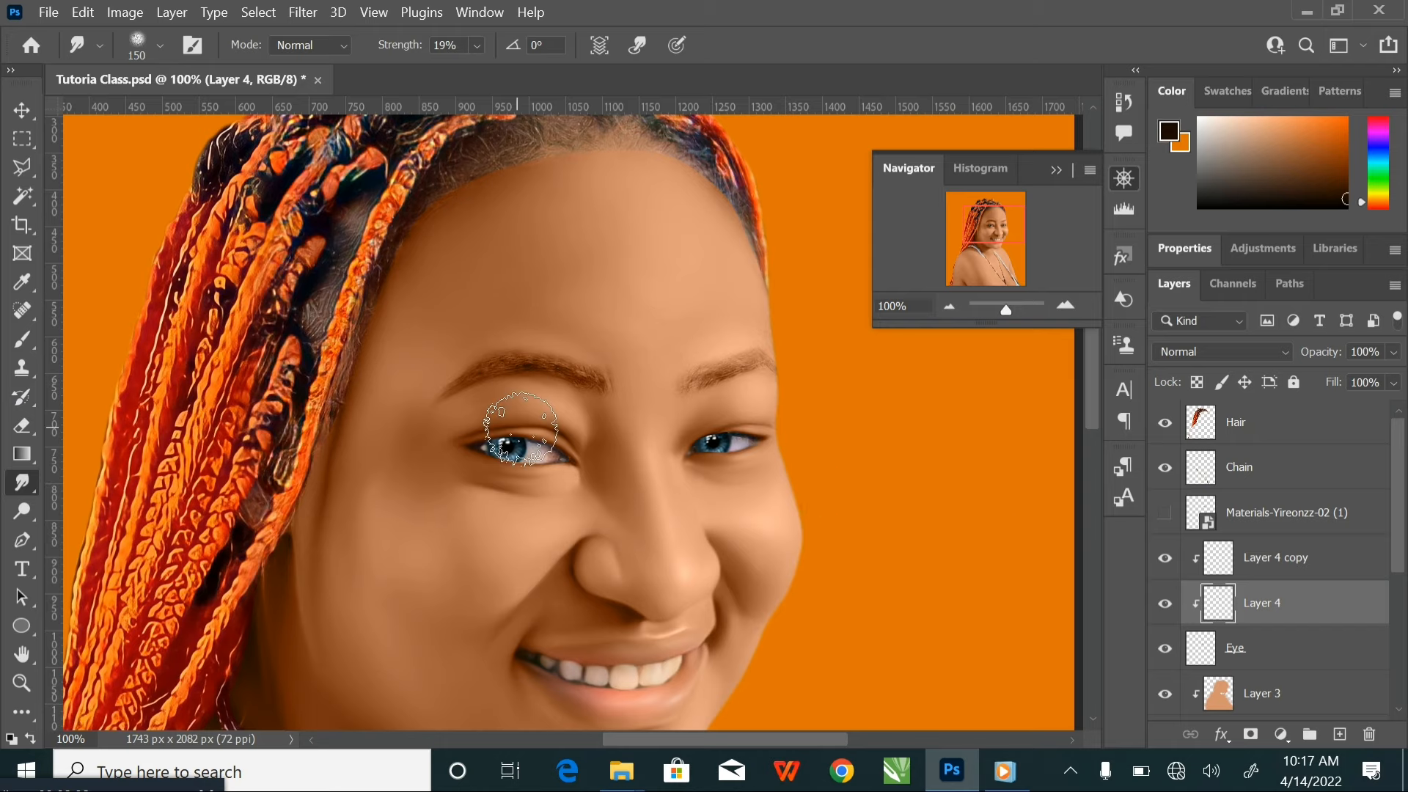
{"action": "key", "text": "bracketleft"}
{"action": "key", "text": "bracketleft"}
{"action": "key", "text": "bracketleft"}
Duplicate the Eye layer and clip the copy to the original Eye layer
{"action": "left_click", "coordinate": [1278, 653]}
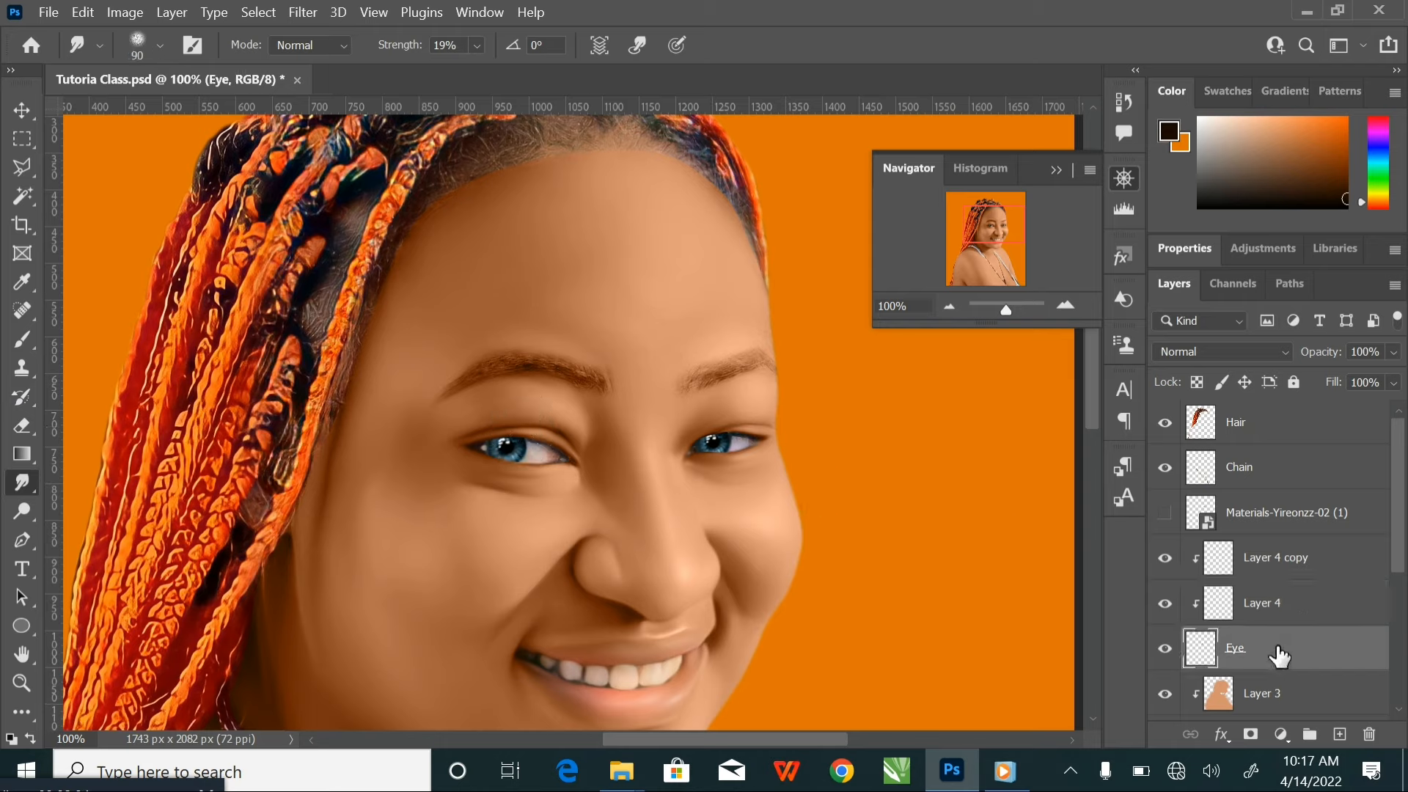
{"action": "key", "text": "ctrl+j"}
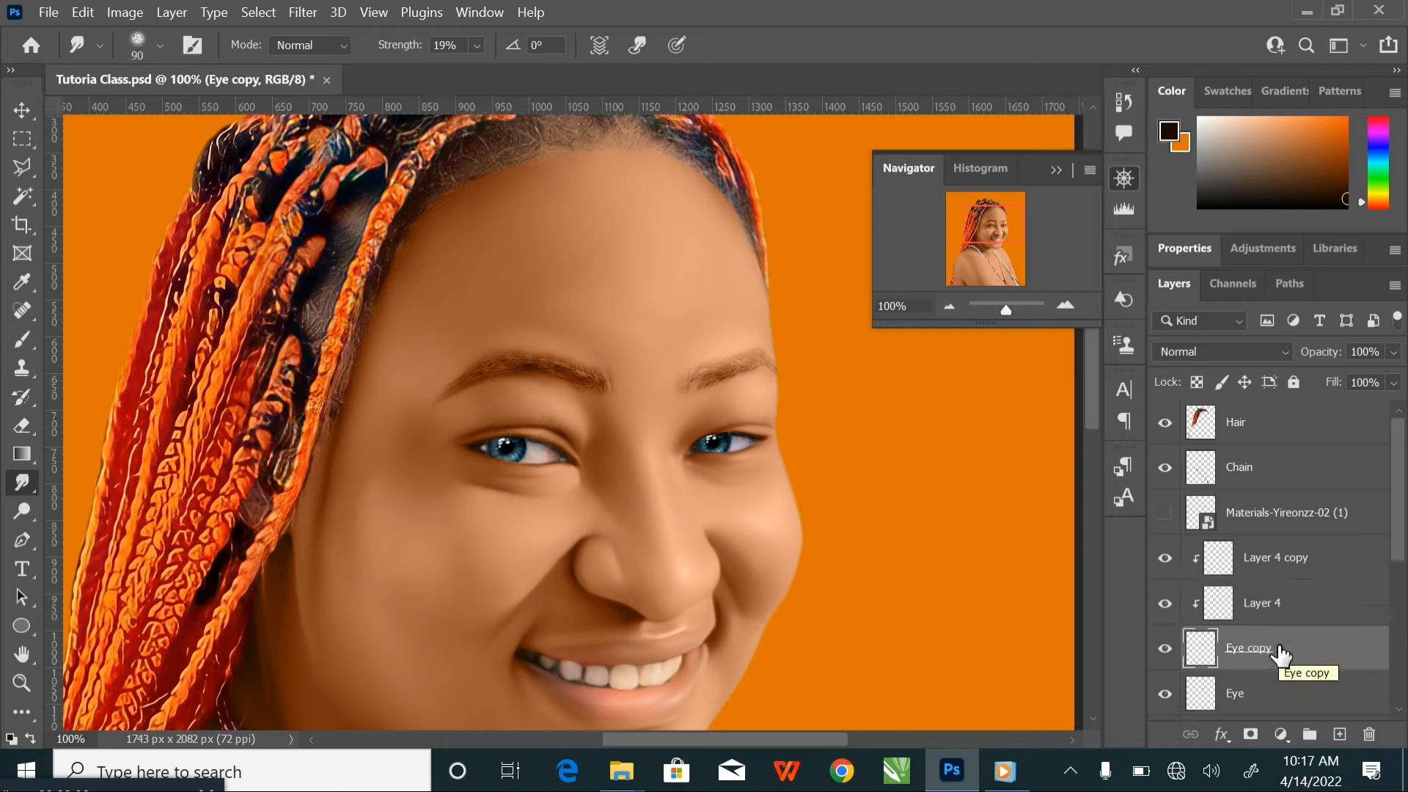
{"action": "right_click", "coordinate": [1281, 655]}
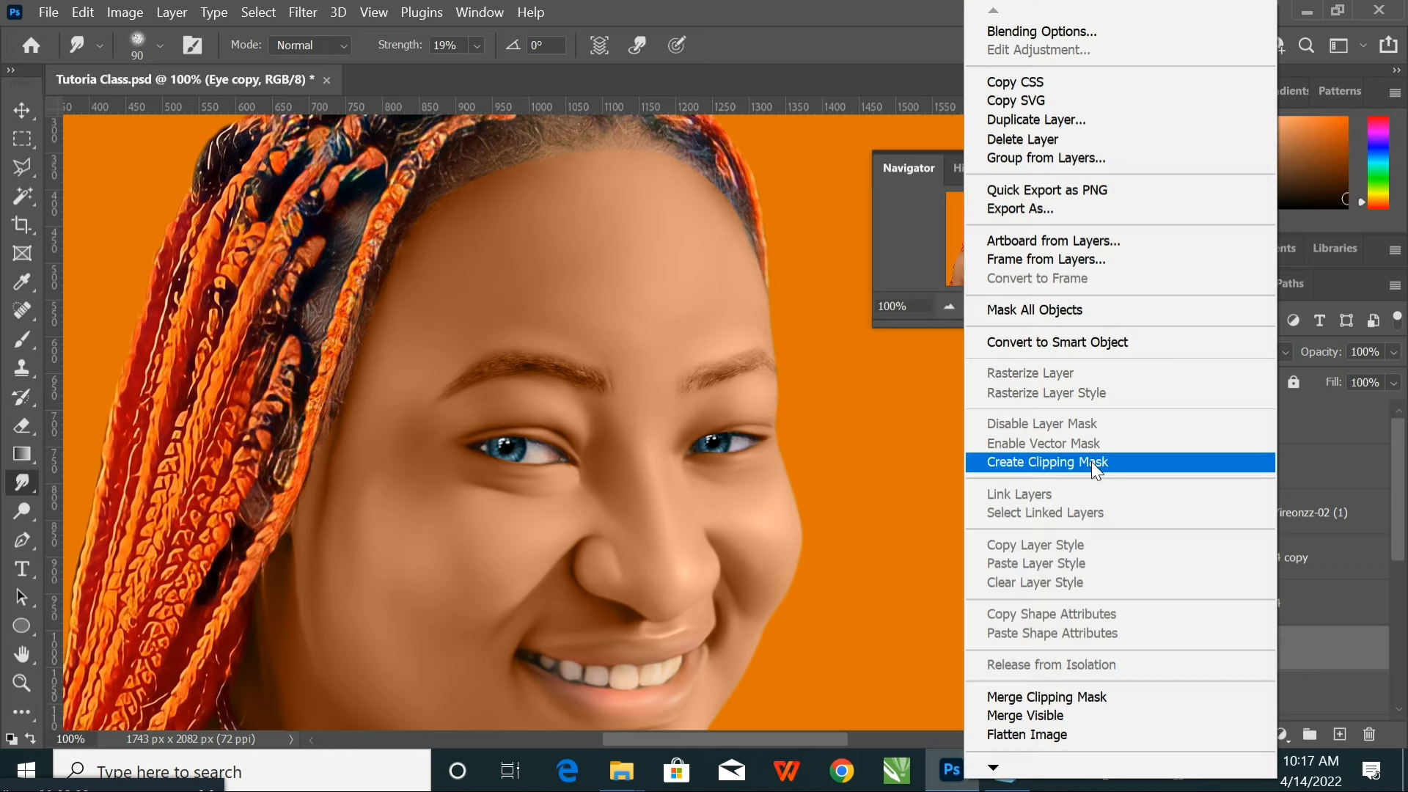
{"action": "left_click", "coordinate": [1203, 462]}
Smudge the white of the left-hand eye smooth on the Eye copy layer, using brush sizes from 45 down to 30
{"action": "scroll", "coordinate": [698, 456], "scroll_direction": "up", "scroll_amount": 3}
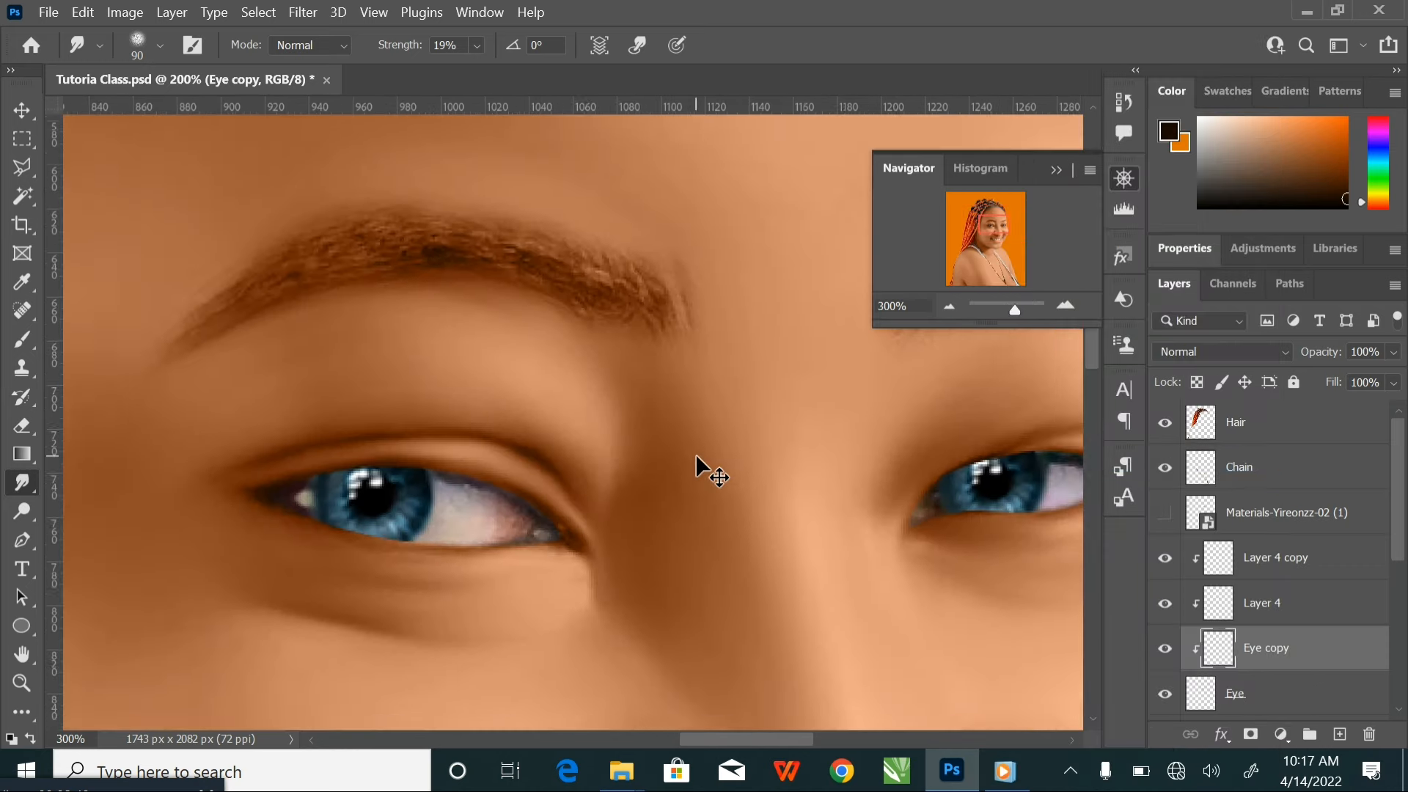
{"action": "key", "text": "bracketleft"}
{"action": "key", "text": "bracketleft"}
{"action": "key", "text": "bracketleft"}
{"action": "key", "text": "bracketleft"}
{"action": "key", "text": "bracketleft"}
{"action": "key", "text": "bracketleft"}
{"action": "key", "text": "bracketleft"}
{"action": "key", "text": "bracketleft"}
{"action": "key", "text": "bracketleft"}
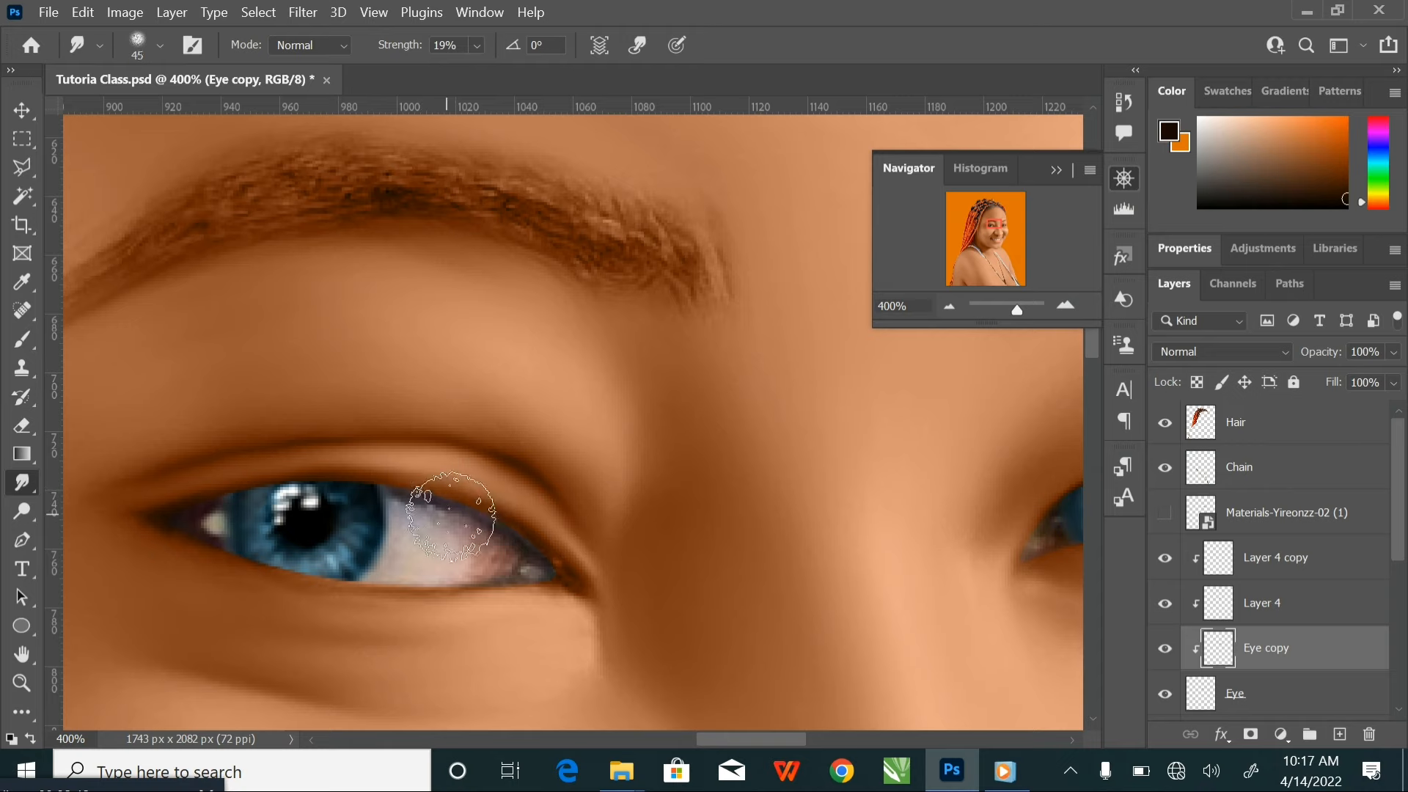
{"action": "mouse_move", "coordinate": [411, 498]}
{"action": "left_mouse_down"}
{"action": "mouse_move", "coordinate": [442, 512]}
{"action": "mouse_move", "coordinate": [408, 497]}
{"action": "mouse_move", "coordinate": [482, 528]}
{"action": "mouse_move", "coordinate": [497, 549]}
{"action": "mouse_move", "coordinate": [589, 573]}
{"action": "mouse_move", "coordinate": [487, 551]}
{"action": "mouse_move", "coordinate": [498, 561]}
{"action": "mouse_move", "coordinate": [469, 538]}
{"action": "mouse_move", "coordinate": [467, 560]}
{"action": "mouse_move", "coordinate": [398, 537]}
{"action": "mouse_move", "coordinate": [398, 550]}
{"action": "mouse_move", "coordinate": [399, 493]}
{"action": "mouse_move", "coordinate": [455, 508]}
{"action": "mouse_move", "coordinate": [382, 475]}
{"action": "mouse_move", "coordinate": [477, 515]}
{"action": "mouse_move", "coordinate": [517, 557]}
{"action": "mouse_move", "coordinate": [479, 551]}
{"action": "mouse_move", "coordinate": [489, 557]}
{"action": "mouse_move", "coordinate": [534, 555]}
{"action": "mouse_move", "coordinate": [396, 483]}
{"action": "mouse_move", "coordinate": [529, 528]}
{"action": "mouse_move", "coordinate": [487, 532]}
{"action": "mouse_move", "coordinate": [560, 577]}
{"action": "mouse_move", "coordinate": [514, 564]}
{"action": "mouse_move", "coordinate": [484, 578]}
{"action": "mouse_move", "coordinate": [465, 565]}
{"action": "mouse_move", "coordinate": [572, 590]}
{"action": "mouse_move", "coordinate": [467, 555]}
{"action": "mouse_move", "coordinate": [416, 568]}
{"action": "left_mouse_up"}
{"action": "key", "text": "bracketright"}
{"action": "key", "text": "["}
{"action": "mouse_move", "coordinate": [220, 540]}
{"action": "left_mouse_down"}
{"action": "mouse_move", "coordinate": [202, 501]}
{"action": "mouse_move", "coordinate": [207, 539]}
{"action": "mouse_move", "coordinate": [189, 513]}
{"action": "mouse_move", "coordinate": [201, 482]}
{"action": "mouse_move", "coordinate": [196, 538]}
{"action": "mouse_move", "coordinate": [179, 508]}
{"action": "mouse_move", "coordinate": [209, 517]}
{"action": "mouse_move", "coordinate": [149, 527]}
{"action": "mouse_move", "coordinate": [216, 566]}
{"action": "mouse_move", "coordinate": [216, 487]}
{"action": "mouse_move", "coordinate": [202, 536]}
{"action": "mouse_move", "coordinate": [176, 554]}
{"action": "left_mouse_up"}
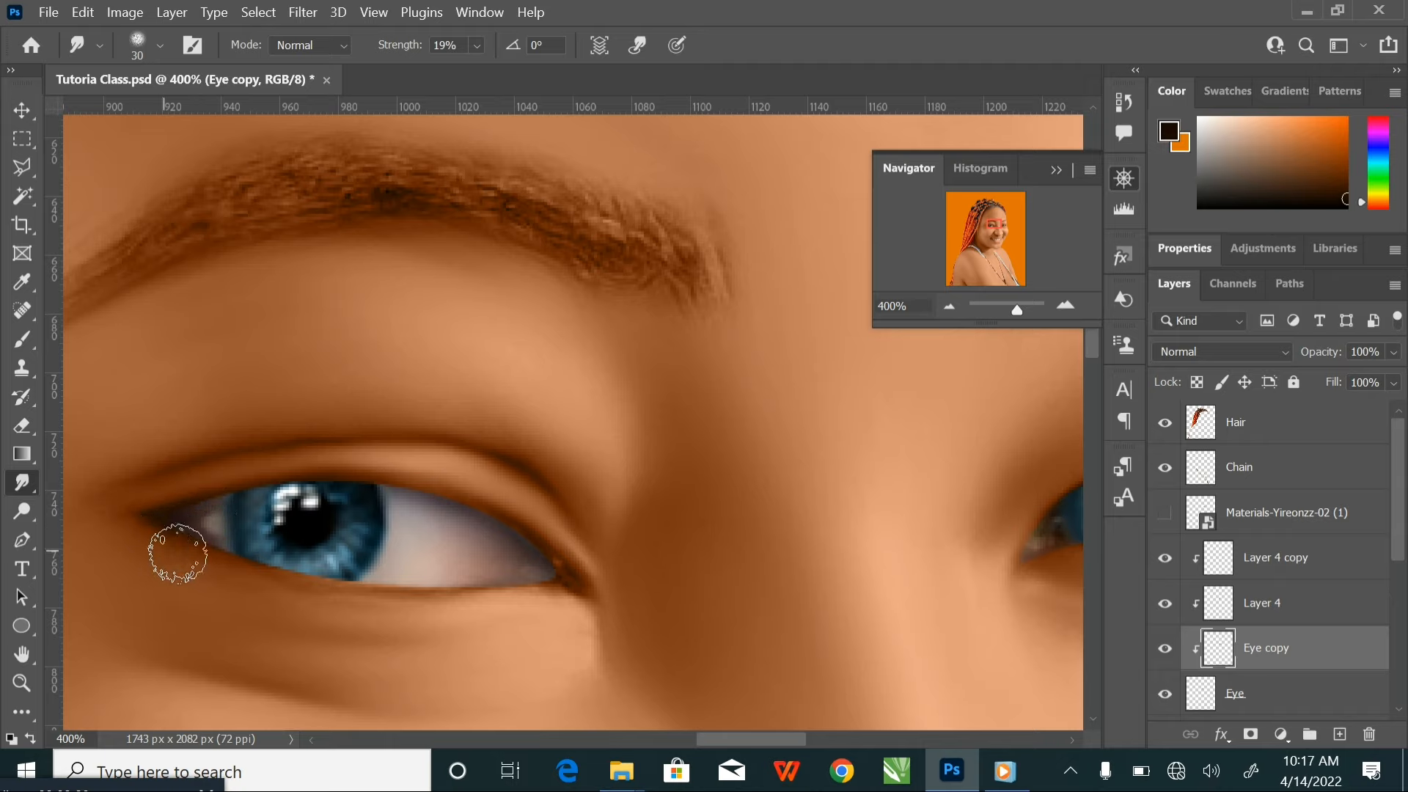
Smudge the inner corner of the right-hand eye and the outer white of the left-hand eye with a size 25 brush
{"action": "left_click_drag", "start_coordinate": [910, 527], "coordinate": [642, 506]}
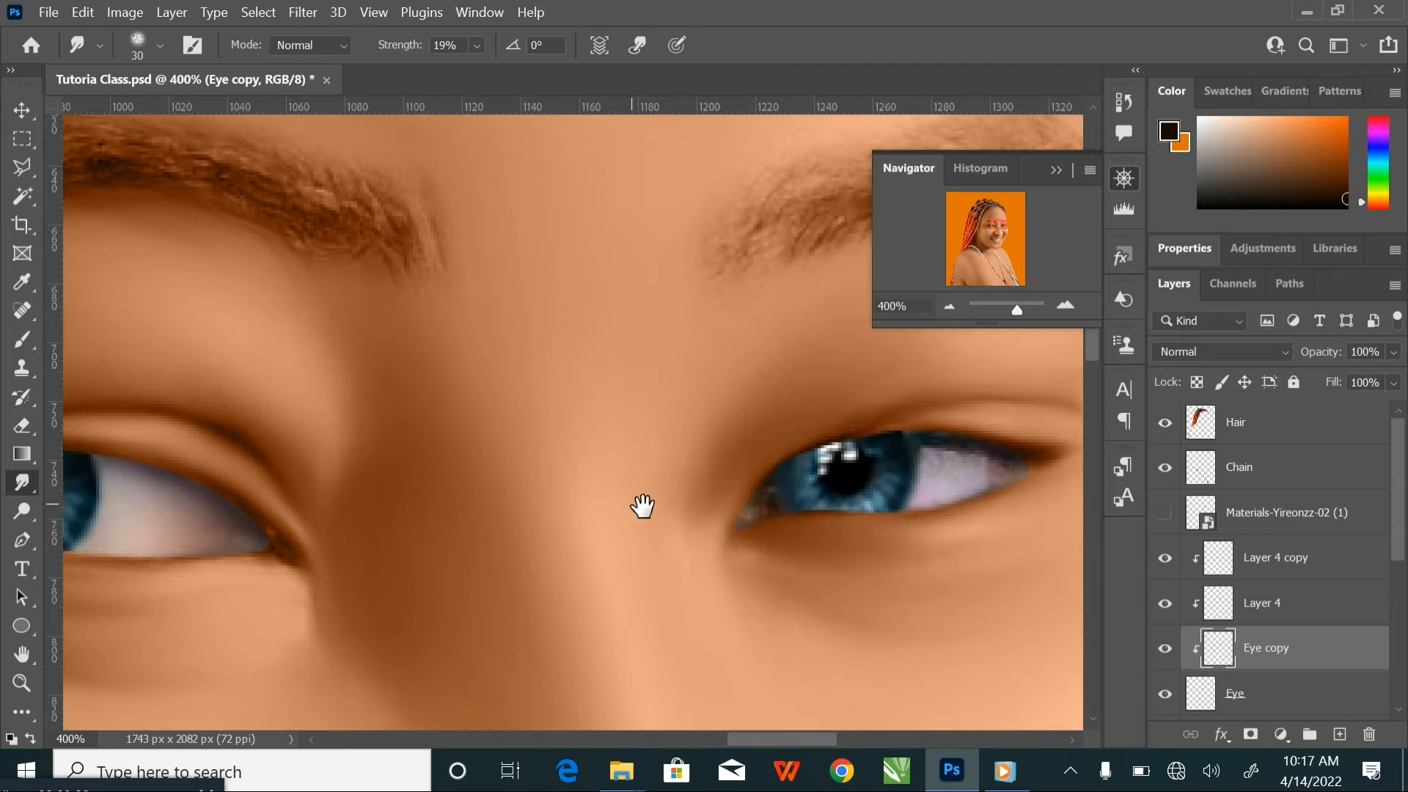
{"action": "key", "text": "["}
{"action": "mouse_move", "coordinate": [763, 526]}
{"action": "left_mouse_down"}
{"action": "mouse_move", "coordinate": [763, 500]}
{"action": "mouse_move", "coordinate": [747, 493]}
{"action": "mouse_move", "coordinate": [751, 552]}
{"action": "left_mouse_up"}
{"action": "left_click_drag", "start_coordinate": [309, 488], "coordinate": [637, 493]}
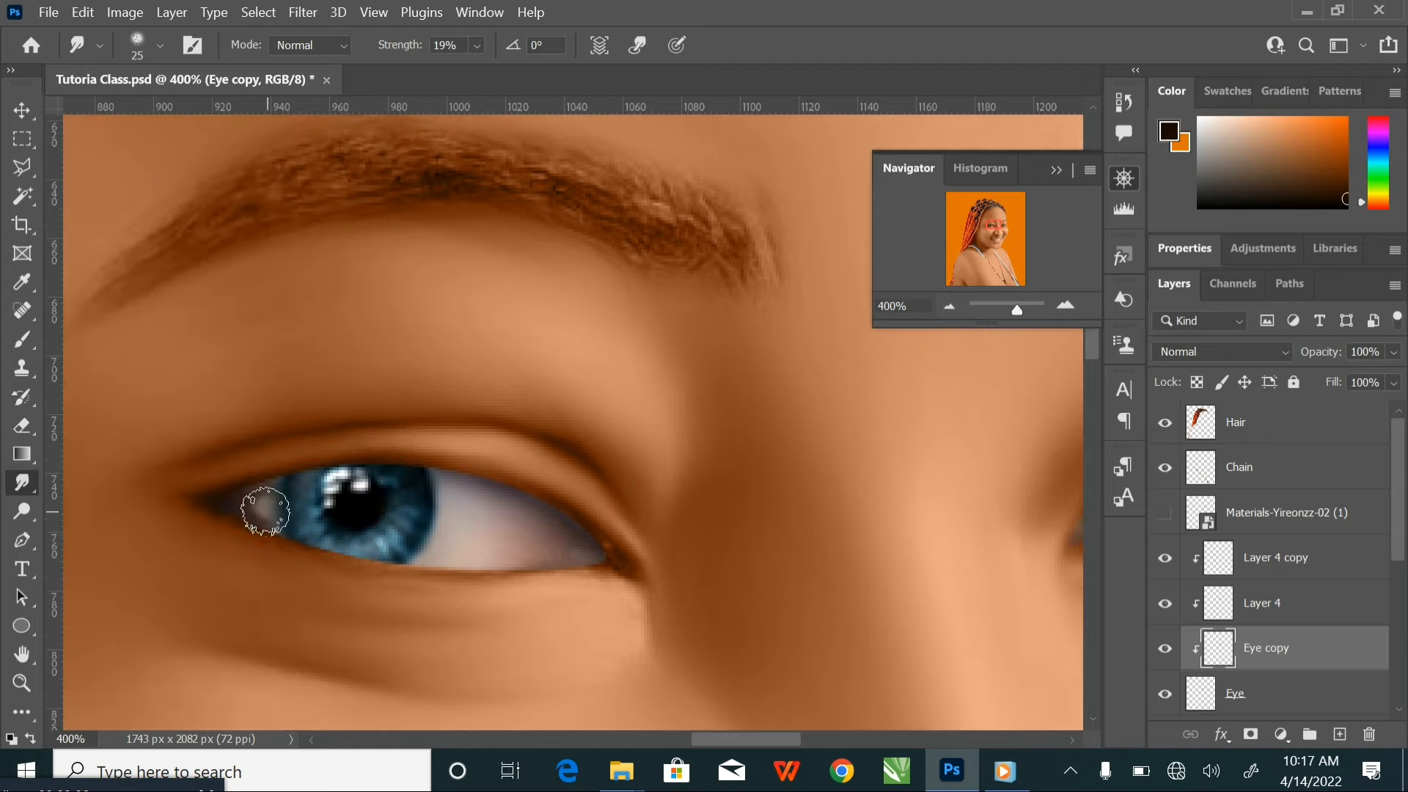
{"action": "mouse_move", "coordinate": [272, 506]}
{"action": "left_mouse_down"}
{"action": "mouse_move", "coordinate": [251, 491]}
{"action": "mouse_move", "coordinate": [267, 494]}
{"action": "left_mouse_up"}
Smudge the white of the right-hand eye smooth on the Eye copy layer, using brush sizes 25 and 30
{"action": "scroll", "coordinate": [601, 543], "scroll_direction": "right", "scroll_amount": 10}
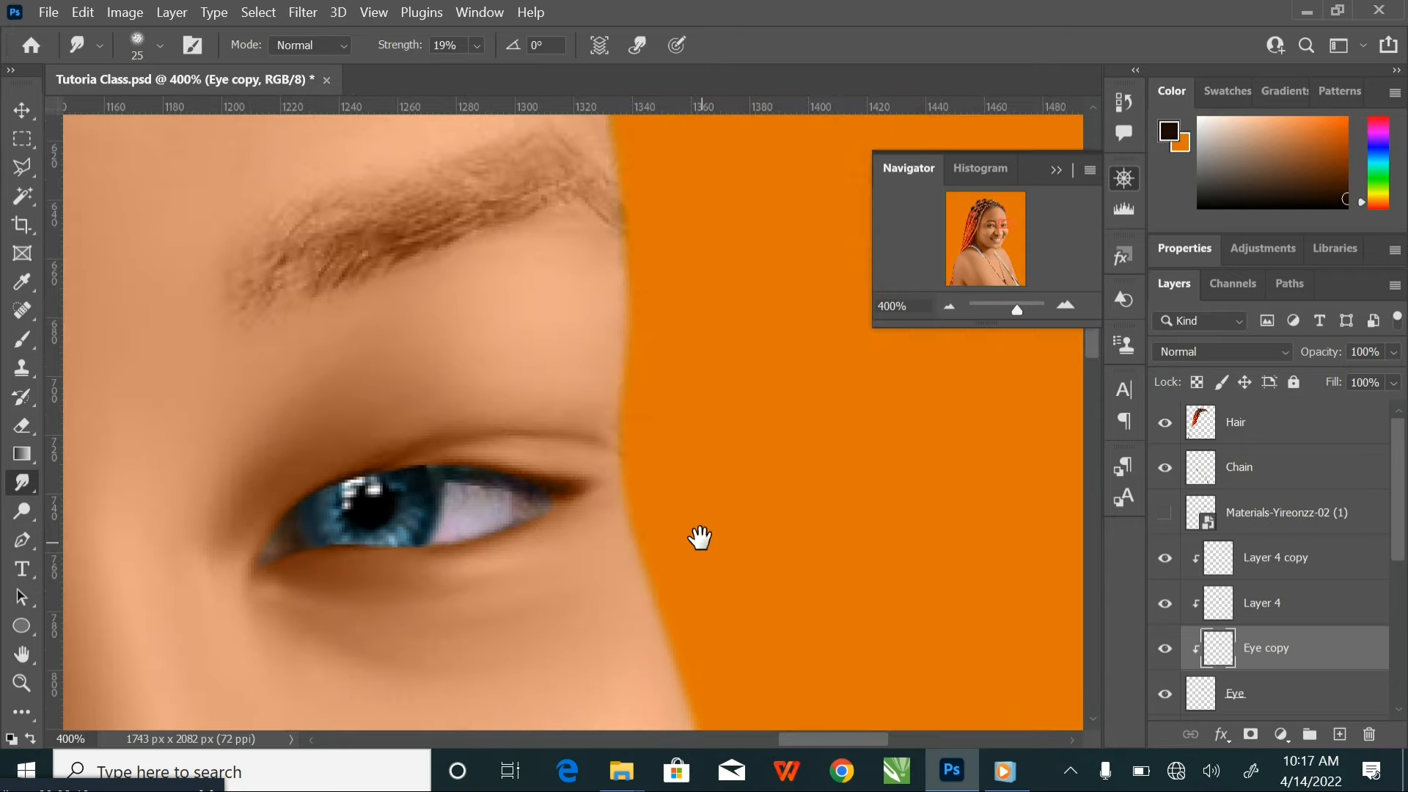
{"action": "mouse_move", "coordinate": [450, 476]}
{"action": "left_mouse_down"}
{"action": "mouse_move", "coordinate": [516, 498]}
{"action": "mouse_move", "coordinate": [487, 515]}
{"action": "mouse_move", "coordinate": [475, 508]}
{"action": "mouse_move", "coordinate": [549, 506]}
{"action": "mouse_move", "coordinate": [459, 528]}
{"action": "mouse_move", "coordinate": [445, 517]}
{"action": "mouse_move", "coordinate": [525, 522]}
{"action": "mouse_move", "coordinate": [428, 474]}
{"action": "mouse_move", "coordinate": [542, 490]}
{"action": "mouse_move", "coordinate": [456, 500]}
{"action": "mouse_move", "coordinate": [514, 511]}
{"action": "mouse_move", "coordinate": [478, 508]}
{"action": "mouse_move", "coordinate": [592, 506]}
{"action": "mouse_move", "coordinate": [431, 461]}
{"action": "mouse_move", "coordinate": [640, 517]}
{"action": "mouse_move", "coordinate": [440, 533]}
{"action": "mouse_move", "coordinate": [464, 481]}
{"action": "mouse_move", "coordinate": [433, 457]}
{"action": "mouse_move", "coordinate": [469, 481]}
{"action": "mouse_move", "coordinate": [453, 503]}
{"action": "mouse_move", "coordinate": [554, 490]}
{"action": "mouse_move", "coordinate": [506, 497]}
{"action": "left_mouse_up"}
{"action": "key", "text": "]"}
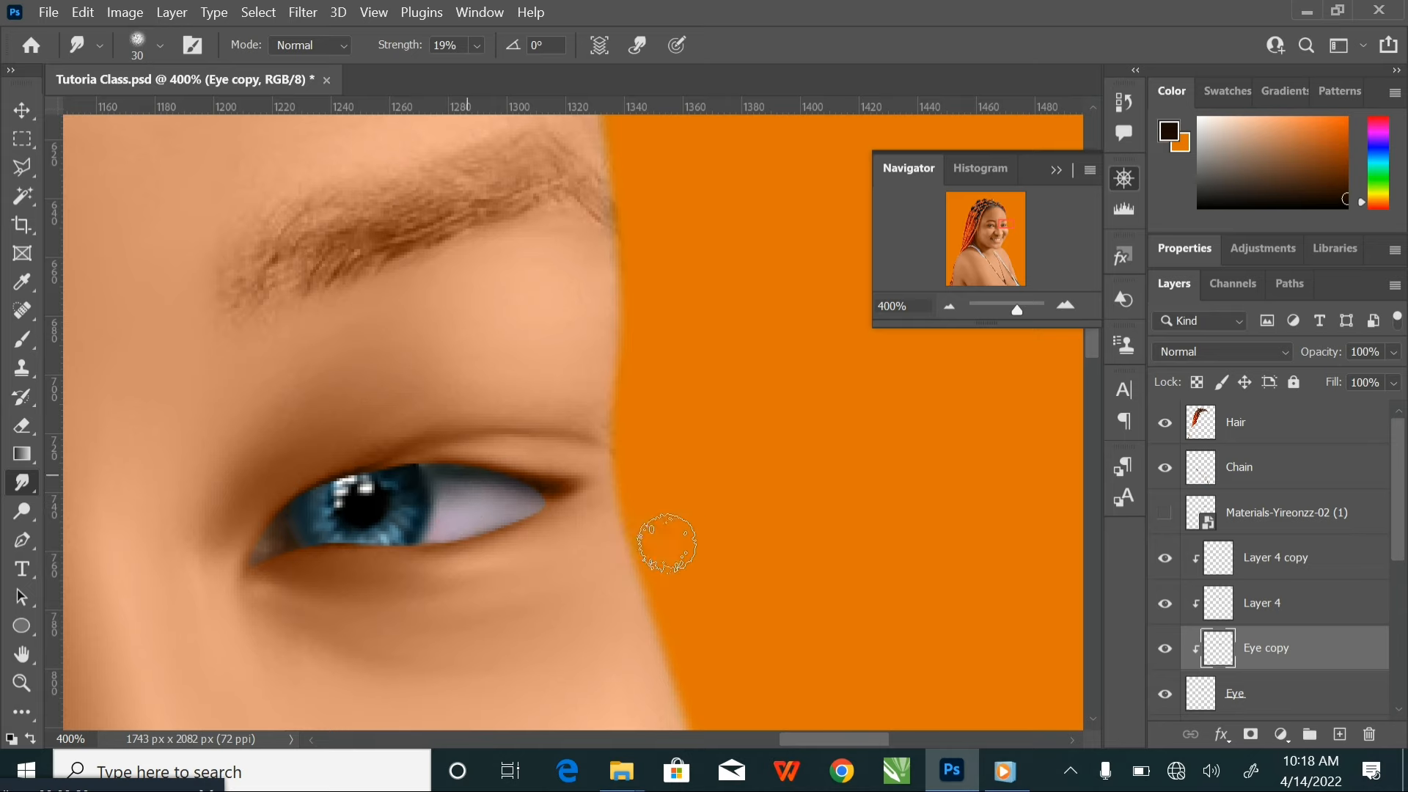
{"action": "key", "text": "ctrl+minus"}
{"action": "key", "text": "ctrl+minus"}
{"action": "key", "text": "ctrl+minus"}
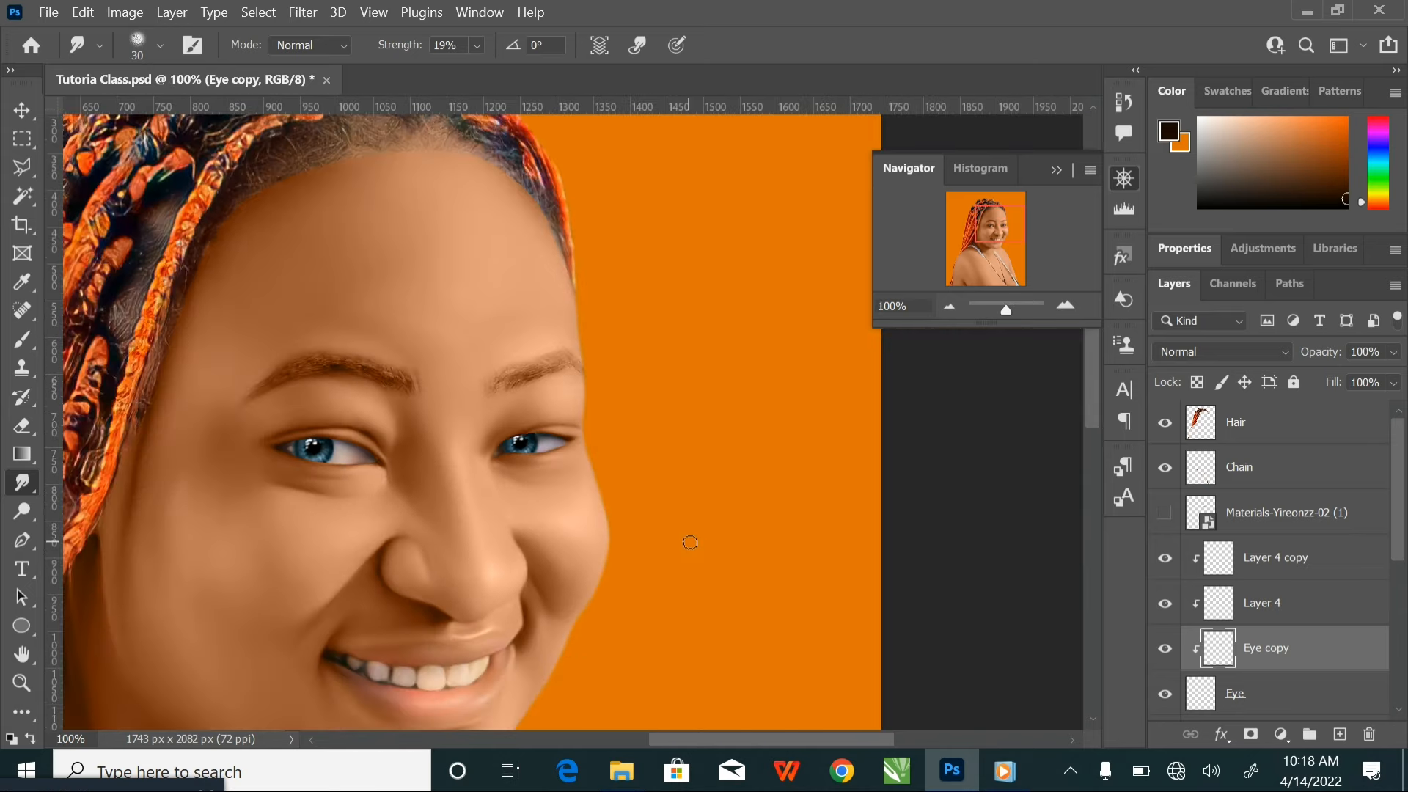
{"action": "left_click_drag", "start_coordinate": [708, 376], "coordinate": [810, 354]}
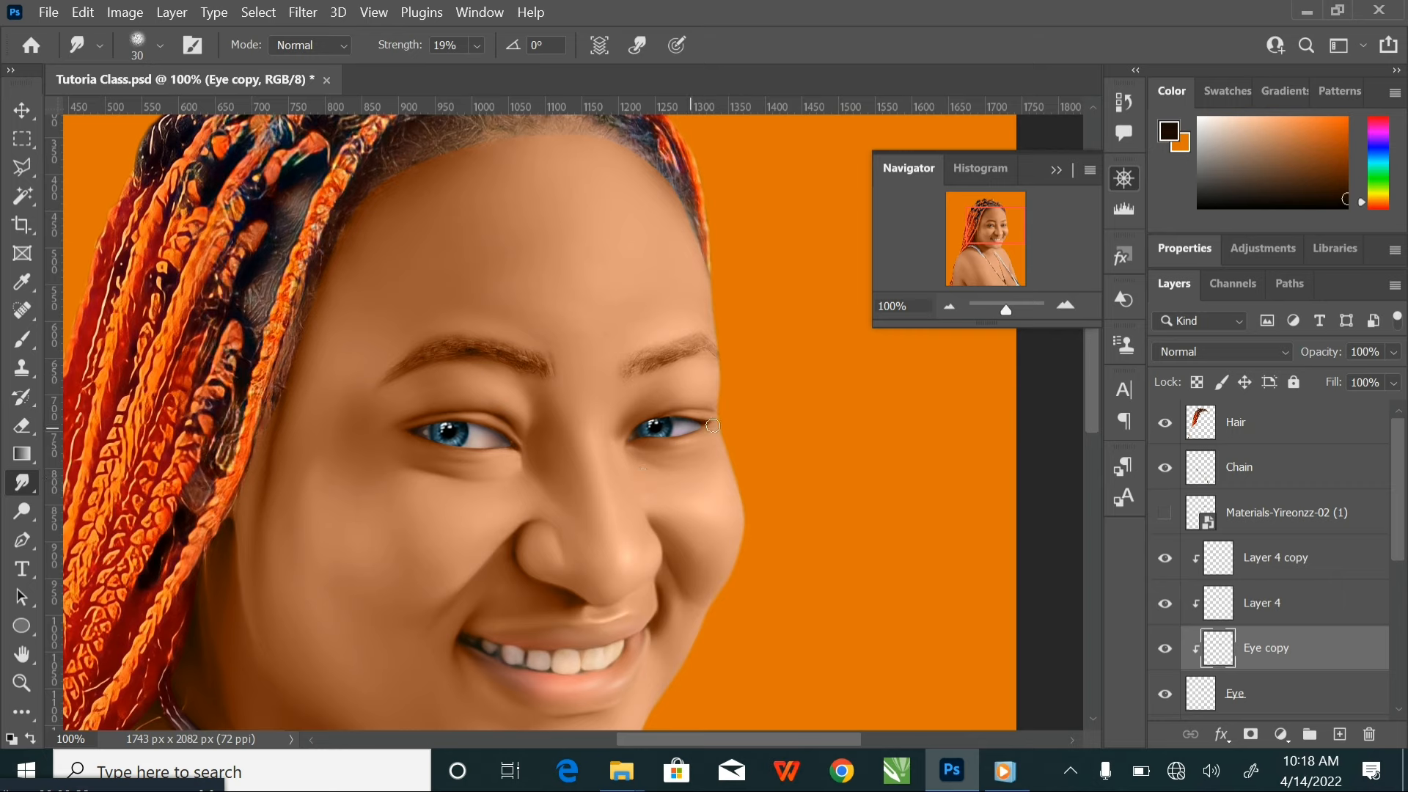
Add a new clipped layer above Eye copy and set the foreground colour to white
{"action": "scroll", "coordinate": [1326, 660], "scroll_direction": "down", "scroll_amount": 1}
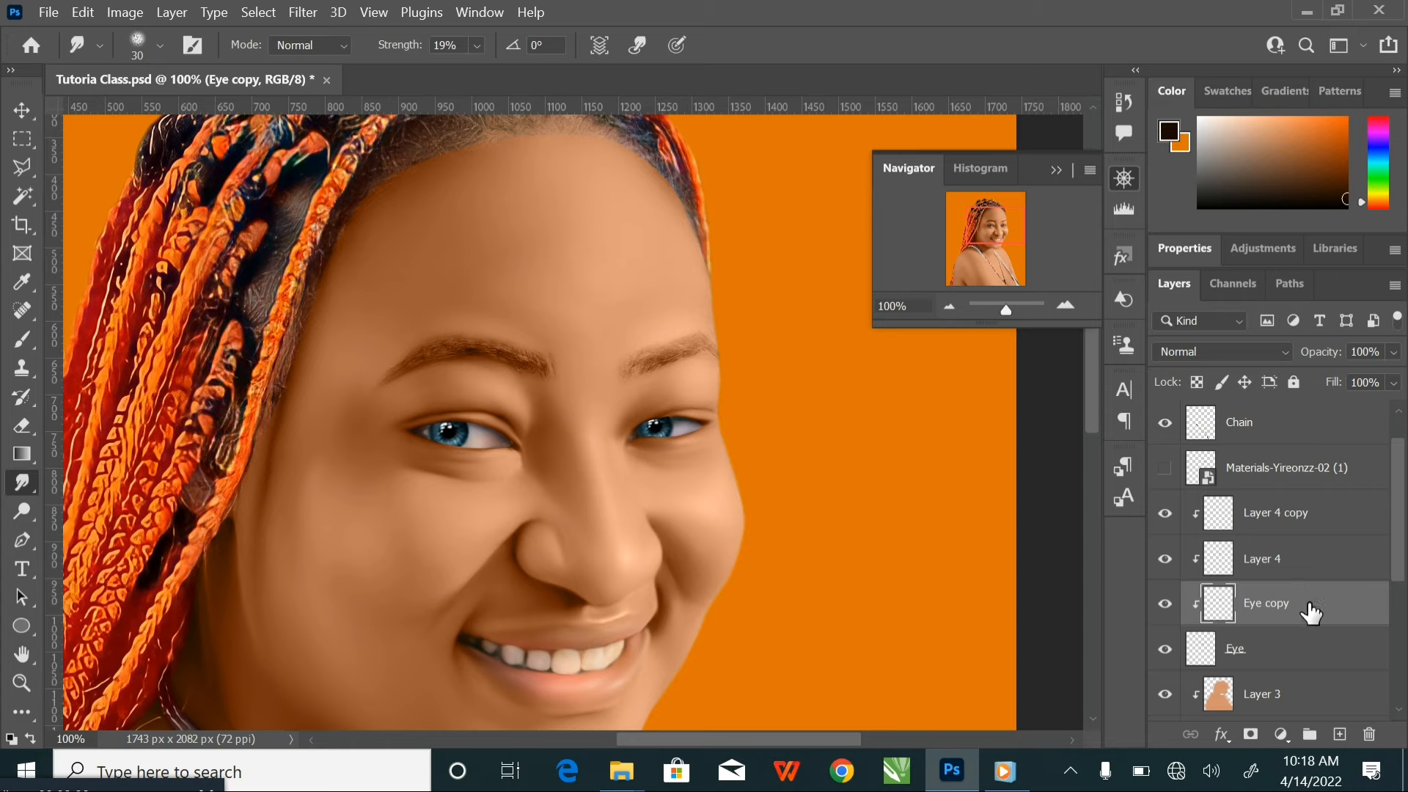
{"action": "left_click", "coordinate": [1338, 736]}
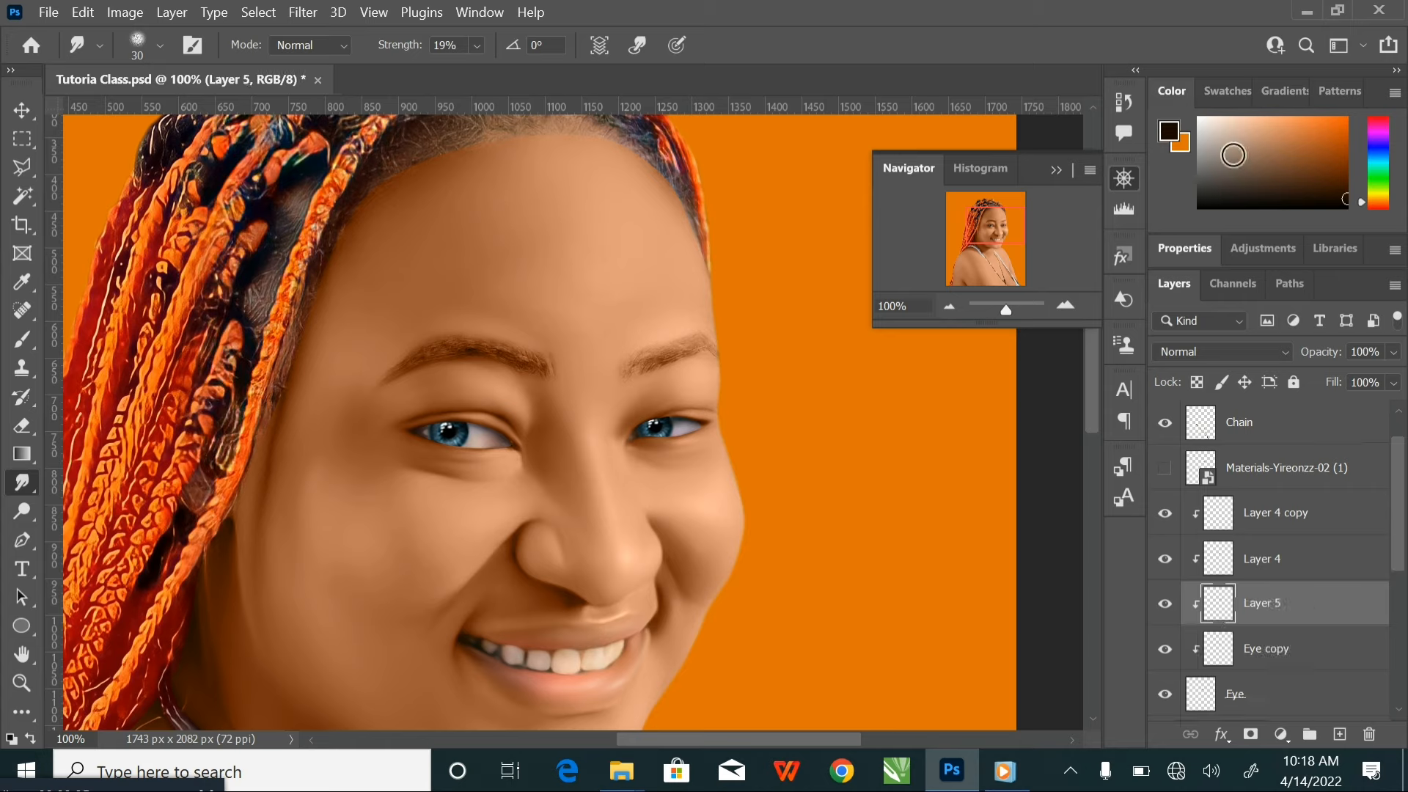
{"action": "left_click", "coordinate": [1170, 134]}
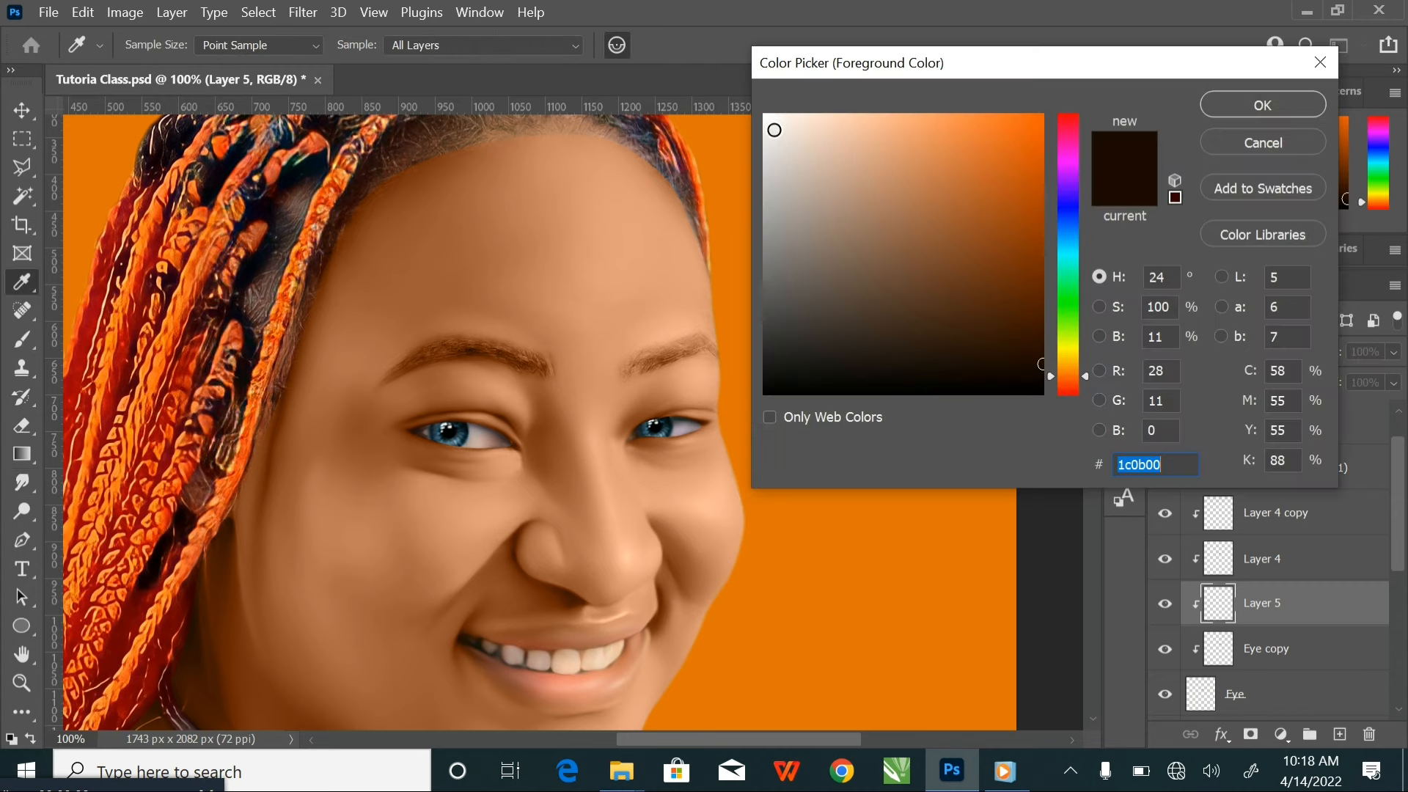
{"action": "left_click_drag", "start_coordinate": [775, 130], "coordinate": [743, 100]}
{"action": "left_click", "coordinate": [1262, 105]}
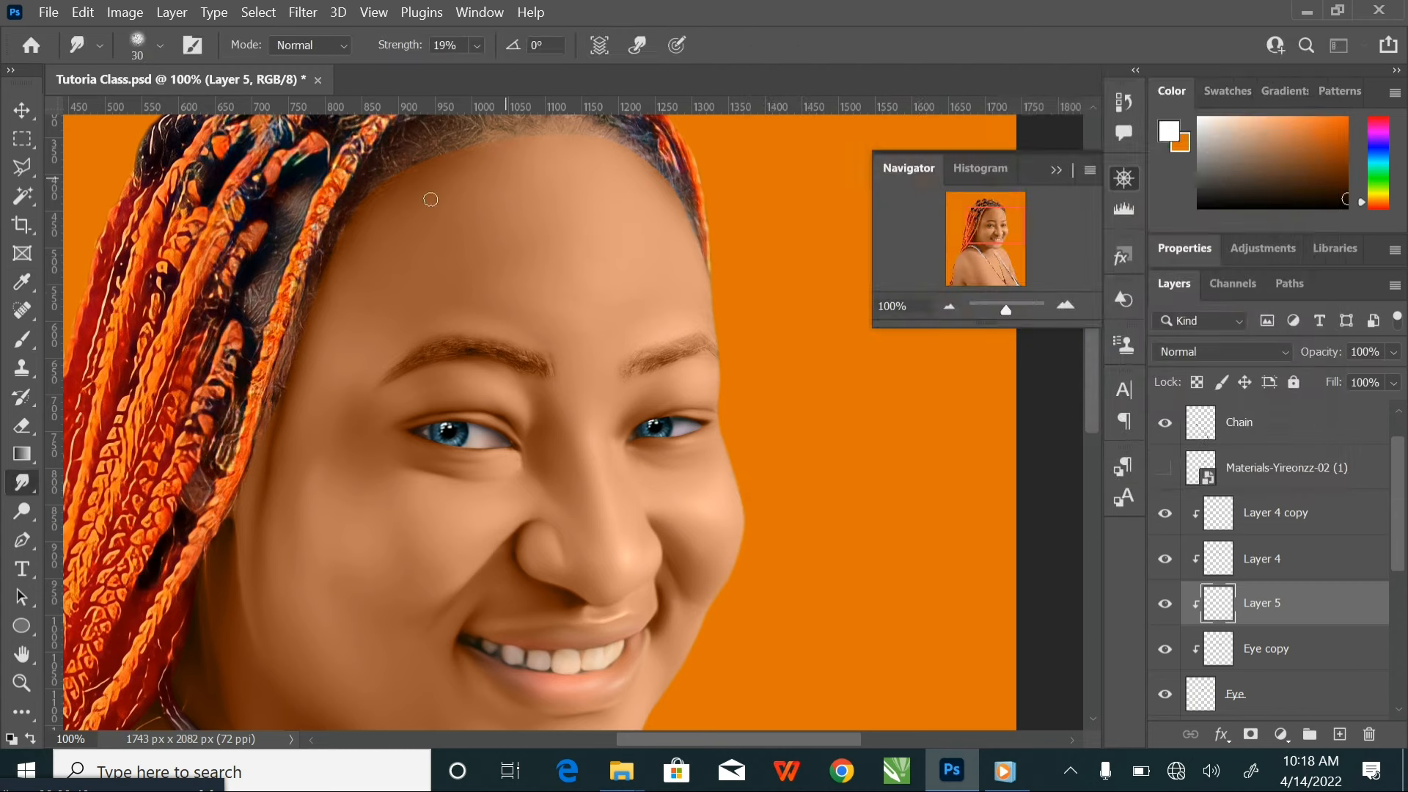
Paint white over the whites of both eyes on Layer 5 with a size 175 Brush
{"action": "left_click", "coordinate": [22, 338]}
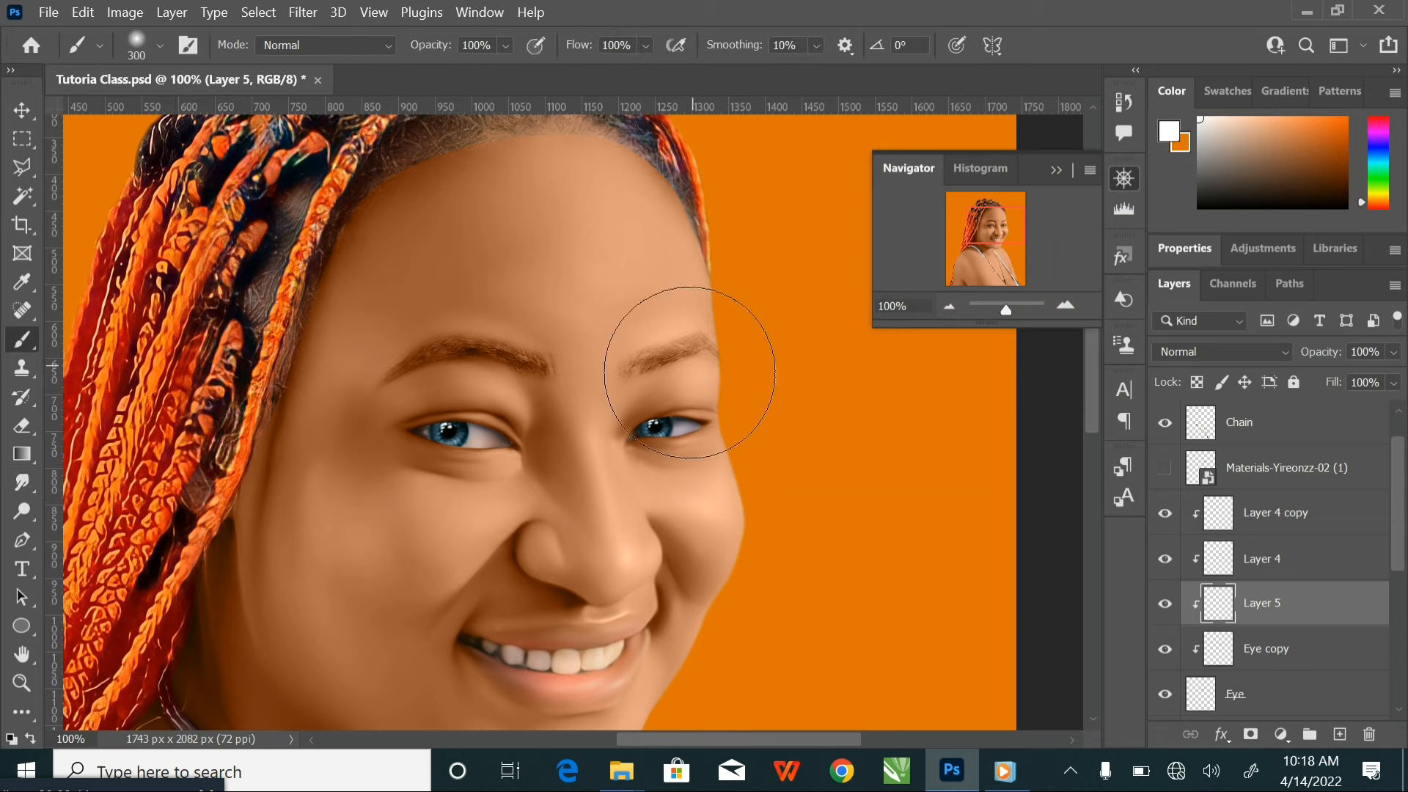
{"action": "key", "text": "bracketleft"}
{"action": "key", "text": "bracketleft"}
{"action": "left_click_drag", "start_coordinate": [694, 436], "coordinate": [638, 442]}
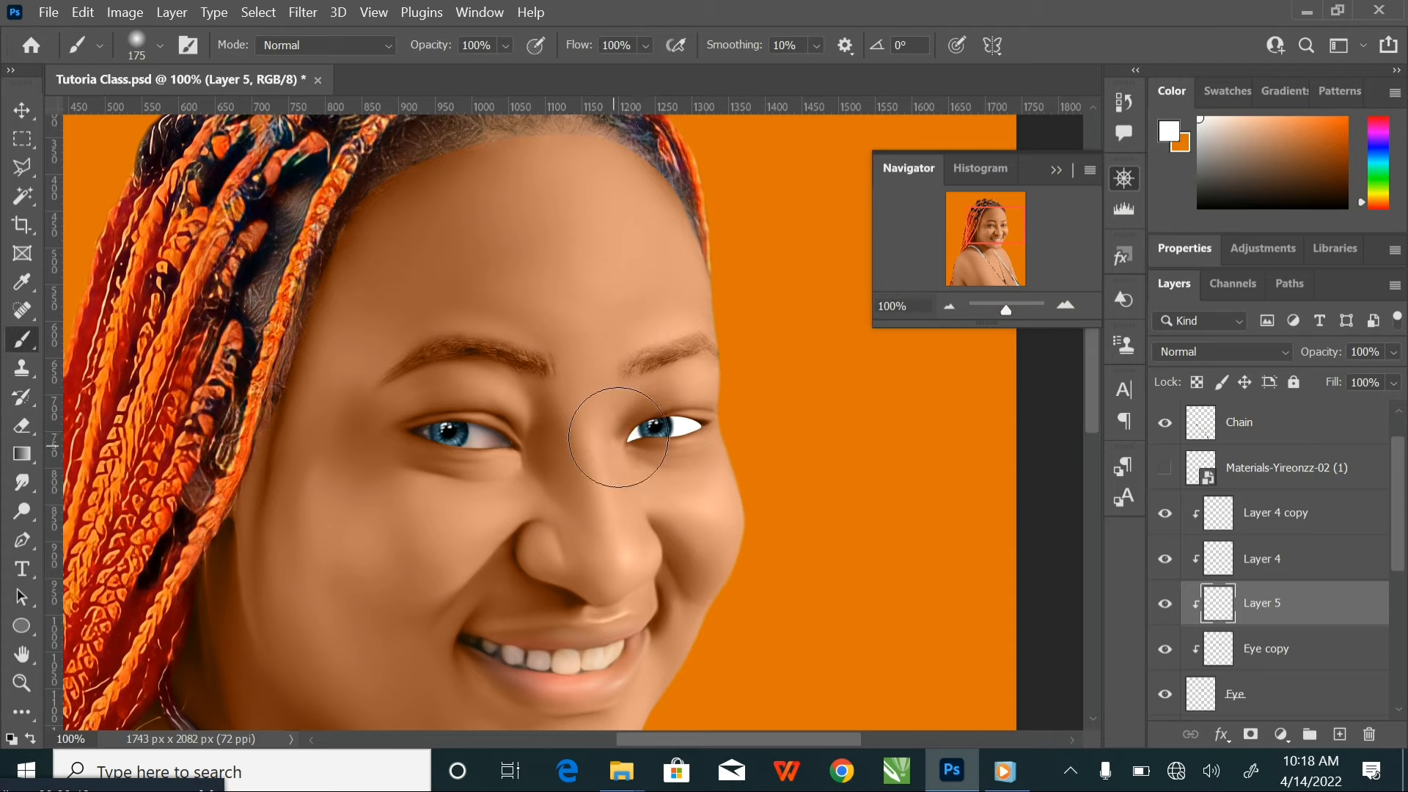
{"action": "mouse_move", "coordinate": [548, 425]}
{"action": "left_mouse_down"}
{"action": "mouse_move", "coordinate": [518, 429]}
{"action": "mouse_move", "coordinate": [441, 440]}
{"action": "left_mouse_up"}
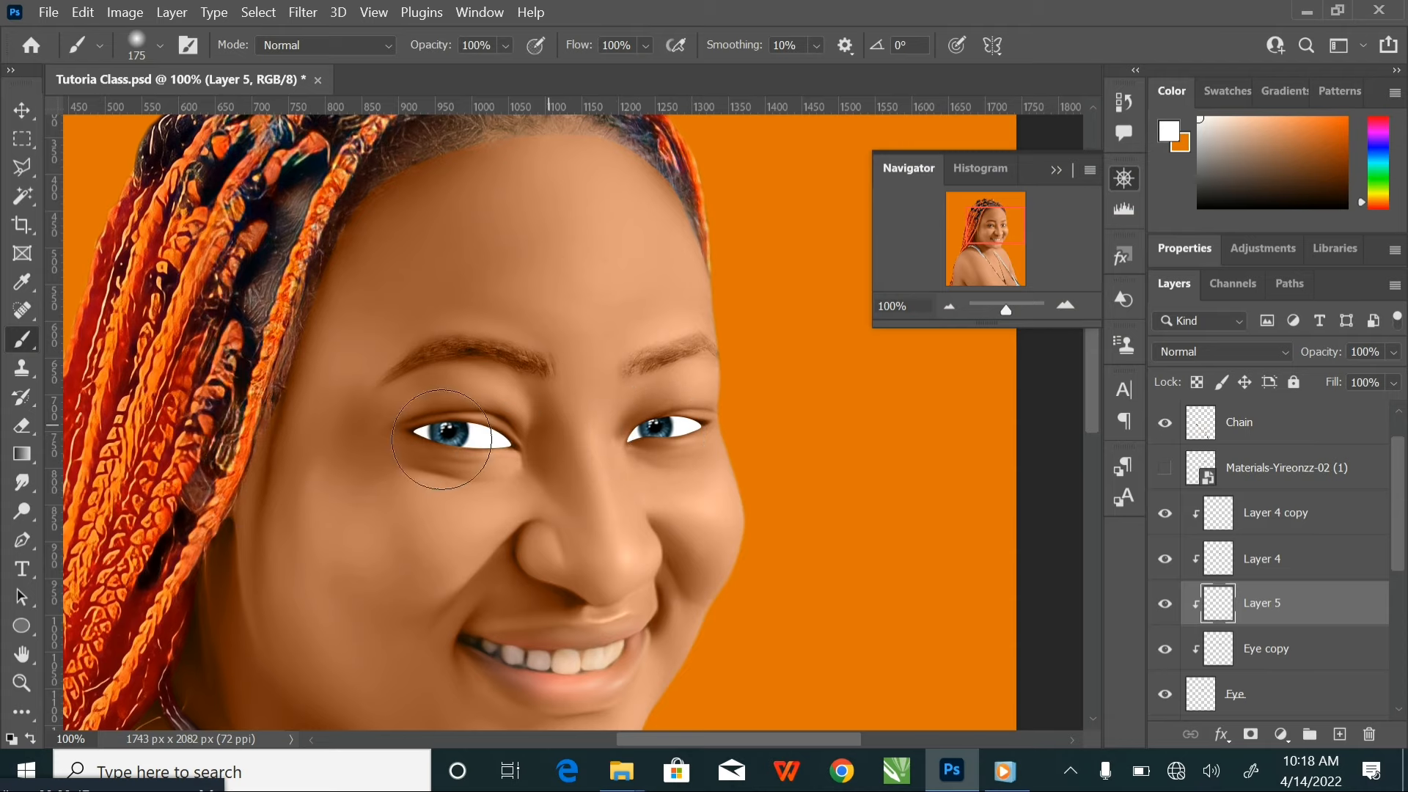
Set Layer 5's blend mode to Color and toggle its visibility to compare the eye whites
{"action": "left_click", "coordinate": [1213, 351]}
{"action": "left_click", "coordinate": [1201, 711]}
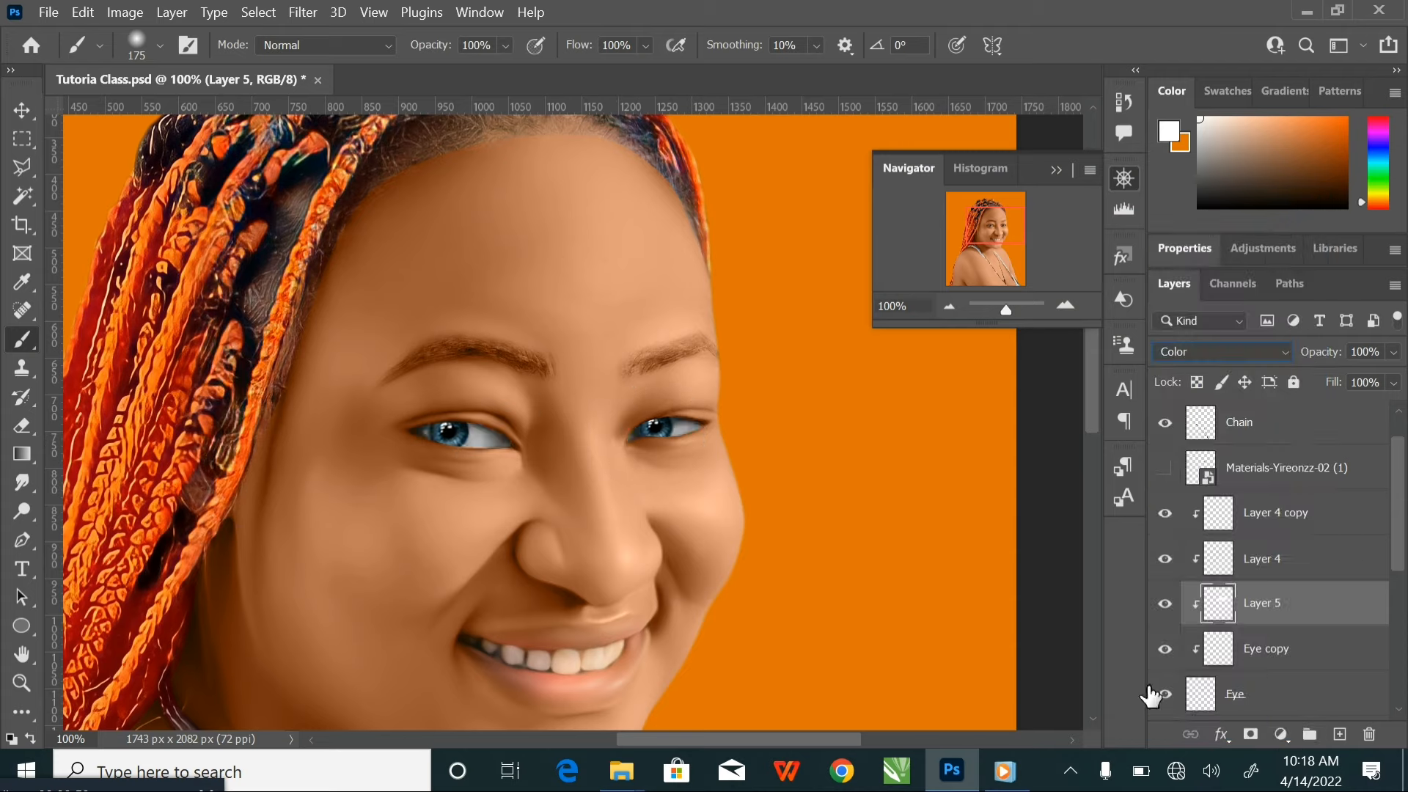
{"action": "key", "text": "ctrl+plus"}
{"action": "key", "text": "ctrl+plus"}
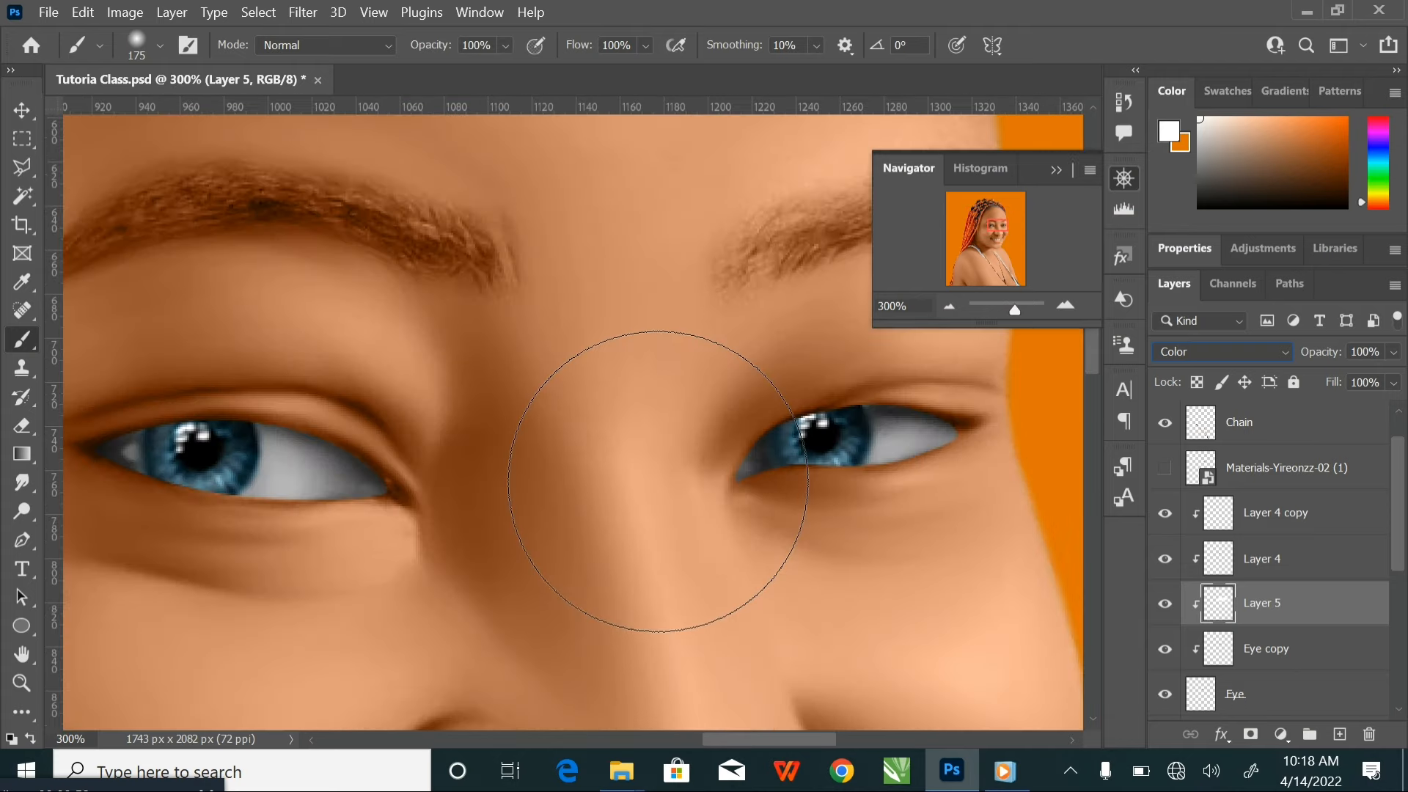
{"action": "left_click", "coordinate": [1165, 603]}
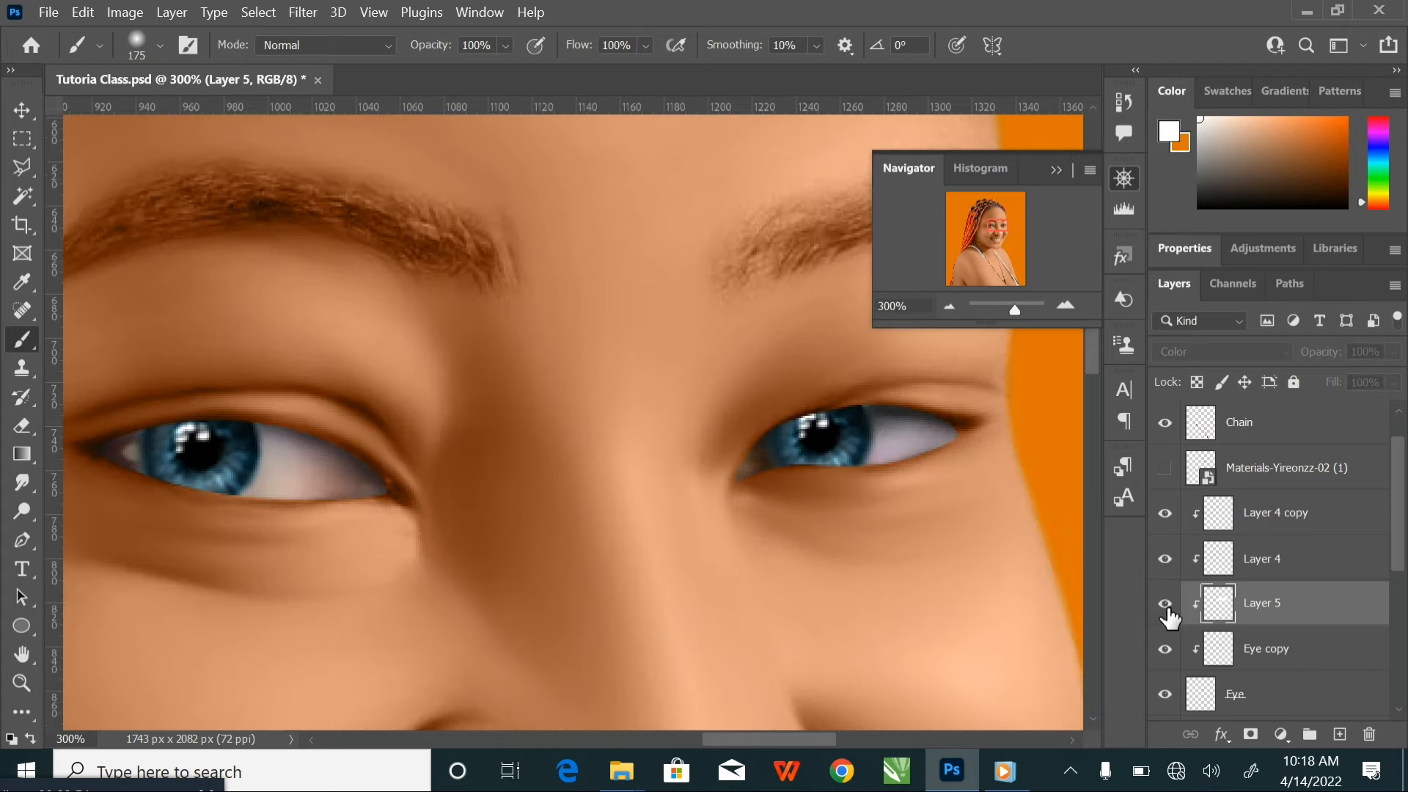
Reduce the Brush size to 50 and save the document
{"action": "key", "text": "bracketleft"}
{"action": "key", "text": "bracketleft"}
{"action": "key", "text": "bracketleft"}
{"action": "key", "text": "bracketleft"}
{"action": "key", "text": "bracketleft"}
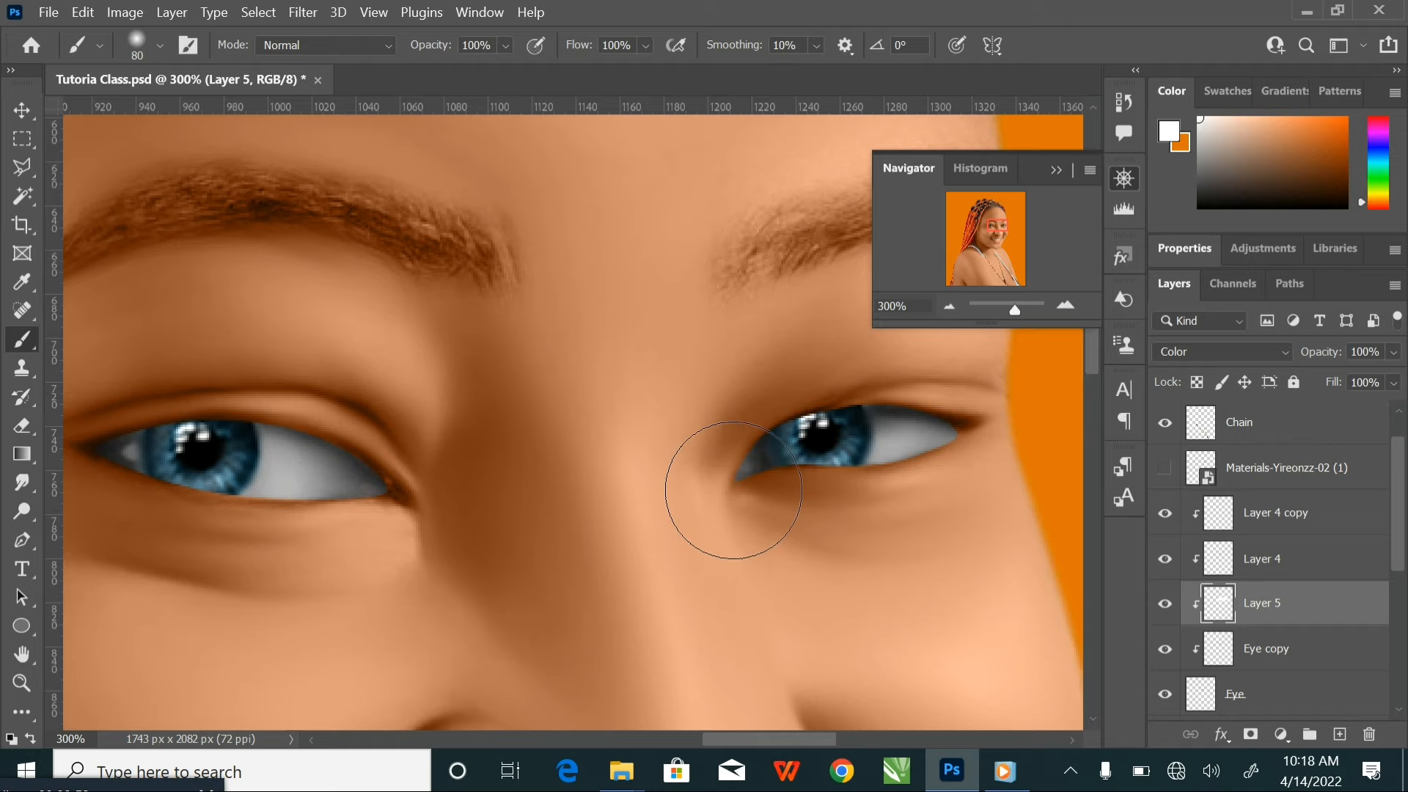
{"action": "key", "text": "ctrl+minus"}
{"action": "key", "text": "ctrl+plus"}
{"action": "key", "text": "bracketleft"}
{"action": "key", "text": "bracketleft"}
{"action": "key", "text": "bracketleft"}
{"action": "left_click", "coordinate": [1307, 13]}
{"action": "left_click", "coordinate": [952, 773]}
{"action": "key", "text": "ctrl+s"}
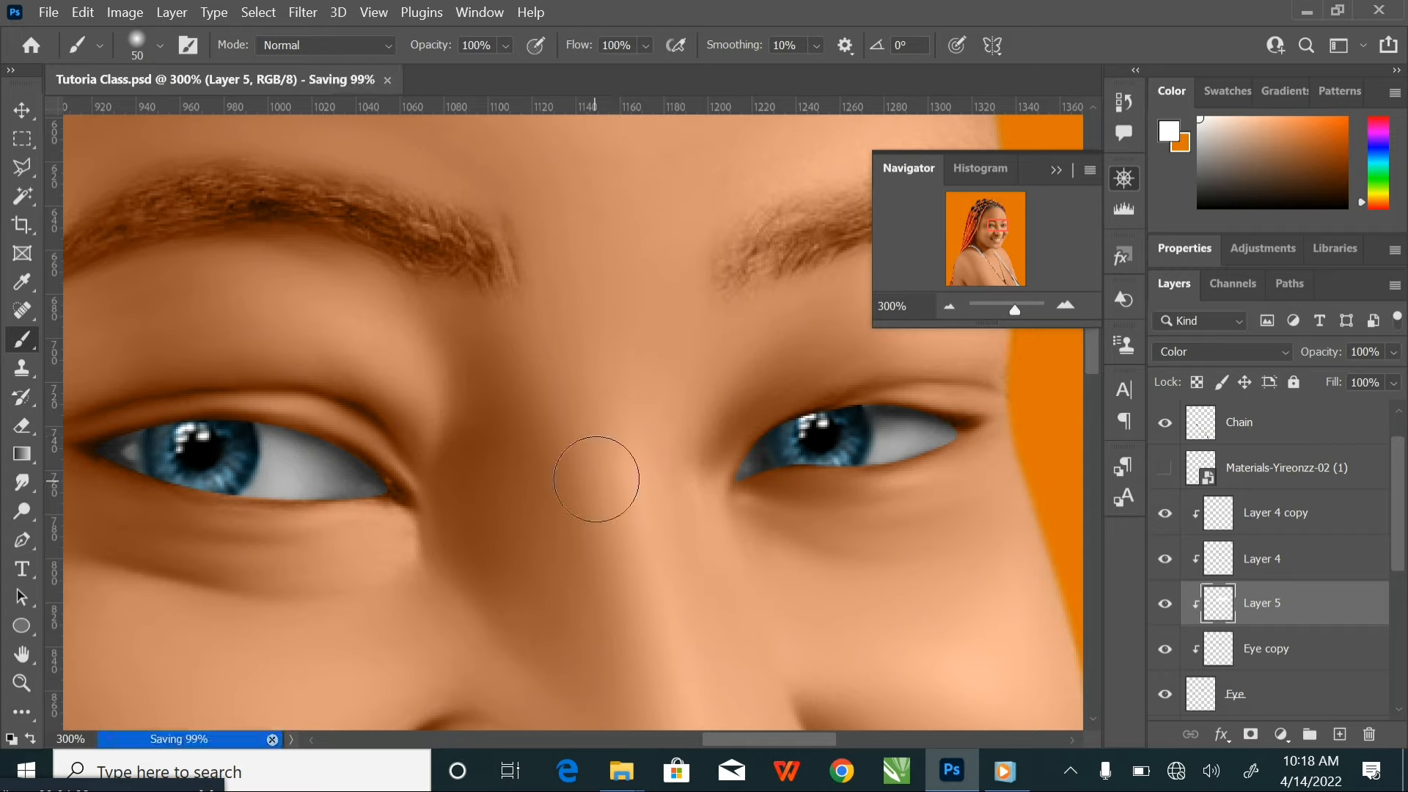
Reduce the Brush size to 40, add a clipped layer above Layer 5, and set the foreground colour to dark brown 4e2002
{"action": "key", "text": "bracketleft"}
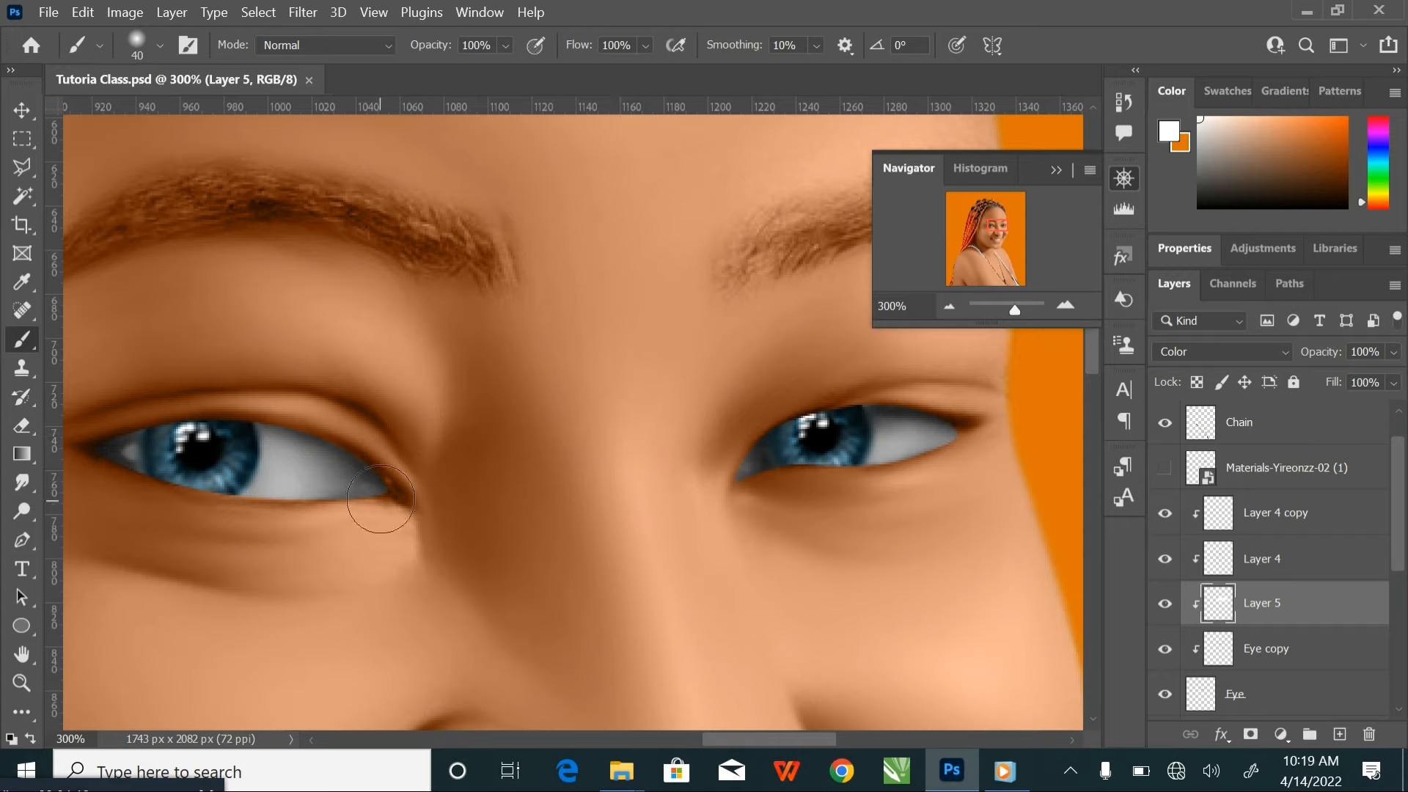
{"action": "left_click", "coordinate": [1338, 735]}
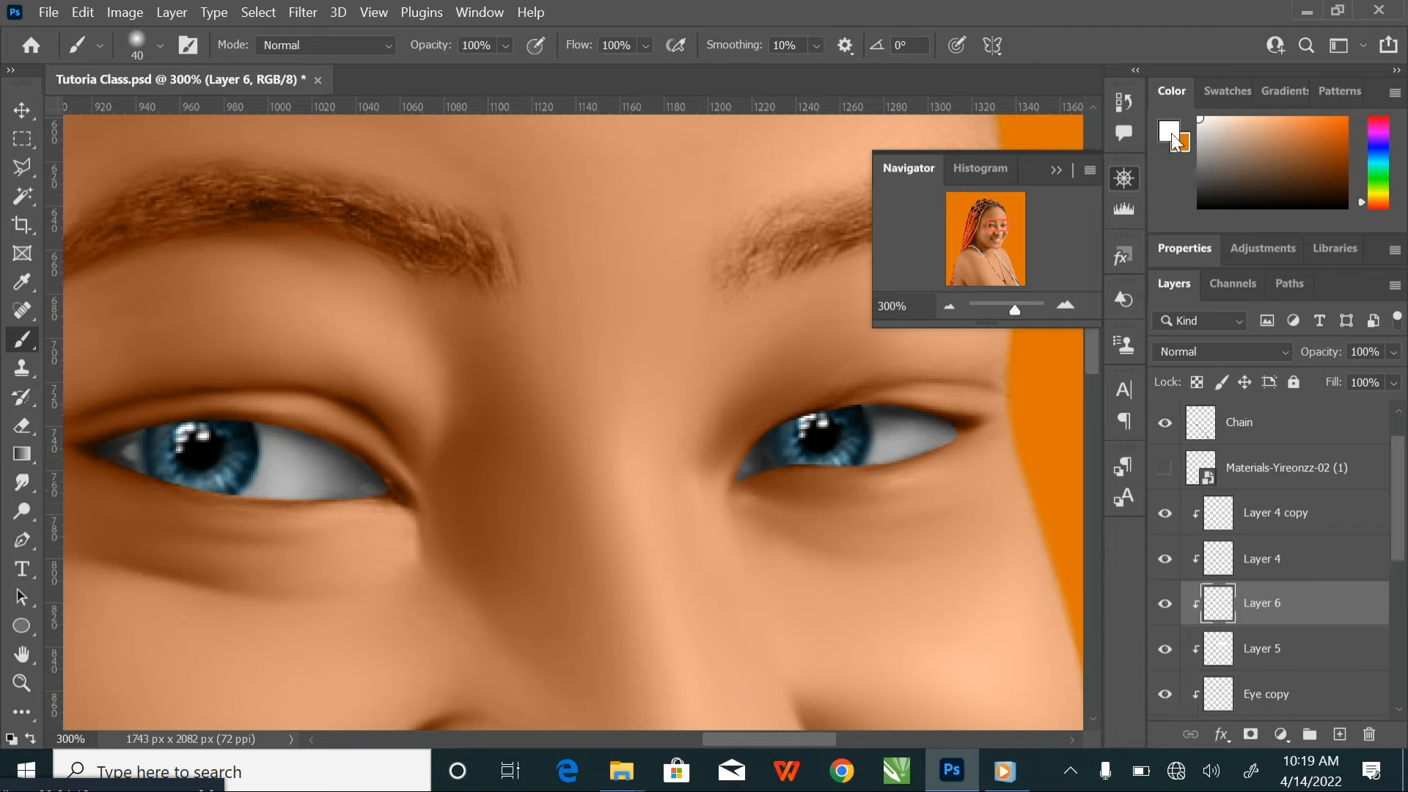
{"action": "left_click", "coordinate": [1174, 138]}
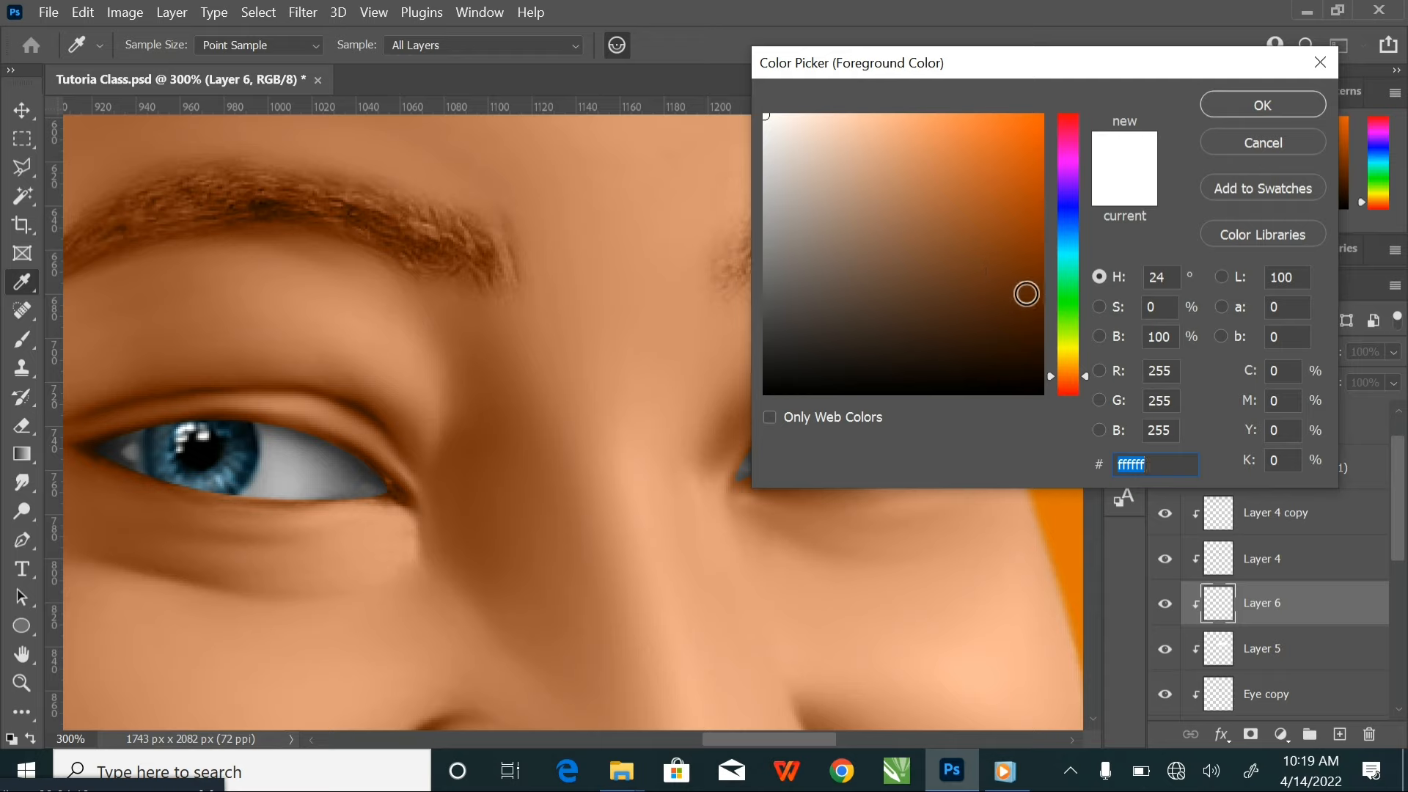
{"action": "left_click_drag", "start_coordinate": [1027, 294], "coordinate": [1024, 289]}
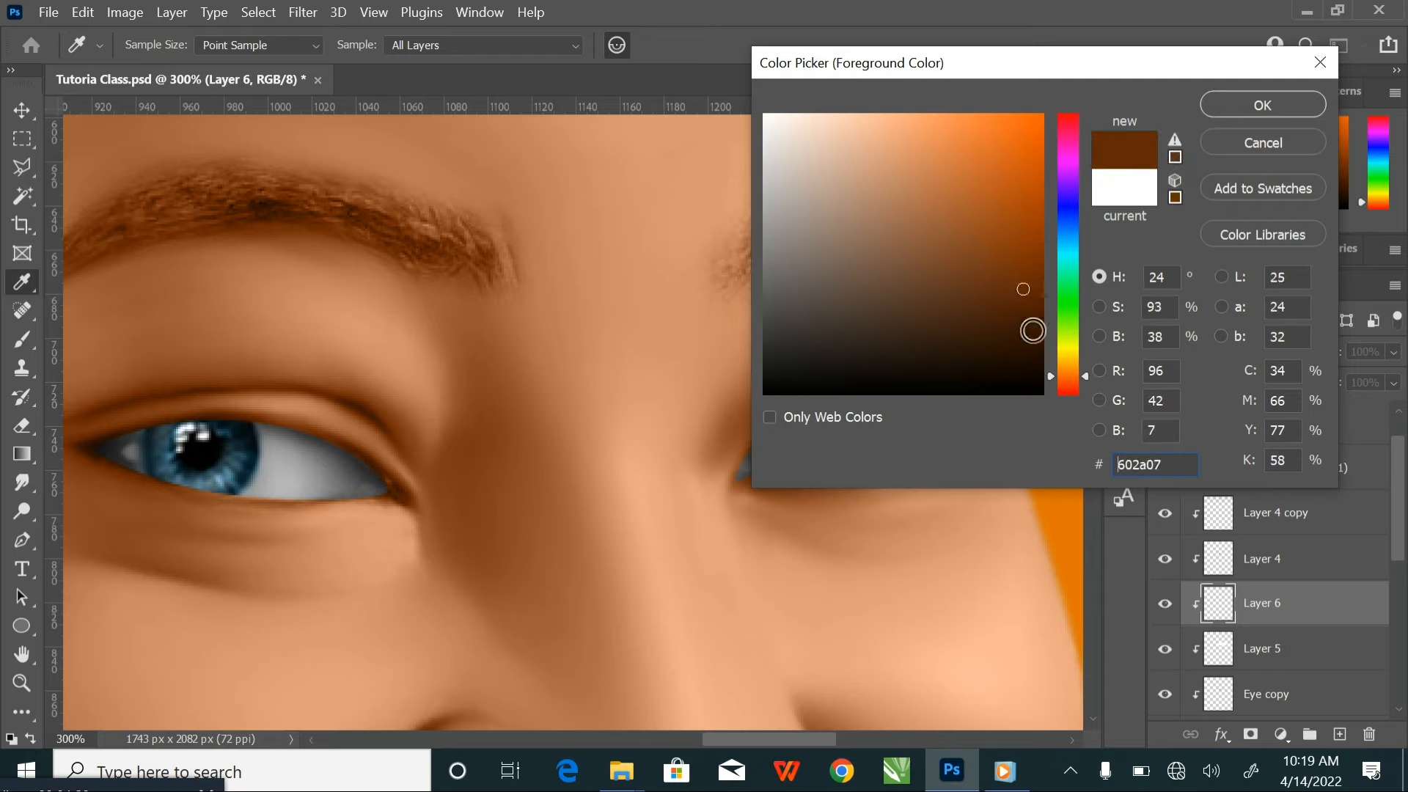
{"action": "left_click", "coordinate": [1037, 309]}
{"action": "left_click", "coordinate": [1037, 308]}
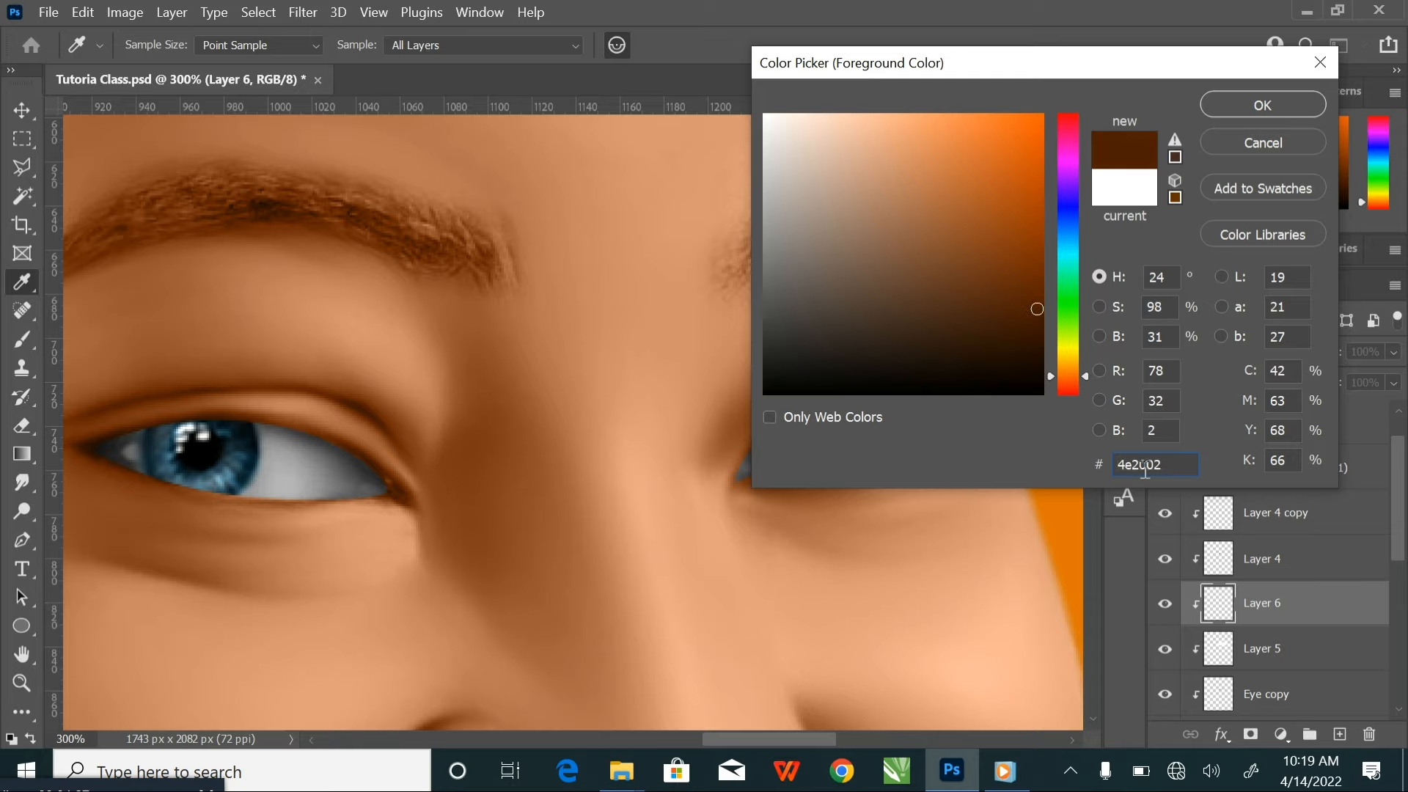
{"action": "left_click", "coordinate": [1250, 105]}
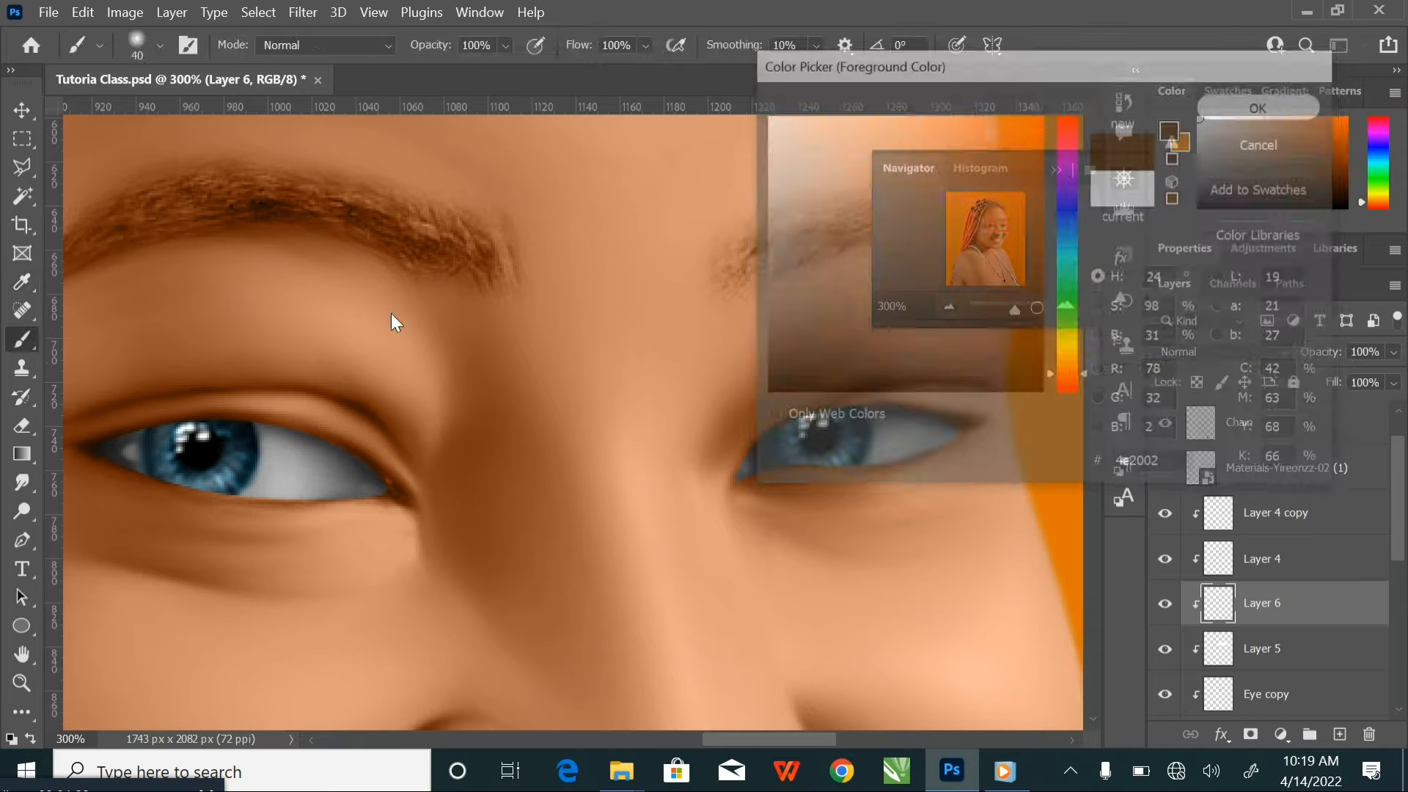
Paint dark brown into the inner corners of both eyes on Layer 6 with the size 40 Brush
{"action": "mouse_move", "coordinate": [380, 503]}
{"action": "left_mouse_down"}
{"action": "mouse_move", "coordinate": [385, 438]}
{"action": "mouse_move", "coordinate": [372, 515]}
{"action": "left_mouse_up"}
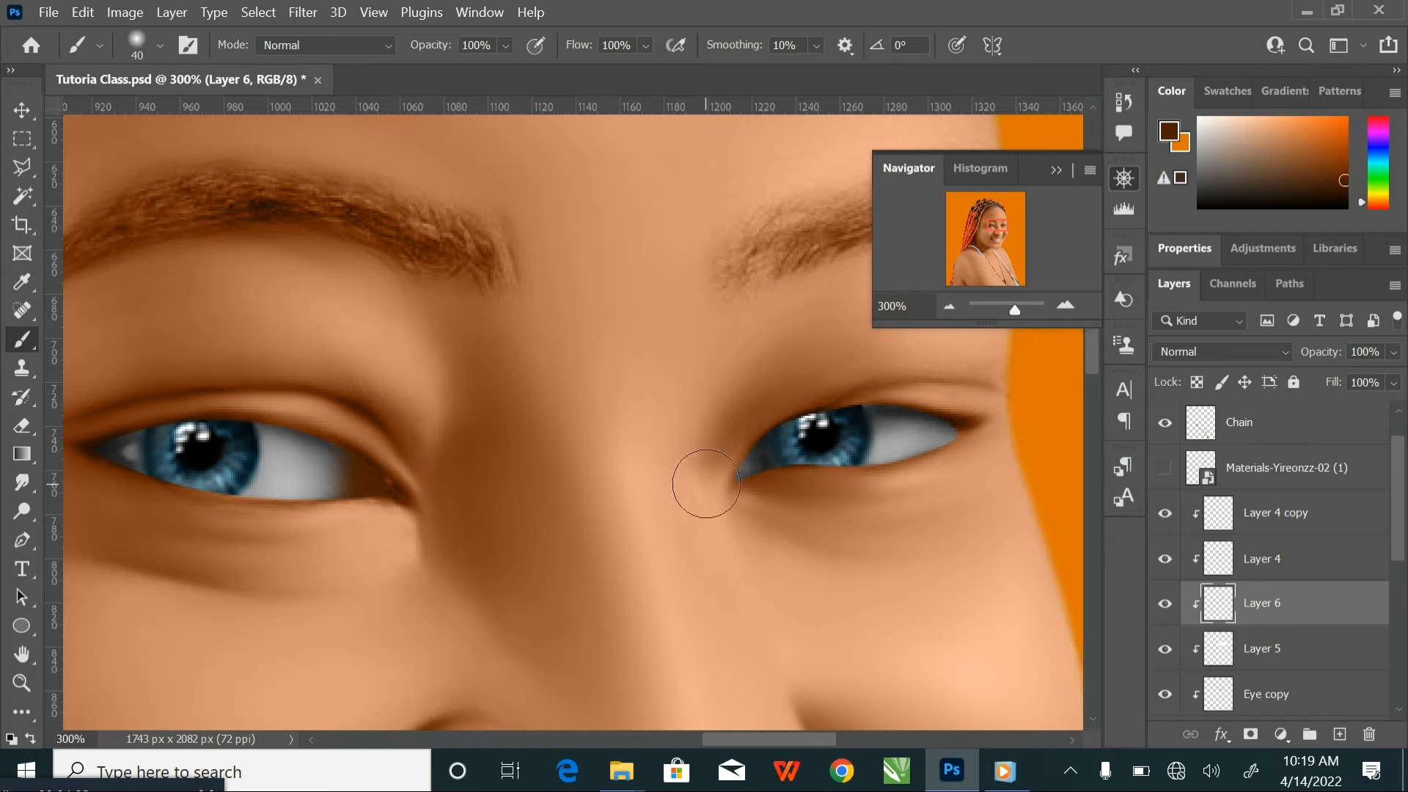
{"action": "left_click_drag", "start_coordinate": [717, 481], "coordinate": [764, 555]}
{"action": "key", "text": "ctrl+minus"}
{"action": "key", "text": "ctrl+minus"}
{"action": "key", "text": "ctrl+minus"}
{"action": "key", "text": "ctrl+minus"}
{"action": "key", "text": "ctrl+minus"}
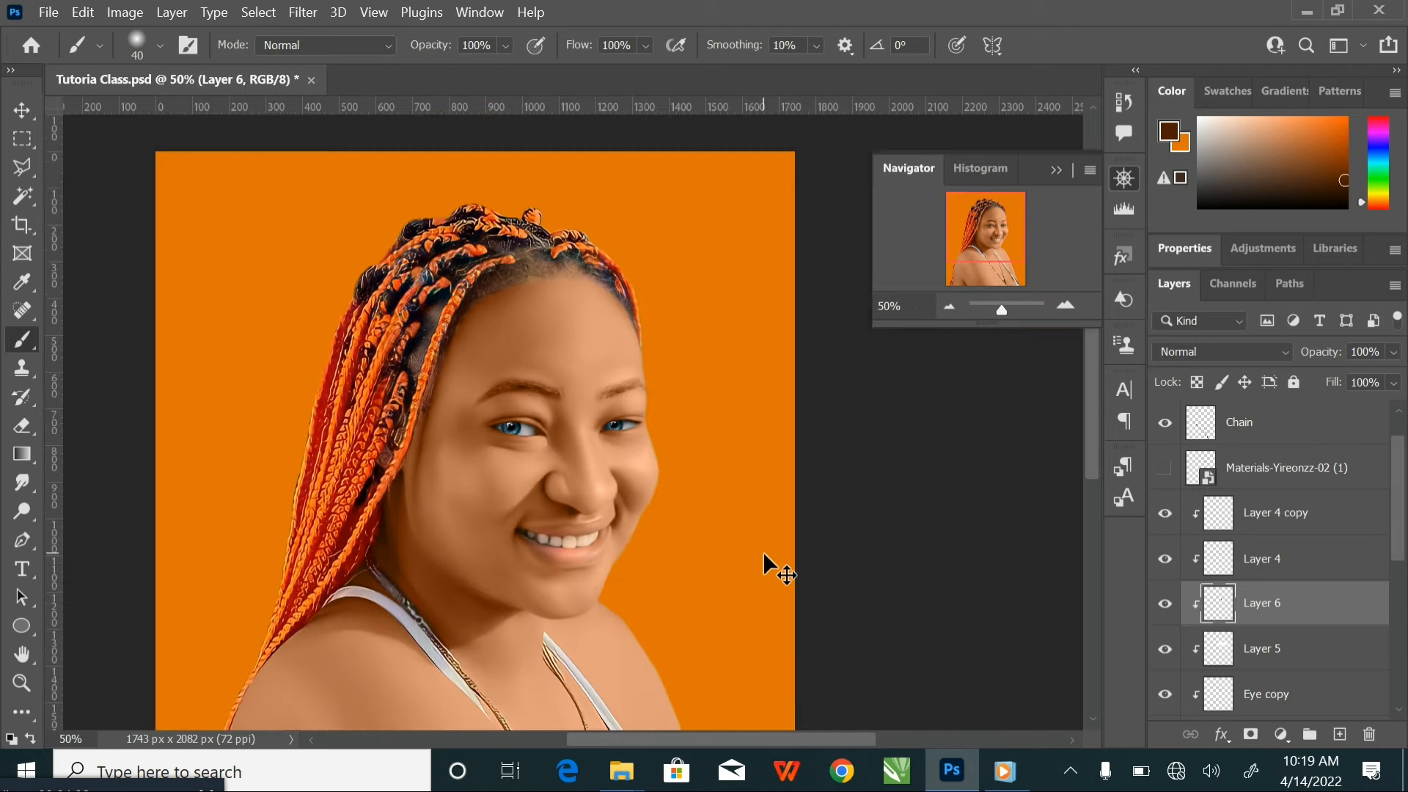
{"action": "key", "text": "ctrl+plus"}
{"action": "key", "text": "ctrl+plus"}
{"action": "key", "text": "ctrl+plus"}
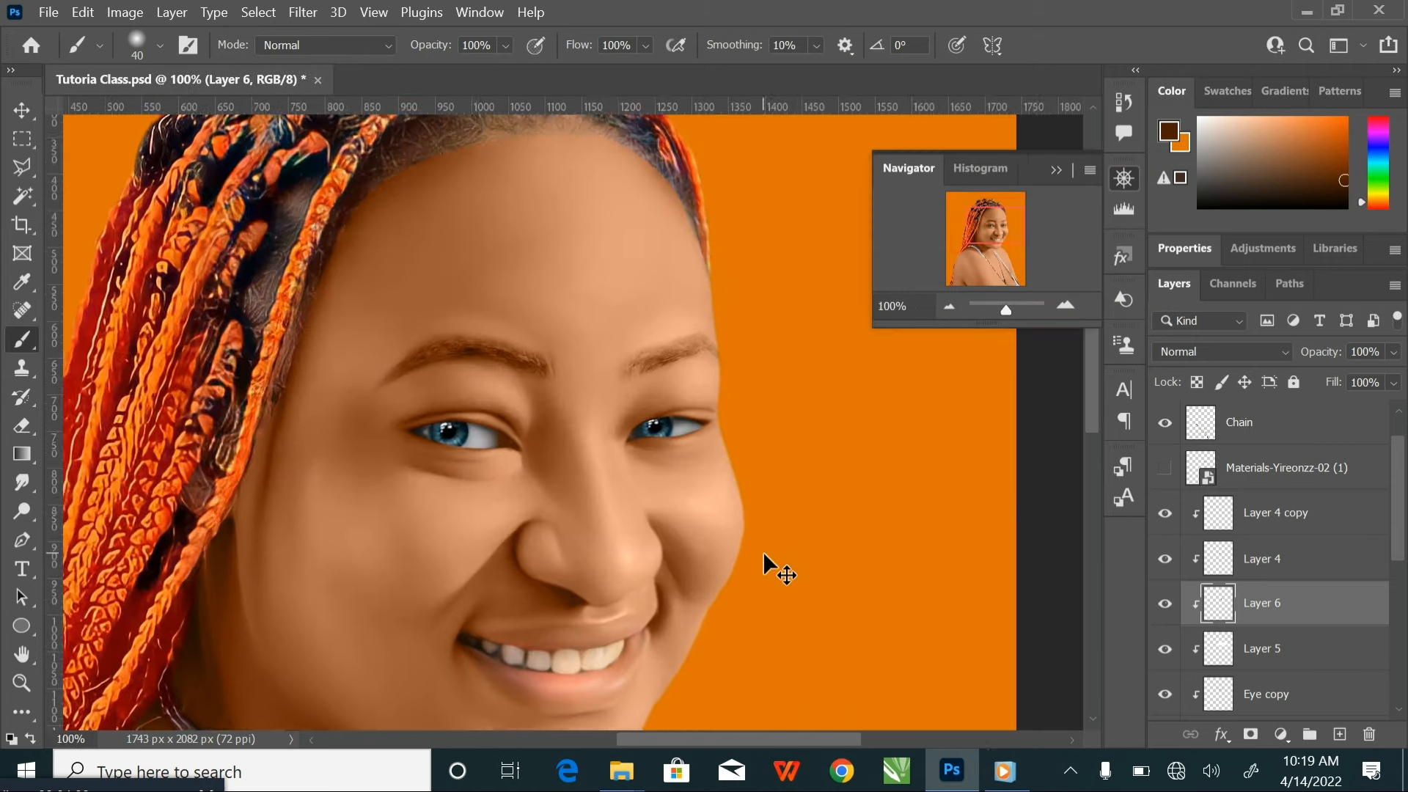
{"action": "key", "text": "ctrl+plus"}
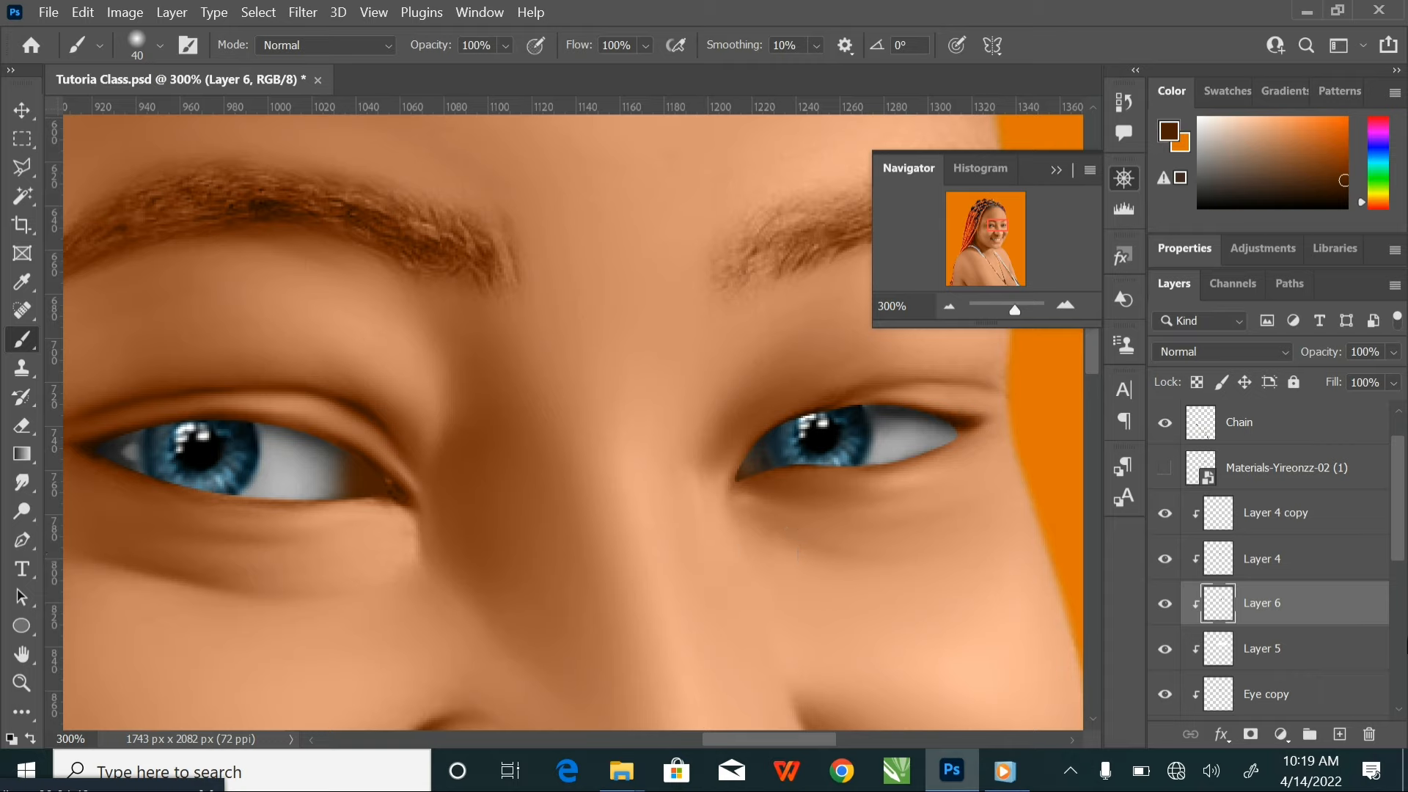
Add a new clipped layer above Layer 6 and set the foreground colour to white ffffff
{"action": "left_click", "coordinate": [1340, 734]}
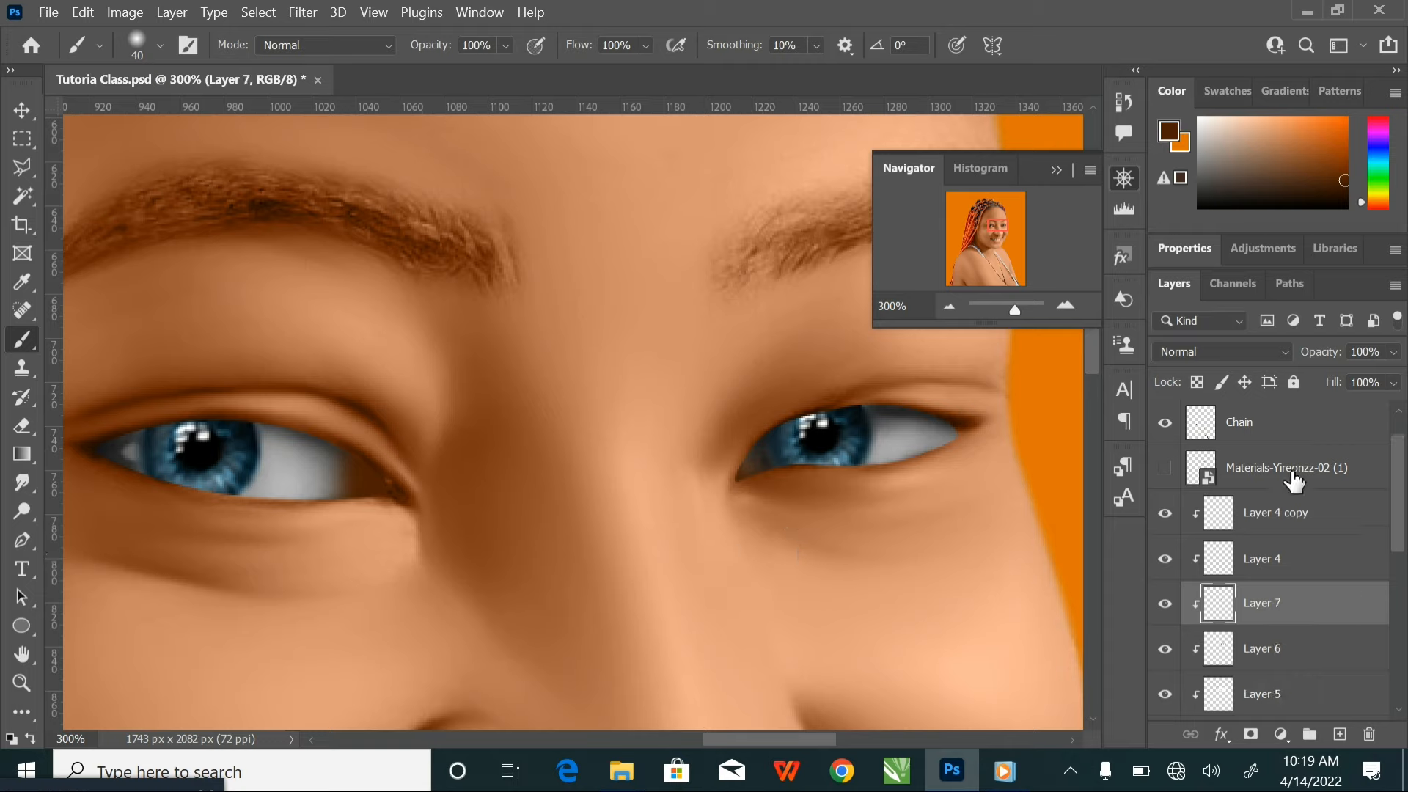
{"action": "left_click", "coordinate": [1169, 136]}
{"action": "left_click_drag", "start_coordinate": [810, 147], "coordinate": [746, 104]}
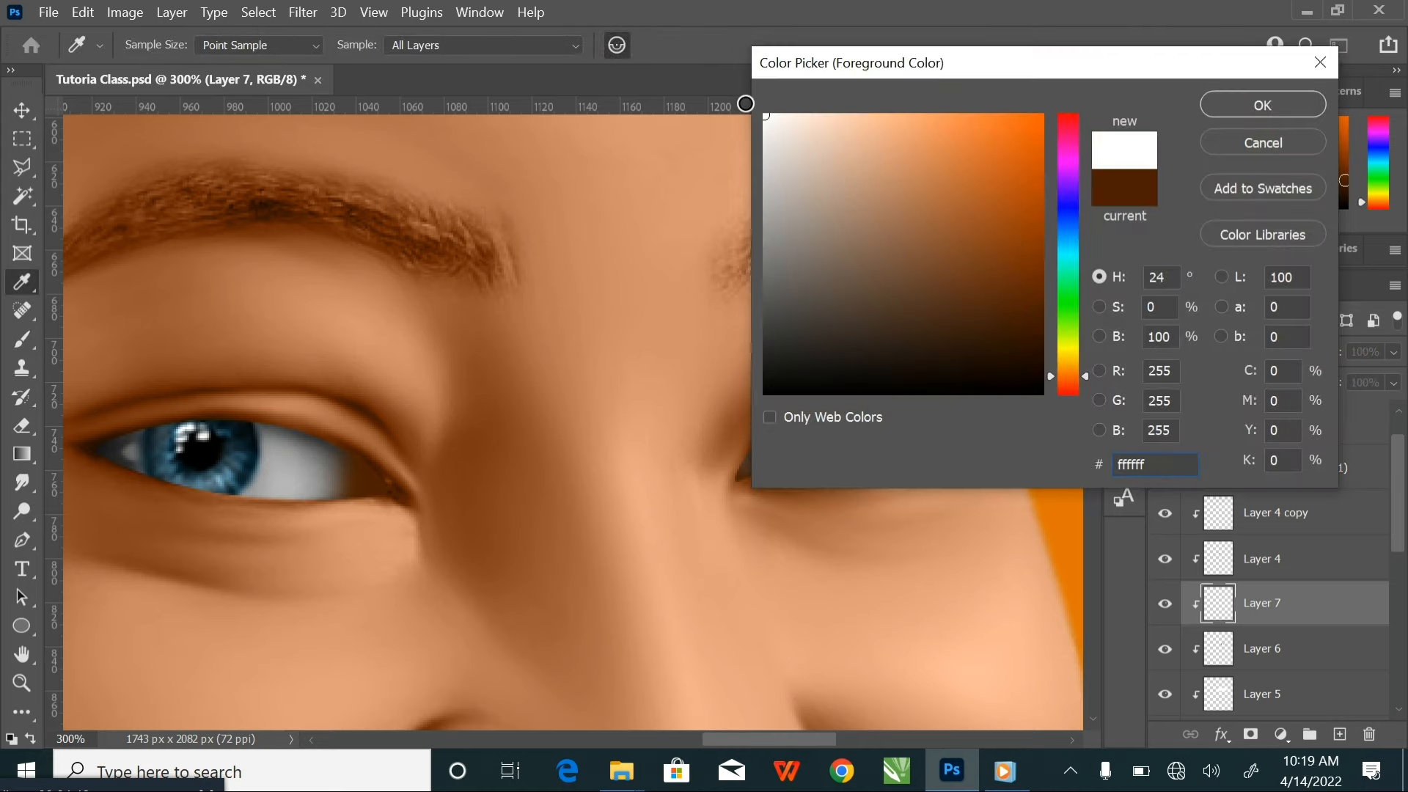
{"action": "left_click", "coordinate": [1246, 110]}
Paint small white highlights in the inner corners of both eyes on Layer 7 with a size 7 Brush at 46% opacity
{"action": "key", "text": "b"}
{"action": "left_click", "coordinate": [506, 47]}
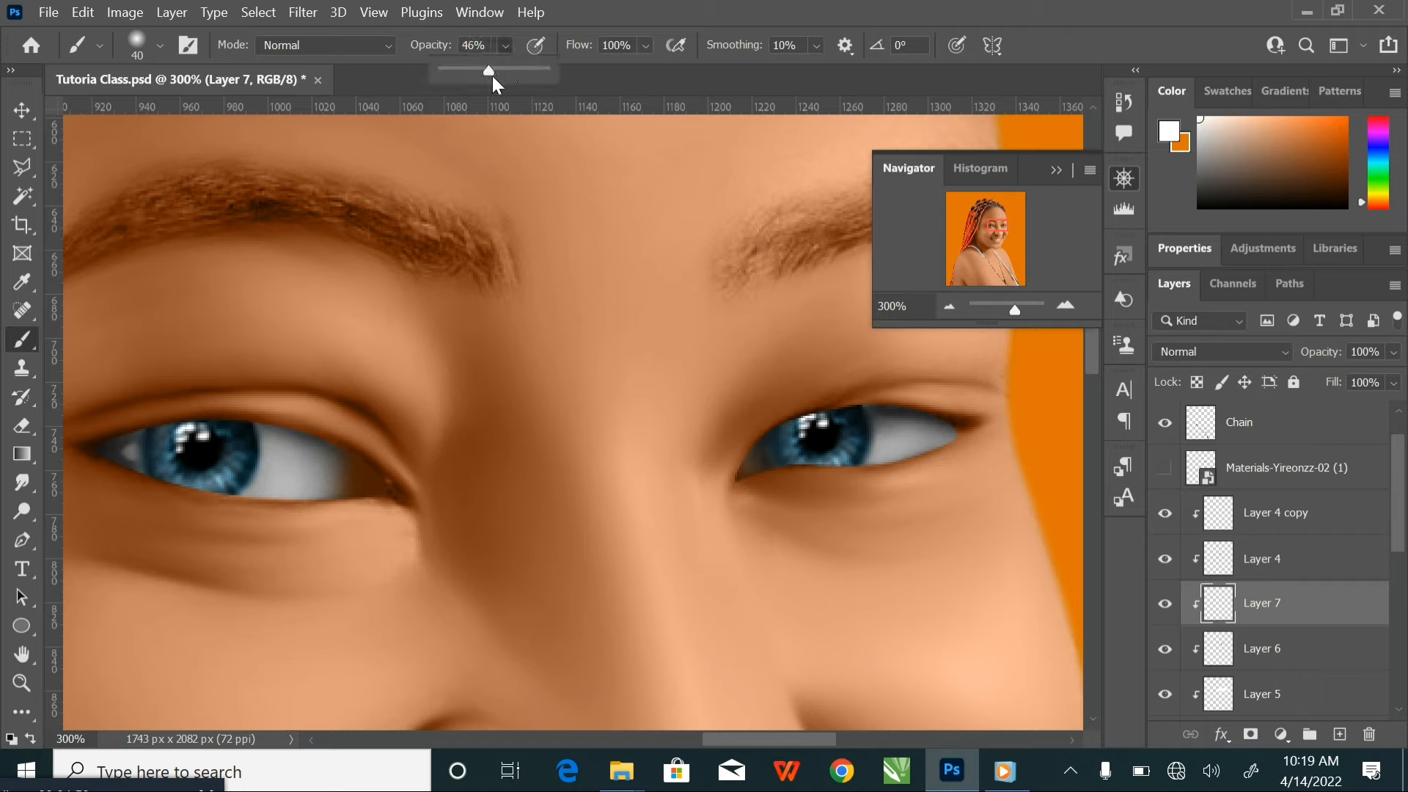
{"action": "key", "text": "bracketleft"}
{"action": "key", "text": "bracketleft"}
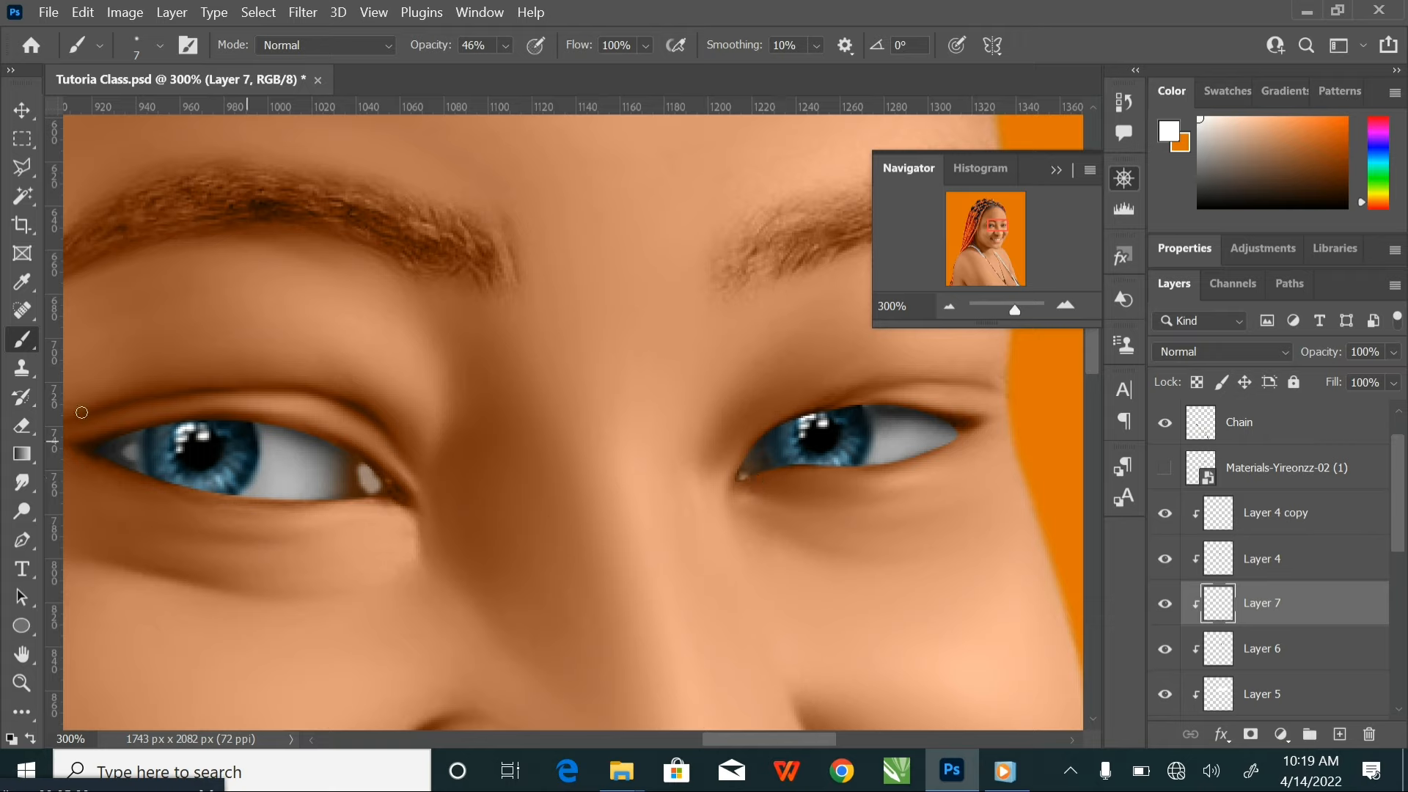
Smudge the white inner-corner highlights of both eyes at size 15 and 19% strength, and save the document
{"action": "left_click", "coordinate": [22, 483]}
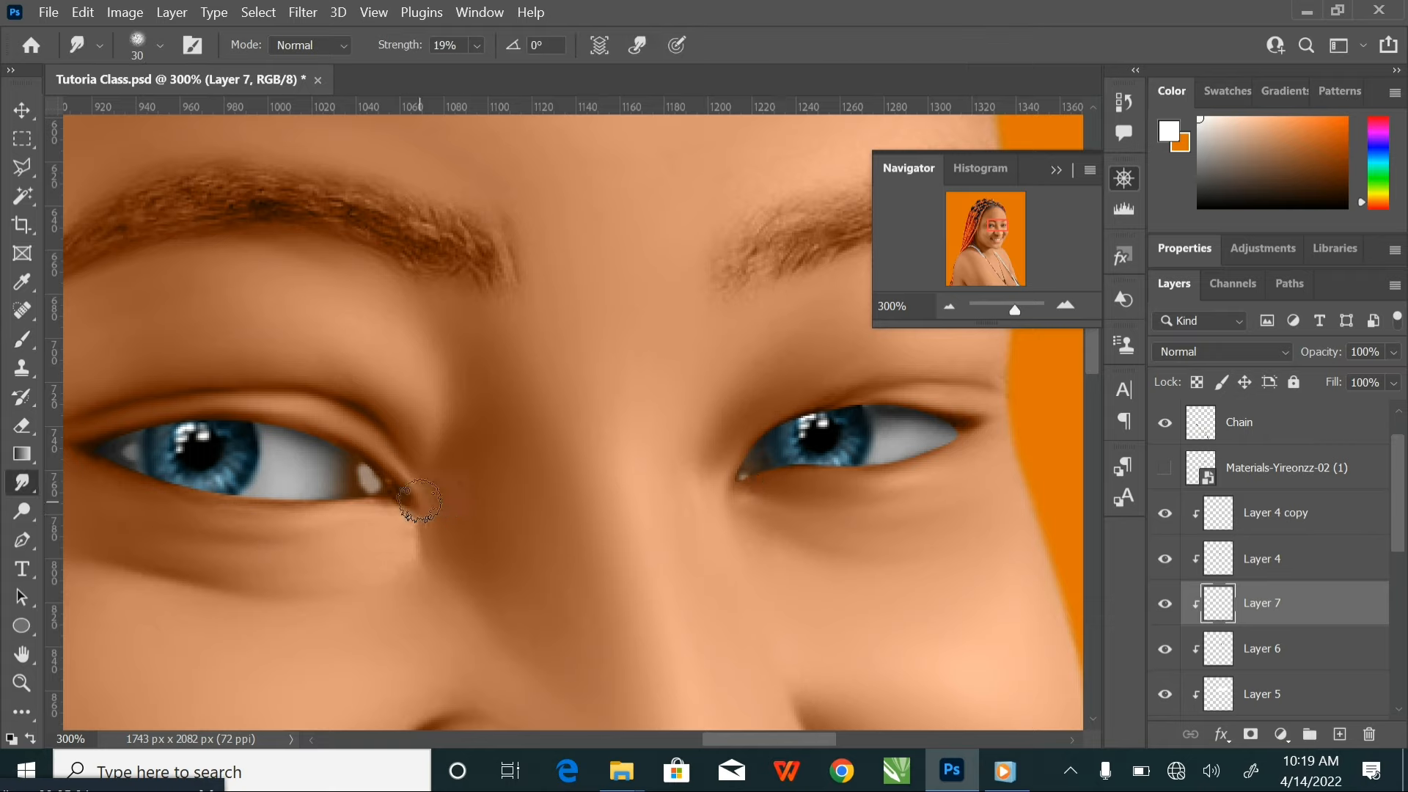
{"action": "key", "text": "bracketleft"}
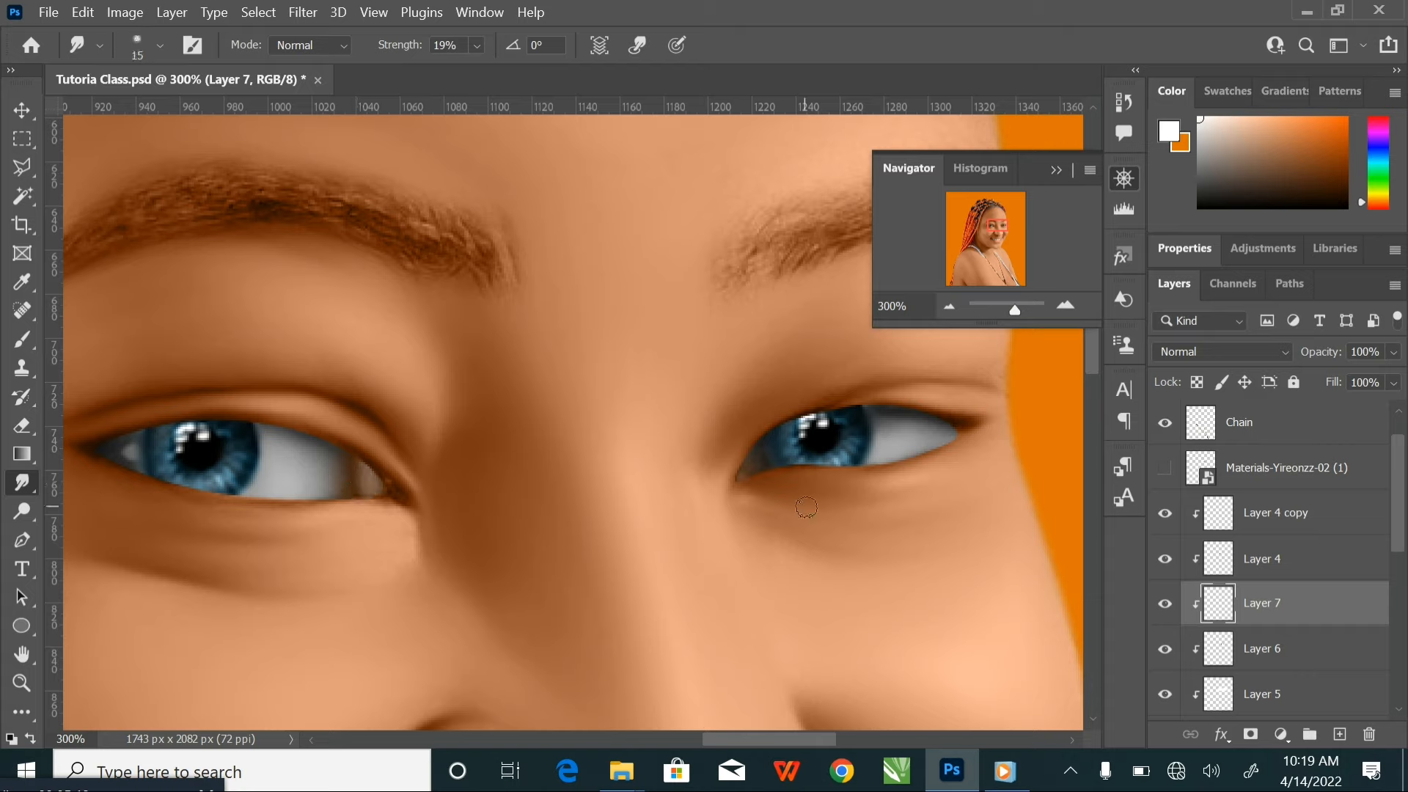
{"action": "key", "text": "ctrl+minus"}
{"action": "key", "text": "ctrl+minus"}
{"action": "key", "text": "ctrl+minus"}
{"action": "key", "text": "ctrl+minus"}
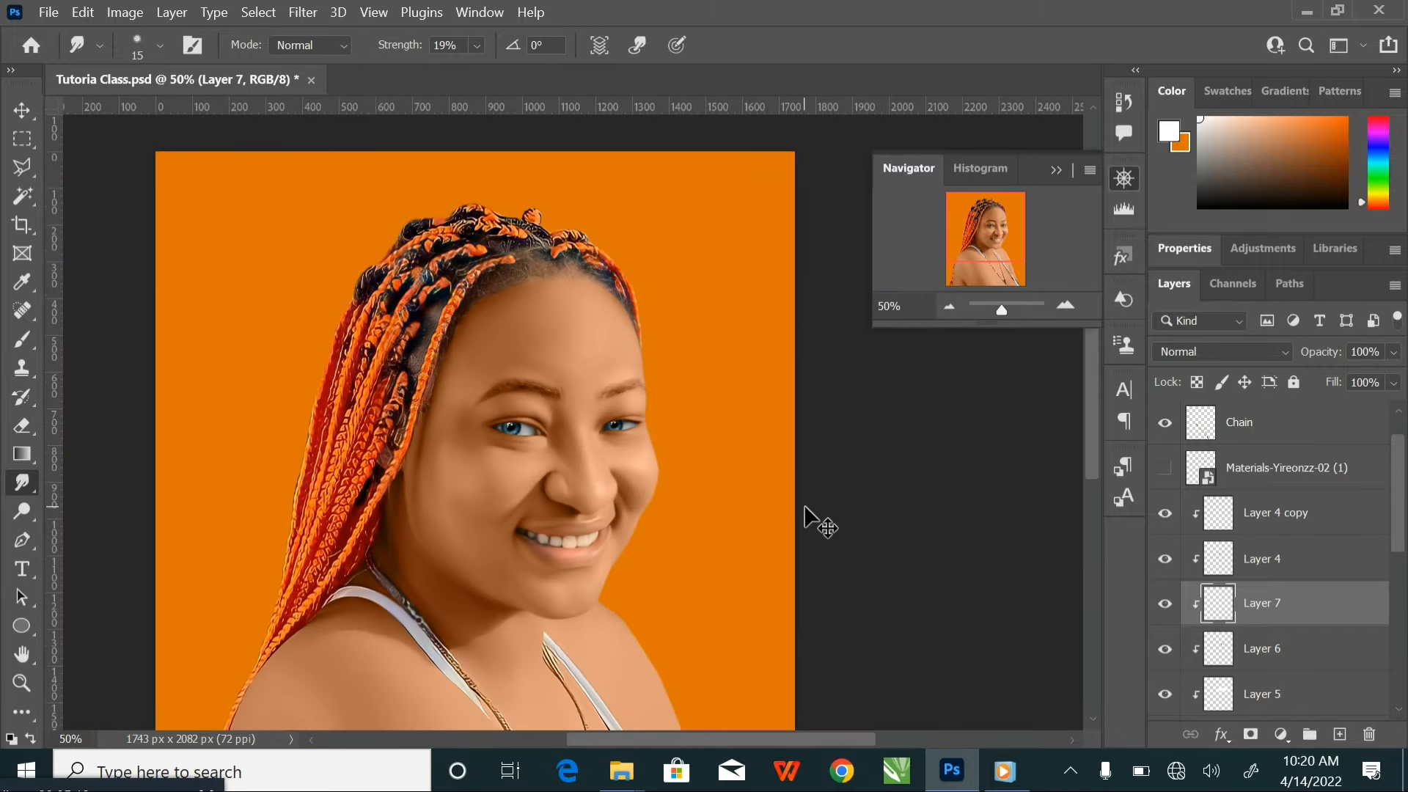
{"action": "key", "text": "ctrl+s"}
Add a new layer above Layer 4 copy and clip it to the layers below
{"action": "key", "text": "ctrl+plus"}
{"action": "key", "text": "ctrl+plus"}
{"action": "key", "text": "ctrl+plus"}
{"action": "key", "text": "ctrl+plus"}
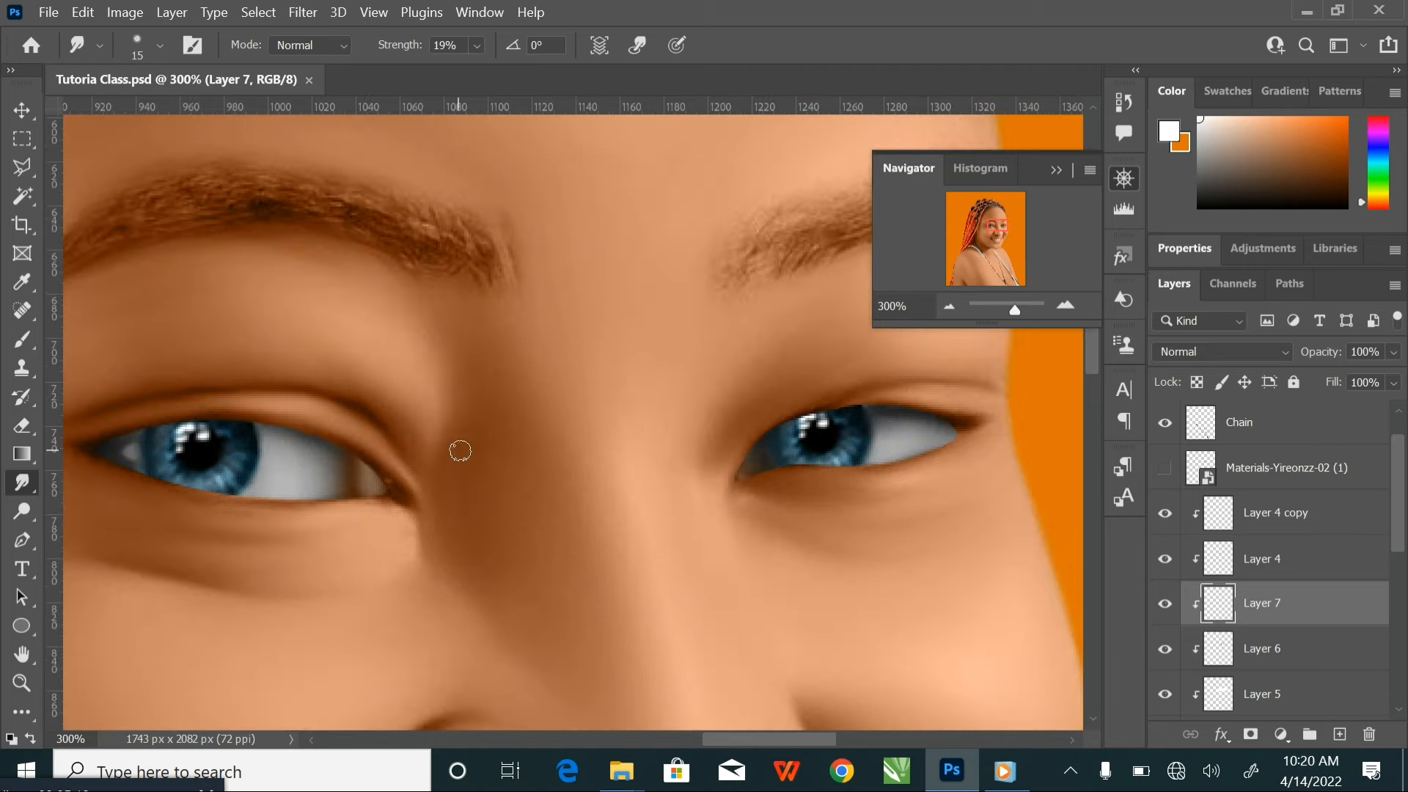
{"action": "left_click_drag", "start_coordinate": [460, 450], "coordinate": [575, 447]}
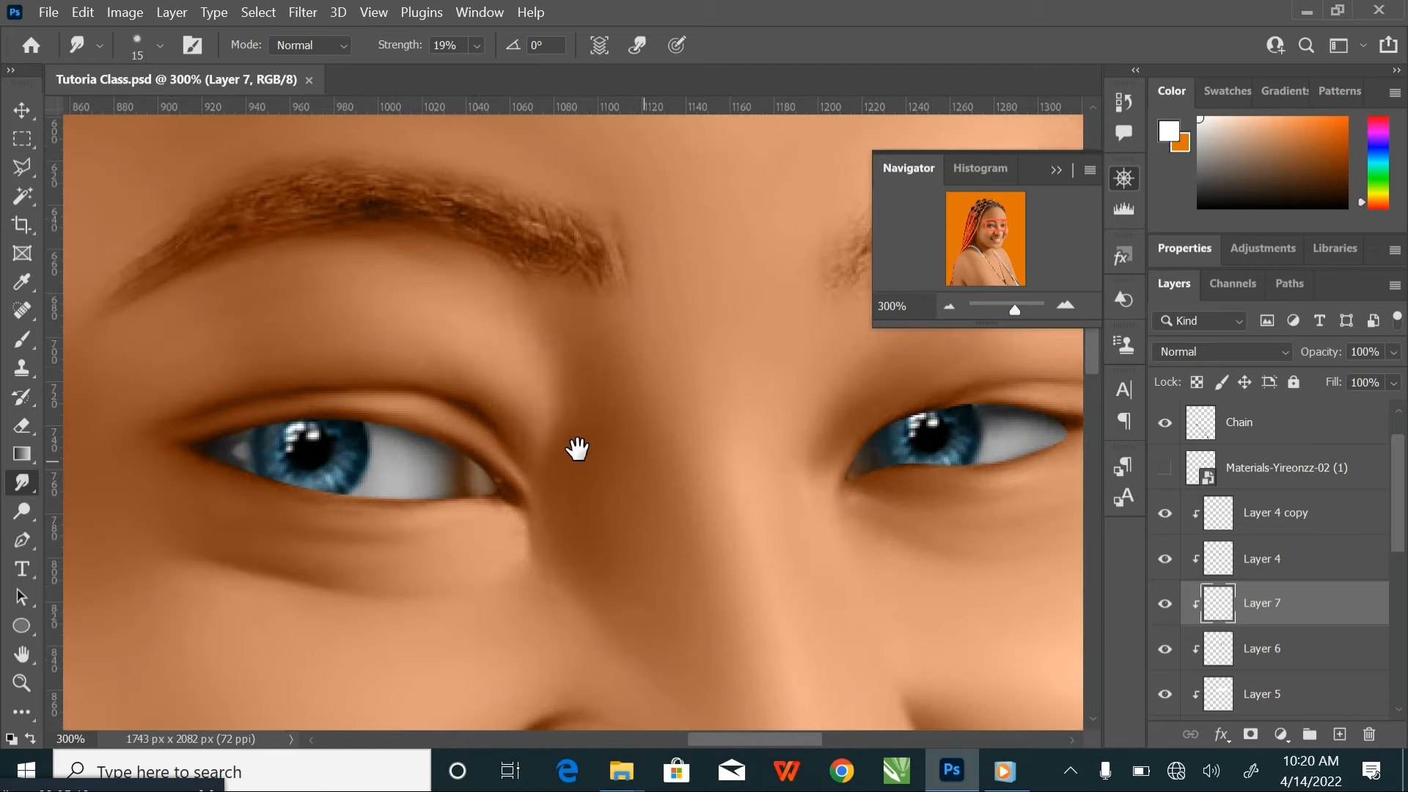
{"action": "left_click", "coordinate": [1349, 519]}
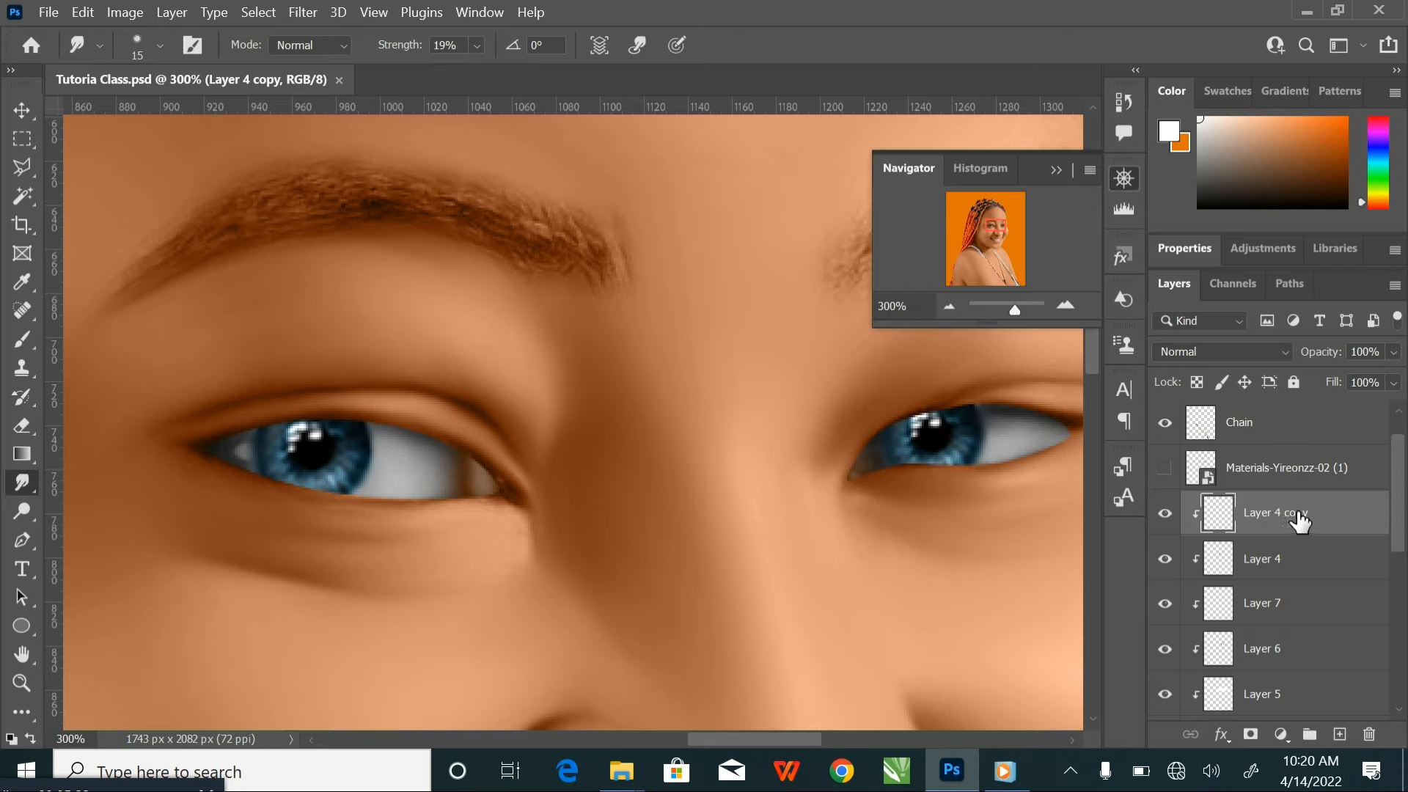
{"action": "left_click", "coordinate": [1340, 734]}
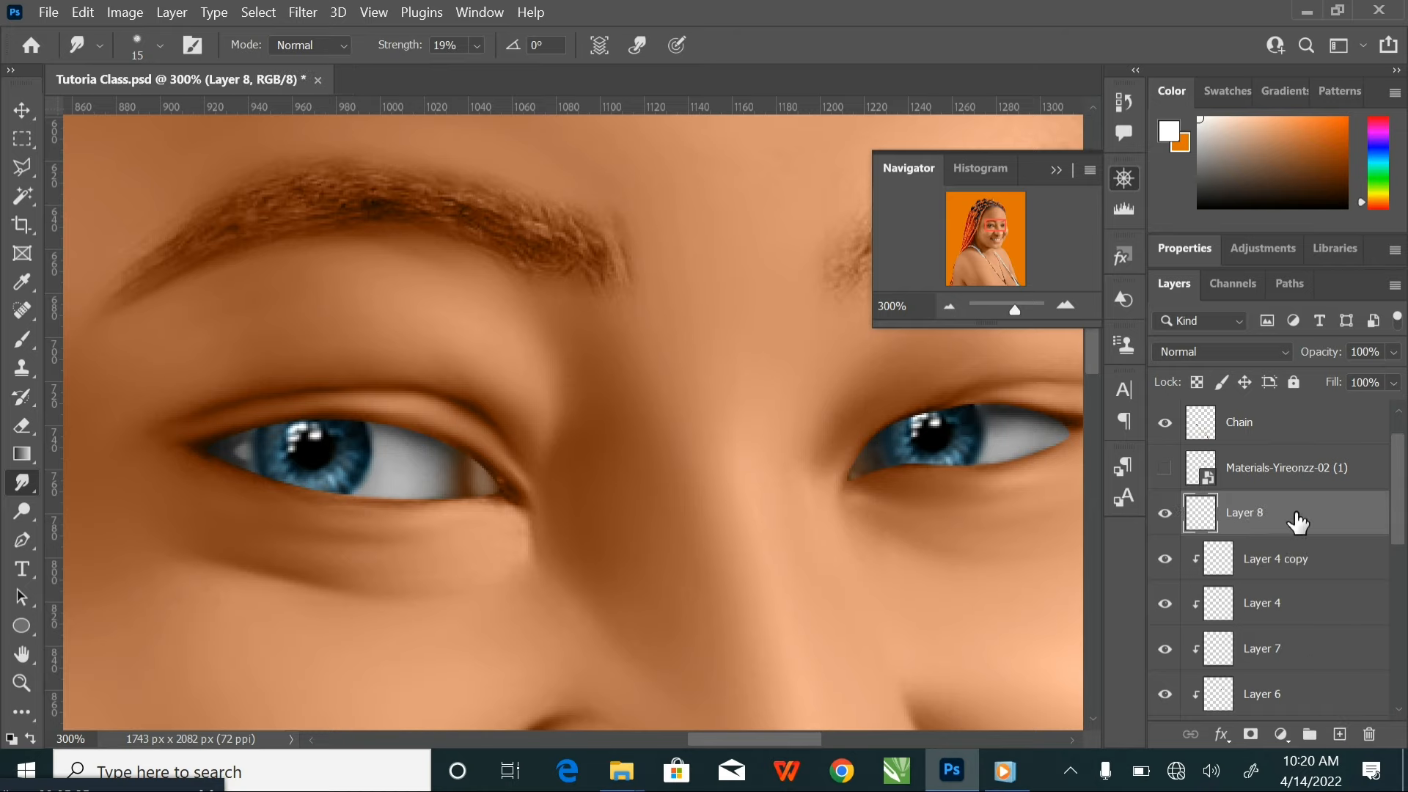
{"action": "right_click", "coordinate": [1295, 513]}
{"action": "left_click", "coordinate": [1132, 460]}
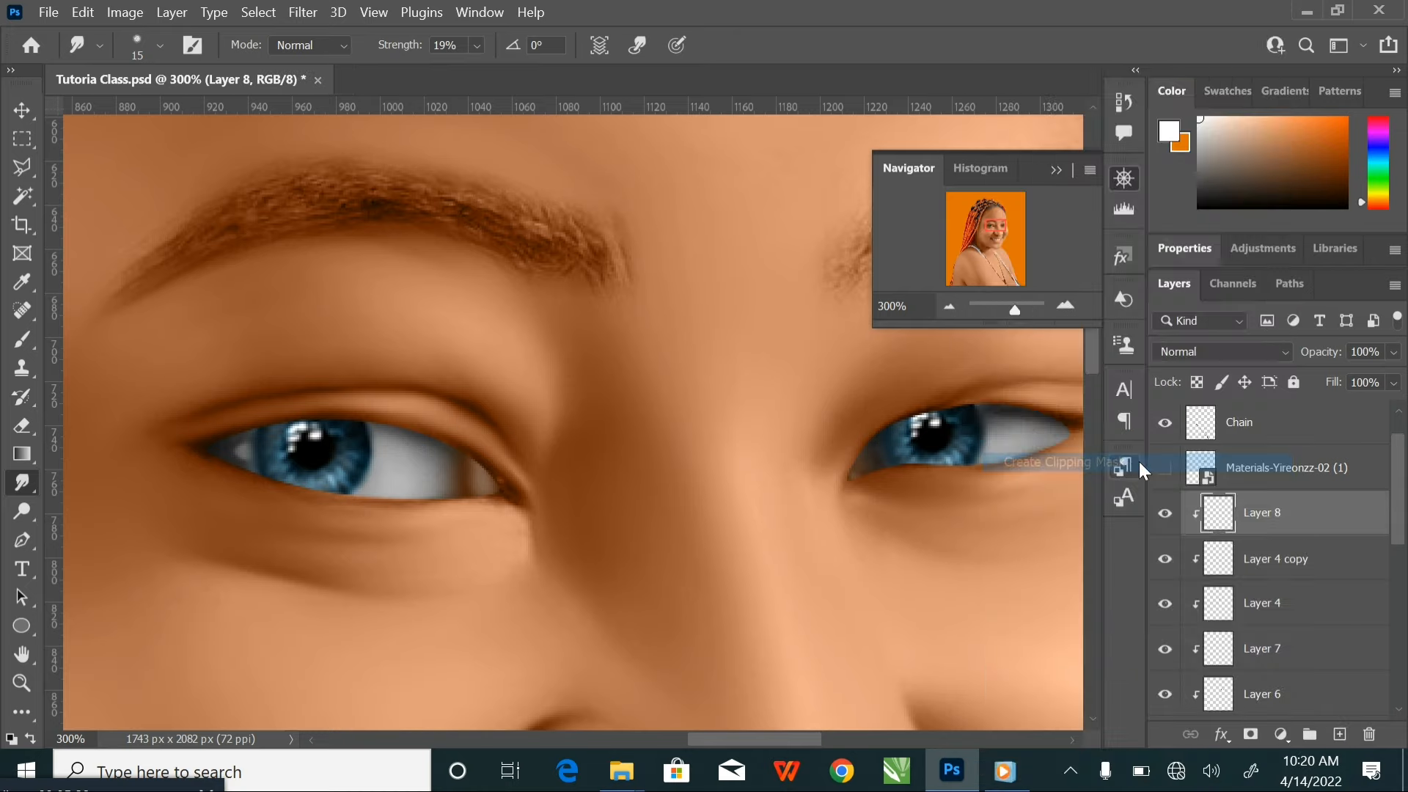
Set the foreground colour to very dark brown 1d0b00 and the Brush opacity to 100%
{"action": "left_click", "coordinate": [1174, 141]}
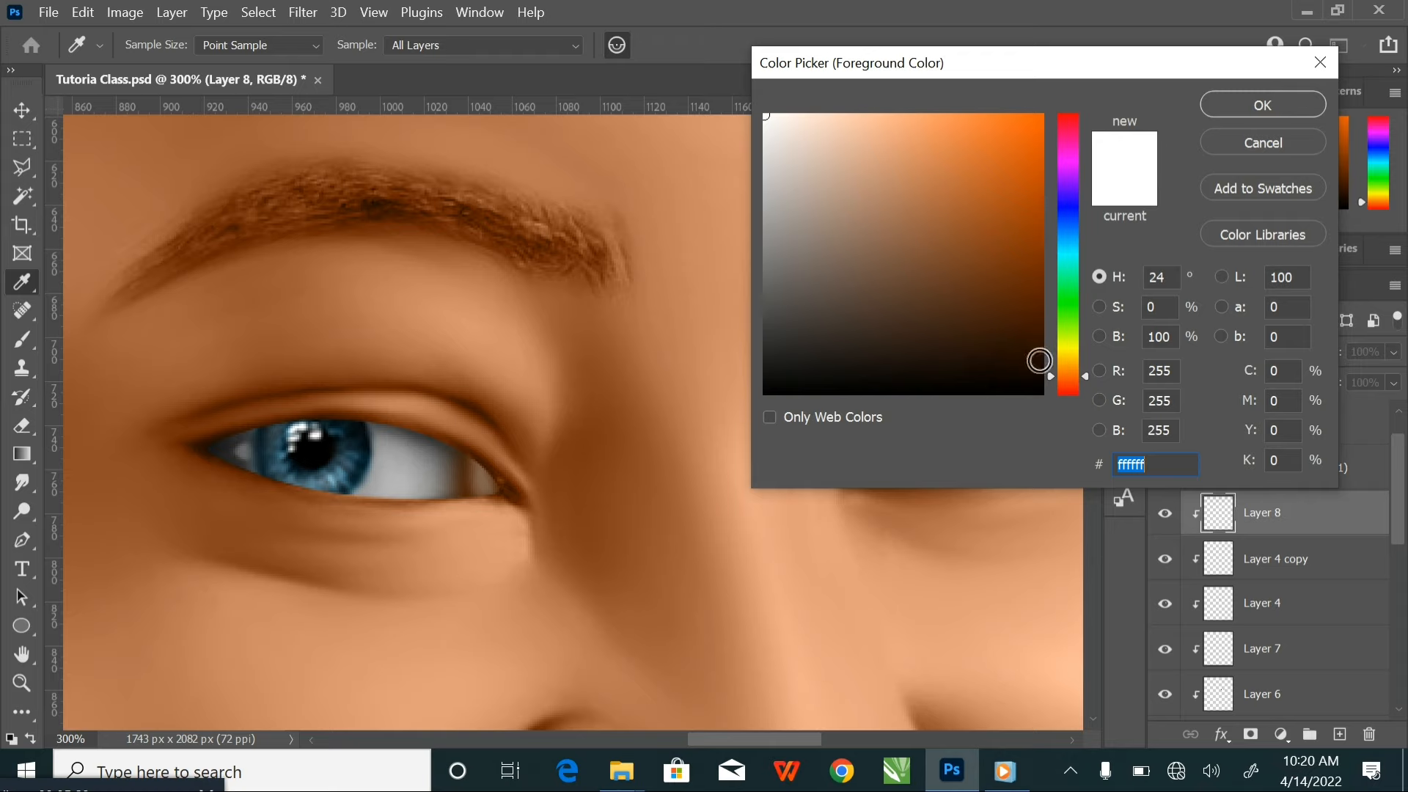
{"action": "left_click", "coordinate": [1047, 362]}
{"action": "left_click_drag", "start_coordinate": [1057, 362], "coordinate": [1064, 363]}
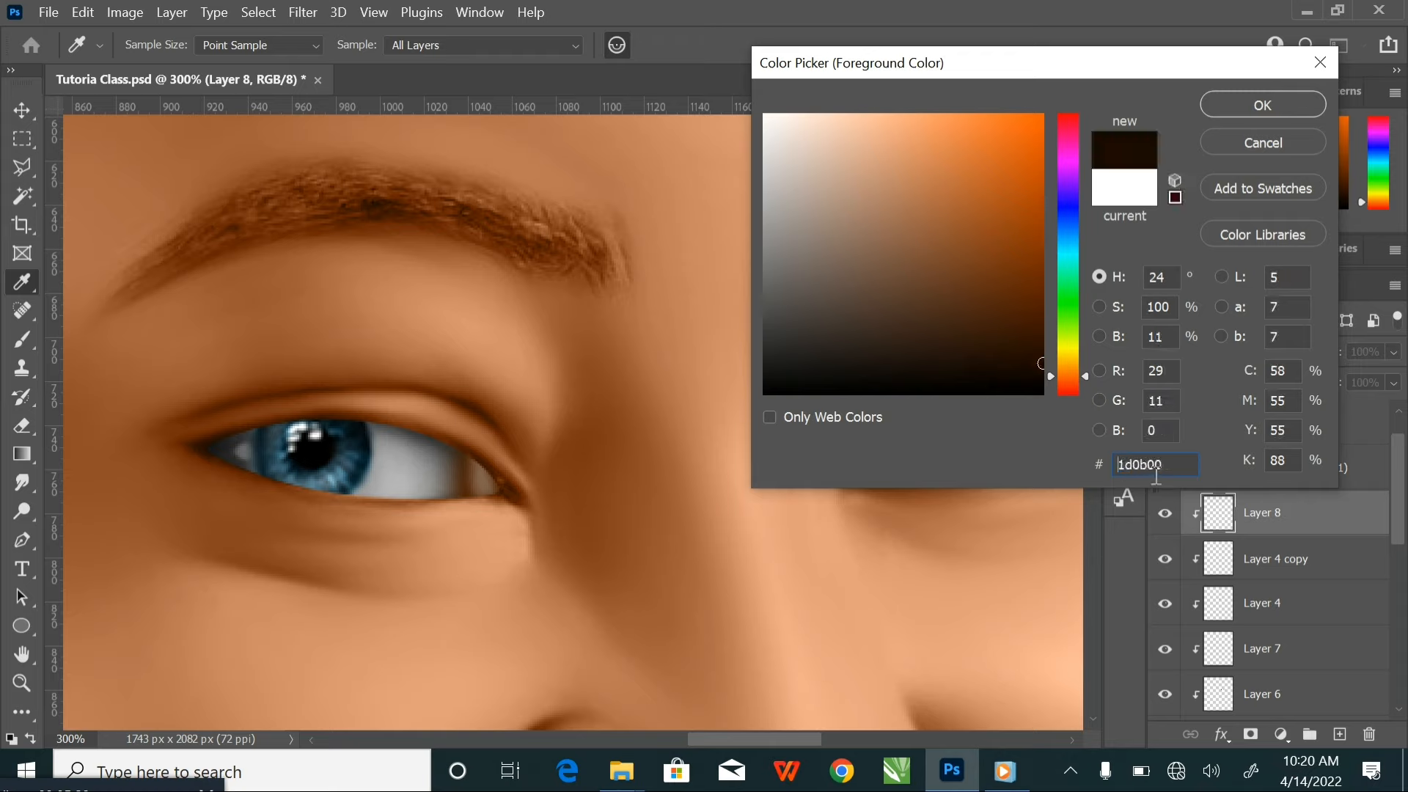
{"action": "left_click", "coordinate": [1265, 110]}
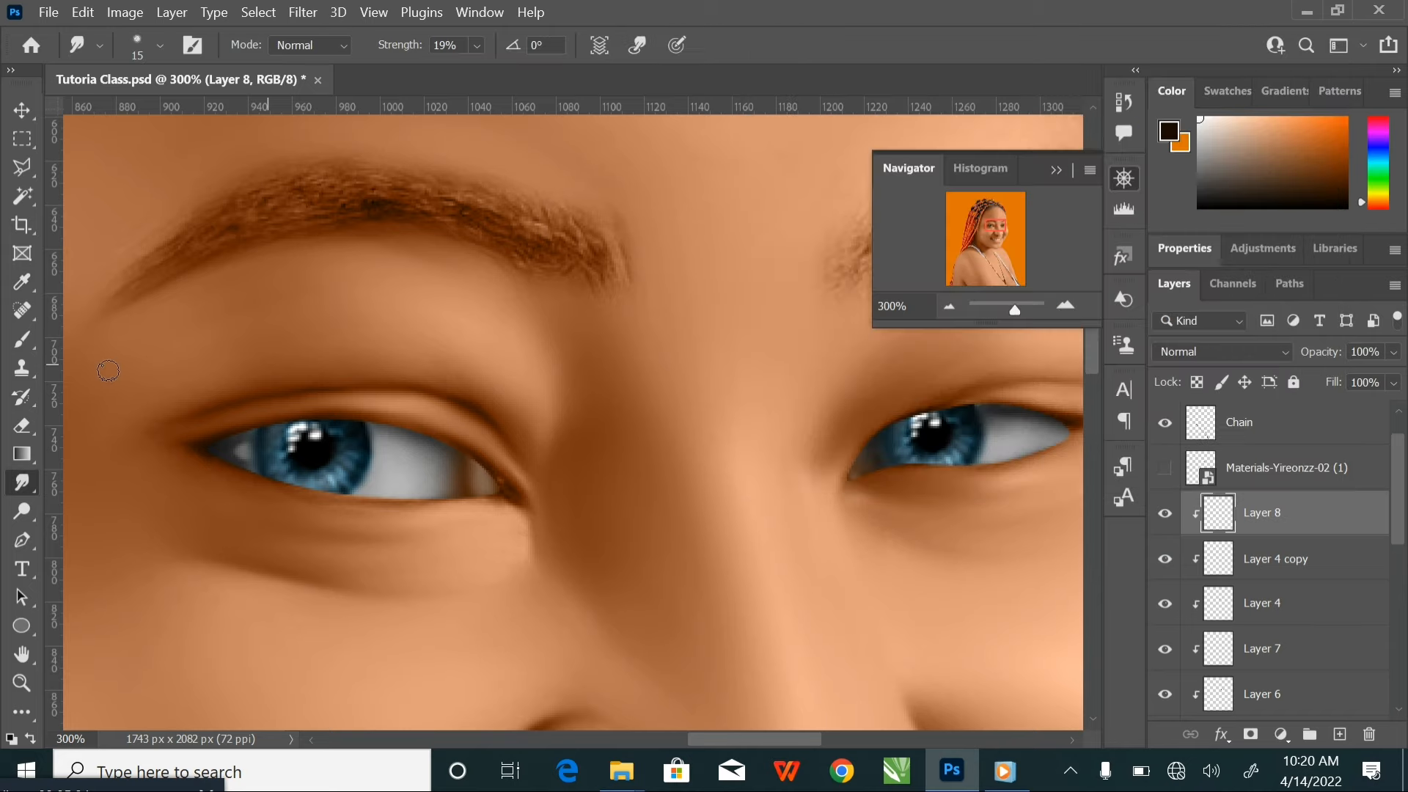
{"action": "left_click", "coordinate": [22, 340]}
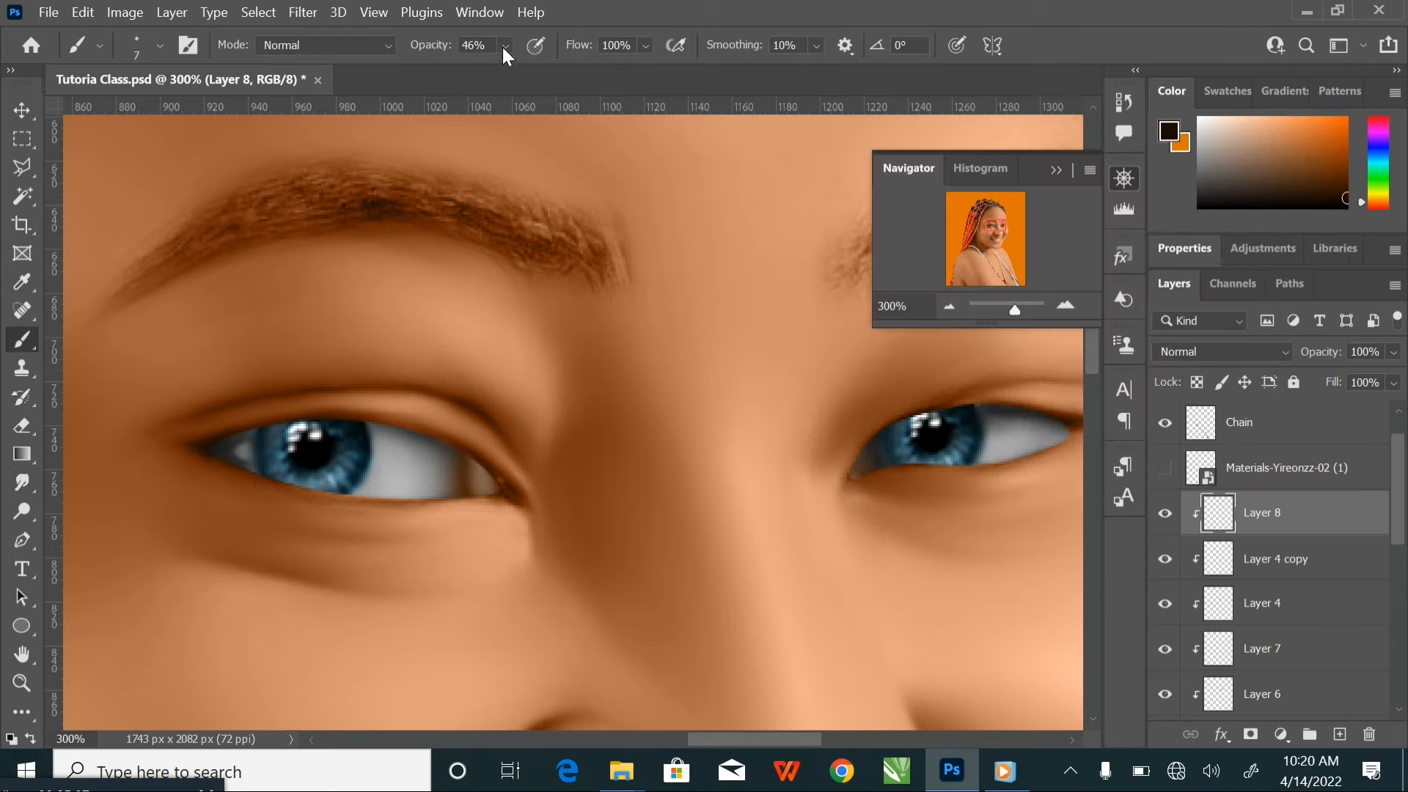
{"action": "mouse_move", "coordinate": [505, 46]}
{"action": "left_mouse_down"}
{"action": "mouse_move", "coordinate": [508, 63]}
{"action": "mouse_move", "coordinate": [785, 71]}
{"action": "left_mouse_up"}
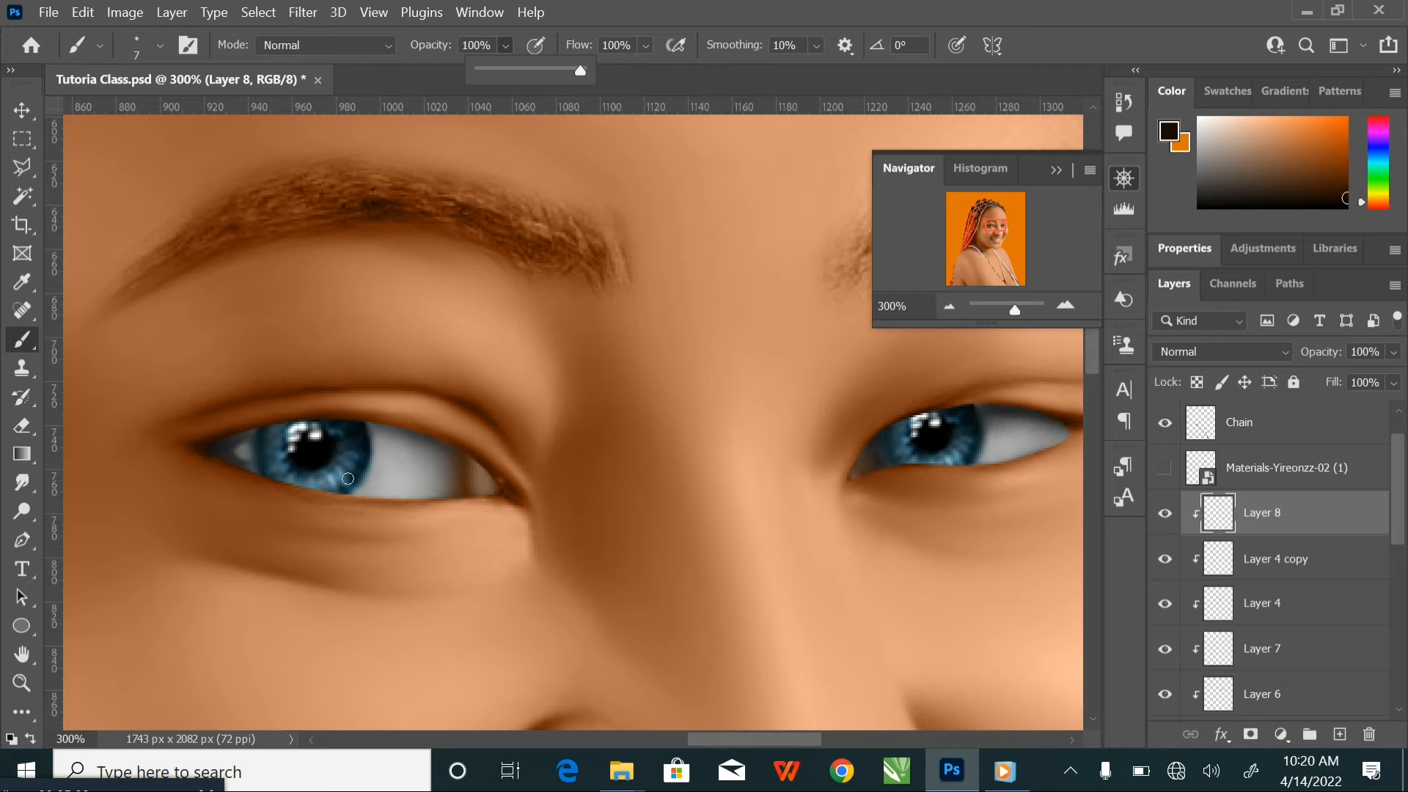
Paint the dark brown over the iris of the larger, nearer eye on Layer 8, enlarging the Brush to size 25
{"action": "key", "text": "ctrl+plus"}
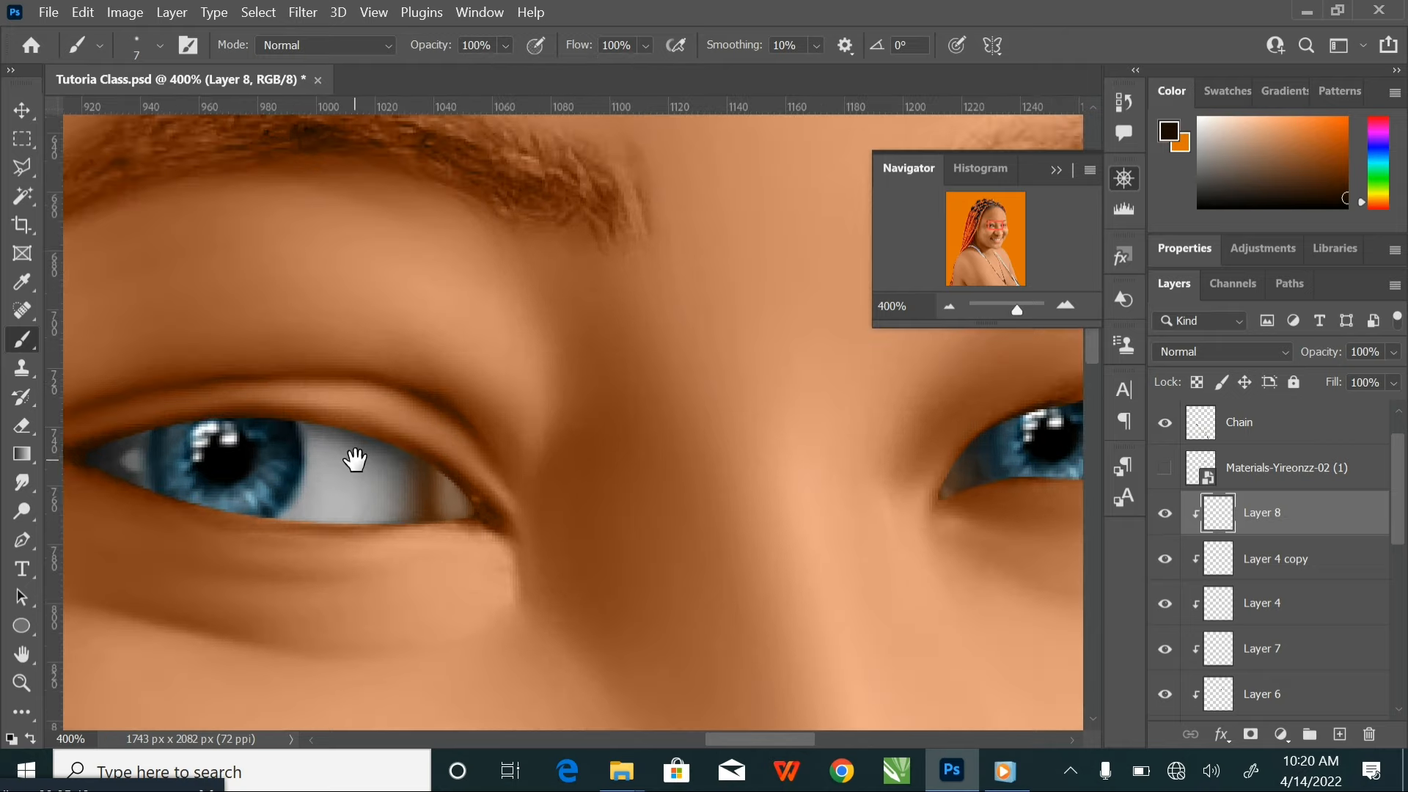
{"action": "left_click_drag", "start_coordinate": [355, 460], "coordinate": [590, 437]}
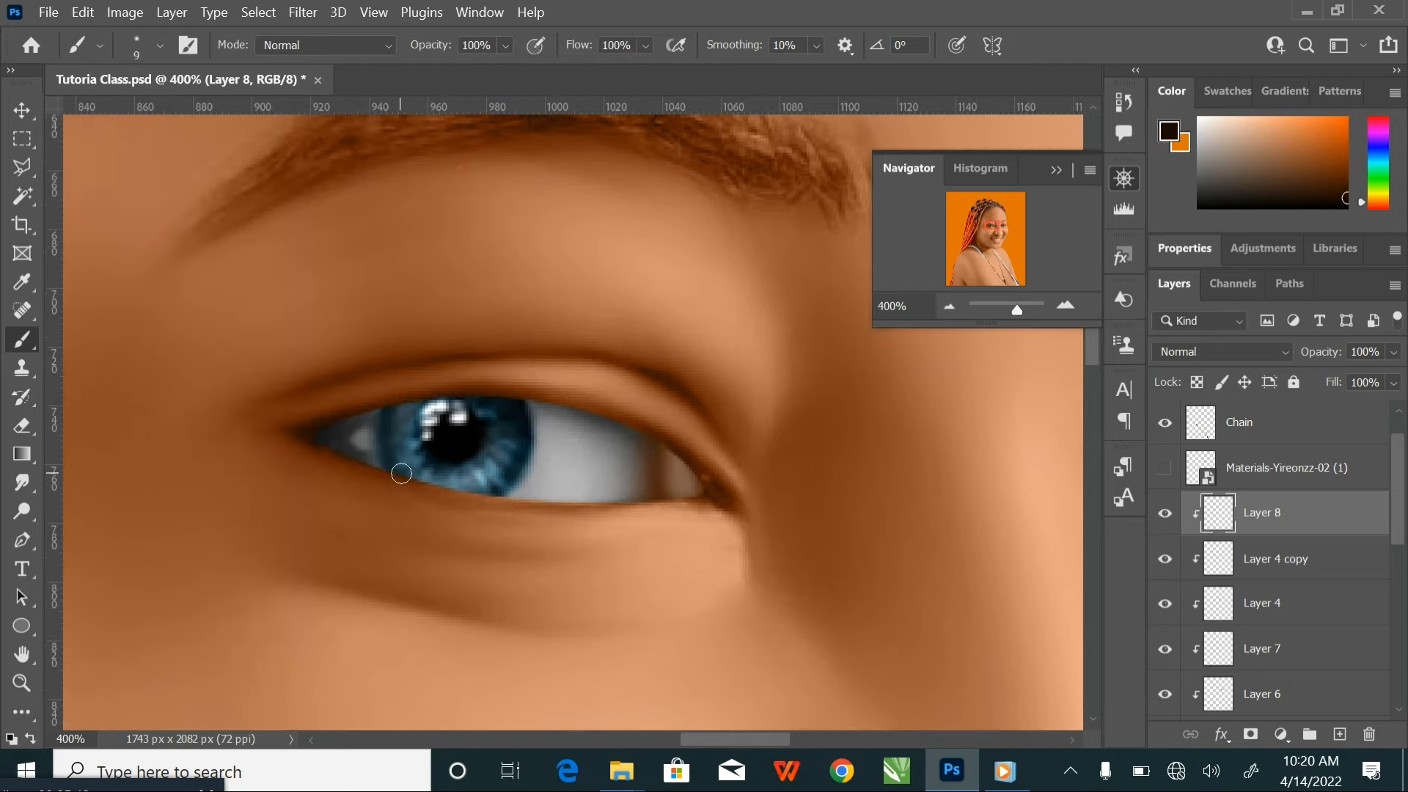
{"action": "key", "text": "bracketright"}
{"action": "mouse_move", "coordinate": [403, 464]}
{"action": "left_mouse_down"}
{"action": "mouse_move", "coordinate": [396, 407]}
{"action": "mouse_move", "coordinate": [396, 461]}
{"action": "mouse_move", "coordinate": [420, 485]}
{"action": "mouse_move", "coordinate": [482, 493]}
{"action": "mouse_move", "coordinate": [513, 449]}
{"action": "mouse_move", "coordinate": [514, 397]}
{"action": "mouse_move", "coordinate": [502, 482]}
{"action": "mouse_move", "coordinate": [465, 515]}
{"action": "mouse_move", "coordinate": [494, 415]}
{"action": "mouse_move", "coordinate": [497, 434]}
{"action": "mouse_move", "coordinate": [456, 478]}
{"action": "mouse_move", "coordinate": [415, 427]}
{"action": "mouse_move", "coordinate": [422, 405]}
{"action": "mouse_move", "coordinate": [458, 461]}
{"action": "mouse_move", "coordinate": [458, 397]}
{"action": "mouse_move", "coordinate": [433, 484]}
{"action": "left_mouse_up"}
{"action": "key", "text": "bracketright"}
{"action": "key", "text": "bracketright"}
Paint the dark brown over the iris of the other eye, beside the orange background, on Layer 8
{"action": "left_click_drag", "start_coordinate": [946, 519], "coordinate": [377, 557]}
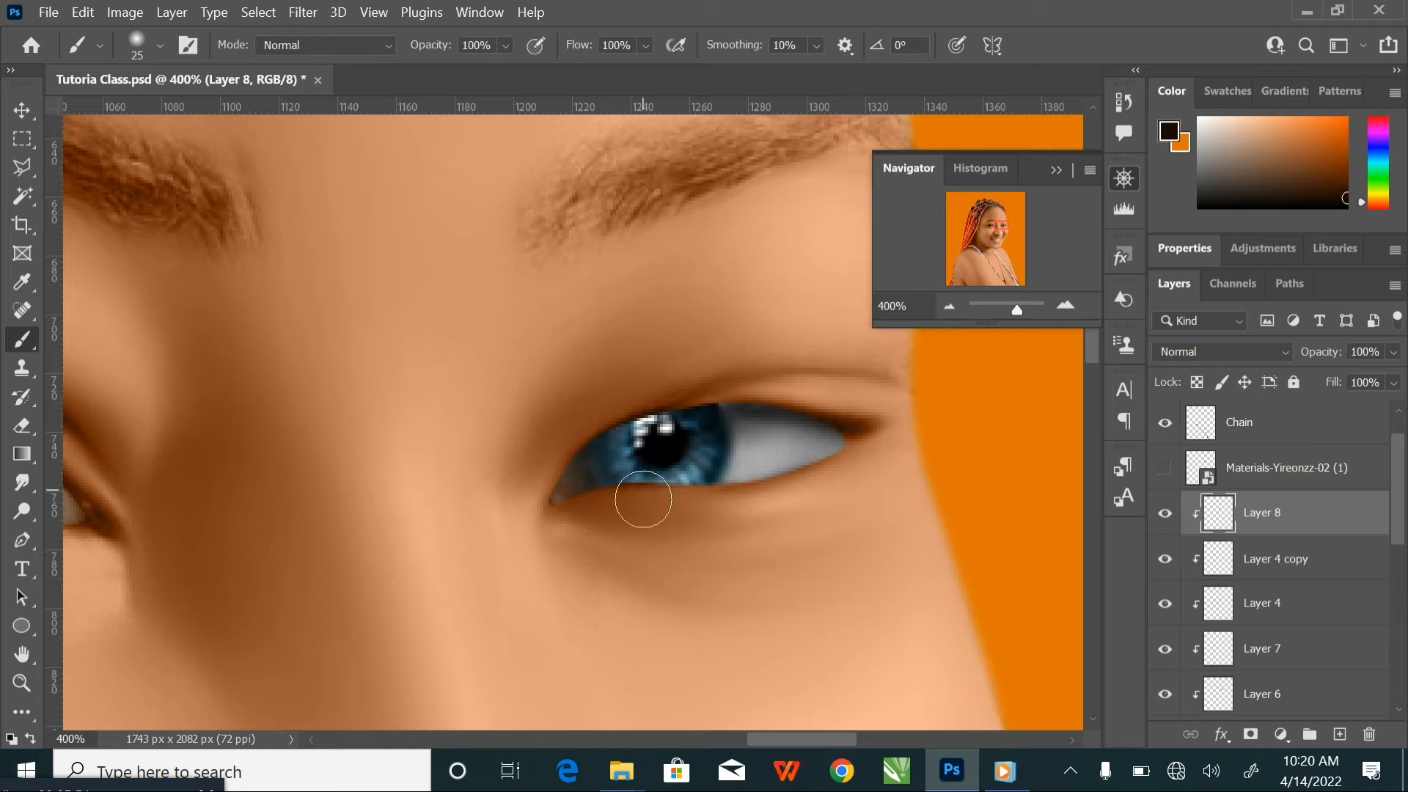
{"action": "key", "text": "bracketleft"}
{"action": "key", "text": "bracketleft"}
{"action": "mouse_move", "coordinate": [613, 471]}
{"action": "left_mouse_down"}
{"action": "mouse_move", "coordinate": [601, 444]}
{"action": "mouse_move", "coordinate": [689, 492]}
{"action": "mouse_move", "coordinate": [708, 410]}
{"action": "mouse_move", "coordinate": [712, 448]}
{"action": "mouse_move", "coordinate": [688, 483]}
{"action": "mouse_move", "coordinate": [644, 462]}
{"action": "mouse_move", "coordinate": [624, 426]}
{"action": "mouse_move", "coordinate": [673, 514]}
{"action": "left_mouse_up"}
{"action": "key", "text": "bracketright"}
{"action": "key", "text": "bracketright"}
Set Layer 8's blend mode to Color and save the document
{"action": "left_click", "coordinate": [1225, 350]}
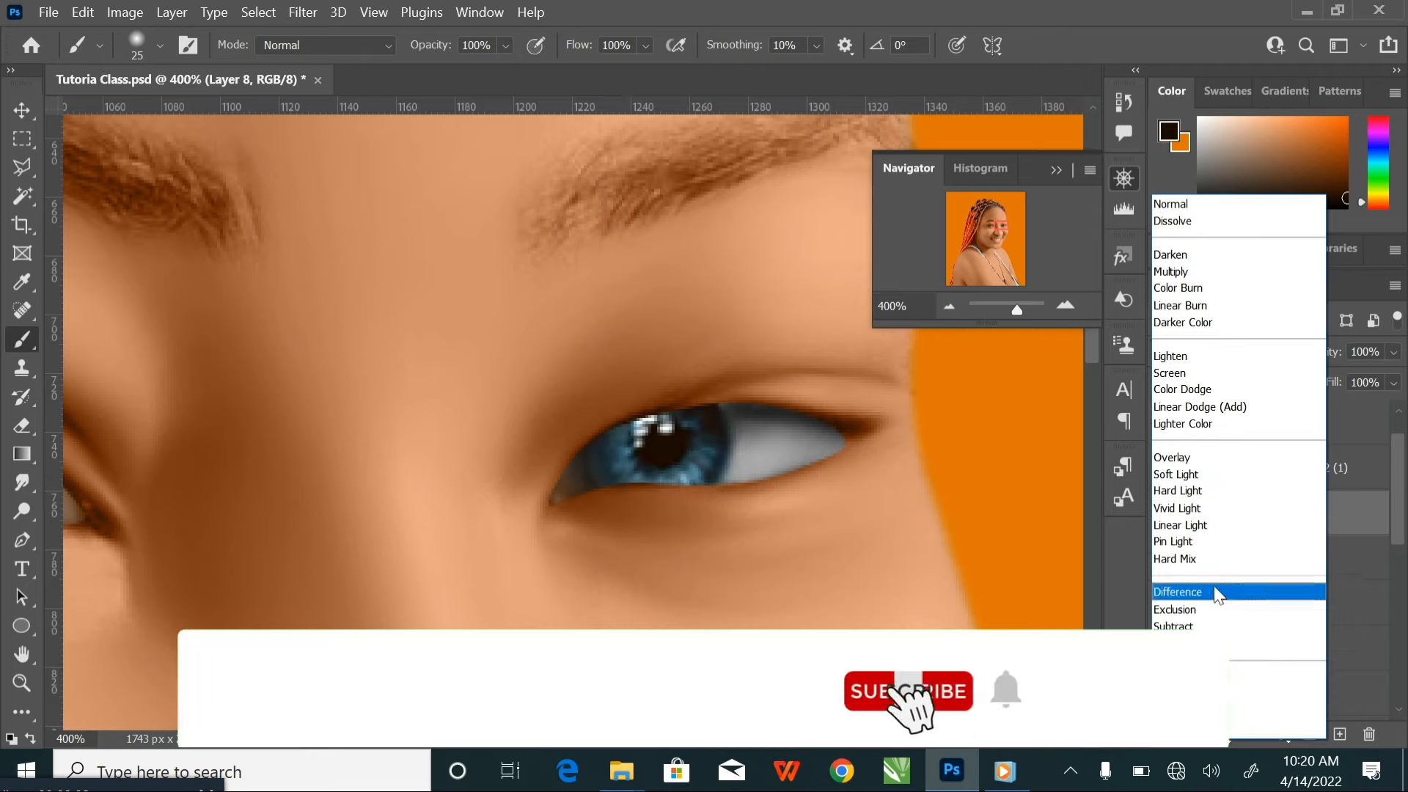
{"action": "left_click", "coordinate": [1203, 708]}
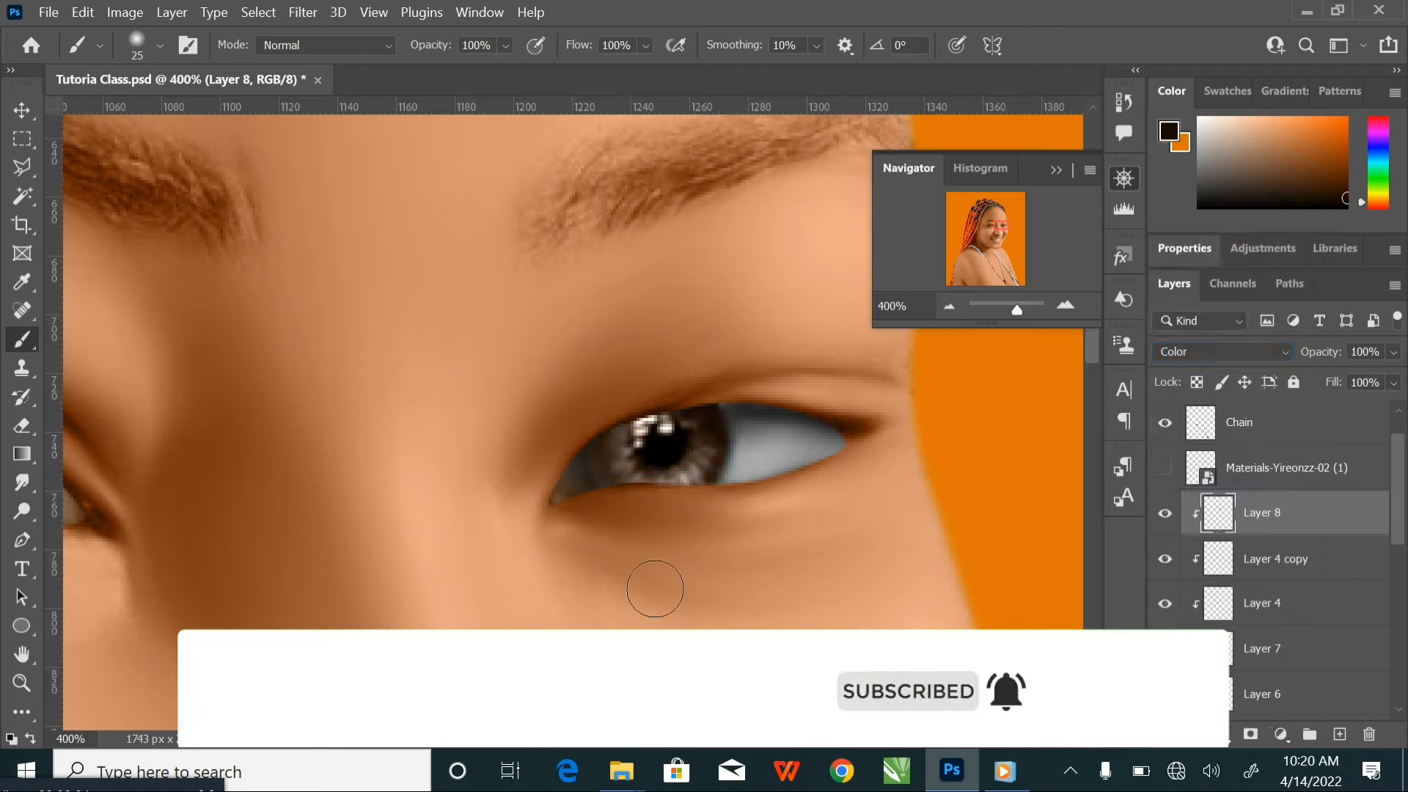
{"action": "key", "text": "ctrl+minus"}
{"action": "key", "text": "ctrl+minus"}
{"action": "key", "text": "ctrl+minus"}
{"action": "key", "text": "ctrl+minus"}
{"action": "key", "text": "ctrl+minus"}
{"action": "key", "text": "ctrl+minus"}
{"action": "key", "text": "ctrl+minus"}
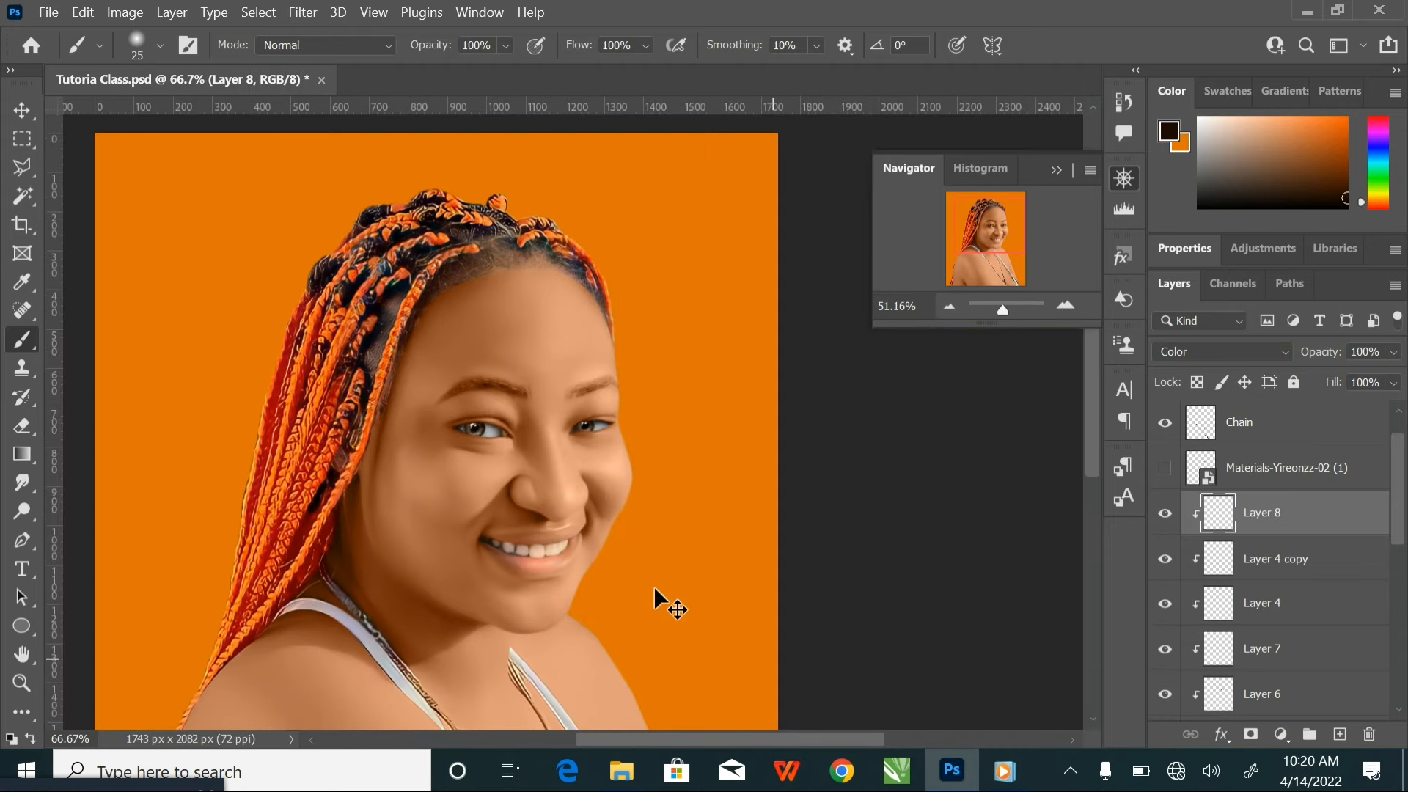
{"action": "key", "text": "ctrl+s"}
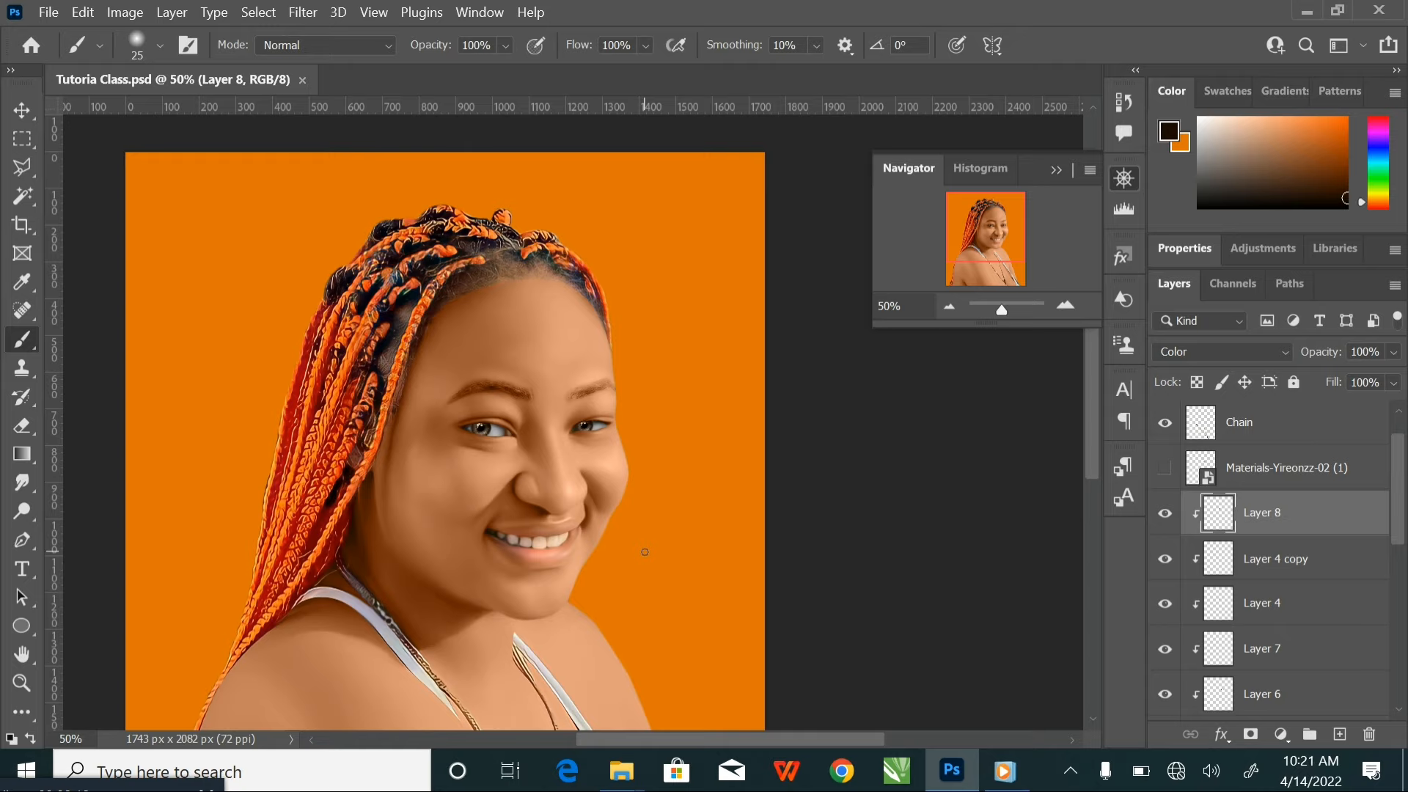
Toggle the visibility of Layer 4 copy and Layer 4 off and on to check which iris each one holds
{"action": "key", "text": "ctrl+plus"}
{"action": "key", "text": "ctrl+plus"}
{"action": "key", "text": "ctrl+plus"}
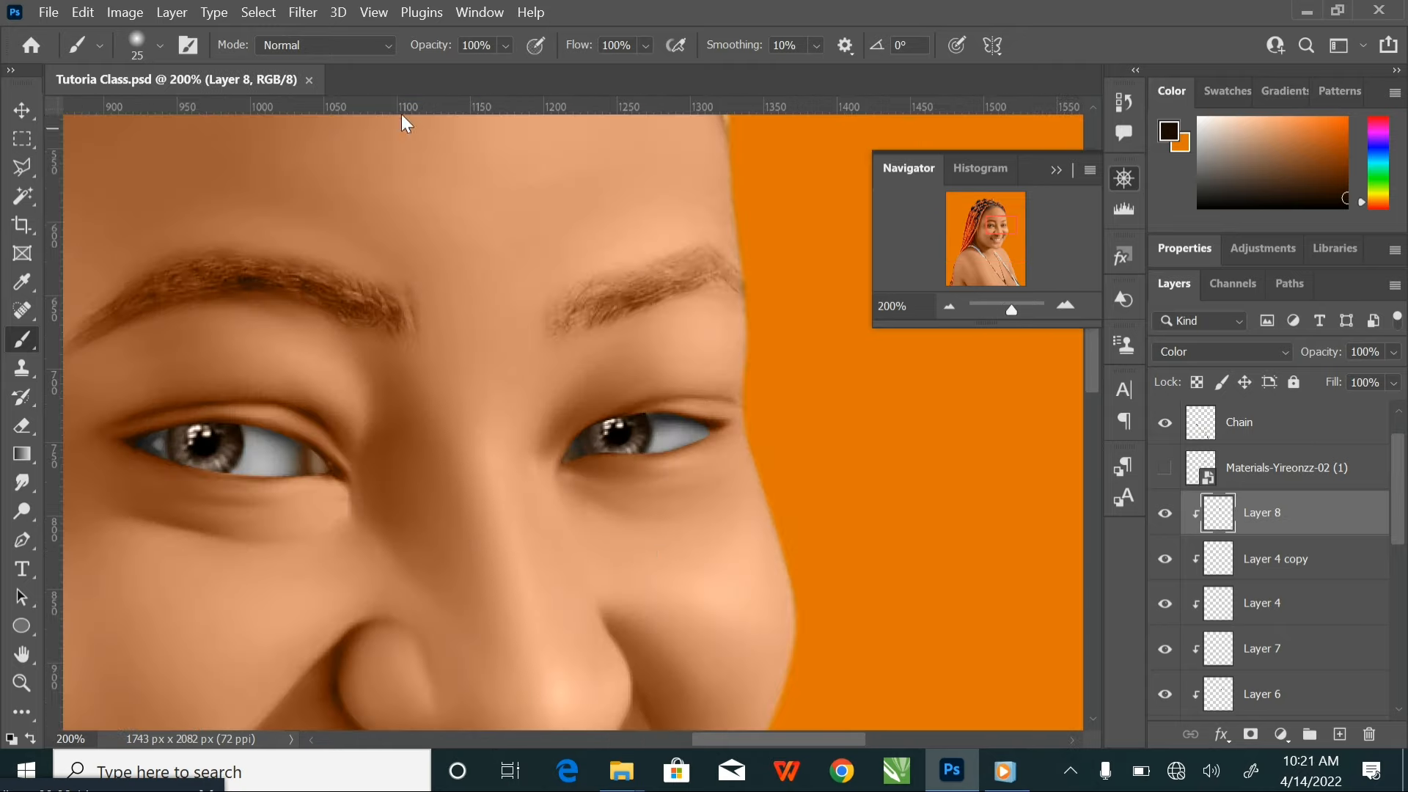
{"action": "left_click_drag", "start_coordinate": [498, 393], "coordinate": [626, 355]}
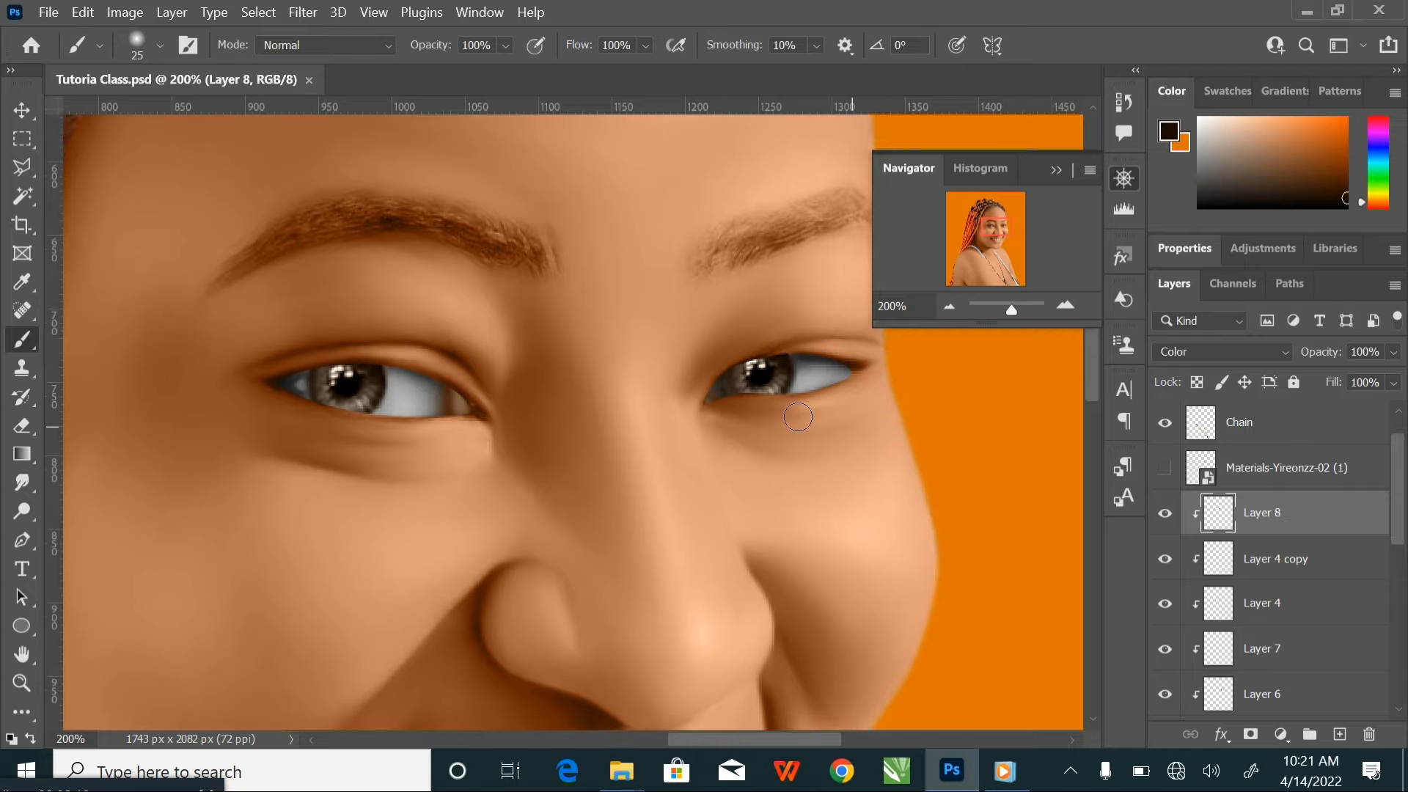
{"action": "left_click", "coordinate": [1319, 610]}
{"action": "left_click", "coordinate": [1331, 568]}
{"action": "left_click", "coordinate": [1165, 560]}
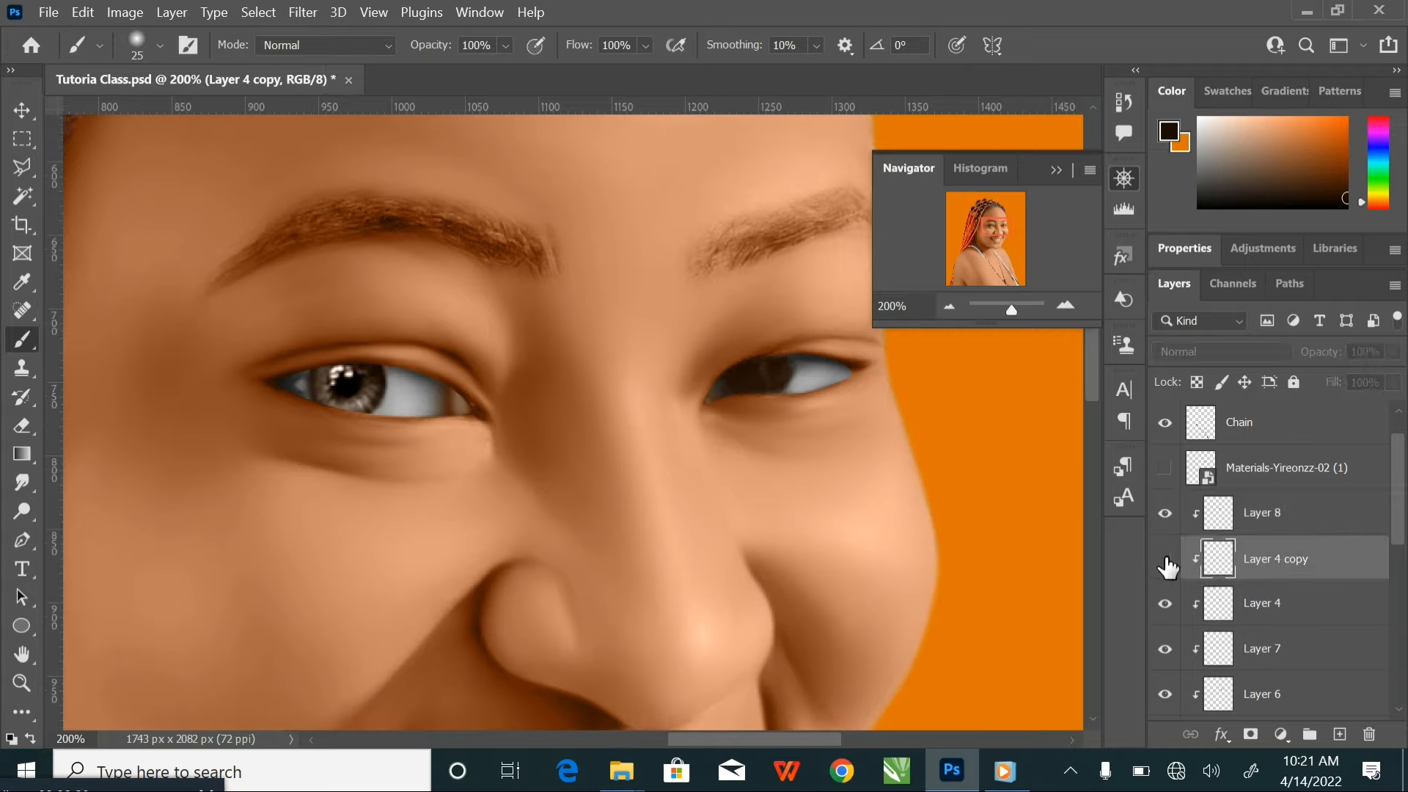
{"action": "left_click", "coordinate": [1165, 560]}
{"action": "left_click", "coordinate": [1165, 603]}
{"action": "left_click", "coordinate": [1165, 604]}
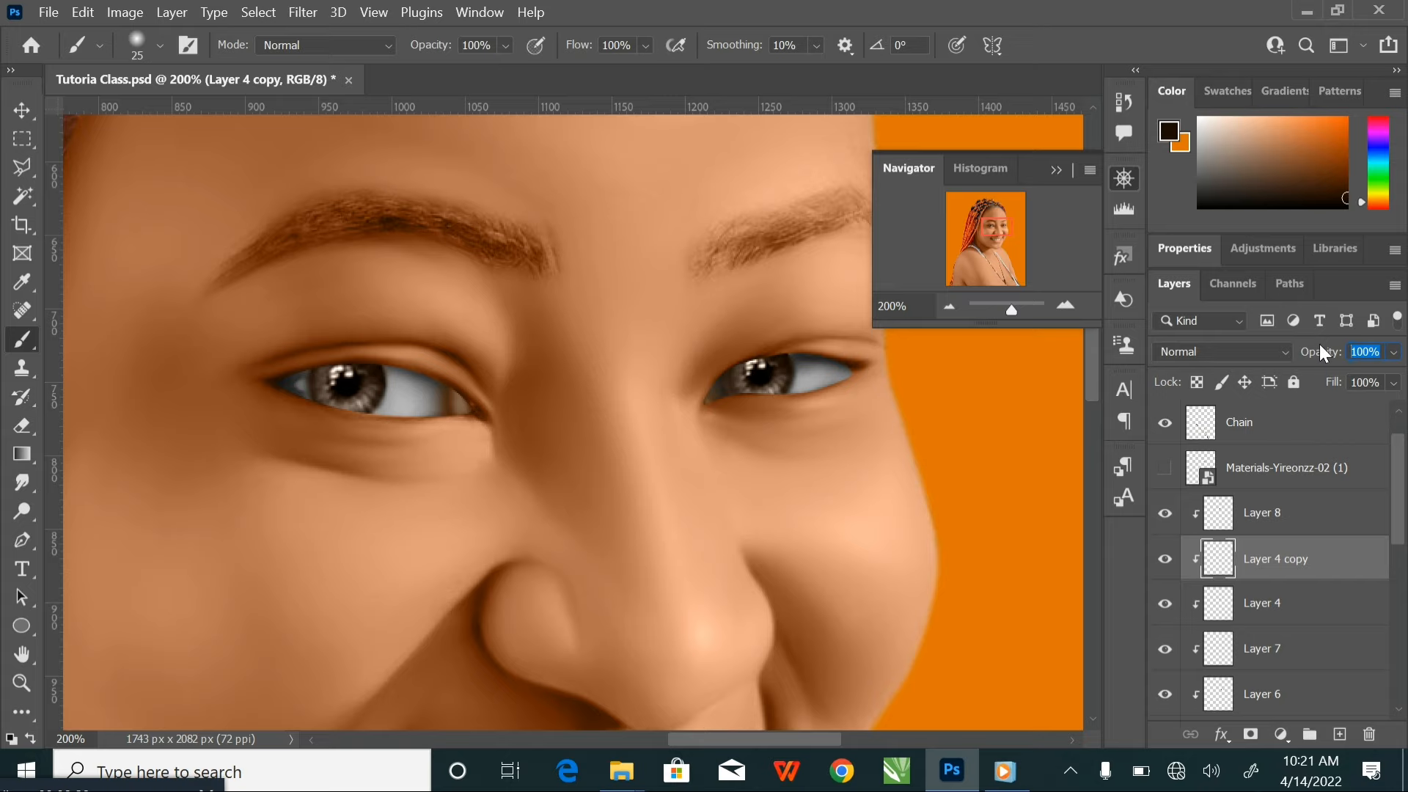
Set the opacity of both Layer 4 copy and Layer 4 to 60%
{"action": "type", "text": "60"}
{"action": "key", "text": "Return"}
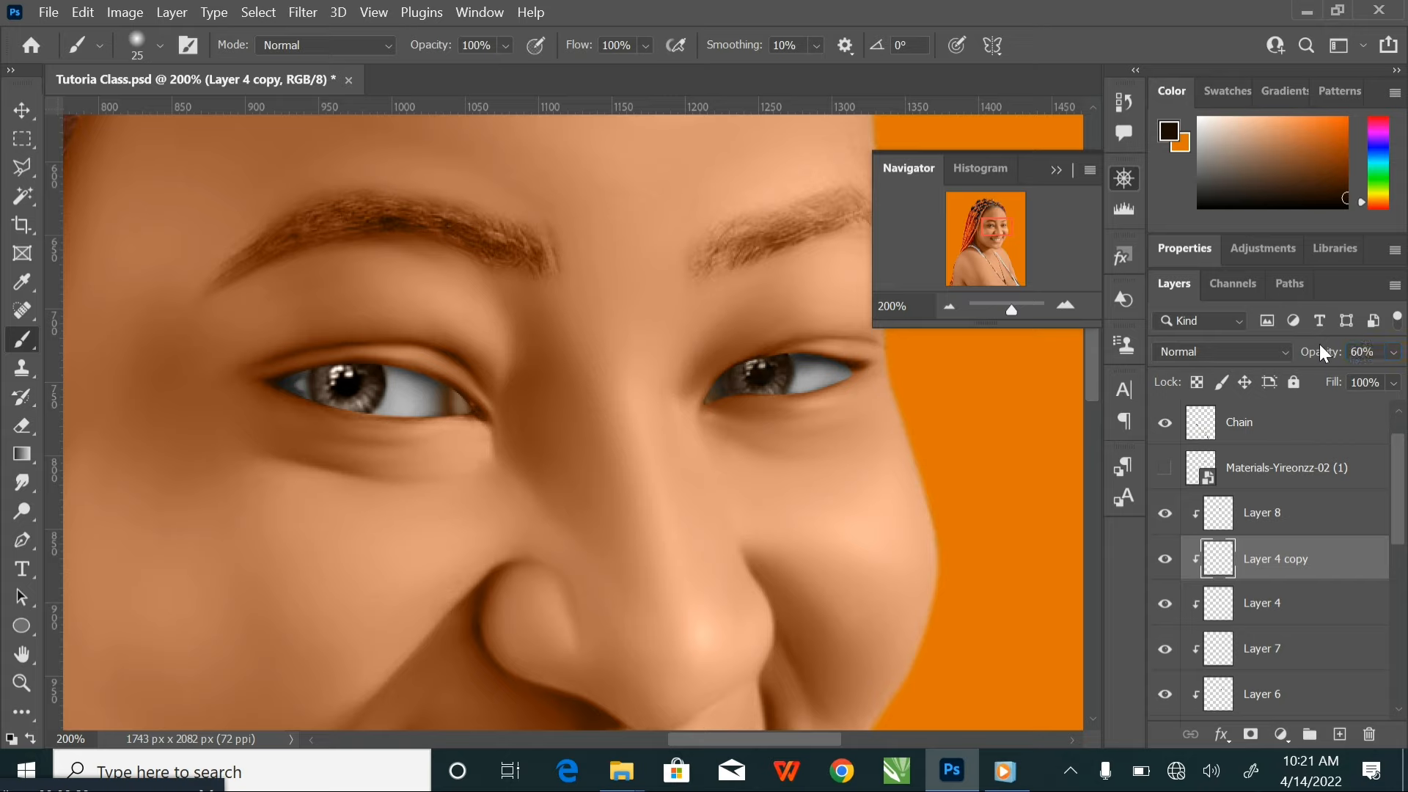
{"action": "left_click", "coordinate": [1349, 612]}
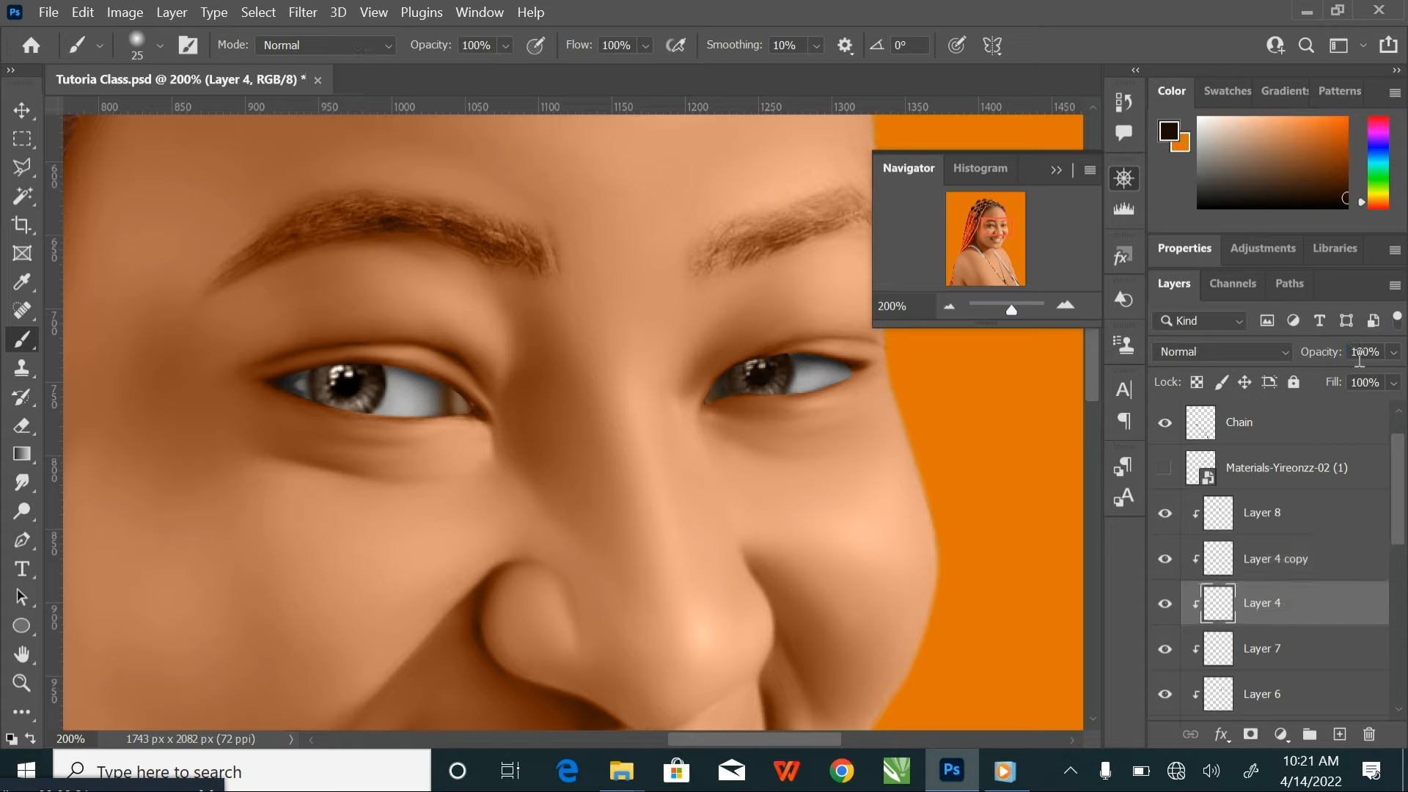
{"action": "left_click", "coordinate": [1383, 353]}
{"action": "type", "text": "60"}
{"action": "key", "text": "ctrl+minus"}
{"action": "key", "text": "ctrl+minus"}
{"action": "key", "text": "ctrl+minus"}
{"action": "key", "text": "ctrl+minus"}
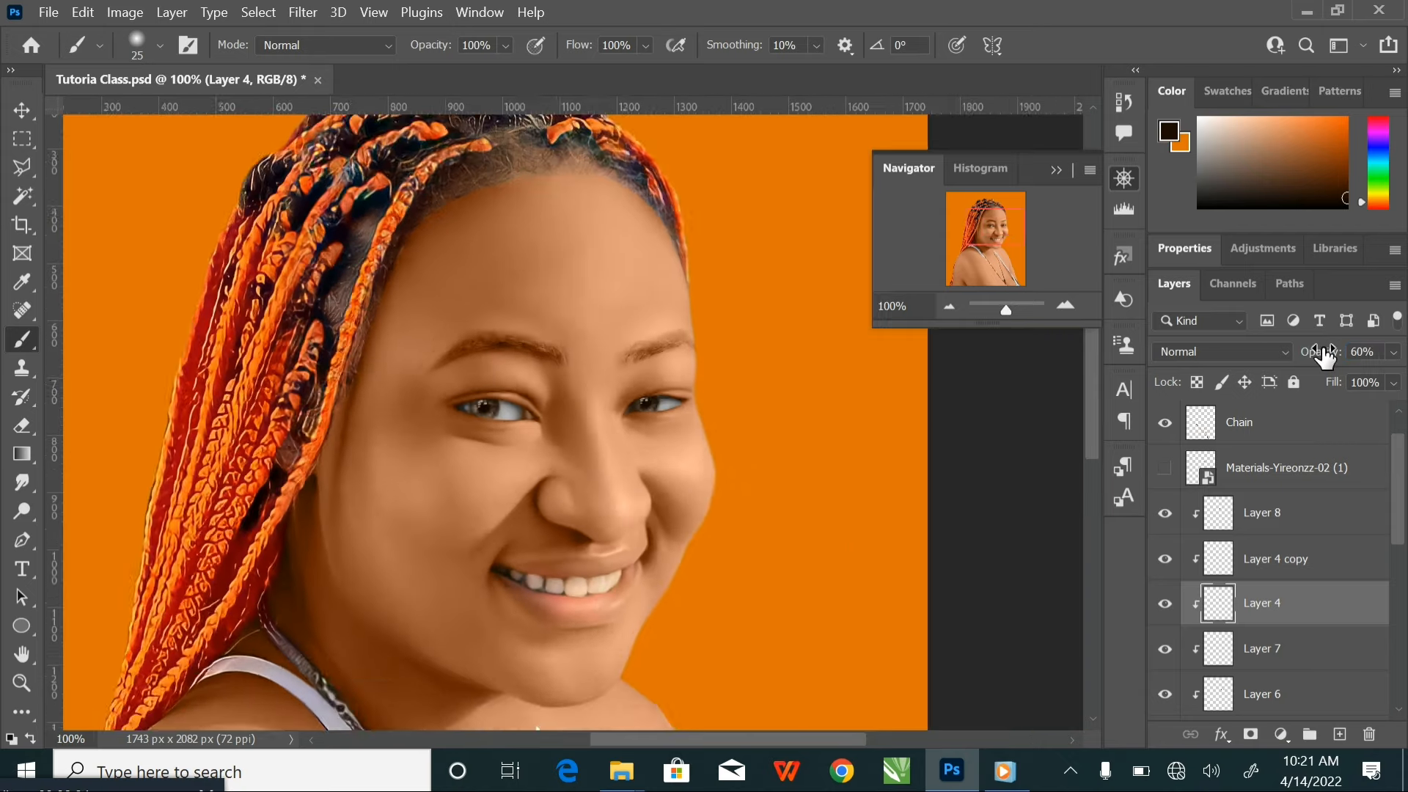
Toggle the Eye layer's visibility off and on to compare the retouched eyes, and save the document
{"action": "key", "text": "ctrl+plus"}
{"action": "key", "text": "ctrl+plus"}
{"action": "key", "text": "ctrl+plus"}
{"action": "key", "text": "ctrl+plus"}
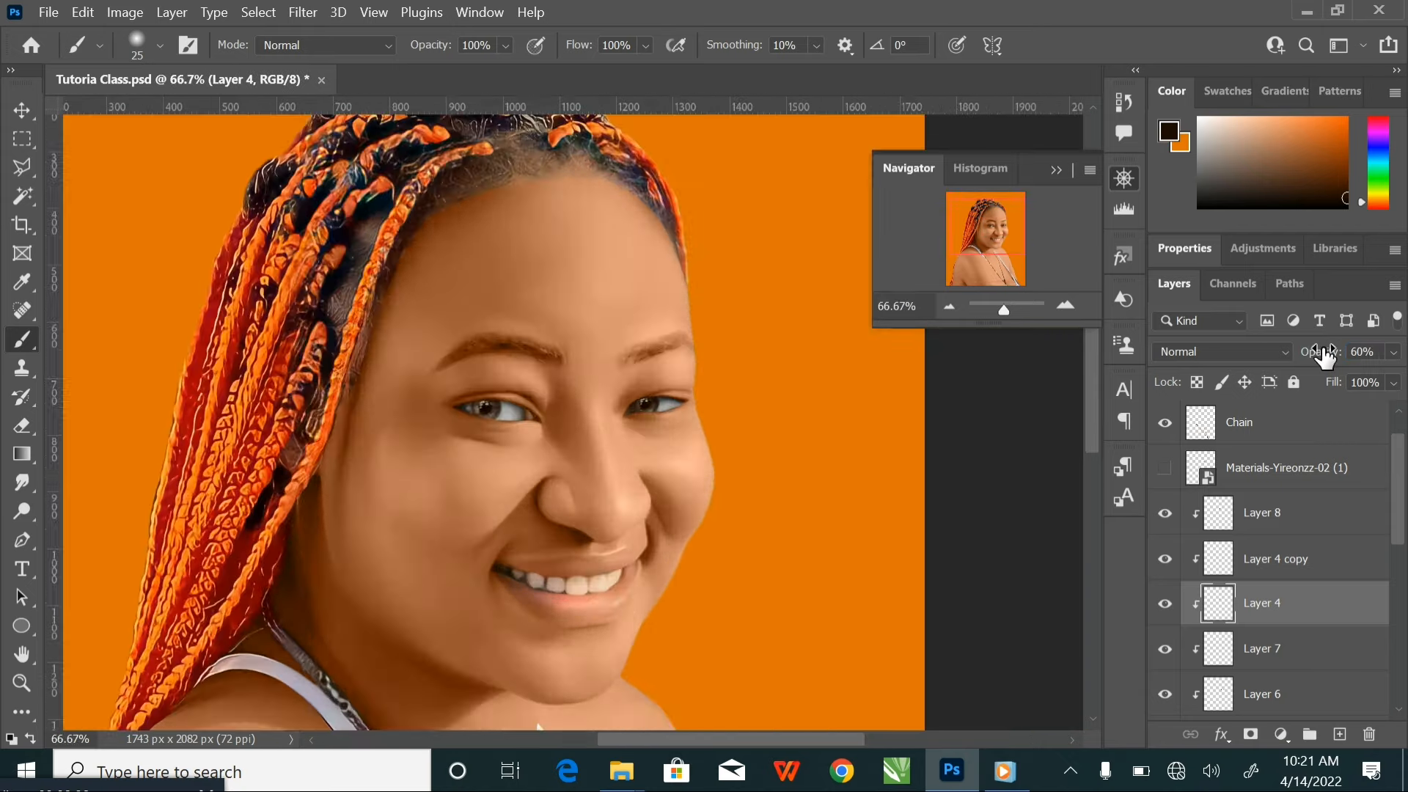
{"action": "scroll", "coordinate": [1266, 674], "scroll_direction": "down", "scroll_amount": 2}
{"action": "scroll", "coordinate": [1261, 673], "scroll_direction": "down", "scroll_amount": 2}
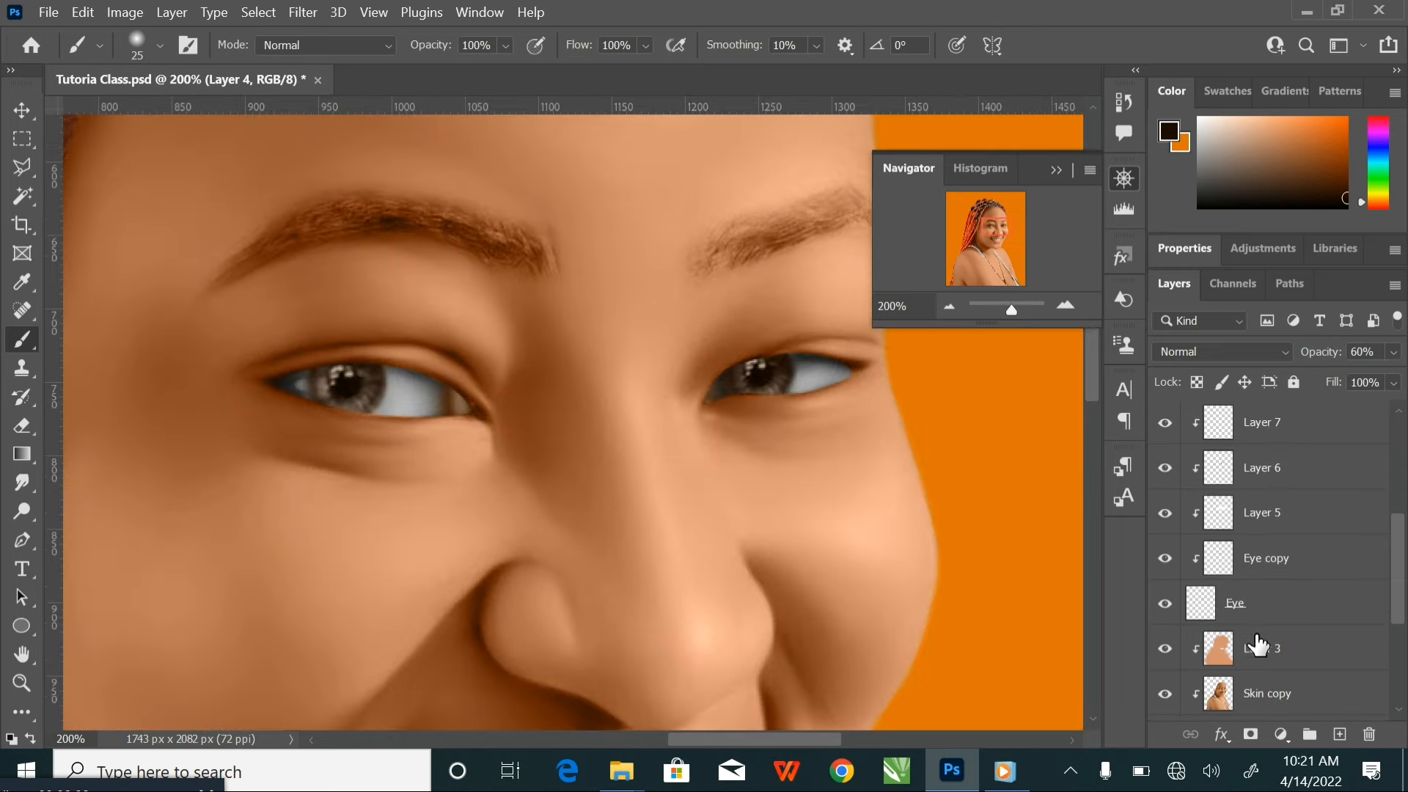
{"action": "left_click", "coordinate": [1165, 604]}
{"action": "left_click", "coordinate": [1166, 604]}
{"action": "key", "text": "ctrl+s"}
{"action": "key", "text": "ctrl+minus"}
{"action": "key", "text": "ctrl+minus"}
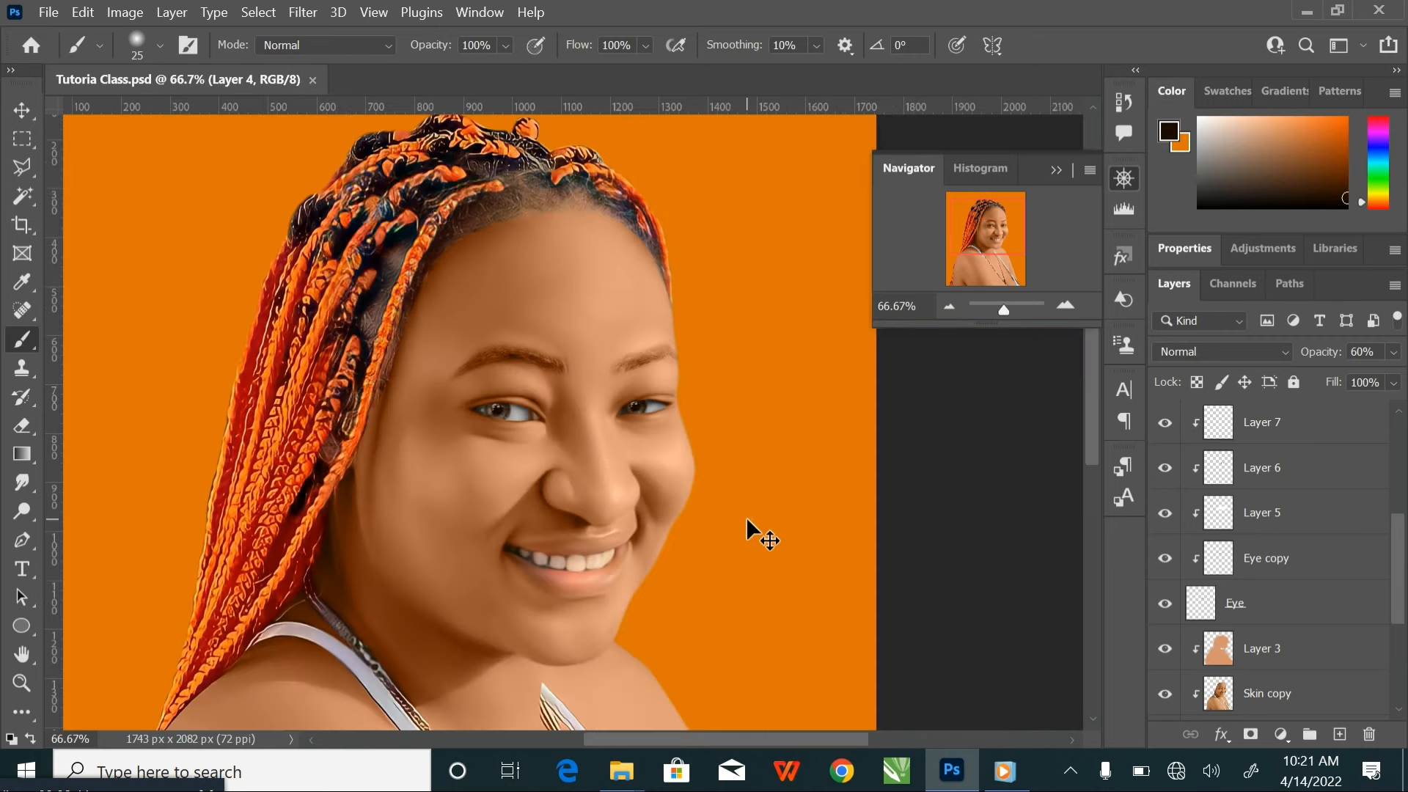
{"action": "key", "text": "ctrl+minus"}
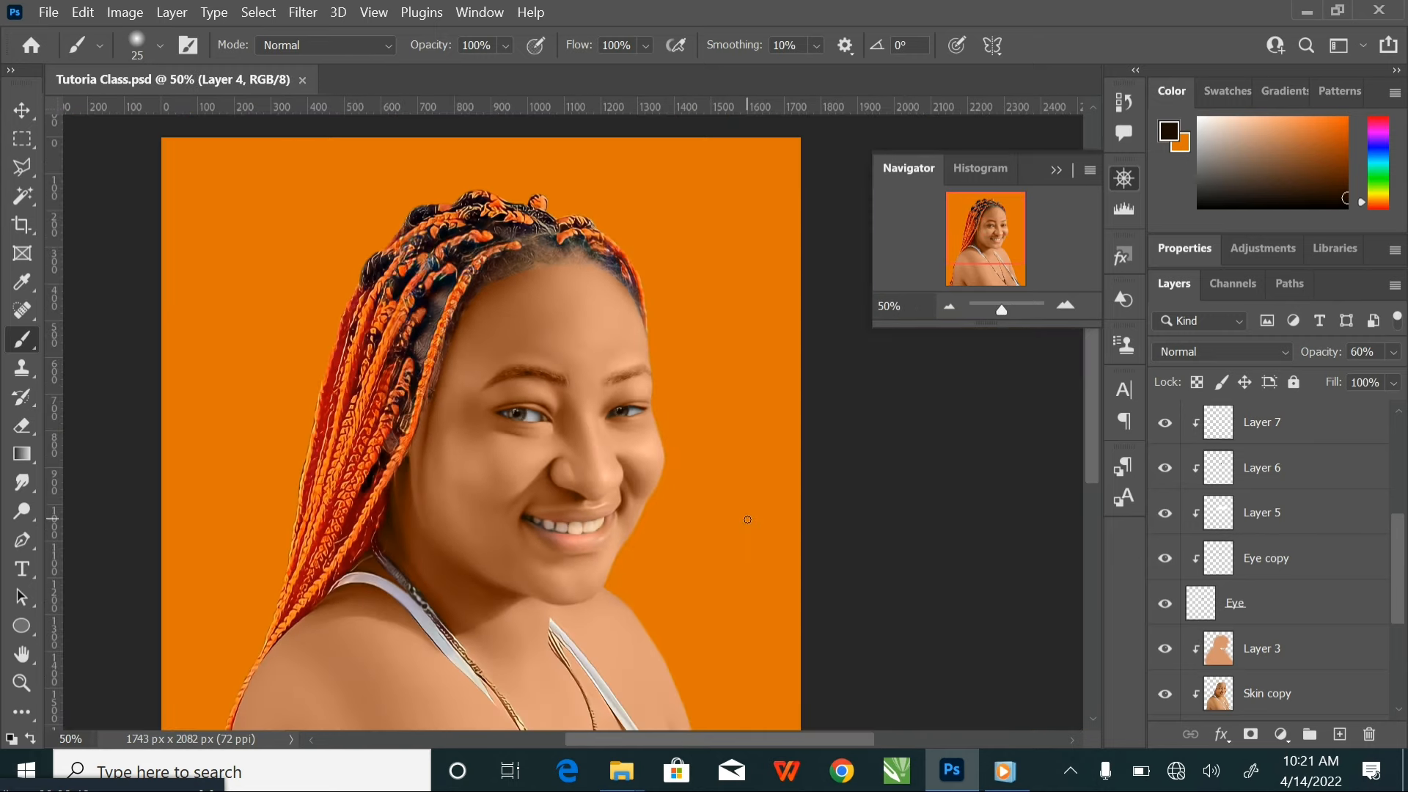
Add a new layer above Layer 8 and activate the Pen tool
{"action": "scroll", "coordinate": [1273, 462], "scroll_direction": "up", "scroll_amount": 5}
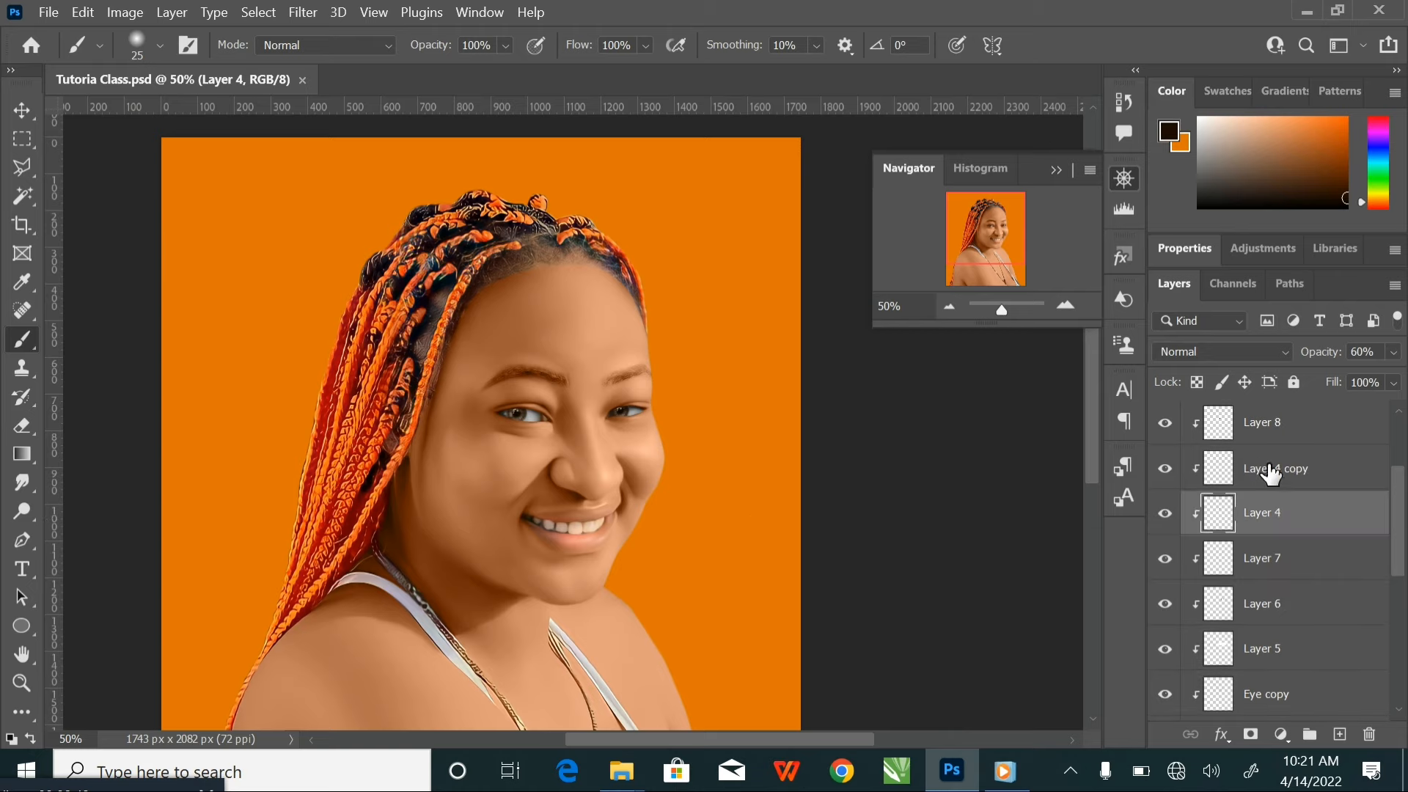
{"action": "left_click", "coordinate": [1304, 519]}
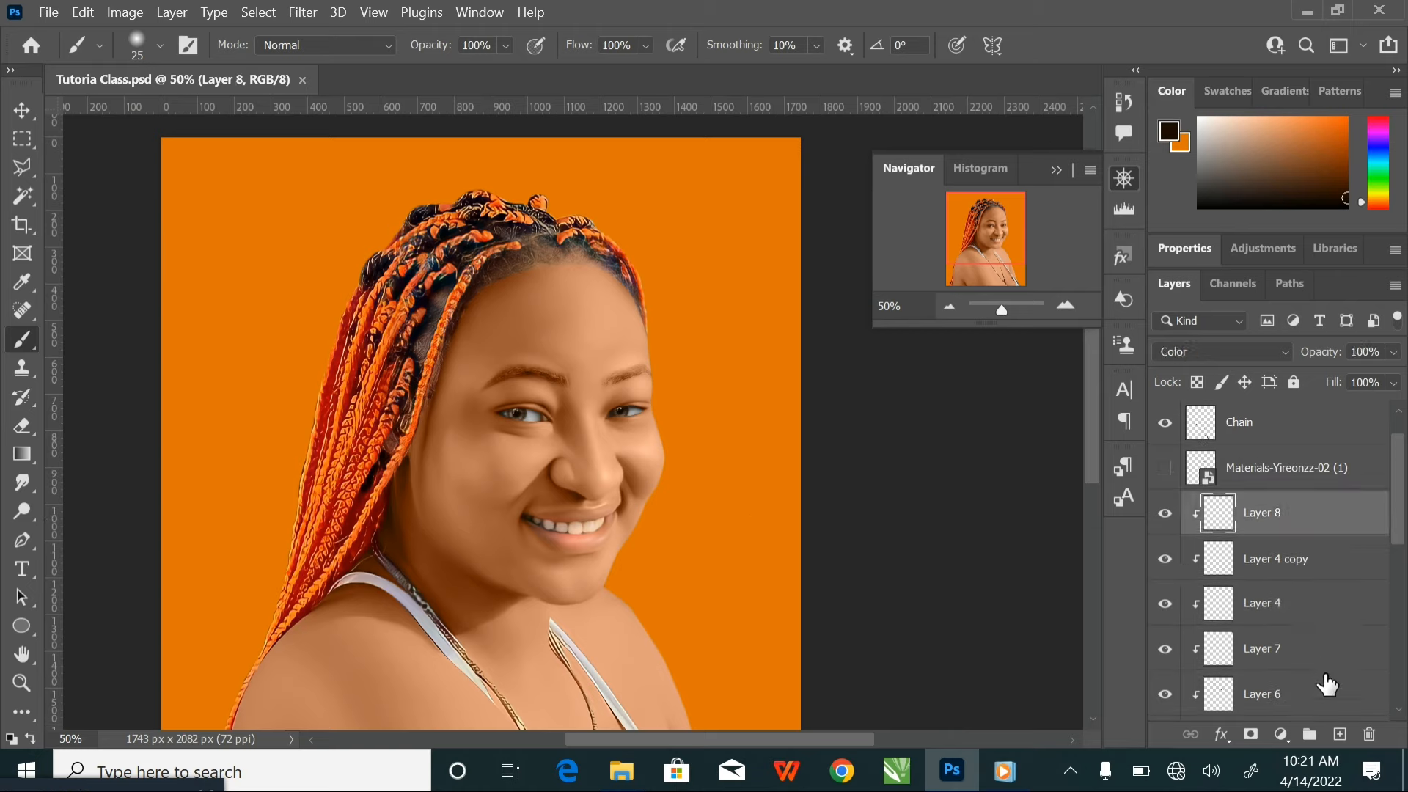
{"action": "left_click", "coordinate": [1339, 734]}
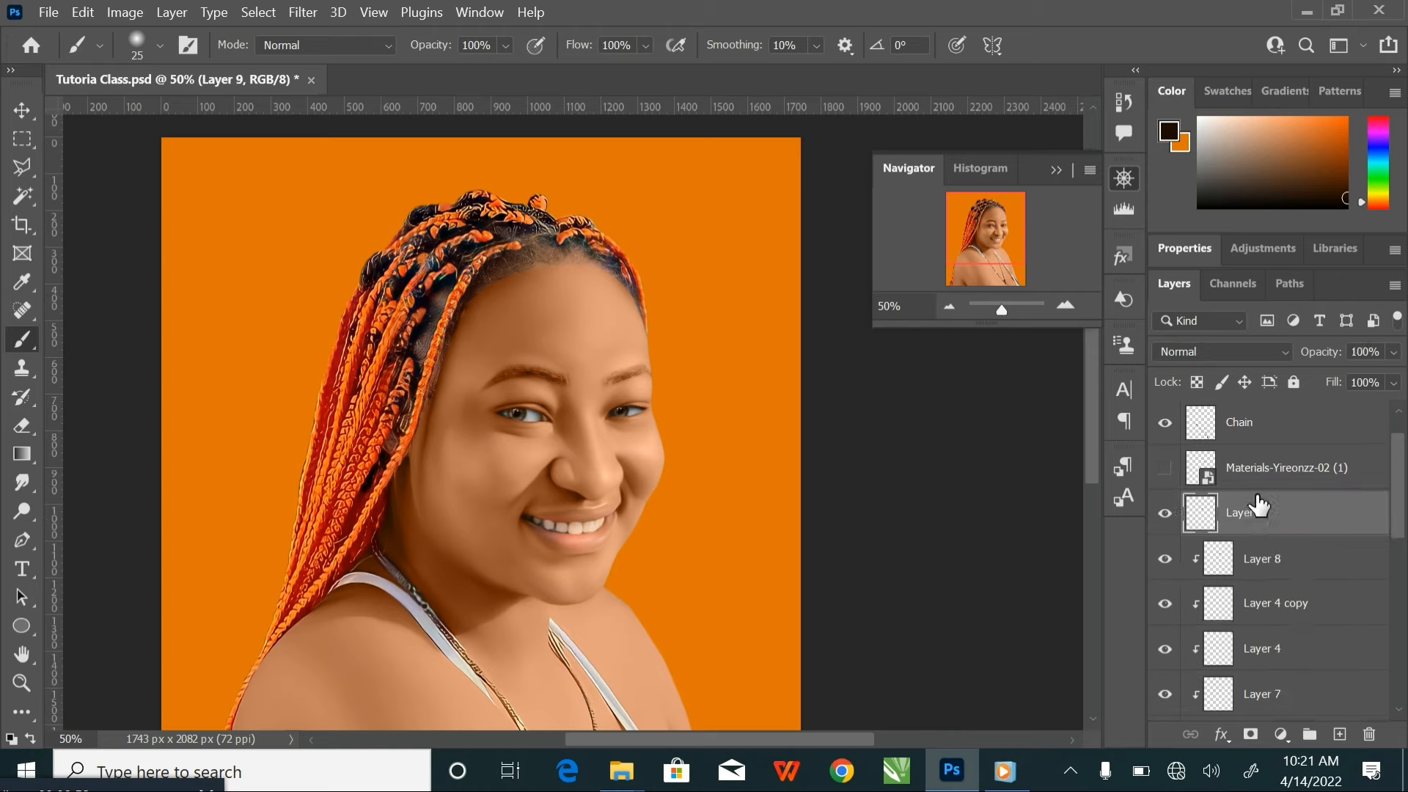
{"action": "left_click", "coordinate": [20, 543]}
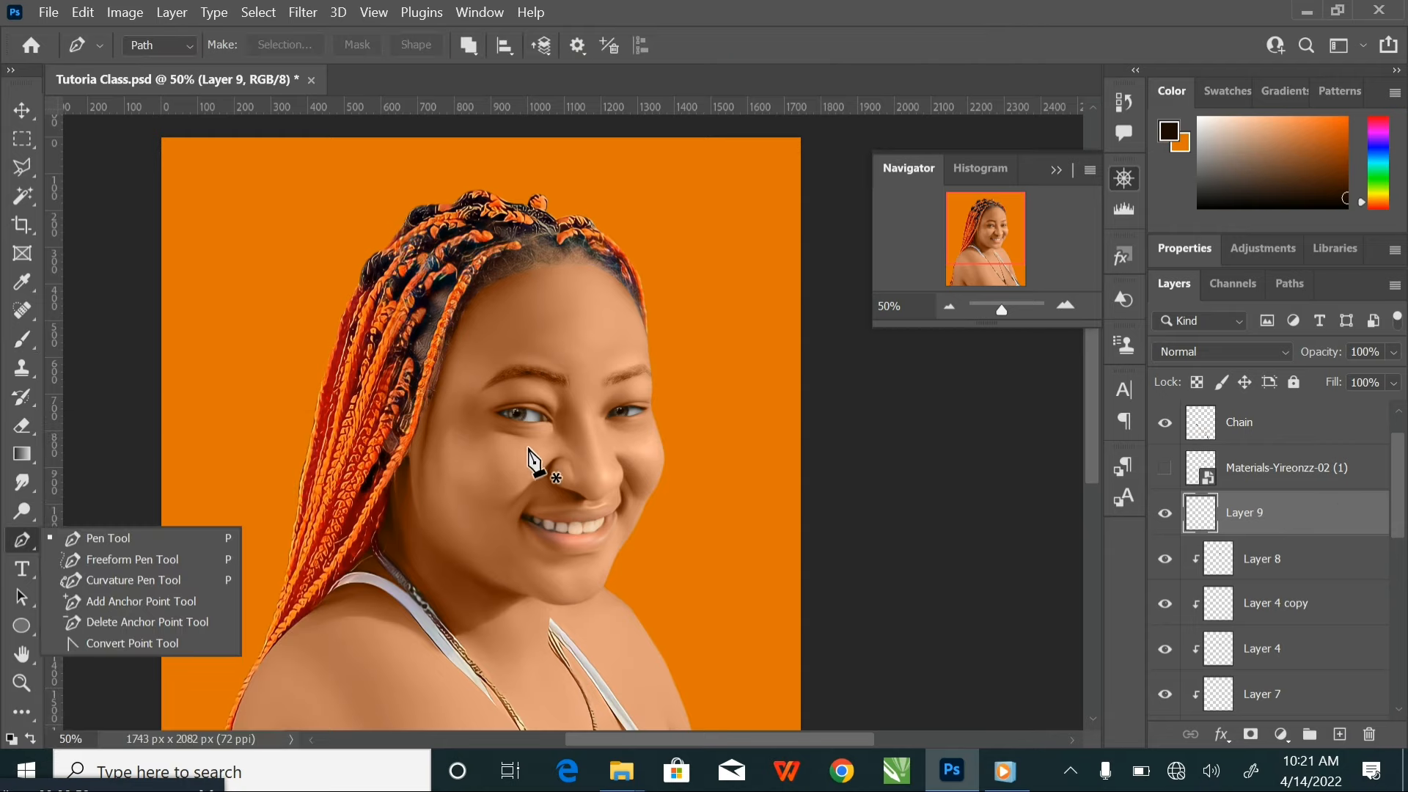
Set the foreground colour to the very dark brown #150800 and make the Pen tool active for drawing
{"action": "left_click", "coordinate": [147, 538]}
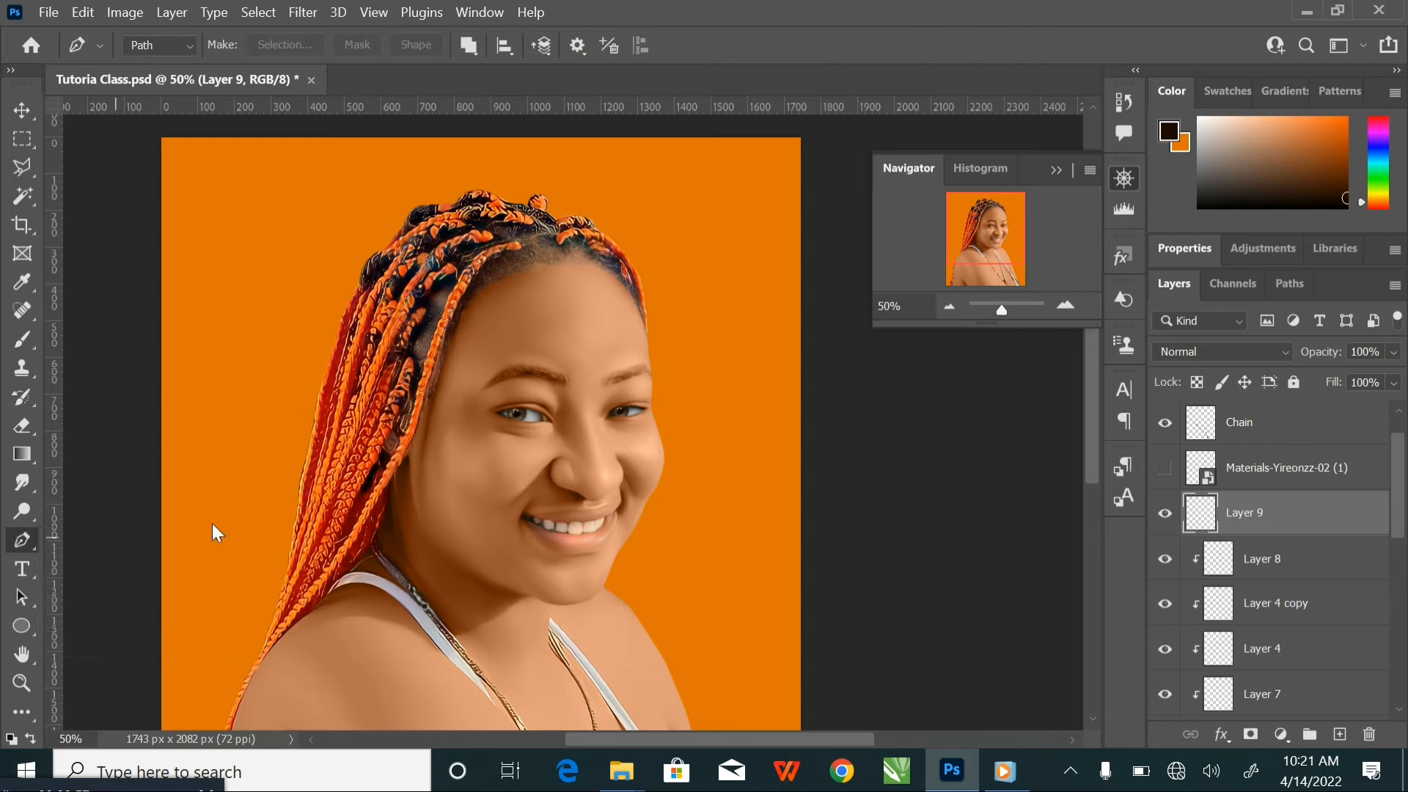
{"action": "left_click", "coordinate": [1168, 132]}
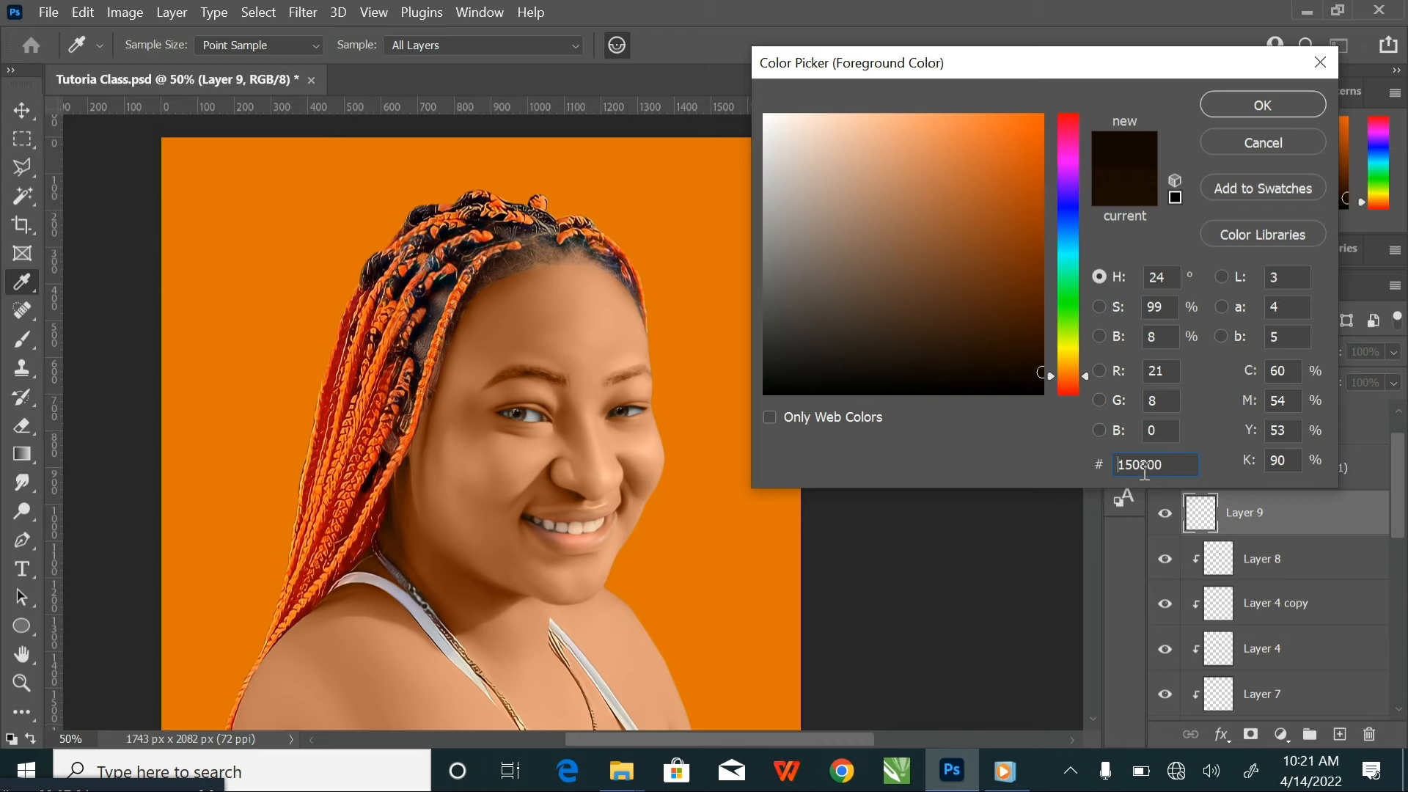
{"action": "left_click", "coordinate": [1244, 110]}
{"action": "key", "text": "p"}
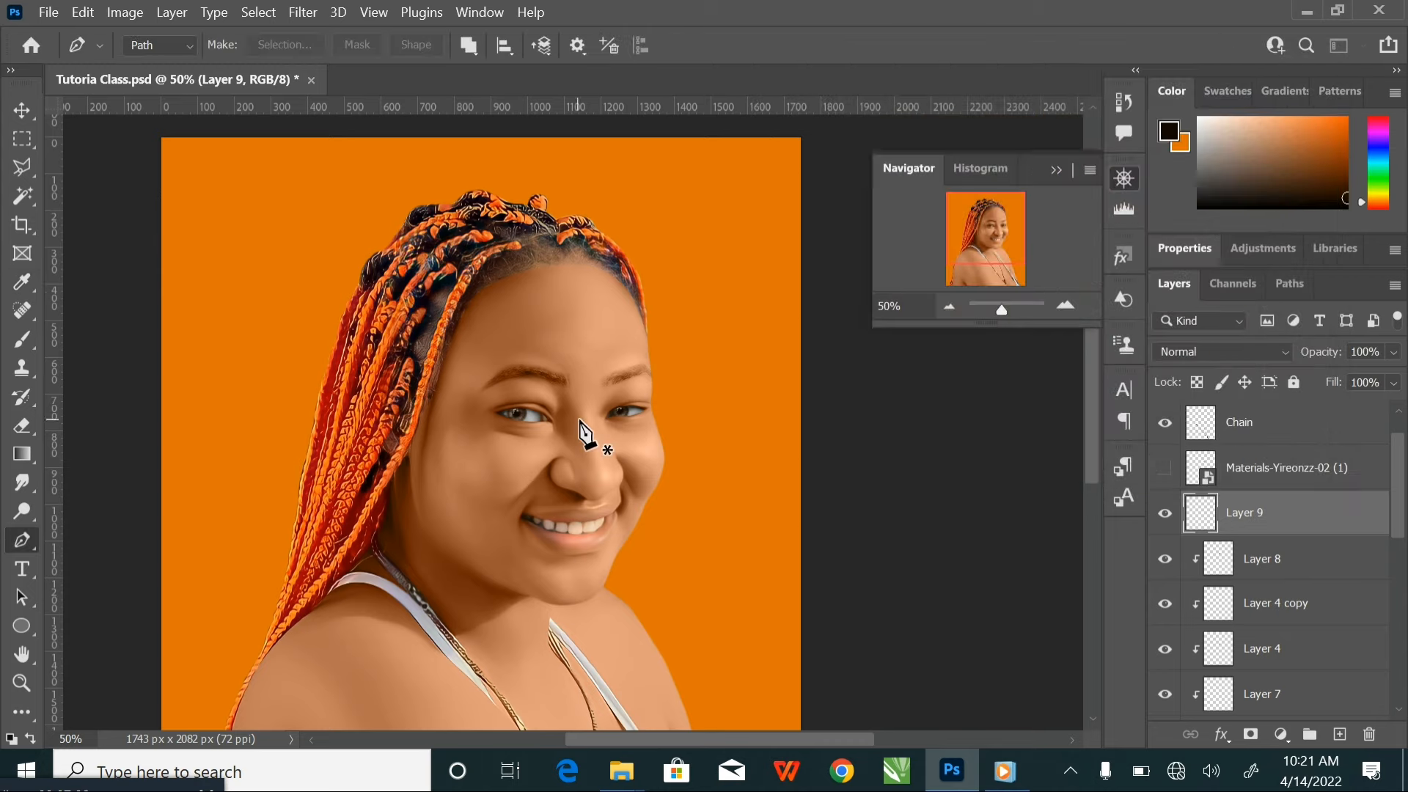
Trace a thin closed eyeliner path with the Pen tool along the upper lash line of the eye on the image's left
{"action": "scroll", "coordinate": [580, 422], "scroll_direction": "up", "scroll_amount": 4}
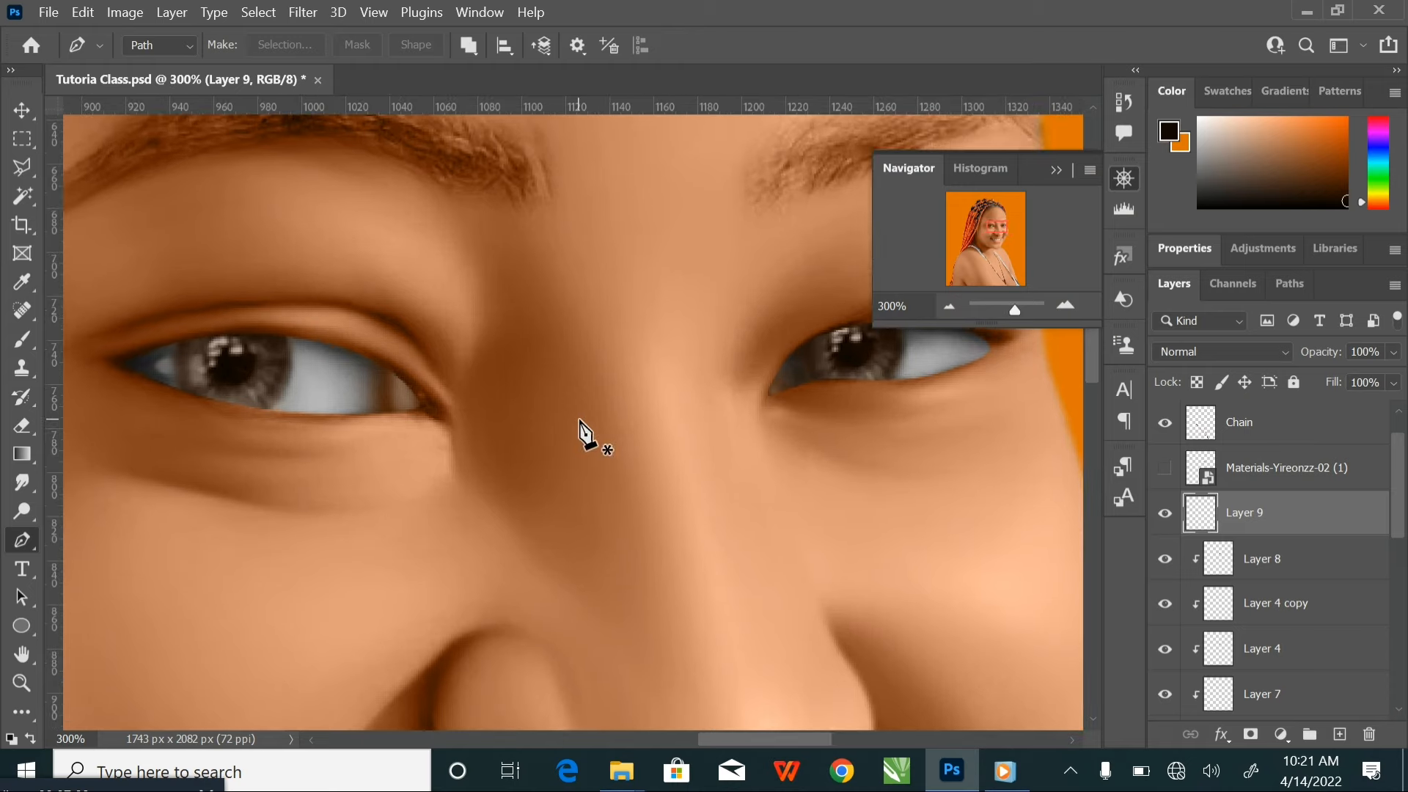
{"action": "left_click_drag", "start_coordinate": [579, 422], "coordinate": [782, 495]}
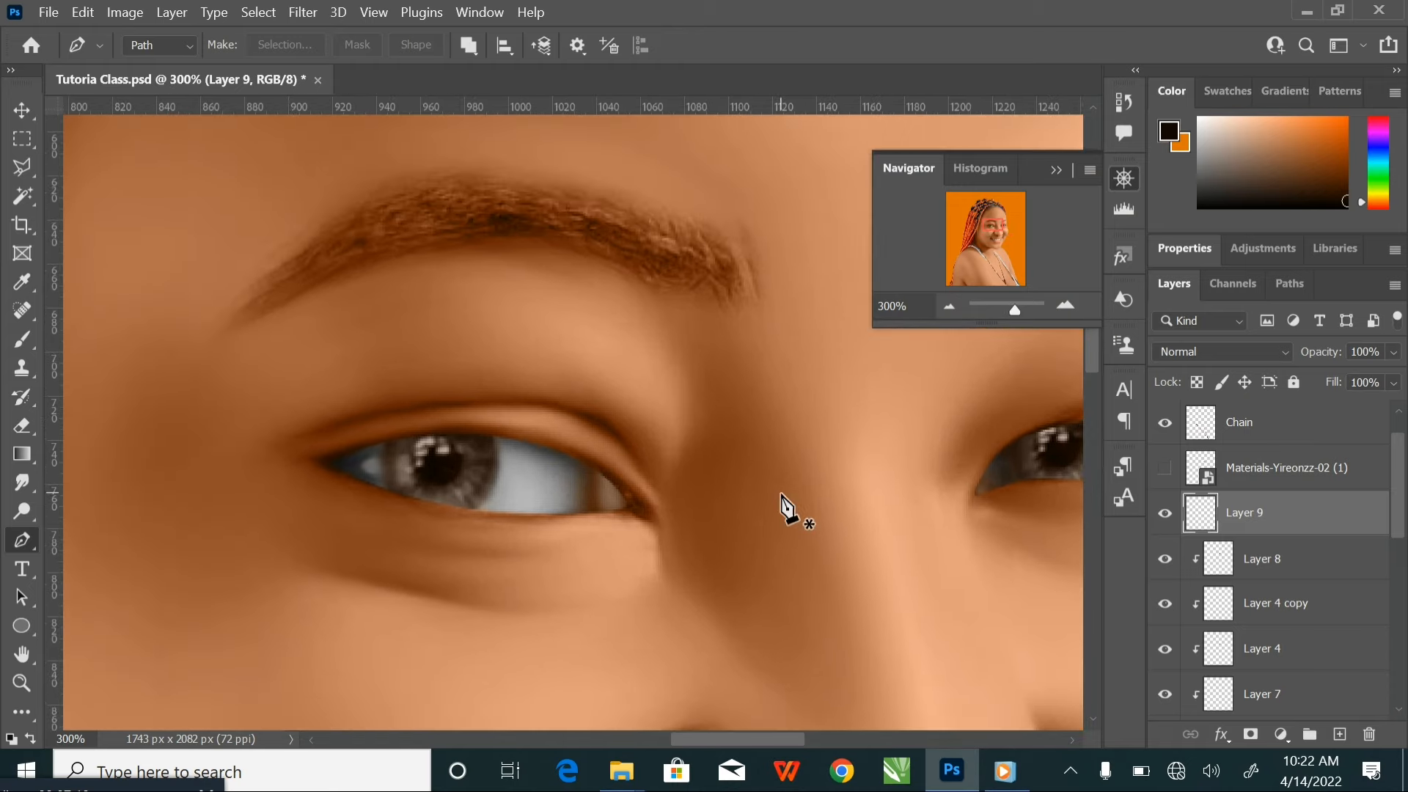
{"action": "scroll", "coordinate": [781, 506], "scroll_direction": "up", "scroll_amount": 1}
{"action": "left_click_drag", "start_coordinate": [691, 456], "coordinate": [755, 390]}
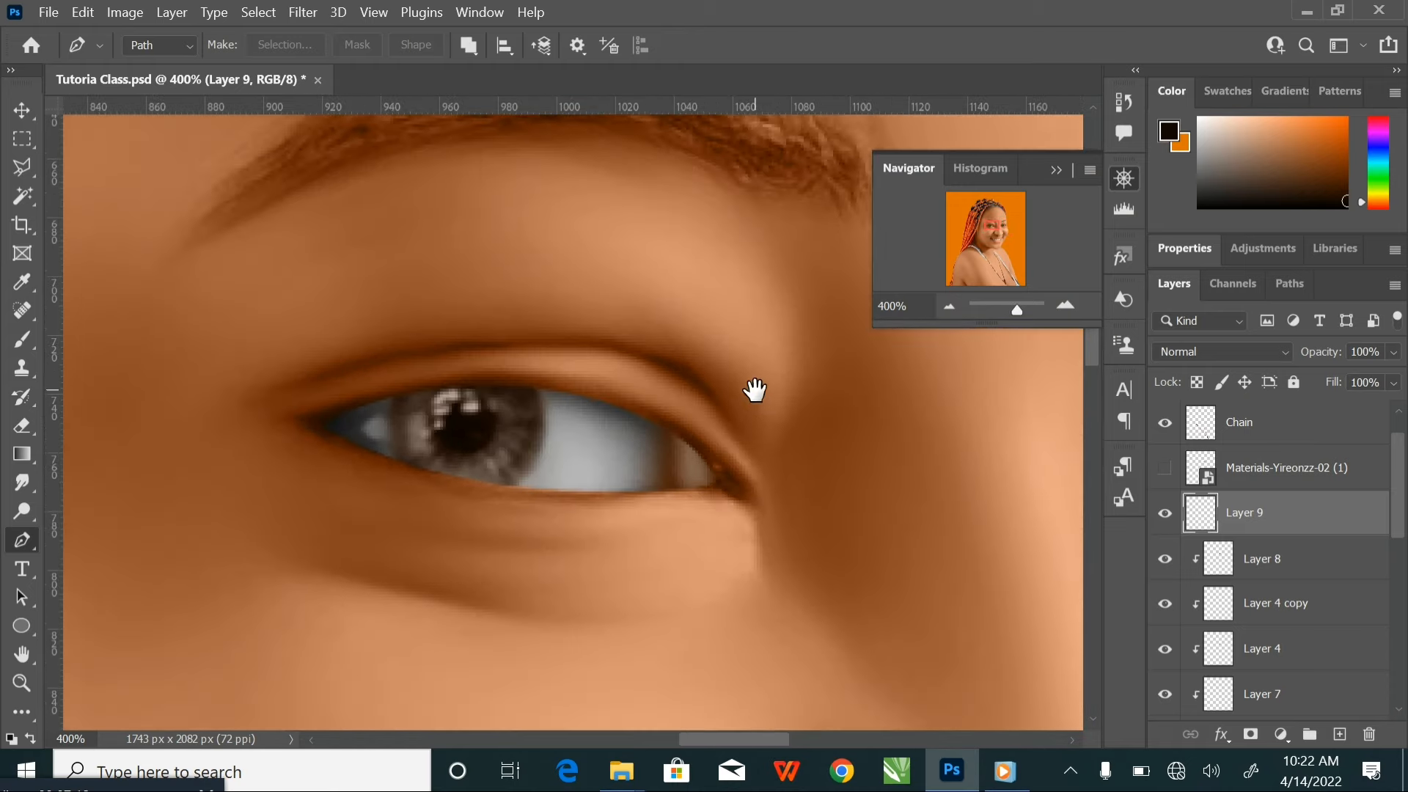
{"action": "left_click", "coordinate": [712, 477]}
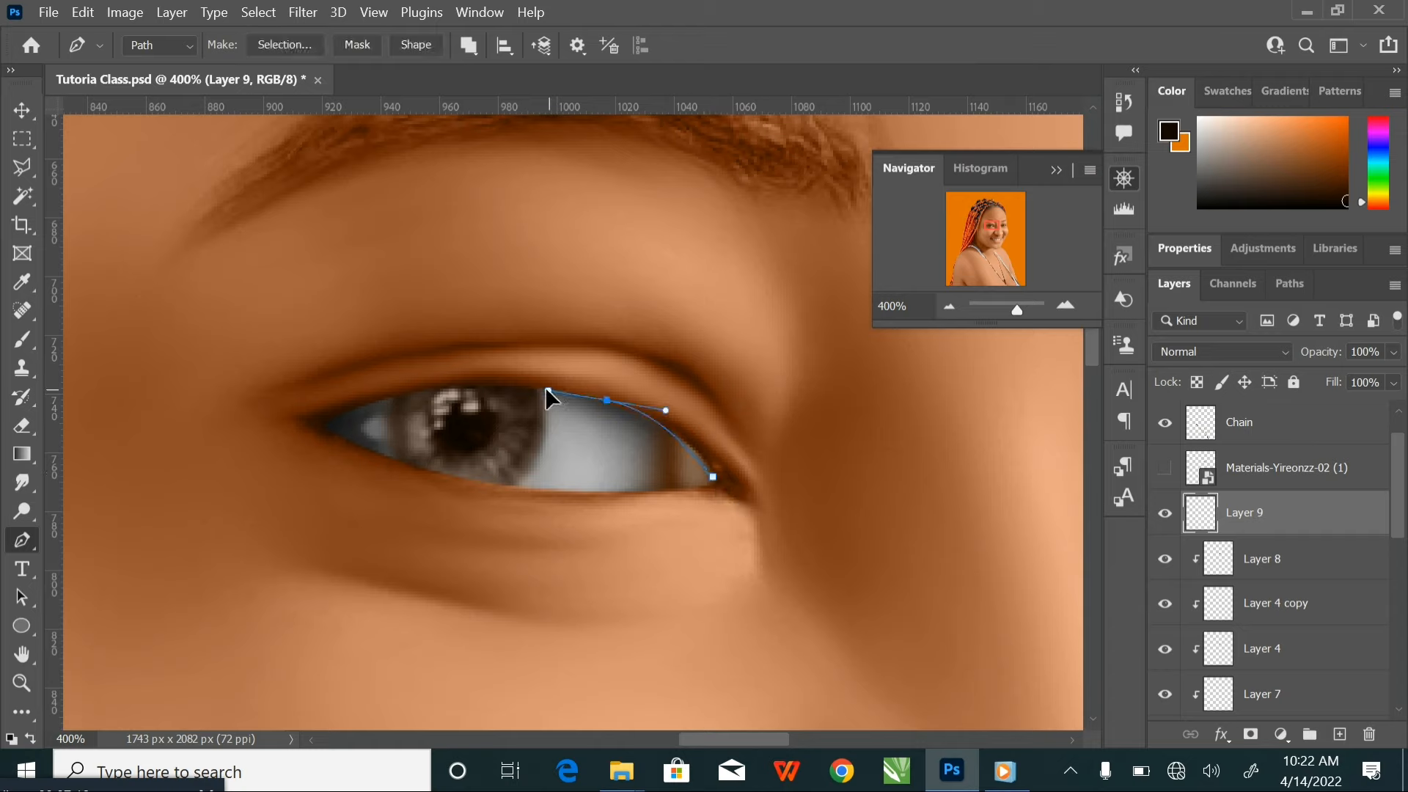
{"action": "left_click_drag", "start_coordinate": [533, 383], "coordinate": [532, 381]}
{"action": "left_click_drag", "start_coordinate": [398, 394], "coordinate": [230, 415]}
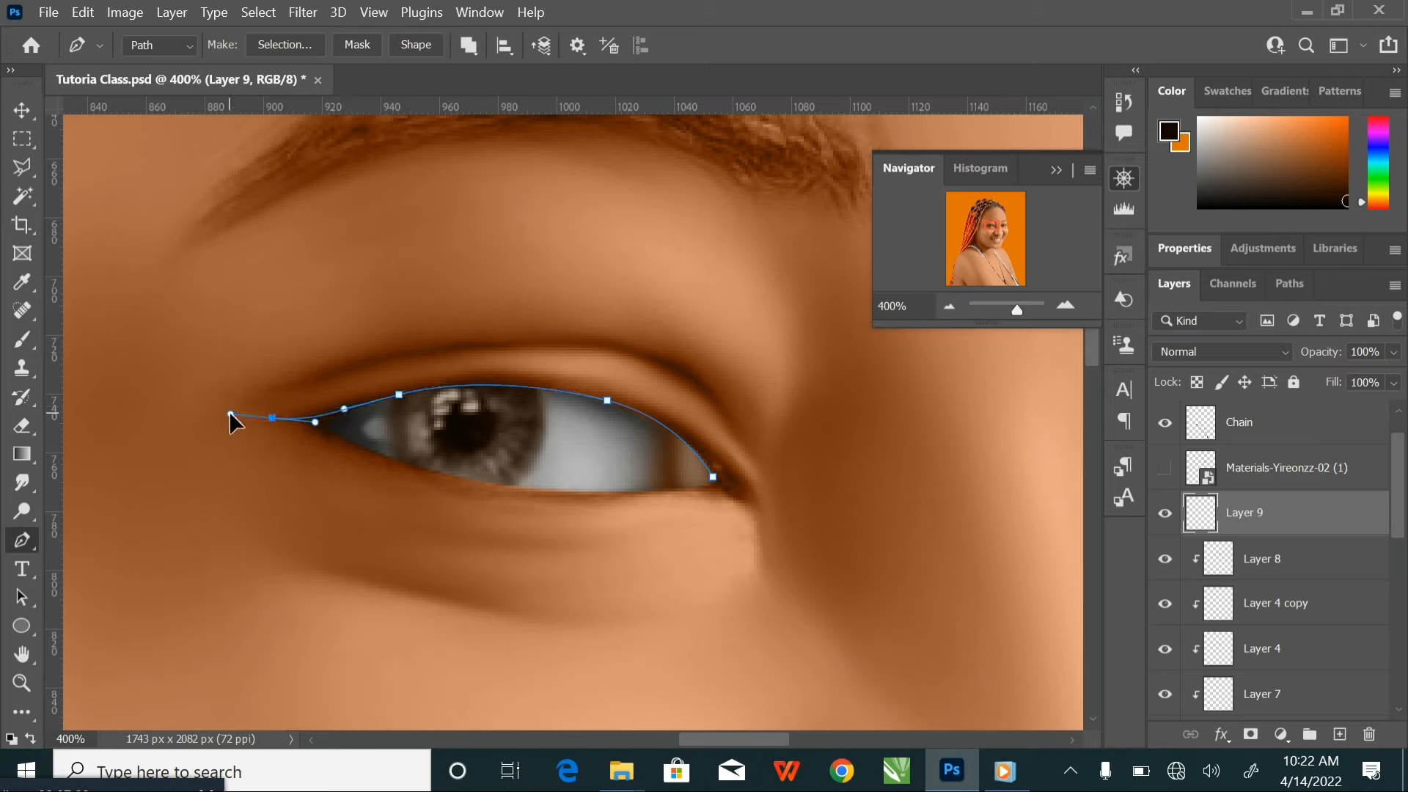
{"action": "left_click", "coordinate": [272, 417], "text": "alt"}
{"action": "left_click_drag", "start_coordinate": [344, 408], "coordinate": [361, 394]}
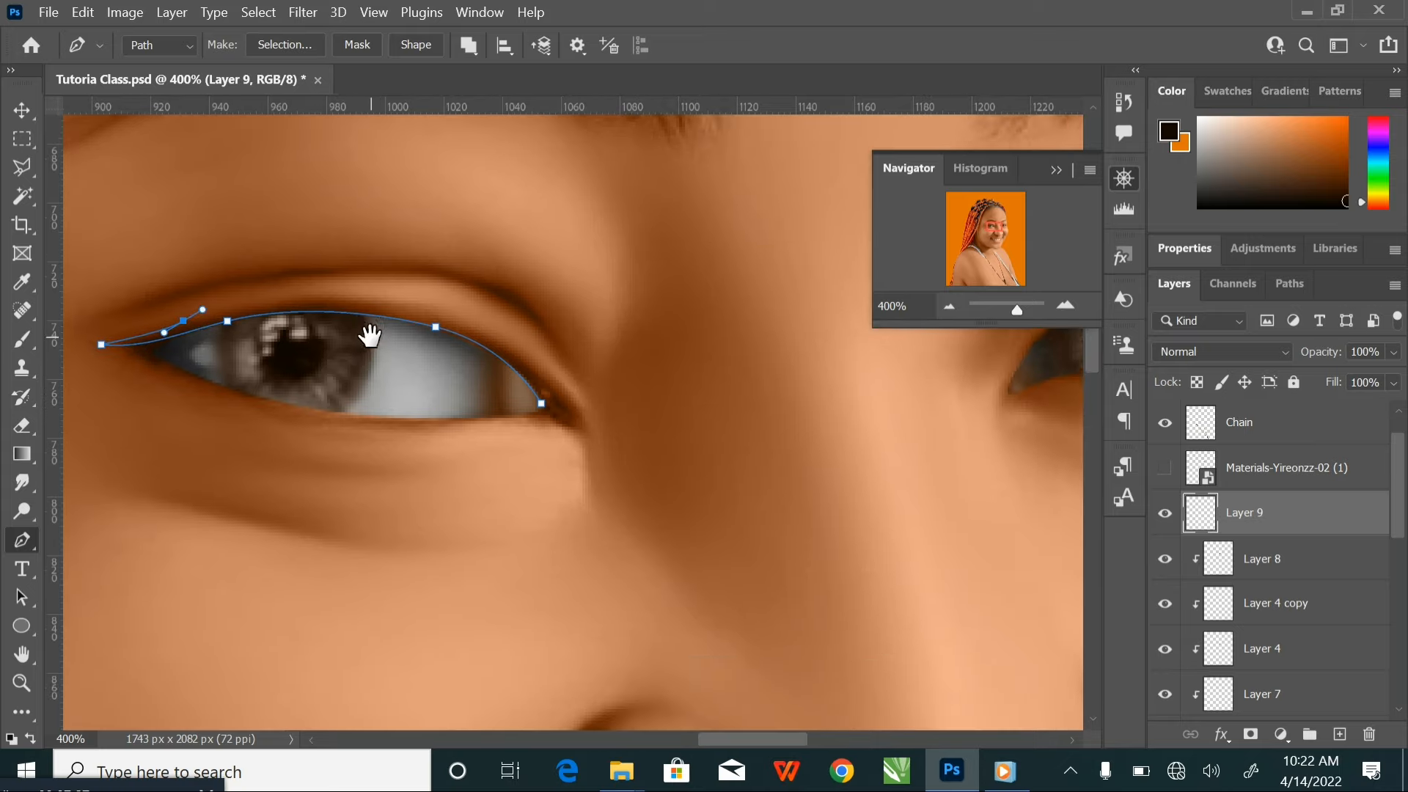
{"action": "left_click_drag", "start_coordinate": [528, 418], "coordinate": [368, 327]}
Trace a matching closed eyeliner path along the upper lash line of the other eye, extending past its outer corner
{"action": "left_click_drag", "start_coordinate": [536, 396], "coordinate": [455, 551]}
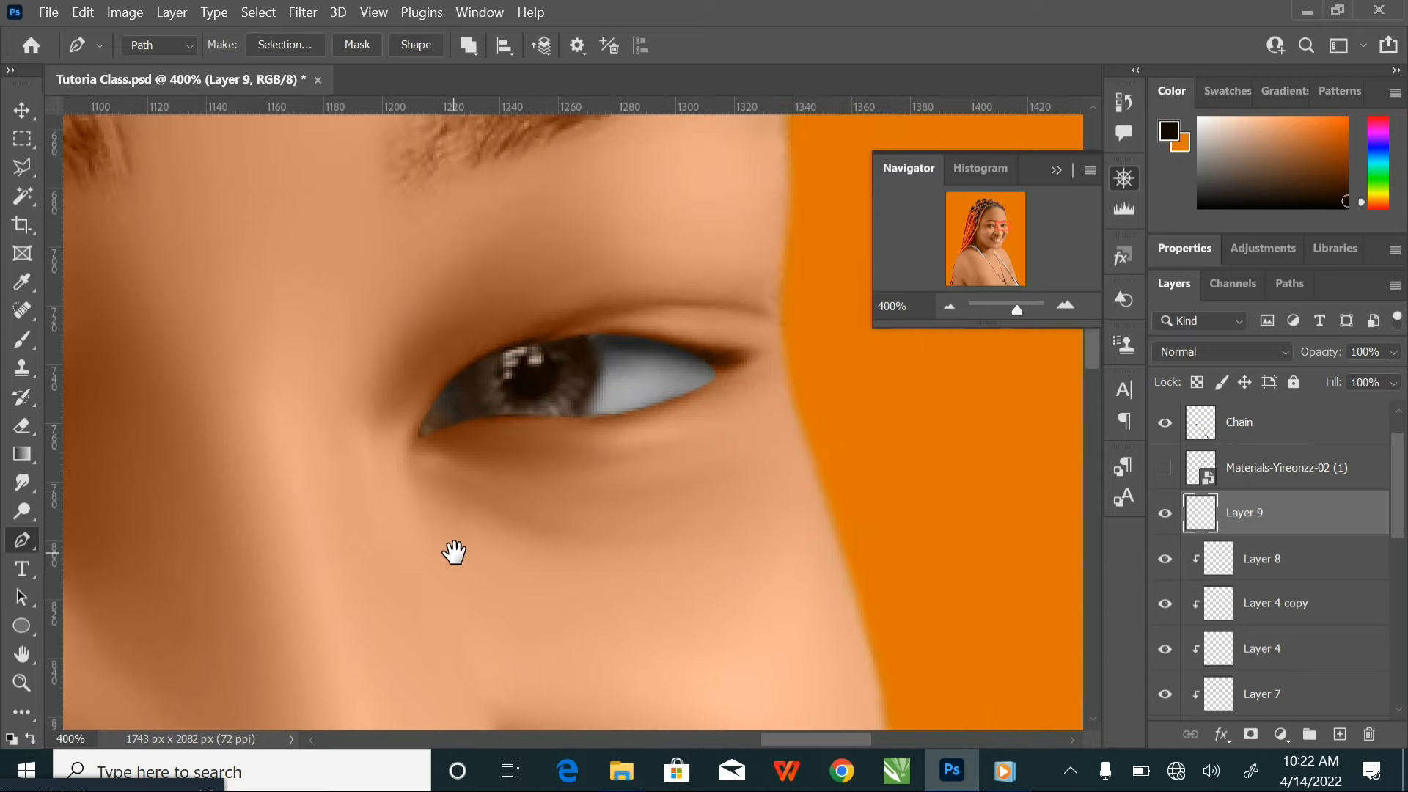
{"action": "left_click", "coordinate": [423, 423]}
{"action": "left_click_drag", "start_coordinate": [511, 346], "coordinate": [588, 323]}
{"action": "left_click_drag", "start_coordinate": [670, 340], "coordinate": [769, 348]}
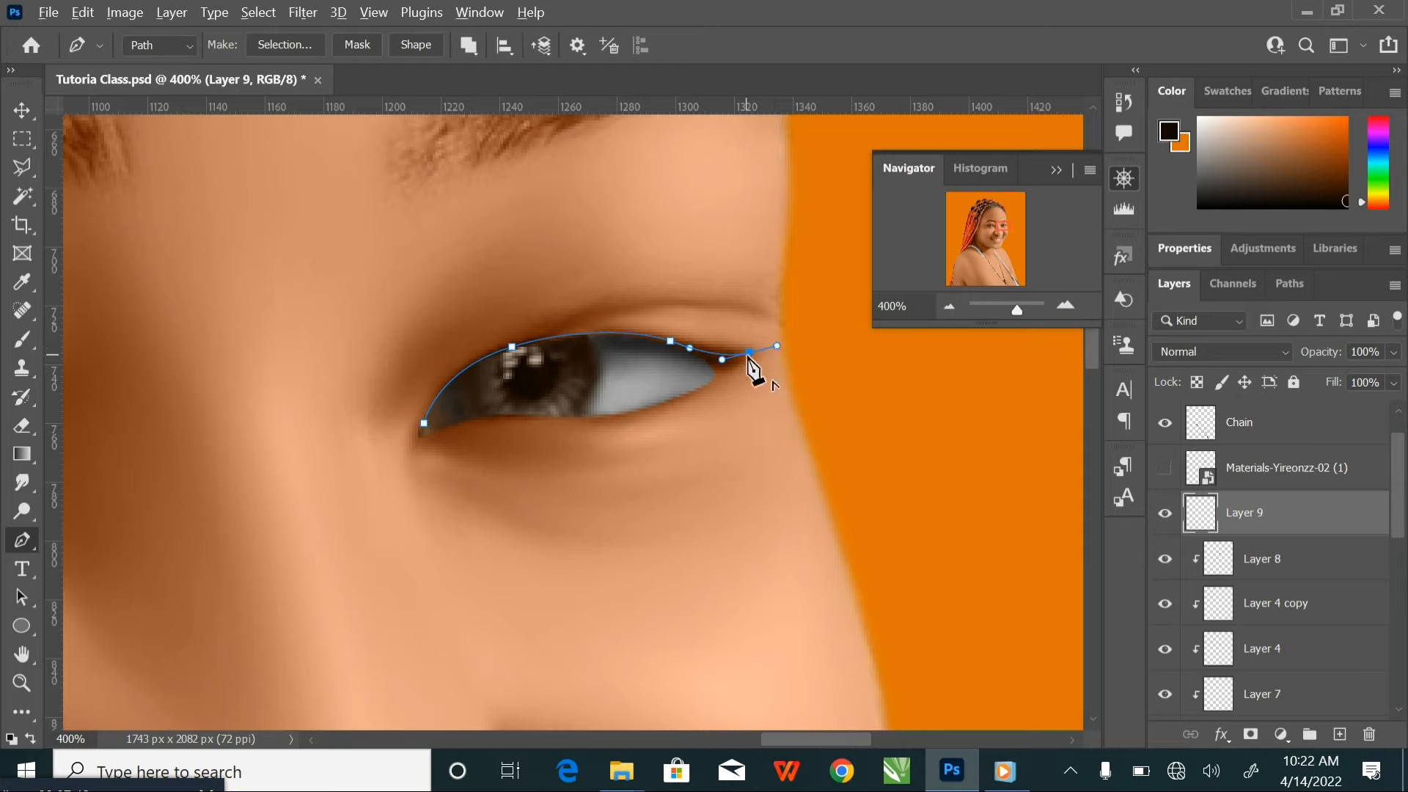
{"action": "left_click", "coordinate": [750, 353]}
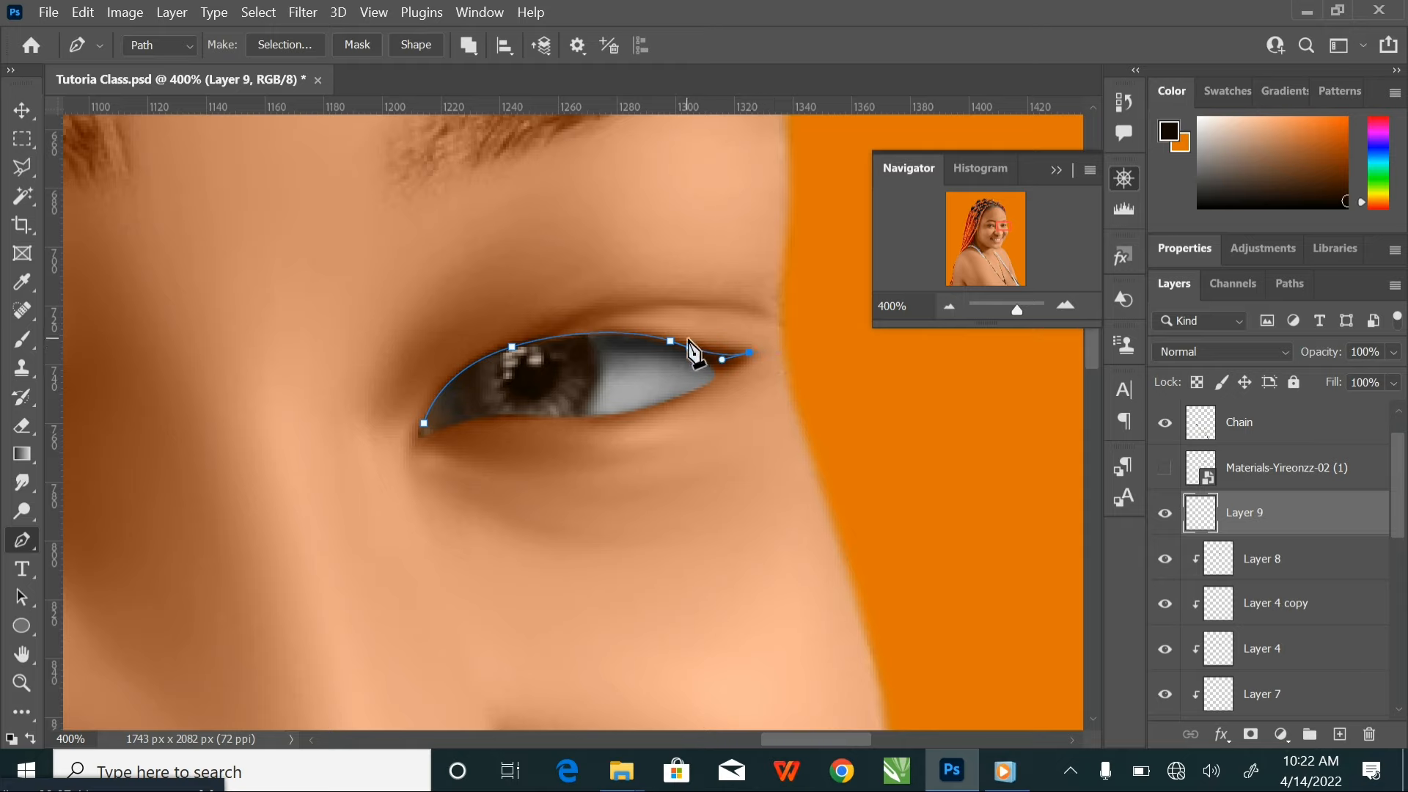
{"action": "left_click_drag", "start_coordinate": [424, 423], "coordinate": [369, 569]}
Convert both eyeliner paths to a selection, fill it with the foreground colour on Layer 9 and deselect
{"action": "key", "text": "ctrl+minus"}
{"action": "key", "text": "ctrl+minus"}
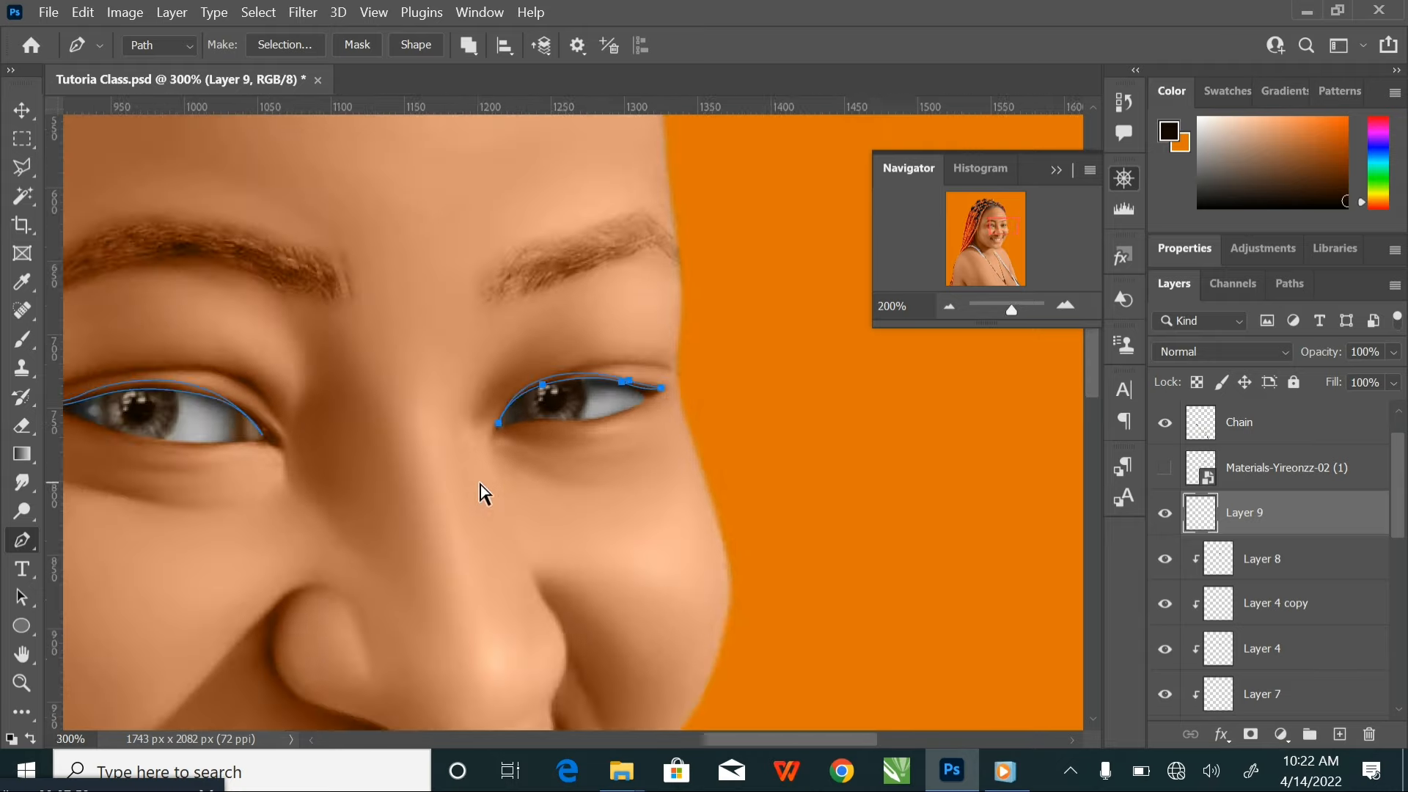
{"action": "scroll", "coordinate": [649, 480], "scroll_direction": "left", "scroll_amount": 3}
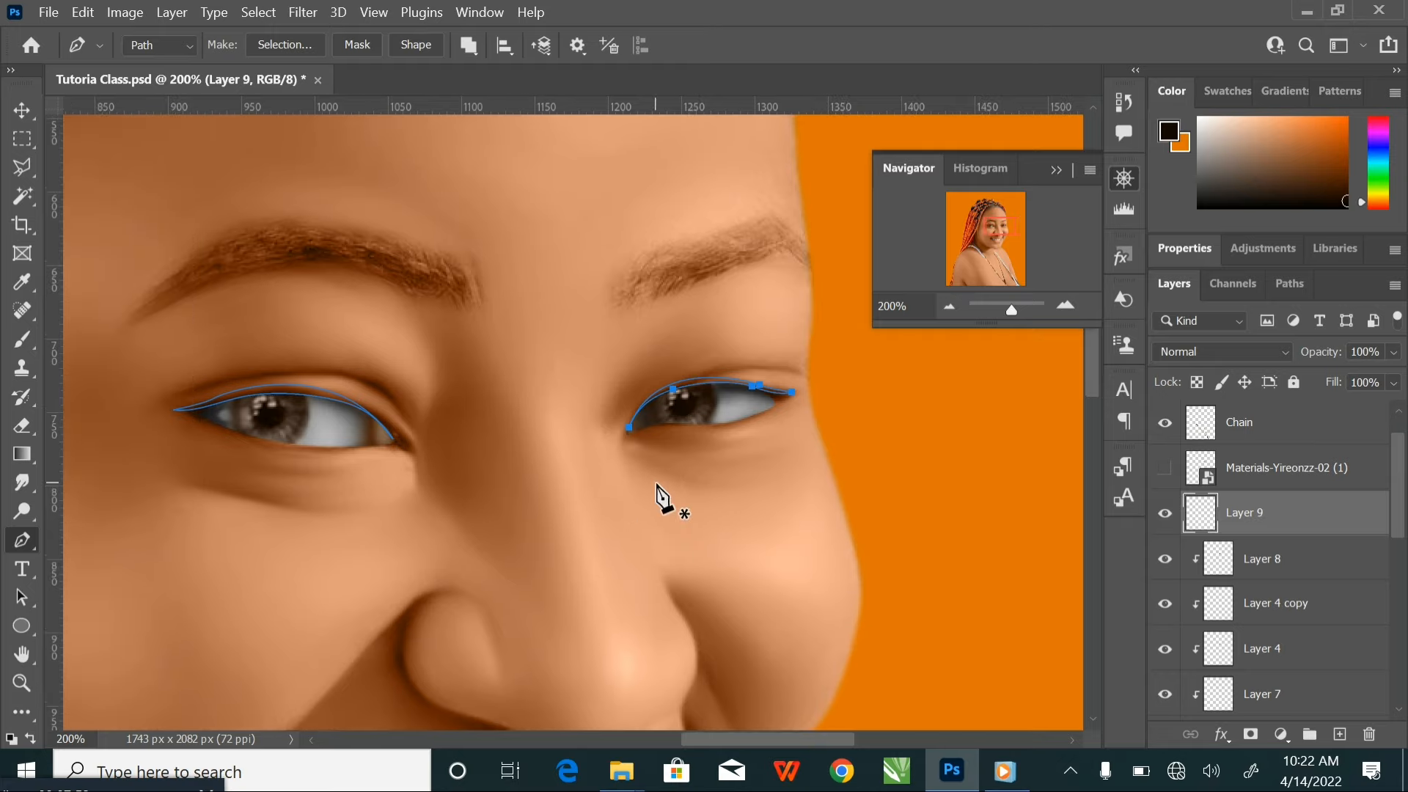
{"action": "key", "text": "ctrl+Return"}
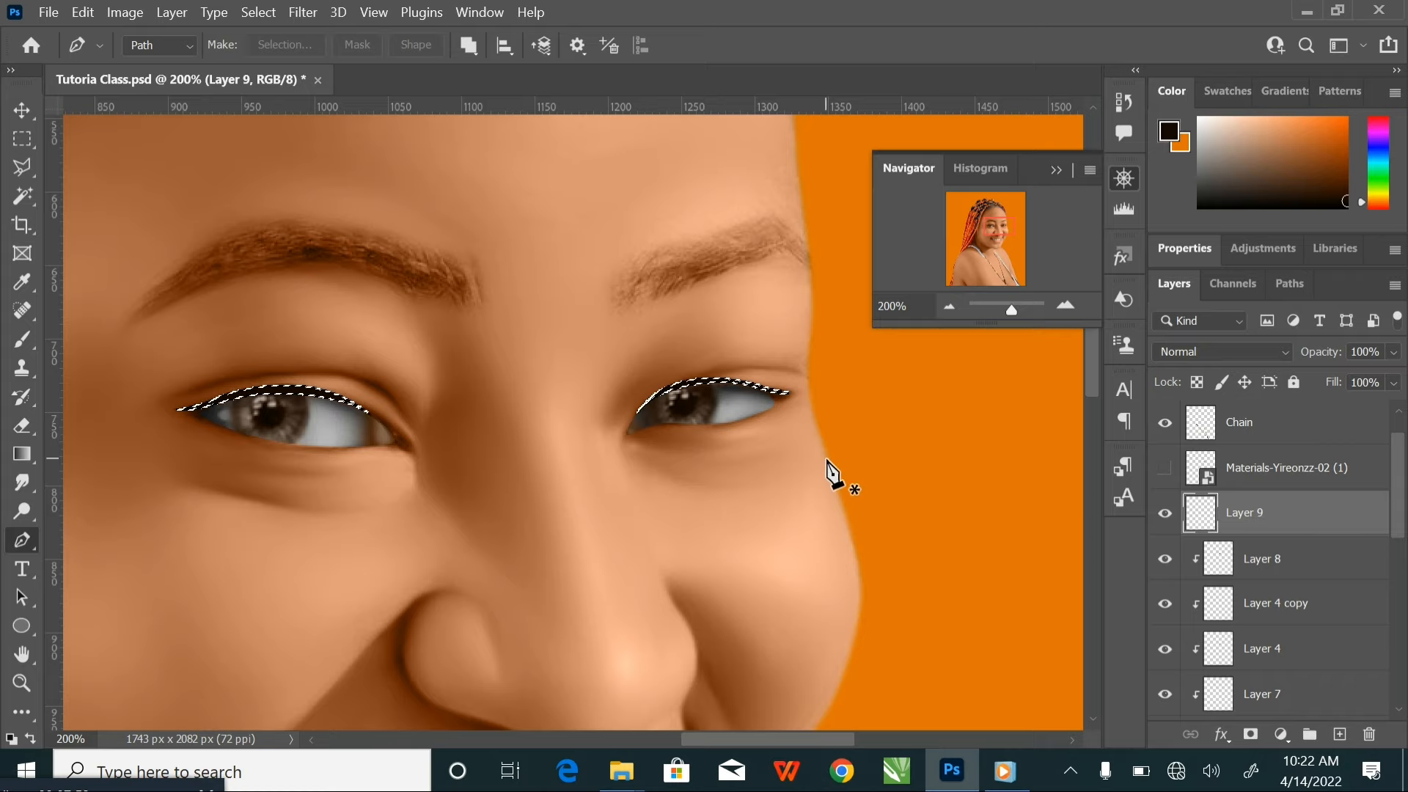
{"action": "key", "text": "ctrl+d"}
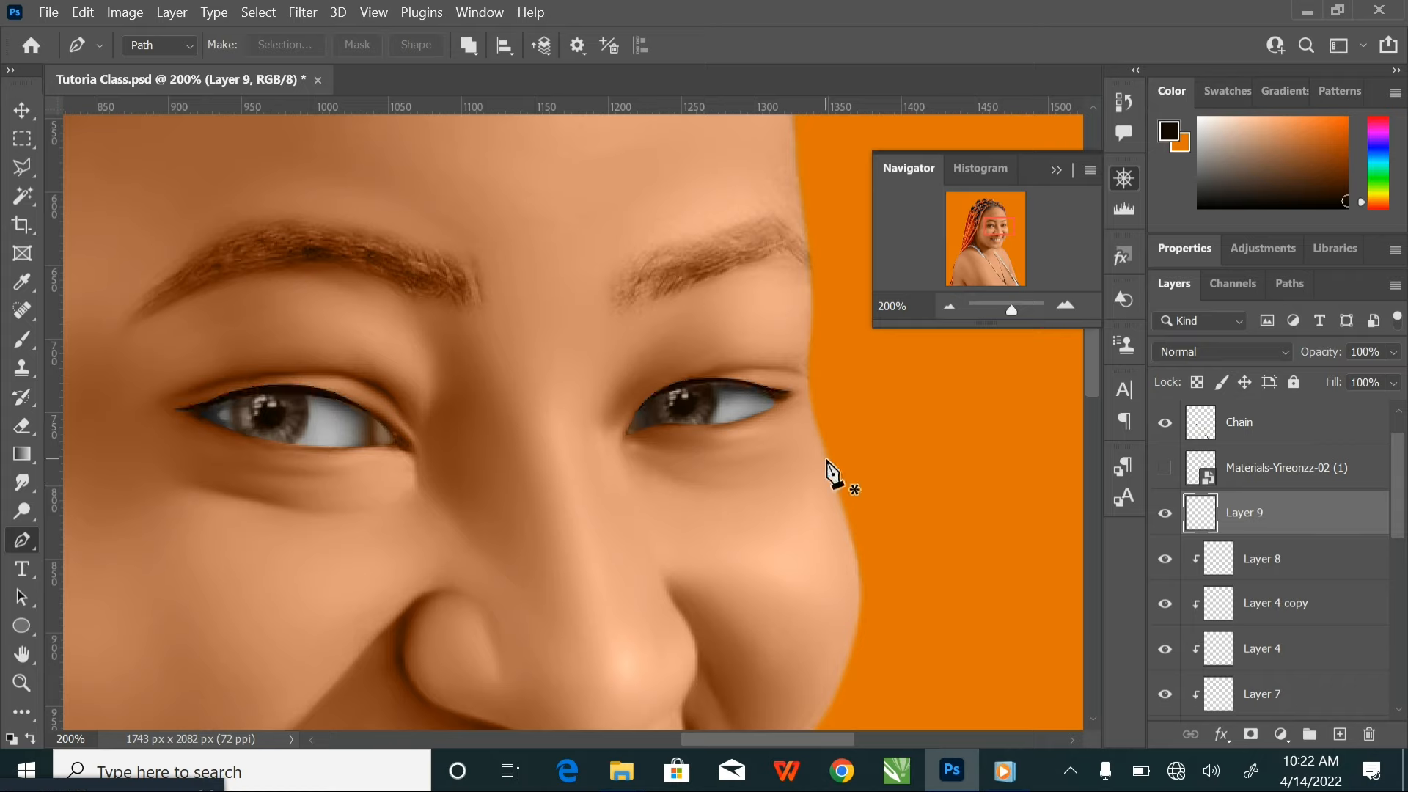
Nudge the eyeliner on Layer 9 down one pixel and check its fit on both eyes
{"action": "left_click", "coordinate": [22, 110]}
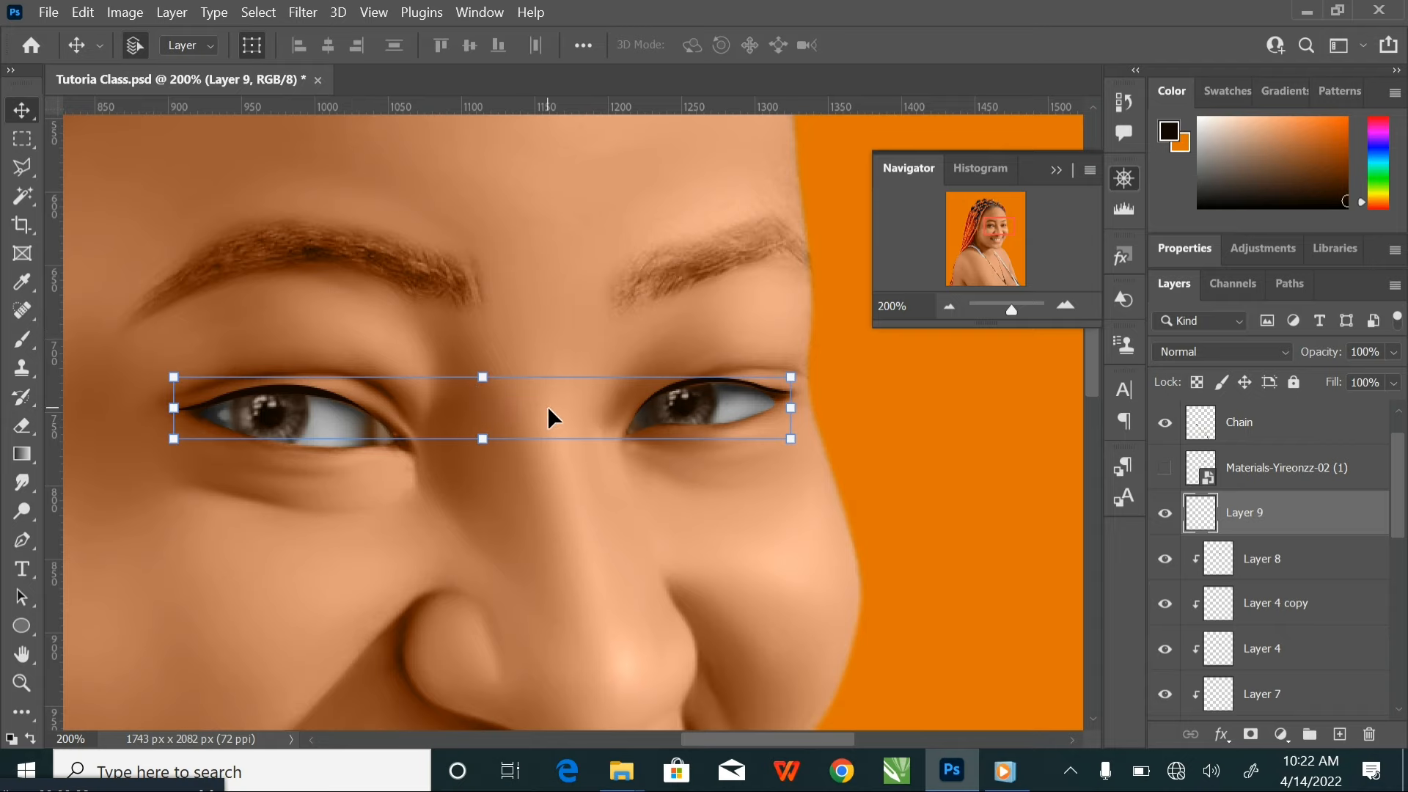
{"action": "scroll", "coordinate": [547, 406], "scroll_direction": "up", "scroll_amount": 2}
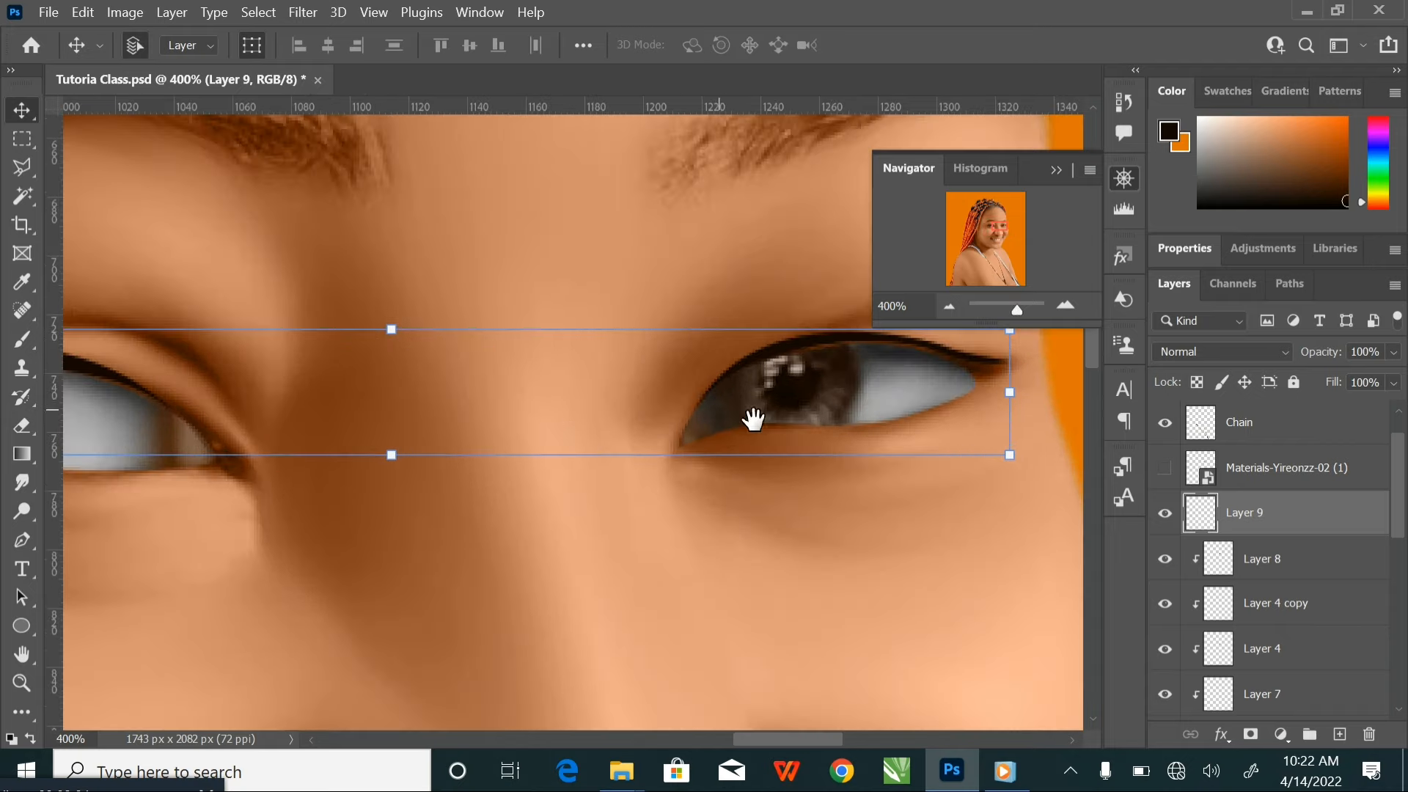
{"action": "left_click_drag", "start_coordinate": [753, 419], "coordinate": [662, 427]}
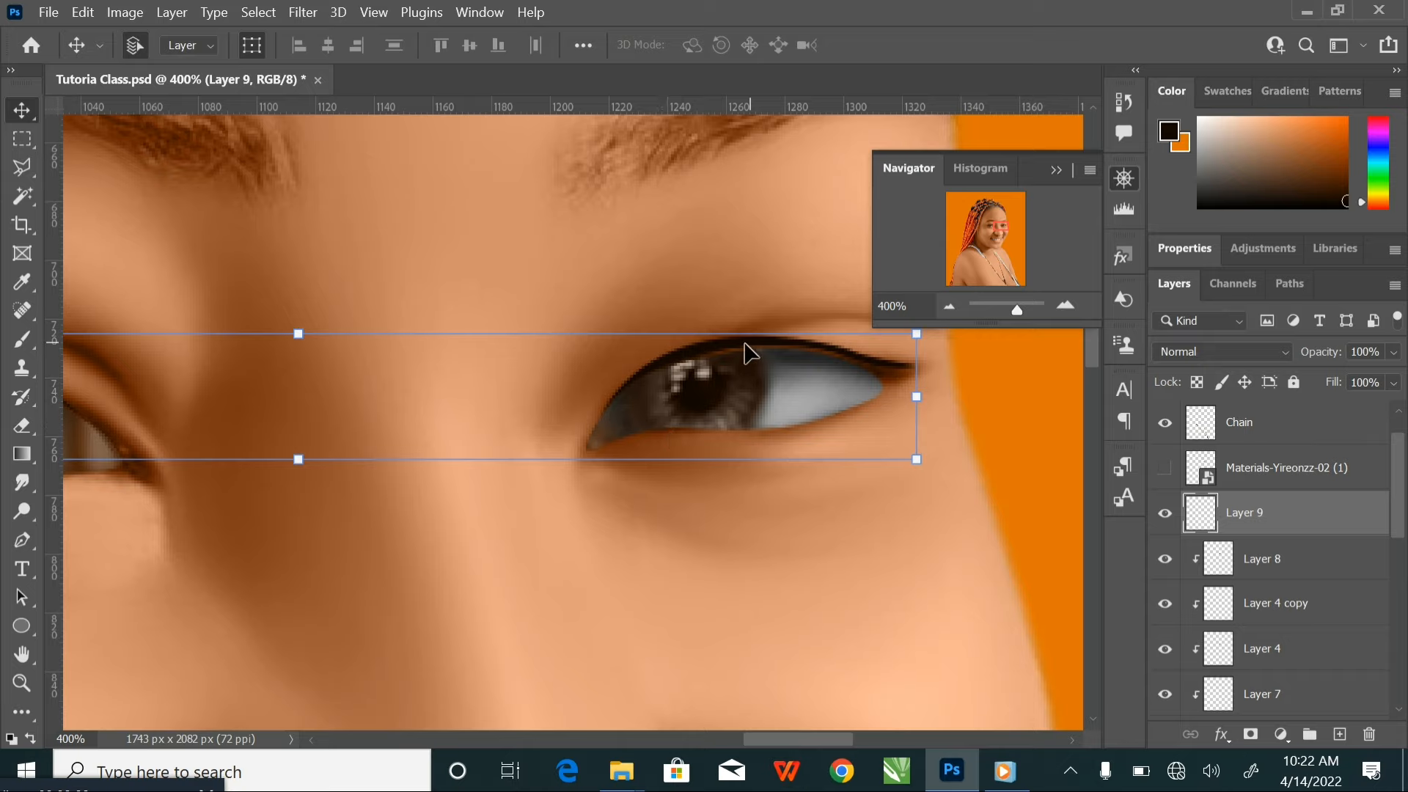
{"action": "key", "text": "Down"}
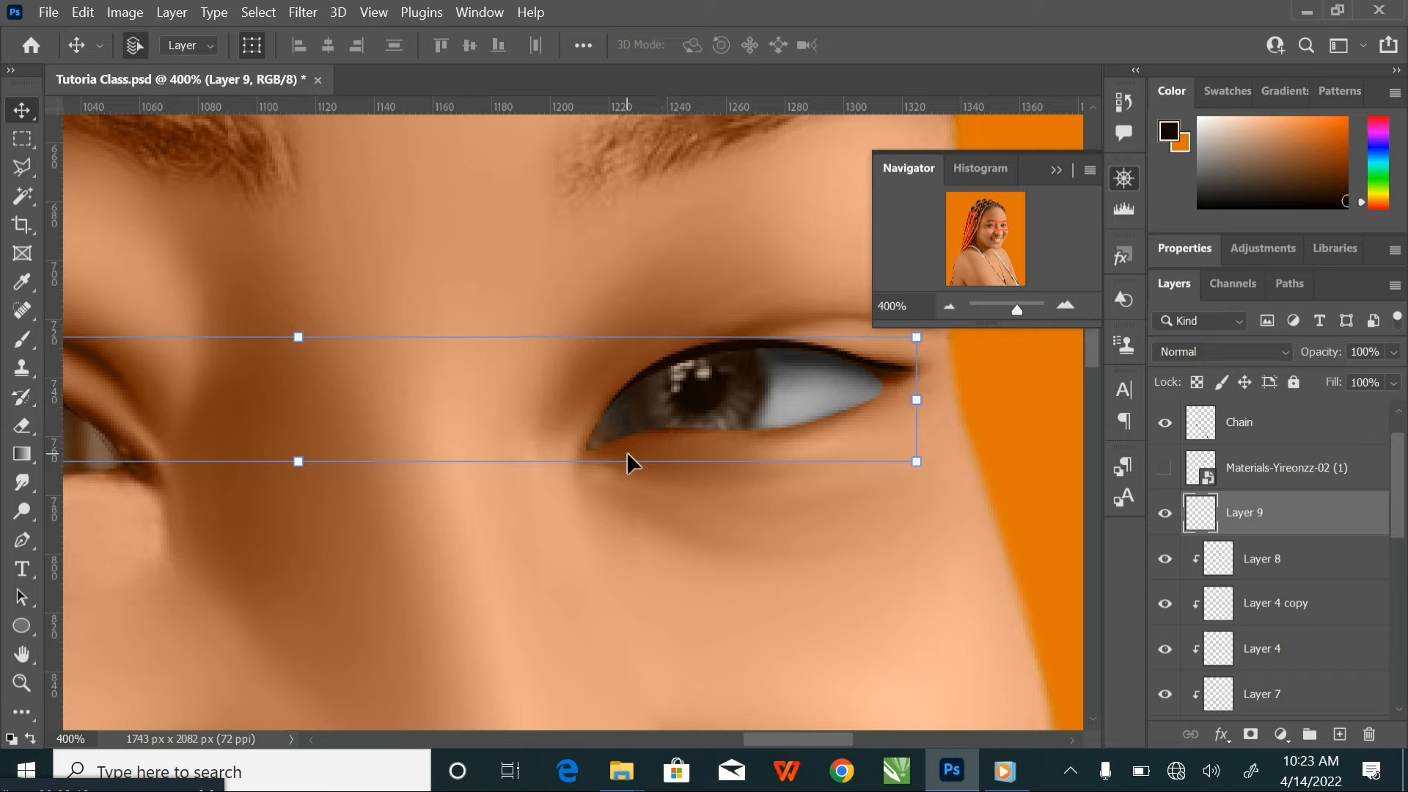
{"action": "left_click_drag", "start_coordinate": [462, 450], "coordinate": [849, 474]}
{"action": "left_click_drag", "start_coordinate": [616, 408], "coordinate": [594, 408]}
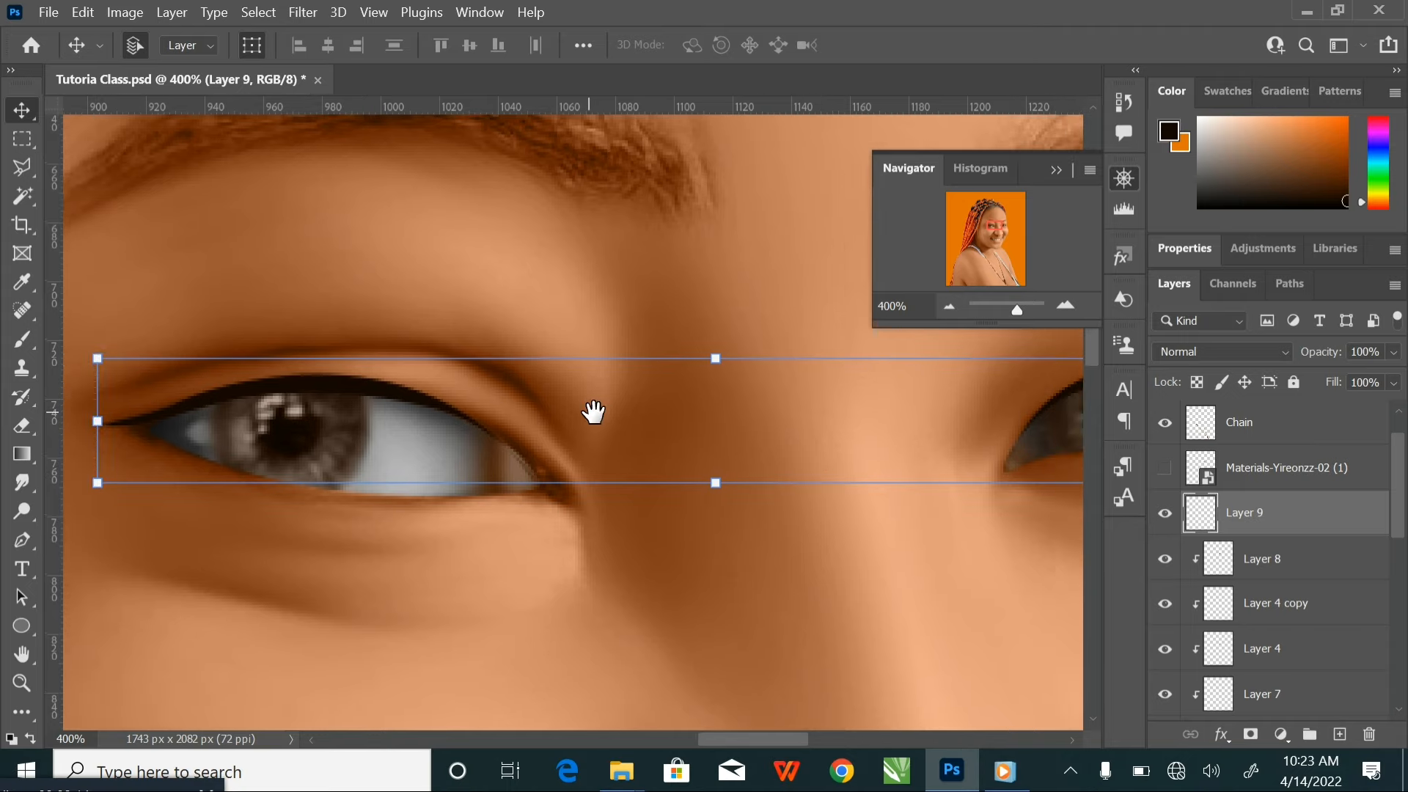
{"action": "scroll", "coordinate": [592, 411], "scroll_direction": "down", "scroll_amount": 2}
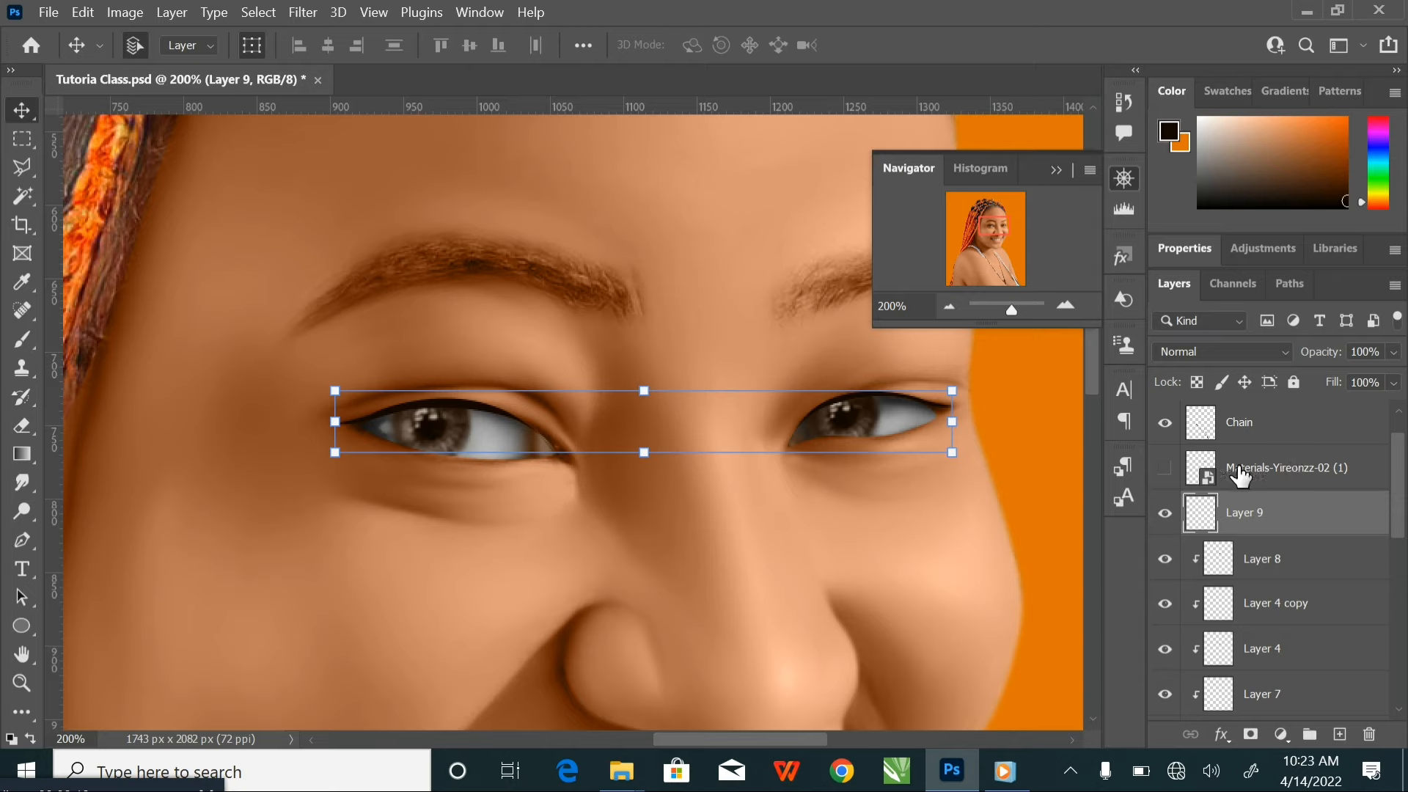
Show the Materials-Yireonzz-02 (1) layer and move its lashes and iris graphics down over the nose
{"action": "left_click", "coordinate": [1164, 469]}
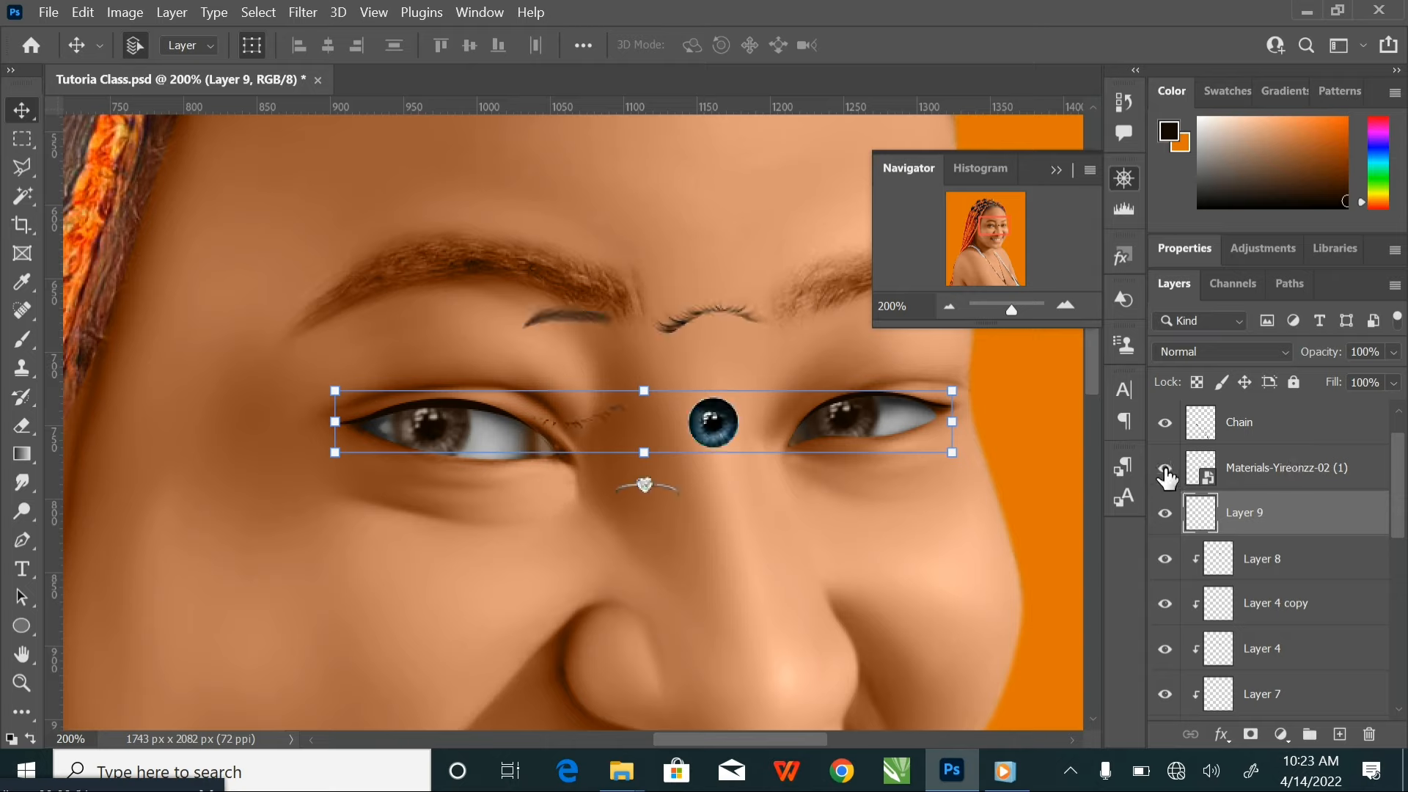
{"action": "left_click", "coordinate": [712, 425]}
{"action": "left_click_drag", "start_coordinate": [713, 425], "coordinate": [749, 557]}
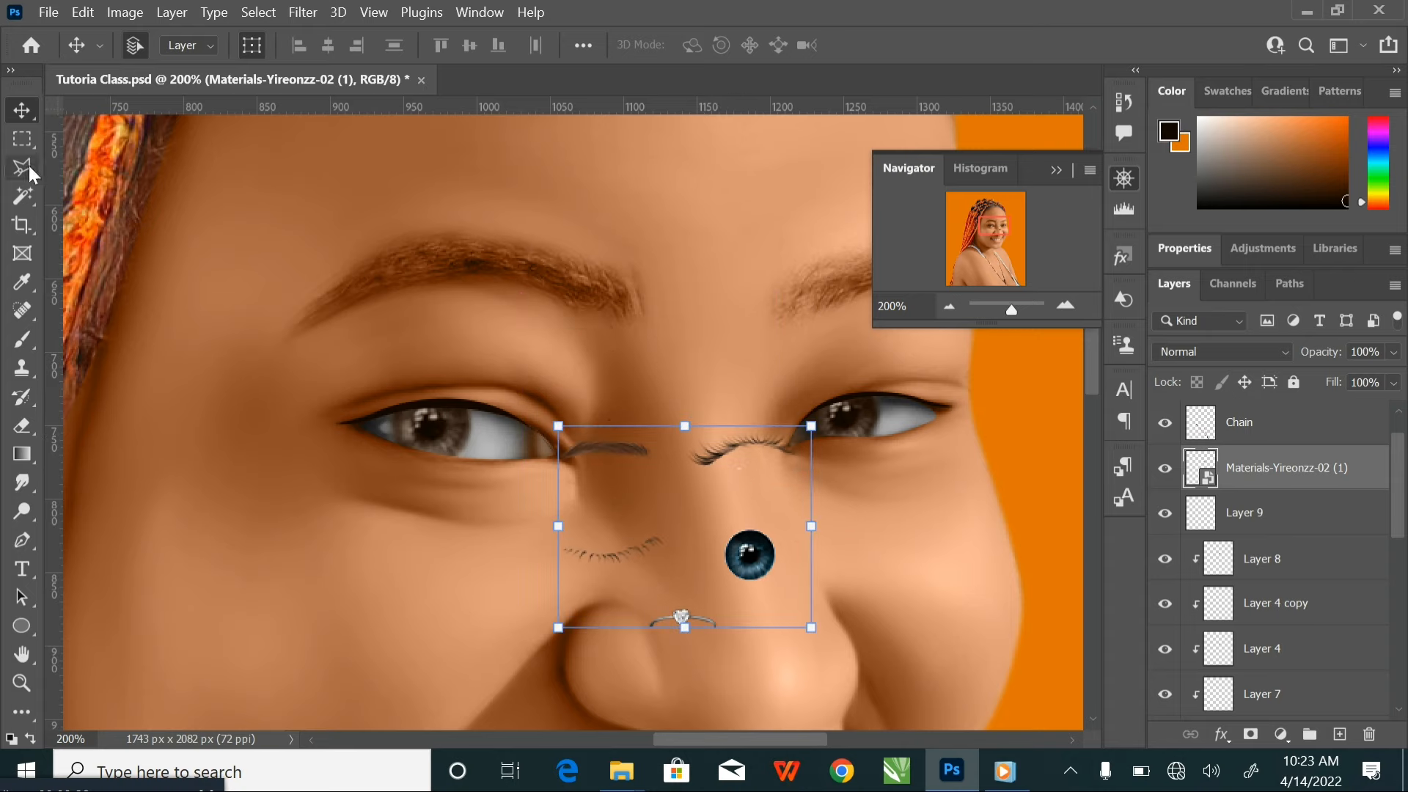
Copy the thick upper eyelash from the materials onto a new layer below the Materials-Yireonzz-02 (1) layer, and hide the materials
{"action": "left_click", "coordinate": [21, 139]}
{"action": "left_click_drag", "start_coordinate": [676, 394], "coordinate": [835, 487]}
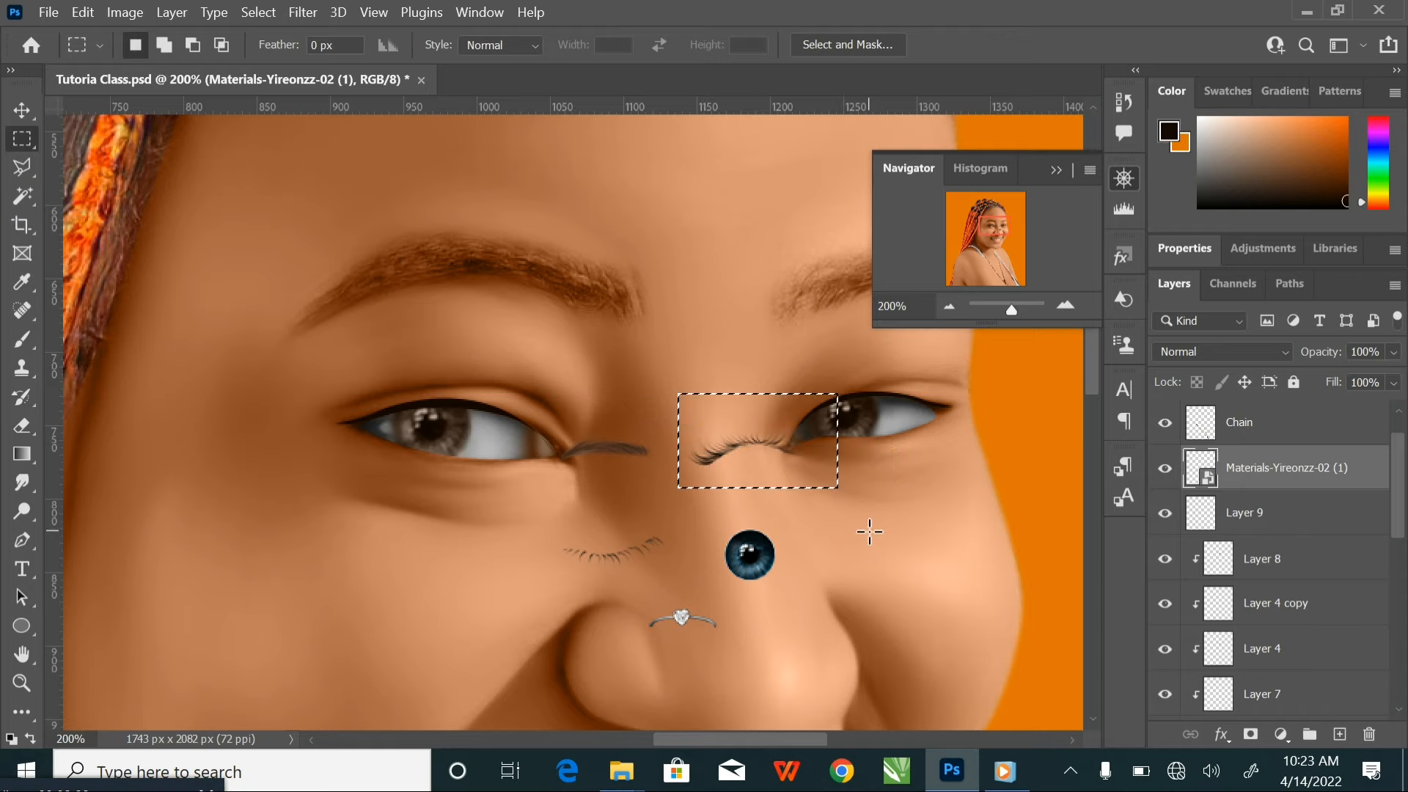
{"action": "key", "text": "ctrl+j"}
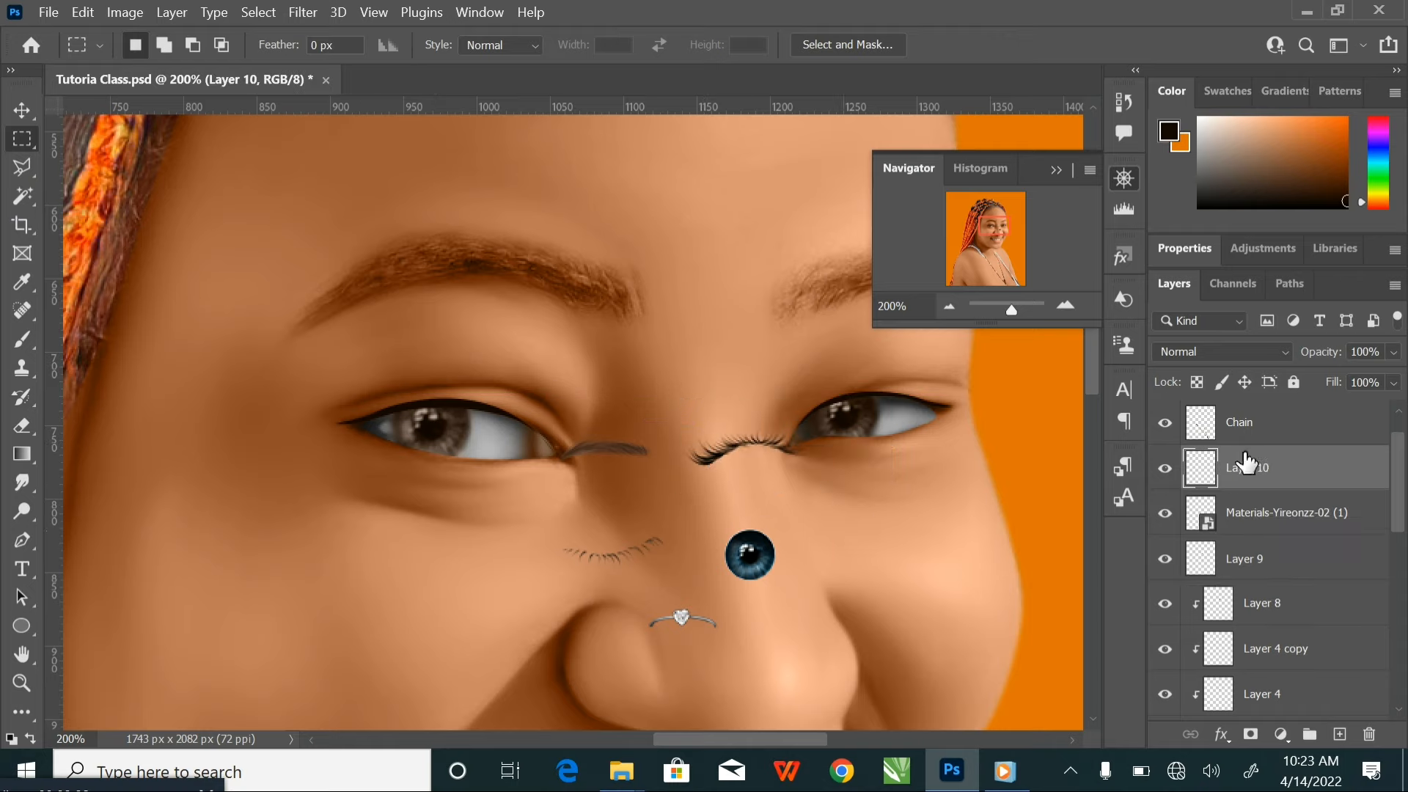
{"action": "left_click_drag", "start_coordinate": [1247, 465], "coordinate": [1268, 540]}
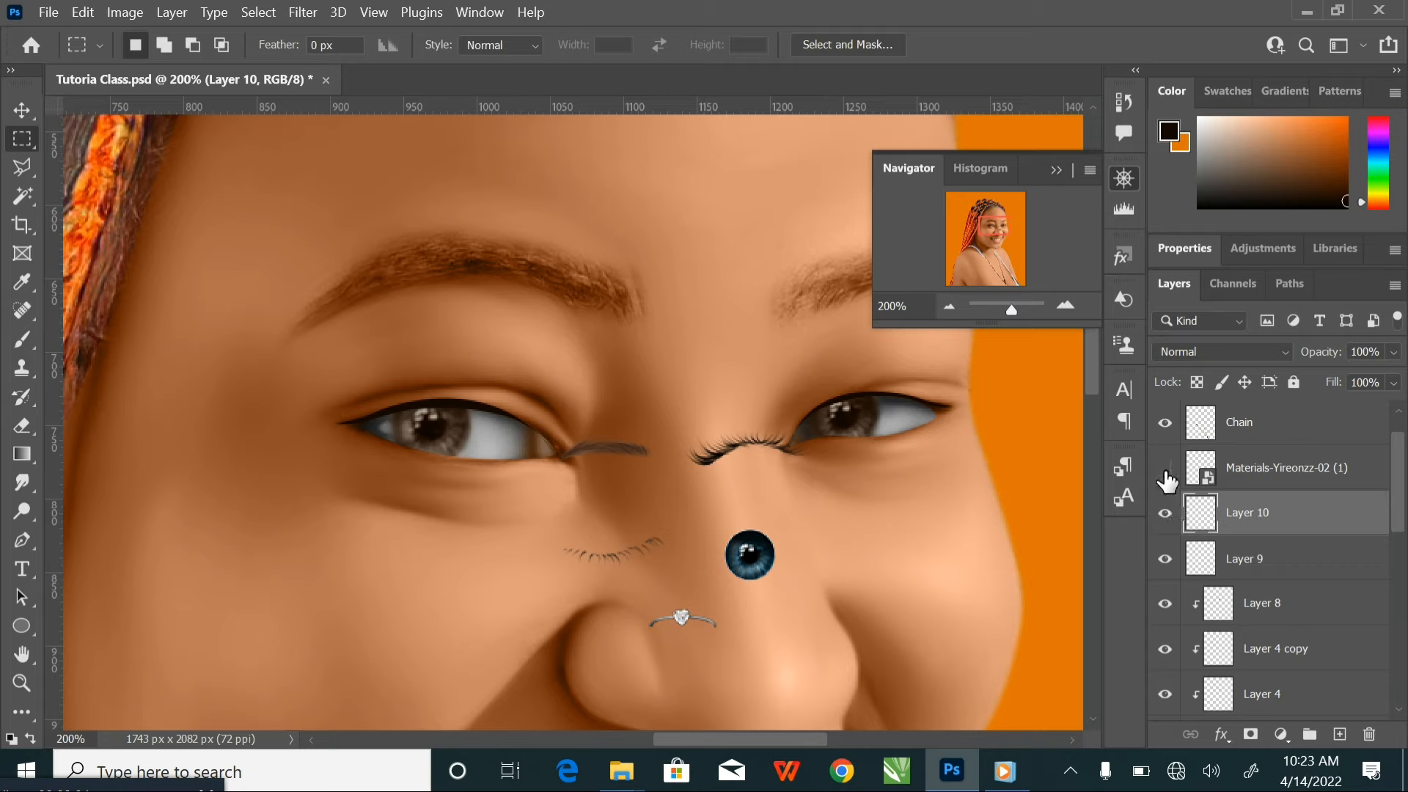
{"action": "left_click", "coordinate": [1165, 468]}
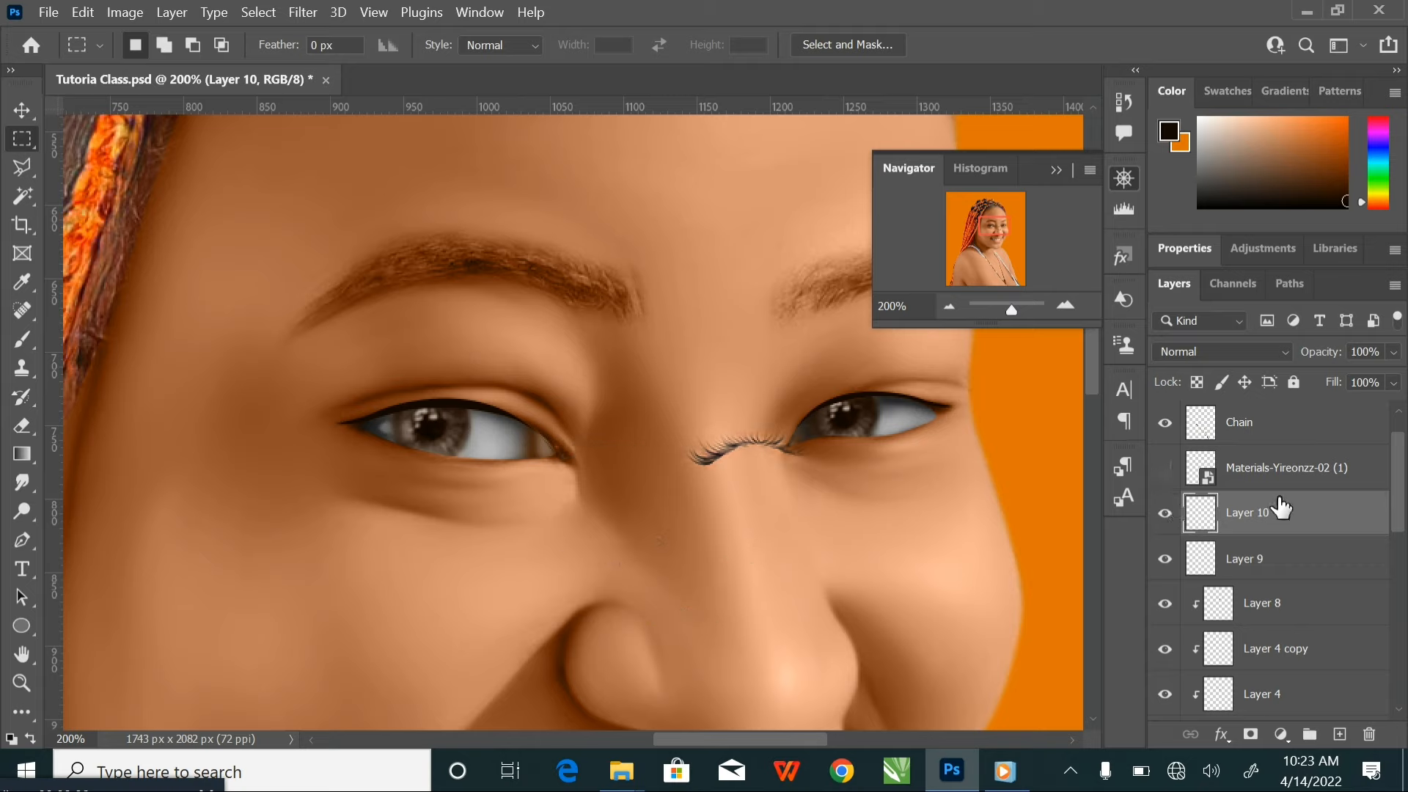
Duplicate the eyelash layer twice and merge all three eyelash layers into one to darken the lashes
{"action": "key", "text": "ctrl+j"}
{"action": "key", "text": "ctrl+j"}
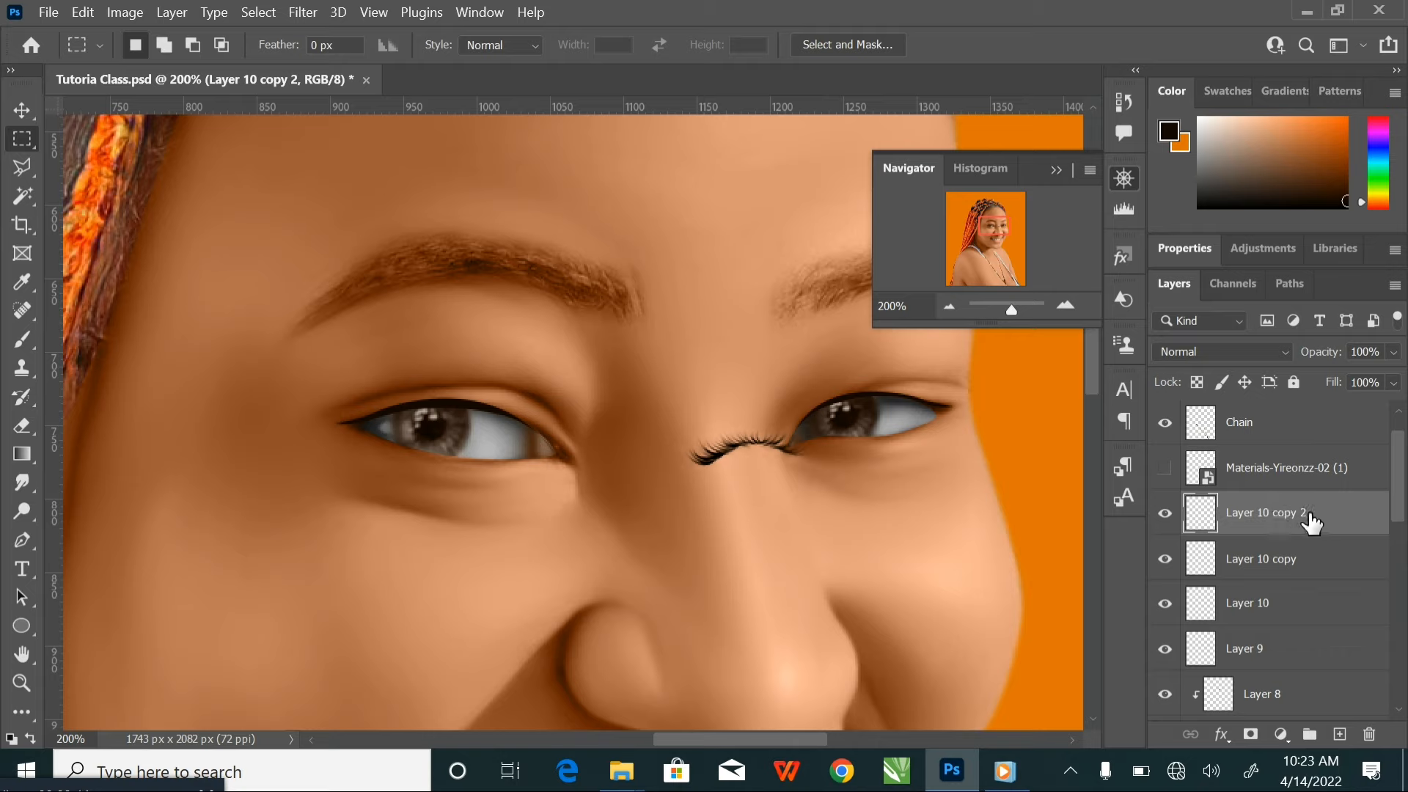
{"action": "left_click", "coordinate": [1296, 609], "text": "shift"}
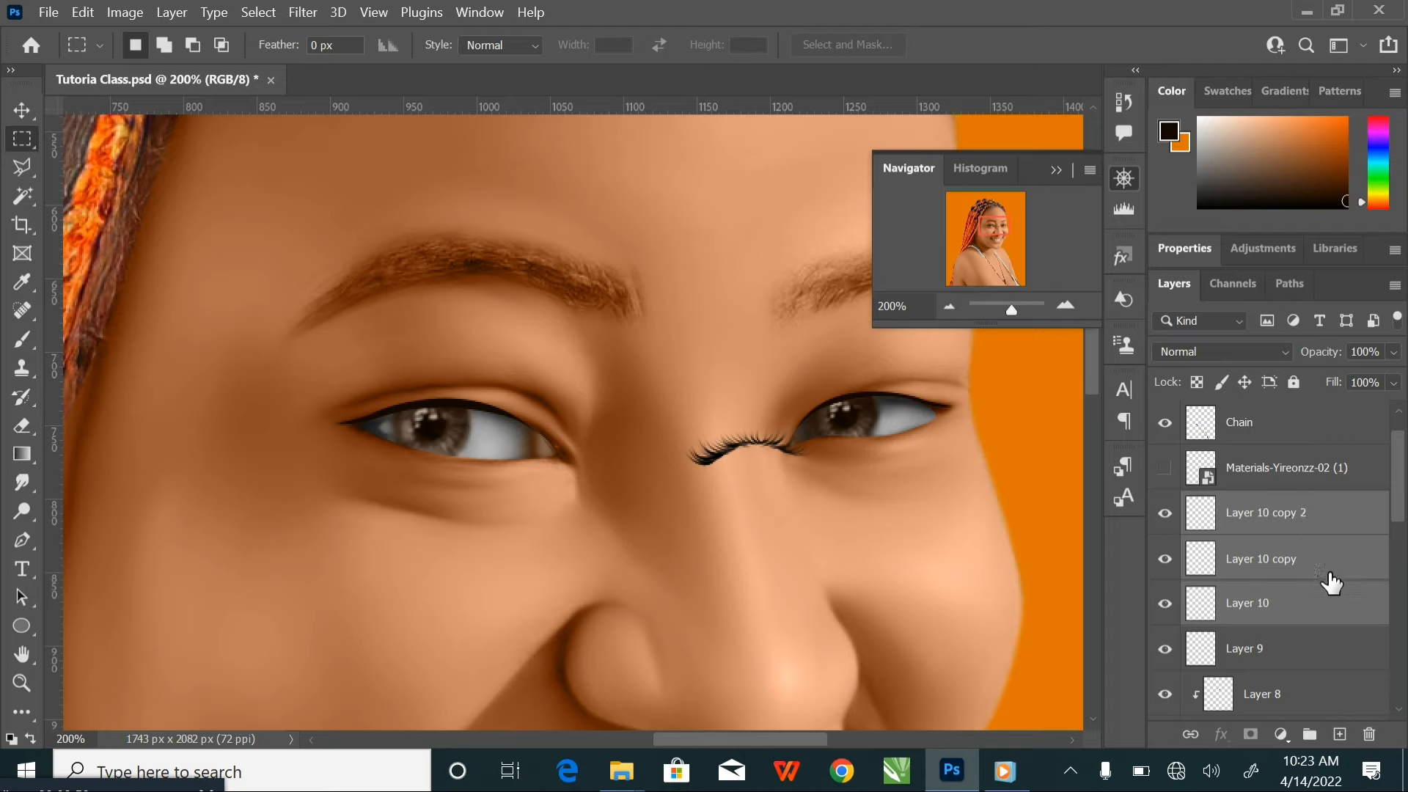
{"action": "key", "text": "ctrl+e"}
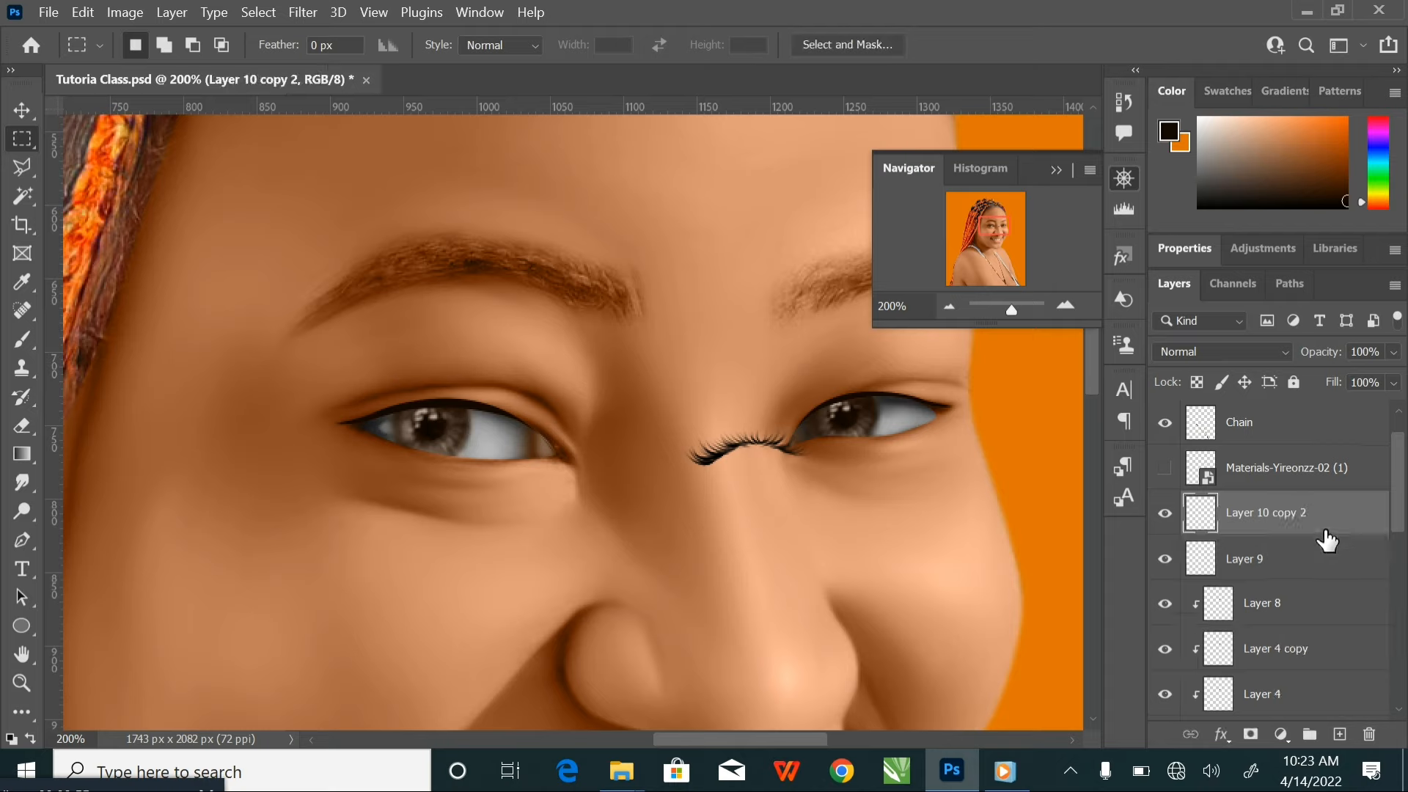
Scale the merged eyelash up proportionally to 169.56% and apply the transformation
{"action": "key", "text": "v"}
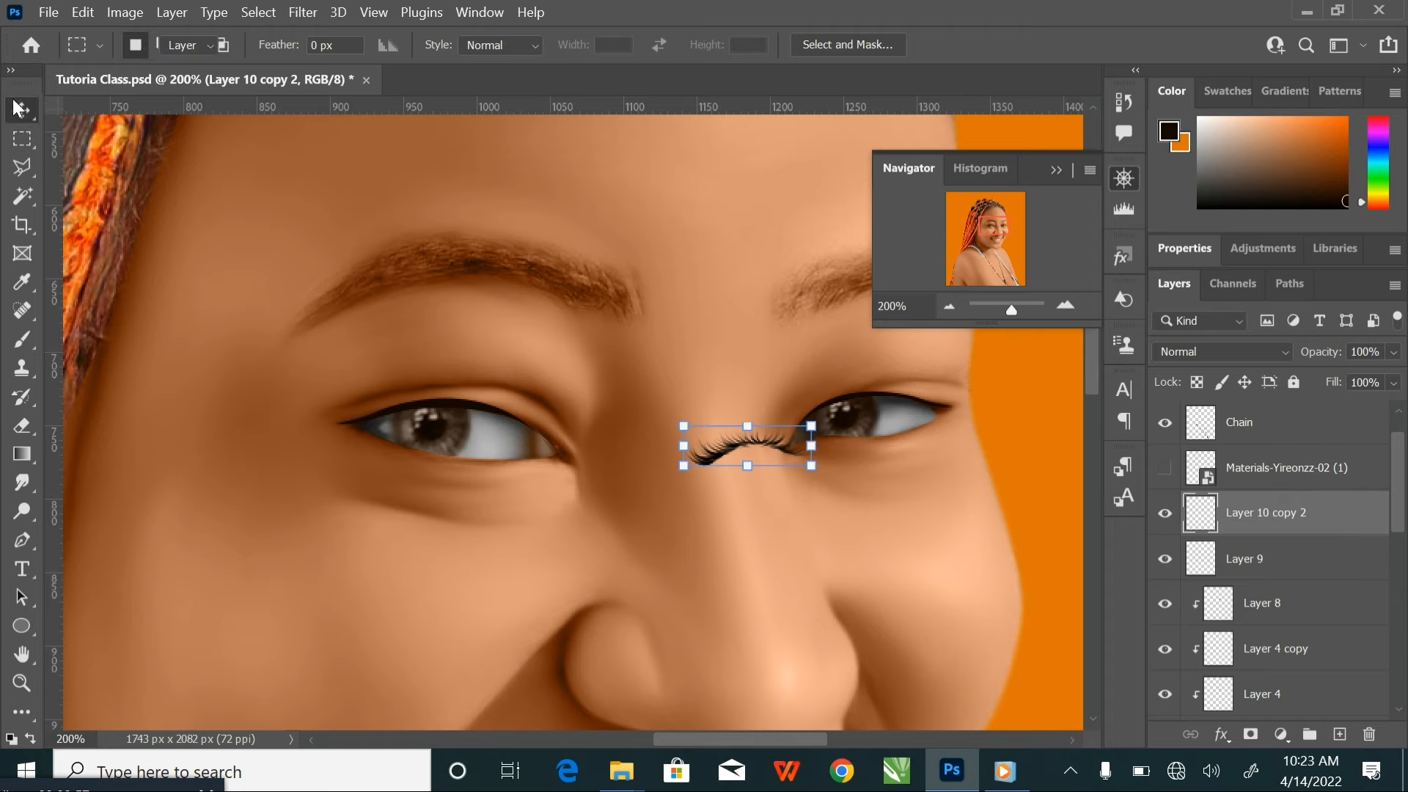
{"action": "left_click_drag", "start_coordinate": [683, 424], "coordinate": [593, 397]}
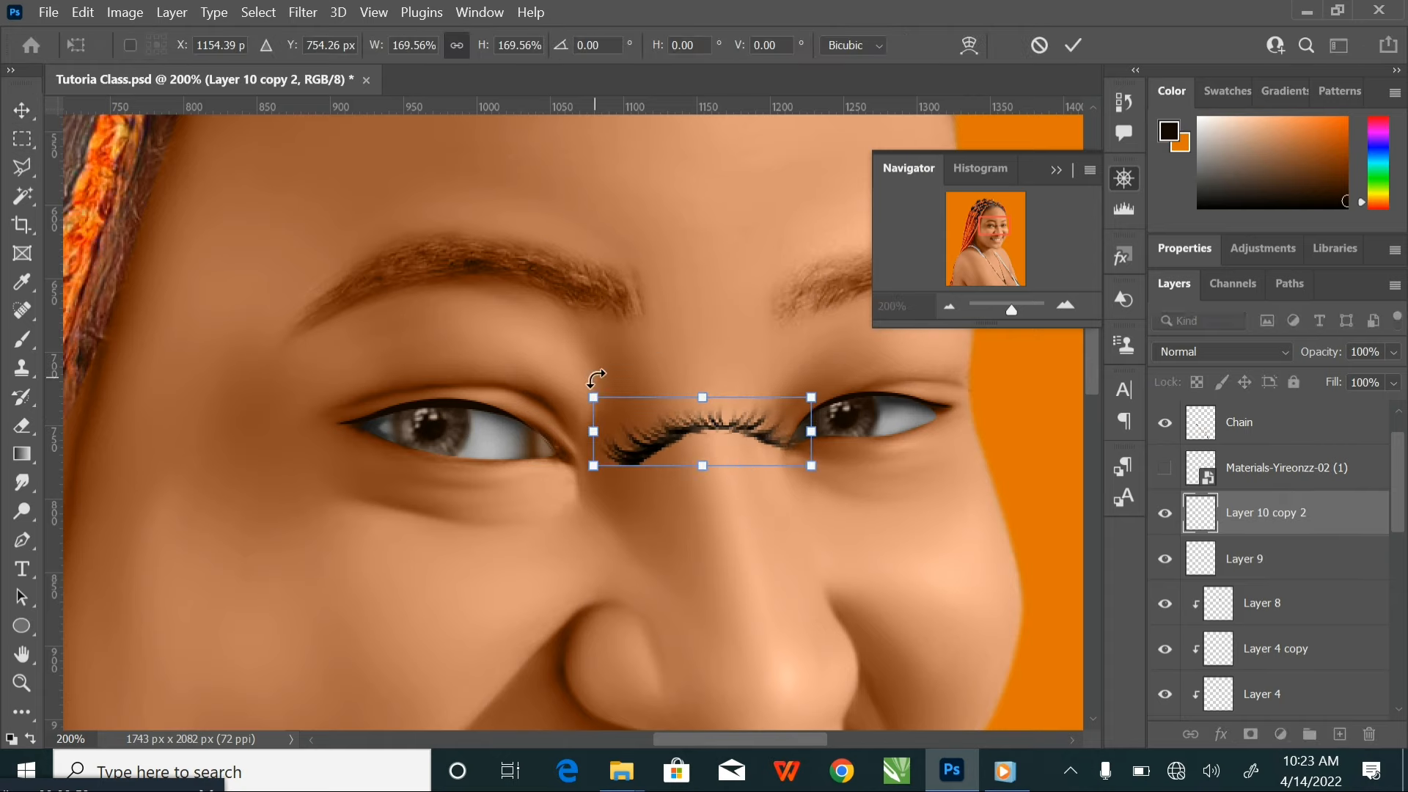
{"action": "left_click", "coordinate": [1080, 50]}
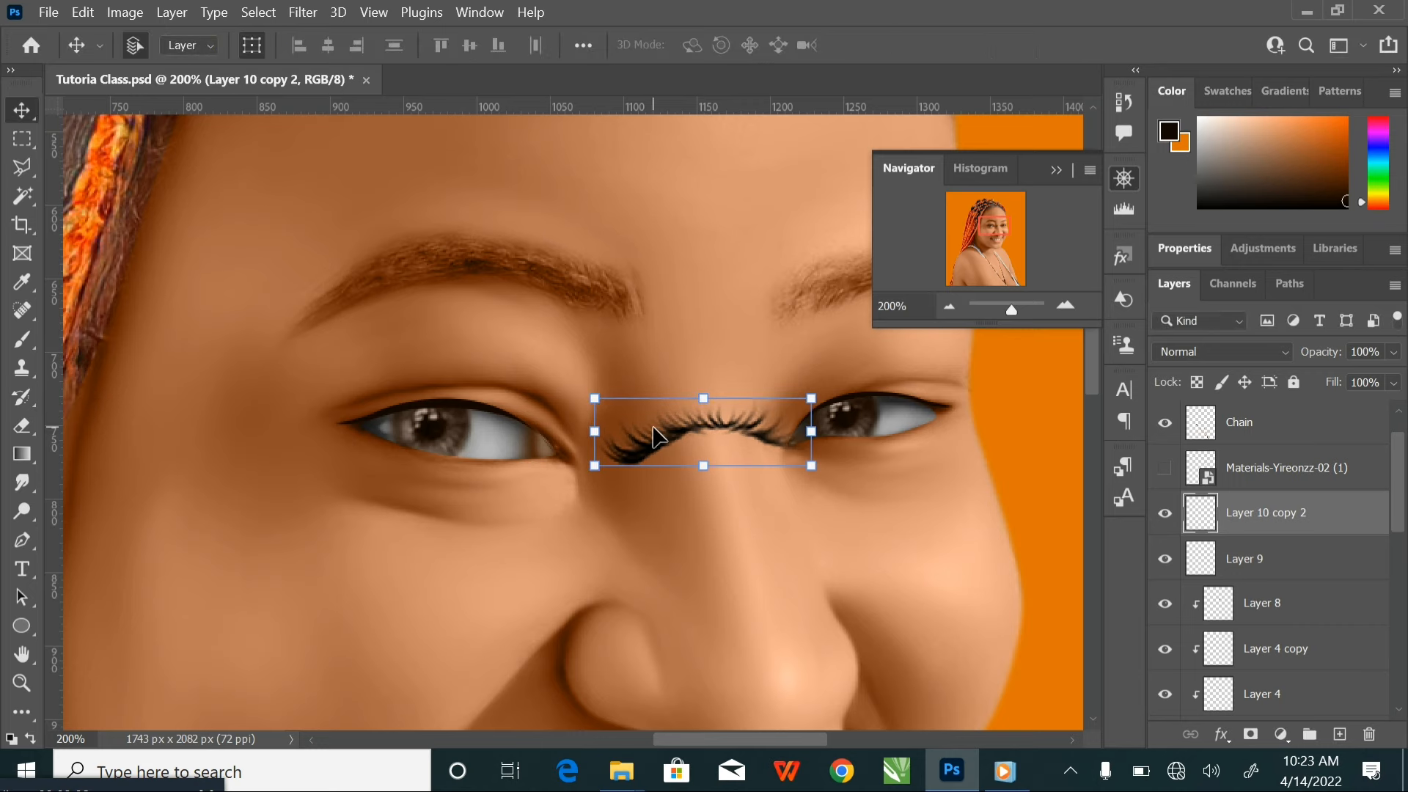
{"action": "key", "text": "ctrl+plus"}
{"action": "key", "text": "ctrl+plus"}
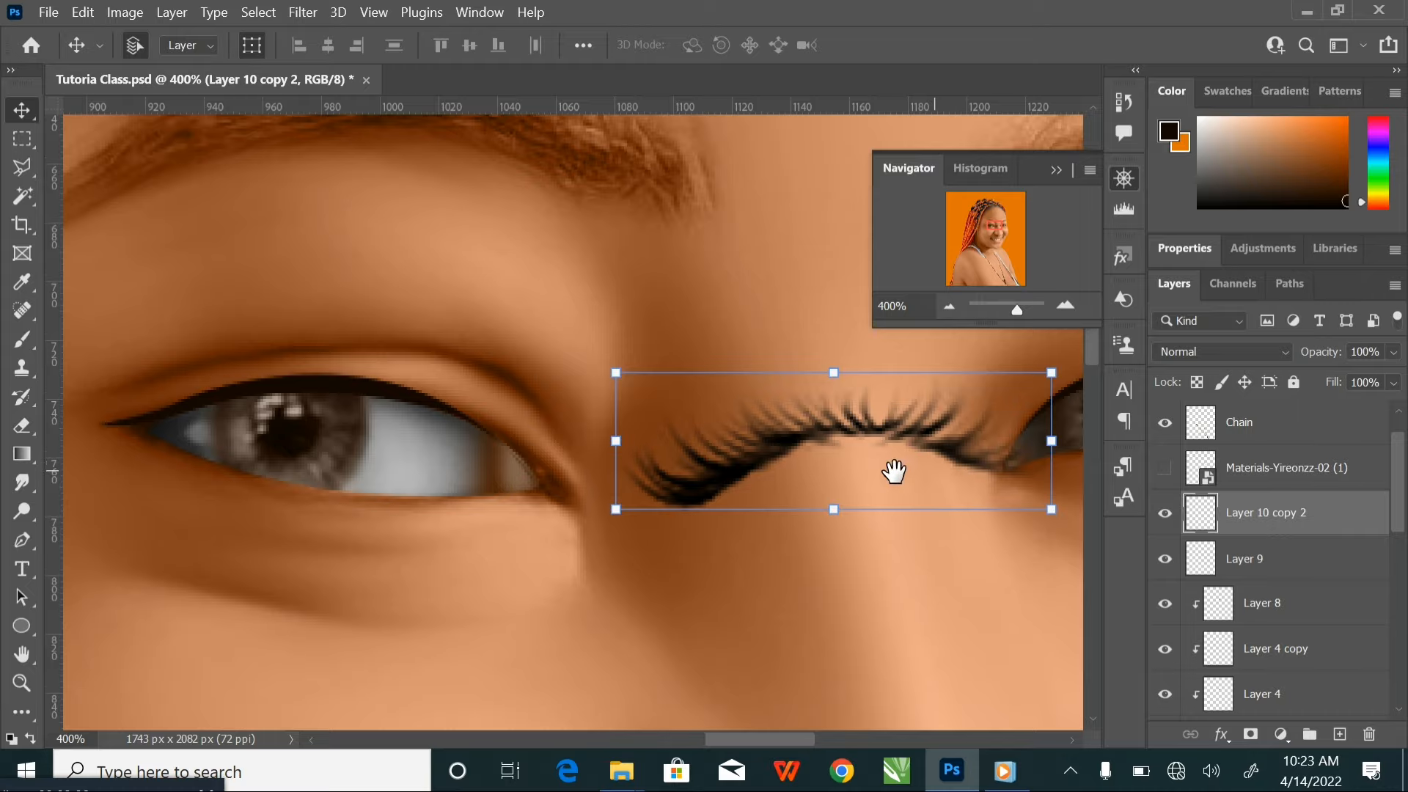
Add a new layer clipped to the eyelash layer and paint dark colour over the lashes with a soft 45 px brush
{"action": "left_click_drag", "start_coordinate": [895, 468], "coordinate": [729, 447]}
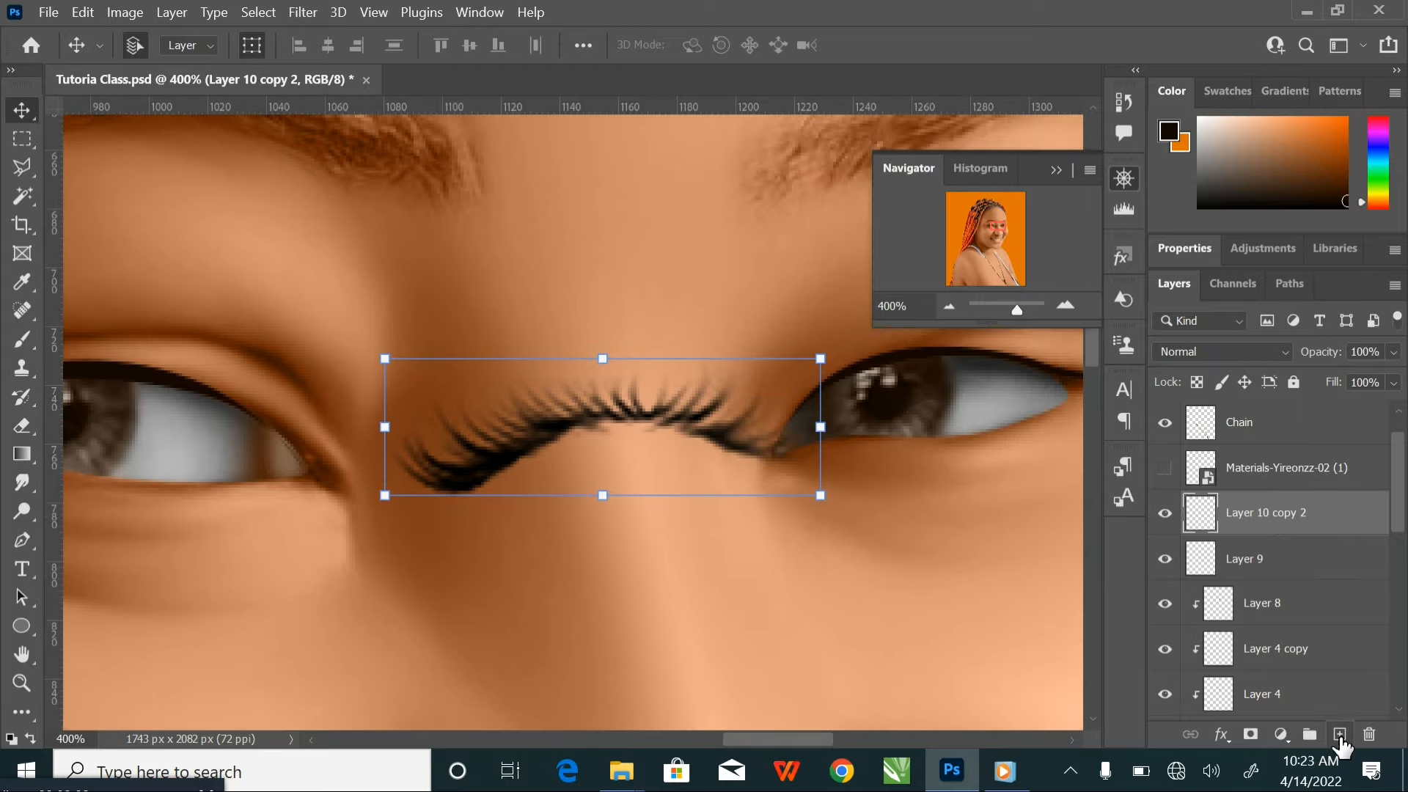
{"action": "left_click", "coordinate": [1340, 736]}
{"action": "right_click", "coordinate": [1299, 523]}
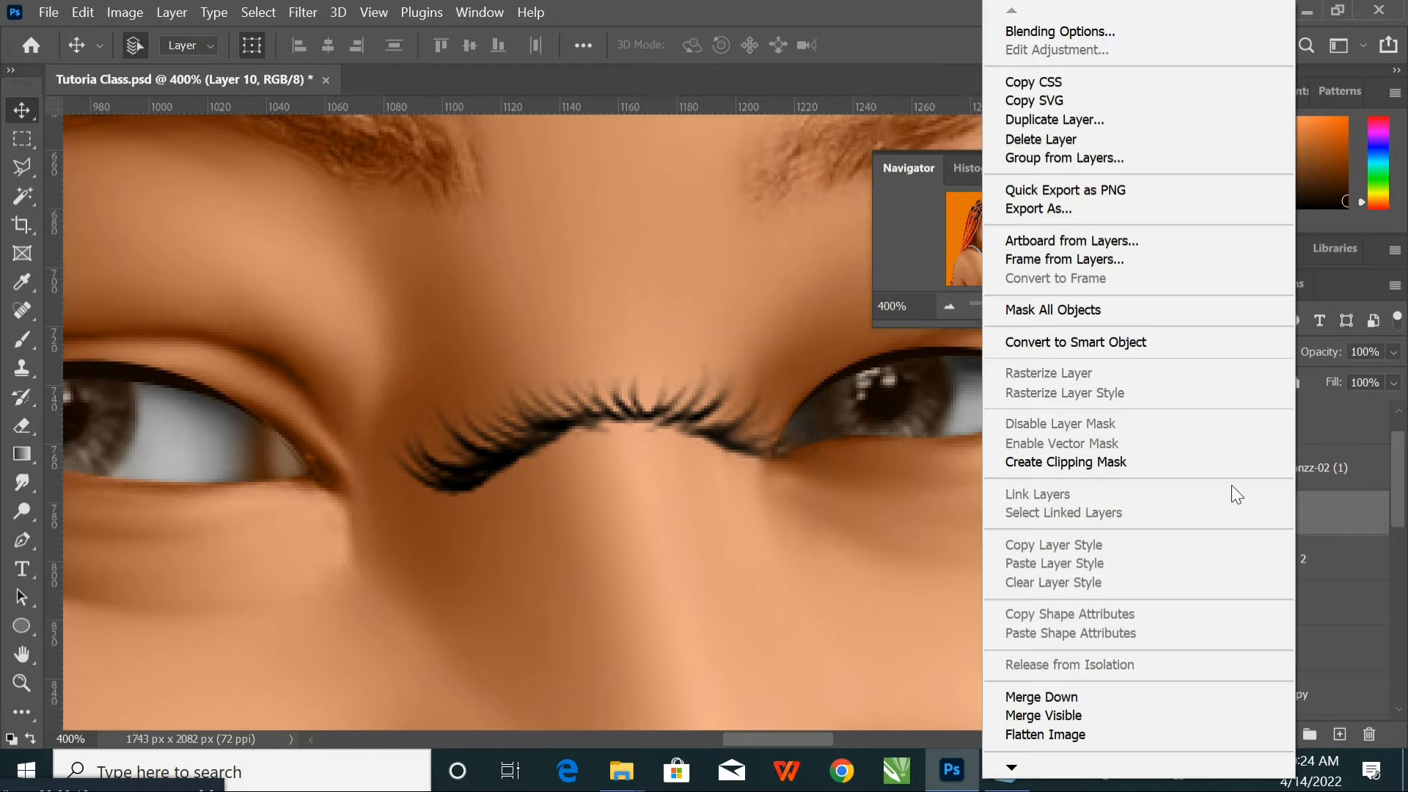
{"action": "left_click", "coordinate": [1132, 463]}
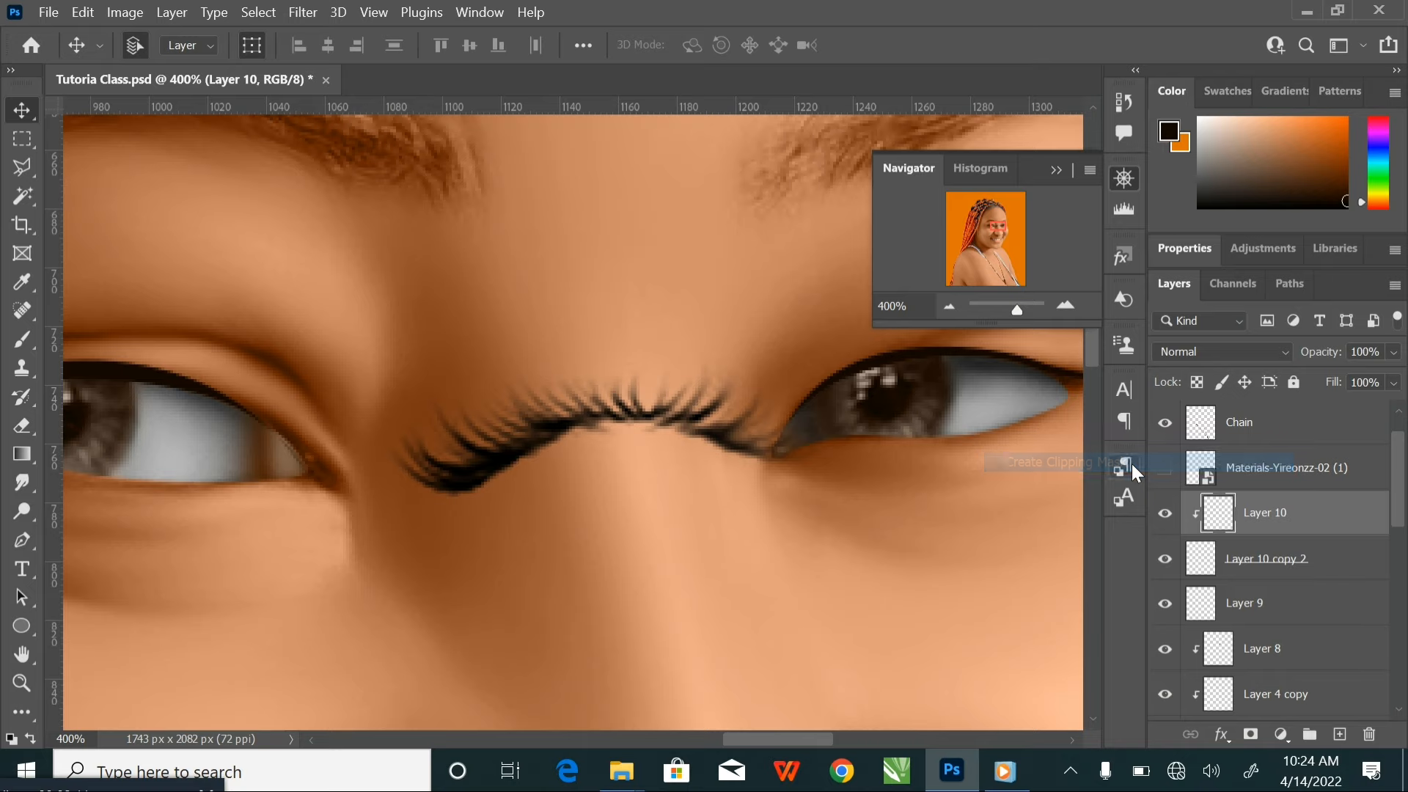
{"action": "left_click", "coordinate": [21, 341]}
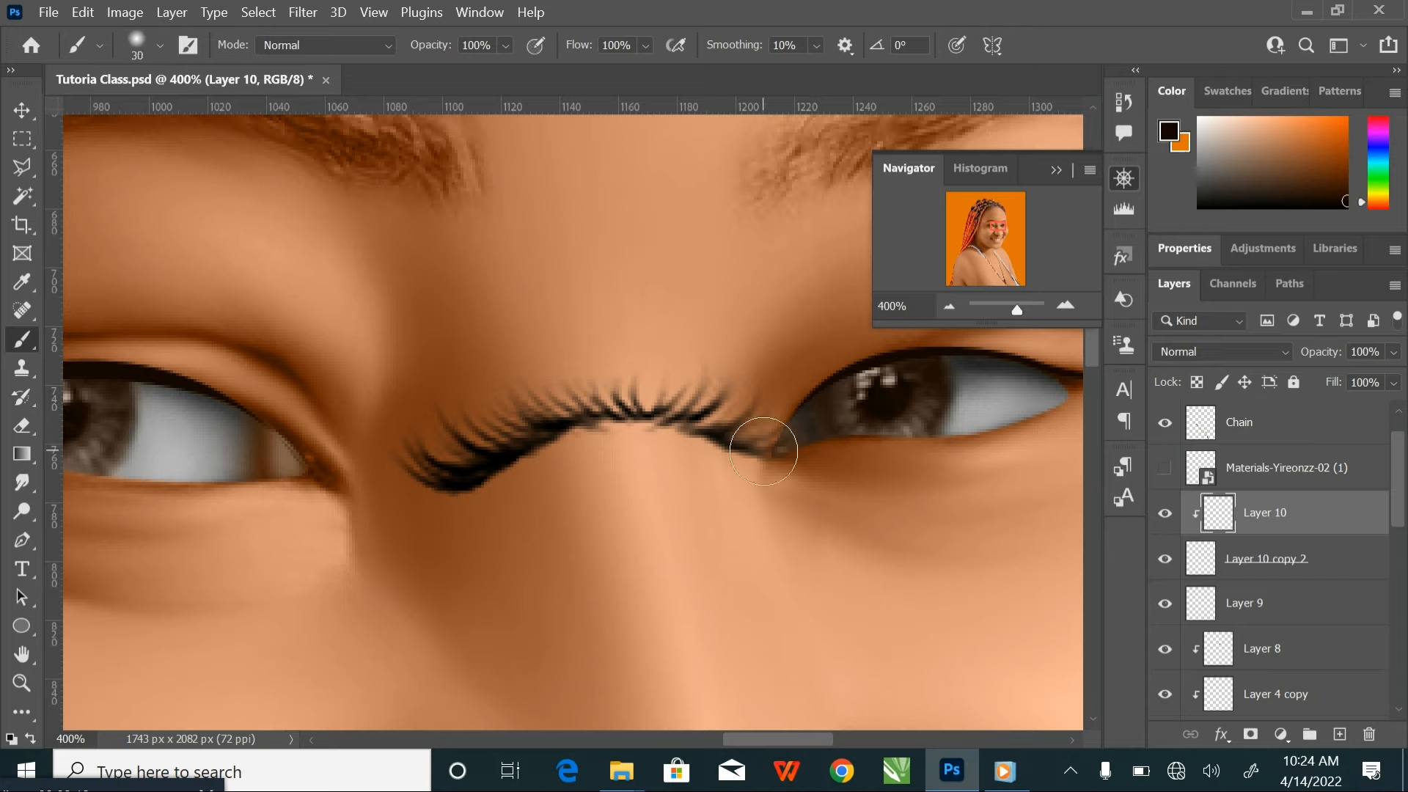
{"action": "key", "text": "bracketright"}
{"action": "key", "text": "bracketright"}
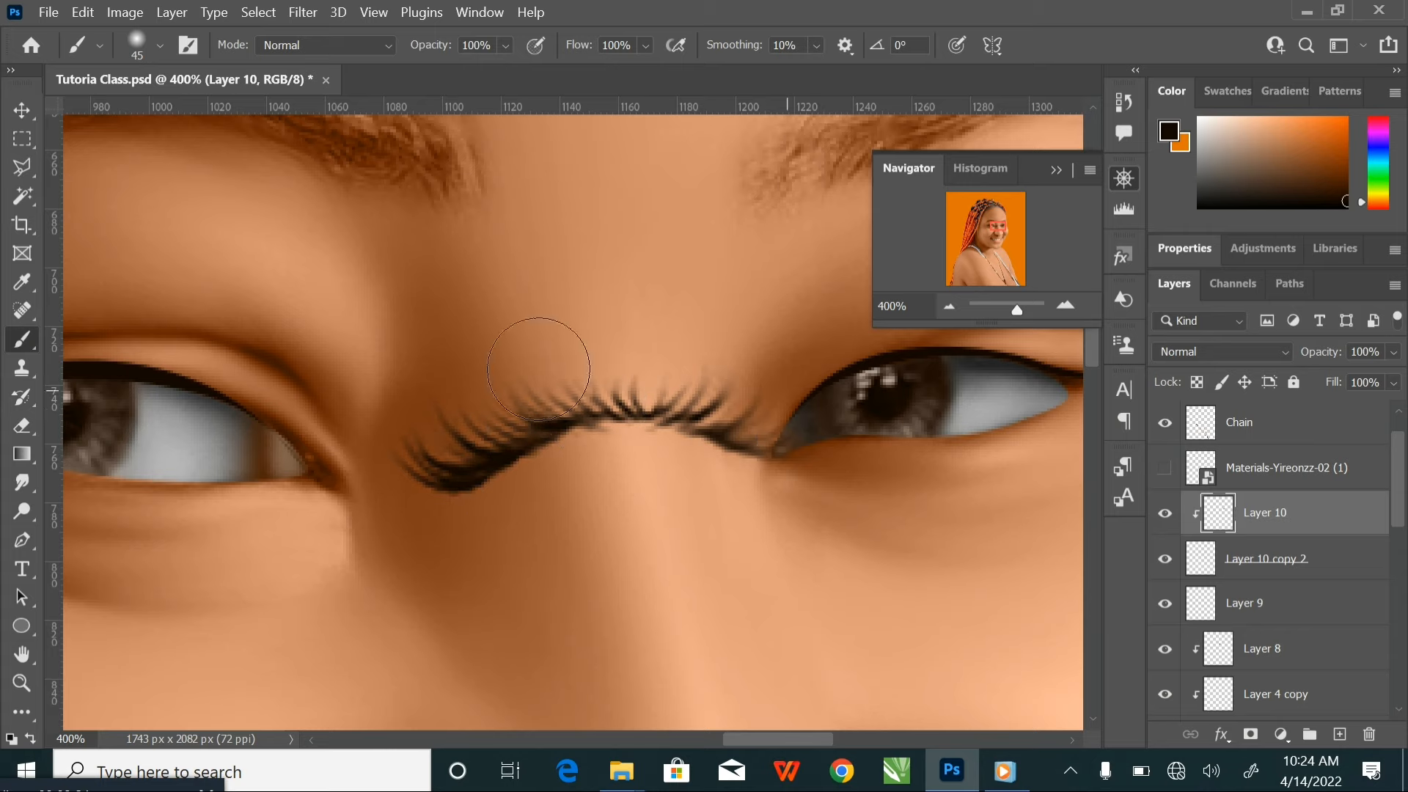
{"action": "key", "text": "ctrl+minus"}
{"action": "key", "text": "ctrl+minus"}
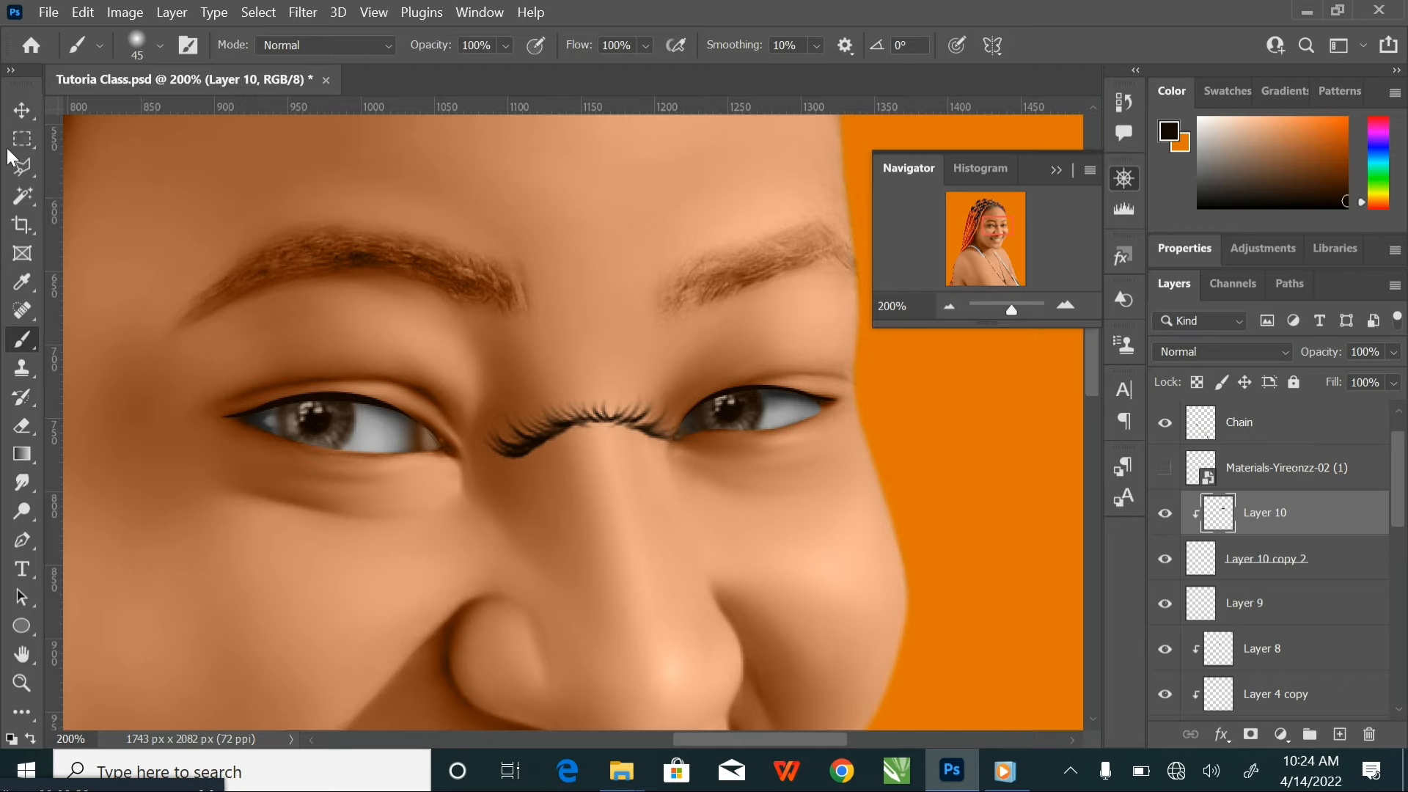
Merge the clipped paint layer with the eyelash layer and save the document
{"action": "left_click", "coordinate": [21, 113]}
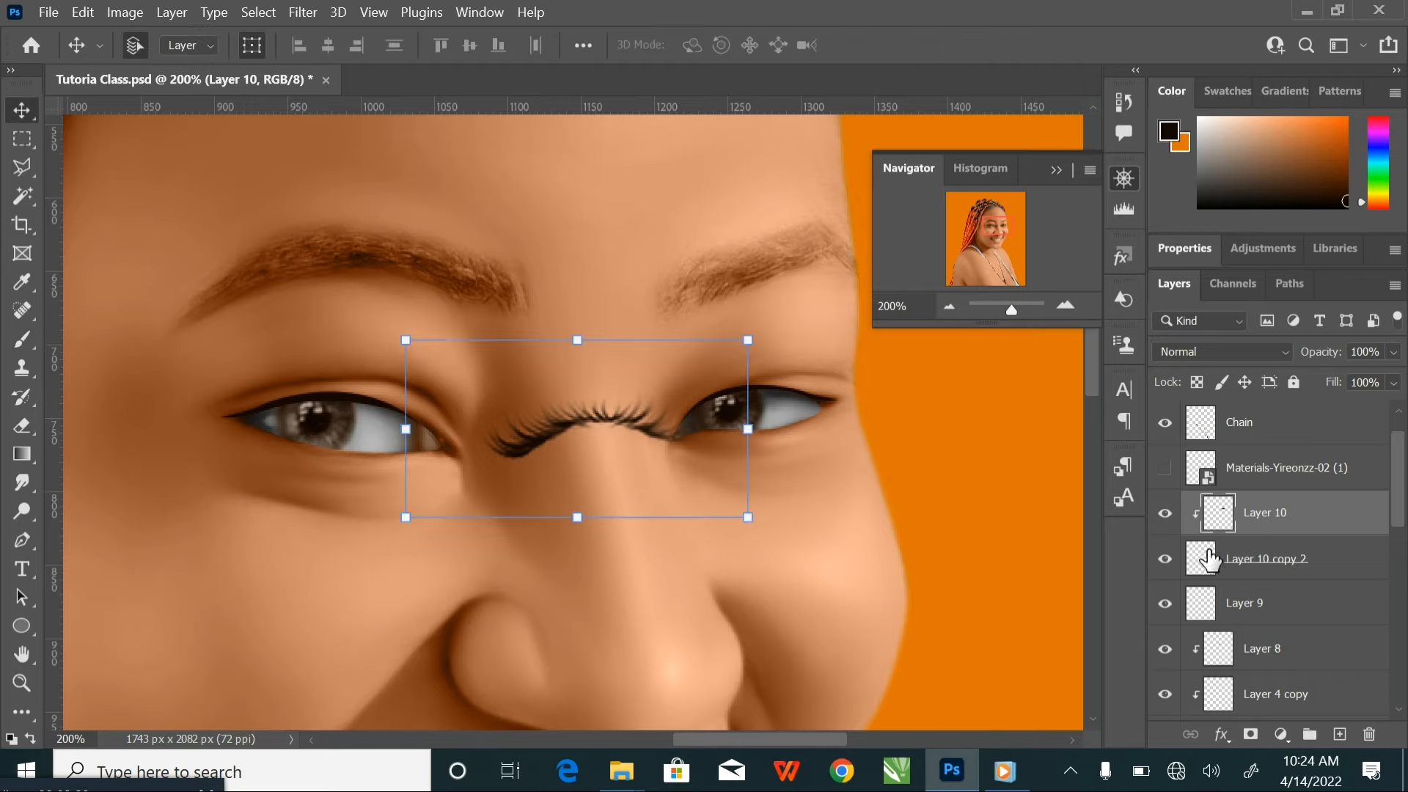
{"action": "left_click", "coordinate": [1342, 566], "text": "shift"}
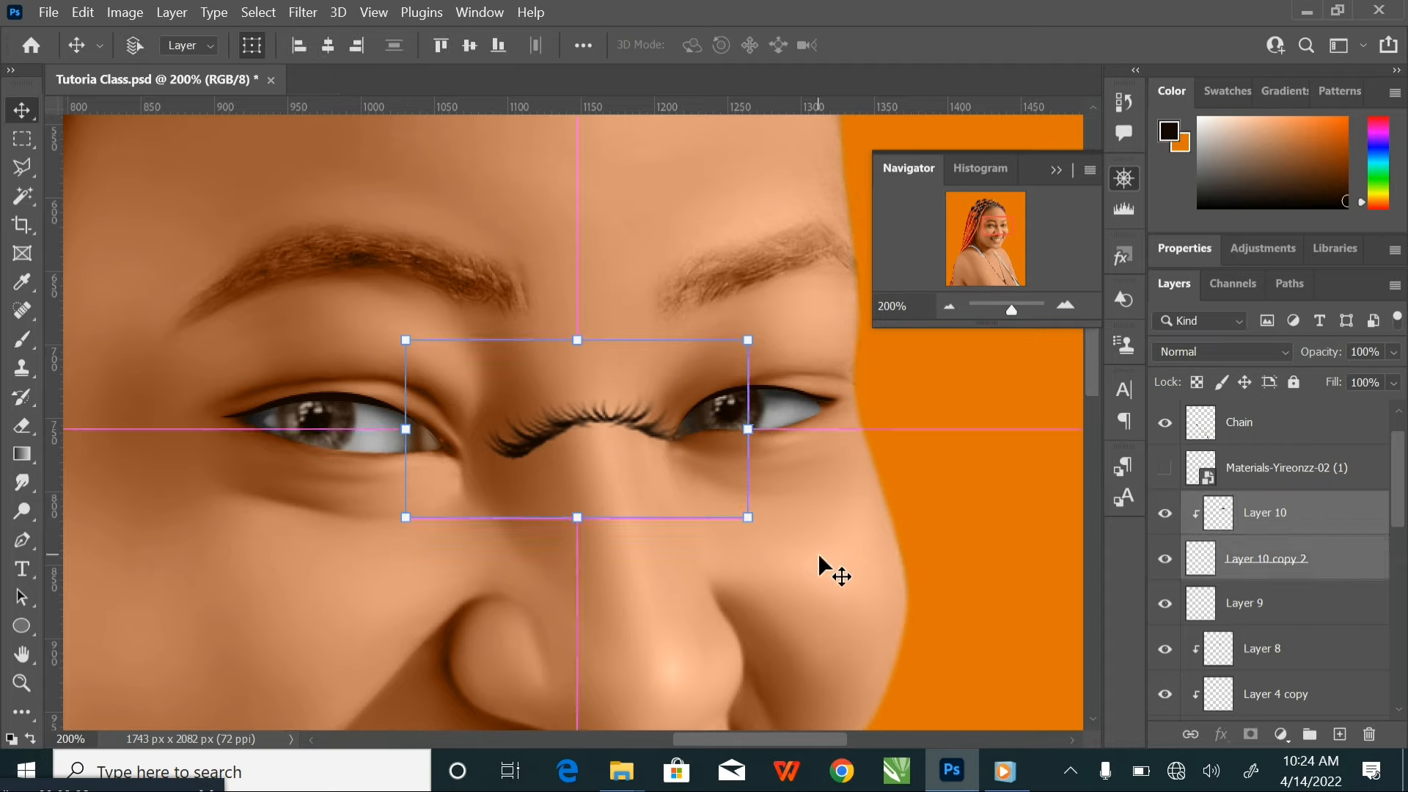
{"action": "key", "text": "ctrl+e"}
{"action": "key", "text": "ctrl+s"}
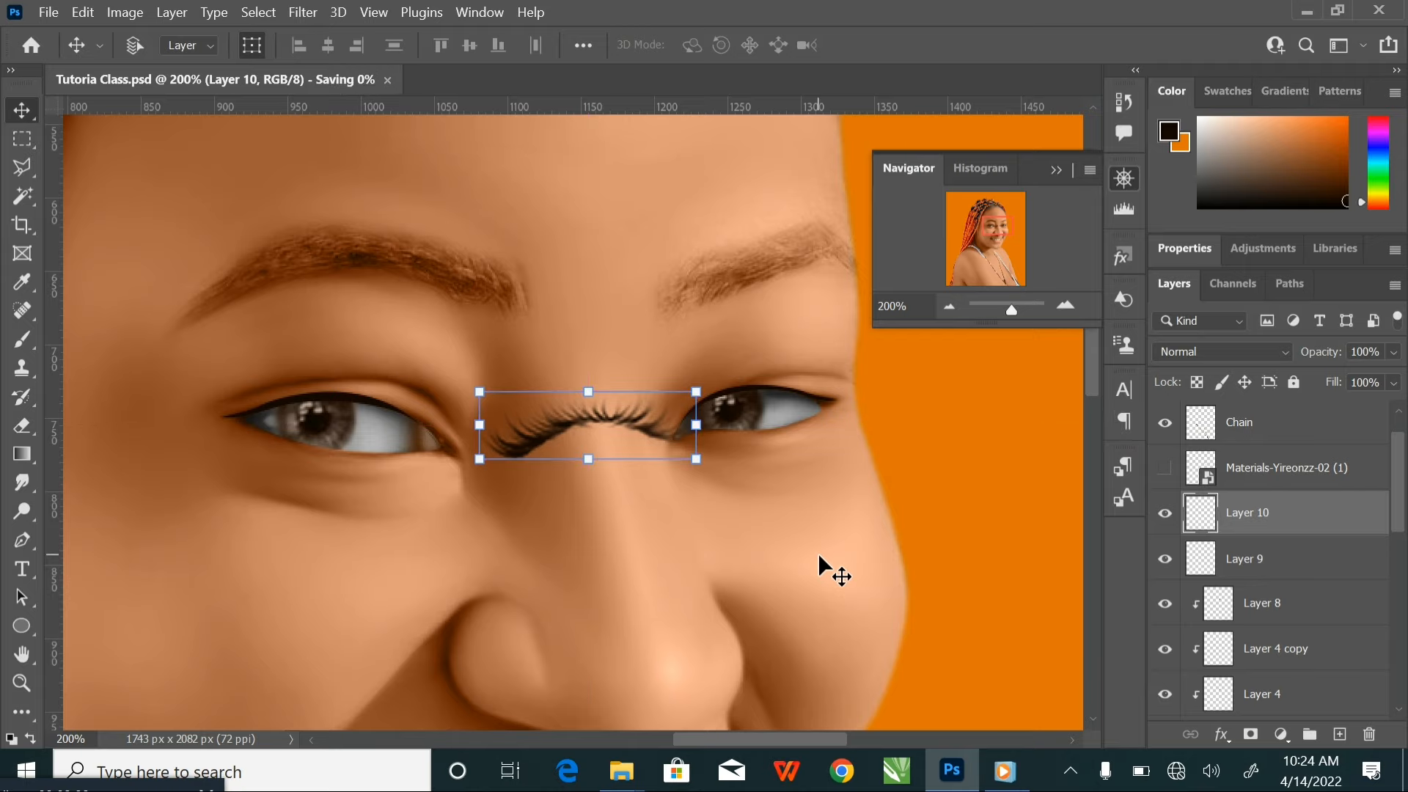
Move the eyelash from the nose onto the upper lid of the image's left eye and scale it proportionally to 134.65%
{"action": "left_click_drag", "start_coordinate": [559, 426], "coordinate": [760, 609]}
{"action": "key", "text": "ctrl+plus"}
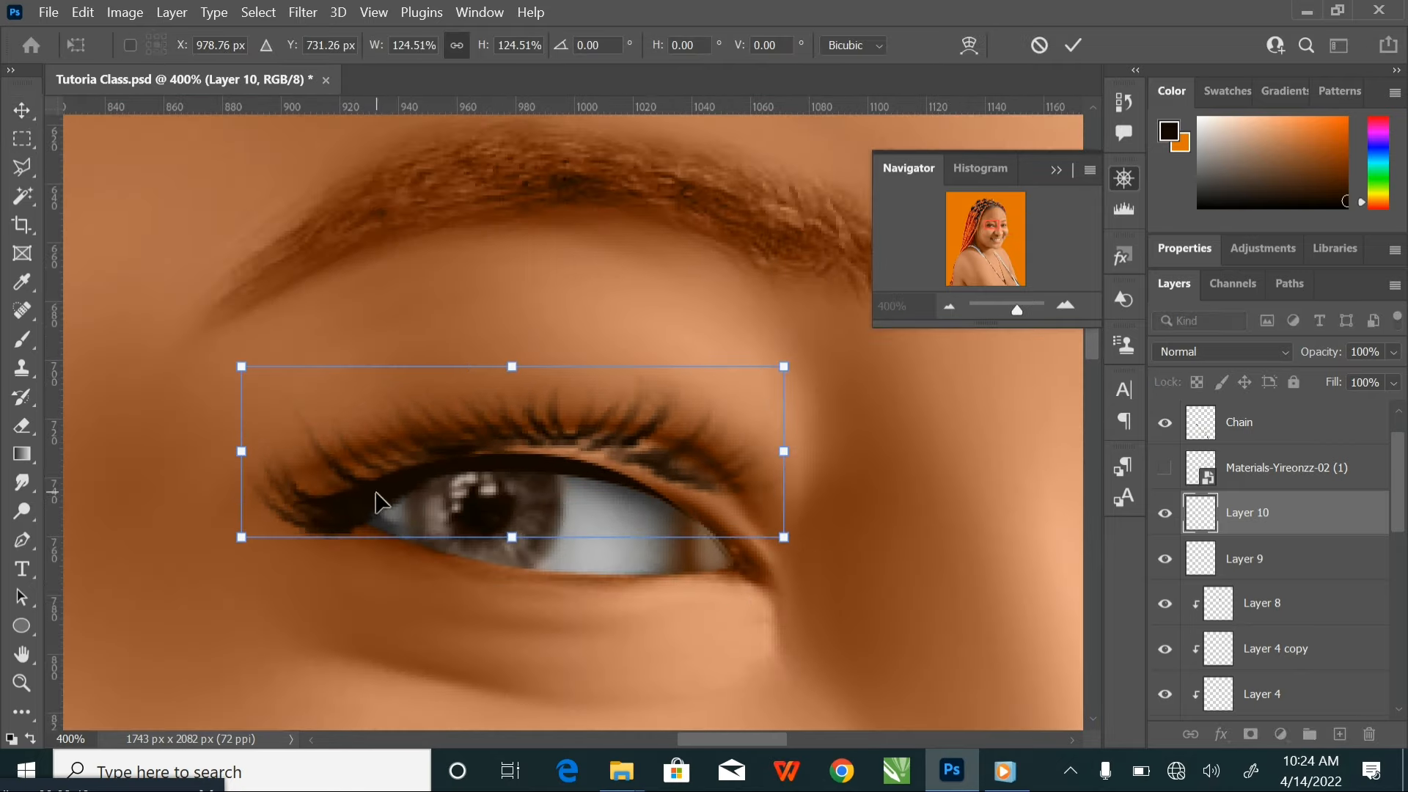
{"action": "left_click_drag", "start_coordinate": [376, 503], "coordinate": [333, 486]}
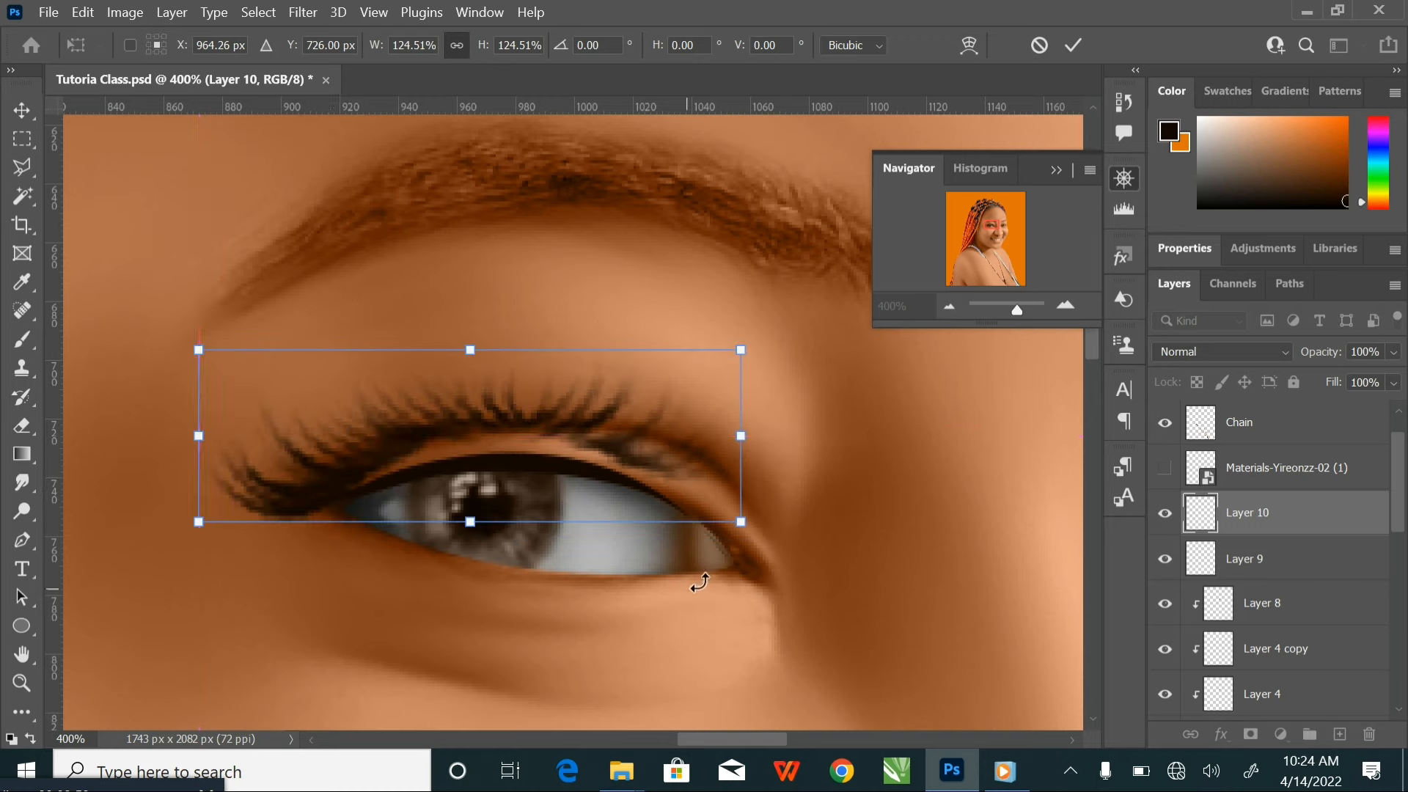
{"action": "left_click_drag", "start_coordinate": [740, 522], "coordinate": [782, 563]}
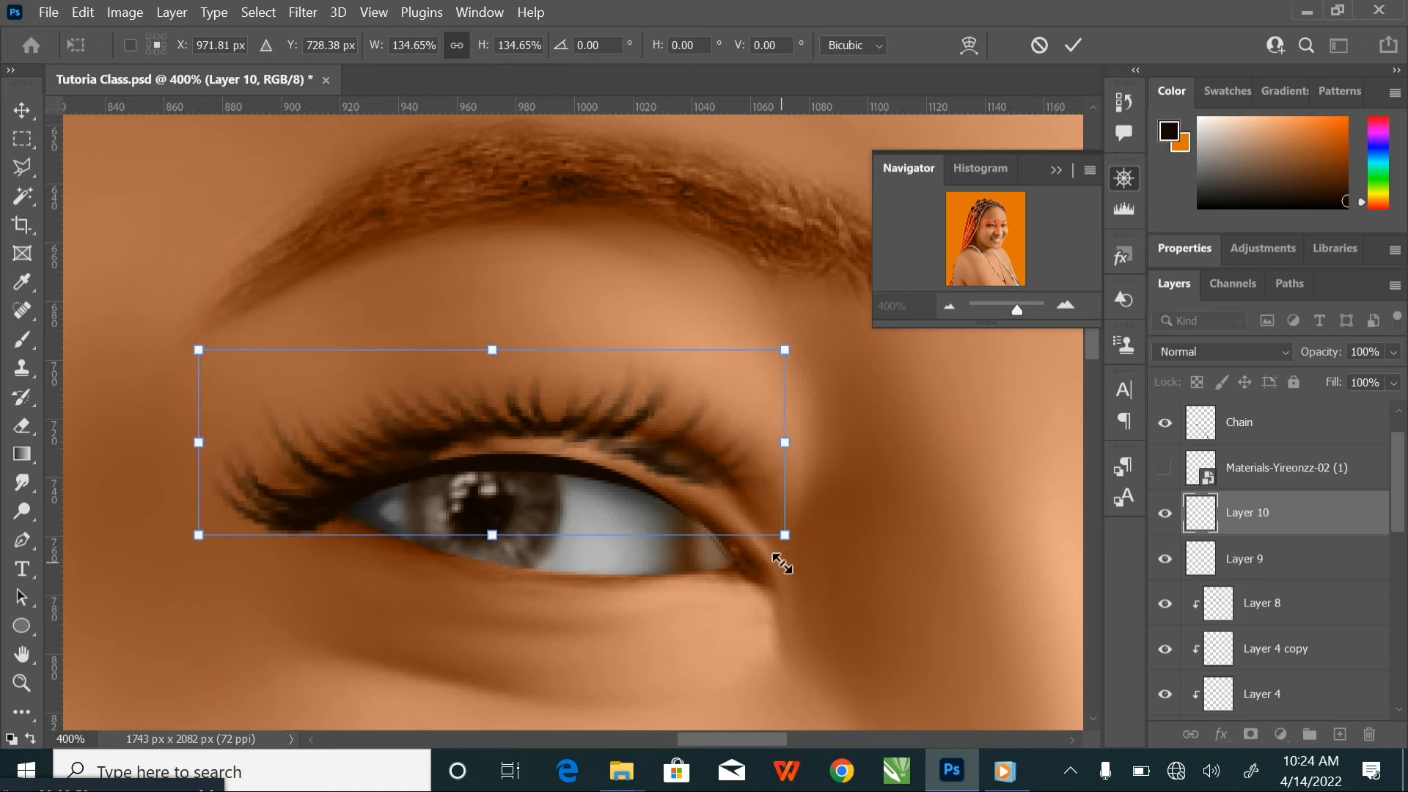
Warp the eyelash to follow the upper eyeliner curve from outer to inner corner and apply the transformation
{"action": "left_click", "coordinate": [969, 45]}
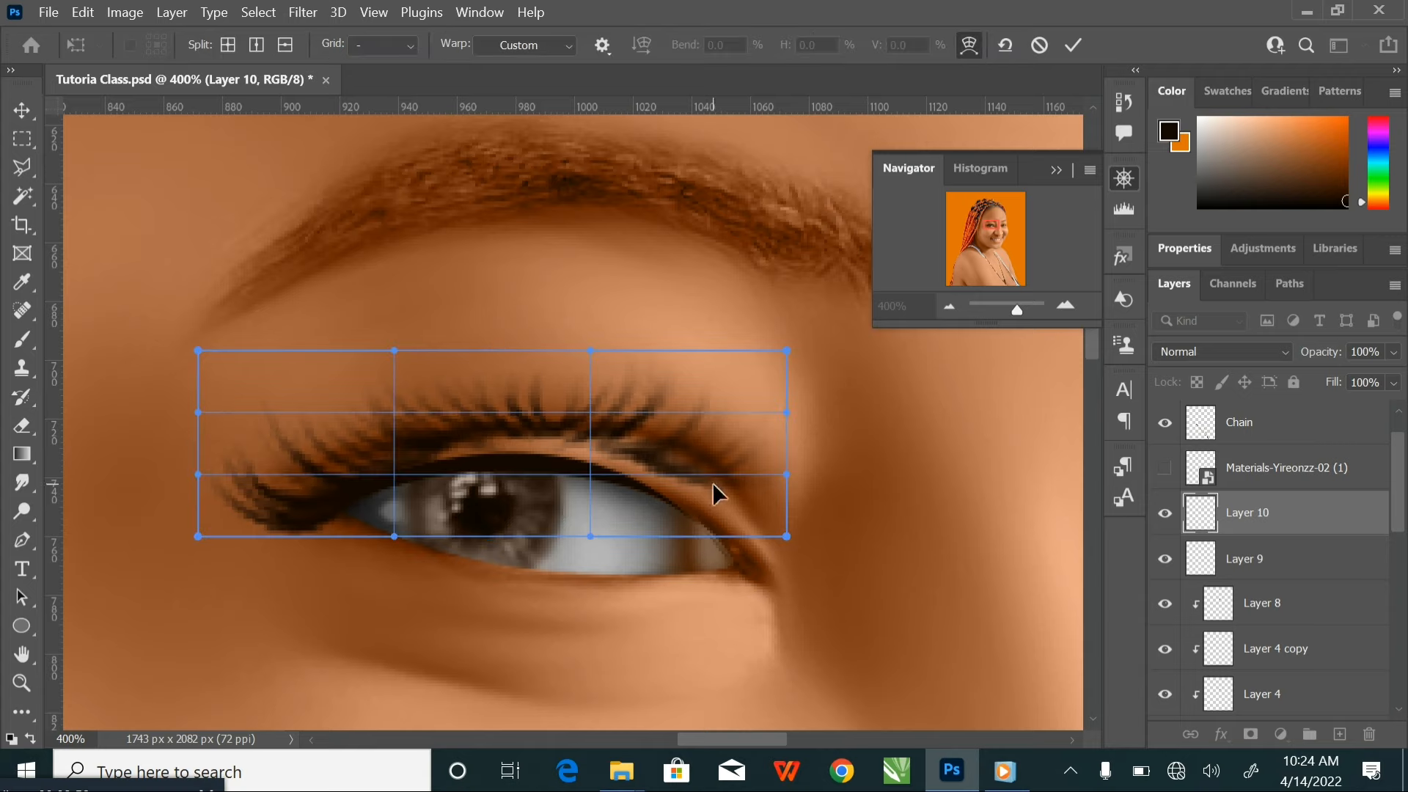
{"action": "left_click_drag", "start_coordinate": [713, 484], "coordinate": [742, 558]}
{"action": "left_click_drag", "start_coordinate": [597, 442], "coordinate": [600, 445]}
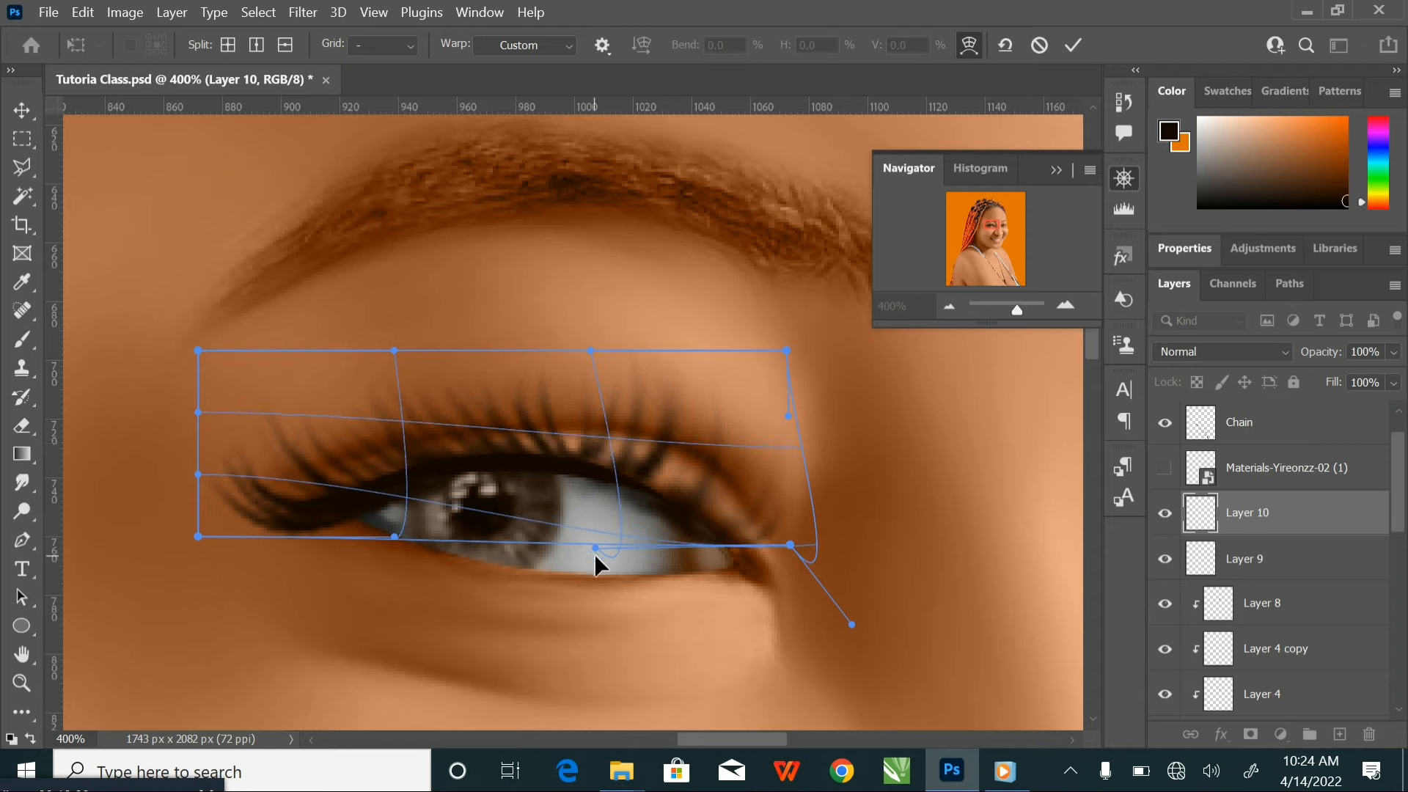
{"action": "left_click_drag", "start_coordinate": [593, 553], "coordinate": [663, 541]}
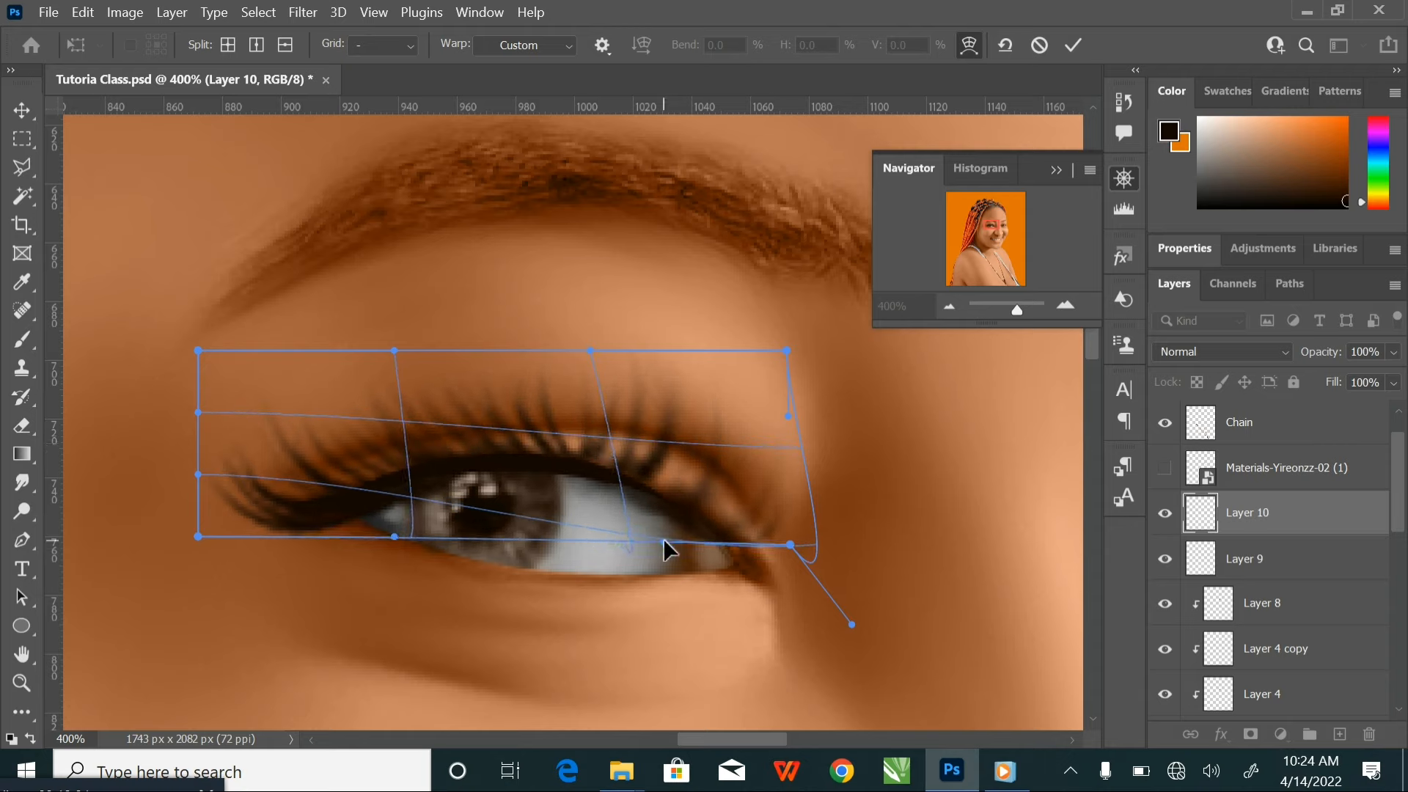
{"action": "left_click_drag", "start_coordinate": [314, 517], "coordinate": [431, 460]}
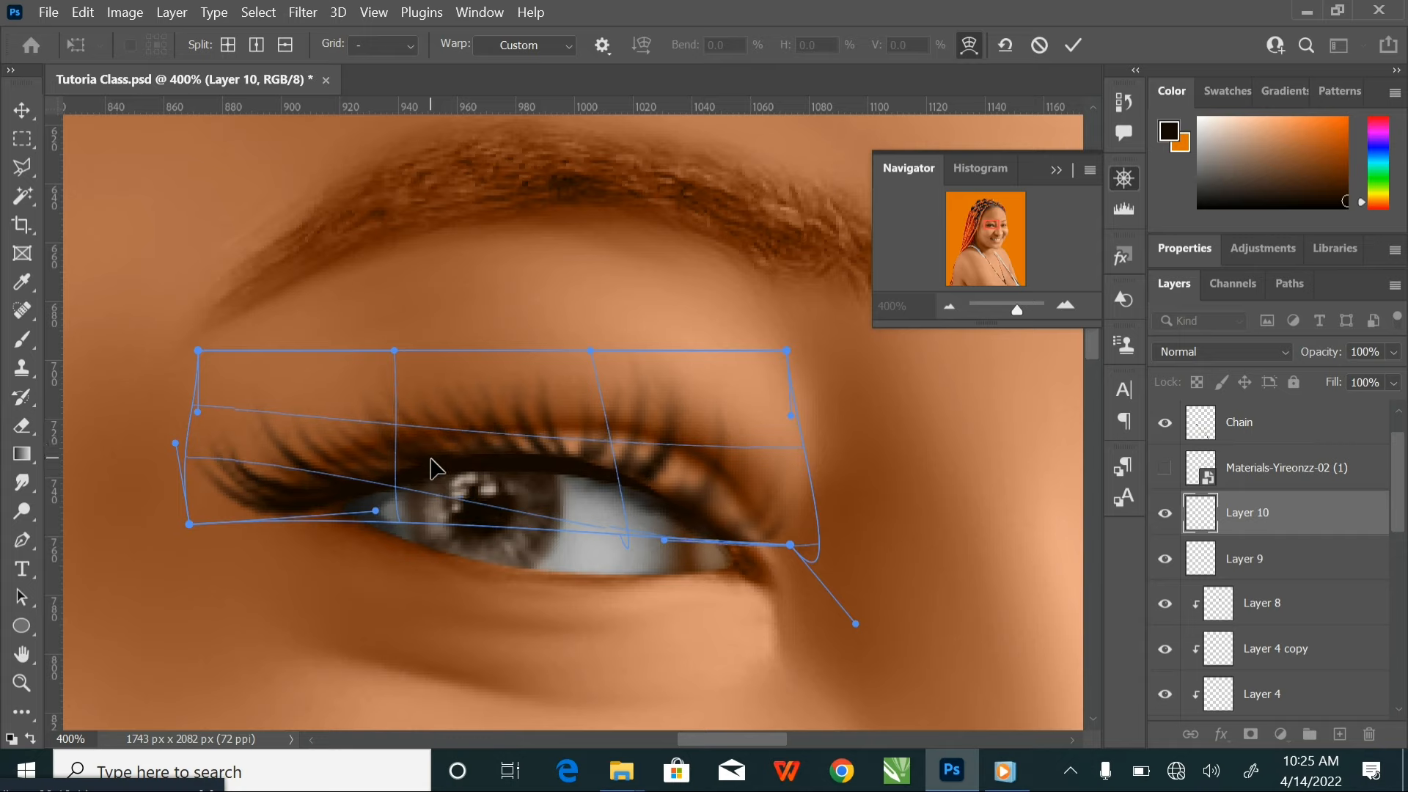
{"action": "left_click", "coordinate": [1073, 45]}
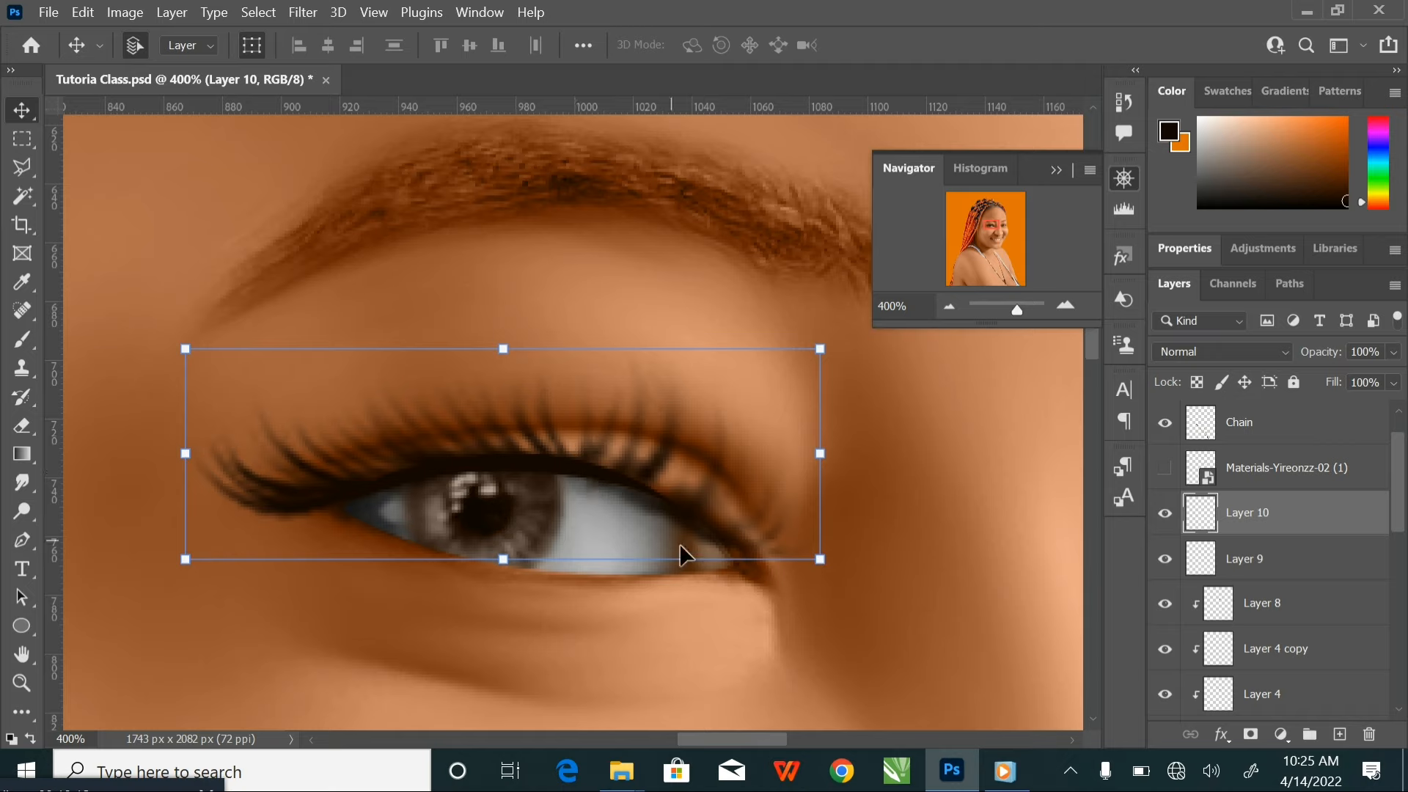
Add a layer mask to the eyelash layer and paint black with a 35 px brush over the lashes near the inner eye corner
{"action": "left_click", "coordinate": [1251, 734]}
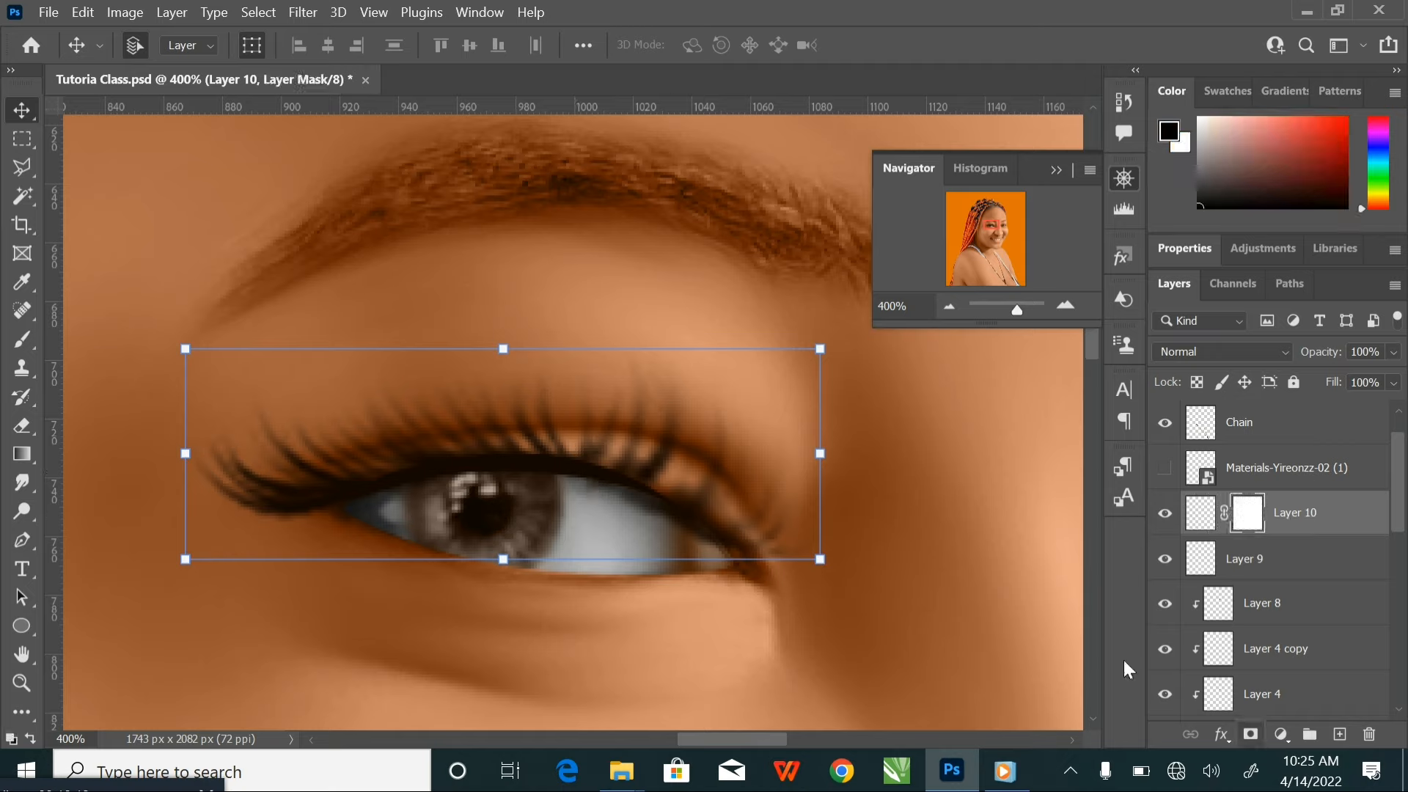
{"action": "left_click", "coordinate": [23, 341]}
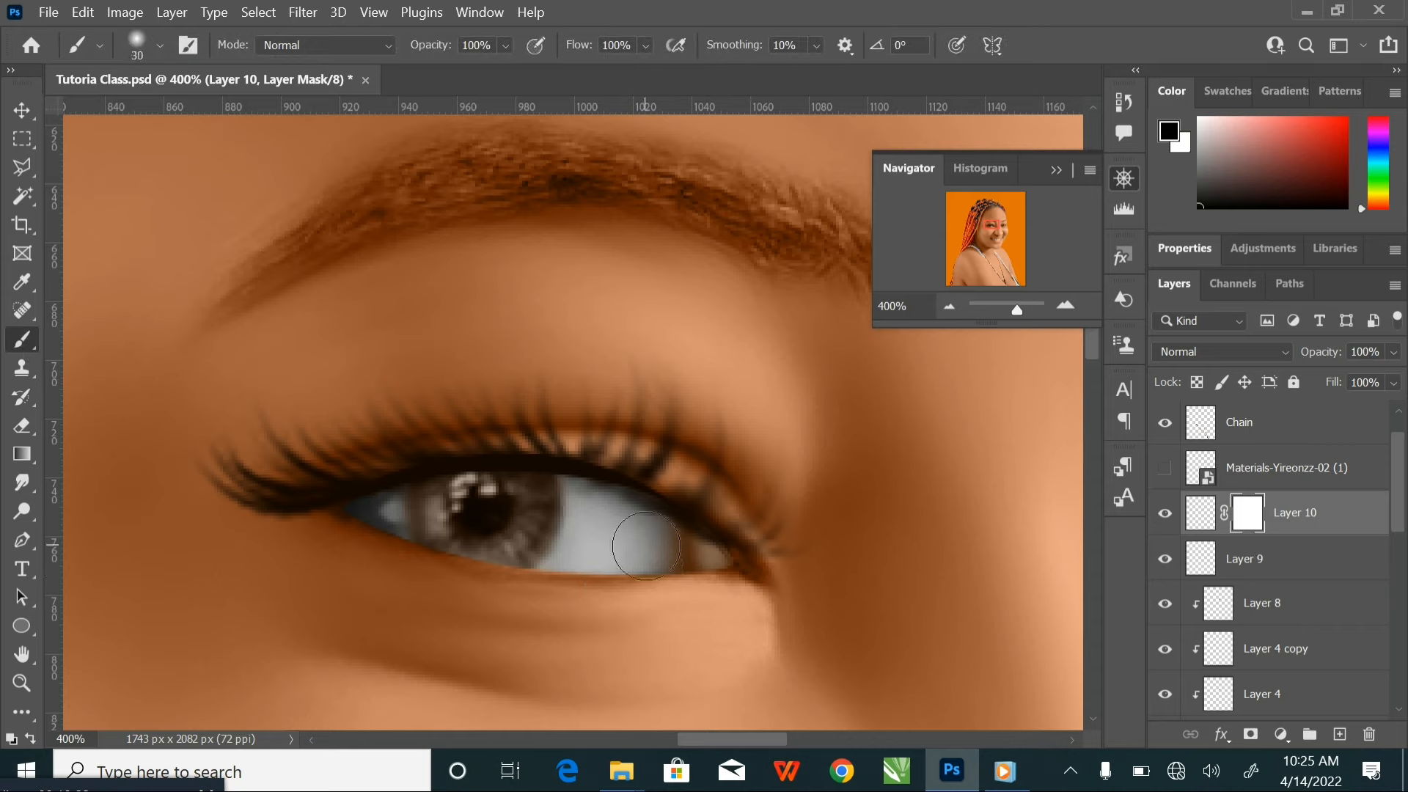
{"action": "key", "text": "bracketleft"}
{"action": "left_click_drag", "start_coordinate": [672, 542], "coordinate": [643, 518]}
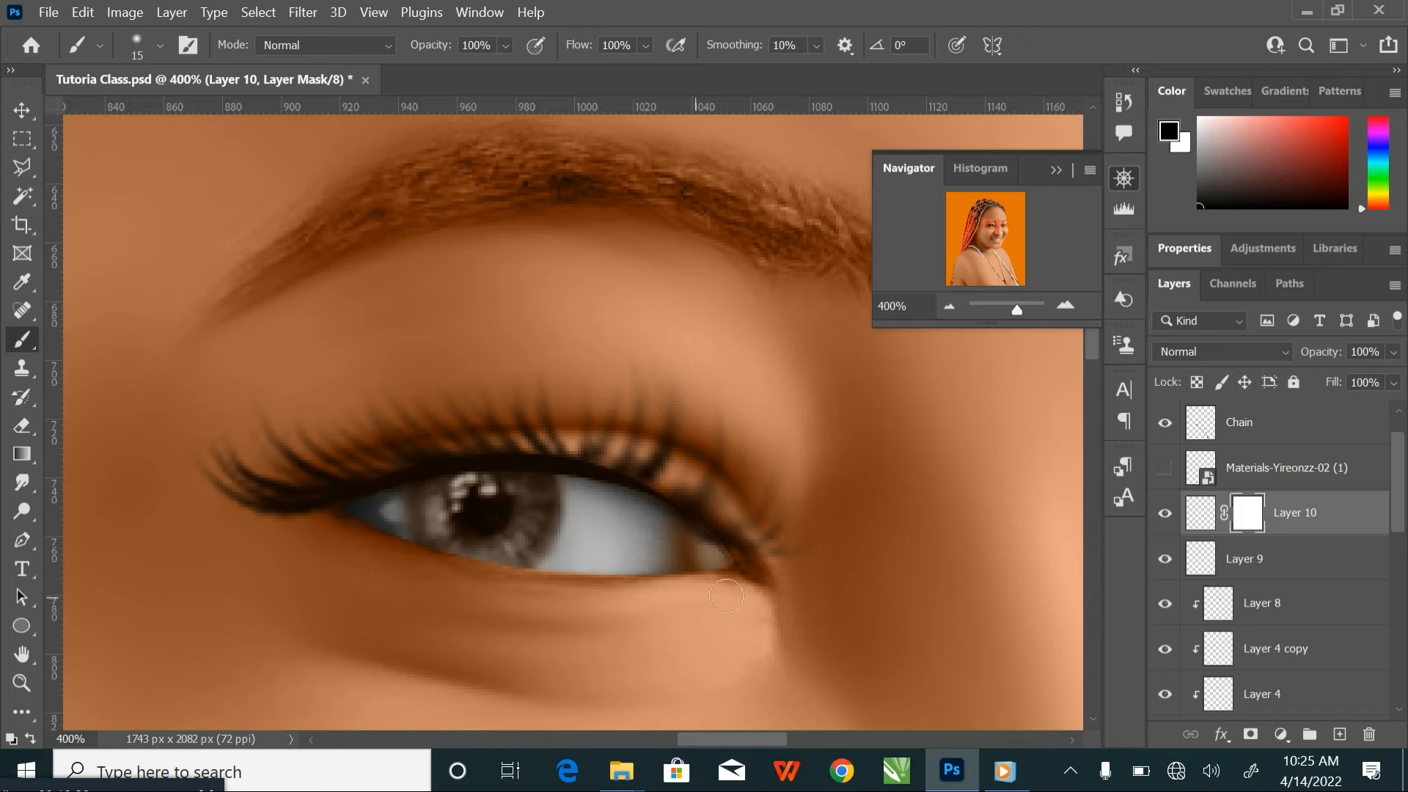
{"action": "key", "text": "bracketright"}
{"action": "key", "text": "bracketright"}
{"action": "key", "text": "bracketright"}
{"action": "key", "text": "bracketright"}
{"action": "left_click_drag", "start_coordinate": [767, 570], "coordinate": [699, 408]}
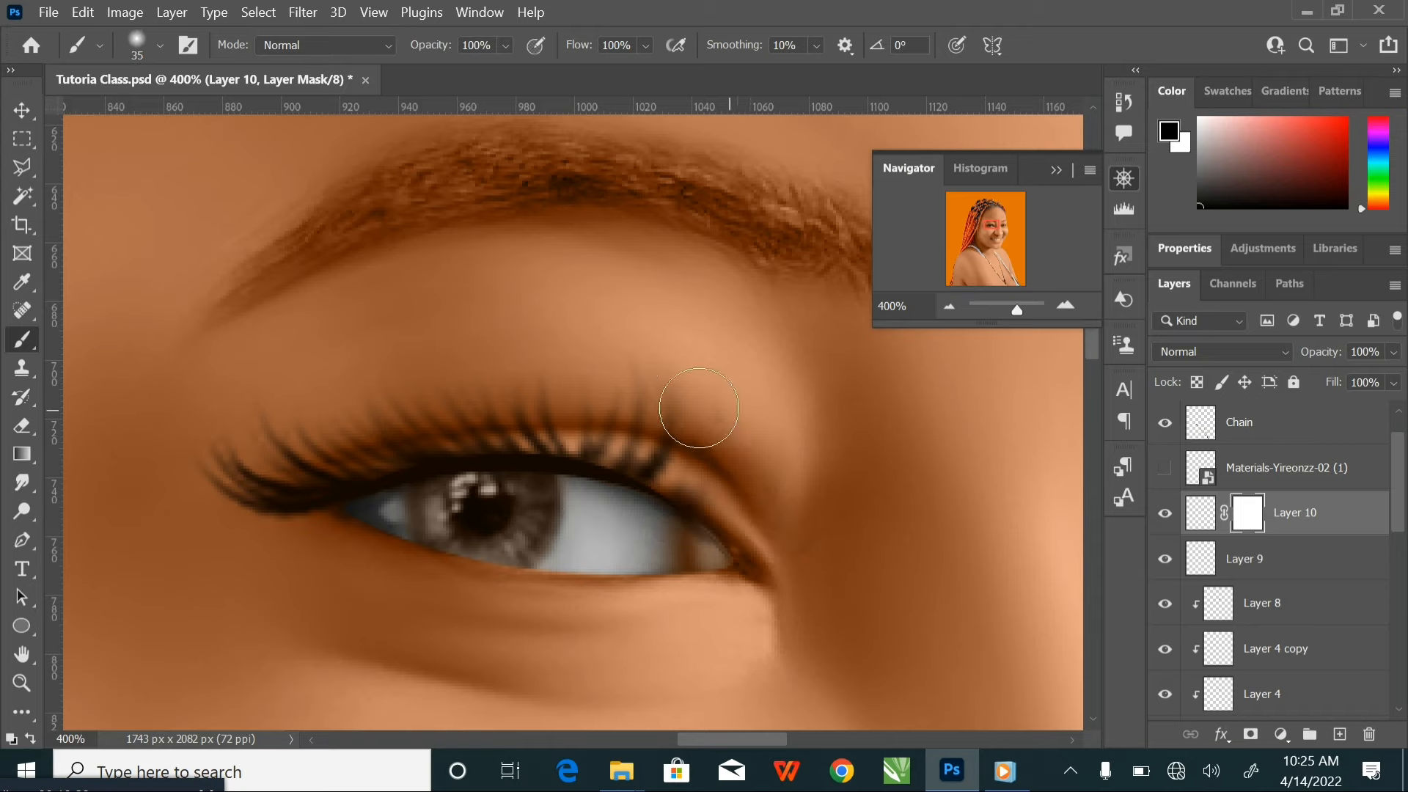
{"action": "key", "text": "ctrl+z"}
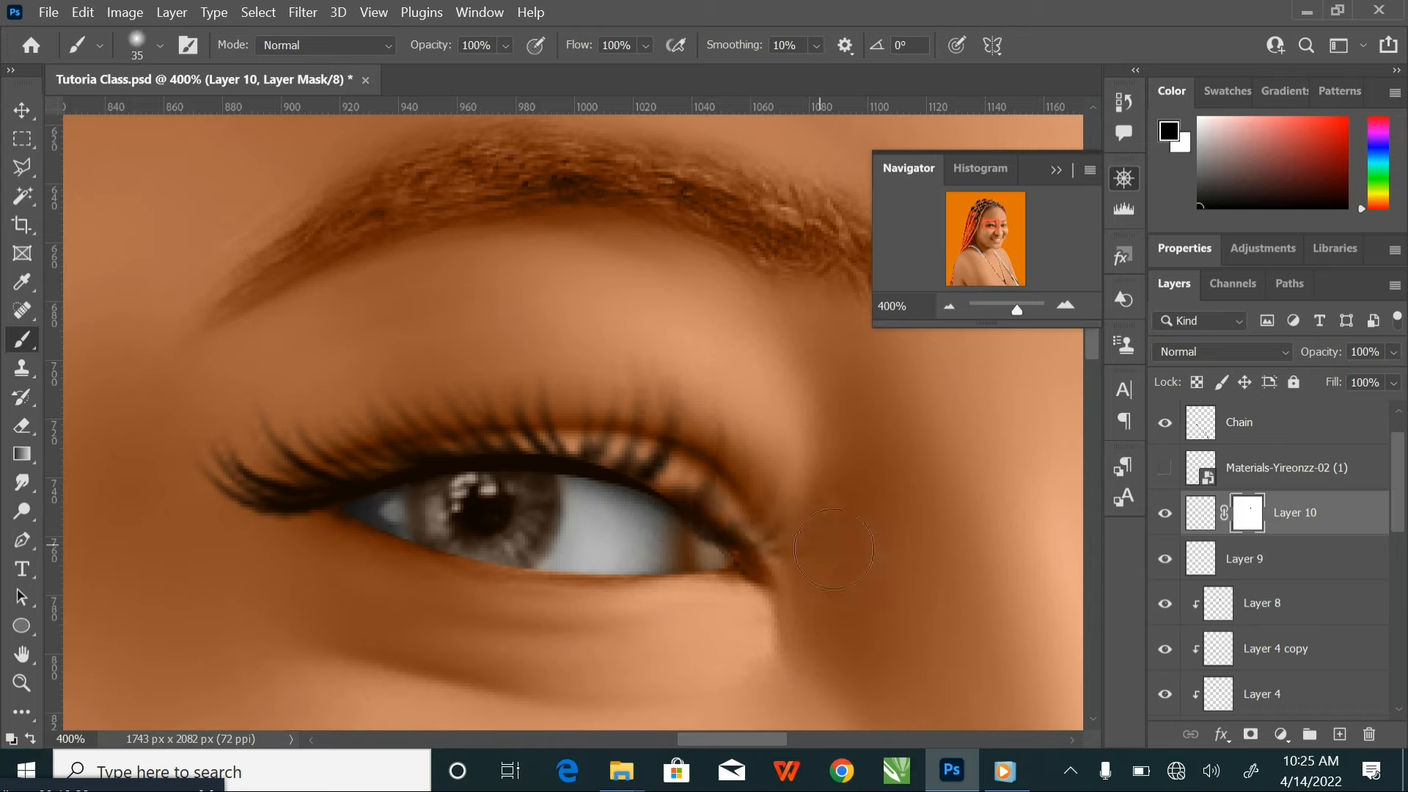
{"action": "left_click_drag", "start_coordinate": [774, 557], "coordinate": [719, 402]}
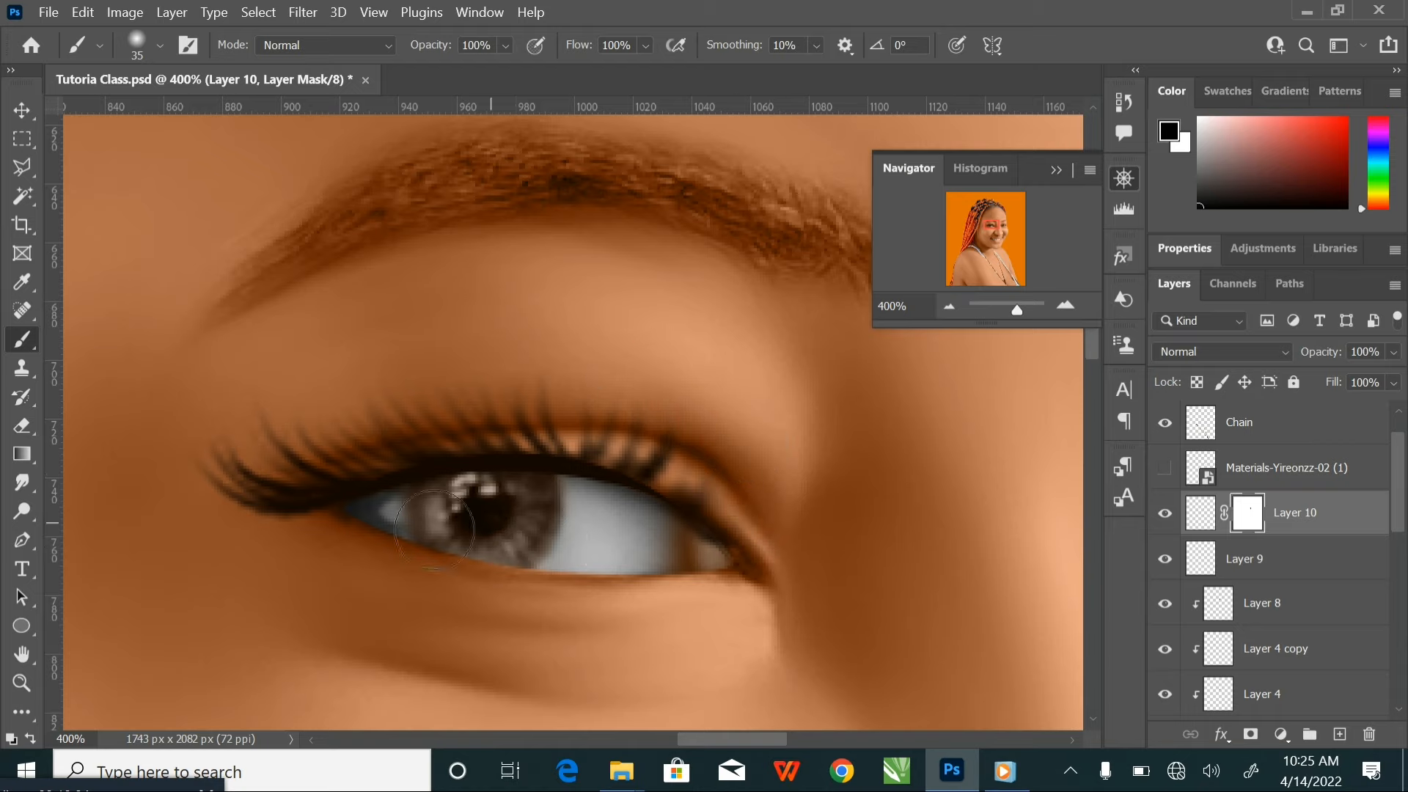
Show the Materials-Yireonzz-02 (1) layer and make it the active layer
{"action": "key", "text": "ctrl+minus"}
{"action": "key", "text": "ctrl+minus"}
{"action": "key", "text": "ctrl+minus"}
{"action": "key", "text": "ctrl+minus"}
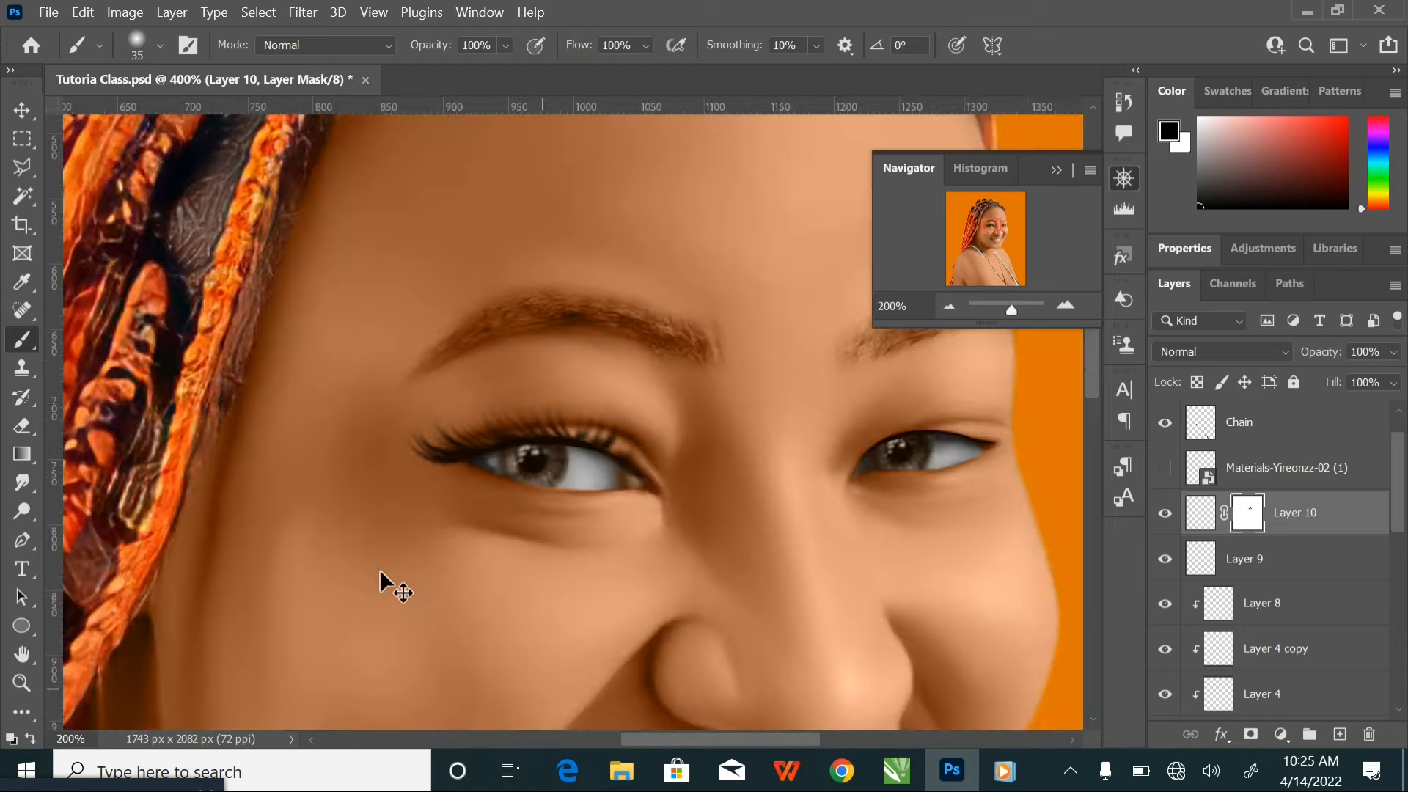
{"action": "key", "text": "ctrl+plus"}
{"action": "key", "text": "ctrl+plus"}
{"action": "key", "text": "ctrl+plus"}
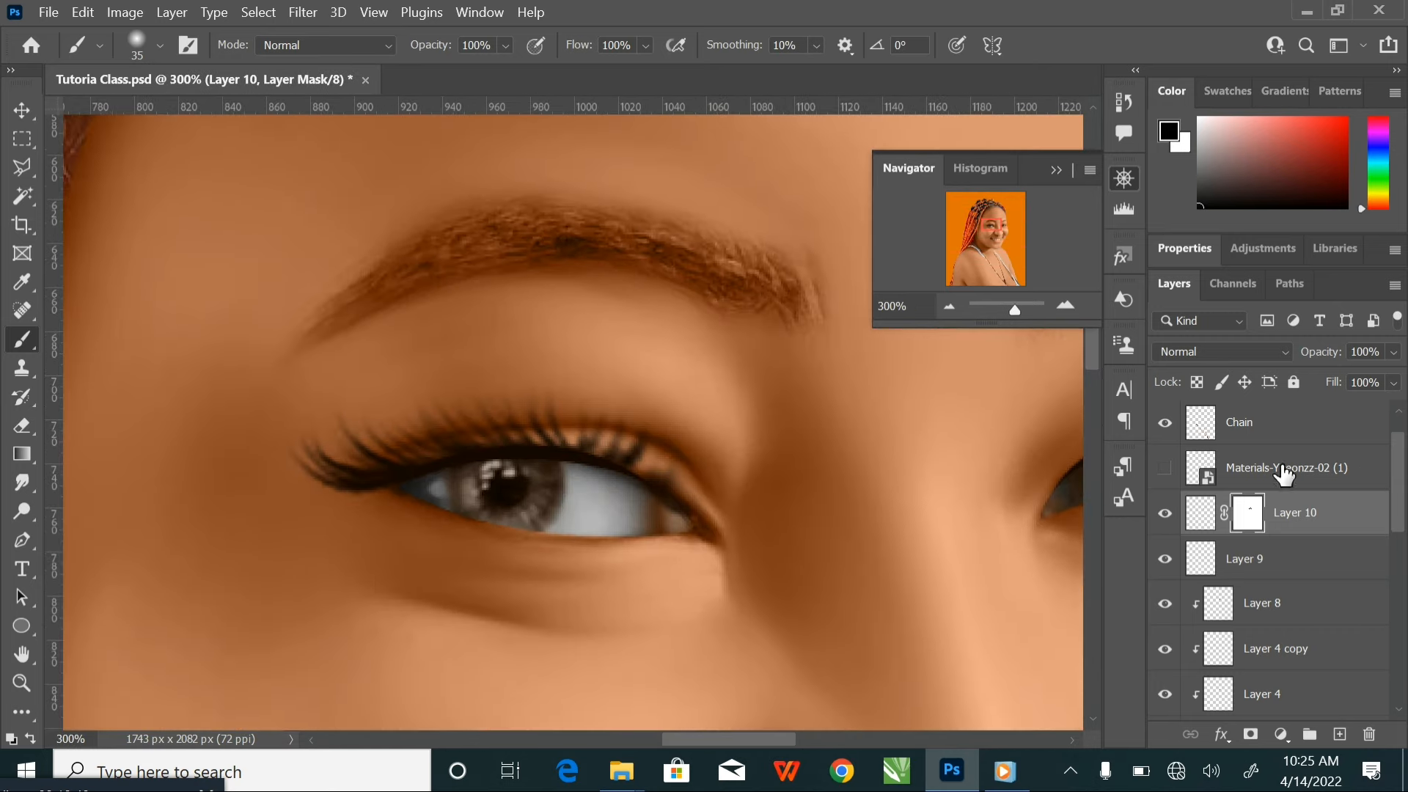
{"action": "left_click", "coordinate": [1166, 469]}
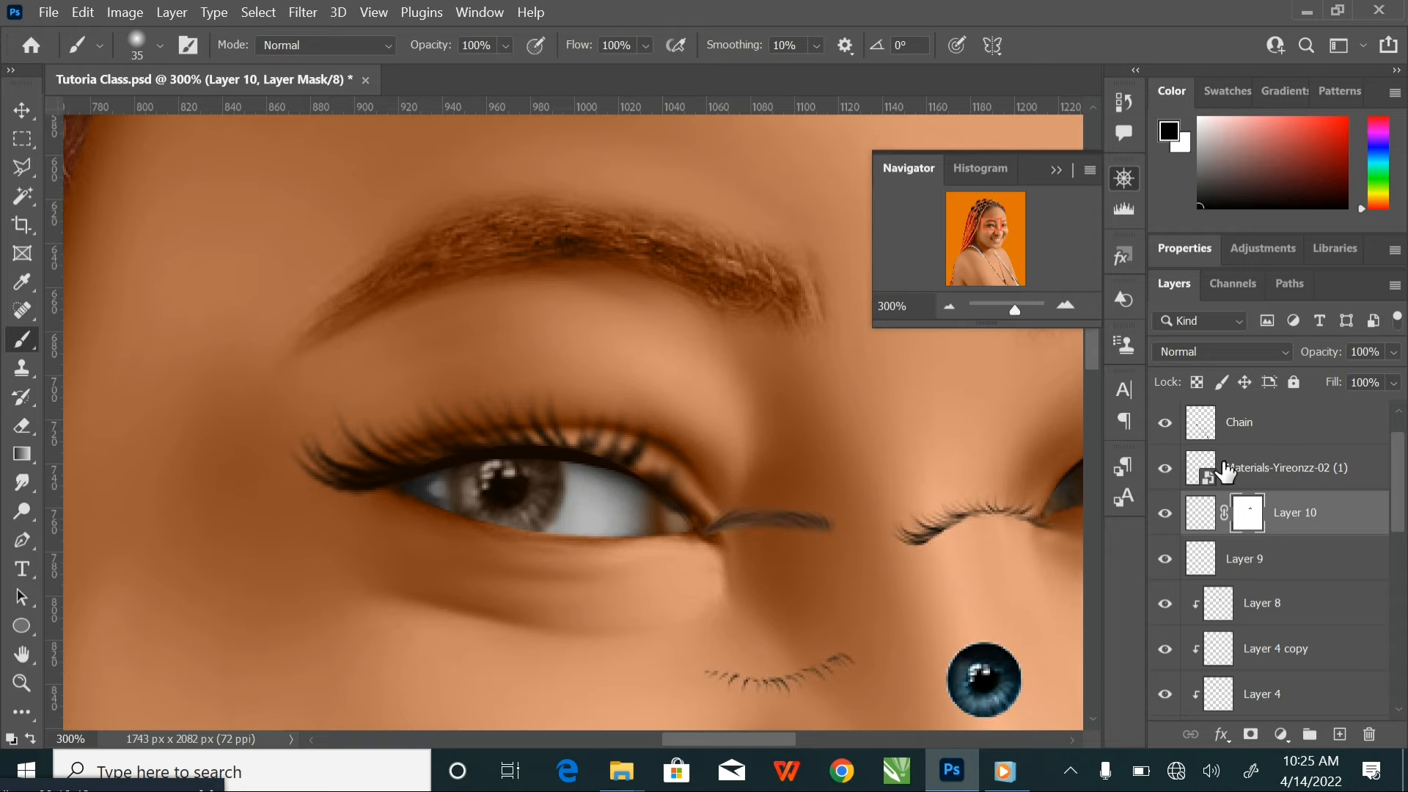
{"action": "left_click", "coordinate": [1247, 467]}
{"action": "left_click_drag", "start_coordinate": [842, 535], "coordinate": [712, 355]}
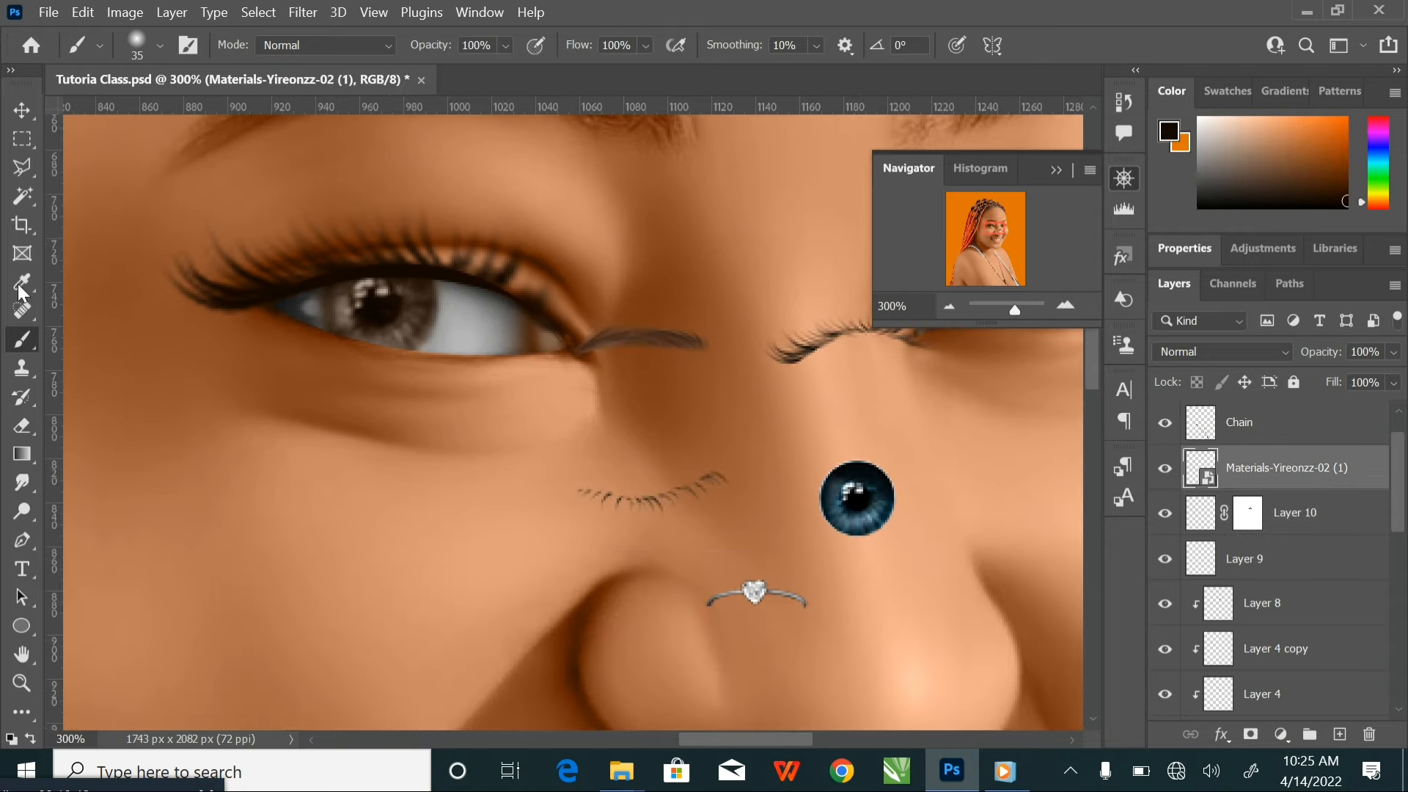
Copy the thin lower eyelash from the materials onto a new layer and delete the Materials-Yireonzz-02 (1) layer
{"action": "left_click", "coordinate": [22, 138]}
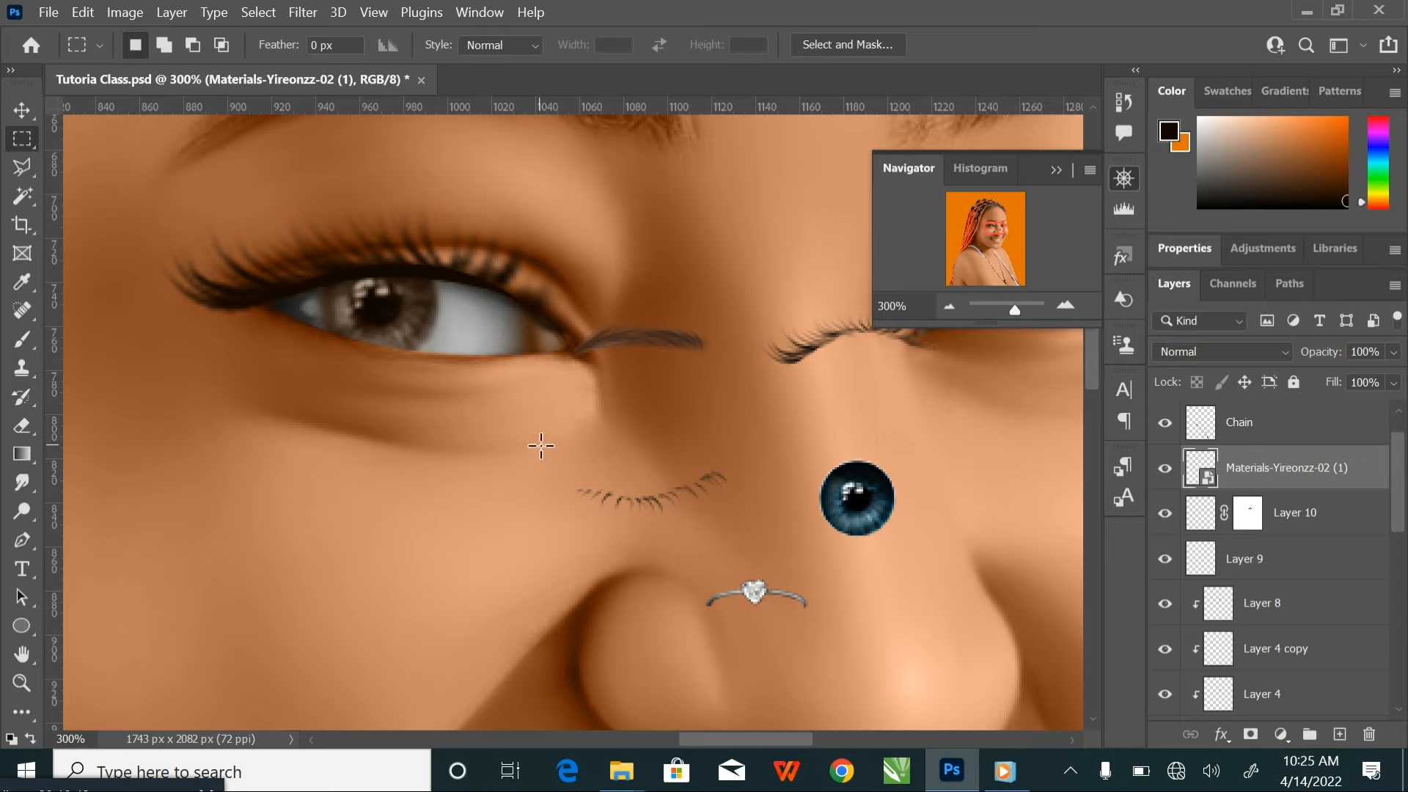
{"action": "left_click_drag", "start_coordinate": [540, 445], "coordinate": [767, 534]}
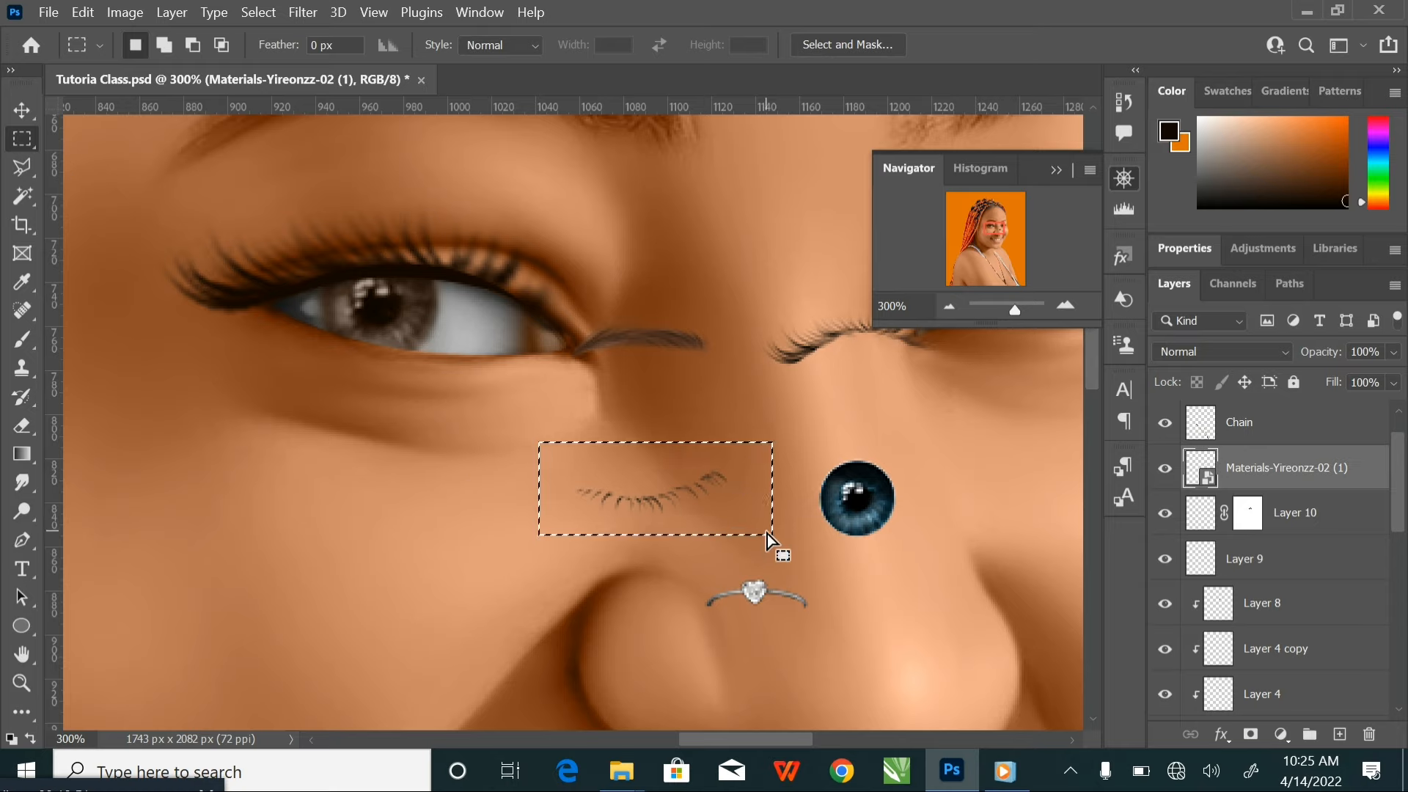
{"action": "key", "text": "ctrl+j"}
{"action": "left_click", "coordinate": [1293, 516]}
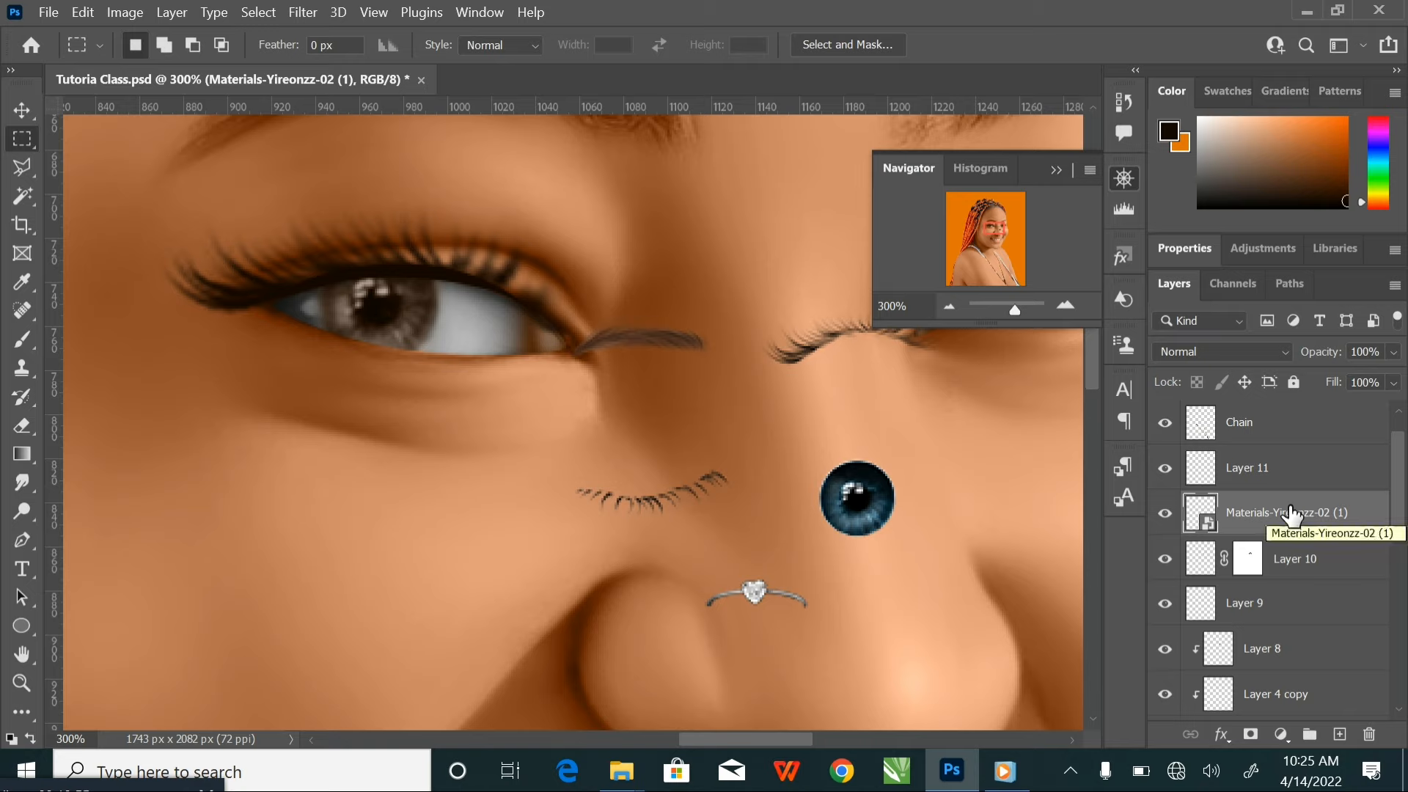
{"action": "key", "text": "Delete"}
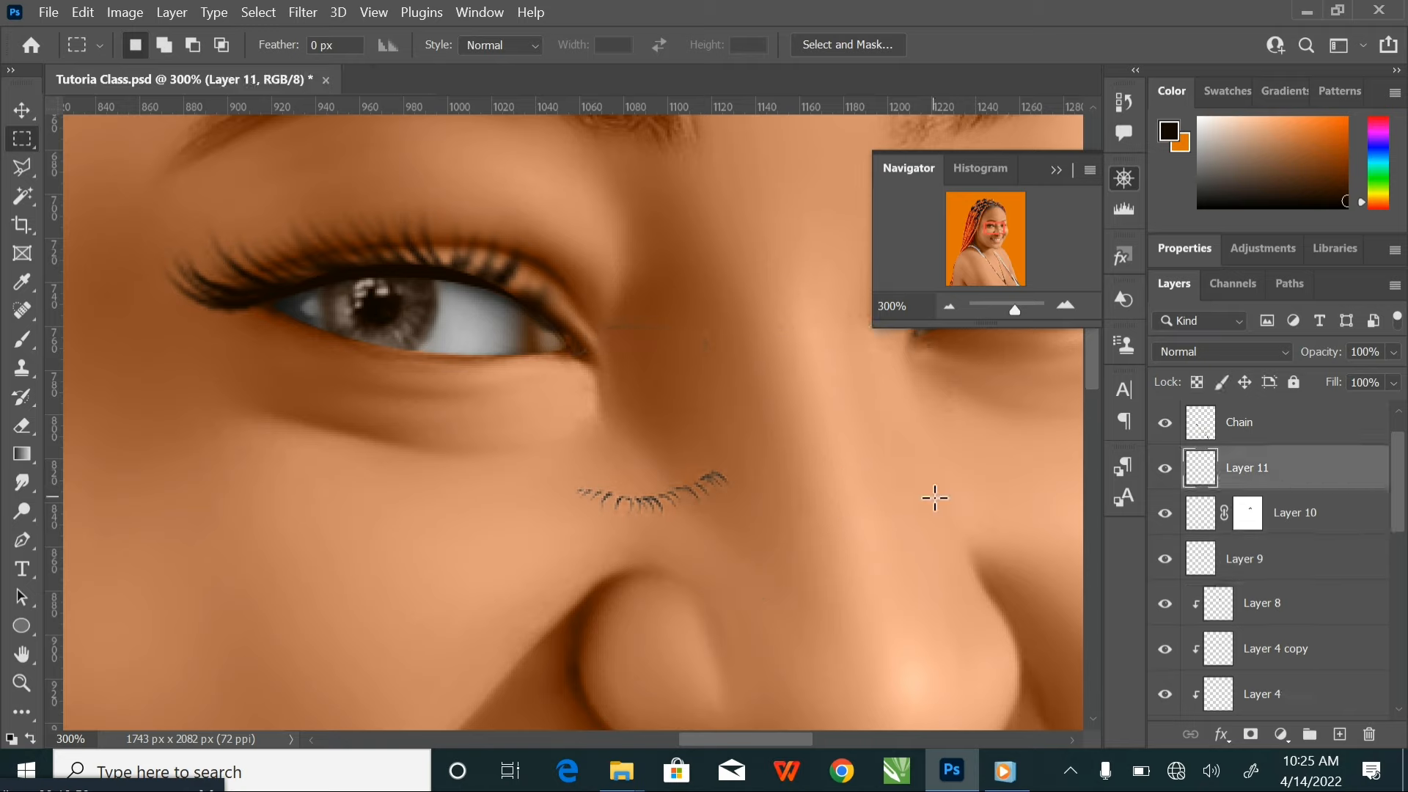
Duplicate the lower eyelash layer twice and merge the three layers into one to darken the lashes
{"action": "key", "text": "ctrl+j"}
{"action": "key", "text": "ctrl+j"}
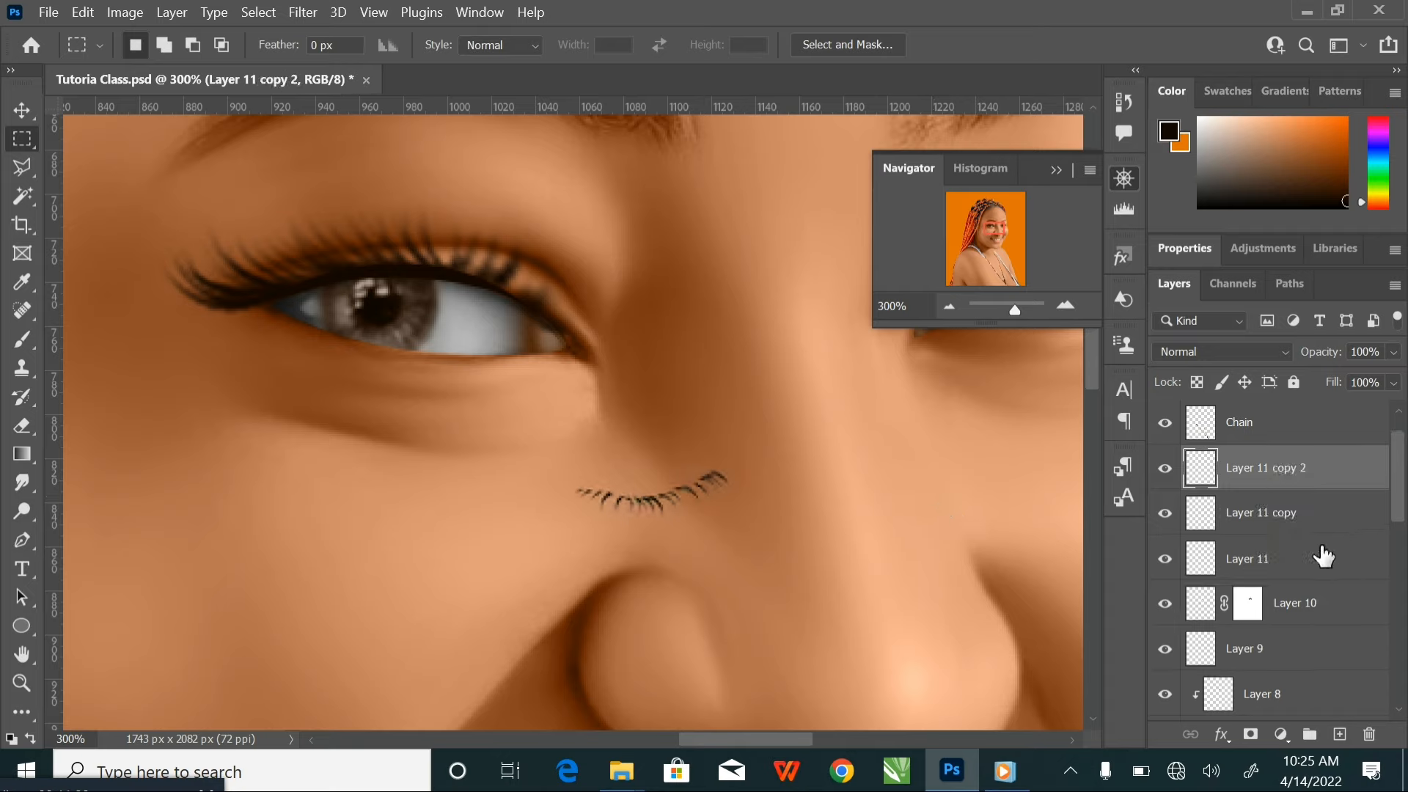
{"action": "left_click", "coordinate": [1323, 560], "text": "shift"}
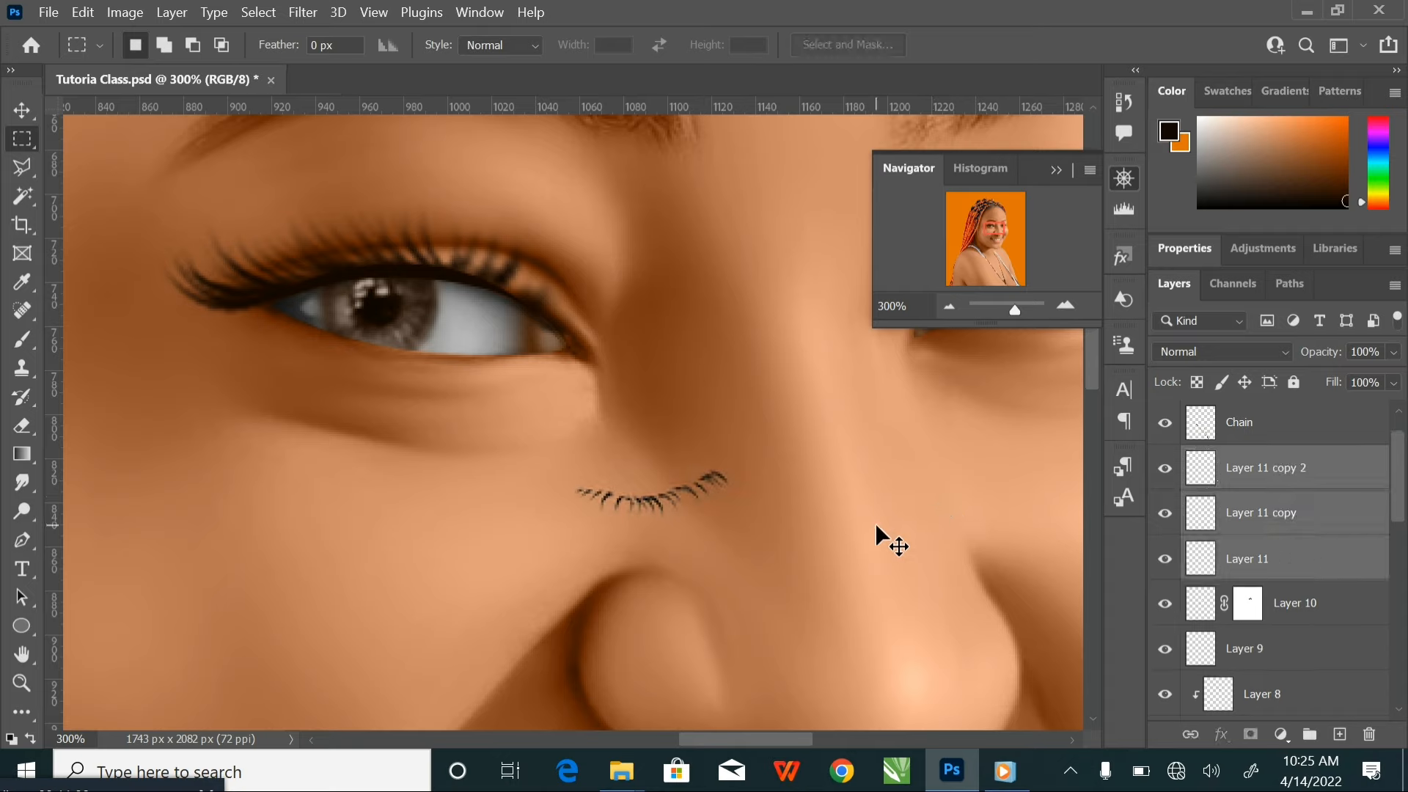
{"action": "key", "text": "ctrl+e"}
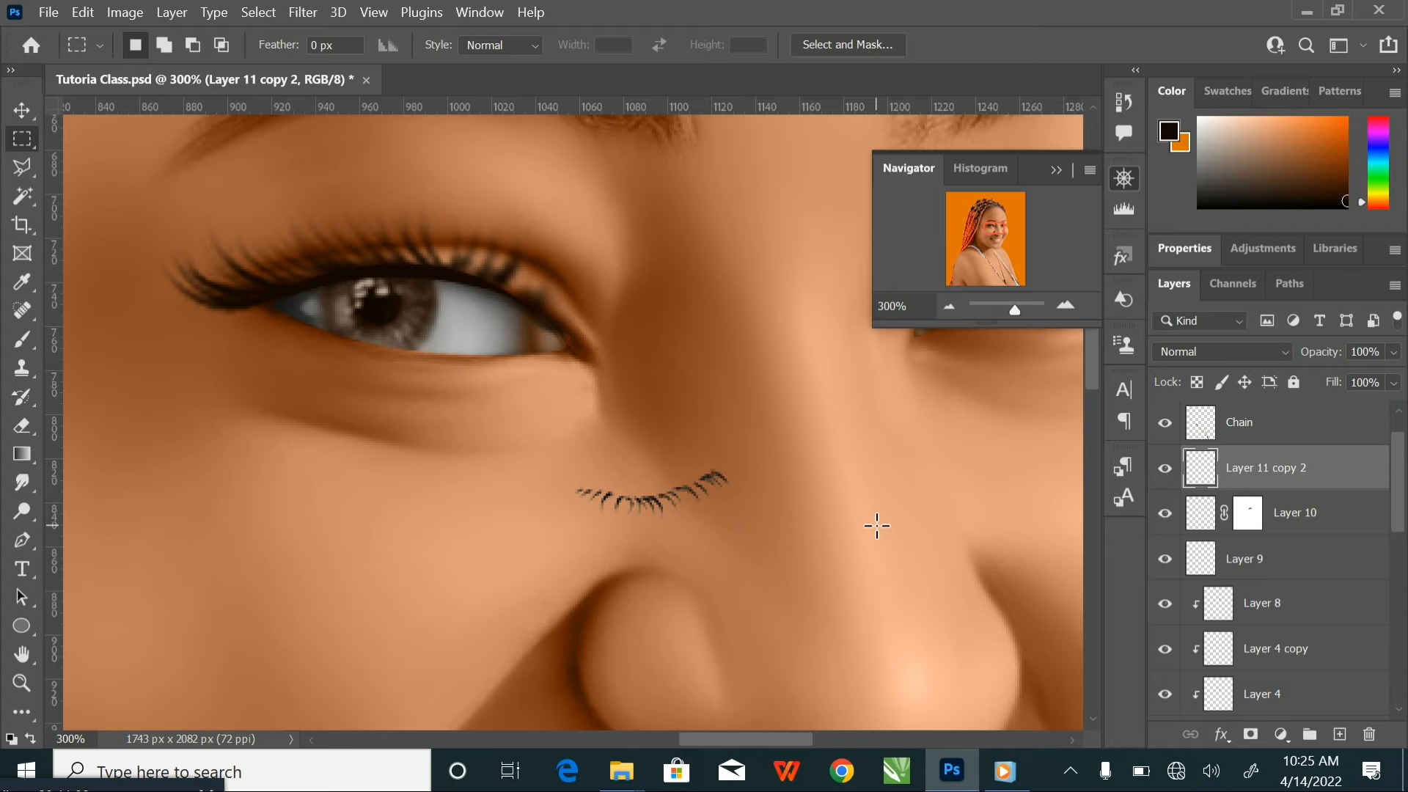
Paint the lower eyelash black on a new layer clipped to it, and merge both layers into one
{"action": "left_click", "coordinate": [1339, 734]}
{"action": "right_click", "coordinate": [1291, 470]}
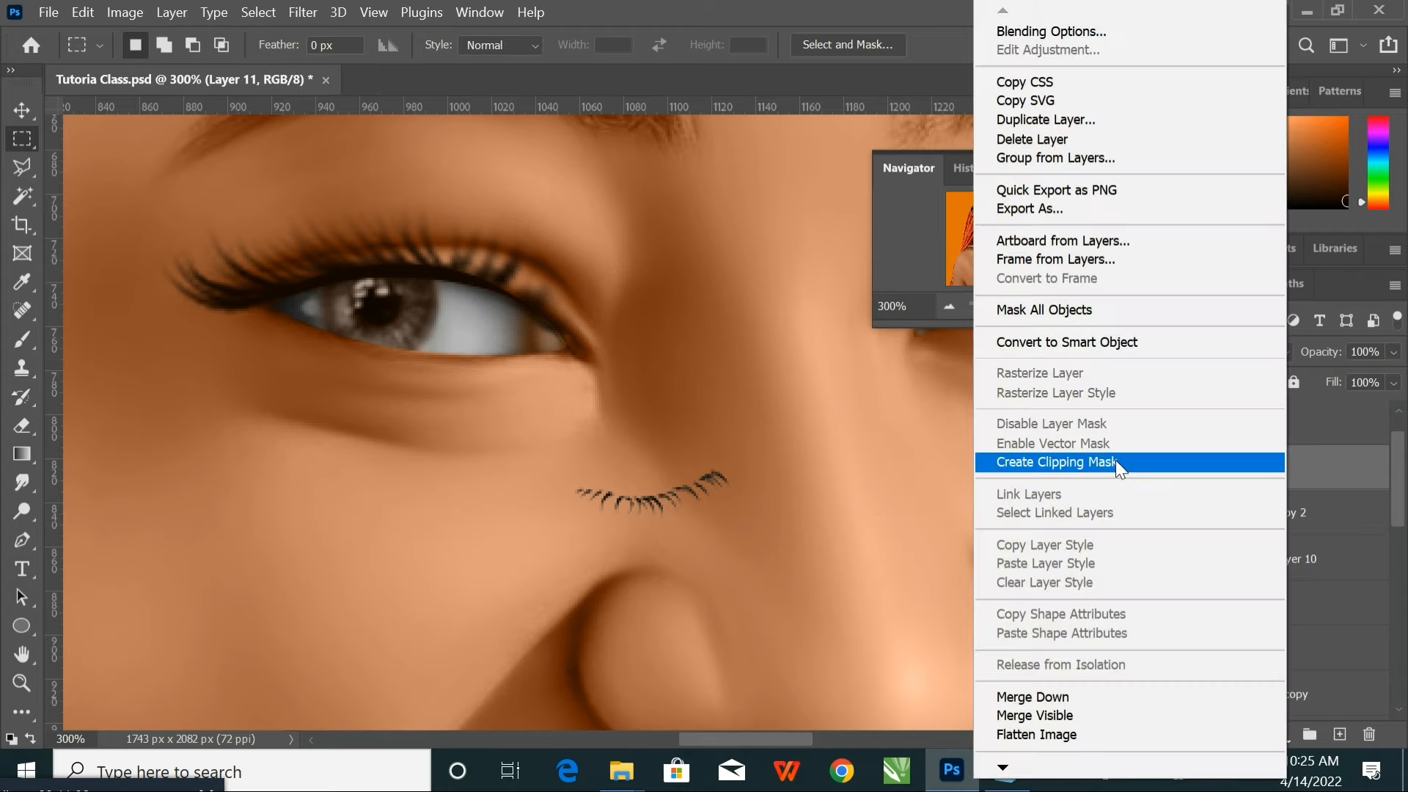
{"action": "left_click", "coordinate": [1115, 463]}
{"action": "left_click", "coordinate": [22, 340]}
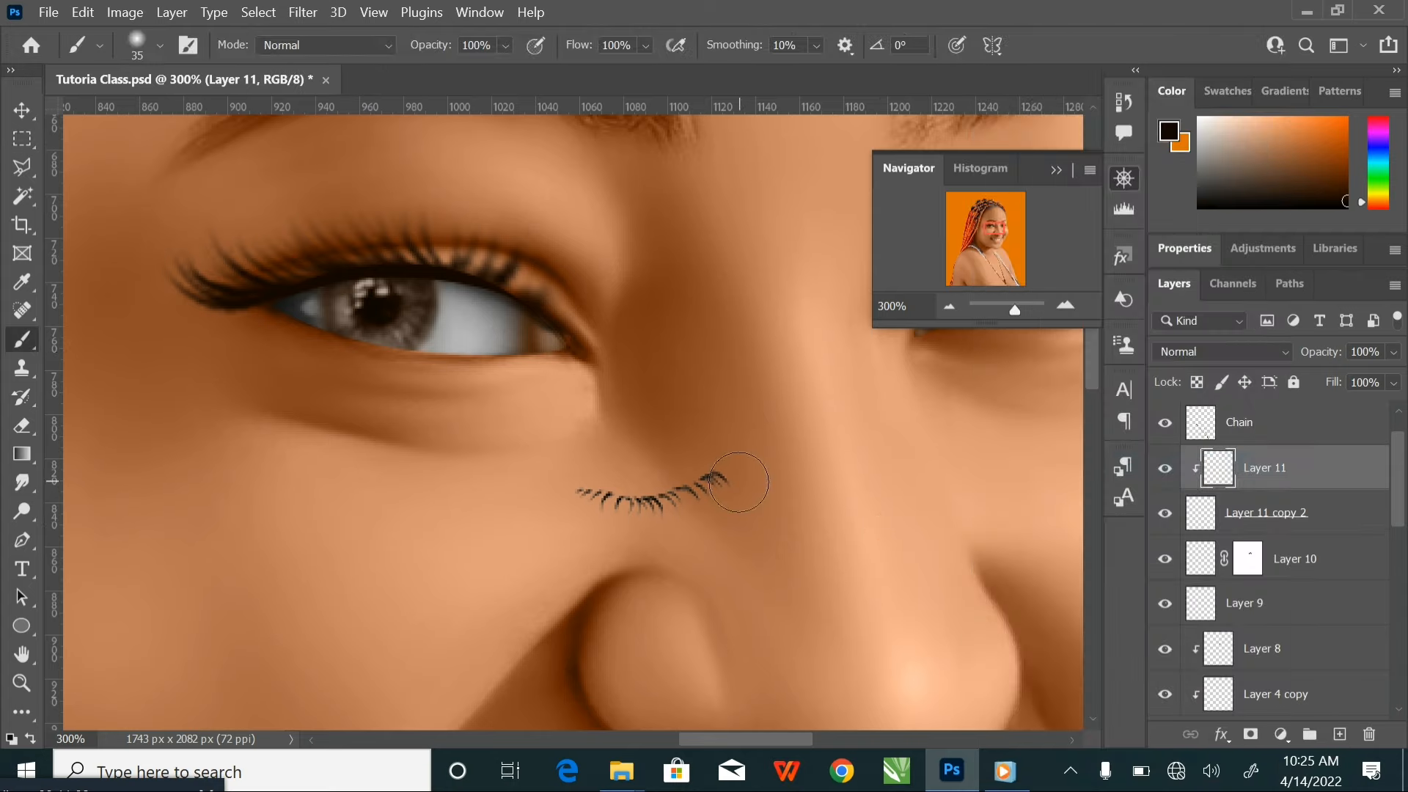
{"action": "mouse_move", "coordinate": [739, 482]}
{"action": "left_mouse_down"}
{"action": "mouse_move", "coordinate": [603, 505]}
{"action": "mouse_move", "coordinate": [588, 522]}
{"action": "mouse_move", "coordinate": [566, 511]}
{"action": "mouse_move", "coordinate": [702, 500]}
{"action": "left_mouse_up"}
{"action": "left_click", "coordinate": [1337, 514], "text": "ctrl"}
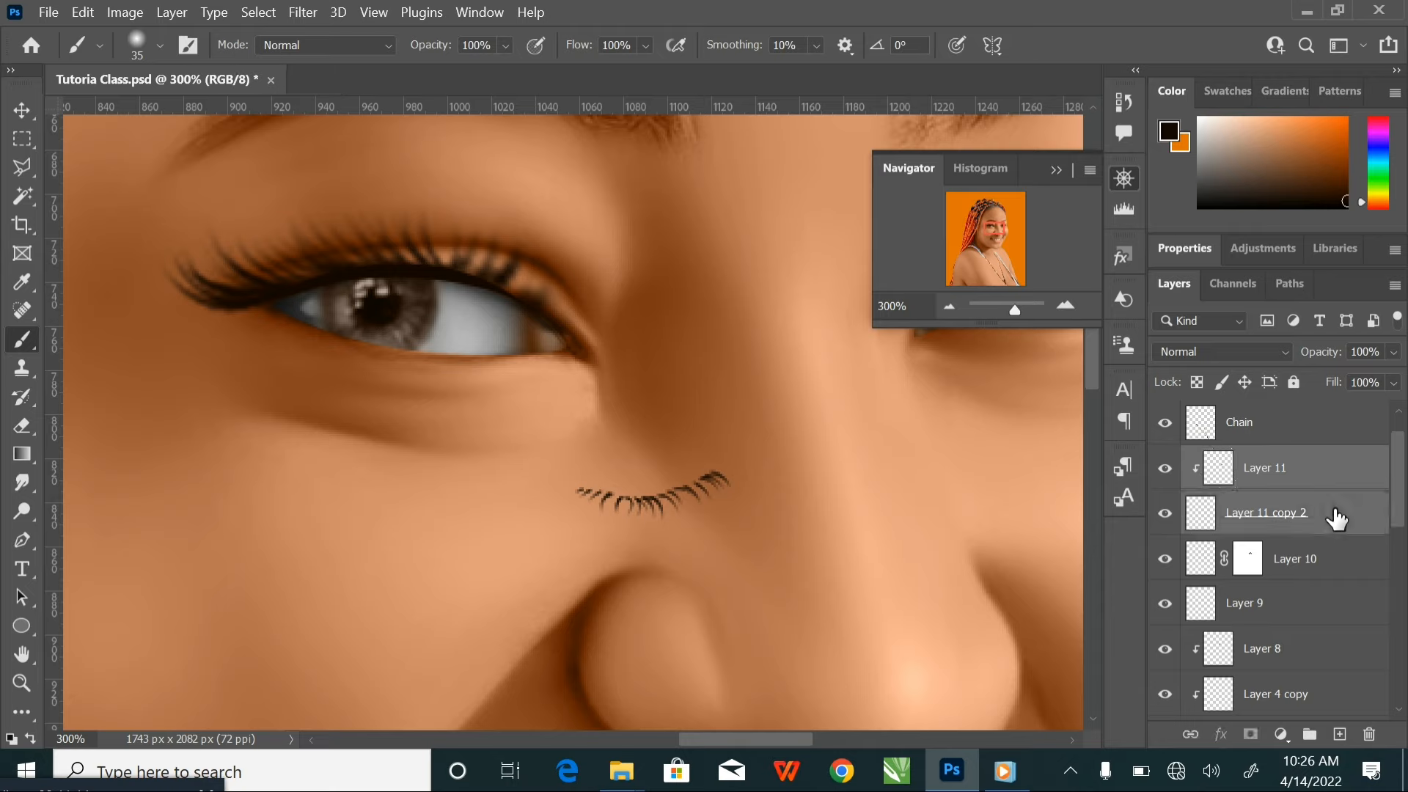
{"action": "key", "text": "ctrl+e"}
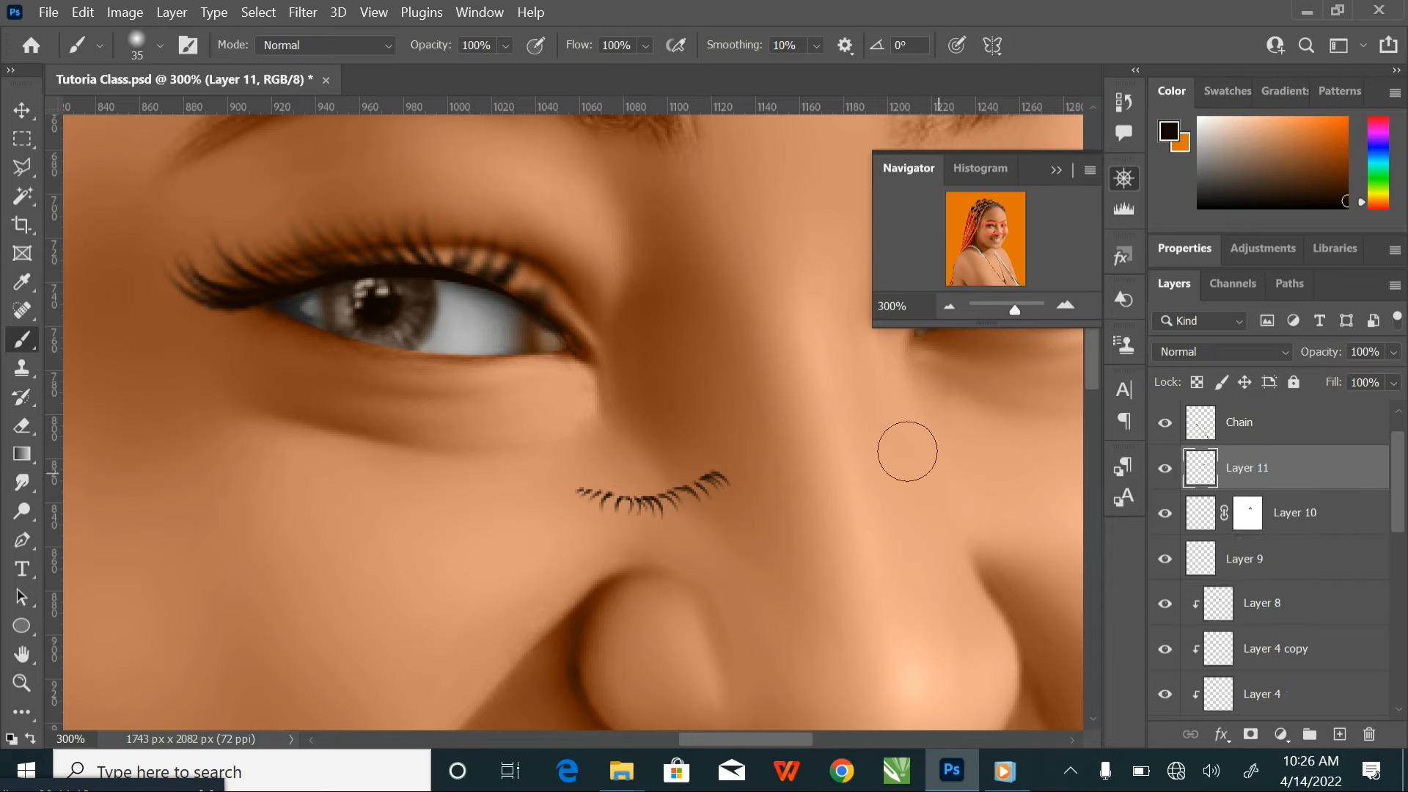
Enlarge the lower eyelash proportionally to about 257% and flip it horizontally
{"action": "left_click", "coordinate": [22, 110]}
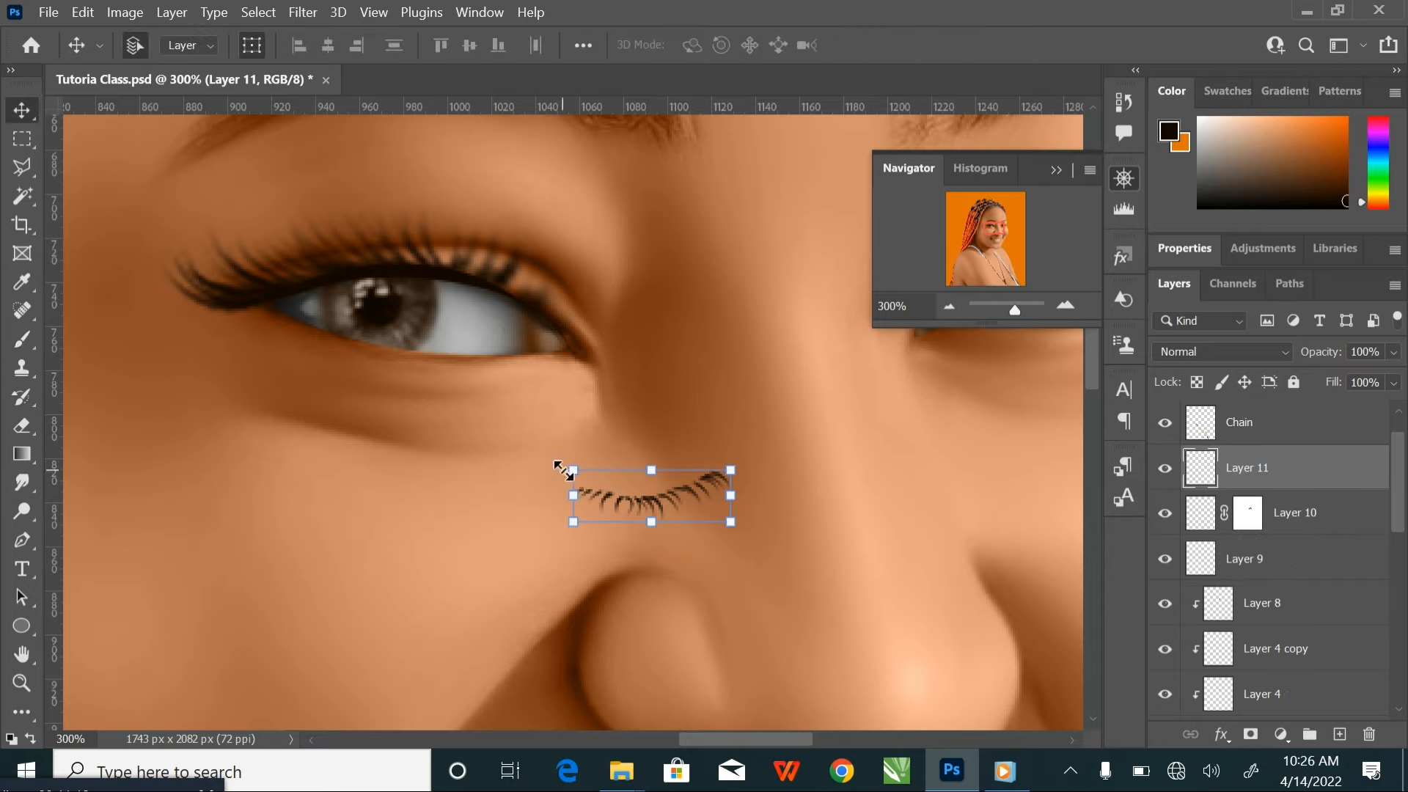
{"action": "left_click_drag", "start_coordinate": [557, 466], "coordinate": [321, 373]}
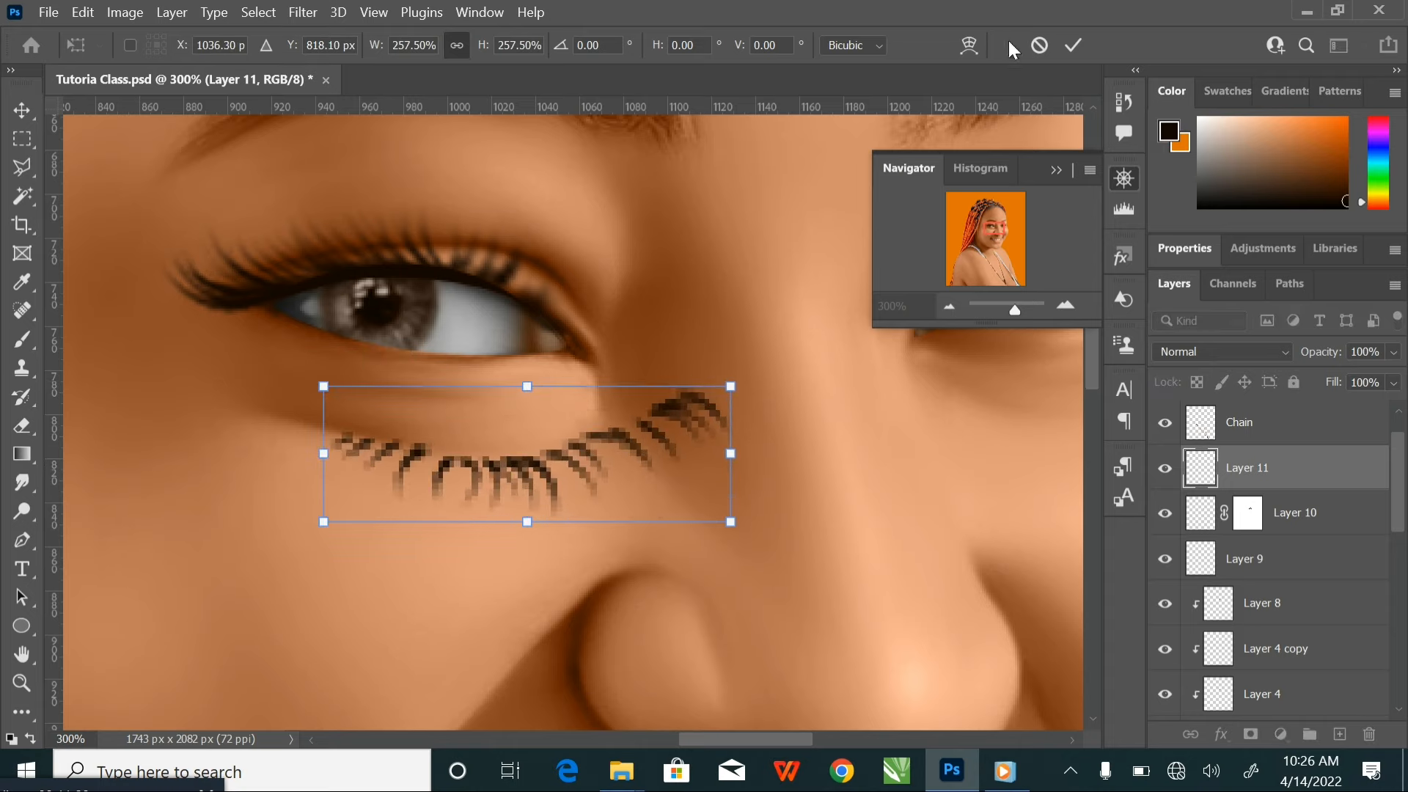
{"action": "right_click", "coordinate": [605, 443]}
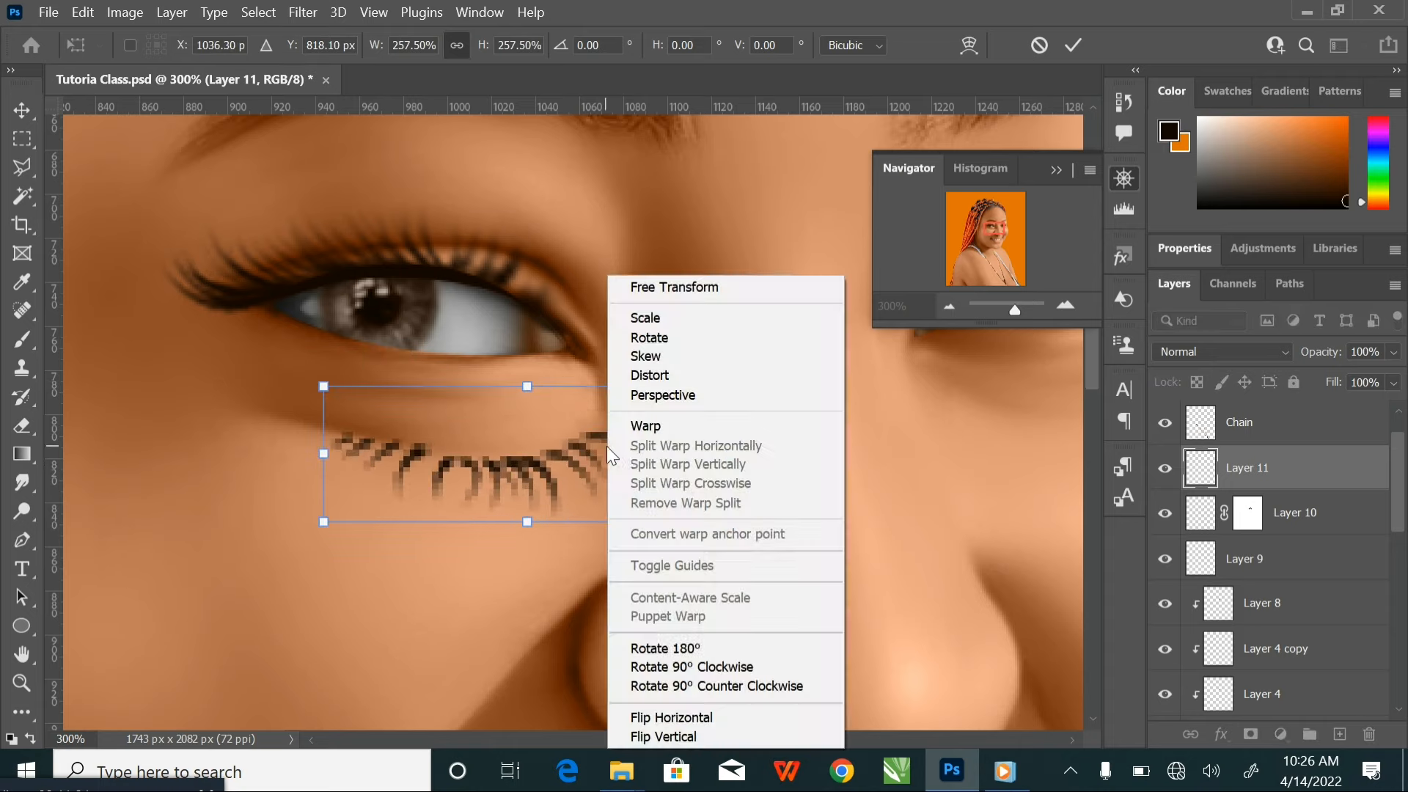
{"action": "left_click", "coordinate": [702, 718]}
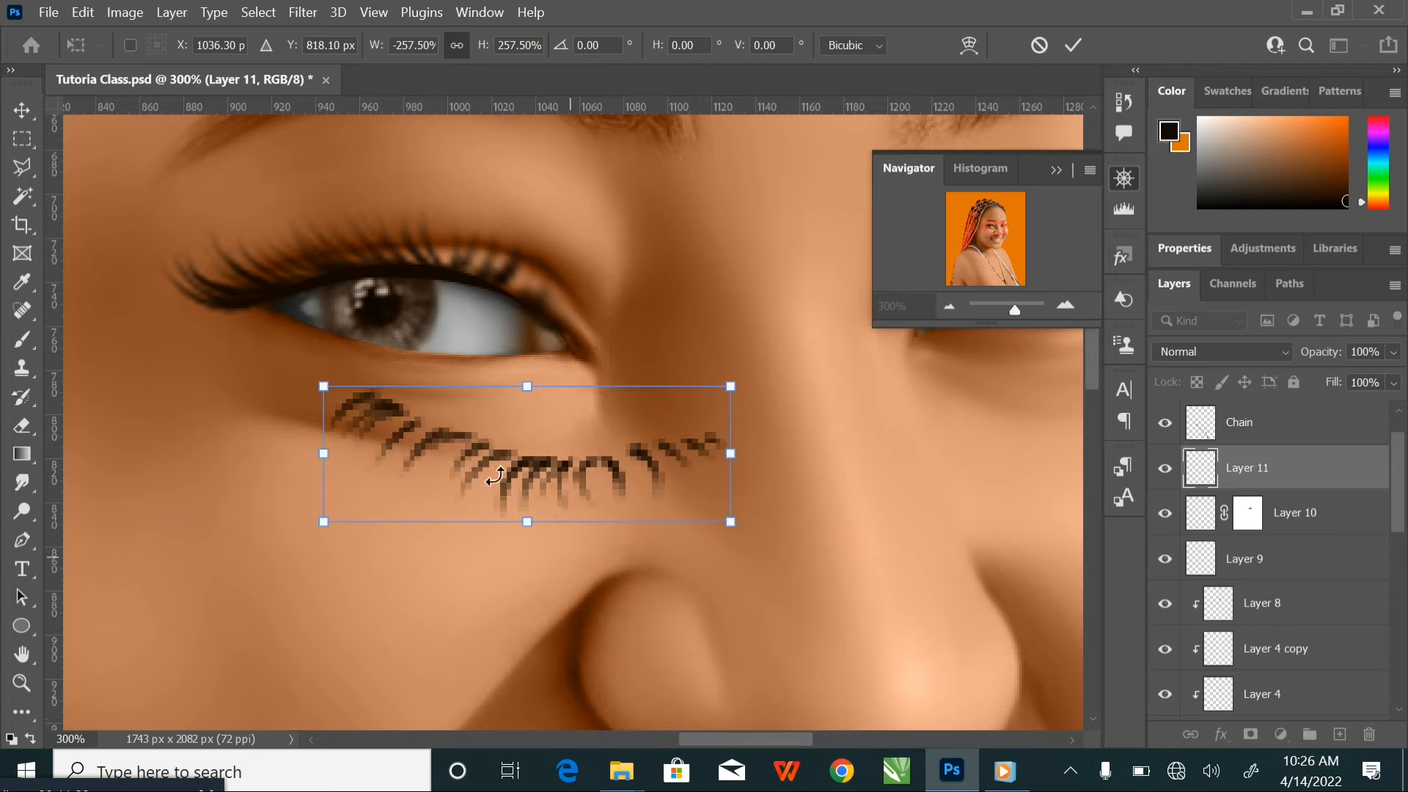
Move the lower eyelash onto the eye's lower lid and reduce its scale to about 214% to fit the eye's width
{"action": "left_click_drag", "start_coordinate": [548, 477], "coordinate": [430, 379]}
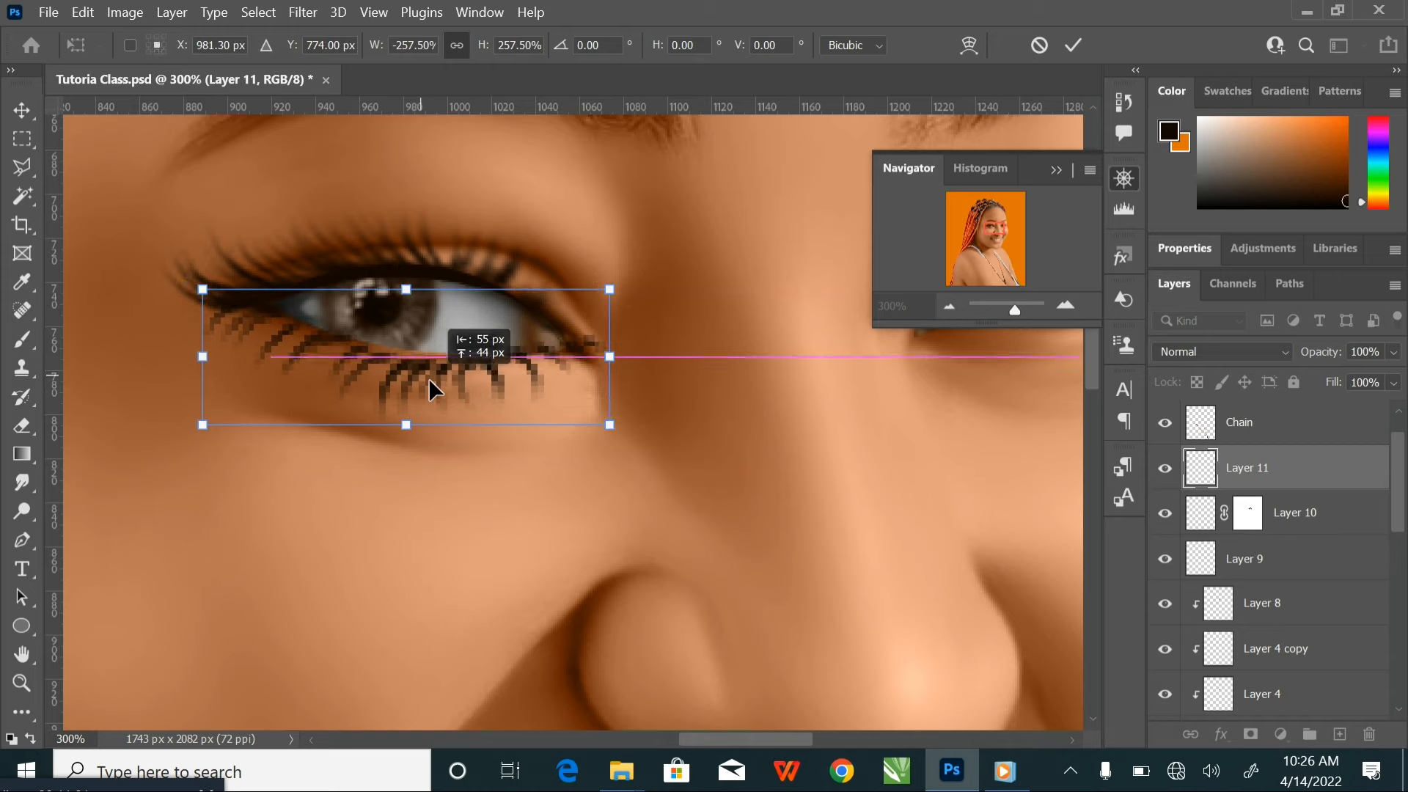
{"action": "scroll", "coordinate": [428, 377], "scroll_direction": "up", "scroll_amount": 2}
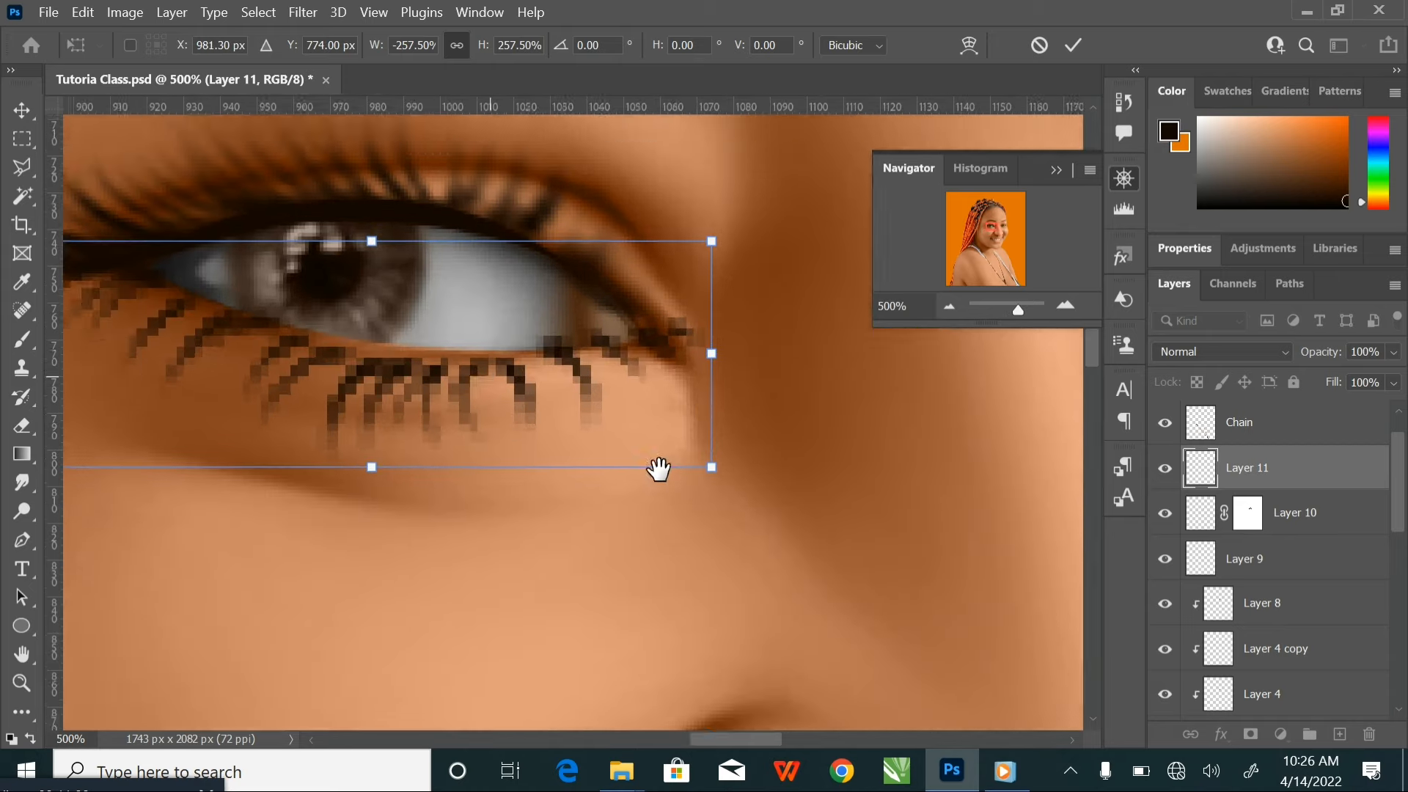
{"action": "left_click_drag", "start_coordinate": [489, 377], "coordinate": [740, 506]}
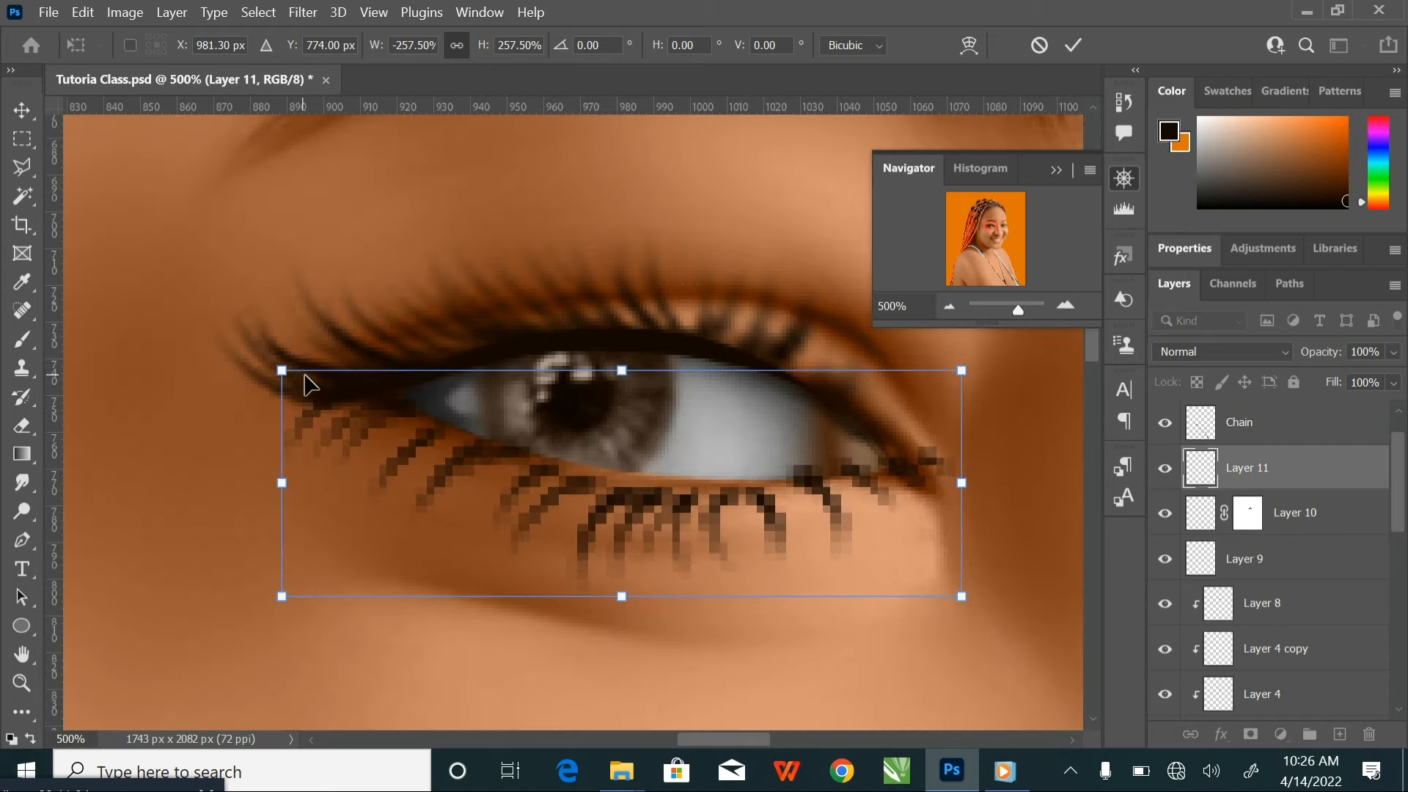
{"action": "left_click_drag", "start_coordinate": [281, 364], "coordinate": [354, 395]}
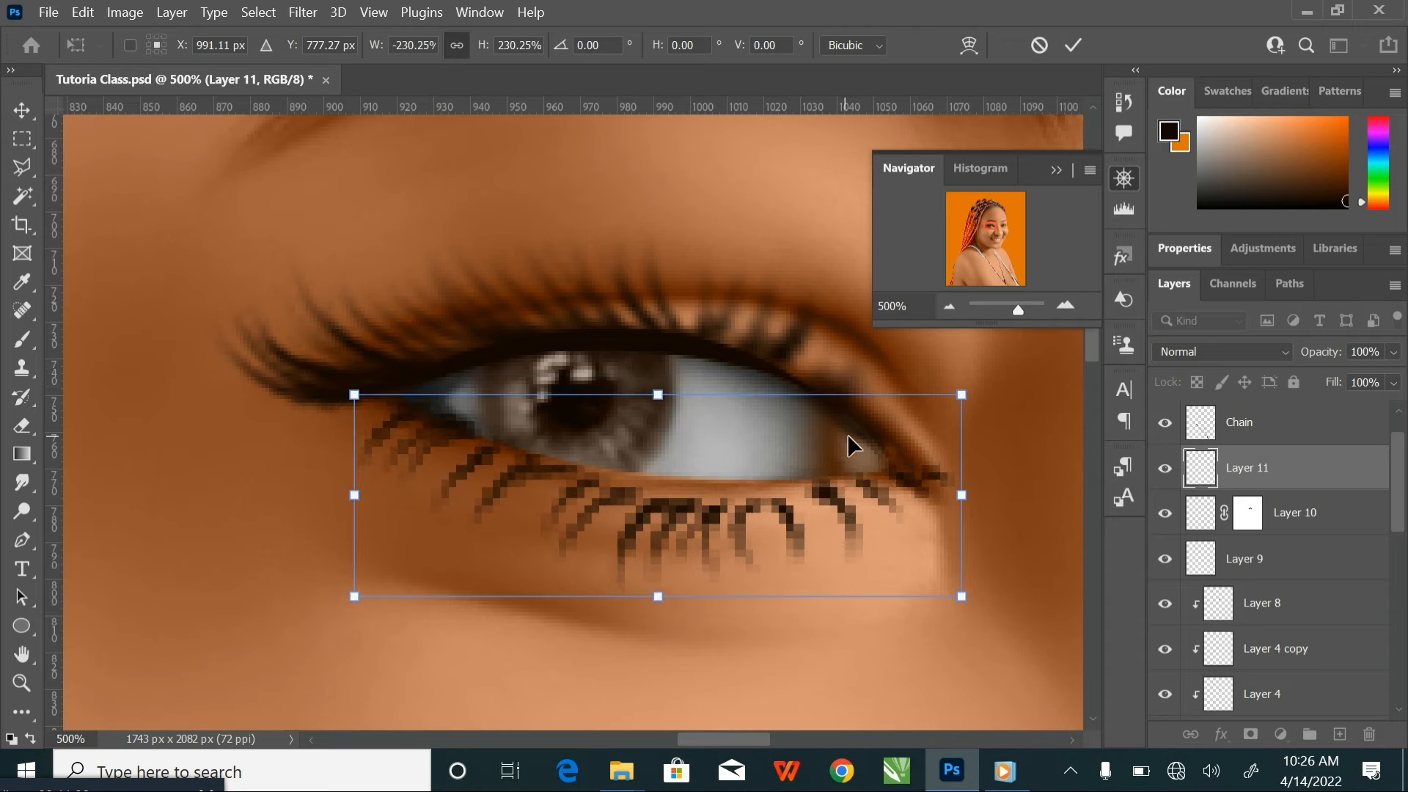
{"action": "left_click_drag", "start_coordinate": [962, 394], "coordinate": [920, 408]}
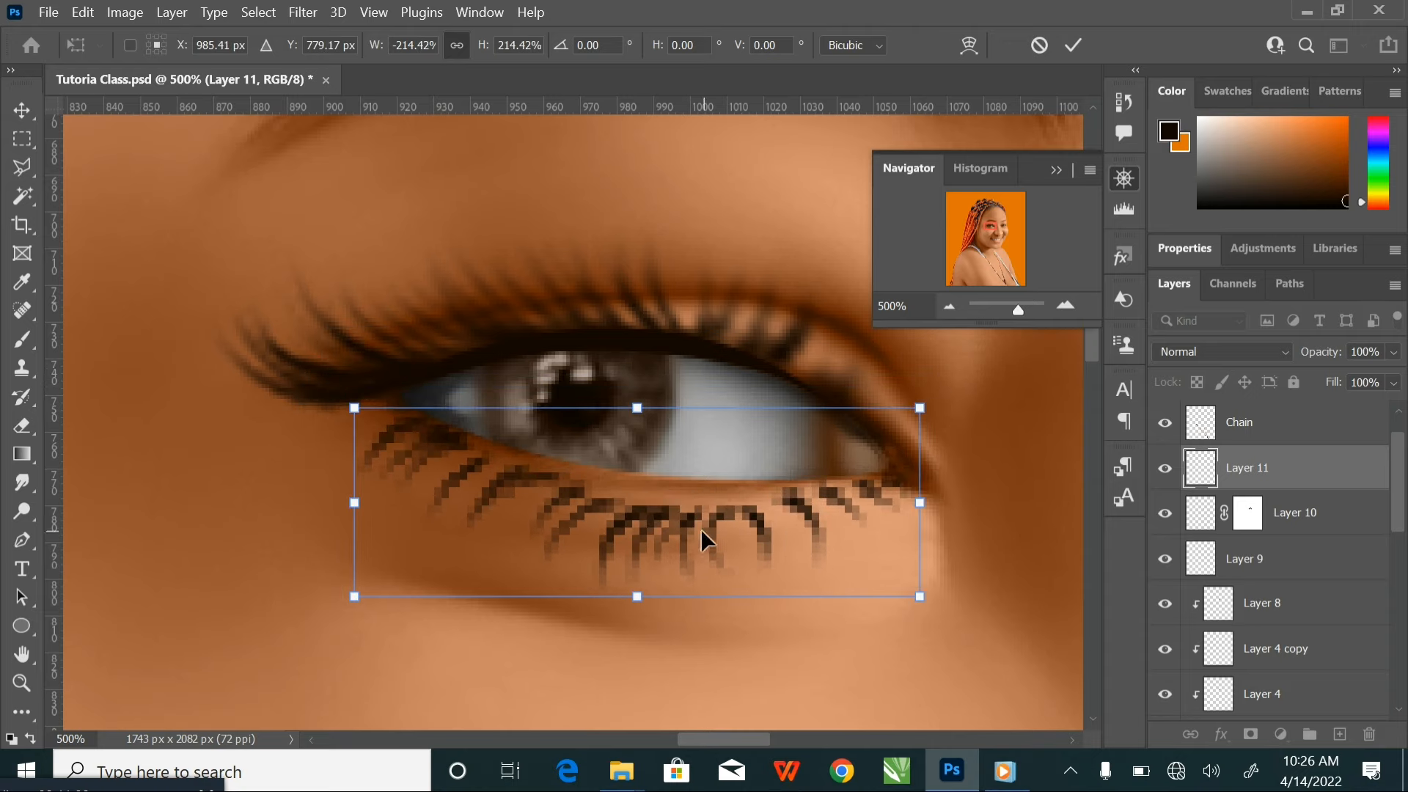
{"action": "left_click_drag", "start_coordinate": [701, 529], "coordinate": [702, 508]}
Warp the lower eyelash to follow the lower lid's curve up to the inner eye corner and apply the transform
{"action": "left_click", "coordinate": [968, 46]}
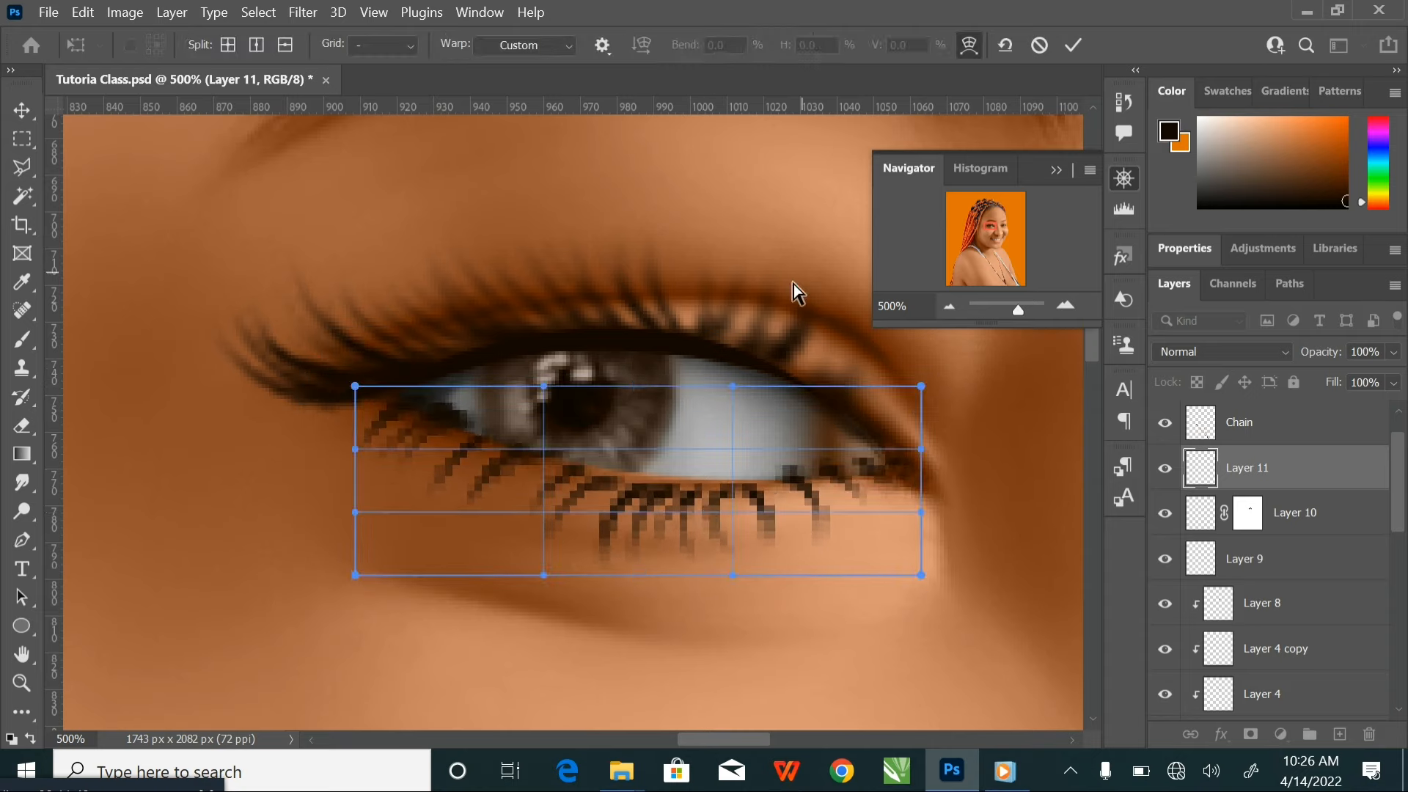
{"action": "left_click_drag", "start_coordinate": [655, 500], "coordinate": [654, 490]}
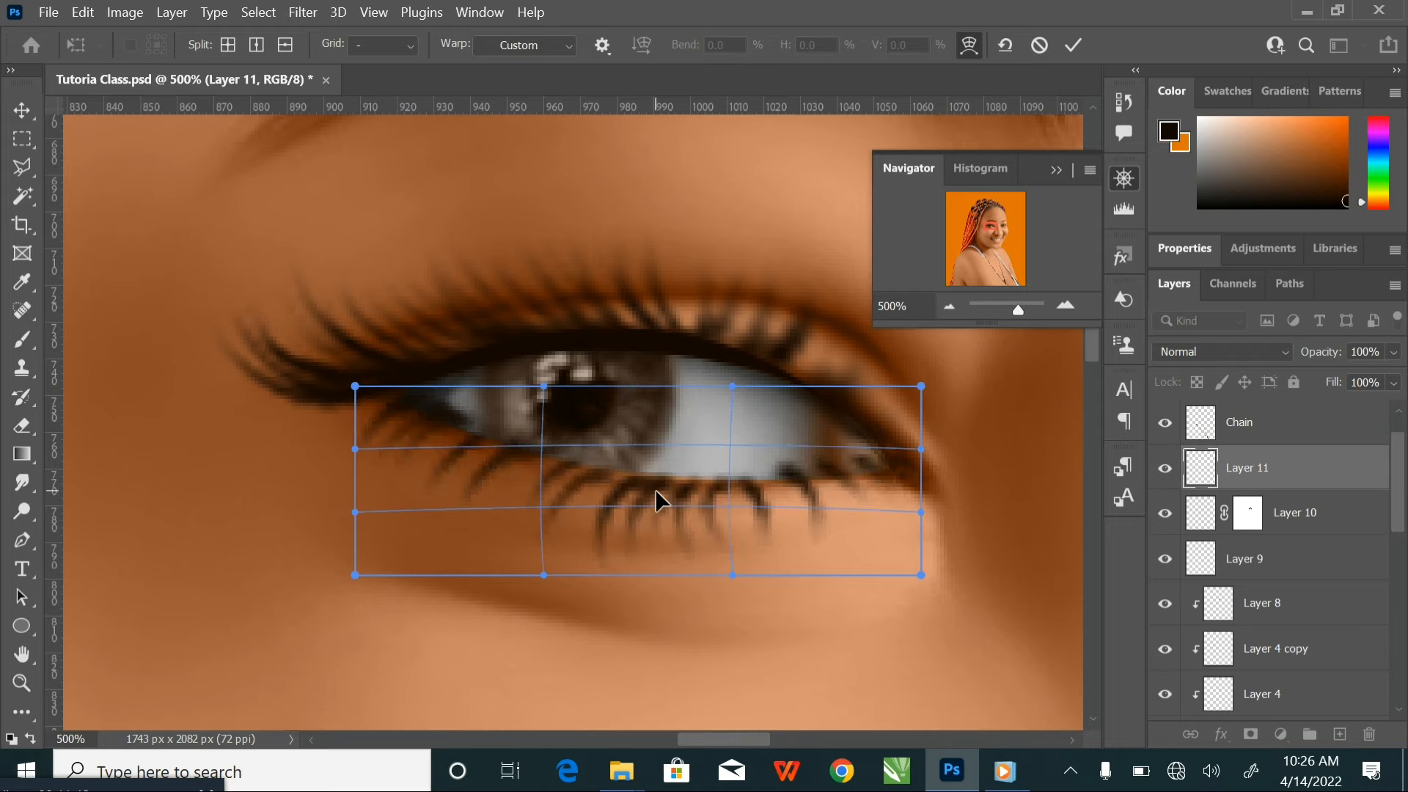
{"action": "left_click_drag", "start_coordinate": [863, 468], "coordinate": [877, 487]}
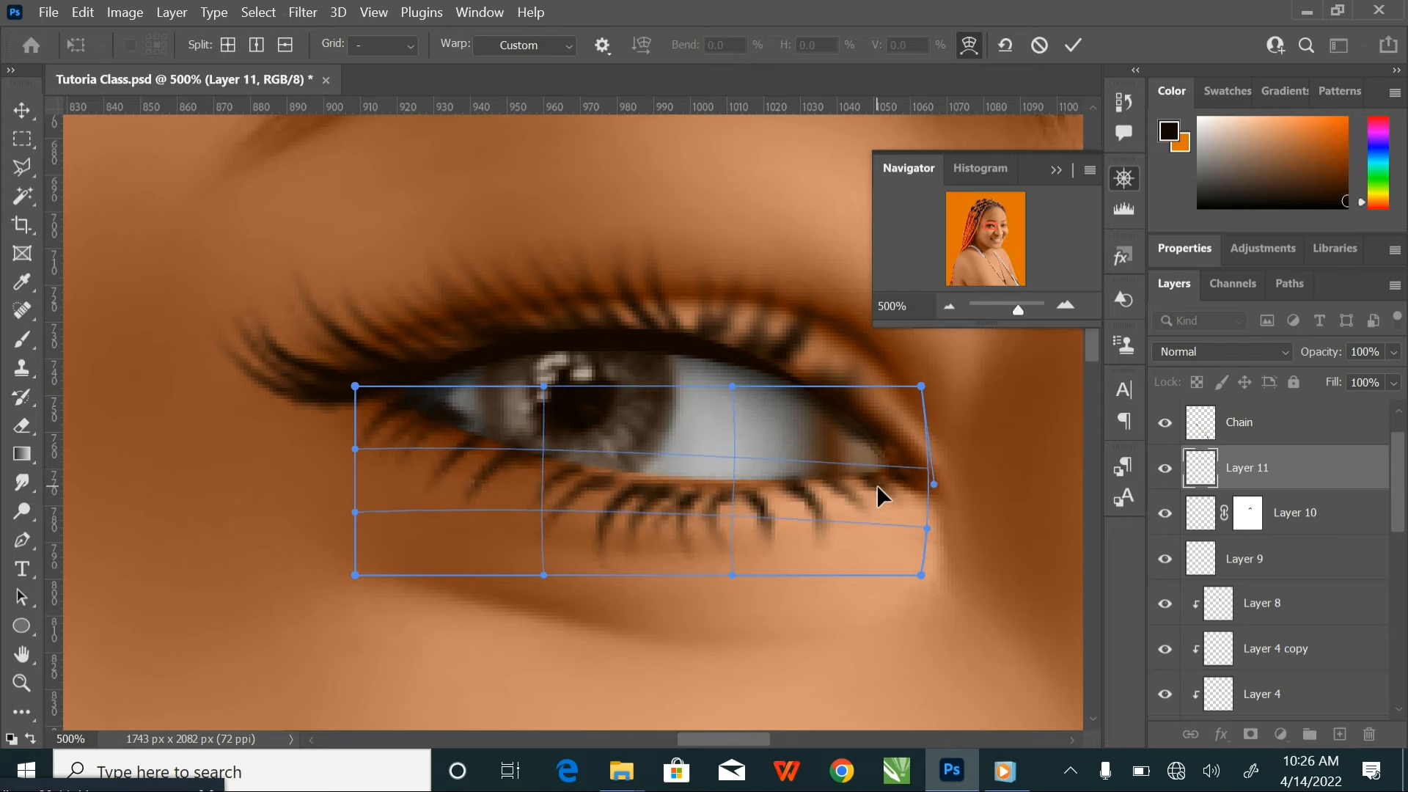
{"action": "left_click_drag", "start_coordinate": [697, 497], "coordinate": [687, 491]}
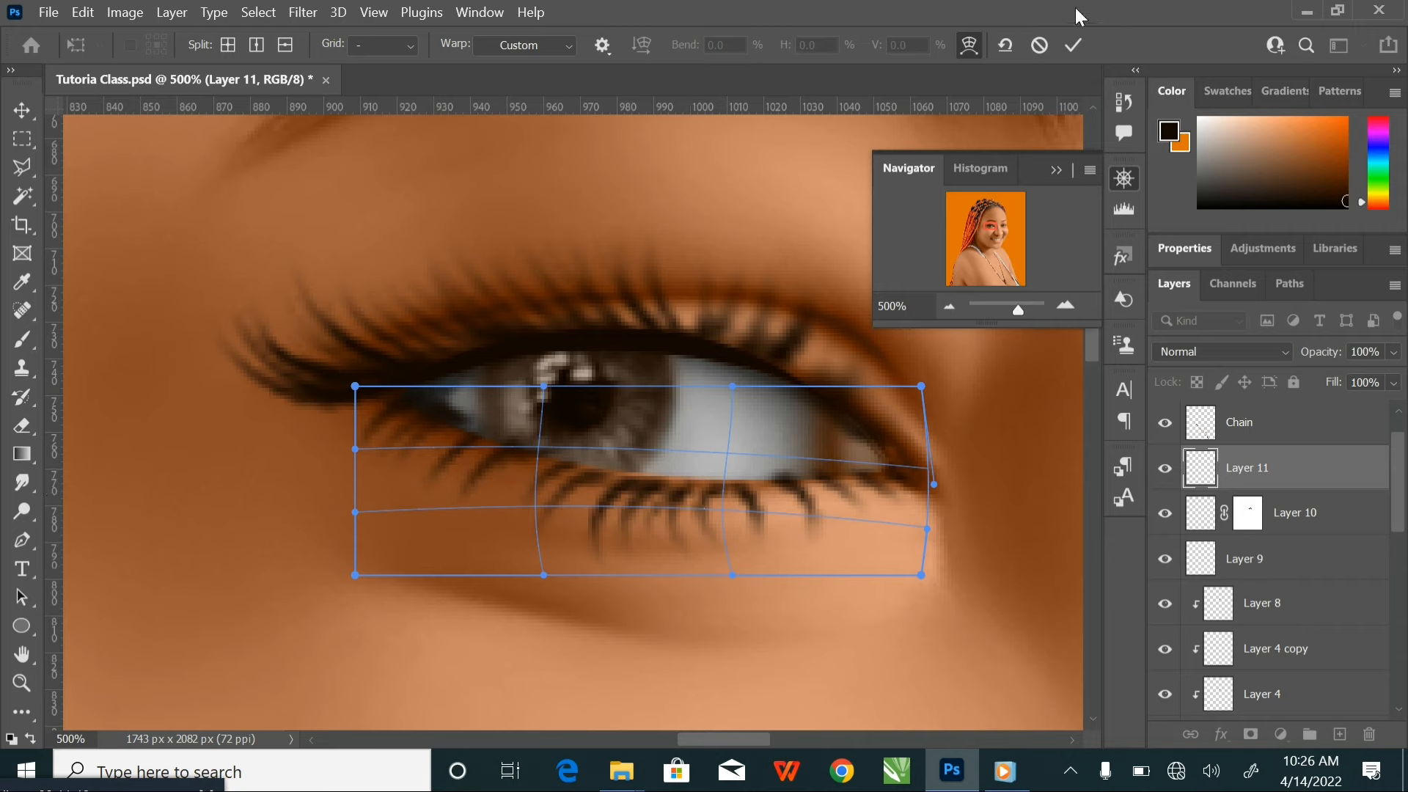
{"action": "left_click", "coordinate": [1066, 48]}
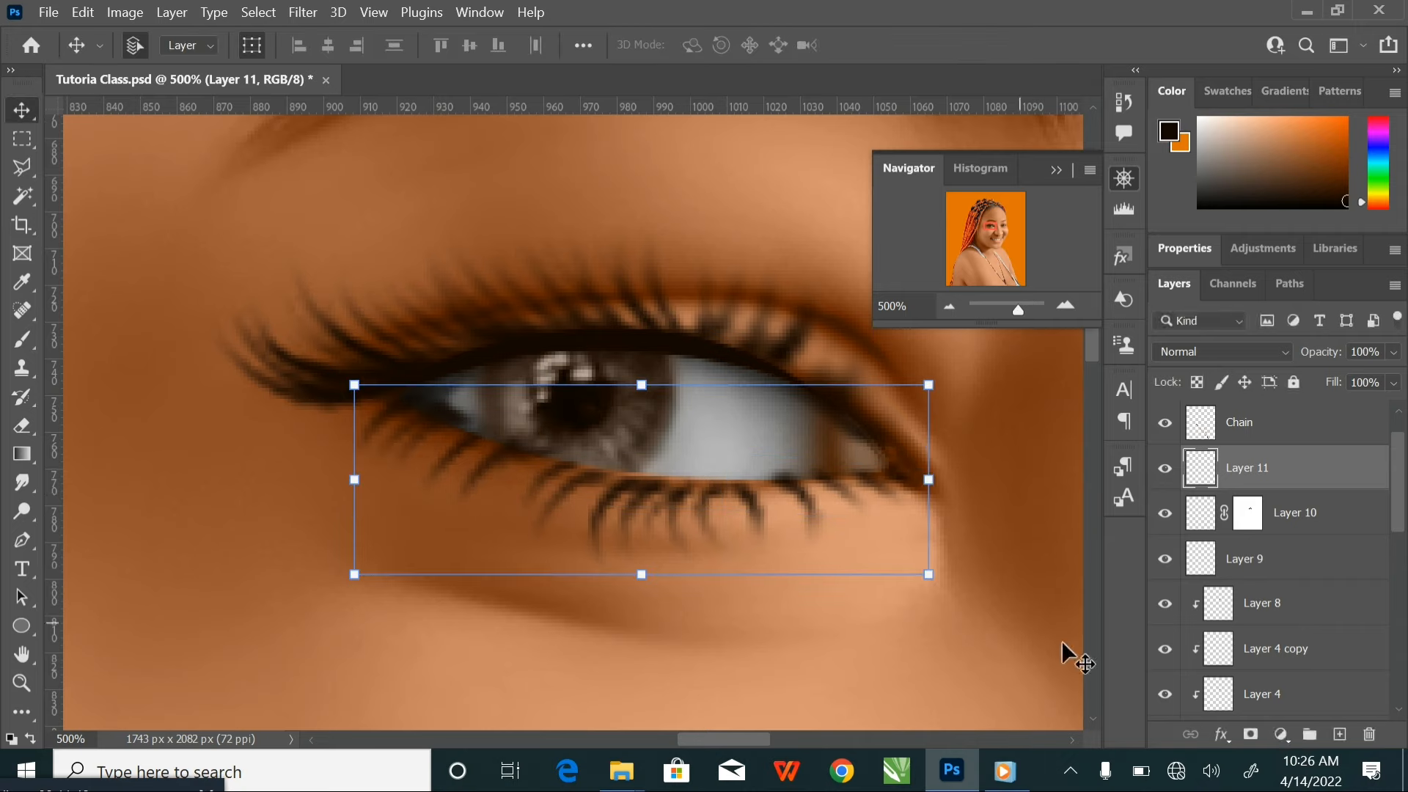
Add a layer mask to the lower eyelash layer and paint black with a 35 px brush over the lash tips to shorten them
{"action": "left_click", "coordinate": [1250, 734]}
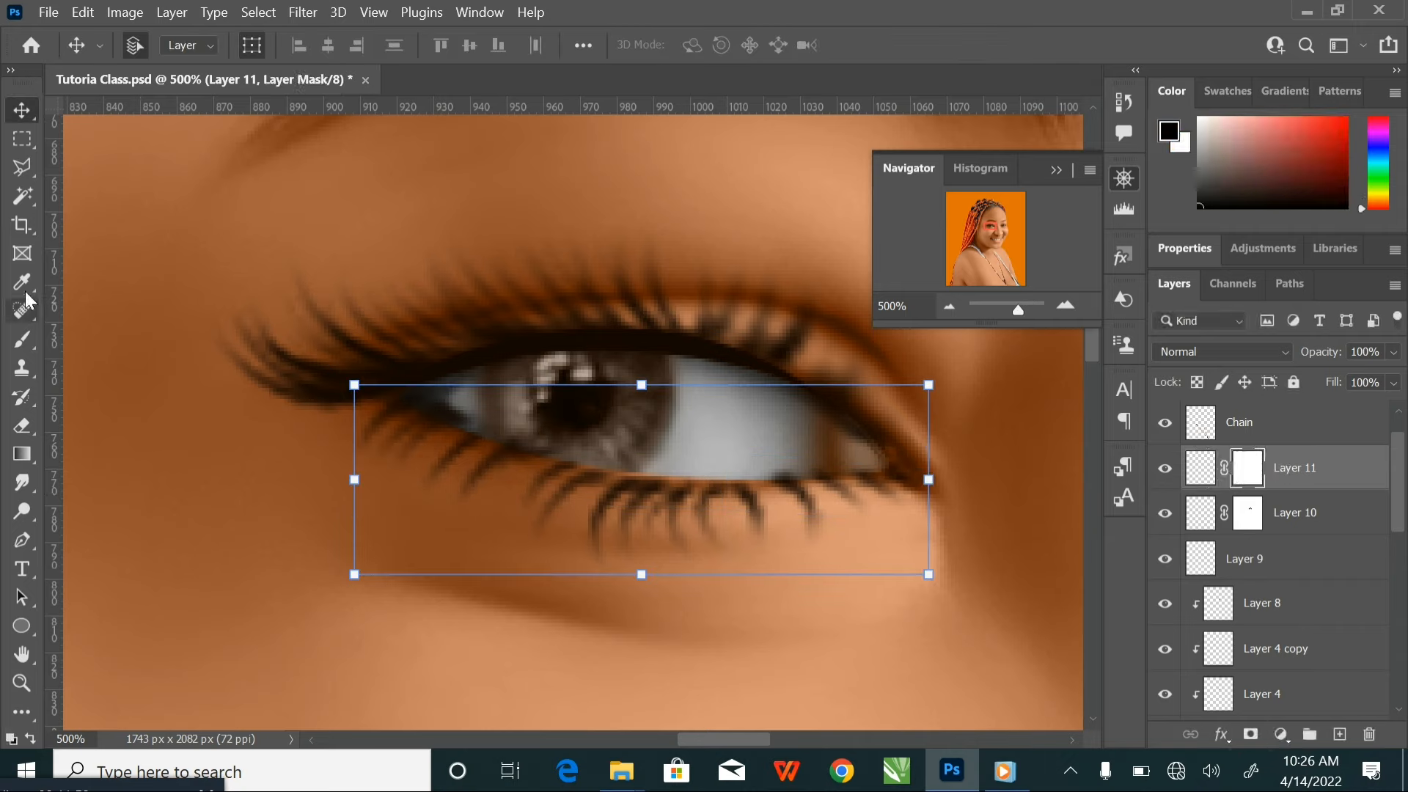
{"action": "left_click", "coordinate": [24, 343]}
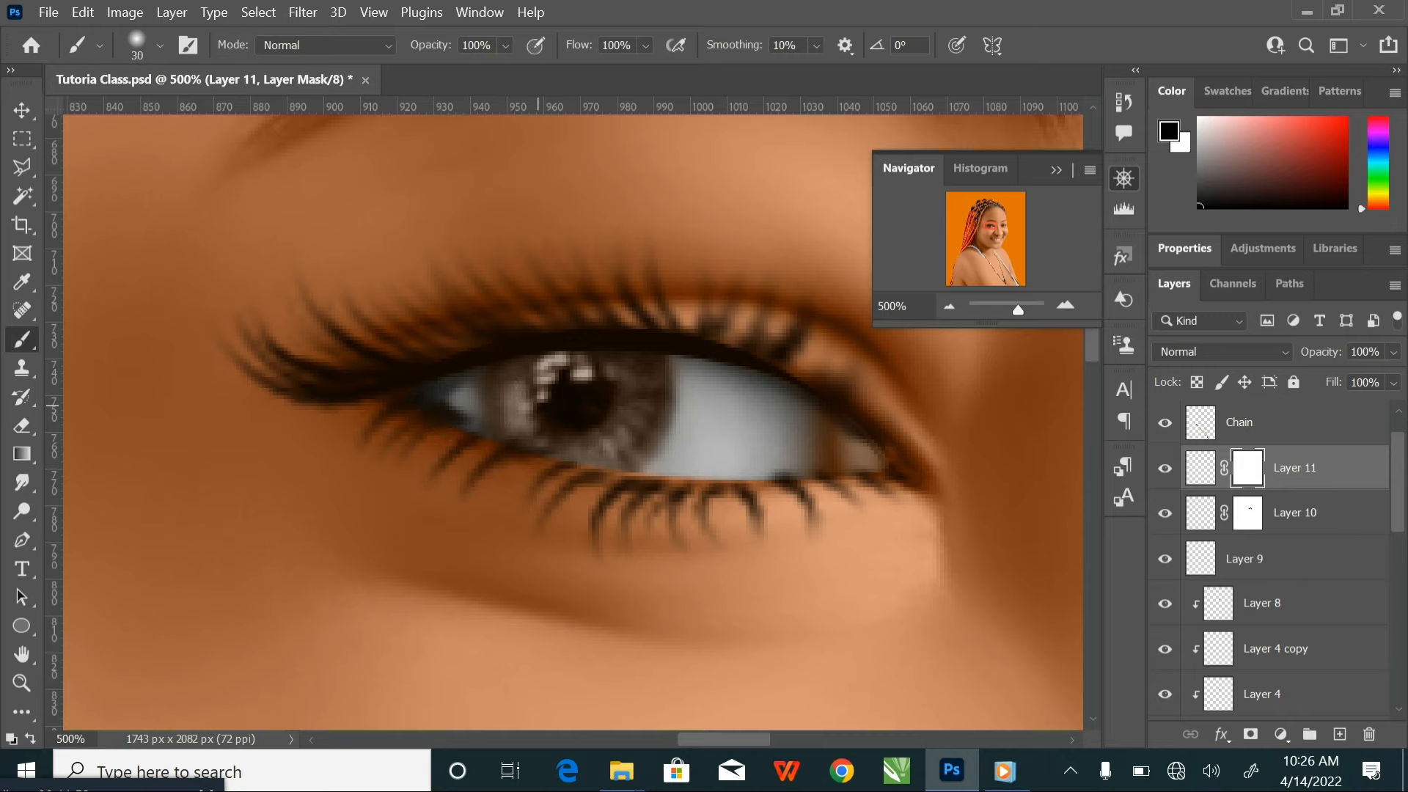
{"action": "key", "text": "bracketleft"}
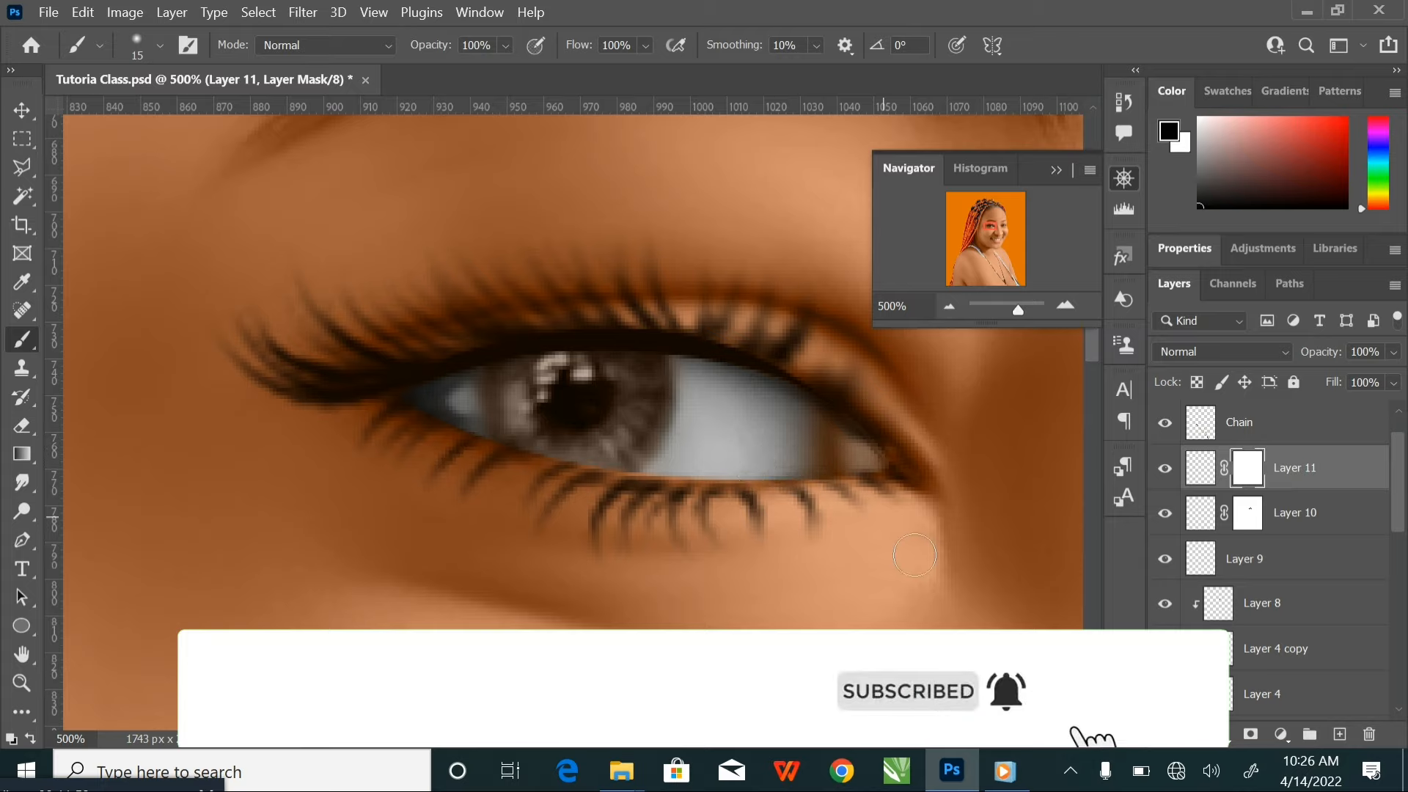
{"action": "key", "text": "bracketright"}
{"action": "key", "text": "bracketright"}
{"action": "key", "text": "bracketright"}
{"action": "key", "text": "bracketright"}
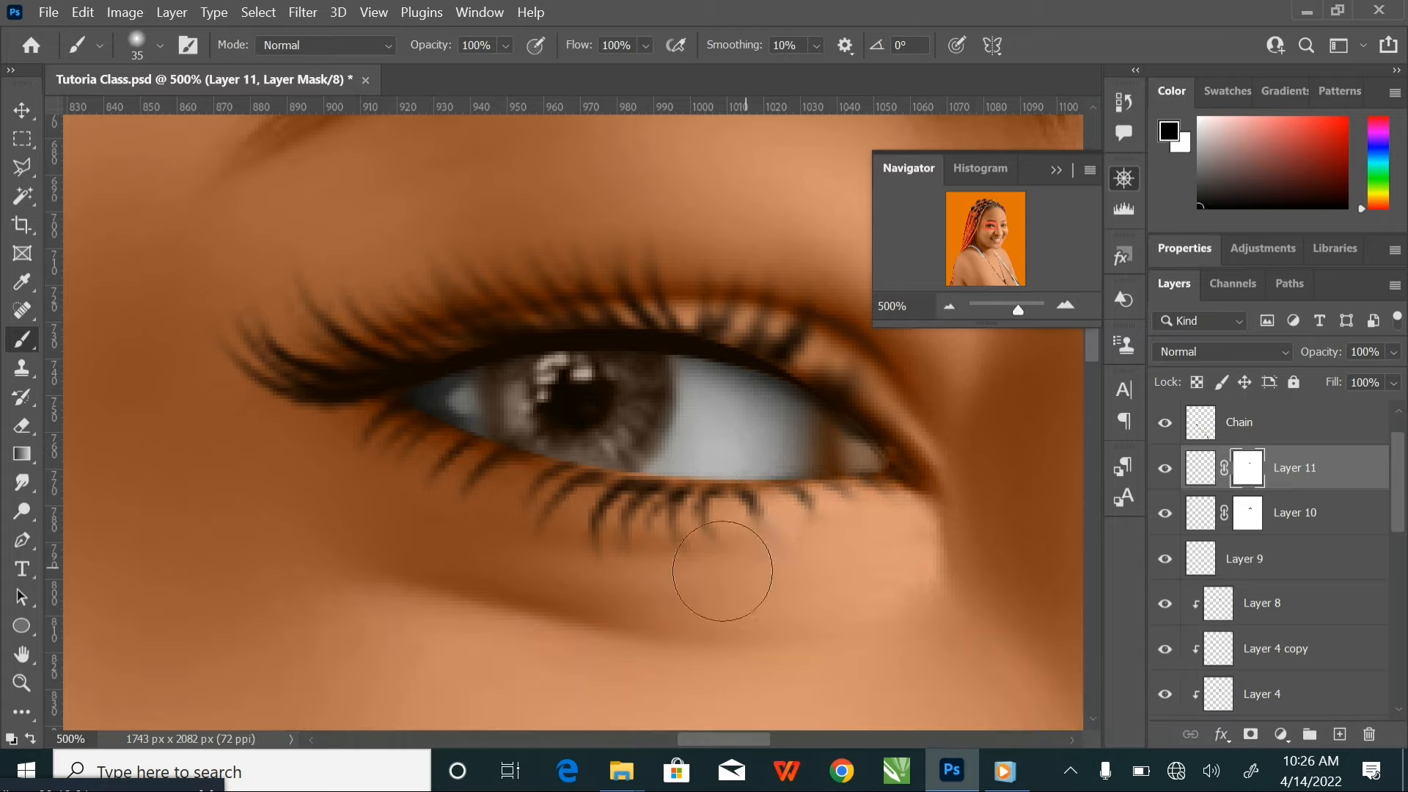
{"action": "left_click_drag", "start_coordinate": [546, 568], "coordinate": [368, 459]}
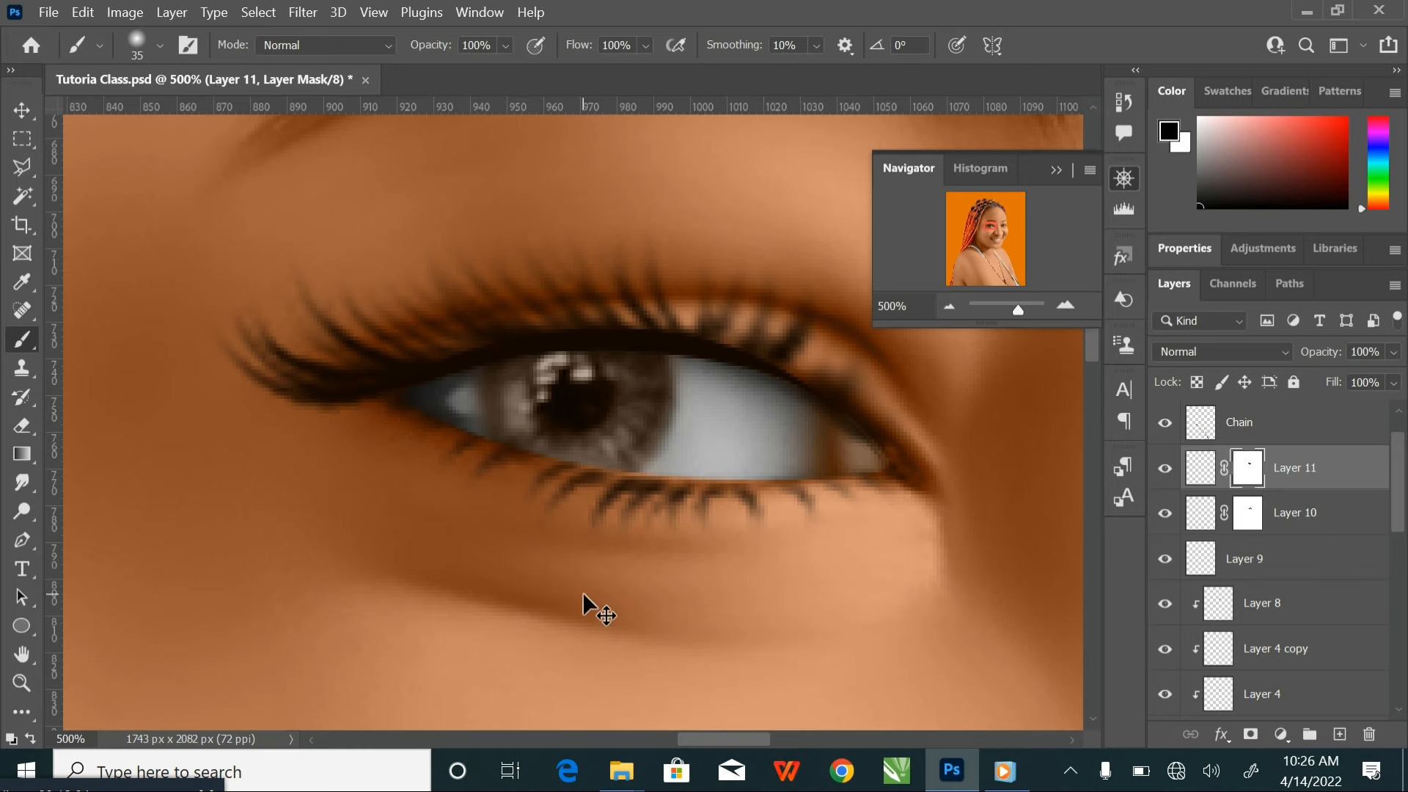
Duplicate the masked upper and lower eyelash layers, Layer 10 and Layer 11, together
{"action": "scroll", "coordinate": [582, 592], "scroll_direction": "down", "scroll_amount": 5}
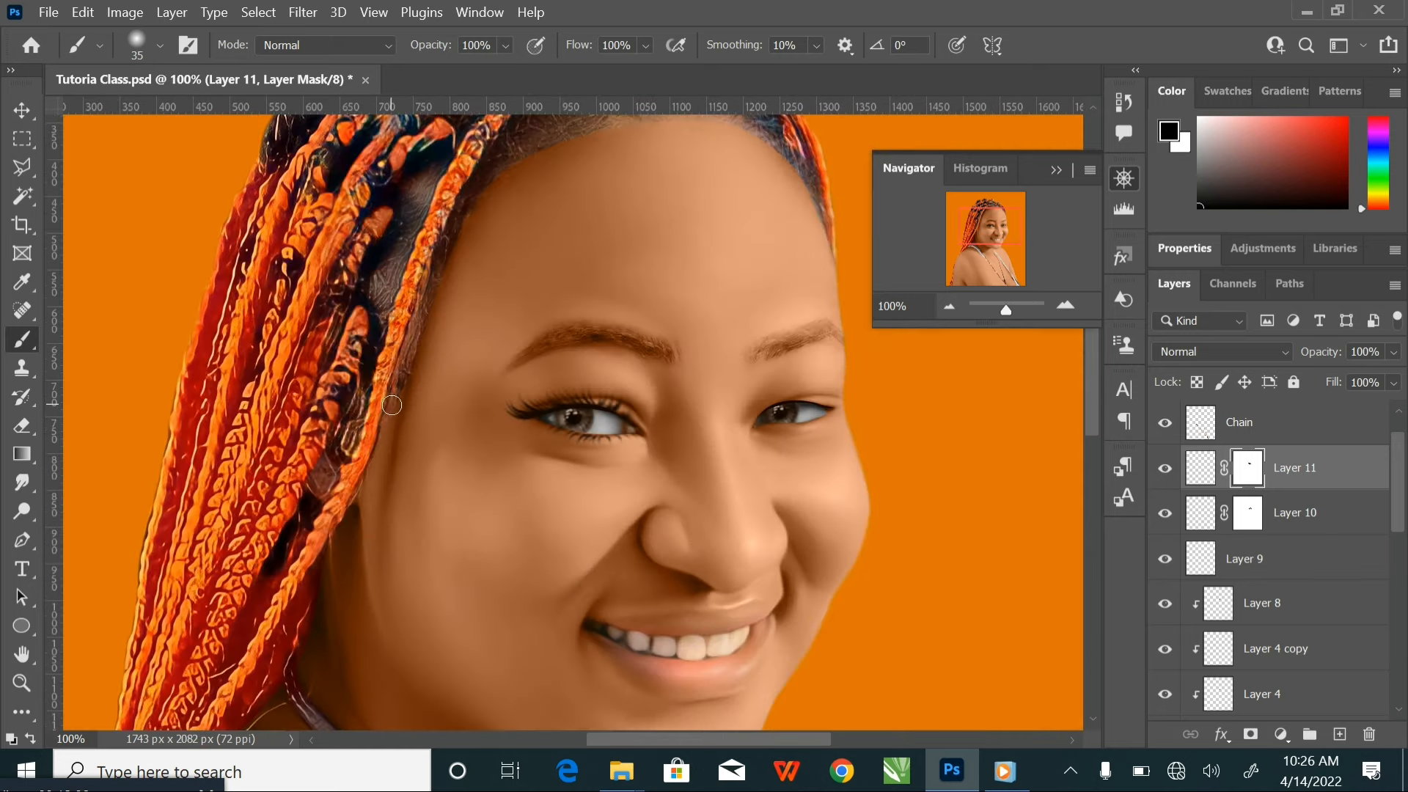
{"action": "left_click_drag", "start_coordinate": [704, 415], "coordinate": [636, 407]}
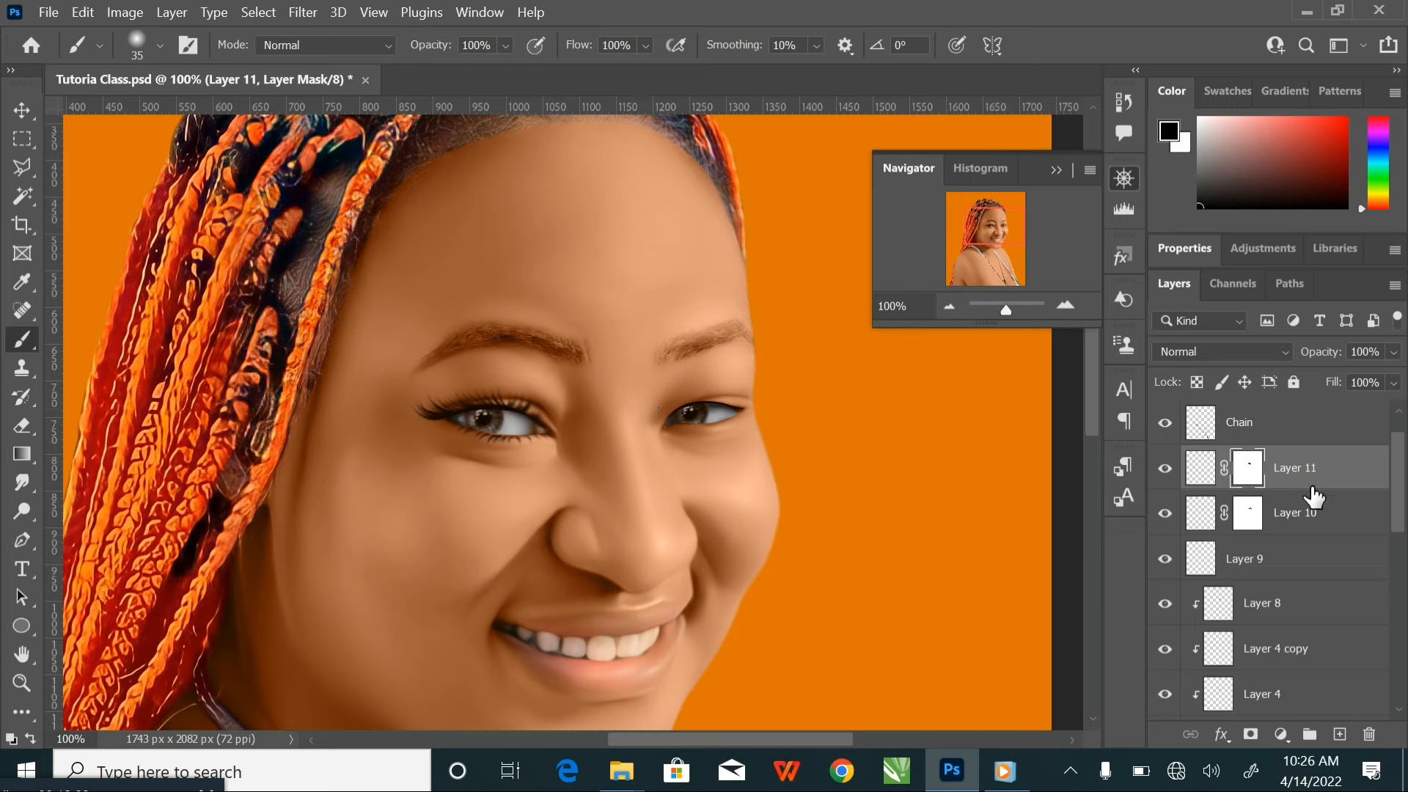
{"action": "left_click", "coordinate": [1340, 523], "text": "shift"}
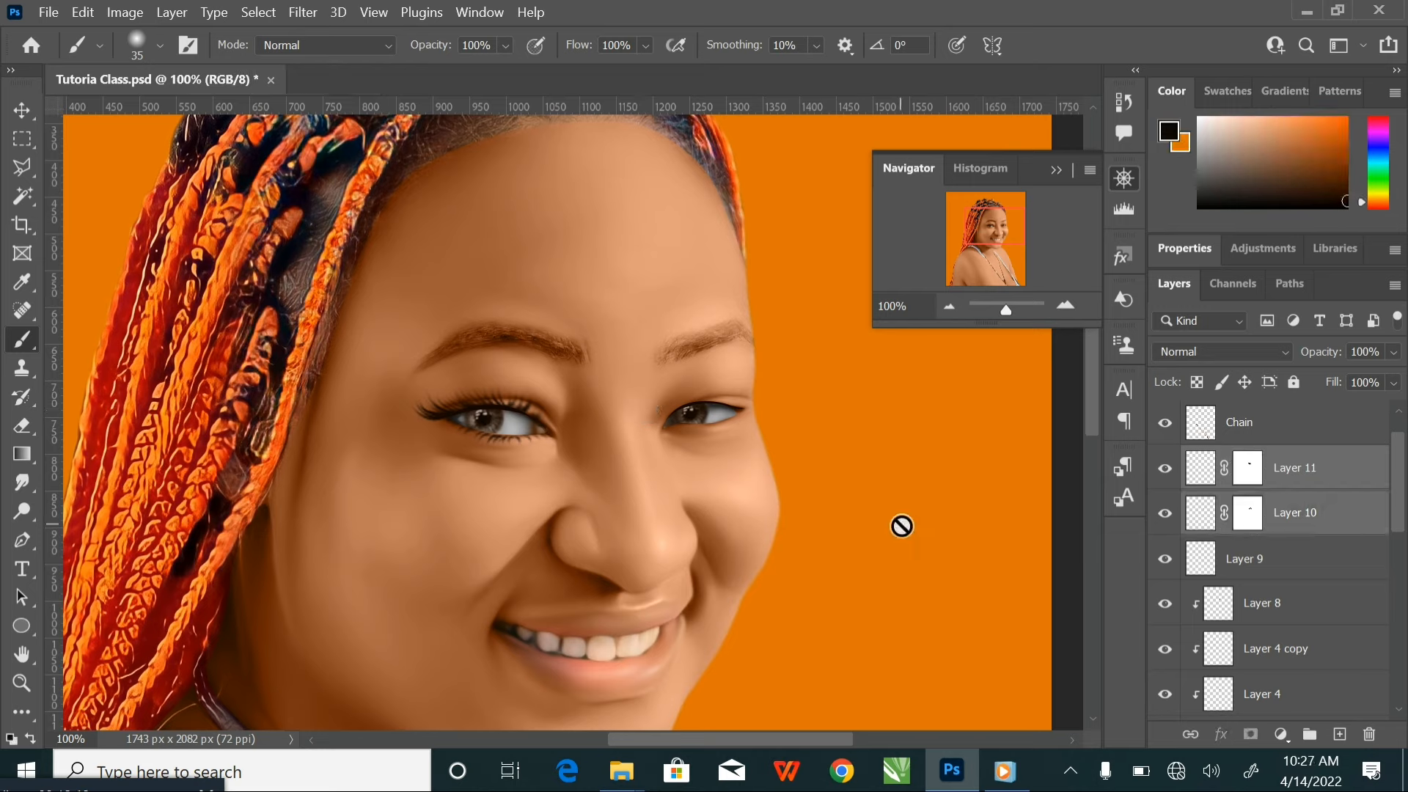
{"action": "key", "text": "ctrl+j"}
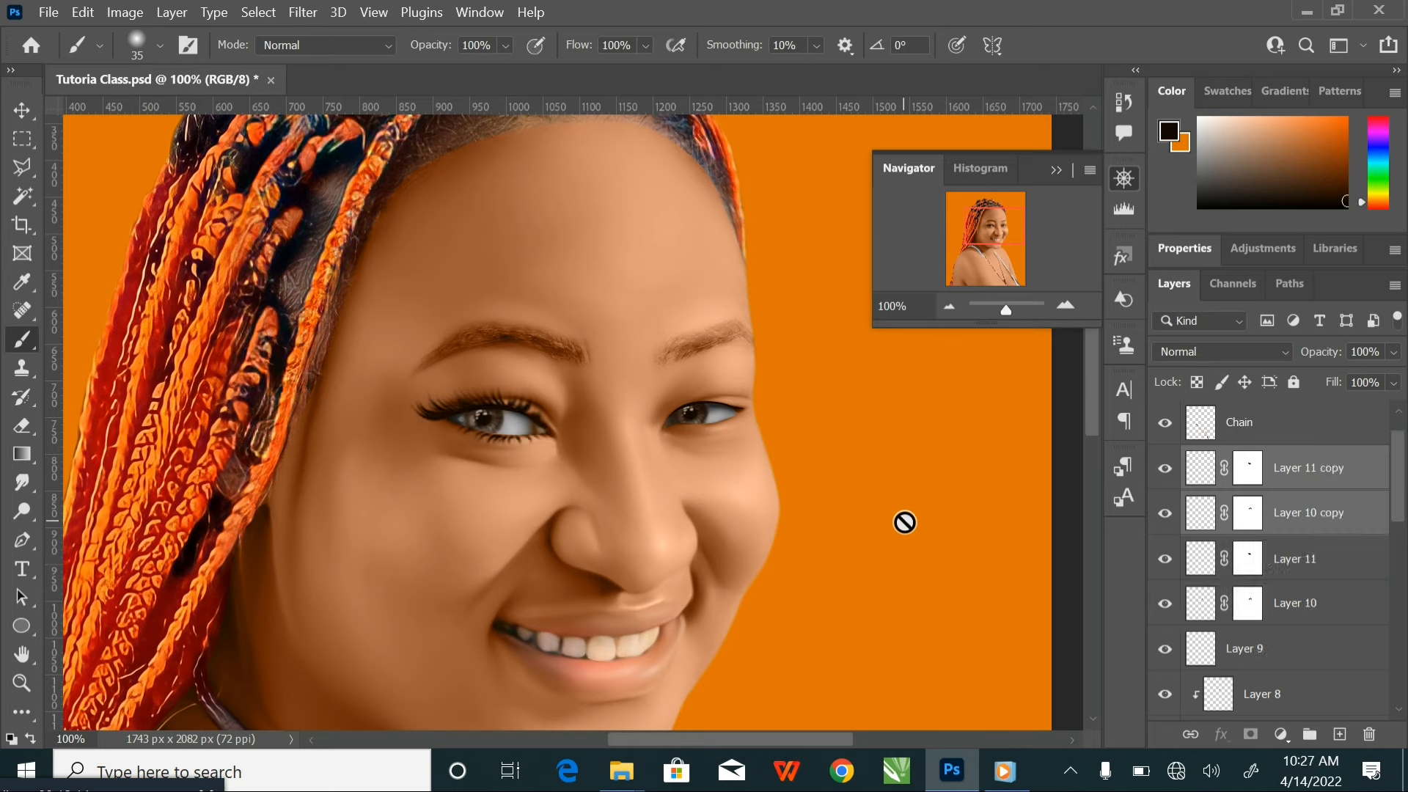
Move the duplicated upper and lower eyelashes together onto the other eye and flip them horizontally
{"action": "left_click", "coordinate": [22, 114]}
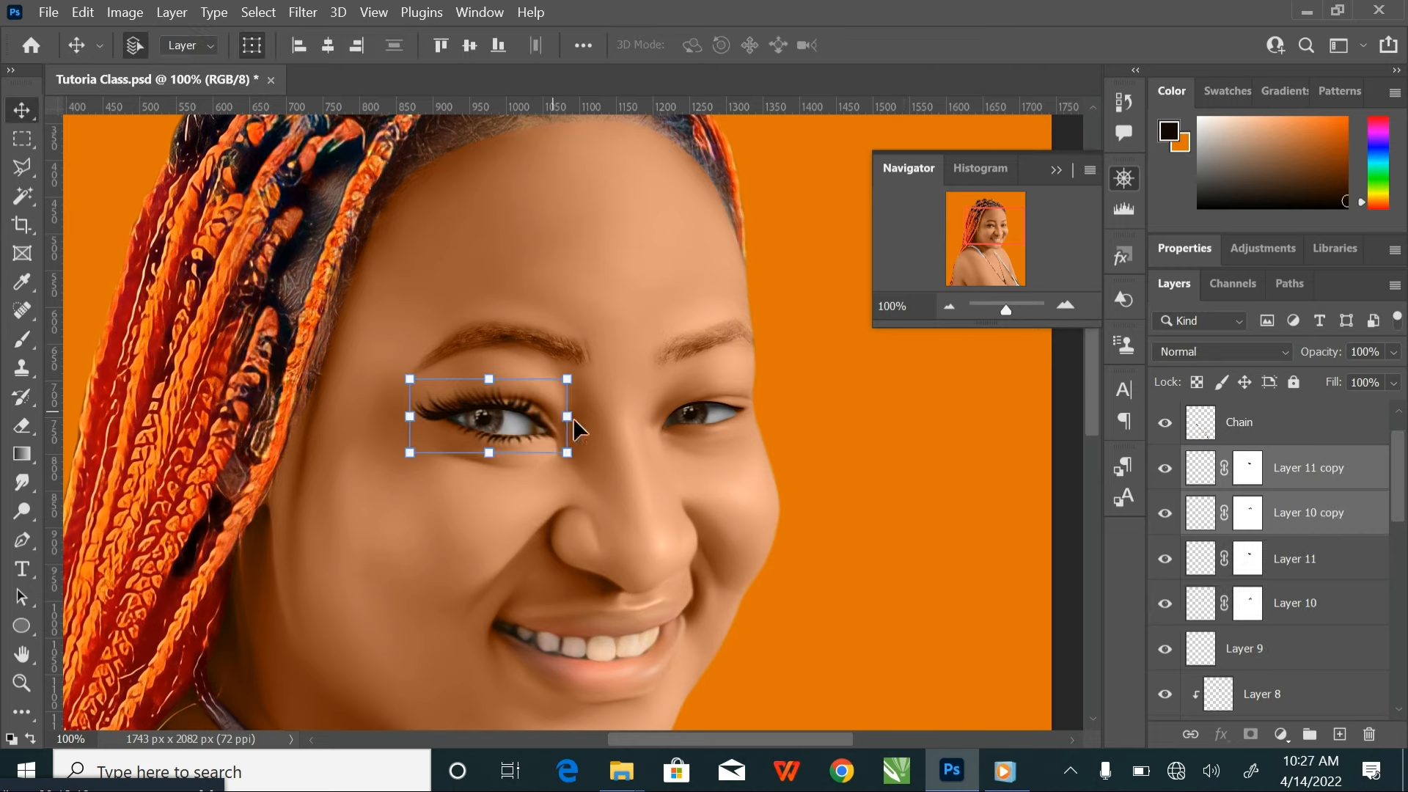
{"action": "mouse_move", "coordinate": [573, 415]}
{"action": "left_mouse_down"}
{"action": "mouse_move", "coordinate": [542, 439]}
{"action": "mouse_move", "coordinate": [586, 440]}
{"action": "left_mouse_up"}
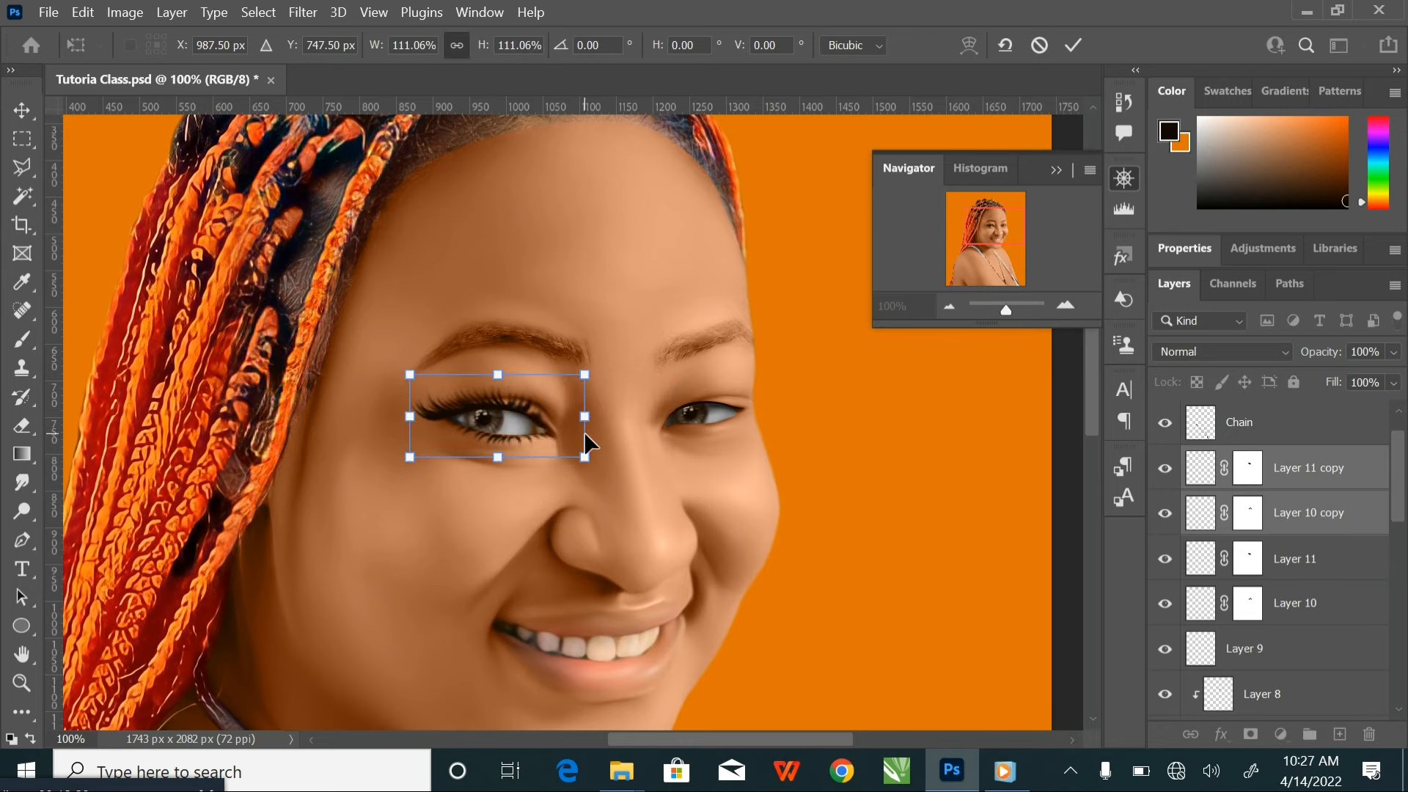
{"action": "scroll", "coordinate": [548, 437], "scroll_direction": "up", "scroll_amount": 2}
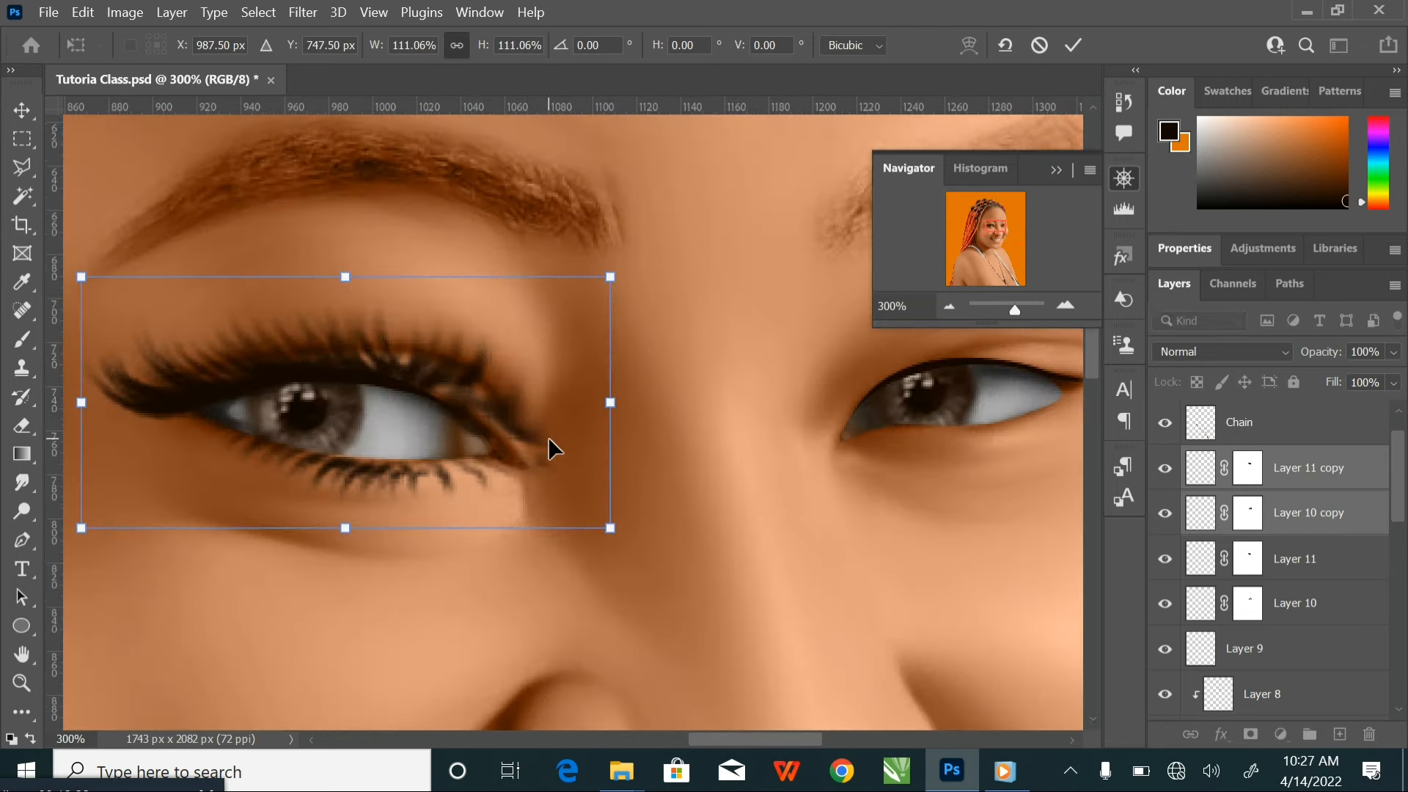
{"action": "left_click_drag", "start_coordinate": [461, 403], "coordinate": [779, 447]}
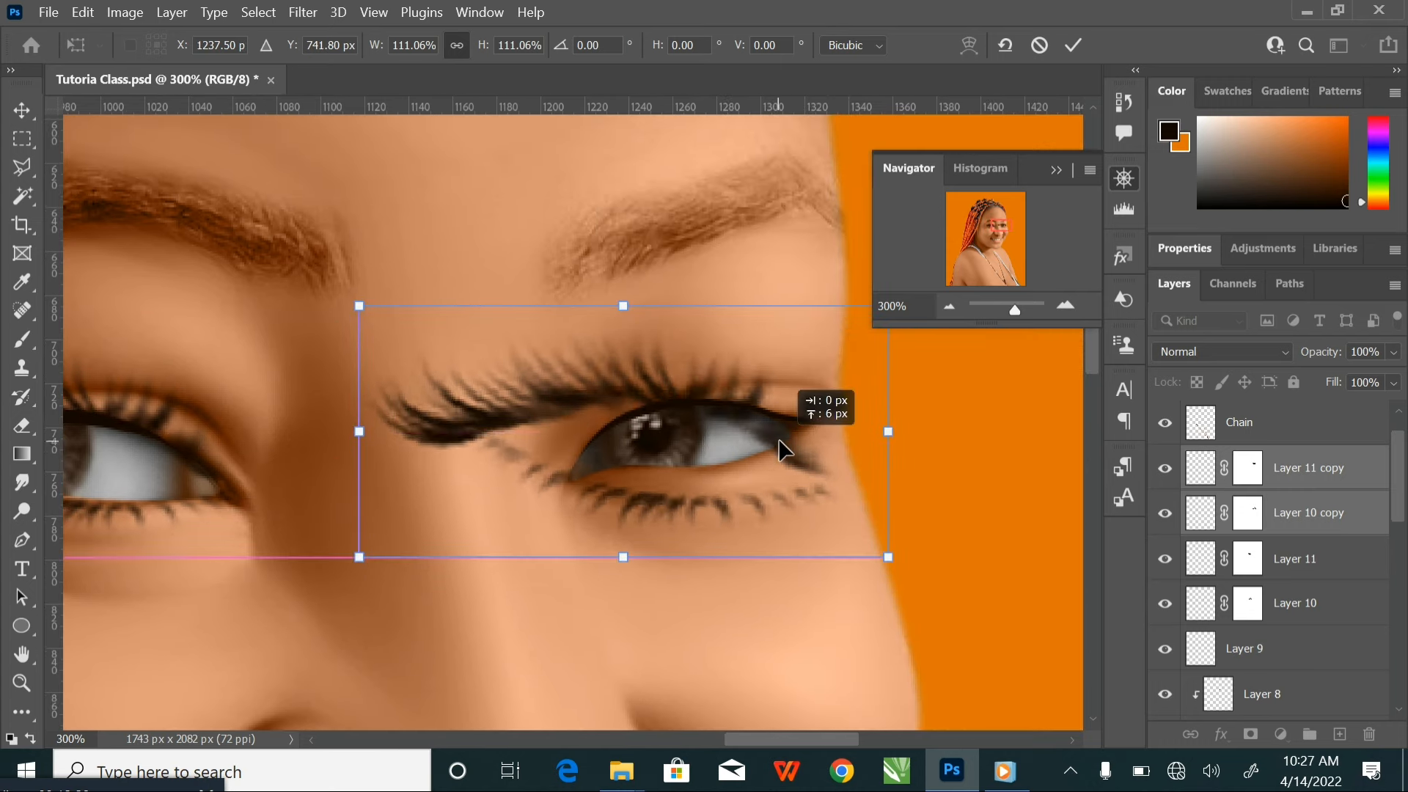
{"action": "right_click", "coordinate": [767, 440]}
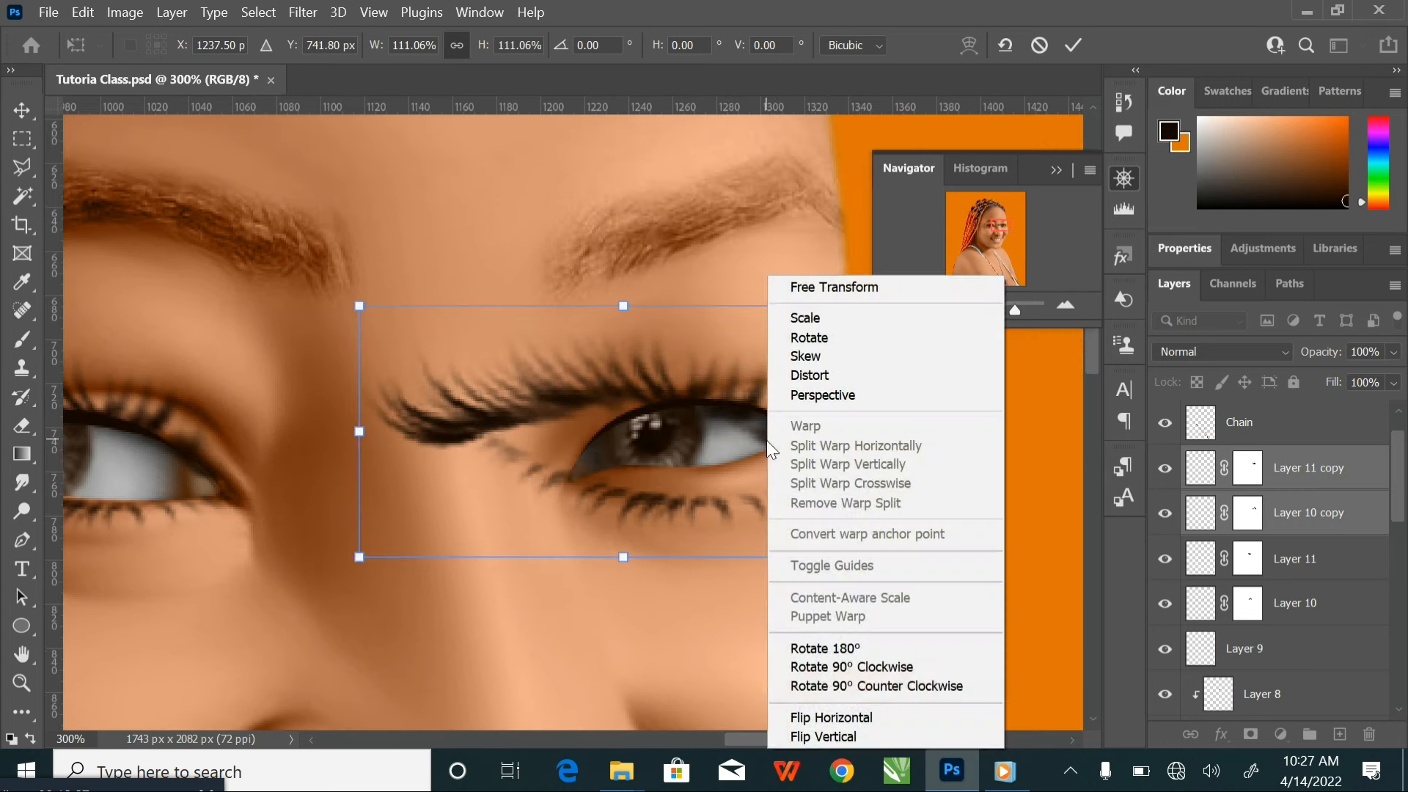
{"action": "left_click", "coordinate": [849, 721]}
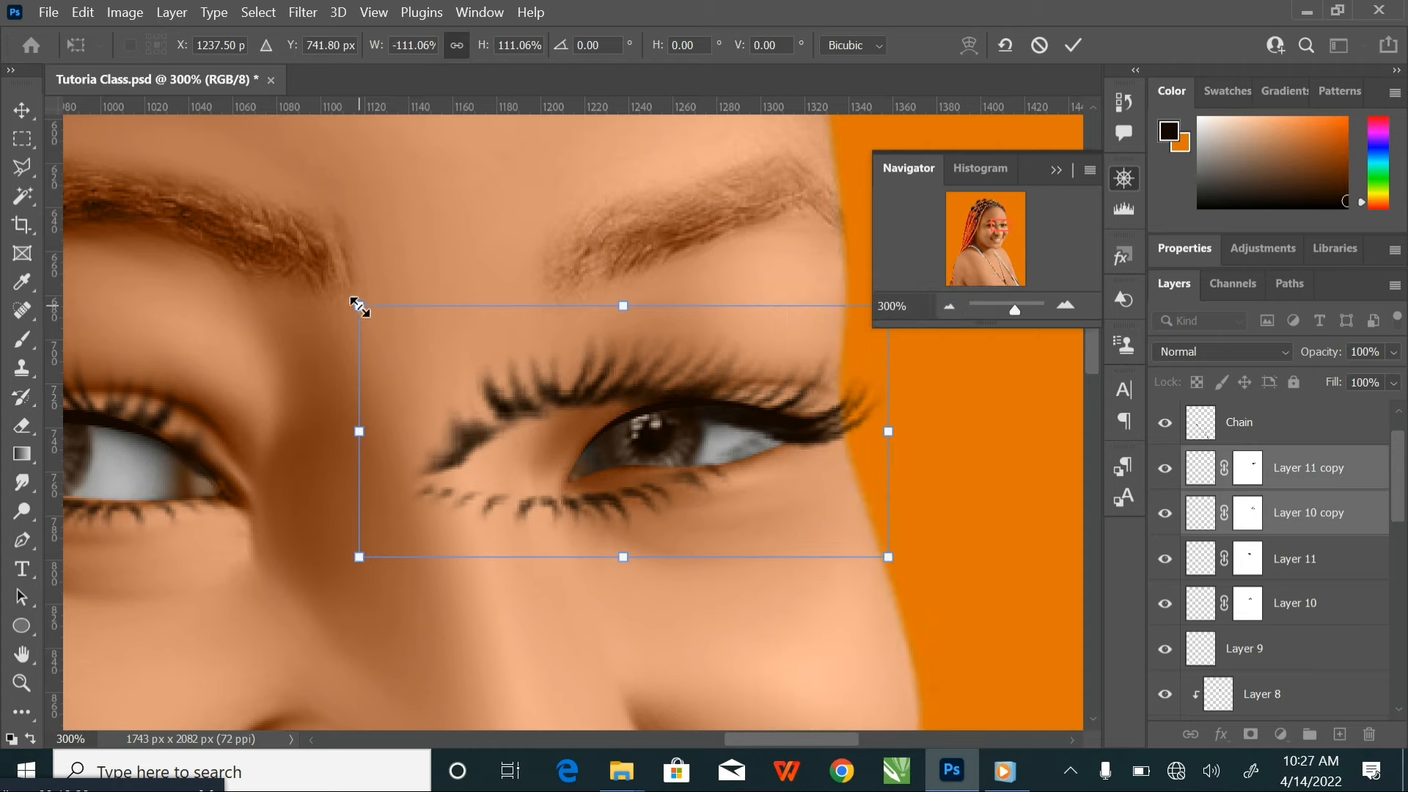
Scale the flipped eyelash pair to about 84%, align it with the eye's lids and apply the transform
{"action": "left_click_drag", "start_coordinate": [359, 306], "coordinate": [489, 368]}
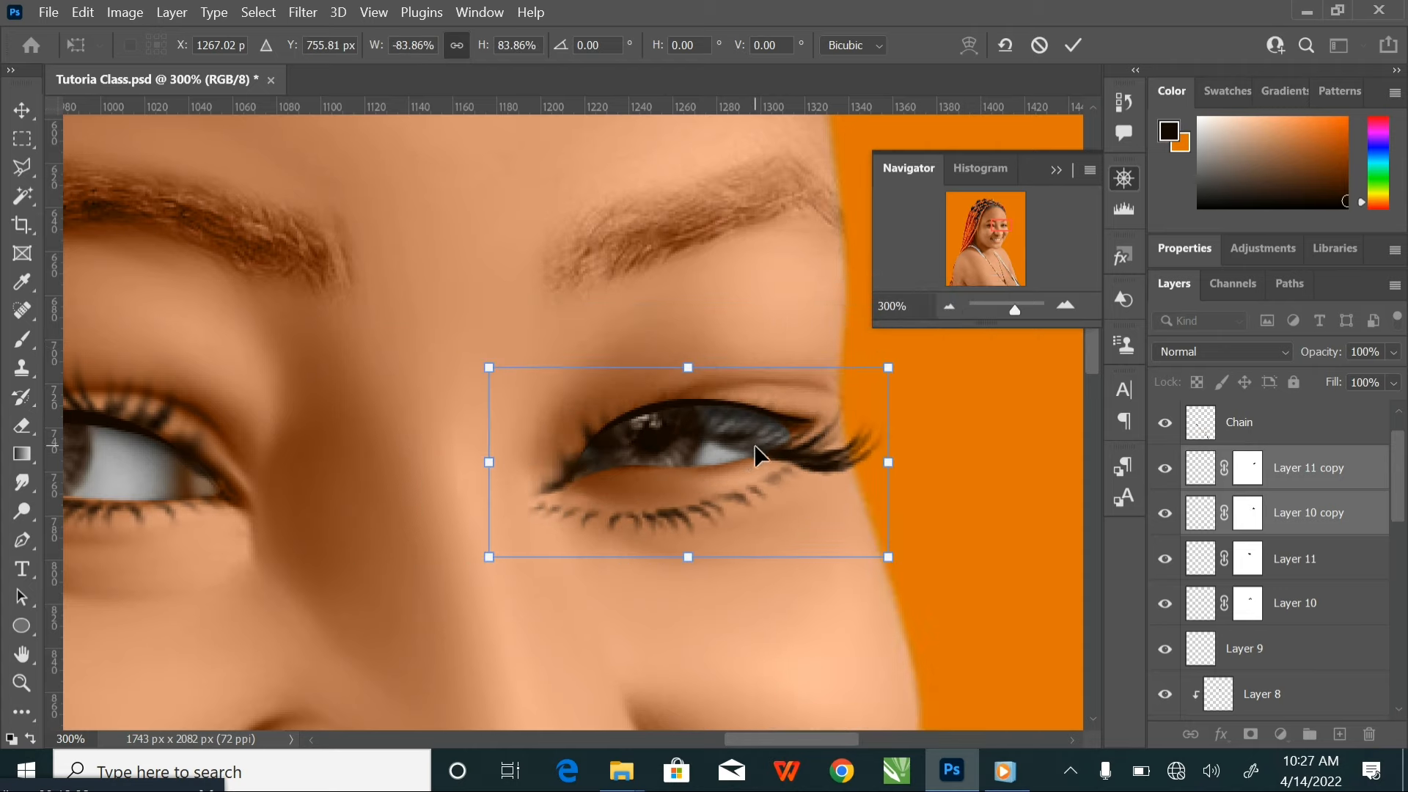
{"action": "left_click_drag", "start_coordinate": [757, 455], "coordinate": [765, 418]}
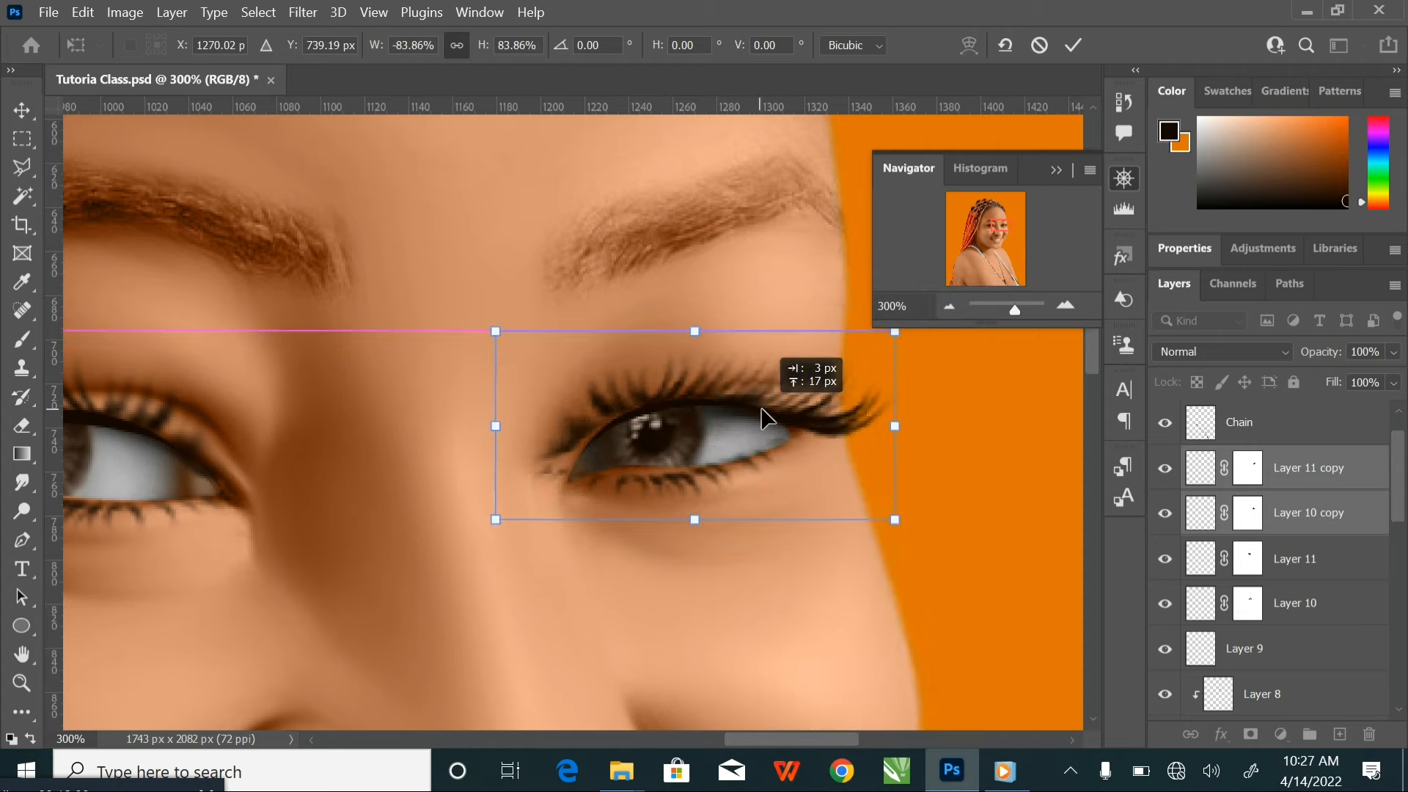
{"action": "left_click", "coordinate": [1074, 45]}
Warp the upper eyelash on Layer 10 copy to follow the upper lid down to the inner corner, and apply the transform
{"action": "left_click", "coordinate": [1296, 519]}
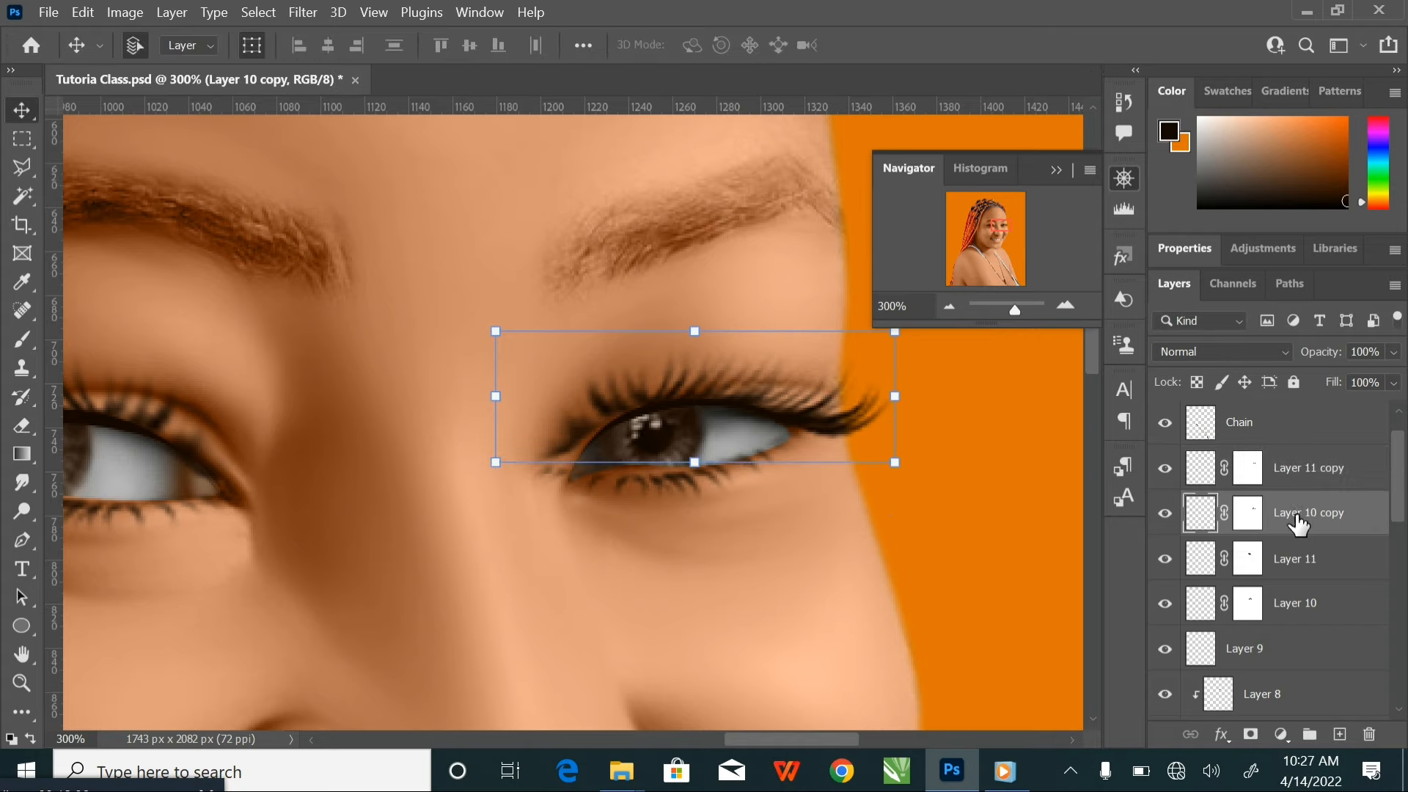
{"action": "key", "text": "ctrl+plus"}
{"action": "key", "text": "ctrl+plus"}
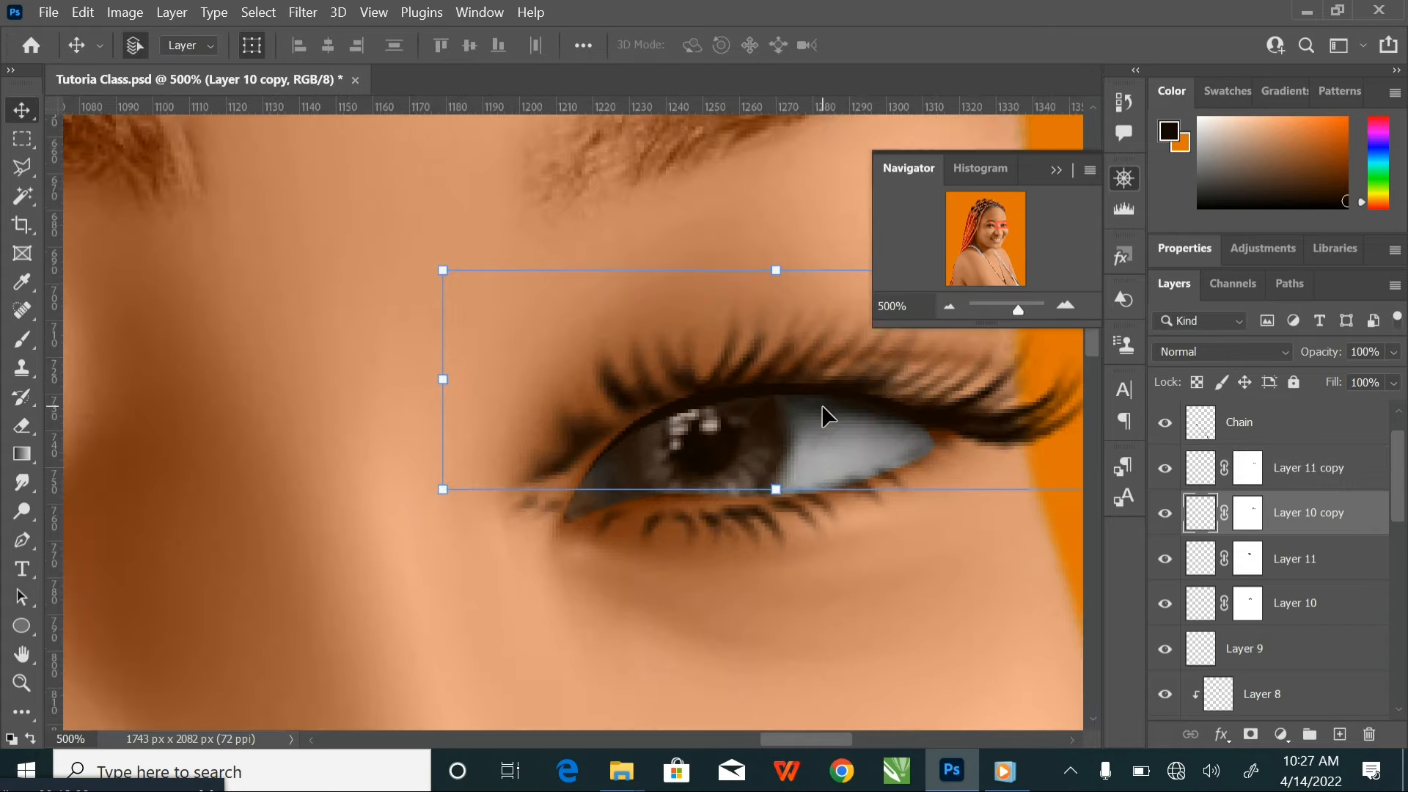
{"action": "left_click_drag", "start_coordinate": [759, 431], "coordinate": [644, 440]}
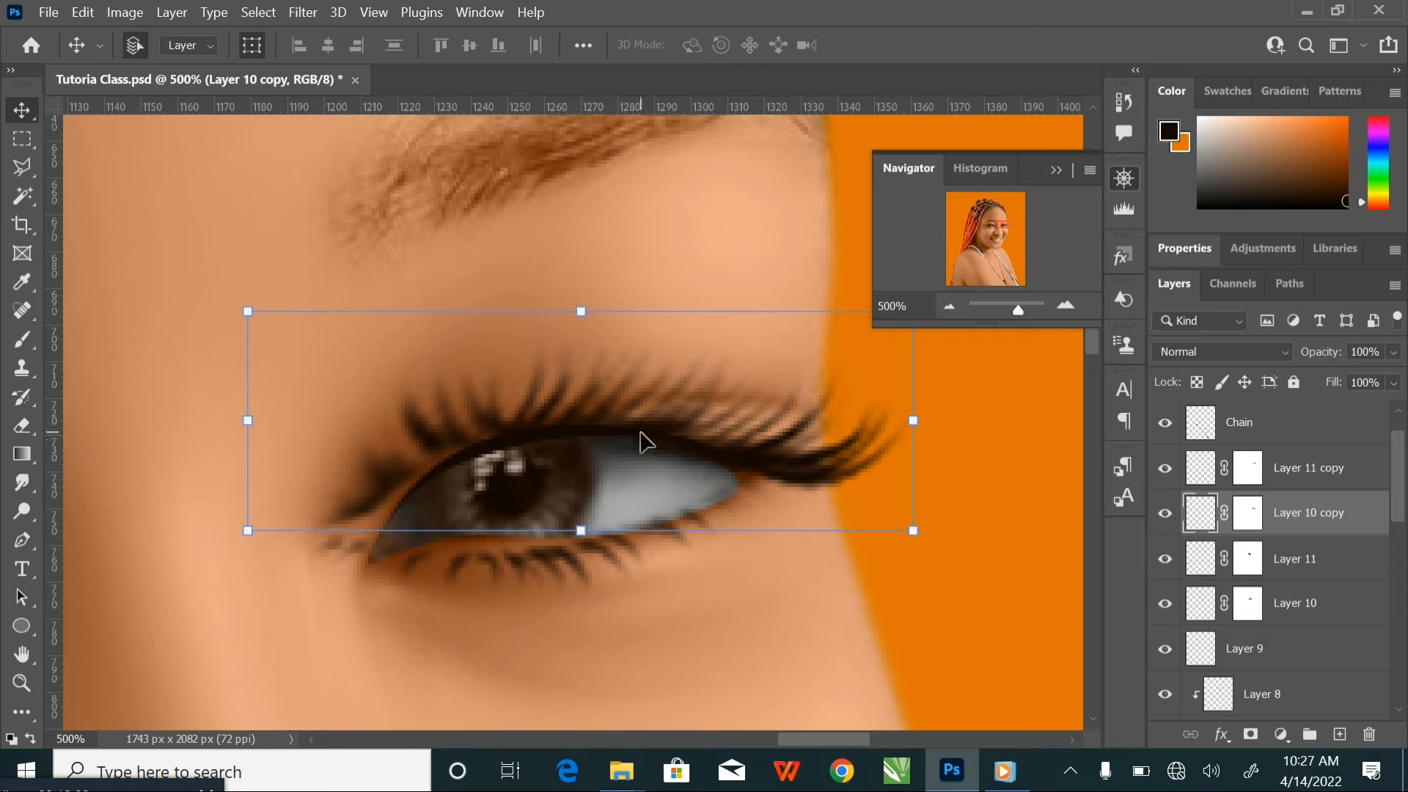
{"action": "left_click", "coordinate": [911, 528]}
{"action": "left_click_drag", "start_coordinate": [911, 528], "coordinate": [910, 528]}
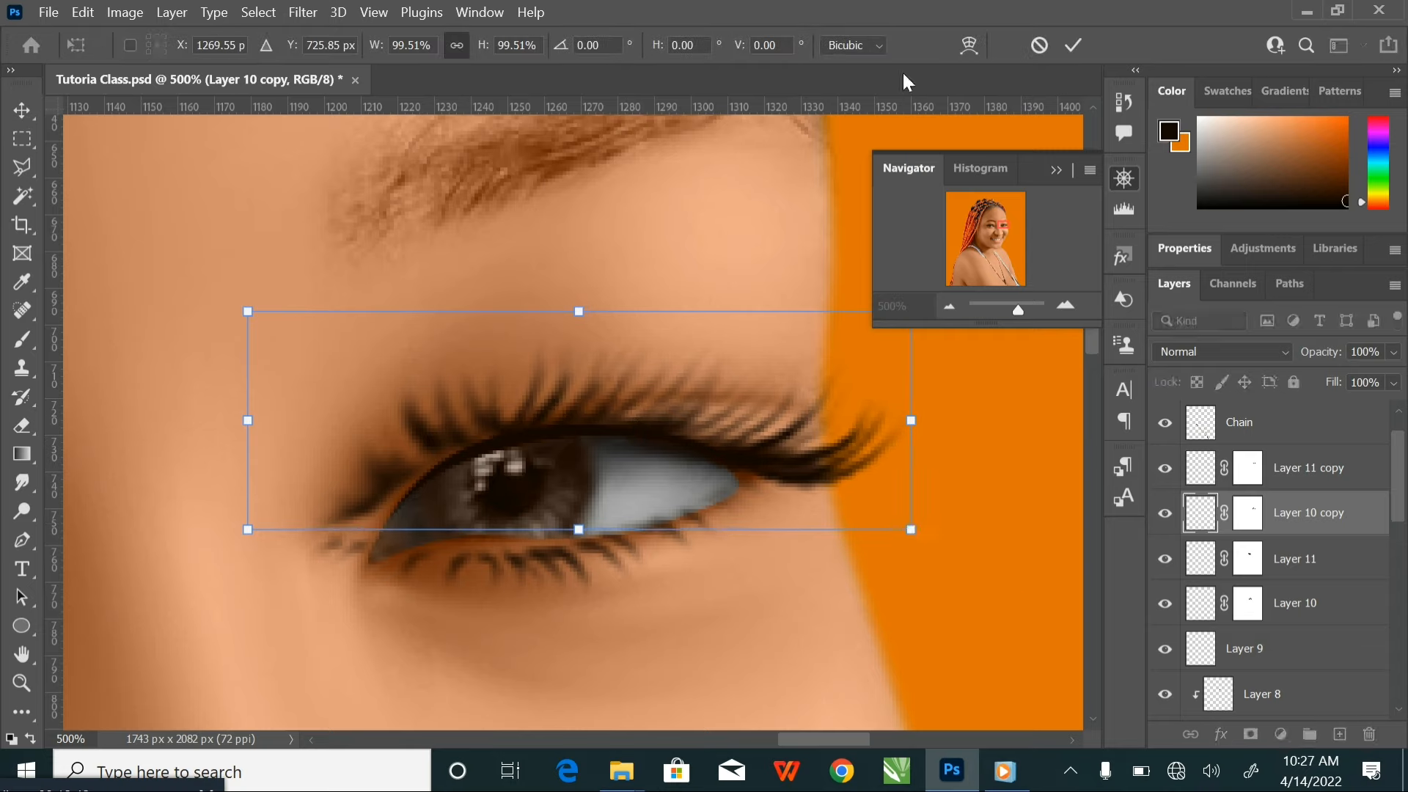
{"action": "left_click", "coordinate": [974, 47]}
{"action": "left_click_drag", "start_coordinate": [357, 519], "coordinate": [518, 503]}
{"action": "left_click_drag", "start_coordinate": [539, 419], "coordinate": [532, 420]}
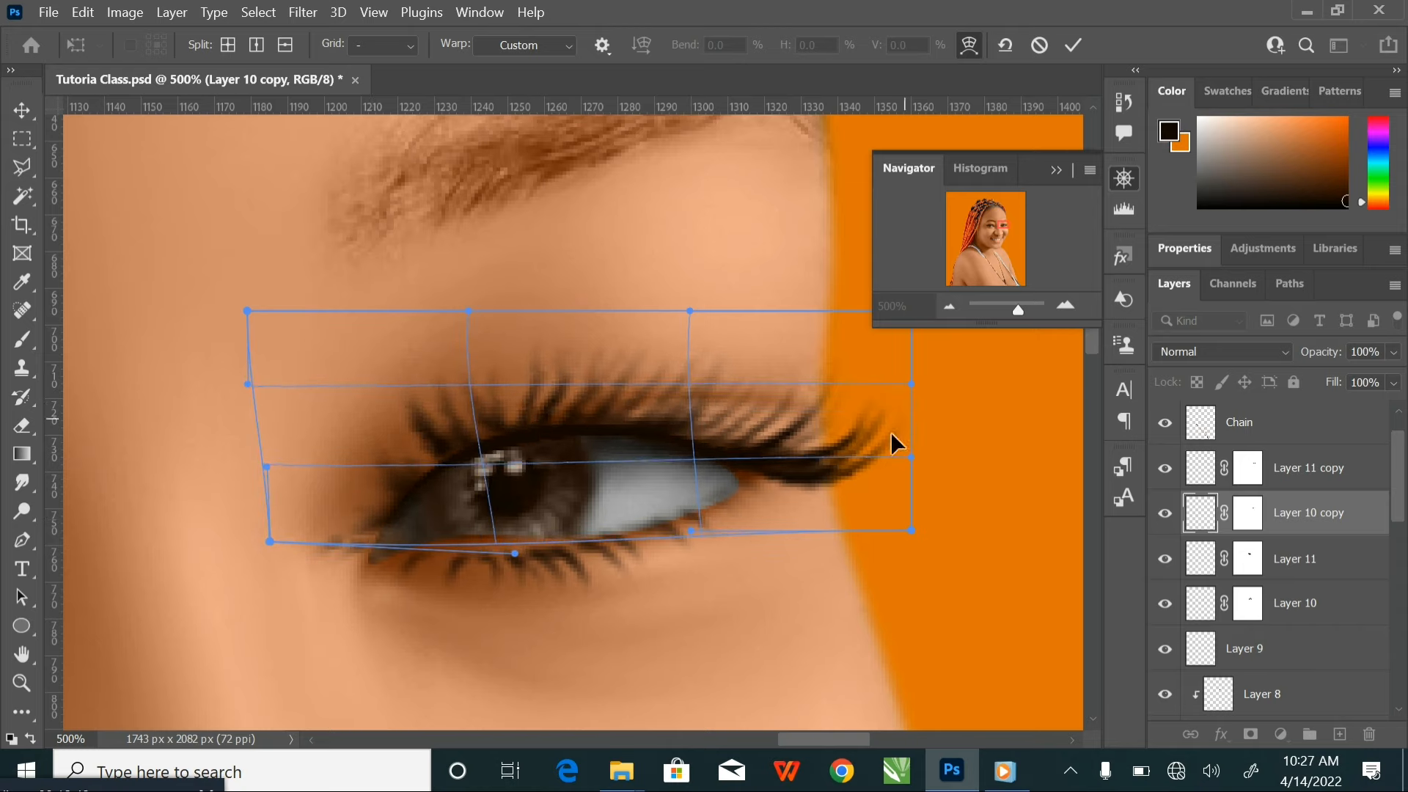
{"action": "left_click_drag", "start_coordinate": [849, 451], "coordinate": [852, 461]}
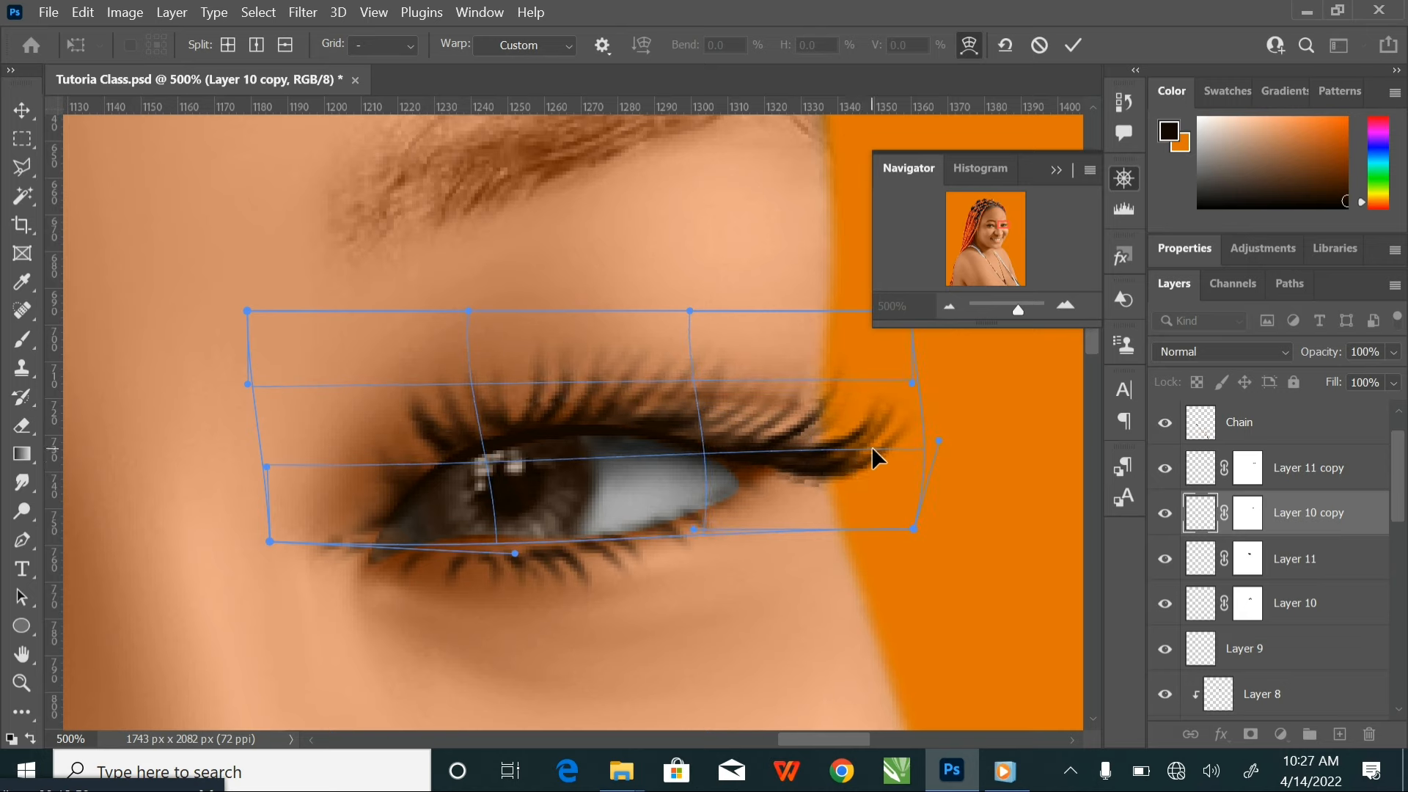
{"action": "key", "text": "ctrl+z"}
{"action": "left_click", "coordinate": [1075, 48]}
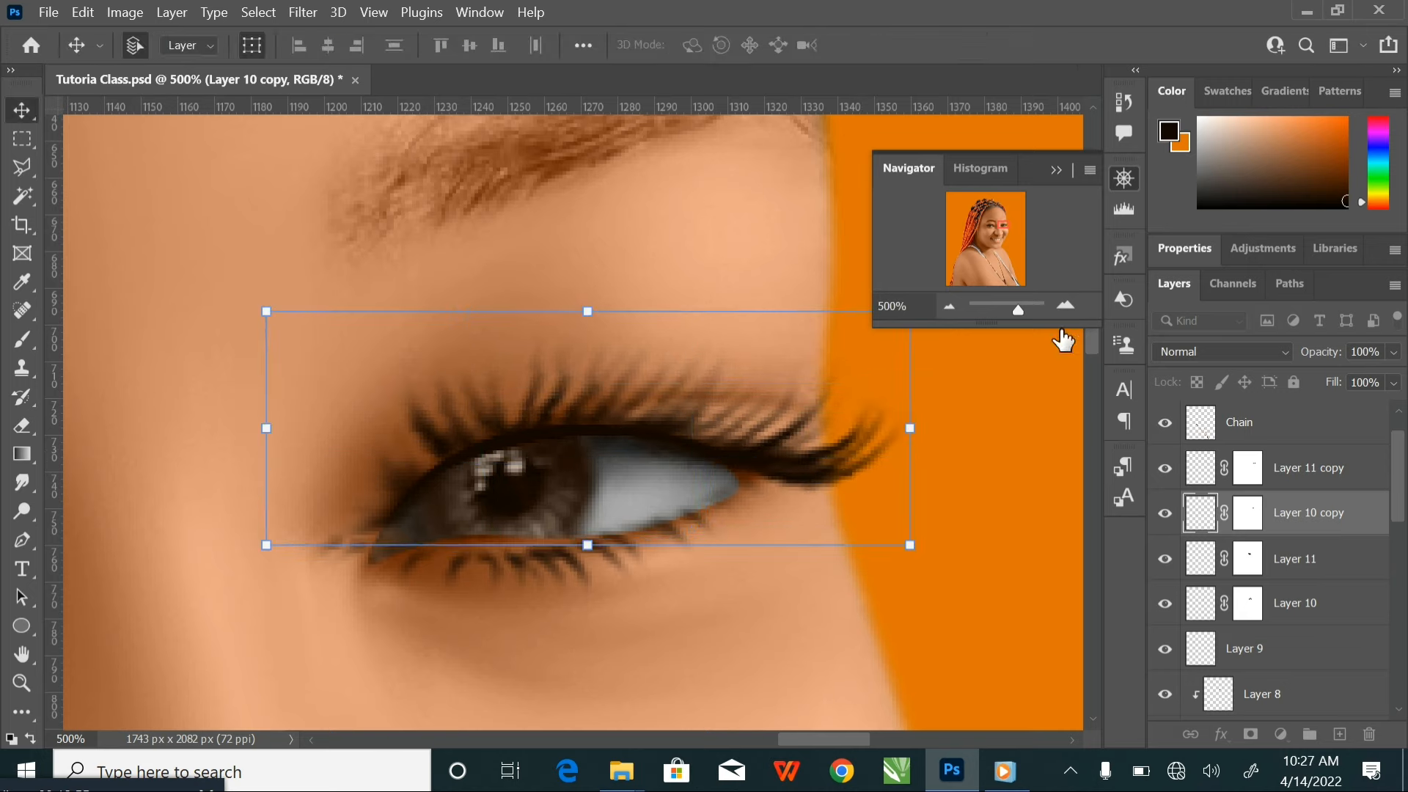
Paint black on the Layer 10 copy mask with a 20 to 30 px brush to trim the upper lashes near the inner corner
{"action": "left_click", "coordinate": [1249, 518]}
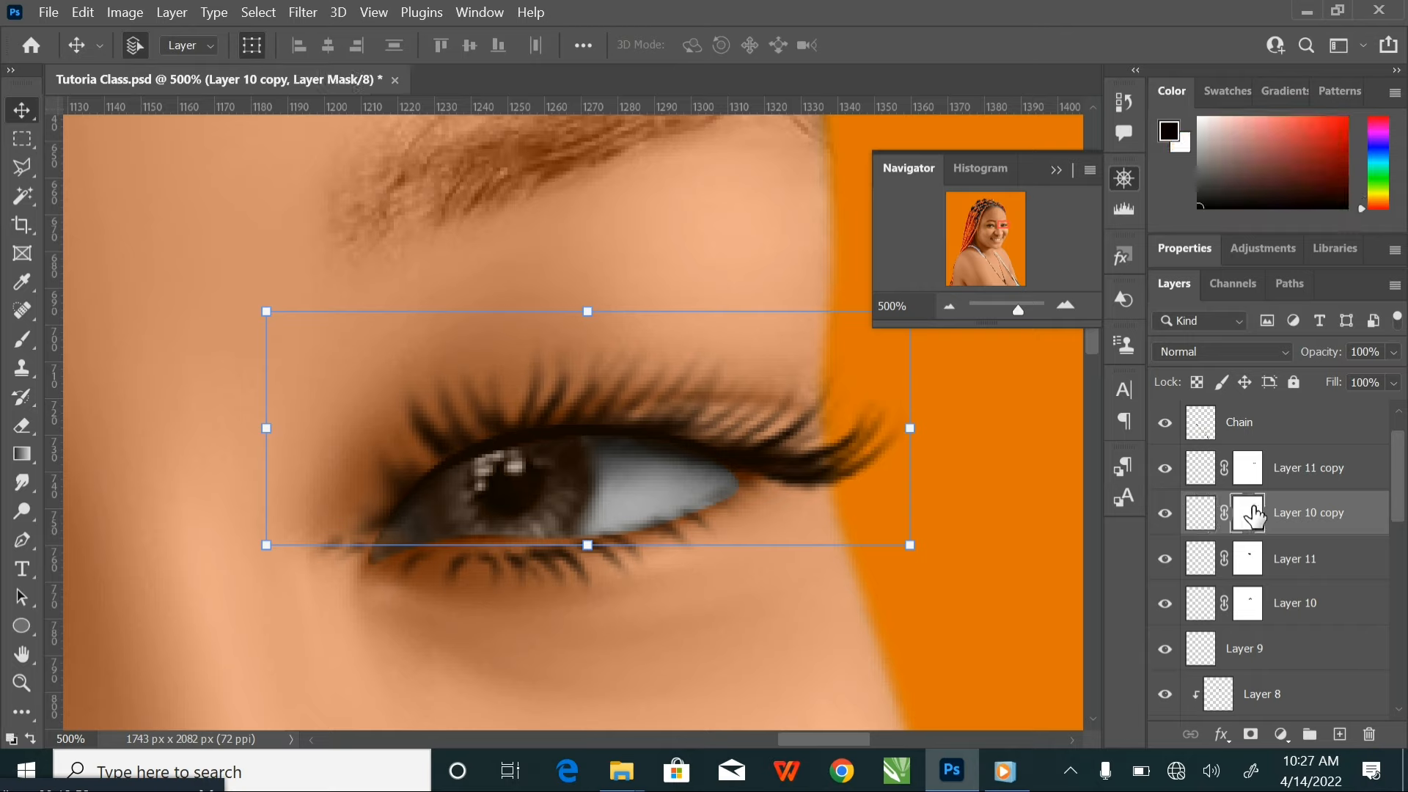
{"action": "left_click", "coordinate": [22, 339]}
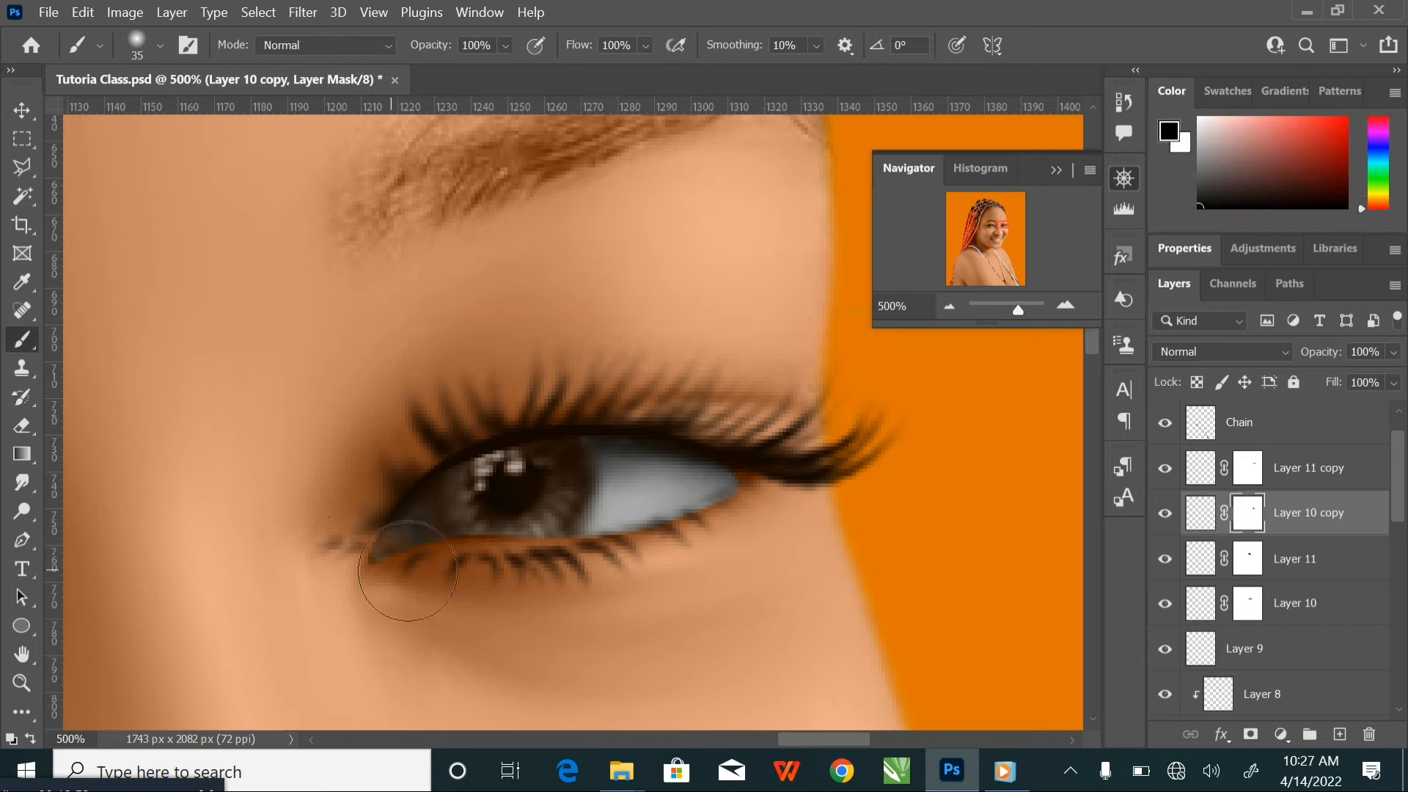
{"action": "key", "text": "bracketleft"}
{"action": "key", "text": "bracketleft"}
{"action": "key", "text": "bracketleft"}
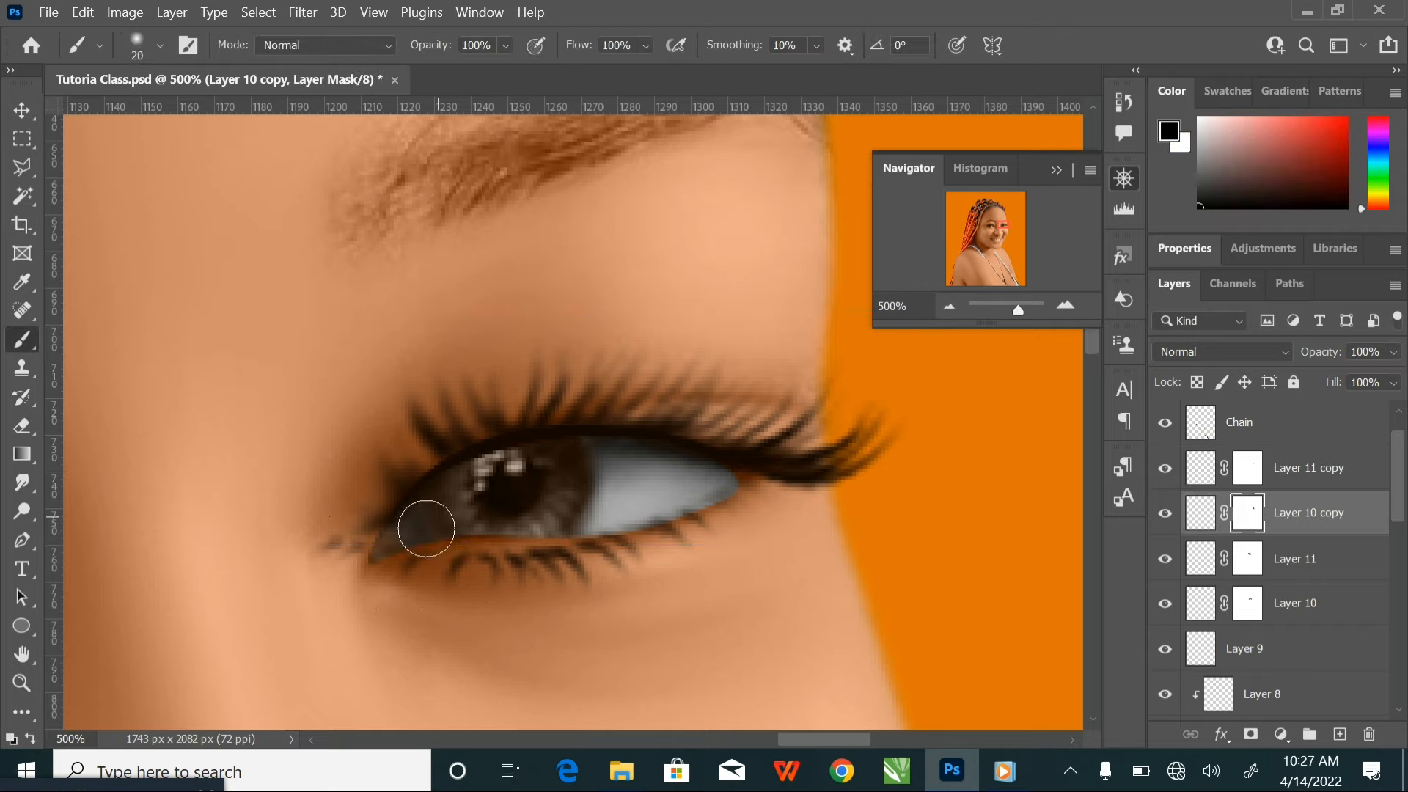
{"action": "key", "text": "bracketright"}
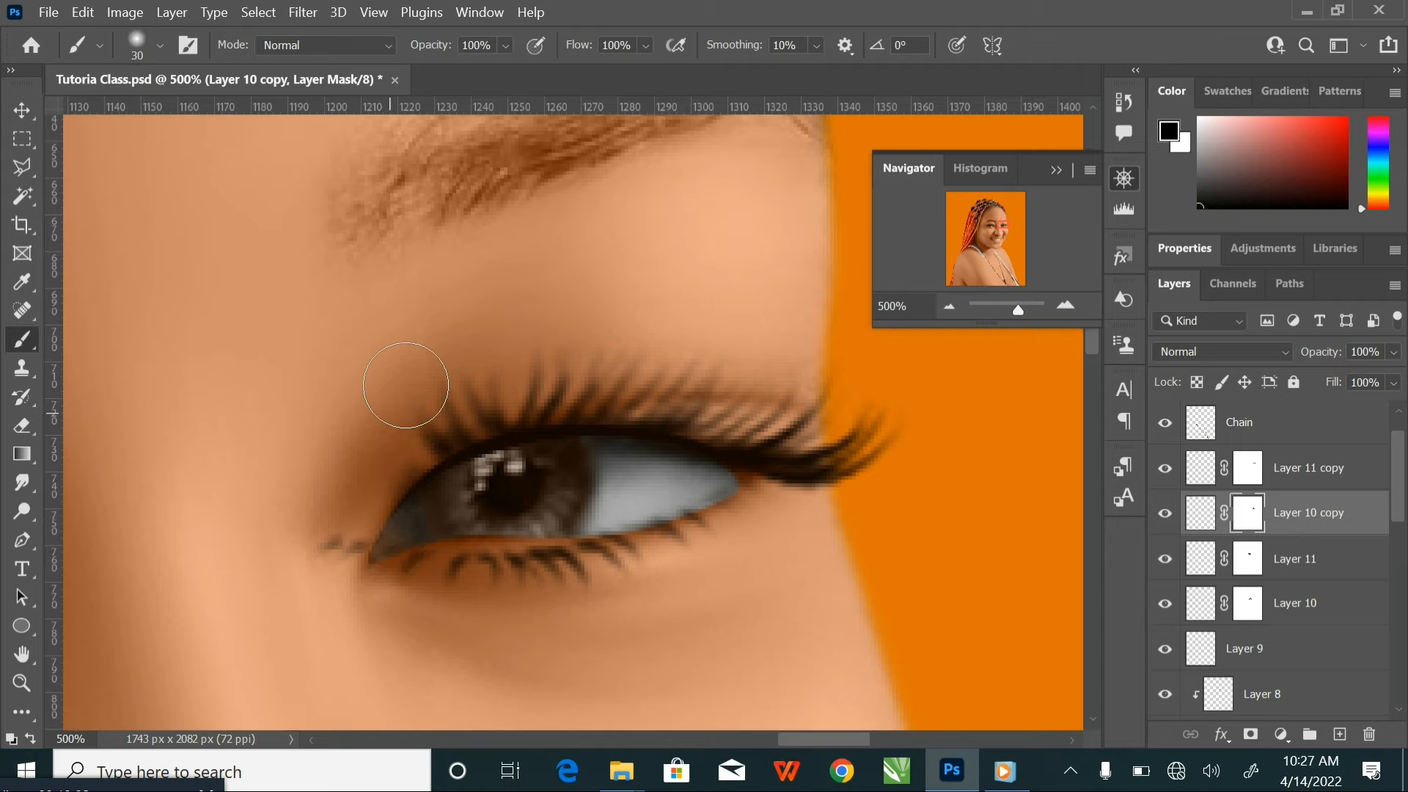
{"action": "key", "text": "bracketleft"}
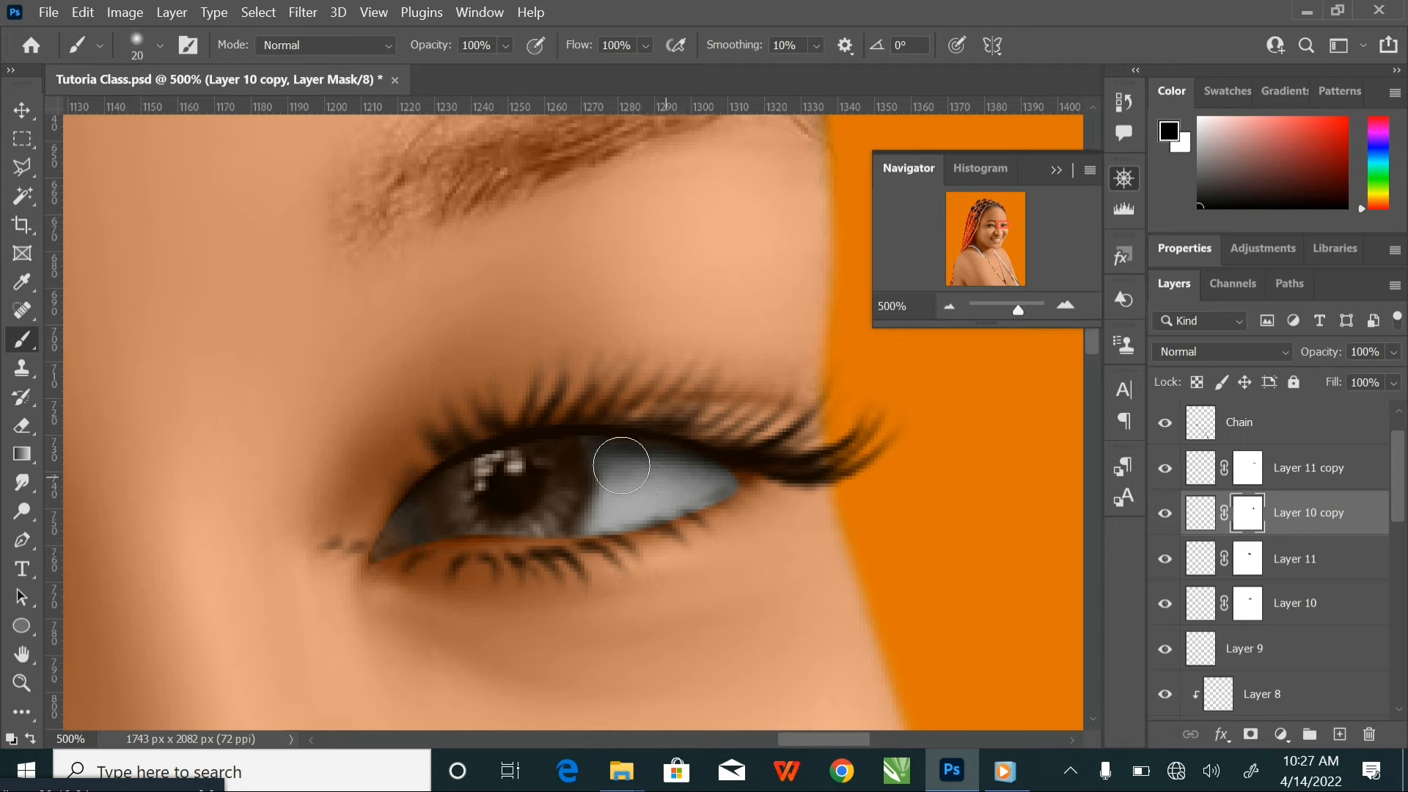
{"action": "key", "text": "bracketright"}
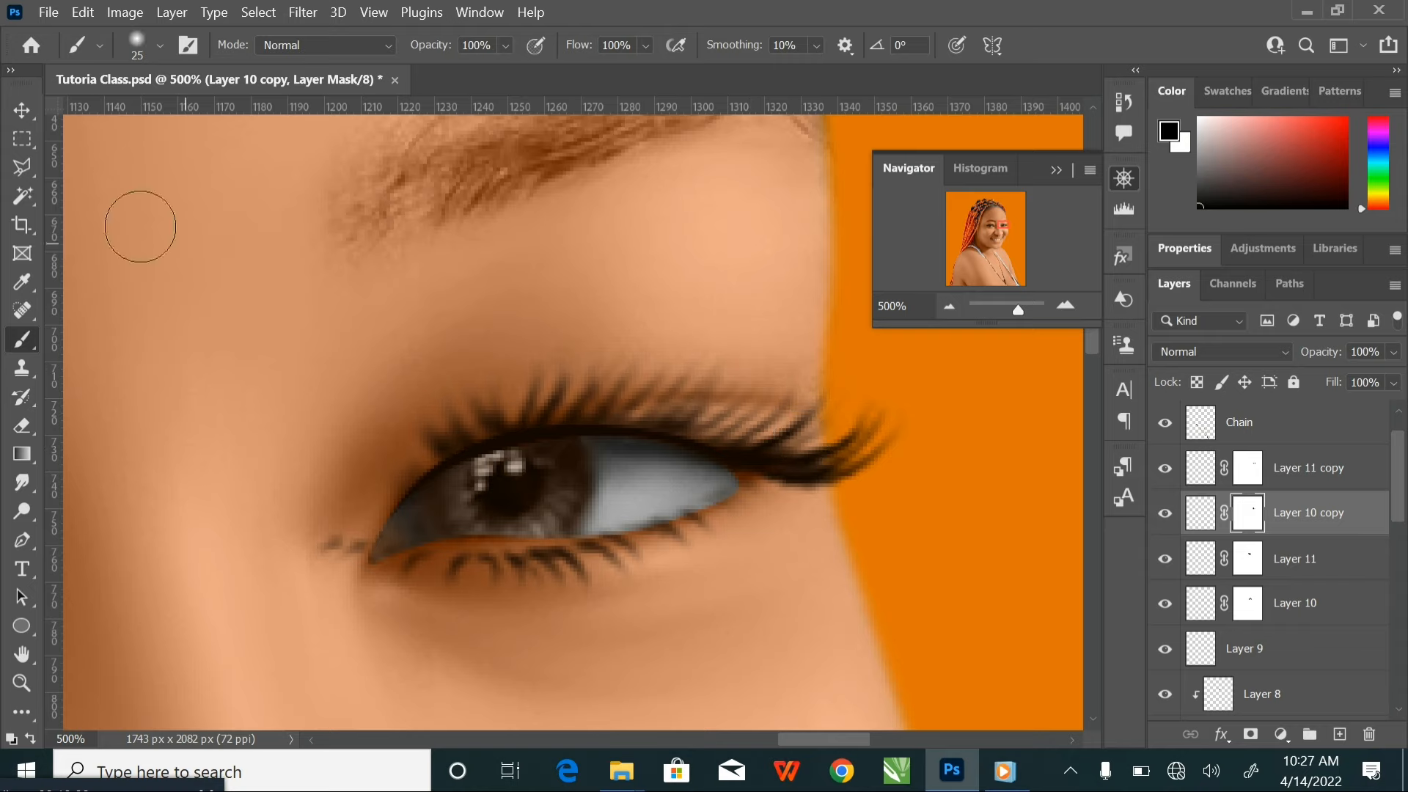
Scale the lower eyelash on Layer 11 copy to about 83% and nudge it against the lower lid
{"action": "left_click", "coordinate": [23, 112]}
{"action": "left_click", "coordinate": [1351, 475]}
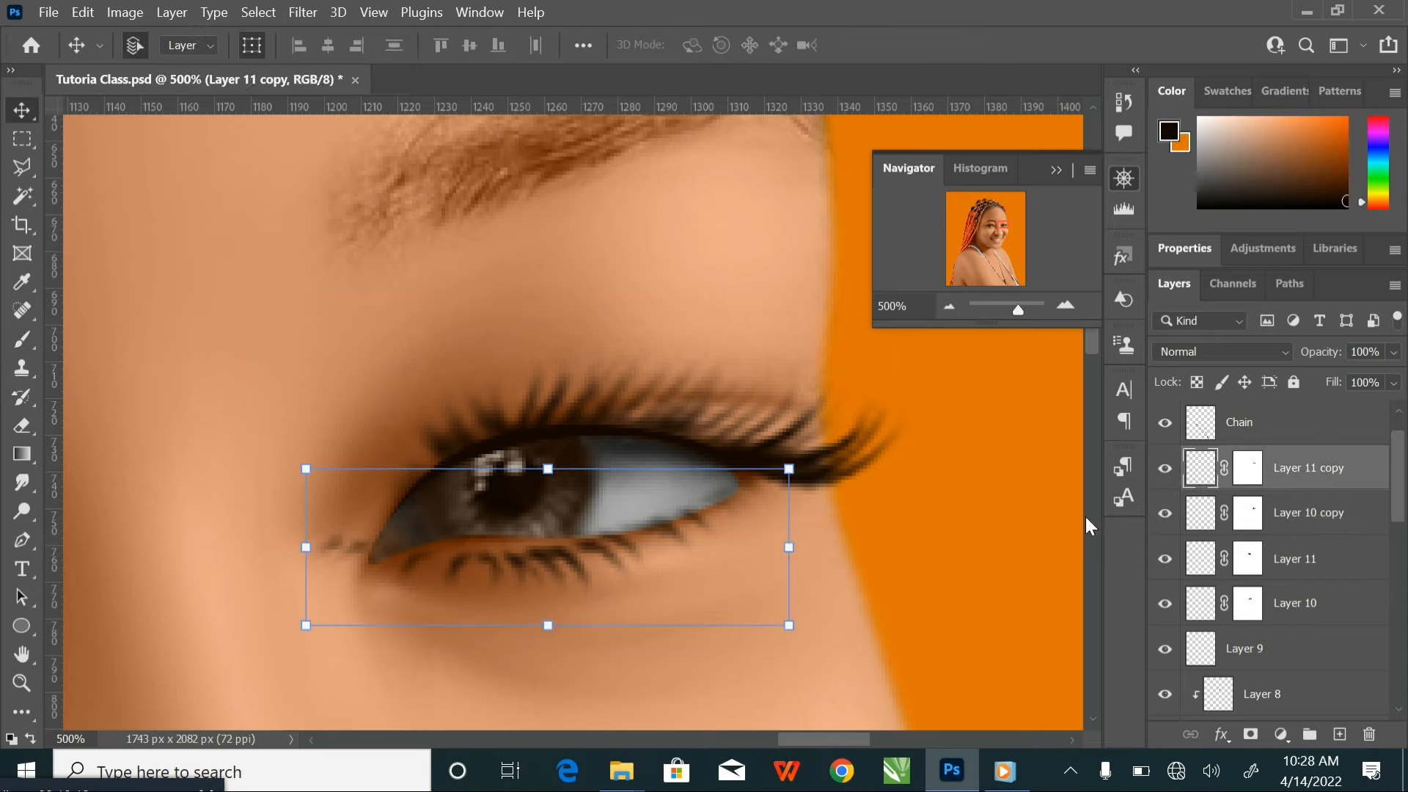
{"action": "left_click_drag", "start_coordinate": [305, 469], "coordinate": [300, 466]}
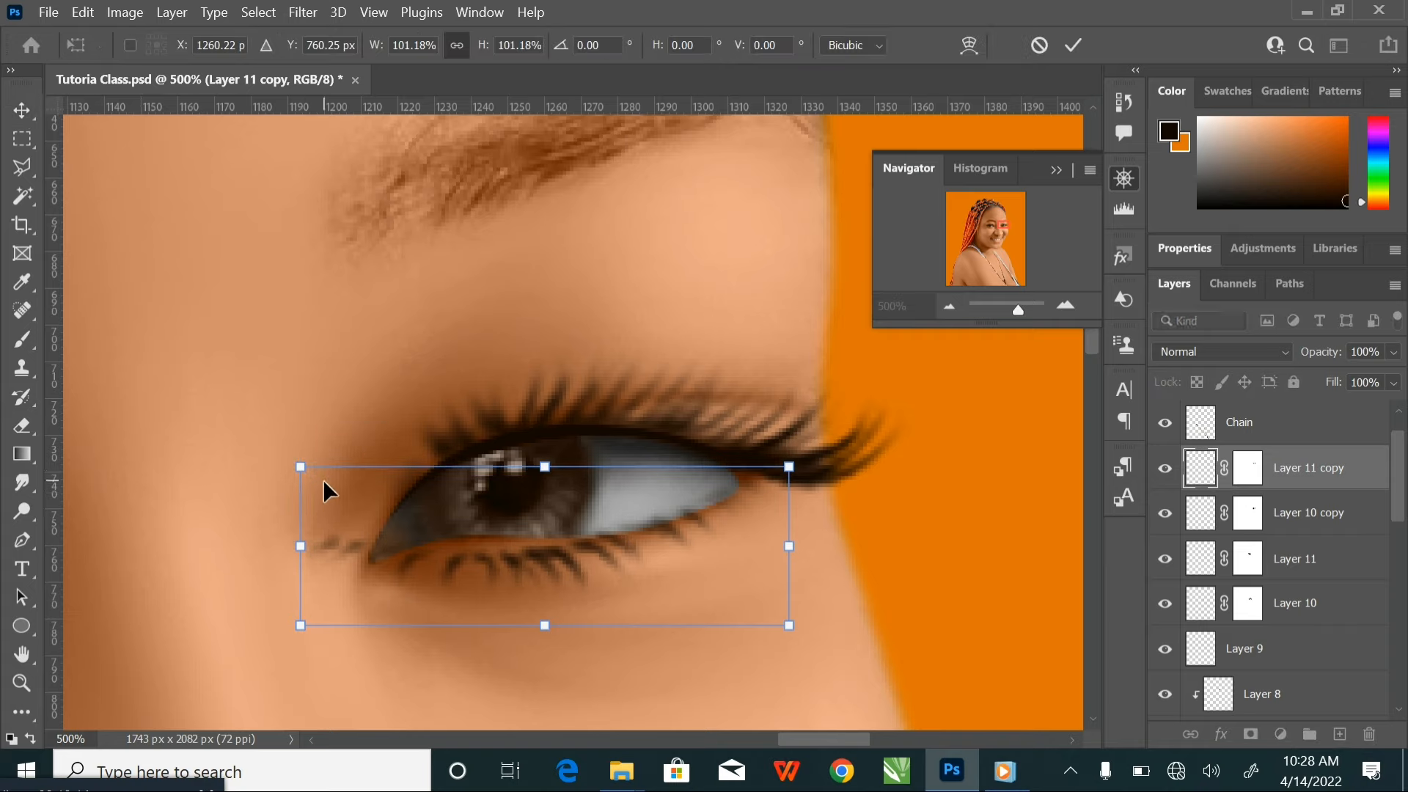
{"action": "key", "text": "ctrl+z"}
{"action": "left_click_drag", "start_coordinate": [306, 468], "coordinate": [387, 491]}
{"action": "left_click_drag", "start_coordinate": [625, 558], "coordinate": [625, 557]}
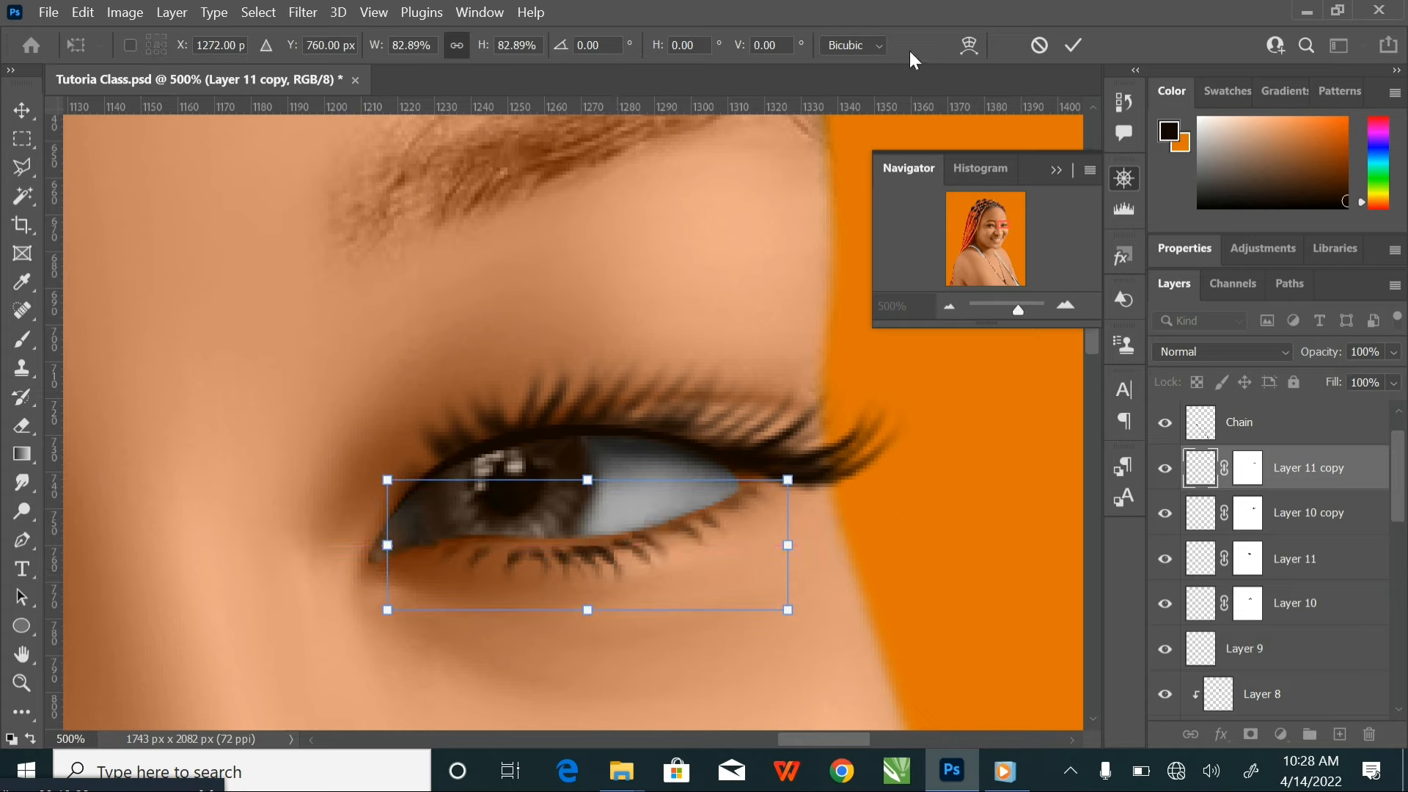
Warp the lower eyelash on Layer 11 copy to follow the lower lid's curve and apply the transform
{"action": "left_click", "coordinate": [969, 45]}
{"action": "left_click_drag", "start_coordinate": [562, 557], "coordinate": [481, 540]}
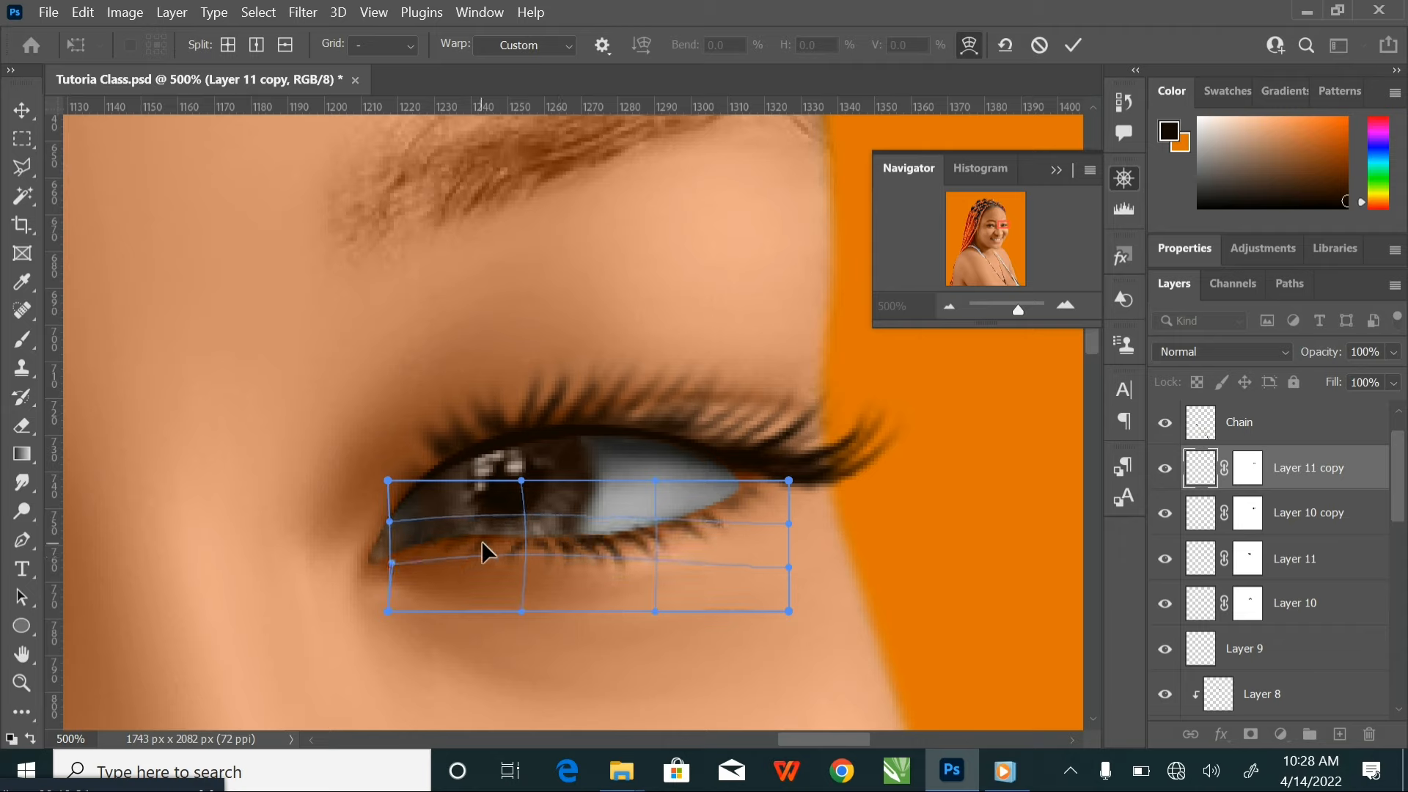
{"action": "left_click_drag", "start_coordinate": [609, 543], "coordinate": [622, 540]}
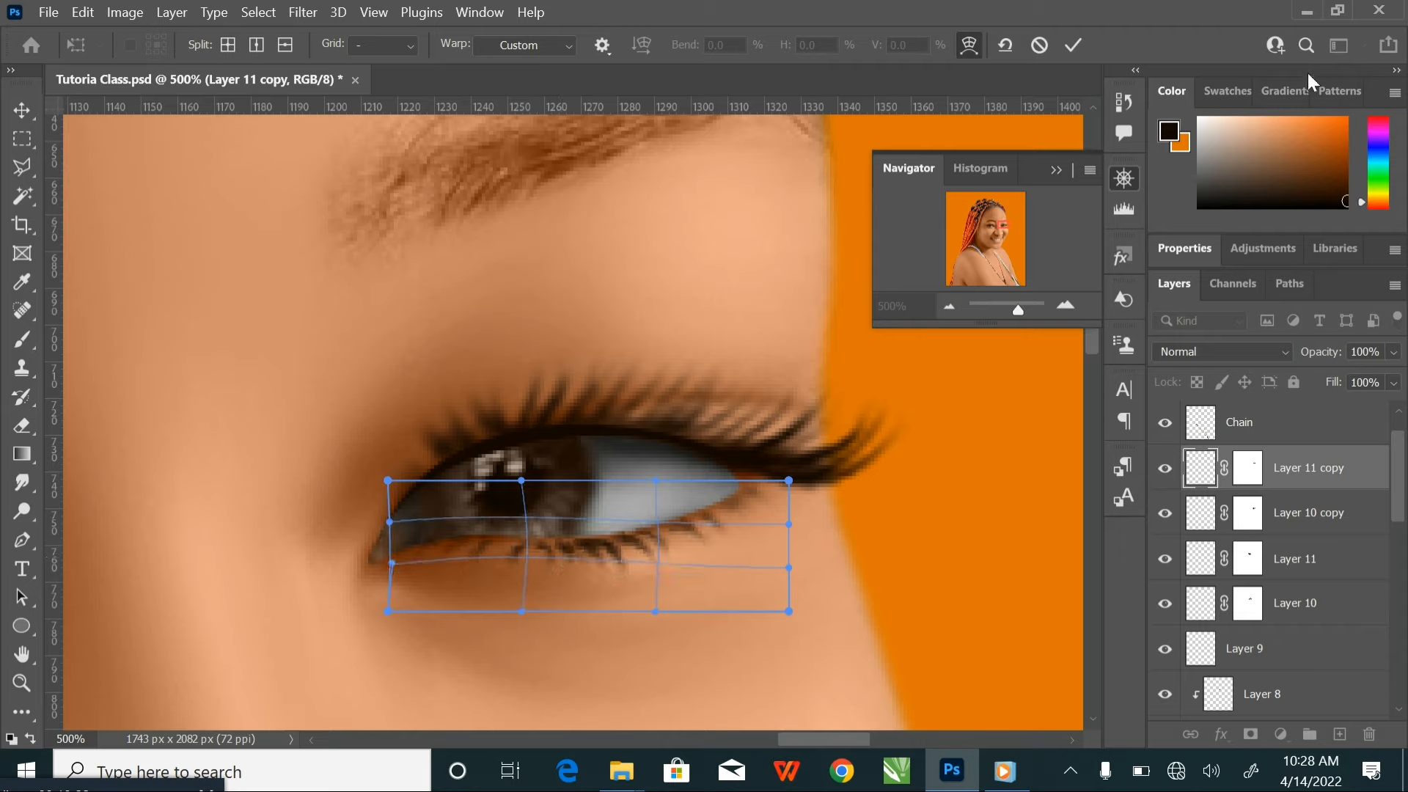
{"action": "left_click", "coordinate": [1075, 45]}
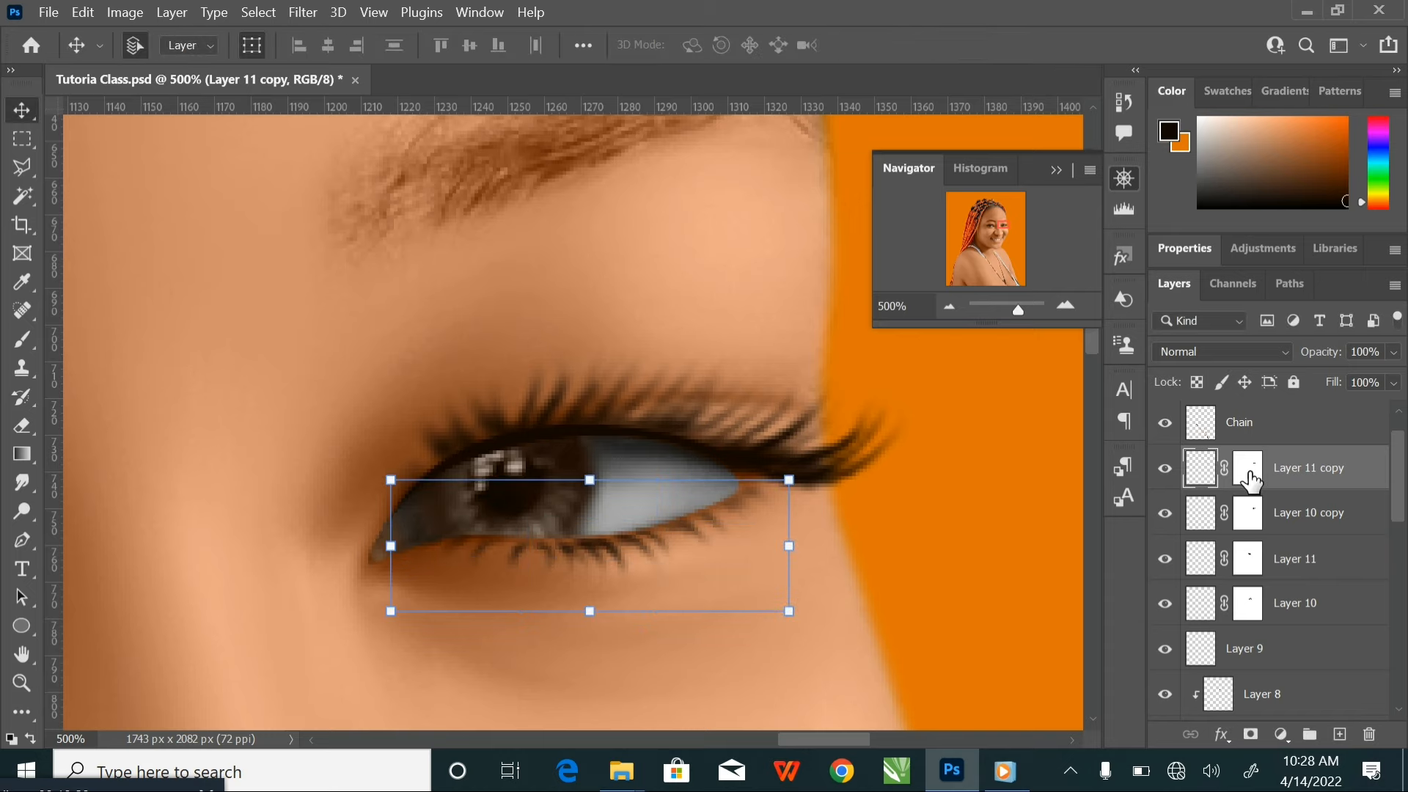
Touch up the Layer 11 copy mask with the 25 px black brush and check both eyes' lashes against the whole face
{"action": "left_click", "coordinate": [1249, 469]}
{"action": "left_click", "coordinate": [27, 339]}
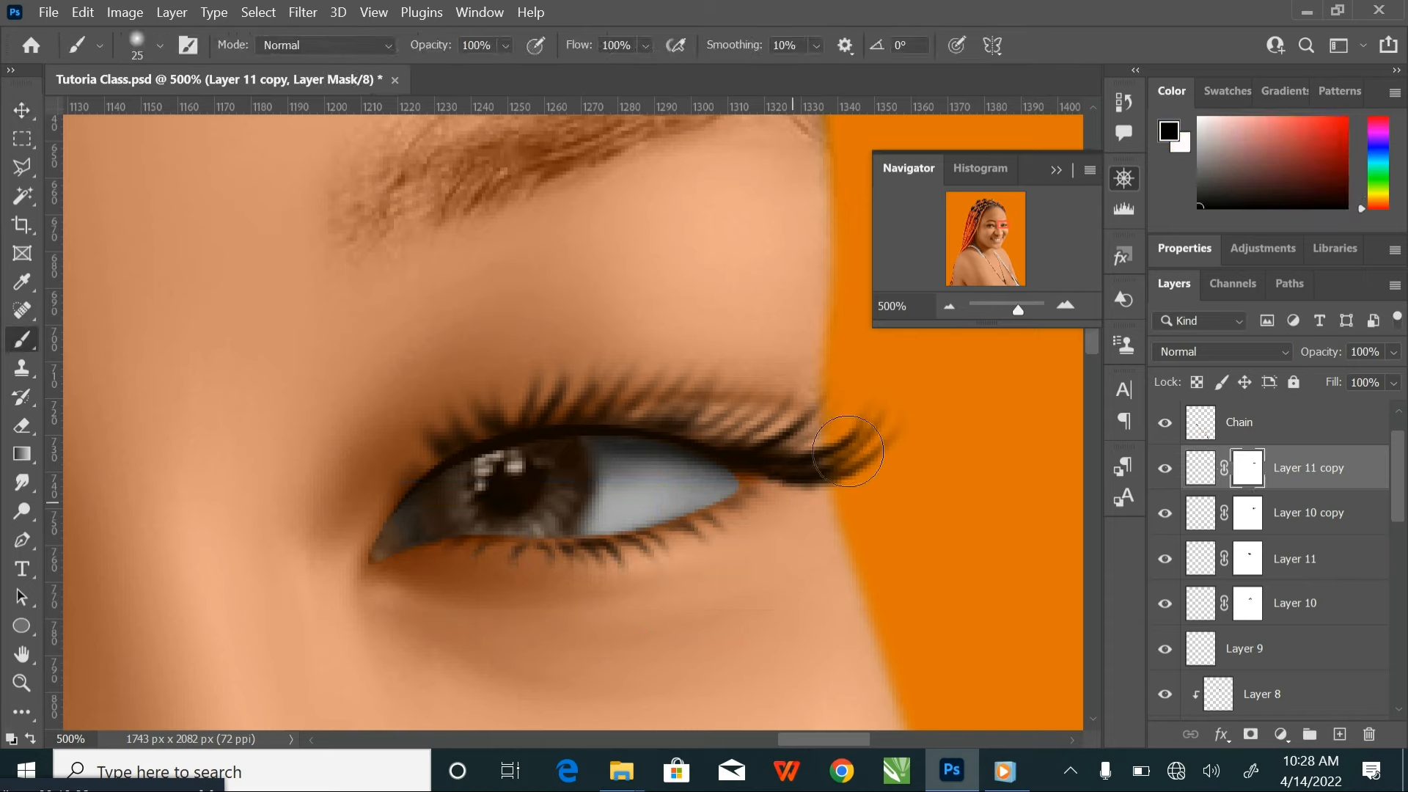
{"action": "key", "text": "ctrl+minus"}
{"action": "key", "text": "ctrl+minus"}
{"action": "key", "text": "ctrl+minus"}
{"action": "key", "text": "ctrl+minus"}
{"action": "key", "text": "ctrl+minus"}
{"action": "key", "text": "ctrl+minus"}
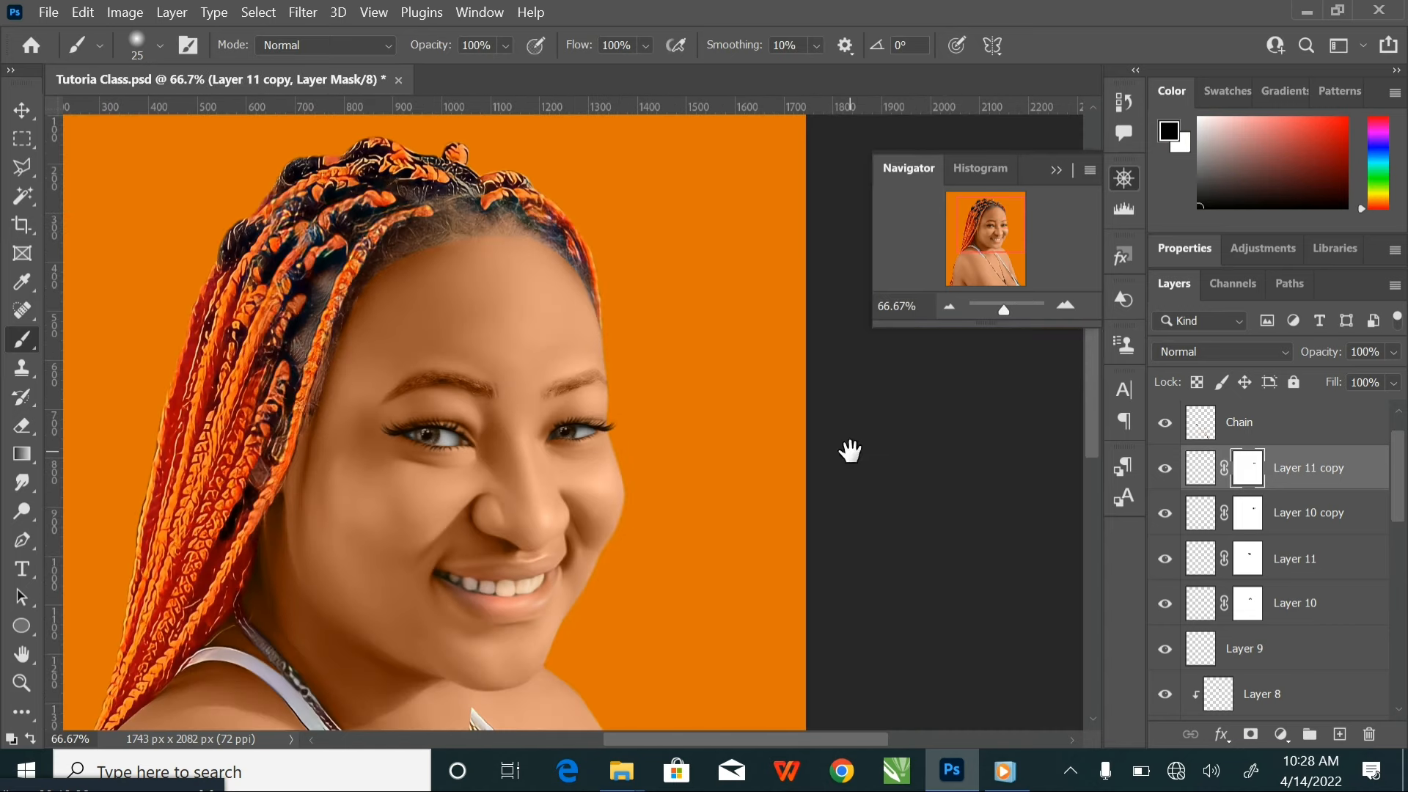
{"action": "left_click_drag", "start_coordinate": [621, 470], "coordinate": [691, 377]}
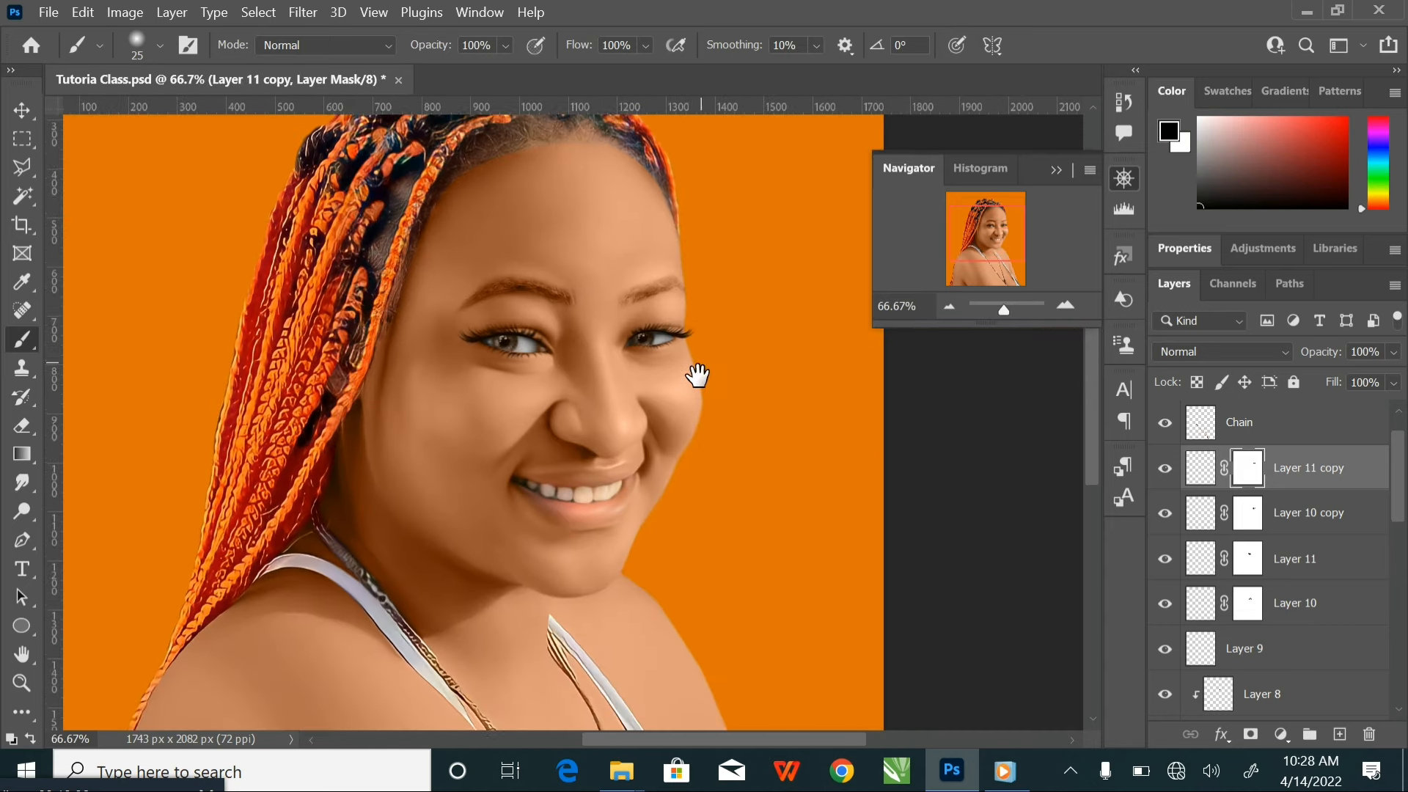
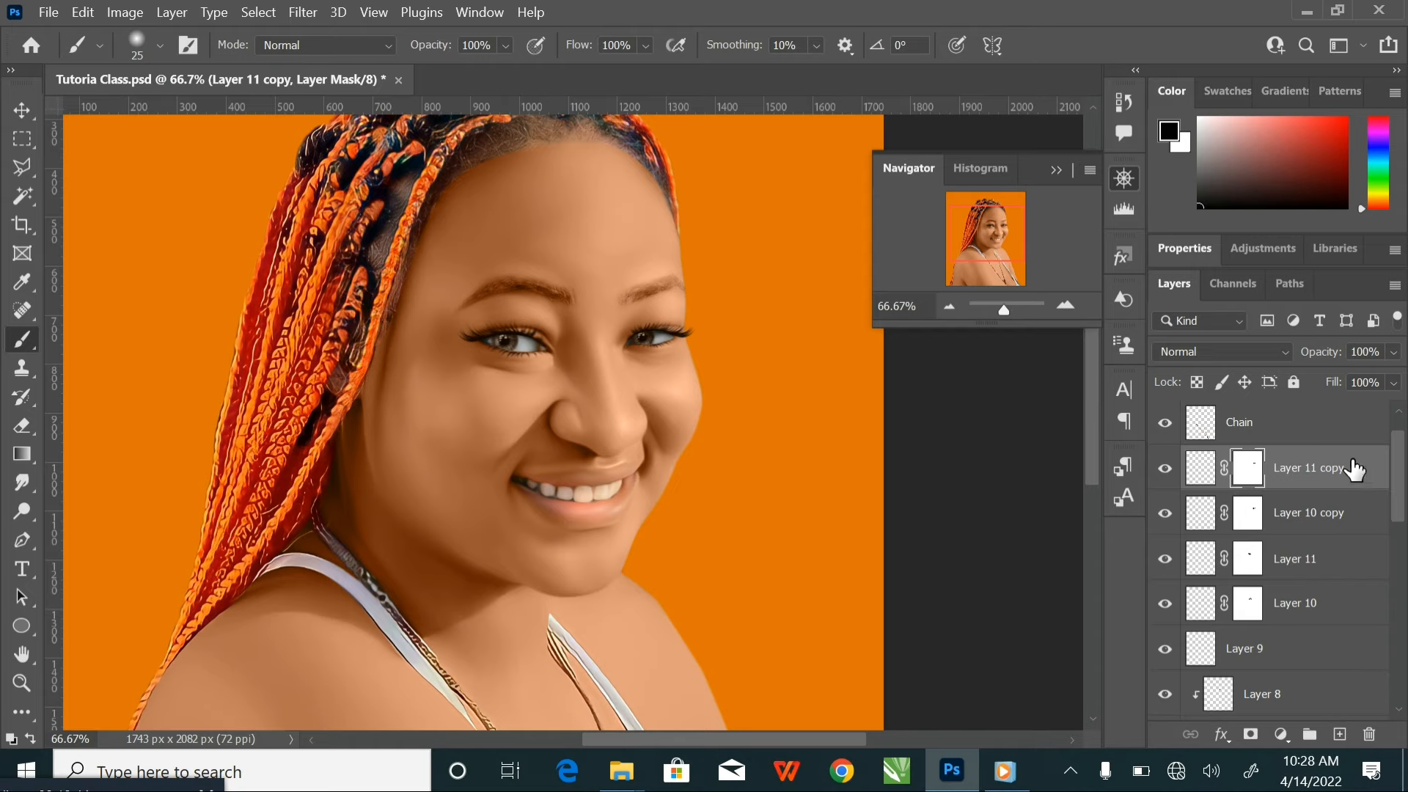
Group the four lash layers from Layer 11 copy to Layer 10, name the group Eye lash, and save the document
{"action": "left_click", "coordinate": [1346, 605], "text": "shift"}
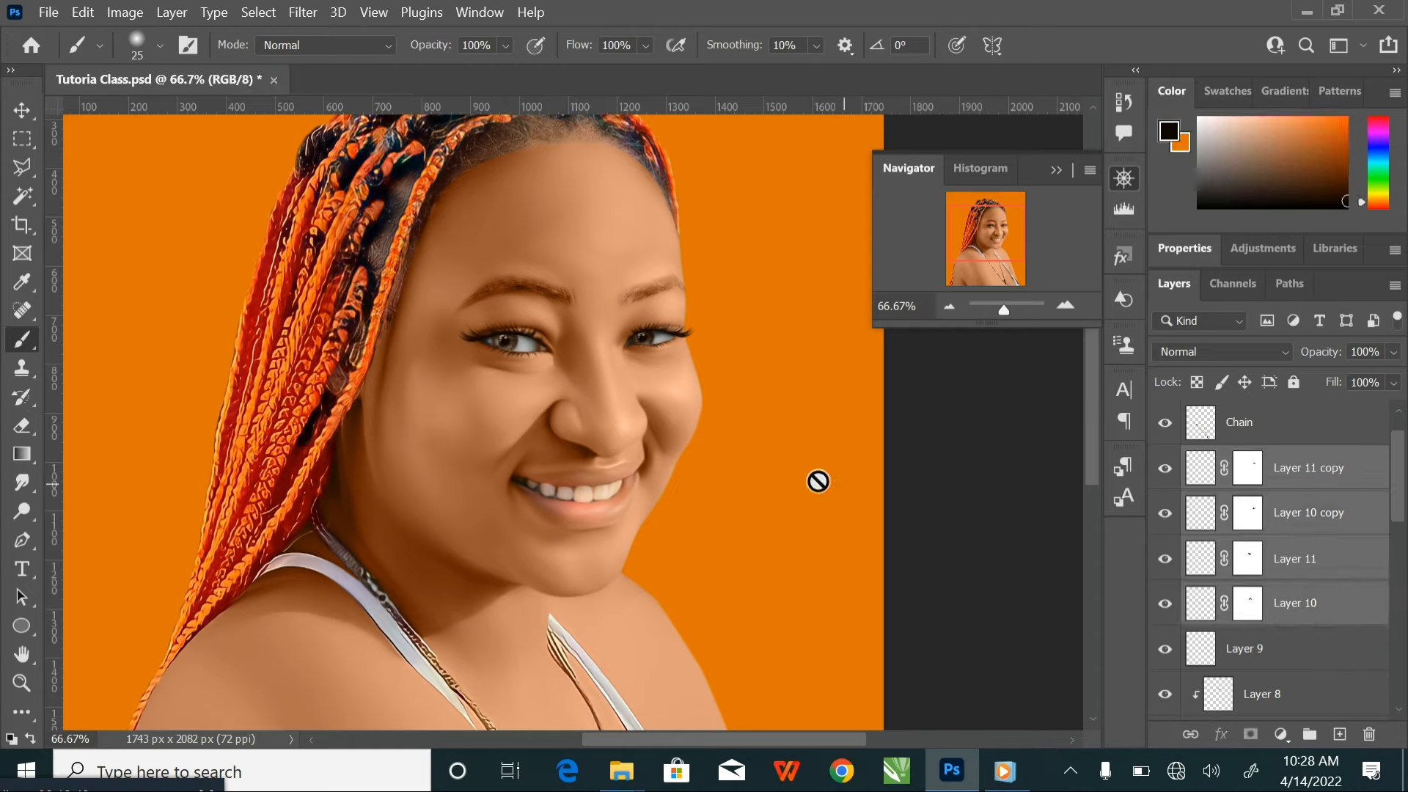
{"action": "key", "text": "ctrl+g"}
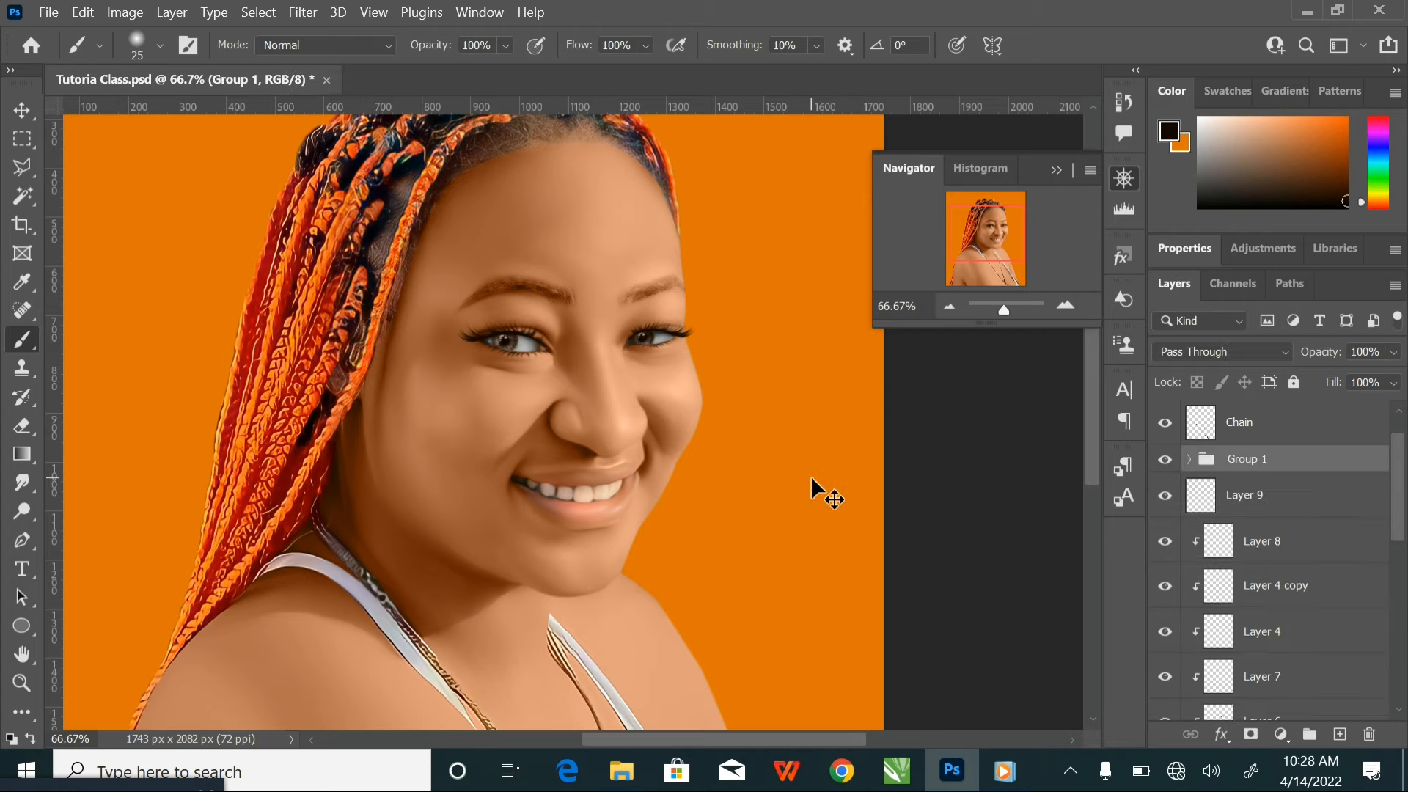
{"action": "double_click", "coordinate": [1250, 462]}
{"action": "key", "text": "Return"}
{"action": "key", "text": "ctrl+s"}
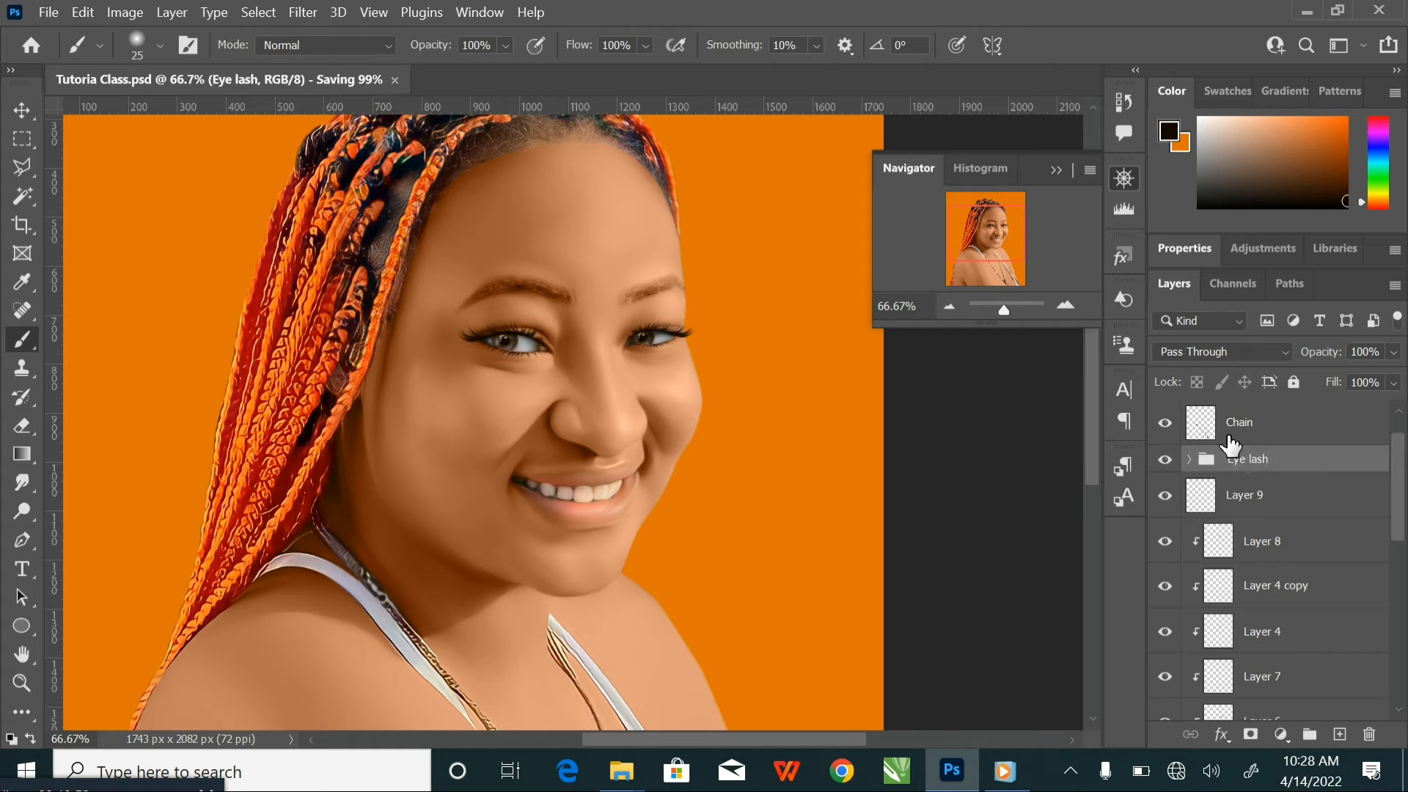
Compare the portrait with and without the Eye lash group and inspect the eyes against the whole image
{"action": "left_click", "coordinate": [1166, 460]}
{"action": "left_click", "coordinate": [1166, 460]}
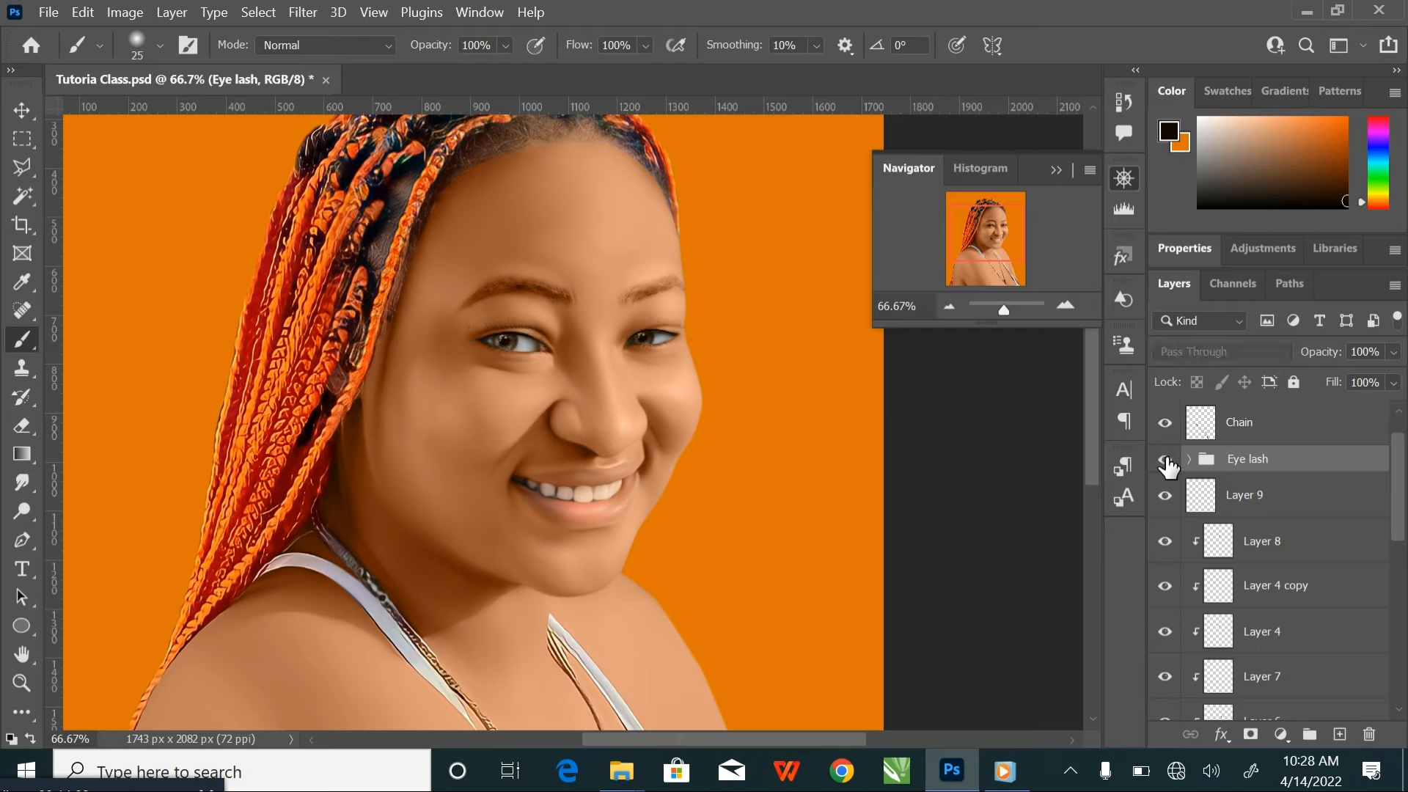
{"action": "scroll", "coordinate": [1208, 561], "scroll_direction": "down", "scroll_amount": 5}
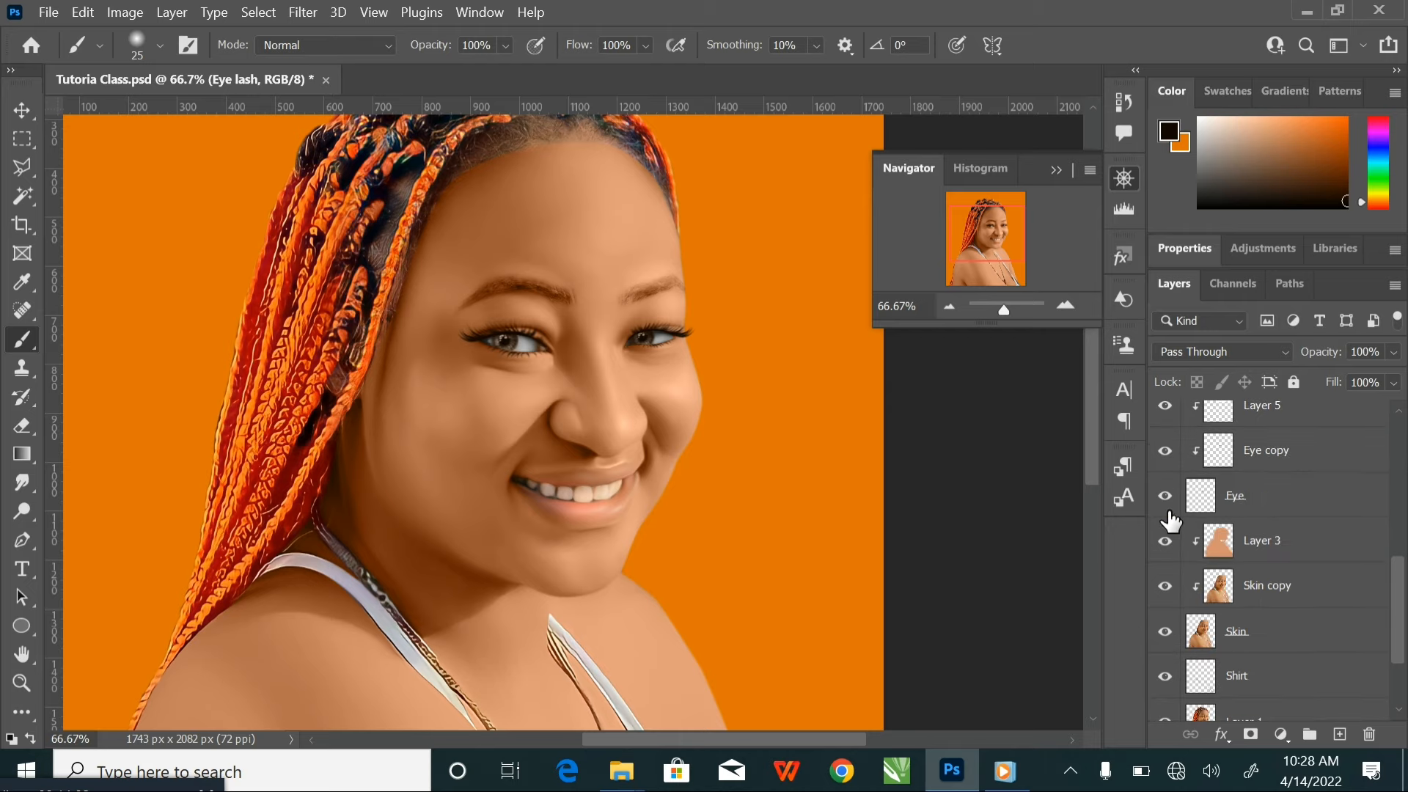
{"action": "left_click", "coordinate": [1165, 496]}
{"action": "scroll", "coordinate": [722, 440], "scroll_direction": "down", "scroll_amount": 3}
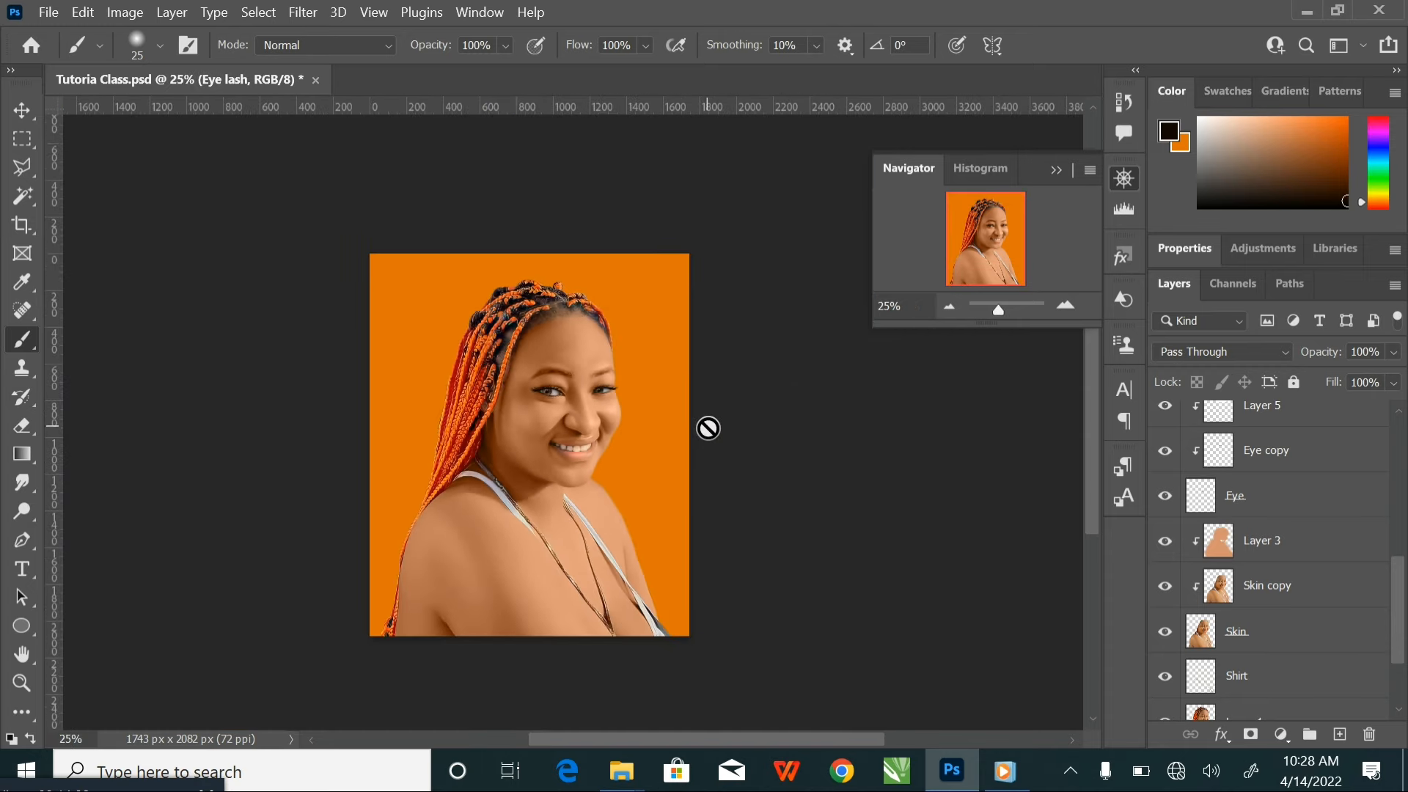
{"action": "left_click_drag", "start_coordinate": [663, 437], "coordinate": [656, 423]}
{"action": "left_click", "coordinate": [22, 110]}
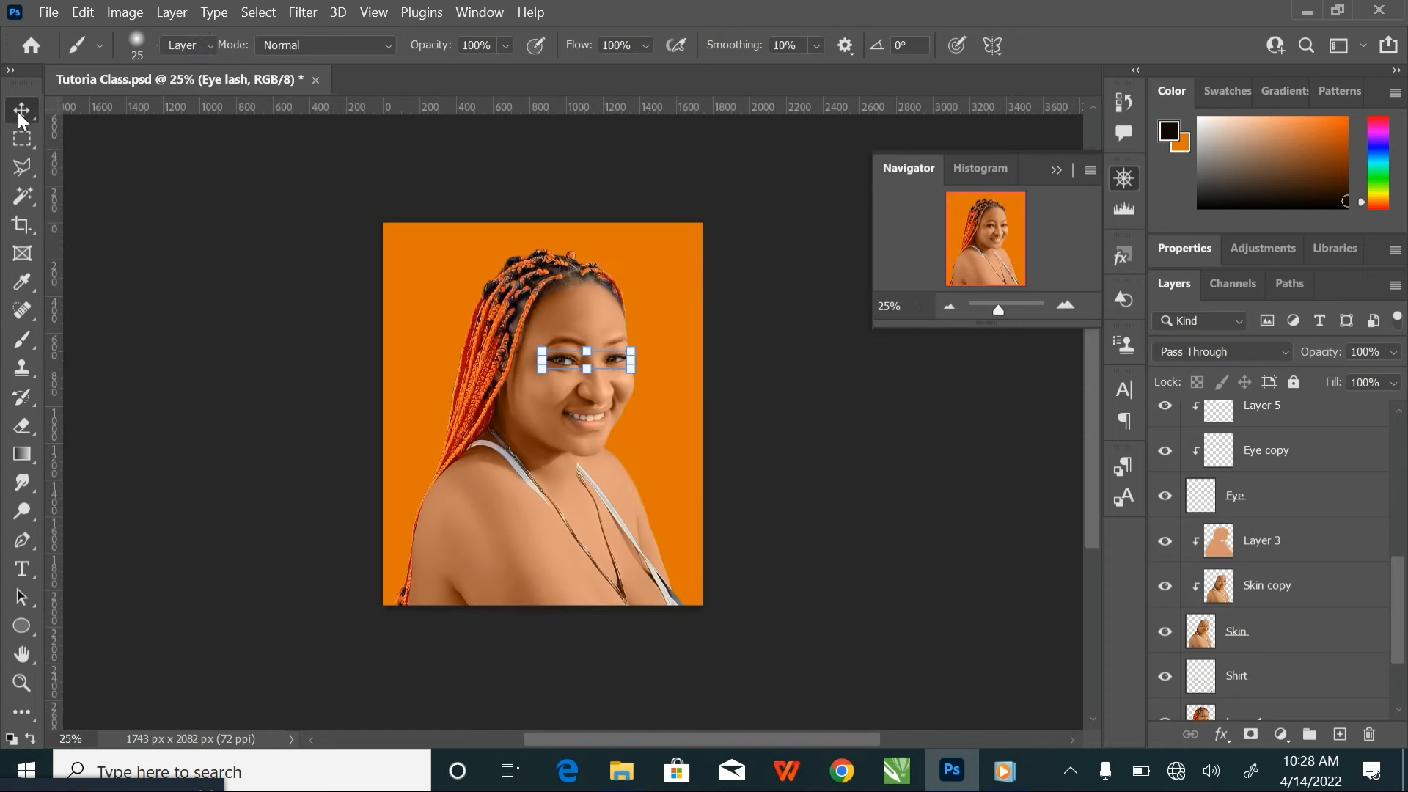
{"action": "left_click", "coordinate": [852, 427]}
{"action": "key", "text": "ctrl+plus"}
{"action": "key", "text": "ctrl+plus"}
{"action": "key", "text": "ctrl+plus"}
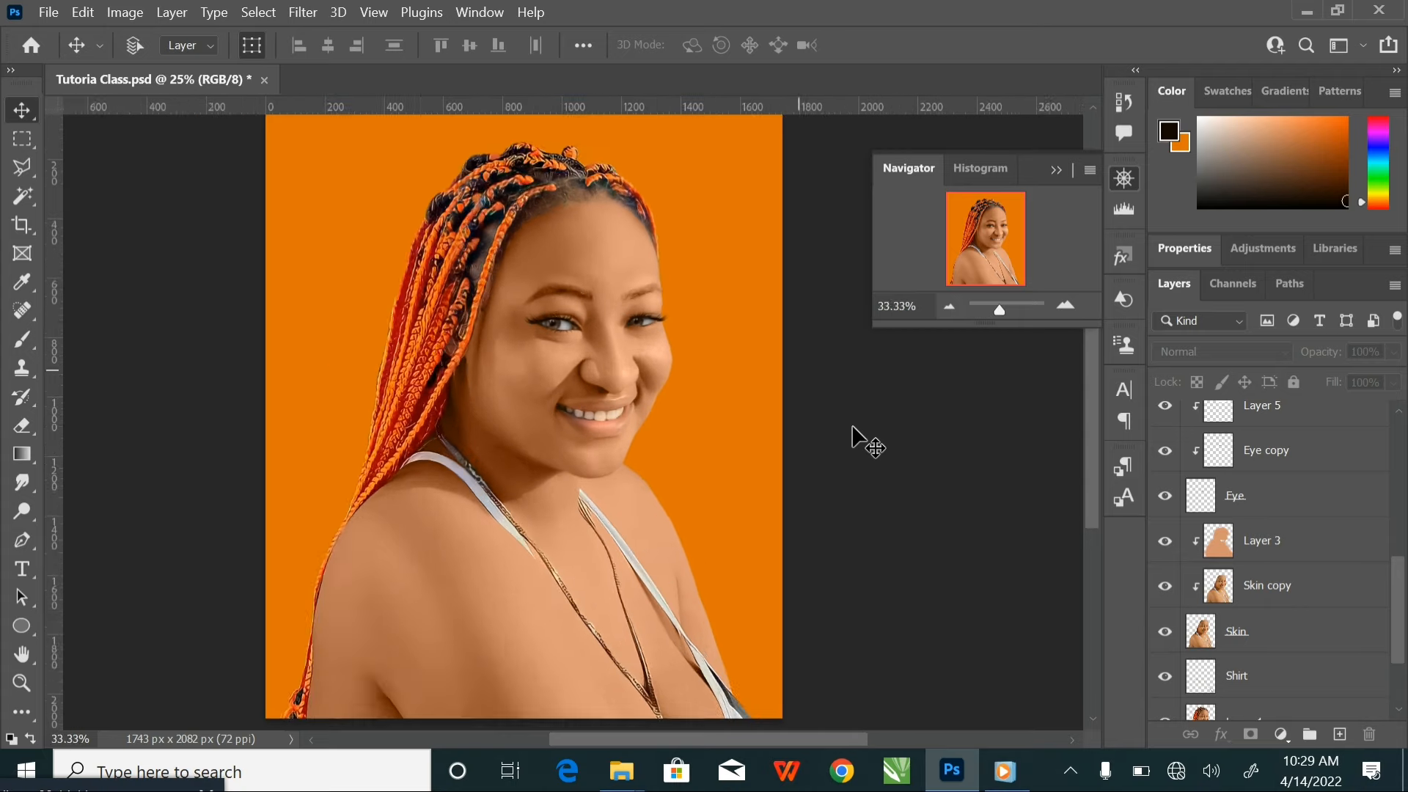
{"action": "left_click_drag", "start_coordinate": [779, 400], "coordinate": [763, 455]}
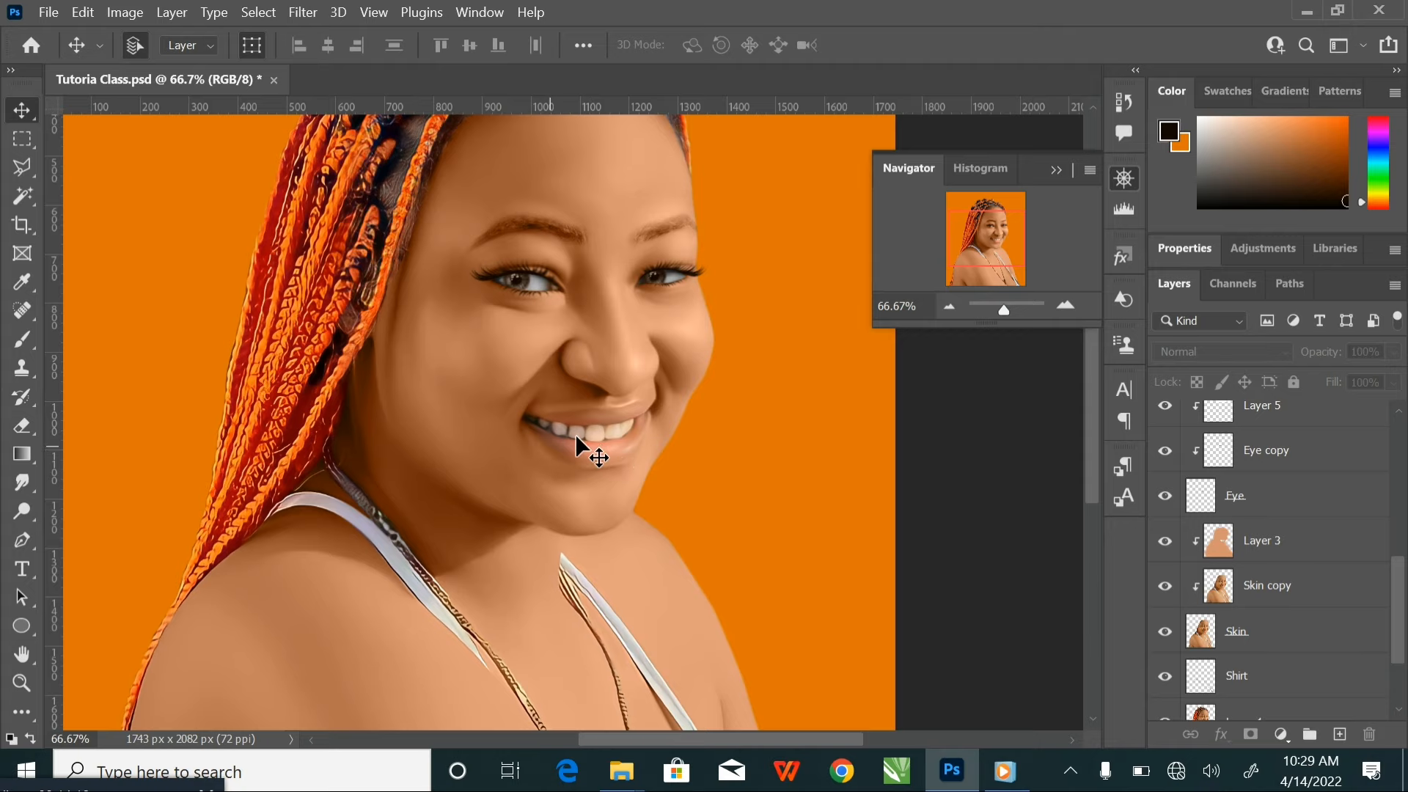
Set the foreground colour to the red b12f1a for painting the lips
{"action": "left_click_drag", "start_coordinate": [626, 422], "coordinate": [630, 437]}
{"action": "scroll", "coordinate": [631, 437], "scroll_direction": "up", "scroll_amount": 2}
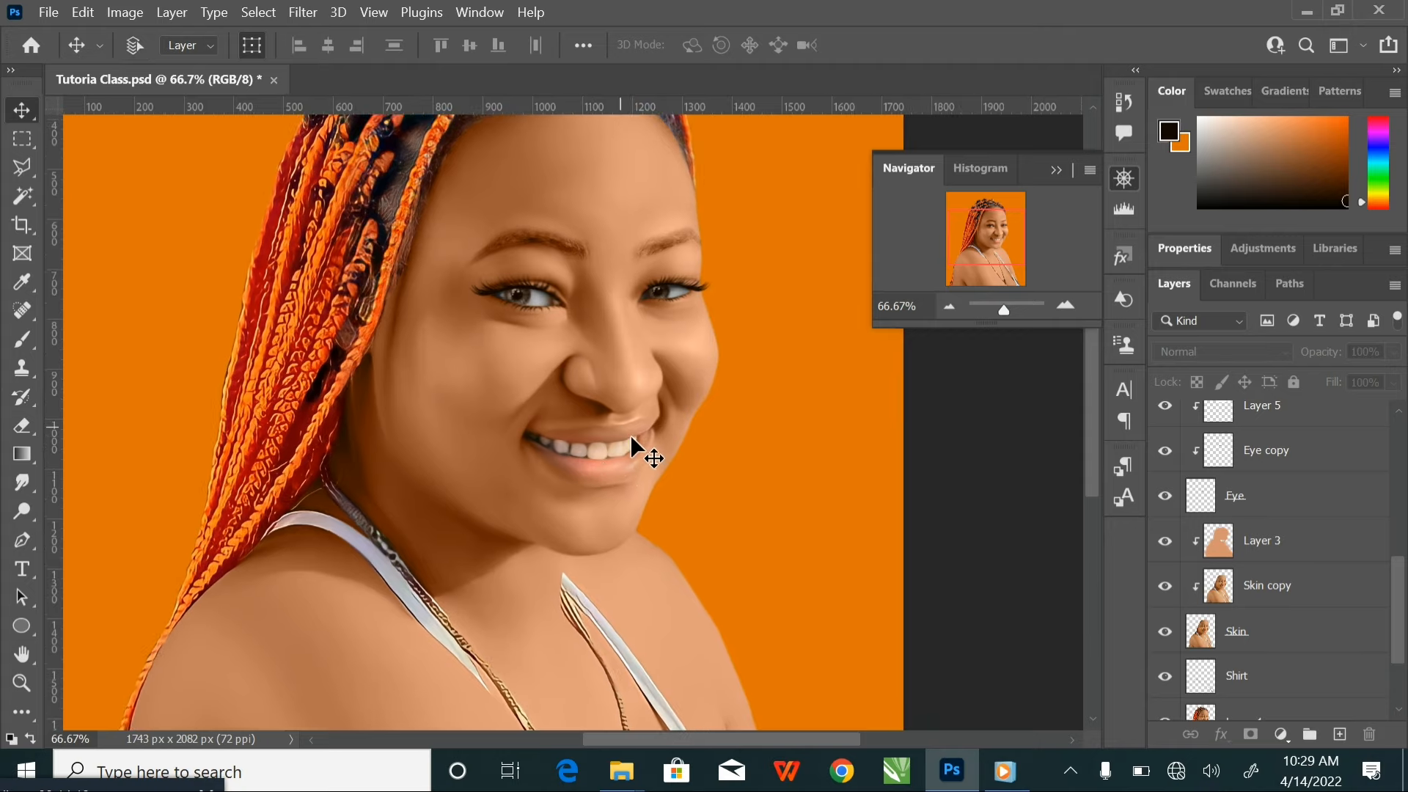
{"action": "left_click_drag", "start_coordinate": [652, 456], "coordinate": [618, 390]}
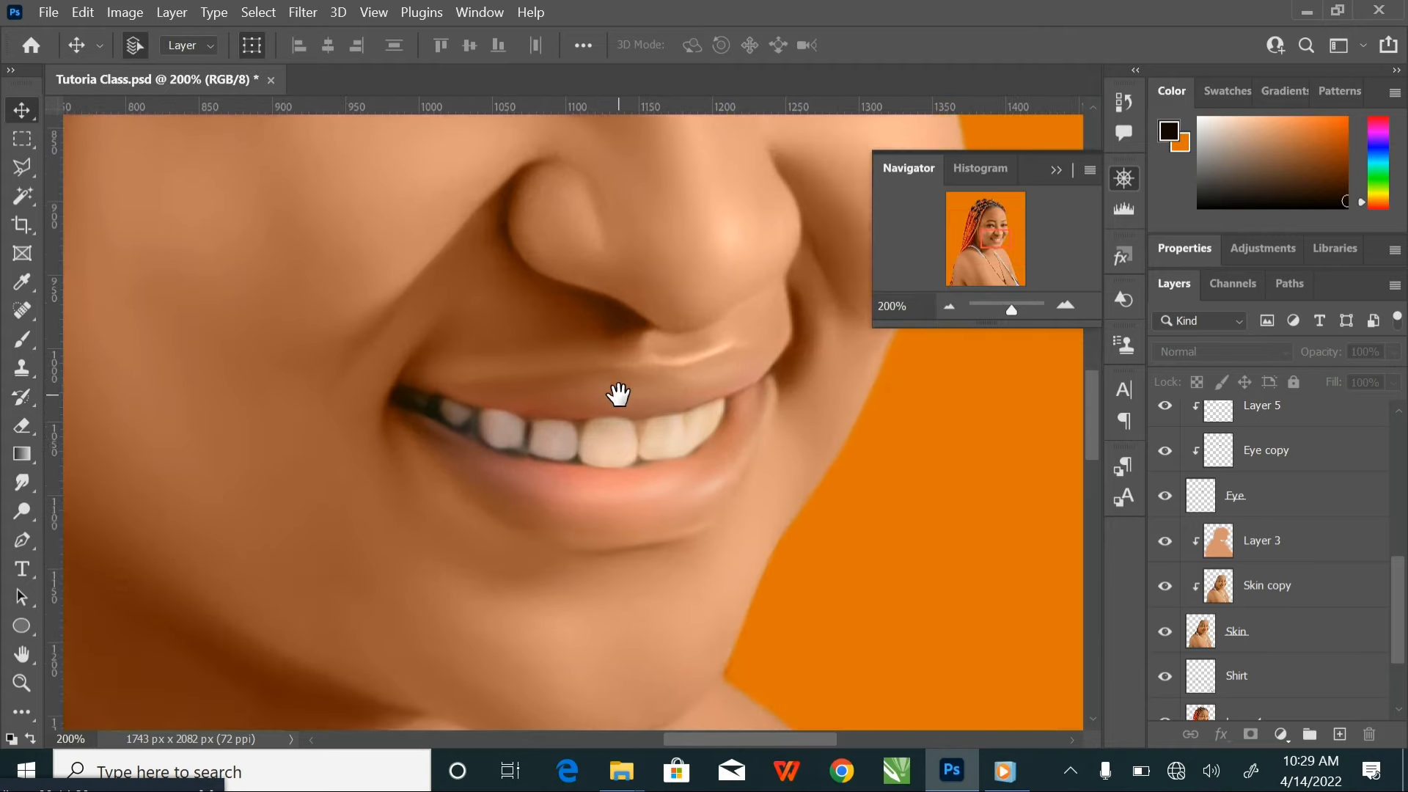
{"action": "key", "text": "i"}
{"action": "left_click", "coordinate": [1170, 130]}
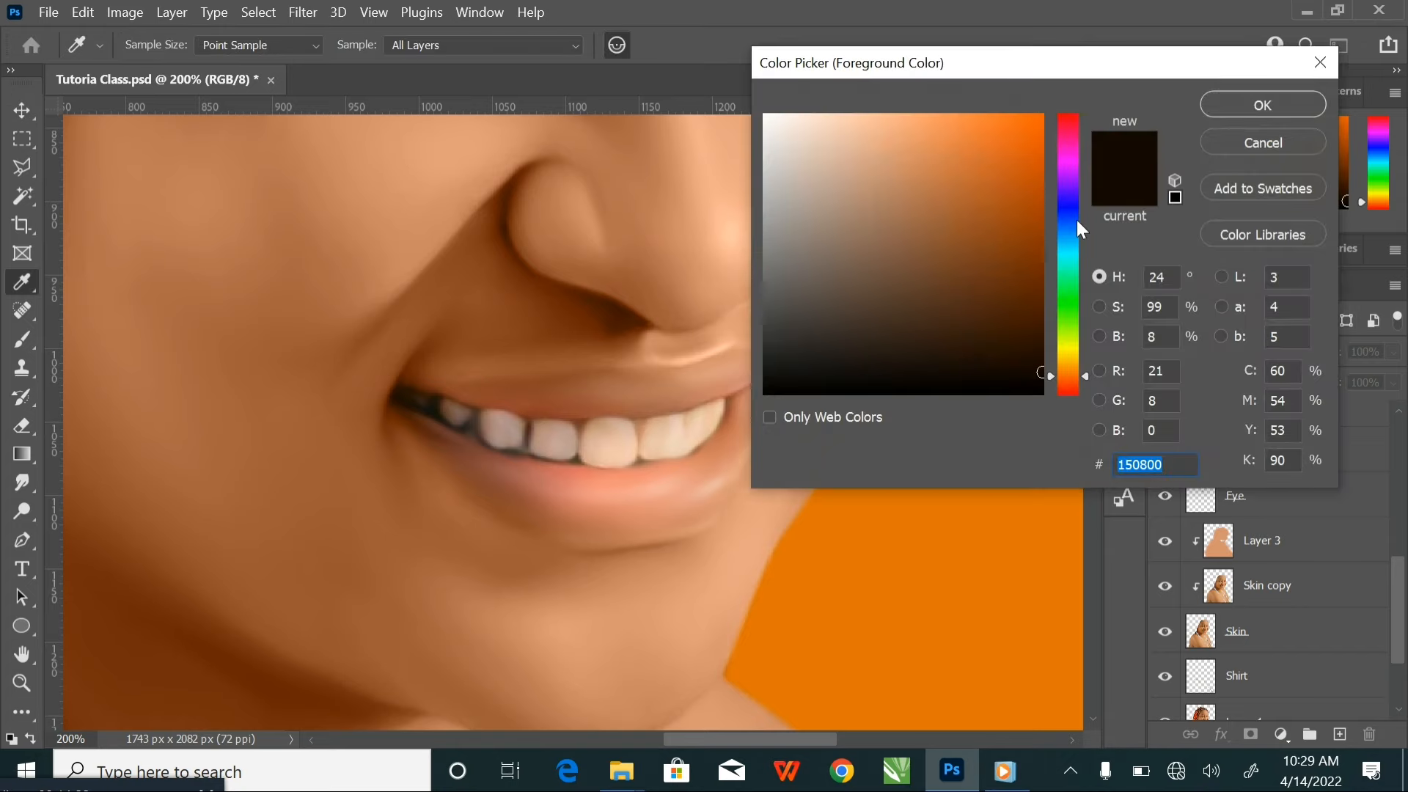
{"action": "left_click_drag", "start_coordinate": [1070, 362], "coordinate": [1069, 387]}
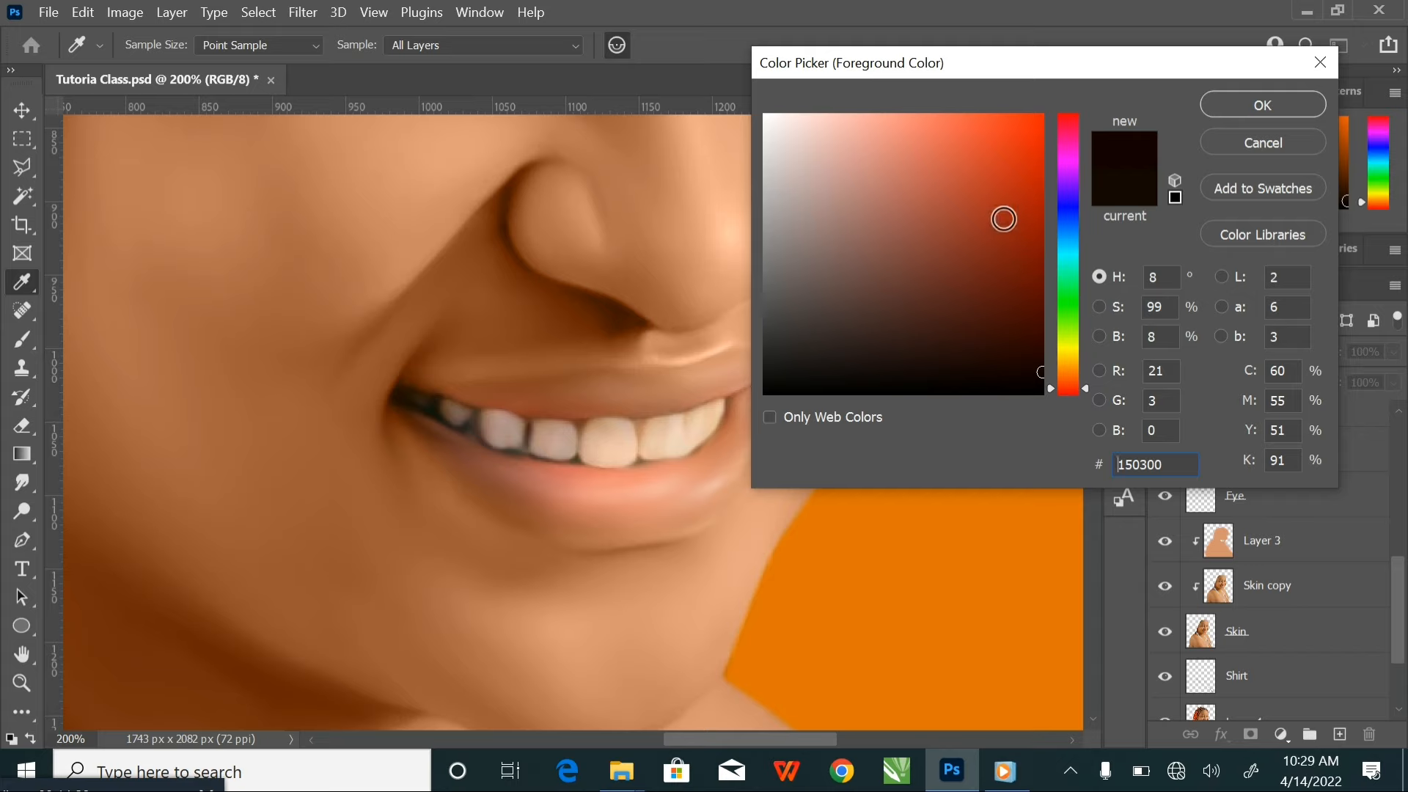
{"action": "left_click", "coordinate": [1003, 200]}
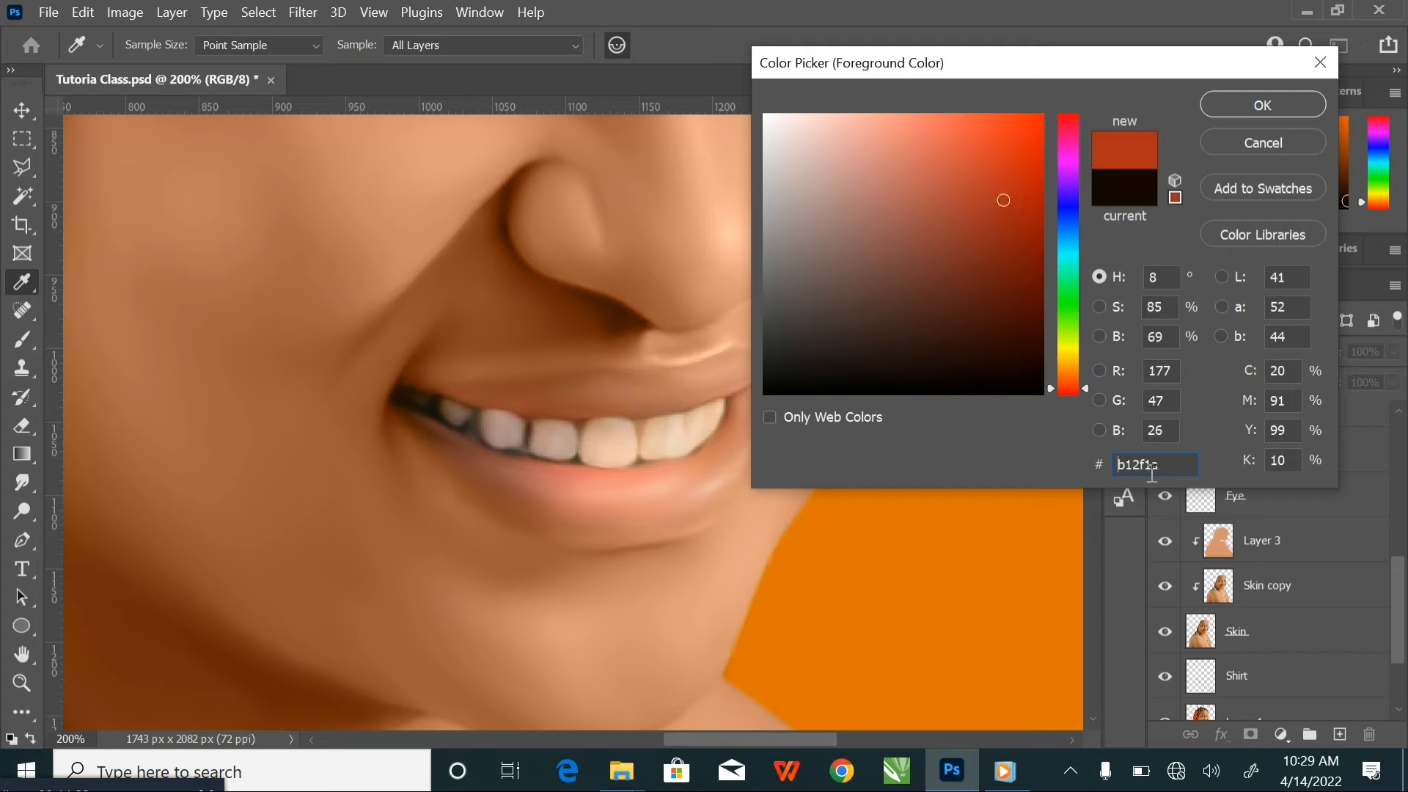
{"action": "left_click", "coordinate": [1272, 106]}
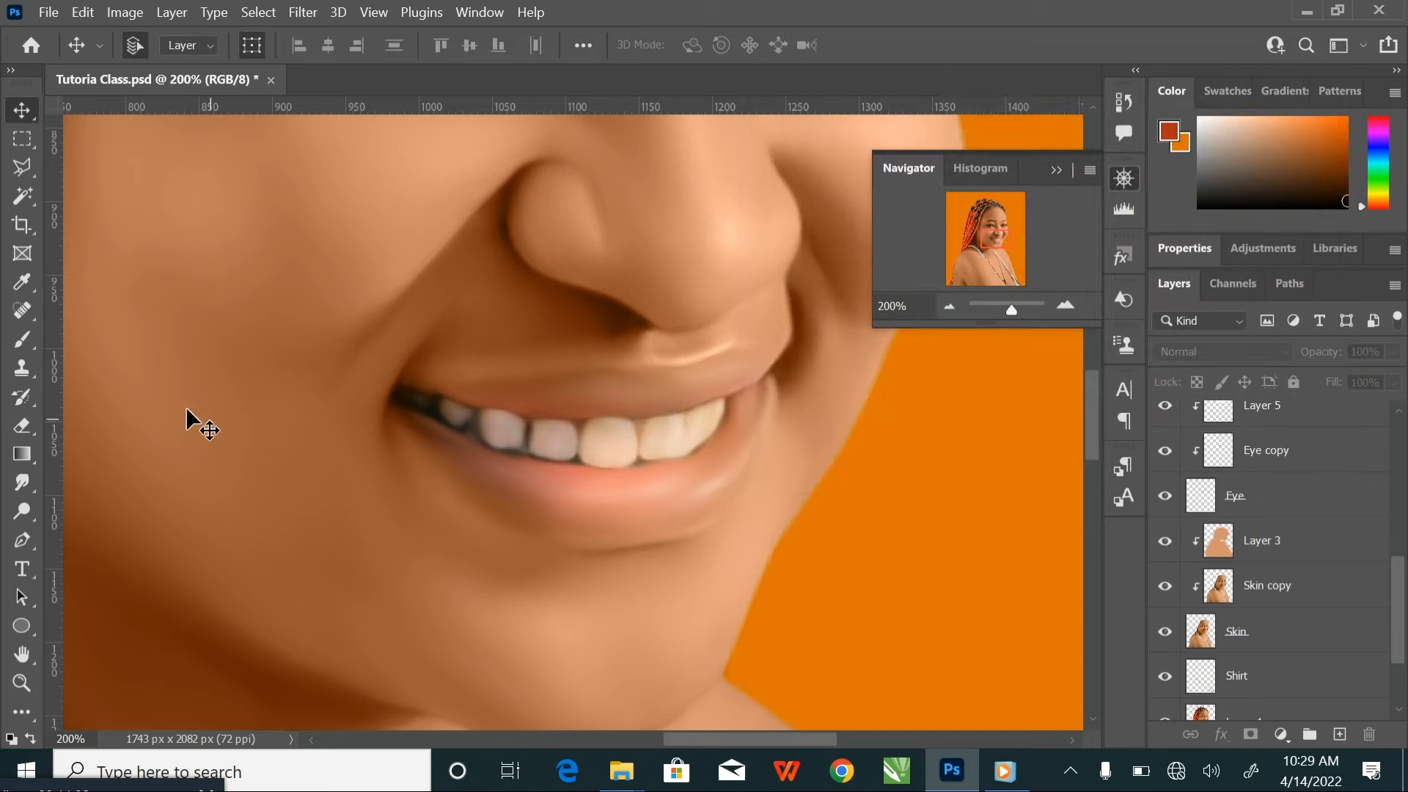
Create a new layer above Layer 3 and clip it to the skin layers below
{"action": "left_click", "coordinate": [22, 338]}
{"action": "scroll", "coordinate": [1253, 530], "scroll_direction": "up", "scroll_amount": 1}
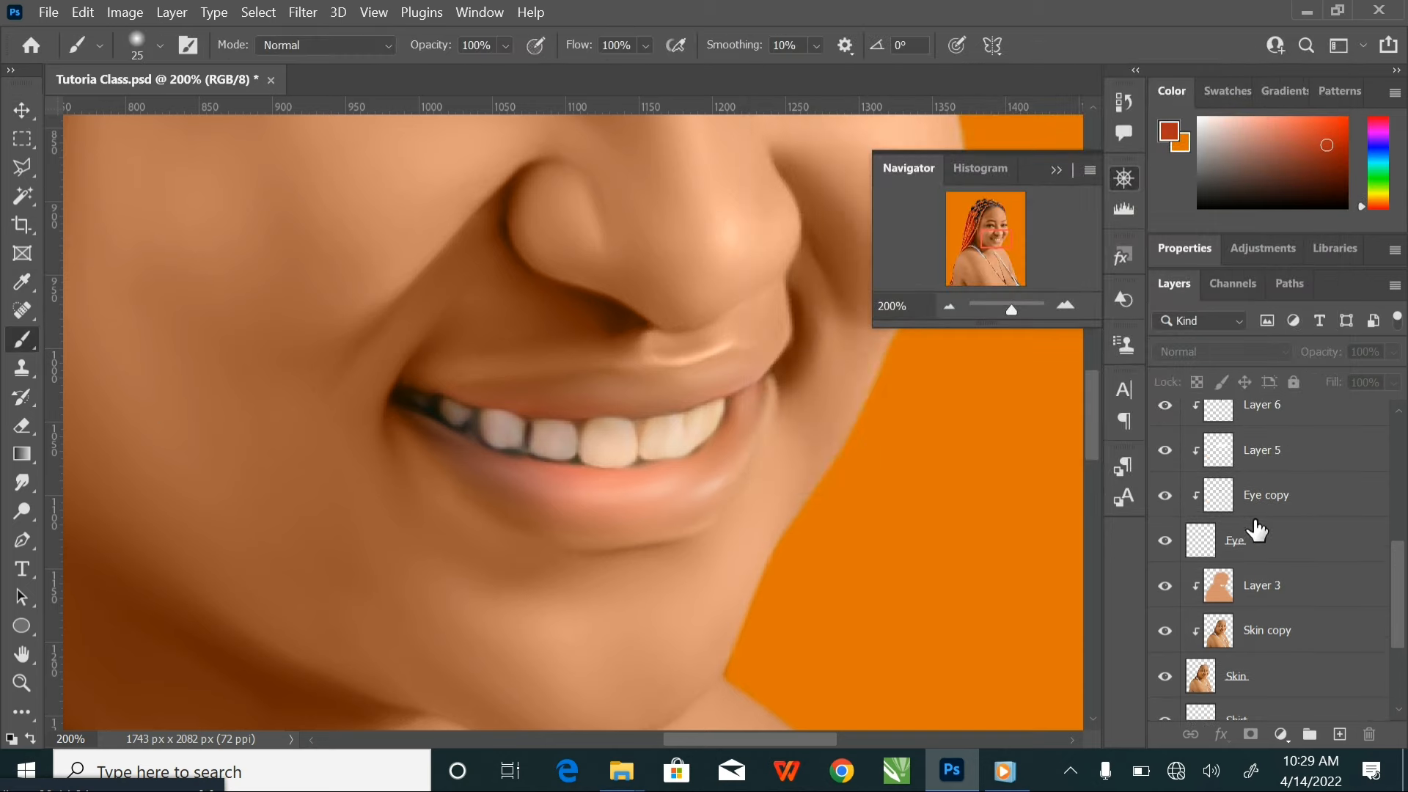
{"action": "scroll", "coordinate": [1256, 529], "scroll_direction": "down", "scroll_amount": 1}
{"action": "left_click", "coordinate": [1318, 548]}
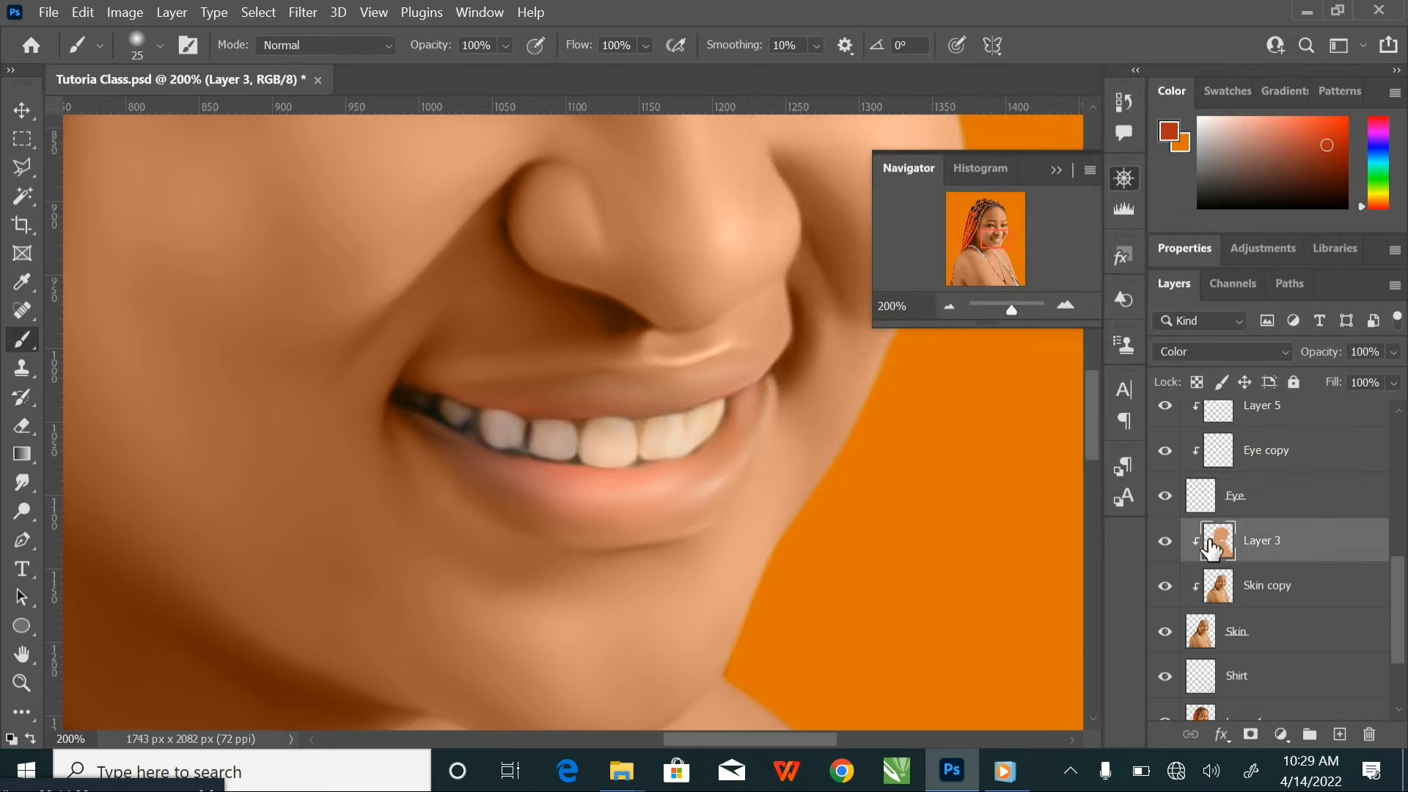
{"action": "key", "text": "ctrl+minus"}
{"action": "key", "text": "ctrl+minus"}
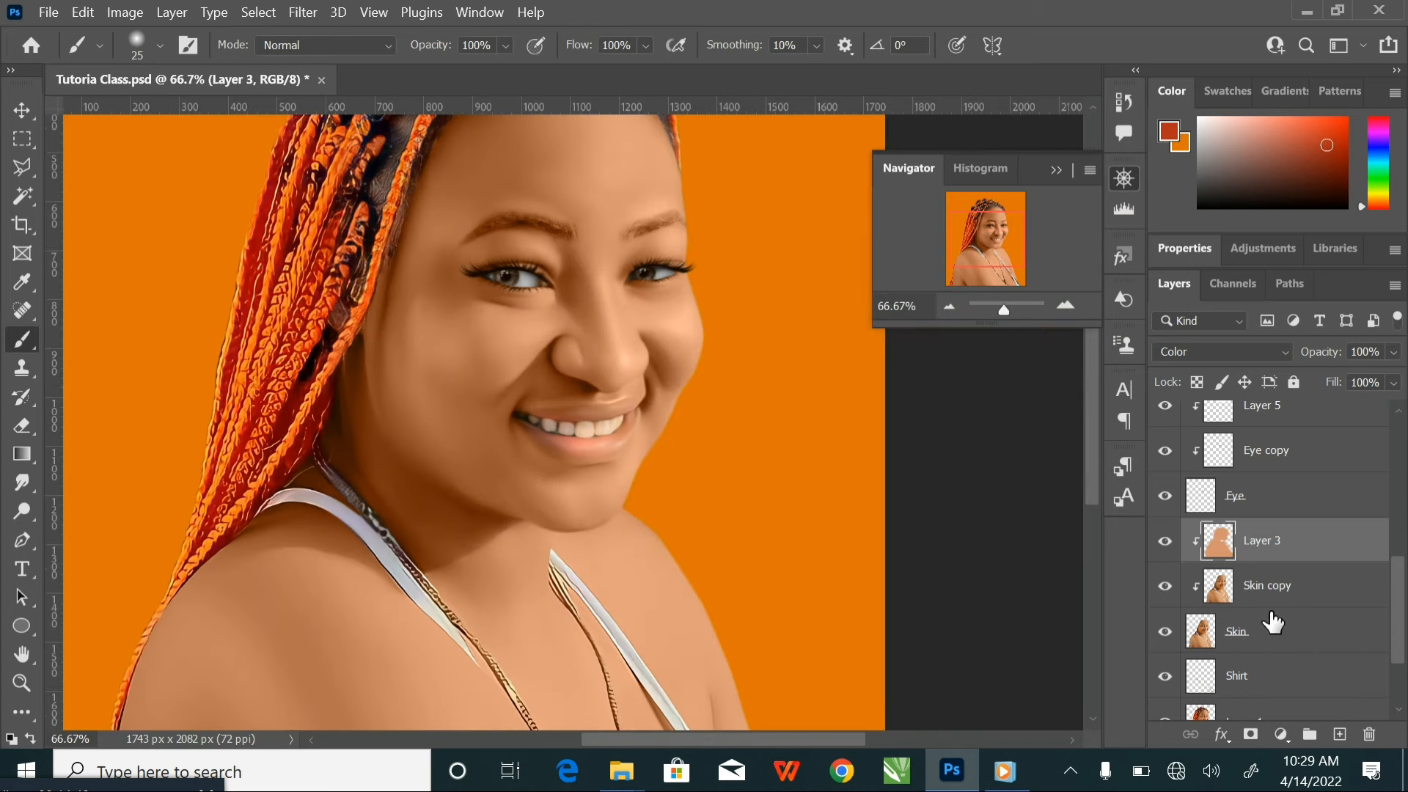
{"action": "left_click", "coordinate": [1342, 736]}
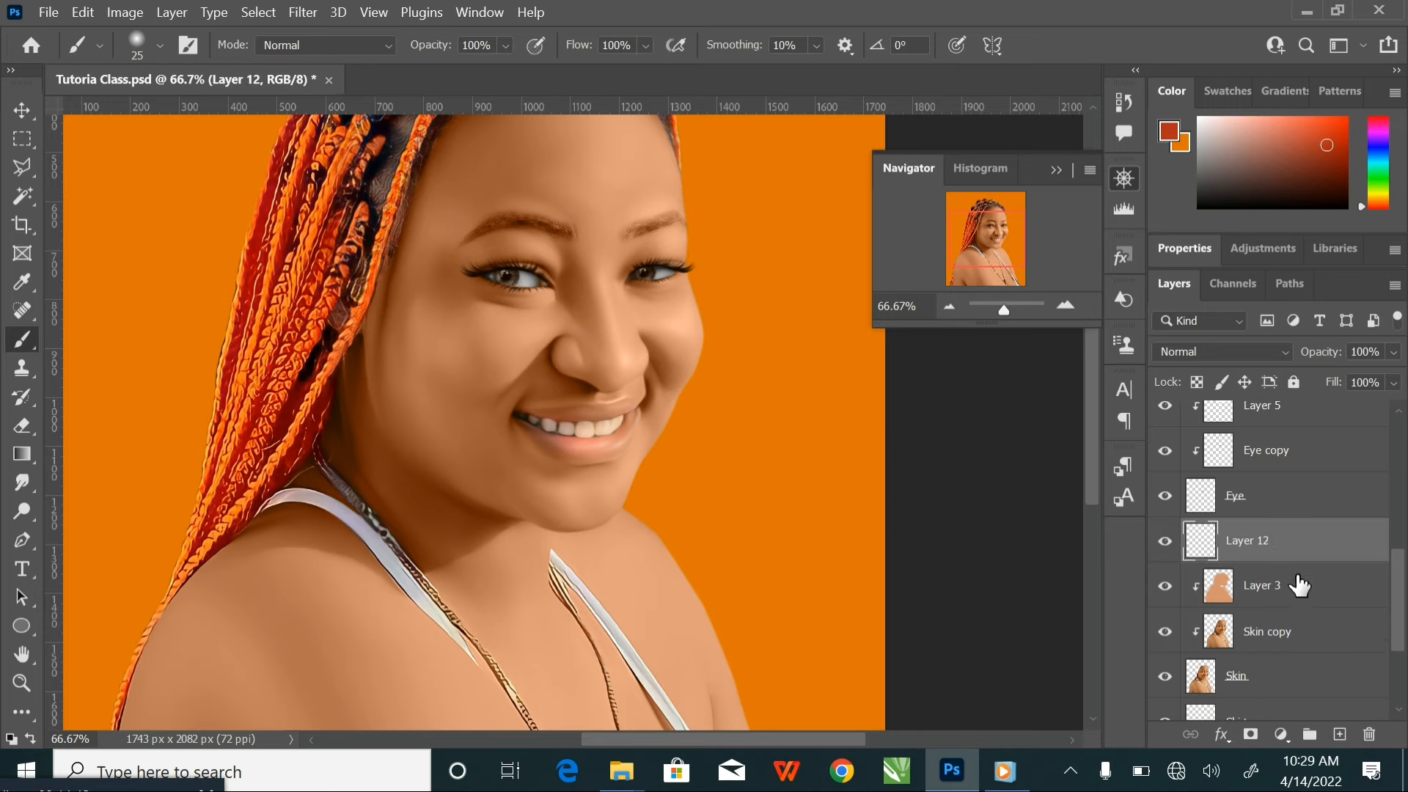
{"action": "right_click", "coordinate": [1302, 551]}
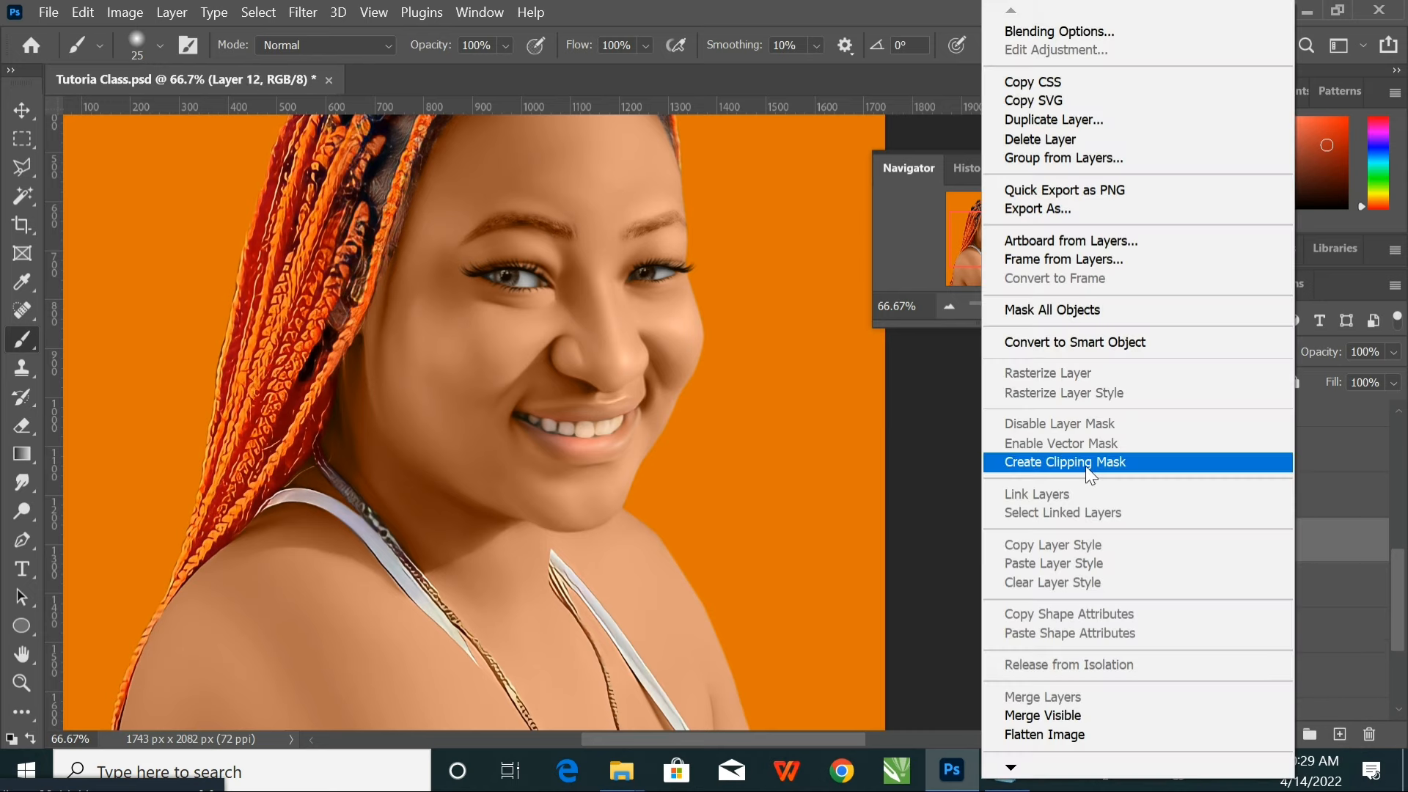
{"action": "left_click", "coordinate": [1085, 462]}
Paint red along the lower lip's inner edge under the teeth, from corner to corner, with a 15 px brush
{"action": "scroll", "coordinate": [619, 433], "scroll_direction": "up", "scroll_amount": 5}
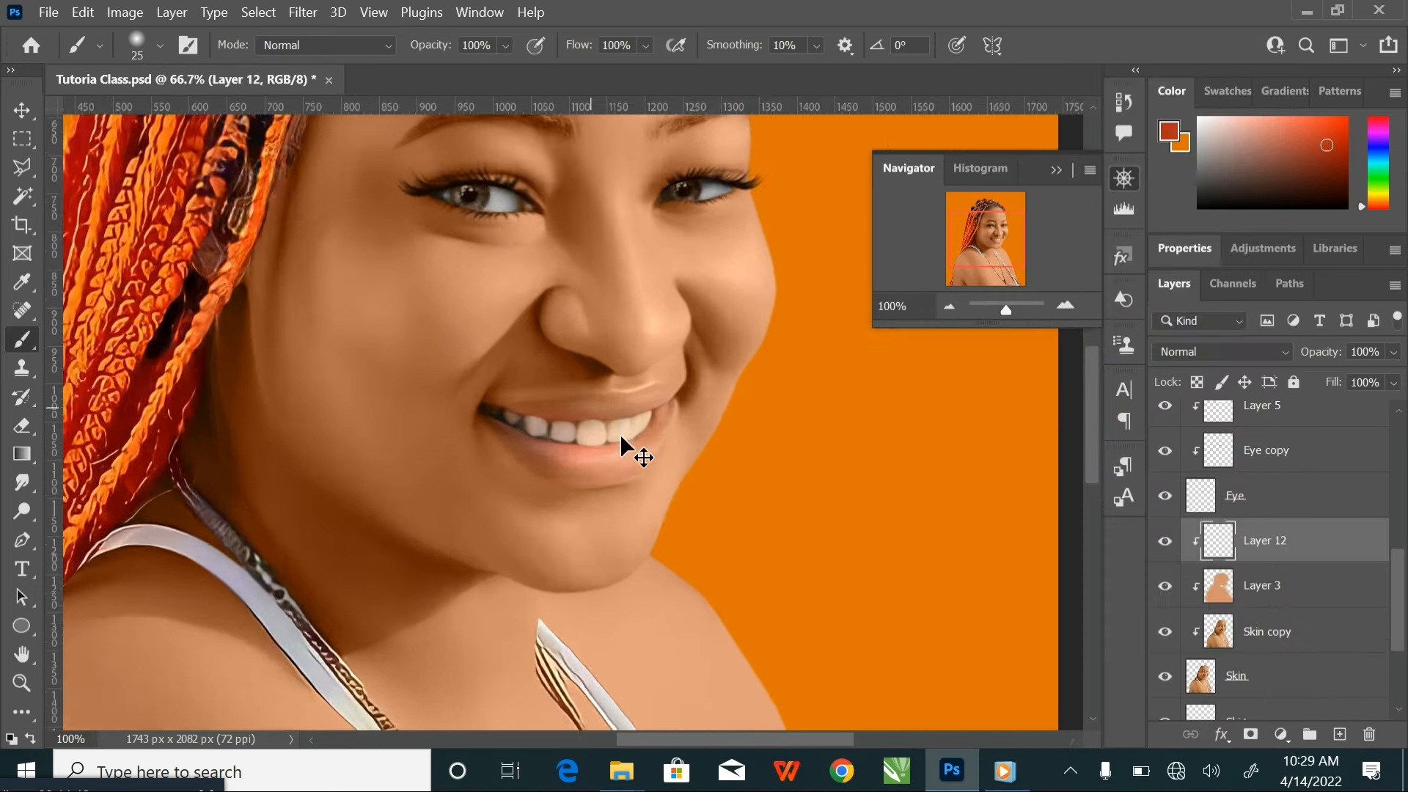
{"action": "mouse_move", "coordinate": [751, 367]}
{"action": "left_mouse_down"}
{"action": "mouse_move", "coordinate": [765, 407]}
{"action": "mouse_move", "coordinate": [663, 458]}
{"action": "left_mouse_up"}
{"action": "key", "text": "bracketleft"}
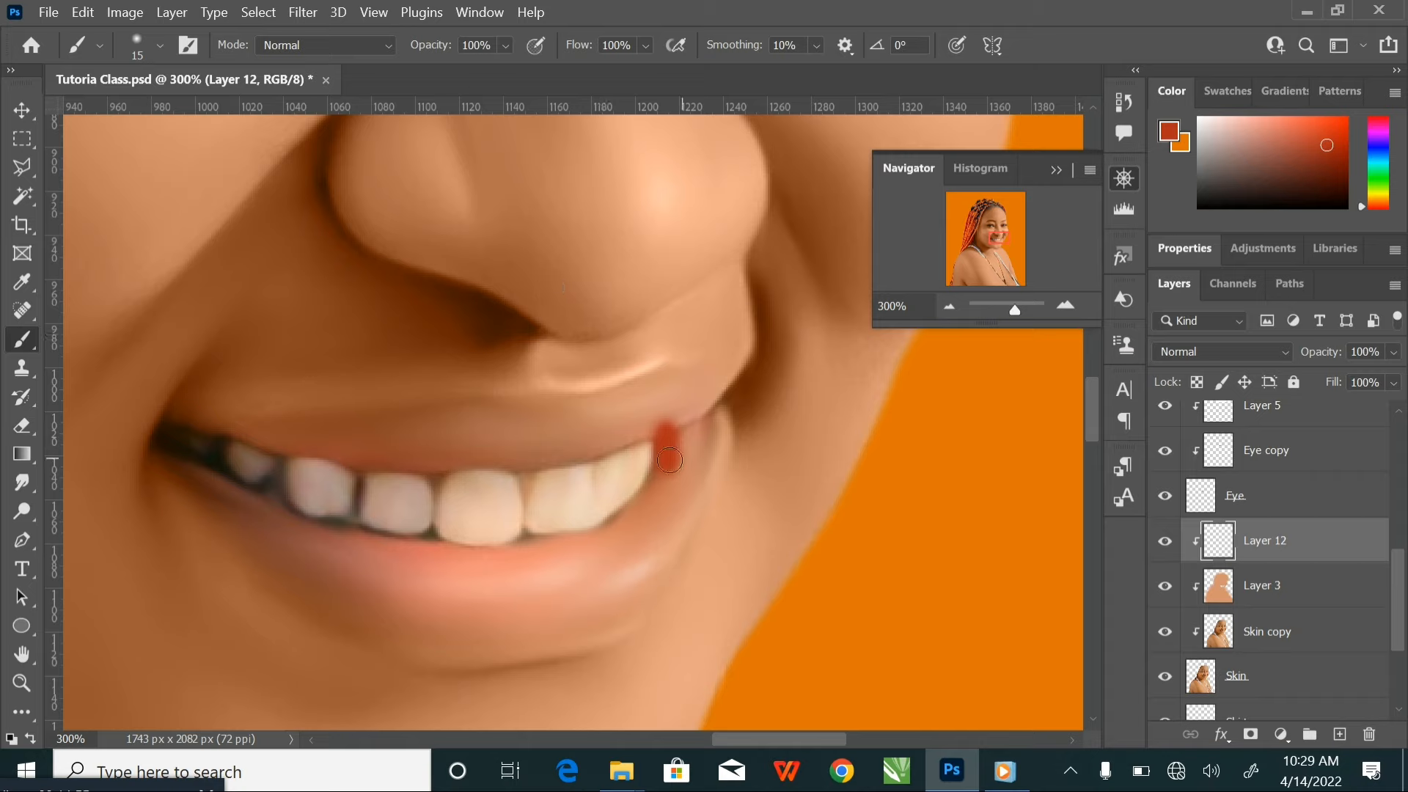
{"action": "mouse_move", "coordinate": [665, 466]}
{"action": "left_mouse_down"}
{"action": "mouse_move", "coordinate": [610, 533]}
{"action": "mouse_move", "coordinate": [458, 556]}
{"action": "mouse_move", "coordinate": [307, 534]}
{"action": "mouse_move", "coordinate": [177, 463]}
{"action": "mouse_move", "coordinate": [228, 528]}
{"action": "left_mouse_up"}
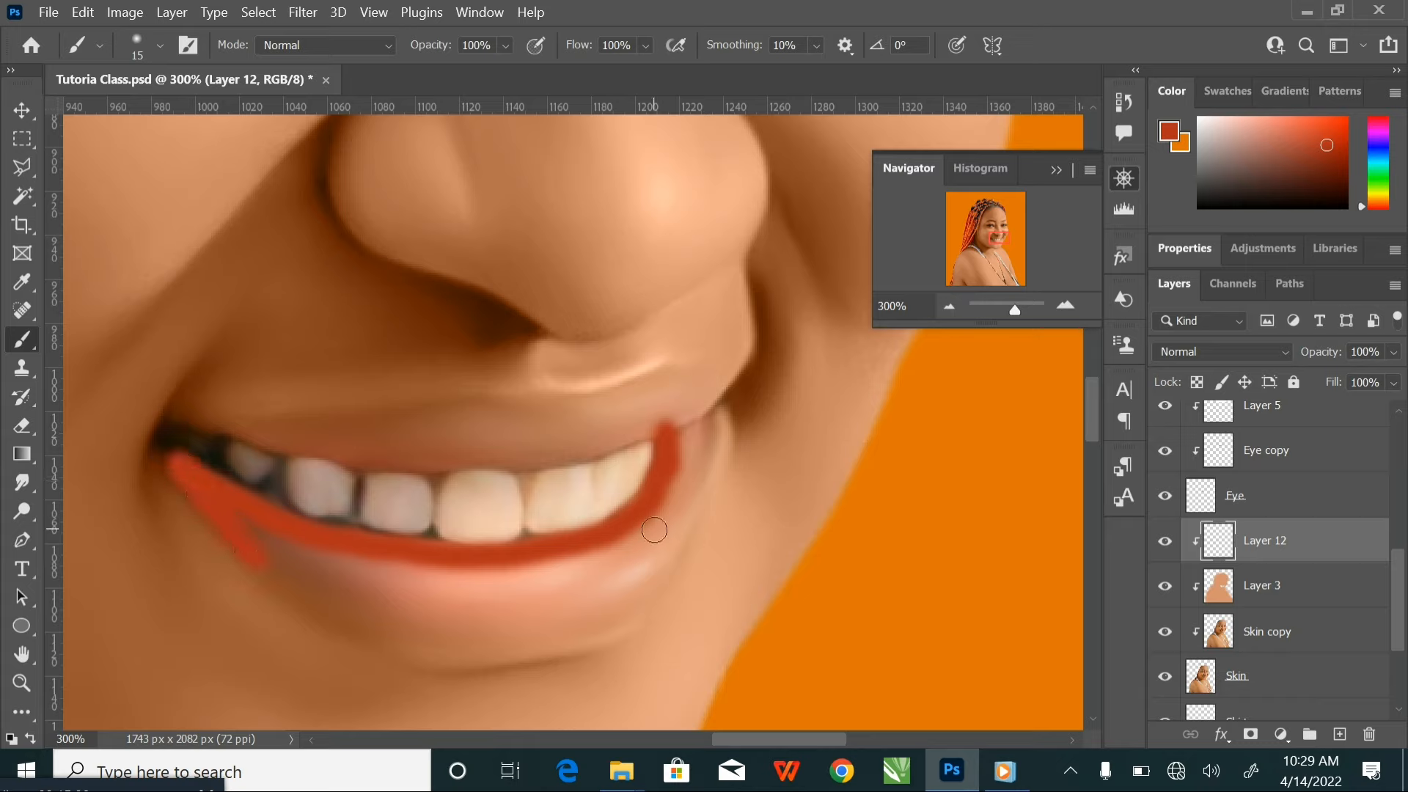
Paint the lower lip's outer edge and fill the rest of the lip in red with a 25 px brush
{"action": "key", "text": "bracketright"}
{"action": "mouse_move", "coordinate": [679, 387]}
{"action": "left_mouse_down"}
{"action": "mouse_move", "coordinate": [666, 384]}
{"action": "mouse_move", "coordinate": [708, 419]}
{"action": "mouse_move", "coordinate": [711, 447]}
{"action": "mouse_move", "coordinate": [629, 597]}
{"action": "mouse_move", "coordinate": [467, 638]}
{"action": "mouse_move", "coordinate": [331, 580]}
{"action": "left_mouse_up"}
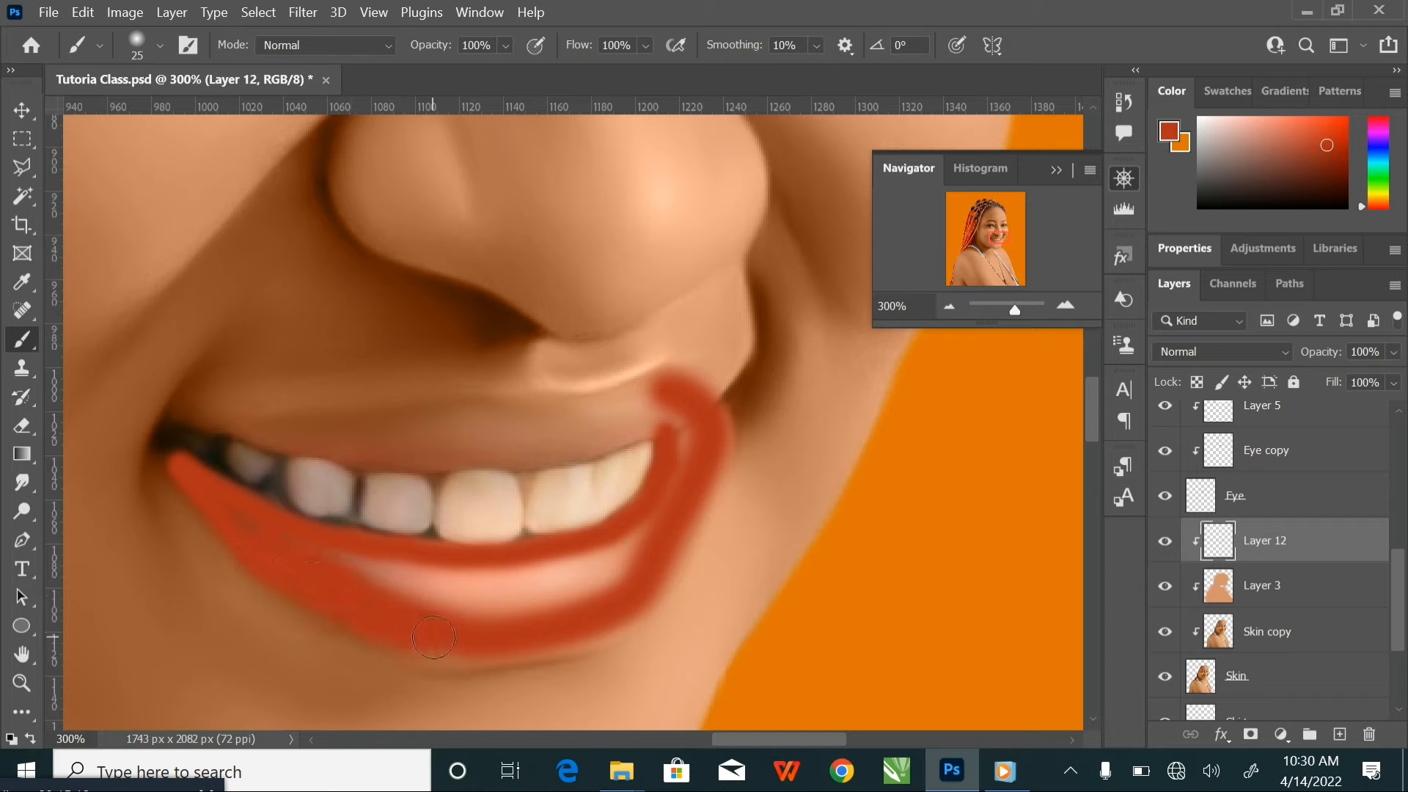
{"action": "mouse_move", "coordinate": [434, 637]}
{"action": "left_mouse_down"}
{"action": "mouse_move", "coordinate": [547, 635]}
{"action": "mouse_move", "coordinate": [605, 610]}
{"action": "mouse_move", "coordinate": [669, 542]}
{"action": "mouse_move", "coordinate": [672, 504]}
{"action": "mouse_move", "coordinate": [611, 542]}
{"action": "mouse_move", "coordinate": [510, 567]}
{"action": "mouse_move", "coordinate": [391, 568]}
{"action": "mouse_move", "coordinate": [297, 541]}
{"action": "mouse_move", "coordinate": [368, 589]}
{"action": "mouse_move", "coordinate": [474, 603]}
{"action": "mouse_move", "coordinate": [604, 570]}
{"action": "mouse_move", "coordinate": [562, 576]}
{"action": "left_mouse_up"}
{"action": "key", "text": "bracketright"}
{"action": "key", "text": "bracketleft"}
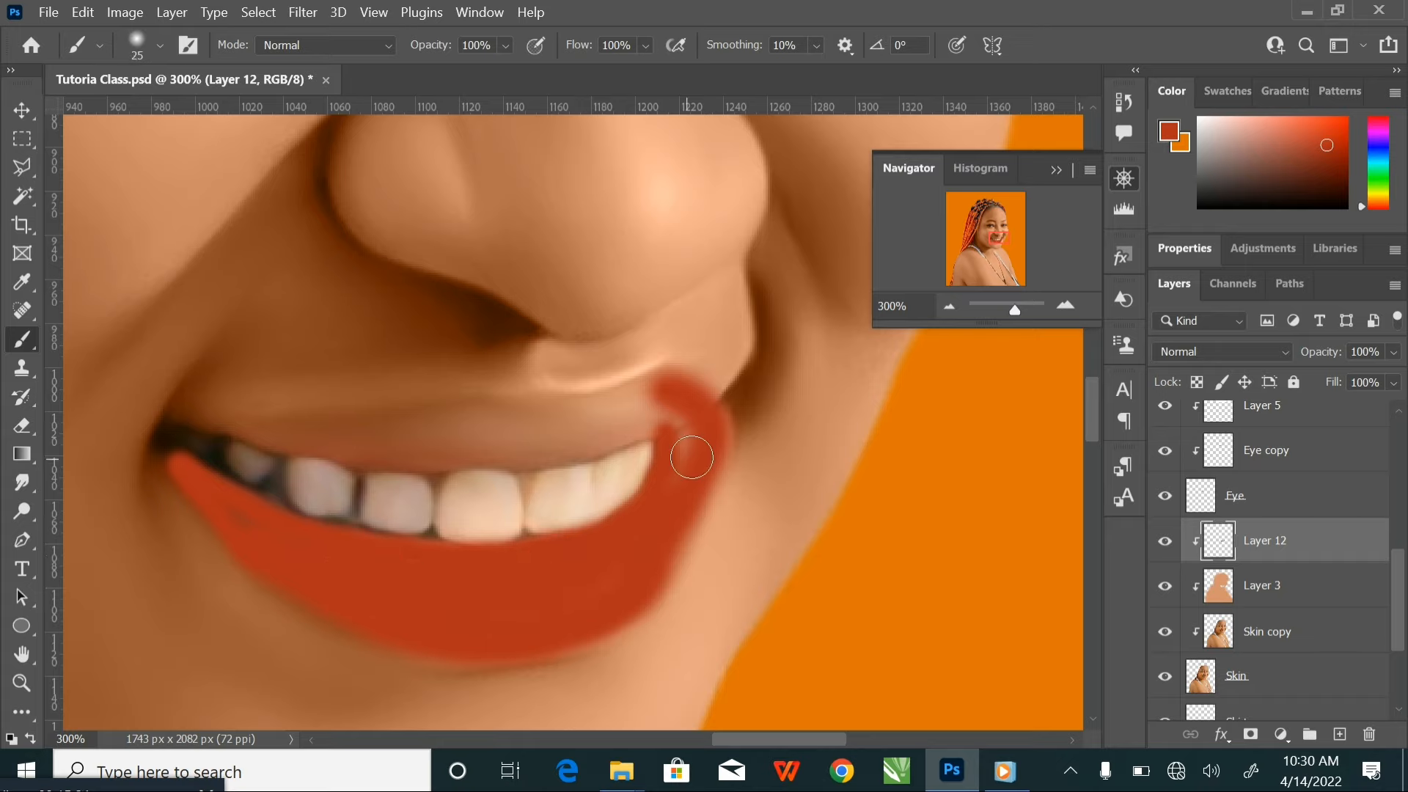
Outline and fill the upper lip in red with a 15 to 25 px brush, joining it to the lower lip
{"action": "mouse_move", "coordinate": [691, 455]}
{"action": "left_mouse_down"}
{"action": "mouse_move", "coordinate": [686, 427]}
{"action": "mouse_move", "coordinate": [663, 382]}
{"action": "mouse_move", "coordinate": [557, 412]}
{"action": "left_mouse_up"}
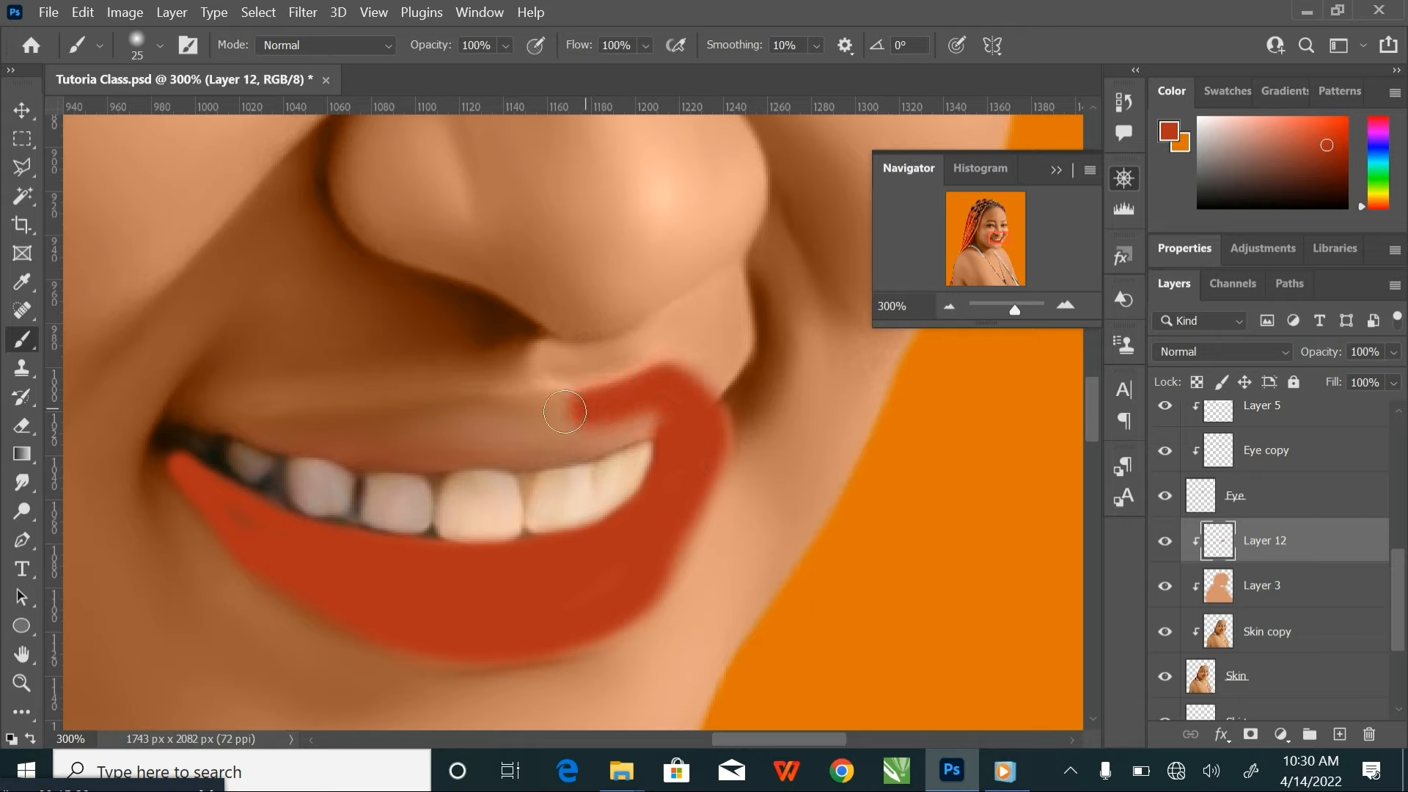
{"action": "key", "text": "bracketleft"}
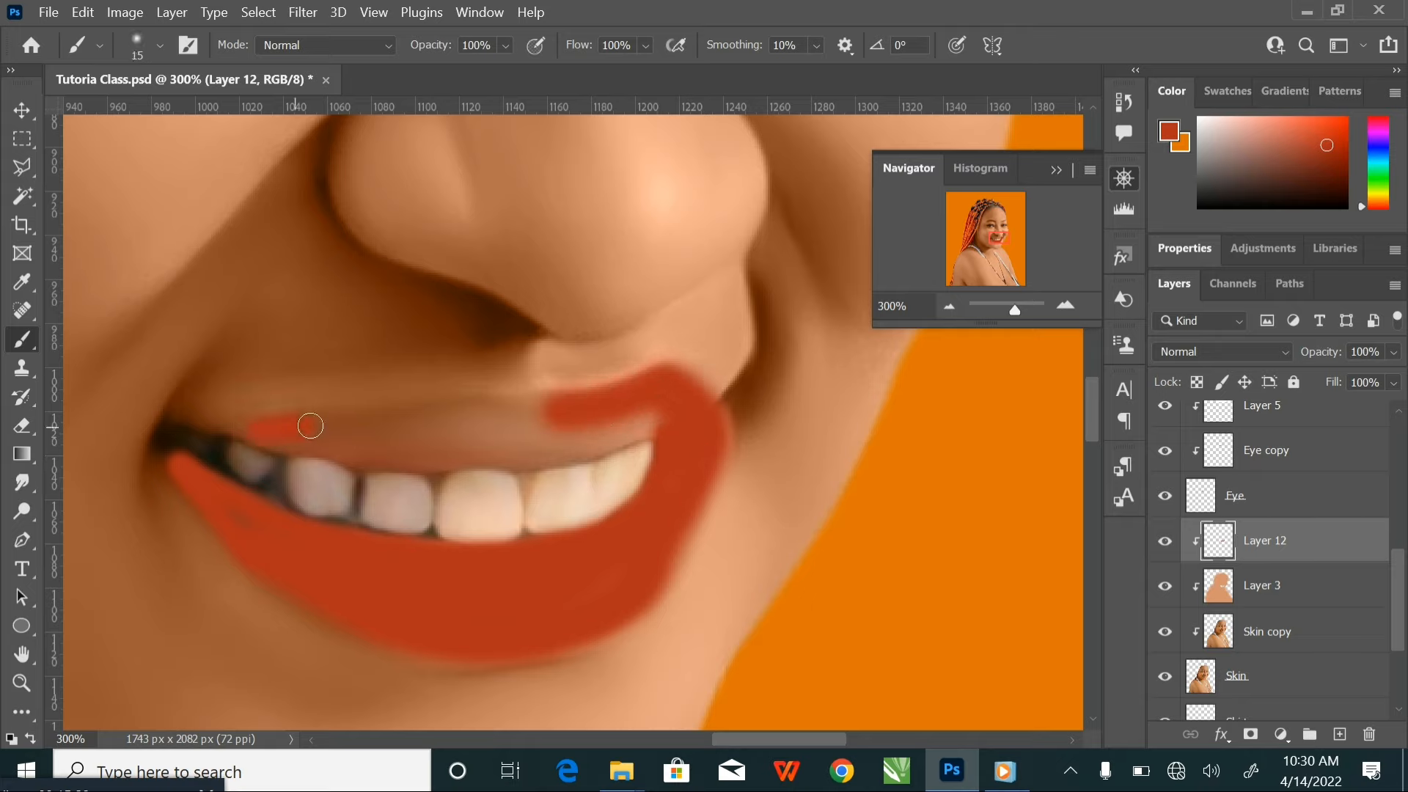
{"action": "left_click_drag", "start_coordinate": [376, 423], "coordinate": [587, 402]}
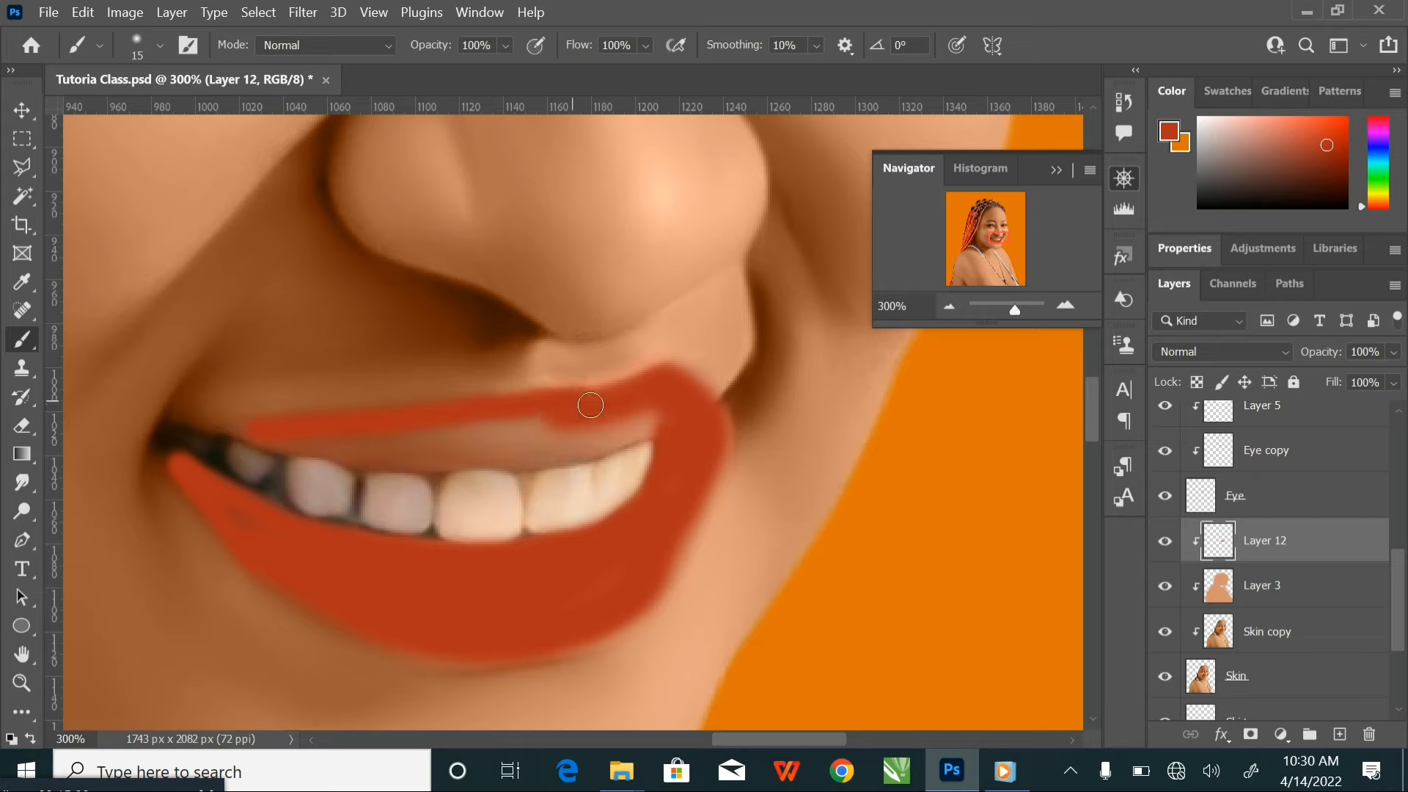
{"action": "key", "text": "bracketright"}
{"action": "mouse_move", "coordinate": [284, 440]}
{"action": "left_mouse_down"}
{"action": "mouse_move", "coordinate": [513, 456]}
{"action": "mouse_move", "coordinate": [678, 424]}
{"action": "mouse_move", "coordinate": [387, 433]}
{"action": "left_mouse_up"}
{"action": "key", "text": "bracketright"}
{"action": "key", "text": "bracketright"}
{"action": "key", "text": "bracketleft"}
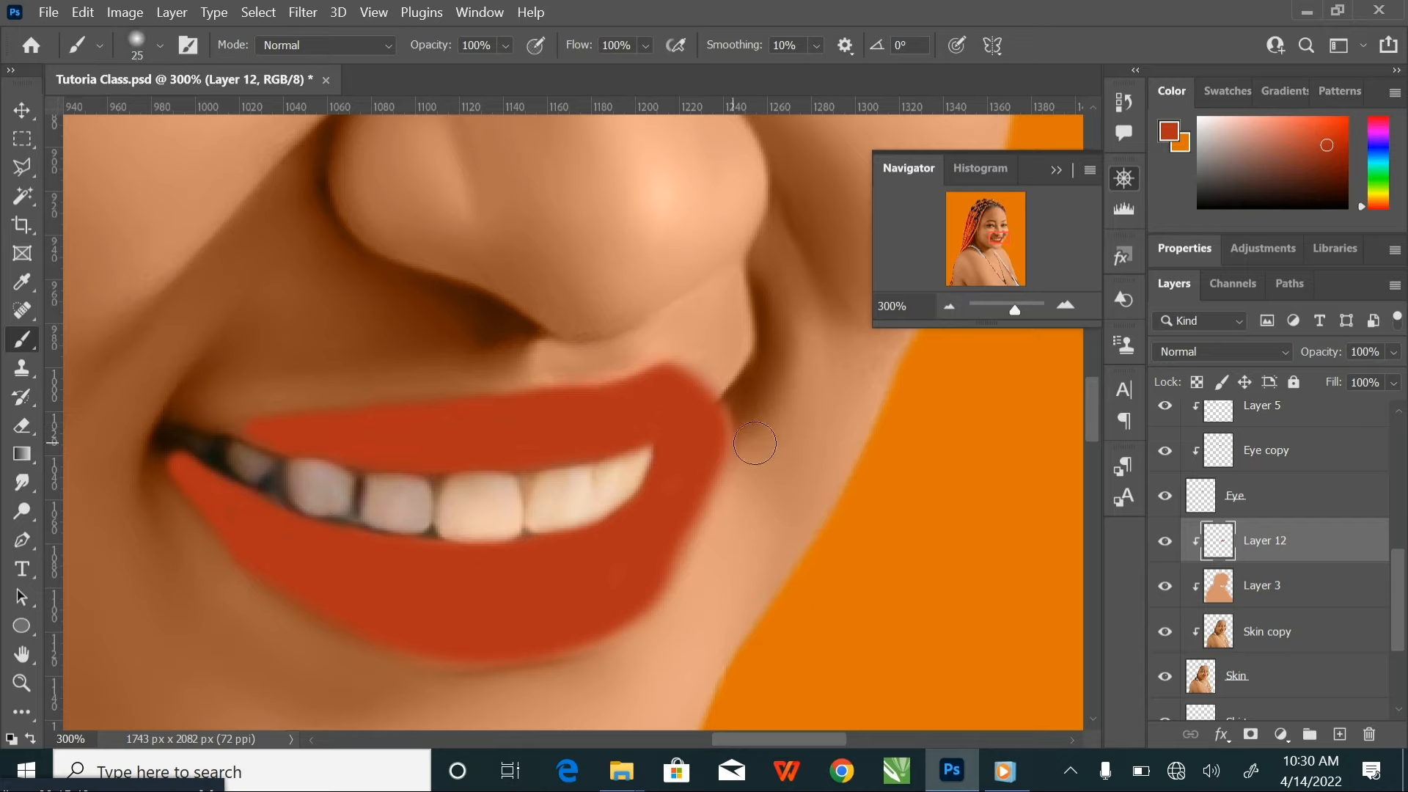
Set the blend mode of the painted lip layer to Color and check the lips against the whole portrait
{"action": "key", "text": "ctrl+minus"}
{"action": "key", "text": "ctrl+minus"}
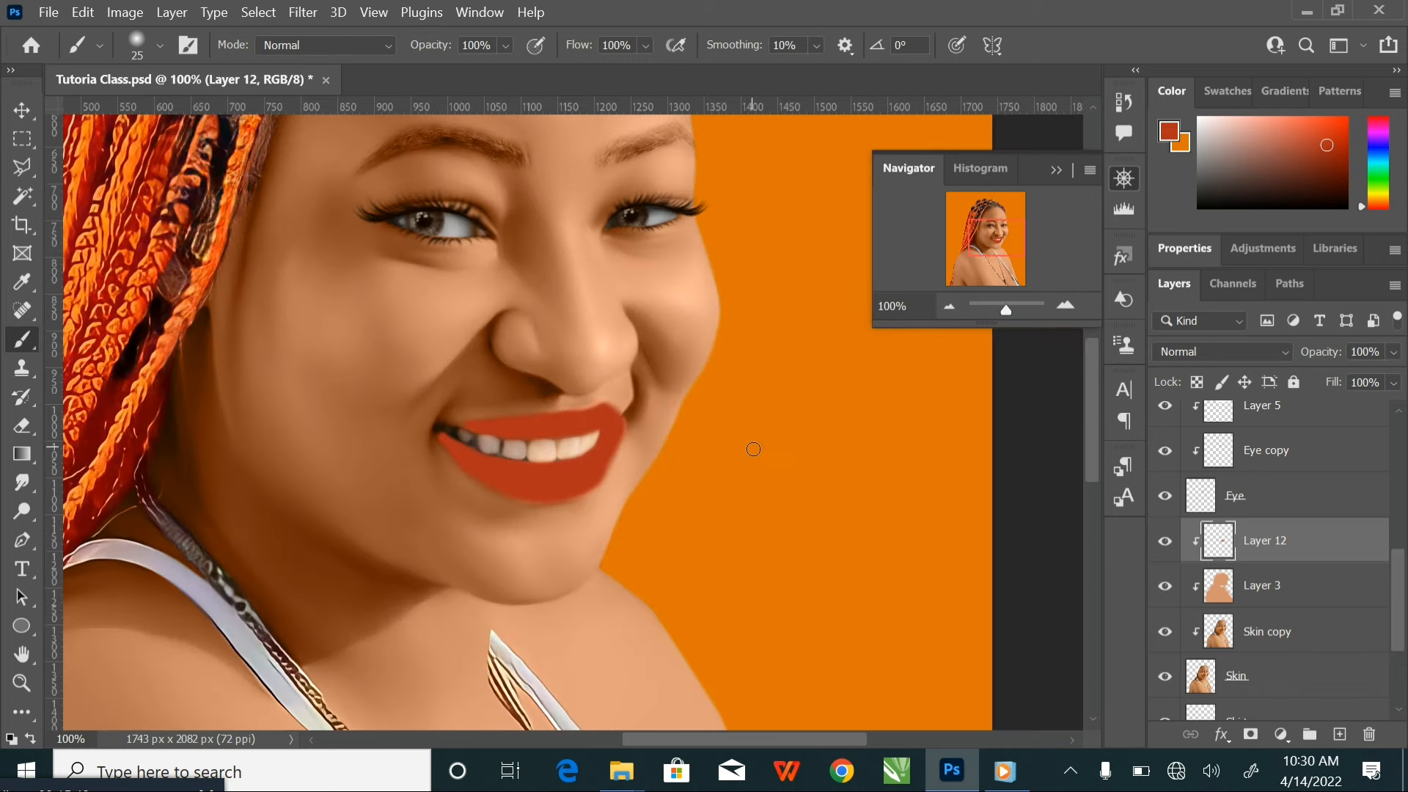
{"action": "left_click", "coordinate": [1273, 359]}
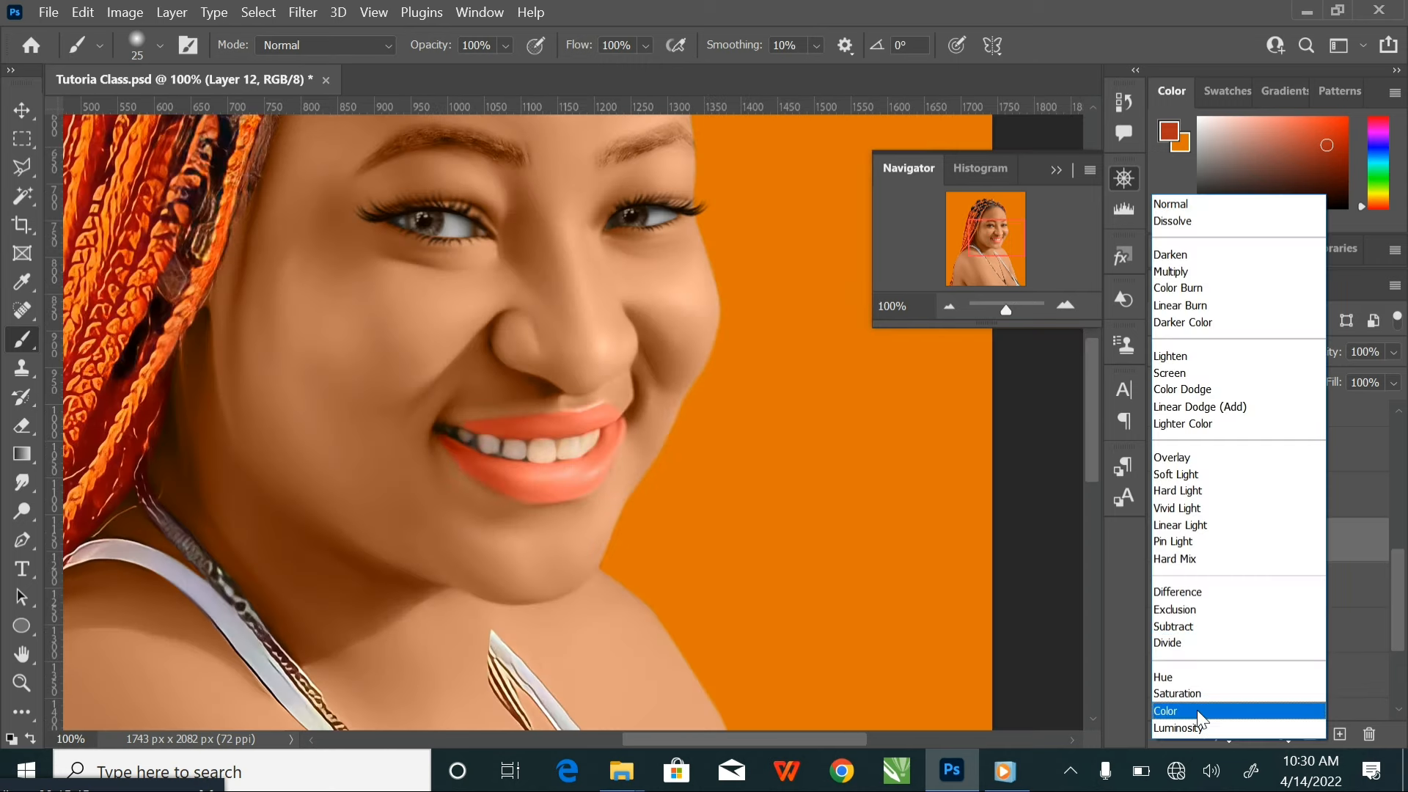
{"action": "left_click", "coordinate": [1197, 710]}
{"action": "key", "text": "ctrl+minus"}
{"action": "key", "text": "ctrl+minus"}
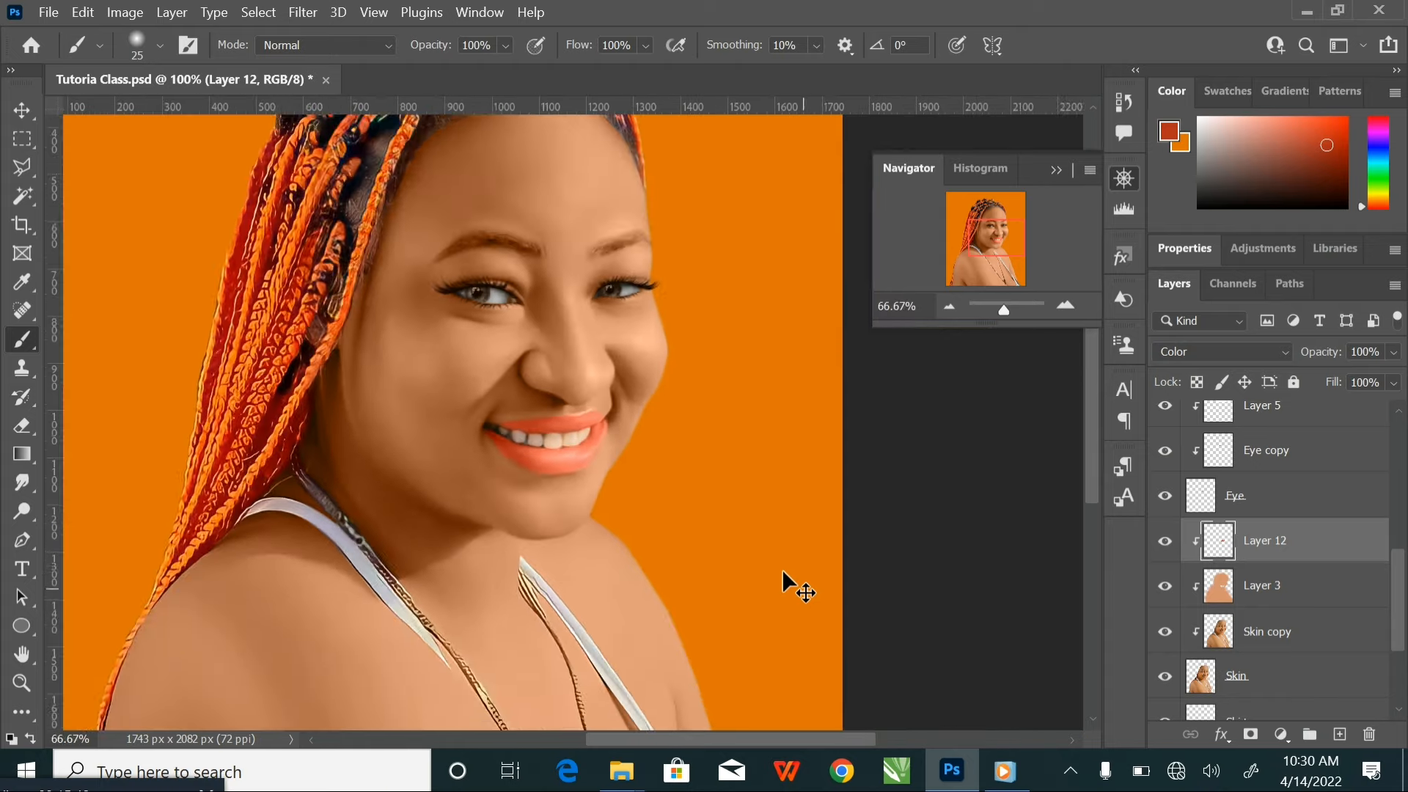
{"action": "mouse_move", "coordinate": [583, 364]}
{"action": "left_mouse_down"}
{"action": "mouse_move", "coordinate": [599, 411]}
{"action": "mouse_move", "coordinate": [593, 373]}
{"action": "left_mouse_up"}
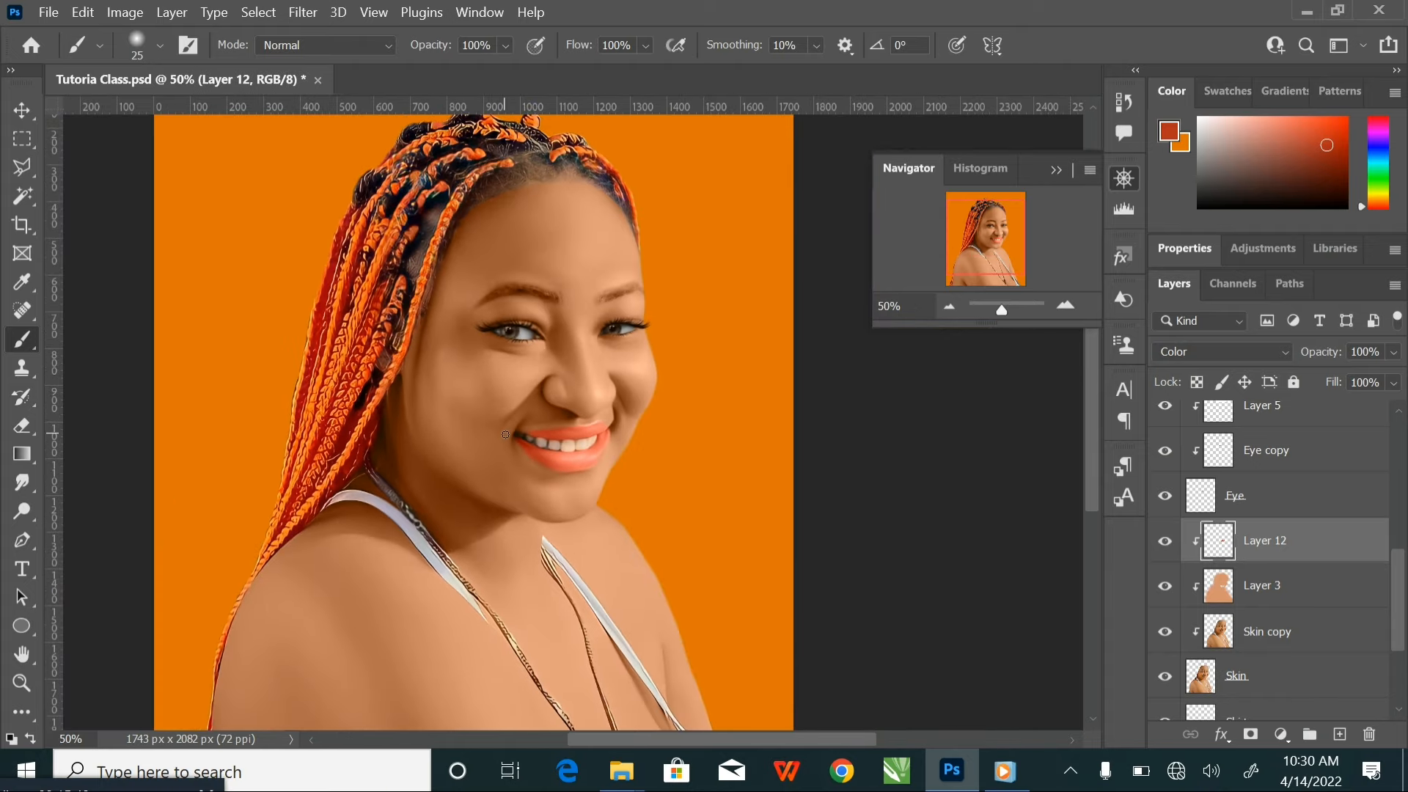
Add a layer mask to the lip colour on Layer 12
{"action": "key", "text": "ctrl+plus"}
{"action": "key", "text": "ctrl+plus"}
{"action": "key", "text": "ctrl+plus"}
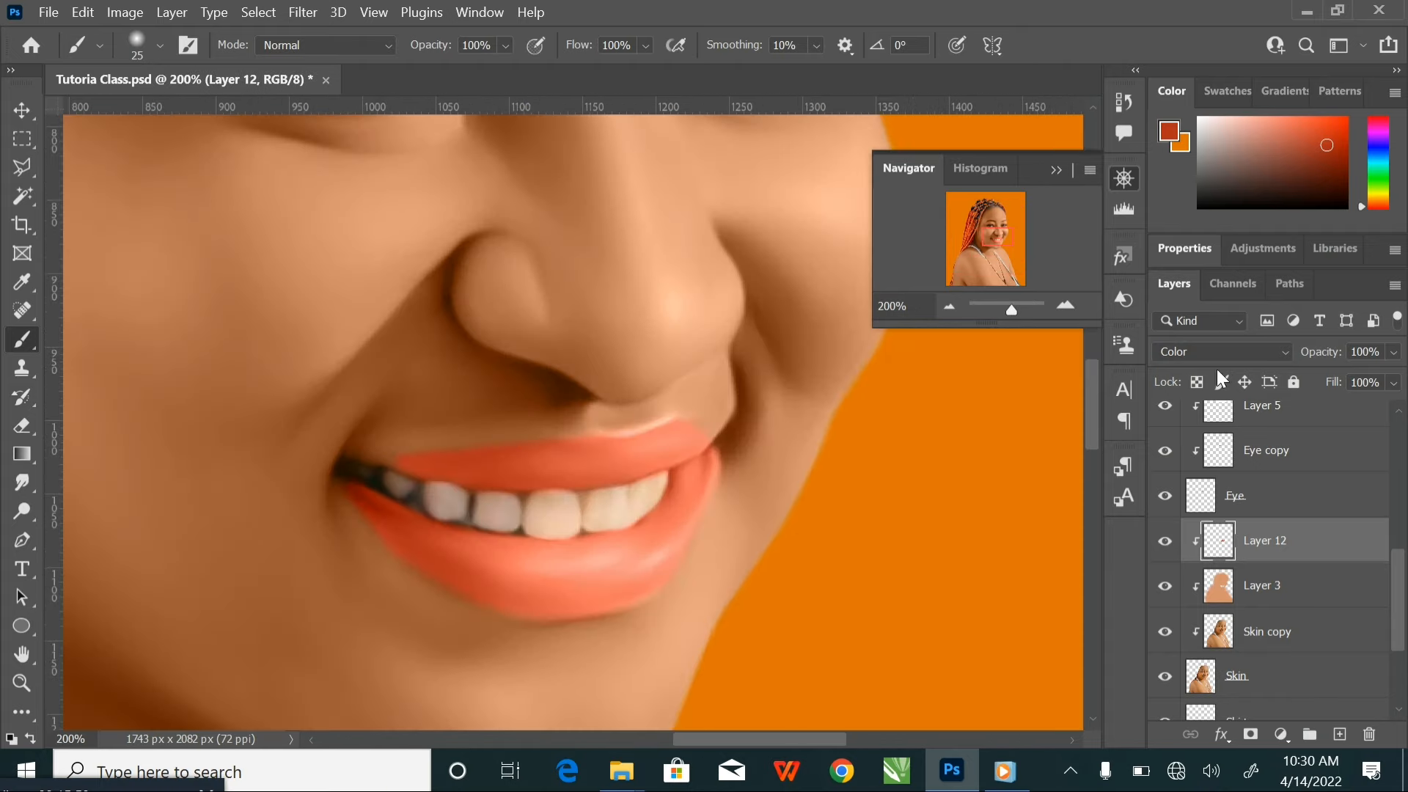
{"action": "left_click", "coordinate": [1251, 733]}
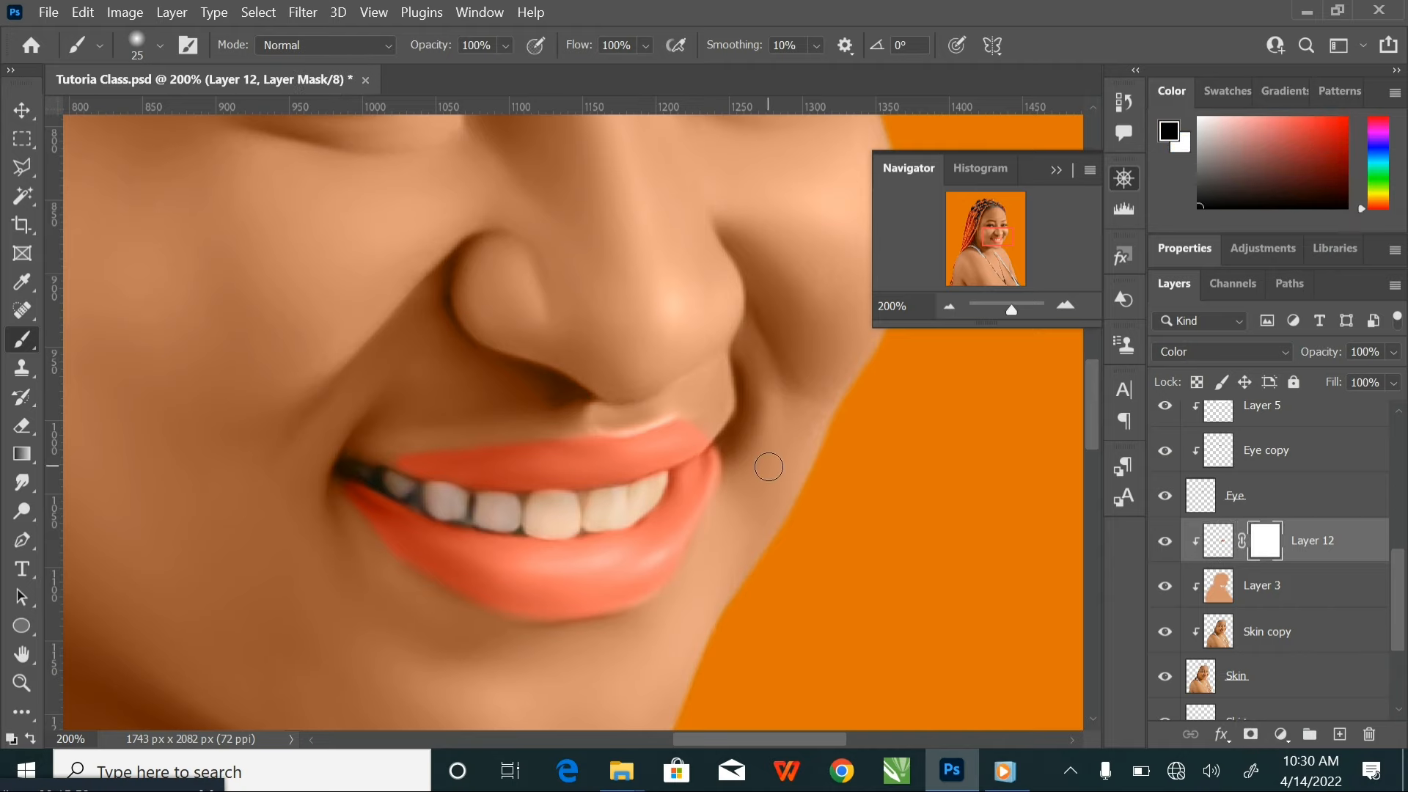
Paint black on Layer 12's mask around the outer edges of both lips to trim the spilled lip colour
{"action": "key", "text": "ctrl+plus"}
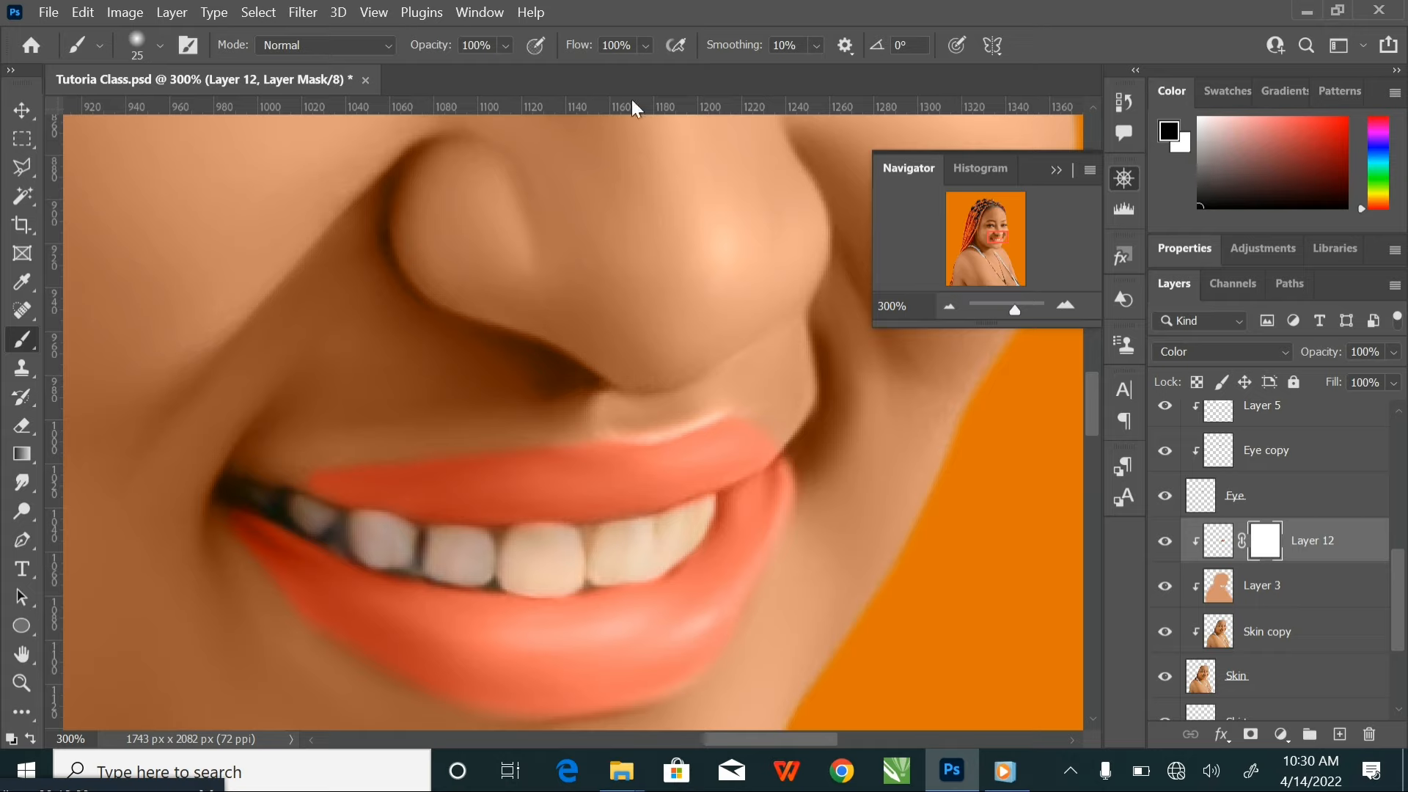
{"action": "key", "text": "]"}
{"action": "mouse_move", "coordinate": [784, 419]}
{"action": "left_mouse_down"}
{"action": "mouse_move", "coordinate": [818, 465]}
{"action": "mouse_move", "coordinate": [816, 515]}
{"action": "mouse_move", "coordinate": [770, 638]}
{"action": "mouse_move", "coordinate": [734, 684]}
{"action": "mouse_move", "coordinate": [666, 729]}
{"action": "mouse_move", "coordinate": [560, 743]}
{"action": "mouse_move", "coordinate": [438, 725]}
{"action": "left_mouse_up"}
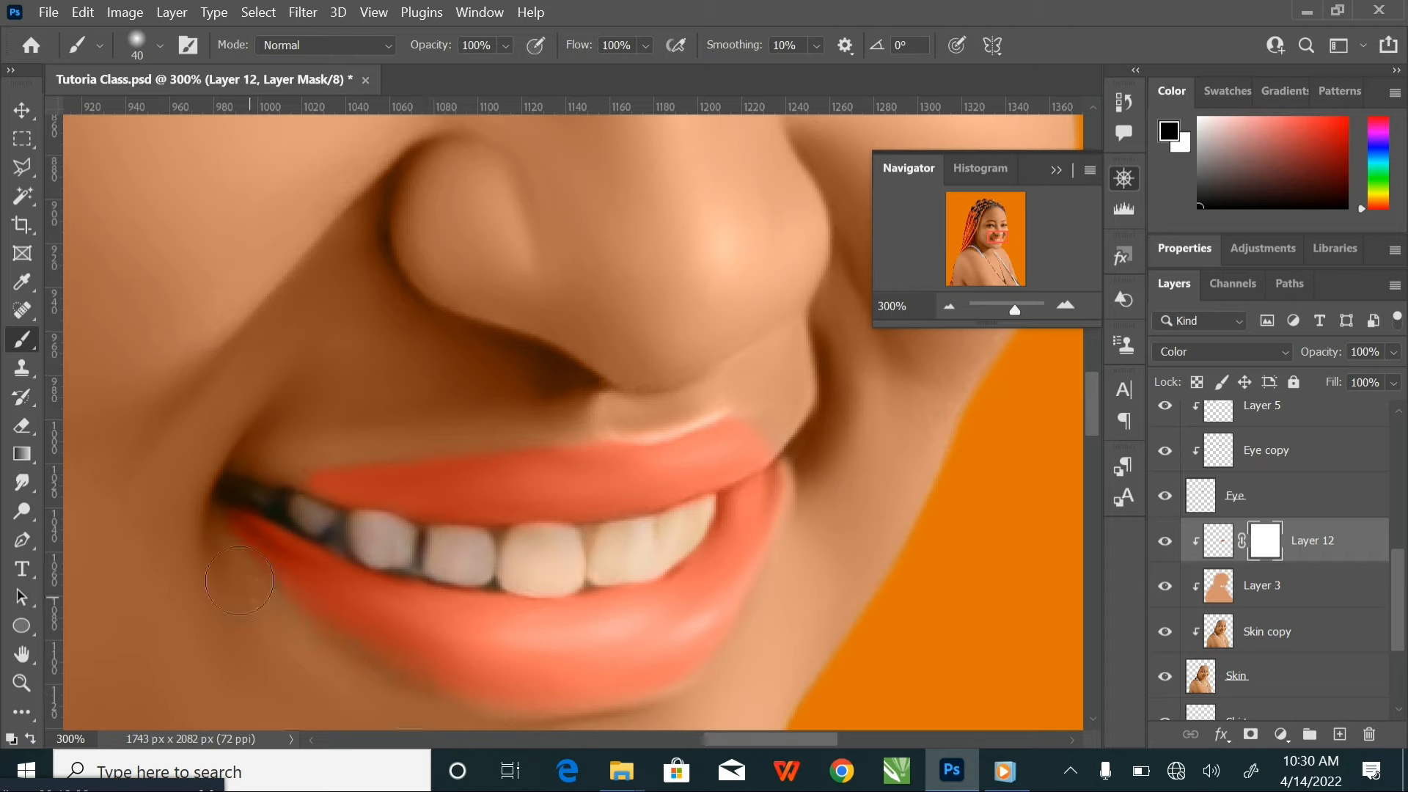
{"action": "mouse_move", "coordinate": [235, 472]}
{"action": "left_mouse_down"}
{"action": "mouse_move", "coordinate": [266, 424]}
{"action": "mouse_move", "coordinate": [284, 472]}
{"action": "mouse_move", "coordinate": [366, 434]}
{"action": "mouse_move", "coordinate": [573, 427]}
{"action": "mouse_move", "coordinate": [712, 396]}
{"action": "left_mouse_up"}
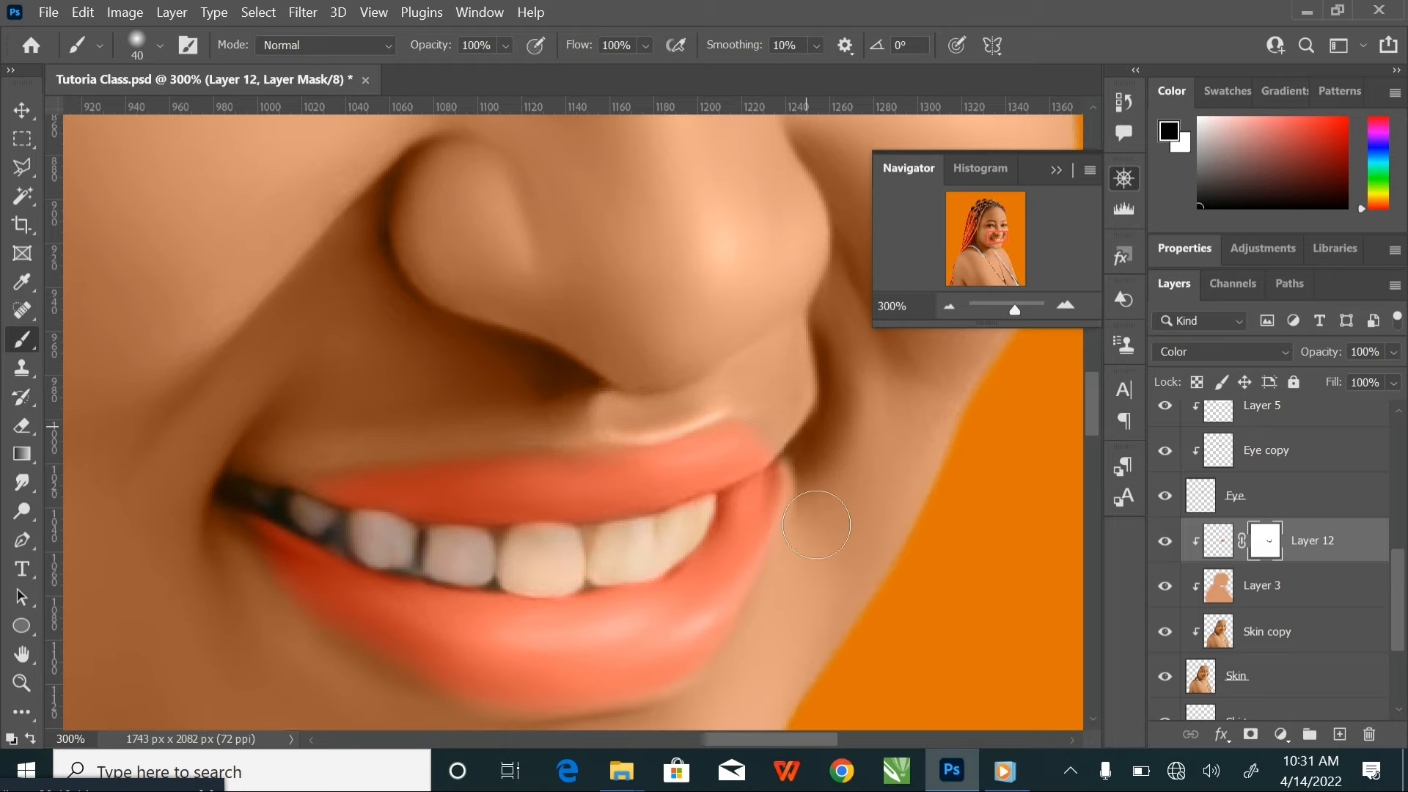
{"action": "key", "text": "bracketleft"}
{"action": "key", "text": "bracketleft"}
{"action": "key", "text": "bracketleft"}
{"action": "key", "text": "bracketleft"}
{"action": "key", "text": "bracketleft"}
{"action": "key", "text": "bracketright"}
{"action": "key", "text": "ctrl+minus"}
{"action": "key", "text": "ctrl+minus"}
{"action": "key", "text": "ctrl+minus"}
{"action": "key", "text": "ctrl+minus"}
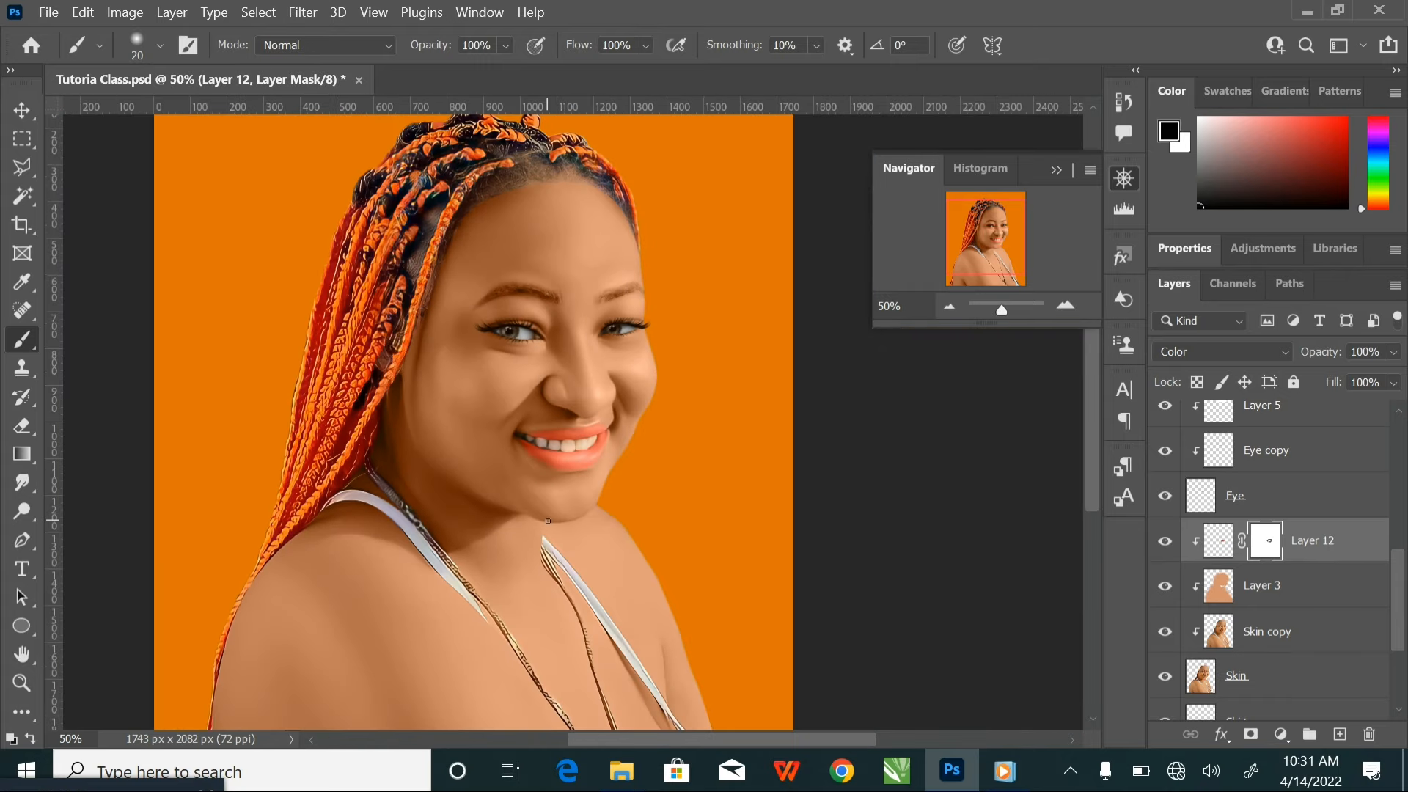
{"action": "left_click_drag", "start_coordinate": [634, 374], "coordinate": [670, 470]}
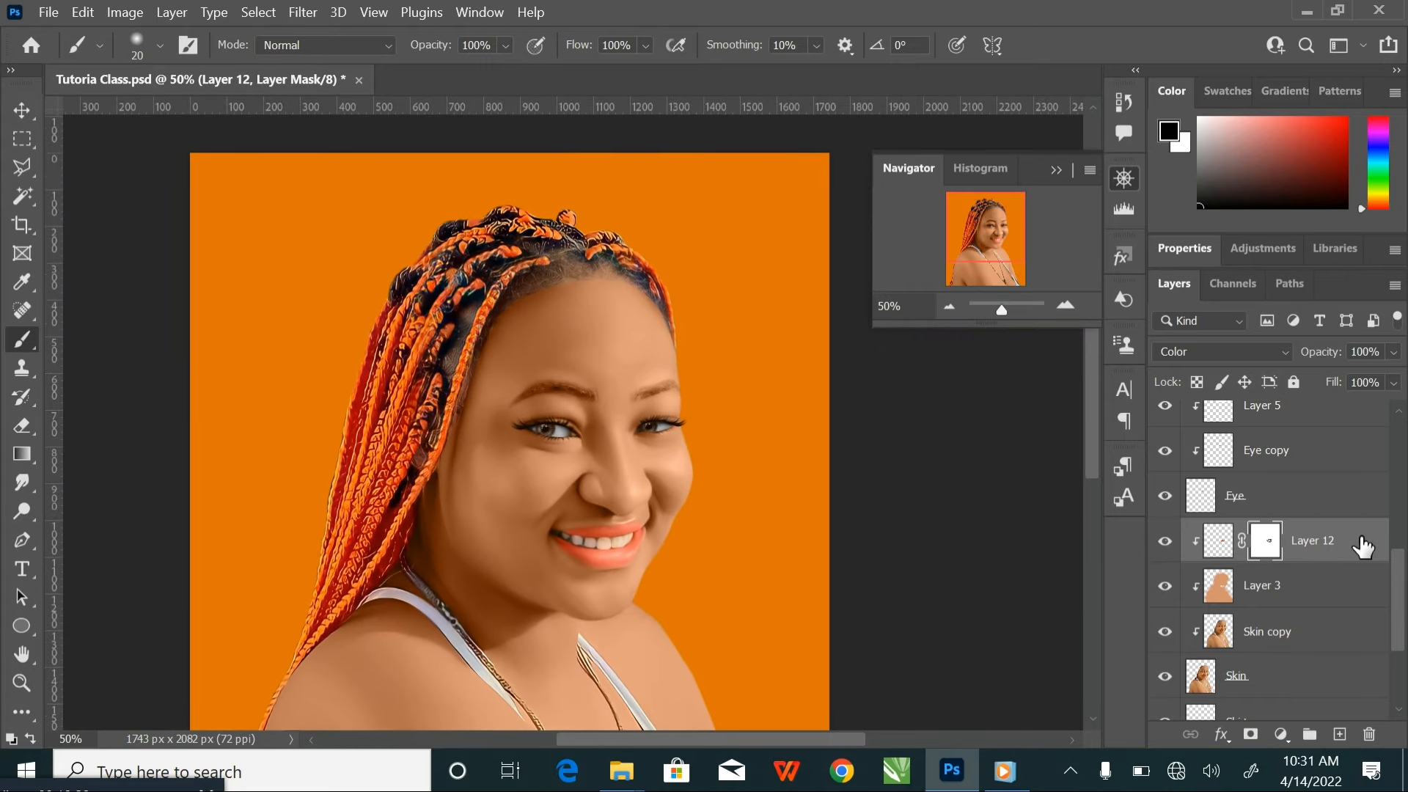
Reduce the opacity of the Layer 12 lip colour to 50%
{"action": "left_click", "coordinate": [1362, 546]}
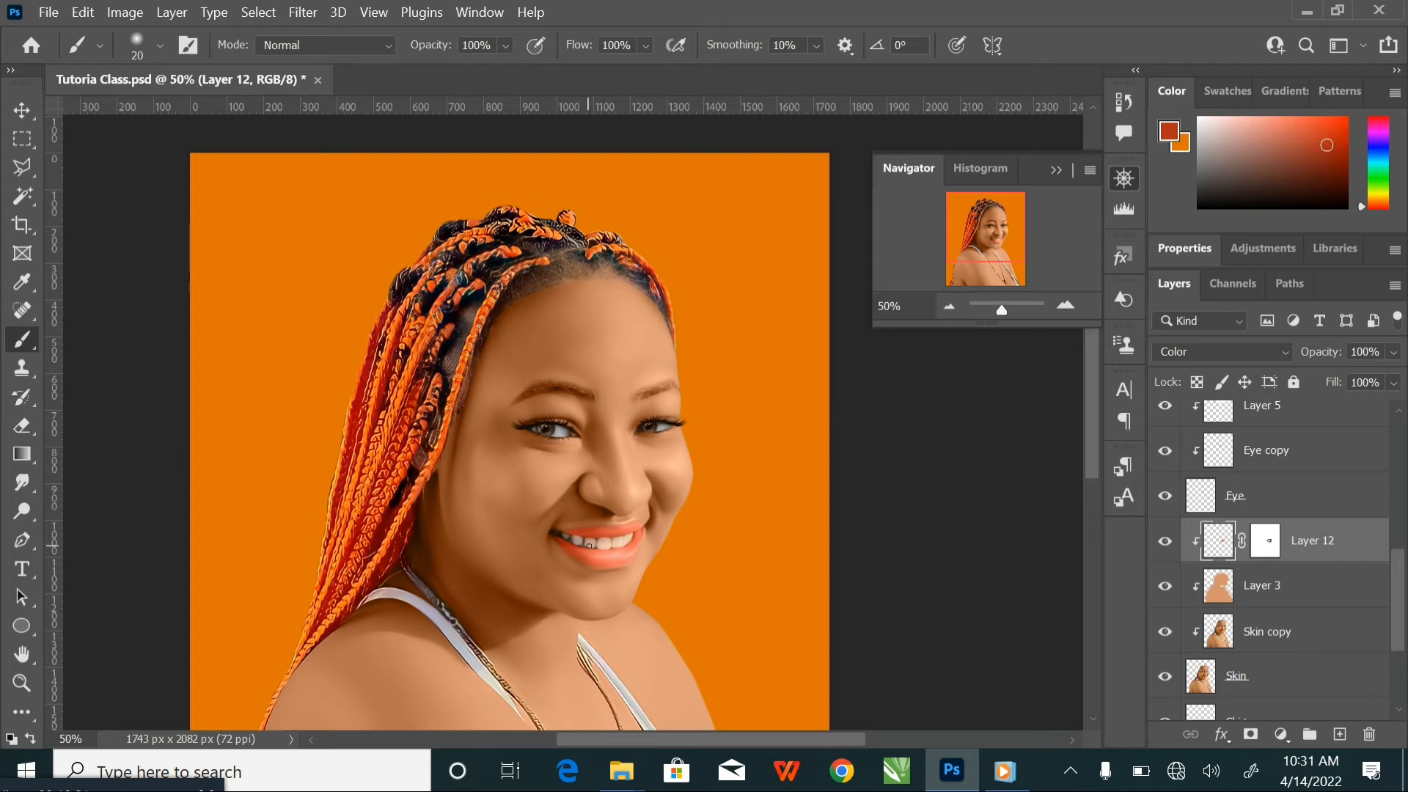
{"action": "left_click", "coordinate": [1395, 353]}
{"action": "left_click_drag", "start_coordinate": [1393, 376], "coordinate": [1366, 379]}
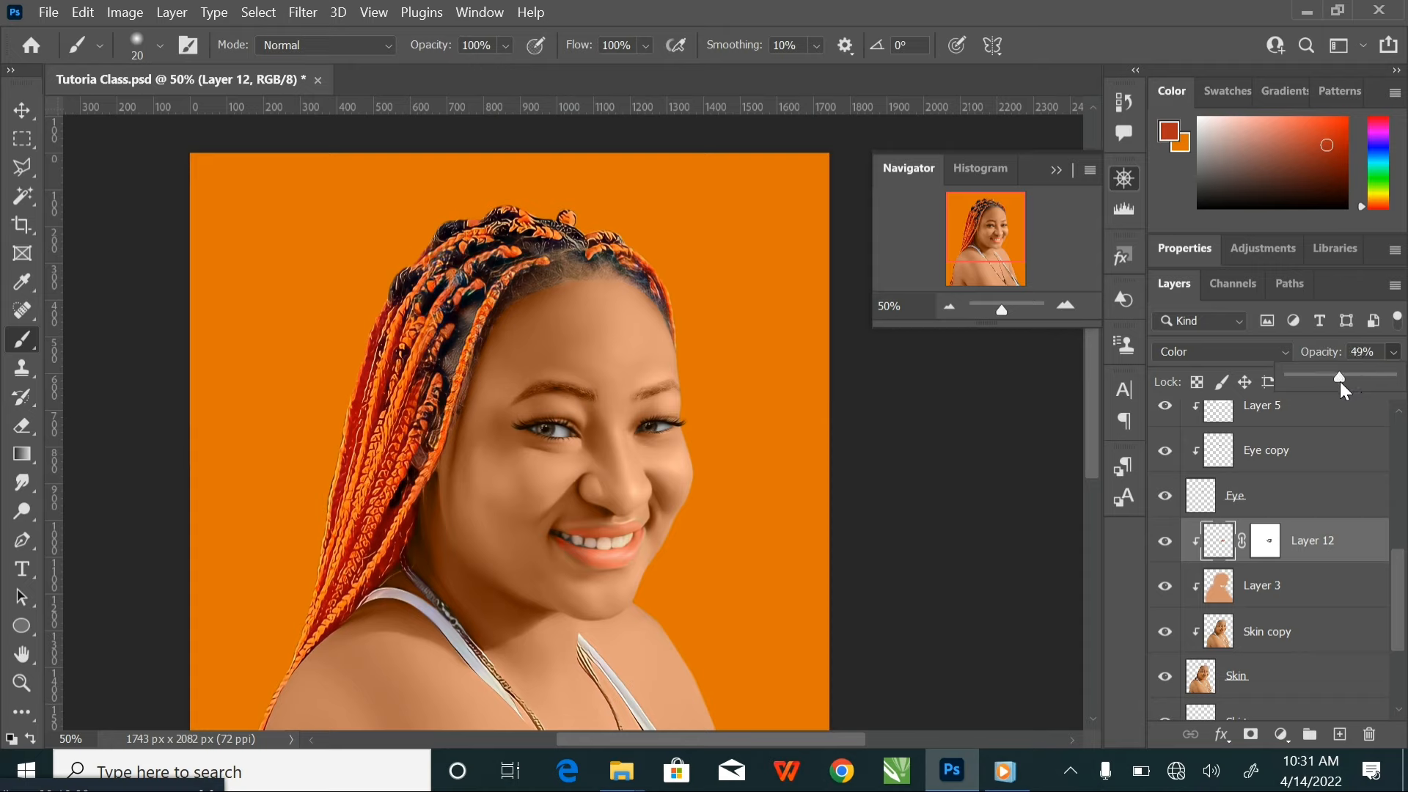
{"action": "left_click_drag", "start_coordinate": [1383, 352], "coordinate": [1336, 349]}
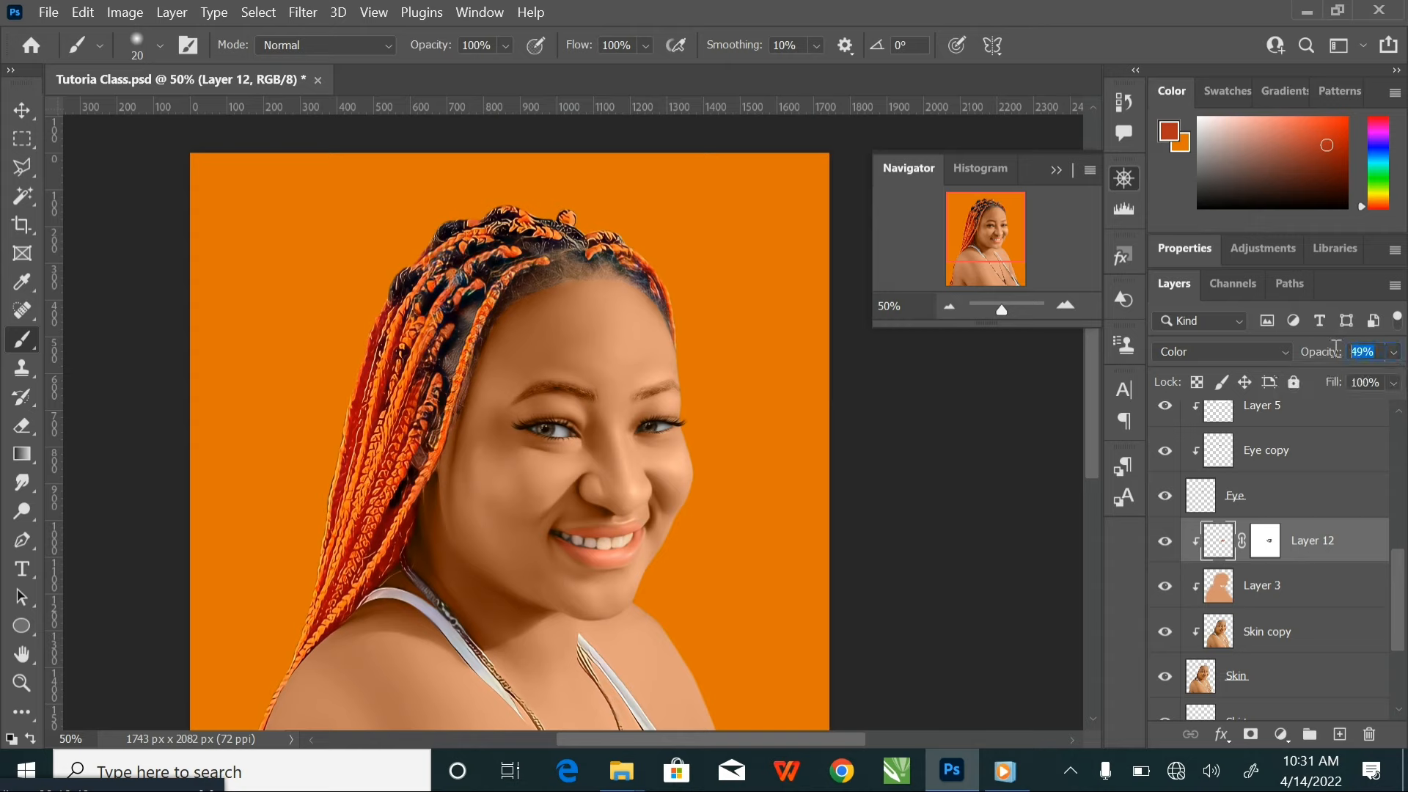
{"action": "type", "text": "50"}
Soften the lip colour by painting on Layer 12's mask with a 70 px black brush at 35% opacity
{"action": "left_click", "coordinate": [1264, 541]}
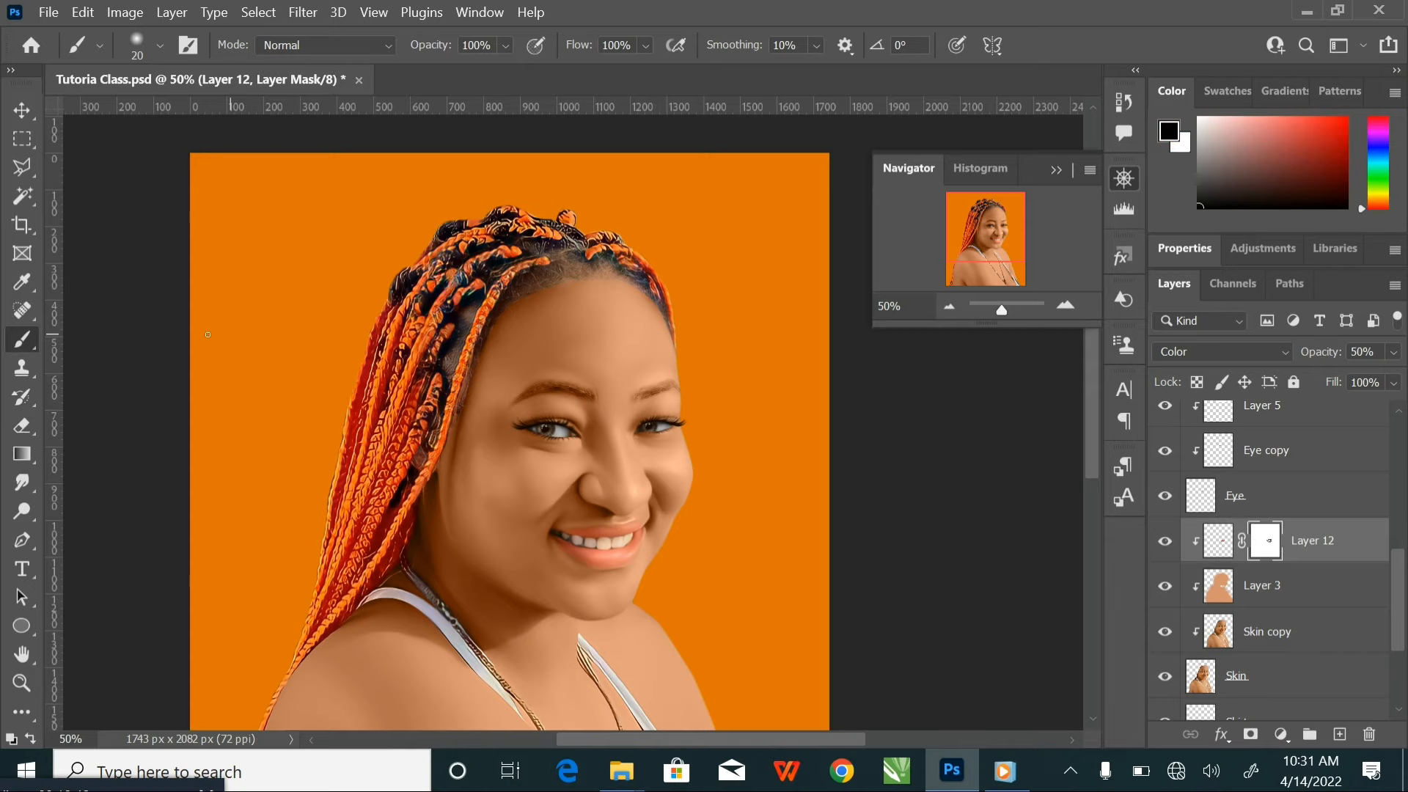
{"action": "key", "text": "ctrl+plus"}
{"action": "key", "text": "ctrl+plus"}
{"action": "key", "text": "ctrl+plus"}
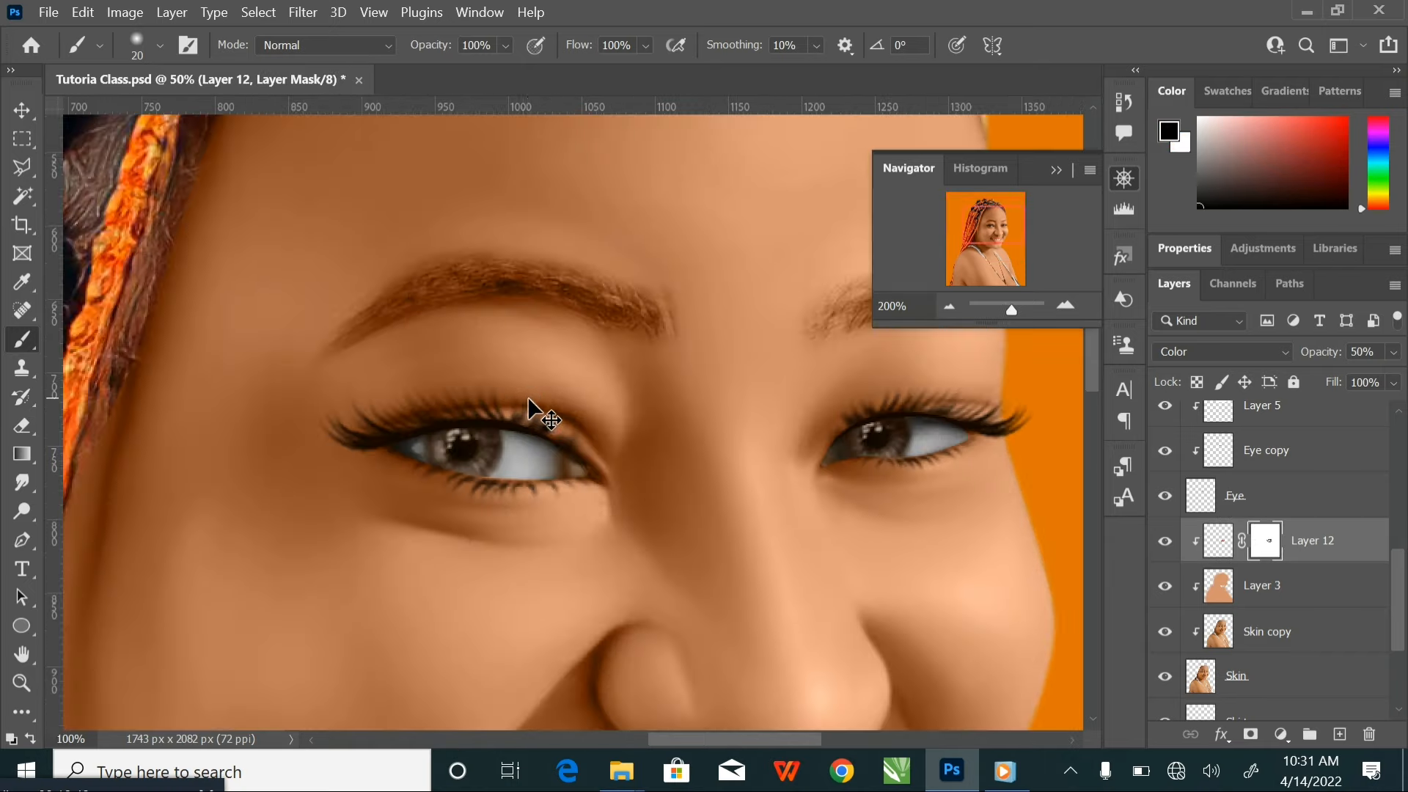
{"action": "left_click_drag", "start_coordinate": [623, 528], "coordinate": [518, 254]}
{"action": "left_click_drag", "start_coordinate": [641, 505], "coordinate": [653, 430]}
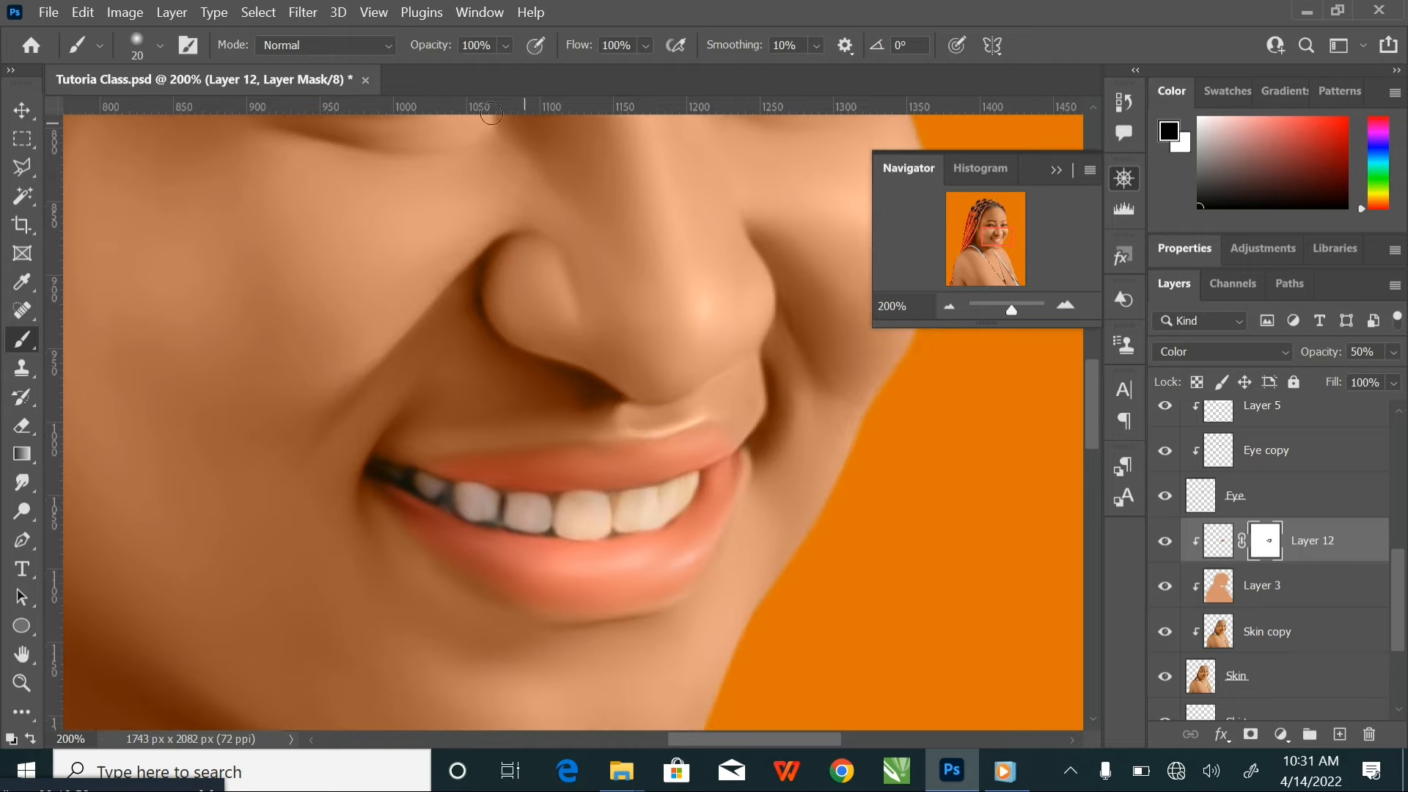
{"action": "left_click", "coordinate": [506, 46]}
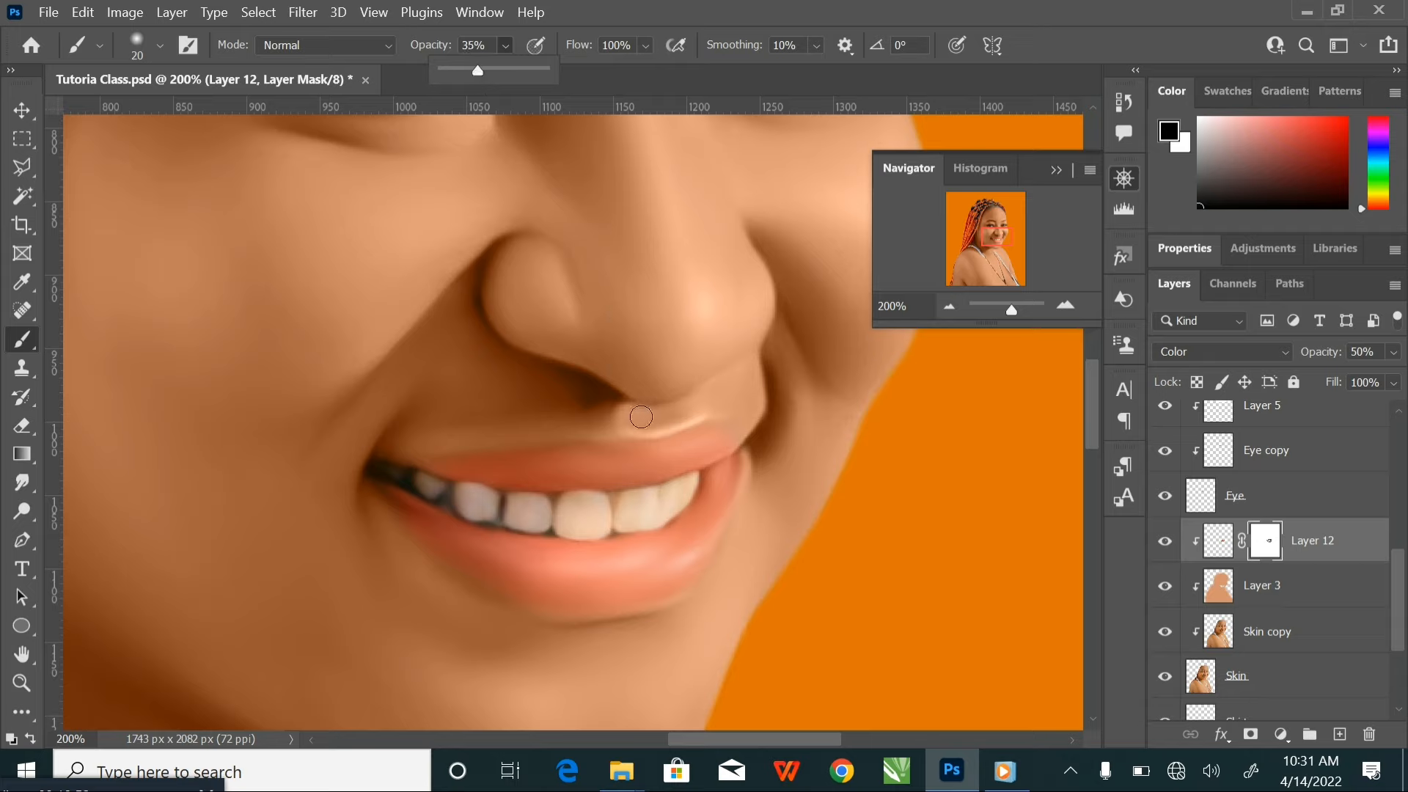
{"action": "key", "text": "bracketright"}
{"action": "key", "text": "bracketright"}
{"action": "key", "text": "bracketright"}
{"action": "key", "text": "bracketright"}
{"action": "key", "text": "bracketright"}
{"action": "key", "text": "bracketright"}
{"action": "key", "text": "bracketright"}
{"action": "key", "text": "bracketright"}
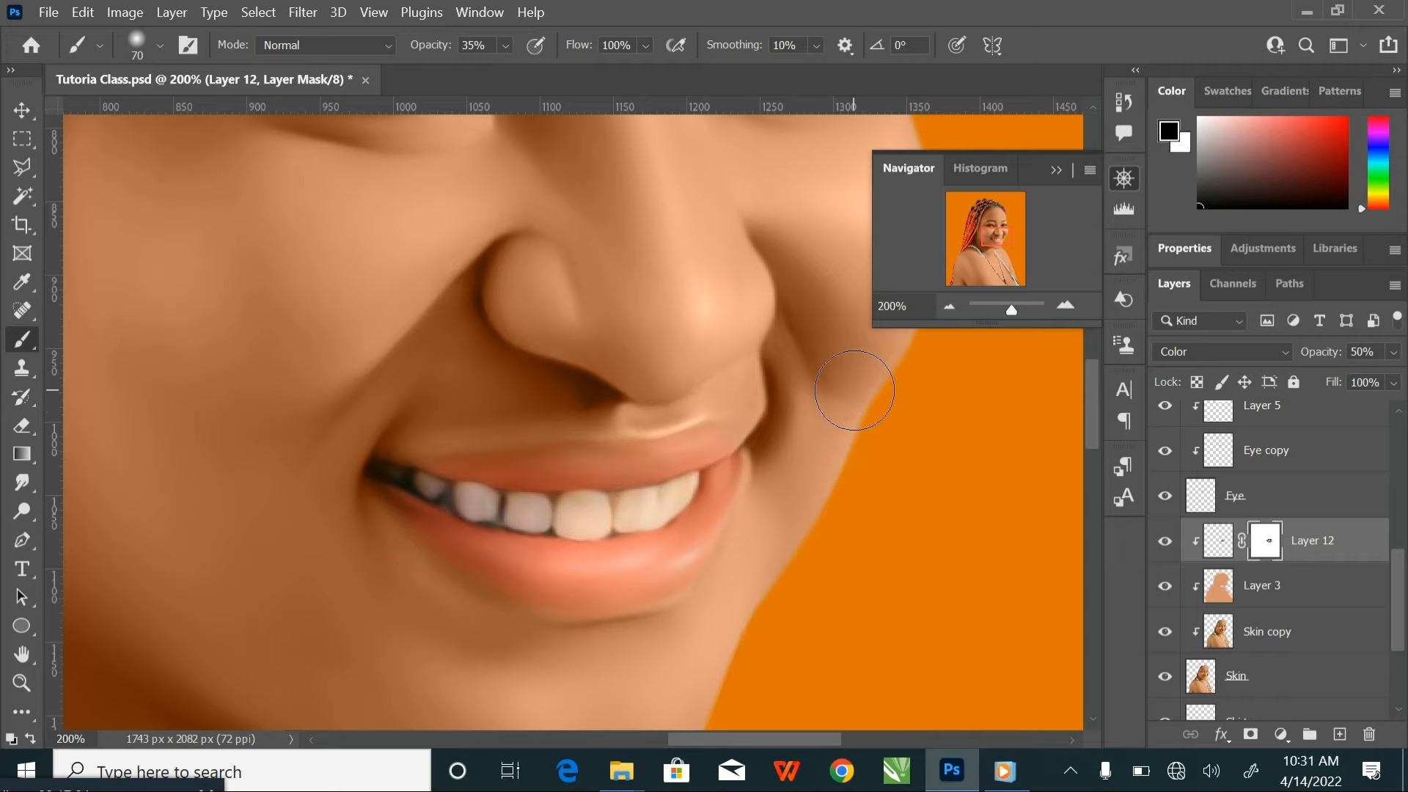
Examine the softened lip colour both close up and against the whole portrait
{"action": "key", "text": "ctrl+minus"}
{"action": "key", "text": "ctrl+minus"}
{"action": "key", "text": "ctrl+minus"}
{"action": "key", "text": "ctrl+minus"}
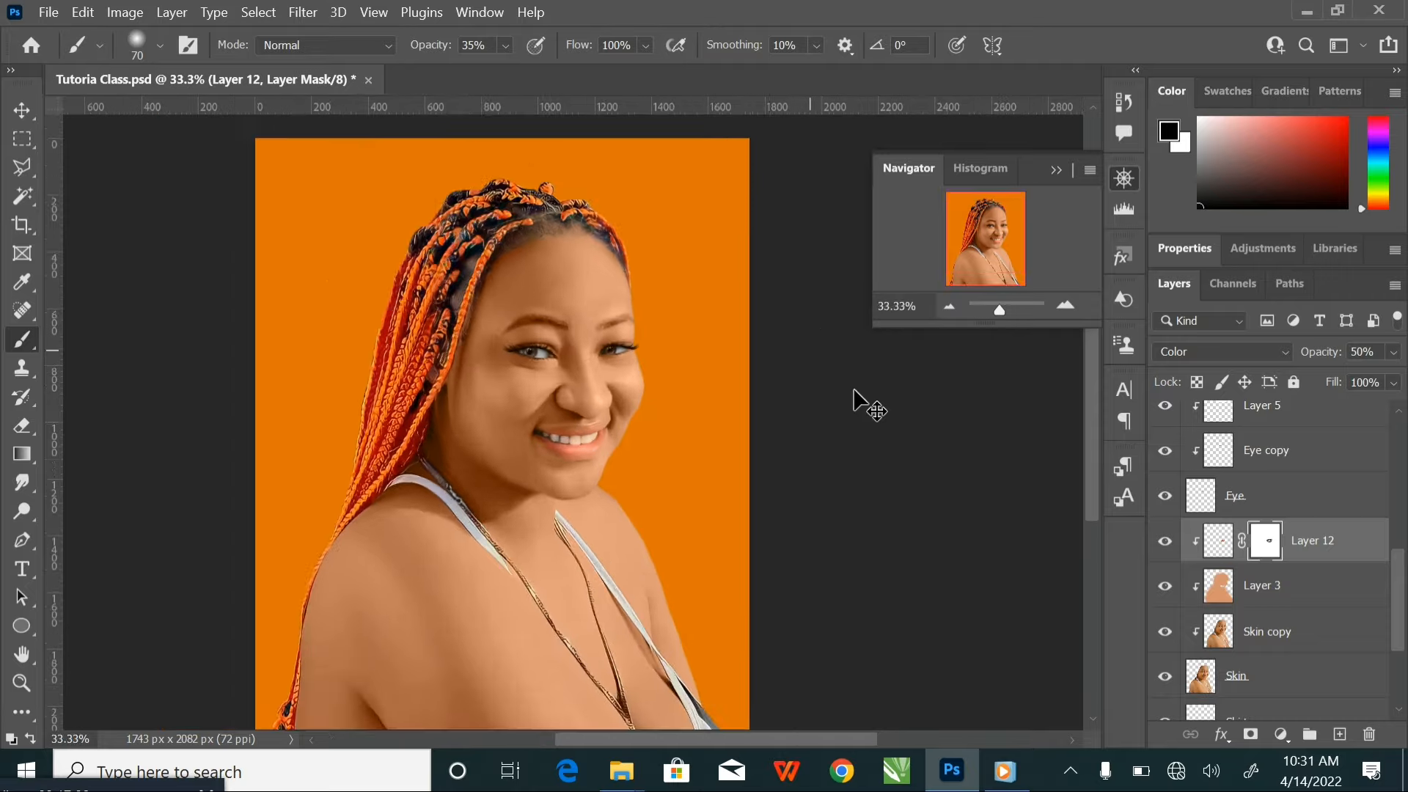
{"action": "key", "text": "ctrl+plus"}
{"action": "key", "text": "ctrl+plus"}
{"action": "key", "text": "ctrl+plus"}
{"action": "key", "text": "ctrl+plus"}
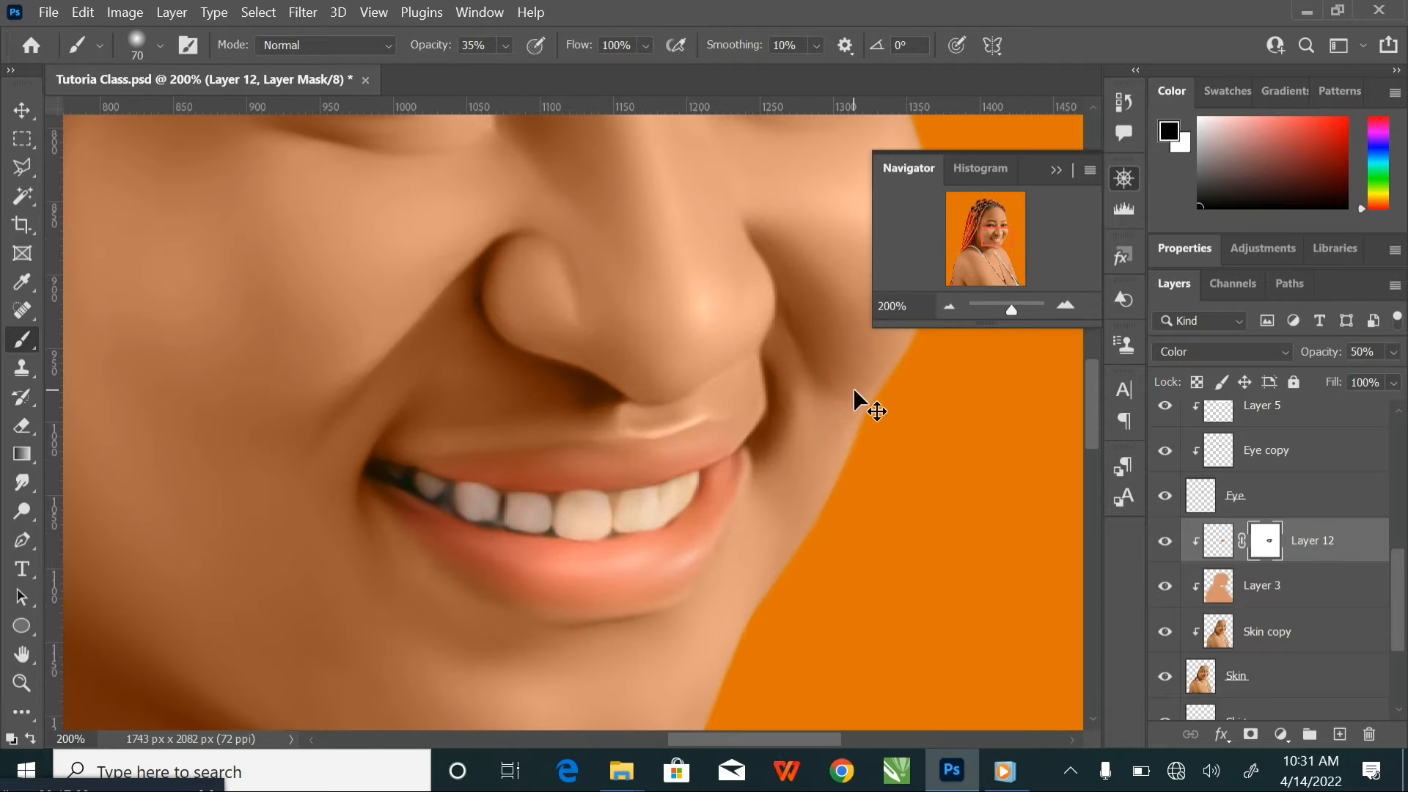
{"action": "key", "text": "ctrl+minus"}
{"action": "key", "text": "ctrl+minus"}
{"action": "key", "text": "ctrl+minus"}
{"action": "key", "text": "ctrl+minus"}
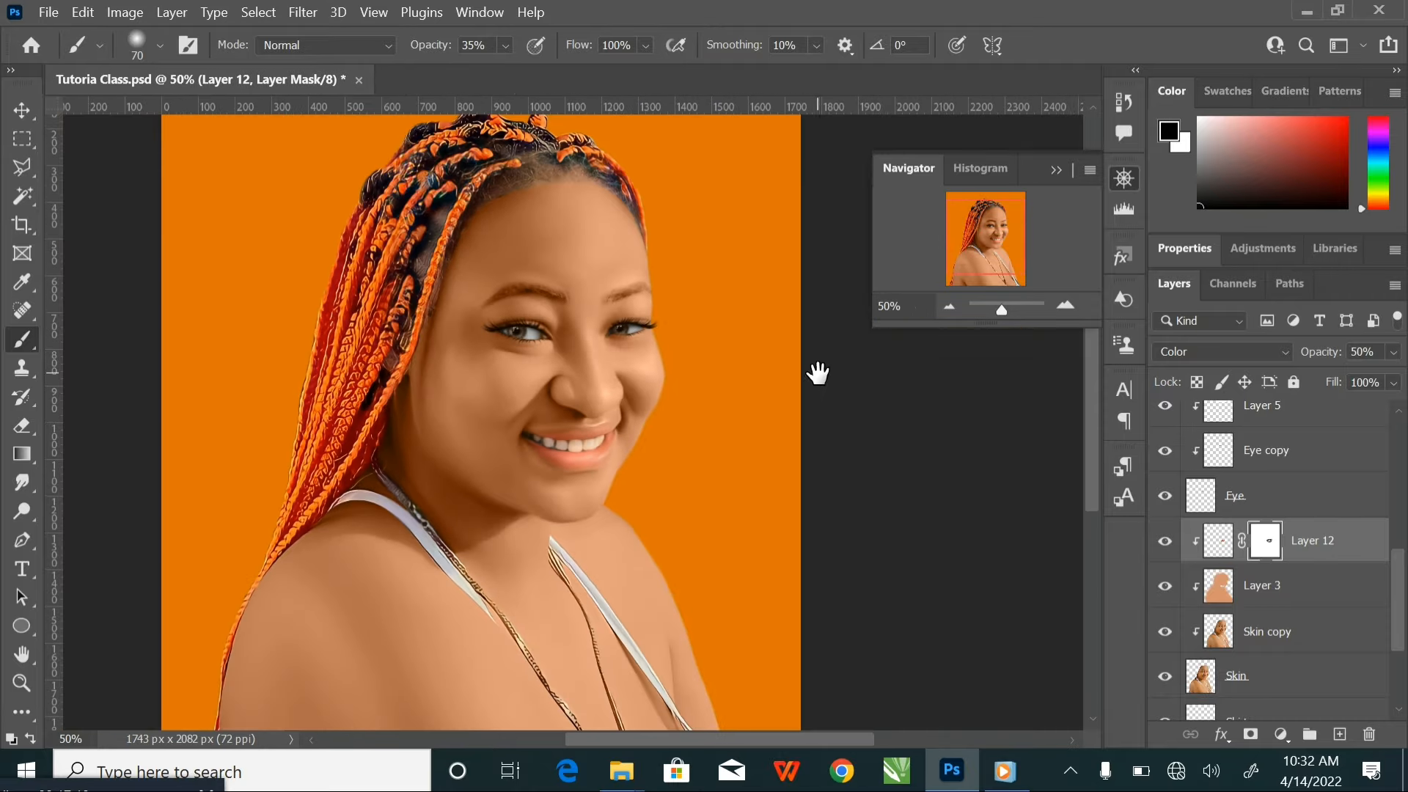
{"action": "mouse_move", "coordinate": [692, 359]}
{"action": "left_mouse_down"}
{"action": "mouse_move", "coordinate": [719, 393]}
{"action": "mouse_move", "coordinate": [719, 362]}
{"action": "left_mouse_up"}
{"action": "key", "text": "ctrl+minus"}
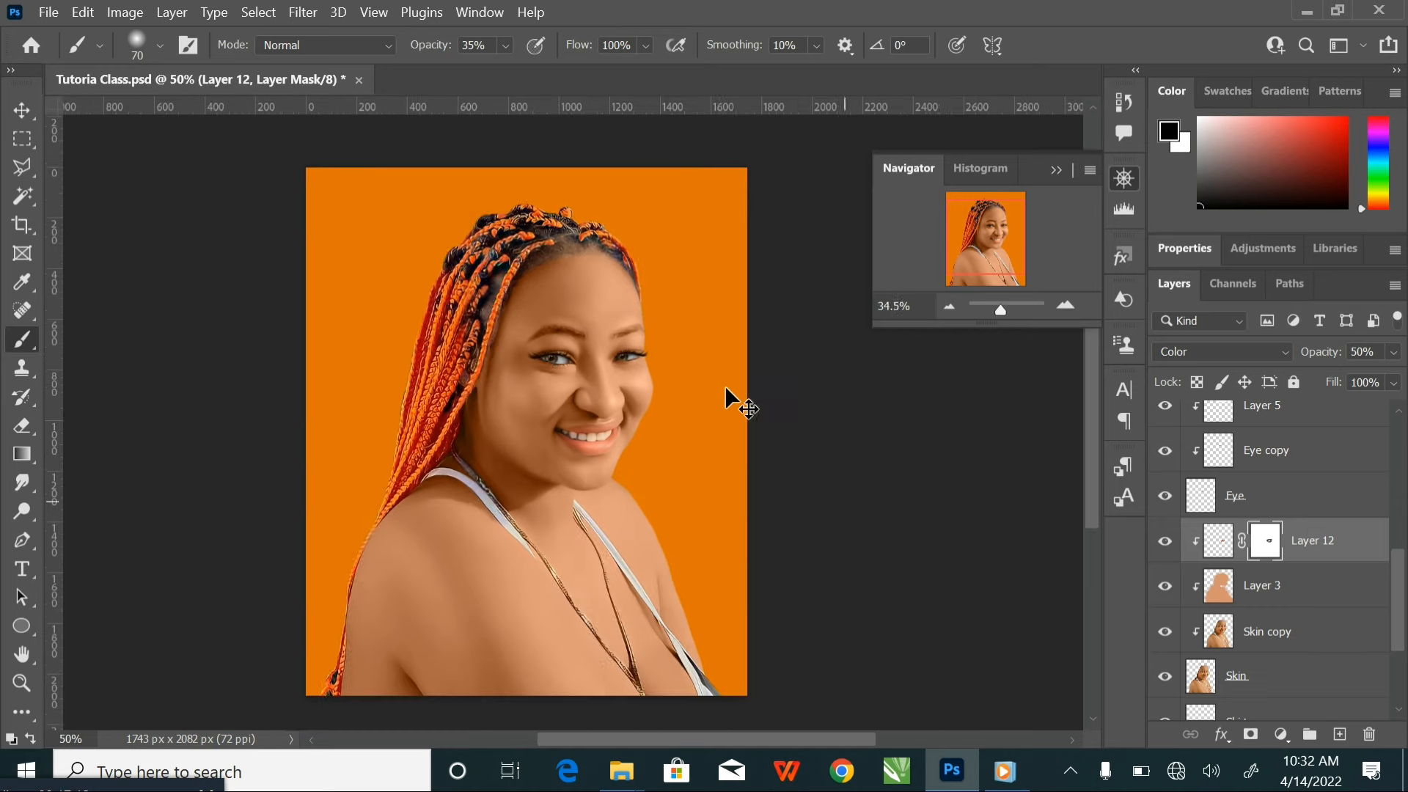
Save the document and deselect all layers with the Move tool
{"action": "key", "text": "ctrl+s"}
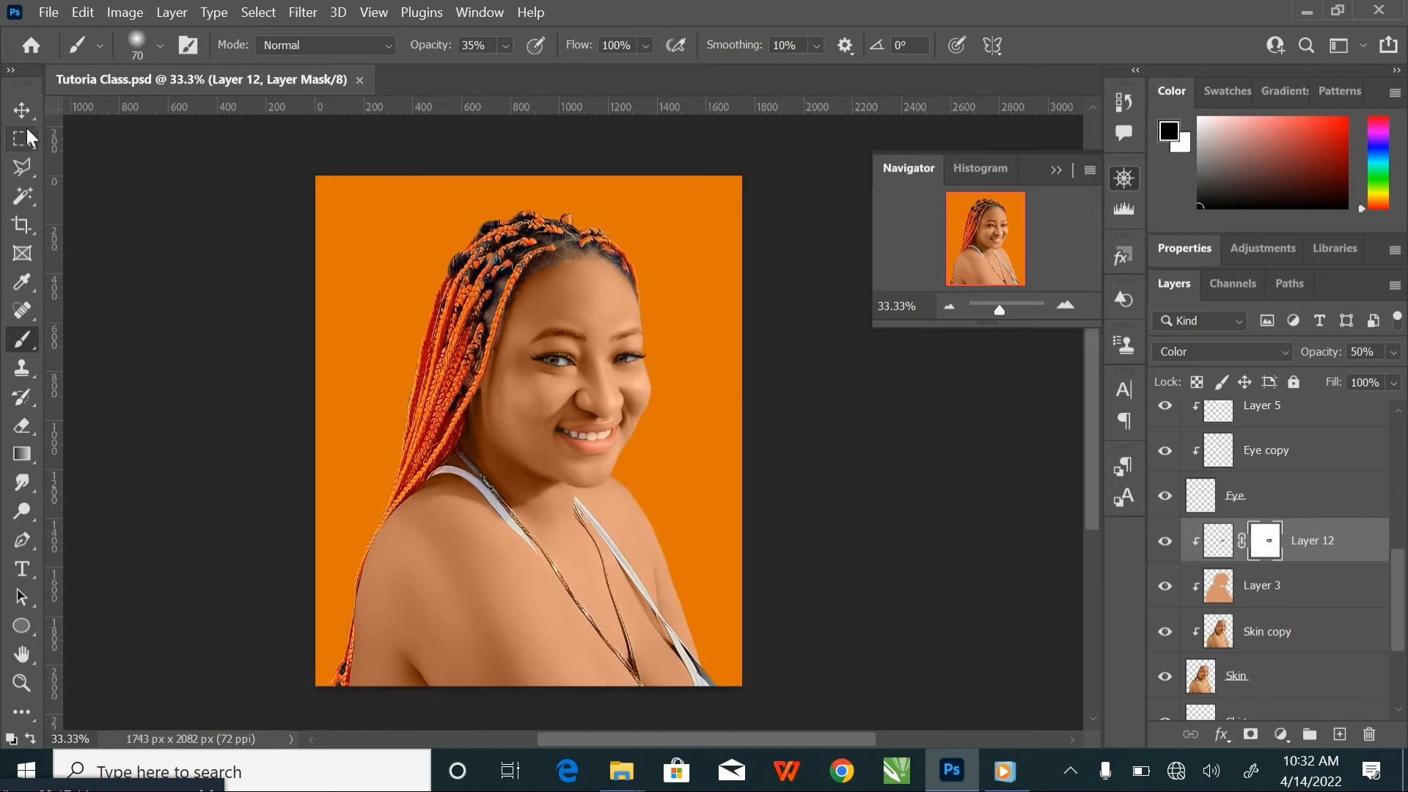
{"action": "left_click", "coordinate": [22, 111]}
{"action": "left_click", "coordinate": [184, 260]}
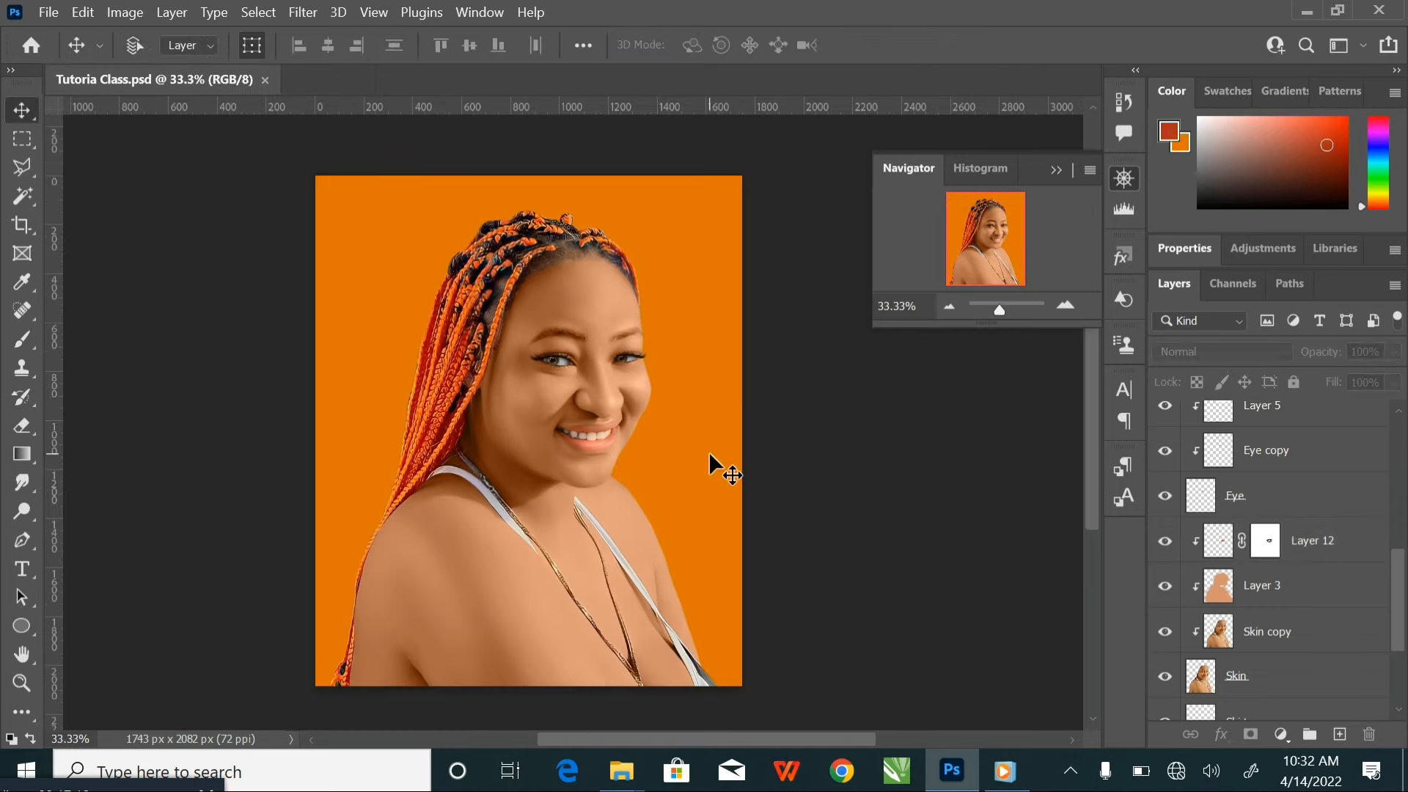
Add a new layer above Layer 12 for the teeth and clip it to the skin layers below
{"action": "key", "text": "ctrl+plus"}
{"action": "key", "text": "ctrl+plus"}
{"action": "key", "text": "ctrl+plus"}
{"action": "key", "text": "ctrl+plus"}
{"action": "key", "text": "ctrl+plus"}
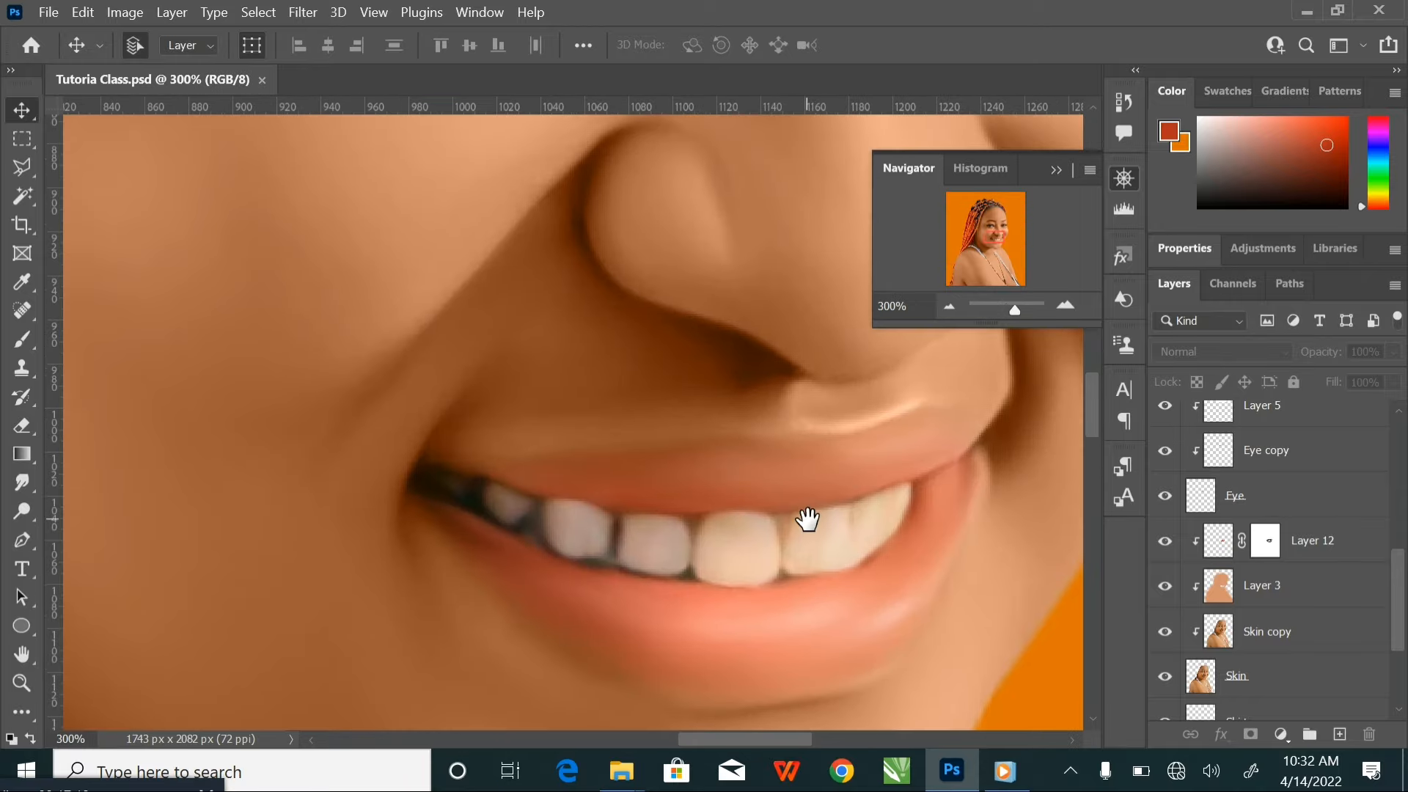
{"action": "left_click_drag", "start_coordinate": [804, 519], "coordinate": [730, 466]}
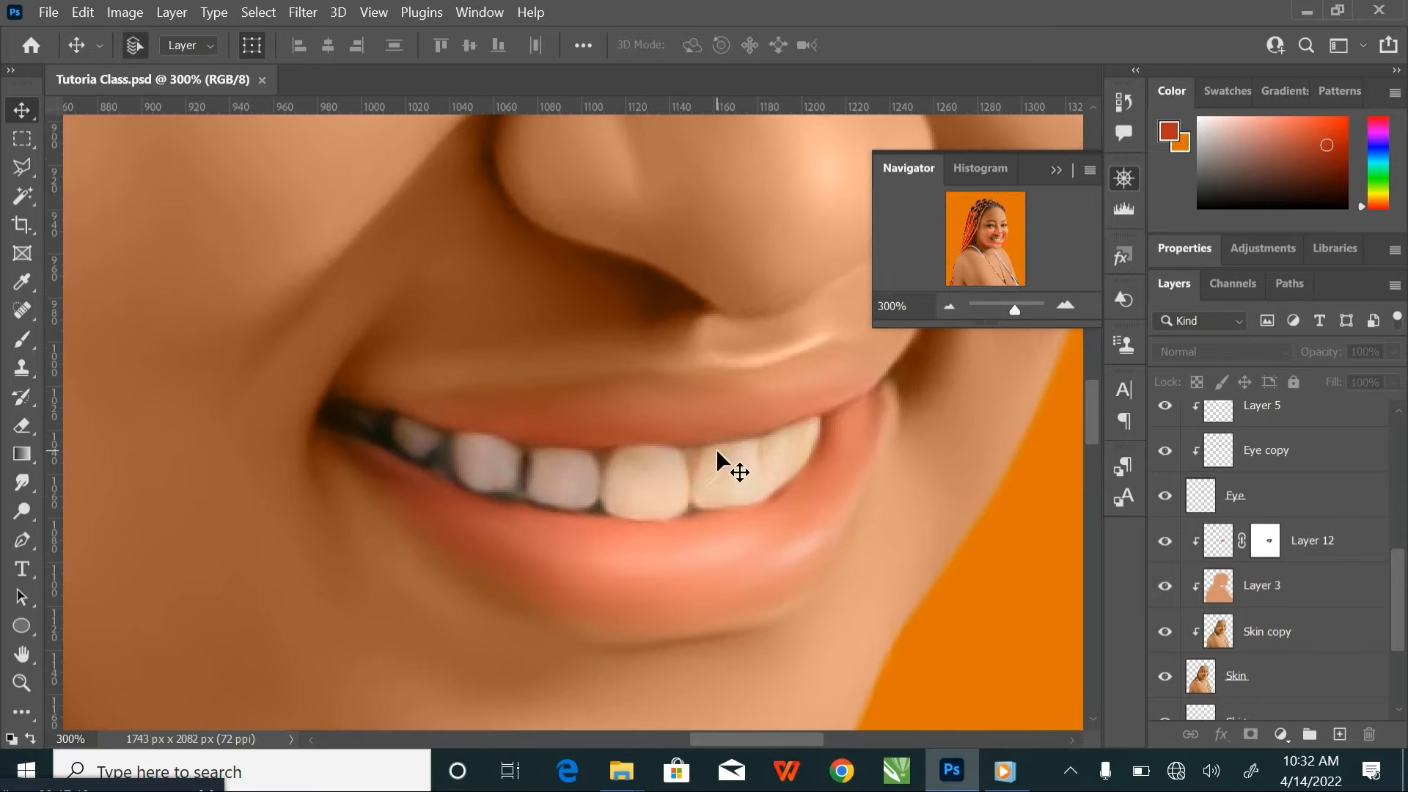
{"action": "left_click", "coordinate": [1369, 548]}
{"action": "left_click", "coordinate": [1339, 734]}
{"action": "right_click", "coordinate": [1297, 544]}
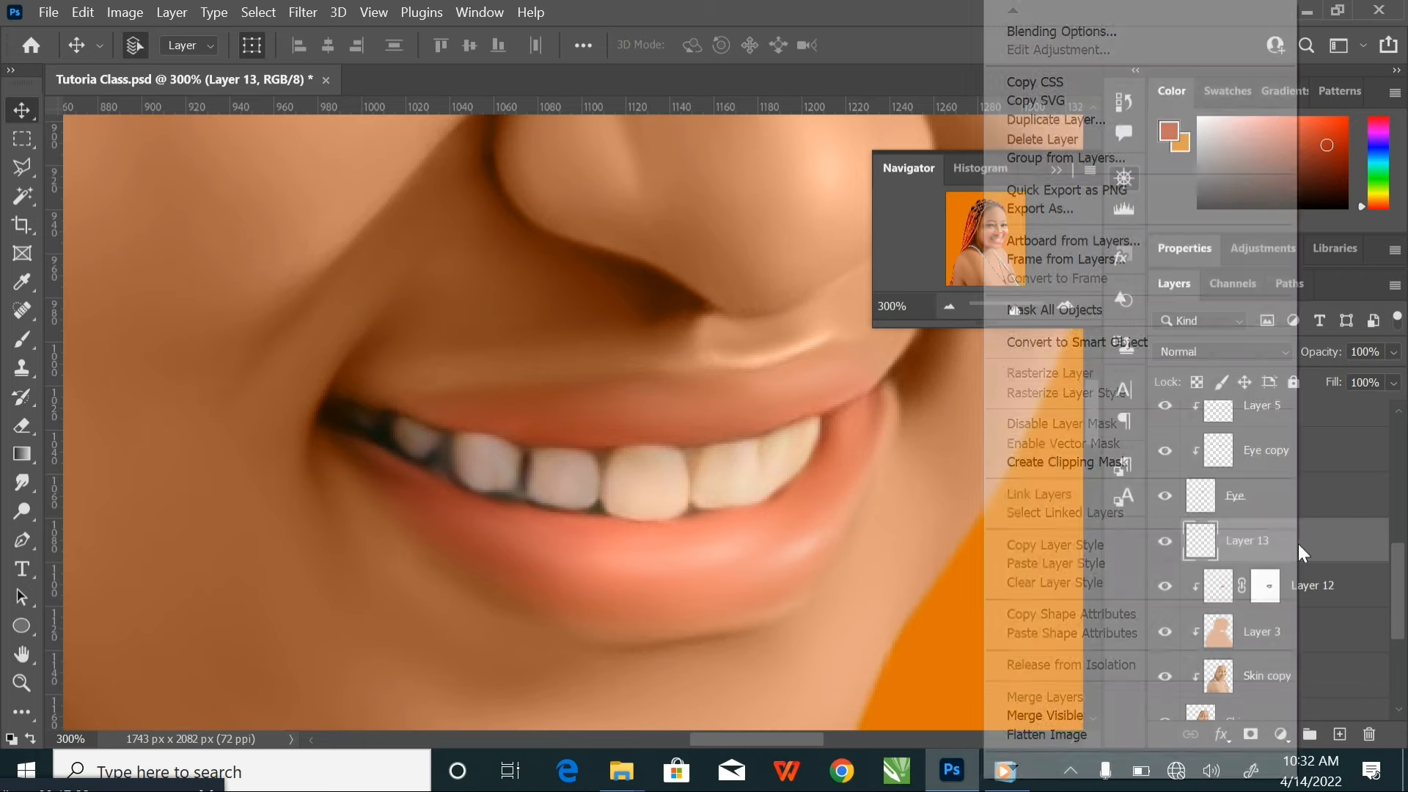
{"action": "left_click", "coordinate": [1067, 462]}
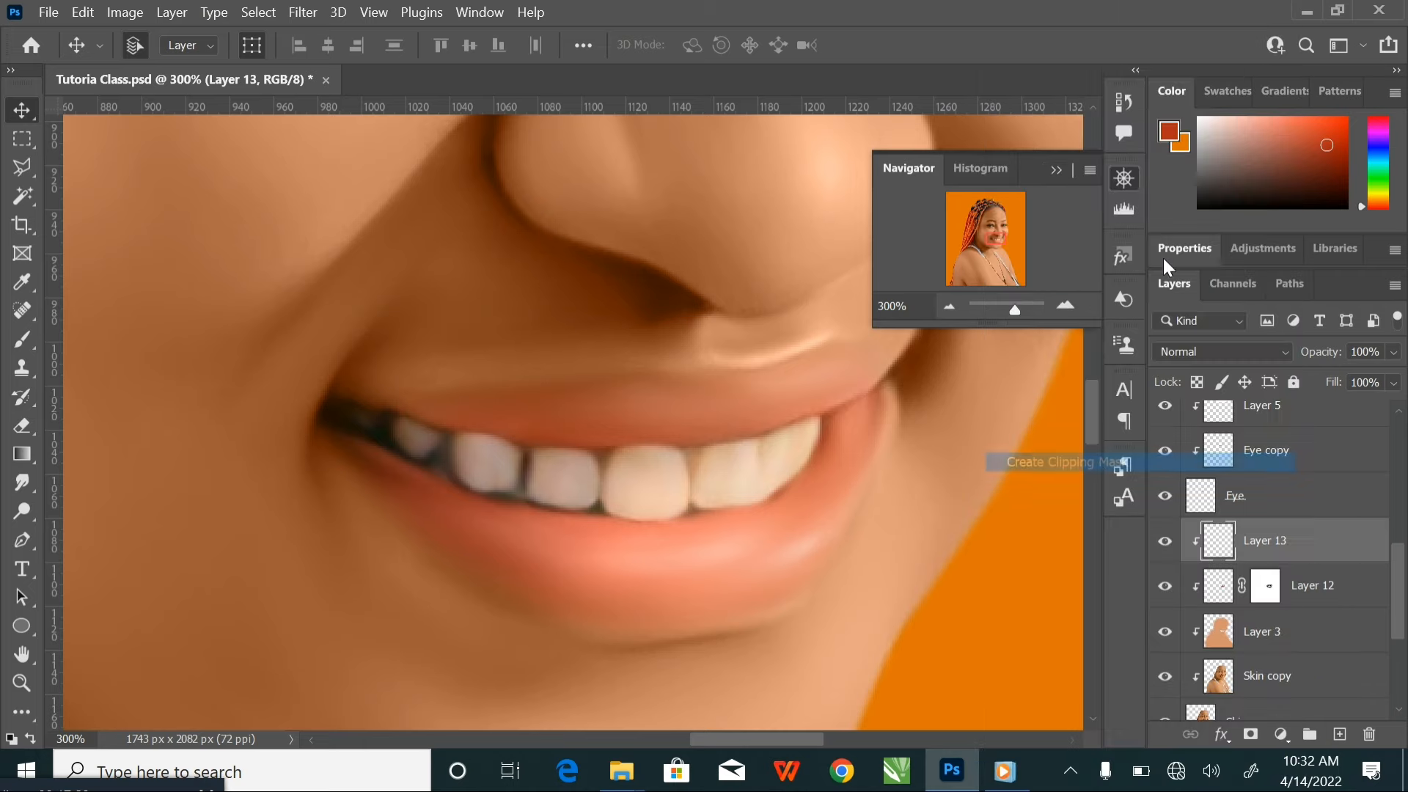
Set the foreground colour to white (ffffff) and the brush opacity to 100%
{"action": "left_click", "coordinate": [1174, 138]}
{"action": "left_click_drag", "start_coordinate": [780, 124], "coordinate": [763, 113]}
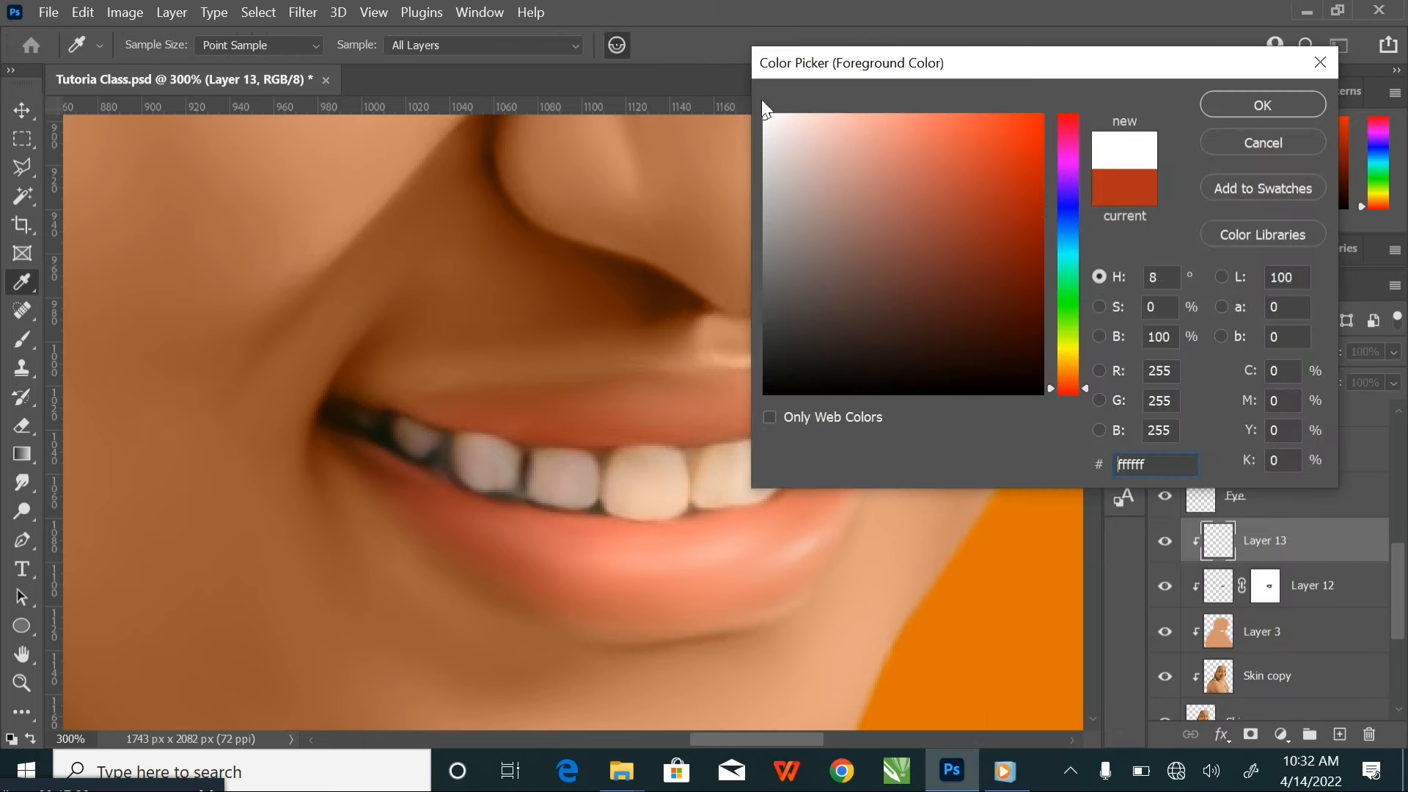
{"action": "left_click", "coordinate": [1241, 107]}
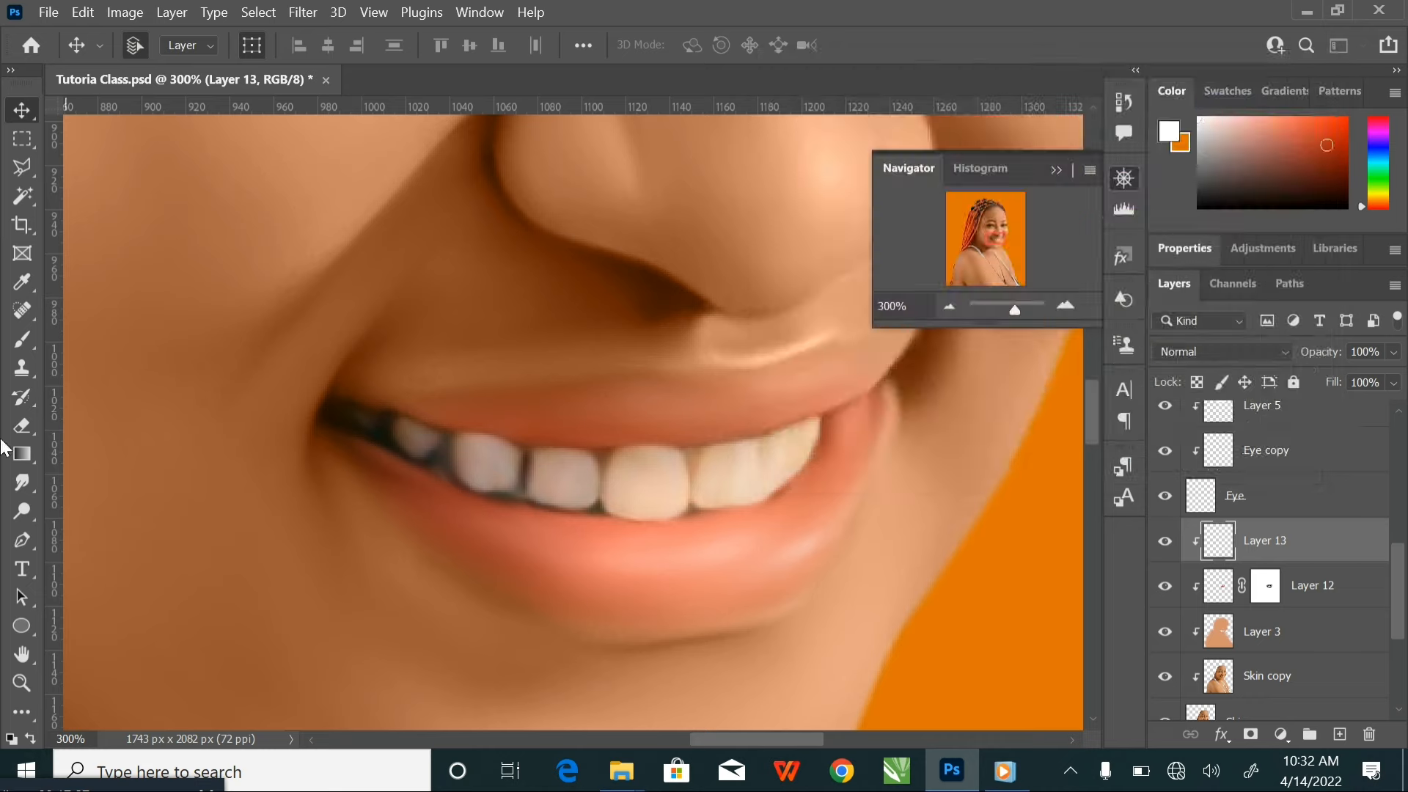
{"action": "left_click", "coordinate": [25, 341]}
{"action": "left_click", "coordinate": [505, 46]}
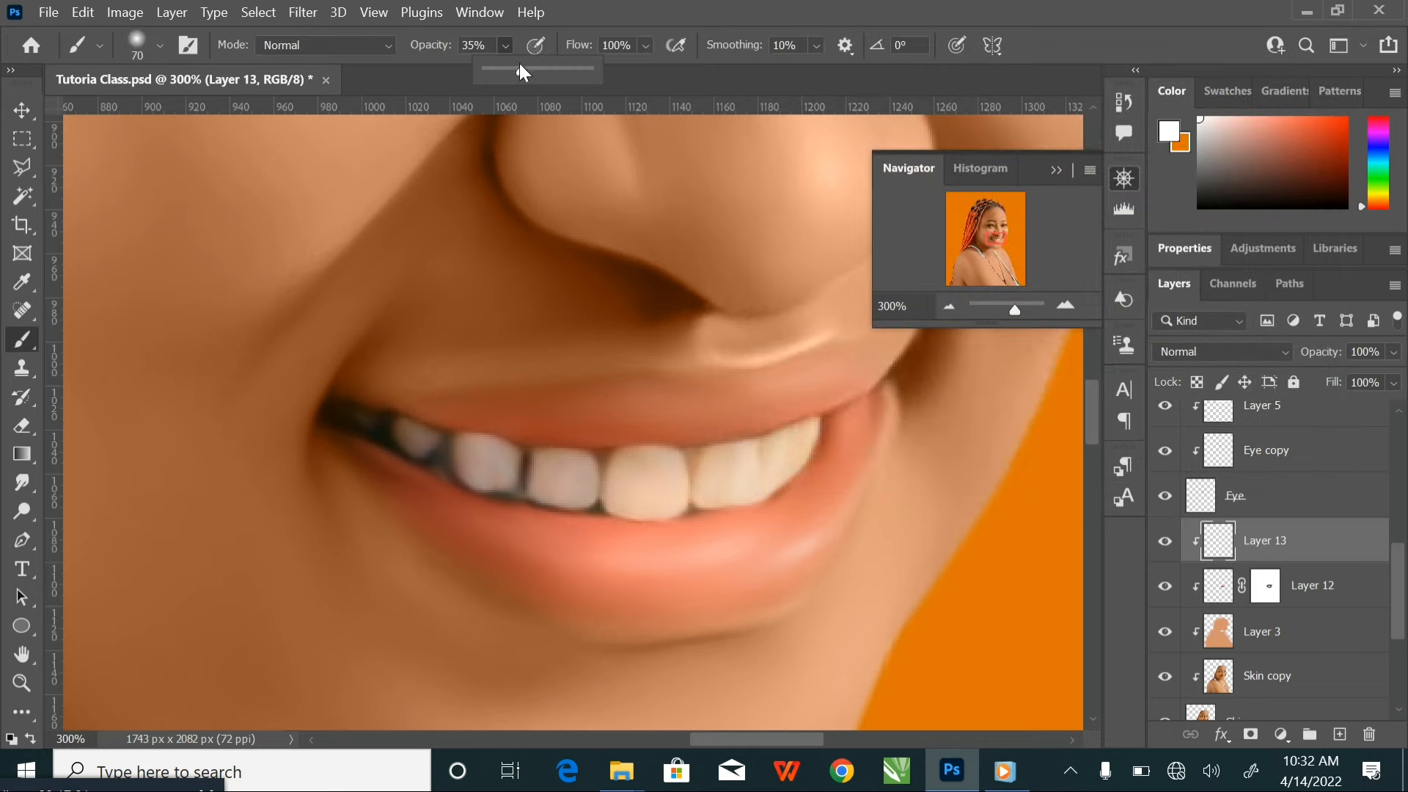
{"action": "left_click_drag", "start_coordinate": [521, 68], "coordinate": [646, 82]}
Paint the teeth at the right end of the smile solid white with a 7 to 15 px brush
{"action": "key", "text": "ctrl+plus"}
{"action": "key", "text": "ctrl+plus"}
{"action": "left_click_drag", "start_coordinate": [645, 341], "coordinate": [396, 415]}
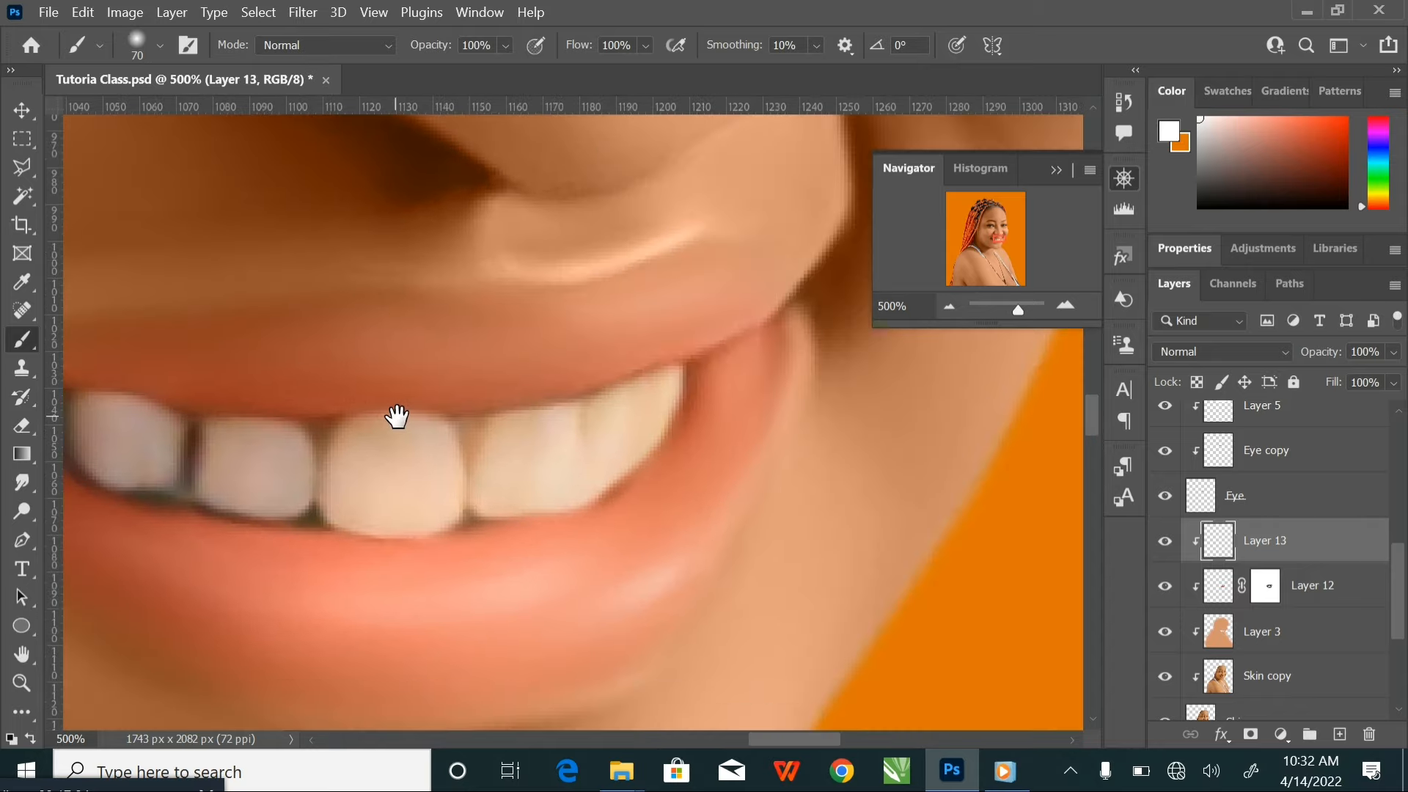
{"action": "key", "text": "bracketleft"}
{"action": "key", "text": "bracketleft"}
{"action": "key", "text": "bracketleft"}
{"action": "key", "text": "bracketleft"}
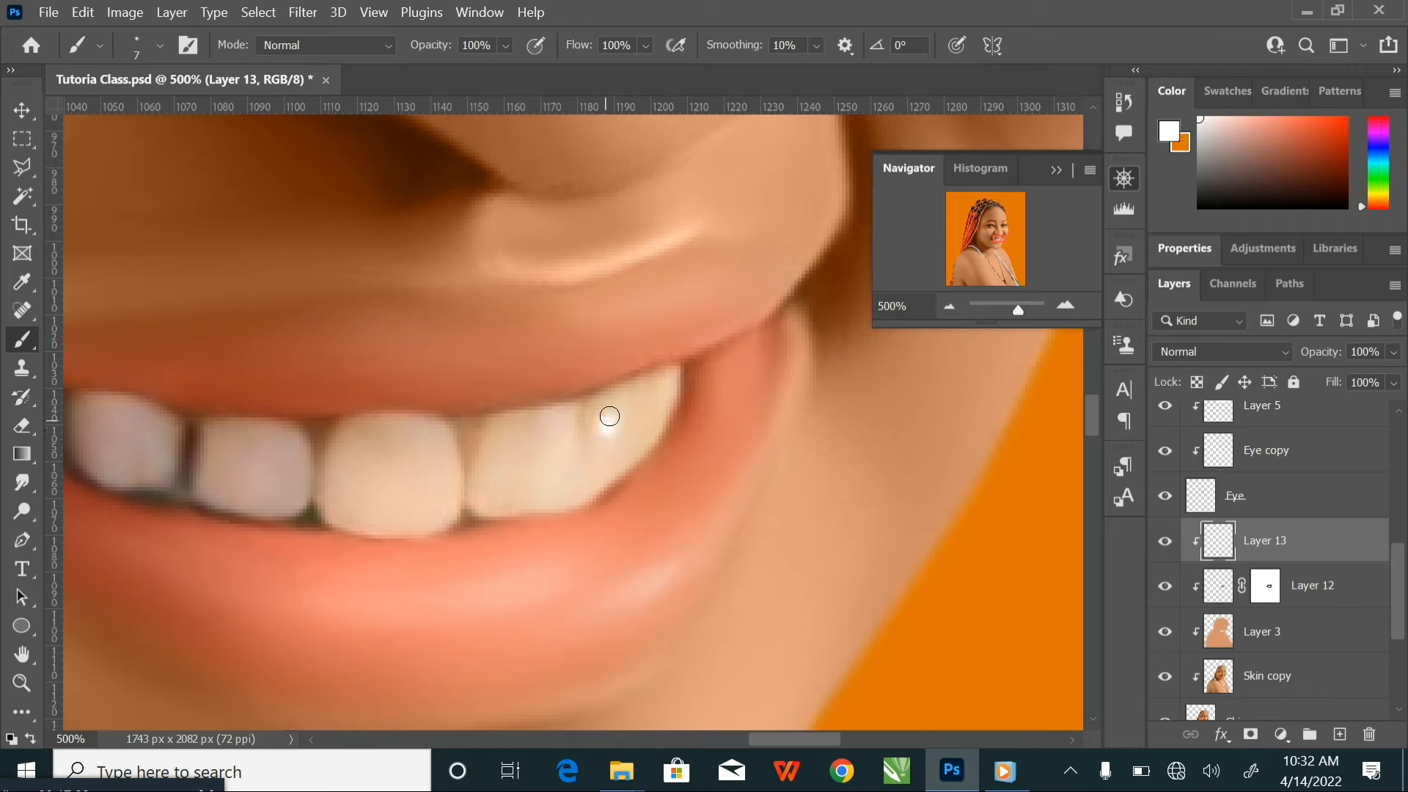
{"action": "mouse_move", "coordinate": [632, 388]}
{"action": "left_mouse_down"}
{"action": "mouse_move", "coordinate": [660, 378]}
{"action": "mouse_move", "coordinate": [671, 392]}
{"action": "mouse_move", "coordinate": [636, 451]}
{"action": "mouse_move", "coordinate": [591, 485]}
{"action": "left_mouse_up"}
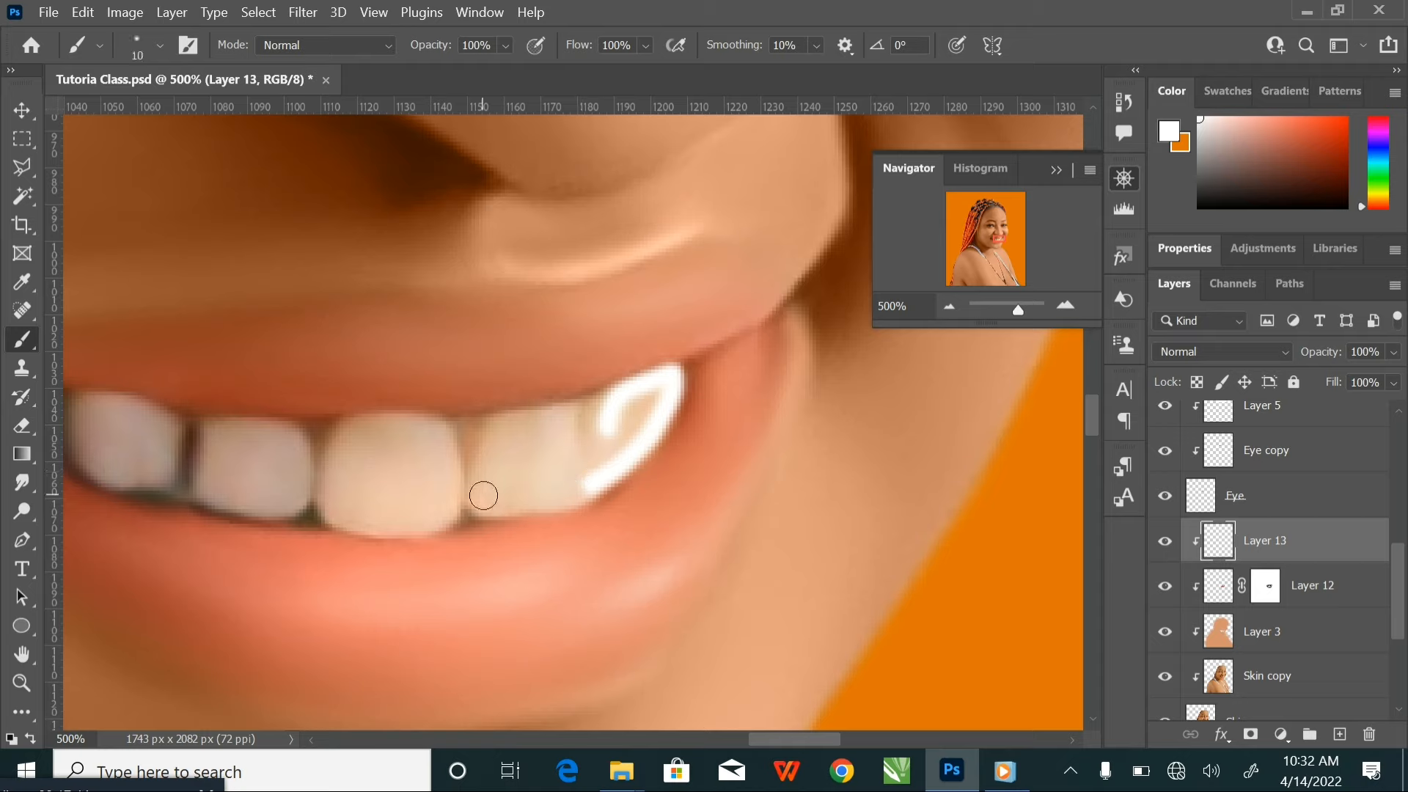
{"action": "mouse_move", "coordinate": [483, 496]}
{"action": "left_mouse_down"}
{"action": "mouse_move", "coordinate": [501, 430]}
{"action": "mouse_move", "coordinate": [626, 402]}
{"action": "mouse_move", "coordinate": [645, 412]}
{"action": "mouse_move", "coordinate": [658, 395]}
{"action": "mouse_move", "coordinate": [577, 494]}
{"action": "mouse_move", "coordinate": [490, 502]}
{"action": "mouse_move", "coordinate": [516, 455]}
{"action": "mouse_move", "coordinate": [583, 430]}
{"action": "mouse_move", "coordinate": [604, 443]}
{"action": "mouse_move", "coordinate": [534, 491]}
{"action": "mouse_move", "coordinate": [557, 451]}
{"action": "left_mouse_up"}
{"action": "key", "text": "bracketright"}
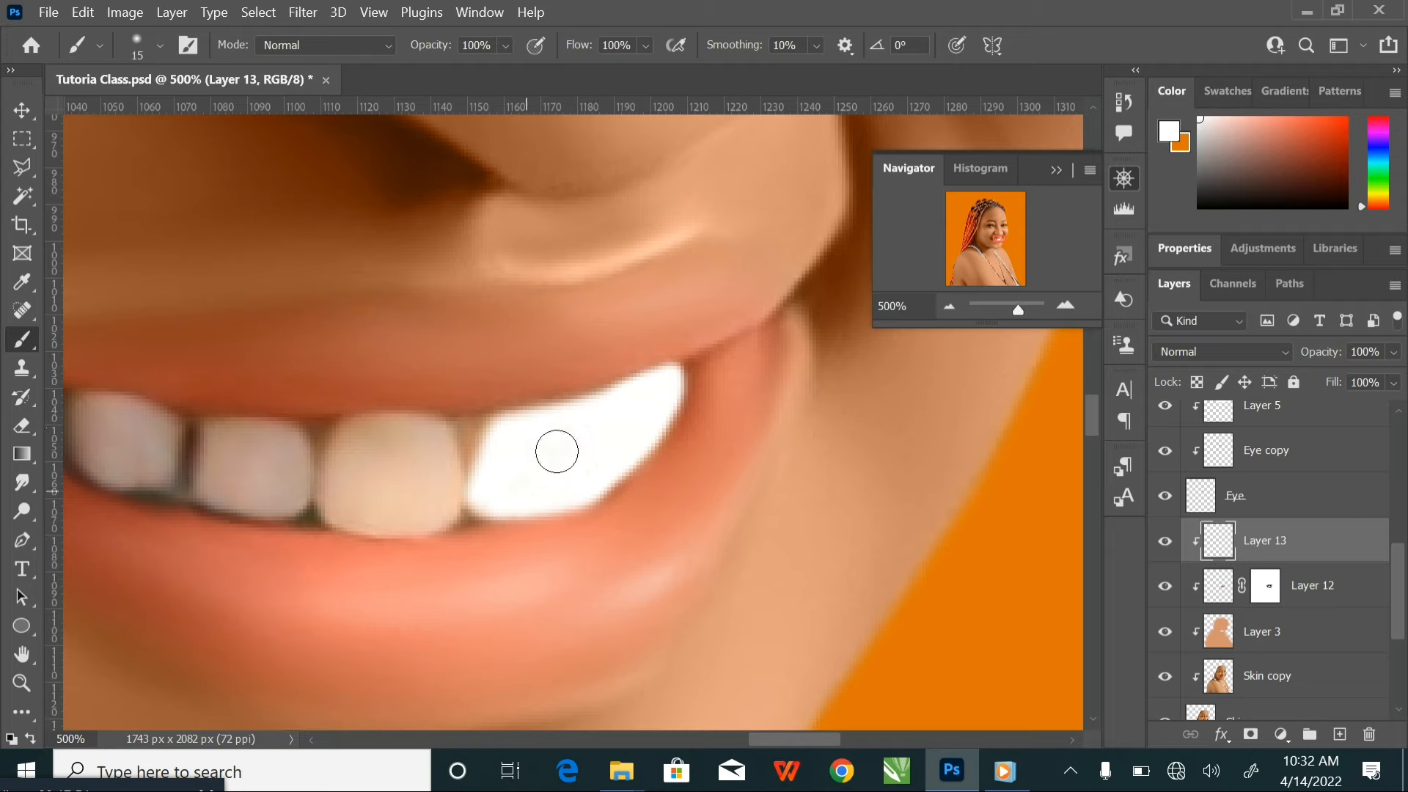
Paint the large front tooth and each remaining tooth toward the left mouth corner white with a 10 to 15 px brush
{"action": "mouse_move", "coordinate": [333, 510]}
{"action": "left_mouse_down"}
{"action": "mouse_move", "coordinate": [360, 431]}
{"action": "mouse_move", "coordinate": [434, 430]}
{"action": "mouse_move", "coordinate": [445, 514]}
{"action": "mouse_move", "coordinate": [373, 524]}
{"action": "mouse_move", "coordinate": [349, 513]}
{"action": "mouse_move", "coordinate": [363, 459]}
{"action": "mouse_move", "coordinate": [398, 452]}
{"action": "mouse_move", "coordinate": [425, 468]}
{"action": "mouse_move", "coordinate": [415, 502]}
{"action": "mouse_move", "coordinate": [373, 487]}
{"action": "mouse_move", "coordinate": [418, 477]}
{"action": "mouse_move", "coordinate": [391, 476]}
{"action": "mouse_move", "coordinate": [419, 447]}
{"action": "mouse_move", "coordinate": [430, 463]}
{"action": "mouse_move", "coordinate": [417, 506]}
{"action": "mouse_move", "coordinate": [455, 497]}
{"action": "mouse_move", "coordinate": [660, 534]}
{"action": "left_mouse_up"}
{"action": "key", "text": "space"}
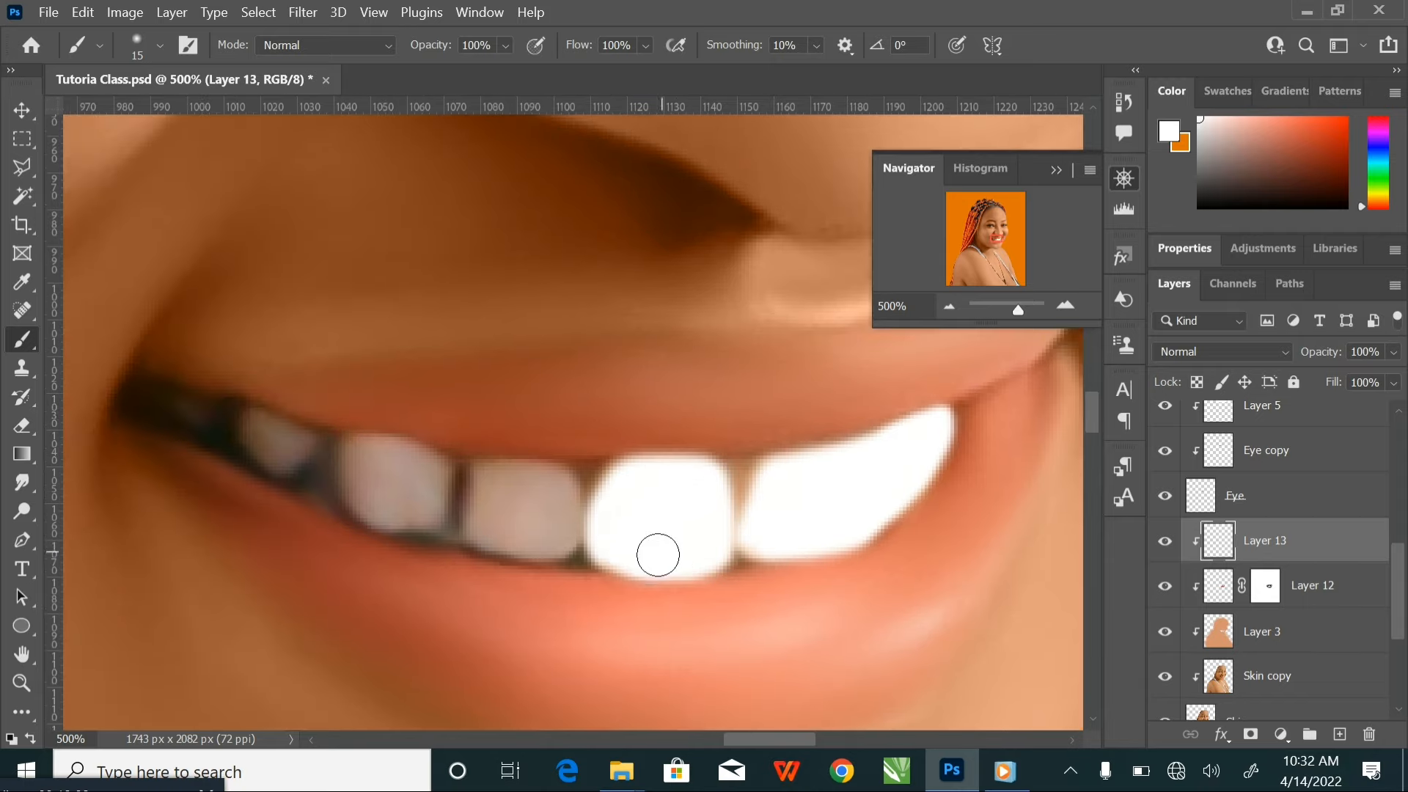
{"action": "key", "text": "bracketleft"}
{"action": "mouse_move", "coordinate": [476, 530]}
{"action": "left_mouse_down"}
{"action": "mouse_move", "coordinate": [480, 479]}
{"action": "mouse_move", "coordinate": [555, 482]}
{"action": "mouse_move", "coordinate": [572, 498]}
{"action": "mouse_move", "coordinate": [569, 539]}
{"action": "mouse_move", "coordinate": [521, 544]}
{"action": "mouse_move", "coordinate": [475, 527]}
{"action": "mouse_move", "coordinate": [497, 497]}
{"action": "mouse_move", "coordinate": [538, 496]}
{"action": "mouse_move", "coordinate": [546, 514]}
{"action": "mouse_move", "coordinate": [517, 528]}
{"action": "mouse_move", "coordinate": [535, 503]}
{"action": "left_mouse_up"}
{"action": "key", "text": "bracketright"}
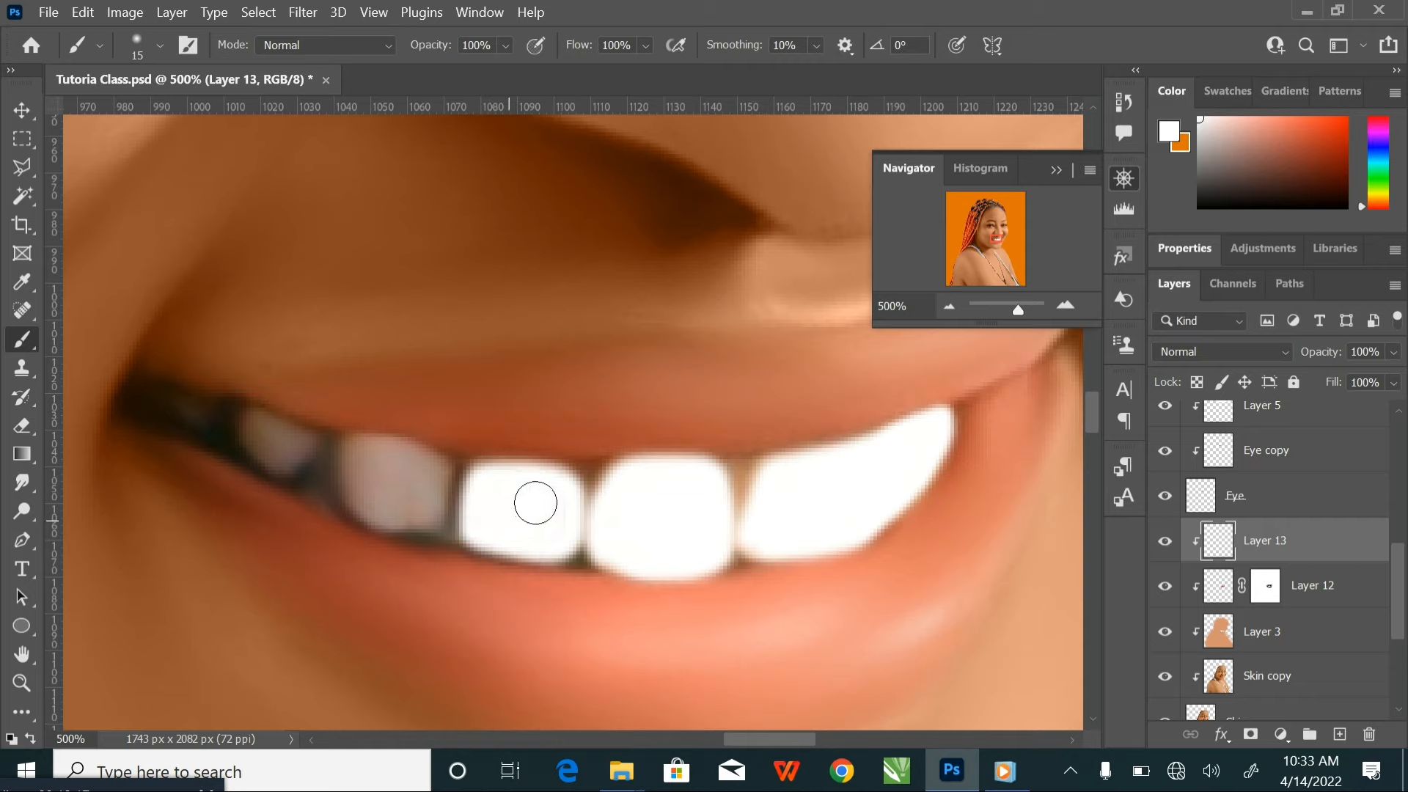
{"action": "mouse_move", "coordinate": [361, 500]}
{"action": "left_mouse_down"}
{"action": "mouse_move", "coordinate": [356, 449]}
{"action": "mouse_move", "coordinate": [400, 455]}
{"action": "mouse_move", "coordinate": [434, 474]}
{"action": "mouse_move", "coordinate": [437, 514]}
{"action": "mouse_move", "coordinate": [373, 508]}
{"action": "mouse_move", "coordinate": [372, 476]}
{"action": "mouse_move", "coordinate": [416, 485]}
{"action": "mouse_move", "coordinate": [387, 481]}
{"action": "left_mouse_up"}
{"action": "key", "text": "bracketright"}
{"action": "mouse_move", "coordinate": [266, 445]}
{"action": "left_mouse_down"}
{"action": "mouse_move", "coordinate": [303, 444]}
{"action": "mouse_move", "coordinate": [281, 463]}
{"action": "mouse_move", "coordinate": [201, 414]}
{"action": "left_mouse_up"}
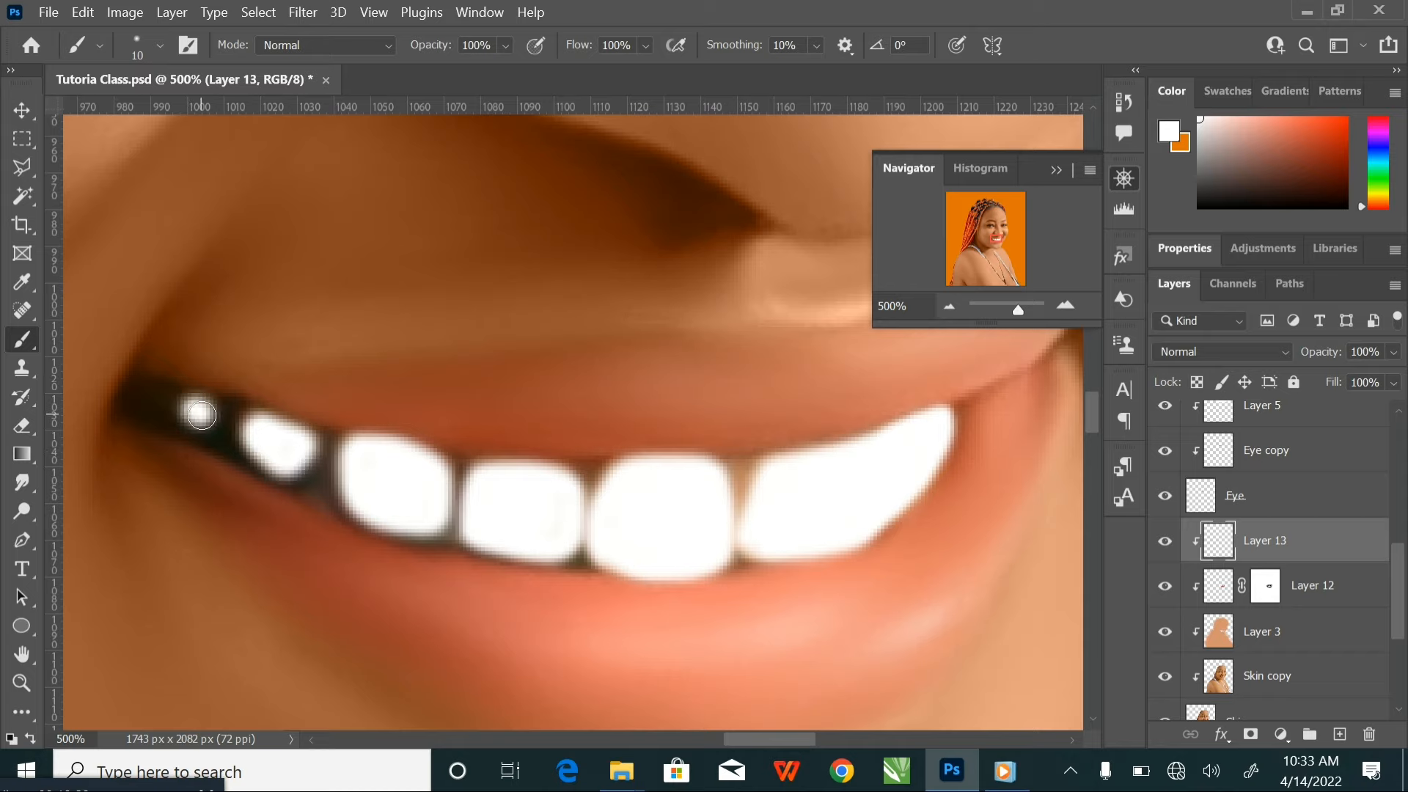
Set the blend mode of the white teeth layer, Layer 13, to Color and check the teeth close up
{"action": "scroll", "coordinate": [637, 563], "scroll_direction": "down", "scroll_amount": 4}
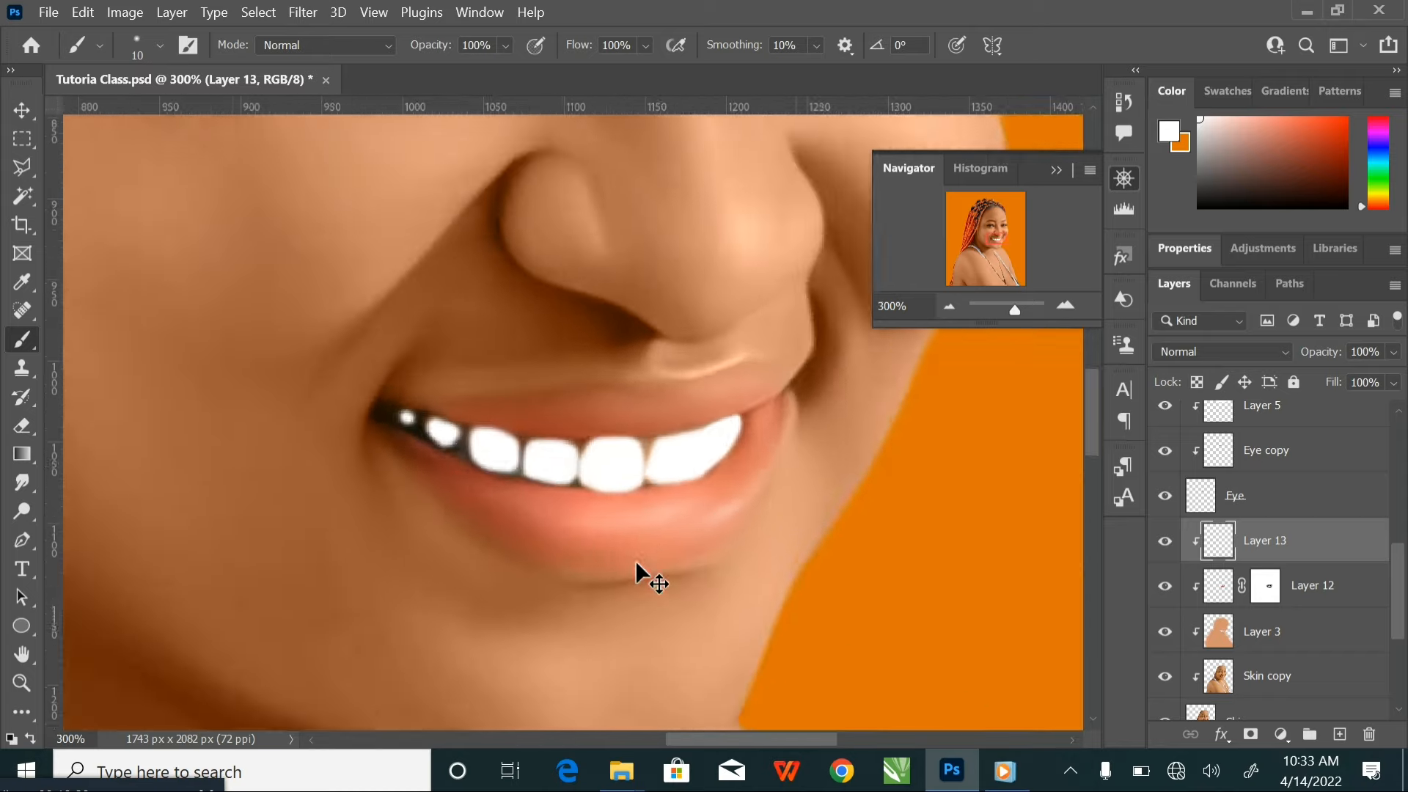
{"action": "left_click", "coordinate": [1217, 351]}
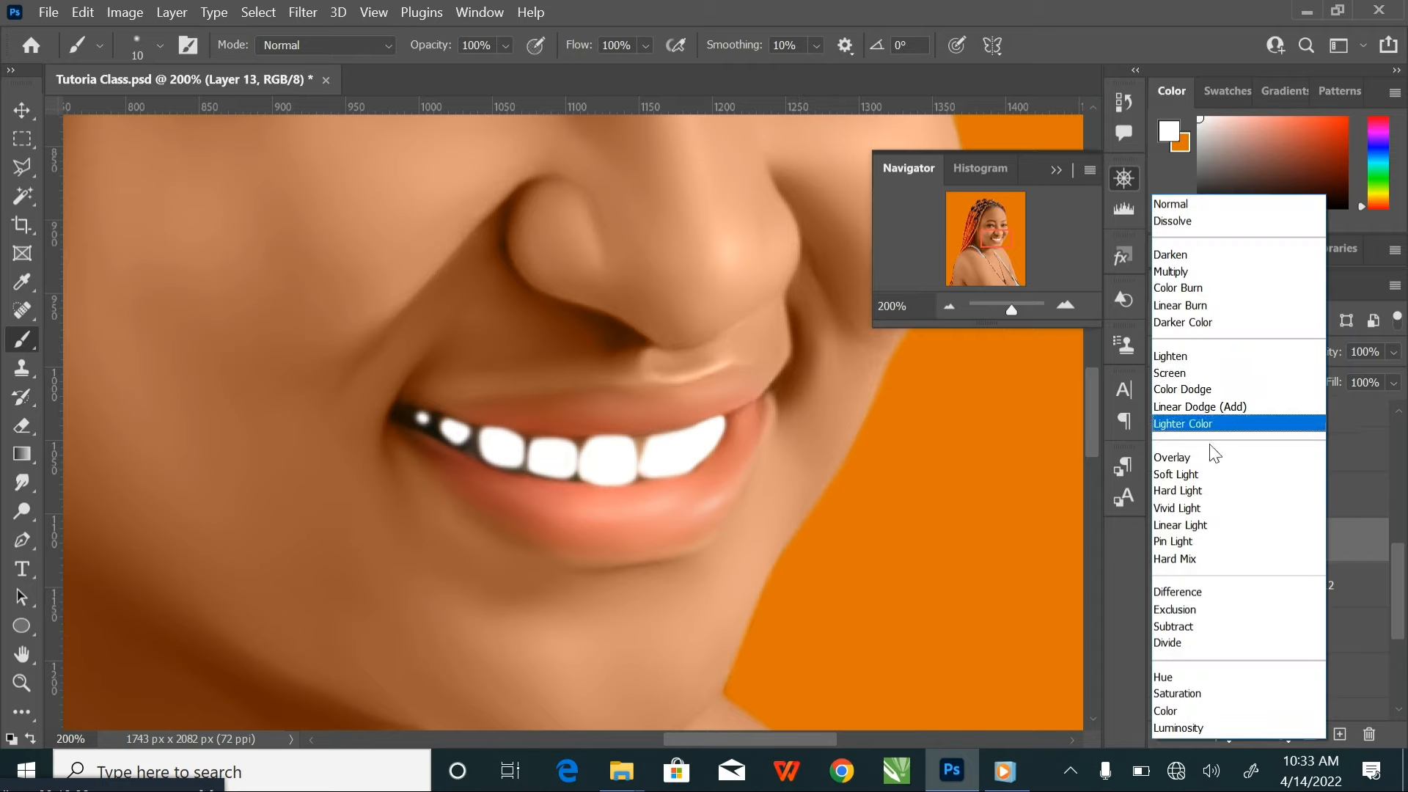
{"action": "left_click", "coordinate": [1189, 710]}
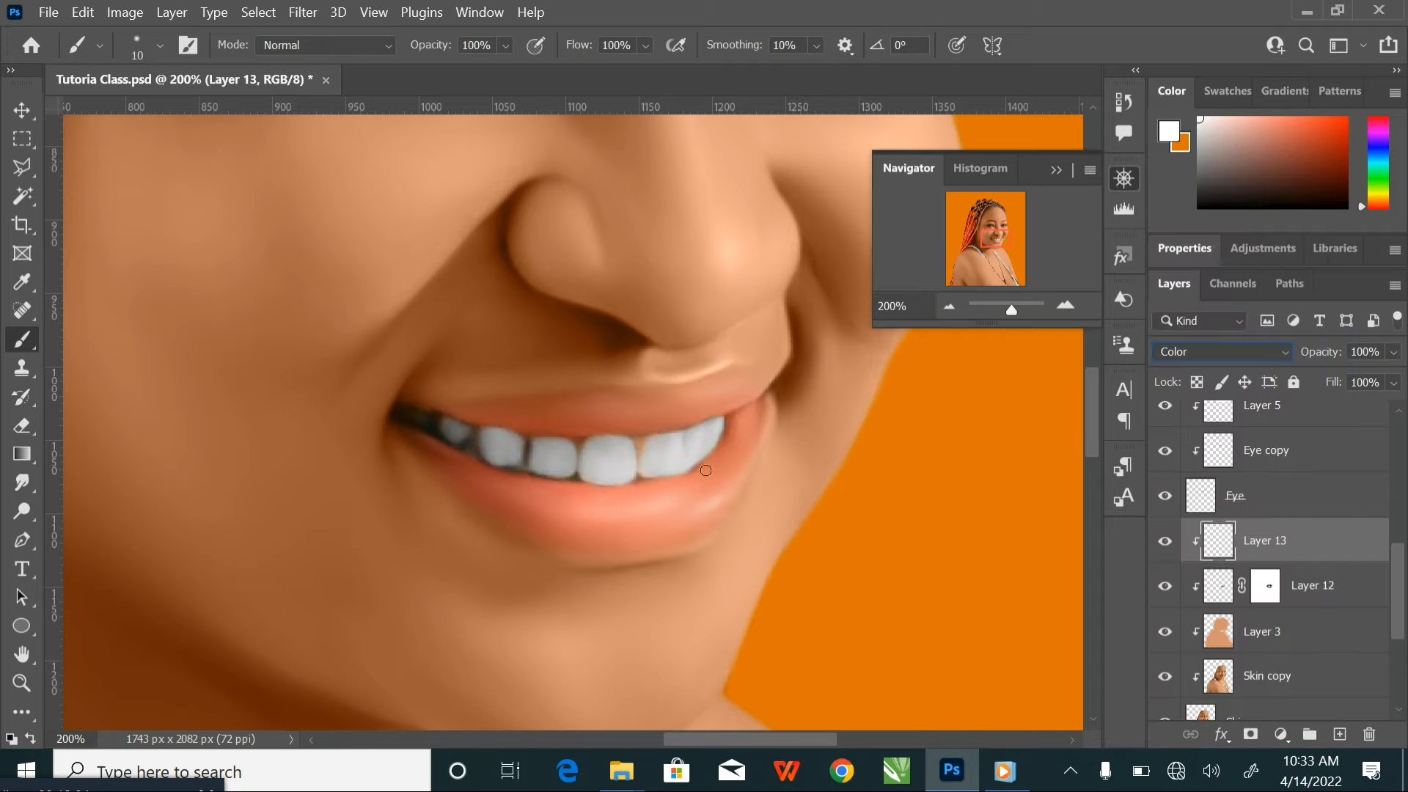
{"action": "scroll", "coordinate": [700, 464], "scroll_direction": "up", "scroll_amount": 2}
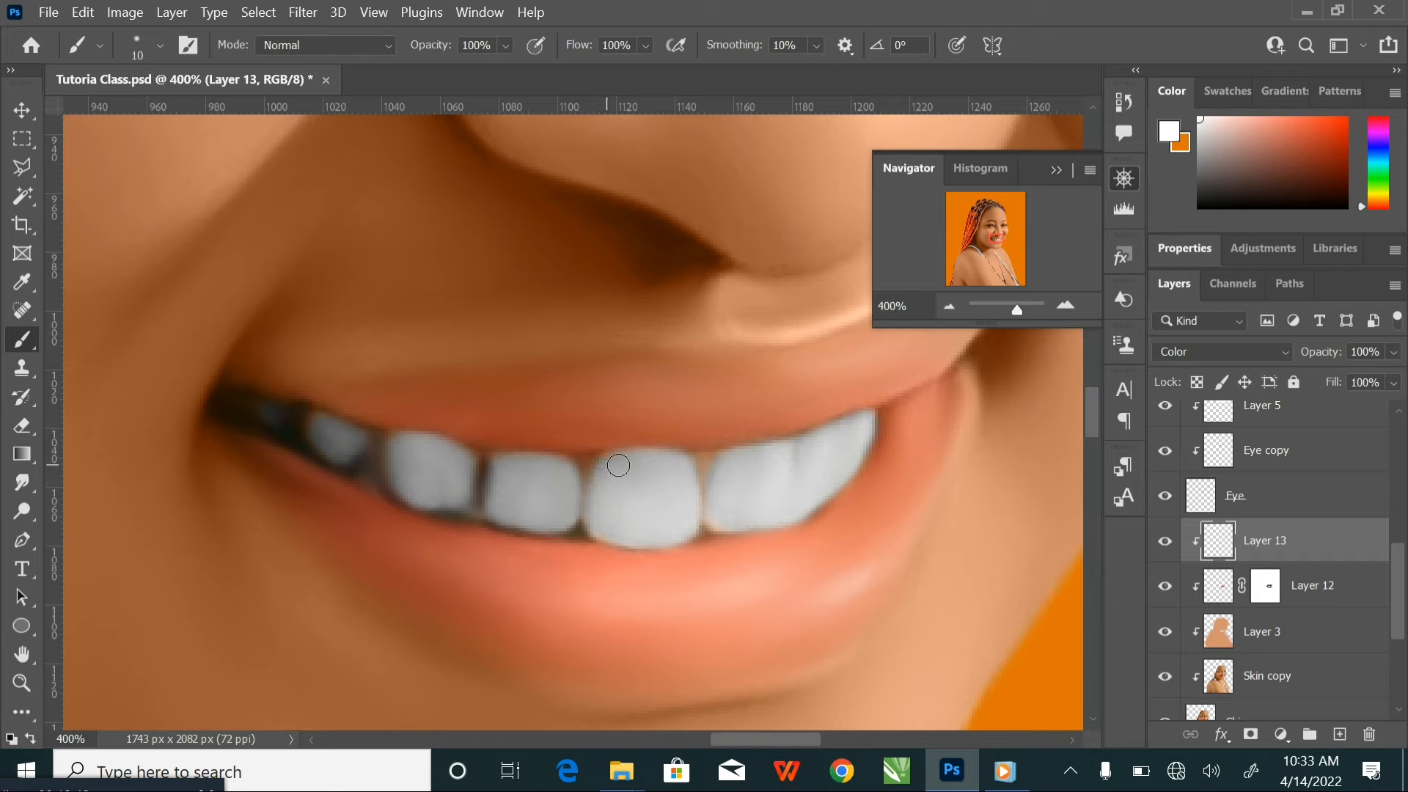
Add a layer mask to Layer 13 and paint black with a soft 30 px brush around the edges of the teeth
{"action": "left_click", "coordinate": [1165, 541]}
{"action": "key", "text": "ctrl+minus"}
{"action": "key", "text": "ctrl+minus"}
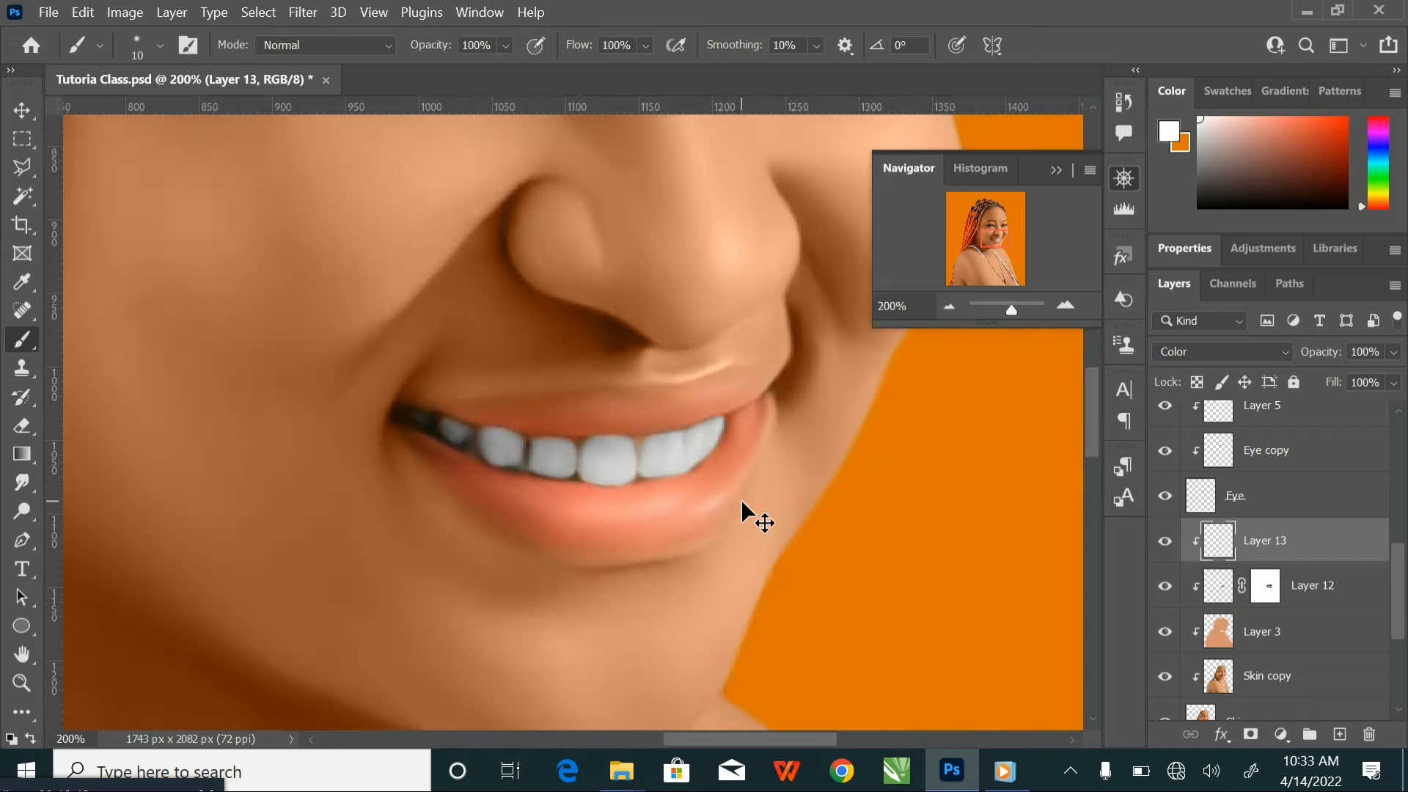
{"action": "key", "text": "ctrl+plus"}
{"action": "key", "text": "ctrl+plus"}
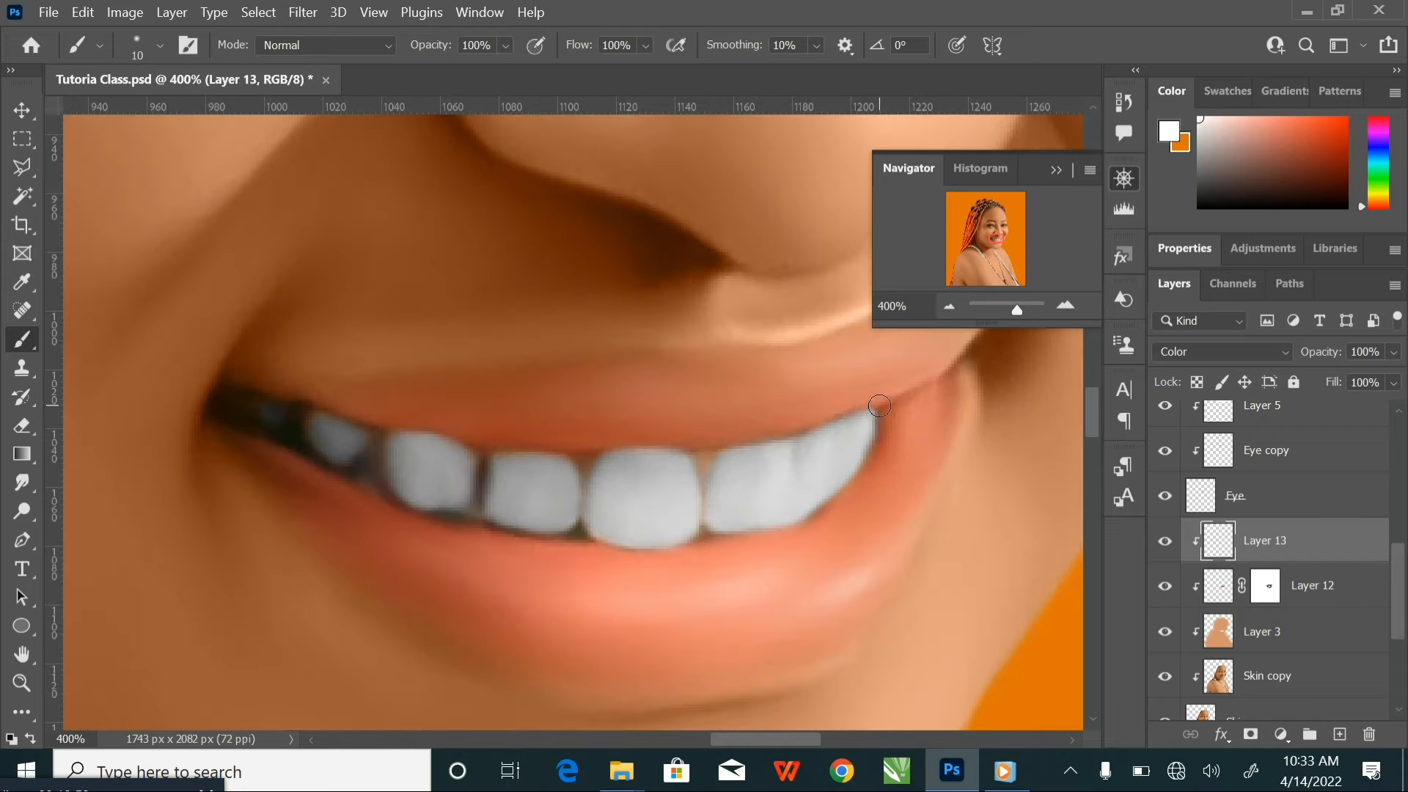
{"action": "left_click", "coordinate": [1250, 734]}
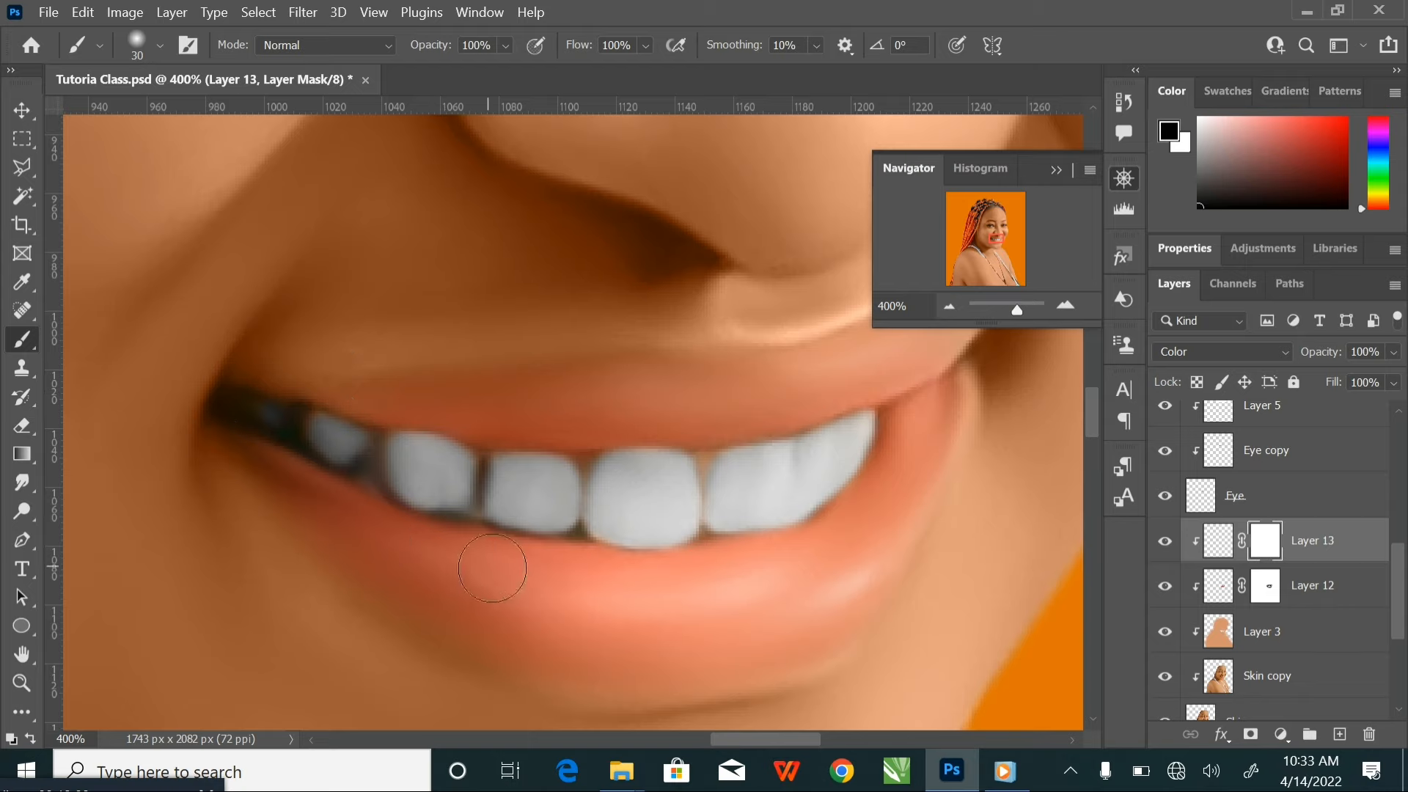
{"action": "mouse_move", "coordinate": [492, 568]}
{"action": "left_mouse_down"}
{"action": "mouse_move", "coordinate": [690, 591]}
{"action": "mouse_move", "coordinate": [841, 557]}
{"action": "mouse_move", "coordinate": [1020, 398]}
{"action": "left_mouse_up"}
{"action": "key", "text": "ctrl+minus"}
{"action": "key", "text": "ctrl+minus"}
{"action": "key", "text": "ctrl+minus"}
{"action": "key", "text": "ctrl+minus"}
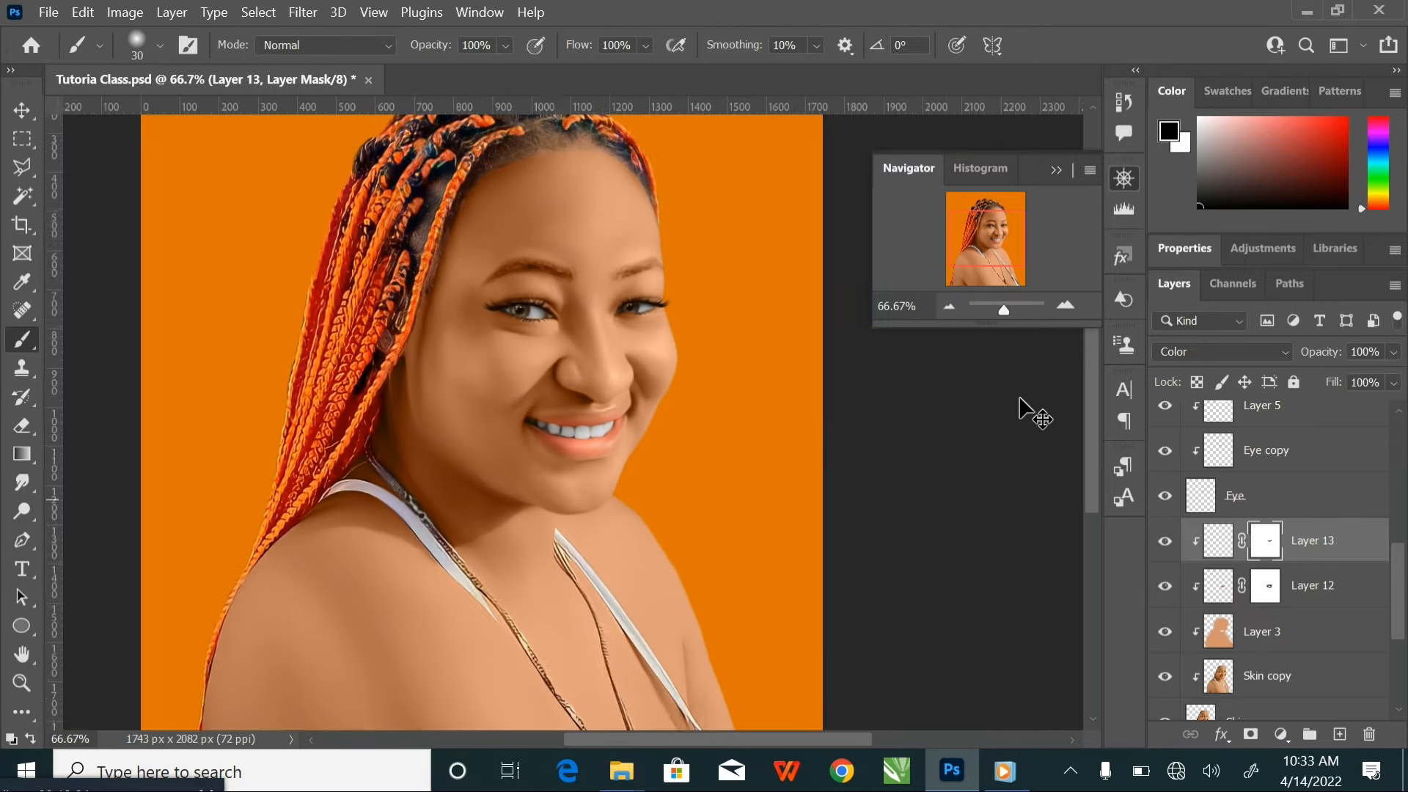
Check the whitened teeth on the whole portrait, then deselect Layer 13 and save the document
{"action": "key", "text": "ctrl+minus"}
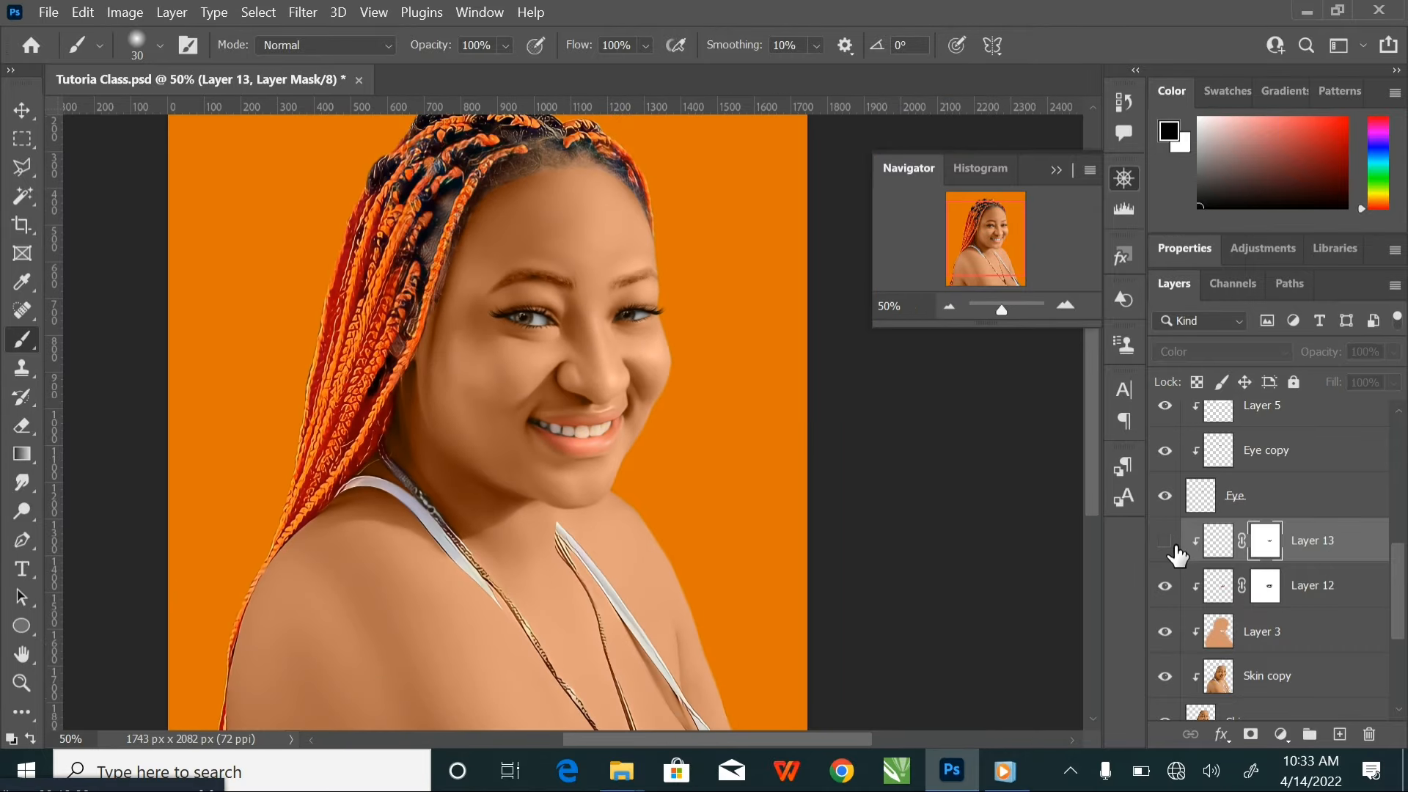
{"action": "key", "text": "ctrl+alt+g"}
{"action": "key", "text": "v"}
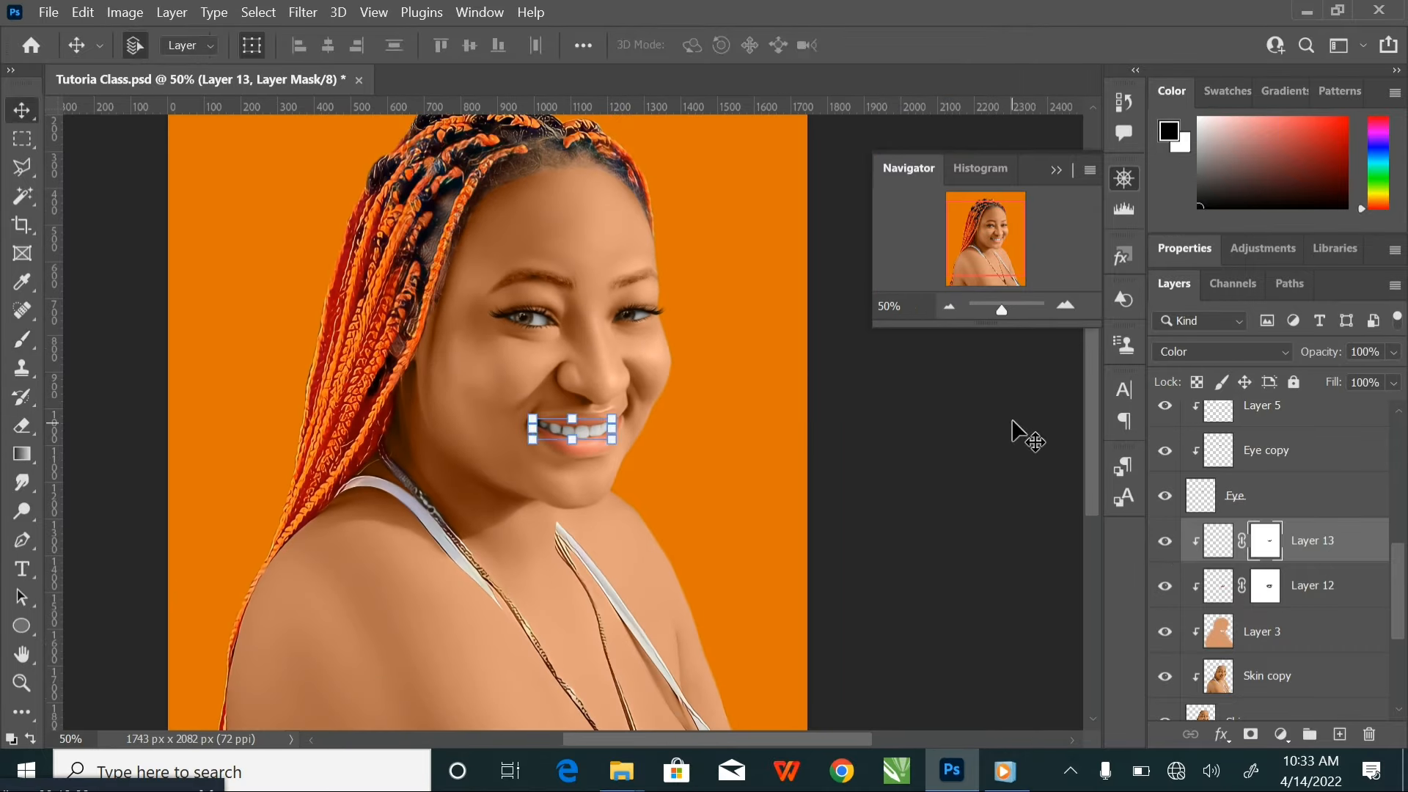
{"action": "left_click", "coordinate": [1001, 426]}
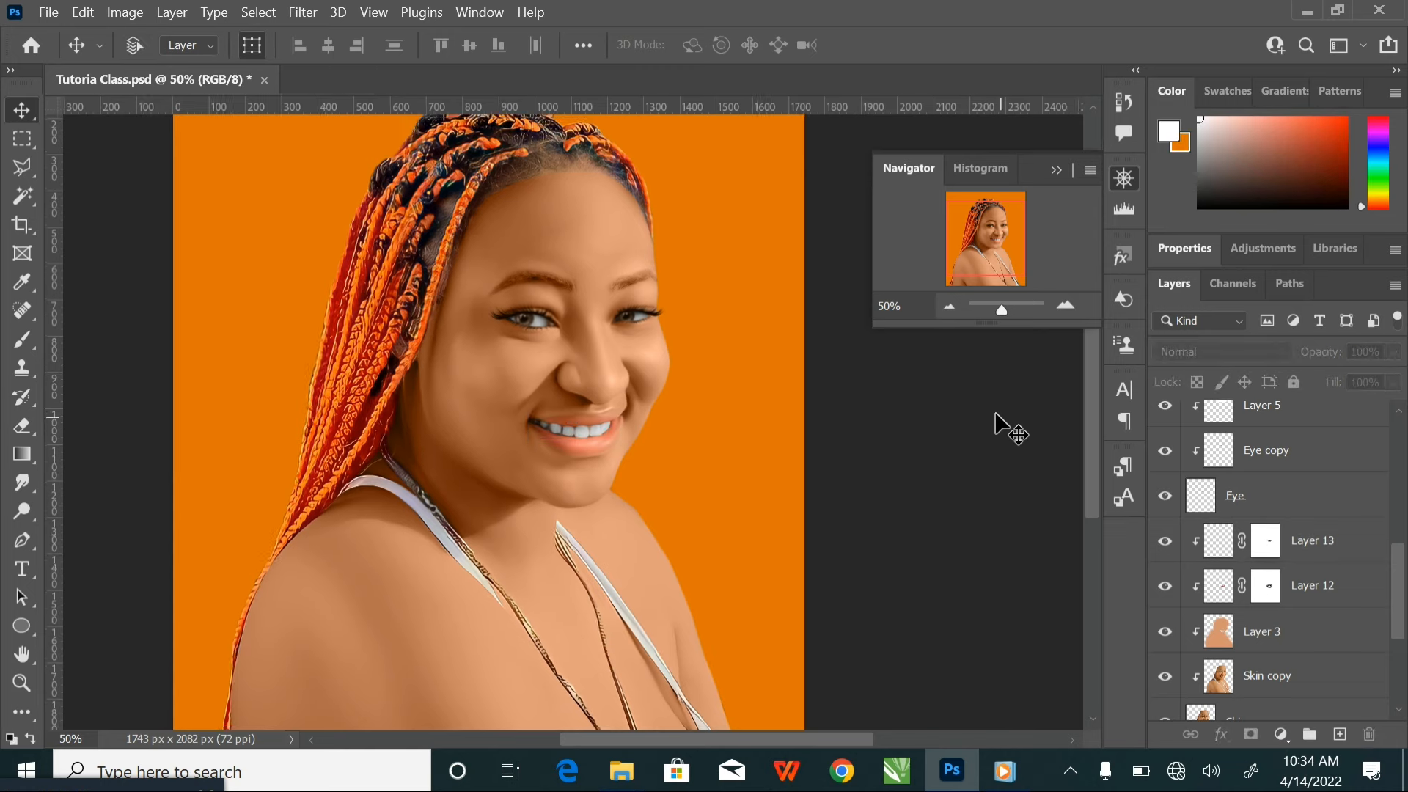
{"action": "key", "text": "ctrl+minus"}
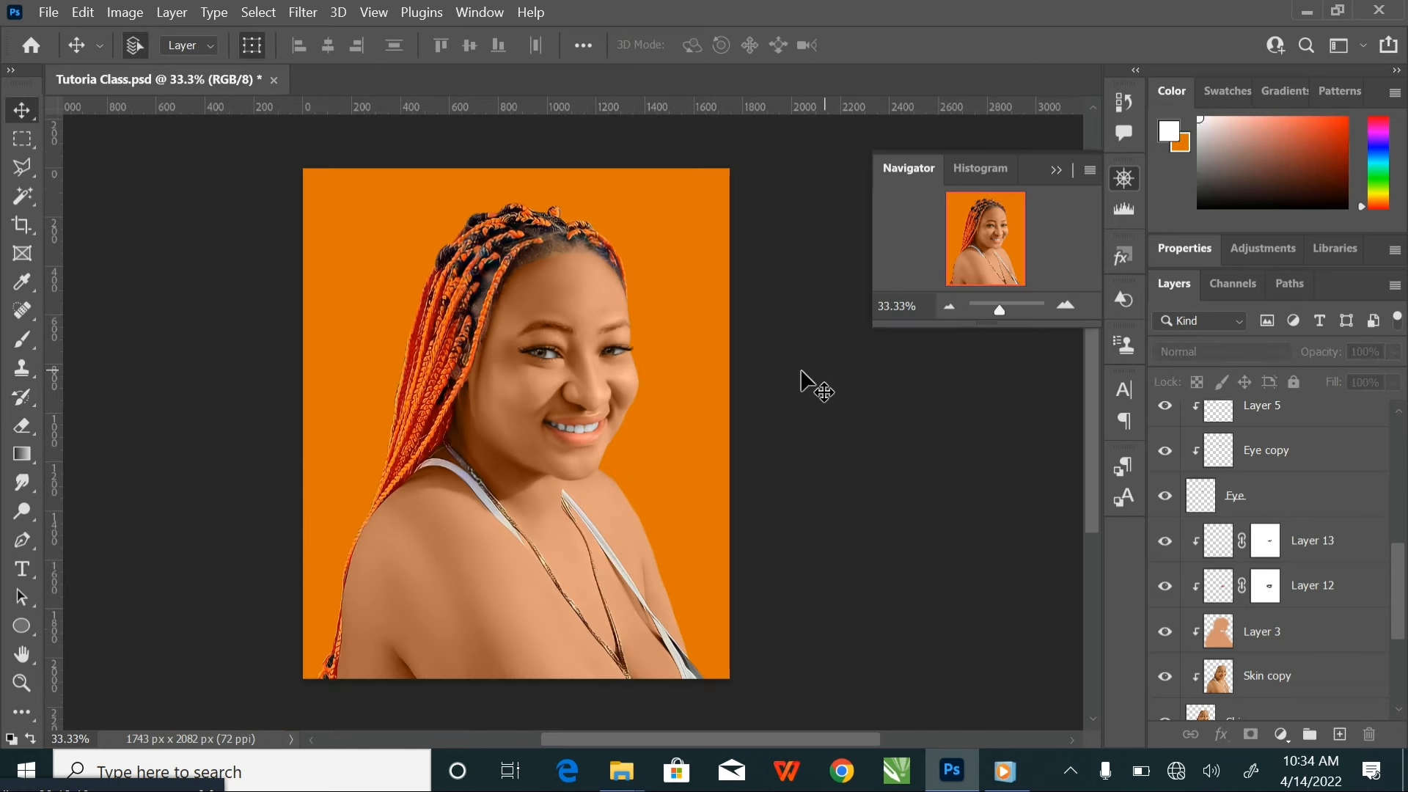
{"action": "left_click_drag", "start_coordinate": [696, 362], "coordinate": [755, 339]}
{"action": "key", "text": "ctrl+s"}
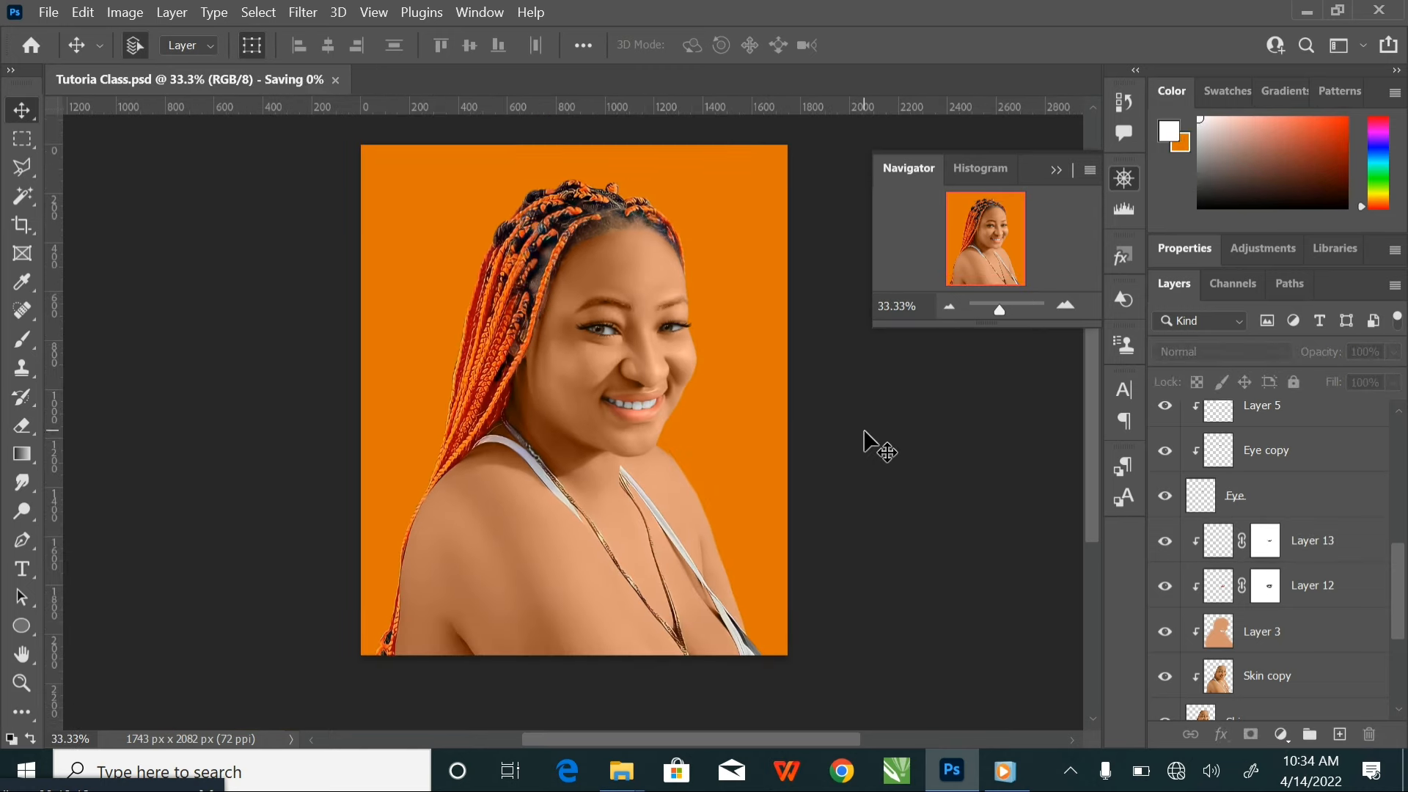
Open the Oil Paint filter for the Skin copy layer and bring the eye and eyebrow into its preview
{"action": "scroll", "coordinate": [1331, 656], "scroll_direction": "down", "scroll_amount": 2}
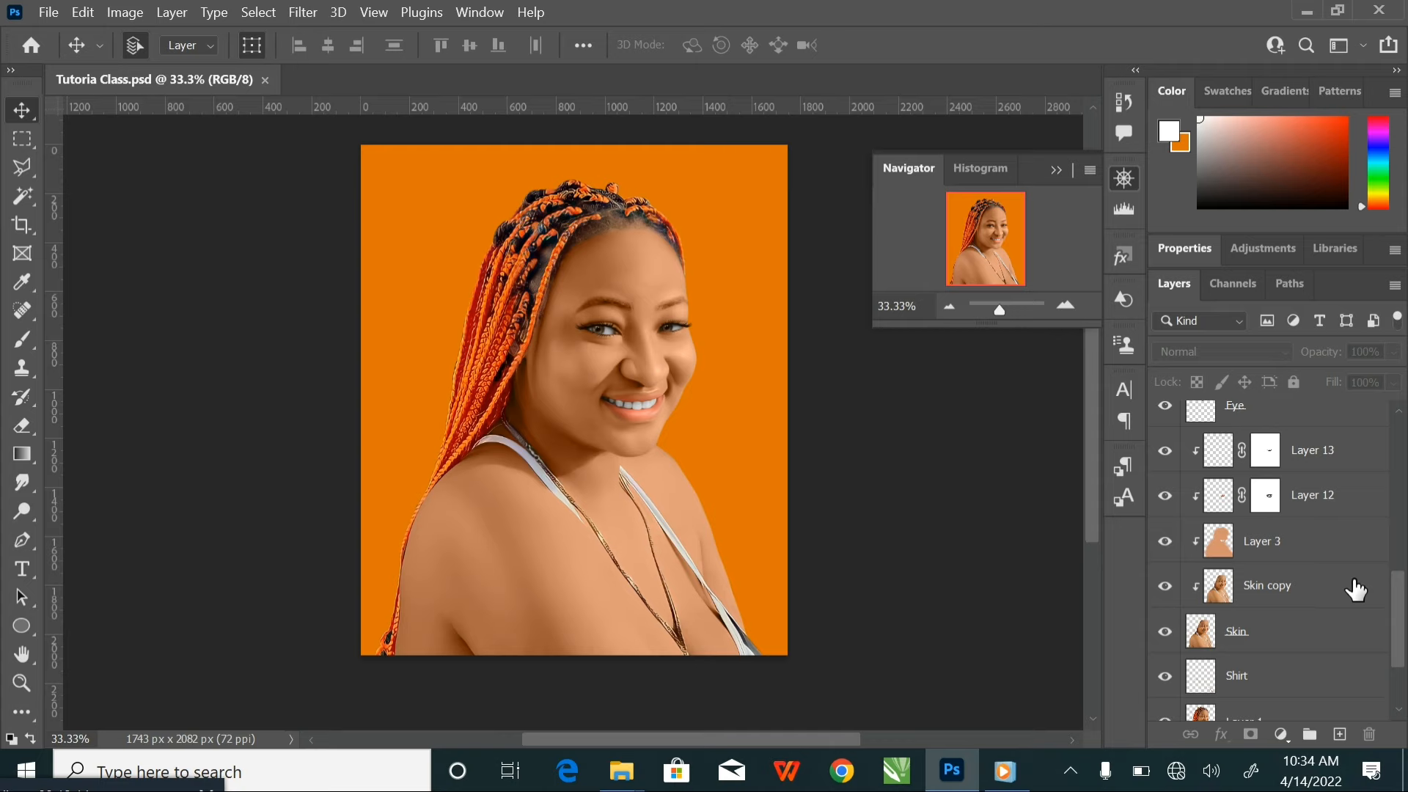
{"action": "left_click", "coordinate": [1352, 589]}
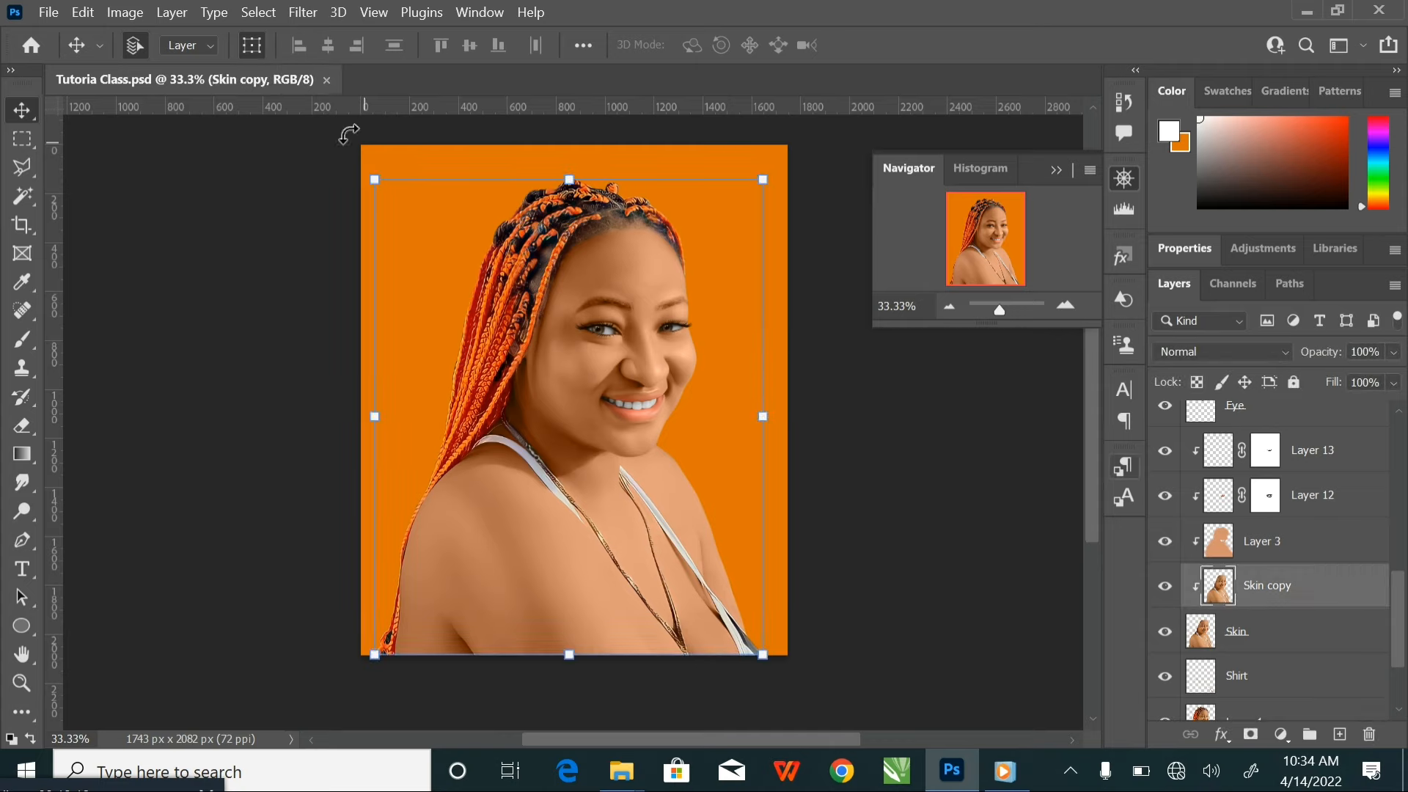
{"action": "left_click", "coordinate": [304, 14]}
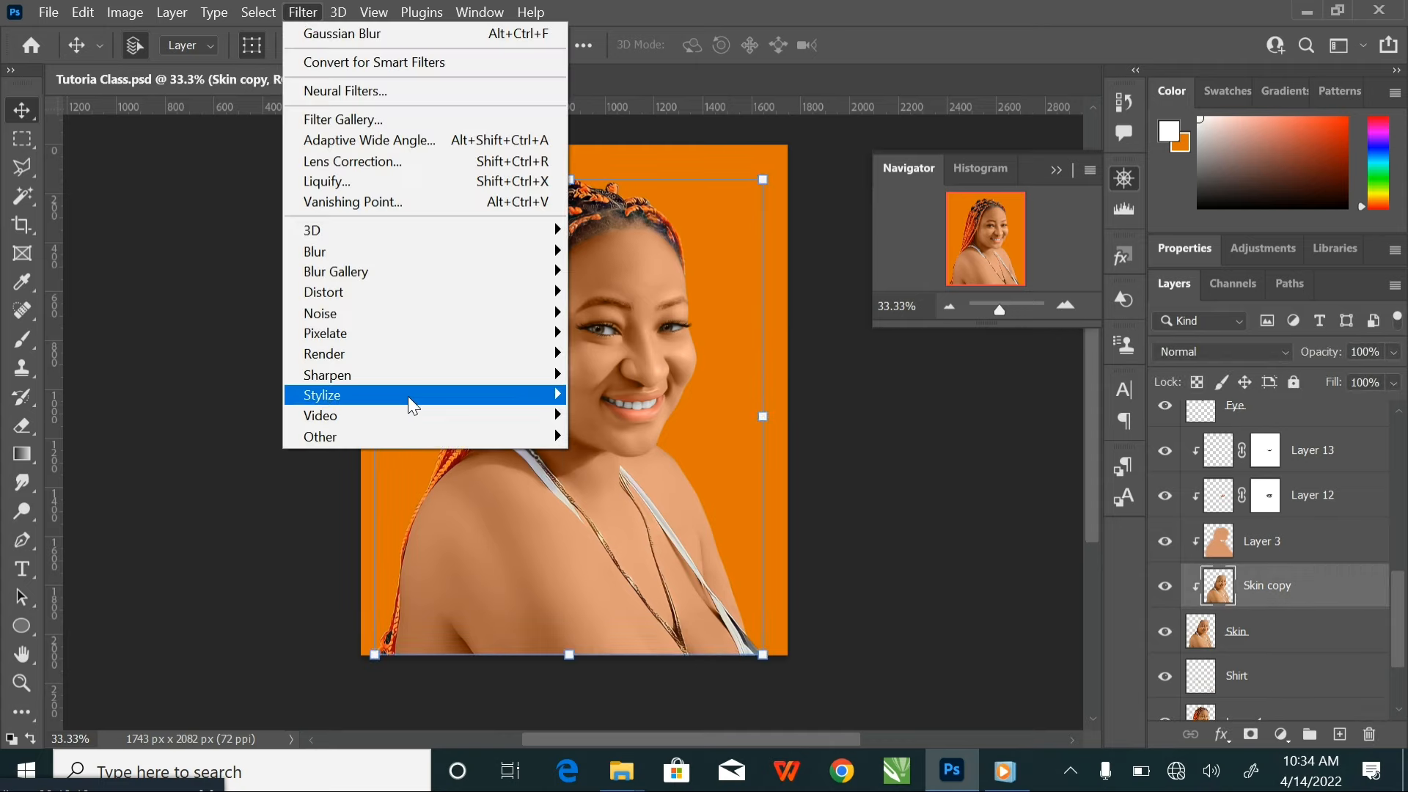
{"action": "mouse_move", "coordinate": [438, 405]}
{"action": "left_click", "coordinate": [614, 477]}
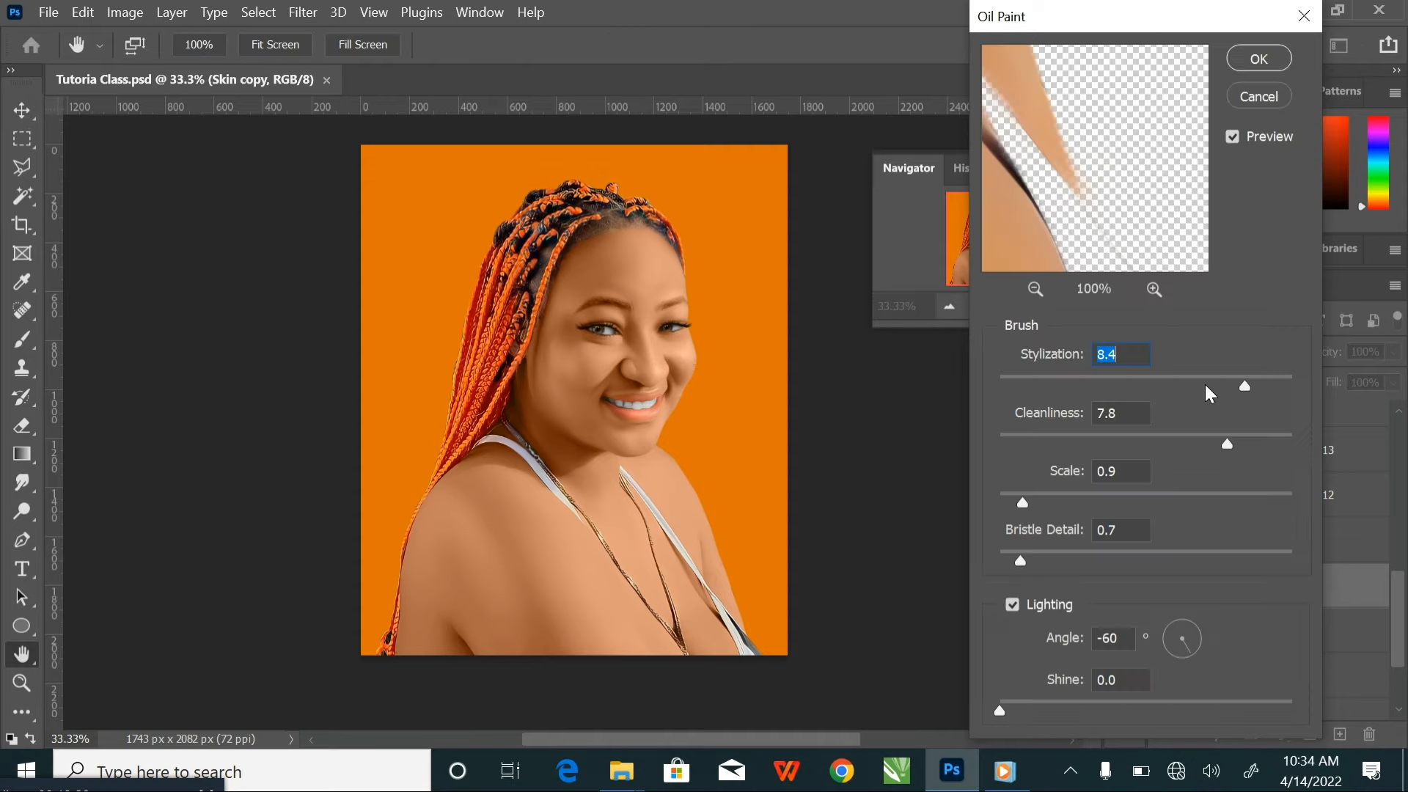
{"action": "mouse_move", "coordinate": [1046, 153]}
{"action": "left_mouse_down"}
{"action": "mouse_move", "coordinate": [1160, 174]}
{"action": "mouse_move", "coordinate": [1156, 261]}
{"action": "left_mouse_up"}
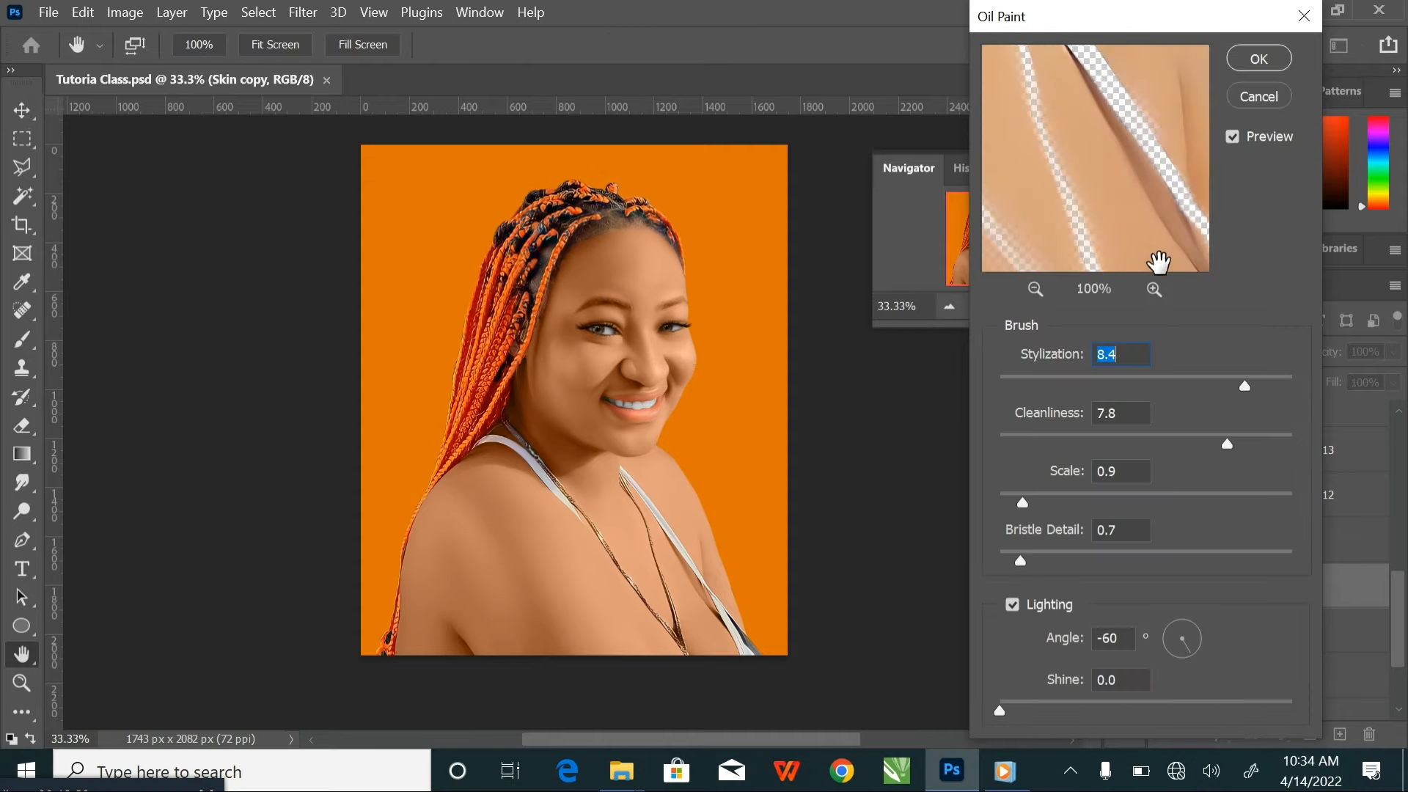
{"action": "left_click_drag", "start_coordinate": [1053, 129], "coordinate": [1162, 275]}
{"action": "left_click_drag", "start_coordinate": [1111, 136], "coordinate": [1150, 273]}
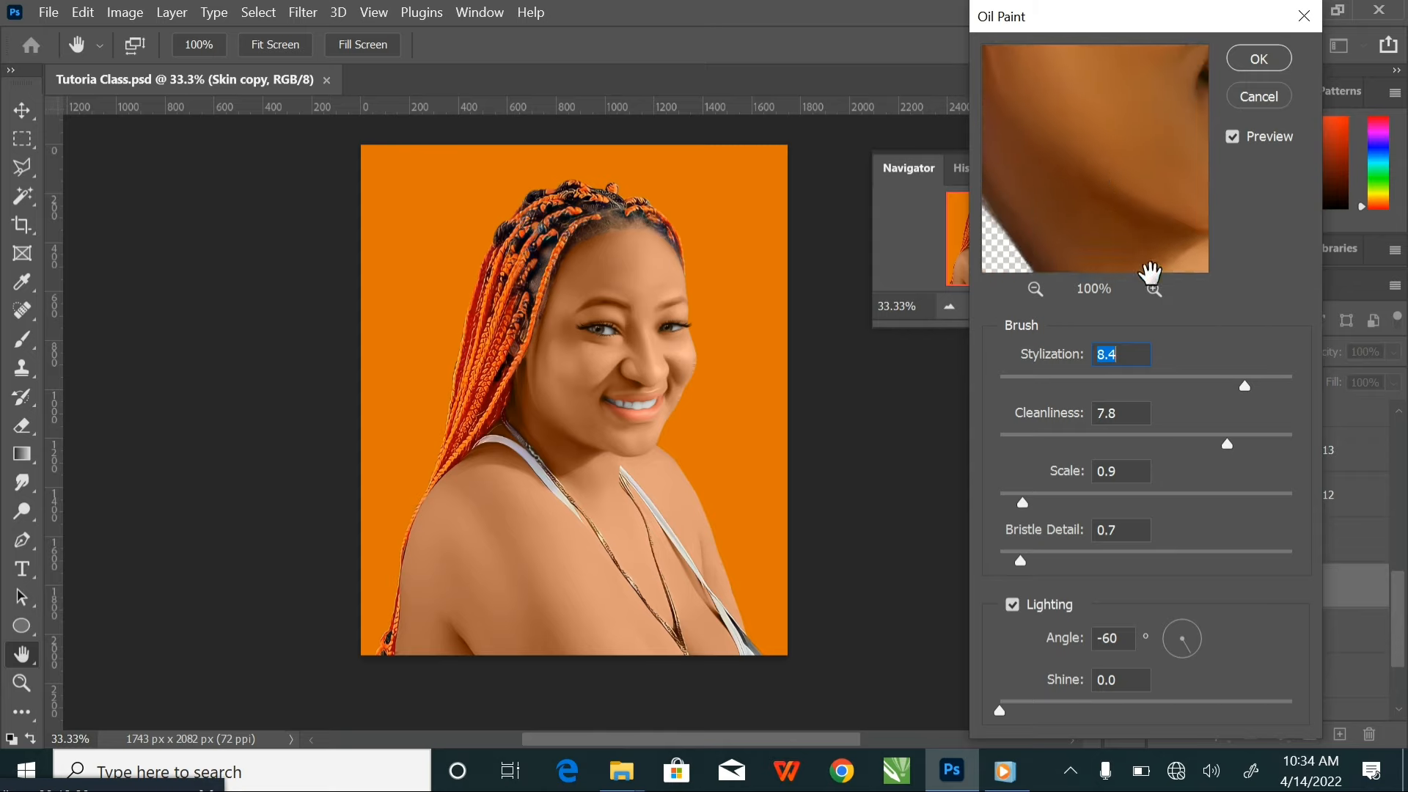
{"action": "mouse_move", "coordinate": [1063, 110]}
{"action": "left_mouse_down"}
{"action": "mouse_move", "coordinate": [1102, 210]}
{"action": "mouse_move", "coordinate": [1072, 253]}
{"action": "left_mouse_up"}
{"action": "left_click_drag", "start_coordinate": [1190, 59], "coordinate": [1115, 198]}
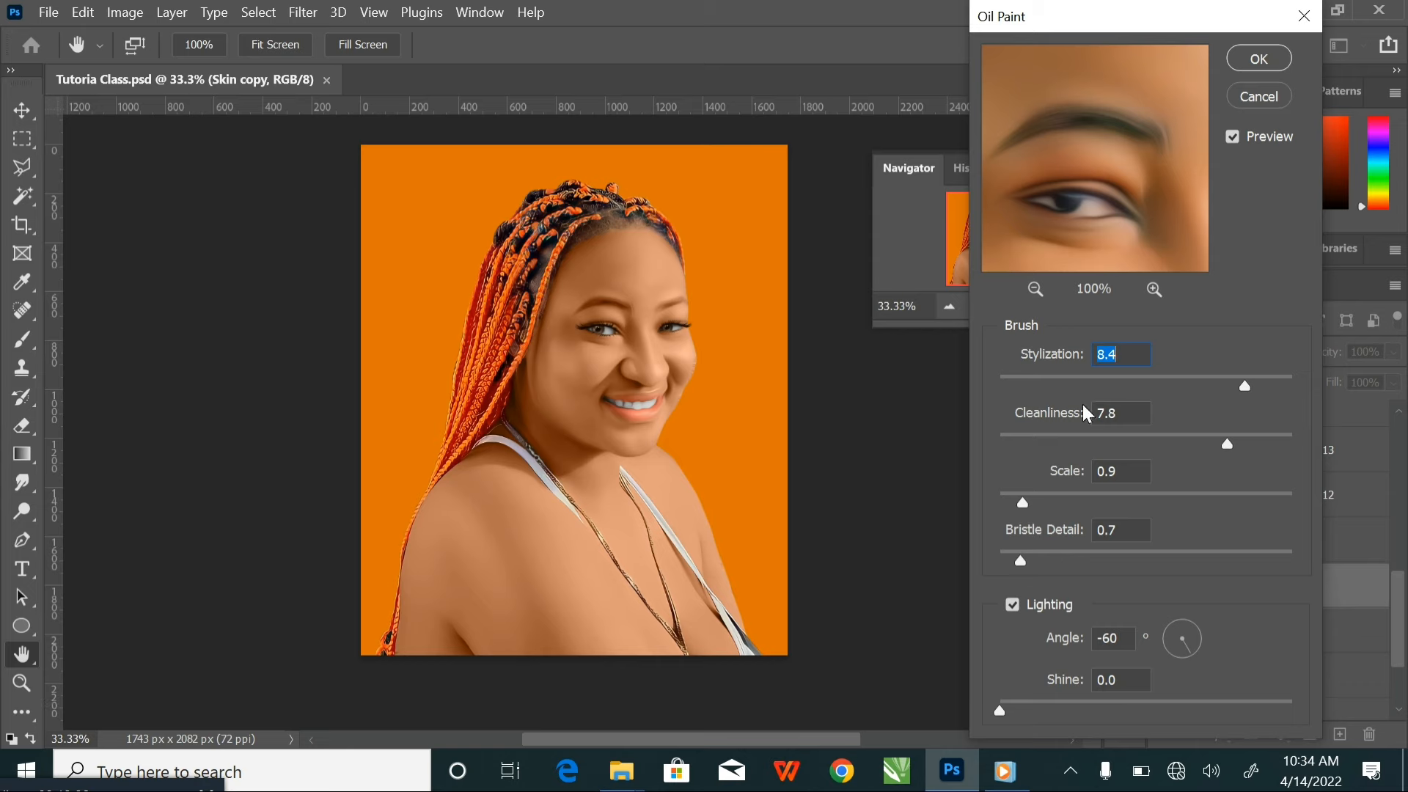
Try Oil Paint on the Skin copy layer with Stylization 7.7 and Cleanliness 7.3, comparing the face with the layer hidden and shown
{"action": "key", "text": "ctrl+plus"}
{"action": "key", "text": "ctrl+plus"}
{"action": "key", "text": "ctrl+plus"}
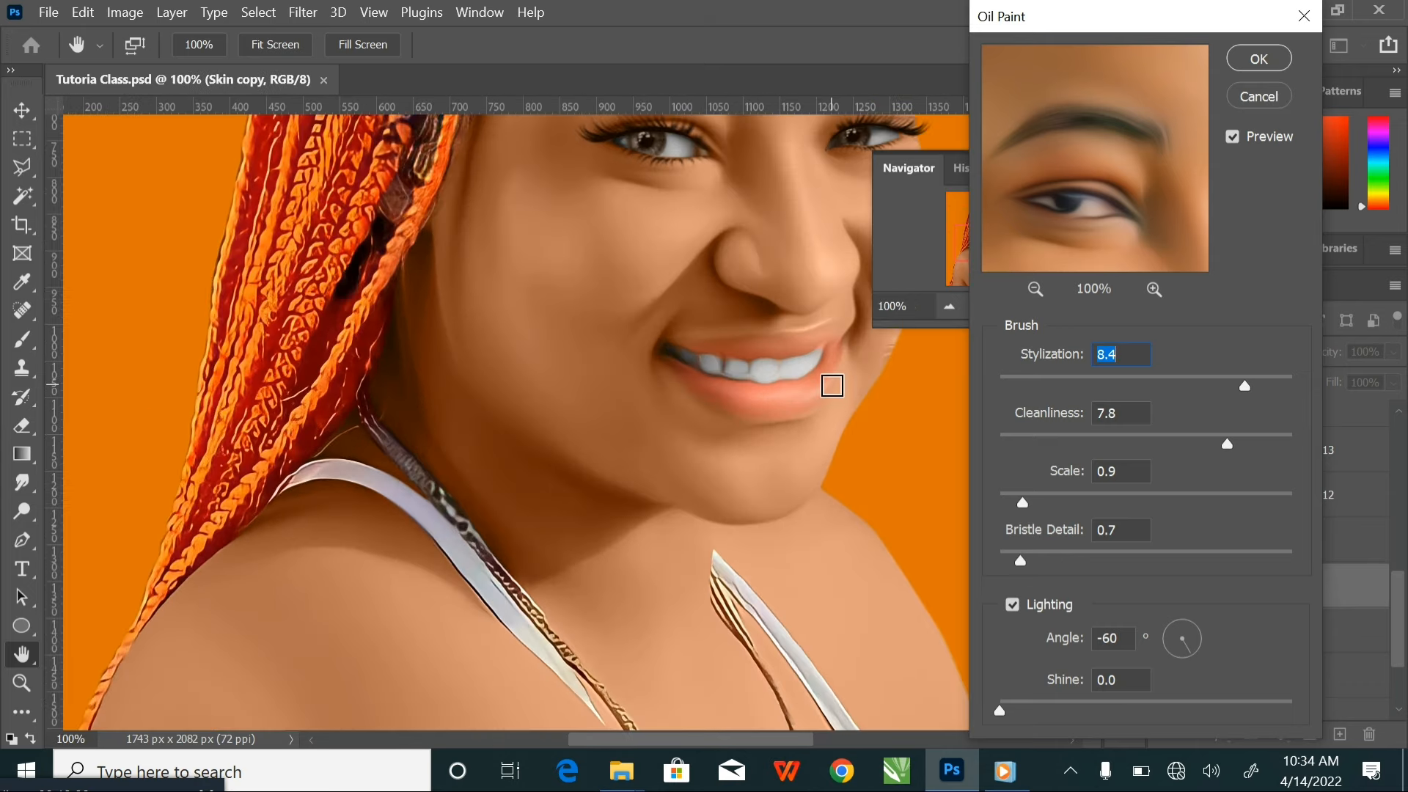
{"action": "left_click_drag", "start_coordinate": [729, 314], "coordinate": [588, 525]}
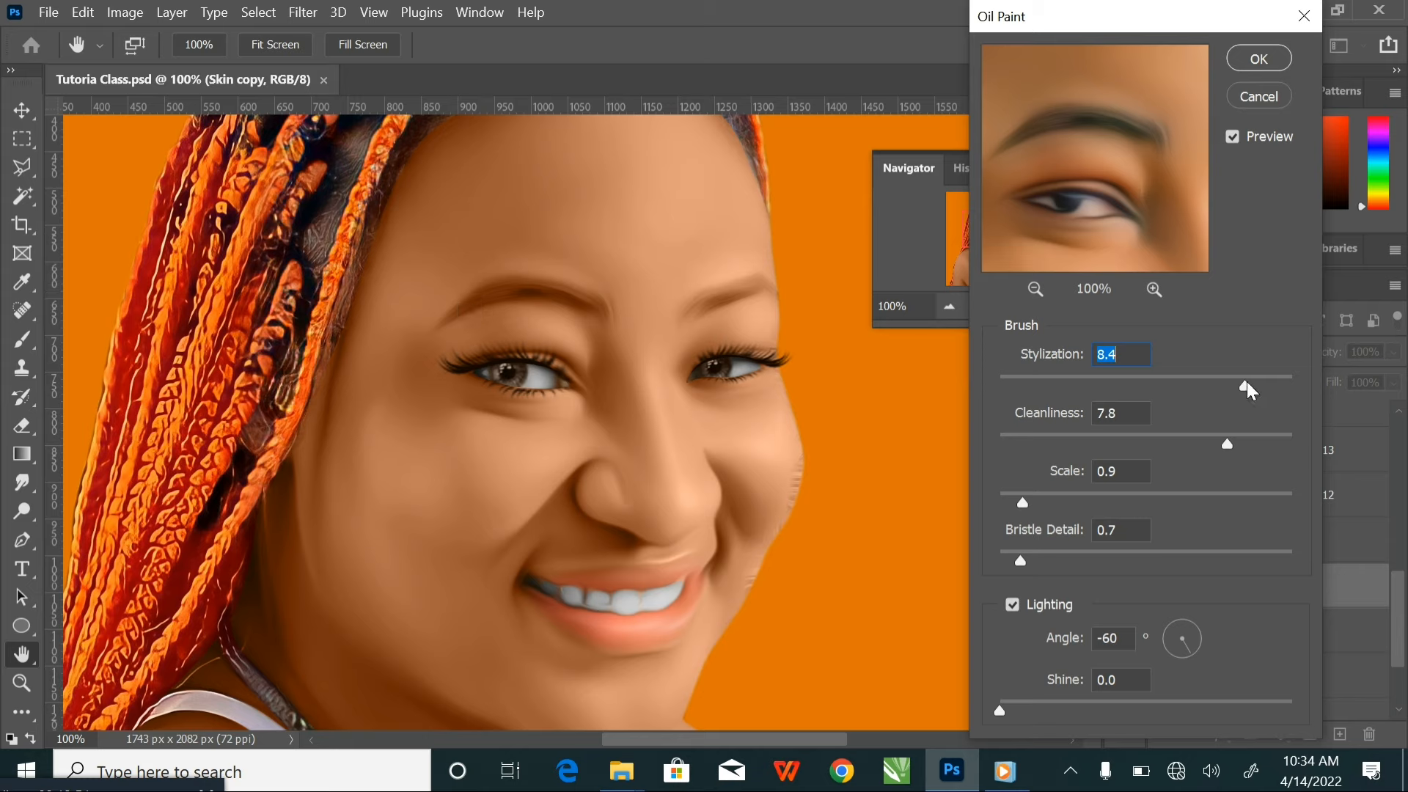
{"action": "left_click_drag", "start_coordinate": [1245, 385], "coordinate": [1225, 388]}
{"action": "left_click_drag", "start_coordinate": [1237, 445], "coordinate": [1212, 447]}
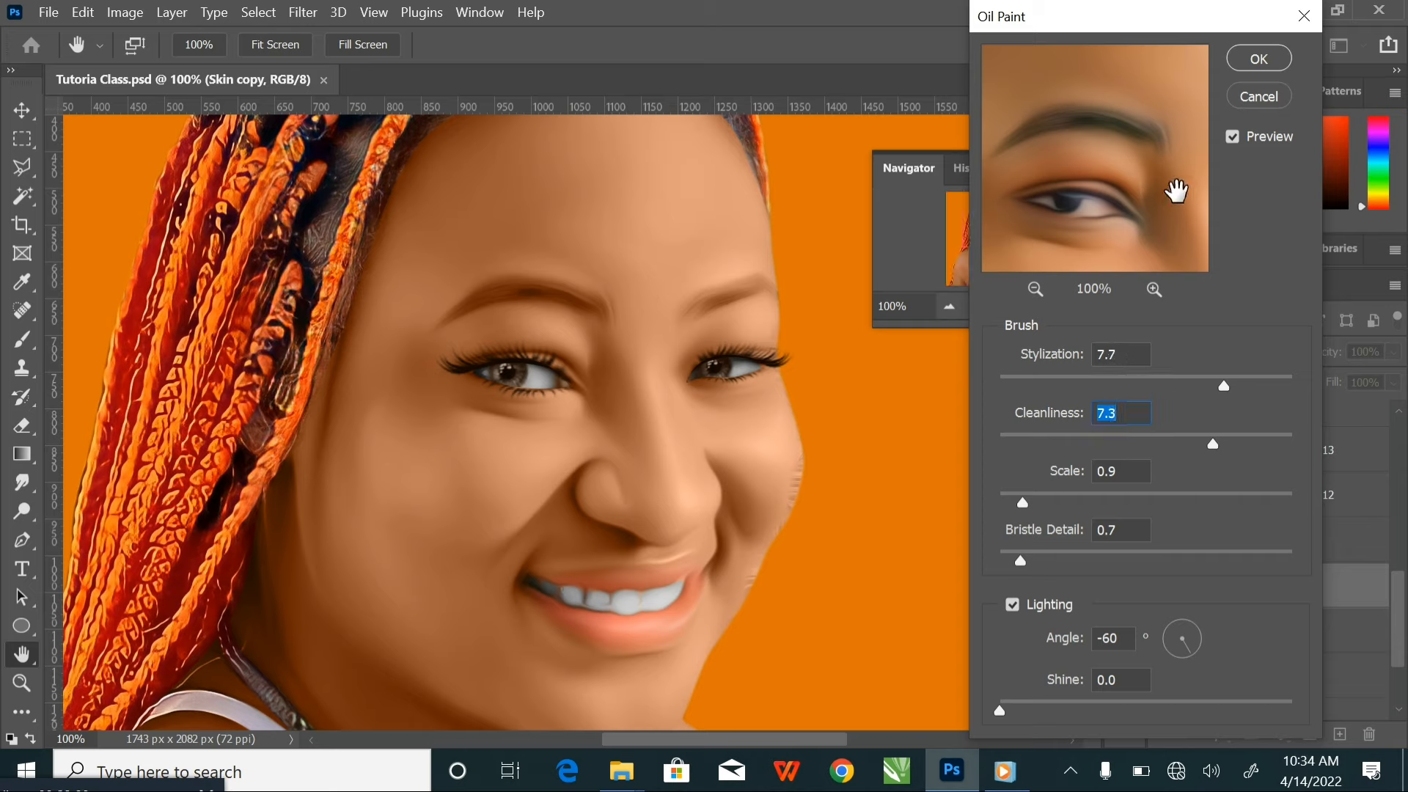
{"action": "left_click", "coordinate": [1257, 59]}
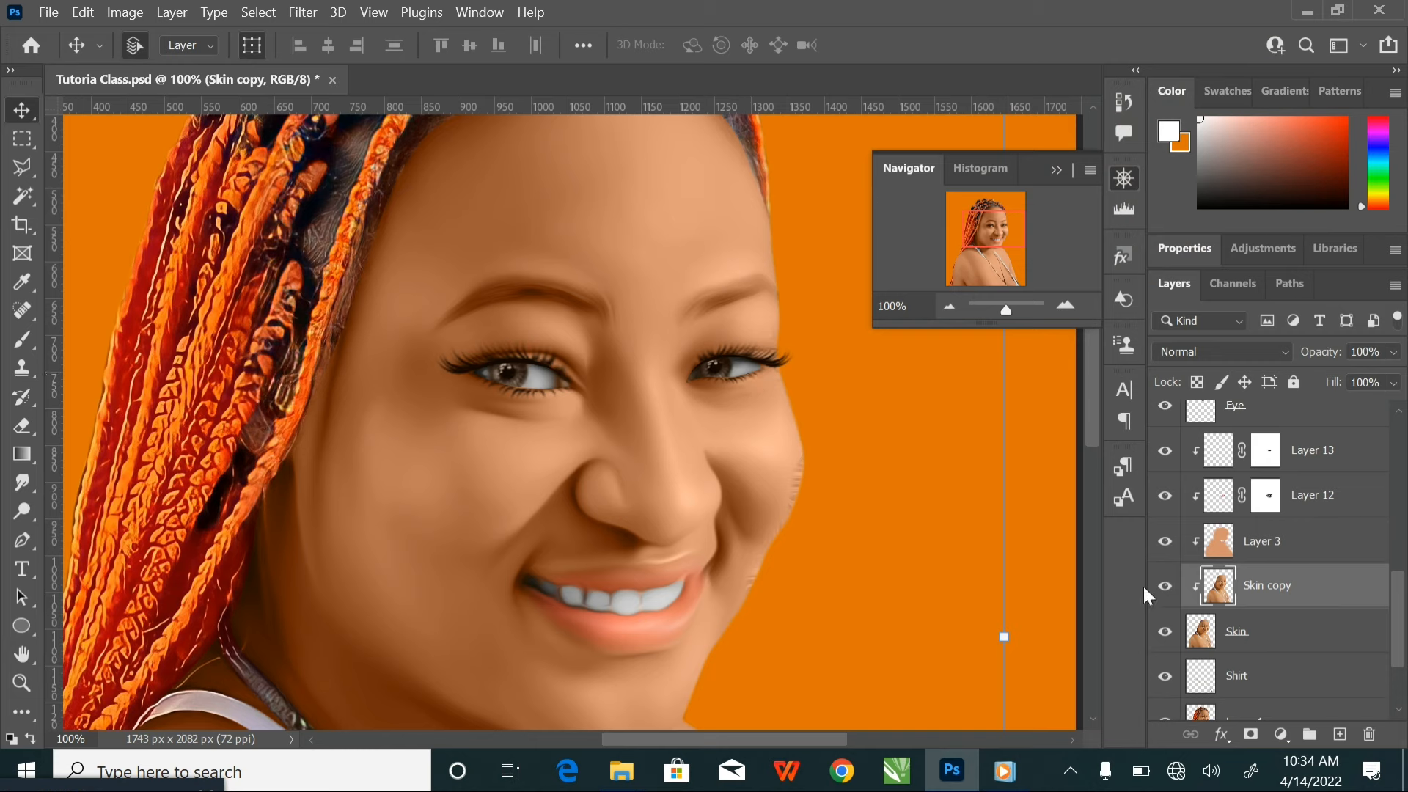
{"action": "left_click", "coordinate": [1165, 586]}
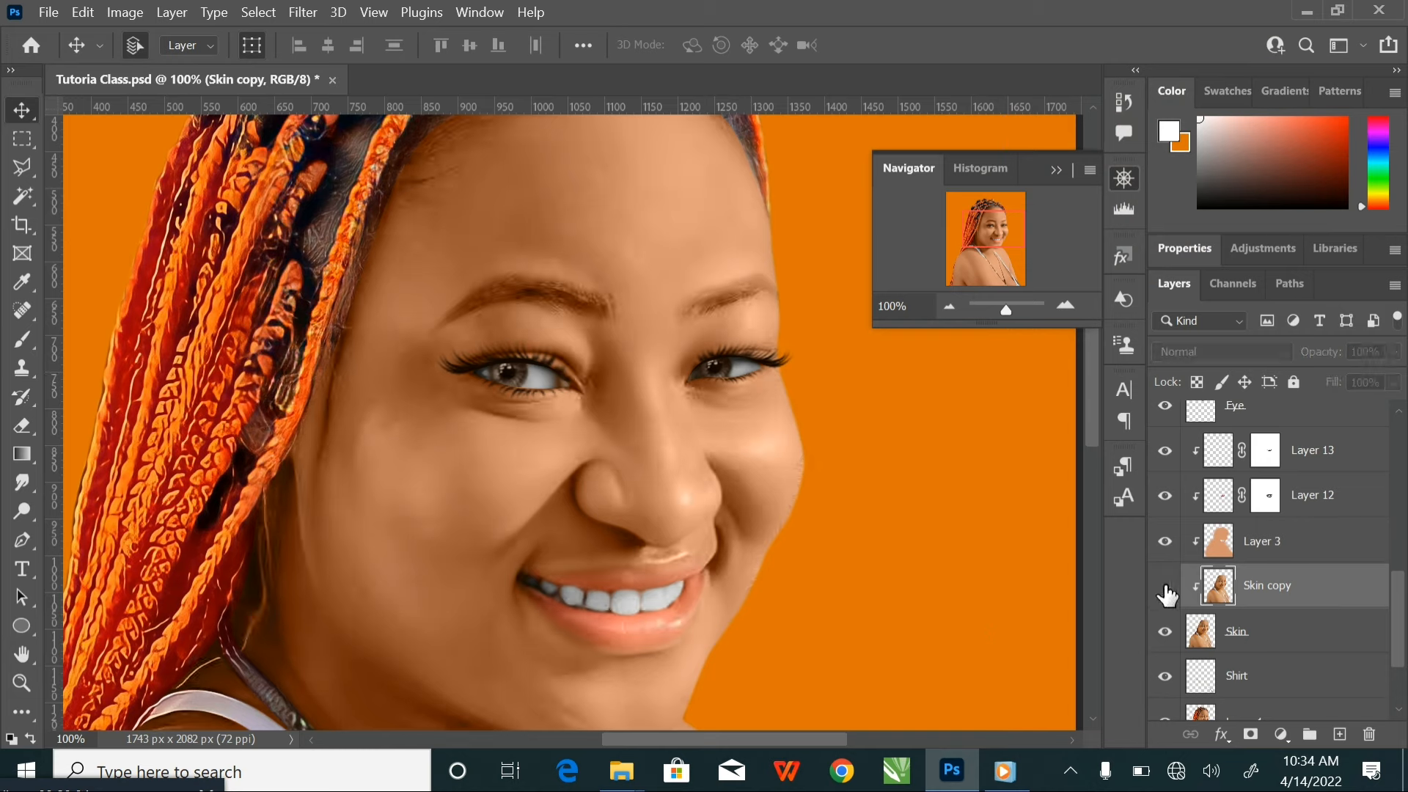
{"action": "left_click", "coordinate": [1165, 586]}
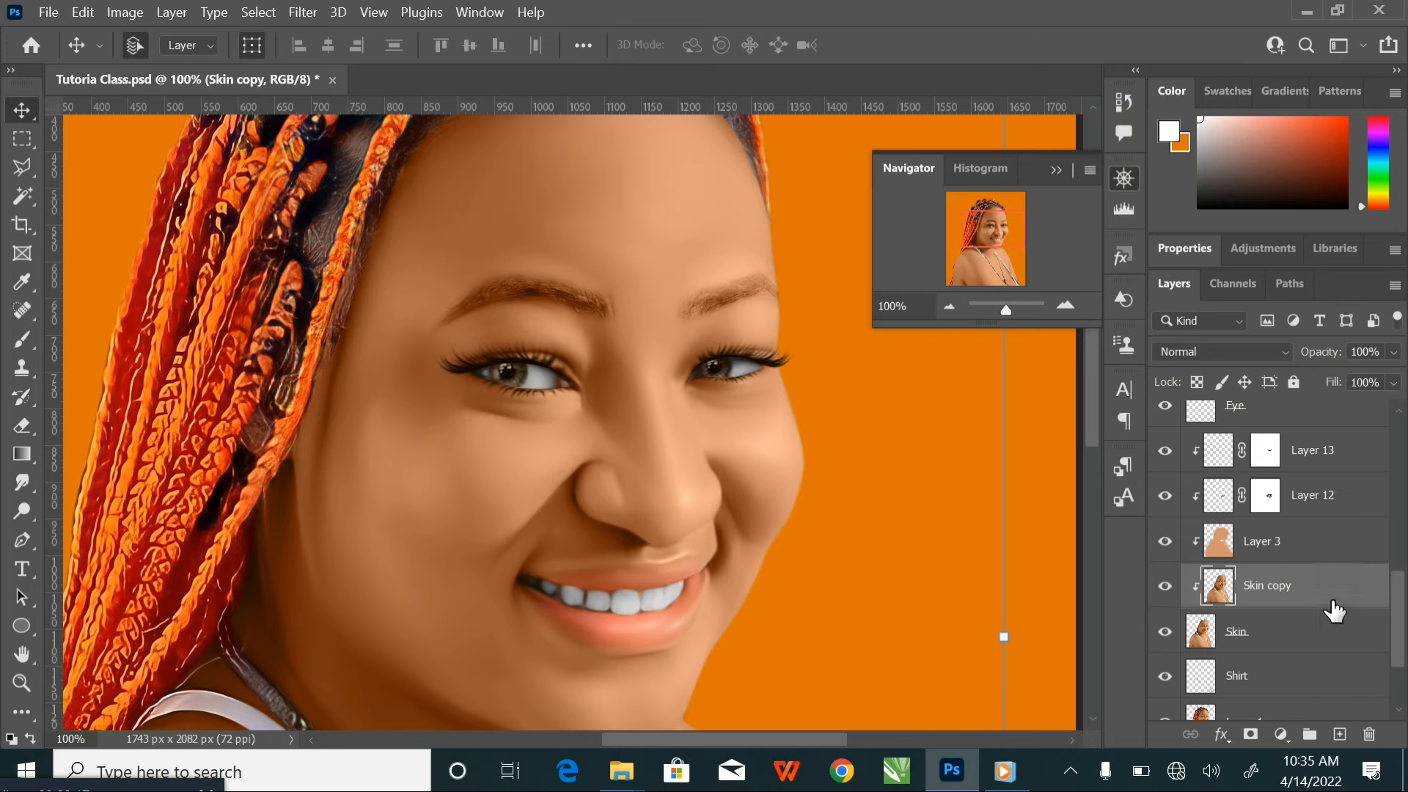
Duplicate the Skin copy layer and clip the duplicate to the skin layers below it
{"action": "key", "text": "ctrl+j"}
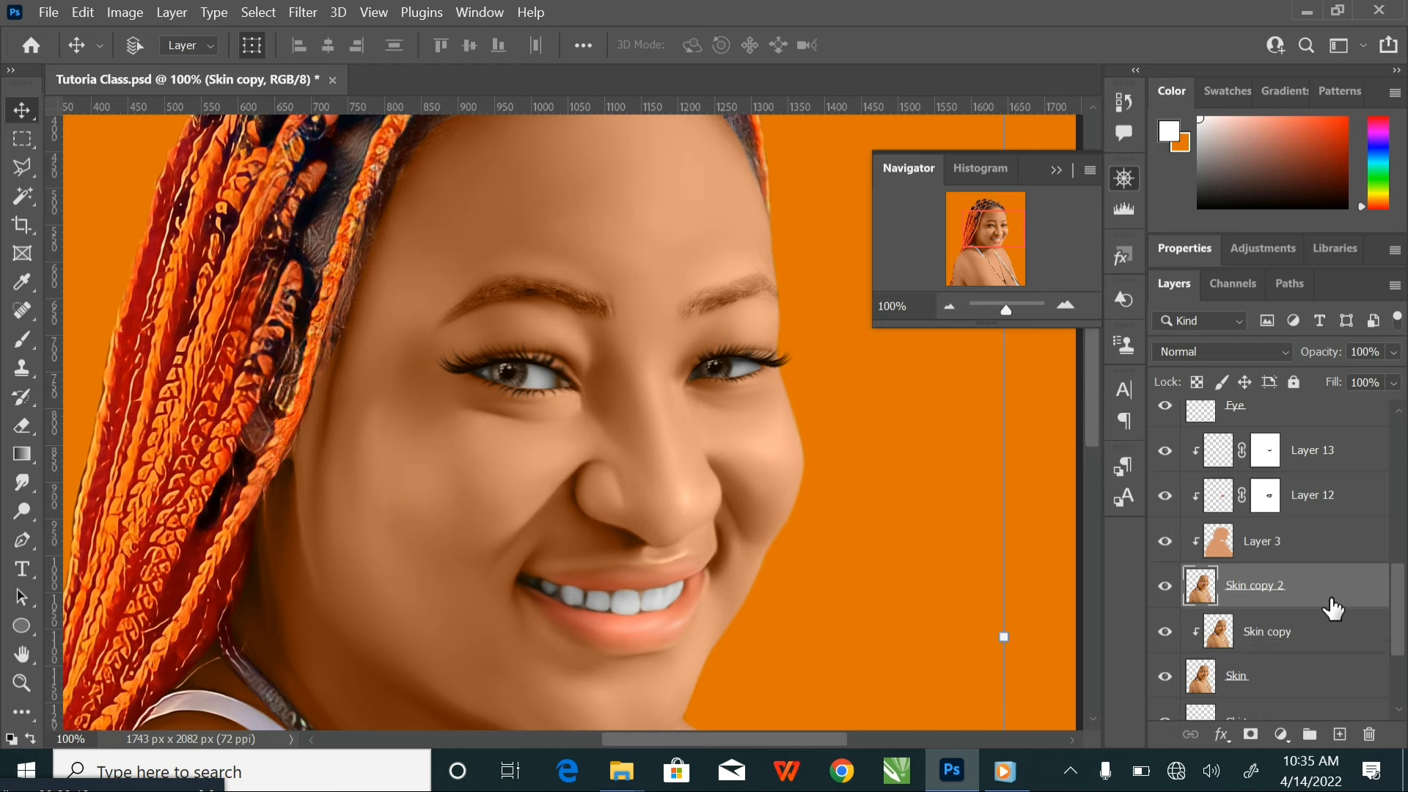
{"action": "right_click", "coordinate": [1331, 587]}
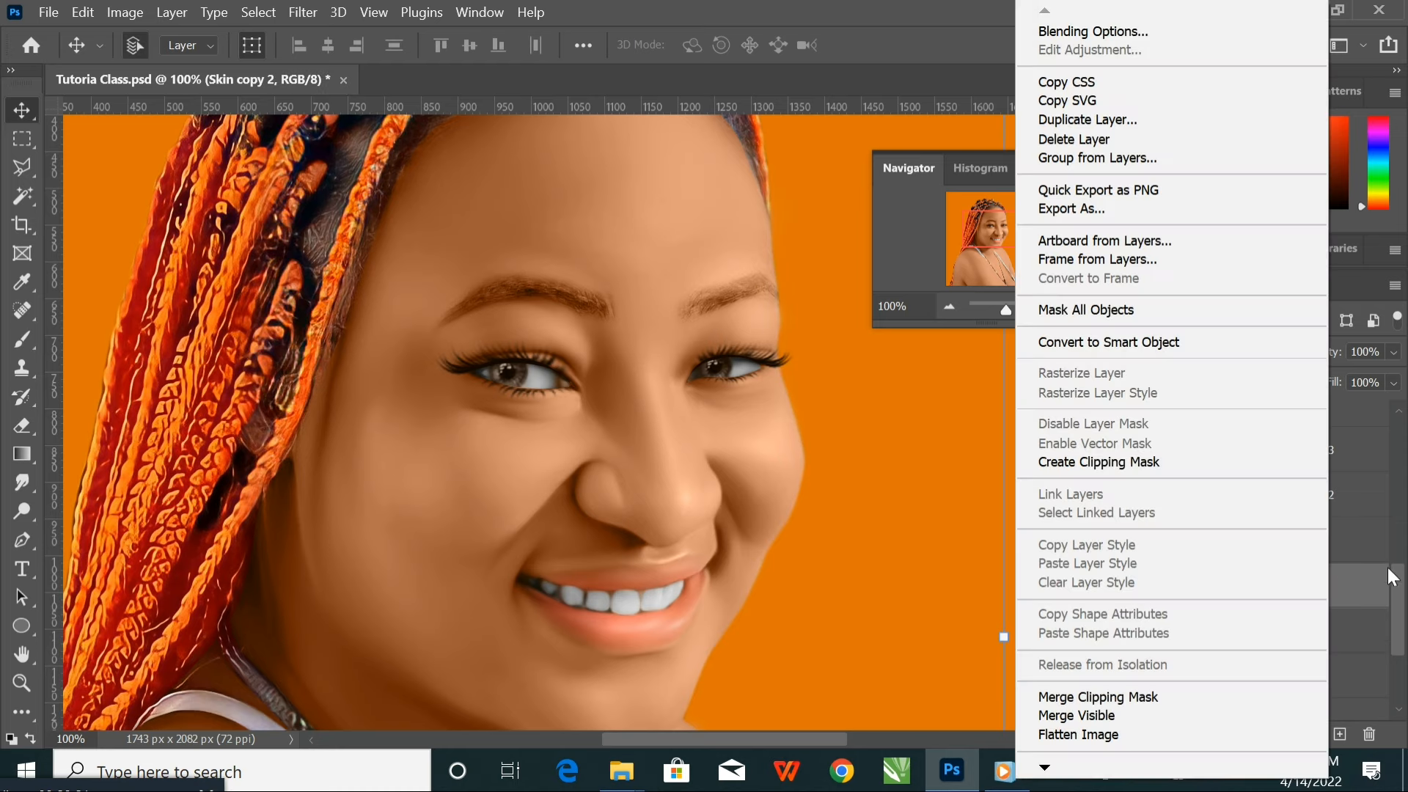
{"action": "left_click", "coordinate": [1056, 456]}
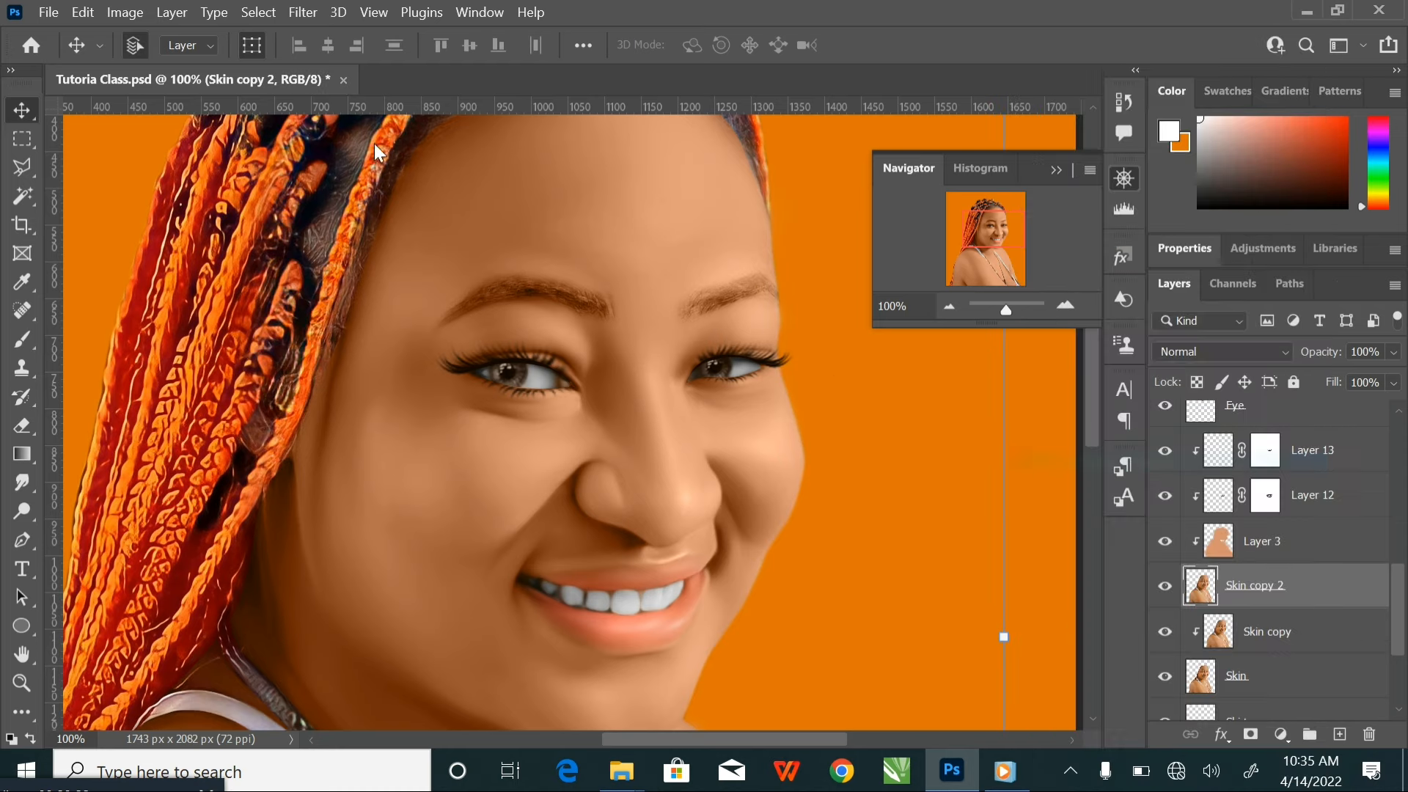
Apply Oil Paint to Skin copy 2 with the last-used settings and compare the face with the layer hidden and shown
{"action": "left_click", "coordinate": [301, 12]}
{"action": "mouse_move", "coordinate": [444, 394]}
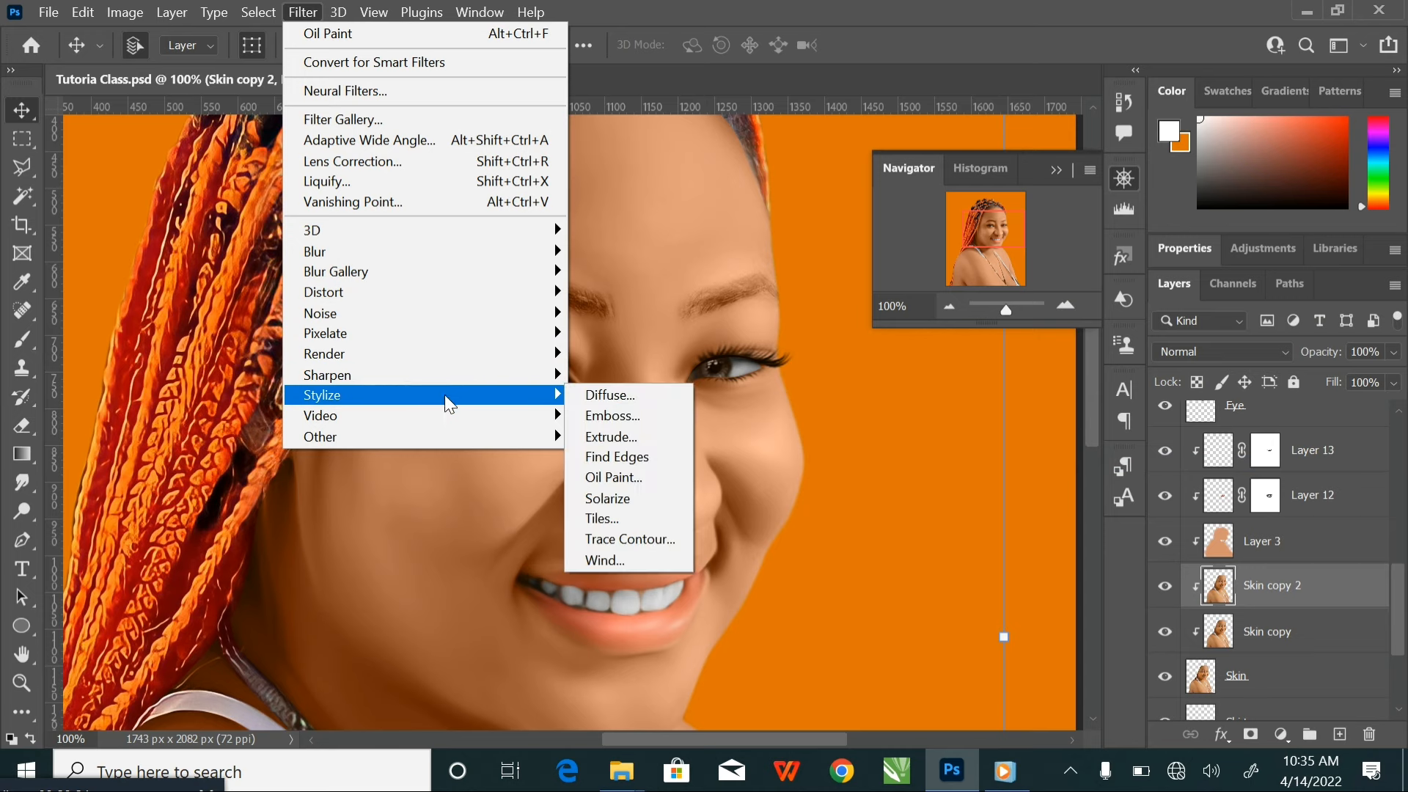
{"action": "left_click", "coordinate": [662, 479]}
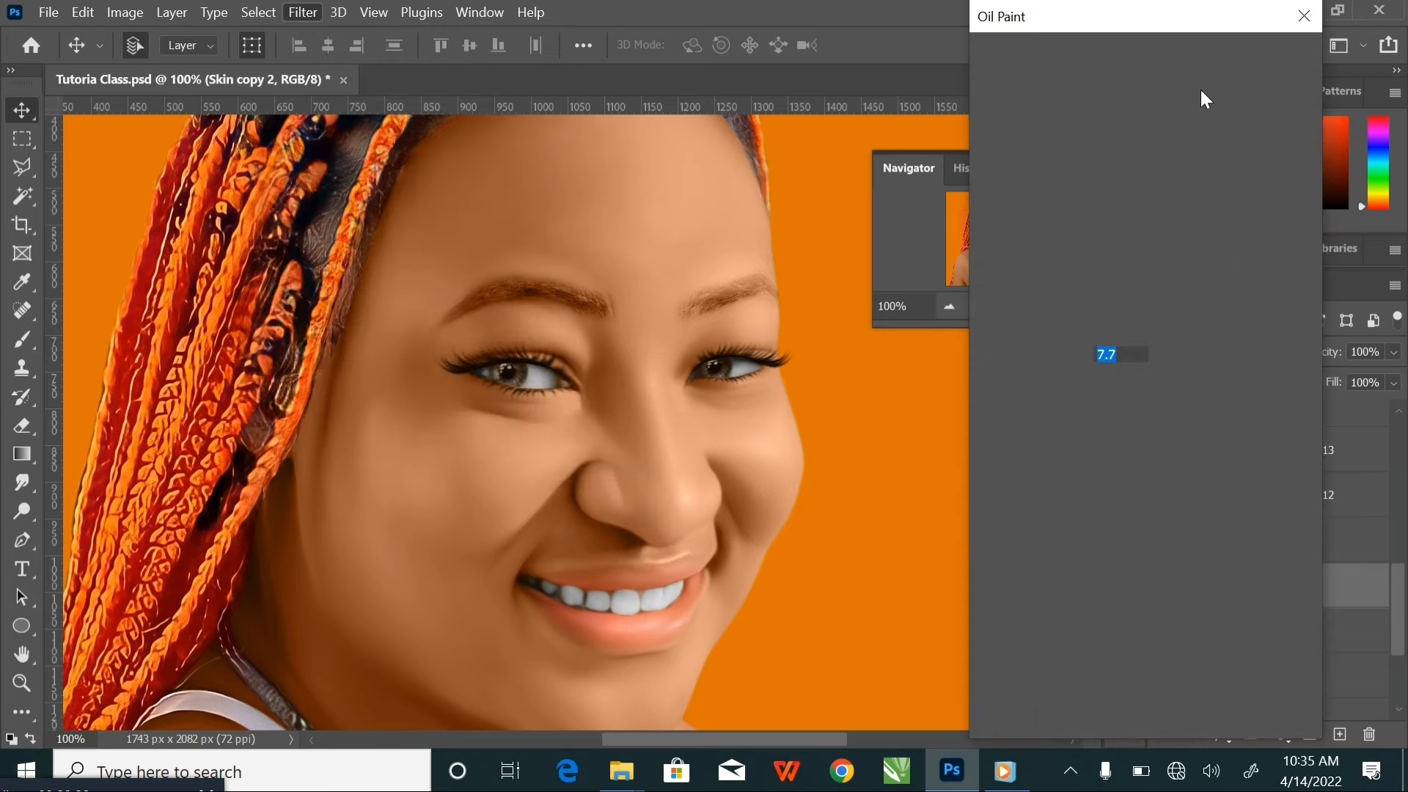
{"action": "left_click", "coordinate": [1254, 60]}
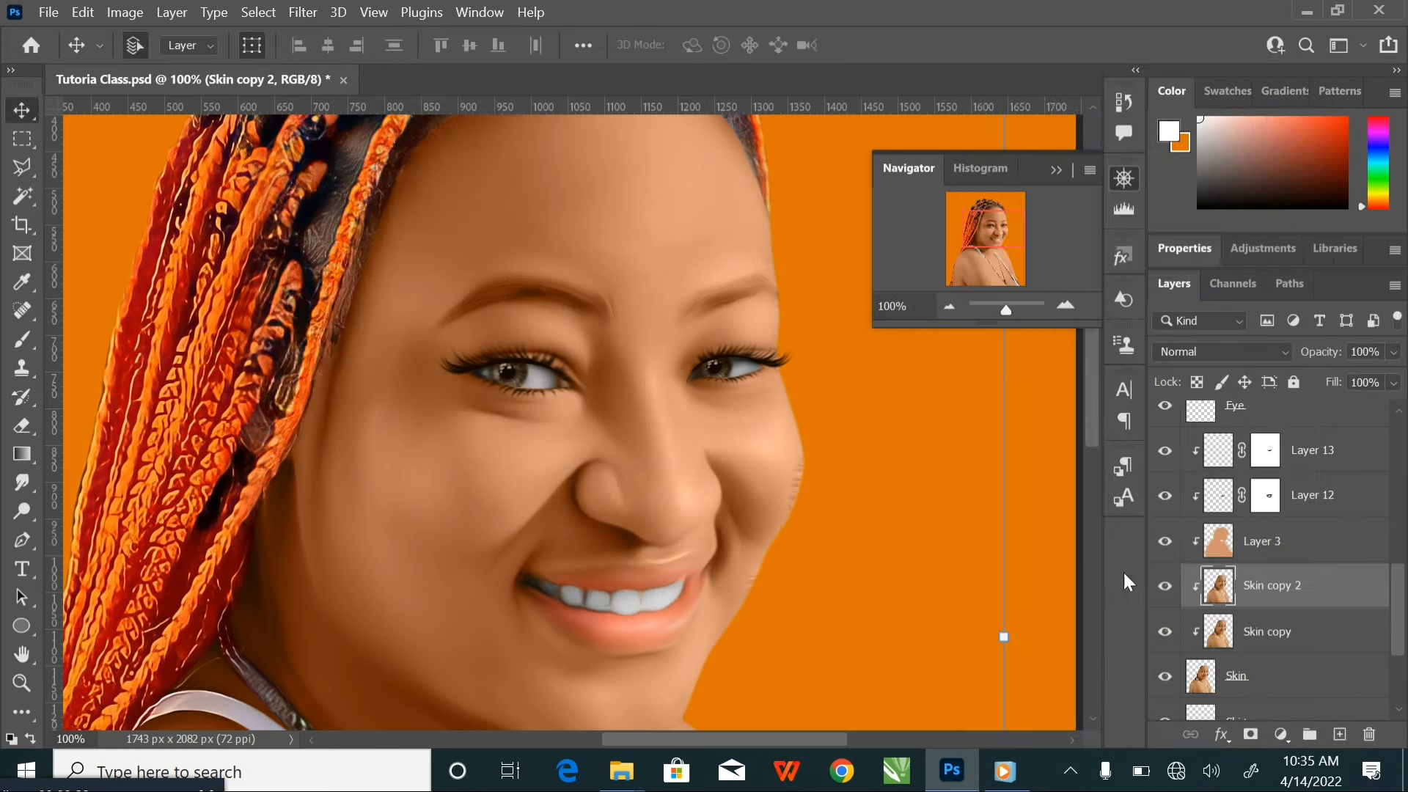
{"action": "left_click", "coordinate": [1166, 588]}
{"action": "left_click", "coordinate": [1166, 588]}
Add a layer mask to Skin copy 2 and mask out the eyes and eyebrows with a soft black brush of about 70 px
{"action": "left_click", "coordinate": [1250, 734]}
{"action": "left_click", "coordinate": [22, 339]}
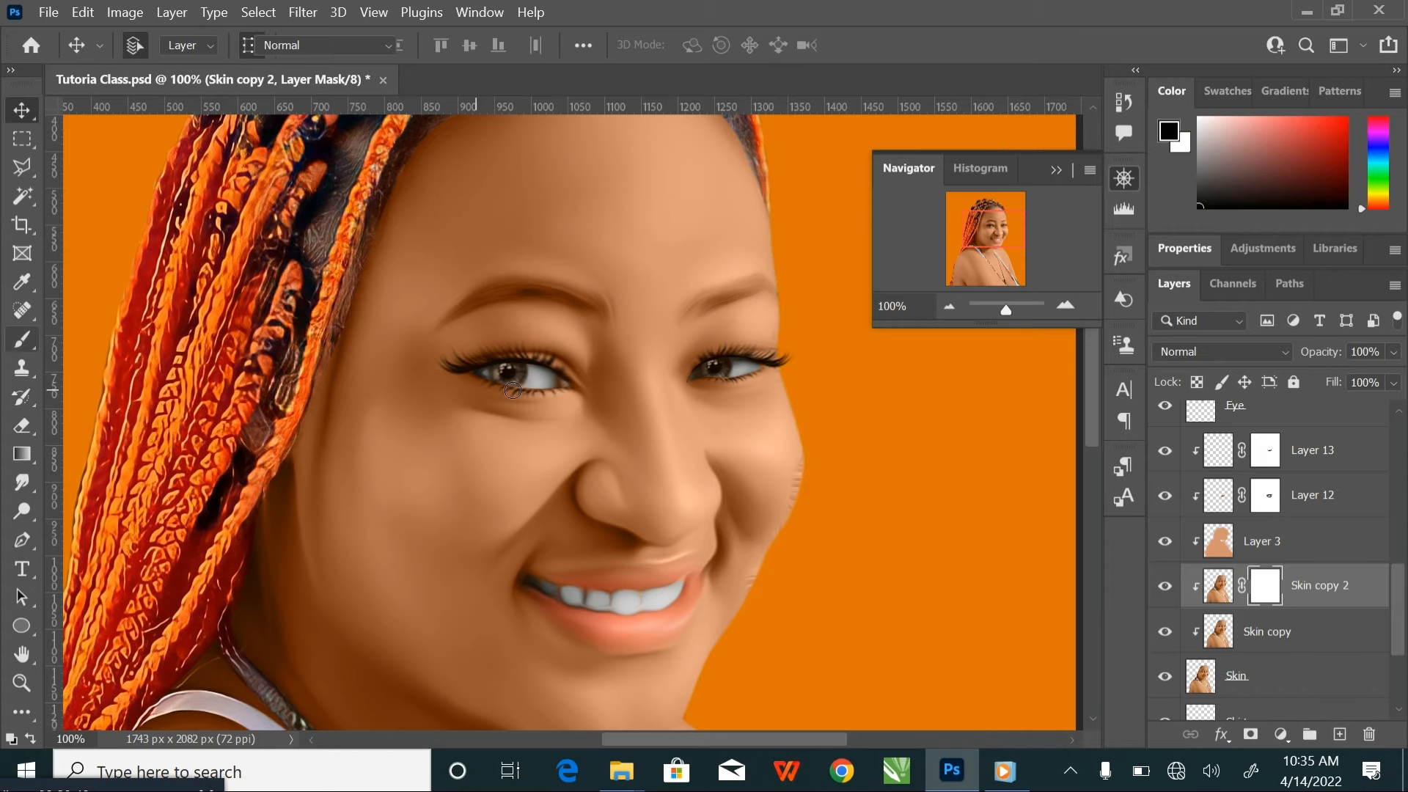
{"action": "scroll", "coordinate": [546, 369], "scroll_direction": "up", "scroll_amount": 4}
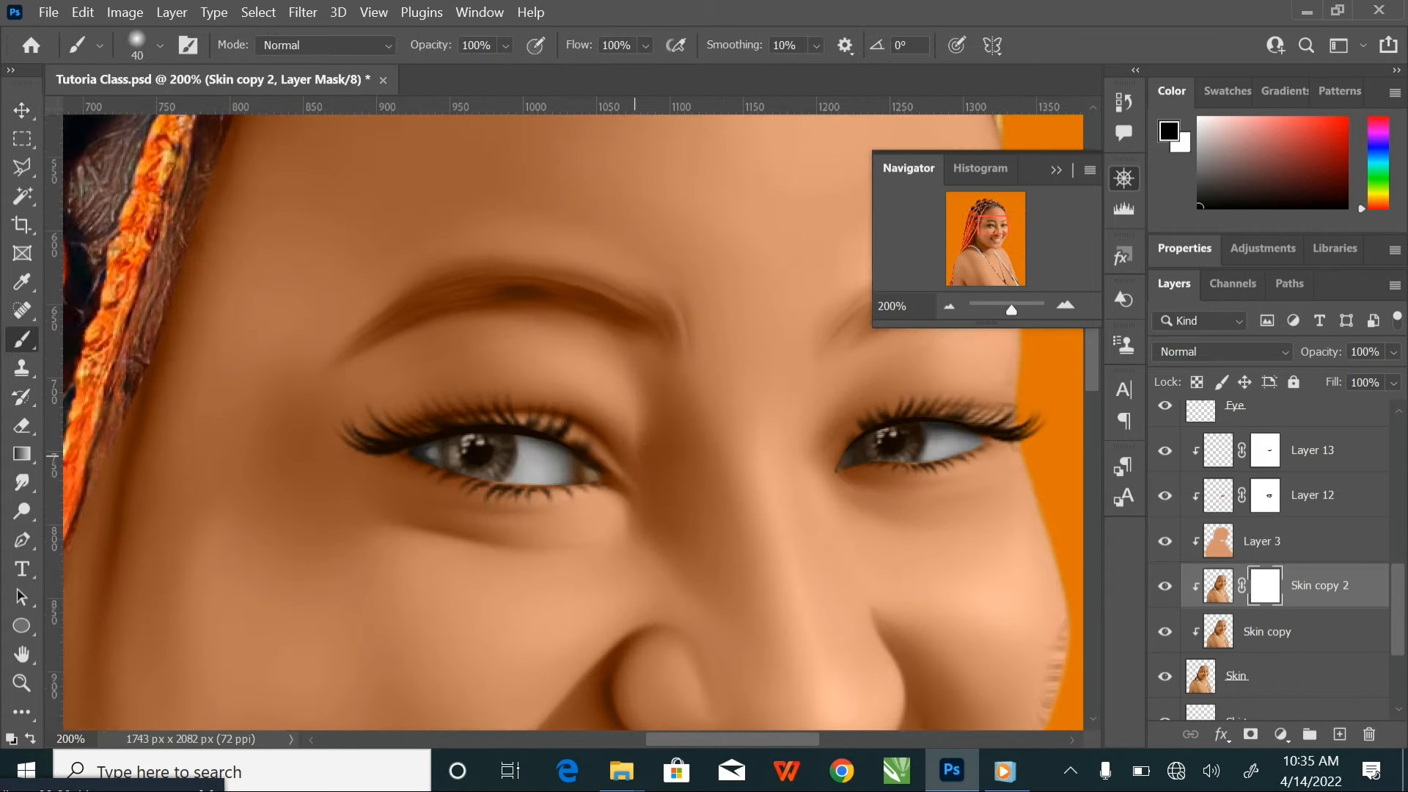
{"action": "key", "text": "bracketright"}
{"action": "key", "text": "bracketright"}
{"action": "key", "text": "bracketright"}
{"action": "key", "text": "bracketright"}
{"action": "key", "text": "bracketright"}
{"action": "mouse_move", "coordinate": [231, 308]}
{"action": "left_mouse_down"}
{"action": "mouse_move", "coordinate": [331, 238]}
{"action": "mouse_move", "coordinate": [297, 267]}
{"action": "mouse_move", "coordinate": [499, 200]}
{"action": "left_mouse_up"}
{"action": "key", "text": "bracketleft"}
{"action": "left_click_drag", "start_coordinate": [780, 485], "coordinate": [671, 509]}
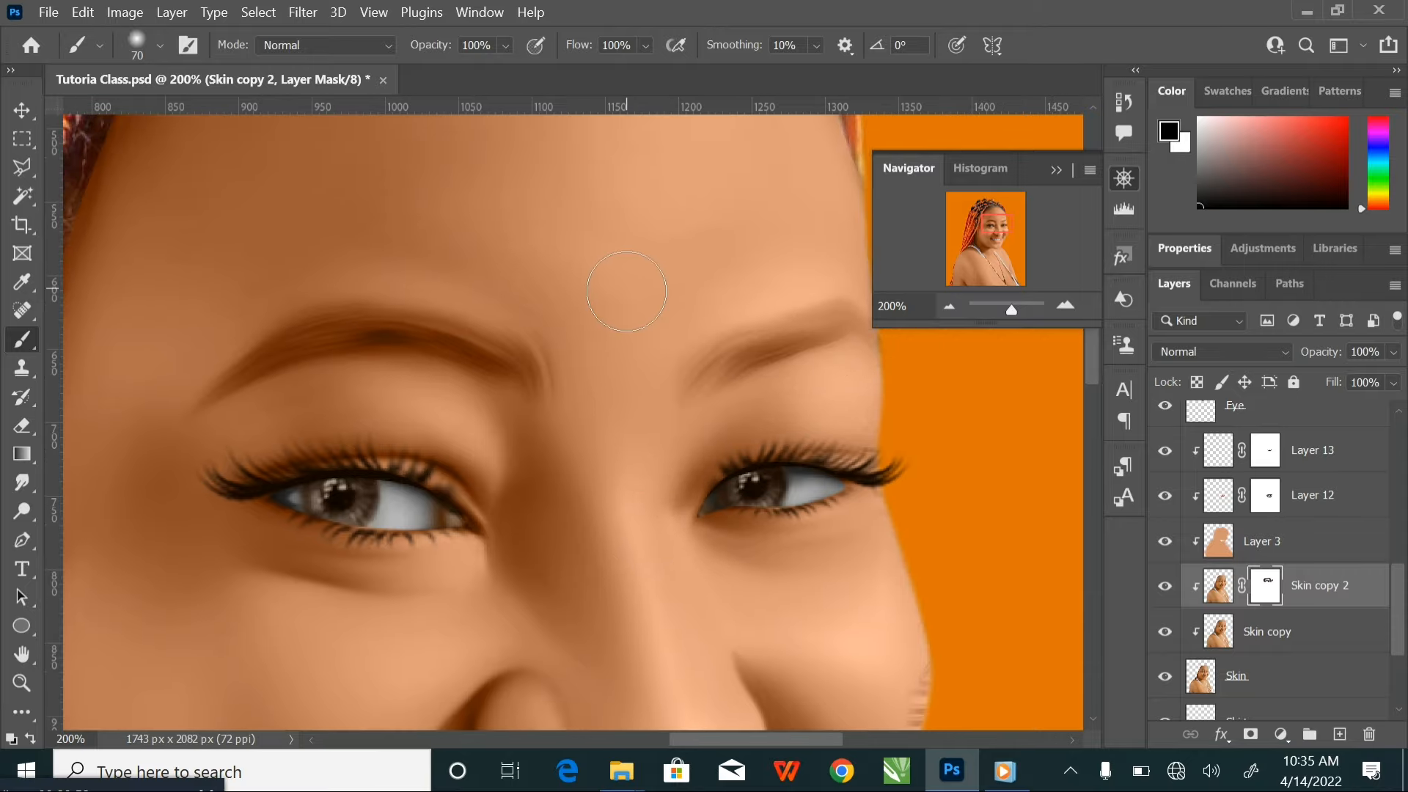
Mask the oil paint effect off the forehead and outer cheek with a soft black brush of 150 to 200 px
{"action": "key", "text": "ctrl+minus"}
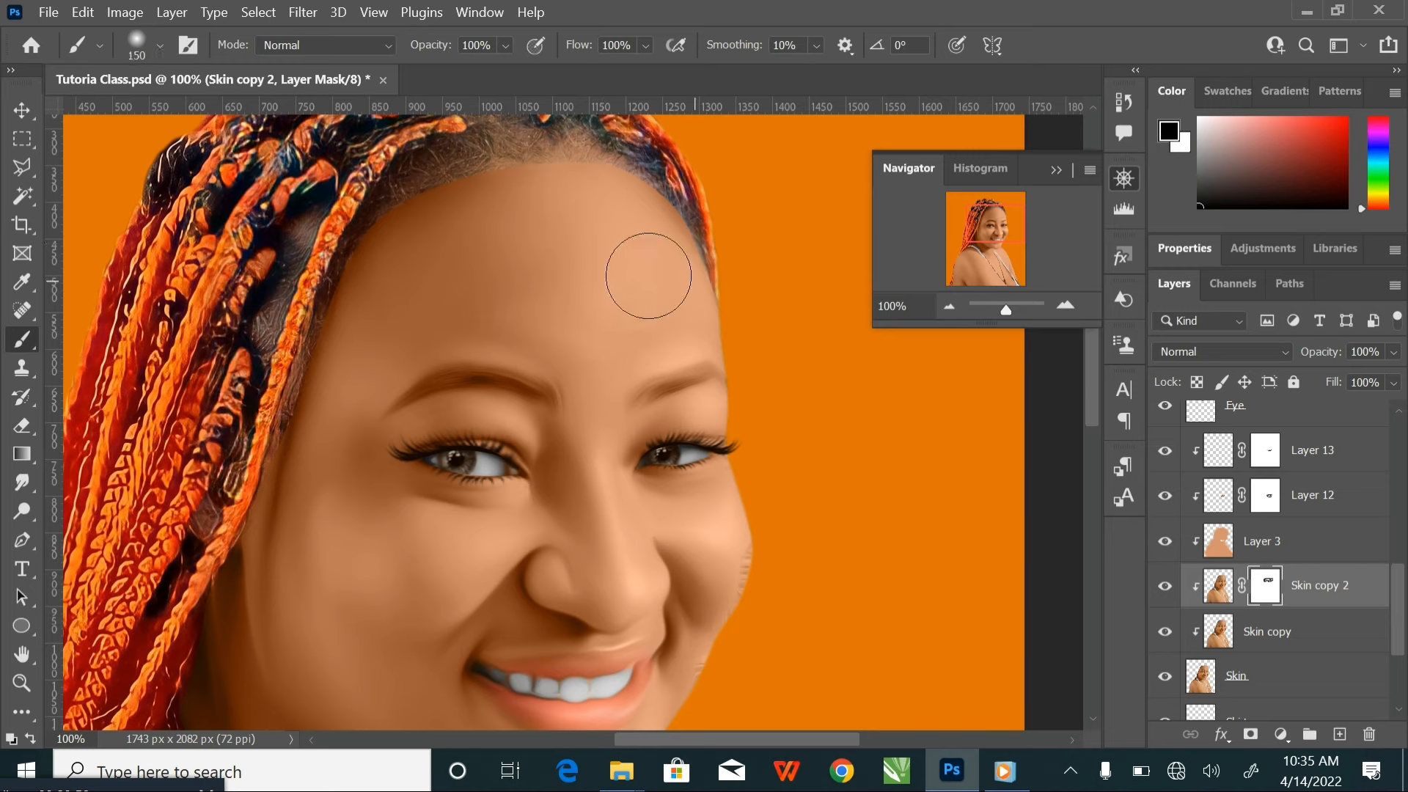
{"action": "key", "text": "bracketright"}
{"action": "key", "text": "bracketright"}
{"action": "key", "text": "bracketright"}
{"action": "key", "text": "bracketright"}
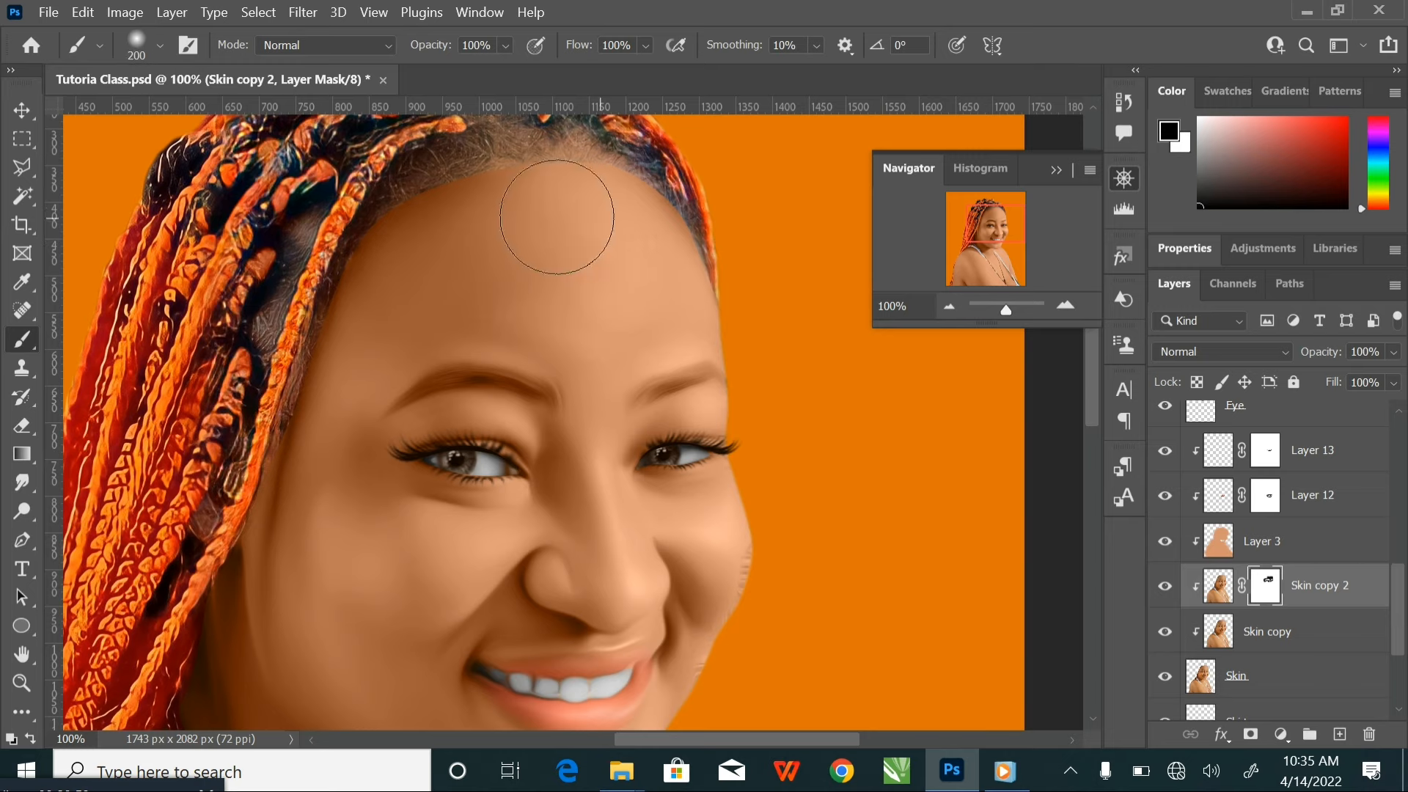
{"action": "key", "text": "bracketleft"}
{"action": "key", "text": "bracketright"}
{"action": "left_click_drag", "start_coordinate": [723, 596], "coordinate": [737, 520]}
{"action": "left_click_drag", "start_coordinate": [577, 495], "coordinate": [646, 281]}
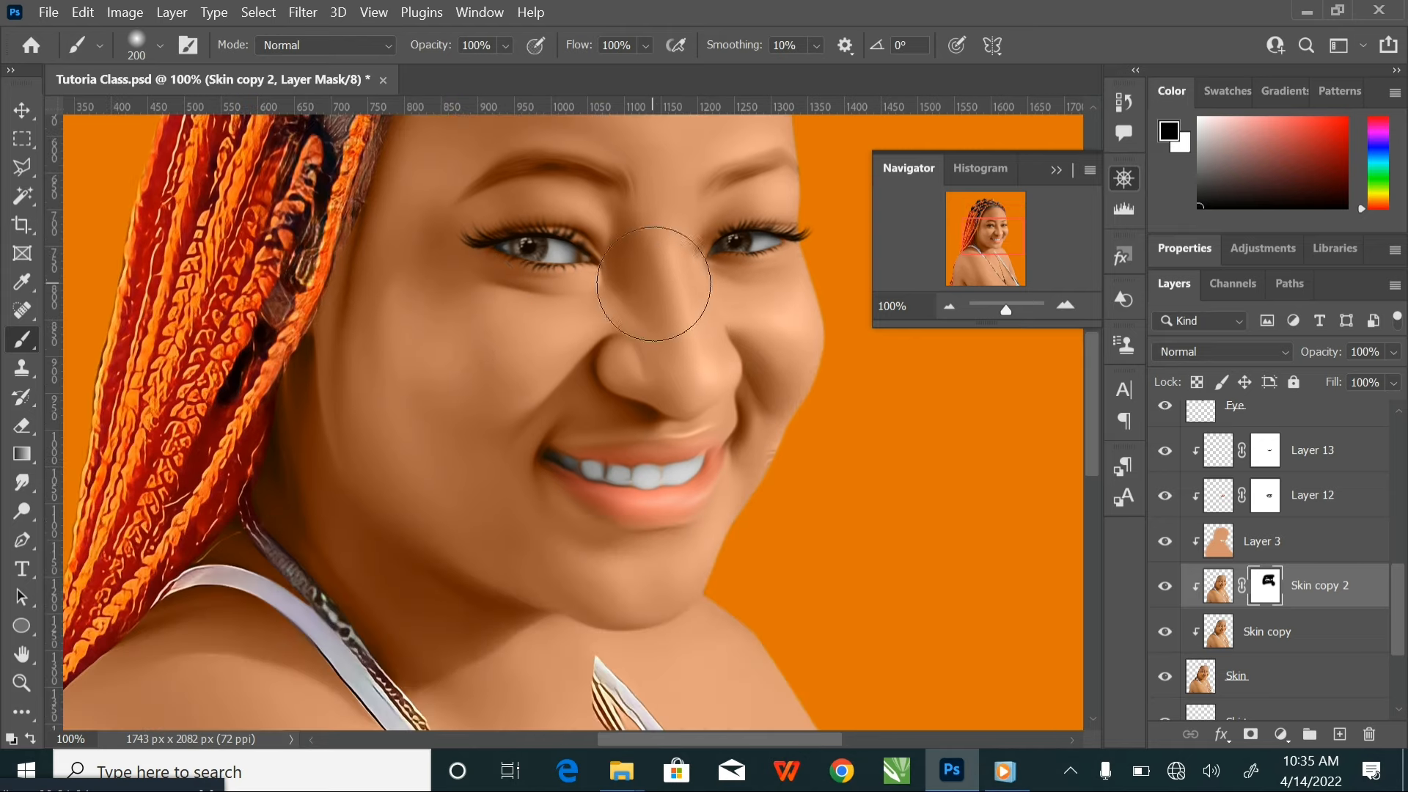
Enlarge the soft black brush to 500 px and mask the oil paint effect off the mouth, lower face and neck
{"action": "key", "text": "bracketright"}
{"action": "key", "text": "bracketright"}
{"action": "key", "text": "bracketright"}
{"action": "key", "text": "bracketright"}
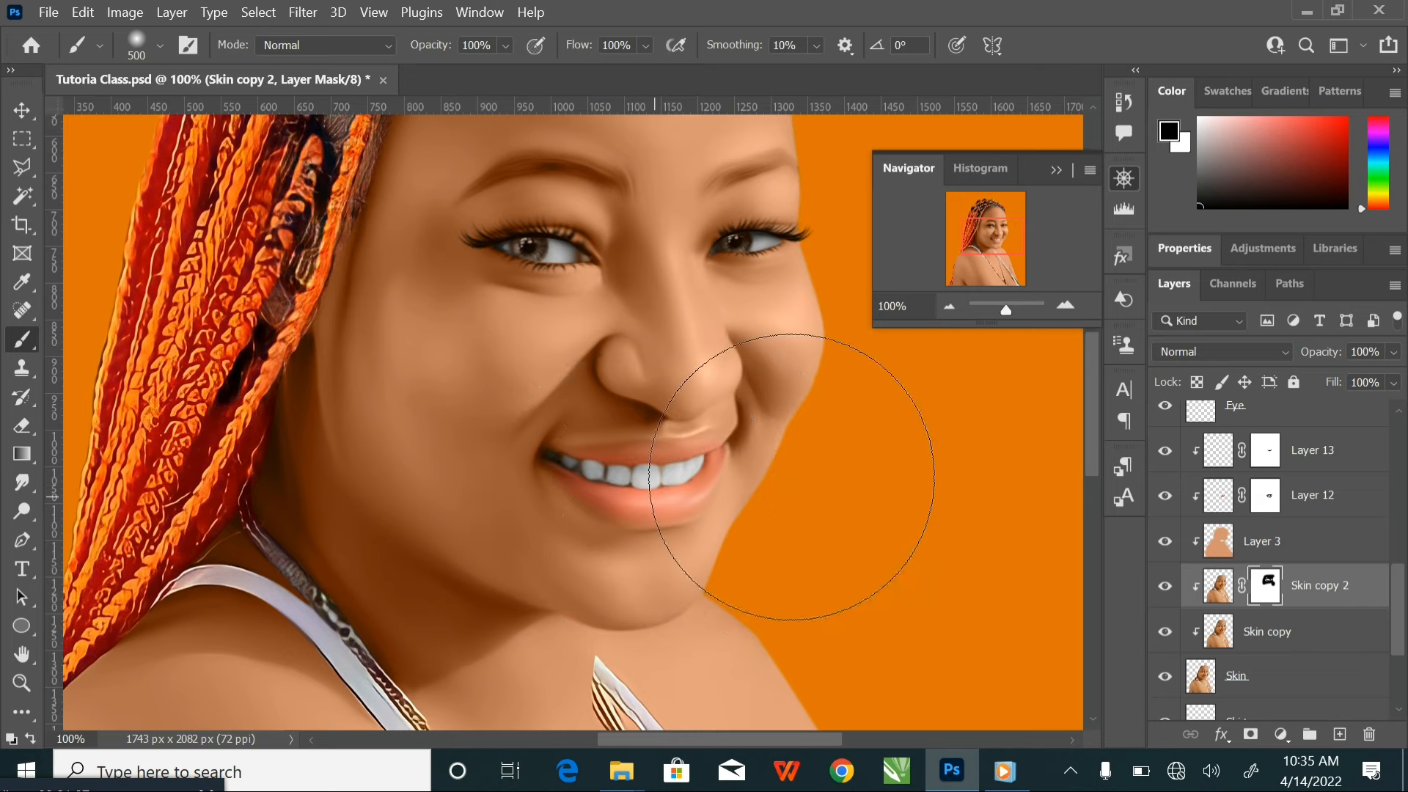
{"action": "mouse_move", "coordinate": [368, 514]}
{"action": "left_mouse_down"}
{"action": "mouse_move", "coordinate": [848, 551]}
{"action": "mouse_move", "coordinate": [686, 513]}
{"action": "mouse_move", "coordinate": [685, 367]}
{"action": "left_mouse_up"}
{"action": "key", "text": "ctrl+minus"}
{"action": "key", "text": "ctrl+minus"}
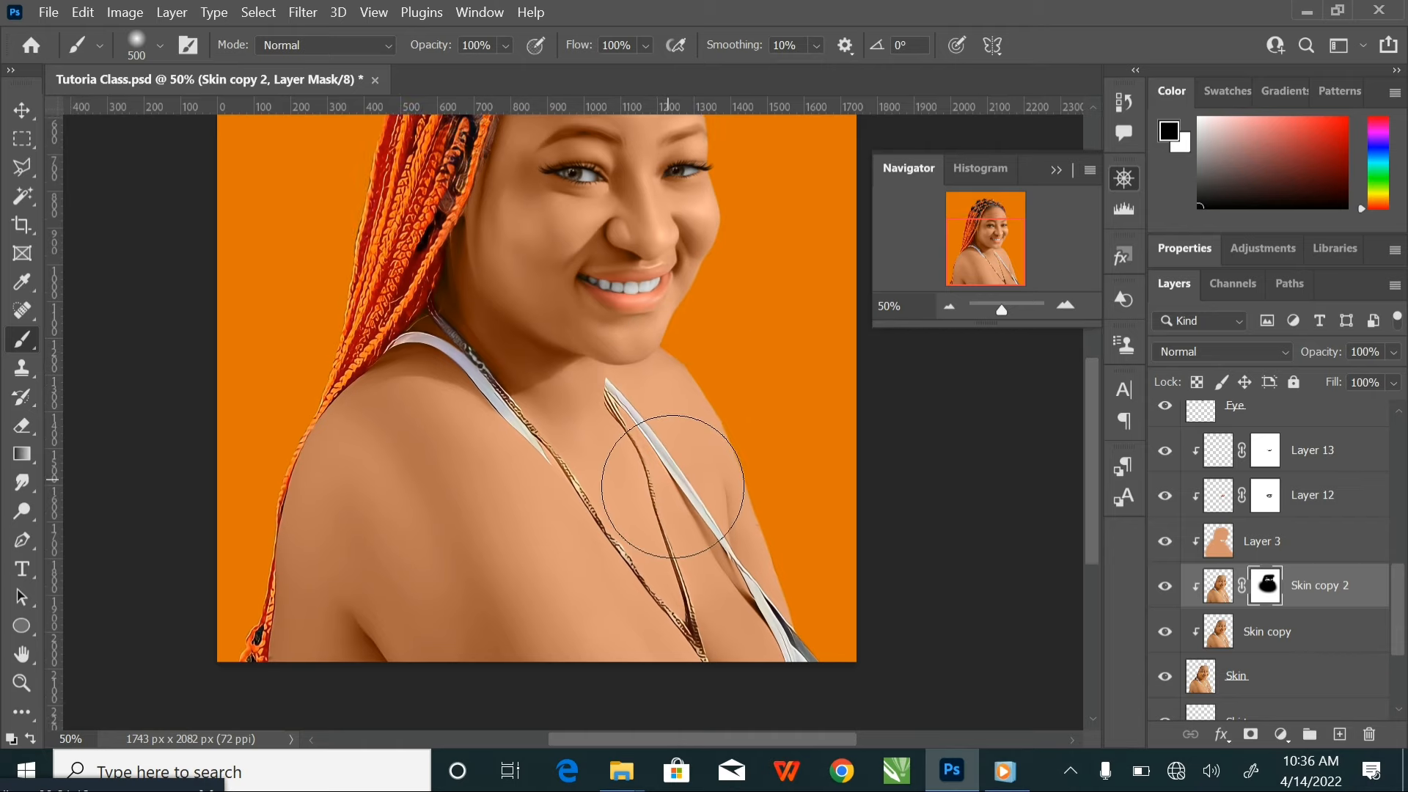
Enlarge the soft black brush to 600 px and mask the oil paint effect off the shoulders and chest on Skin copy 2
{"action": "key", "text": "bracketright"}
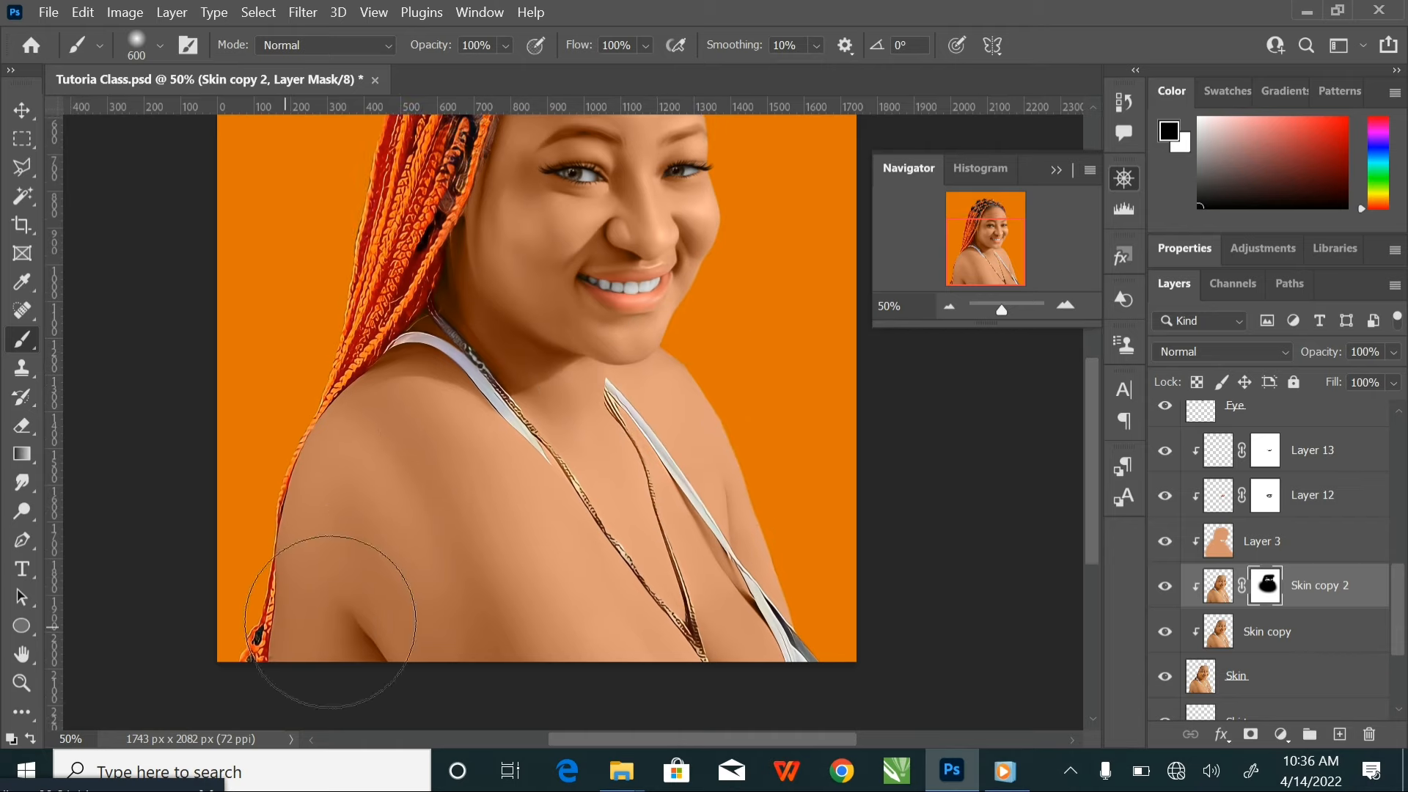
{"action": "mouse_move", "coordinate": [686, 502]}
{"action": "left_mouse_down"}
{"action": "mouse_move", "coordinate": [342, 569]}
{"action": "mouse_move", "coordinate": [576, 400]}
{"action": "left_mouse_up"}
{"action": "mouse_move", "coordinate": [614, 304]}
{"action": "left_mouse_down"}
{"action": "mouse_move", "coordinate": [553, 475]}
{"action": "mouse_move", "coordinate": [573, 525]}
{"action": "left_mouse_up"}
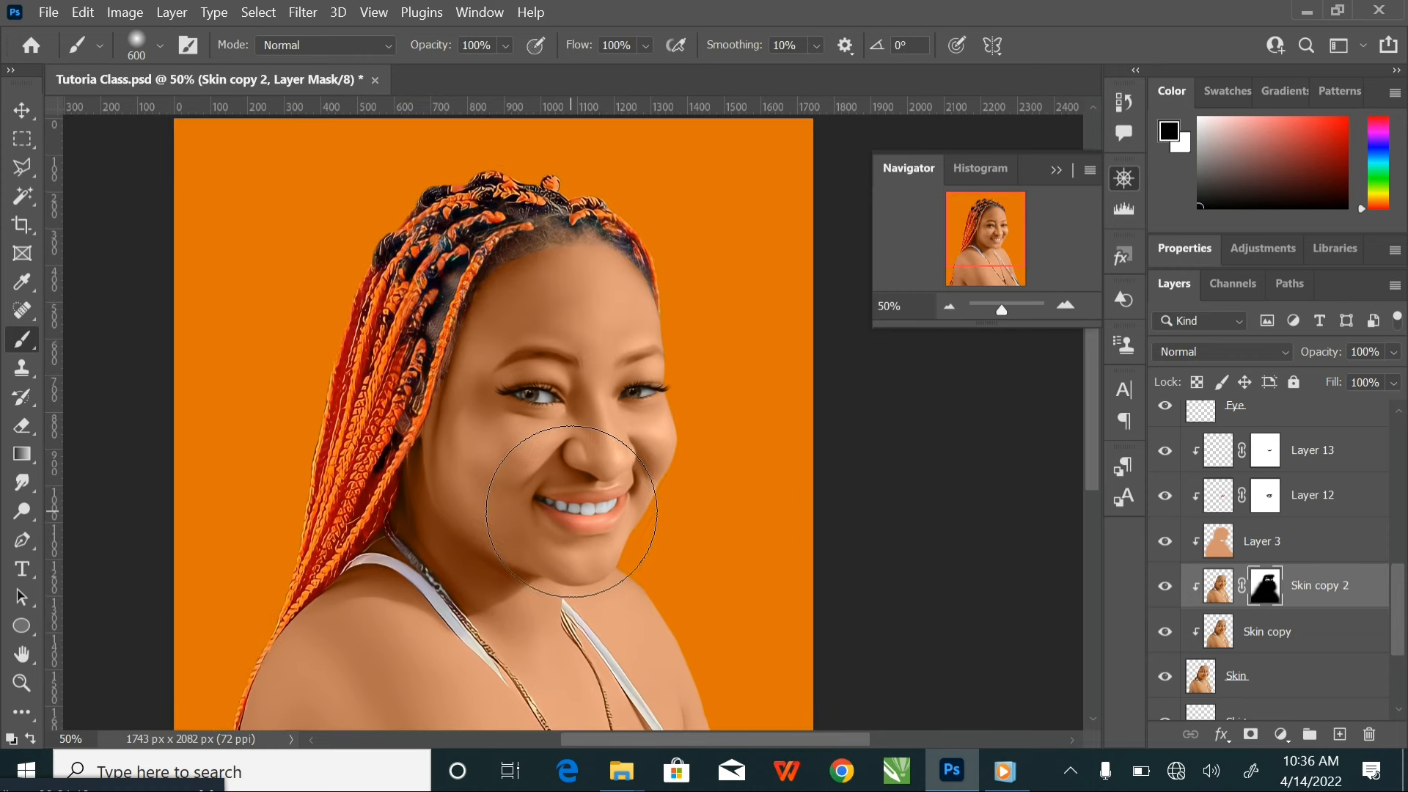
Apply the layer mask of Skin copy 2 permanently to the layer
{"action": "key", "text": "ctrl+plus"}
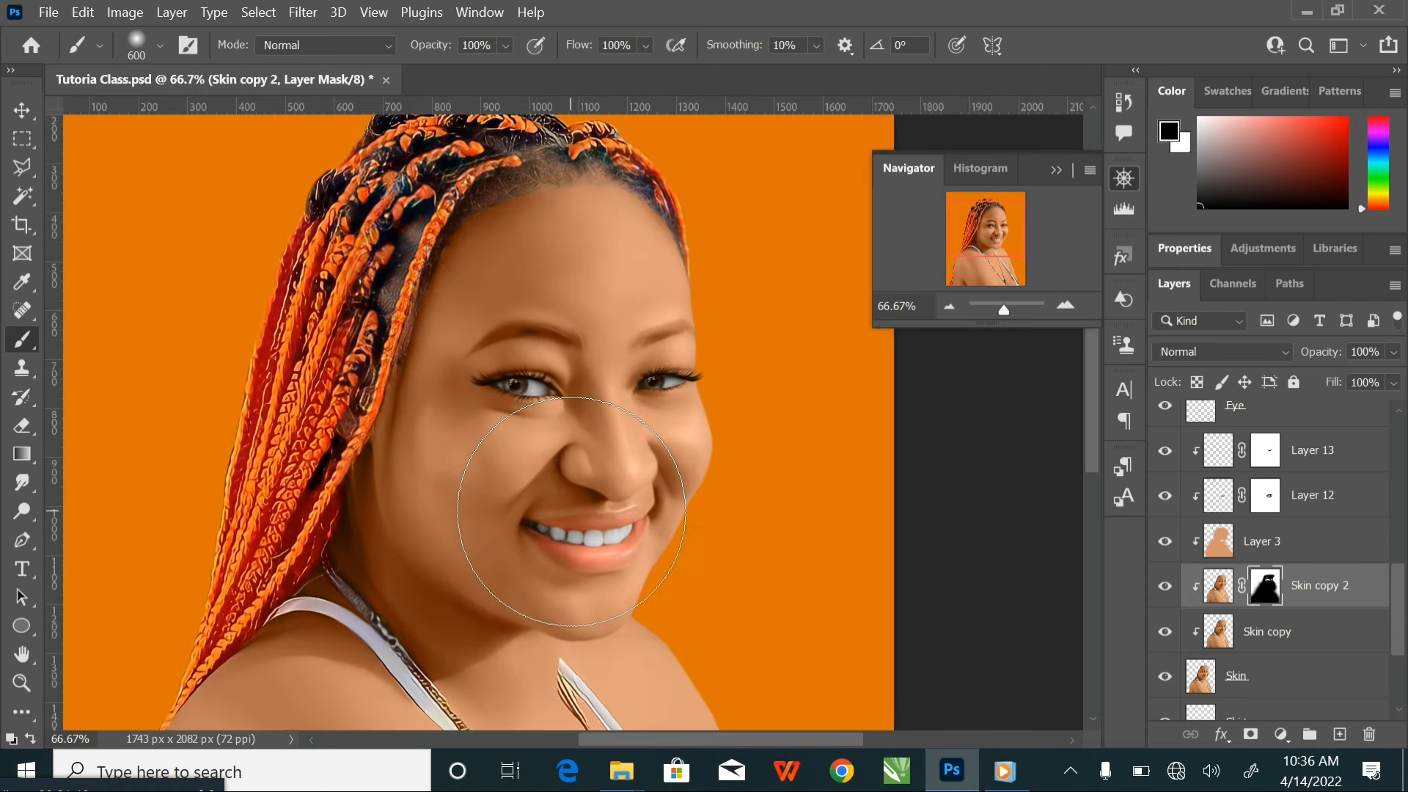
{"action": "right_click", "coordinate": [1270, 600]}
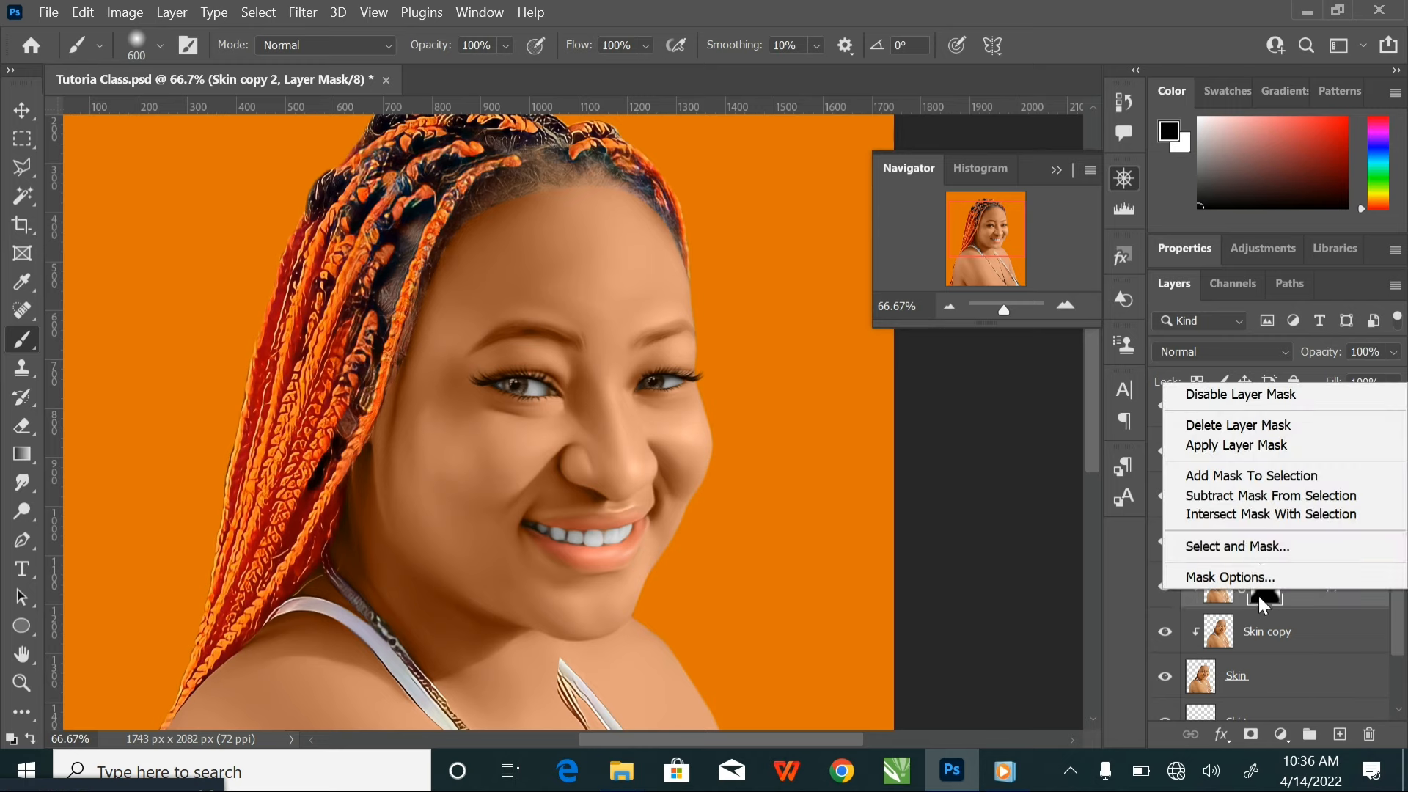
{"action": "left_click", "coordinate": [1258, 596]}
{"action": "right_click", "coordinate": [1262, 591]}
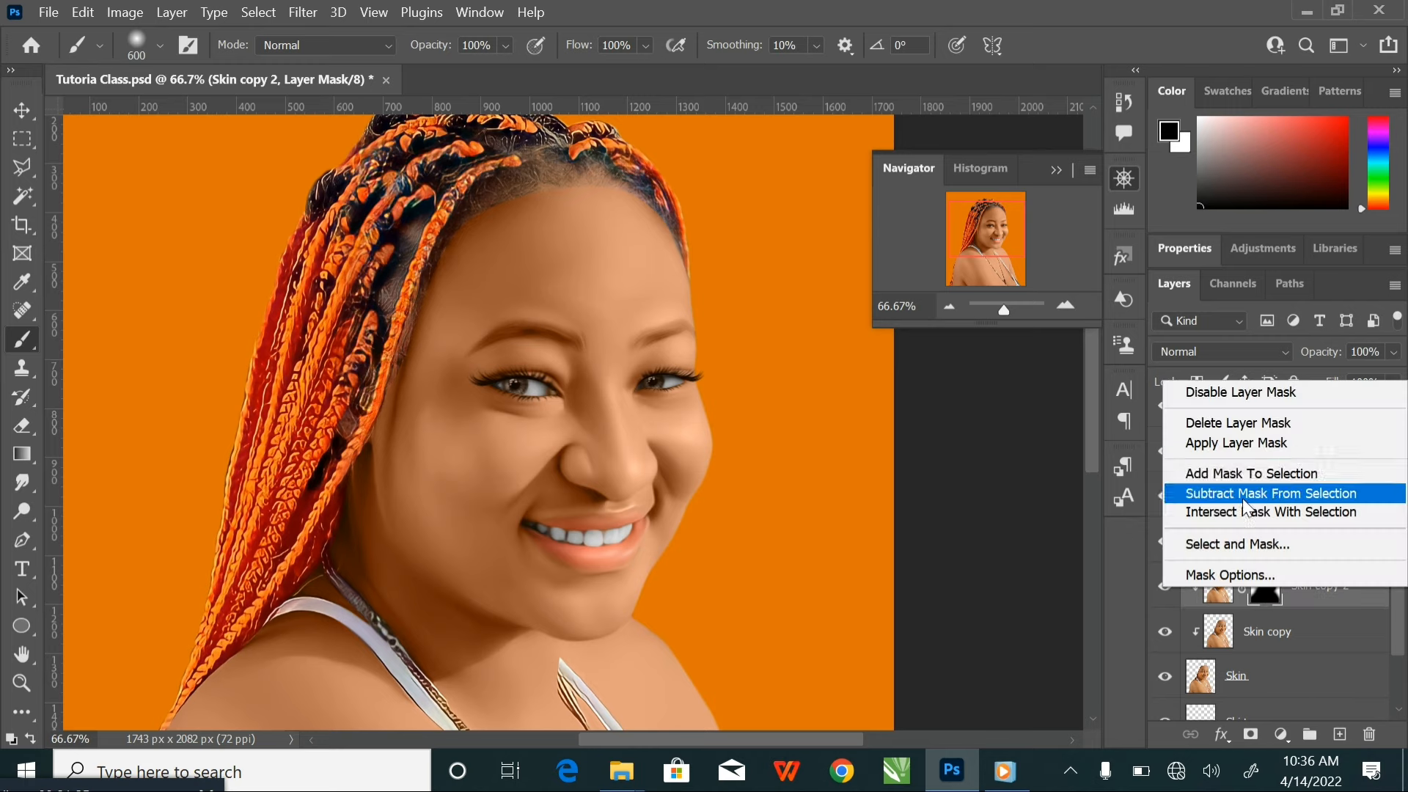
{"action": "left_click", "coordinate": [1242, 444]}
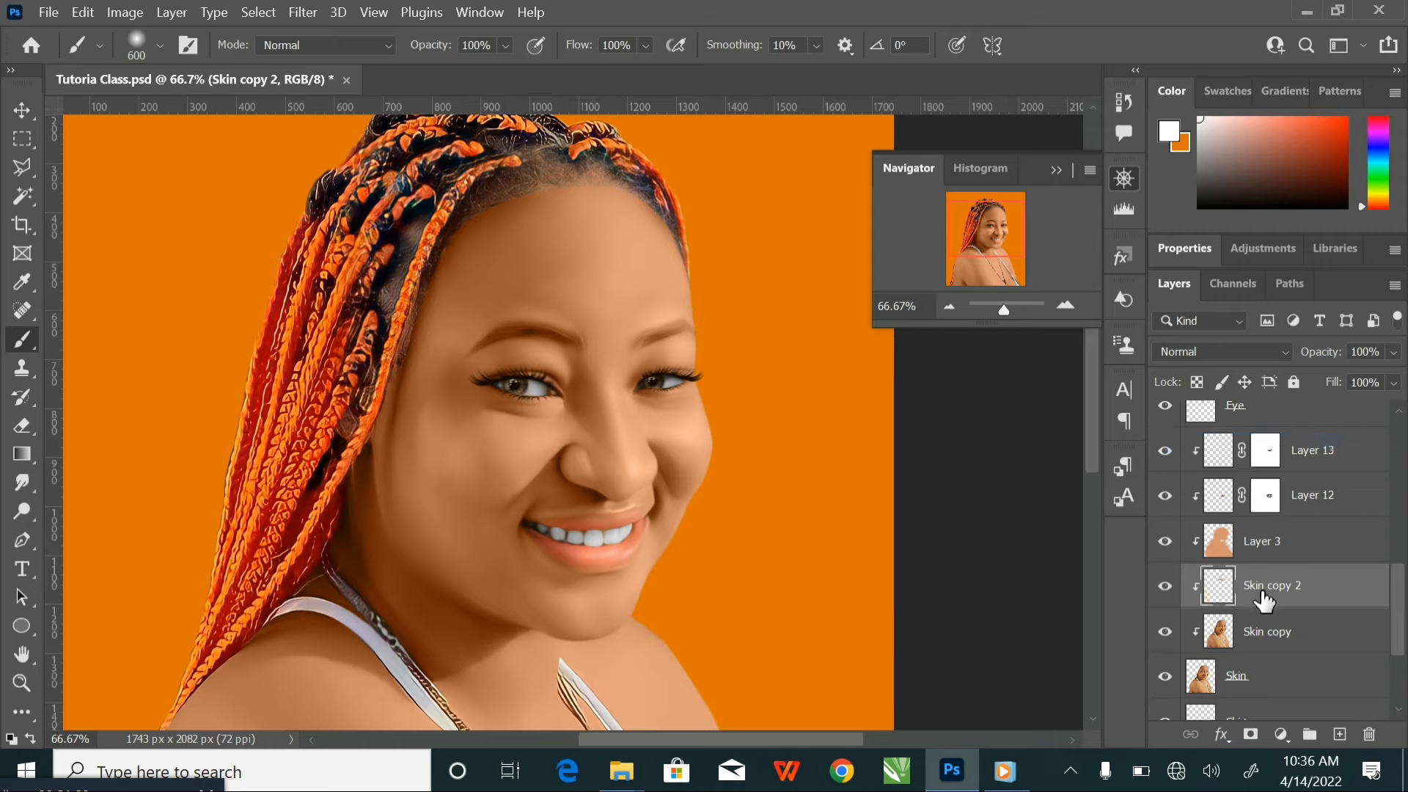
Merge the Skin copy 2 and Skin copy layers into one layer and save the document
{"action": "left_click", "coordinate": [1324, 635], "text": "ctrl"}
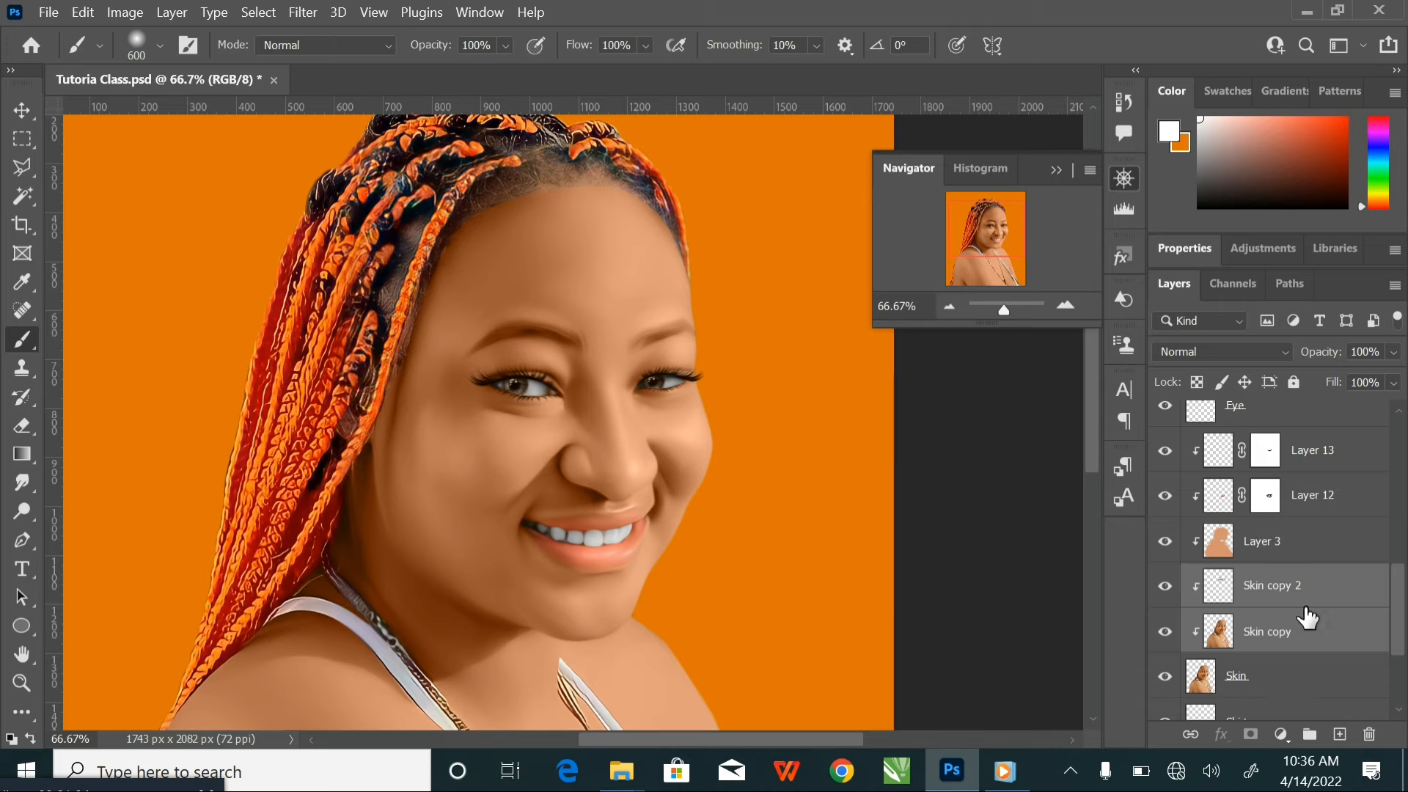
{"action": "key", "text": "ctrl+e"}
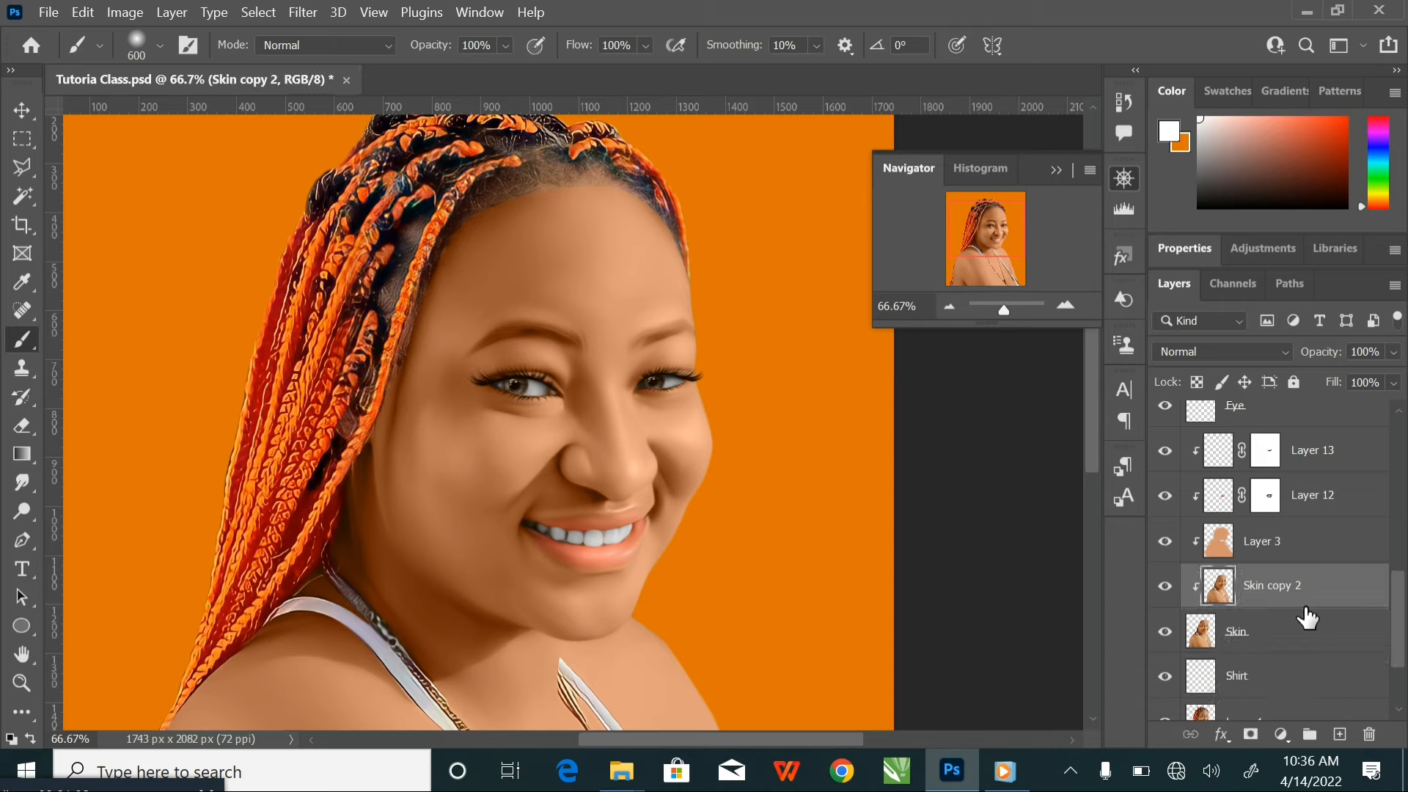
{"action": "key", "text": "ctrl+z"}
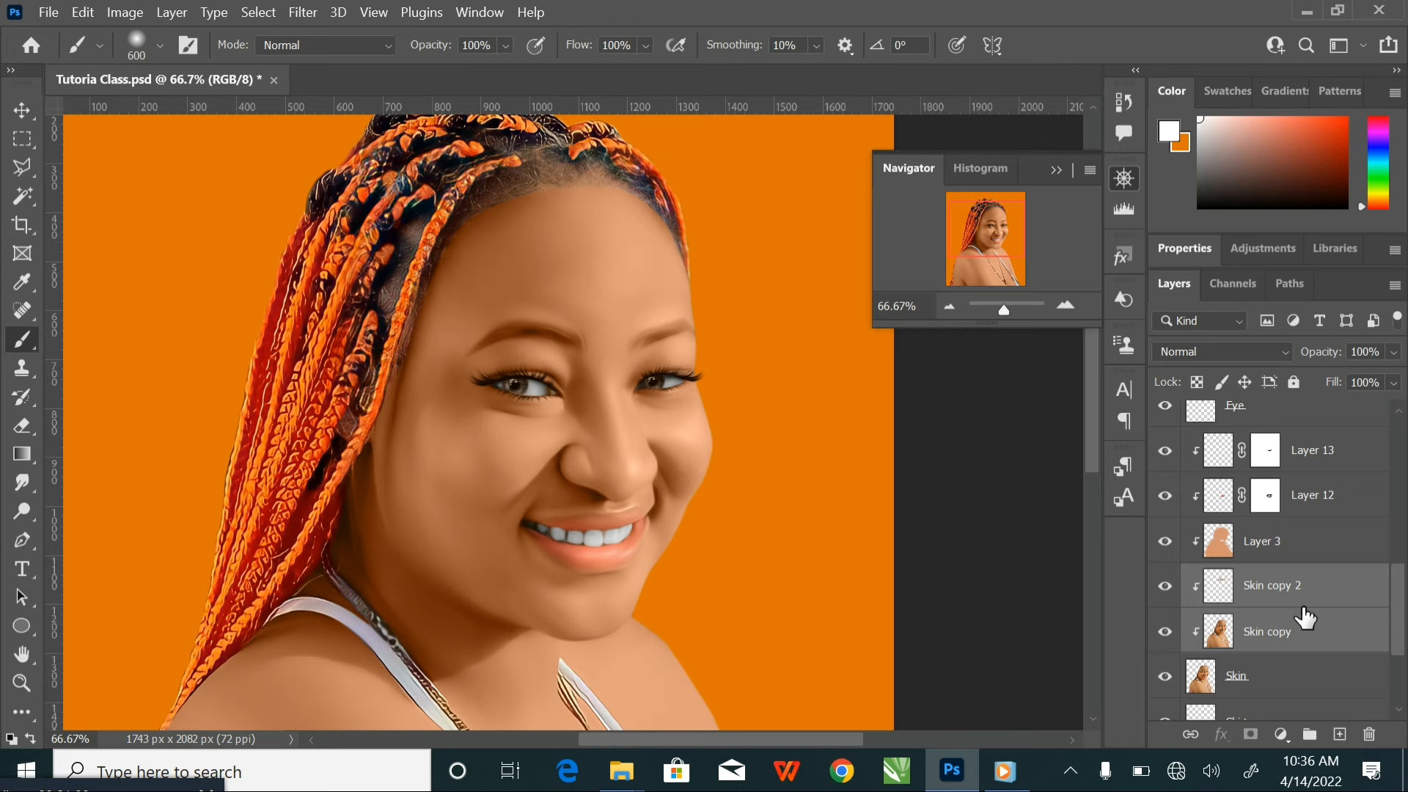
{"action": "right_click", "coordinate": [1344, 583]}
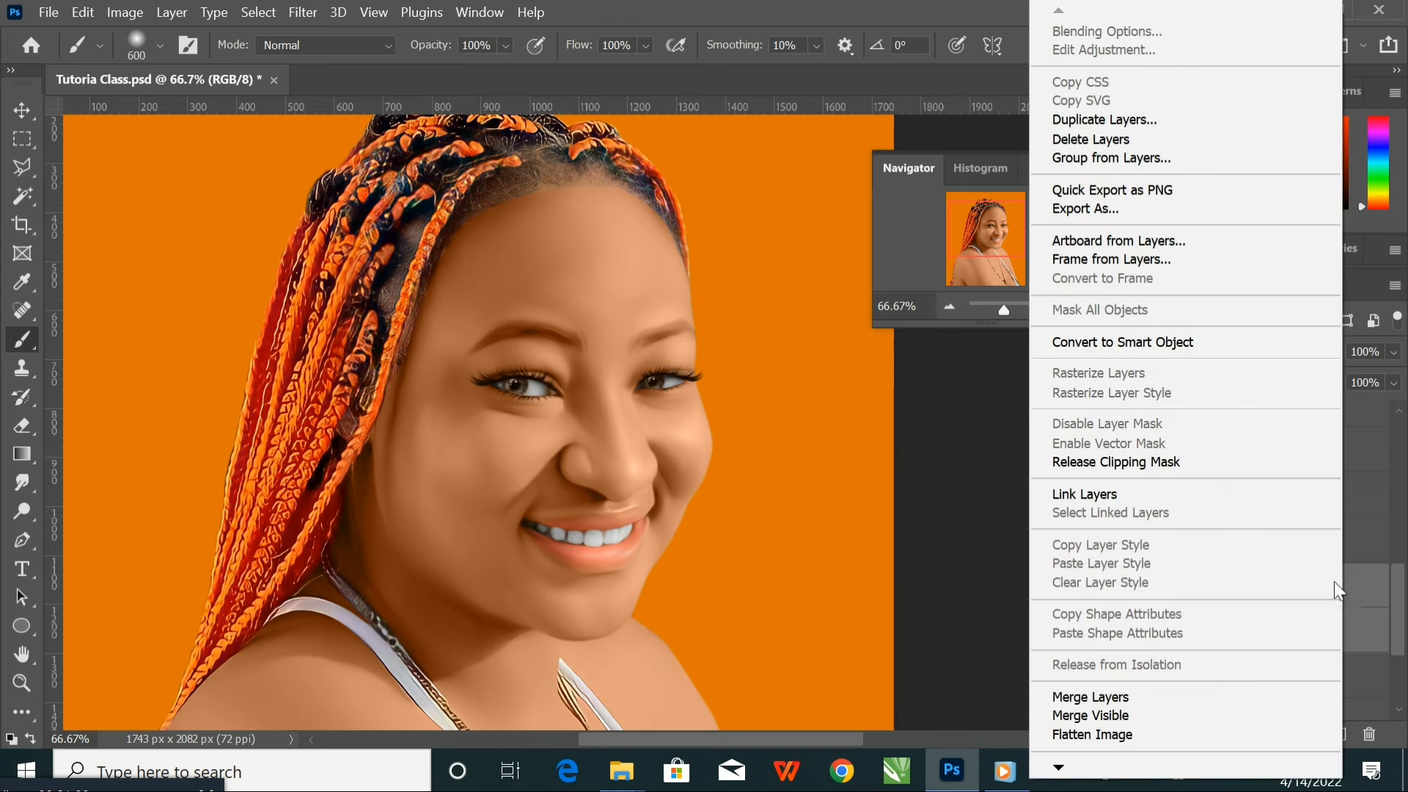
{"action": "left_click", "coordinate": [1089, 700]}
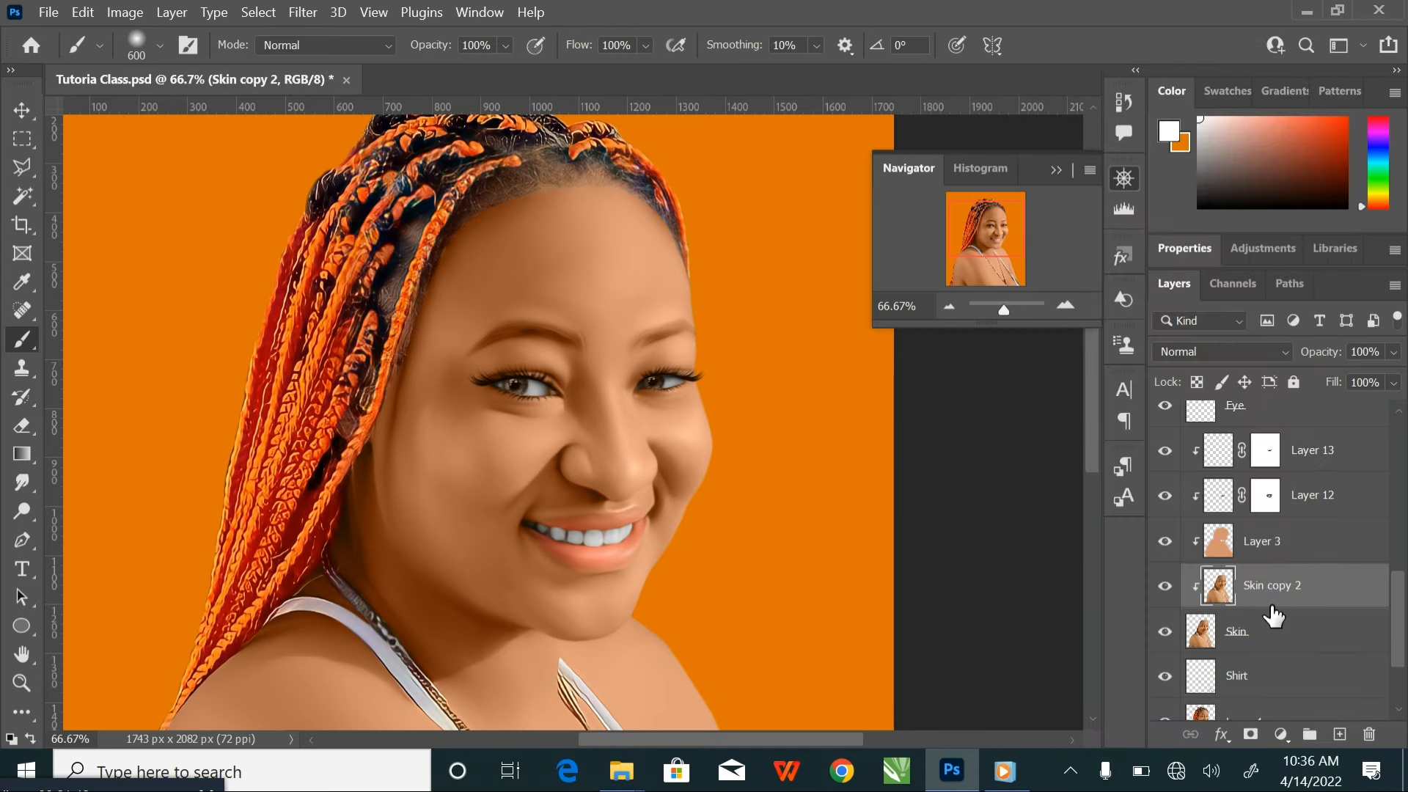
{"action": "key", "text": "ctrl+s"}
Examine the smoothed skin of the face and shoulders at several zoom levels with no layer selected
{"action": "key", "text": "ctrl+minus"}
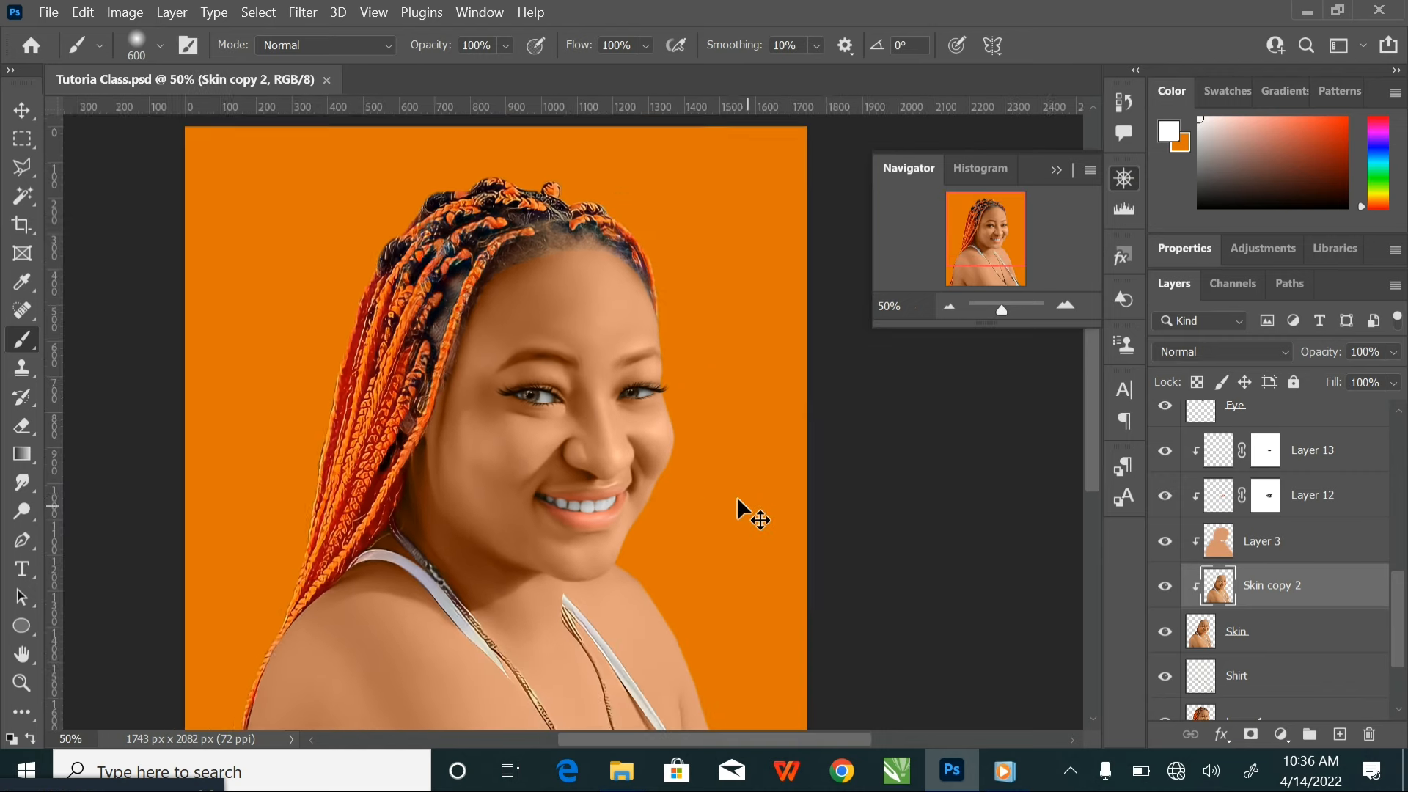
{"action": "key", "text": "ctrl+minus"}
{"action": "key", "text": "ctrl+plus"}
{"action": "key", "text": "ctrl+plus"}
{"action": "key", "text": "ctrl+plus"}
{"action": "key", "text": "ctrl+minus"}
{"action": "key", "text": "ctrl+minus"}
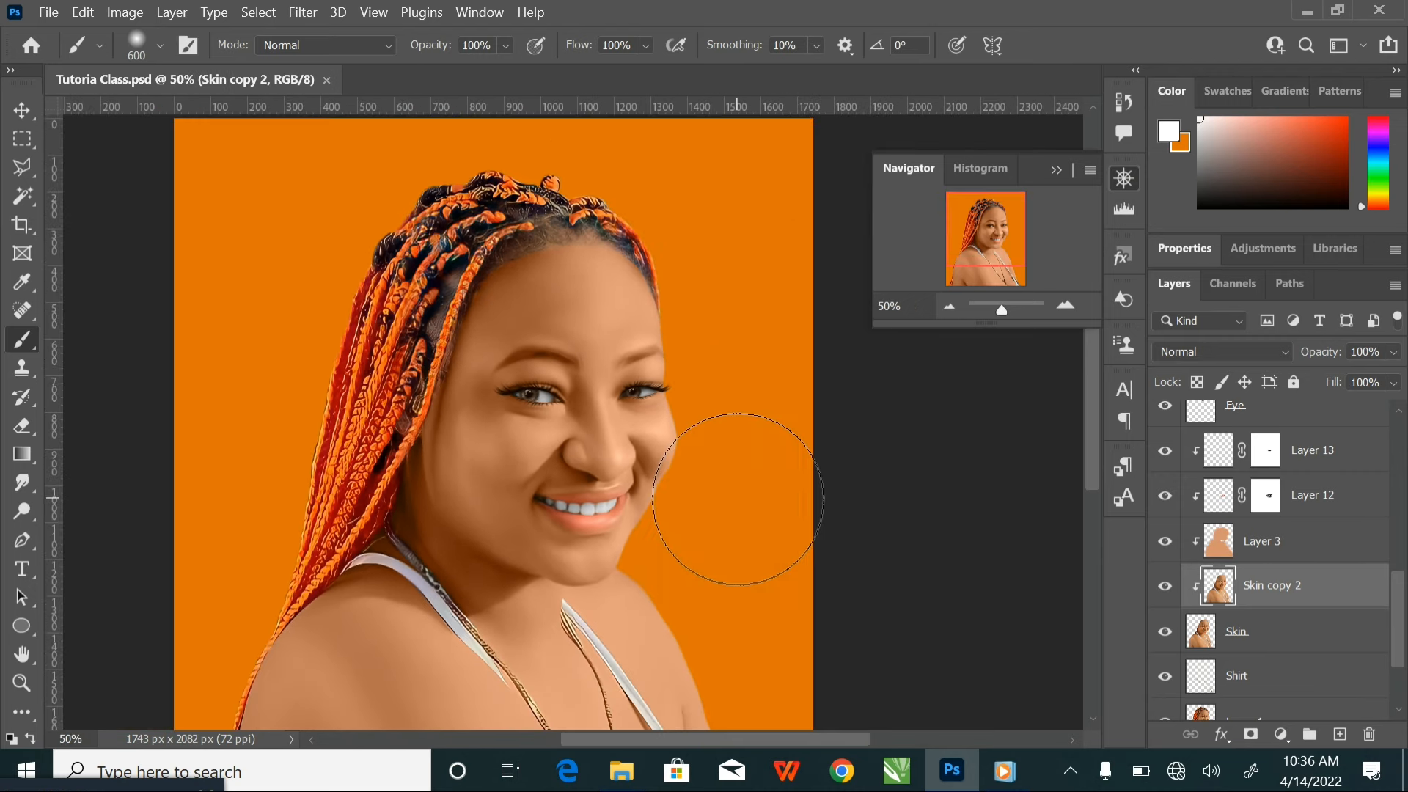
{"action": "key", "text": "bracketleft"}
{"action": "key", "text": "bracketleft"}
{"action": "key", "text": "bracketleft"}
{"action": "key", "text": "bracketleft"}
{"action": "key", "text": "v"}
{"action": "left_click_drag", "start_coordinate": [561, 415], "coordinate": [579, 411]}
{"action": "left_click", "coordinate": [904, 475]}
{"action": "left_click_drag", "start_coordinate": [619, 456], "coordinate": [639, 452]}
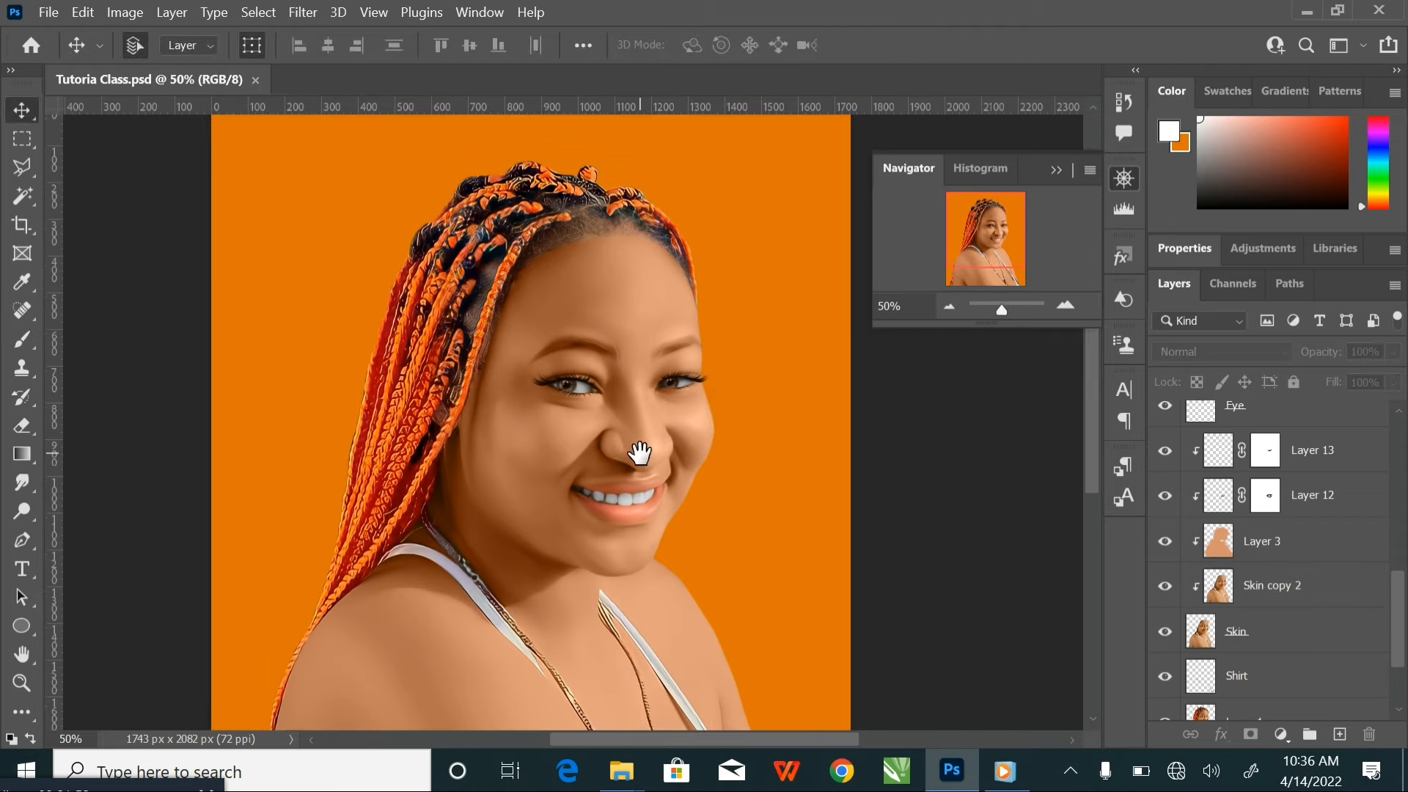
Select the Hair layer and examine the braids and hairline up close and in full view
{"action": "left_click", "coordinate": [438, 343]}
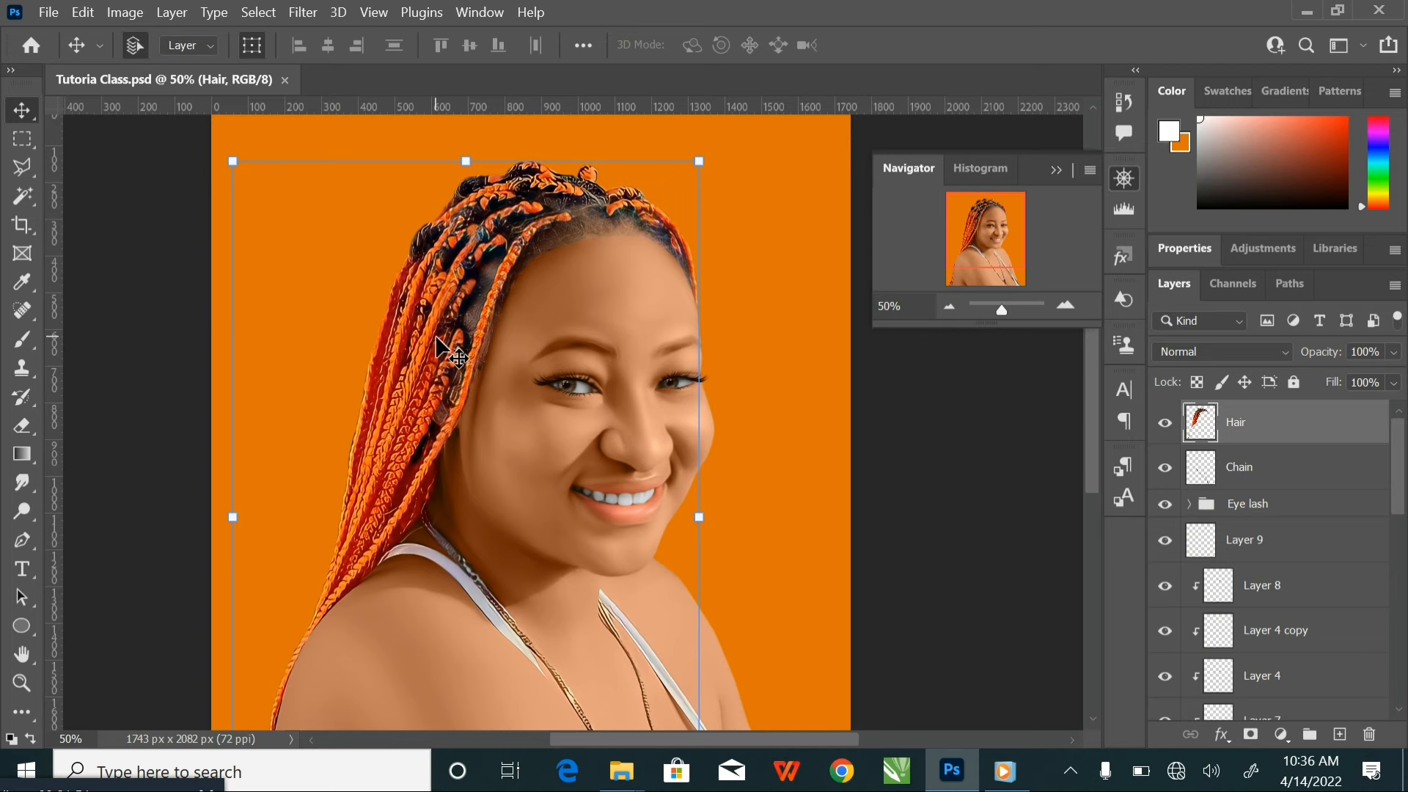
{"action": "key", "text": "ctrl+plus"}
{"action": "key", "text": "ctrl+plus"}
{"action": "key", "text": "ctrl+plus"}
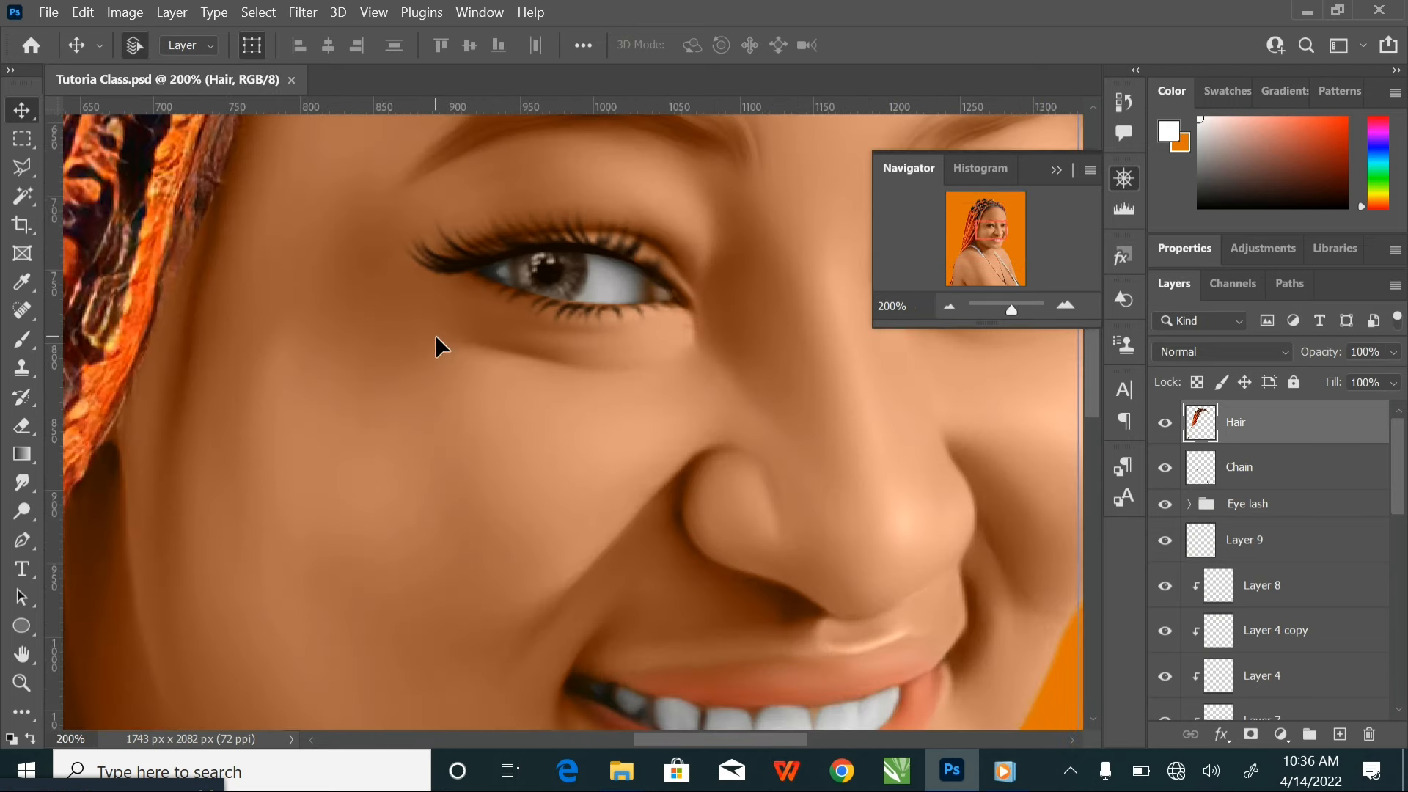
{"action": "mouse_move", "coordinate": [437, 335]}
{"action": "left_mouse_down"}
{"action": "mouse_move", "coordinate": [609, 550]}
{"action": "mouse_move", "coordinate": [651, 645]}
{"action": "left_mouse_up"}
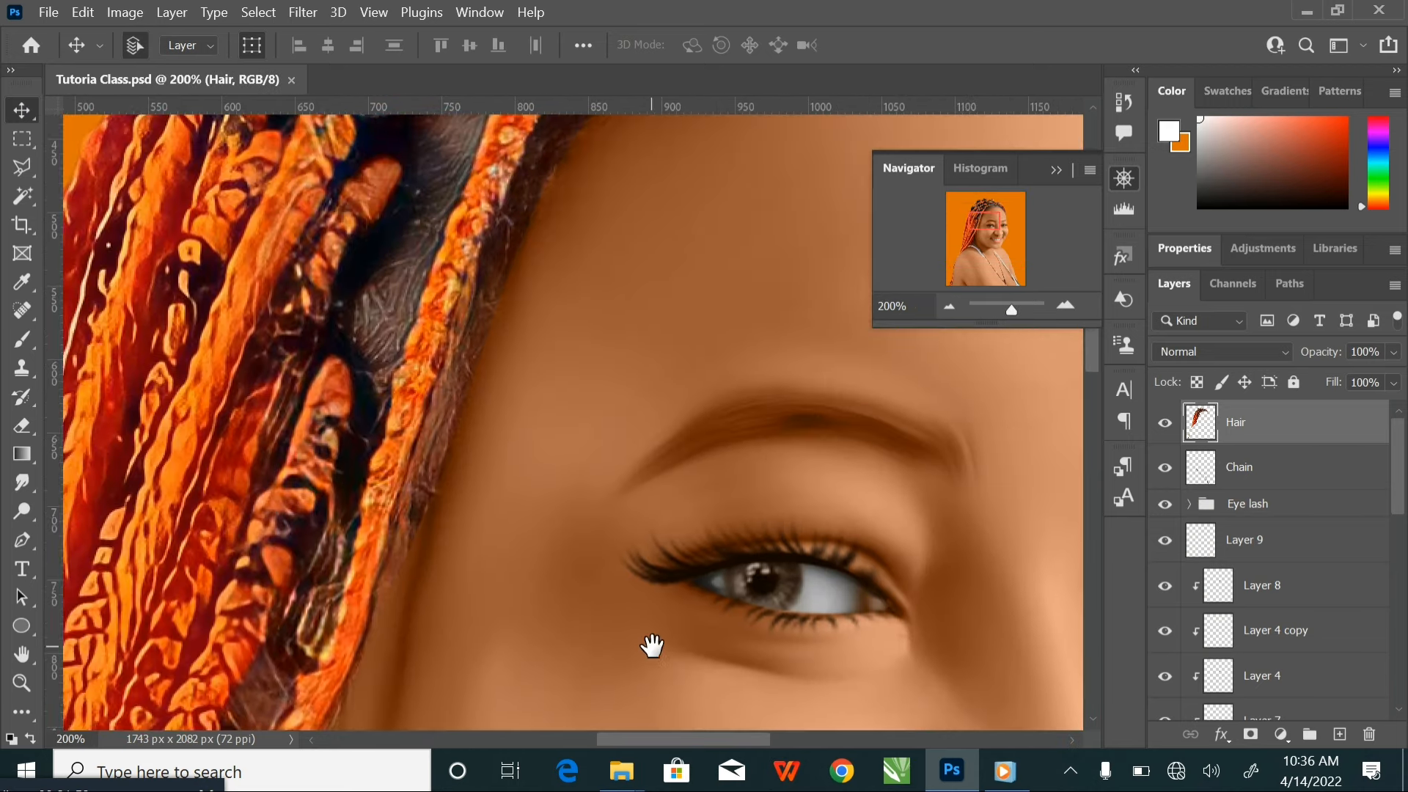
{"action": "mouse_move", "coordinate": [586, 425]}
{"action": "left_mouse_down"}
{"action": "mouse_move", "coordinate": [592, 518]}
{"action": "mouse_move", "coordinate": [562, 594]}
{"action": "mouse_move", "coordinate": [553, 543]}
{"action": "mouse_move", "coordinate": [572, 493]}
{"action": "left_mouse_up"}
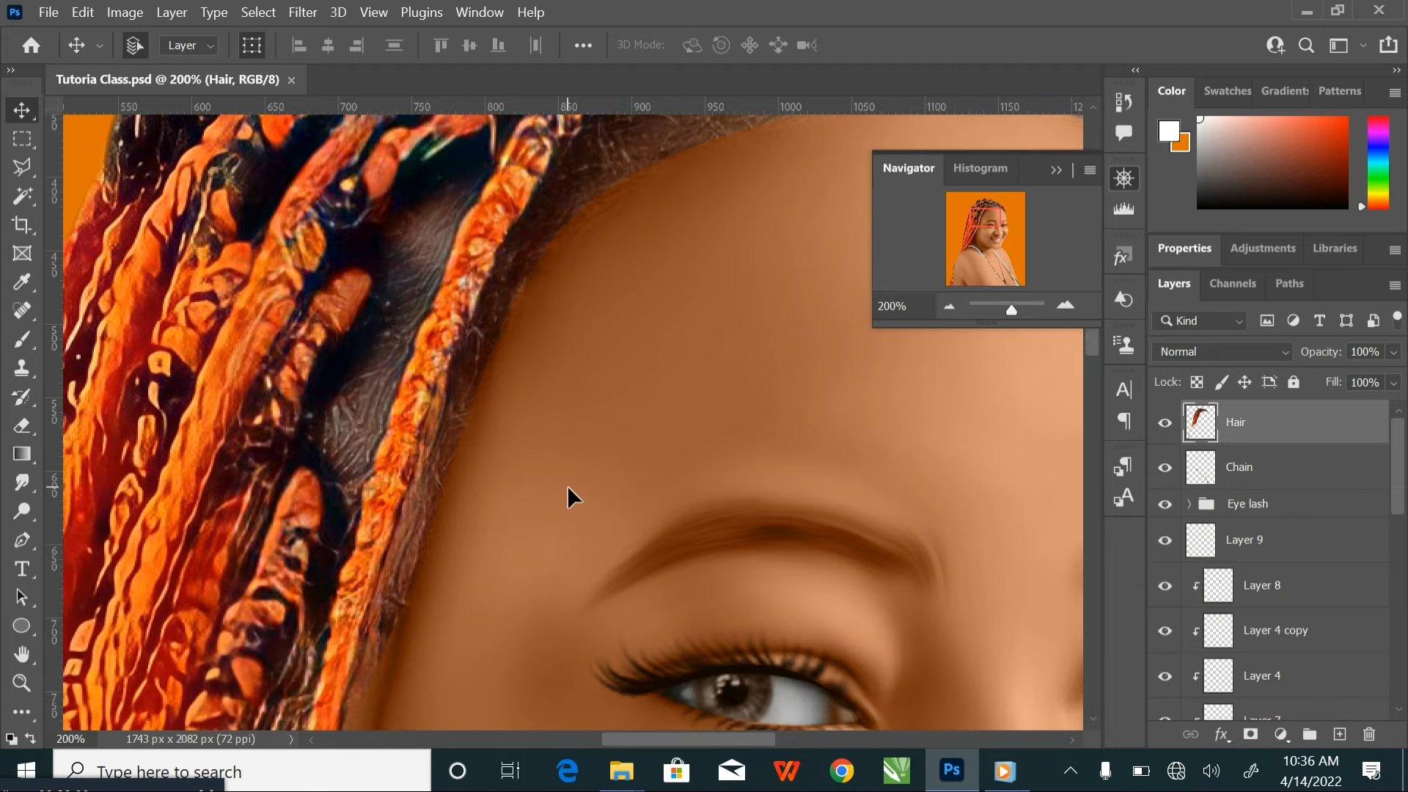
{"action": "key", "text": "ctrl+minus"}
{"action": "key", "text": "ctrl+minus"}
{"action": "key", "text": "ctrl+minus"}
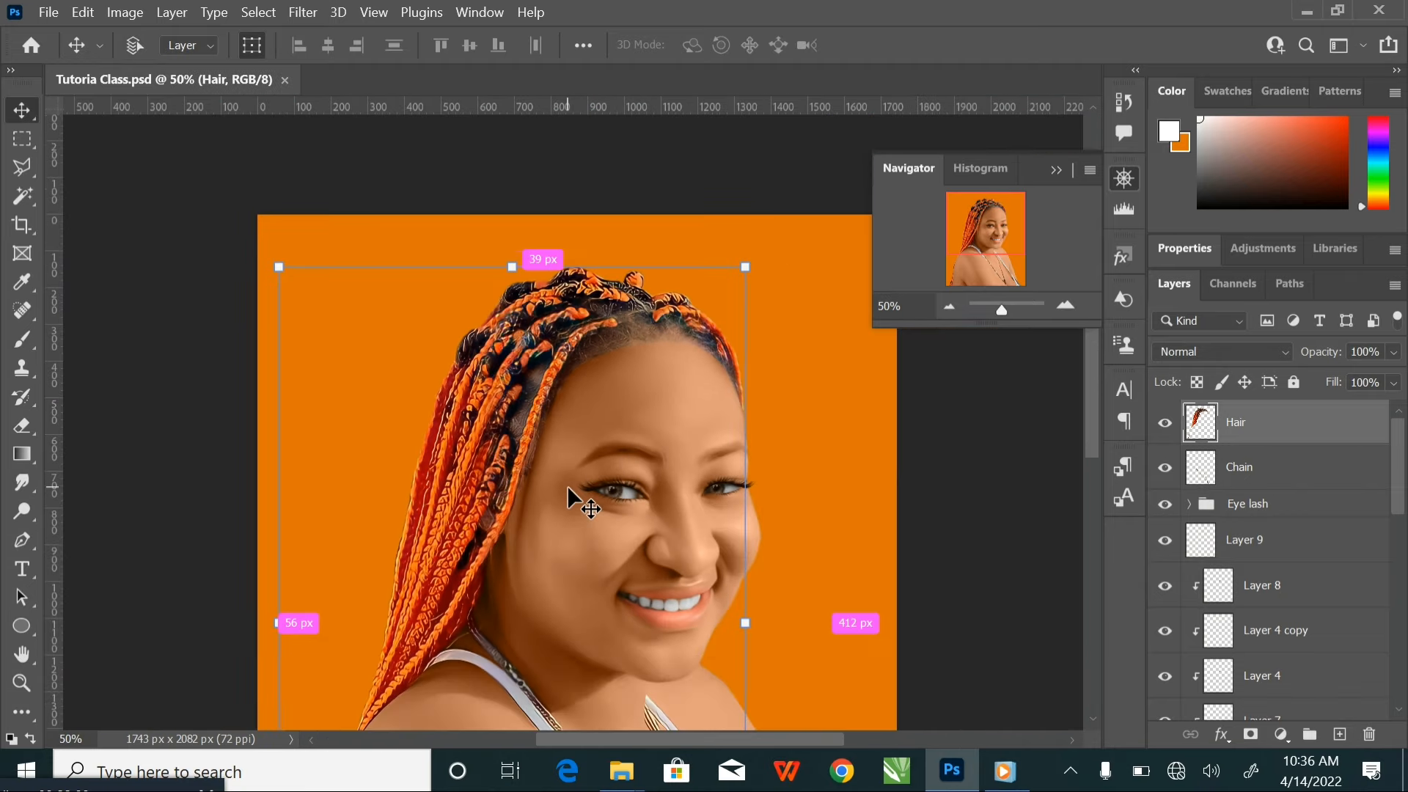
{"action": "left_click_drag", "start_coordinate": [540, 462], "coordinate": [541, 402]}
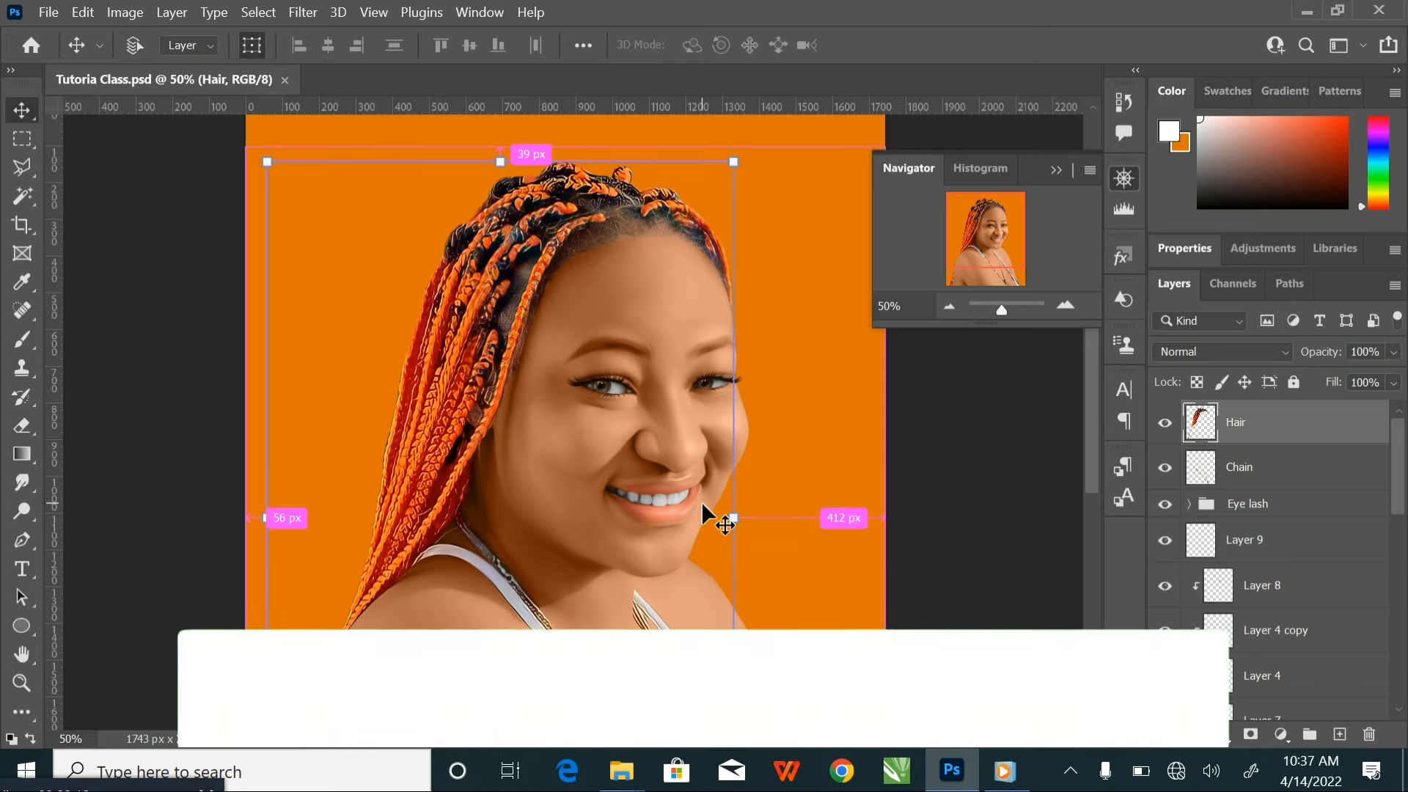
Duplicate the Hair layer and clip the copy to the original Hair layer
{"action": "key", "text": "ctrl+j"}
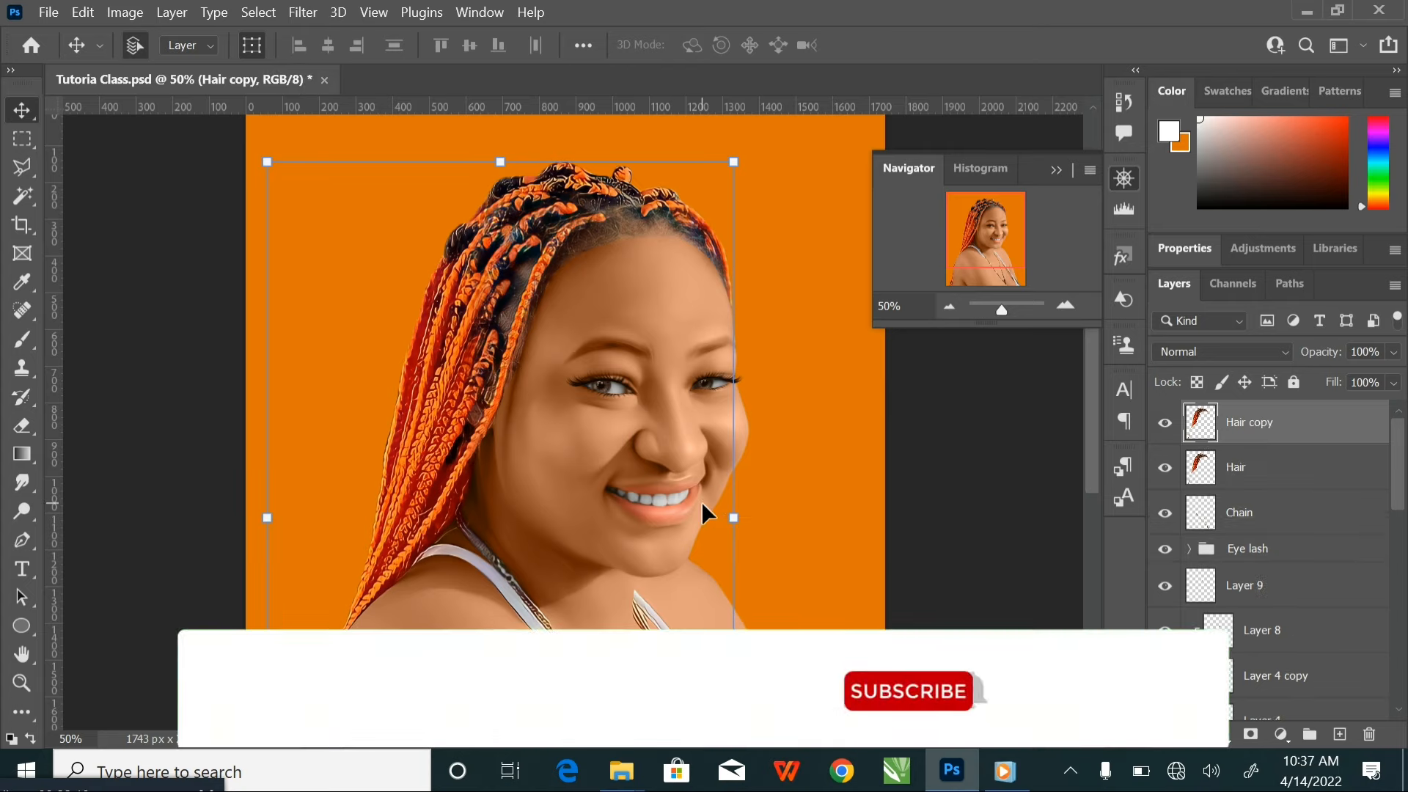
{"action": "right_click", "coordinate": [1286, 429]}
{"action": "left_click", "coordinate": [1078, 460]}
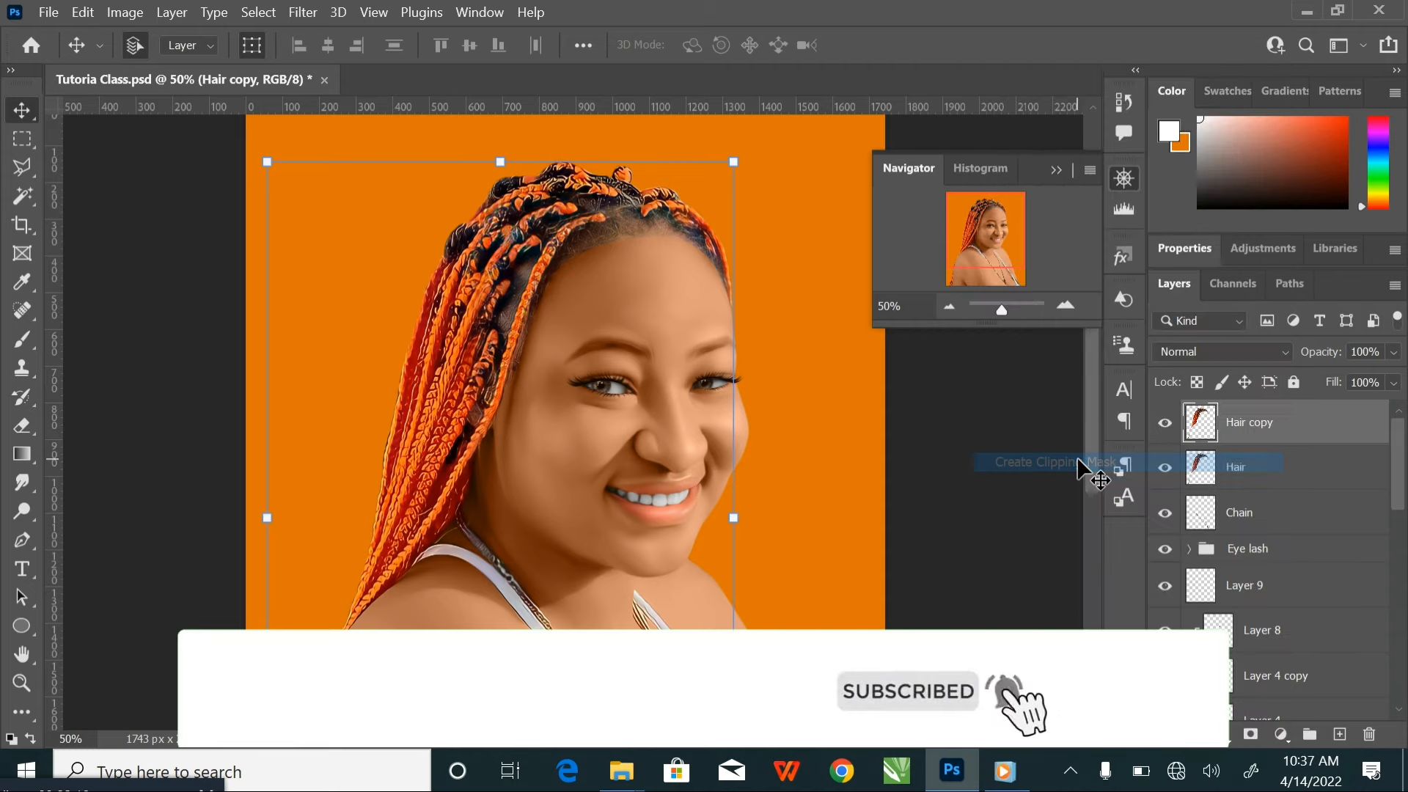
Apply Oil Paint to Hair copy with Stylization 7.7, Cleanliness 7.3, Scale 0.9, Bristle Detail 0.7, lighting angle -60 and Shine 0.0
{"action": "left_click", "coordinate": [302, 13]}
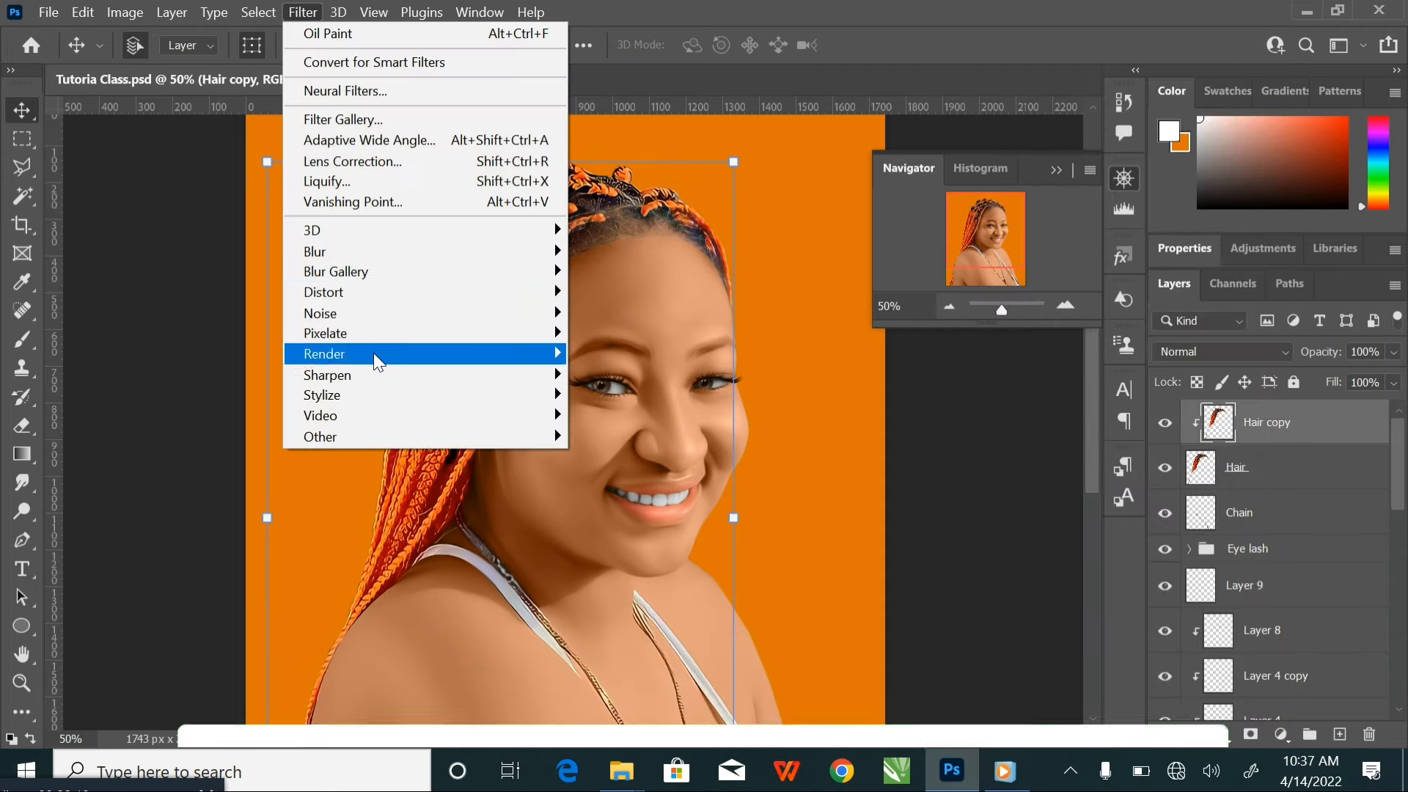
{"action": "mouse_move", "coordinate": [477, 402]}
{"action": "left_click", "coordinate": [613, 478]}
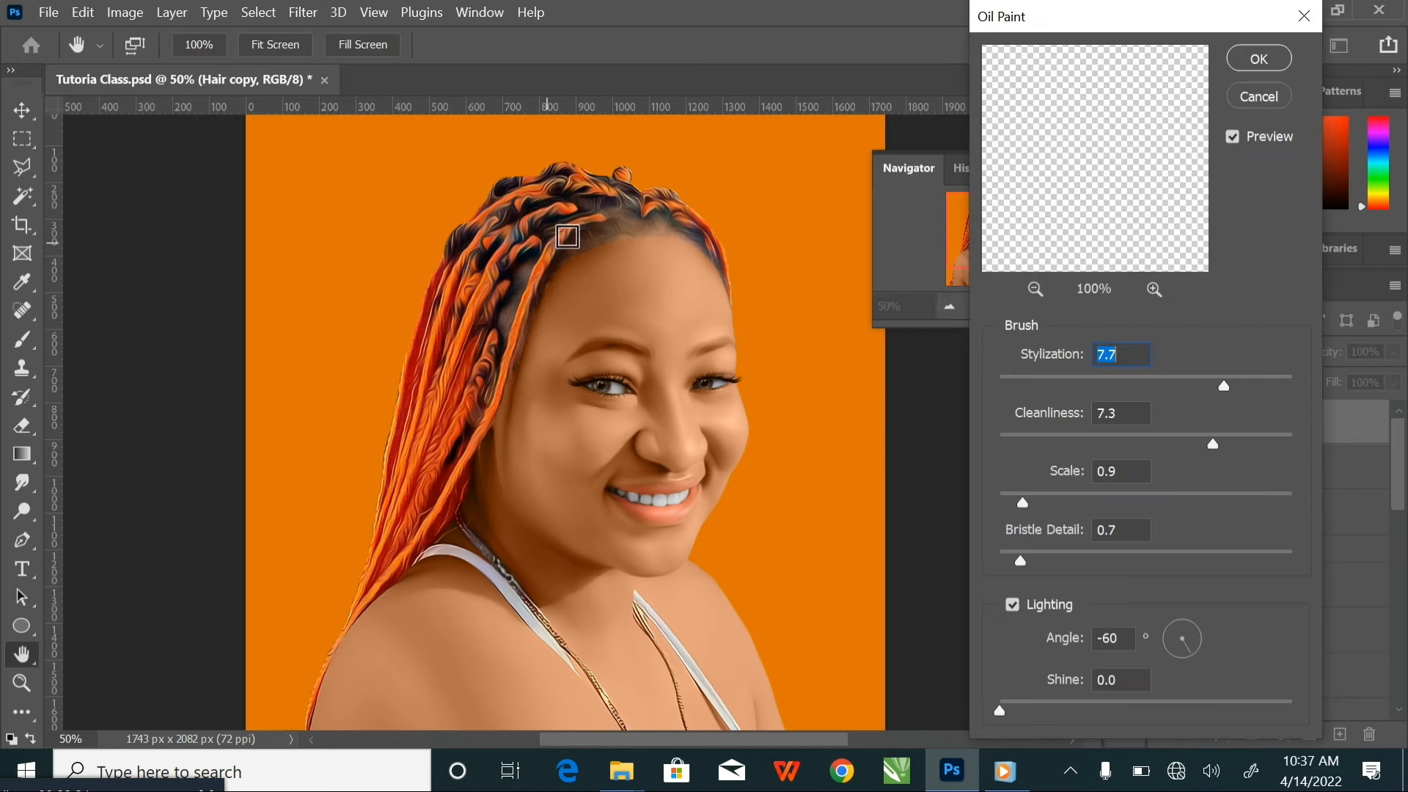
{"action": "left_click", "coordinate": [1257, 61]}
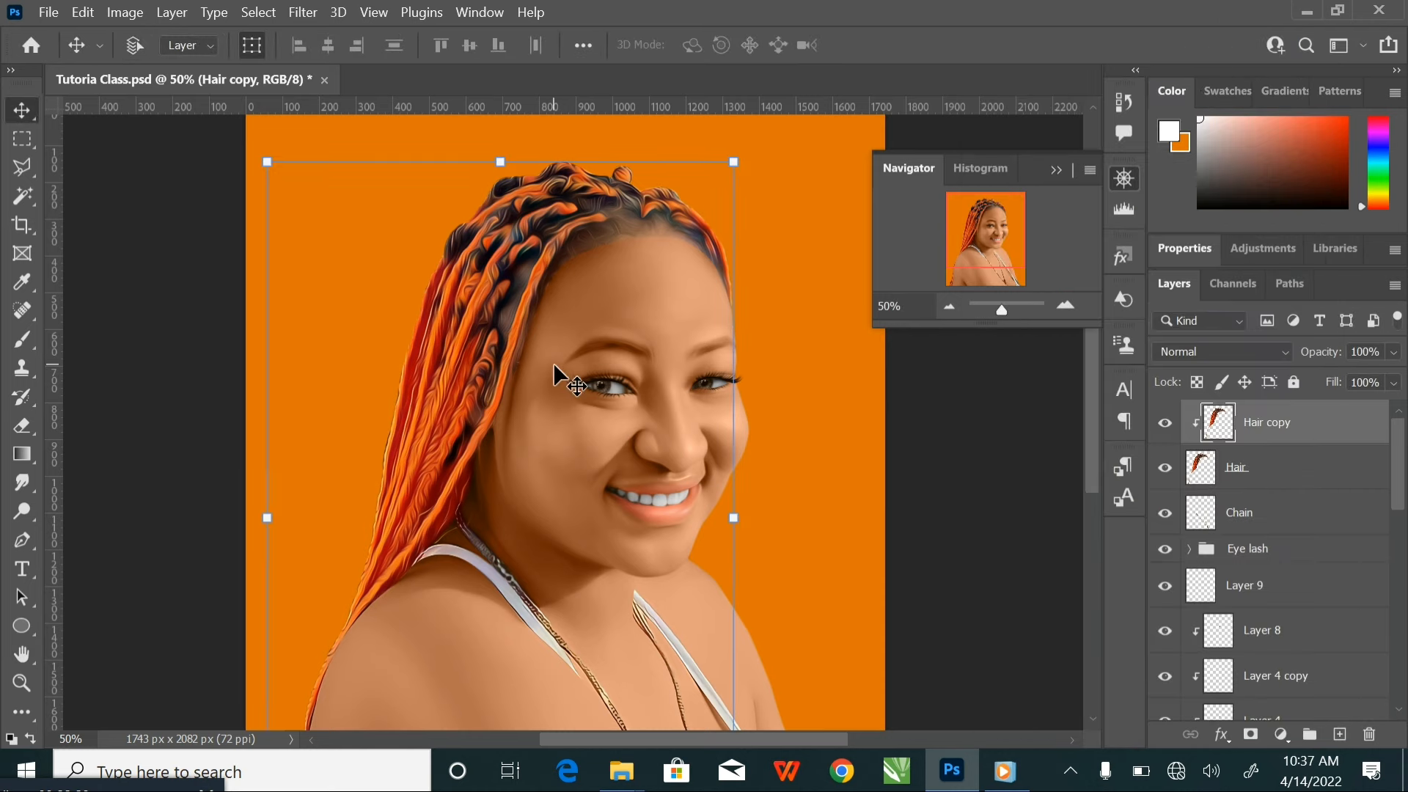
Compare the braids with Hair copy hidden and shown, and check the oil paint effect at 33.3% and 50% zoom
{"action": "key", "text": "ctrl+minus"}
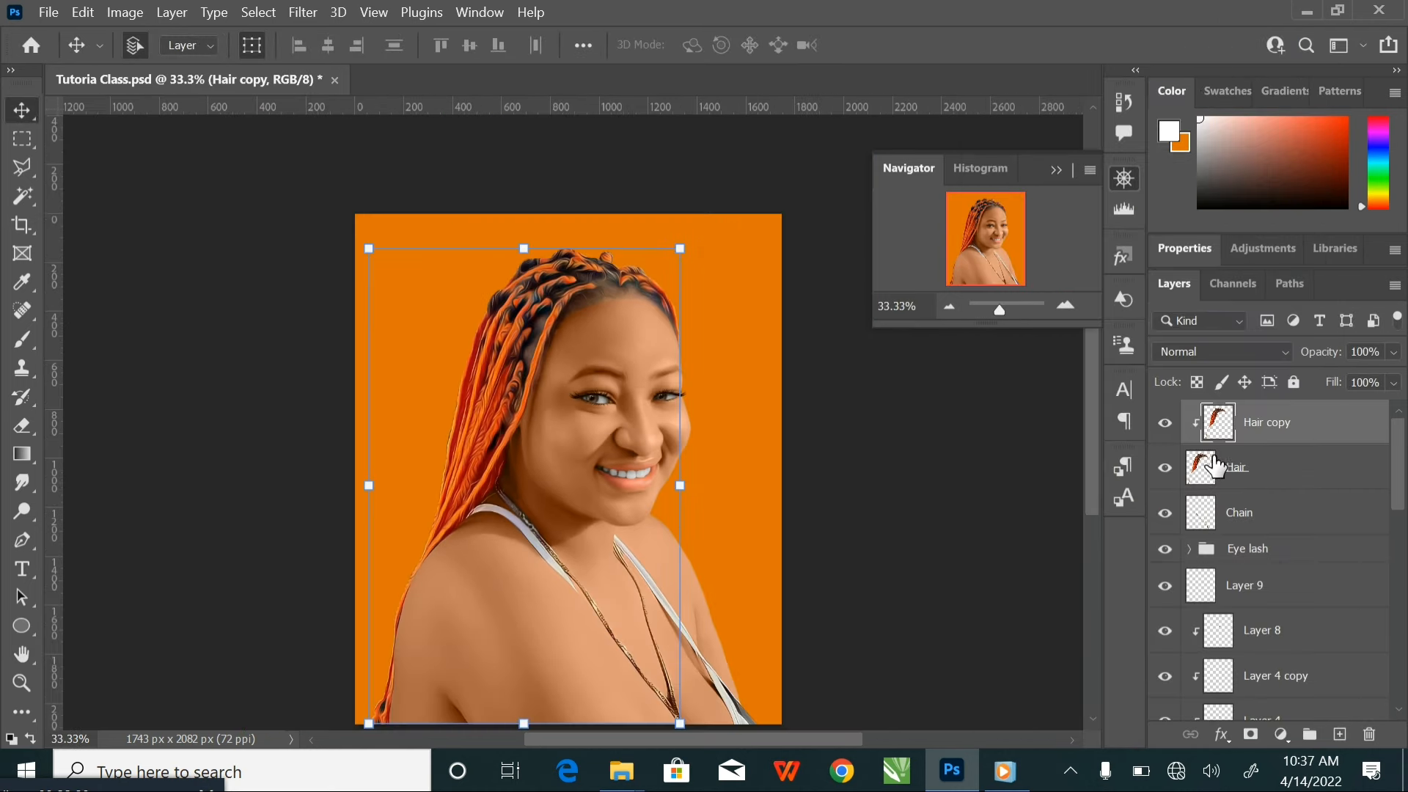
{"action": "left_click", "coordinate": [1166, 423]}
{"action": "left_click", "coordinate": [1165, 423]}
{"action": "key", "text": "ctrl+plus"}
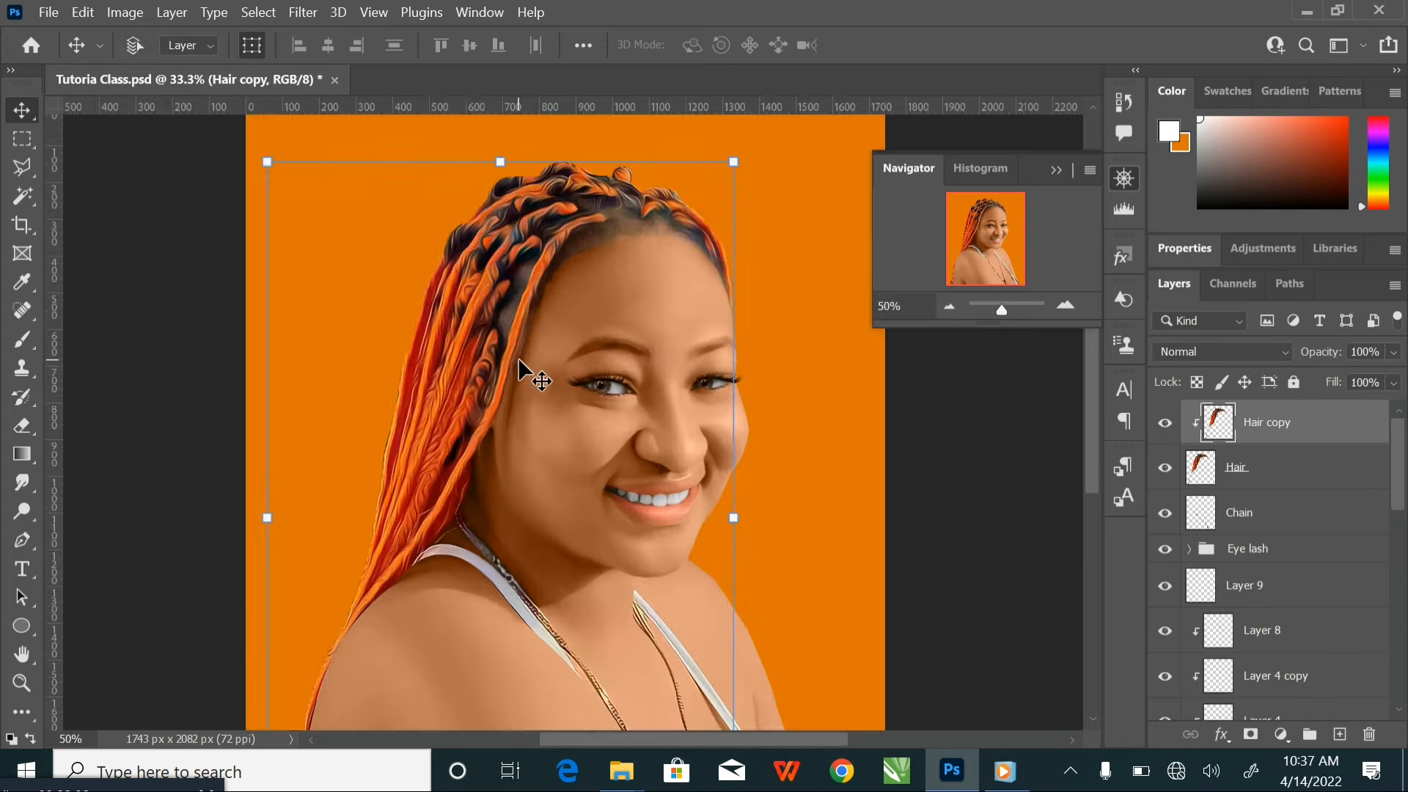
{"action": "key", "text": "ctrl+minus"}
{"action": "key", "text": "ctrl+plus"}
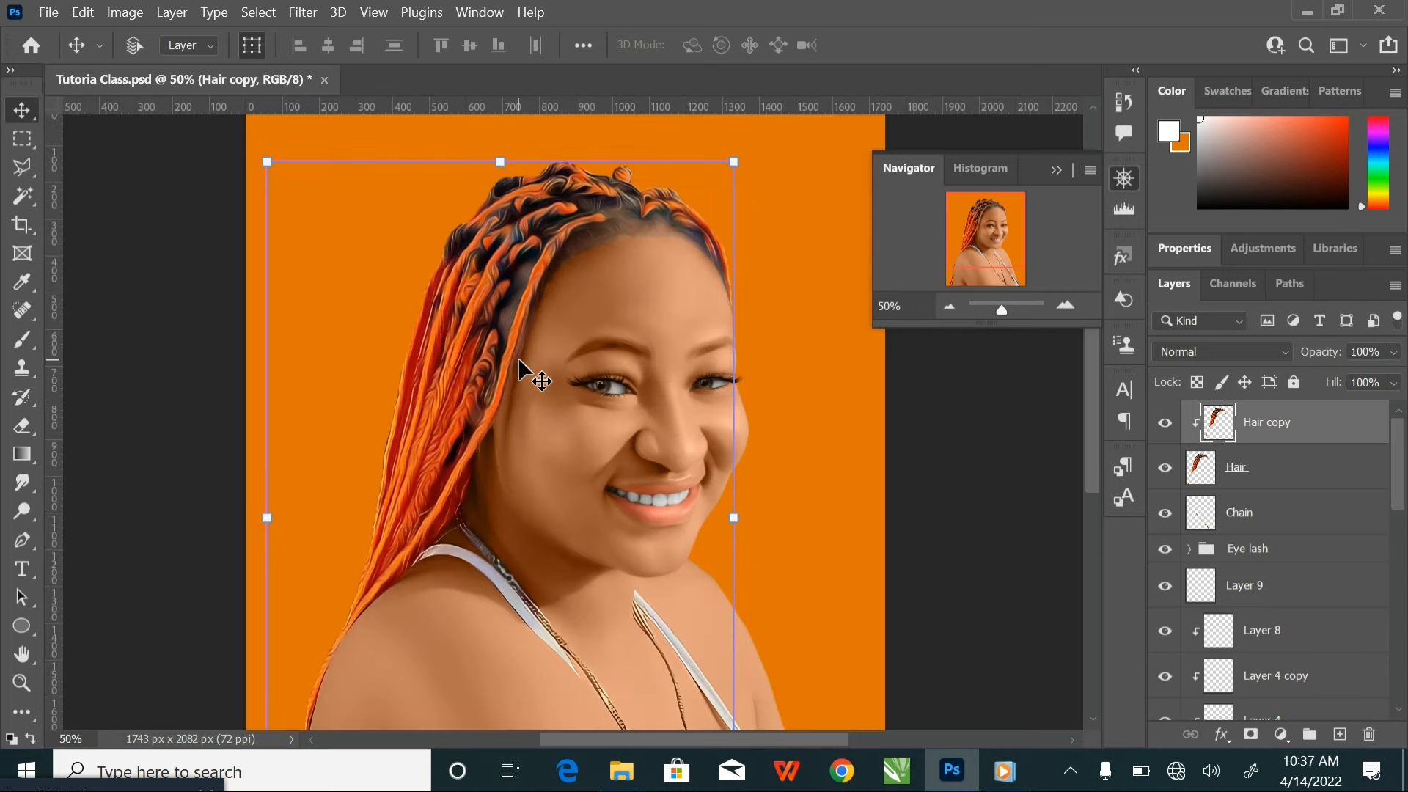
{"action": "key", "text": "ctrl+minus"}
{"action": "key", "text": "ctrl+plus"}
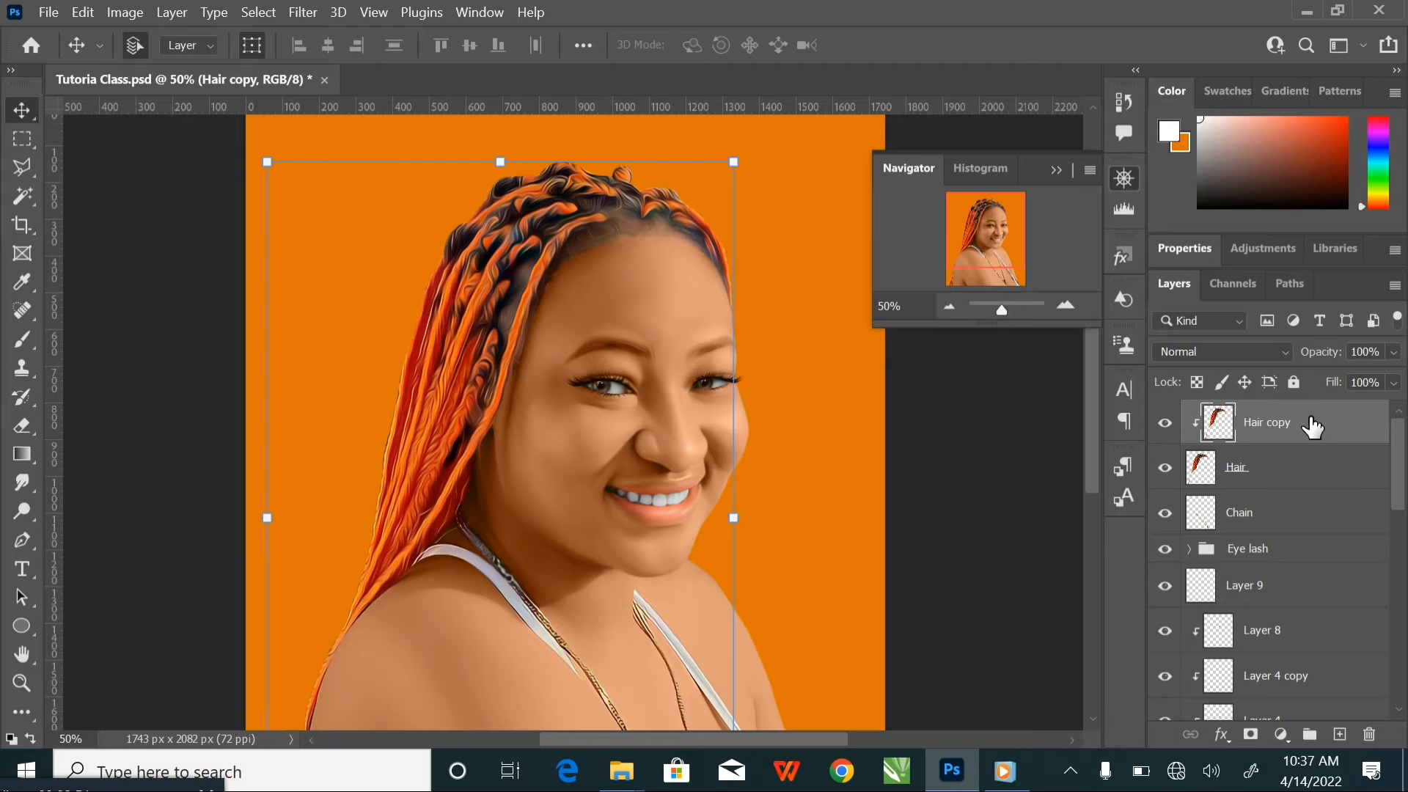
Duplicate the oil-painted Hair copy layer and clip the new copy to the Hair layer
{"action": "key", "text": "ctrl+j"}
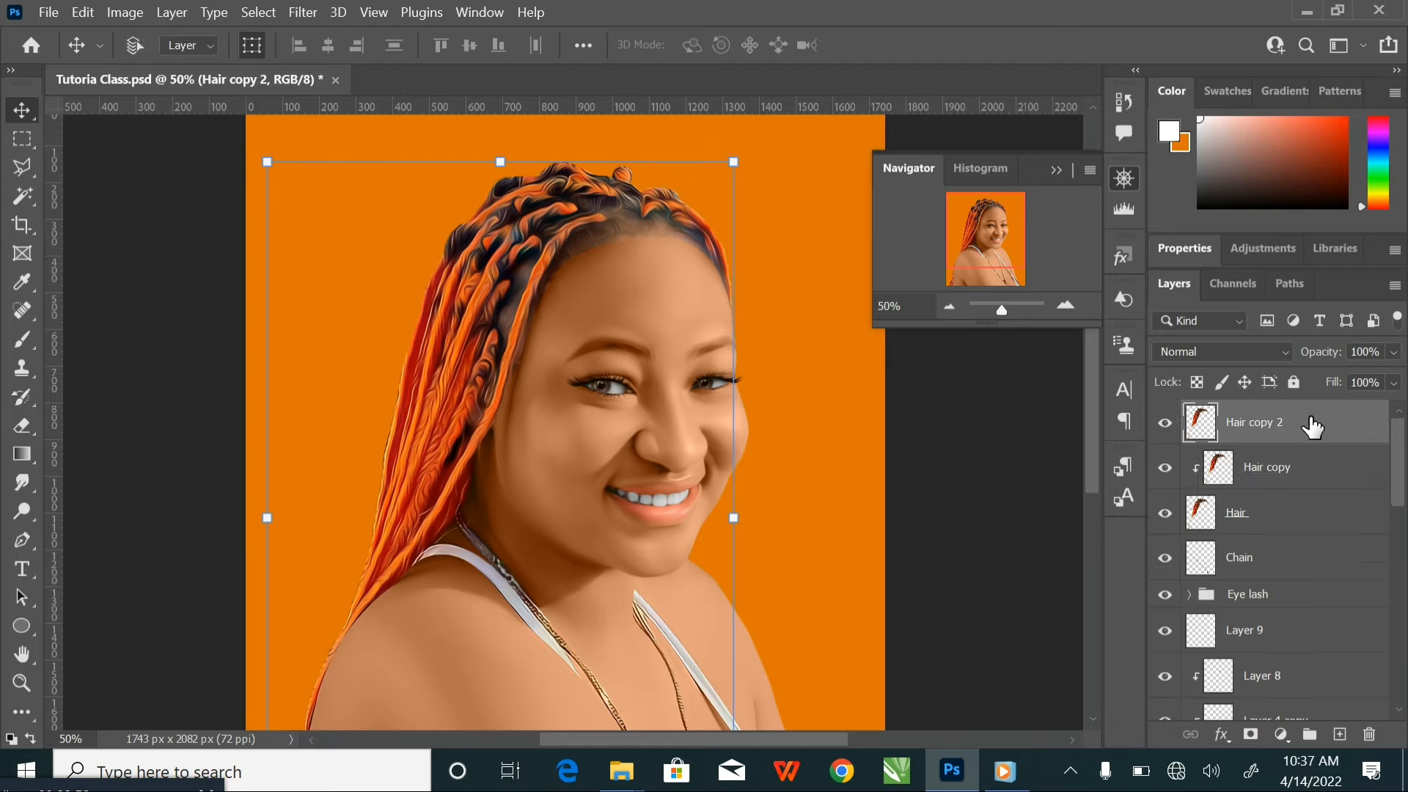
{"action": "right_click", "coordinate": [1312, 426]}
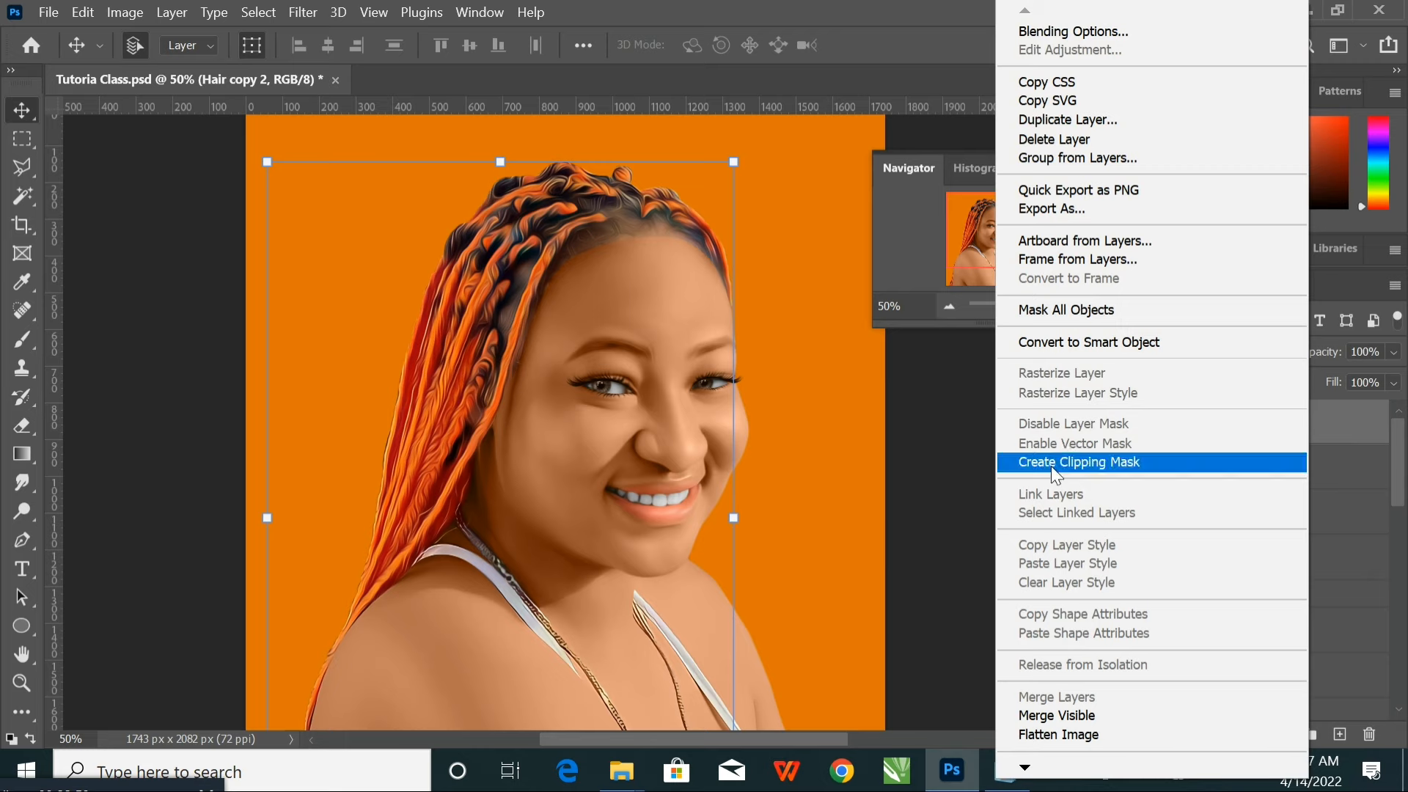
{"action": "left_click", "coordinate": [1050, 462]}
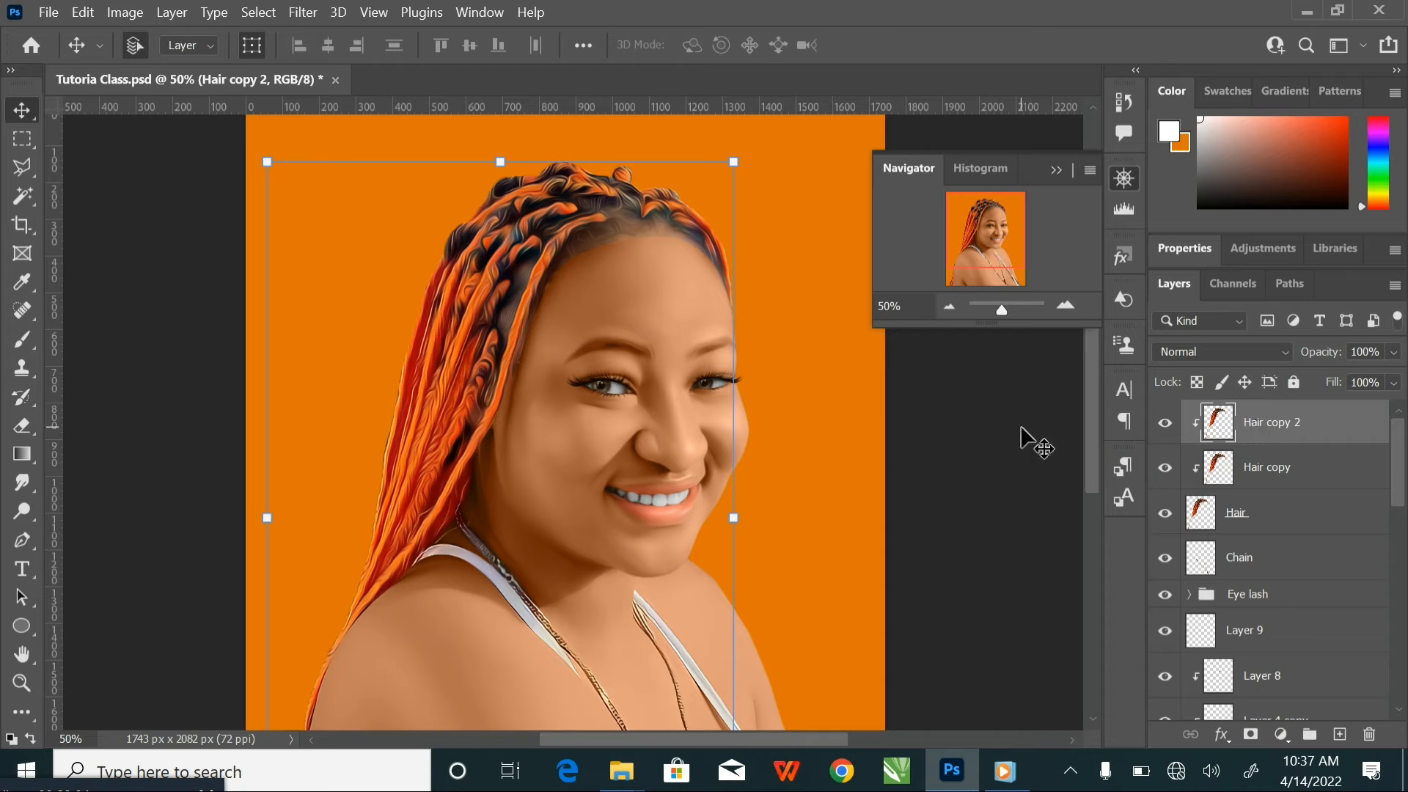
{"action": "key", "text": "ctrl+u"}
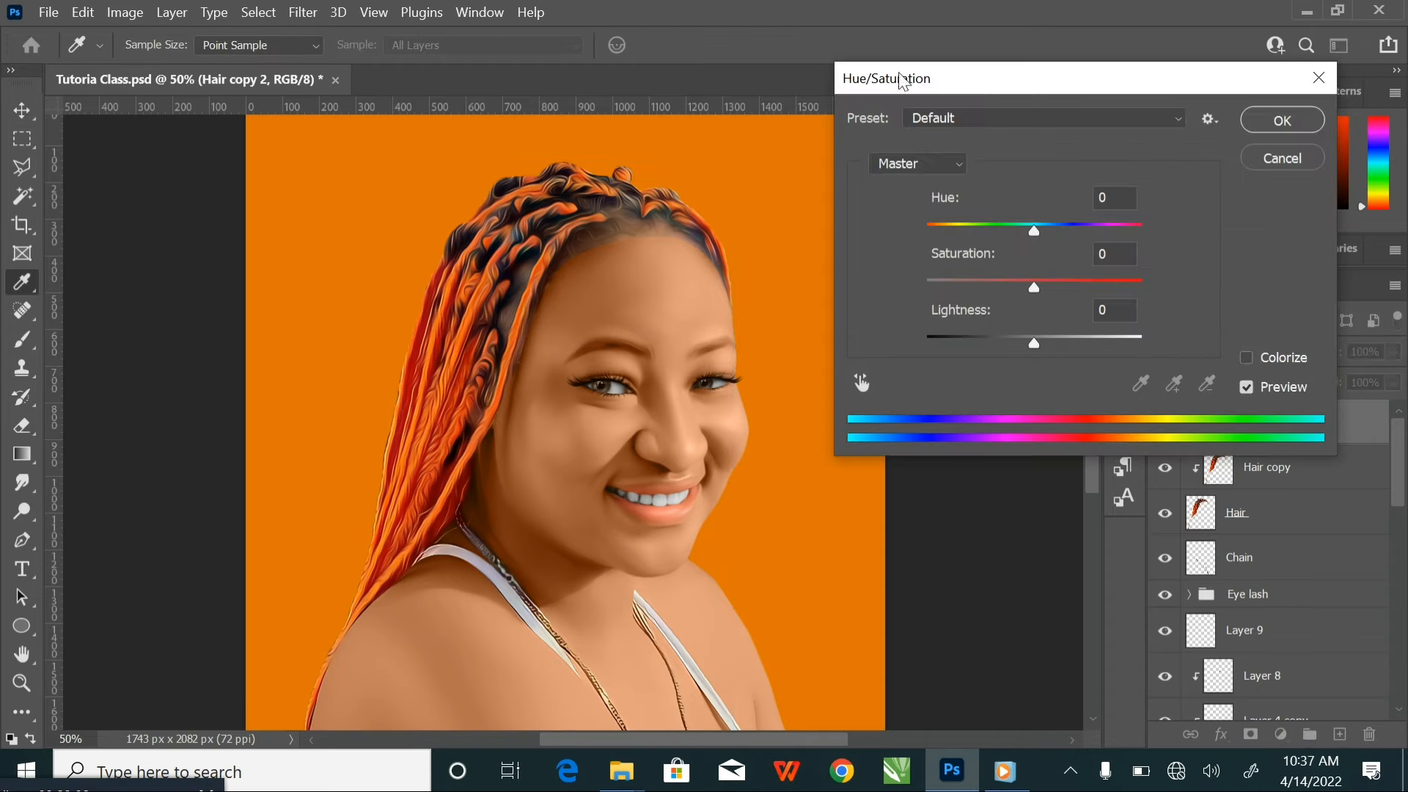
{"action": "mouse_move", "coordinate": [1023, 217]}
{"action": "left_mouse_down"}
{"action": "mouse_move", "coordinate": [1027, 231]}
{"action": "mouse_move", "coordinate": [922, 217]}
{"action": "mouse_move", "coordinate": [1102, 219]}
{"action": "mouse_move", "coordinate": [921, 215]}
{"action": "mouse_move", "coordinate": [1141, 223]}
{"action": "mouse_move", "coordinate": [925, 227]}
{"action": "mouse_move", "coordinate": [1061, 228]}
{"action": "mouse_move", "coordinate": [1032, 225]}
{"action": "left_mouse_up"}
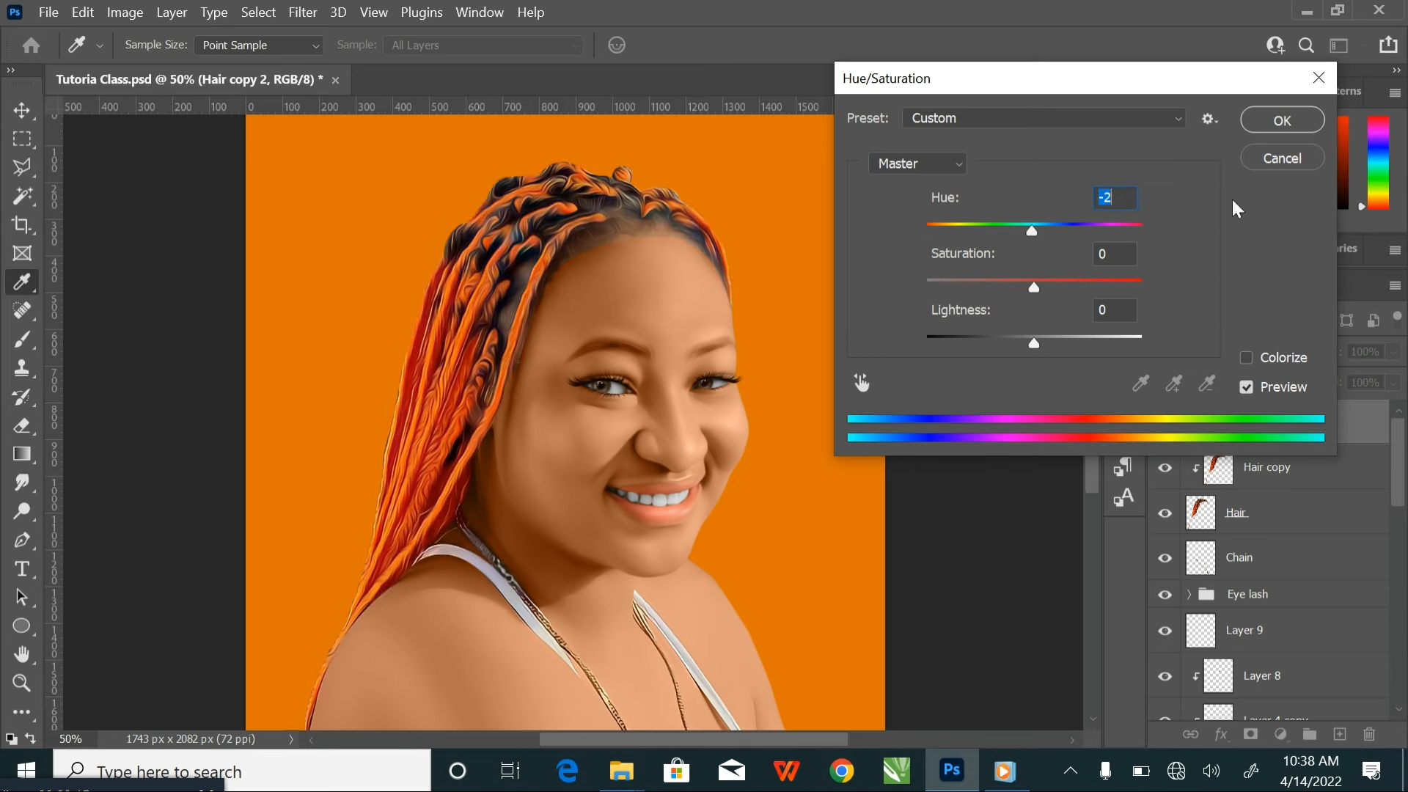
{"action": "left_click", "coordinate": [1276, 159]}
{"action": "key", "text": "v"}
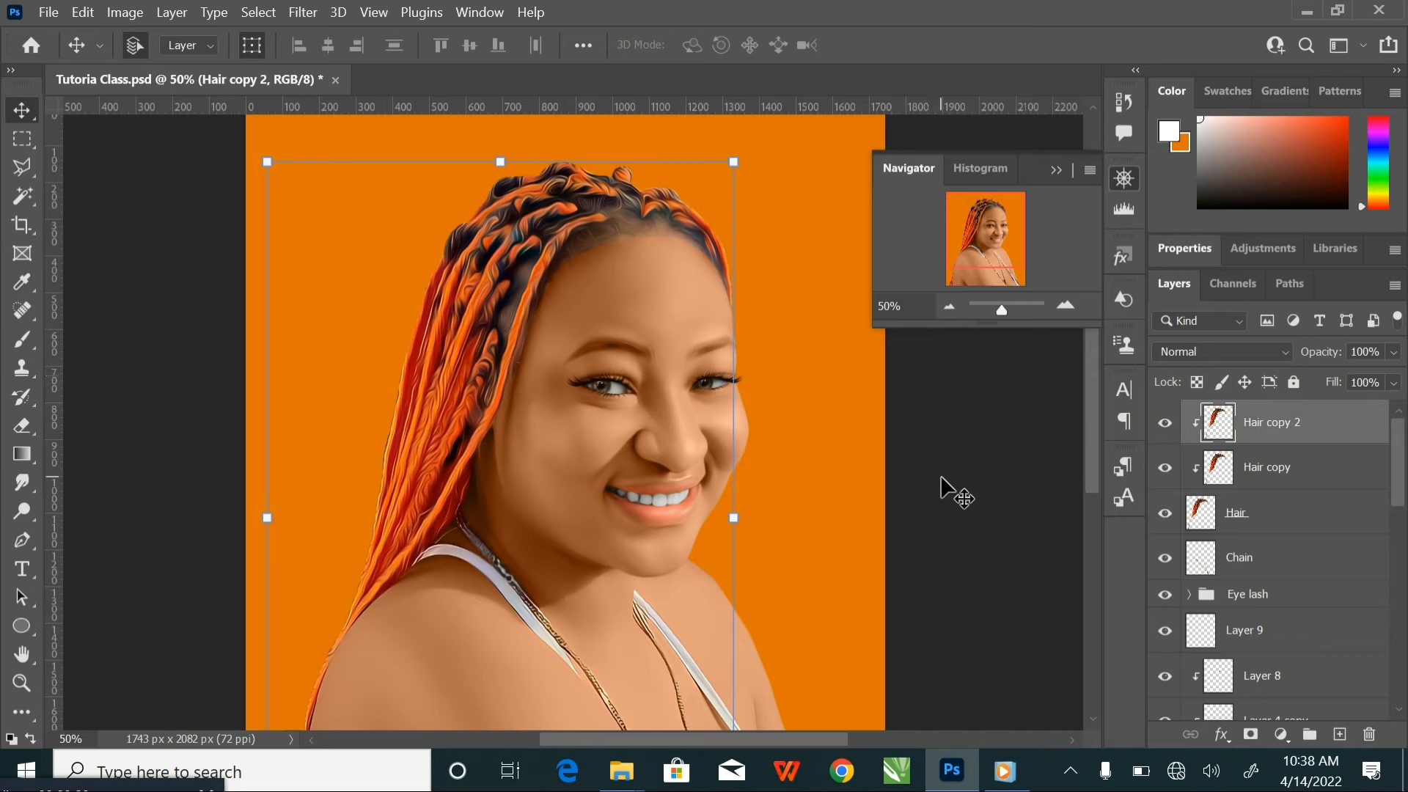
Shift the midtones of Hair copy 2 toward red with Color Balance and save the document
{"action": "key", "text": "ctrl+b"}
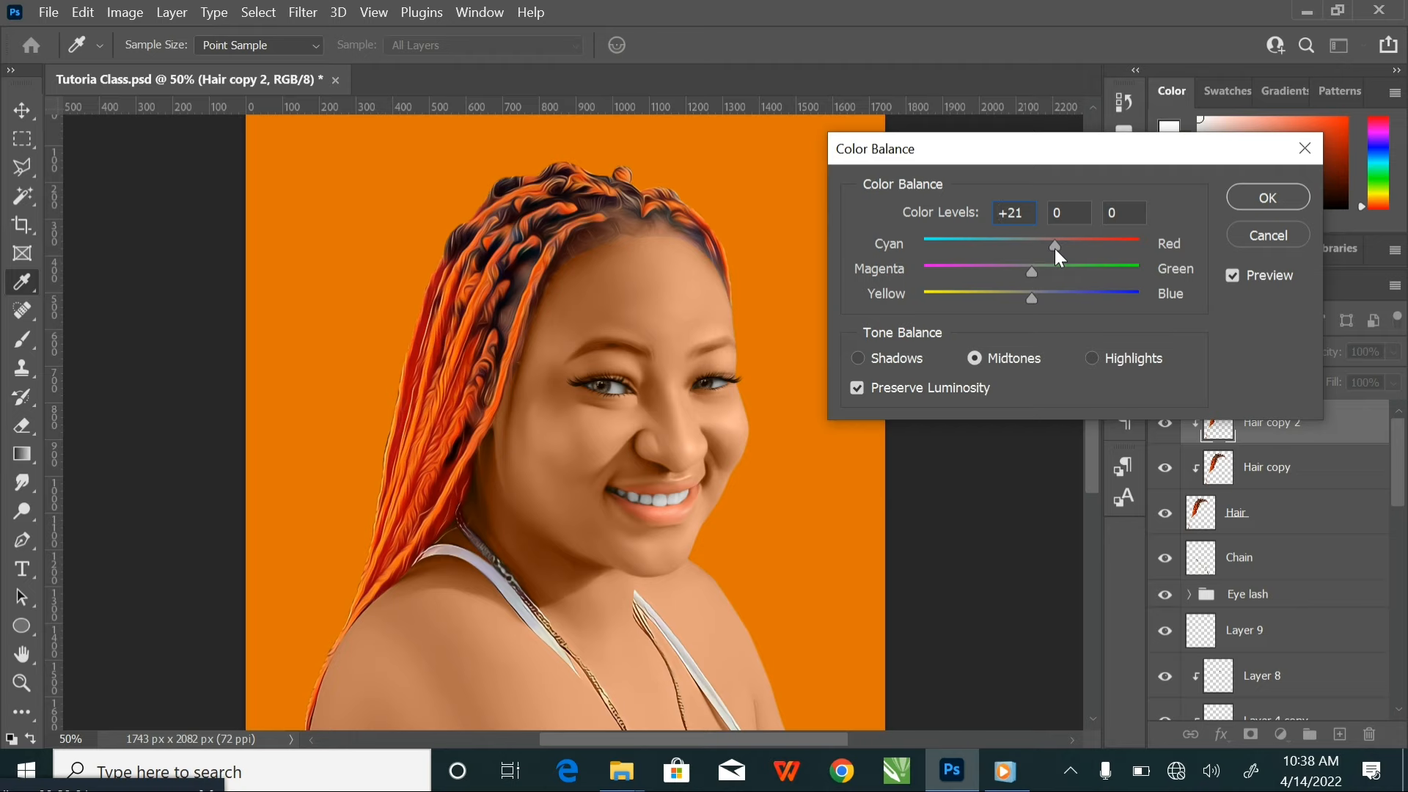
{"action": "double_click", "coordinate": [1006, 211]}
{"action": "left_click", "coordinate": [1266, 199]}
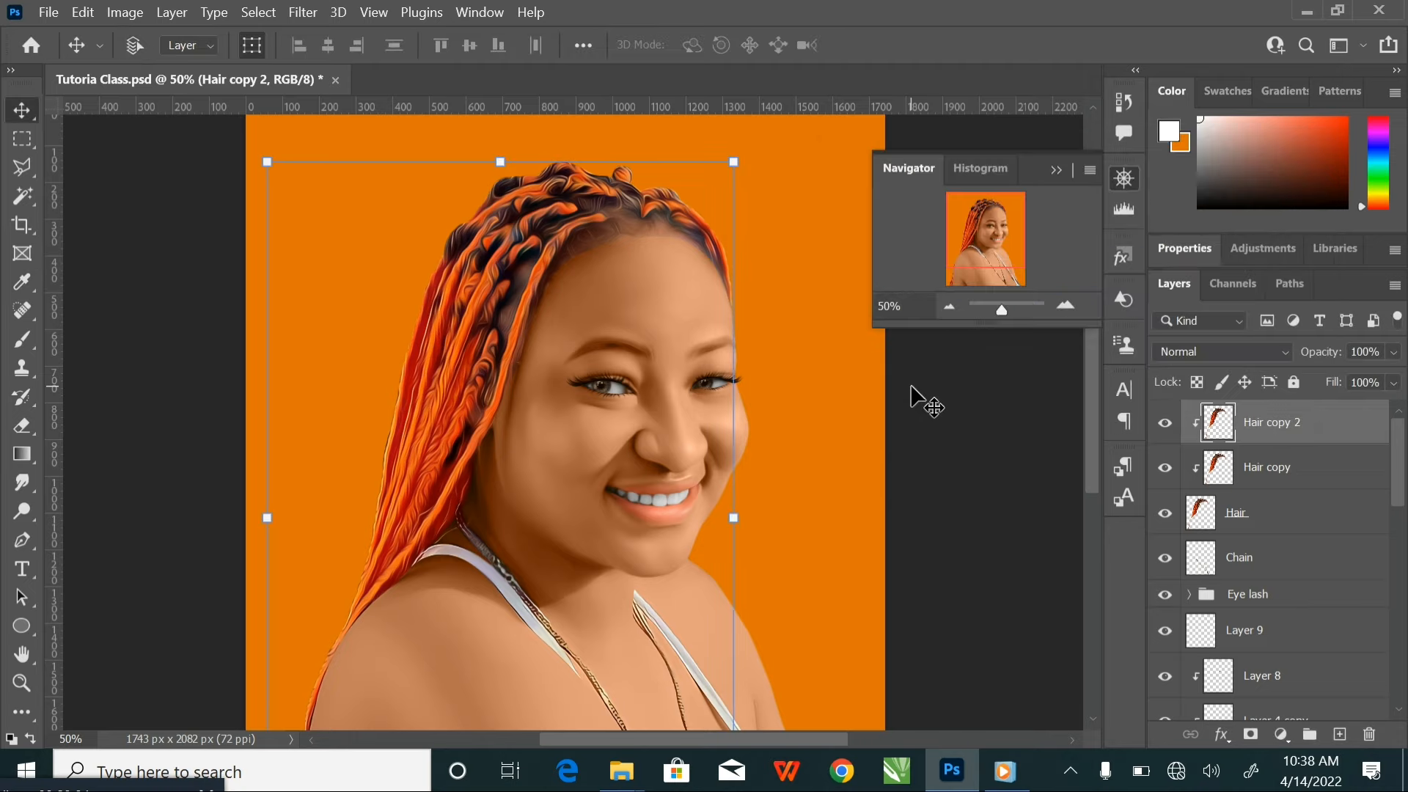
{"action": "key", "text": "ctrl+minus"}
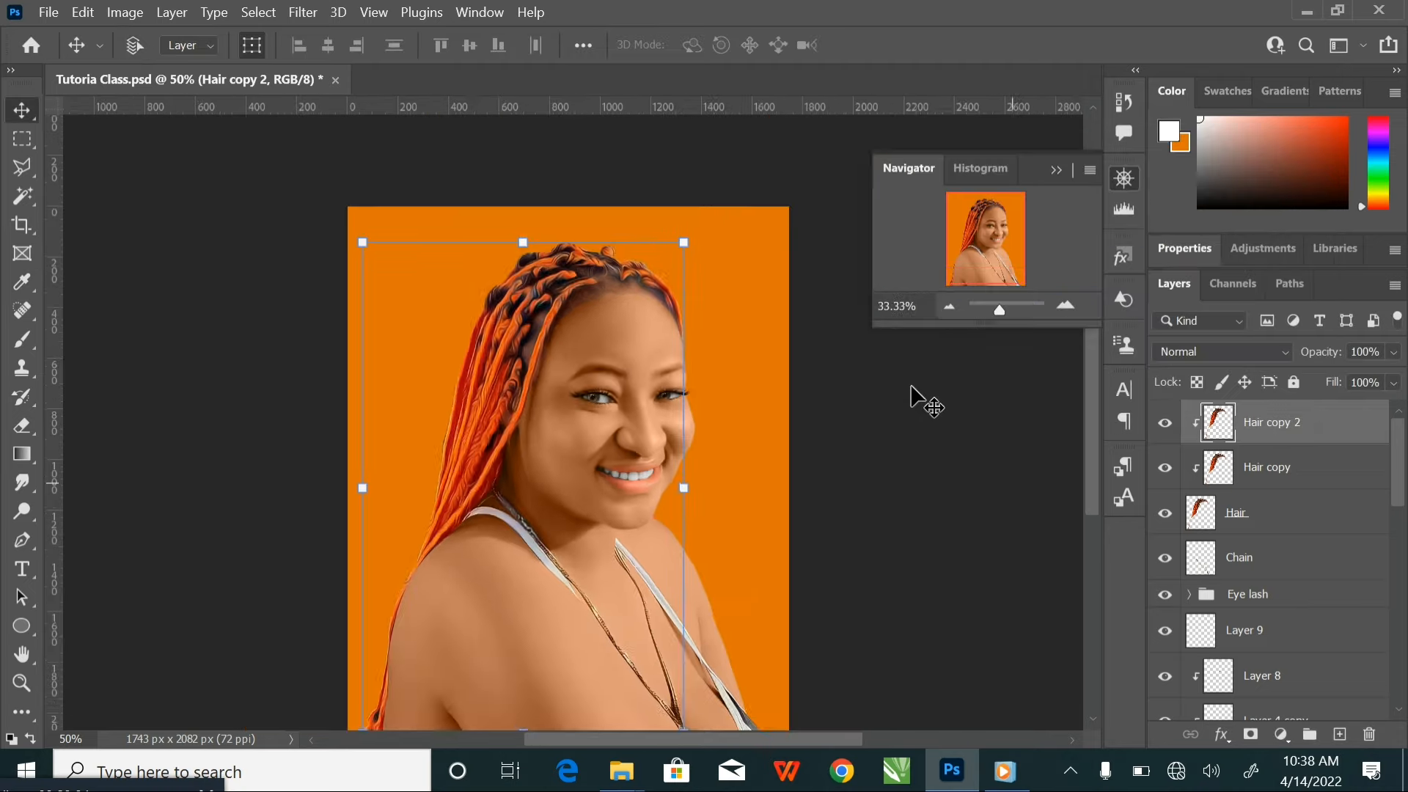
{"action": "left_click_drag", "start_coordinate": [607, 355], "coordinate": [611, 330]}
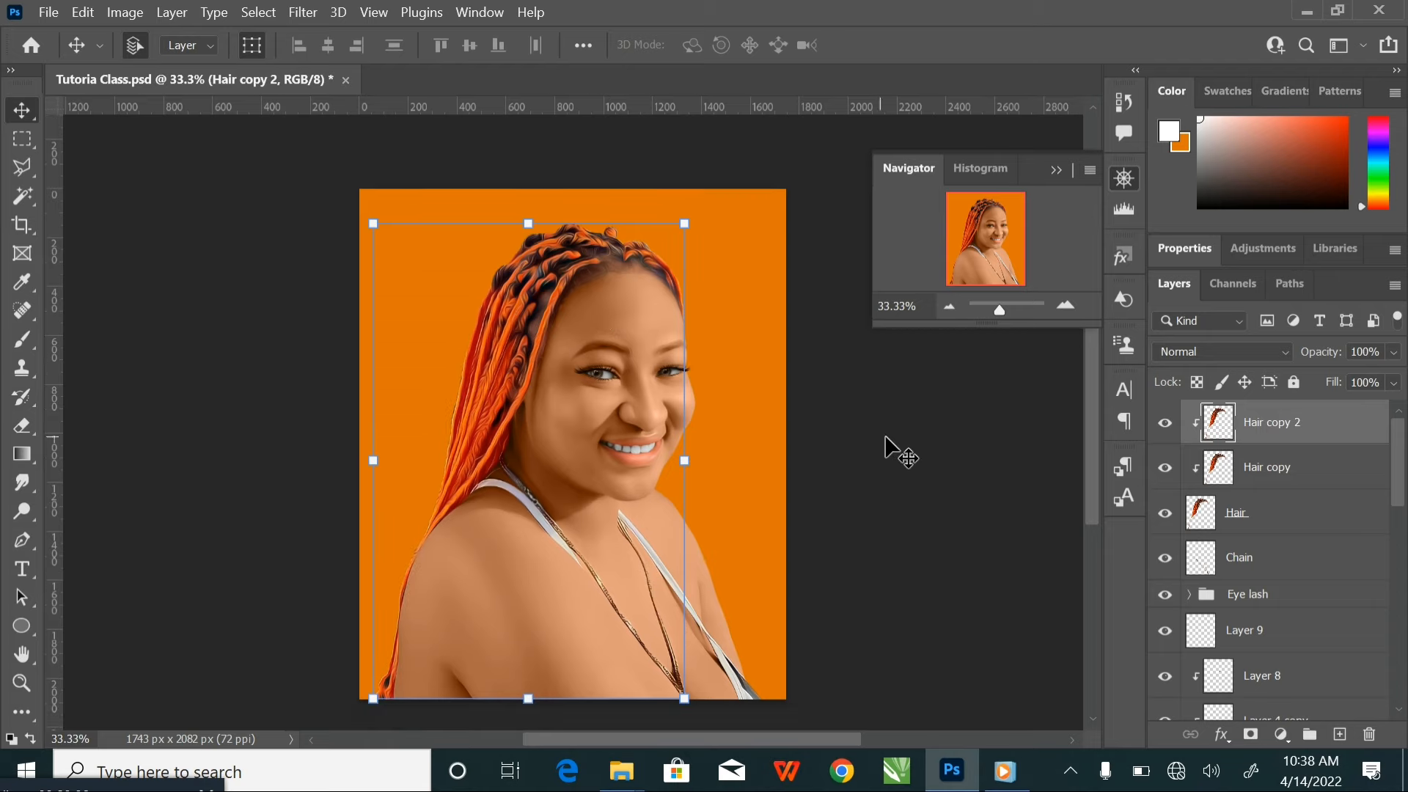
{"action": "left_click", "coordinate": [889, 433]}
{"action": "key", "text": "ctrl+s"}
Set Layer 3's blend mode to Normal and sample its flat skin tone from the forehead as foreground colour #d5936e
{"action": "key", "text": "ctrl+plus"}
{"action": "key", "text": "ctrl+plus"}
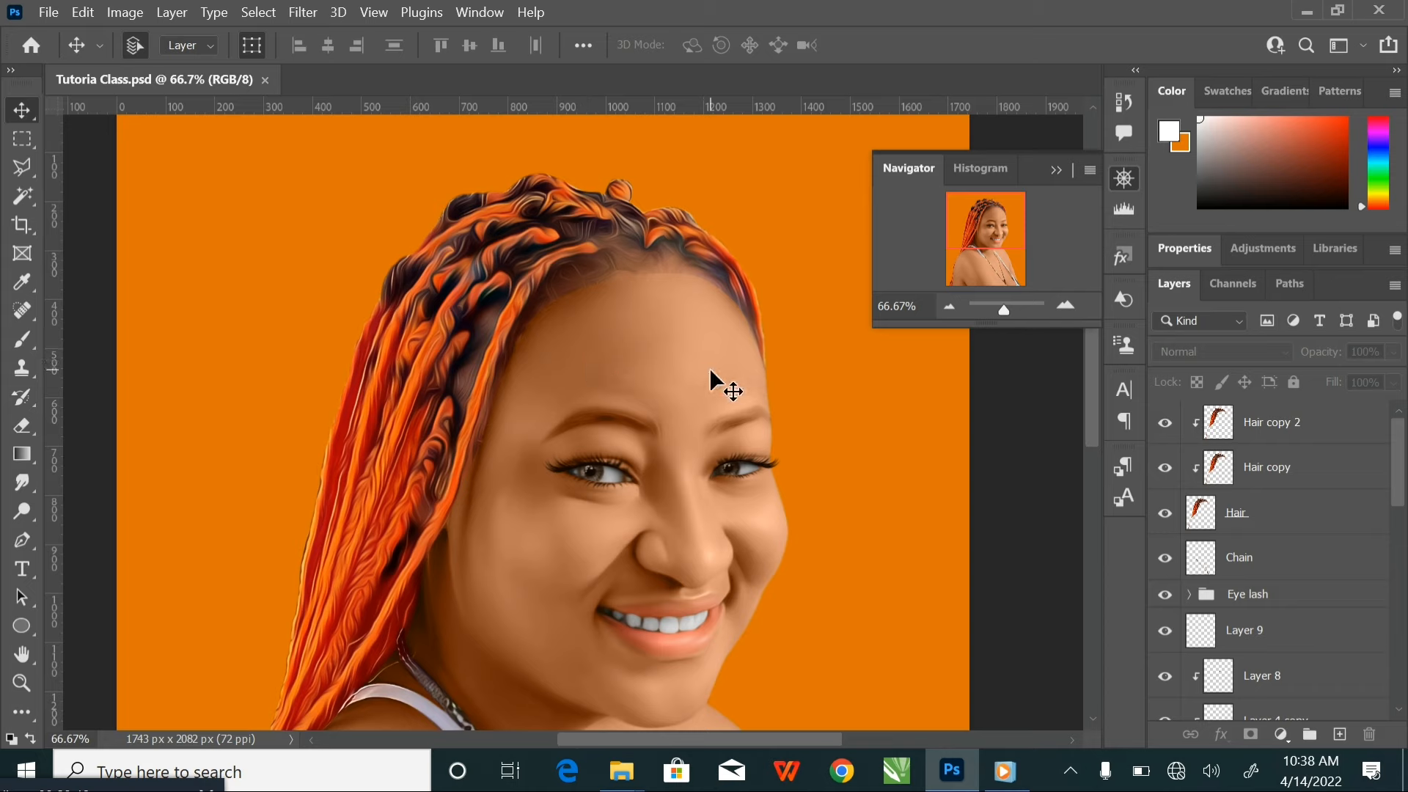
{"action": "left_click", "coordinate": [679, 375]}
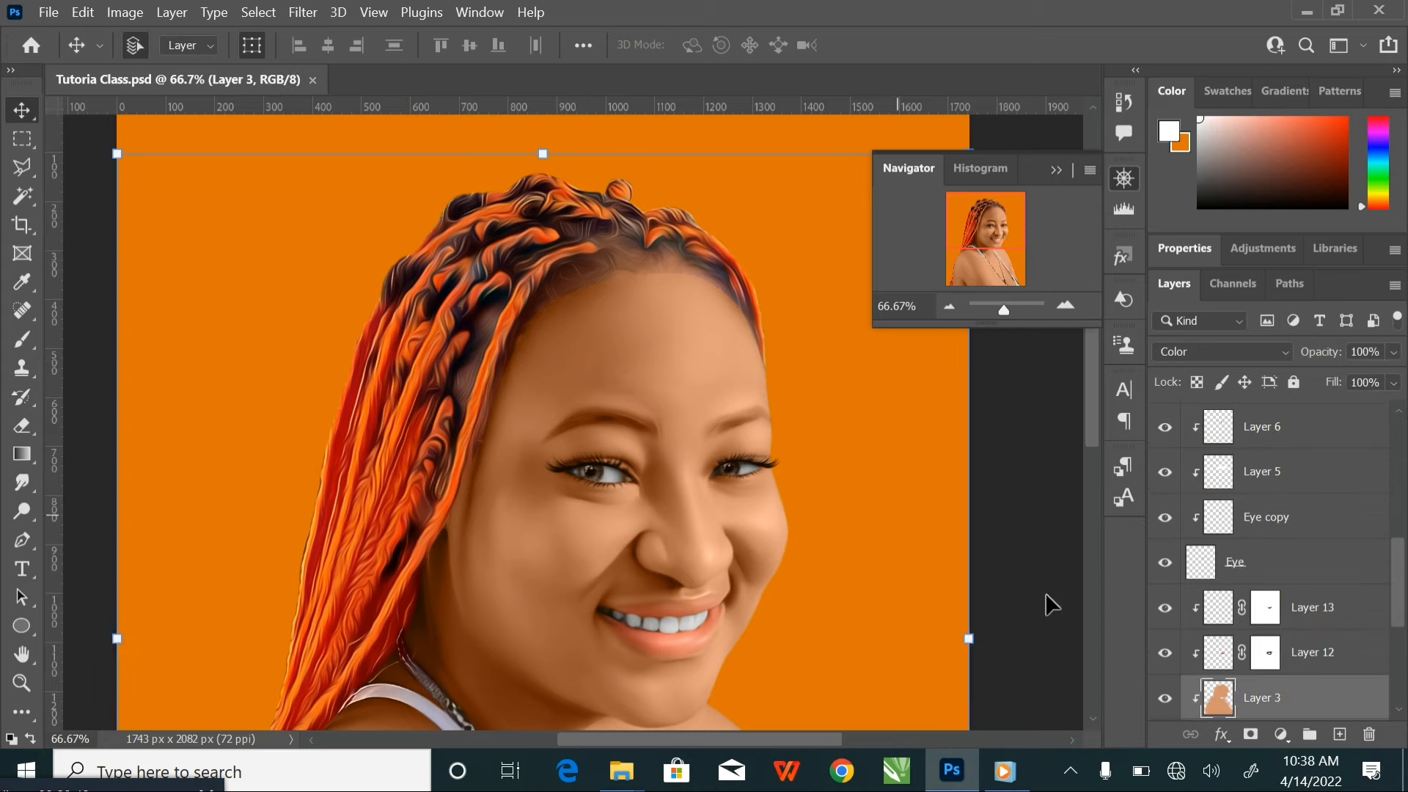
{"action": "scroll", "coordinate": [1288, 619], "scroll_direction": "down", "scroll_amount": 5}
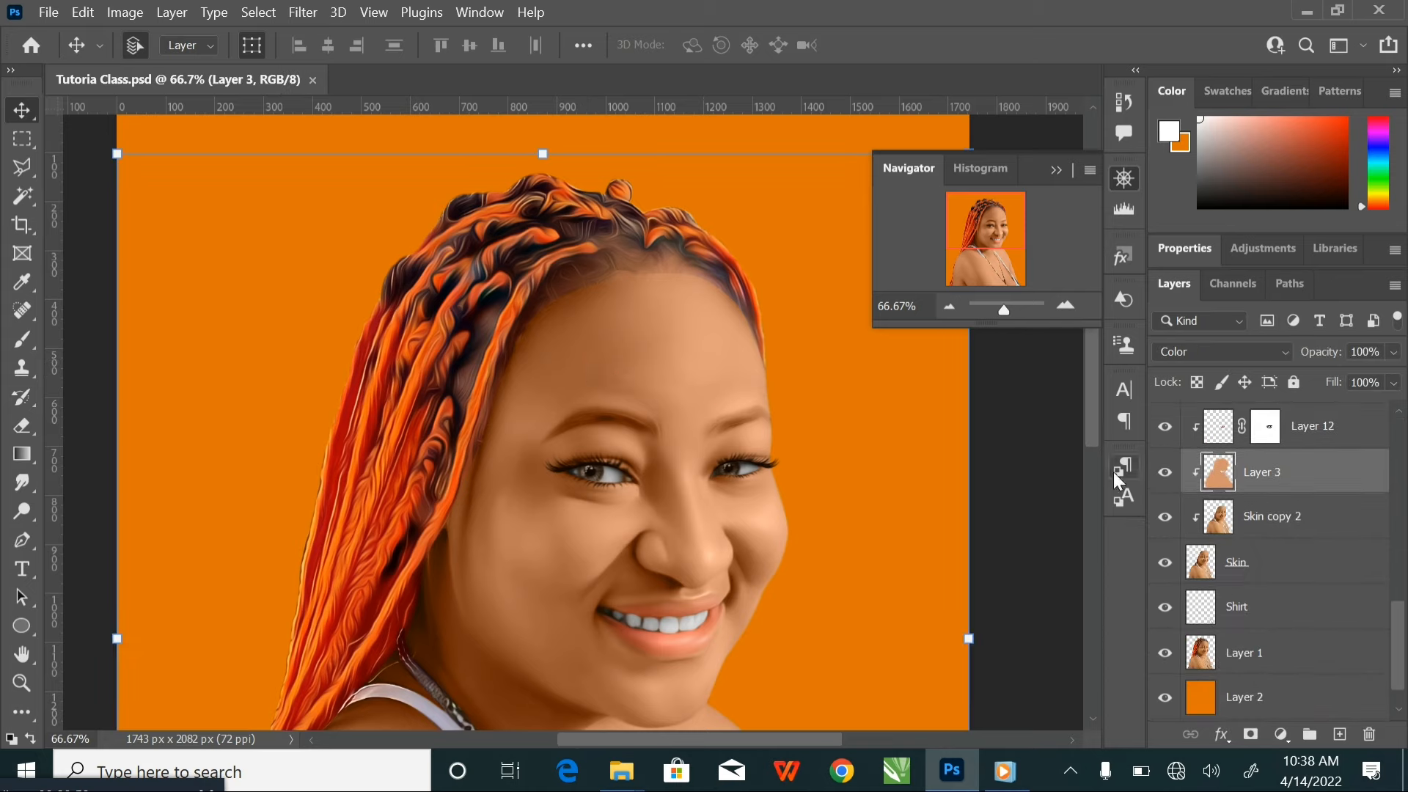
{"action": "left_click", "coordinate": [1216, 349]}
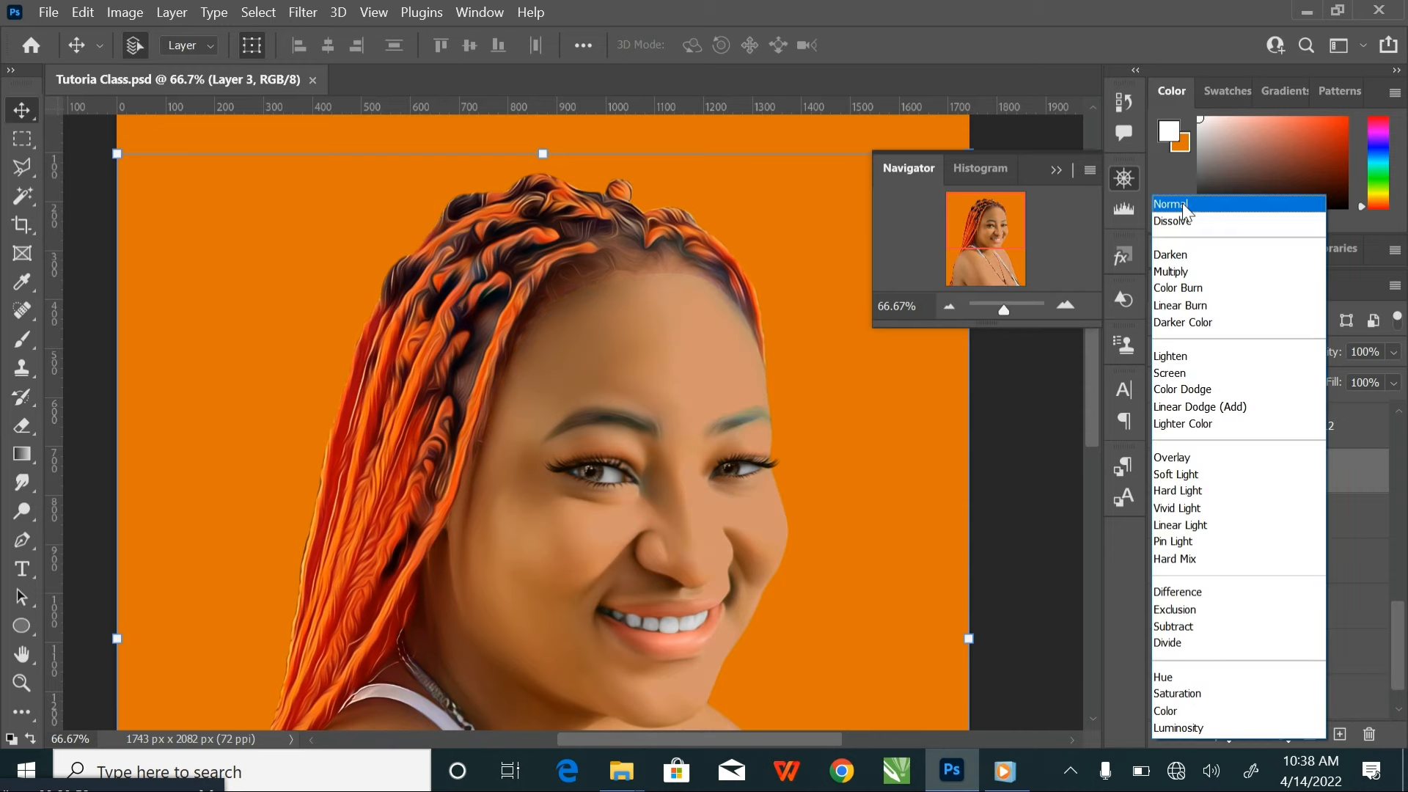
{"action": "left_click", "coordinate": [1182, 204]}
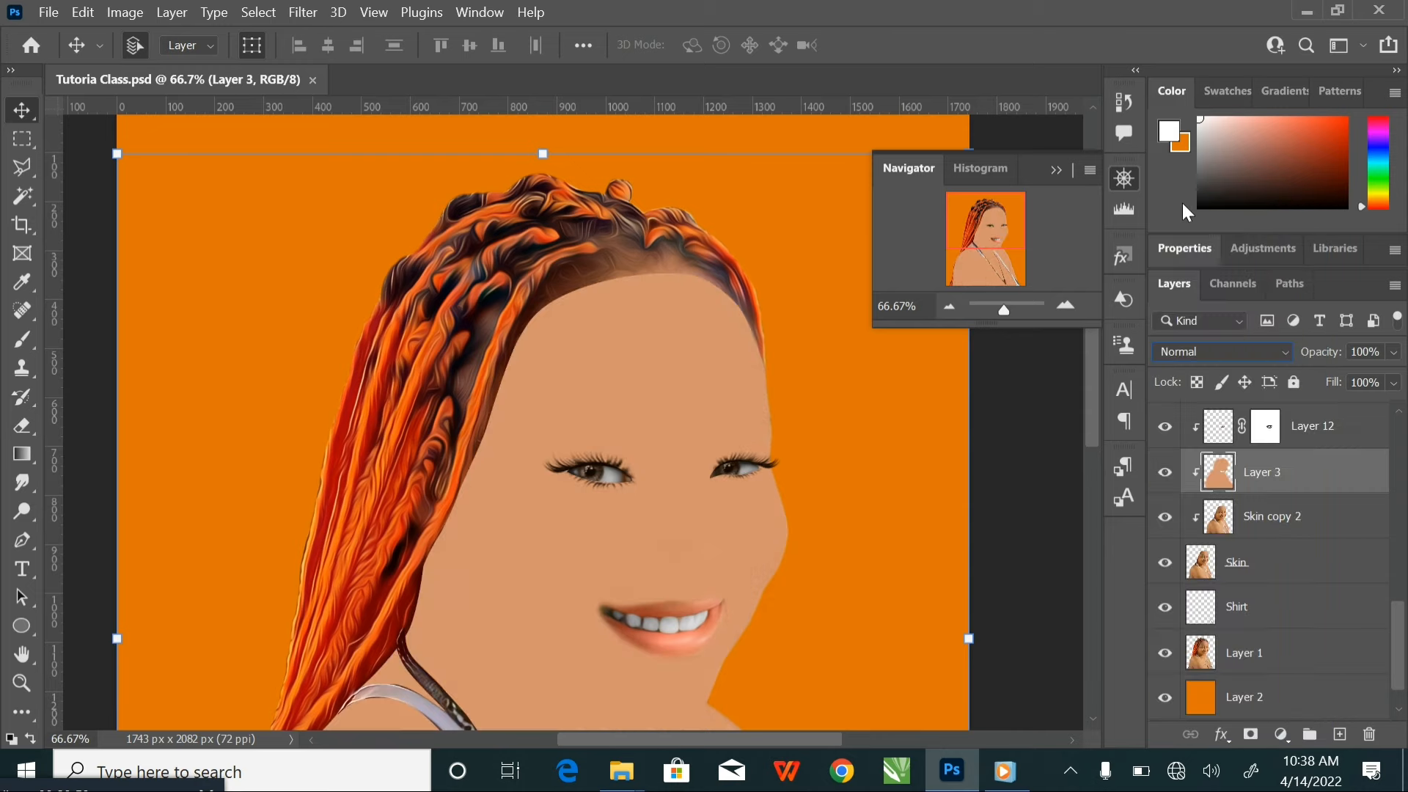
{"action": "left_click", "coordinate": [1169, 136]}
{"action": "left_click", "coordinate": [623, 338]}
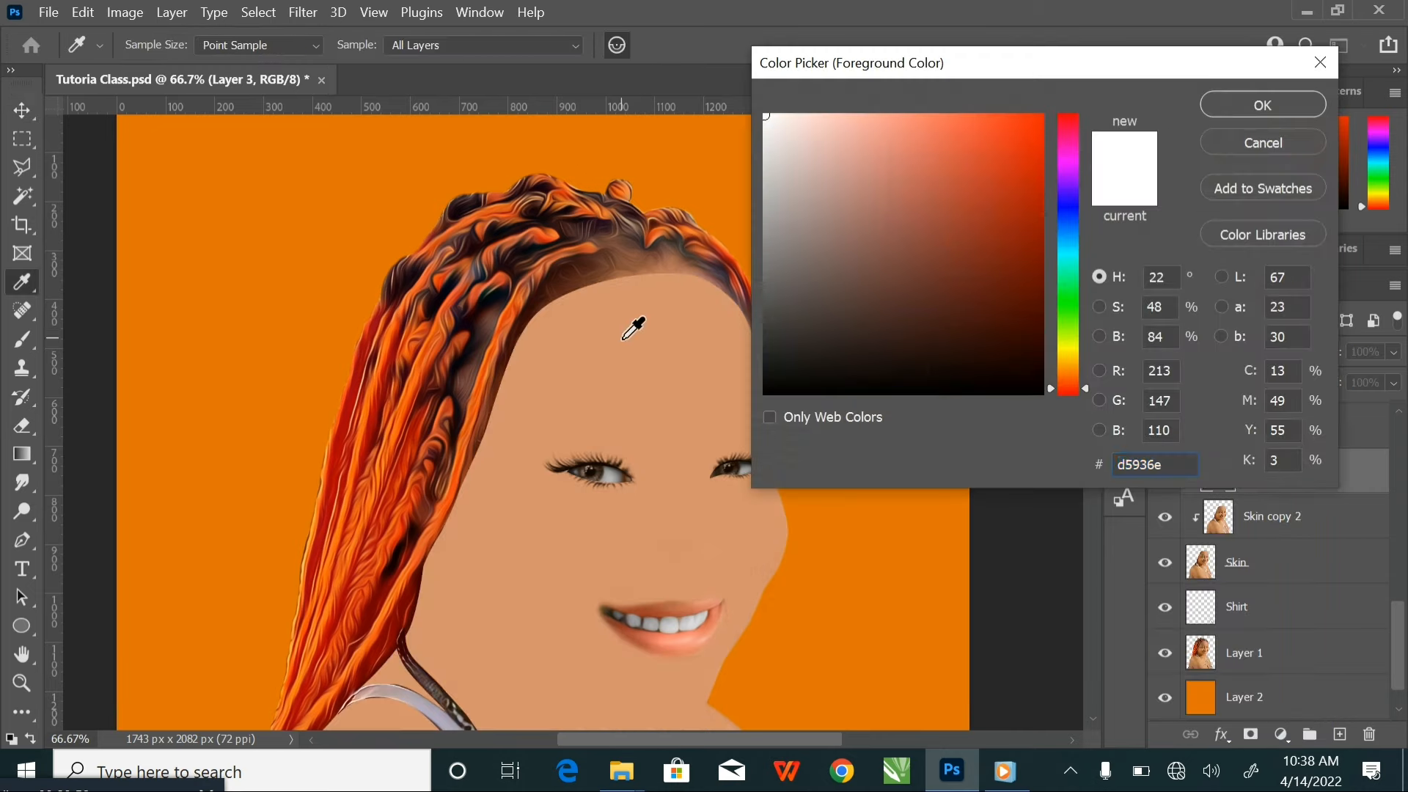
{"action": "left_click", "coordinate": [1256, 107]}
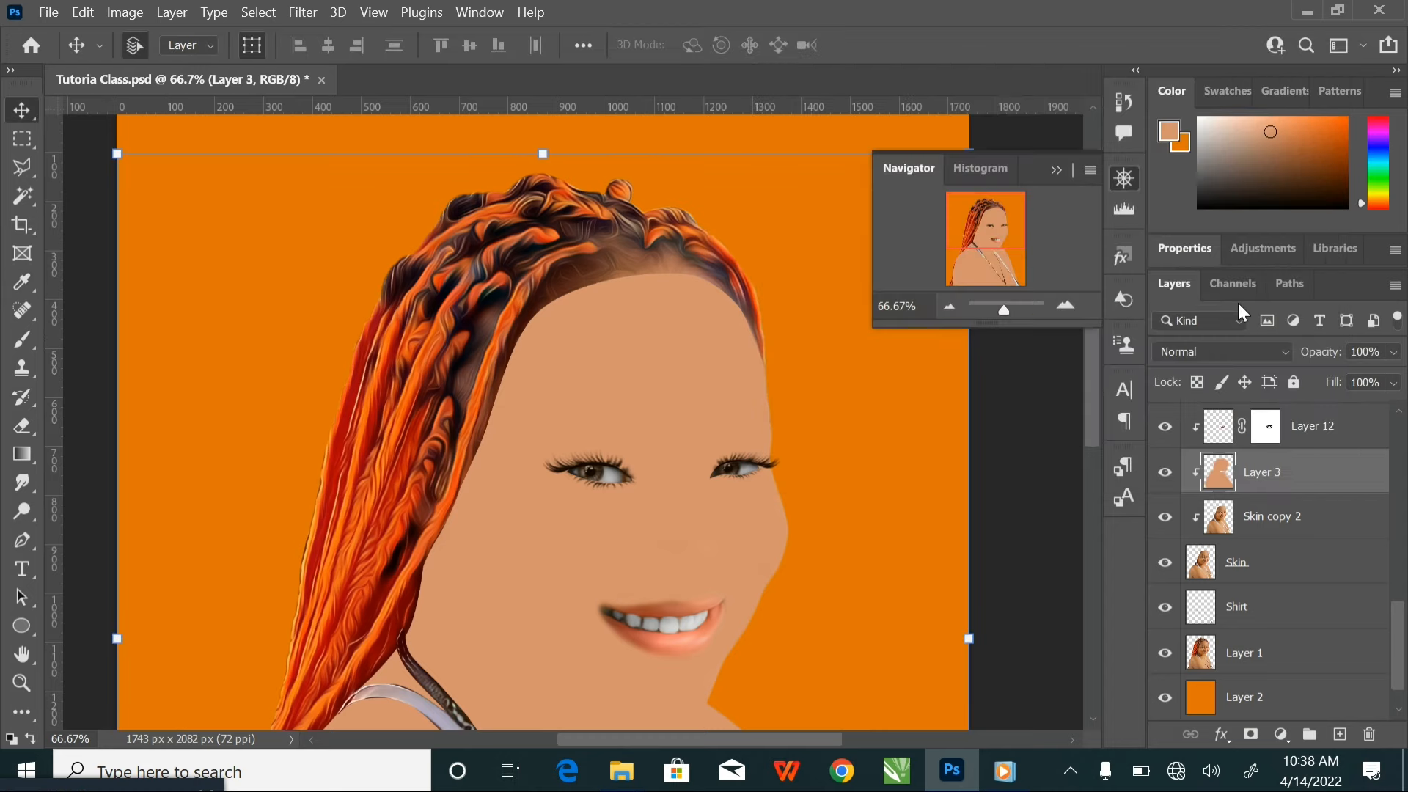
Restore Layer 3's blend mode to Color
{"action": "left_click", "coordinate": [1212, 348]}
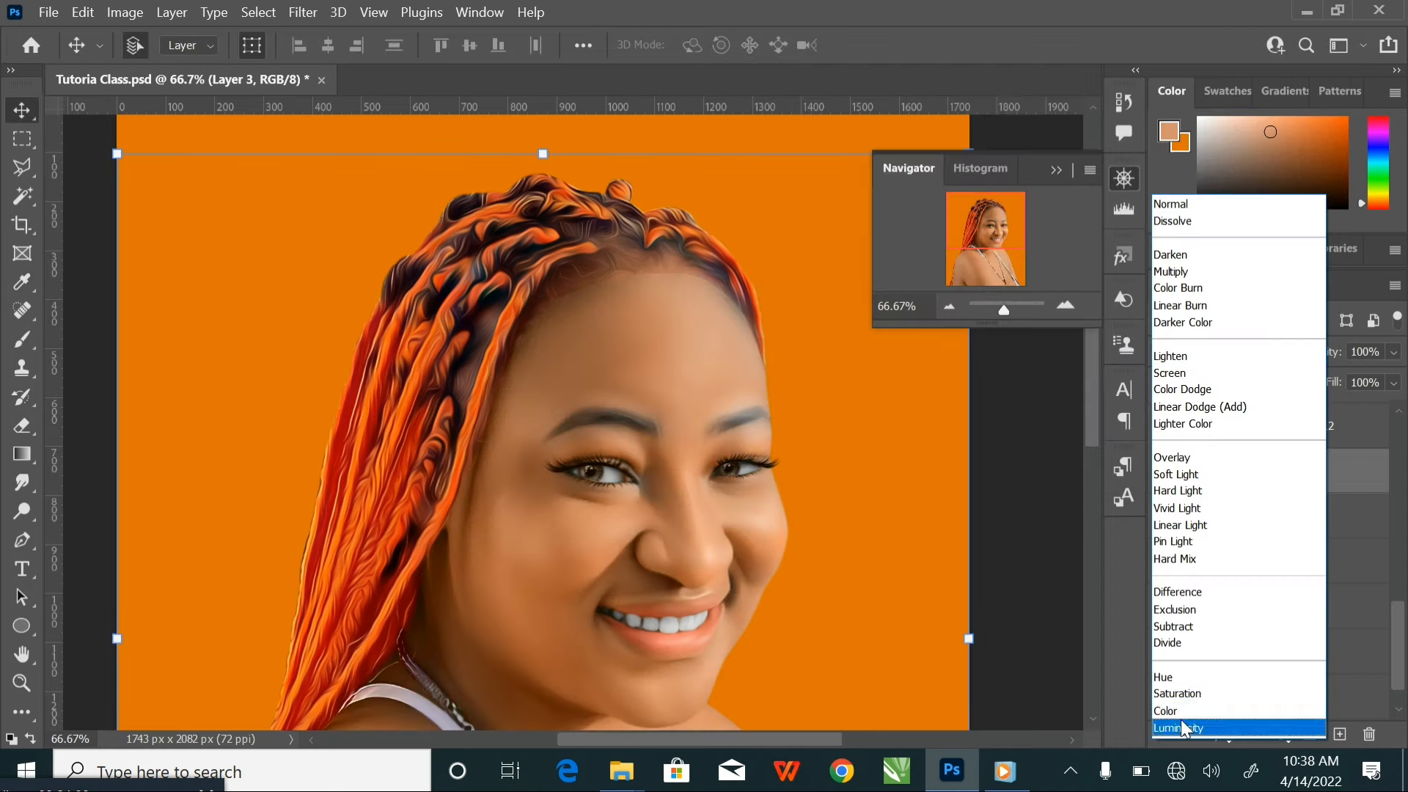
{"action": "left_click", "coordinate": [1182, 725]}
{"action": "left_click", "coordinate": [1235, 351]}
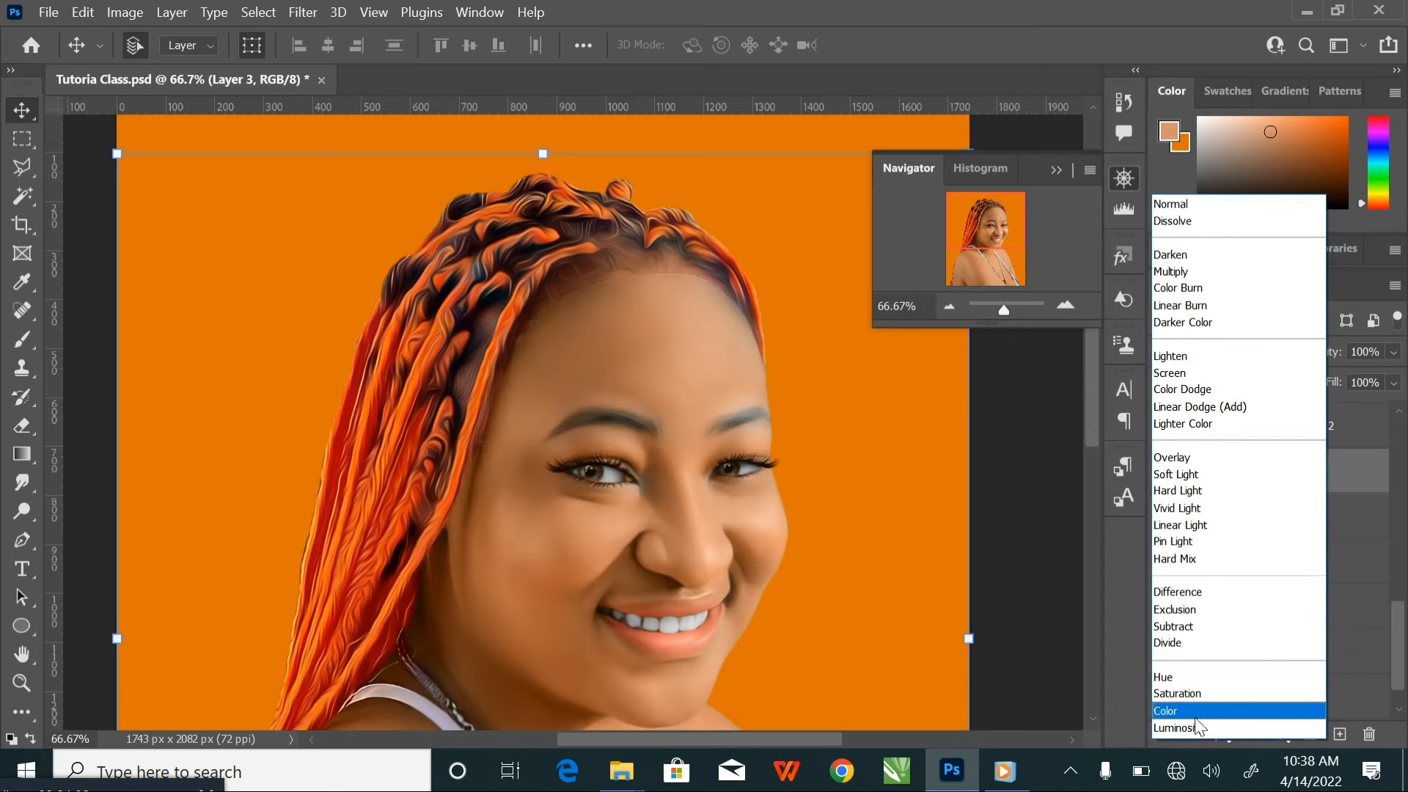
{"action": "left_click", "coordinate": [1190, 709]}
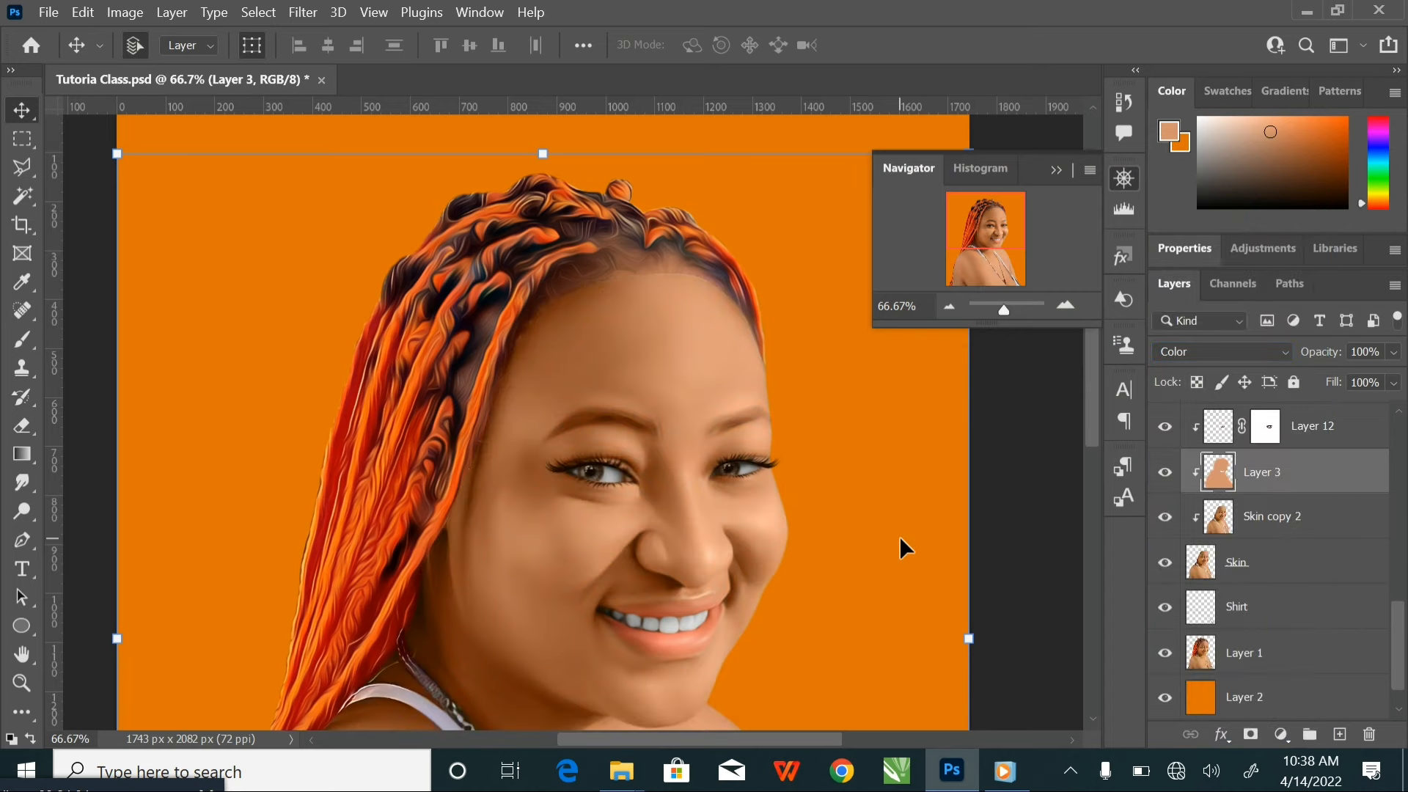
{"action": "key", "text": "ctrl+minus"}
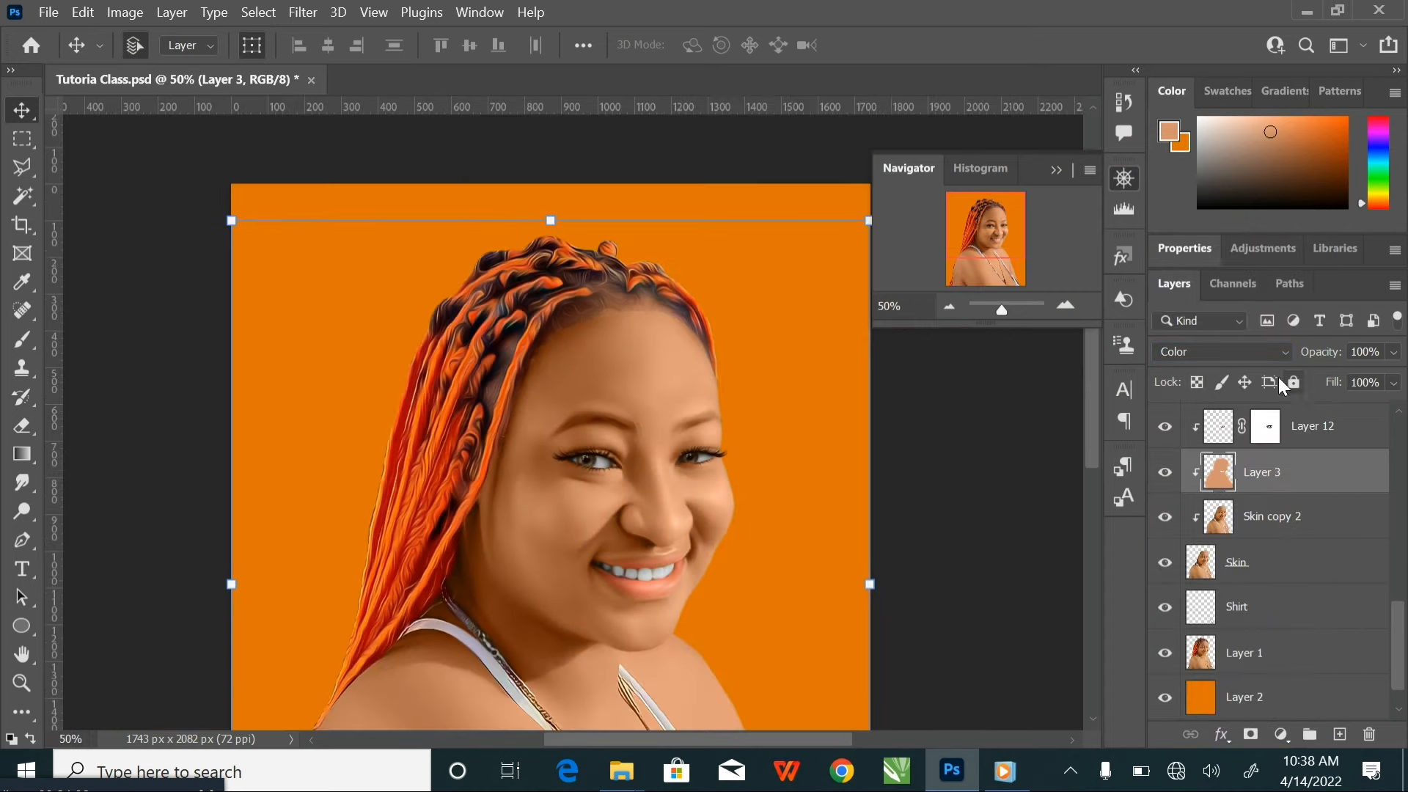
Create a new layer above Hair copy 2 and clip it to the Hair layer
{"action": "scroll", "coordinate": [1337, 429], "scroll_direction": "up", "scroll_amount": 5}
{"action": "scroll", "coordinate": [1336, 429], "scroll_direction": "up", "scroll_amount": 5}
{"action": "left_click", "coordinate": [1316, 432]}
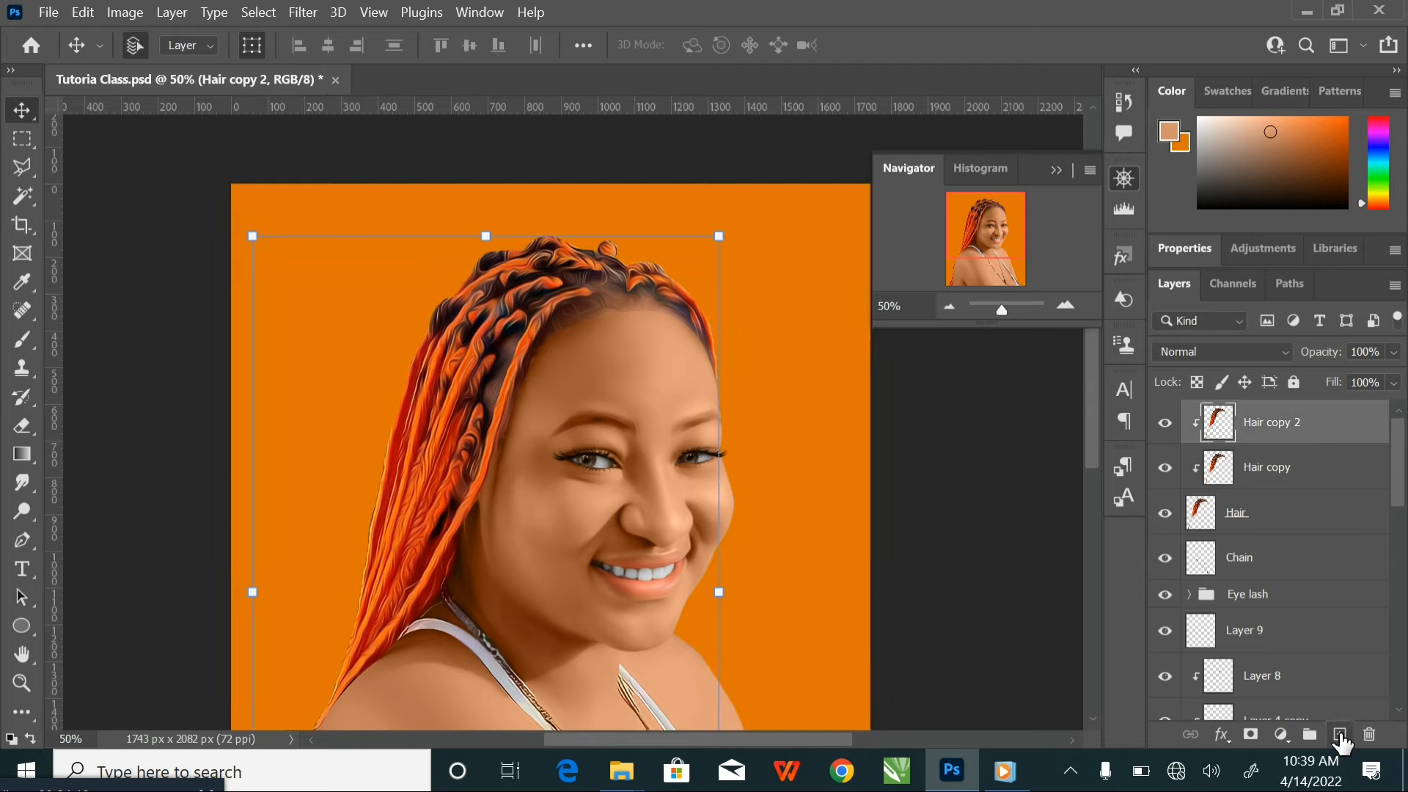
{"action": "left_click", "coordinate": [1340, 736]}
{"action": "right_click", "coordinate": [1321, 439]}
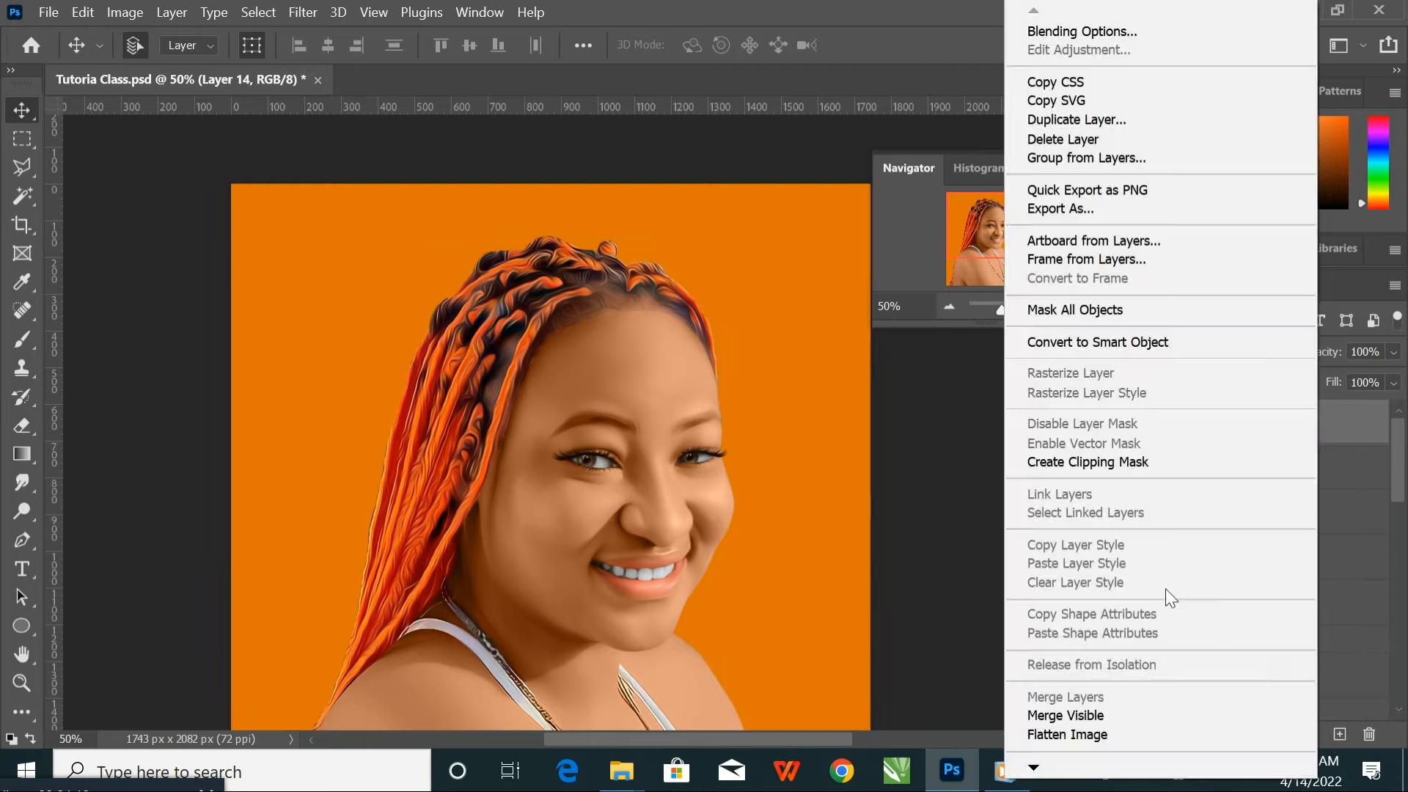
{"action": "left_click", "coordinate": [1148, 463]}
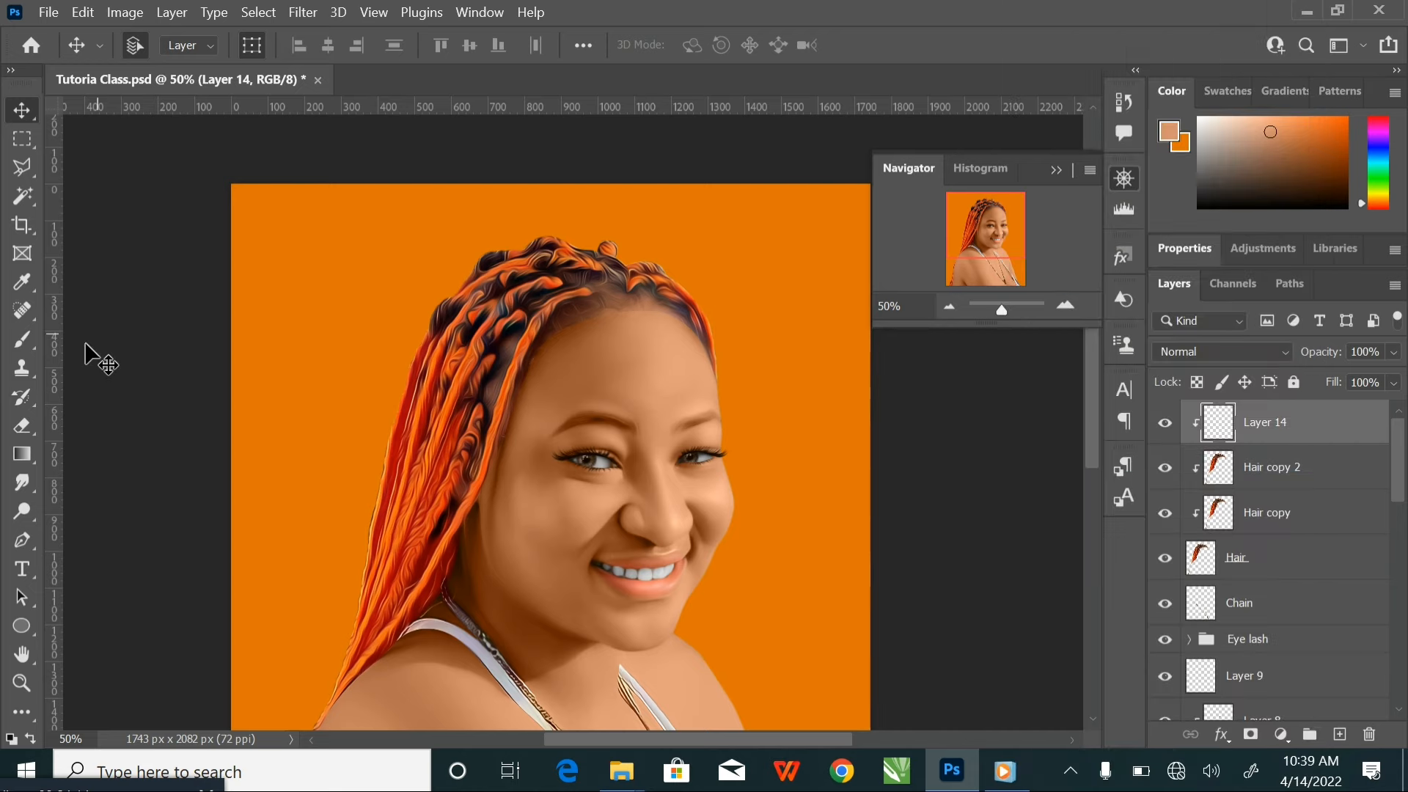
Set up the Brush tool at 35% opacity and set Layer 14's blend mode to Color
{"action": "left_click", "coordinate": [29, 338]}
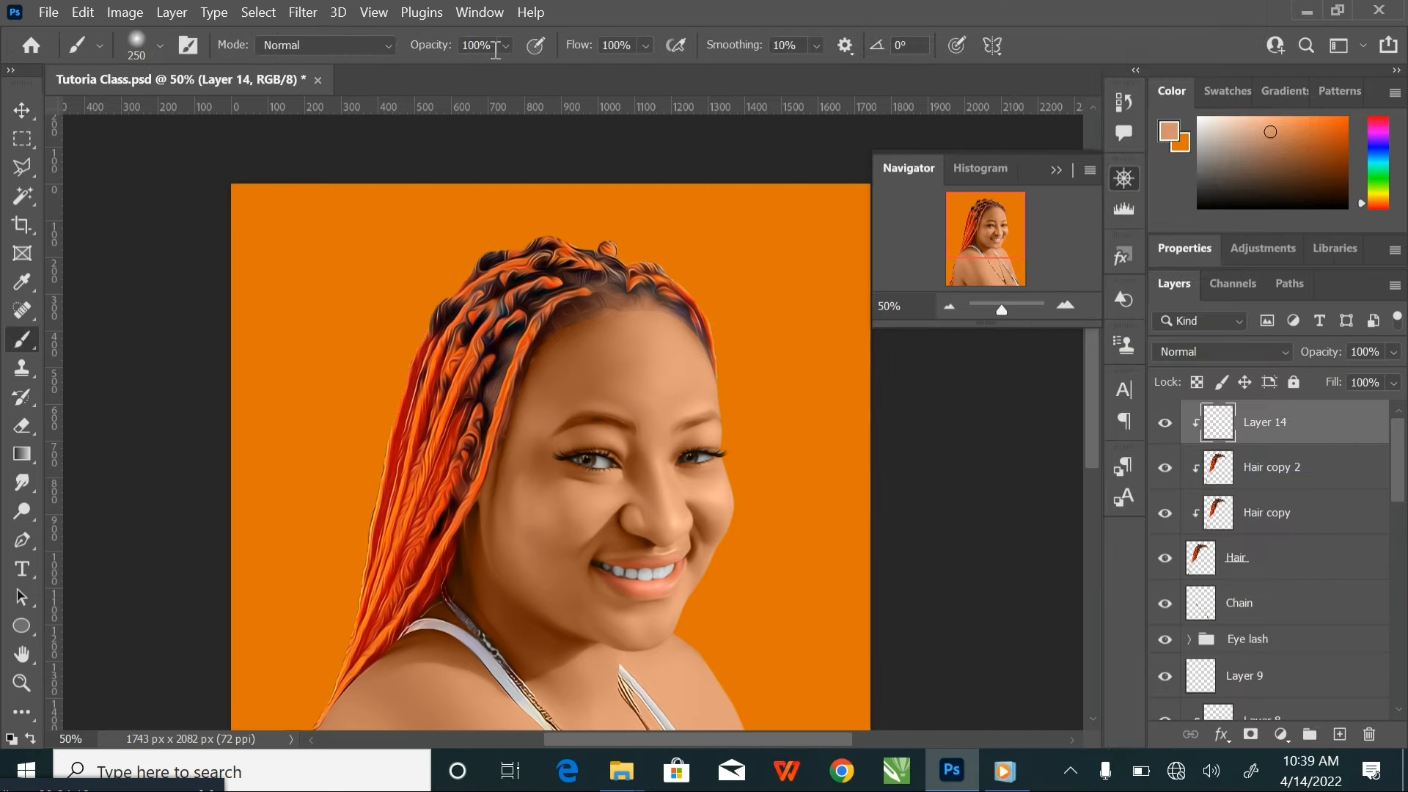
{"action": "left_click", "coordinate": [505, 45]}
{"action": "left_click_drag", "start_coordinate": [540, 72], "coordinate": [494, 72]}
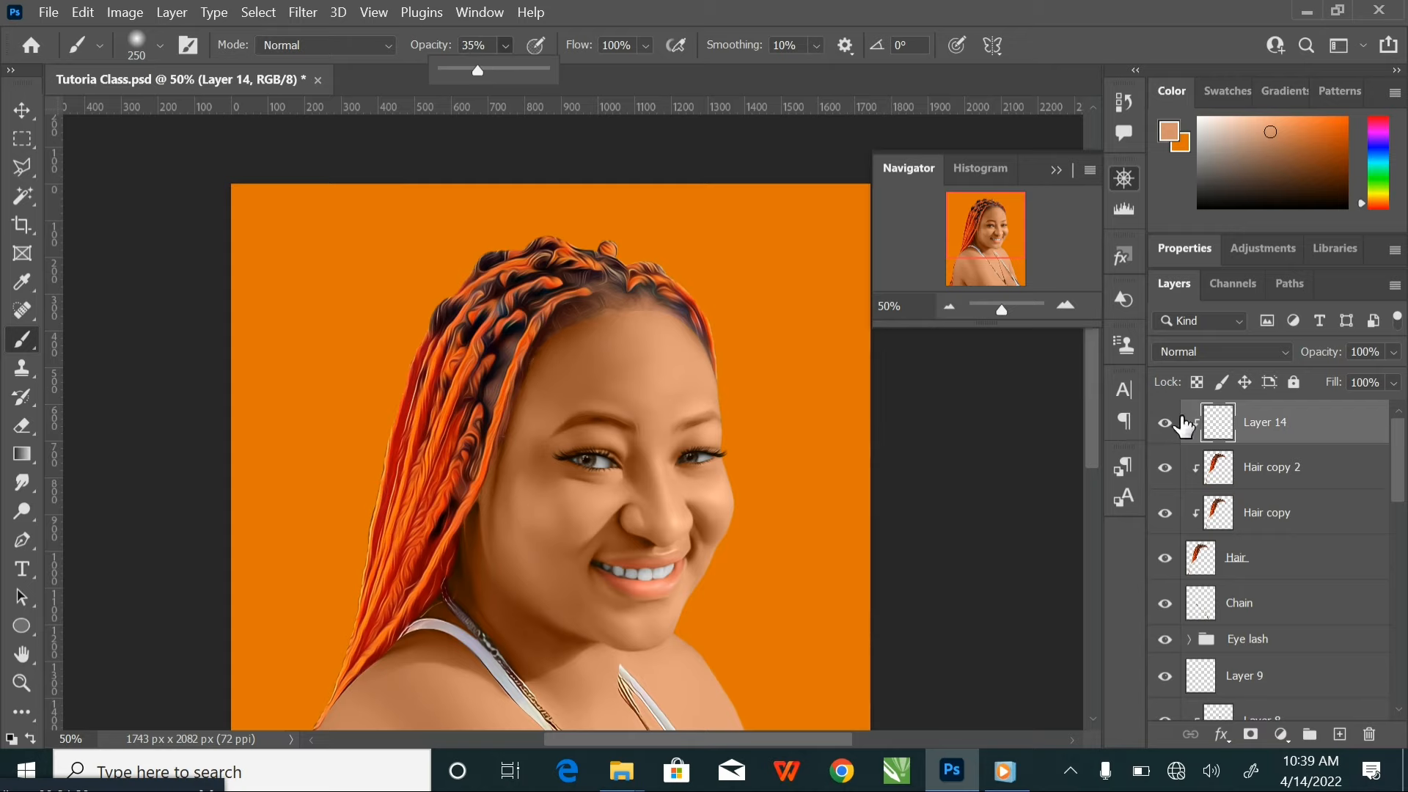
{"action": "left_click", "coordinate": [1215, 360]}
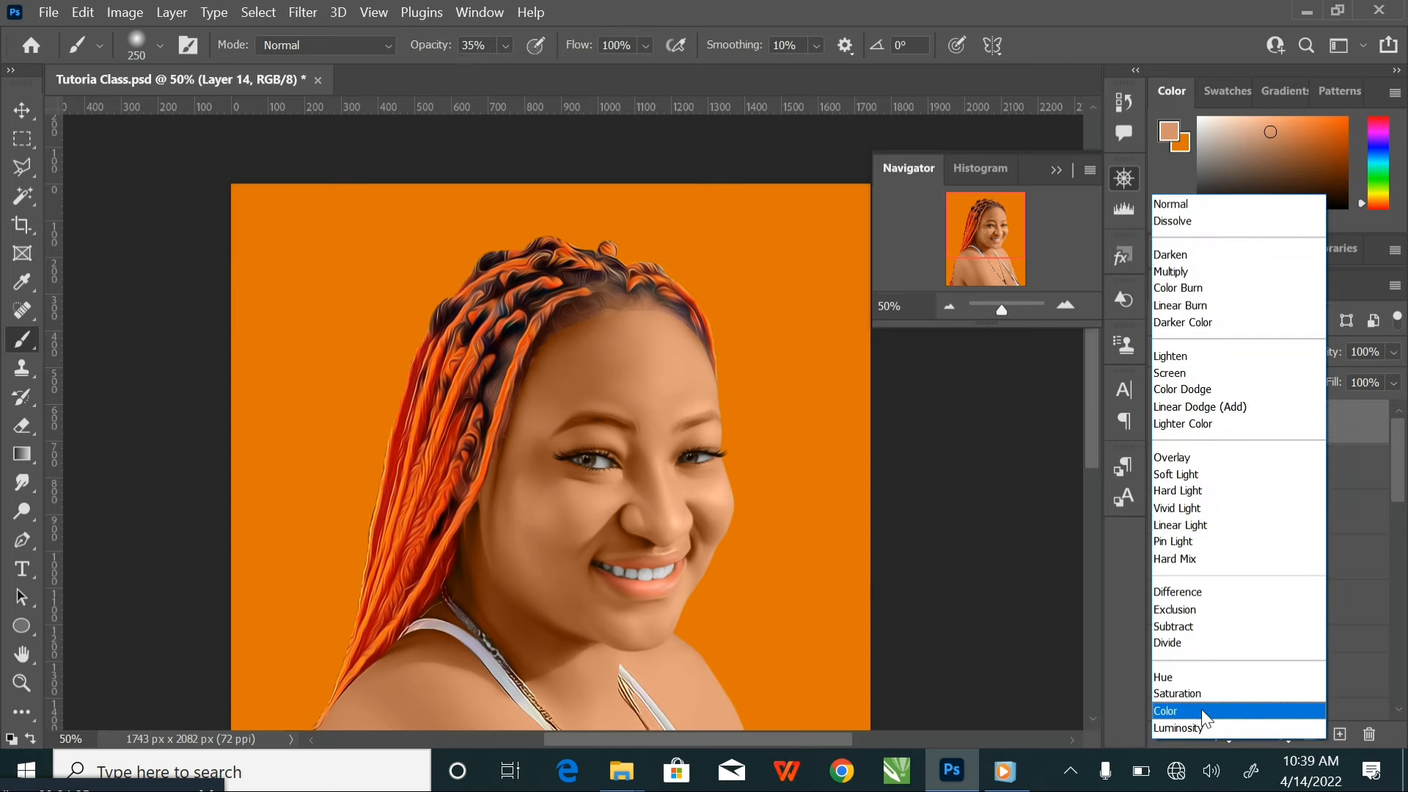
{"action": "left_click", "coordinate": [1201, 710]}
Reduce the brush size to 90 and paint the sampled skin tone over the hairline above the forehead
{"action": "scroll", "coordinate": [940, 534], "scroll_direction": "up", "scroll_amount": 2}
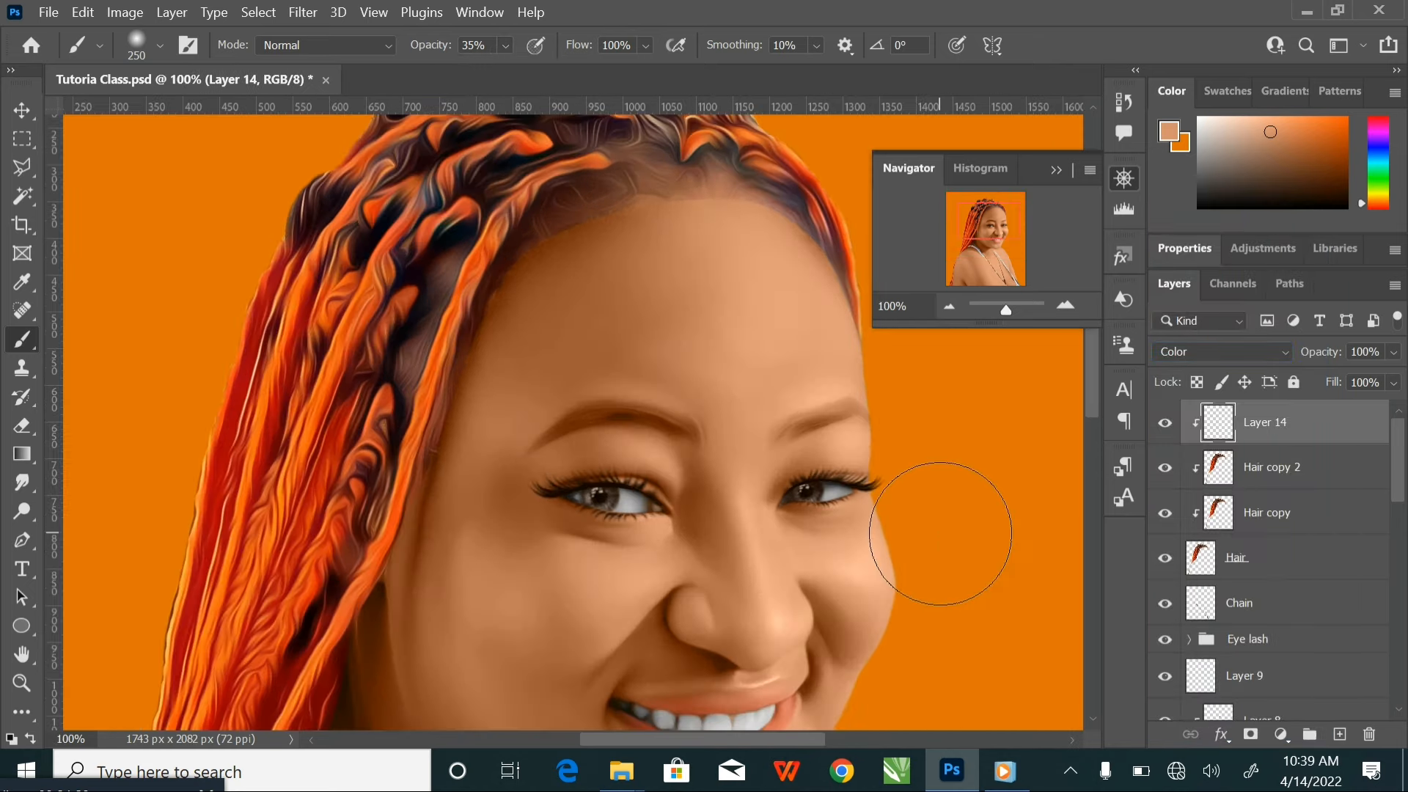
{"action": "left_click_drag", "start_coordinate": [628, 356], "coordinate": [613, 442]}
{"action": "key", "text": "bracketleft"}
{"action": "key", "text": "bracketleft"}
{"action": "key", "text": "bracketleft"}
{"action": "key", "text": "bracketleft"}
{"action": "key", "text": "bracketleft"}
{"action": "key", "text": "bracketleft"}
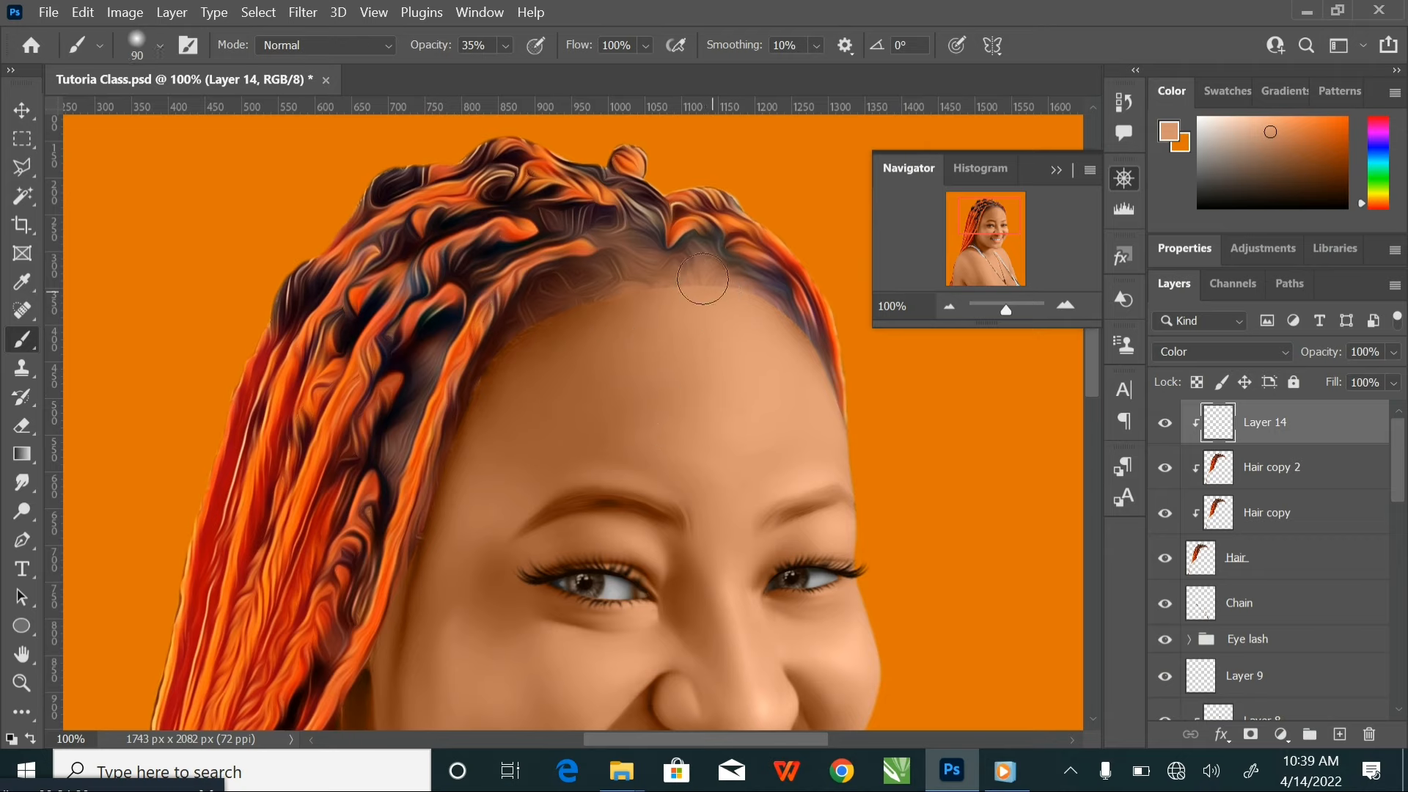
{"action": "mouse_move", "coordinate": [725, 290]}
{"action": "left_mouse_down"}
{"action": "mouse_move", "coordinate": [762, 325]}
{"action": "mouse_move", "coordinate": [680, 281]}
{"action": "left_mouse_up"}
Raise the brush opacity to 41% and tint the hairline from the forehead down to the temple
{"action": "left_click", "coordinate": [501, 50]}
{"action": "left_click_drag", "start_coordinate": [526, 69], "coordinate": [528, 69]}
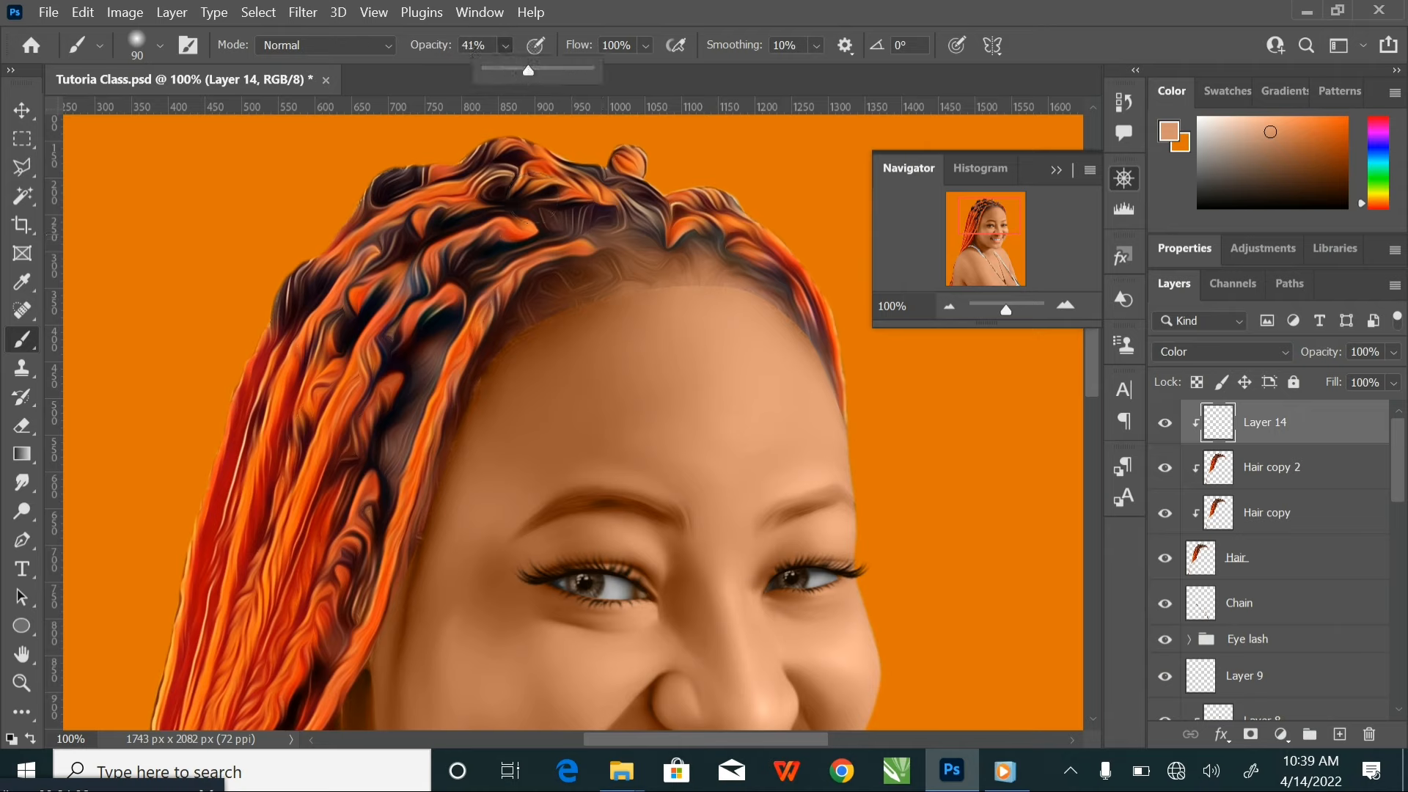
{"action": "mouse_move", "coordinate": [627, 269]}
{"action": "left_mouse_down"}
{"action": "mouse_move", "coordinate": [545, 300]}
{"action": "mouse_move", "coordinate": [473, 397]}
{"action": "mouse_move", "coordinate": [453, 488]}
{"action": "left_mouse_up"}
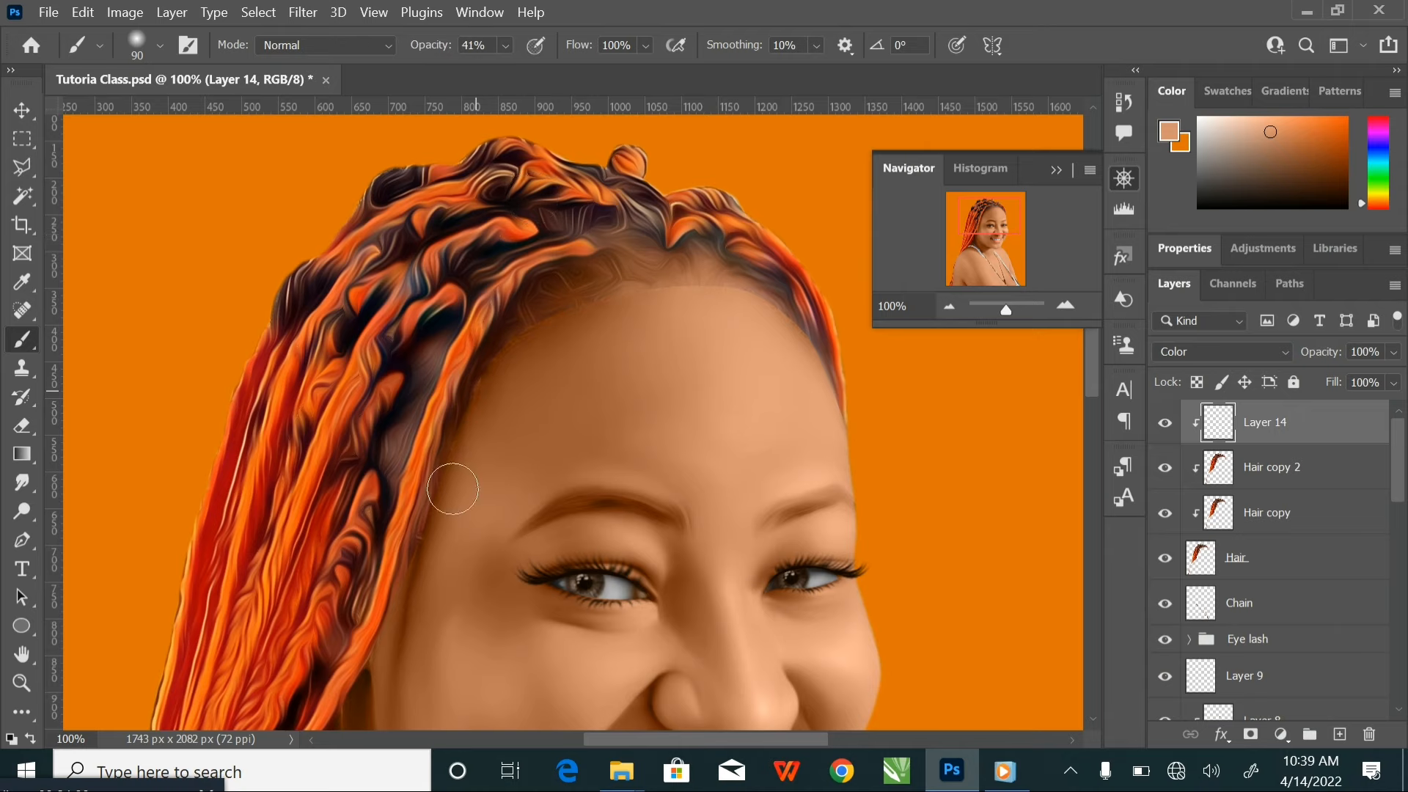
{"action": "mouse_move", "coordinate": [613, 275]}
{"action": "left_mouse_down"}
{"action": "mouse_move", "coordinate": [646, 260]}
{"action": "mouse_move", "coordinate": [674, 273]}
{"action": "left_mouse_up"}
Blend the skin tone along the temple beside the front braid on Layer 14, checking the tint at several zoom levels
{"action": "key", "text": "ctrl+minus"}
{"action": "key", "text": "ctrl+minus"}
{"action": "key", "text": "ctrl+plus"}
{"action": "key", "text": "ctrl+plus"}
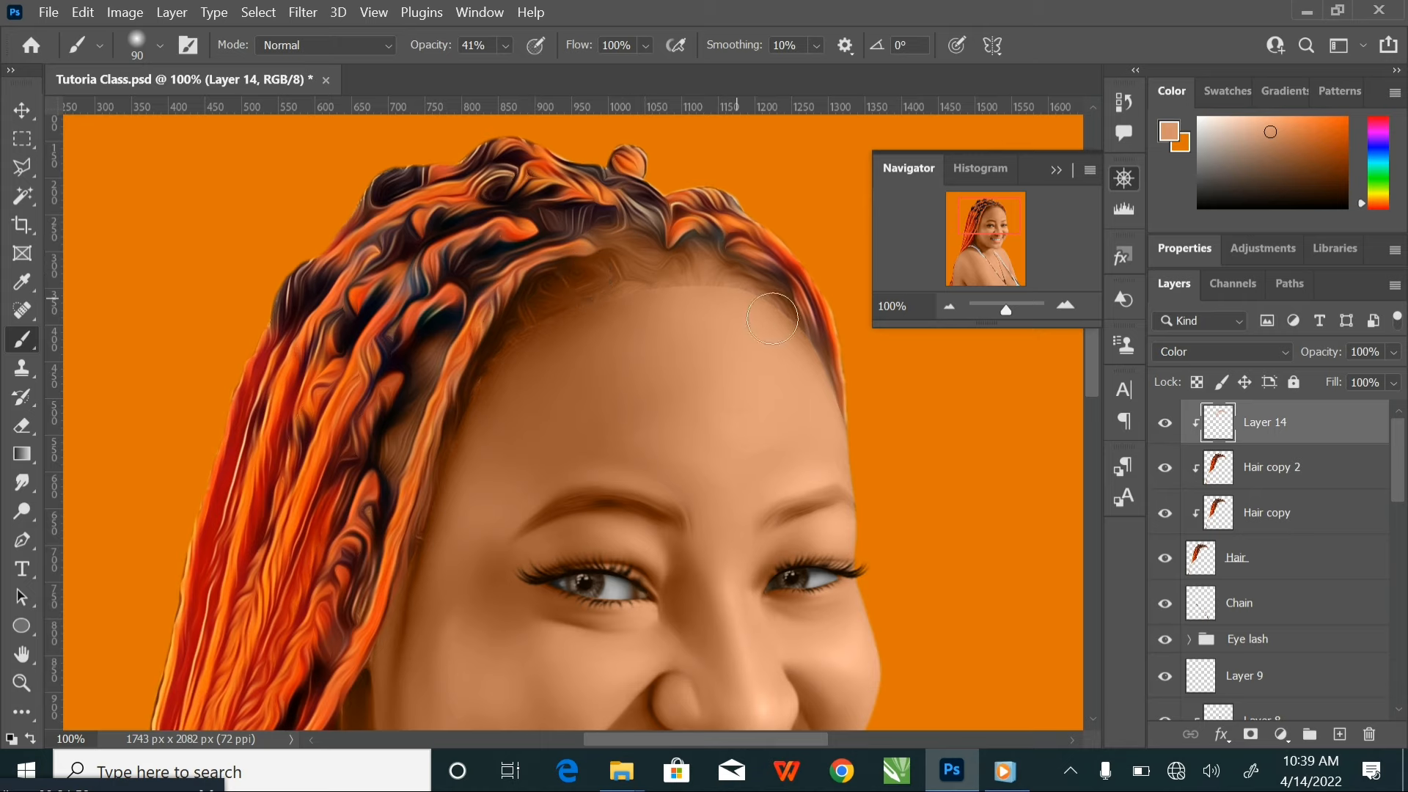
{"action": "left_click_drag", "start_coordinate": [816, 475], "coordinate": [789, 305]}
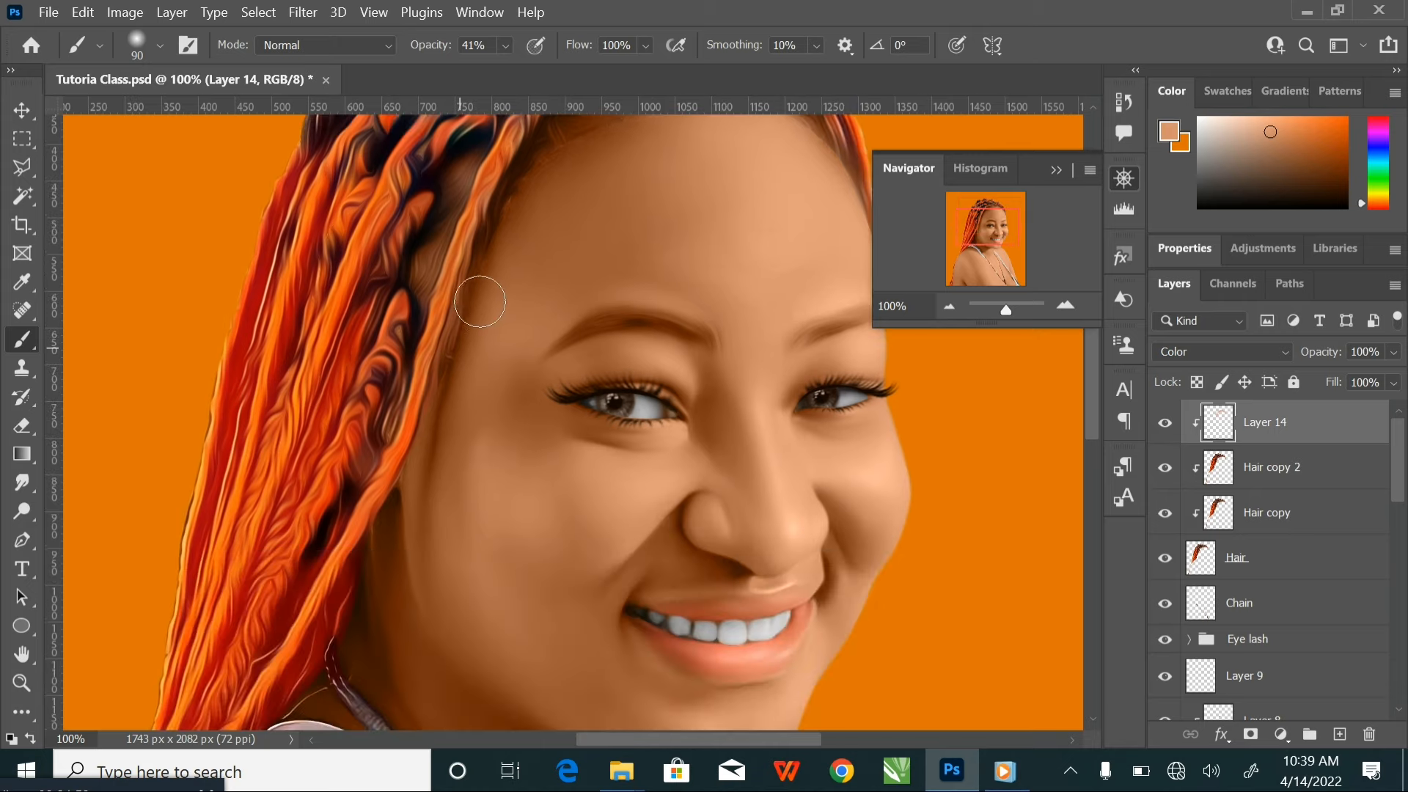
{"action": "scroll", "coordinate": [539, 341], "scroll_direction": "down", "scroll_amount": 2}
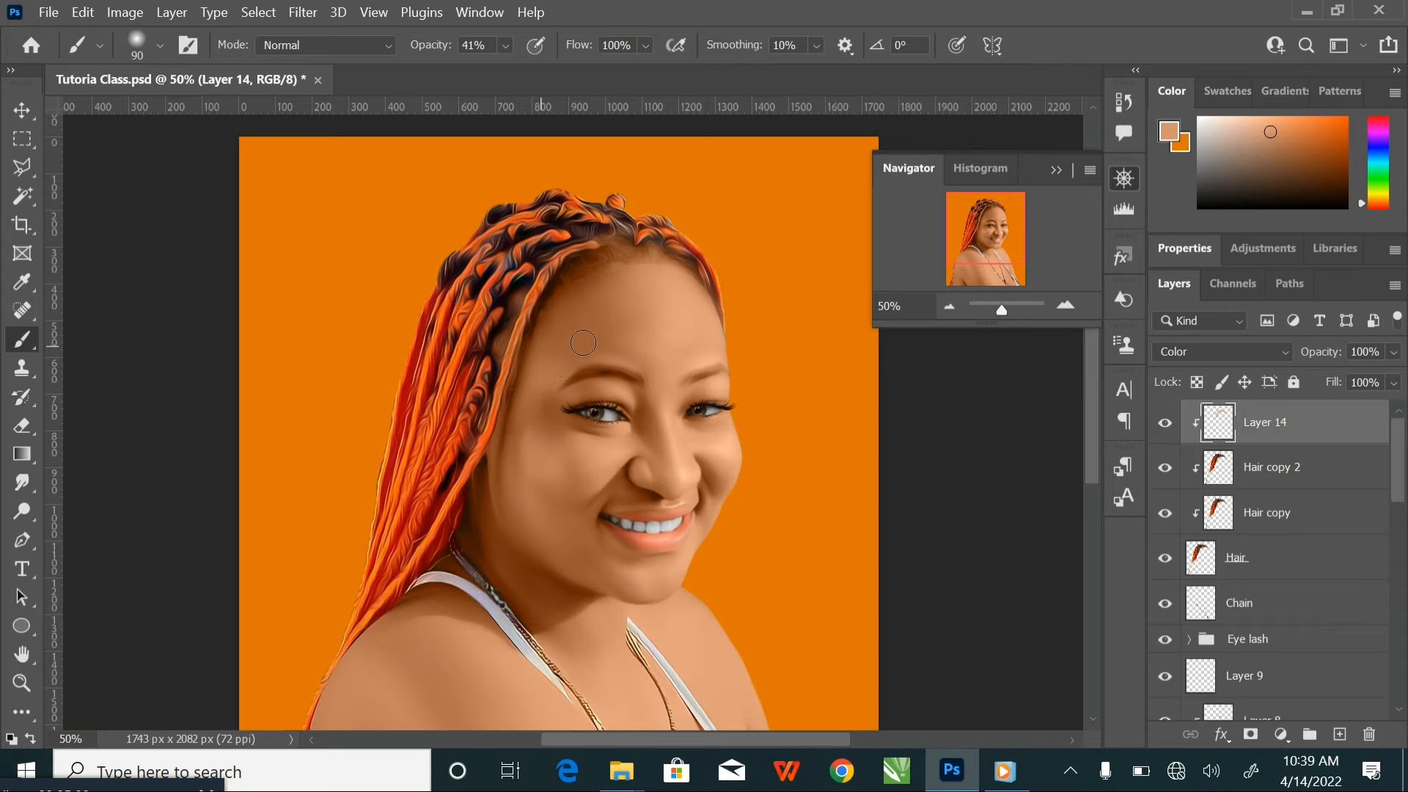
{"action": "scroll", "coordinate": [568, 341], "scroll_direction": "up", "scroll_amount": 3}
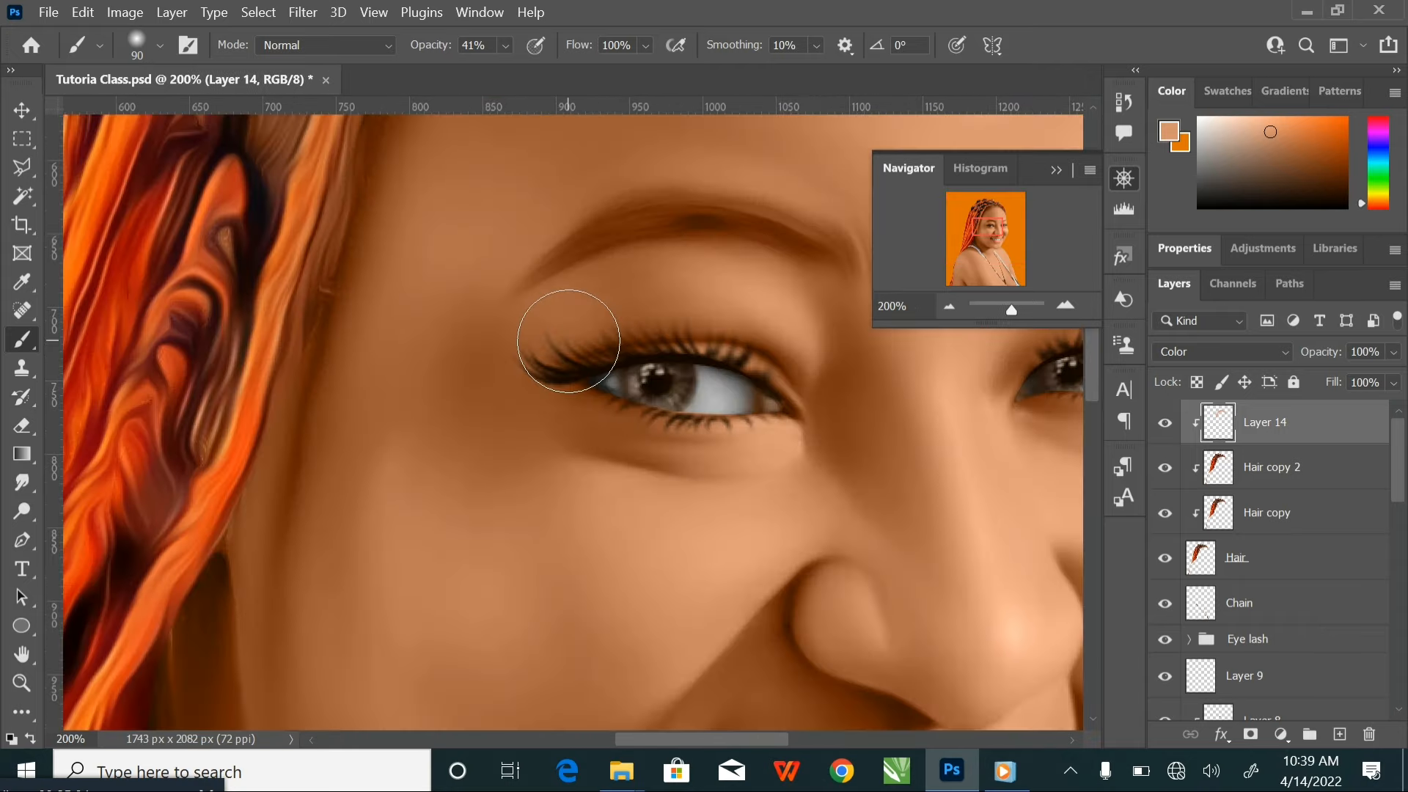
{"action": "left_click_drag", "start_coordinate": [339, 293], "coordinate": [349, 421]}
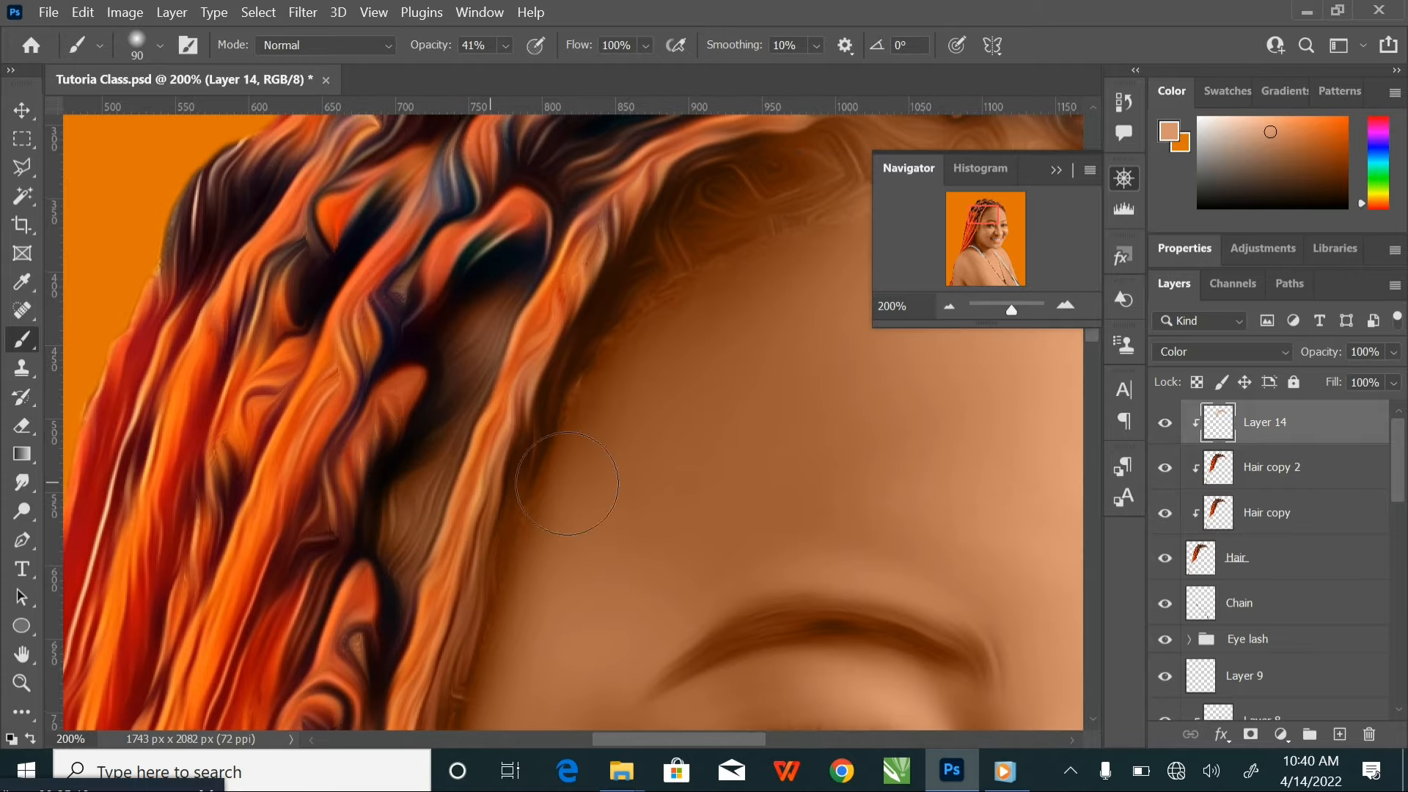
Smudge the scalp patch between the braids on Hair copy 2 with a size 45 brush at 19% strength until smooth
{"action": "left_click", "coordinate": [1350, 480]}
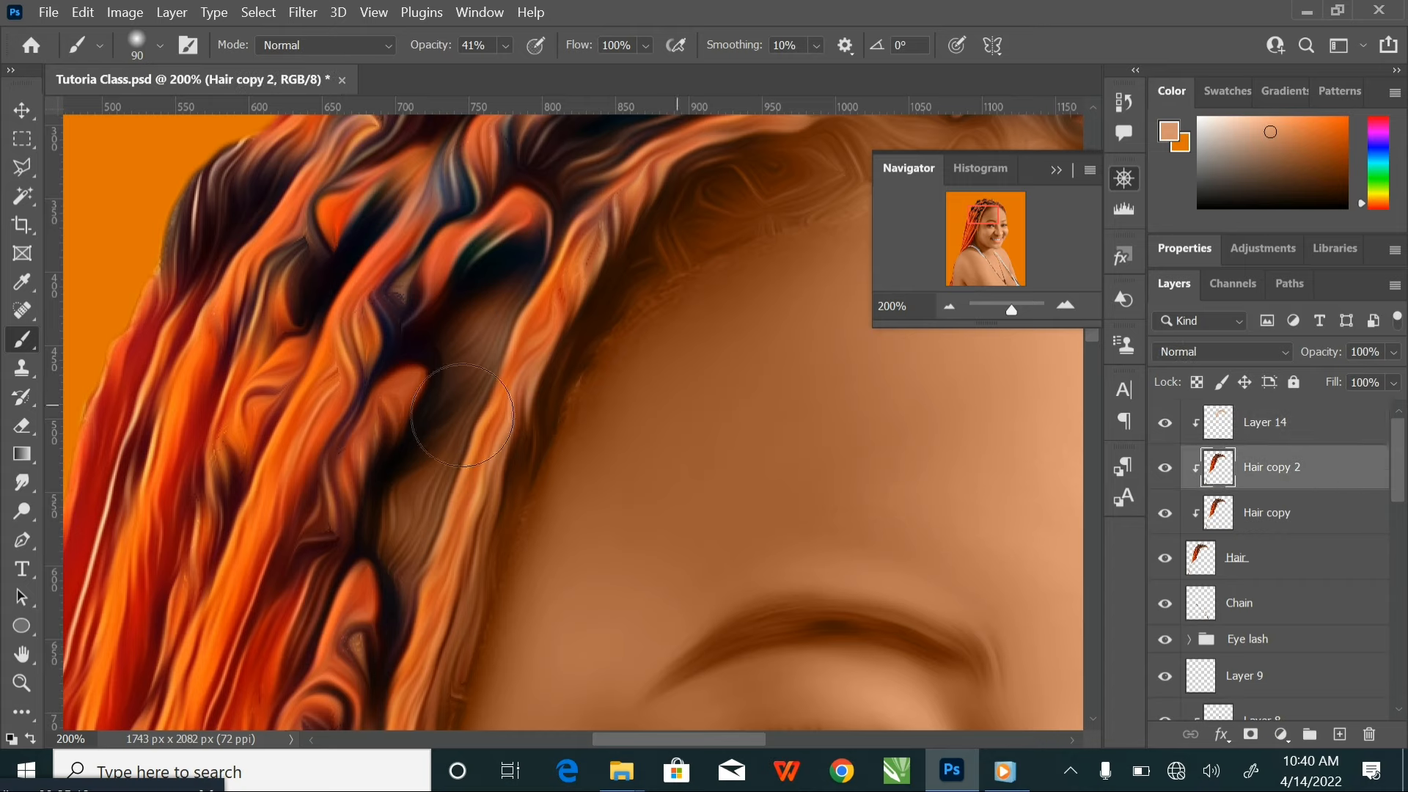
{"action": "left_click", "coordinate": [22, 483]}
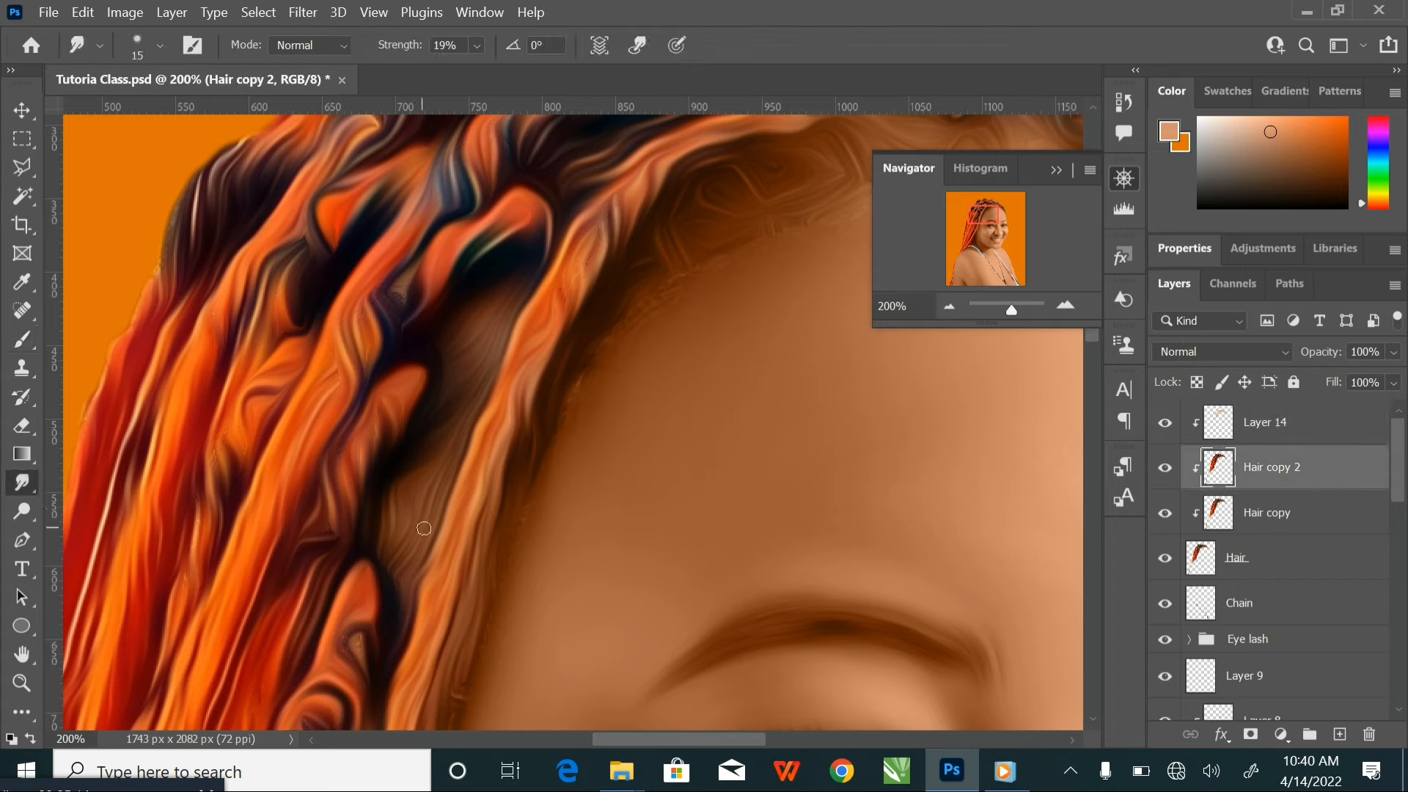
{"action": "key", "text": "bracketright"}
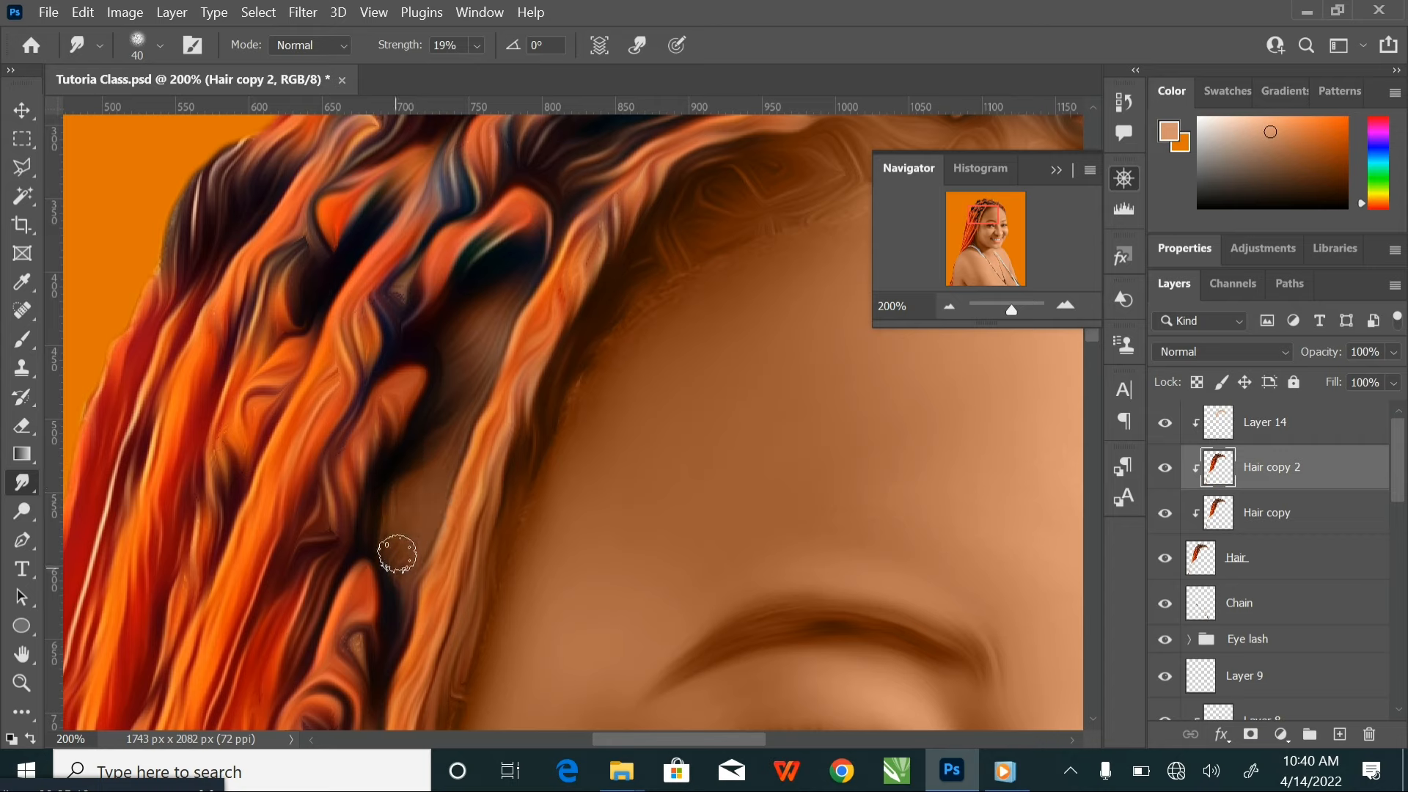
{"action": "key", "text": "bracketright"}
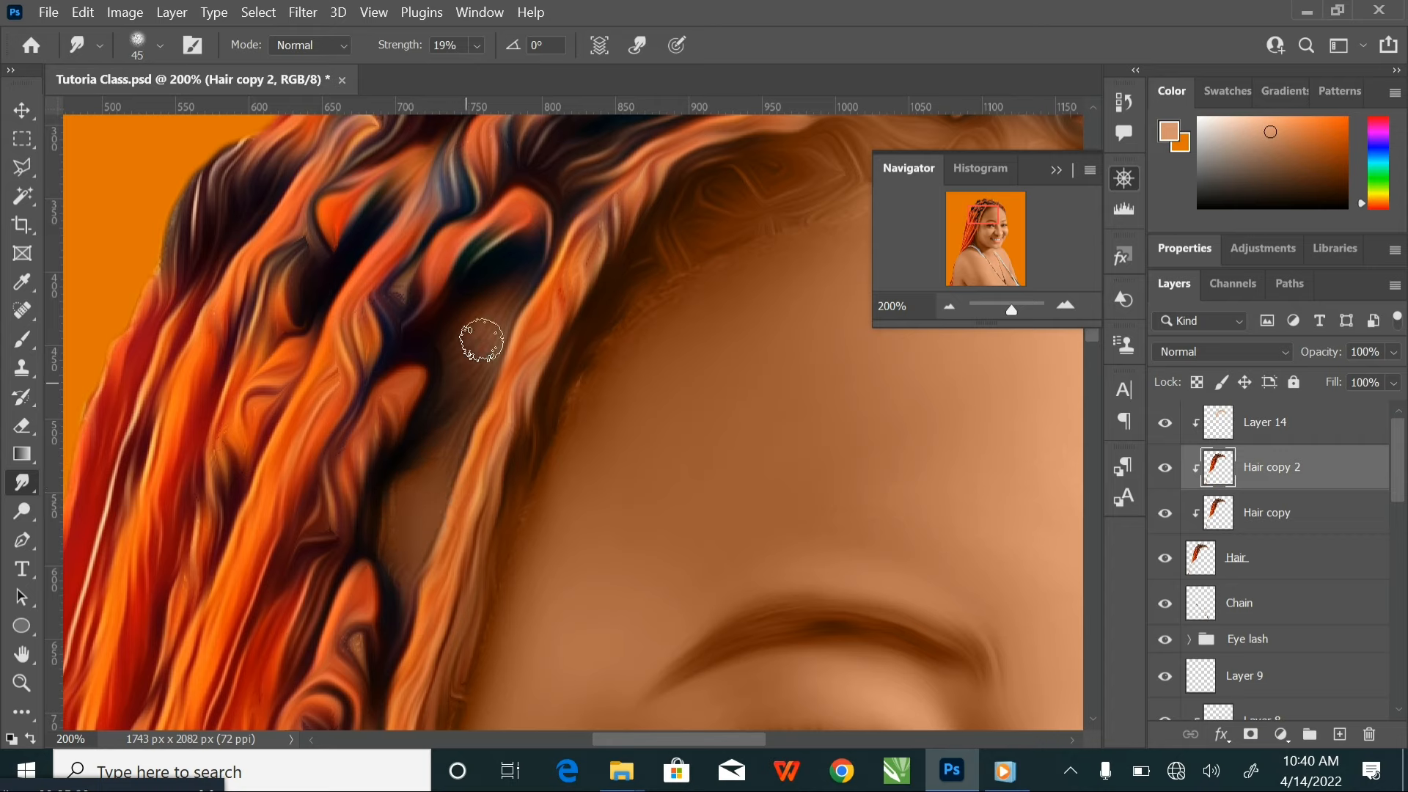
{"action": "mouse_move", "coordinate": [490, 323]}
{"action": "left_mouse_down"}
{"action": "mouse_move", "coordinate": [443, 475]}
{"action": "mouse_move", "coordinate": [409, 515]}
{"action": "mouse_move", "coordinate": [405, 481]}
{"action": "mouse_move", "coordinate": [397, 521]}
{"action": "mouse_move", "coordinate": [410, 541]}
{"action": "mouse_move", "coordinate": [418, 515]}
{"action": "mouse_move", "coordinate": [403, 506]}
{"action": "mouse_move", "coordinate": [471, 397]}
{"action": "mouse_move", "coordinate": [505, 297]}
{"action": "left_mouse_up"}
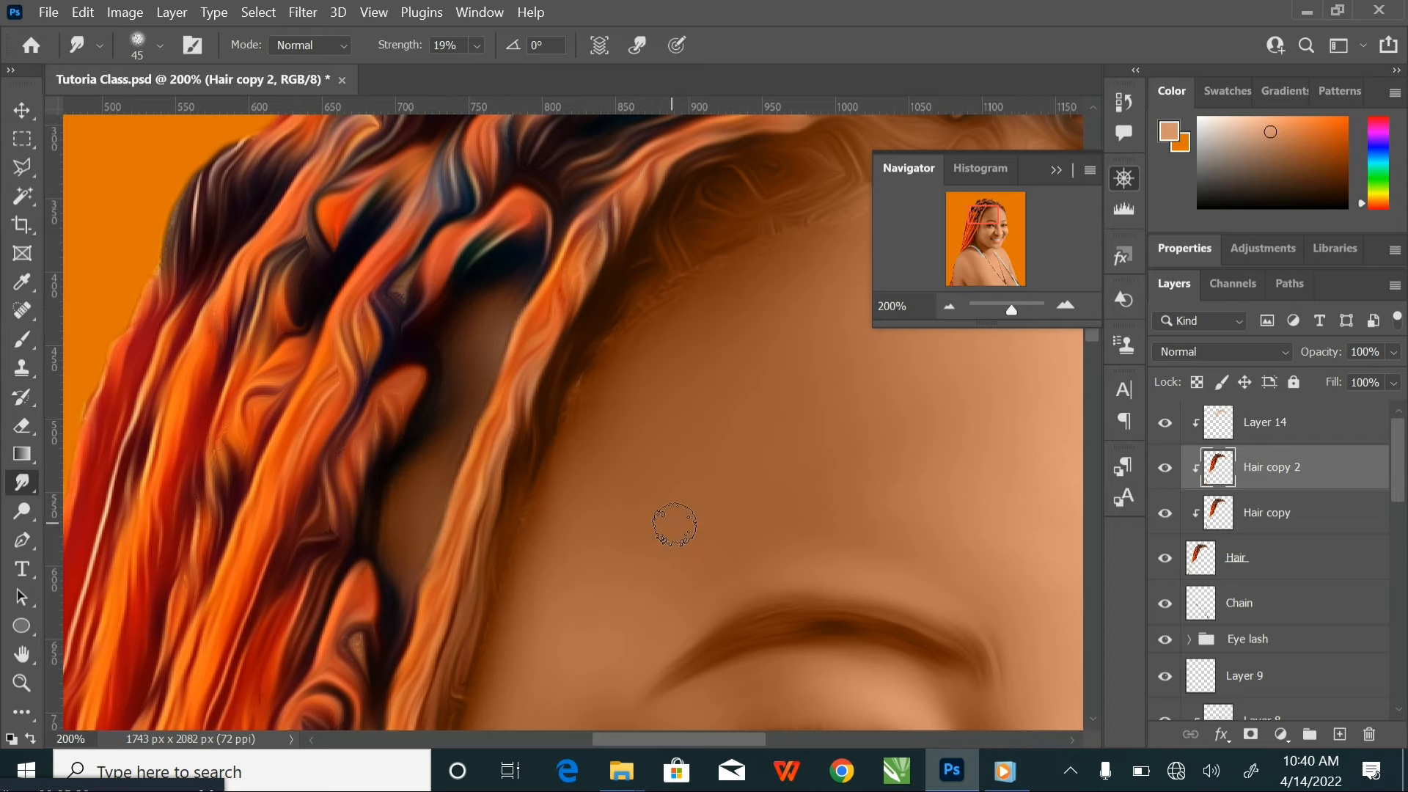
{"action": "key", "text": "ctrl+minus"}
{"action": "key", "text": "ctrl+minus"}
{"action": "key", "text": "ctrl+minus"}
{"action": "key", "text": "ctrl+minus"}
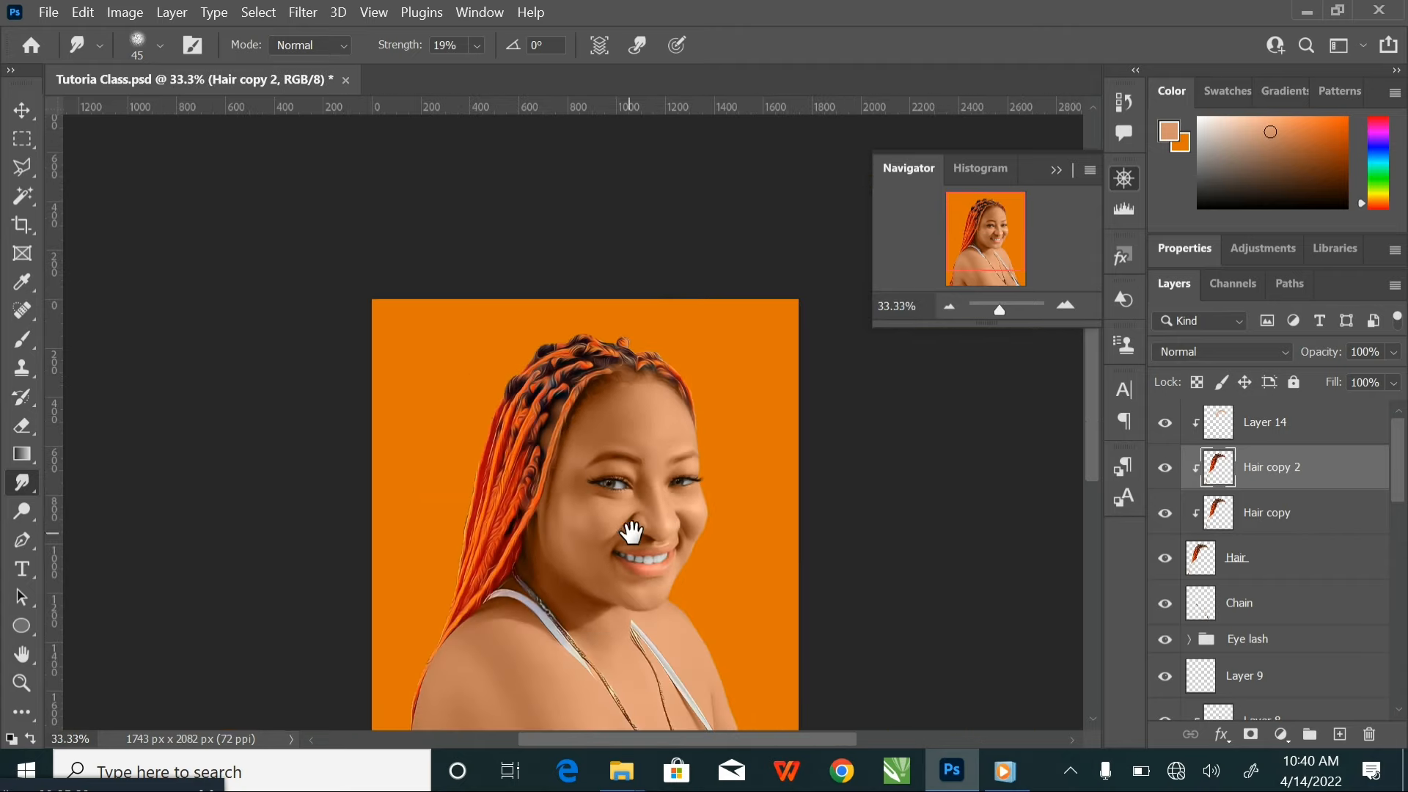
{"action": "key", "text": "v"}
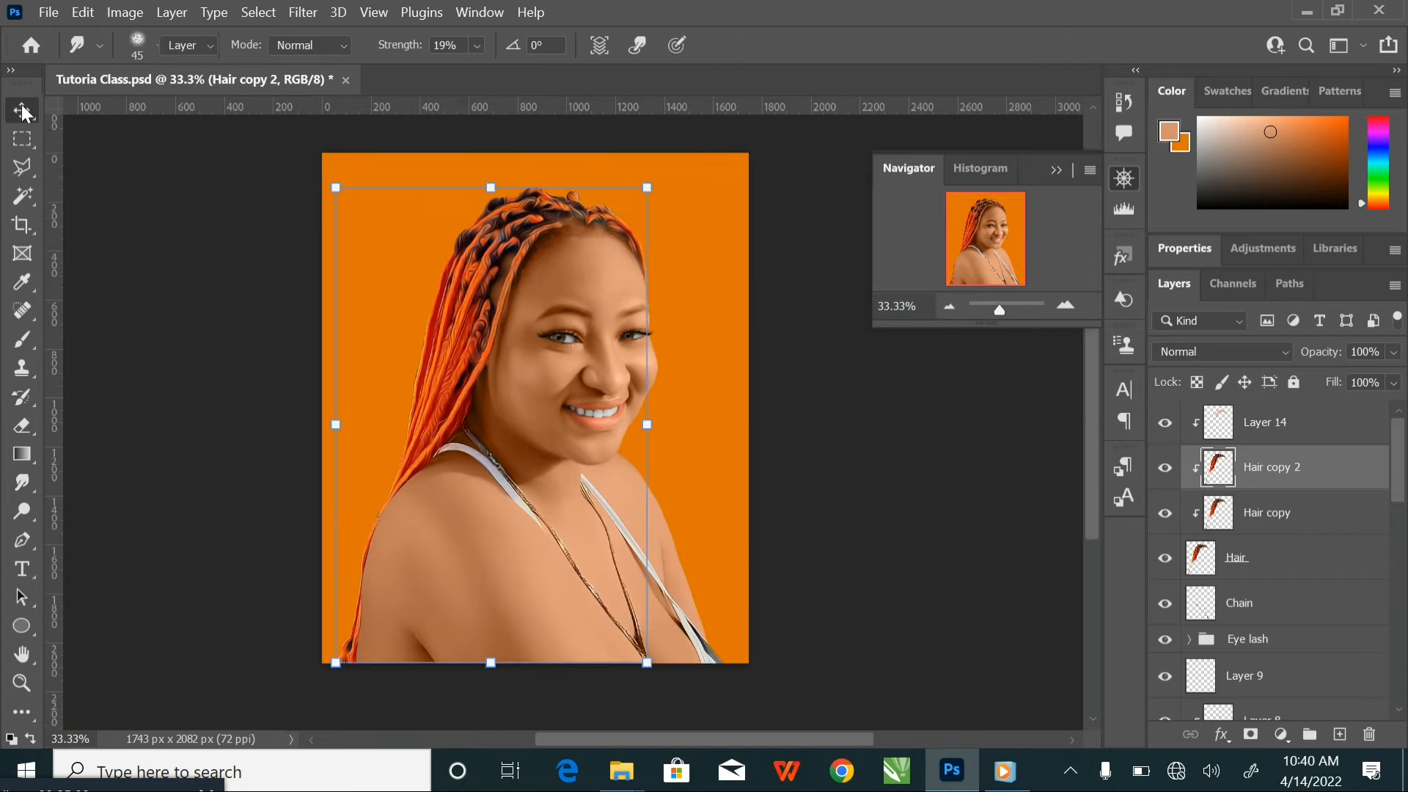
Deselect the Hair copy 2 layer and save the document
{"action": "left_click", "coordinate": [283, 313]}
{"action": "key", "text": "ctrl+s"}
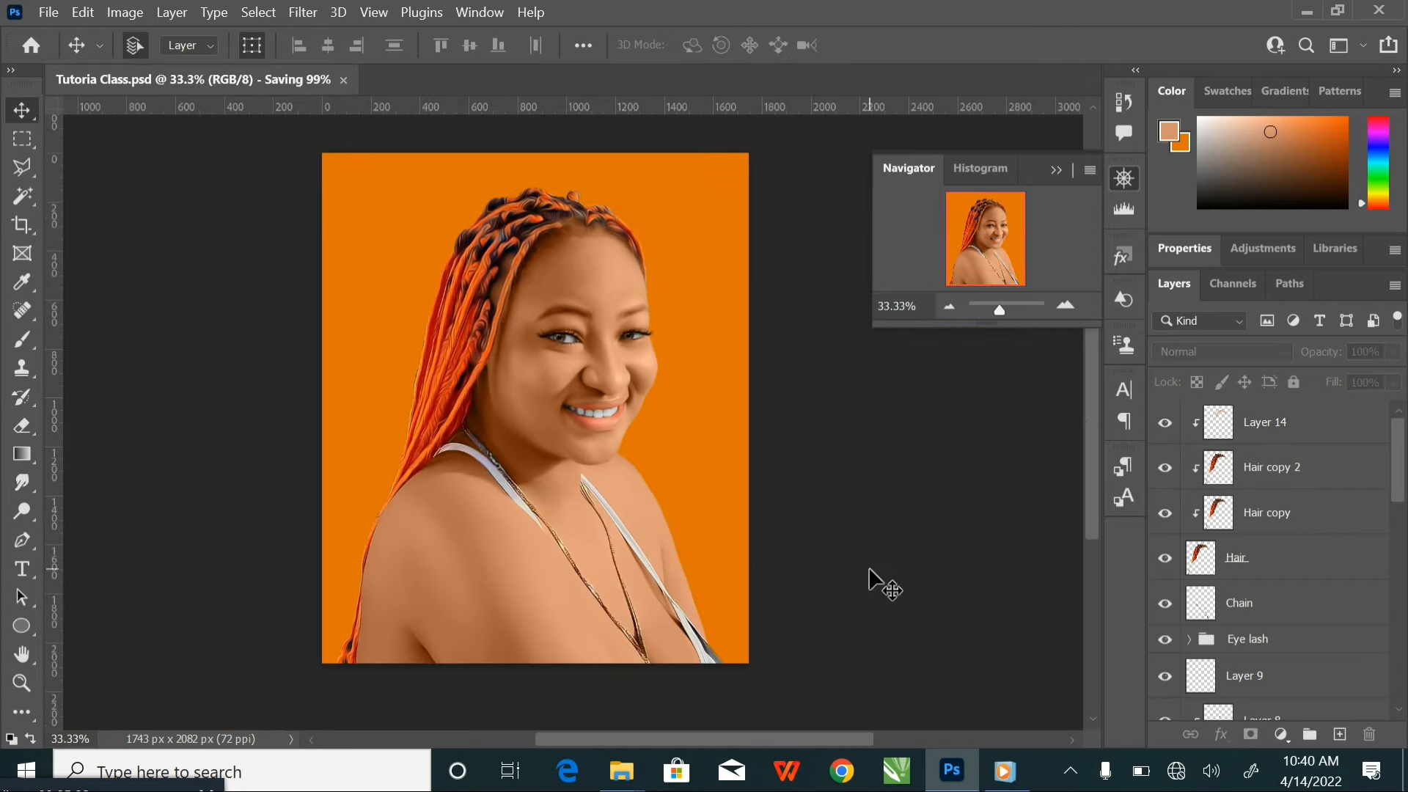
Duplicate the Chain layer of the necklace and clip the copy to the original
{"action": "key", "text": "ctrl+plus"}
{"action": "key", "text": "ctrl+plus"}
{"action": "key", "text": "ctrl+plus"}
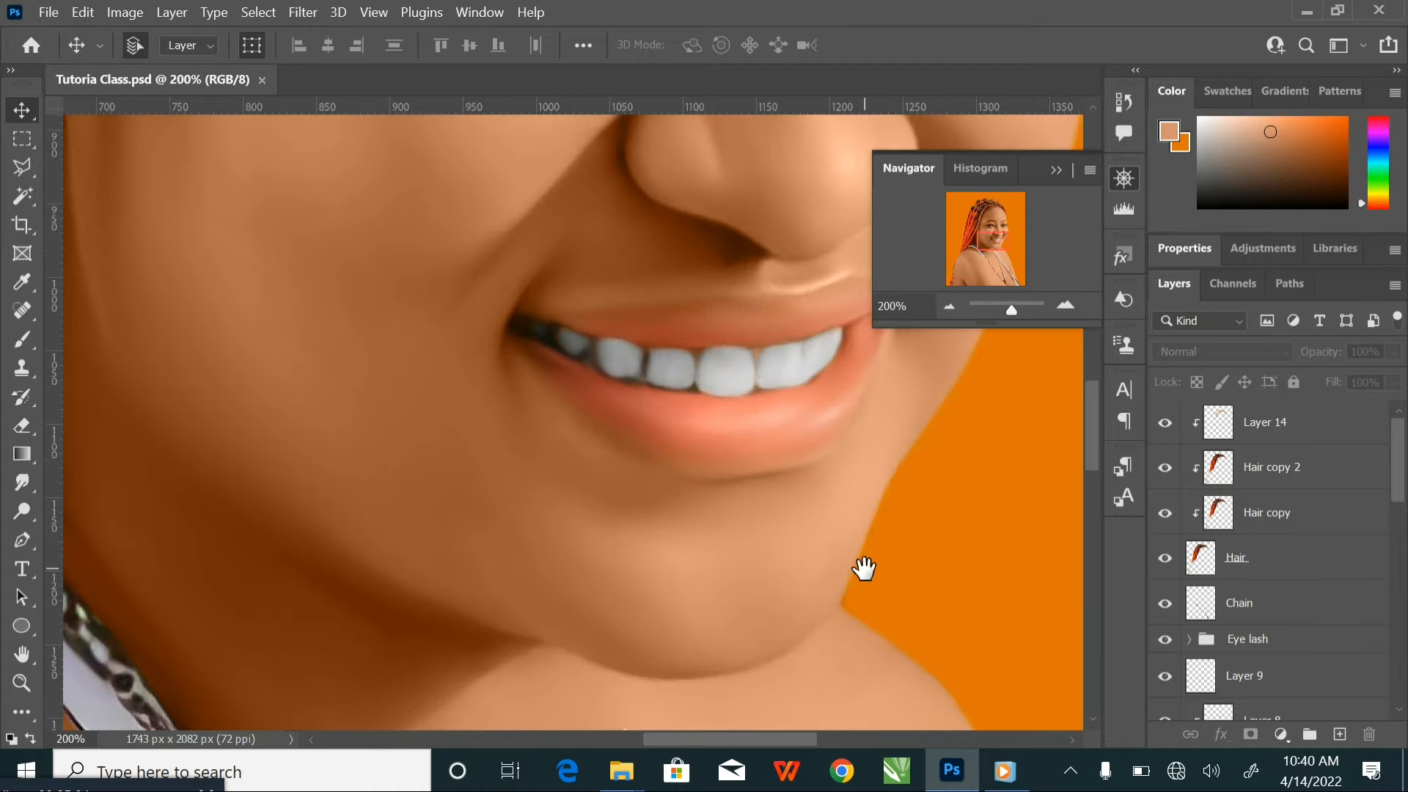
{"action": "left_click_drag", "start_coordinate": [607, 588], "coordinate": [788, 278]}
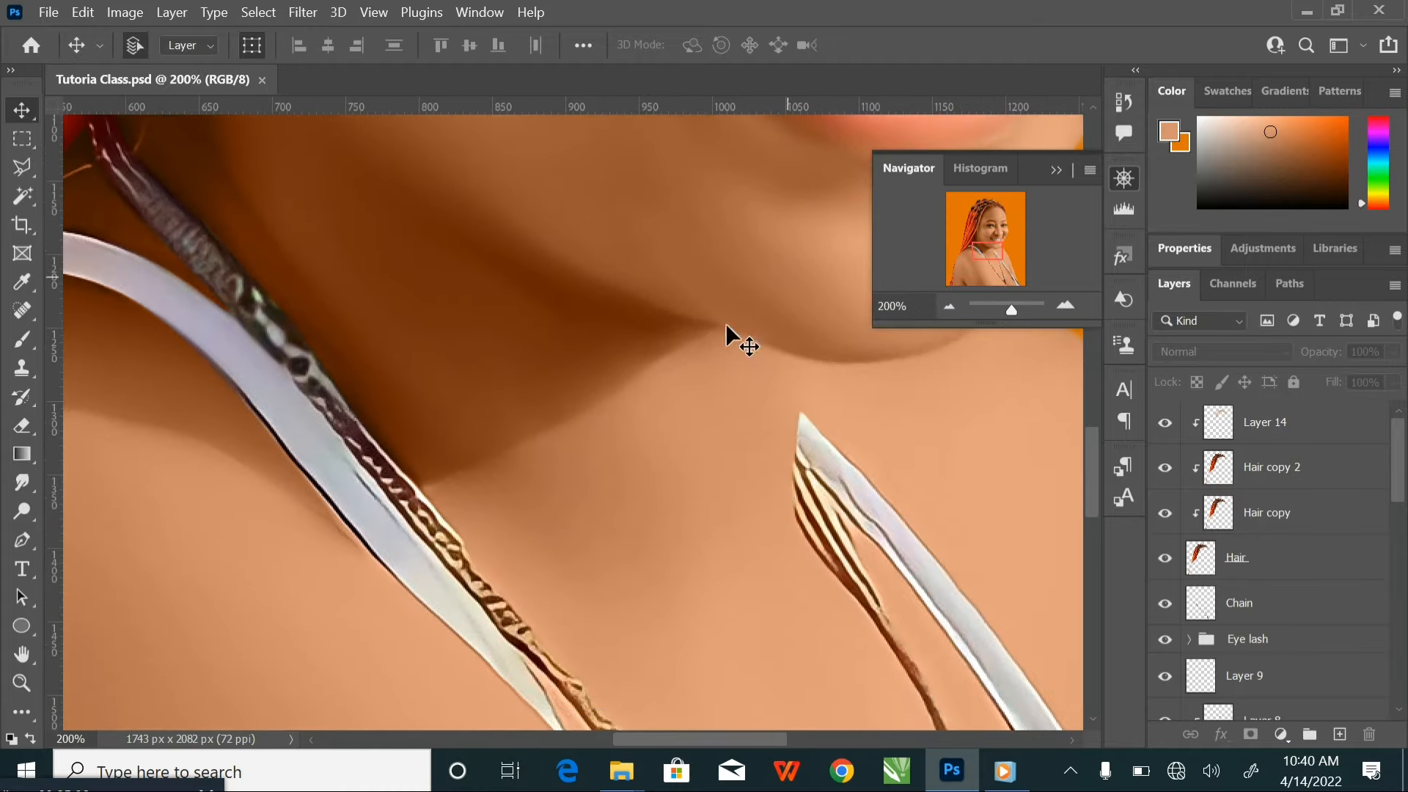
{"action": "left_click", "coordinate": [413, 518]}
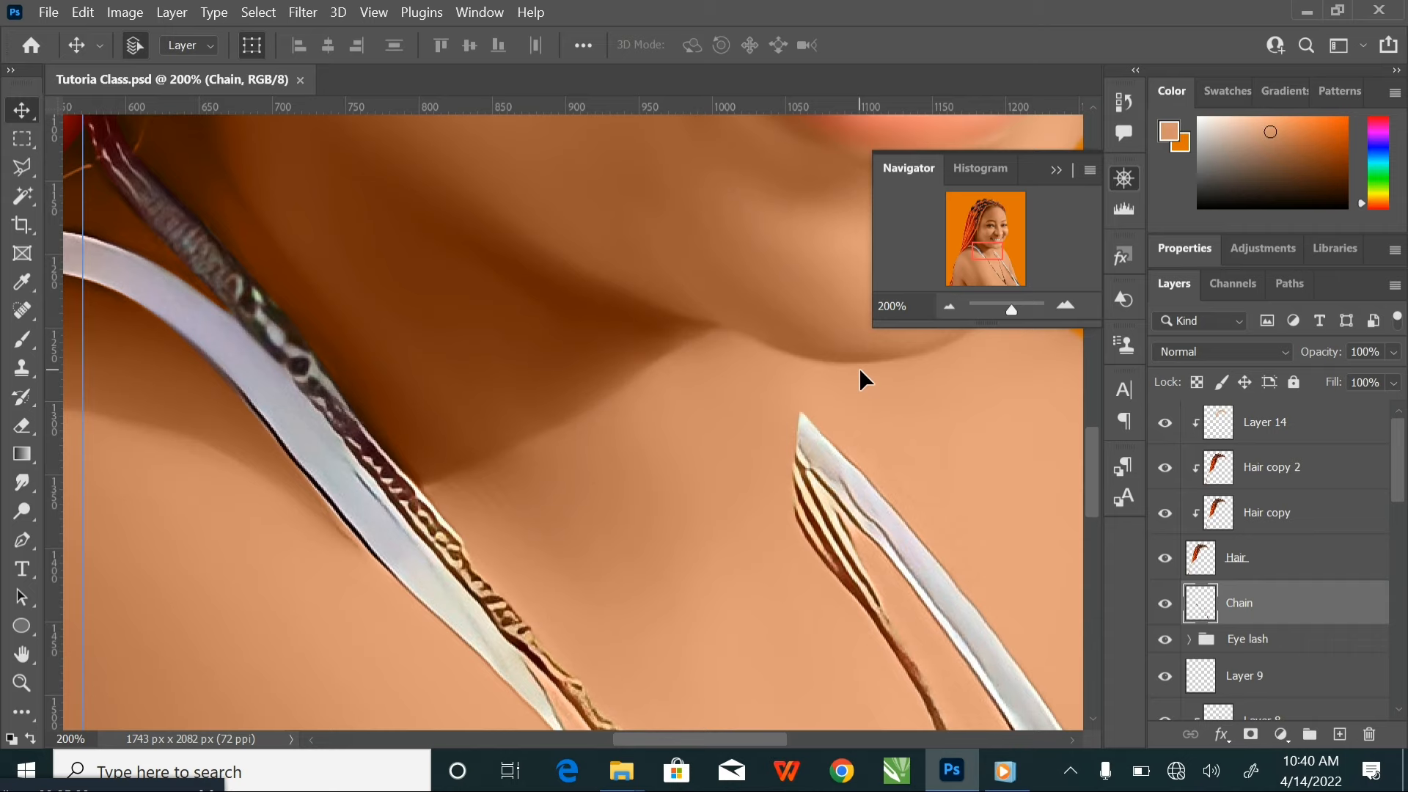
{"action": "key", "text": "ctrl+j"}
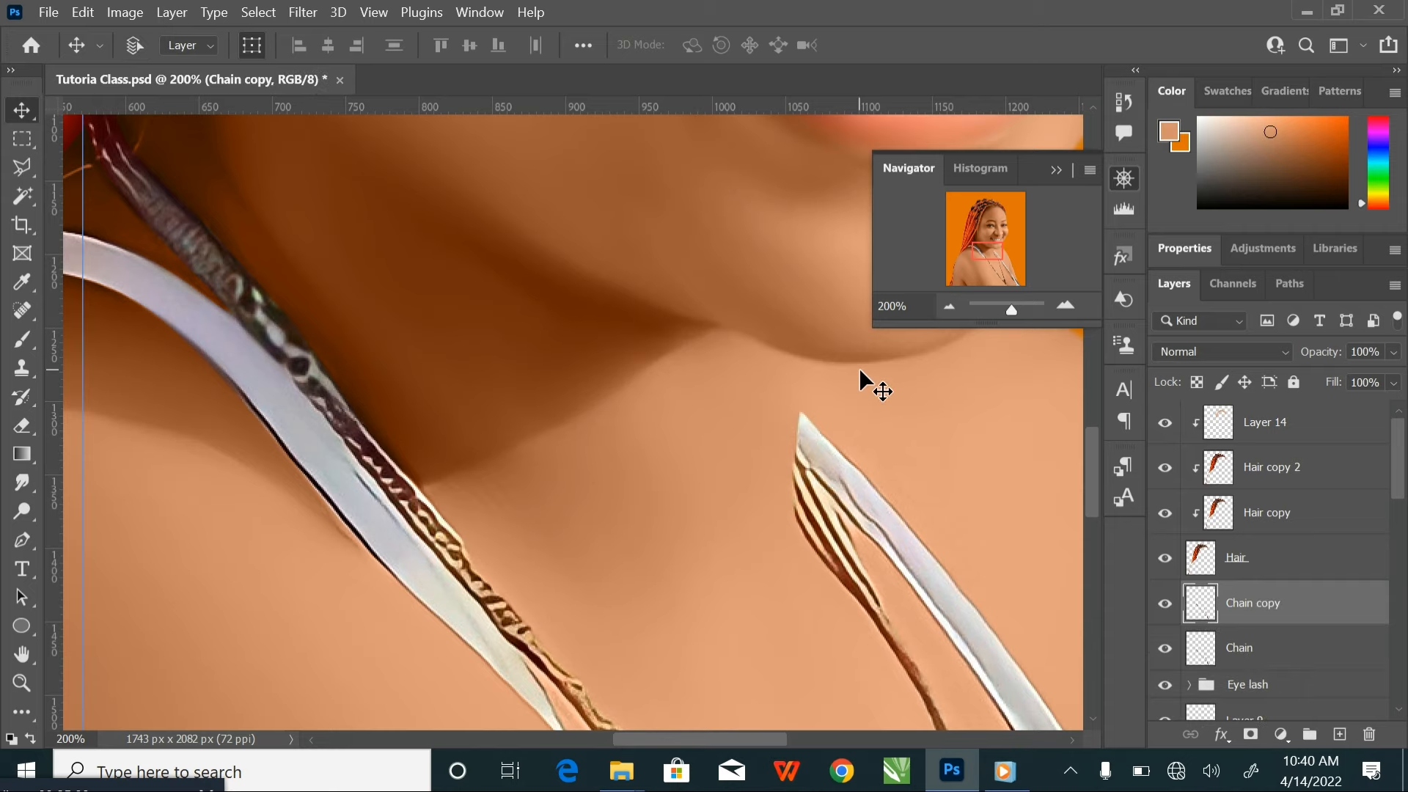
{"action": "right_click", "coordinate": [1319, 620]}
{"action": "left_click", "coordinate": [1060, 462]}
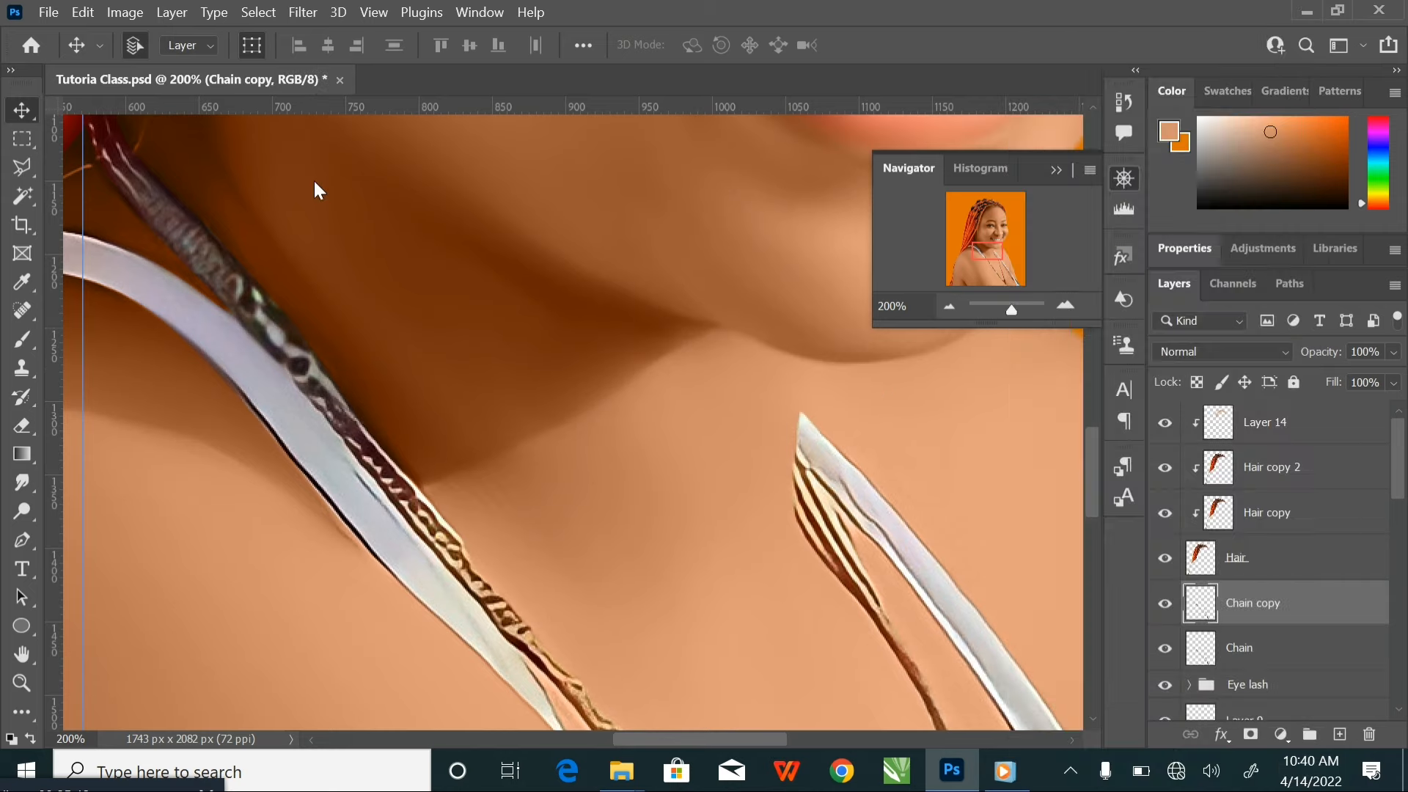
Apply the Oil Paint filter to Chain copy with Stylization 6.8 and Cleanliness 5.9, and compare the necklace with and without it
{"action": "left_click", "coordinate": [308, 11]}
{"action": "mouse_move", "coordinate": [409, 395]}
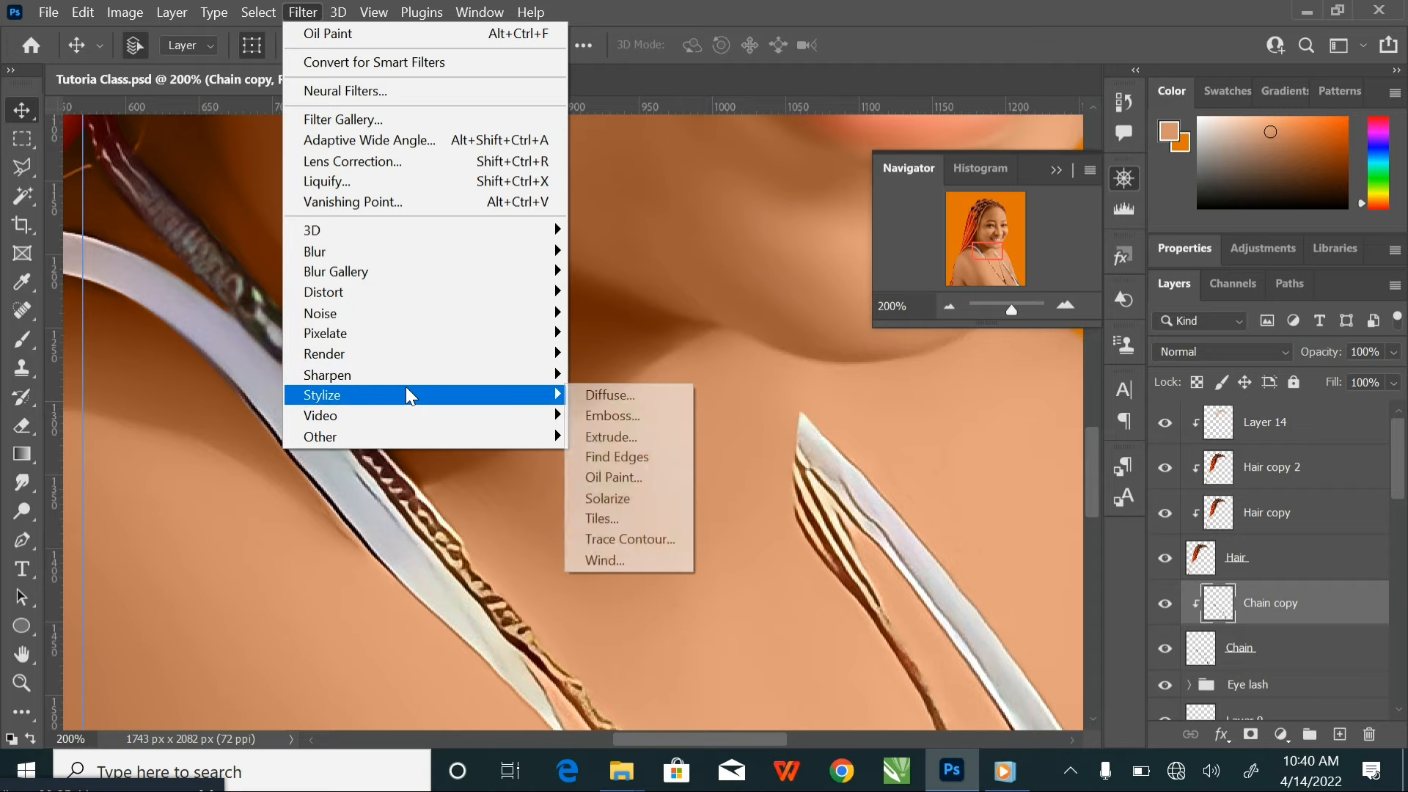
{"action": "left_click", "coordinate": [647, 475]}
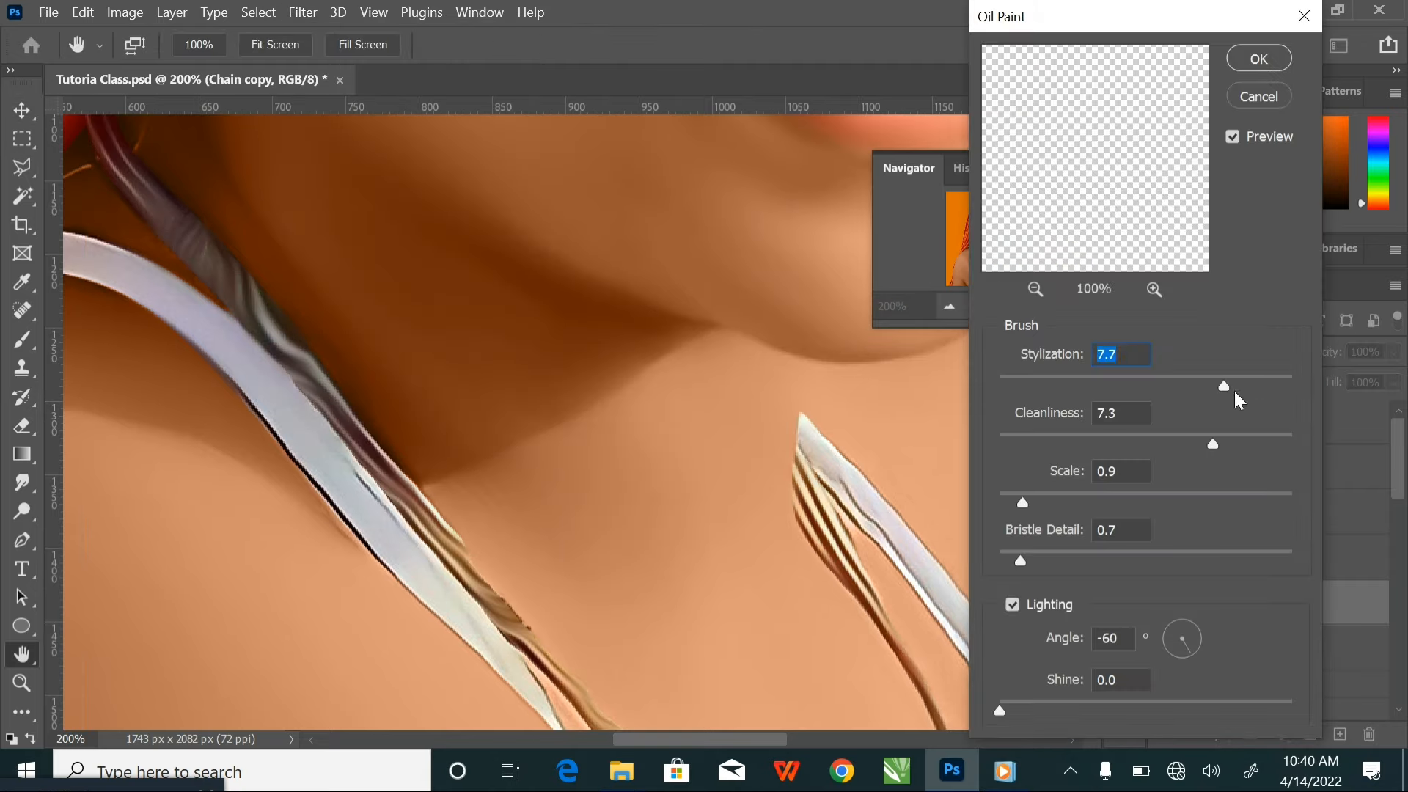
{"action": "mouse_move", "coordinate": [1220, 385]}
{"action": "left_mouse_down"}
{"action": "mouse_move", "coordinate": [1177, 376]}
{"action": "mouse_move", "coordinate": [1198, 380]}
{"action": "left_mouse_up"}
{"action": "left_click_drag", "start_coordinate": [1198, 443], "coordinate": [1172, 439]}
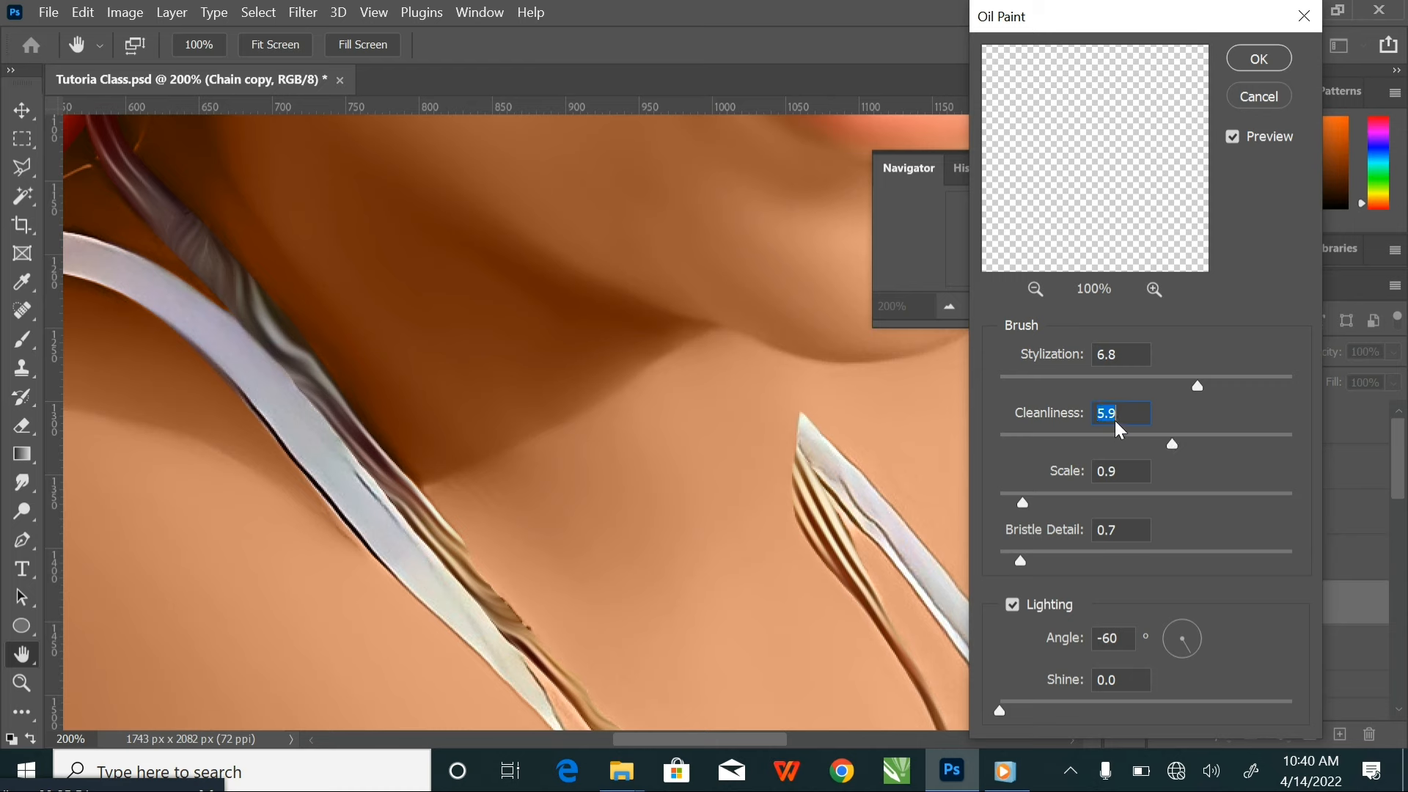
{"action": "left_click", "coordinate": [1255, 60]}
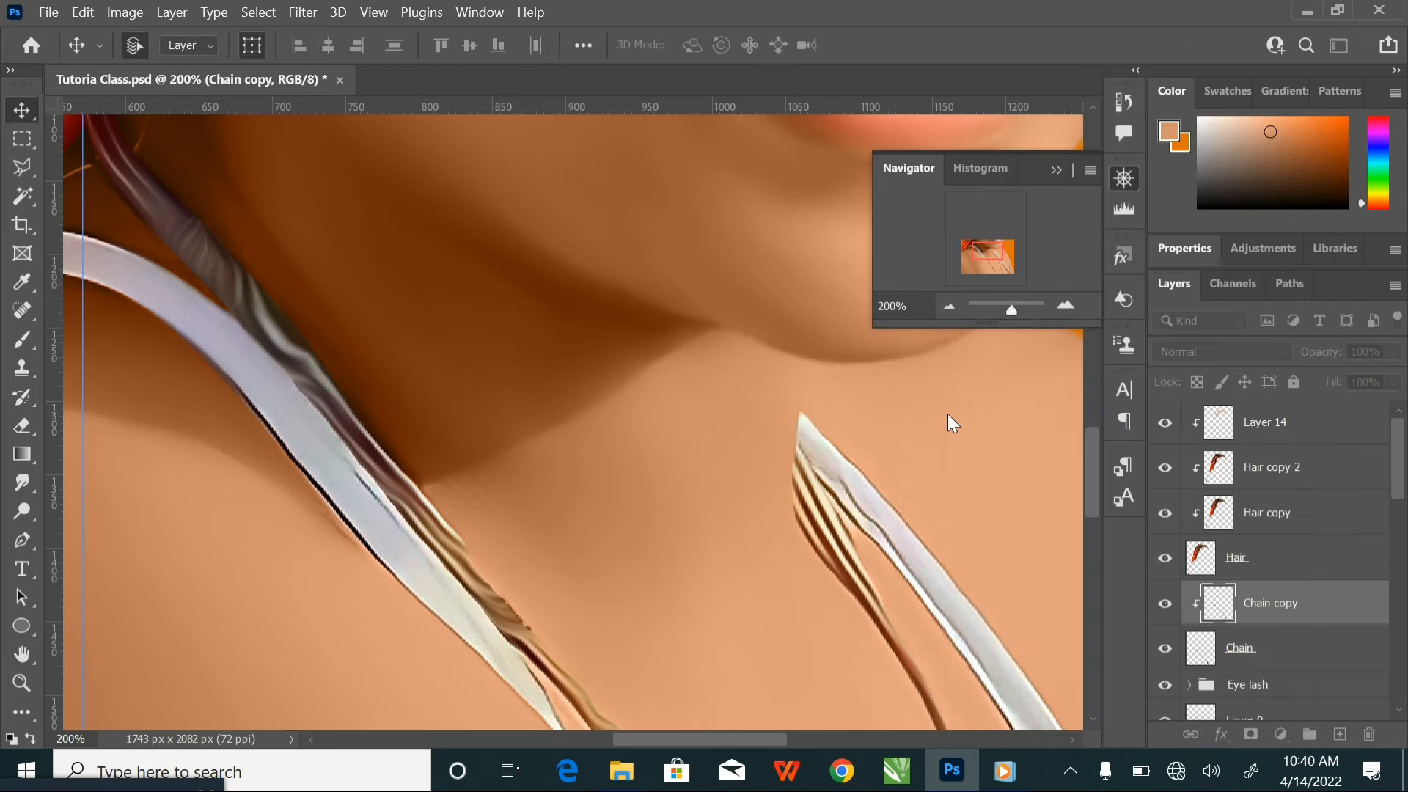
{"action": "left_click", "coordinate": [1167, 605]}
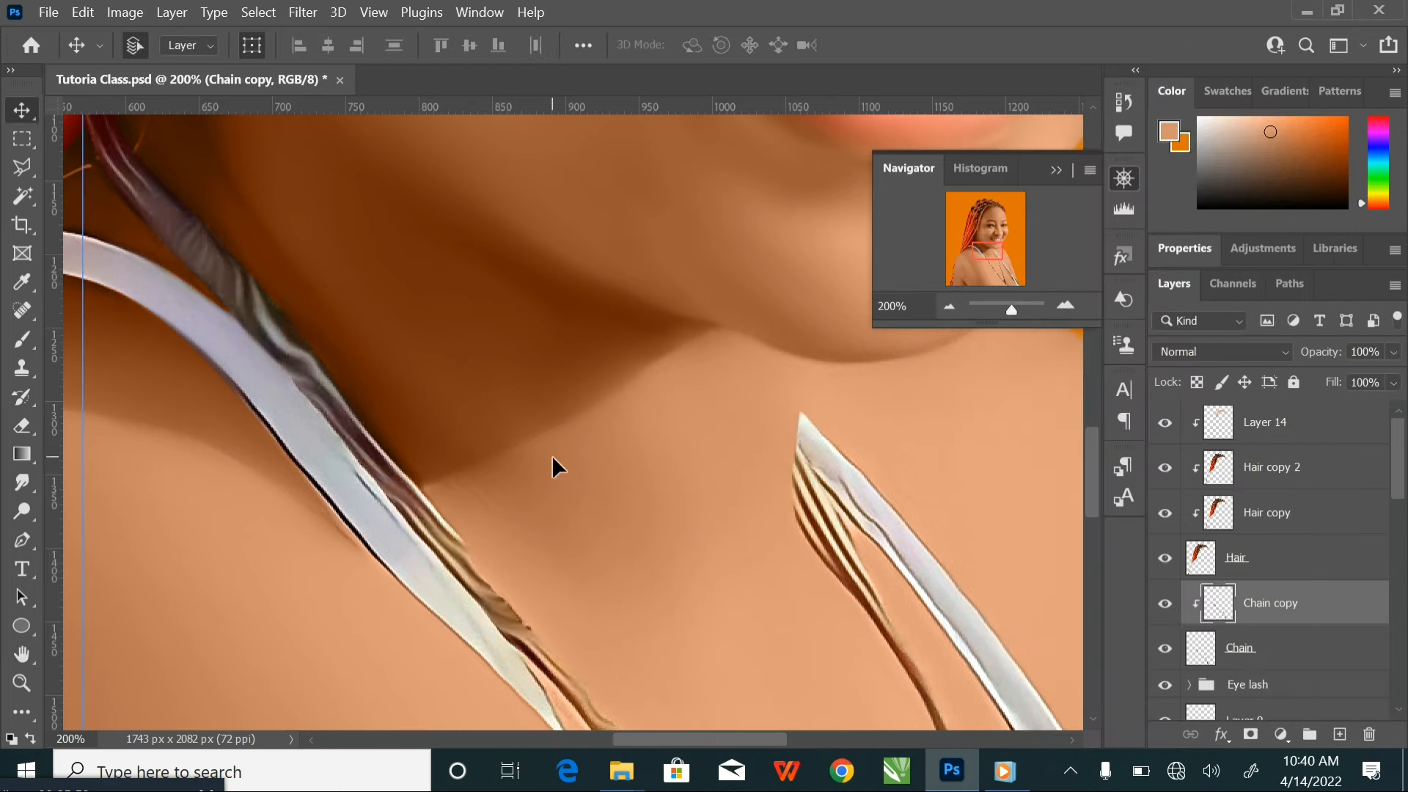
{"action": "key", "text": "ctrl+minus"}
{"action": "key", "text": "ctrl+minus"}
{"action": "key", "text": "ctrl+minus"}
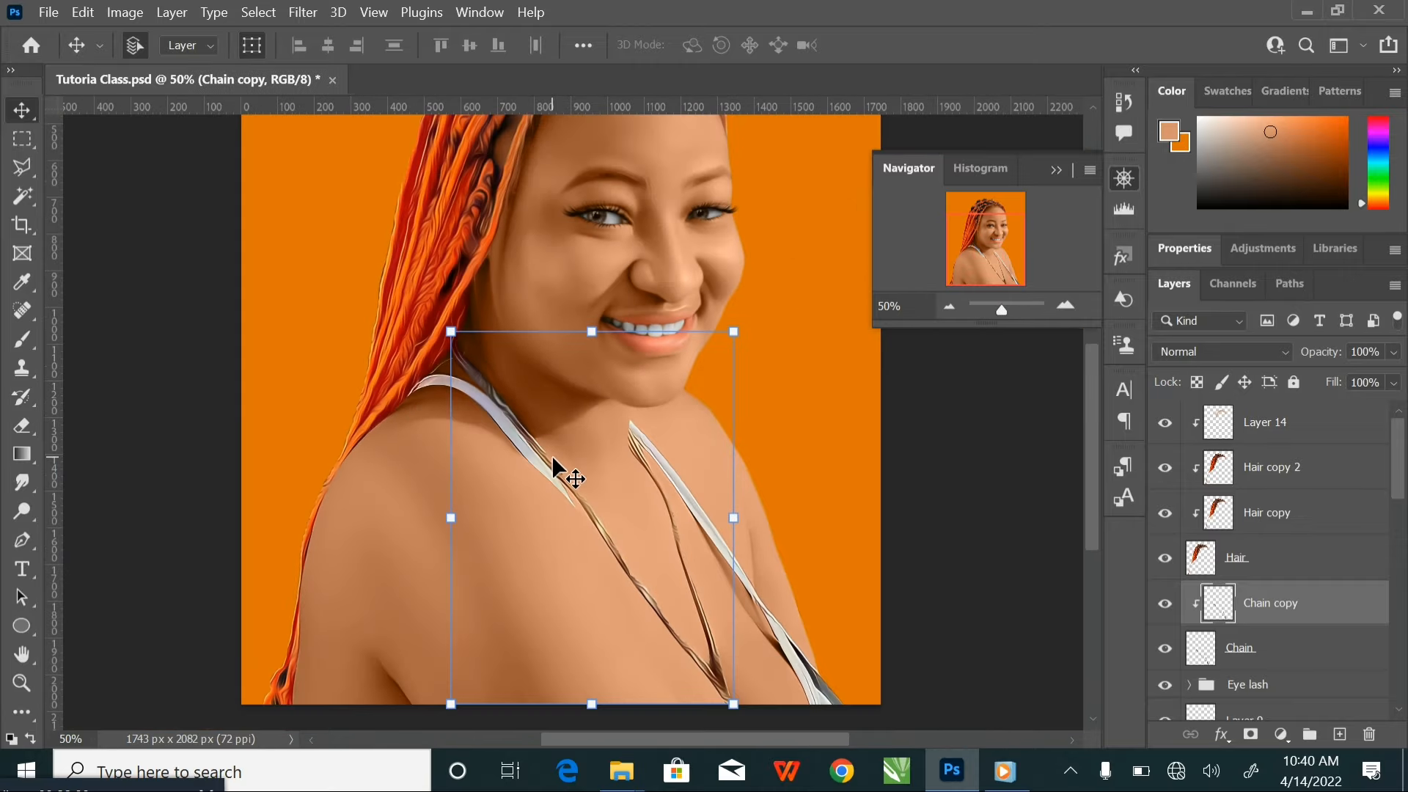
{"action": "left_click_drag", "start_coordinate": [697, 522], "coordinate": [668, 505]}
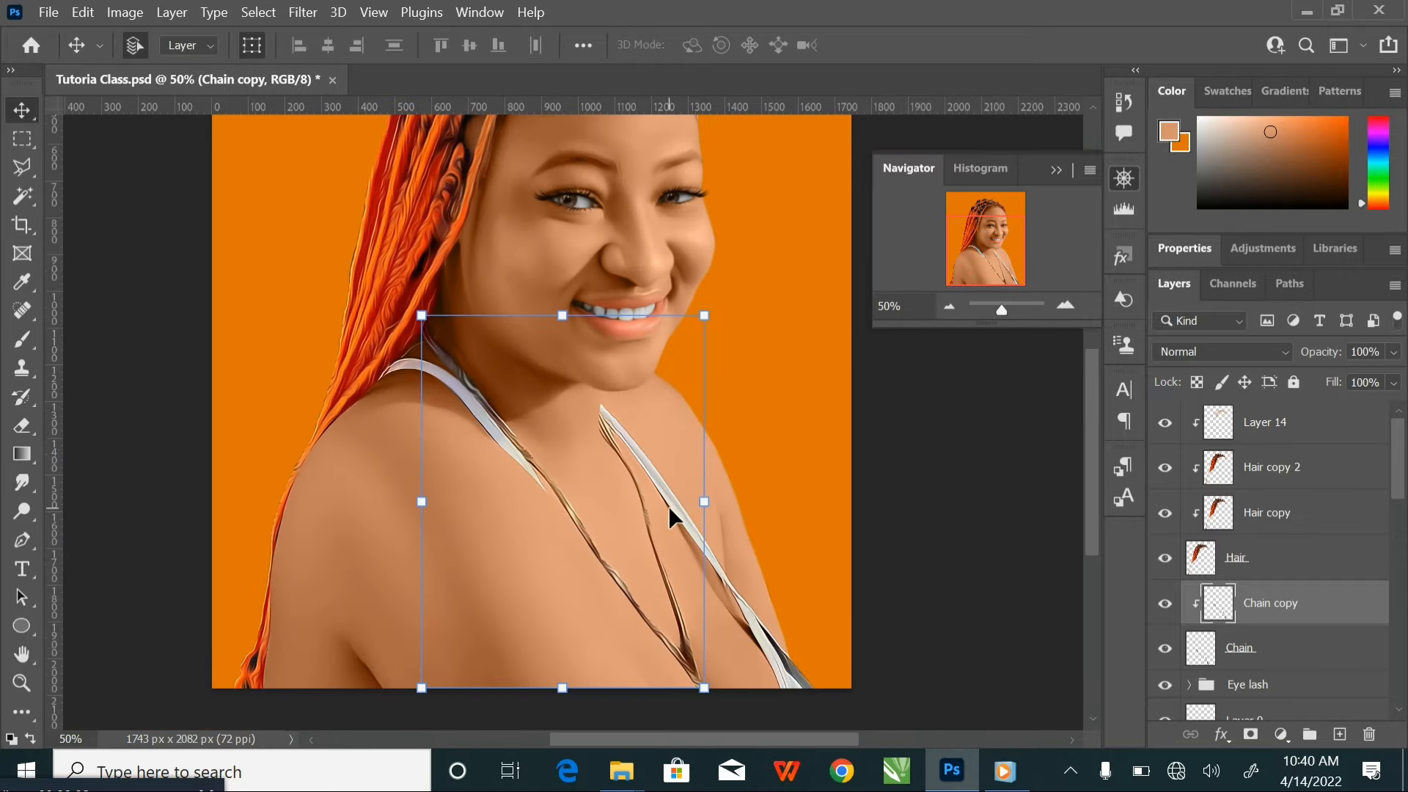
Make orange e07400 the foreground colour and set the brush to 100% opacity and size 250
{"action": "left_click", "coordinate": [26, 733]}
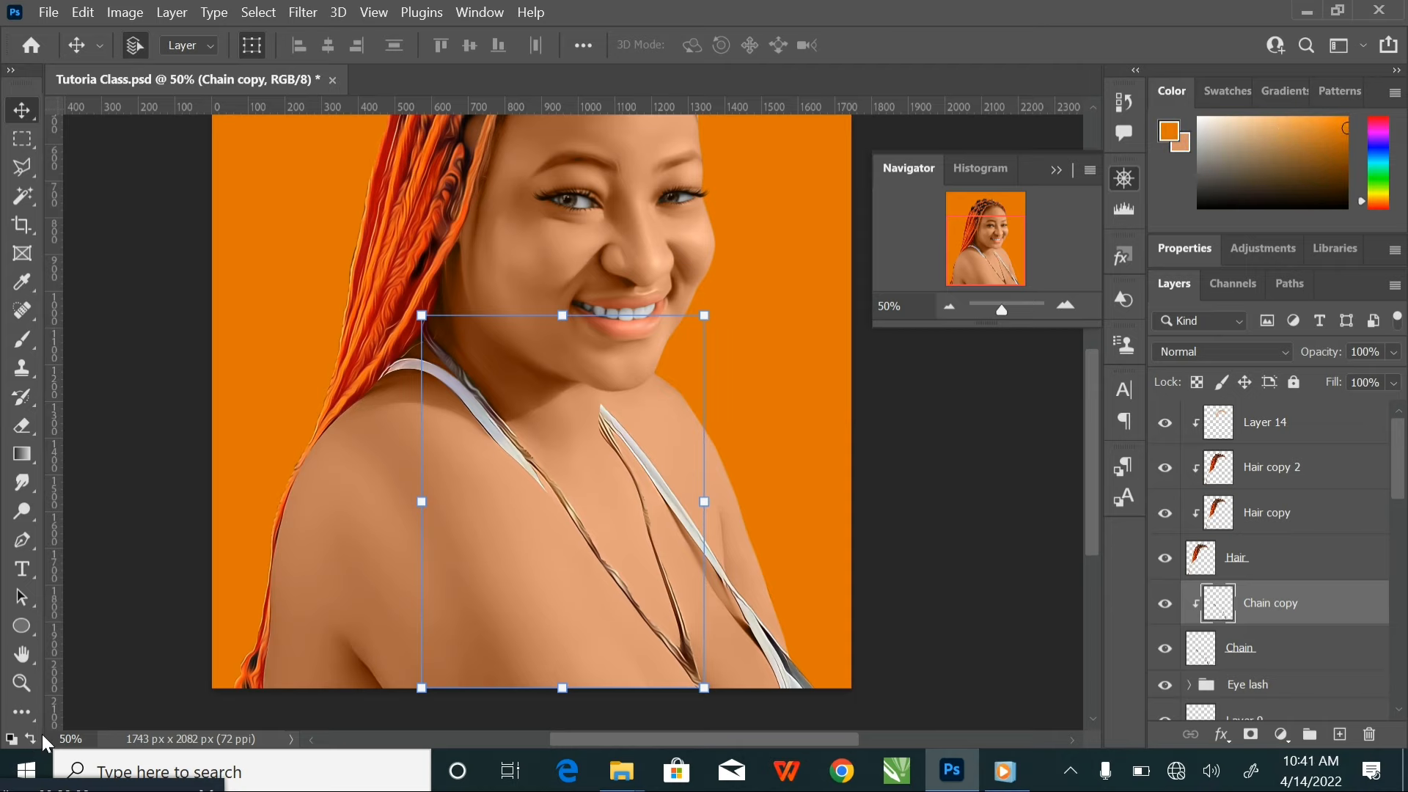
{"action": "left_click", "coordinate": [1172, 135]}
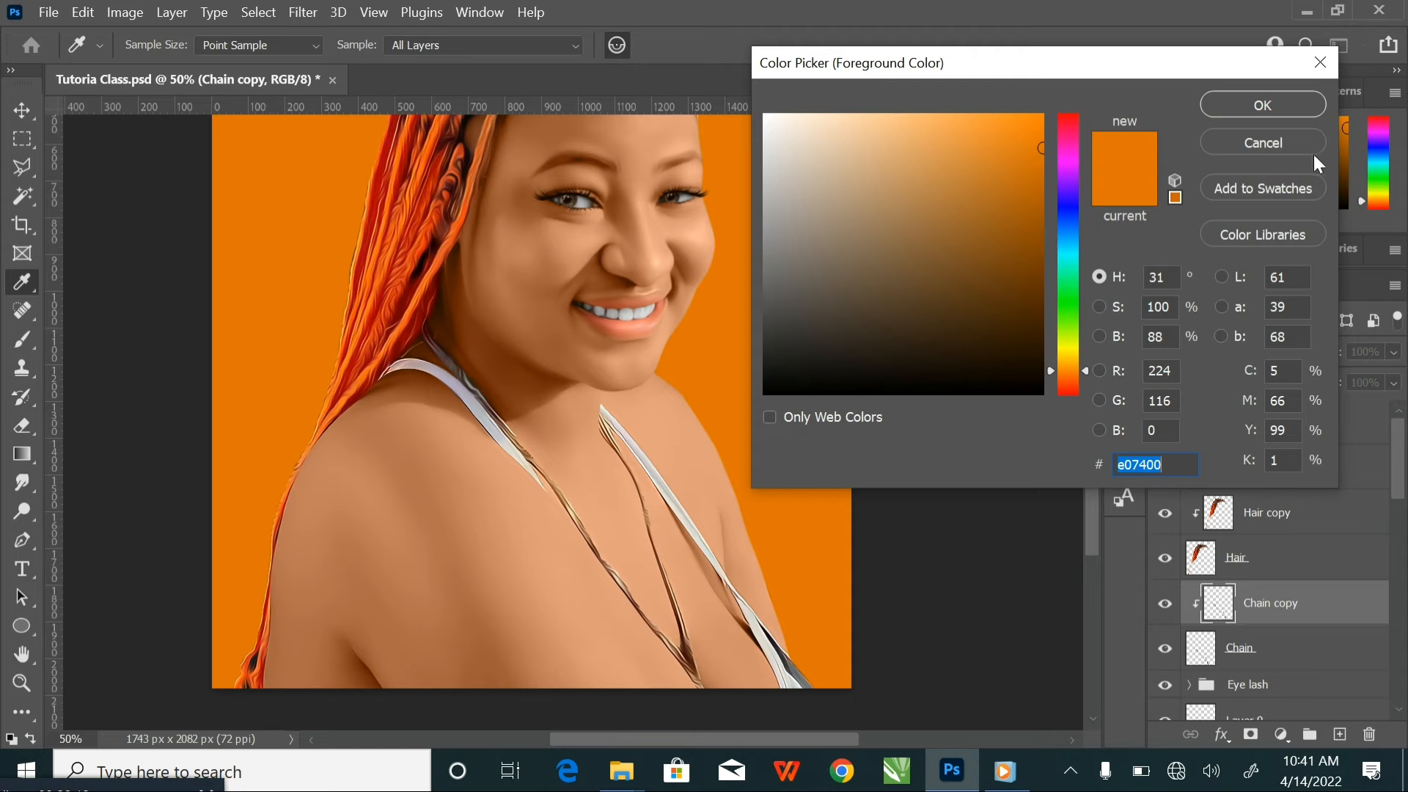
{"action": "left_click", "coordinate": [1273, 108]}
{"action": "left_click", "coordinate": [23, 342]}
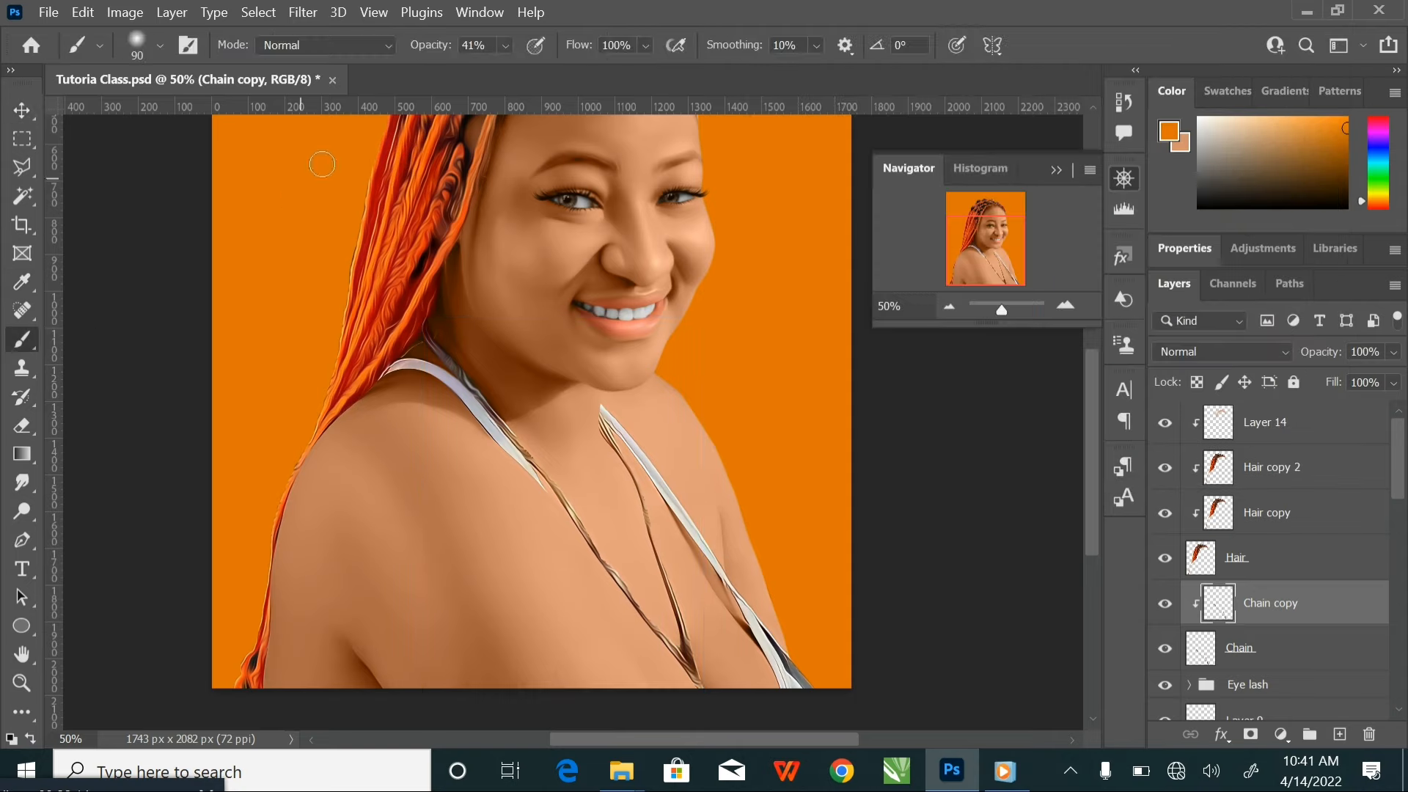
{"action": "left_click", "coordinate": [505, 45]}
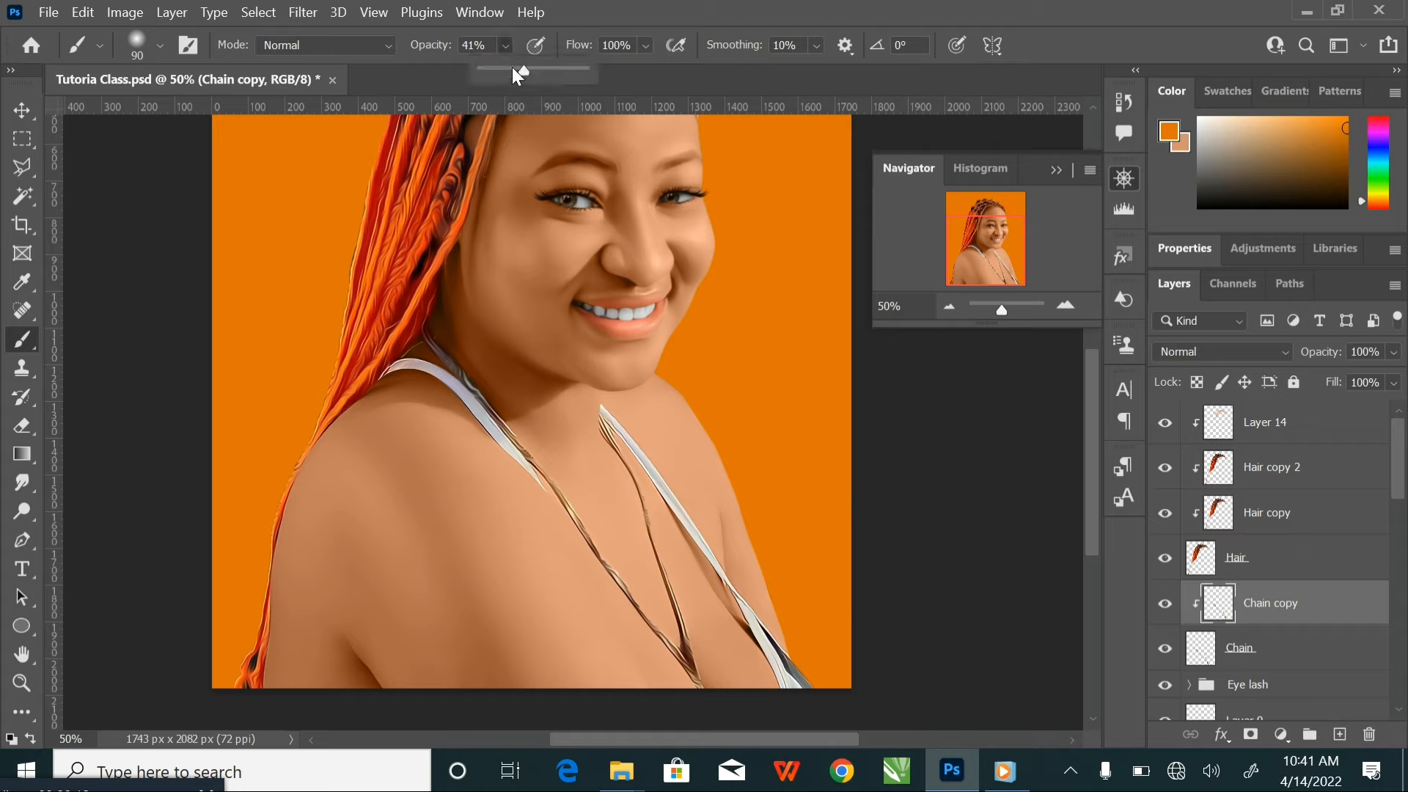
{"action": "left_click_drag", "start_coordinate": [511, 68], "coordinate": [833, 106]}
{"action": "key", "text": "bracketright"}
{"action": "key", "text": "bracketright"}
{"action": "key", "text": "bracketright"}
{"action": "key", "text": "bracketright"}
{"action": "key", "text": "bracketright"}
{"action": "key", "text": "bracketright"}
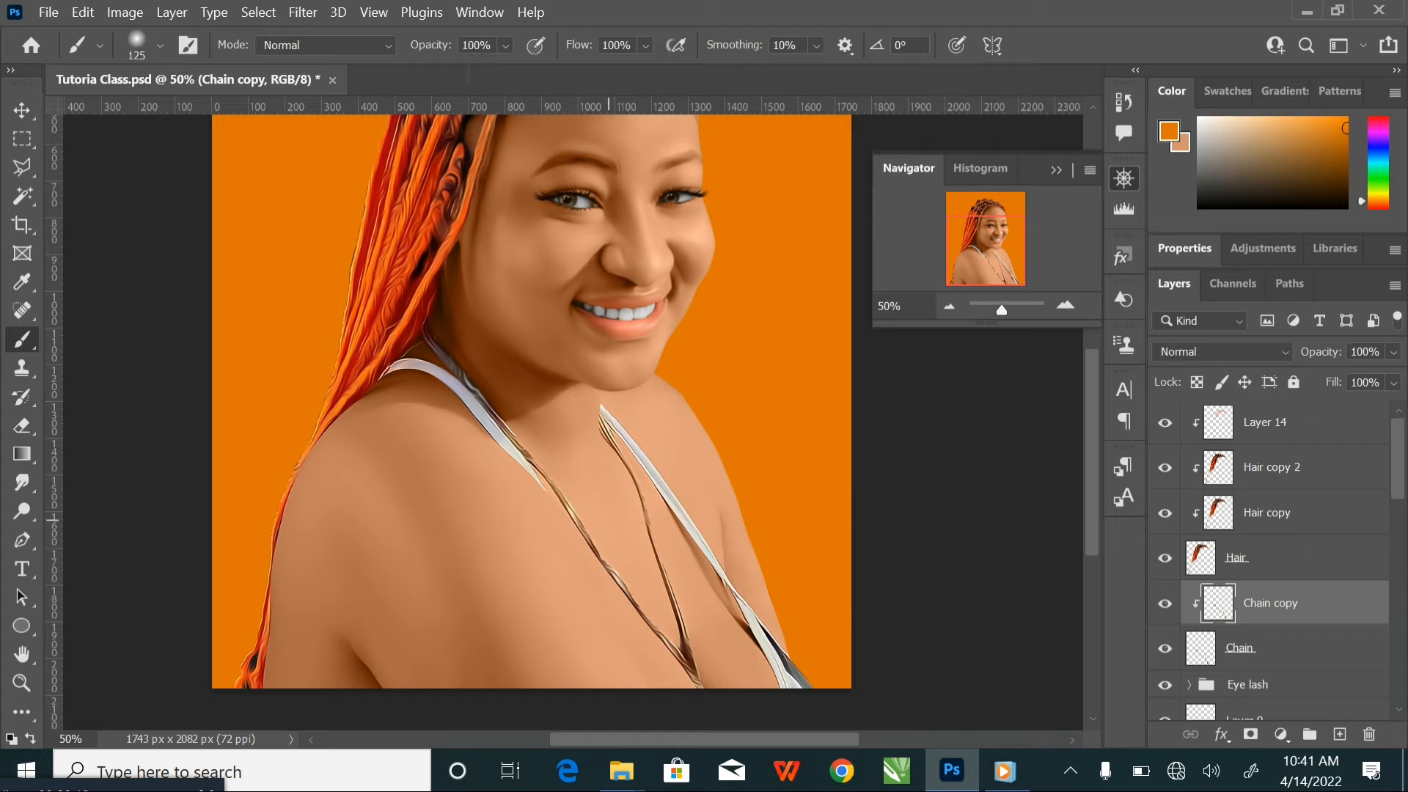
{"action": "mouse_move", "coordinate": [587, 531]}
{"action": "left_mouse_down"}
{"action": "mouse_move", "coordinate": [492, 383]}
{"action": "mouse_move", "coordinate": [454, 369]}
{"action": "left_mouse_up"}
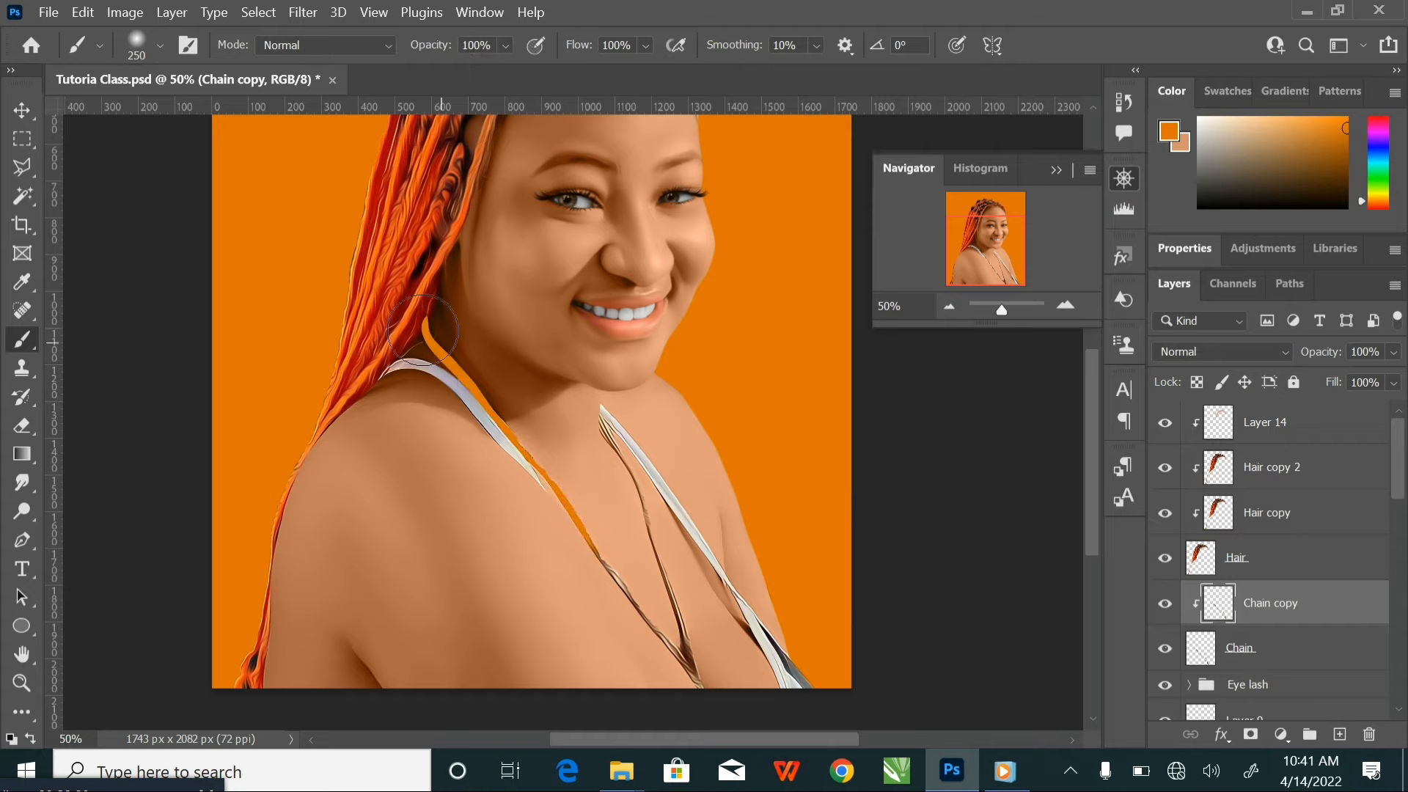
{"action": "mouse_move", "coordinate": [595, 550]}
{"action": "left_mouse_down"}
{"action": "mouse_move", "coordinate": [653, 638]}
{"action": "mouse_move", "coordinate": [690, 657]}
{"action": "left_mouse_up"}
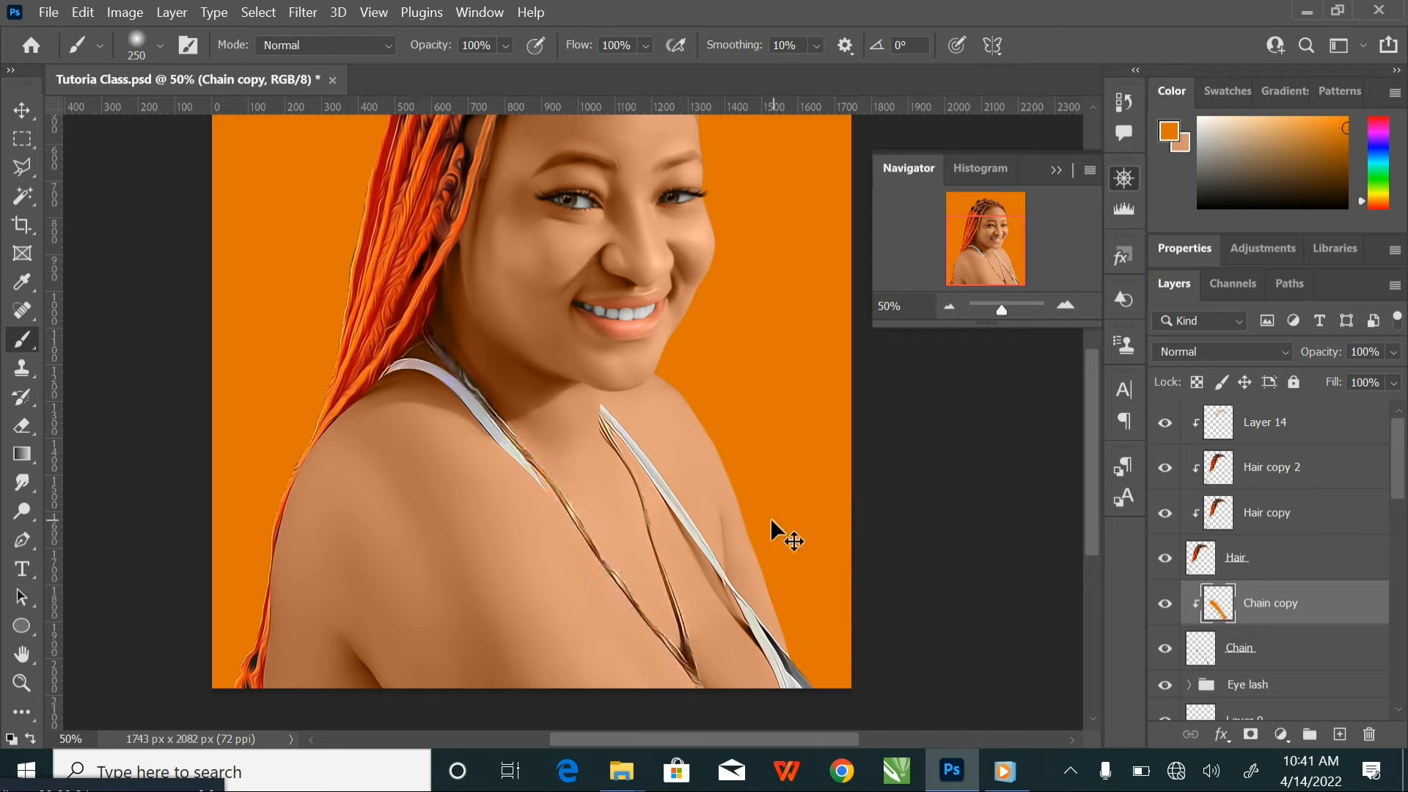
{"action": "key", "text": "ctrl+z"}
Add a new layer clipped above Chain copy and paint the whole necklace orange on it
{"action": "left_click", "coordinate": [1341, 735]}
{"action": "right_click", "coordinate": [1298, 616]}
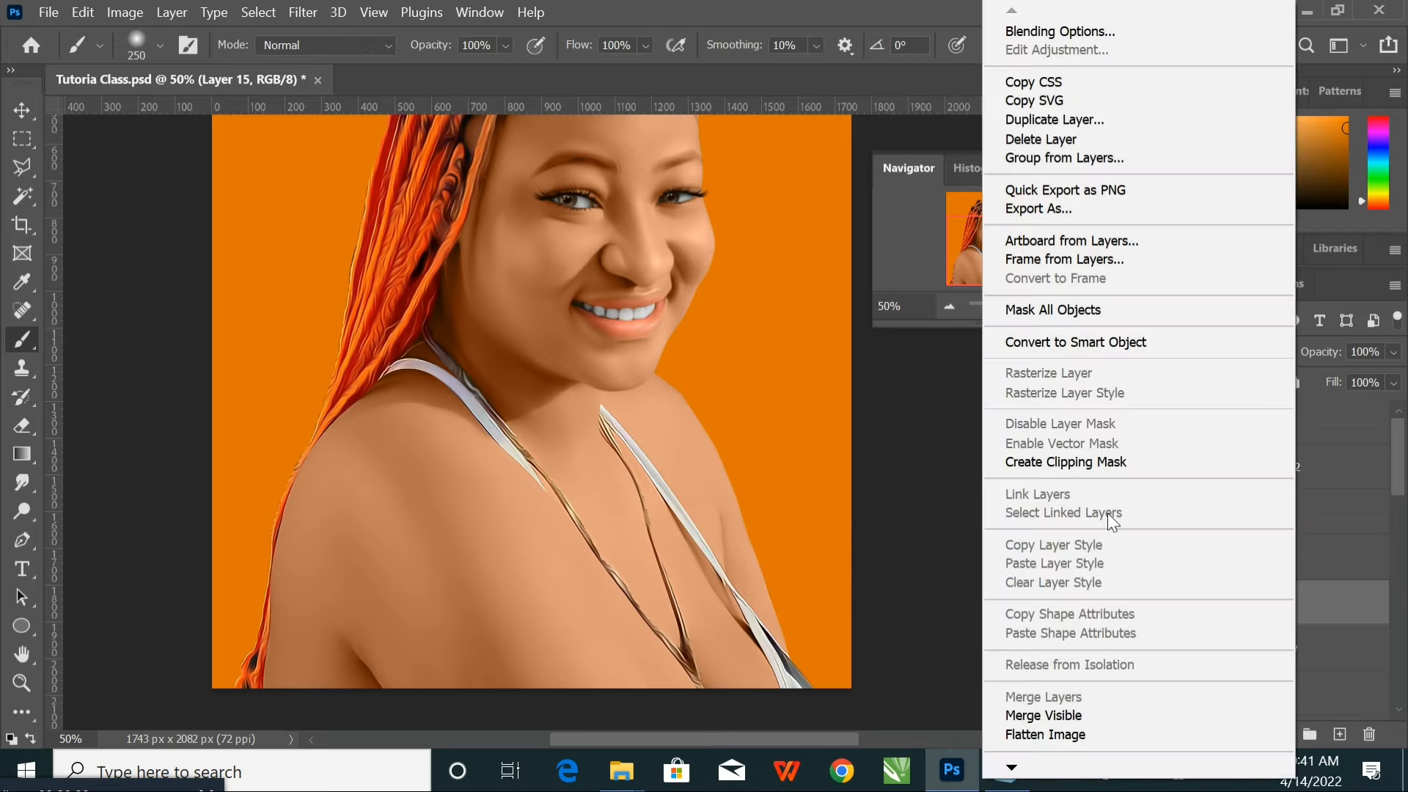
{"action": "left_click", "coordinate": [1102, 468]}
{"action": "mouse_move", "coordinate": [423, 326]}
{"action": "left_mouse_down"}
{"action": "mouse_move", "coordinate": [498, 394]}
{"action": "mouse_move", "coordinate": [696, 676]}
{"action": "mouse_move", "coordinate": [601, 414]}
{"action": "left_mouse_up"}
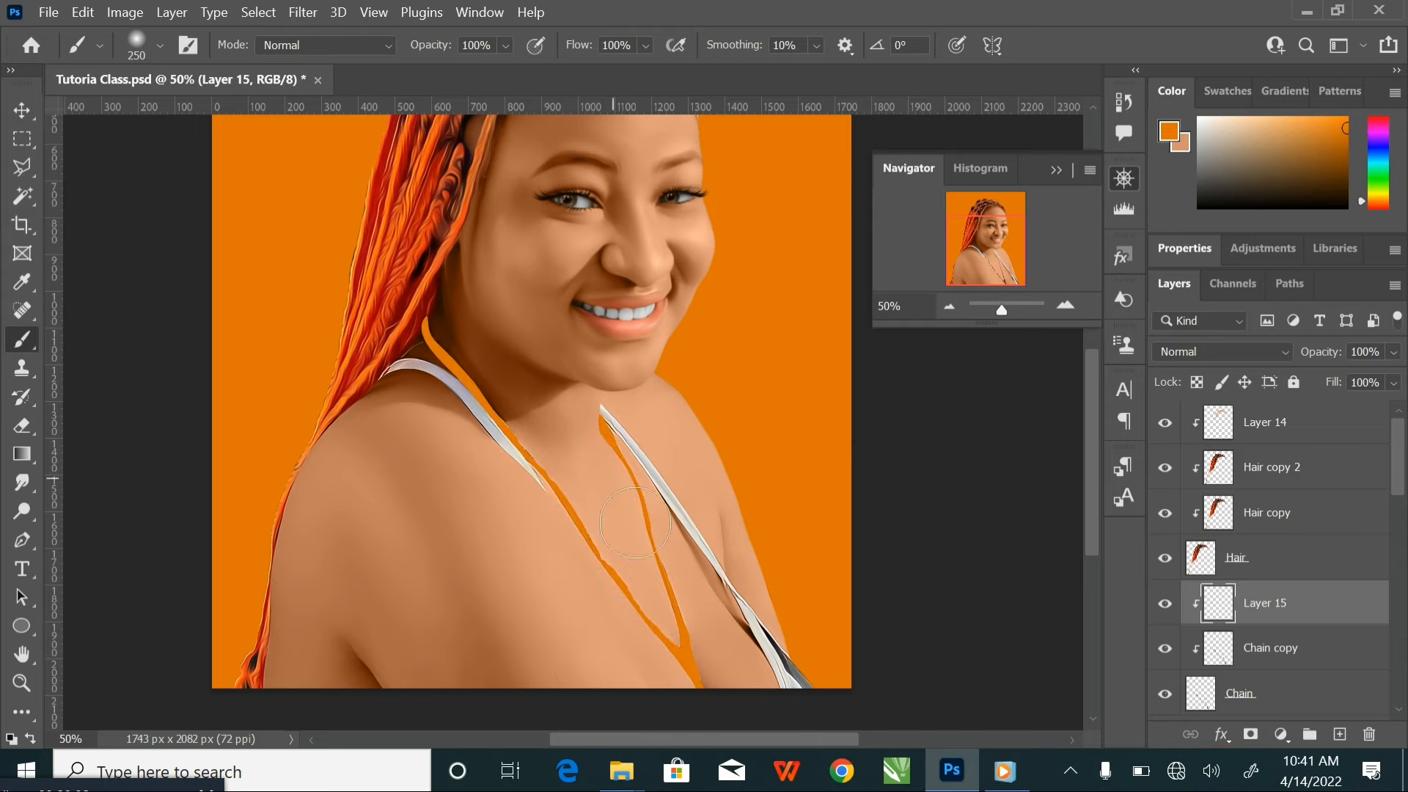
Set the orange necklace layer's blend mode to Color and its opacity to 70%
{"action": "left_click", "coordinate": [1217, 351]}
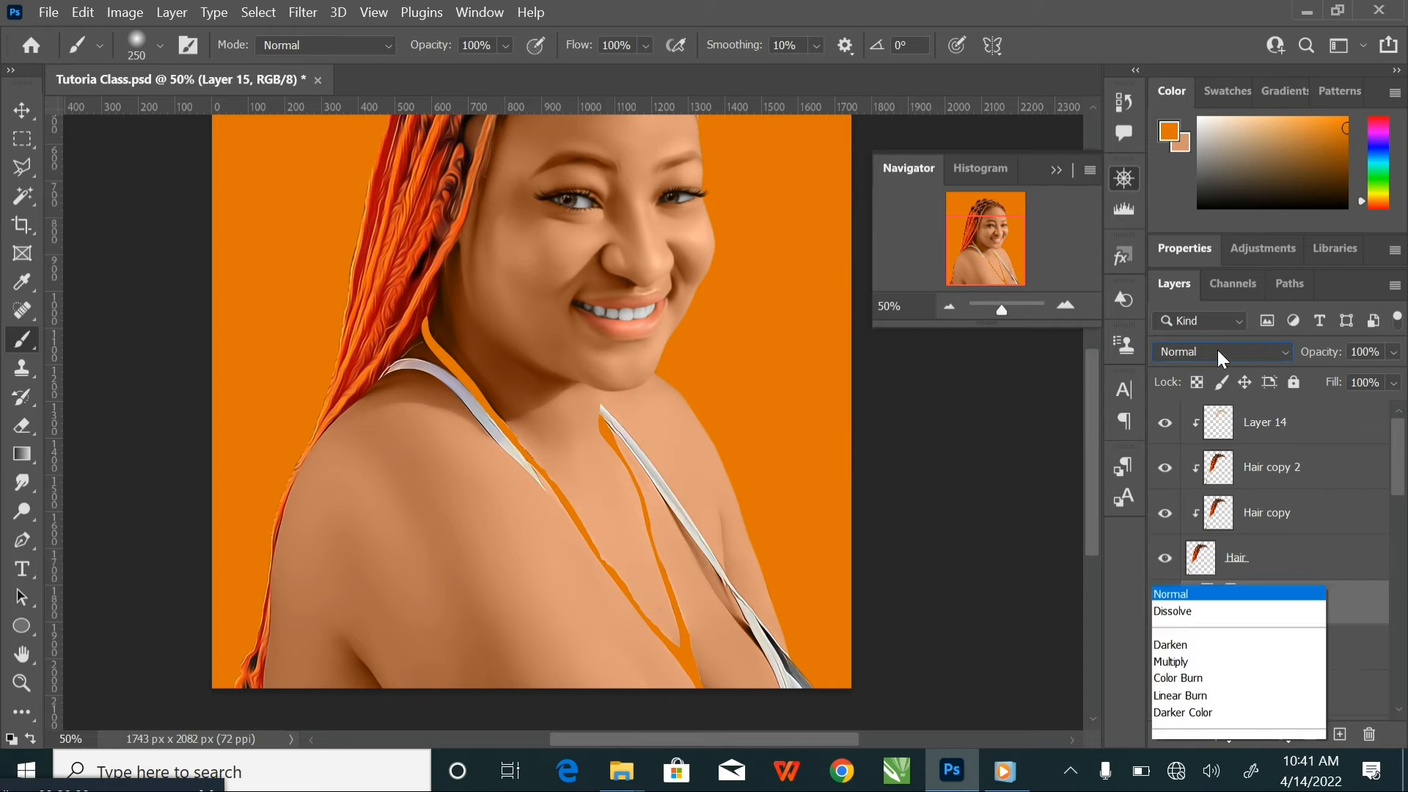
{"action": "left_click", "coordinate": [1180, 710]}
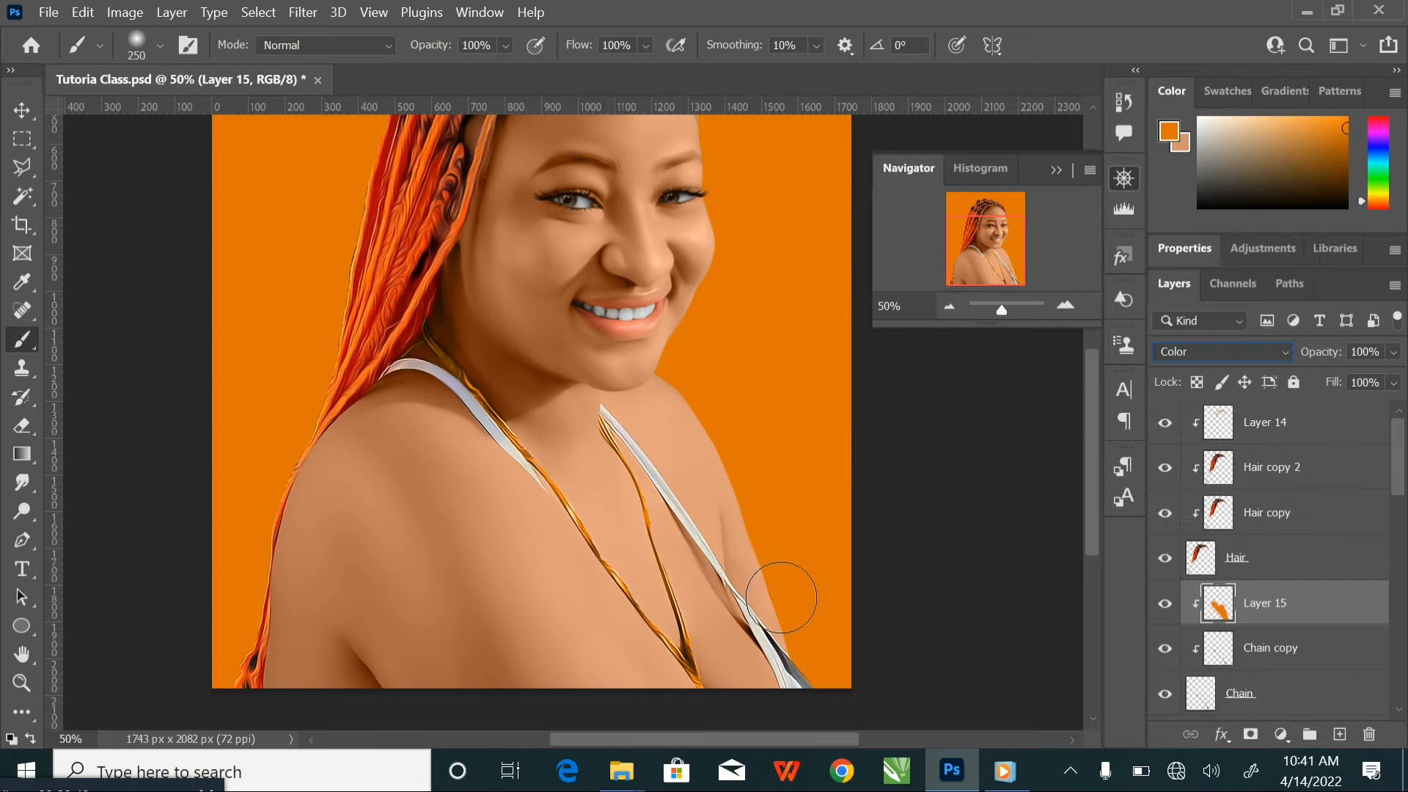
{"action": "key", "text": "ctrl+minus"}
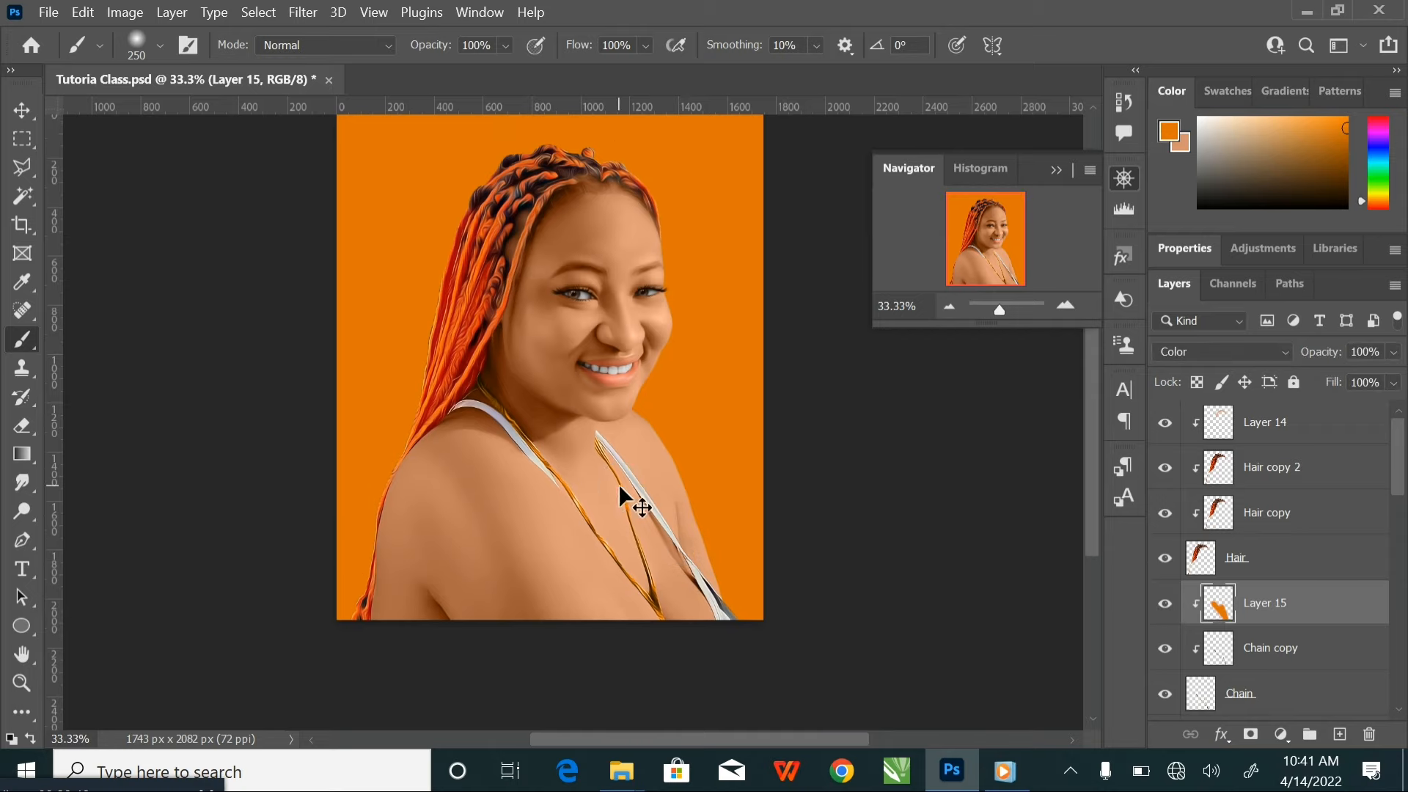
{"action": "key", "text": "ctrl+plus"}
{"action": "scroll", "coordinate": [591, 459], "scroll_direction": "down", "scroll_amount": 1}
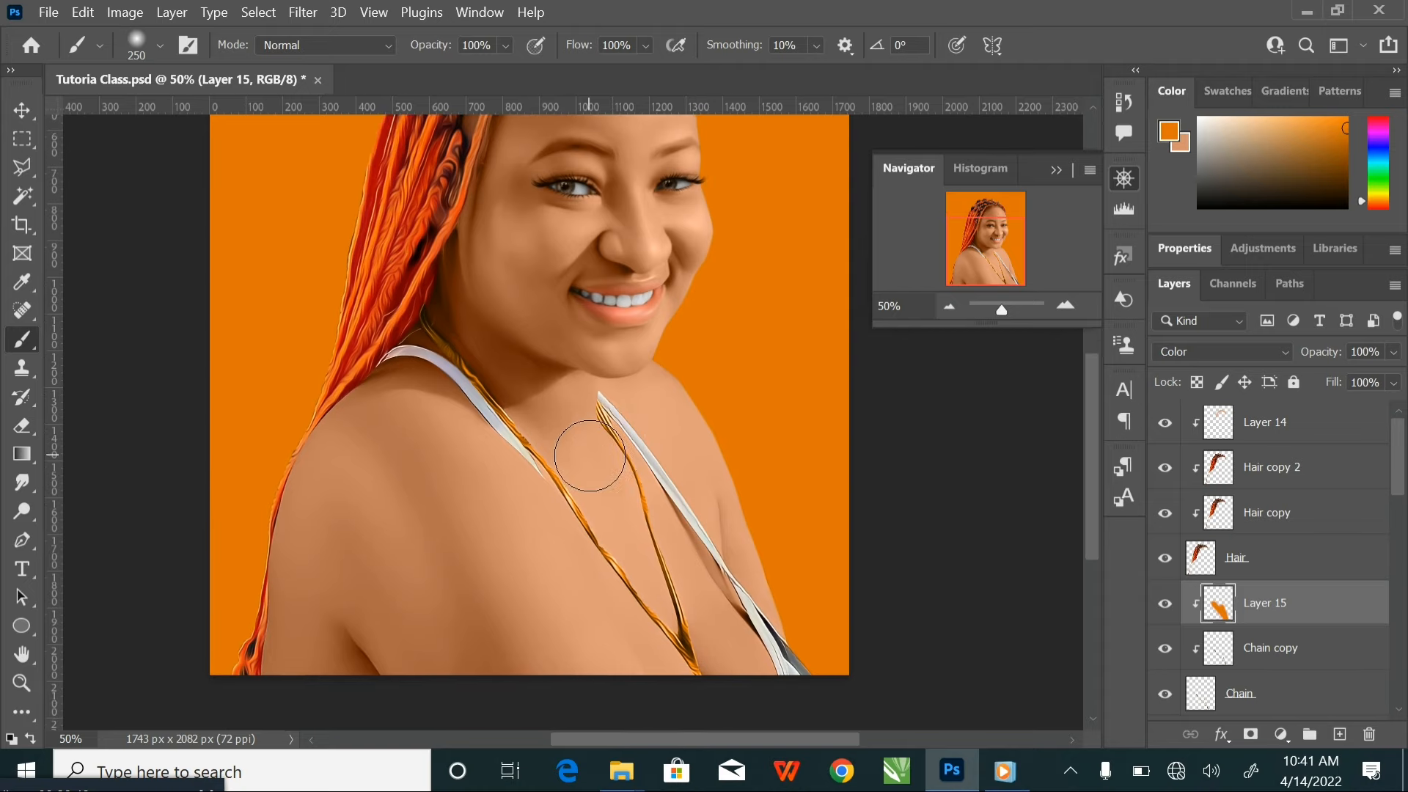
{"action": "left_click", "coordinate": [1393, 353]}
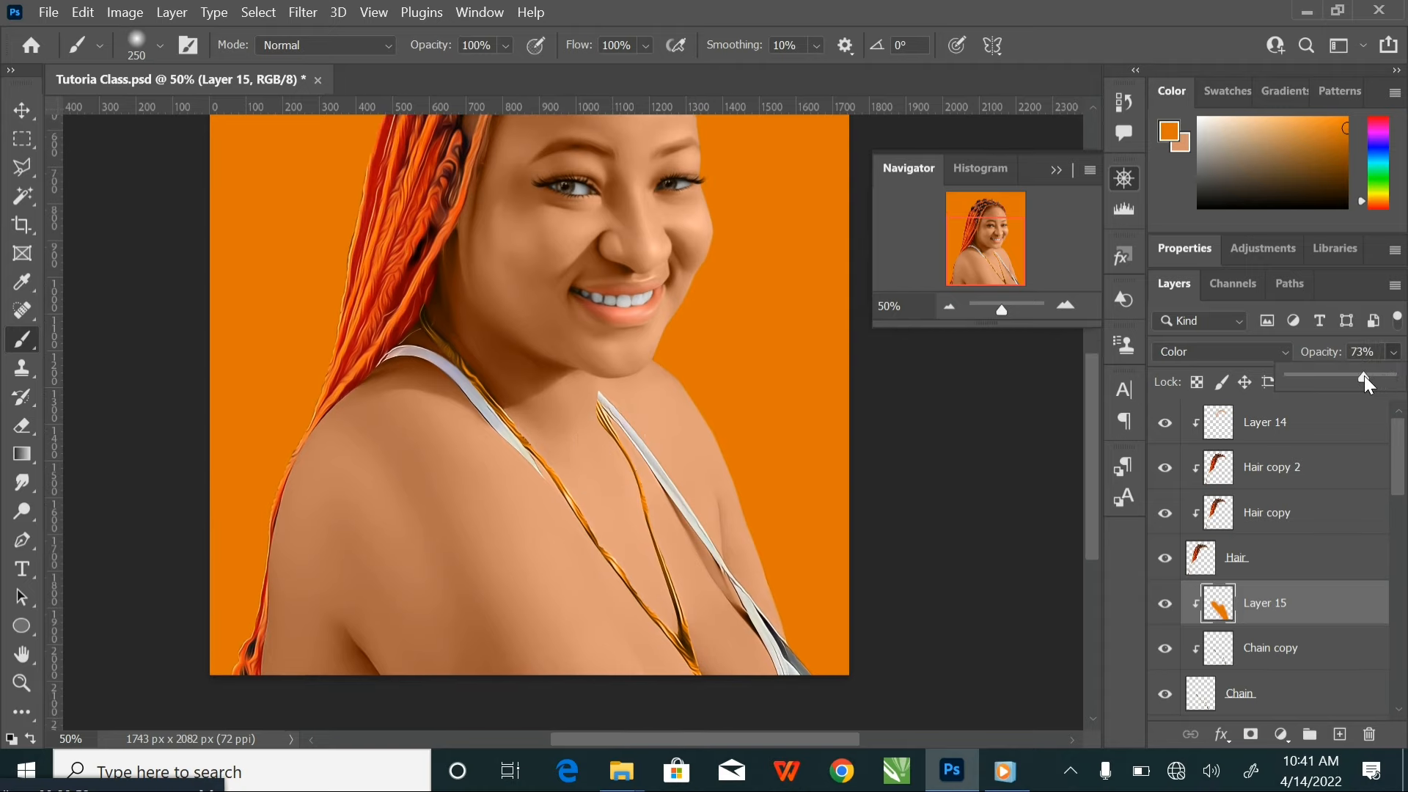
{"action": "left_click", "coordinate": [1378, 356]}
{"action": "key", "text": "ctrl+minus"}
{"action": "key", "text": "ctrl+minus"}
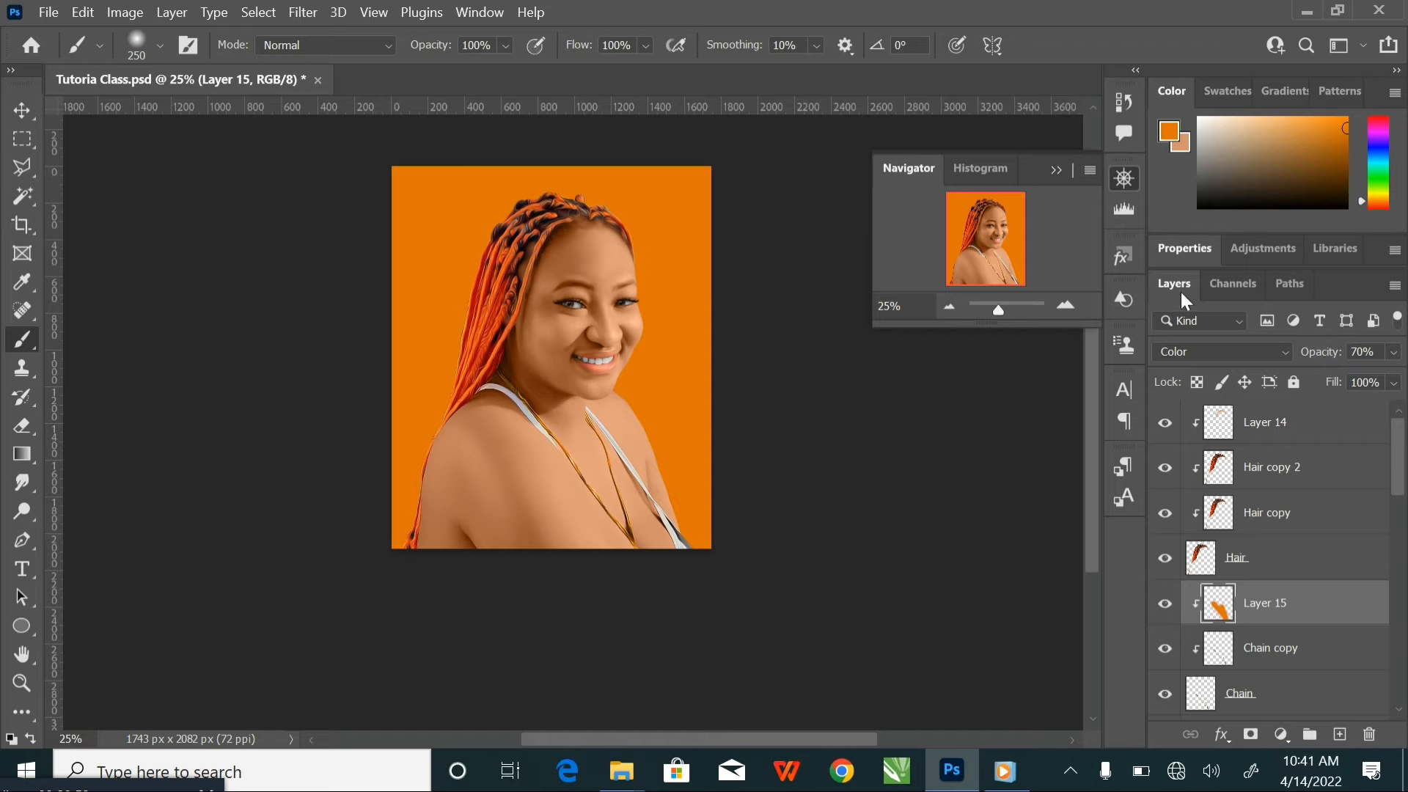
Save the document with the necklace tint and clear the layer selection
{"action": "key", "text": "ctrl+s"}
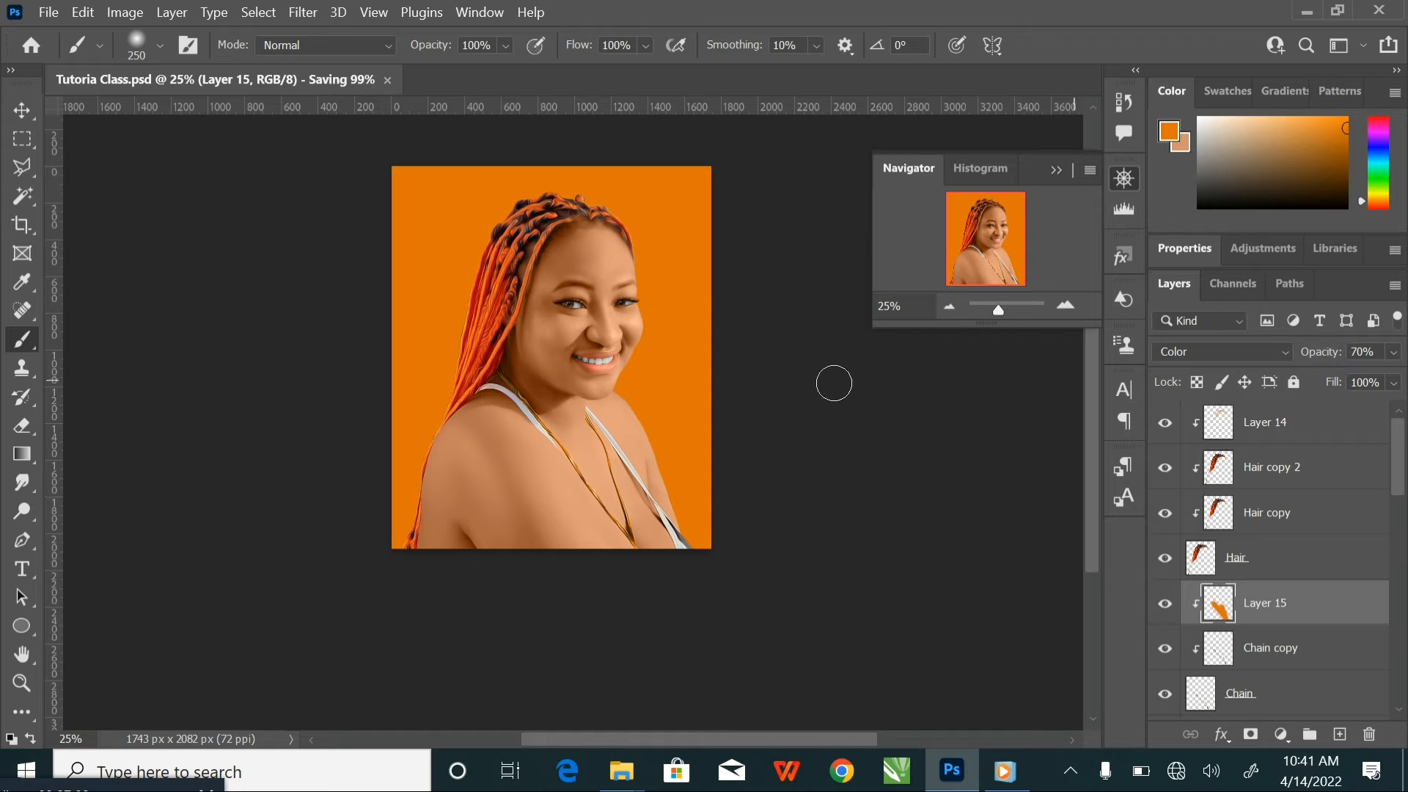
{"action": "left_click", "coordinate": [22, 110]}
{"action": "left_click", "coordinate": [871, 506]}
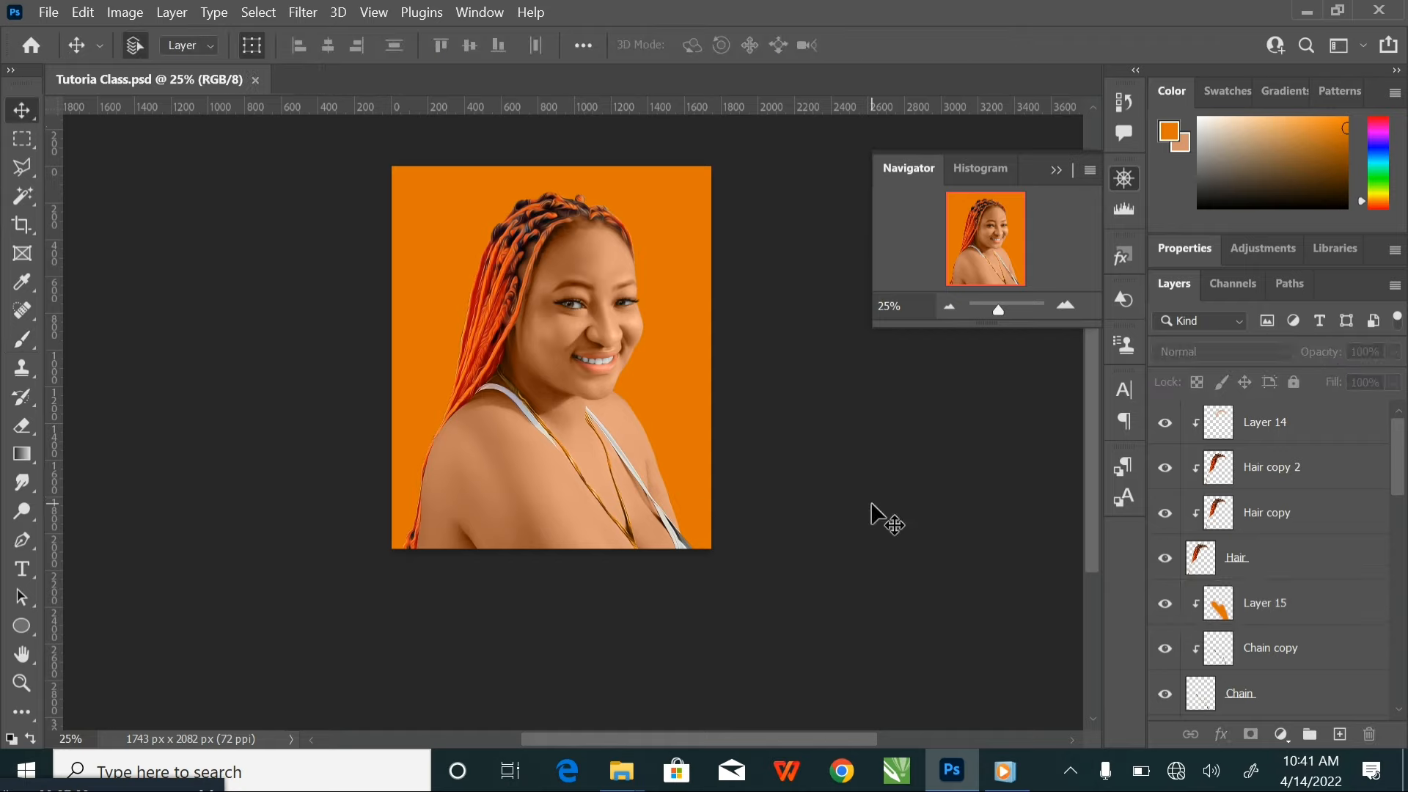
Duplicate the Shirt layer of the white straps and clip the copy to the original
{"action": "key", "text": "ctrl+plus"}
{"action": "key", "text": "ctrl+plus"}
{"action": "key", "text": "ctrl+plus"}
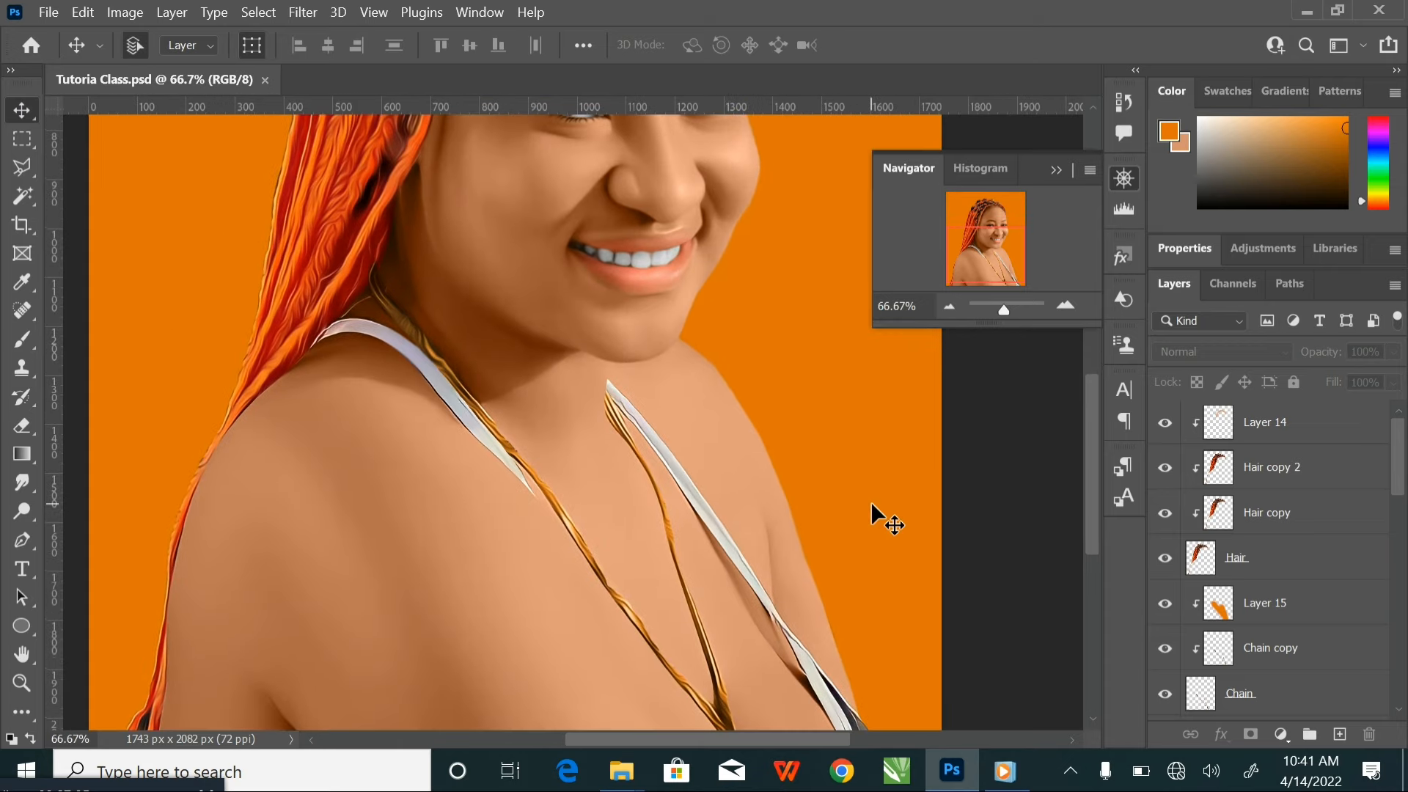
{"action": "left_click", "coordinate": [449, 396]}
{"action": "scroll", "coordinate": [1303, 638], "scroll_direction": "down", "scroll_amount": 1}
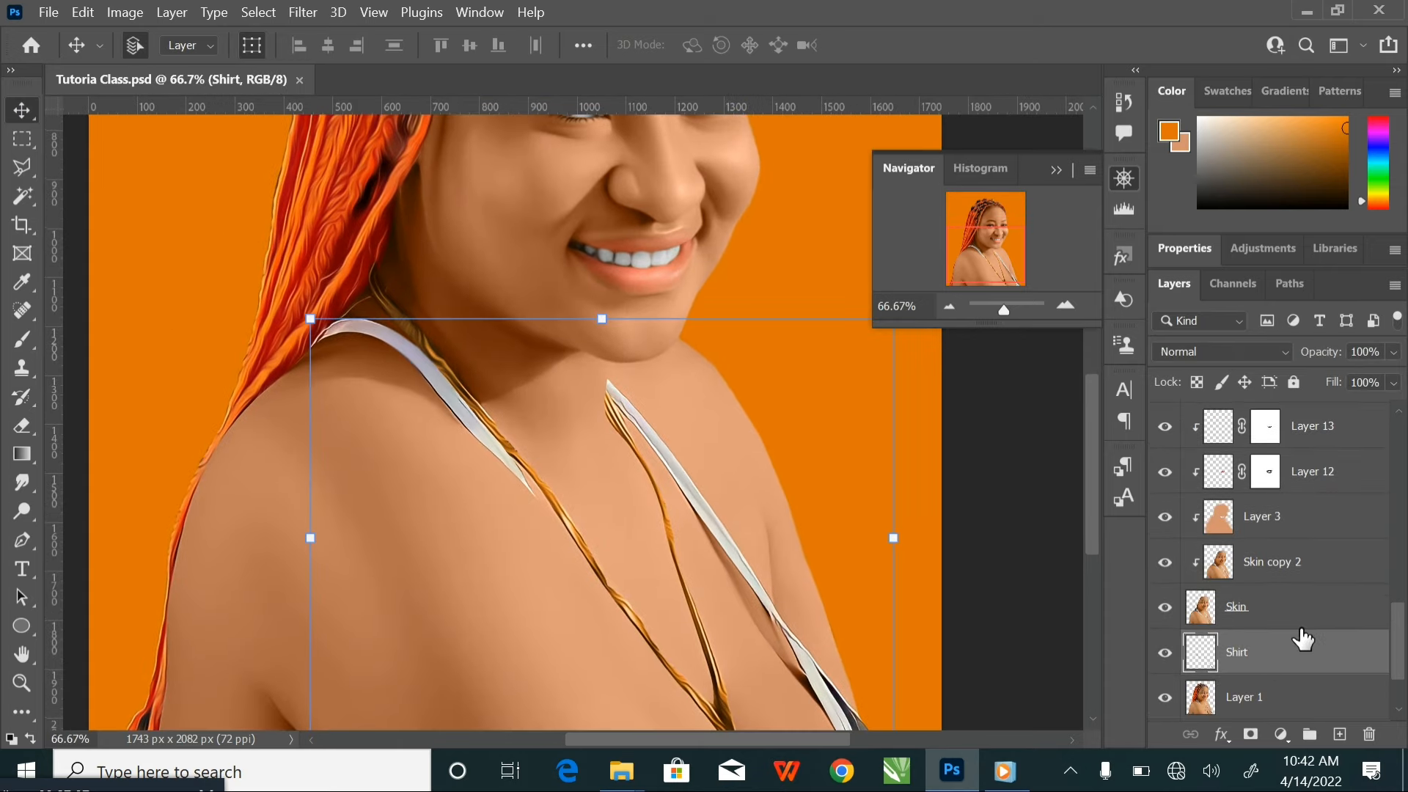
{"action": "scroll", "coordinate": [1298, 639], "scroll_direction": "down", "scroll_amount": 1}
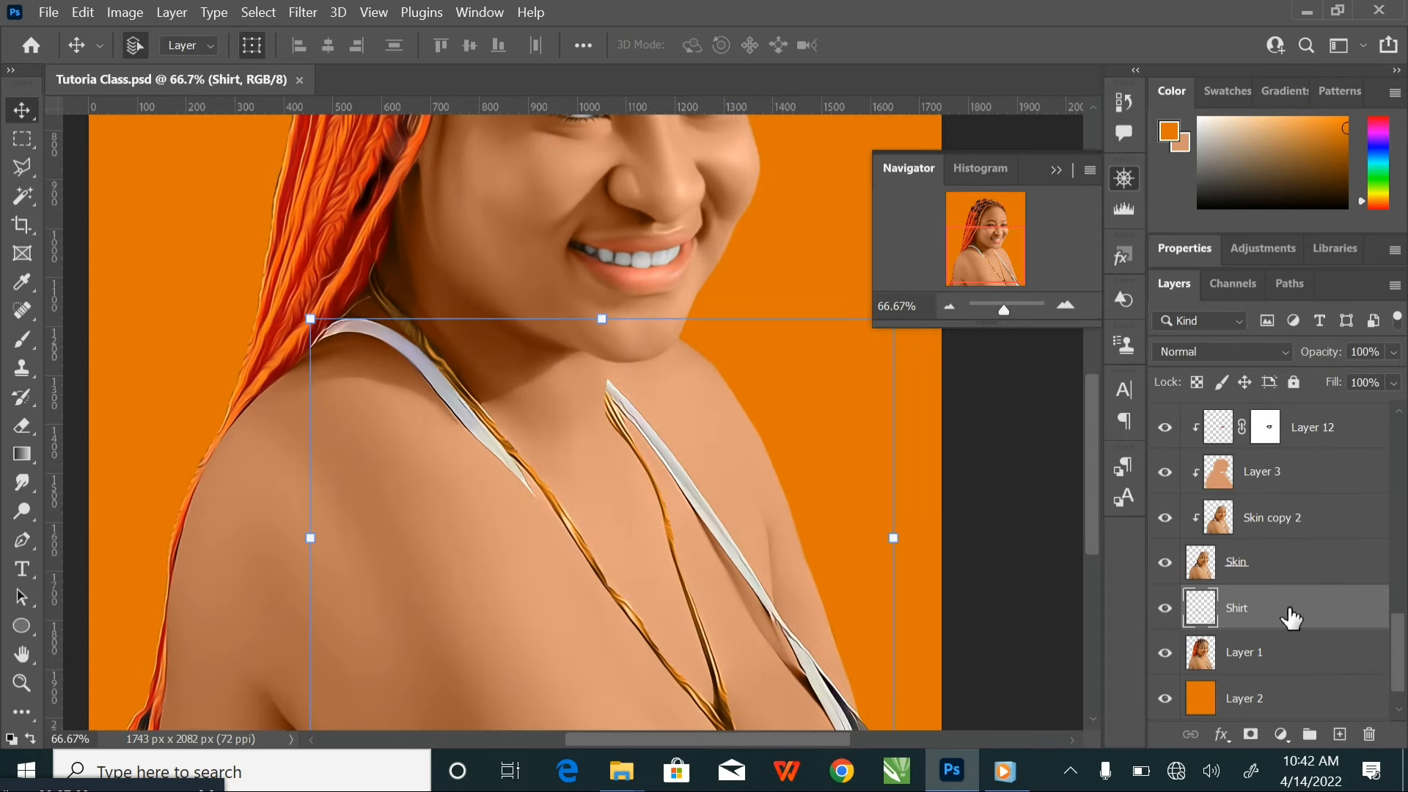
{"action": "key", "text": "ctrl+j"}
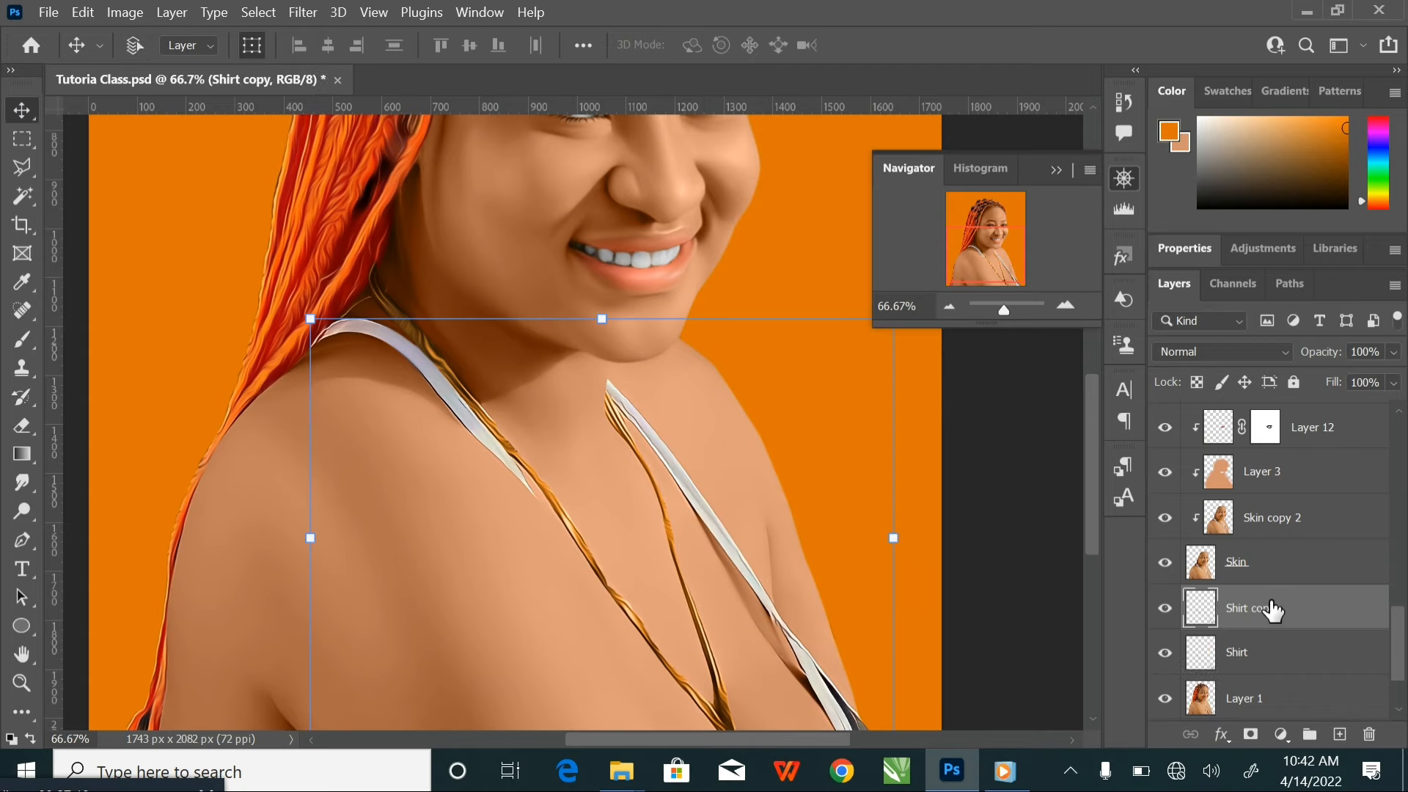
{"action": "right_click", "coordinate": [1272, 616]}
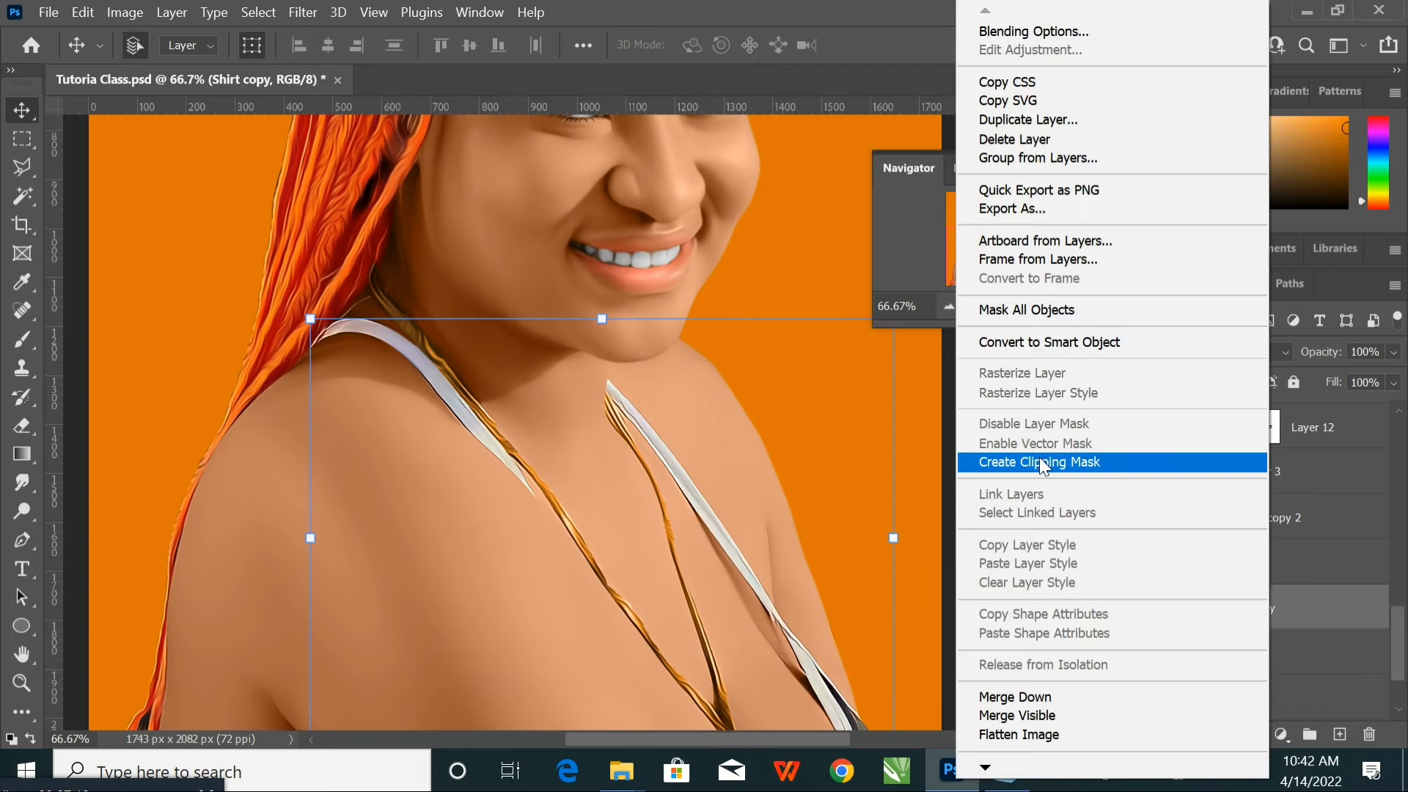
{"action": "left_click", "coordinate": [1040, 458]}
Smudge the strap on the braided-hair side at 19% strength, from the shoulder to its pointed lower end, enlarging the brush from 45 to 70
{"action": "left_click", "coordinate": [25, 480]}
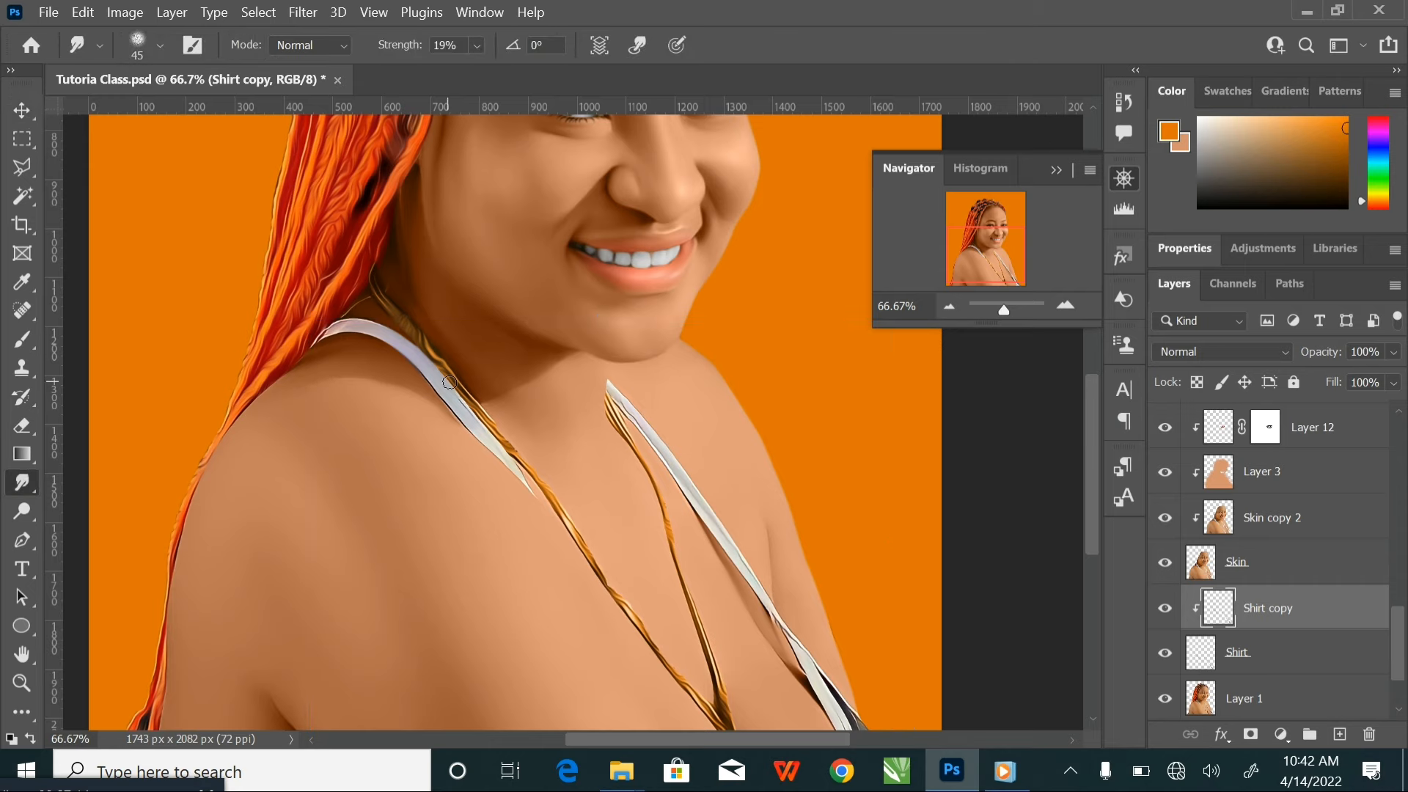
{"action": "key", "text": "ctrl+plus"}
{"action": "key", "text": "ctrl+plus"}
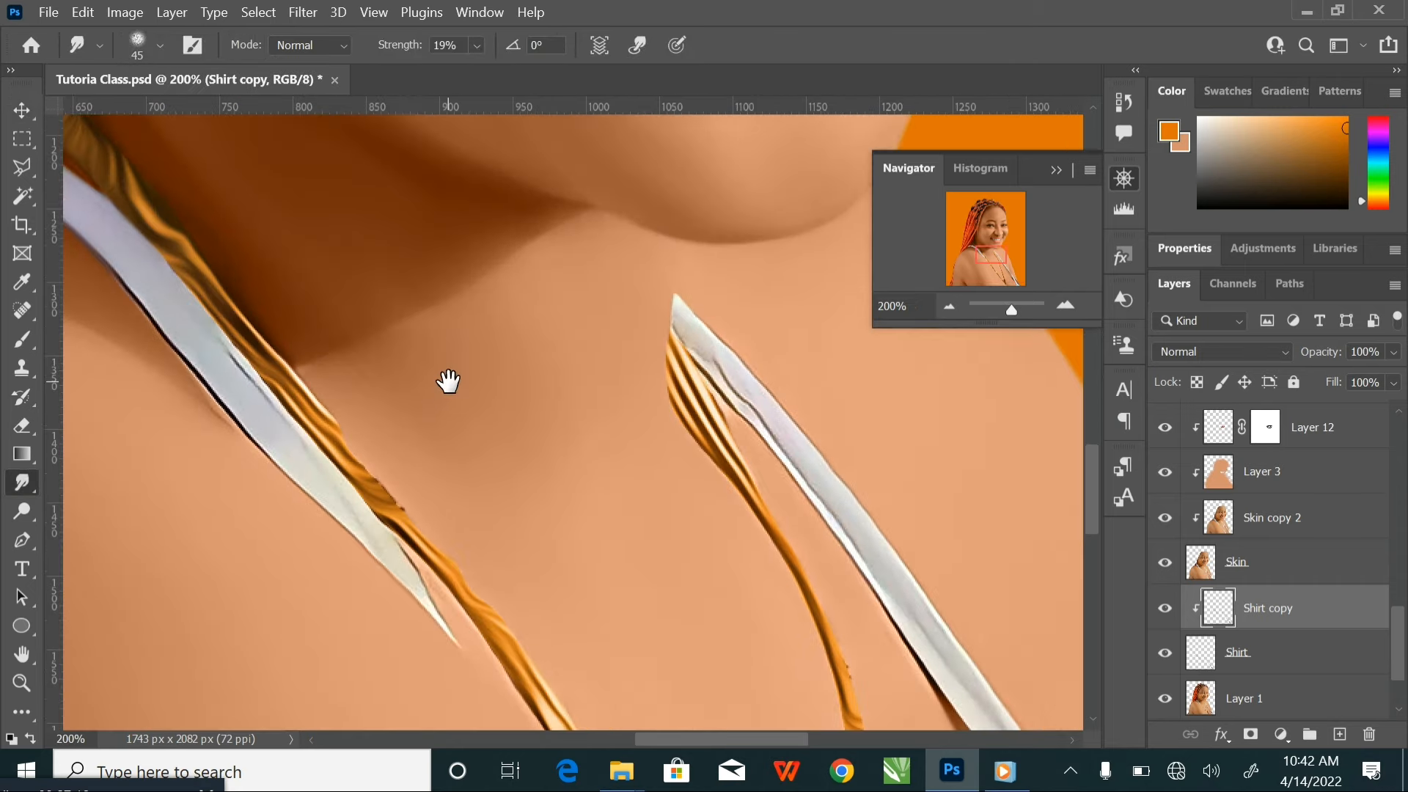
{"action": "mouse_move", "coordinate": [447, 380]}
{"action": "left_mouse_down"}
{"action": "mouse_move", "coordinate": [652, 451]}
{"action": "mouse_move", "coordinate": [716, 521]}
{"action": "left_mouse_up"}
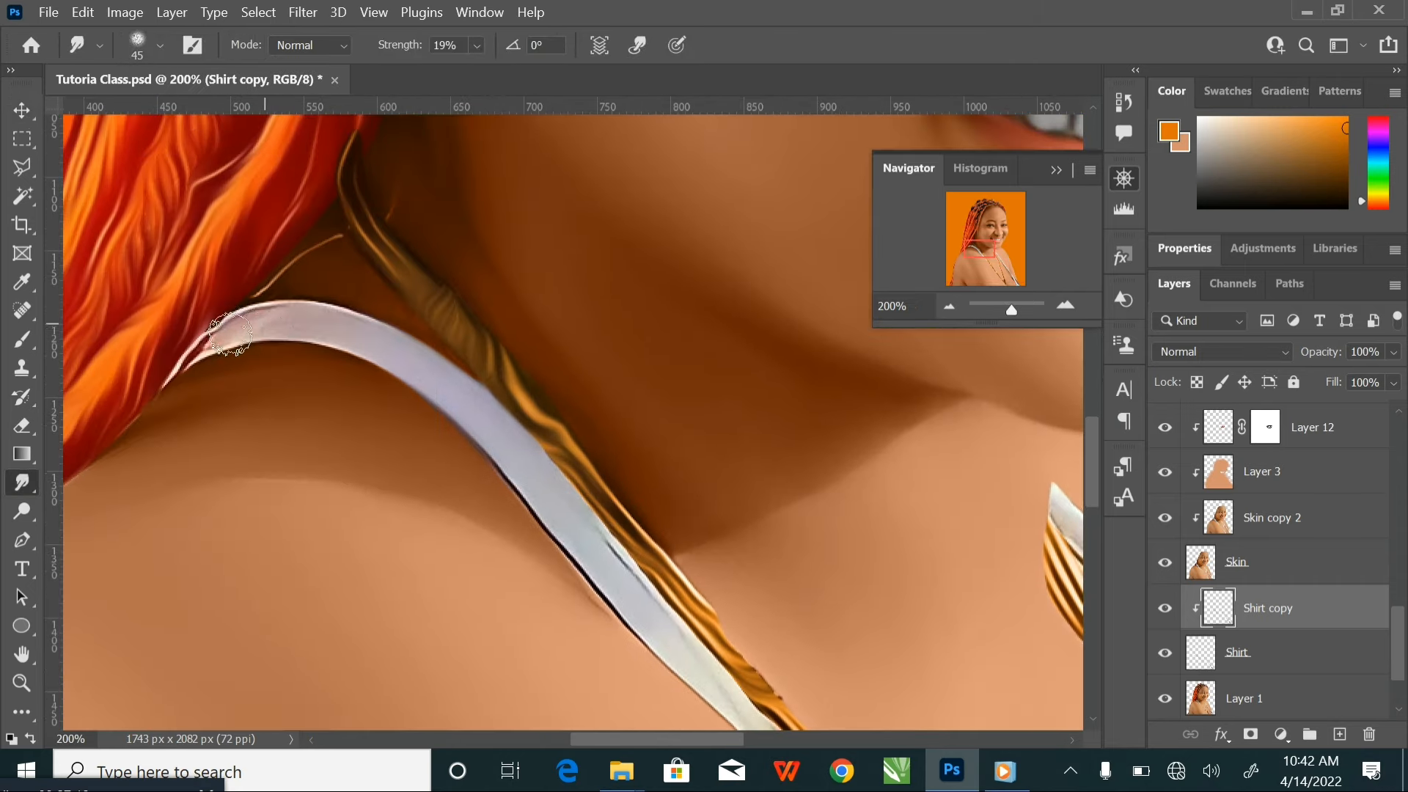
{"action": "mouse_move", "coordinate": [253, 315]}
{"action": "left_mouse_down"}
{"action": "mouse_move", "coordinate": [189, 362]}
{"action": "mouse_move", "coordinate": [273, 319]}
{"action": "mouse_move", "coordinate": [256, 324]}
{"action": "mouse_move", "coordinate": [407, 343]}
{"action": "mouse_move", "coordinate": [539, 461]}
{"action": "mouse_move", "coordinate": [547, 490]}
{"action": "mouse_move", "coordinate": [533, 505]}
{"action": "mouse_move", "coordinate": [593, 571]}
{"action": "mouse_move", "coordinate": [490, 458]}
{"action": "mouse_move", "coordinate": [443, 367]}
{"action": "mouse_move", "coordinate": [721, 683]}
{"action": "mouse_move", "coordinate": [660, 623]}
{"action": "left_mouse_up"}
{"action": "key", "text": "bracketright"}
{"action": "key", "text": "bracketright"}
{"action": "key", "text": "bracketright"}
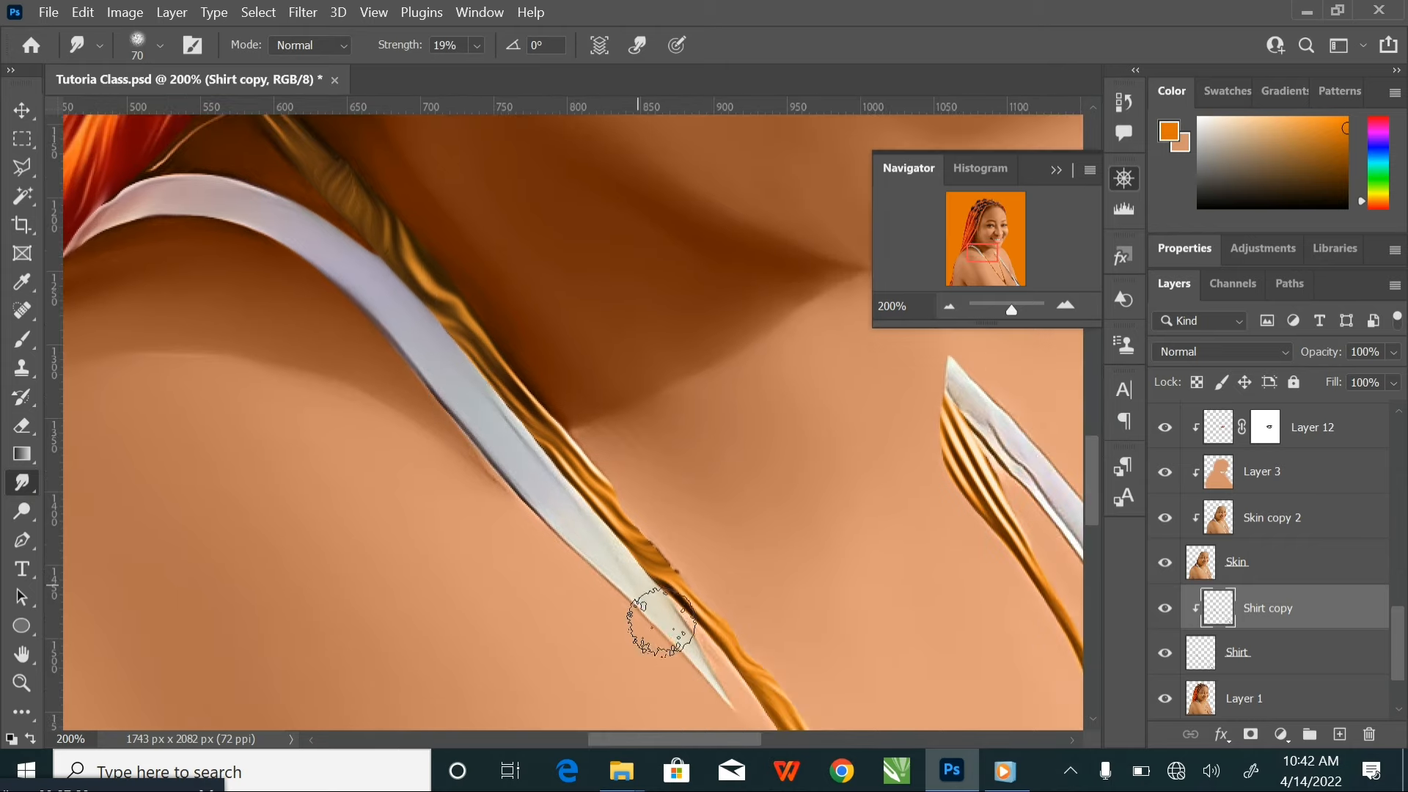
Smooth the upper tip of the other strap, beside the necklace, with the Smudge tool at brush size 50
{"action": "key", "text": "space"}
{"action": "left_click_drag", "start_coordinate": [454, 427], "coordinate": [192, 404]}
{"action": "key", "text": "bracketleft"}
{"action": "key", "text": "bracketleft"}
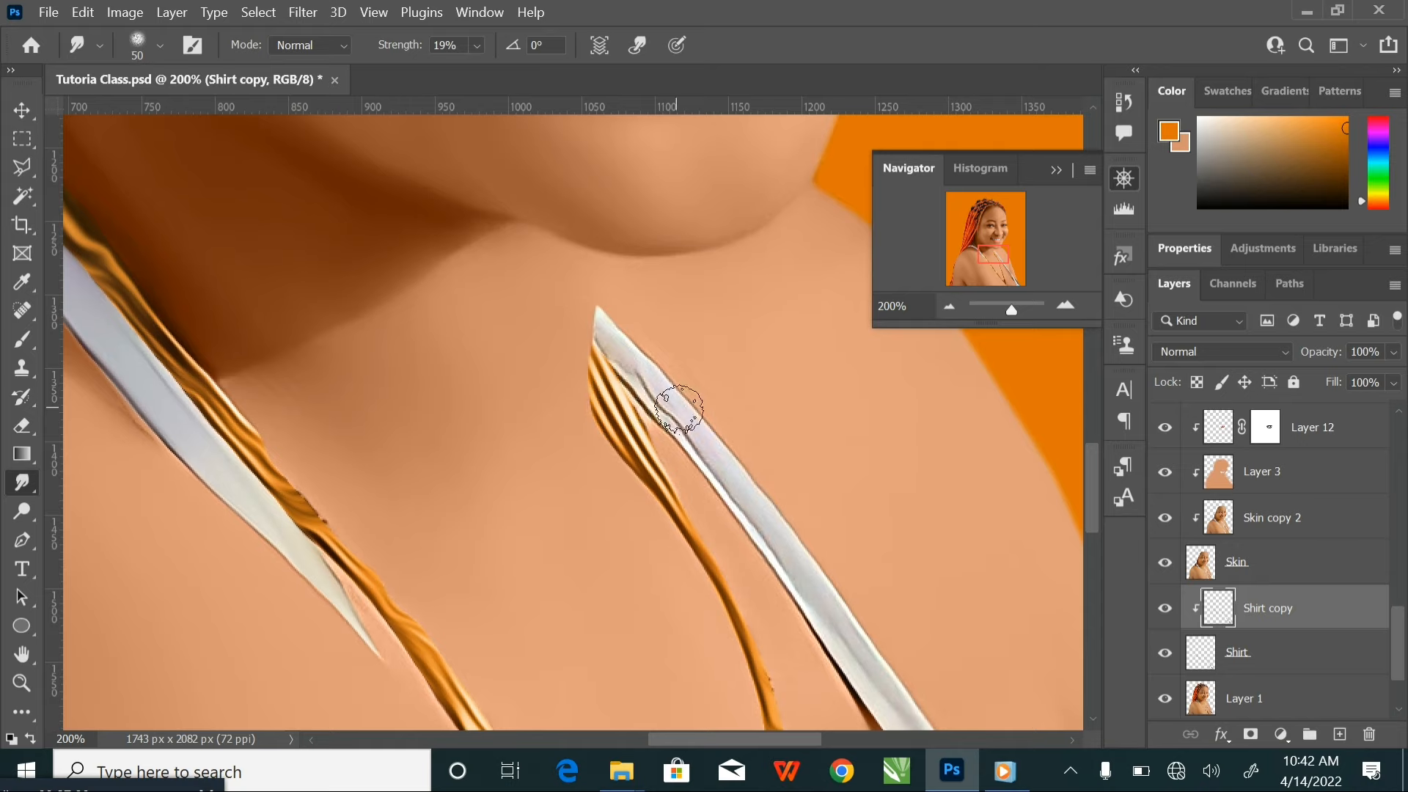
{"action": "left_click_drag", "start_coordinate": [625, 355], "coordinate": [668, 411]}
Smudge the creases along the middle stretch of that strap with a size 70 brush, following its diagonal downward
{"action": "key", "text": "bracketright"}
{"action": "key", "text": "bracketright"}
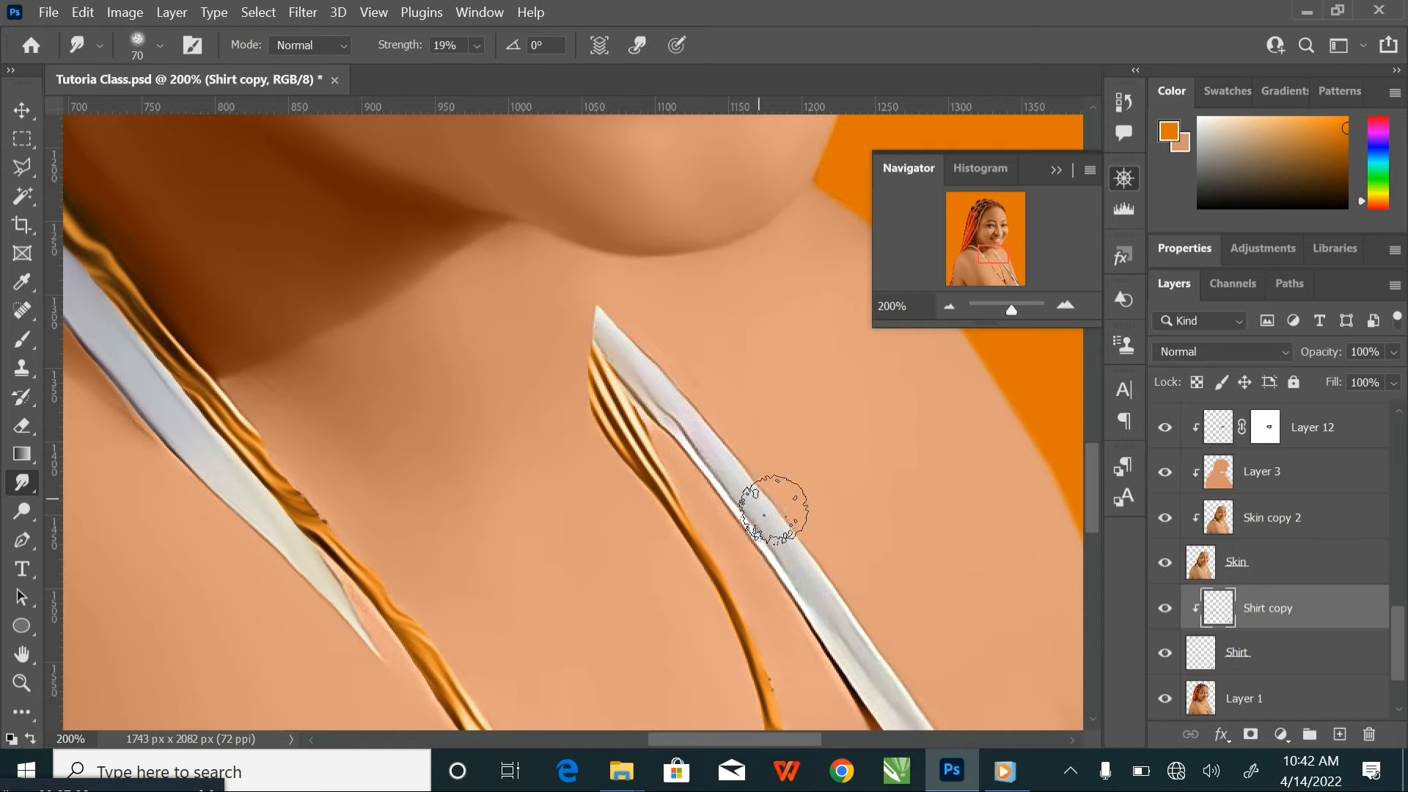
{"action": "mouse_move", "coordinate": [773, 507]}
{"action": "left_mouse_down"}
{"action": "mouse_move", "coordinate": [738, 472]}
{"action": "mouse_move", "coordinate": [703, 477]}
{"action": "mouse_move", "coordinate": [591, 315]}
{"action": "left_mouse_up"}
{"action": "key", "text": "space"}
{"action": "left_click_drag", "start_coordinate": [676, 431], "coordinate": [528, 314]}
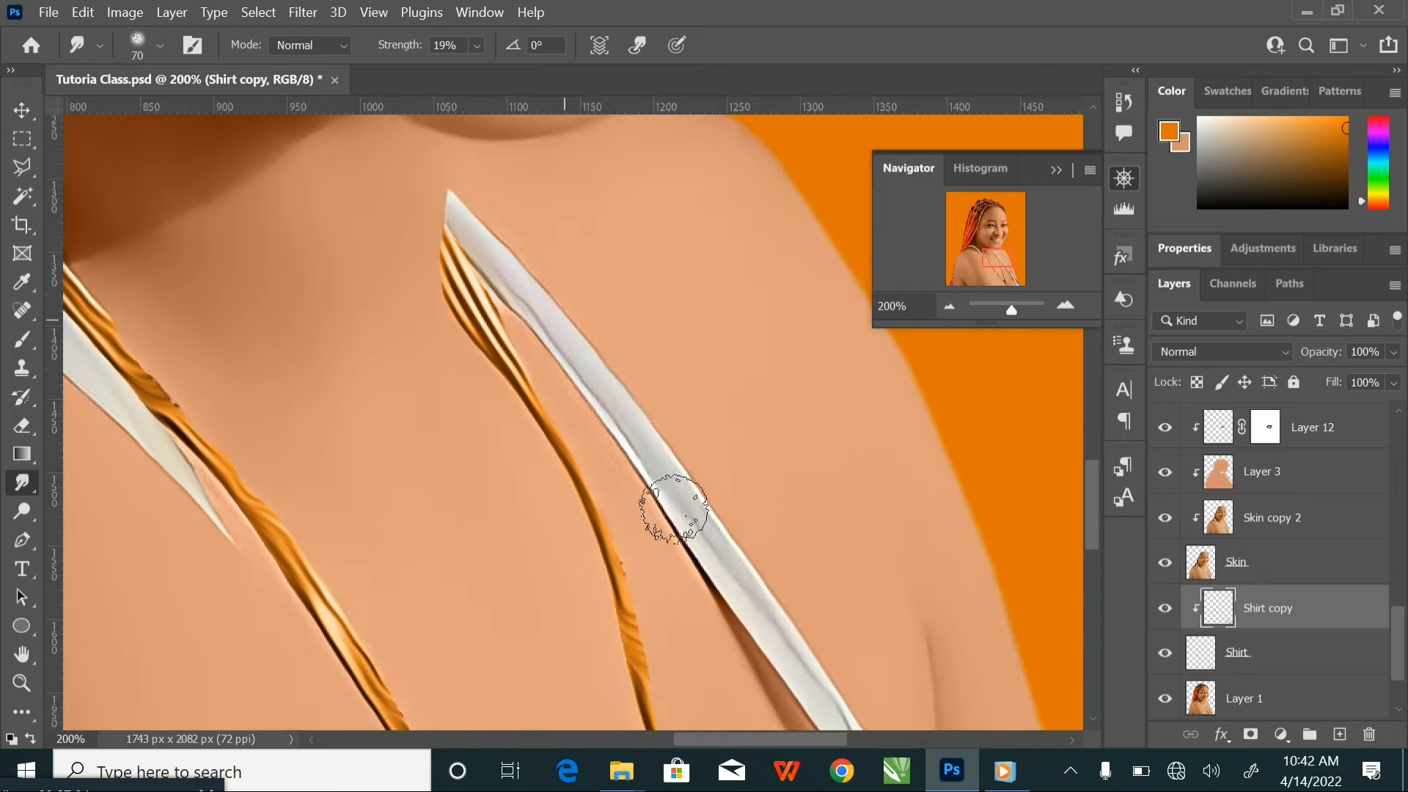
{"action": "left_click_drag", "start_coordinate": [686, 497], "coordinate": [719, 528]}
{"action": "key", "text": "space"}
{"action": "left_click_drag", "start_coordinate": [681, 446], "coordinate": [513, 237]}
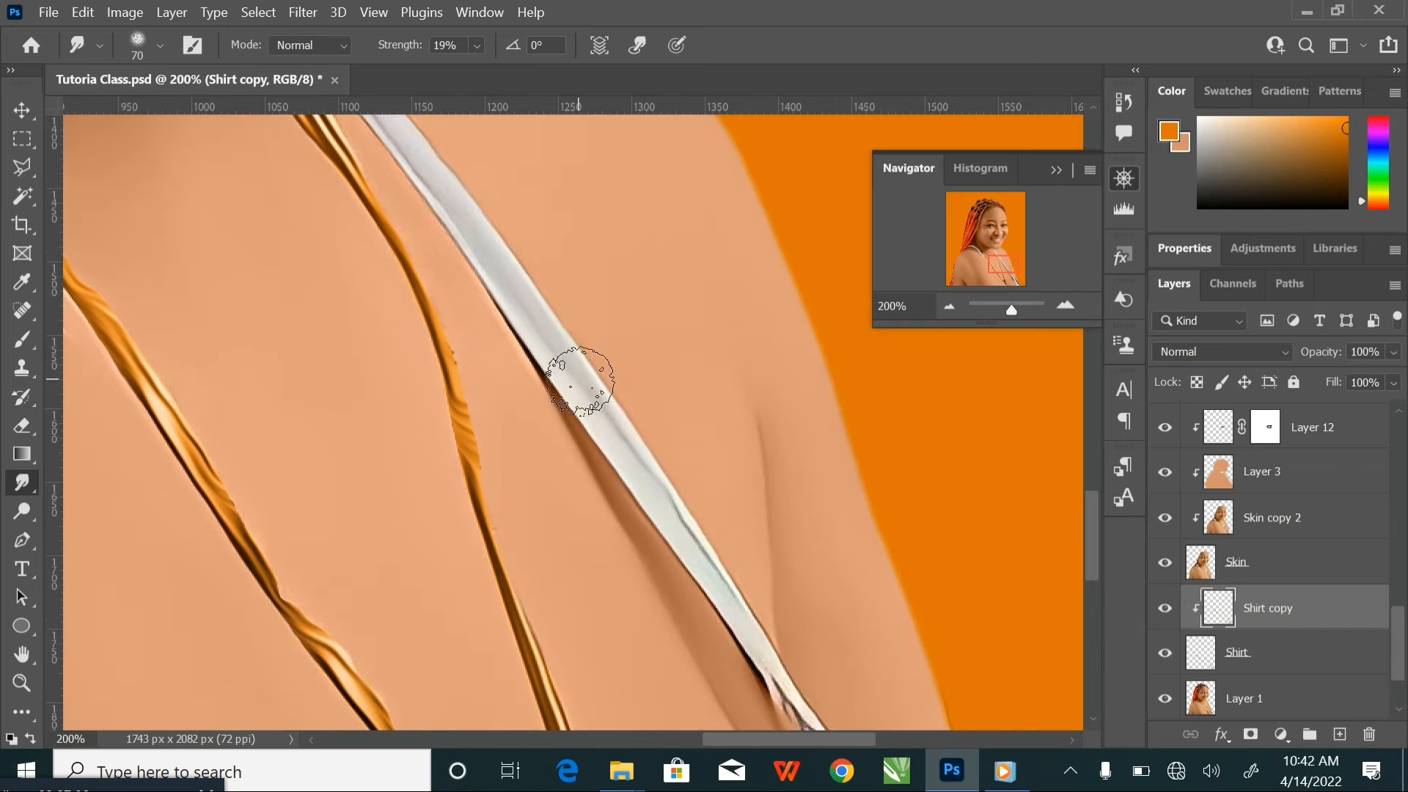
{"action": "mouse_move", "coordinate": [565, 367]}
{"action": "left_mouse_down"}
{"action": "mouse_move", "coordinate": [776, 645]}
{"action": "mouse_move", "coordinate": [604, 371]}
{"action": "mouse_move", "coordinate": [688, 481]}
{"action": "mouse_move", "coordinate": [744, 593]}
{"action": "left_mouse_up"}
Smudge the lower twisted section of the strap down to the image edge, finishing with a size 60 brush
{"action": "key", "text": "space"}
{"action": "key", "text": "space"}
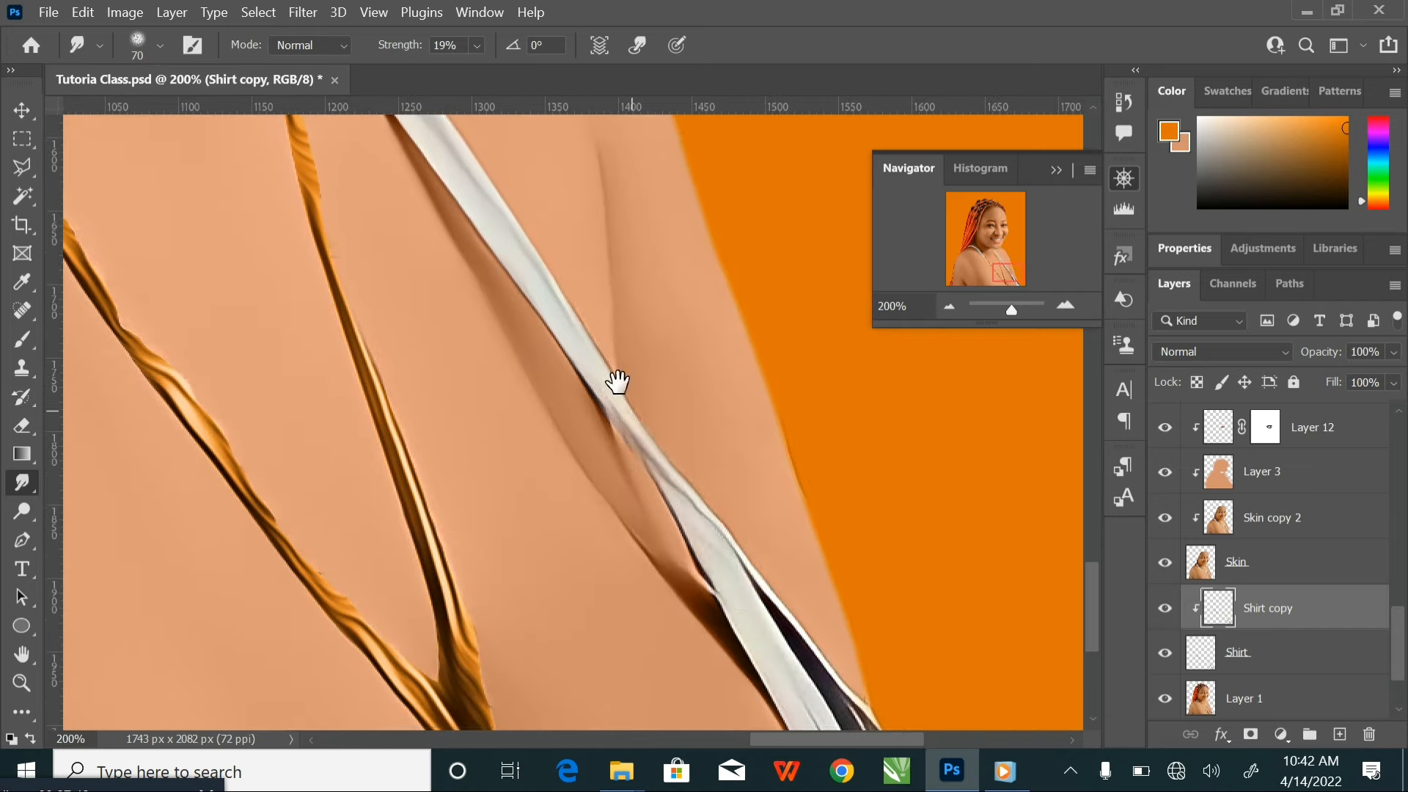
{"action": "left_click_drag", "start_coordinate": [616, 377], "coordinate": [500, 157]}
{"action": "left_click_drag", "start_coordinate": [645, 424], "coordinate": [697, 535]}
{"action": "key", "text": "bracketleft"}
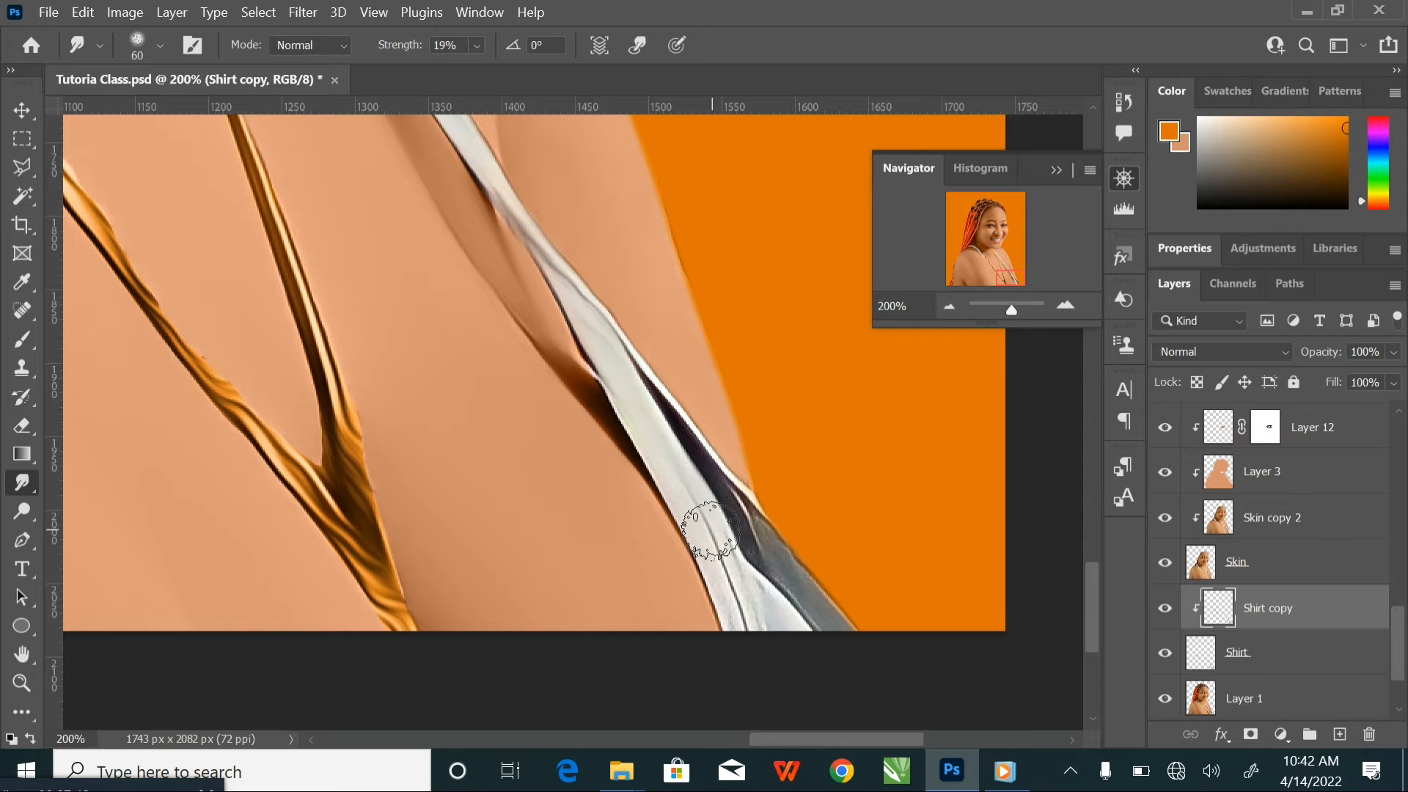
{"action": "left_click_drag", "start_coordinate": [756, 632], "coordinate": [750, 603]}
Blend the dark fold beside the strap's lower end into the fabric with the Smudge tool, varying the brush size between 45 and 70
{"action": "key", "text": "bracketleft"}
{"action": "key", "text": "bracketleft"}
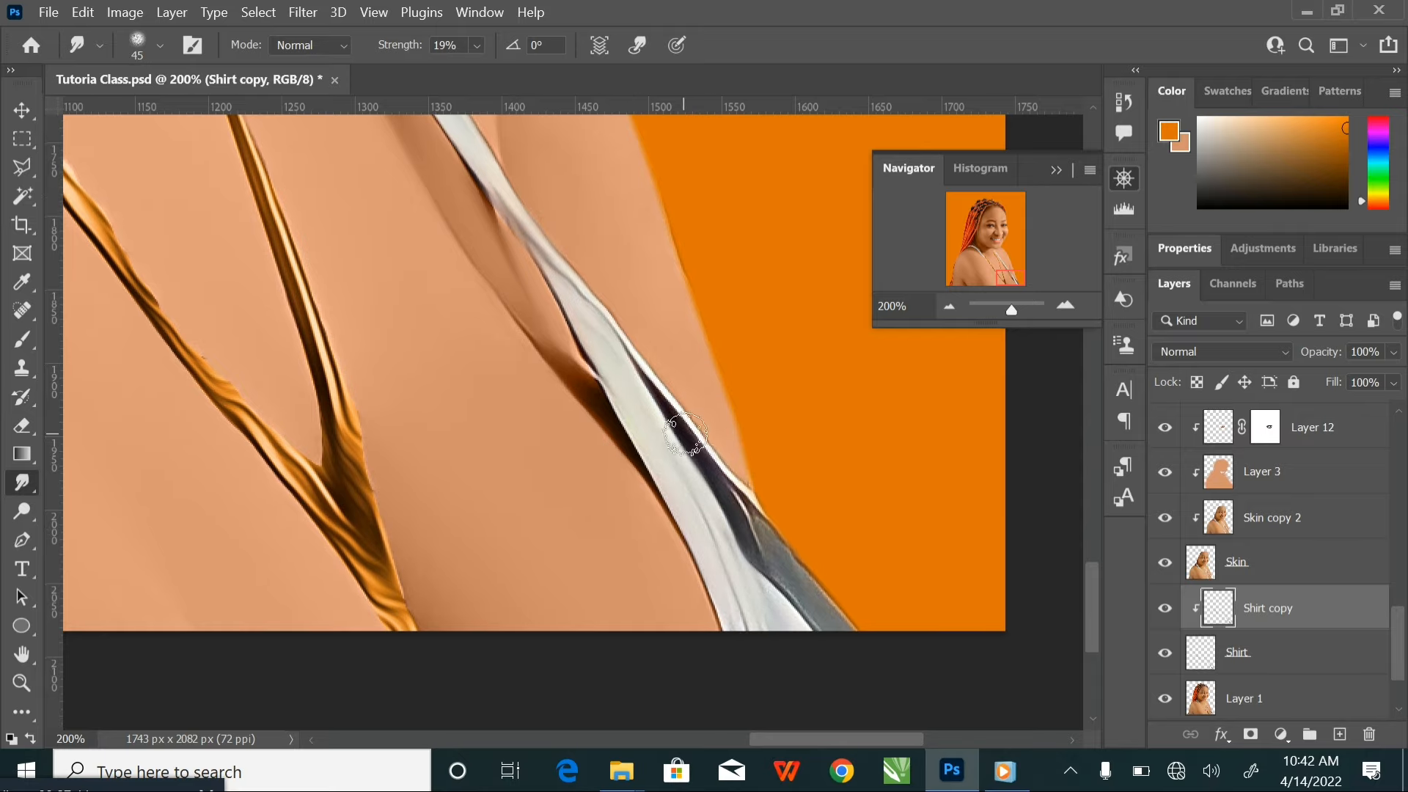
{"action": "key", "text": "bracketright"}
{"action": "key", "text": "bracketright"}
{"action": "left_click_drag", "start_coordinate": [723, 473], "coordinate": [794, 581]}
{"action": "key", "text": "bracketleft"}
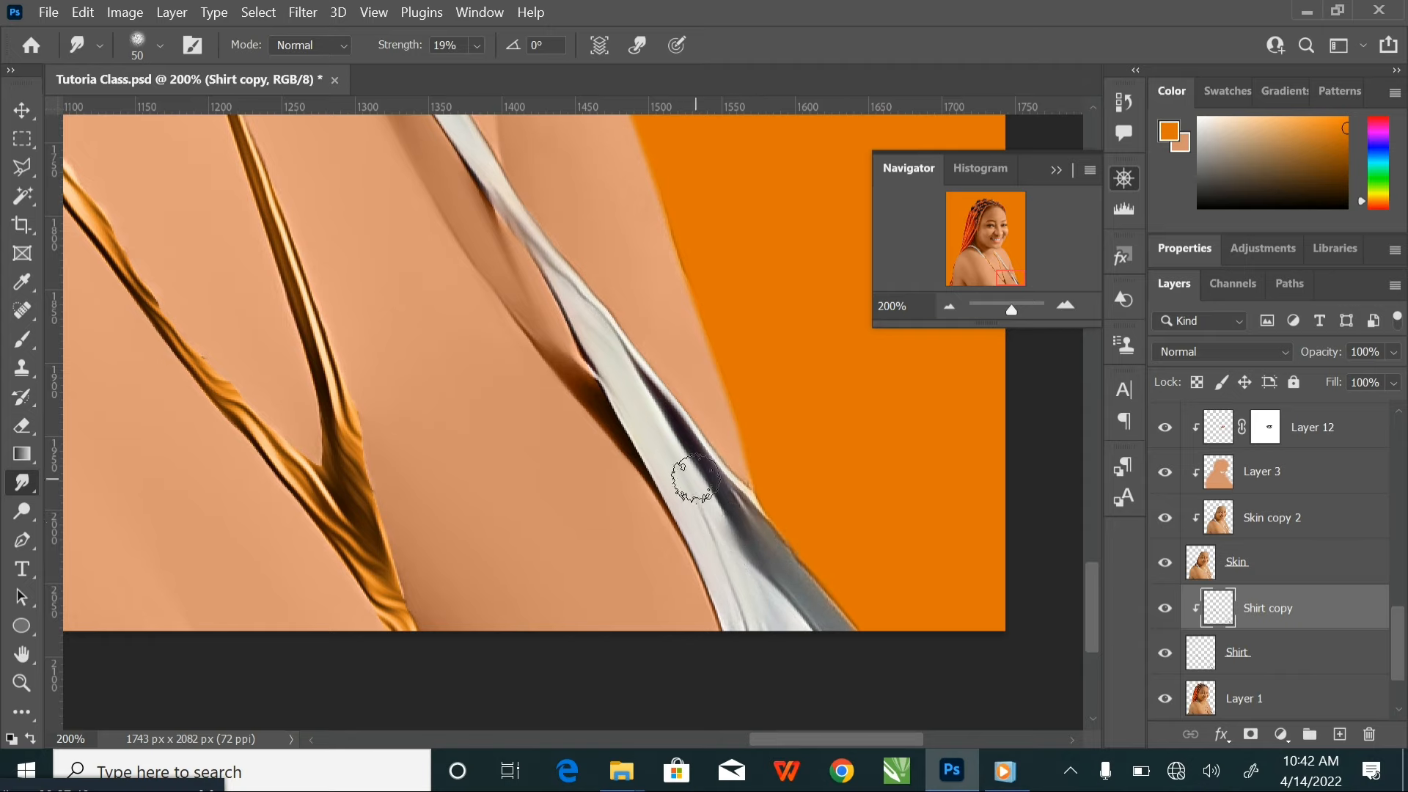
{"action": "key", "text": "bracketright"}
{"action": "key", "text": "bracketright"}
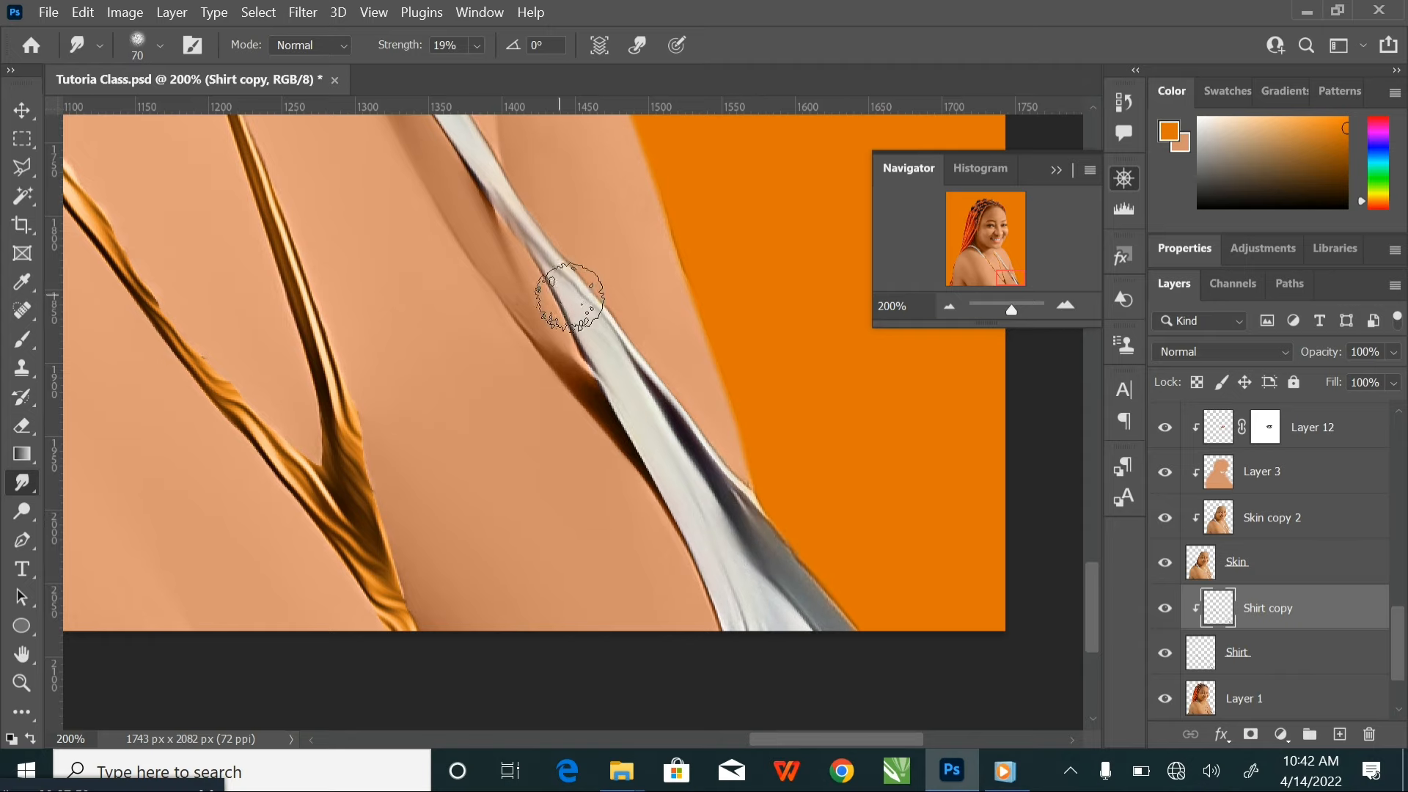
{"action": "key", "text": "ctrl+minus"}
{"action": "key", "text": "ctrl+minus"}
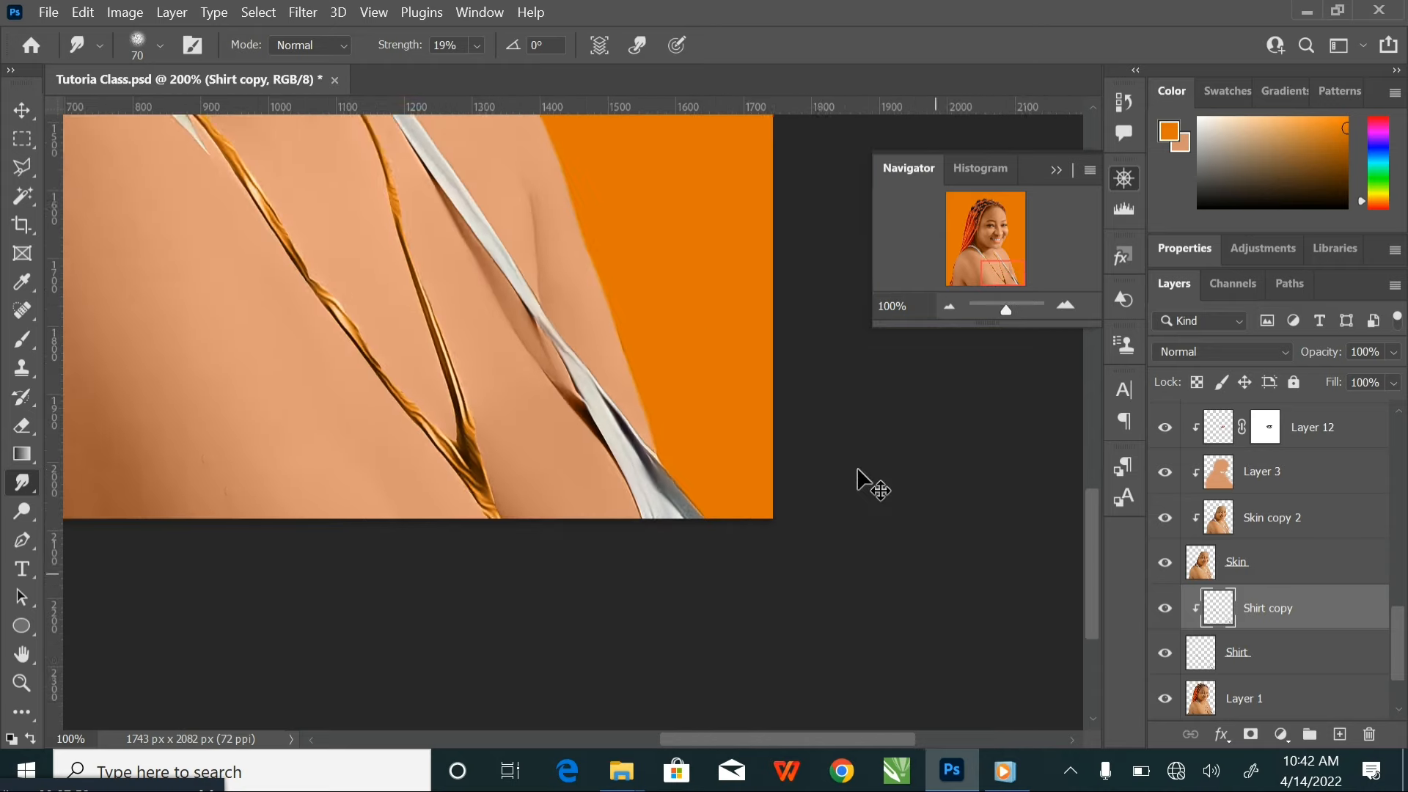
{"action": "left_click_drag", "start_coordinate": [632, 459], "coordinate": [728, 581]}
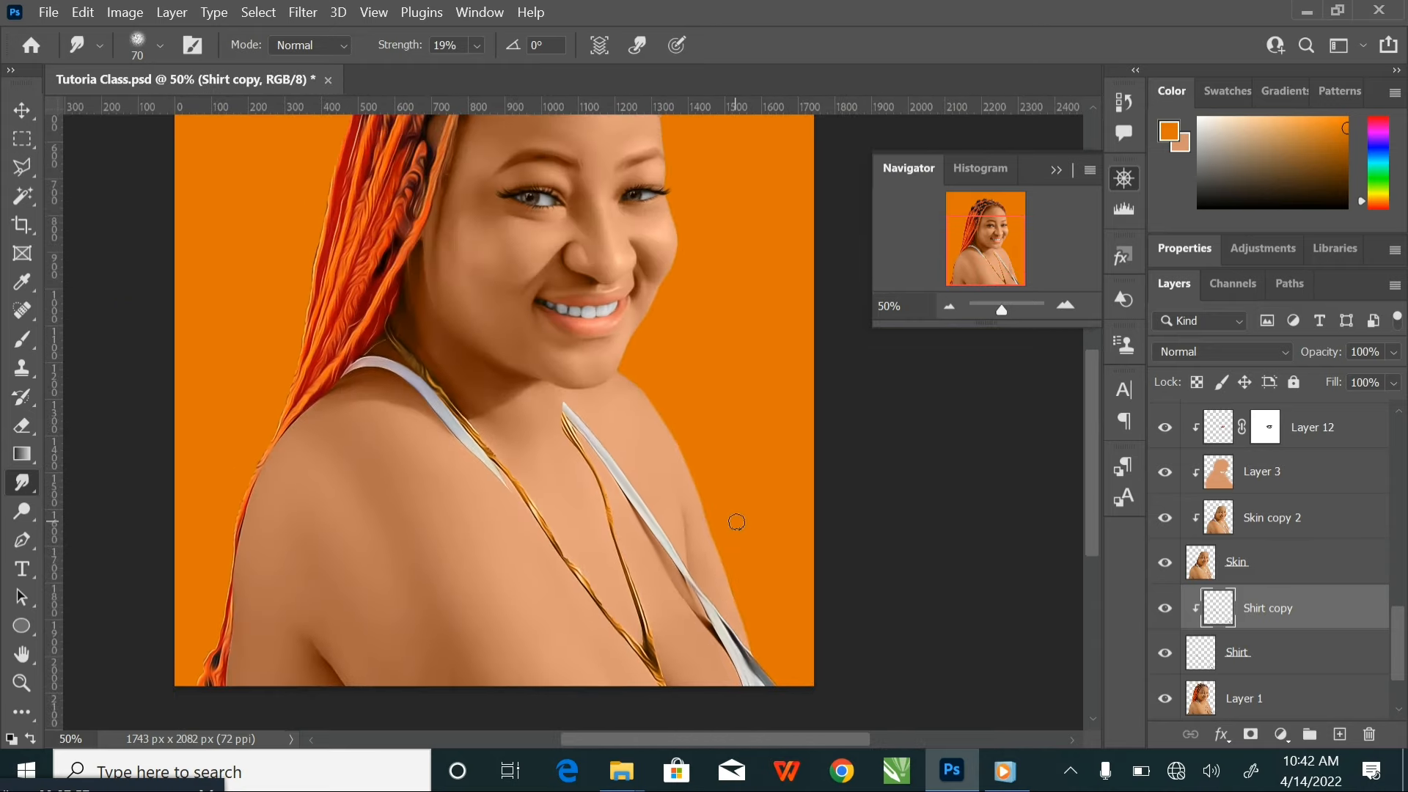
{"action": "key", "text": "ctrl+u"}
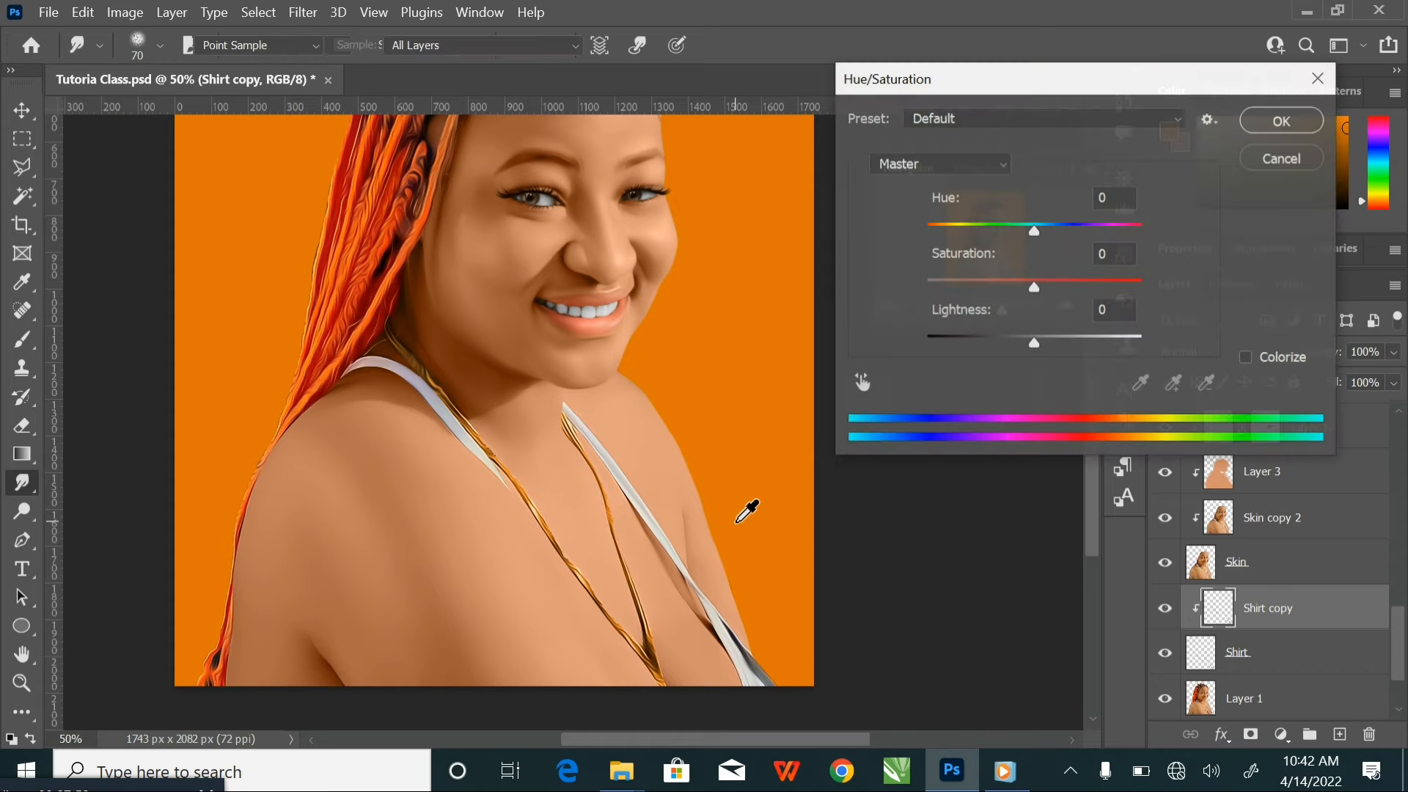
{"action": "left_click_drag", "start_coordinate": [1033, 230], "coordinate": [1142, 224]}
{"action": "left_click_drag", "start_coordinate": [941, 239], "coordinate": [818, 252]}
{"action": "left_click_drag", "start_coordinate": [1237, 216], "coordinate": [1023, 226]}
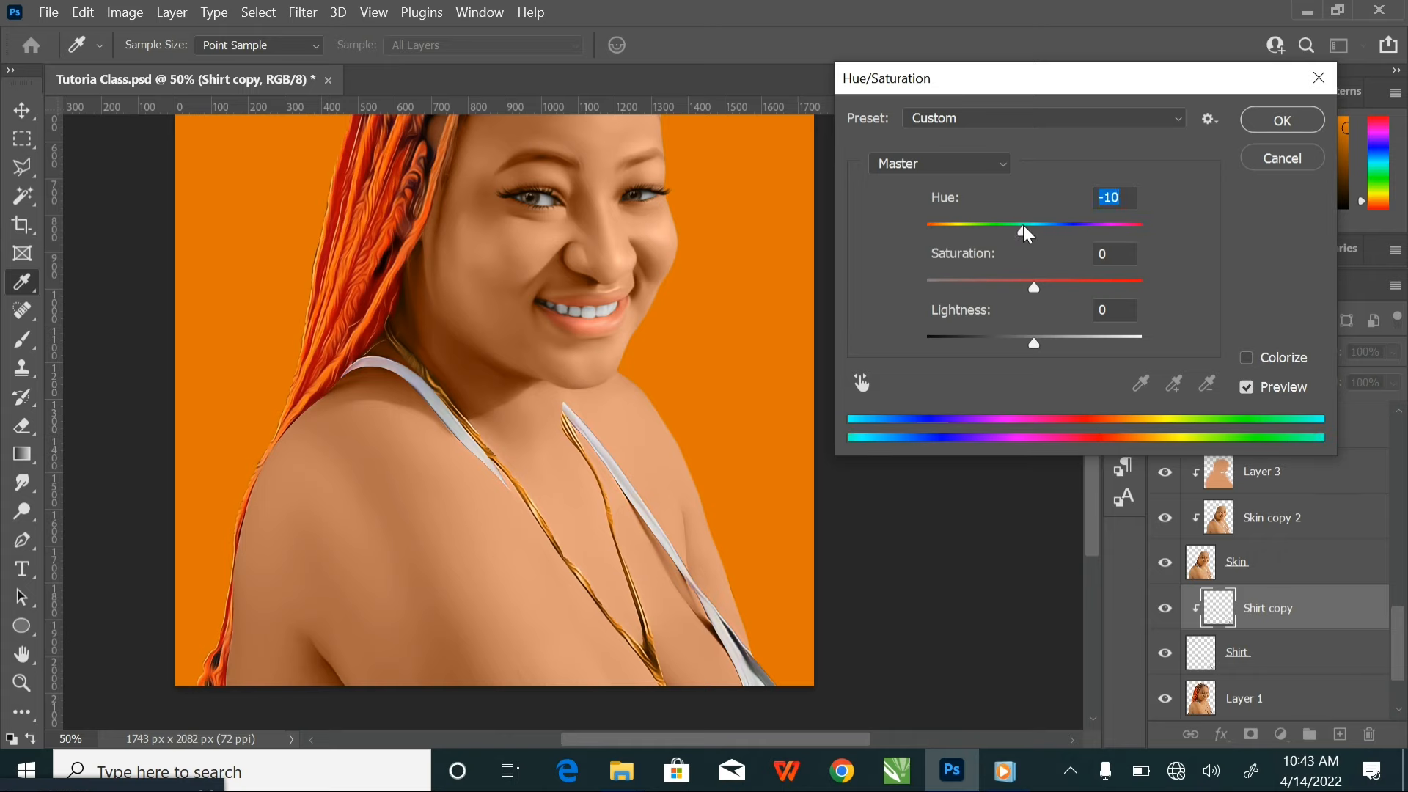
{"action": "left_click", "coordinate": [1300, 162]}
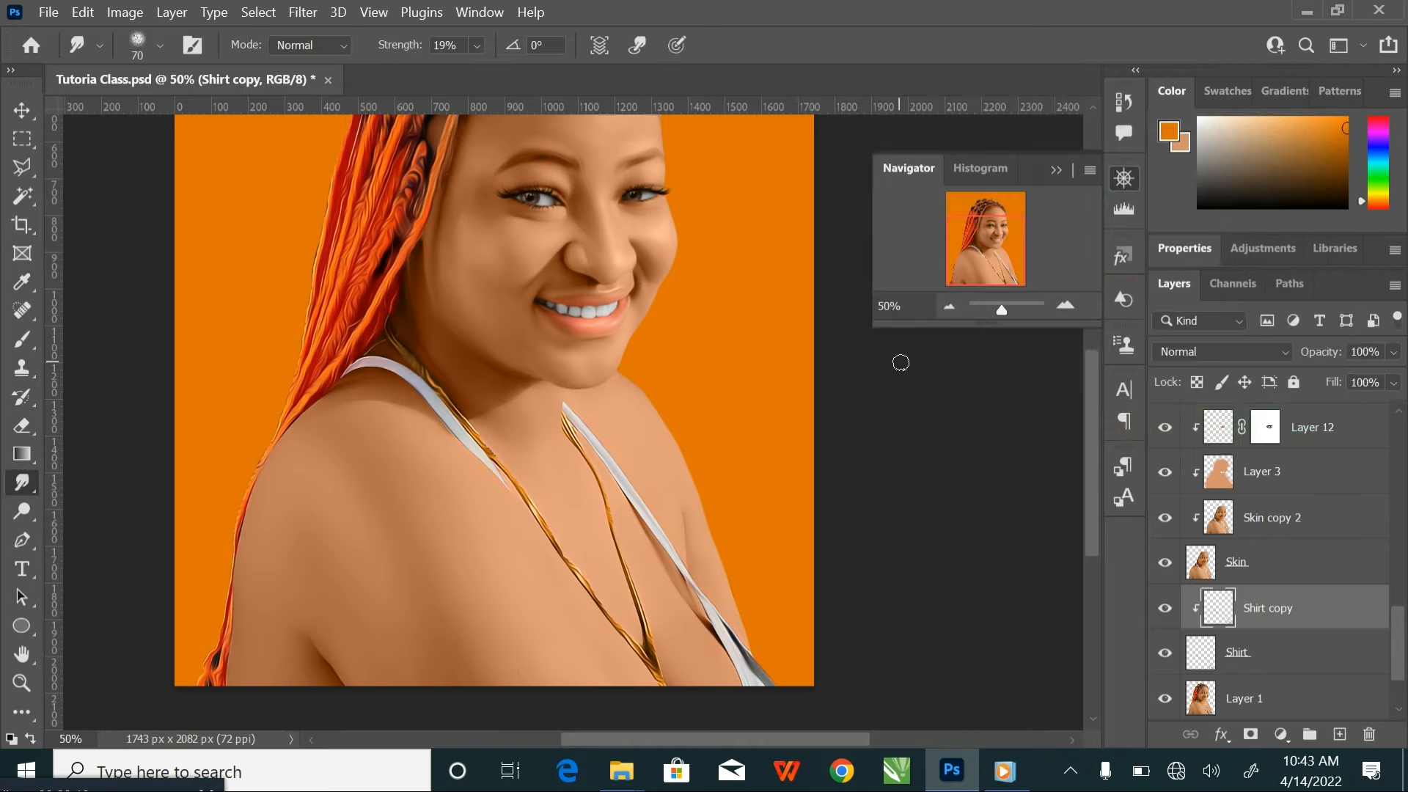
Tint the Shirt copy straps purple with Color Balance midtones: magenta-green -62, yellow-blue +93, and cyan-red slightly toward red
{"action": "key", "text": "ctrl+b"}
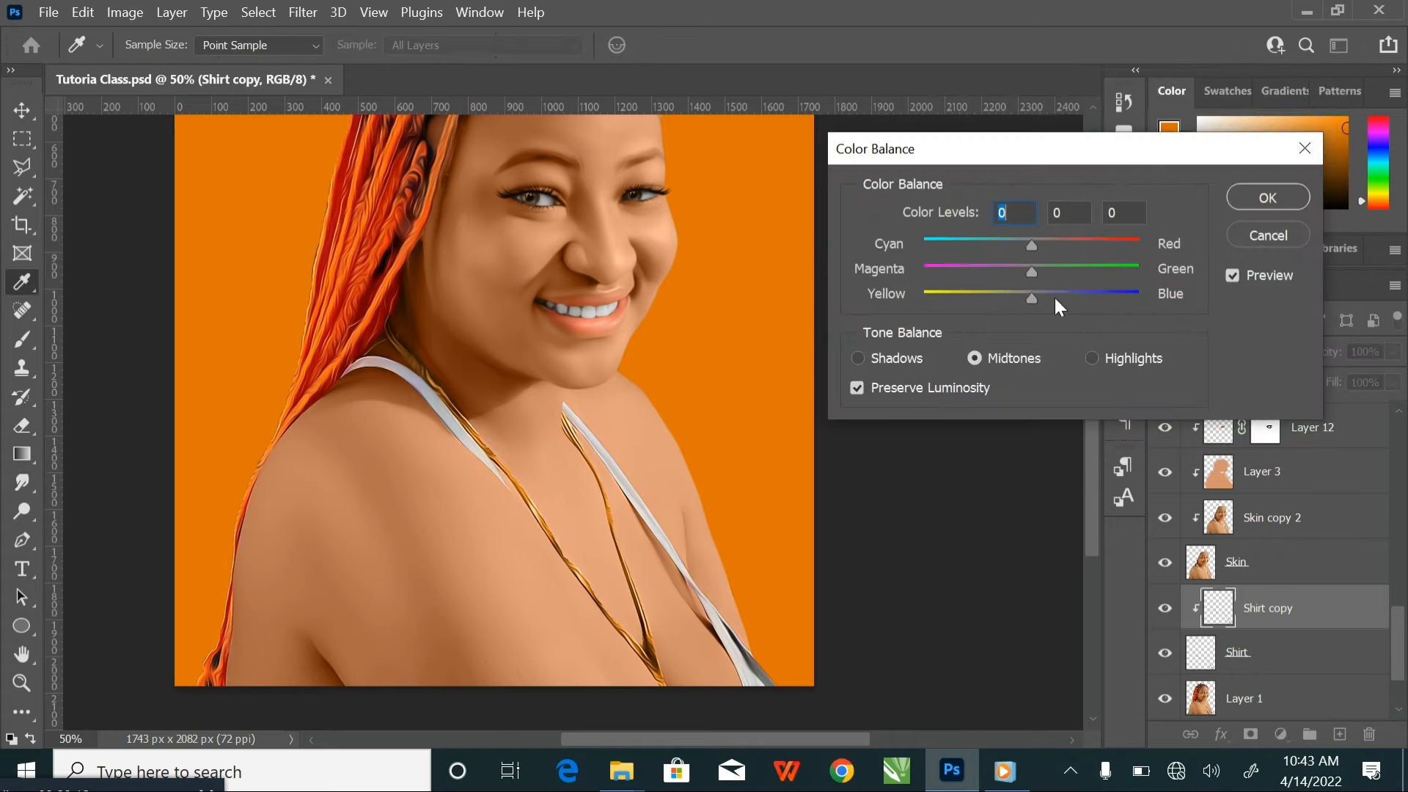
{"action": "left_click_drag", "start_coordinate": [1042, 297], "coordinate": [1135, 296]}
{"action": "left_click_drag", "start_coordinate": [1034, 267], "coordinate": [970, 268]}
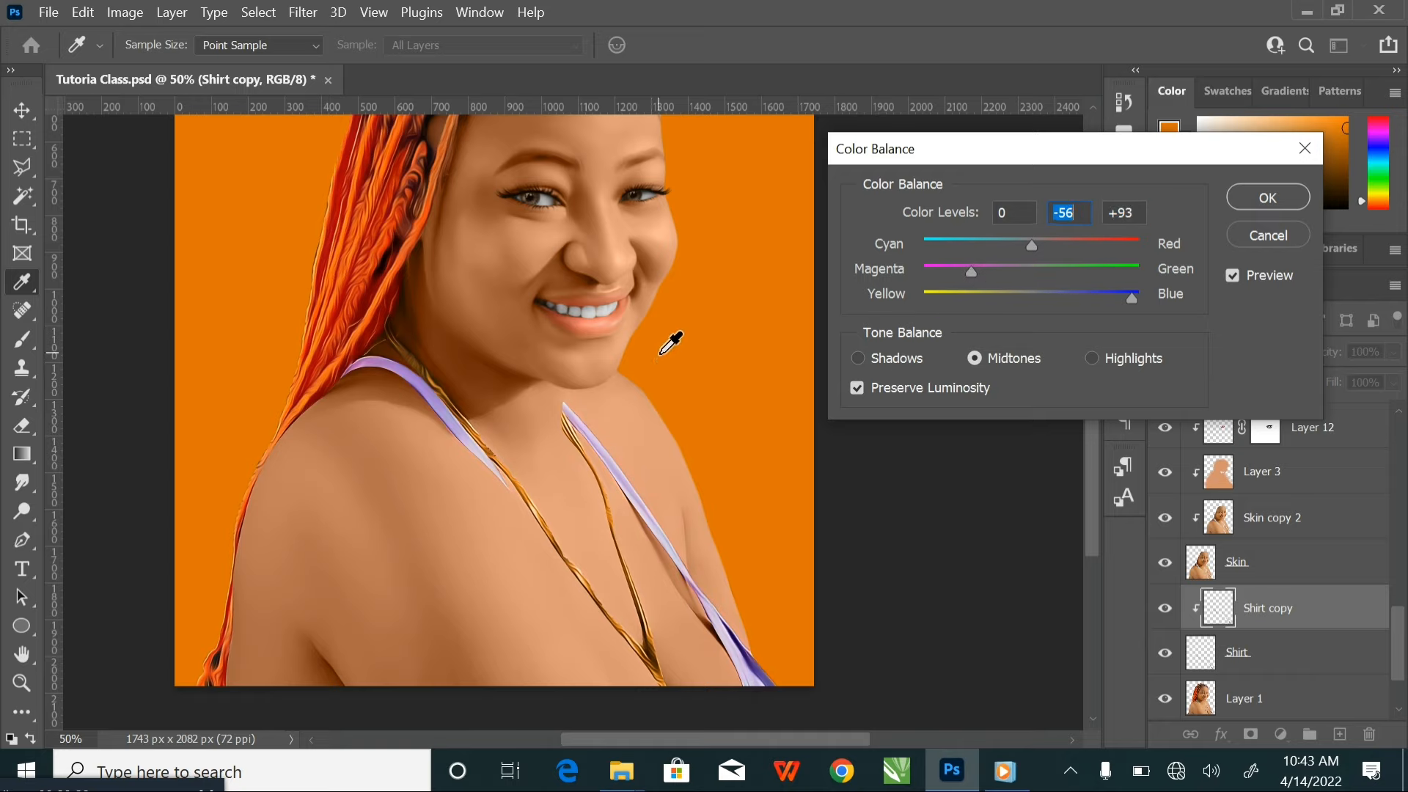
{"action": "left_click_drag", "start_coordinate": [656, 334], "coordinate": [681, 405]}
{"action": "key", "text": "ctrl+minus"}
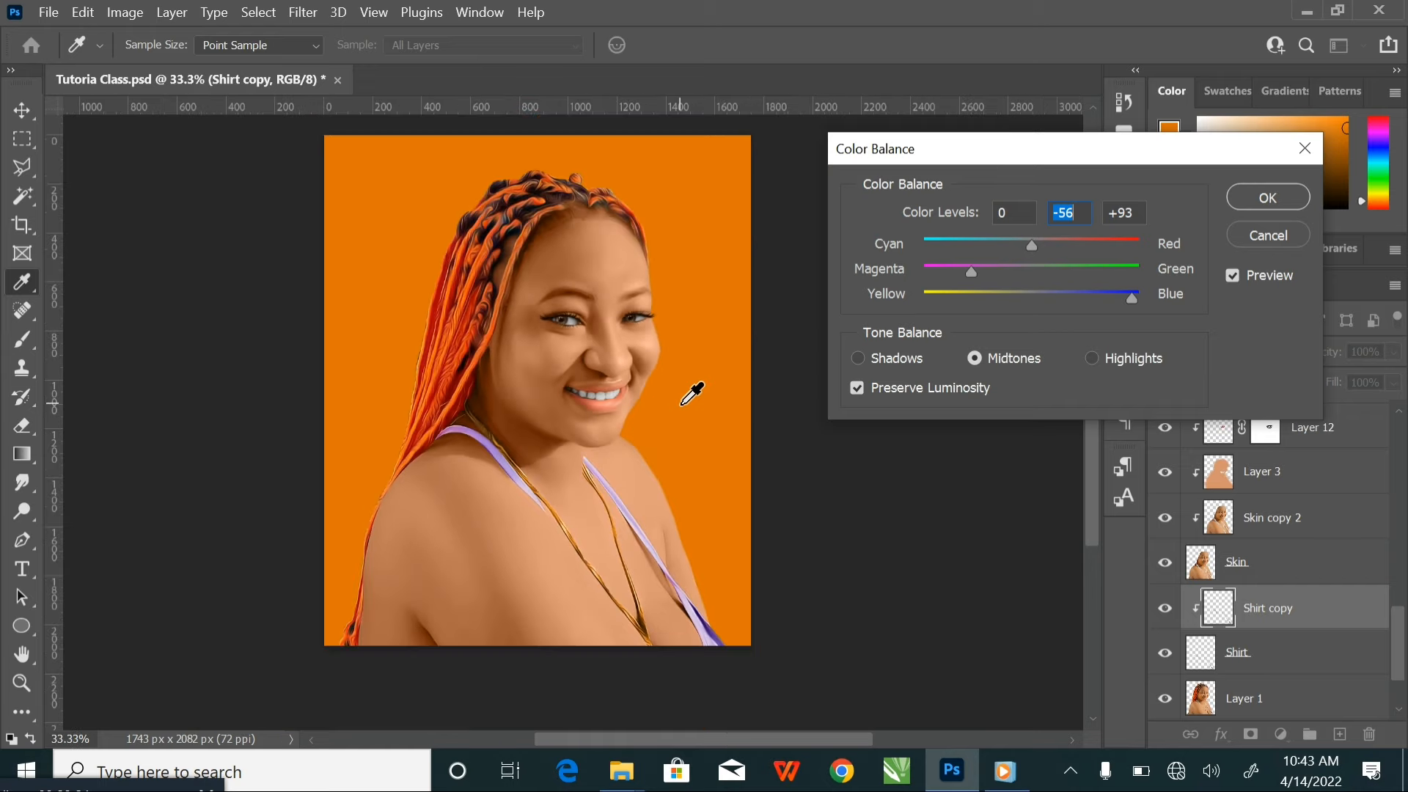
{"action": "left_click_drag", "start_coordinate": [970, 274], "coordinate": [965, 271]}
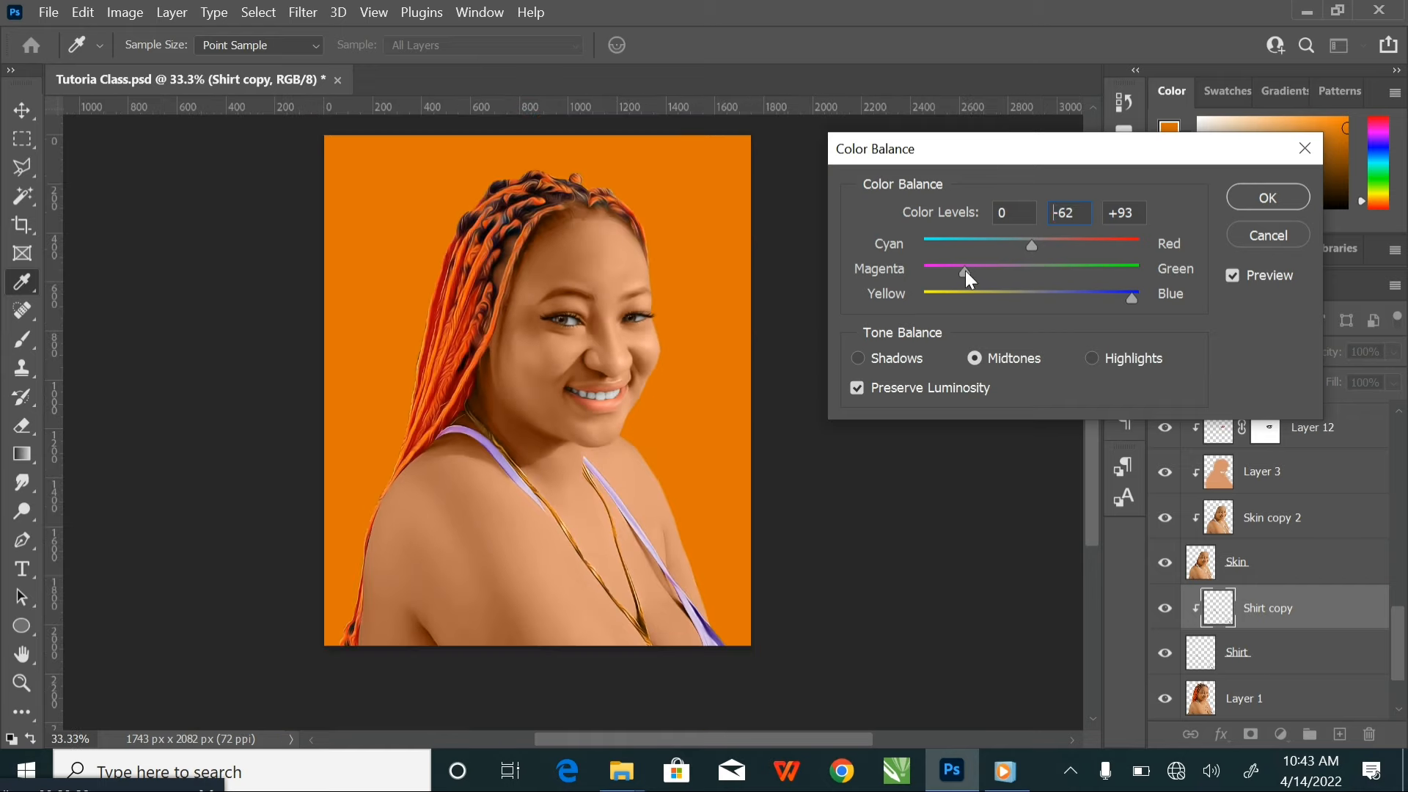
{"action": "left_click", "coordinate": [1058, 245]}
{"action": "left_click_drag", "start_coordinate": [1058, 244], "coordinate": [1054, 243]}
{"action": "left_click", "coordinate": [1266, 198]}
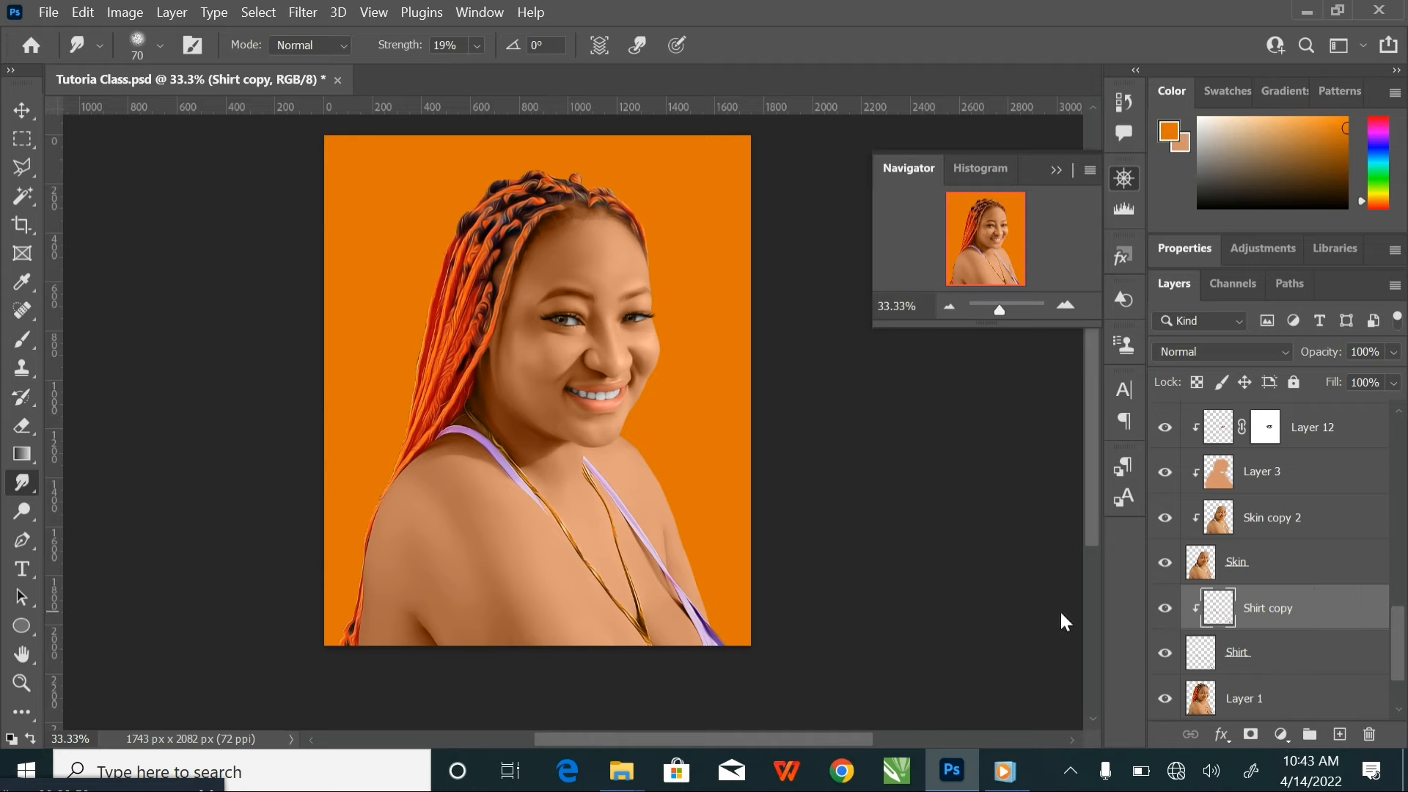
Darken the Shirt copy straps with an RGB Curves adjustment that maps input 147 to output 106
{"action": "key", "text": "ctrl+m"}
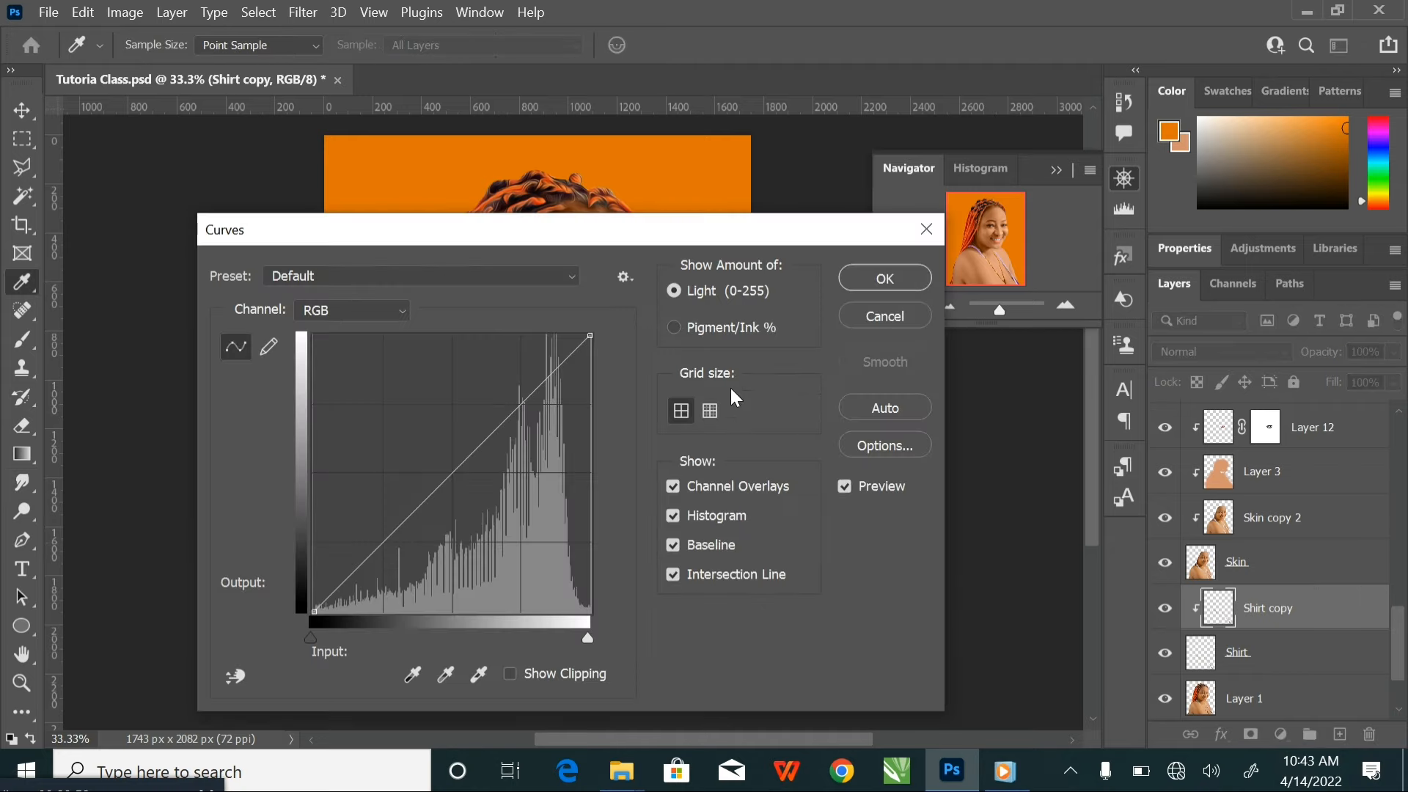
{"action": "left_click_drag", "start_coordinate": [566, 241], "coordinate": [1116, 152]}
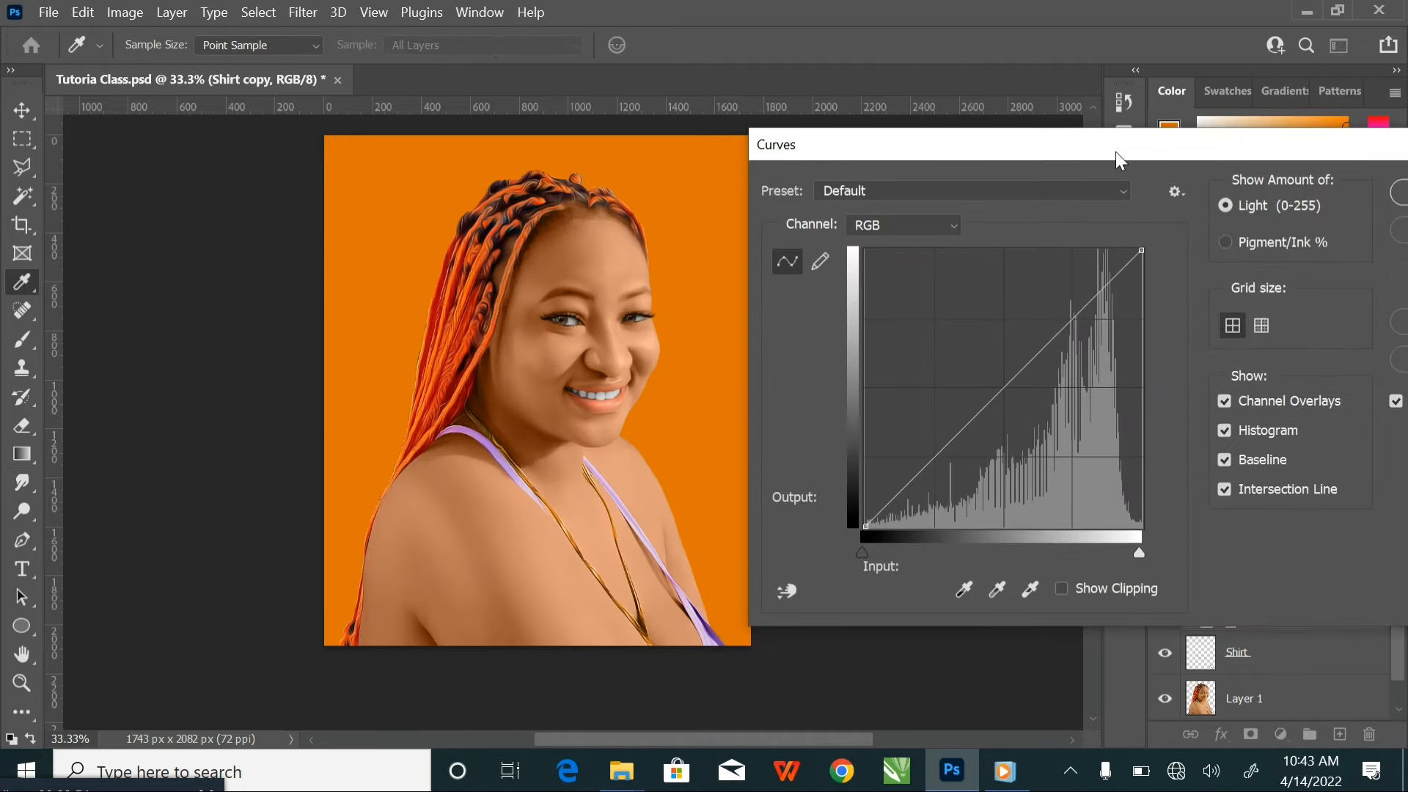
{"action": "left_click_drag", "start_coordinate": [1006, 386], "coordinate": [1025, 412]}
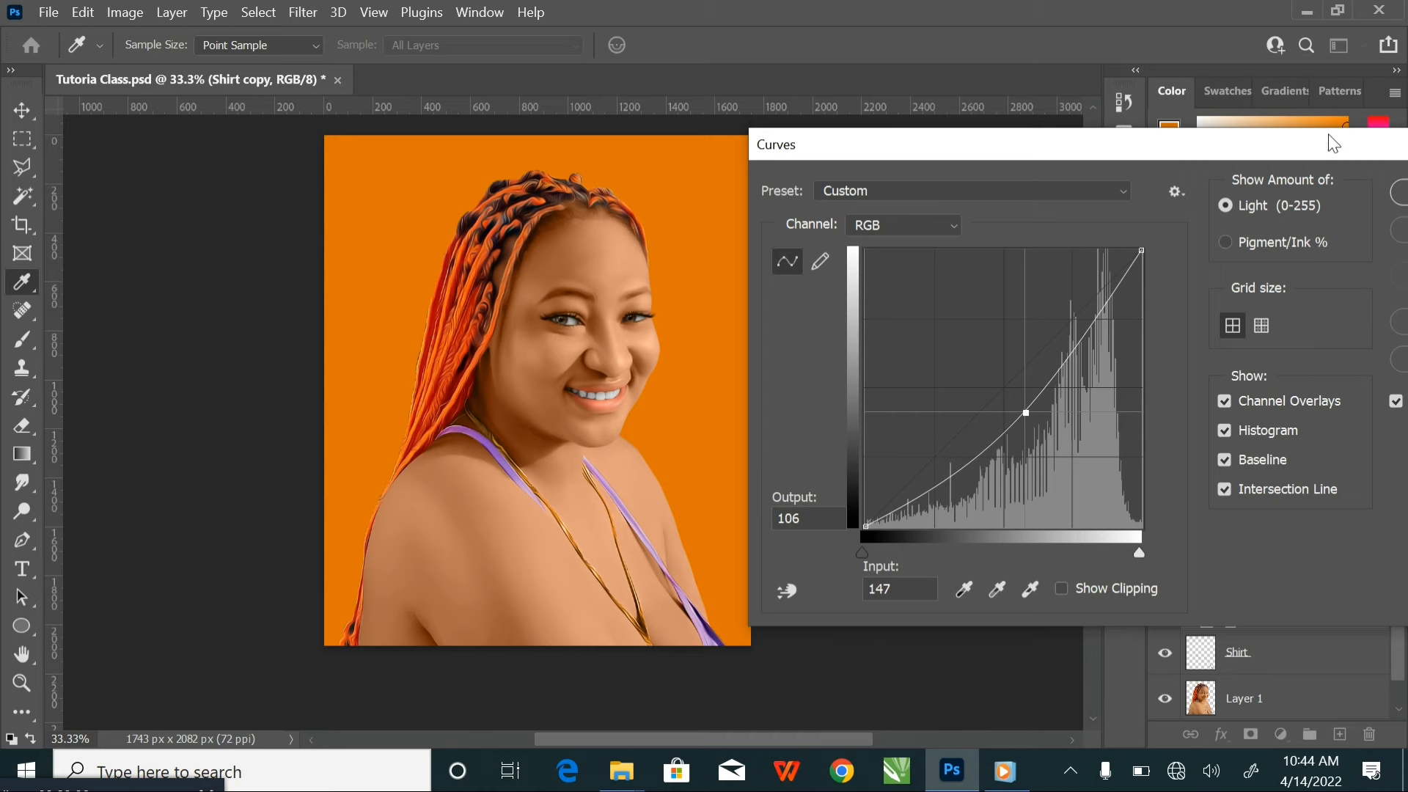
{"action": "left_click_drag", "start_coordinate": [1333, 143], "coordinate": [1248, 154]}
{"action": "left_click", "coordinate": [1353, 213]}
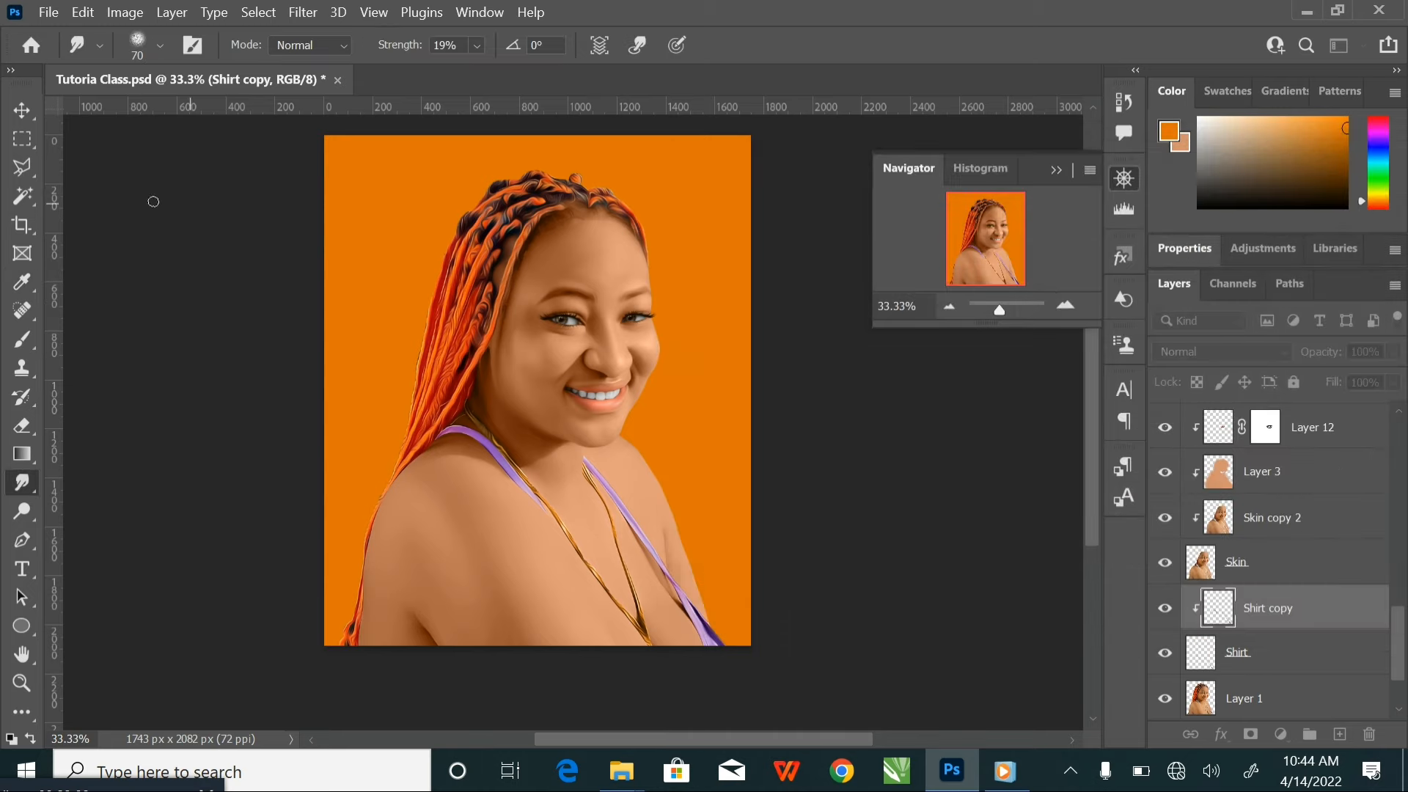
Clear the layer selection and save the document with the purple straps
{"action": "left_click", "coordinate": [21, 110]}
{"action": "left_click", "coordinate": [176, 268]}
{"action": "key", "text": "ctrl+s"}
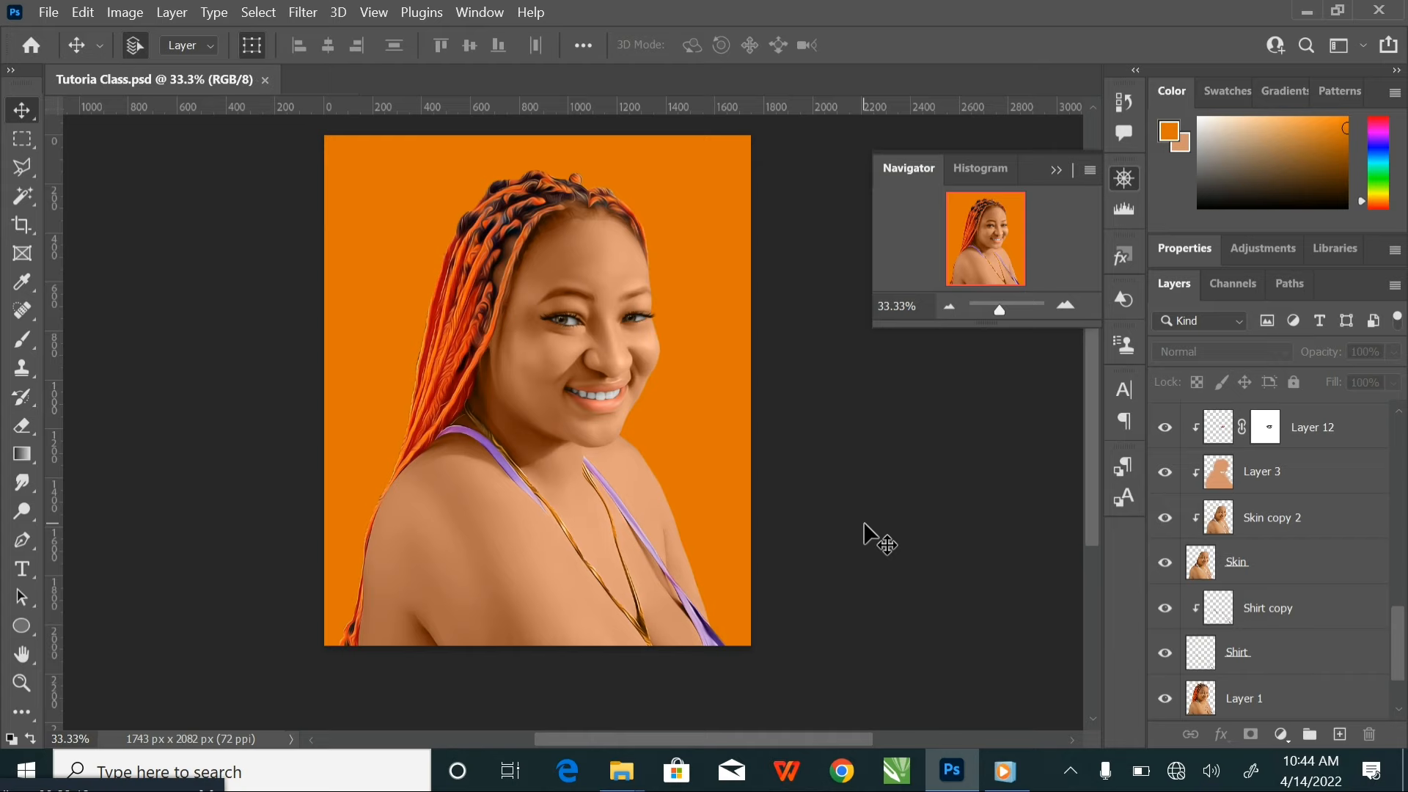
{"action": "key", "text": "ctrl+plus"}
{"action": "key", "text": "ctrl+plus"}
{"action": "key", "text": "ctrl+plus"}
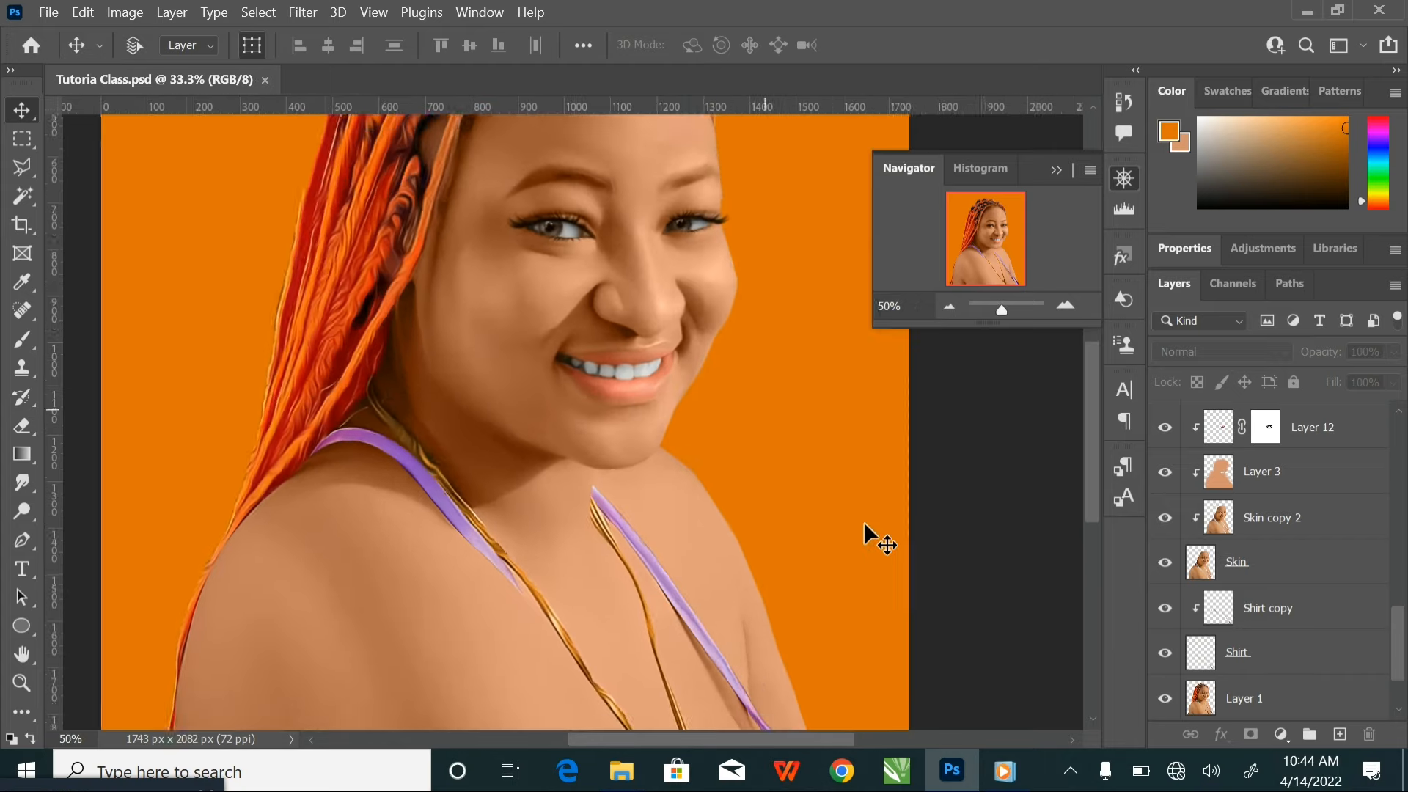
{"action": "key", "text": "ctrl+minus"}
{"action": "key", "text": "ctrl+minus"}
{"action": "key", "text": "ctrl+minus"}
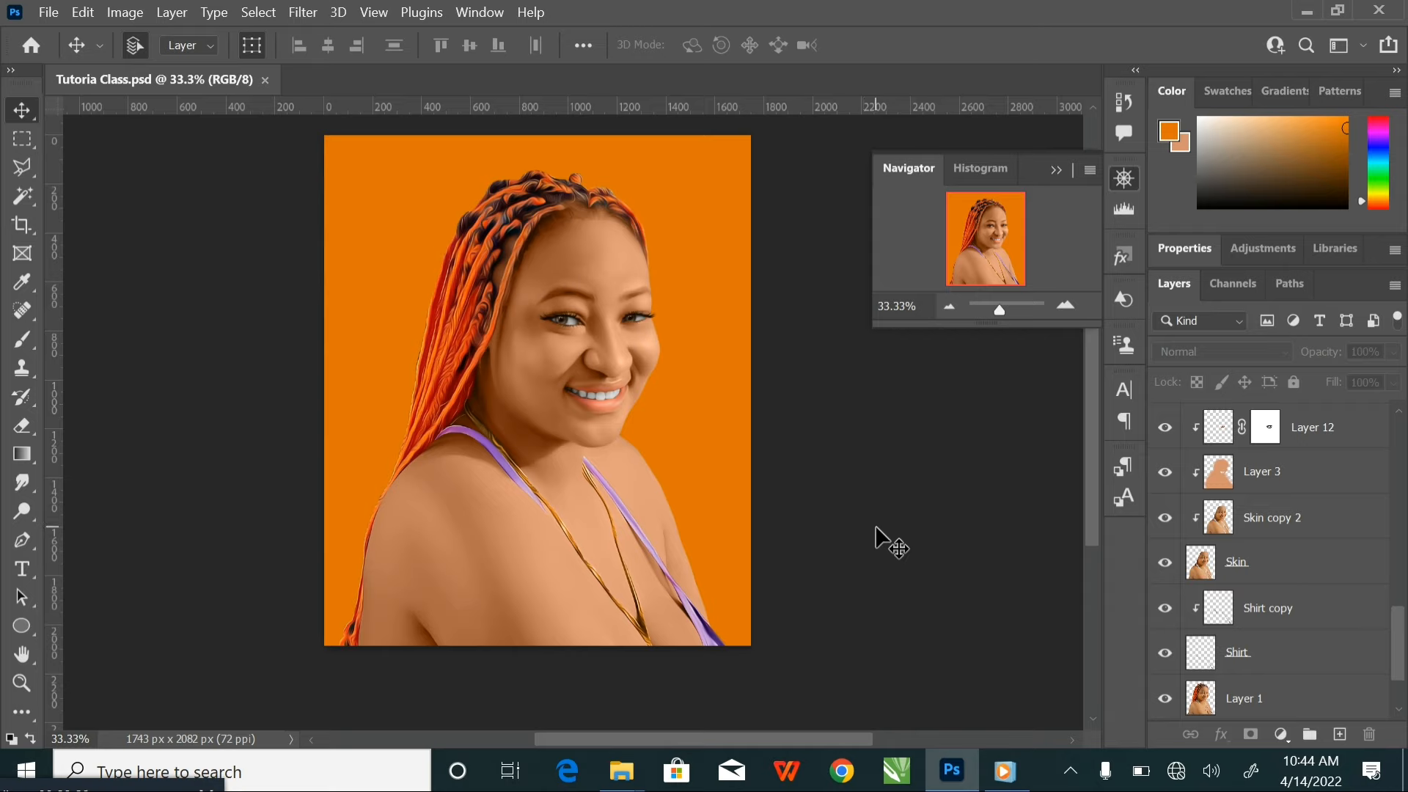
Duplicate the Skin copy 2 layer and clip the duplicate to the Skin layer
{"action": "left_click", "coordinate": [1364, 528]}
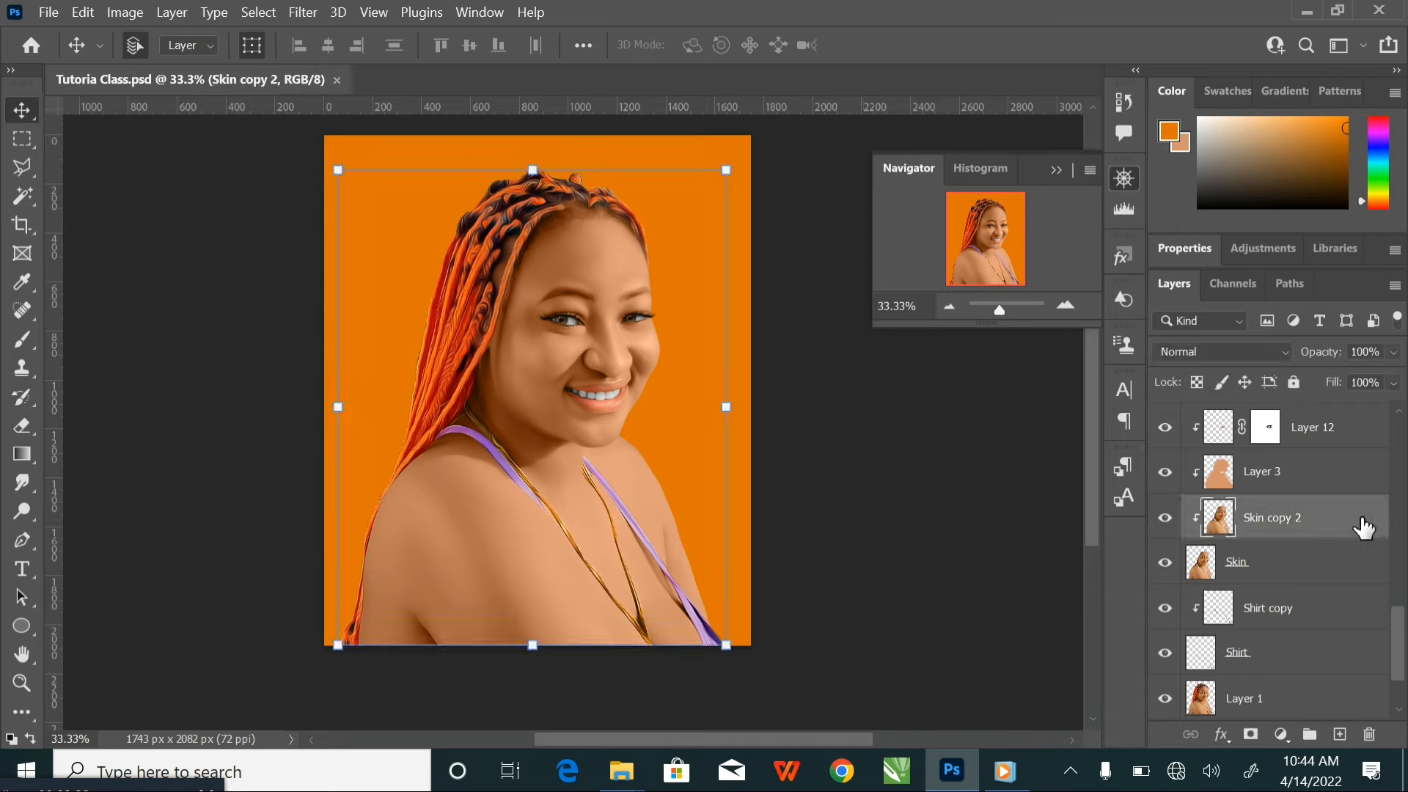
{"action": "key", "text": "ctrl+j"}
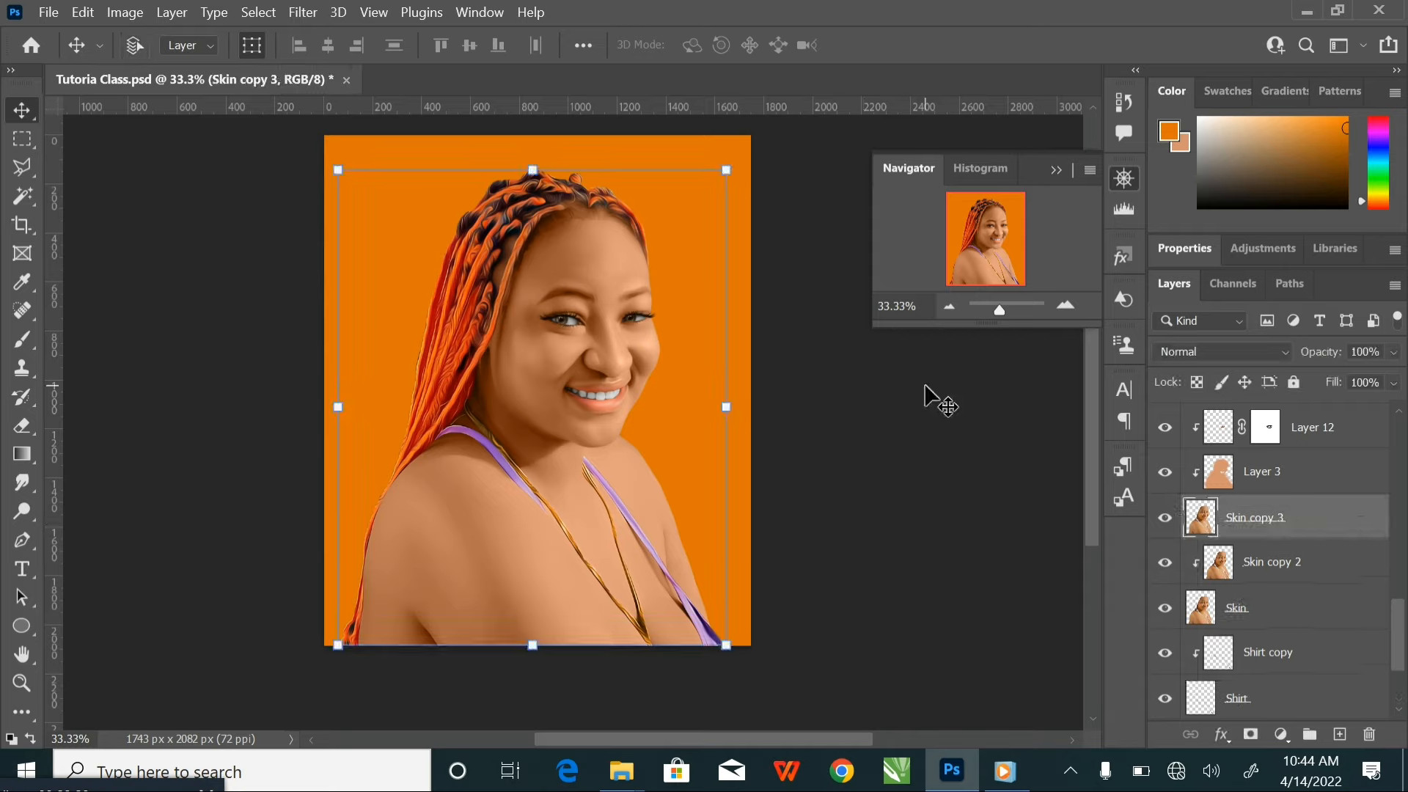
{"action": "right_click", "coordinate": [1365, 522]}
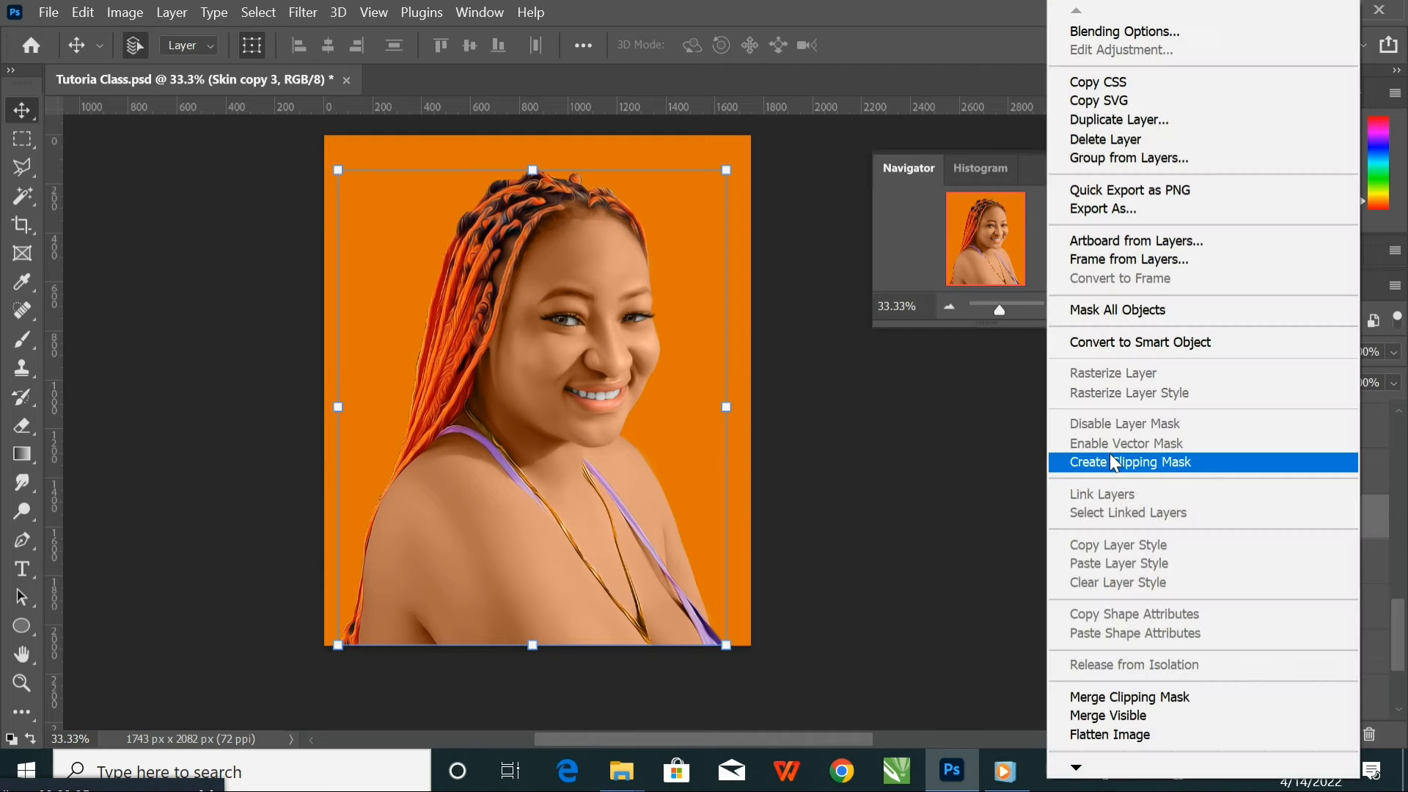
{"action": "left_click", "coordinate": [1163, 459]}
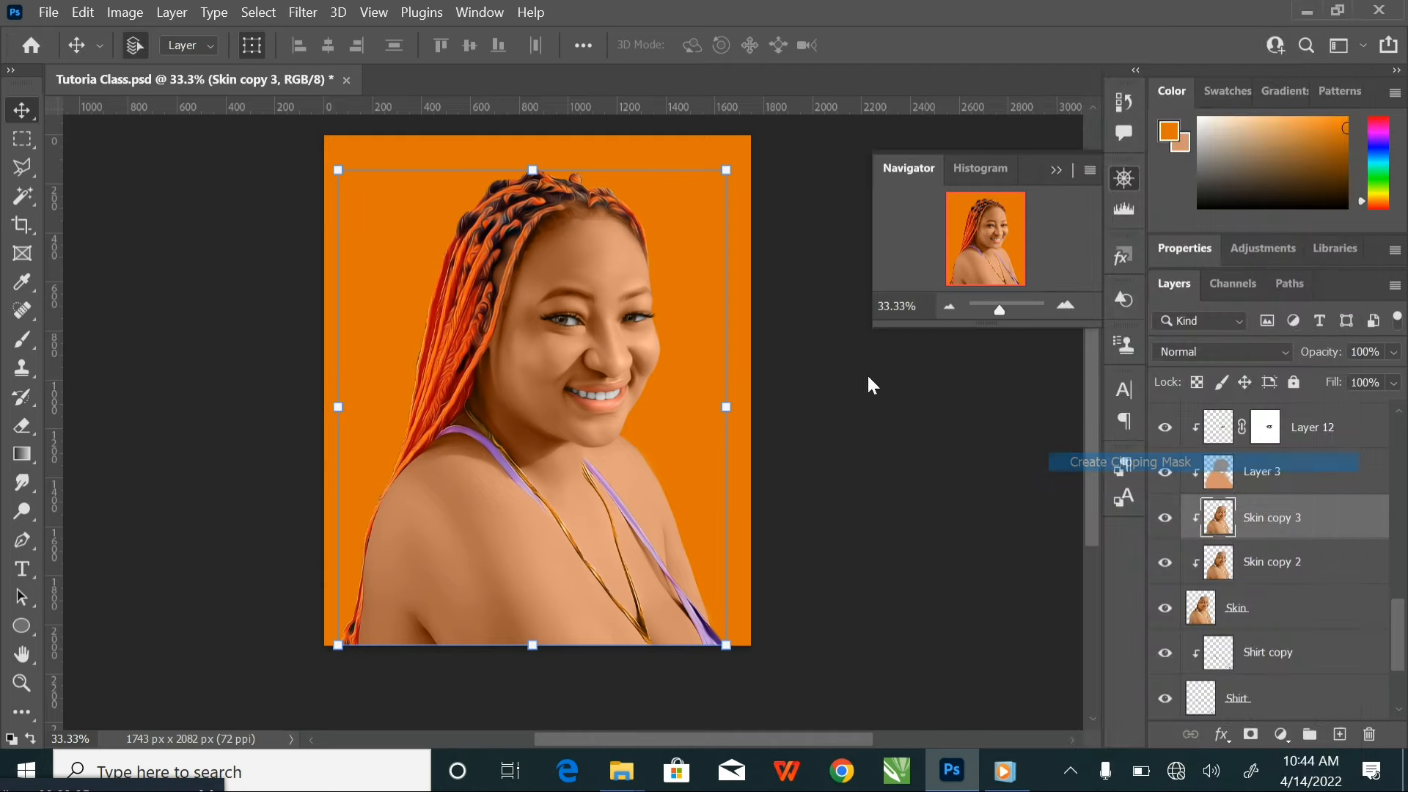
Switch between the Dodge and Burn tools, ending with the Dodge tool active for Skin copy 3
{"action": "left_click", "coordinate": [20, 511]}
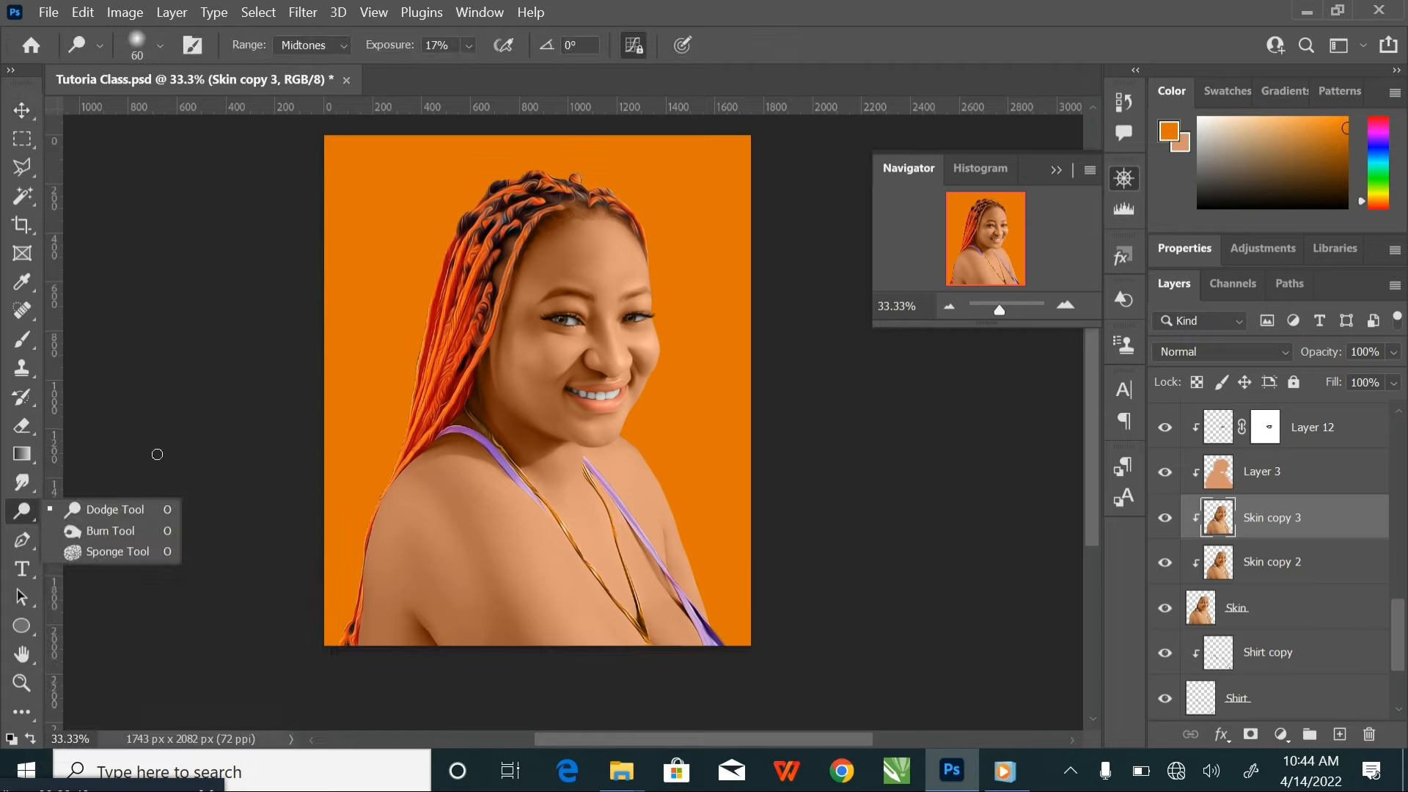
{"action": "left_click", "coordinate": [124, 510]}
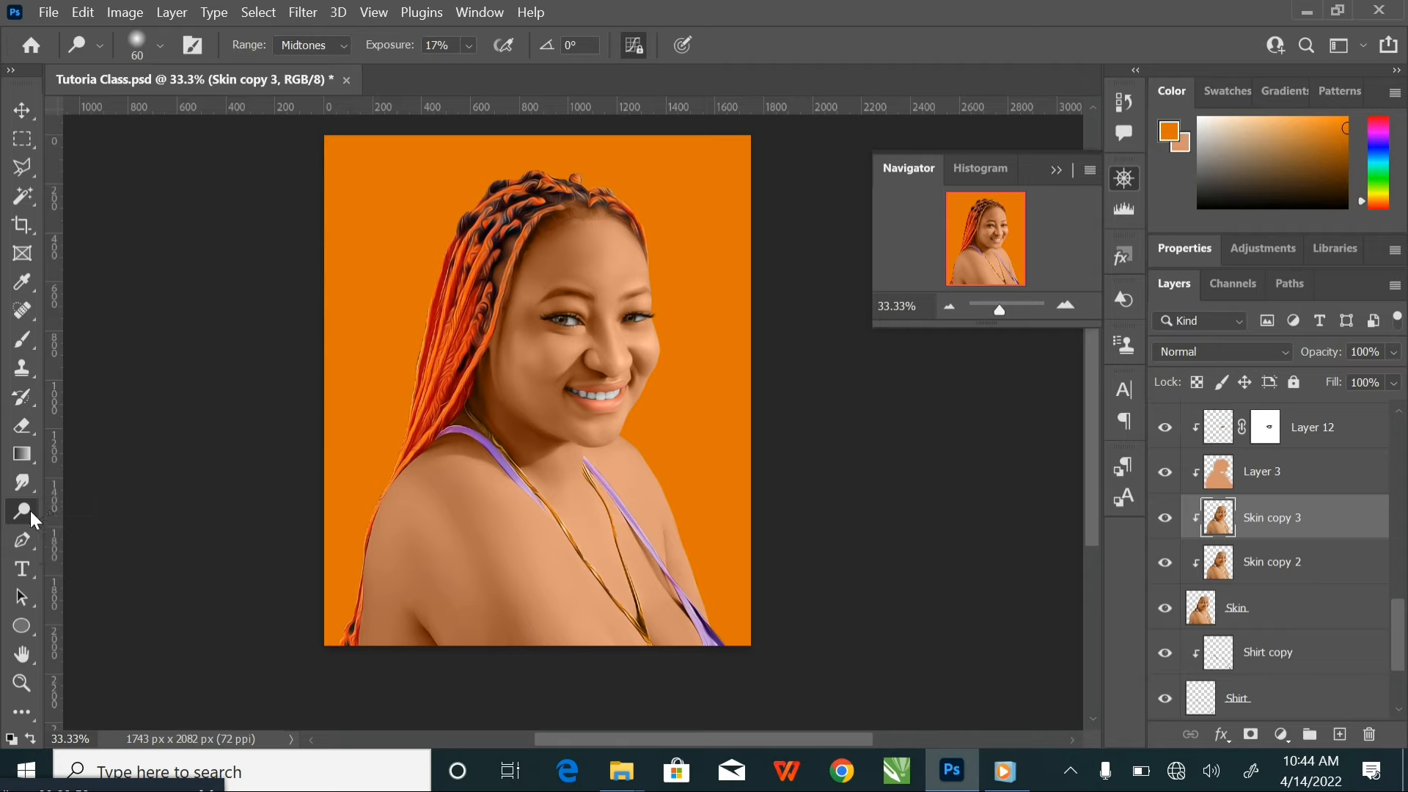
{"action": "left_click", "coordinate": [29, 511]}
{"action": "left_click", "coordinate": [105, 531]}
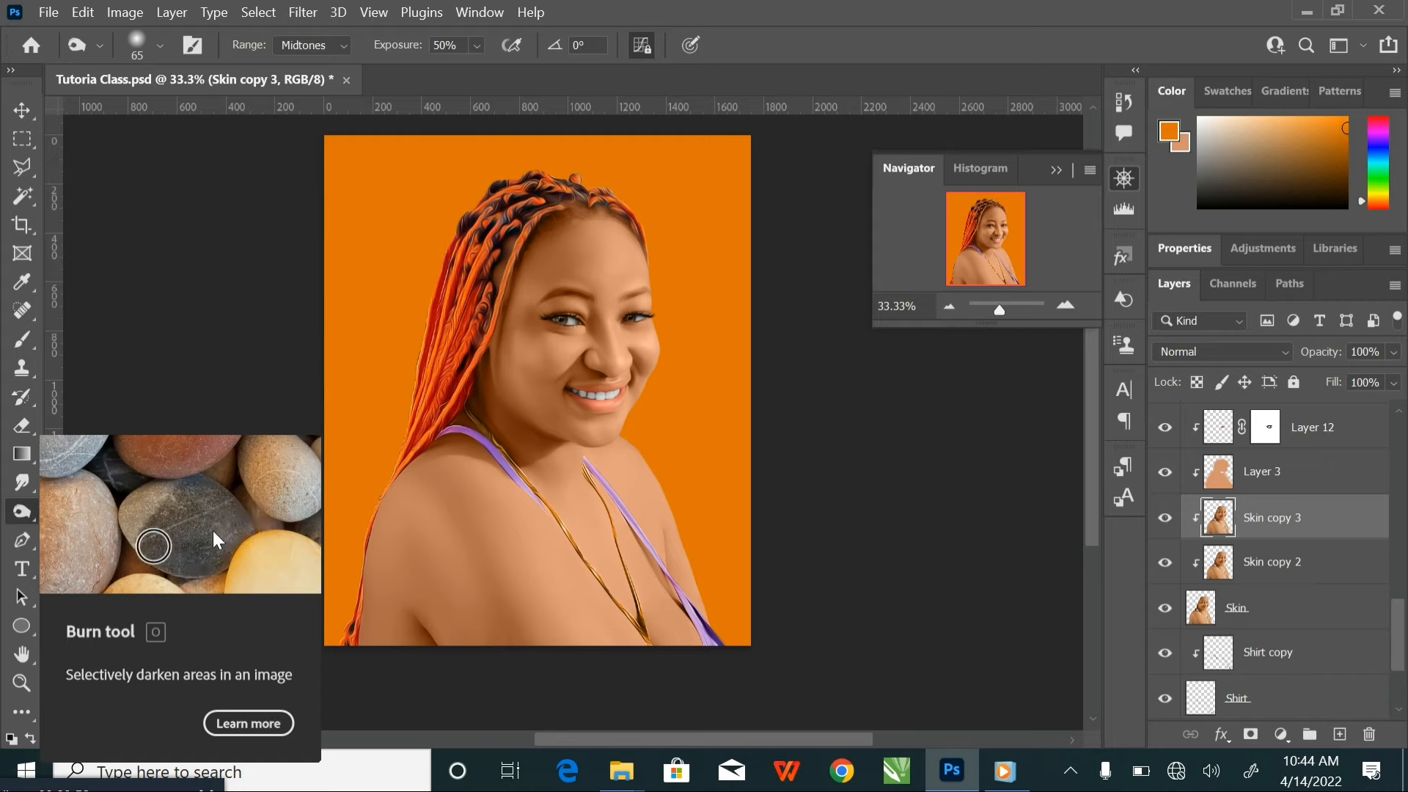
{"action": "right_click", "coordinate": [22, 511]}
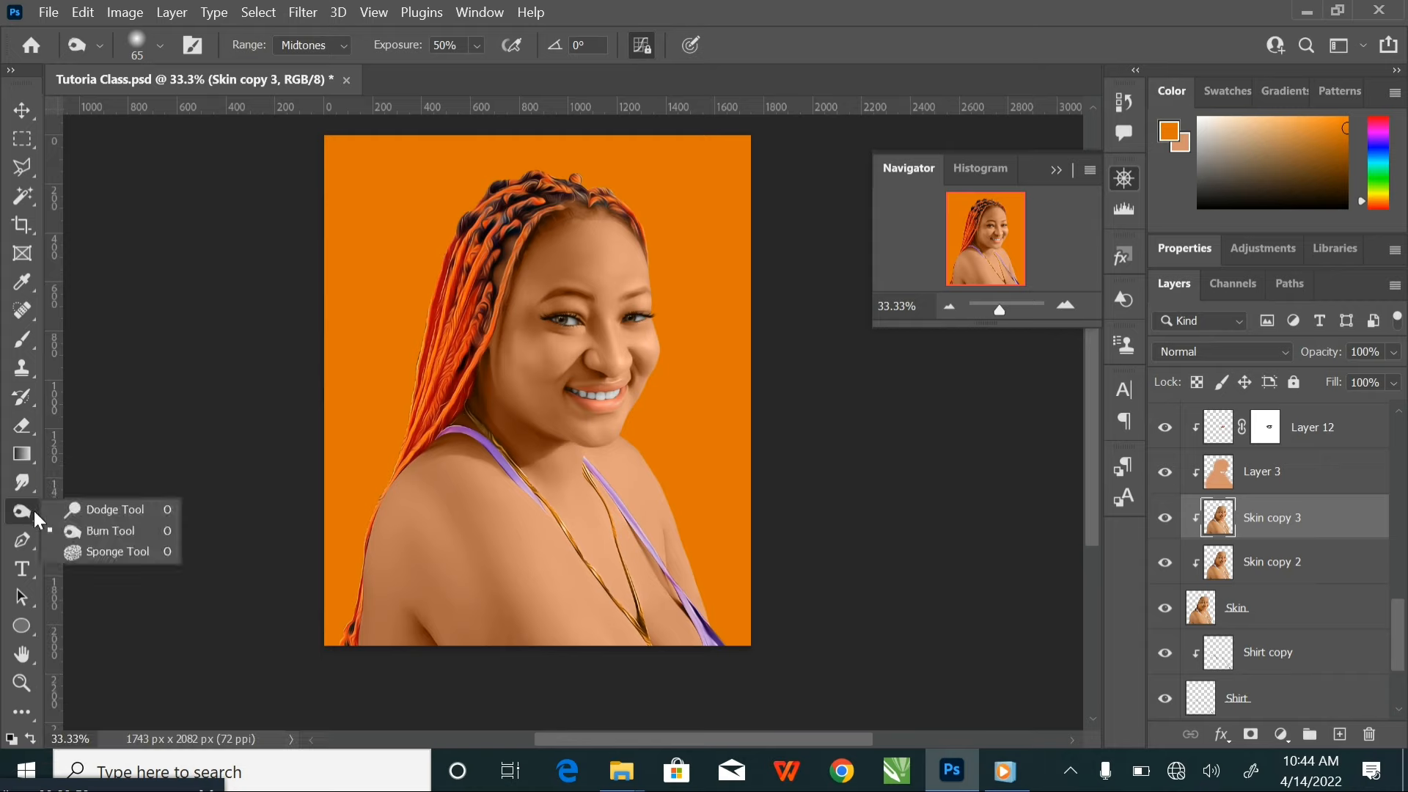
{"action": "left_click", "coordinate": [103, 507]}
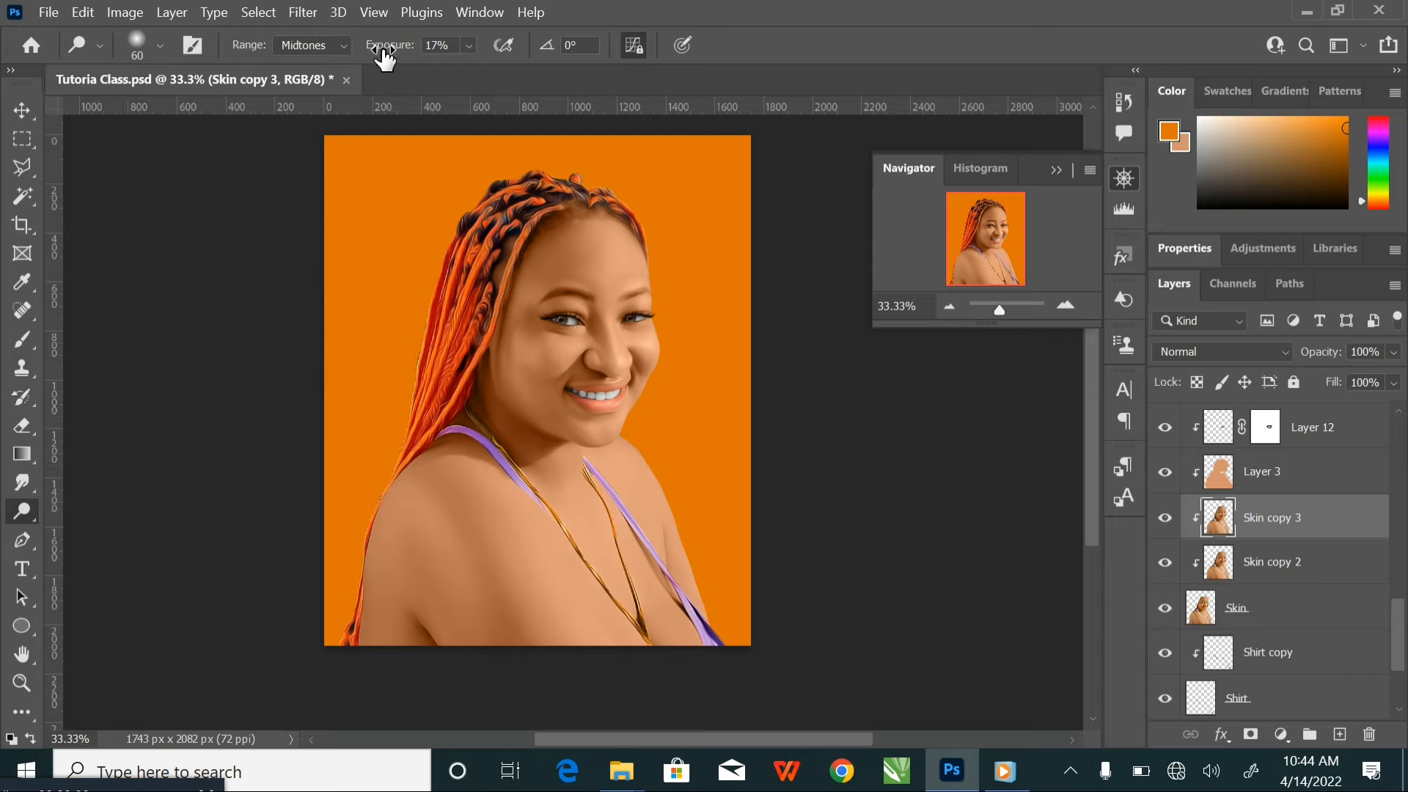
Set the Dodge tool's range to Midtones and its exposure to 12%
{"action": "left_click", "coordinate": [305, 53]}
{"action": "left_click", "coordinate": [323, 82]}
{"action": "left_click", "coordinate": [345, 46]}
{"action": "left_click", "coordinate": [320, 82]}
{"action": "left_click", "coordinate": [451, 45]}
{"action": "type", "text": "12"}
{"action": "key", "text": "Return"}
Lighten the chin below the lower lip on Skin copy 3 using a Dodge brush of about 90 px
{"action": "key", "text": "ctrl+plus"}
{"action": "key", "text": "ctrl+plus"}
{"action": "key", "text": "ctrl+plus"}
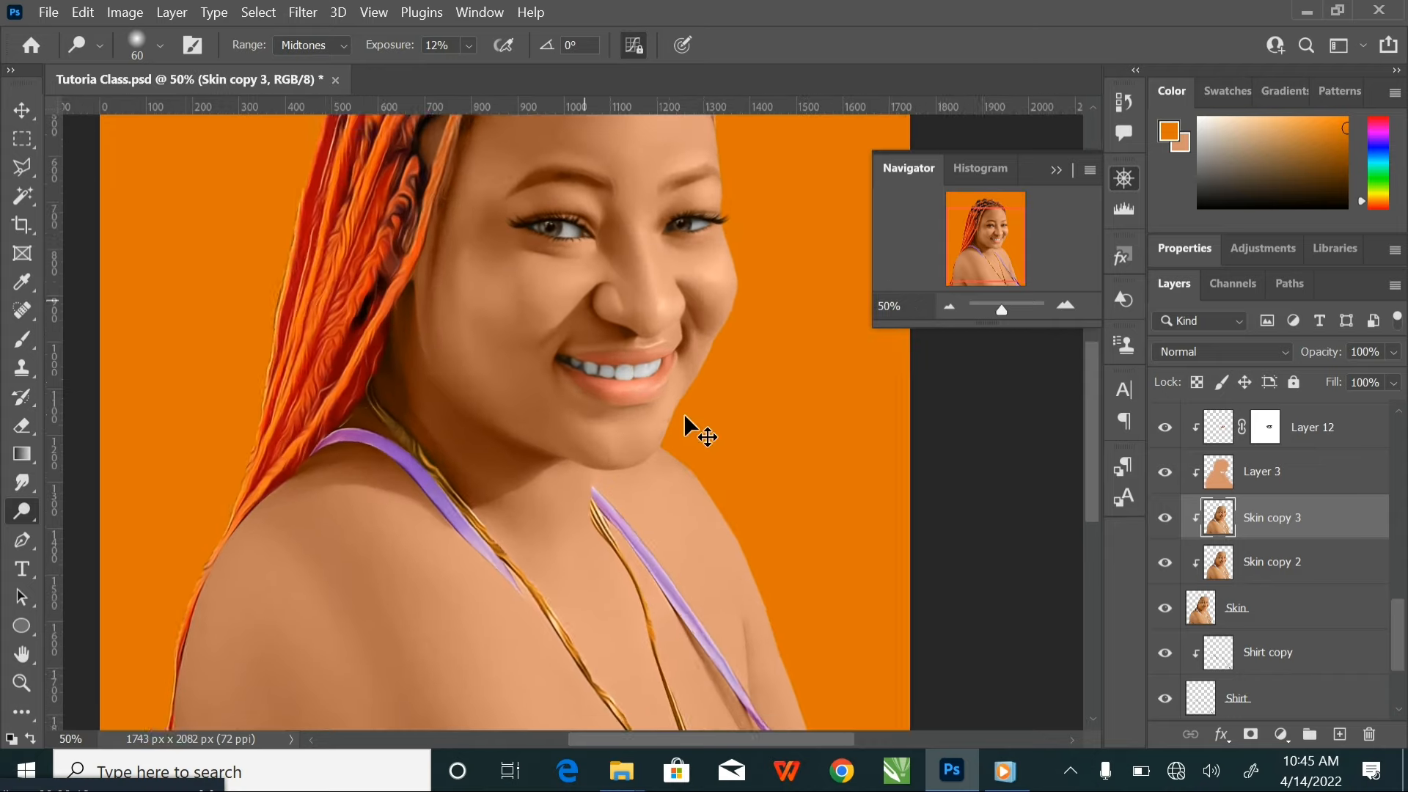
{"action": "key", "text": "ctrl+plus"}
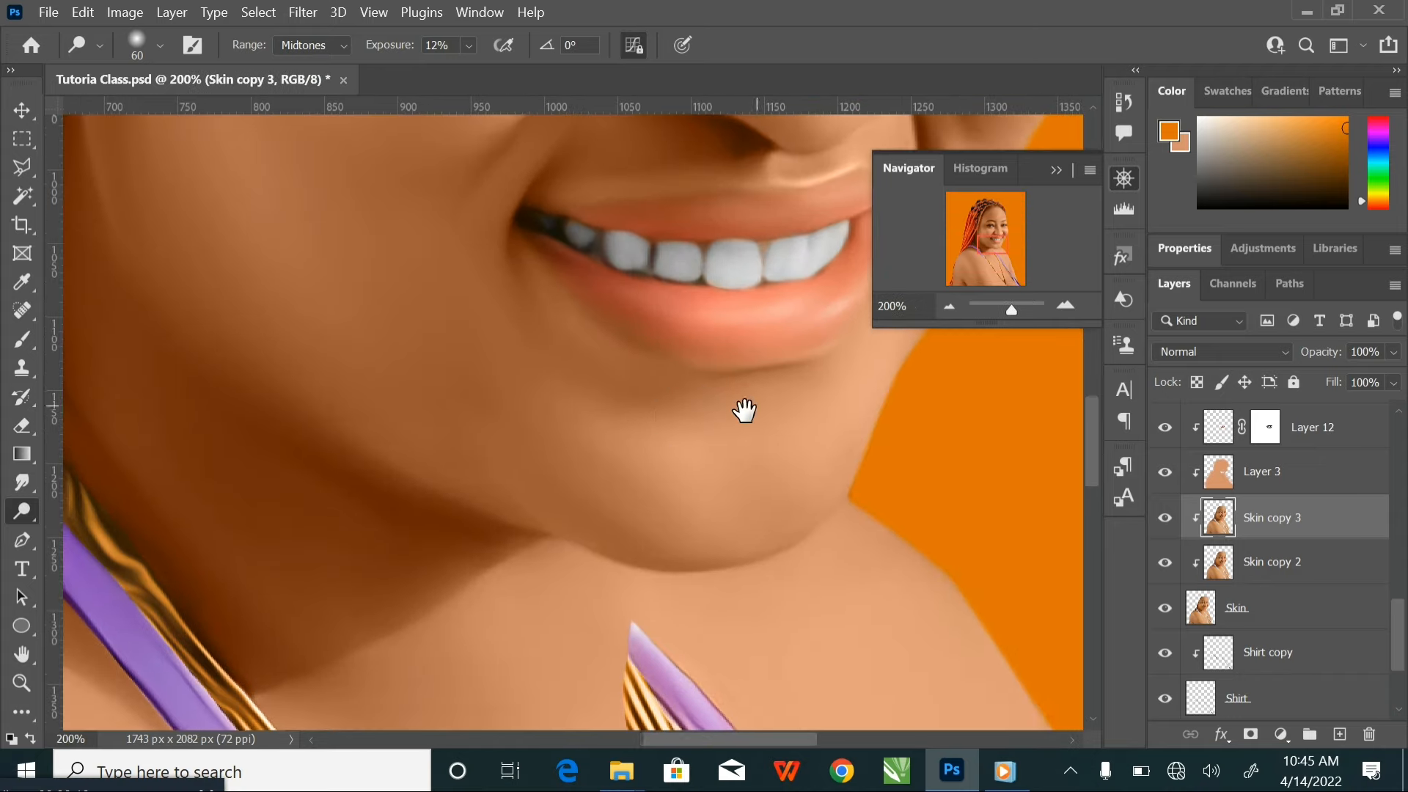
{"action": "left_click_drag", "start_coordinate": [753, 410], "coordinate": [631, 503]}
{"action": "key", "text": "bracketright"}
{"action": "key", "text": "bracketright"}
{"action": "key", "text": "bracketright"}
{"action": "key", "text": "bracketright"}
{"action": "key", "text": "bracketright"}
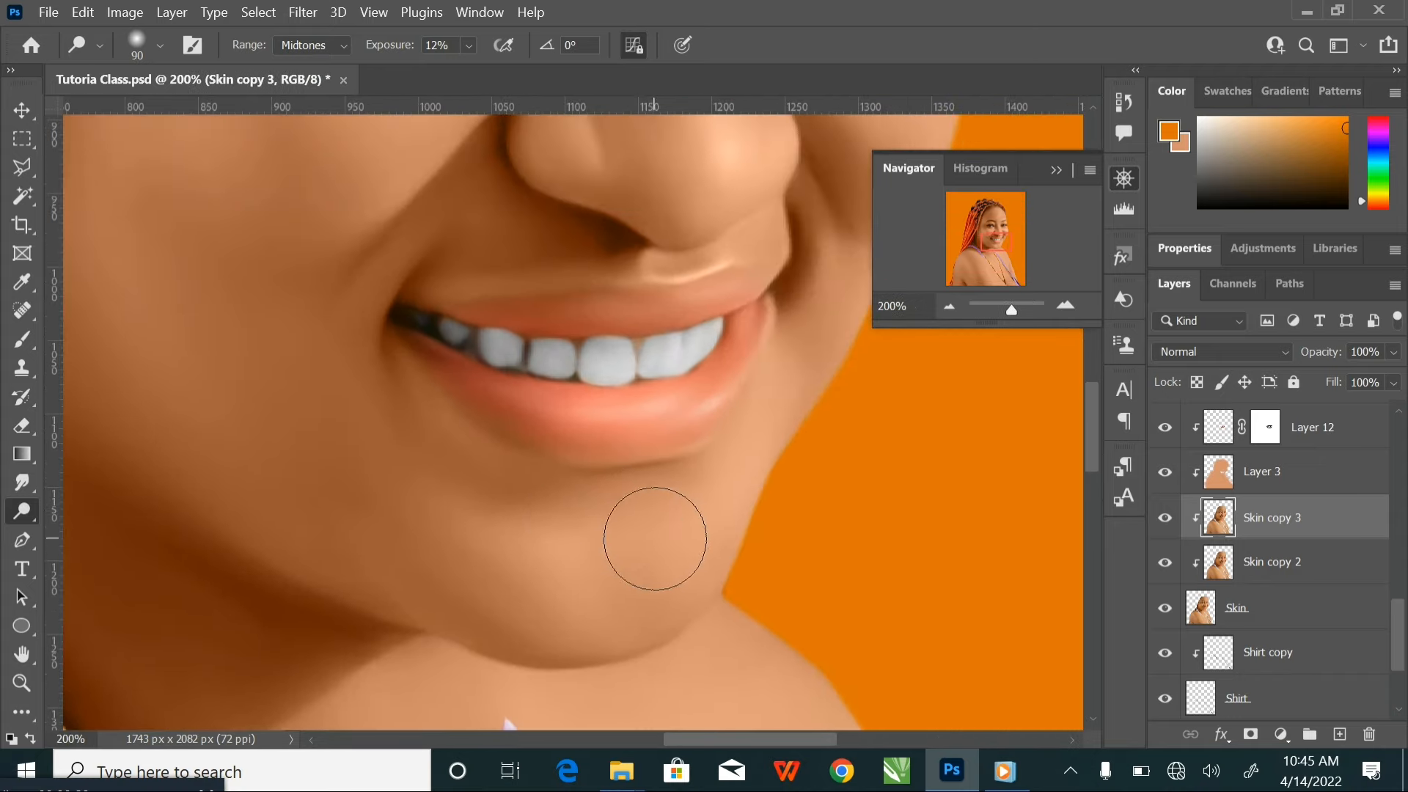
{"action": "mouse_move", "coordinate": [676, 546]}
{"action": "left_mouse_down"}
{"action": "mouse_move", "coordinate": [599, 574]}
{"action": "mouse_move", "coordinate": [463, 521]}
{"action": "mouse_move", "coordinate": [598, 563]}
{"action": "mouse_move", "coordinate": [661, 535]}
{"action": "mouse_move", "coordinate": [622, 552]}
{"action": "mouse_move", "coordinate": [535, 534]}
{"action": "left_mouse_up"}
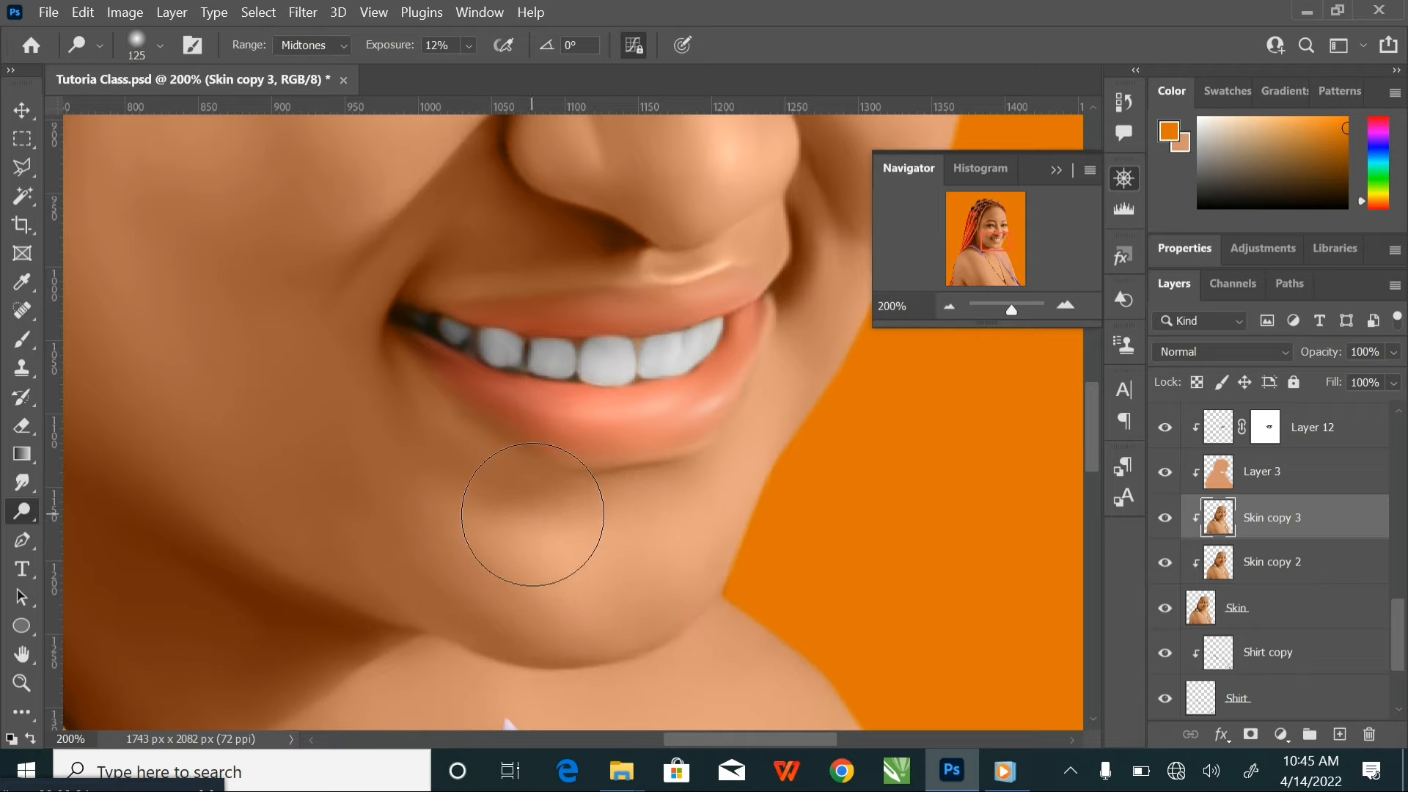
Reduce the Dodge brush to 10 px, switch briefly to the Burn tool and return to the Dodge tool
{"action": "key", "text": "bracketleft"}
{"action": "key", "text": "bracketleft"}
{"action": "key", "text": "bracketleft"}
{"action": "key", "text": "bracketleft"}
{"action": "key", "text": "bracketleft"}
{"action": "key", "text": "bracketleft"}
{"action": "key", "text": "bracketleft"}
{"action": "key", "text": "bracketleft"}
{"action": "key", "text": "bracketleft"}
{"action": "key", "text": "bracketleft"}
{"action": "right_click", "coordinate": [33, 511]}
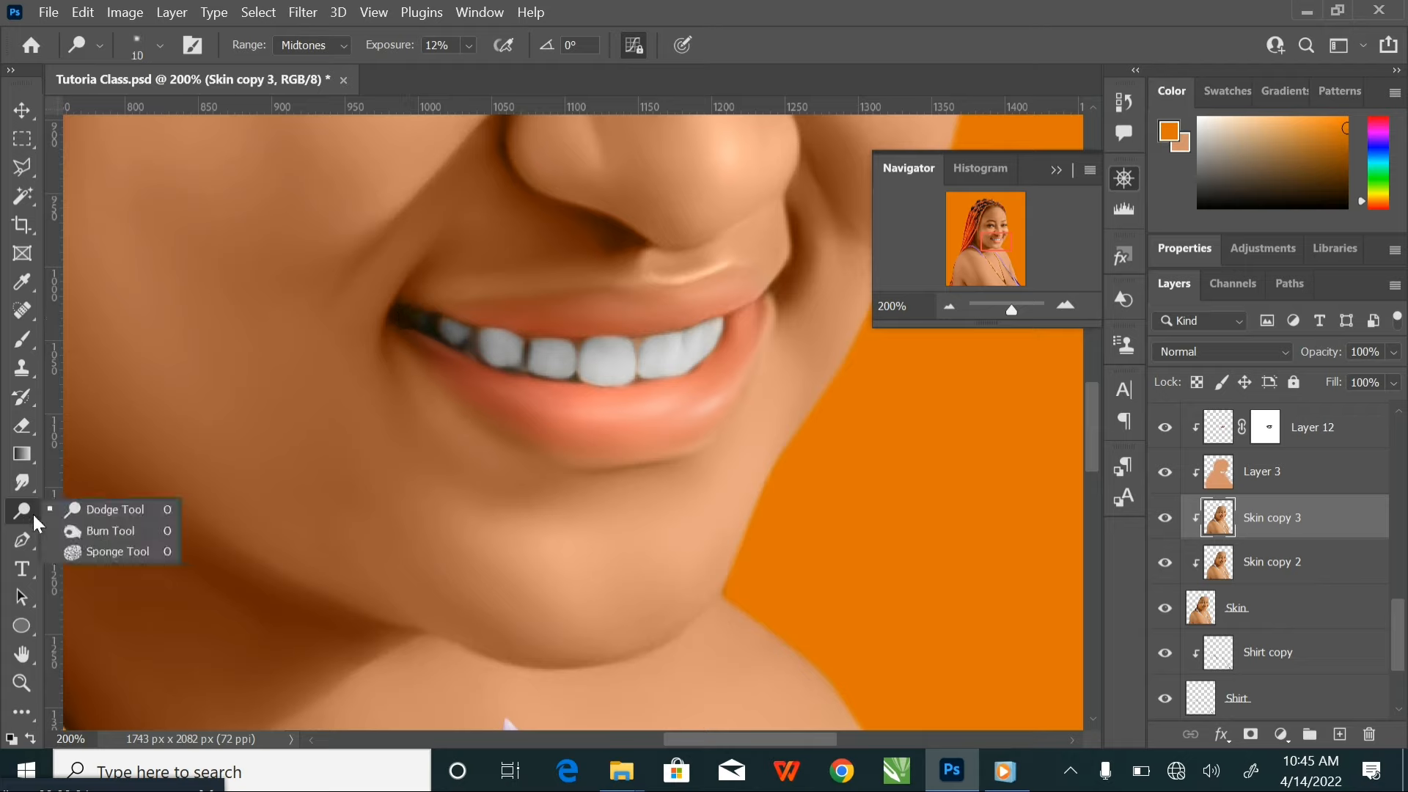
{"action": "left_click", "coordinate": [110, 527]}
{"action": "right_click", "coordinate": [29, 509]}
{"action": "left_click", "coordinate": [98, 509]}
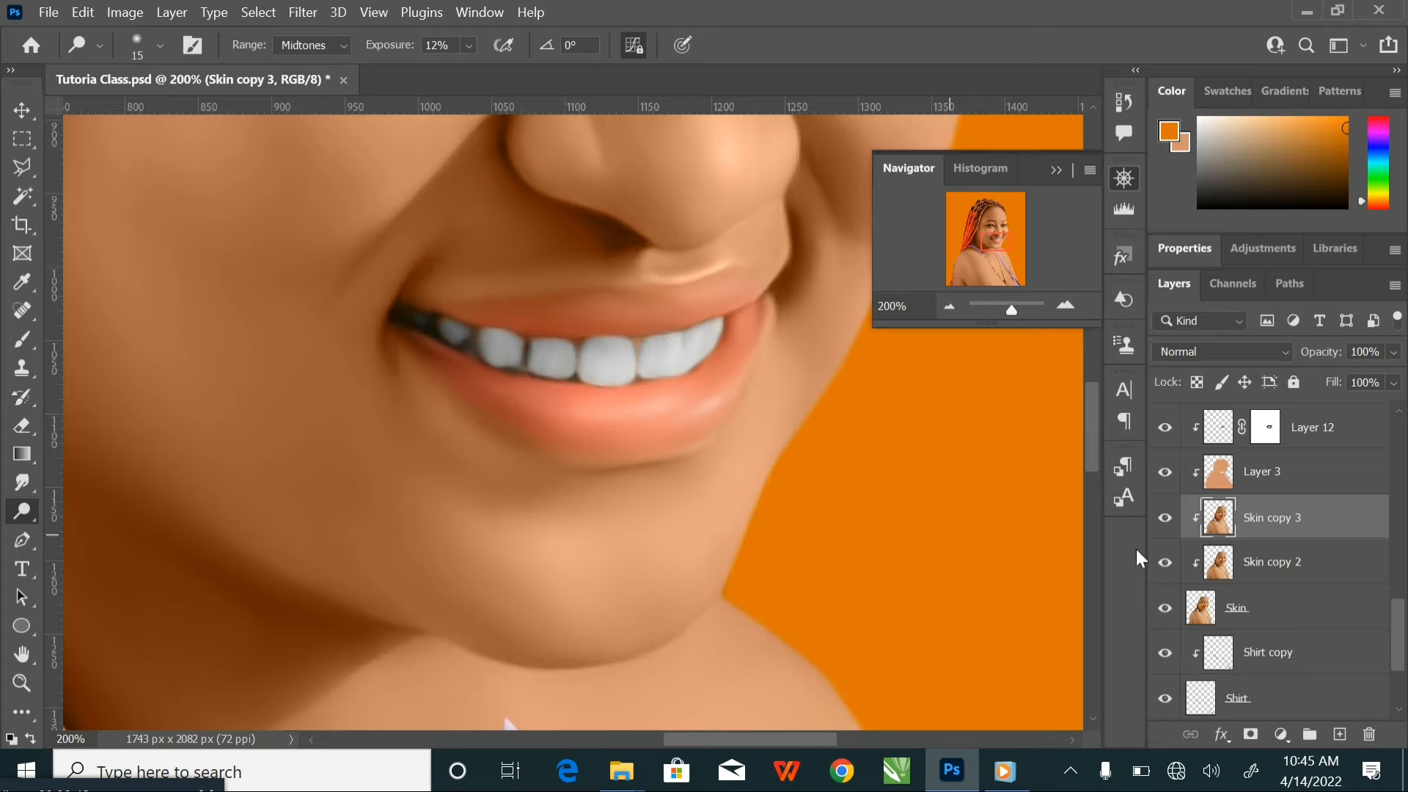
Compare the portrait with Skin copy 3 hidden and shown, and dodge the skin along the lower lip's bottom edge
{"action": "left_click", "coordinate": [1165, 516]}
{"action": "left_click", "coordinate": [1164, 514]}
{"action": "mouse_move", "coordinate": [448, 385]}
{"action": "left_mouse_down"}
{"action": "mouse_move", "coordinate": [423, 355]}
{"action": "mouse_move", "coordinate": [526, 445]}
{"action": "mouse_move", "coordinate": [609, 459]}
{"action": "left_mouse_up"}
Shrink the Dodge brush to 15 px for lightening fine areas around the nose
{"action": "key", "text": "bracketleft"}
{"action": "key", "text": "bracketleft"}
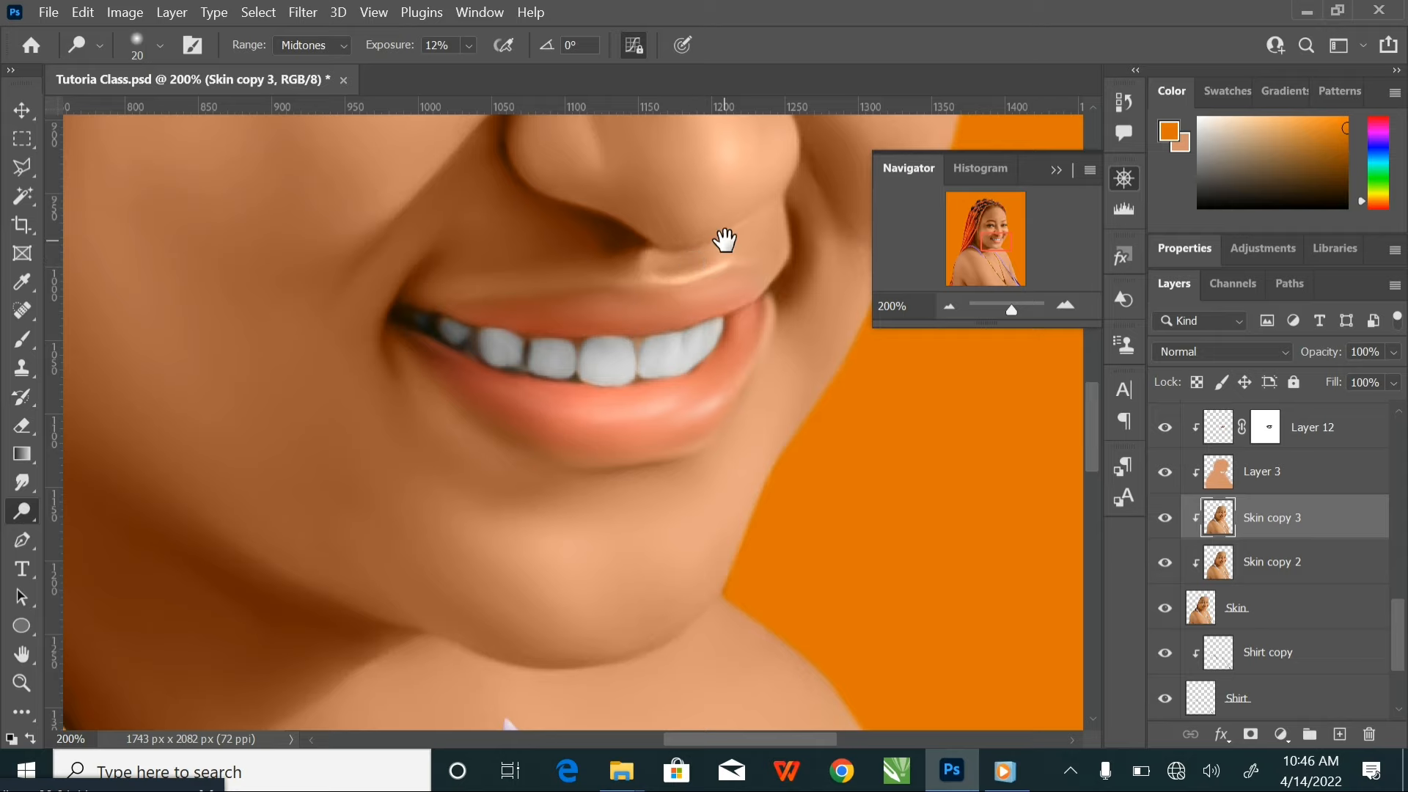
{"action": "left_click_drag", "start_coordinate": [725, 239], "coordinate": [692, 506]}
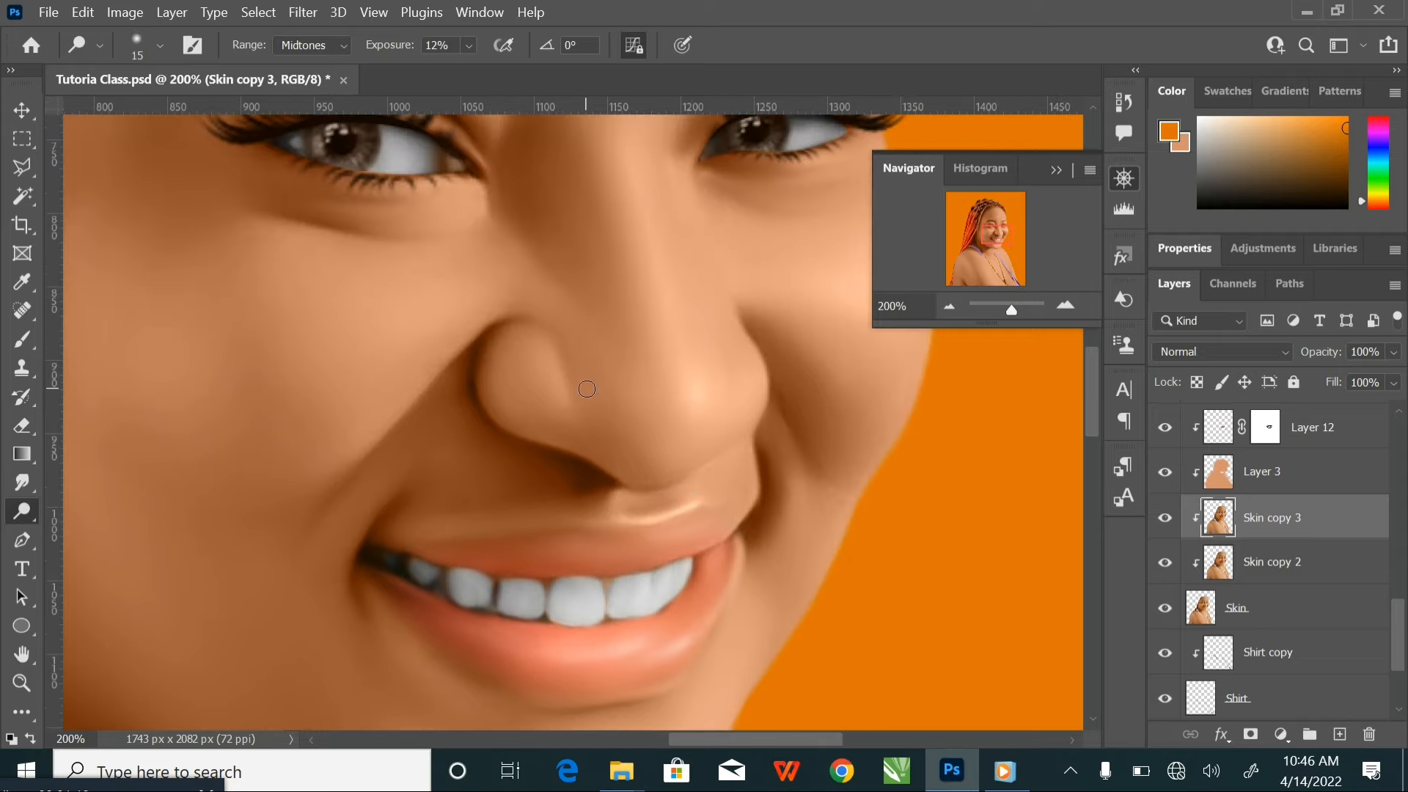
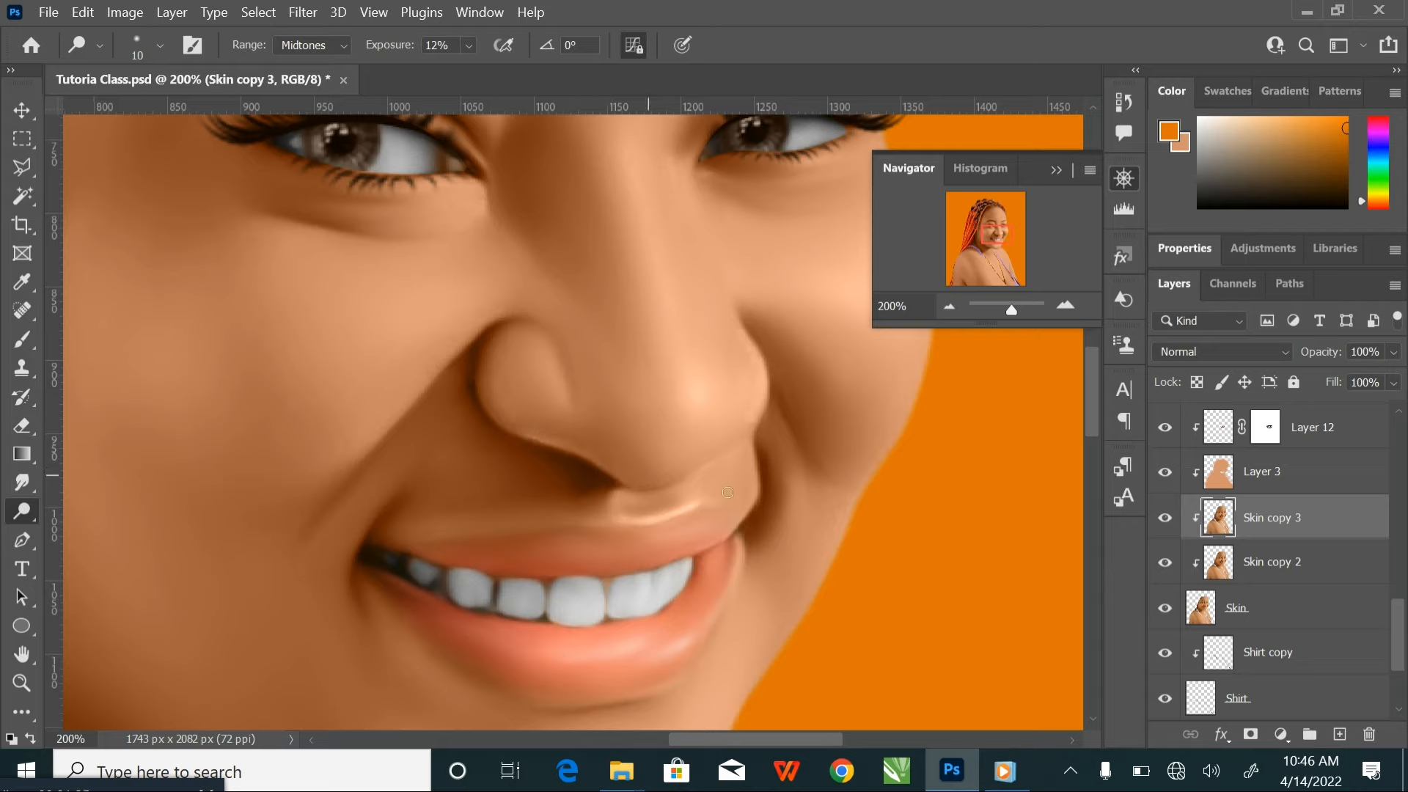
Enlarge the Dodge brush to 35 px for lightening the skin around the nose and upper lip
{"action": "key", "text": "bracketright"}
{"action": "key", "text": "bracketright"}
{"action": "key", "text": "bracketright"}
{"action": "key", "text": "bracketright"}
{"action": "key", "text": "bracketright"}
{"action": "key", "text": "bracketleft"}
{"action": "key", "text": "ctrl+minus"}
{"action": "key", "text": "ctrl+minus"}
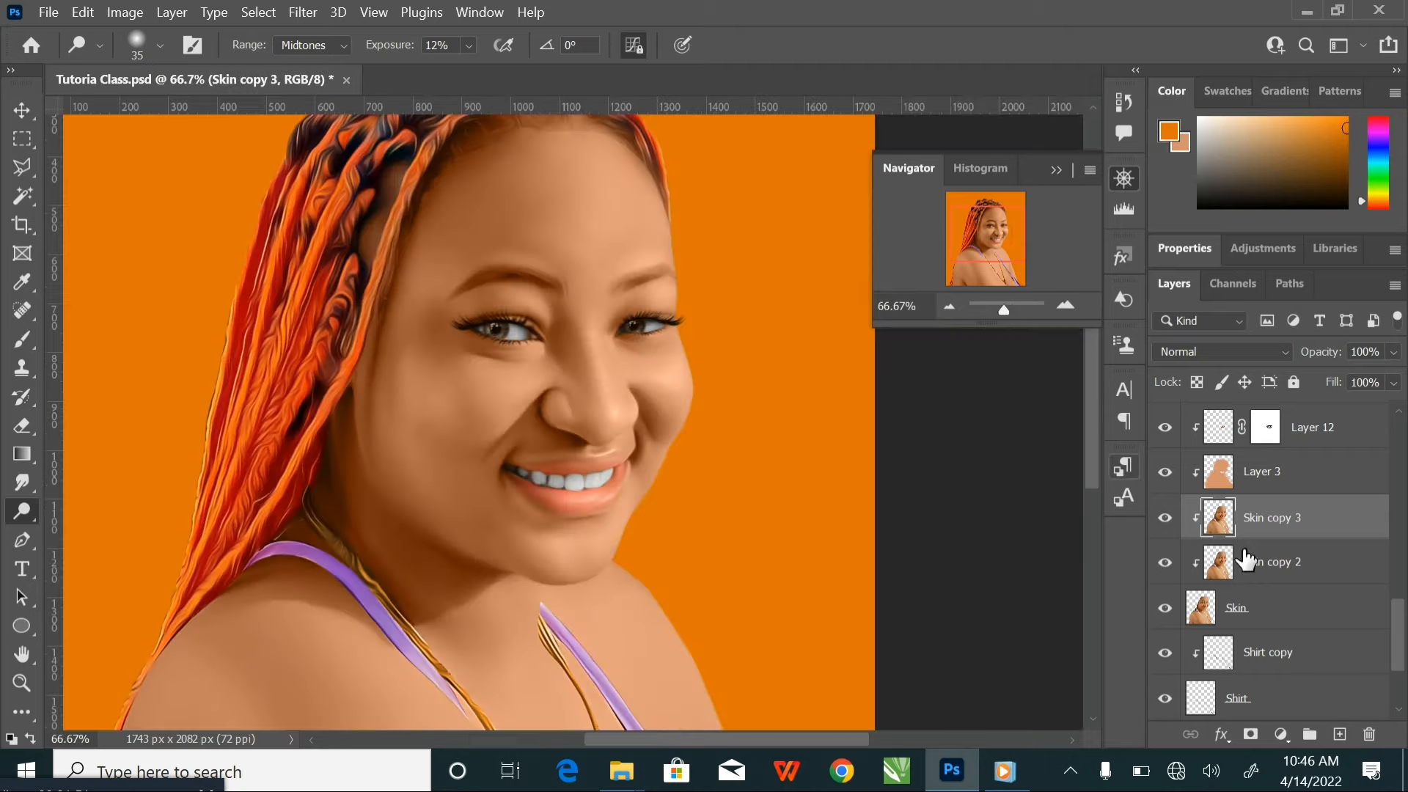
Enlarge the Dodge brush to 200 px and lighten the cheek nearest the braids on Skin copy 3
{"action": "mouse_move", "coordinate": [566, 494]}
{"action": "left_mouse_down"}
{"action": "mouse_move", "coordinate": [584, 519]}
{"action": "mouse_move", "coordinate": [697, 506]}
{"action": "left_mouse_up"}
{"action": "key", "text": "ctrl+plus"}
{"action": "key", "text": "ctrl+plus"}
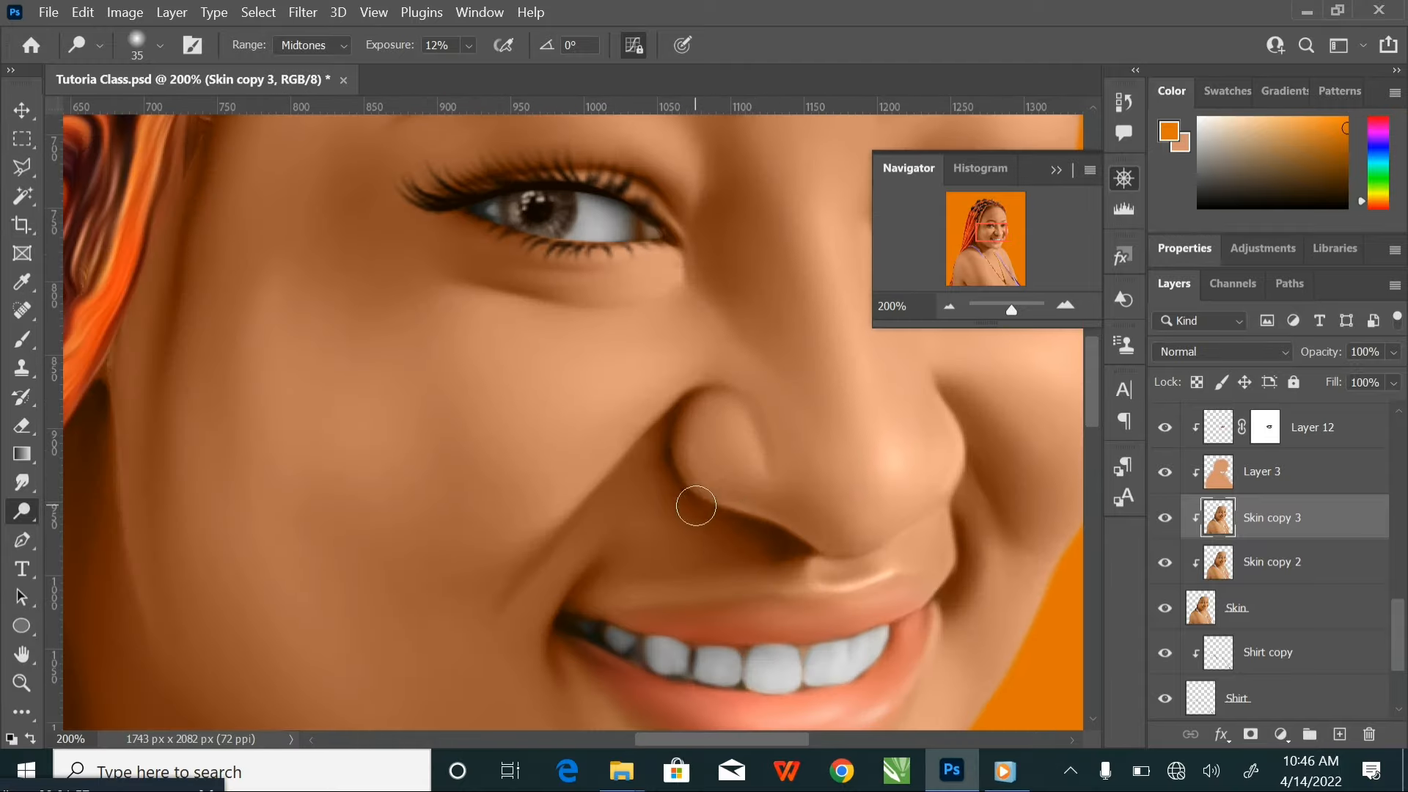
{"action": "key", "text": "bracketright"}
{"action": "key", "text": "bracketright"}
{"action": "key", "text": "bracketright"}
{"action": "key", "text": "bracketright"}
{"action": "key", "text": "bracketright"}
{"action": "key", "text": "bracketright"}
{"action": "key", "text": "bracketright"}
{"action": "key", "text": "bracketright"}
{"action": "key", "text": "bracketright"}
{"action": "key", "text": "bracketright"}
{"action": "key", "text": "bracketright"}
{"action": "key", "text": "bracketright"}
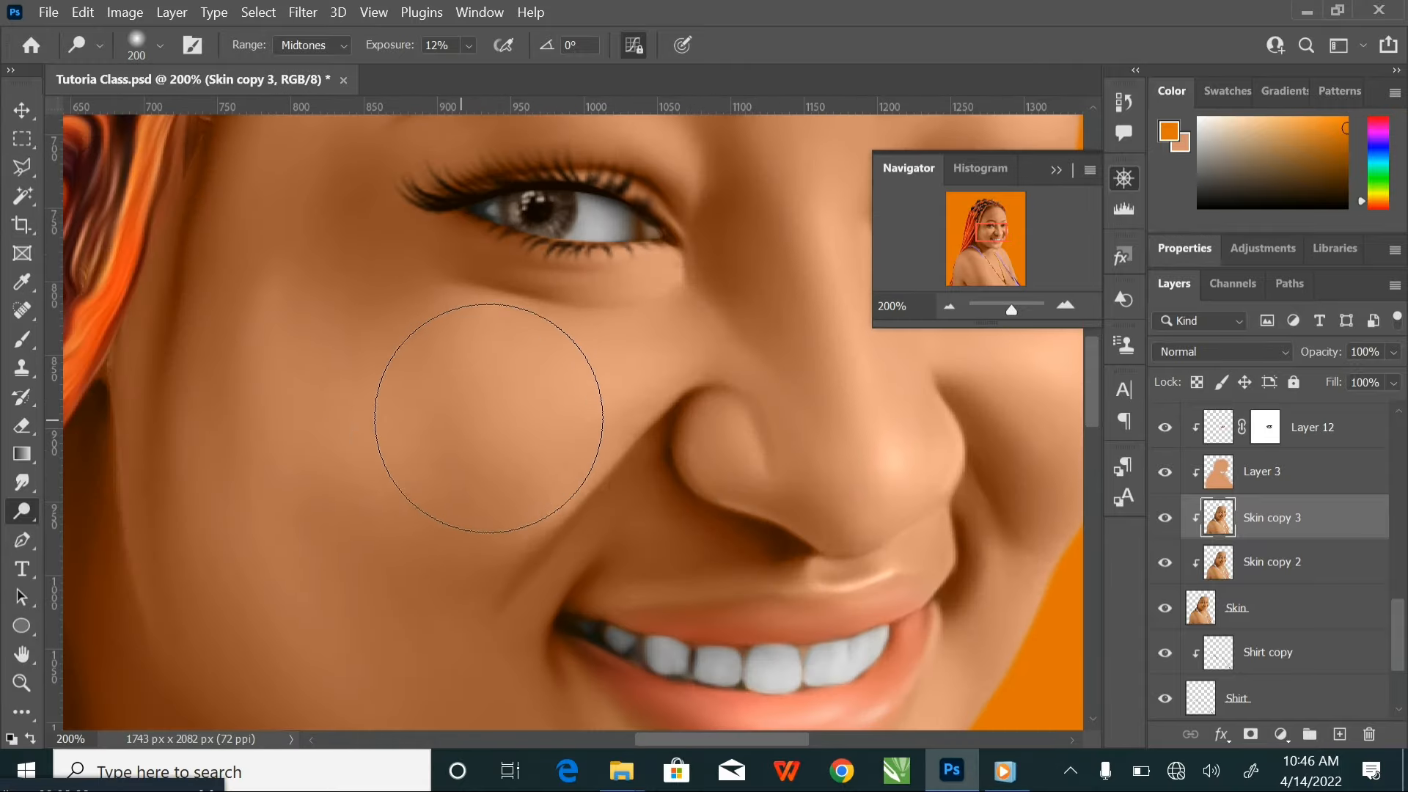
Reduce the Dodge brush to about 125 px and lighten the cheek on the far side of the nose
{"action": "key", "text": "ctrl+minus"}
{"action": "key", "text": "bracketleft"}
{"action": "key", "text": "bracketleft"}
{"action": "key", "text": "bracketleft"}
{"action": "key", "text": "bracketleft"}
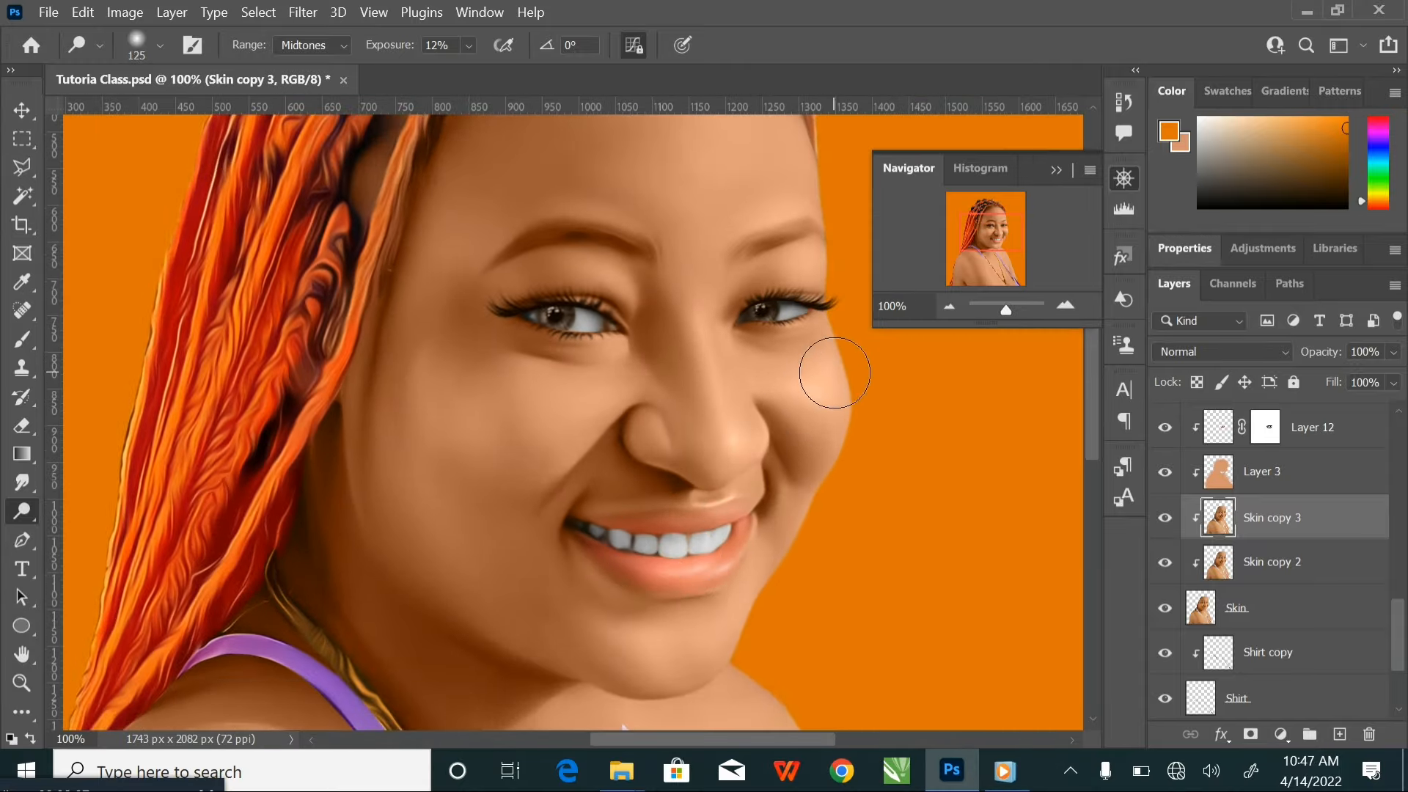
{"action": "key", "text": "bracketleft"}
Lighten the forehead on Skin copy 3 using a Dodge brush of 150 to 200 px
{"action": "scroll", "coordinate": [400, 236], "scroll_direction": "up", "scroll_amount": 3}
{"action": "key", "text": "bracketright"}
{"action": "key", "text": "bracketright"}
{"action": "key", "text": "bracketright"}
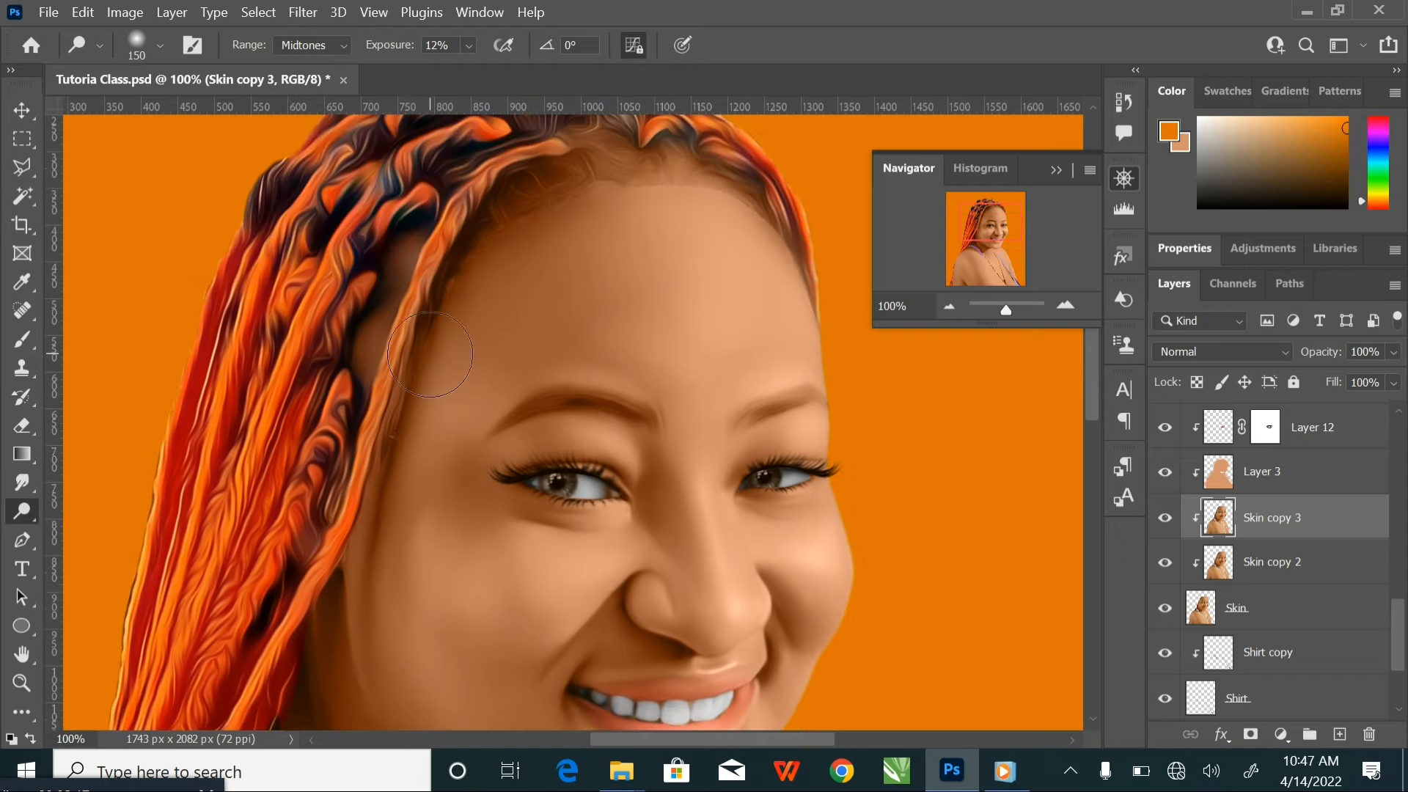
{"action": "key", "text": "bracketright"}
{"action": "key", "text": "bracketright"}
{"action": "key", "text": "bracketright"}
{"action": "key", "text": "bracketright"}
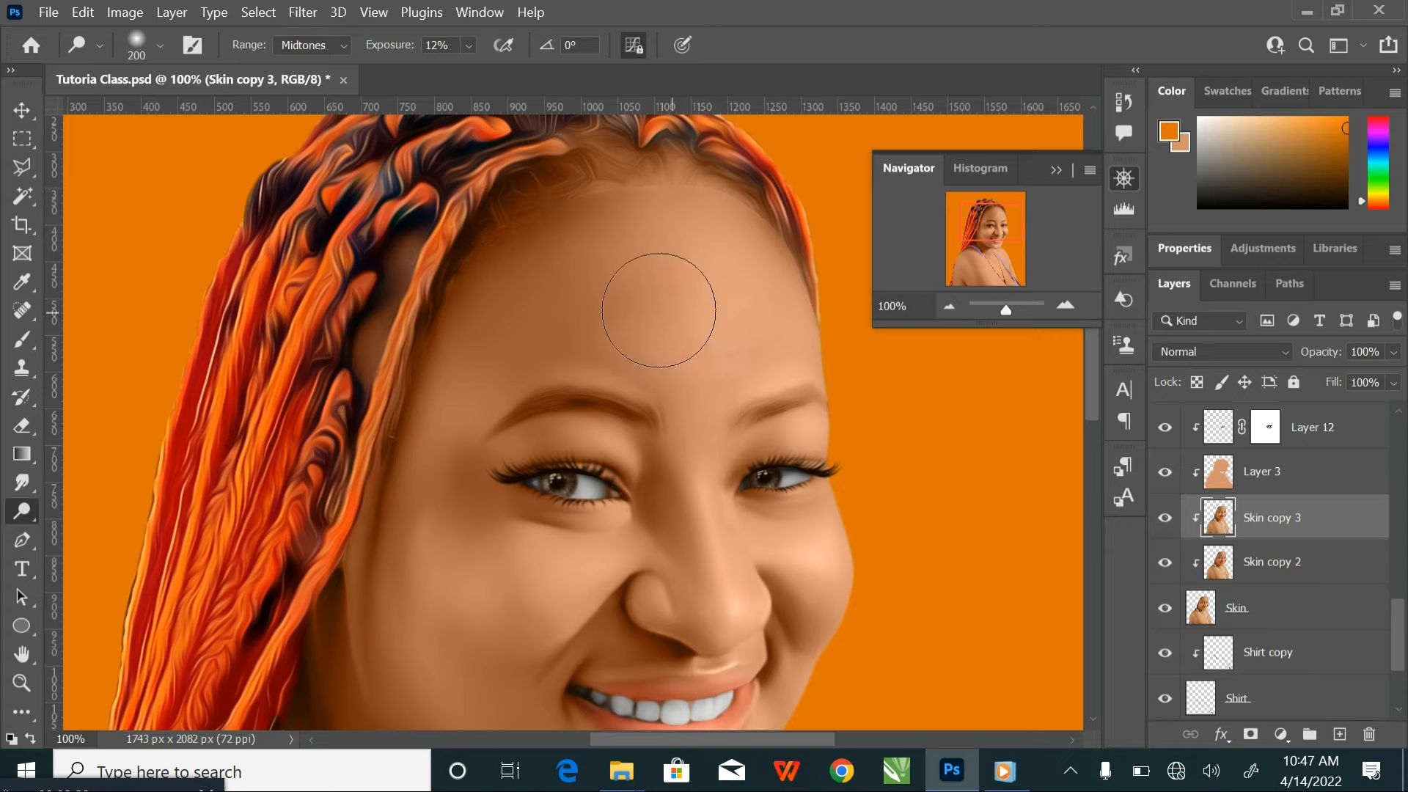
Dodge the lower cheek and jaw on Skin copy 3 using a brush of 50 to 90 px
{"action": "mouse_move", "coordinate": [714, 584]}
{"action": "left_mouse_down"}
{"action": "mouse_move", "coordinate": [648, 328]}
{"action": "mouse_move", "coordinate": [688, 363]}
{"action": "left_mouse_up"}
{"action": "key", "text": "bracketleft"}
{"action": "key", "text": "bracketleft"}
{"action": "key", "text": "bracketleft"}
{"action": "key", "text": "bracketleft"}
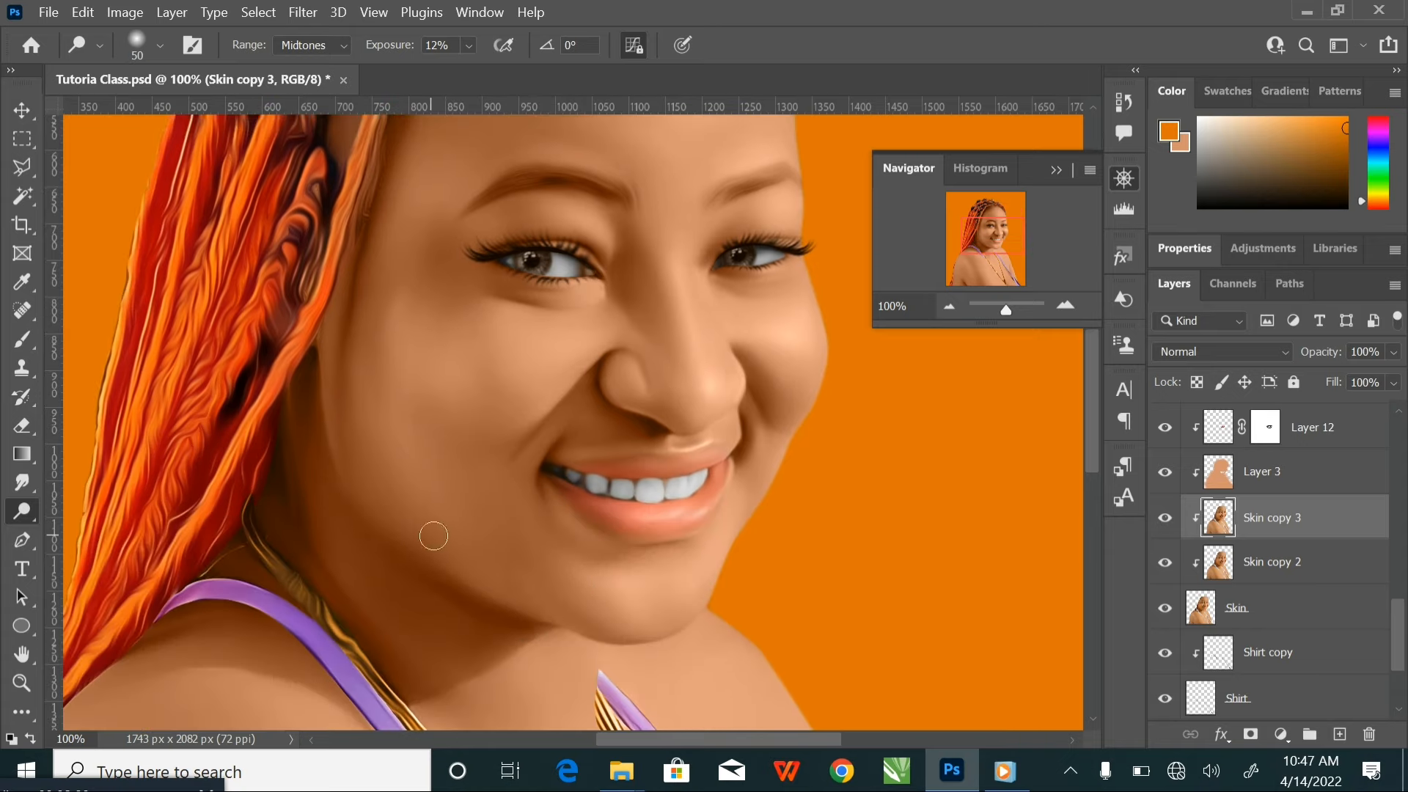
{"action": "left_click_drag", "start_coordinate": [448, 616], "coordinate": [481, 495]}
{"action": "key", "text": "bracketright"}
{"action": "key", "text": "bracketright"}
{"action": "key", "text": "bracketright"}
{"action": "key", "text": "bracketright"}
{"action": "left_click_drag", "start_coordinate": [767, 459], "coordinate": [717, 609]}
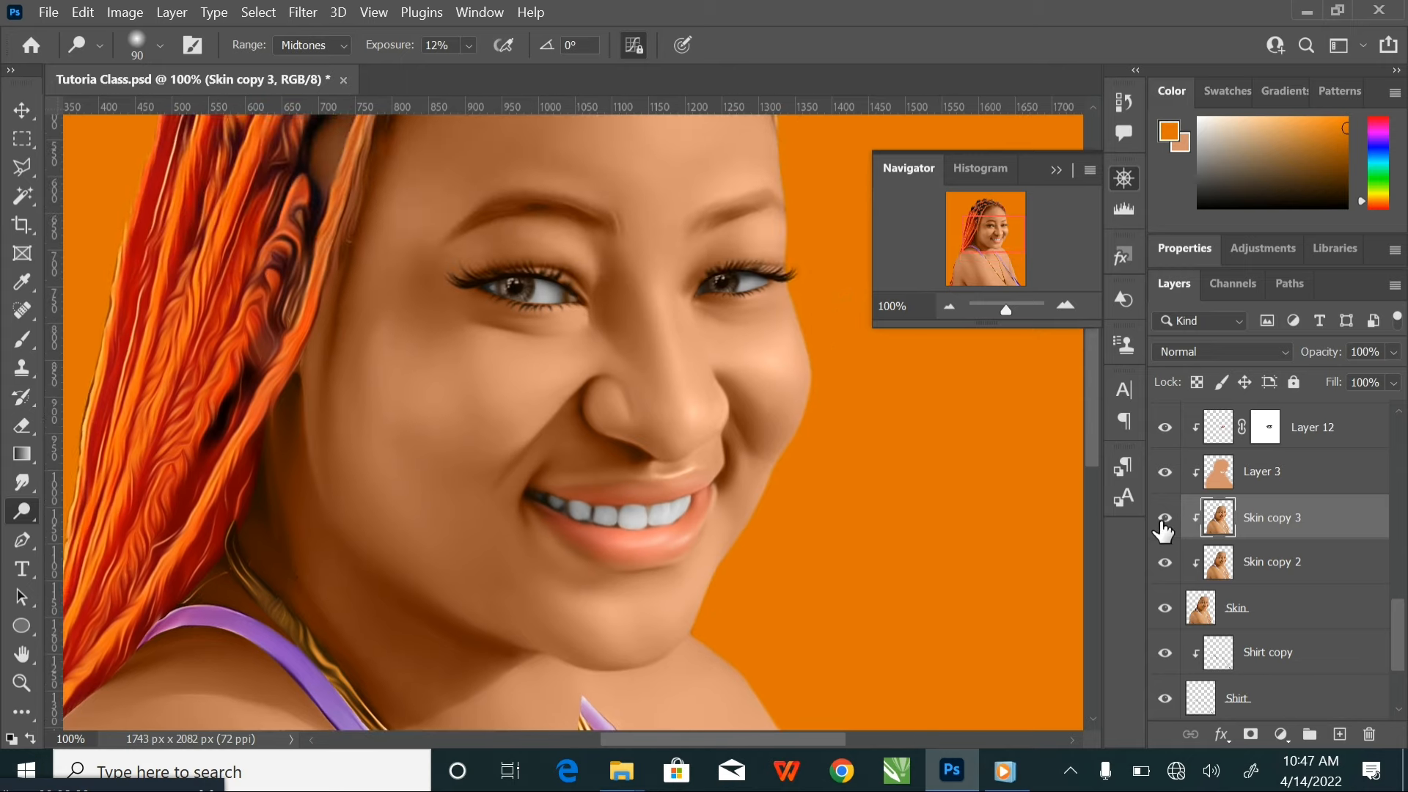
Check the portrait against Skin copy 3's visibility and dodge the nose highlight, sizing the brush at 125 px and 45 px
{"action": "left_click", "coordinate": [1163, 520]}
{"action": "left_click", "coordinate": [1163, 520]}
{"action": "mouse_move", "coordinate": [707, 423]}
{"action": "left_mouse_down"}
{"action": "mouse_move", "coordinate": [669, 503]}
{"action": "mouse_move", "coordinate": [652, 473]}
{"action": "left_mouse_up"}
{"action": "key", "text": "bracketright"}
{"action": "key", "text": "bracketright"}
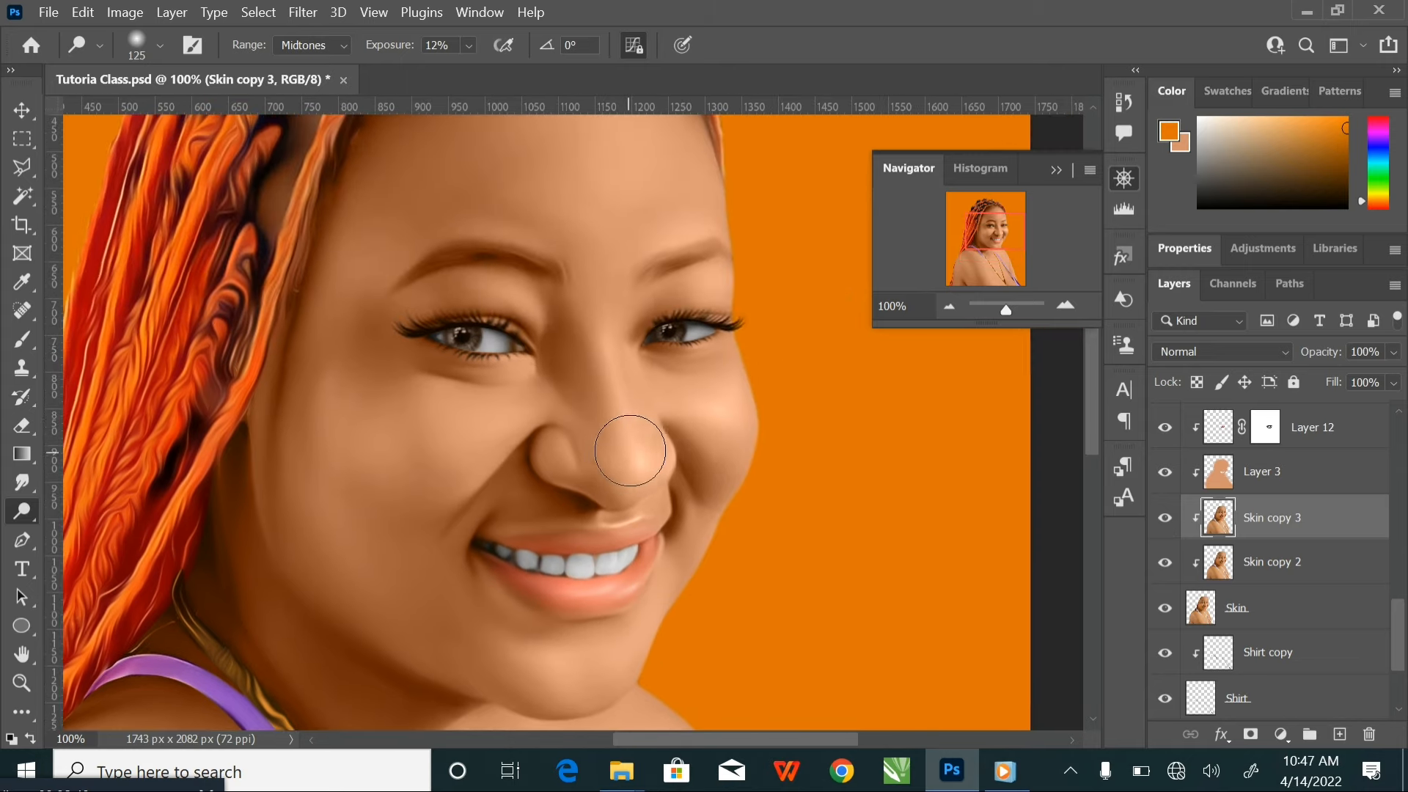
{"action": "key", "text": "bracketleft"}
{"action": "key", "text": "bracketleft"}
{"action": "key", "text": "bracketleft"}
{"action": "key", "text": "bracketleft"}
{"action": "key", "text": "bracketleft"}
{"action": "key", "text": "bracketleft"}
{"action": "key", "text": "bracketleft"}
{"action": "key", "text": "ctrl+minus"}
{"action": "key", "text": "ctrl+minus"}
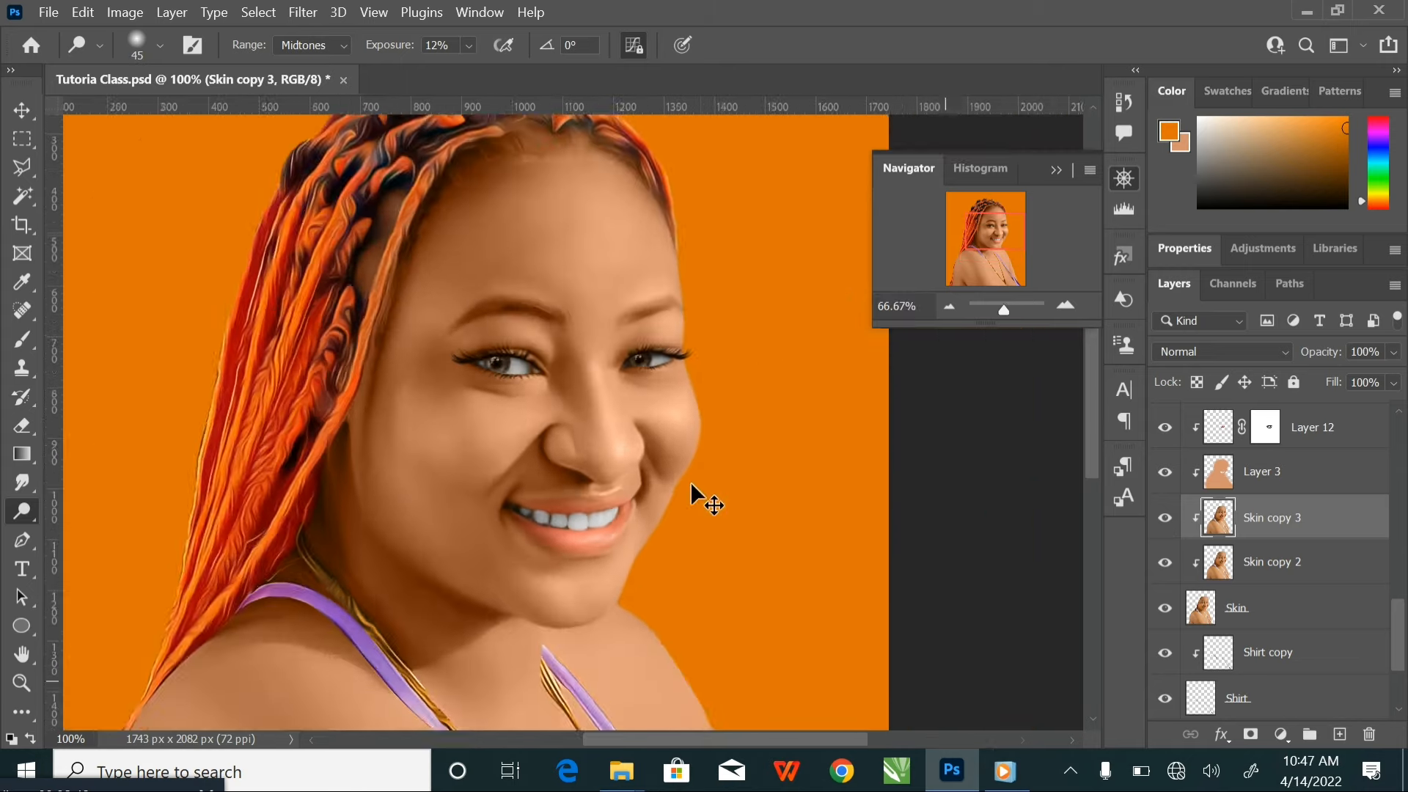
Lighten the inner corners and lower lid edges of both eyes with a 10 px Dodge brush at 25% exposure
{"action": "key", "text": "ctrl+plus"}
{"action": "key", "text": "ctrl+plus"}
{"action": "key", "text": "ctrl+plus"}
{"action": "left_click_drag", "start_coordinate": [701, 425], "coordinate": [707, 517]}
{"action": "key", "text": "bracketleft"}
{"action": "key", "text": "bracketleft"}
{"action": "key", "text": "bracketleft"}
{"action": "key", "text": "bracketleft"}
{"action": "key", "text": "bracketleft"}
{"action": "key", "text": "bracketleft"}
{"action": "key", "text": "bracketleft"}
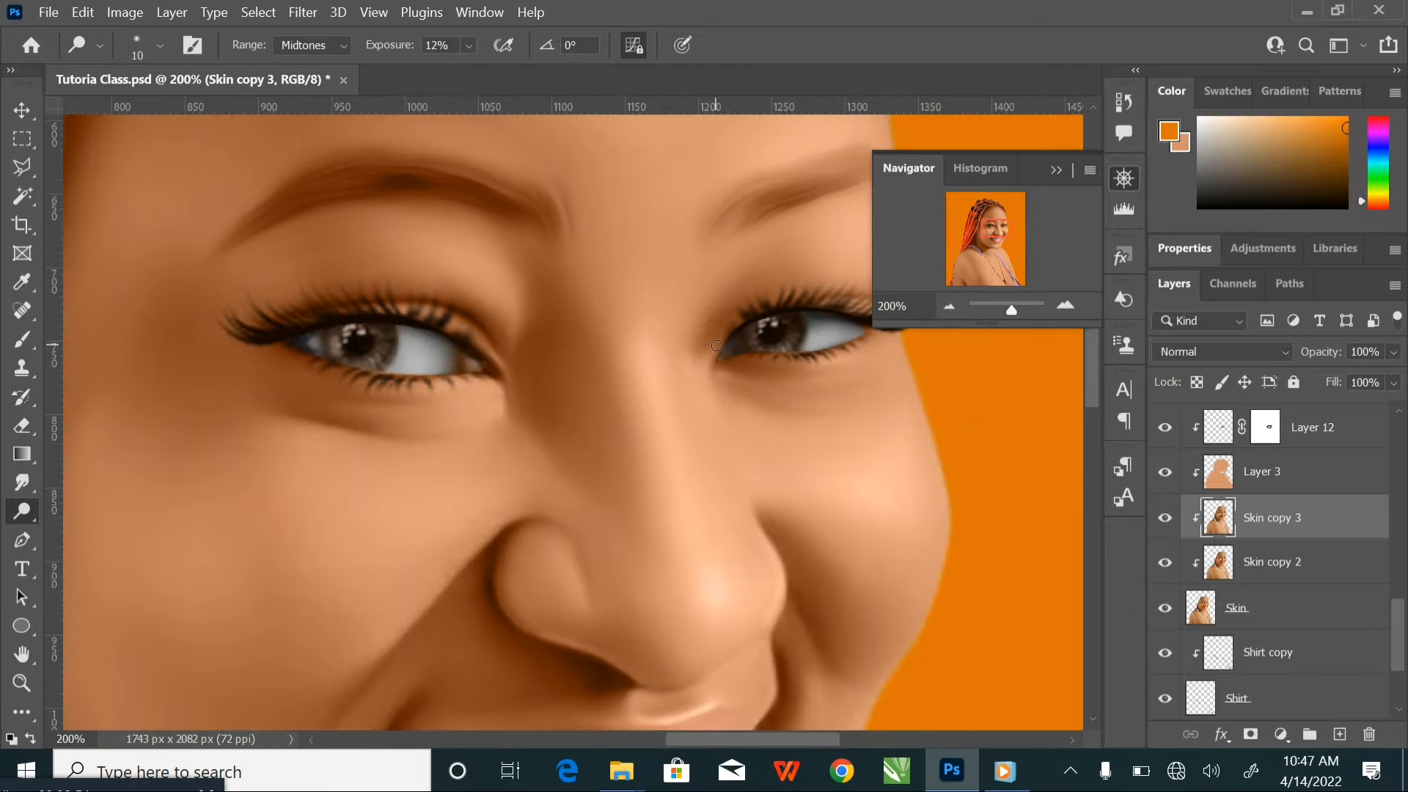
{"action": "left_click", "coordinate": [471, 48]}
{"action": "left_click", "coordinate": [490, 73]}
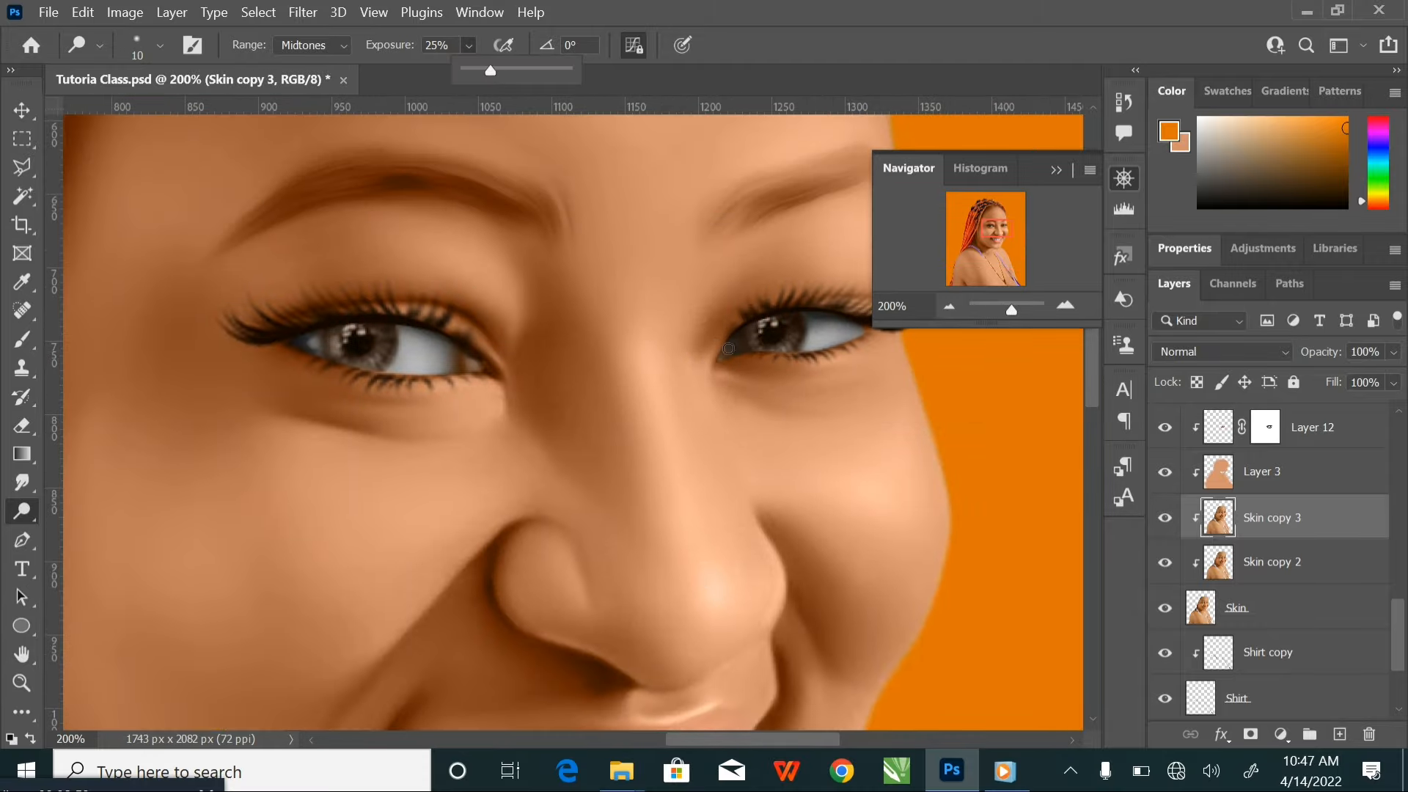
{"action": "left_click_drag", "start_coordinate": [716, 363], "coordinate": [731, 374]}
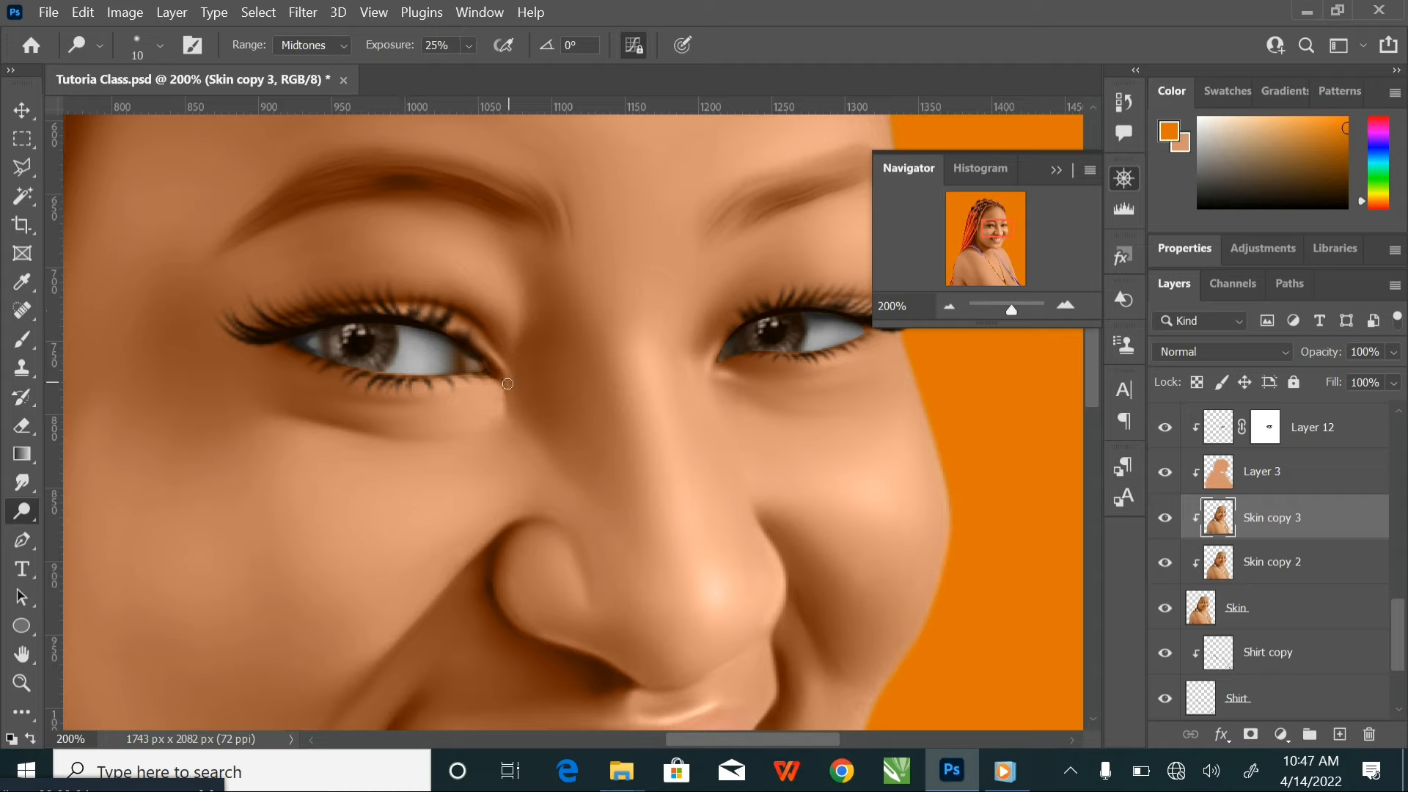
{"action": "left_click_drag", "start_coordinate": [507, 384], "coordinate": [361, 379]}
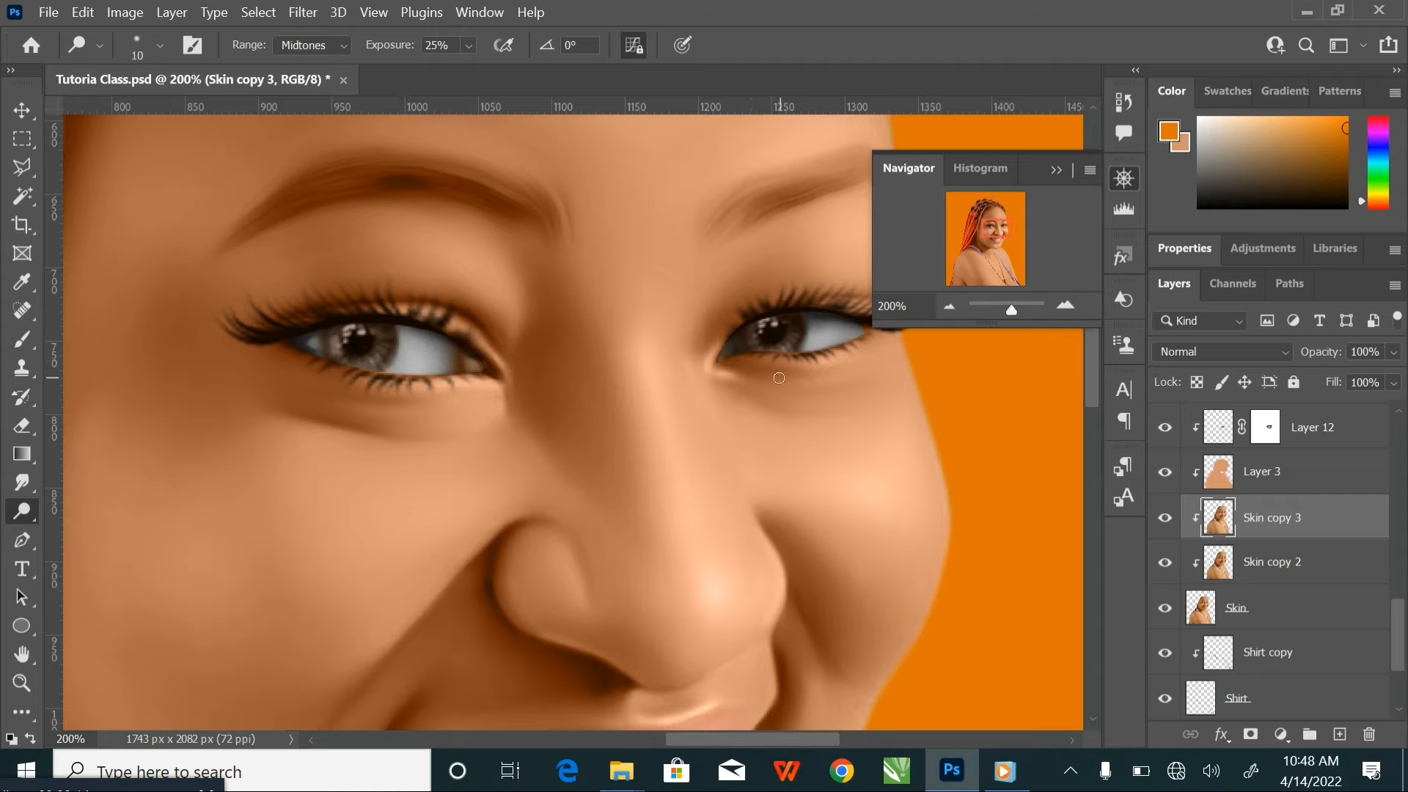
Set the Dodge exposure to 12% and lighten the skin around the far eye and eyebrow using a 15 to 40 px brush
{"action": "key", "text": "ctrl+minus"}
{"action": "key", "text": "ctrl+minus"}
{"action": "left_click_drag", "start_coordinate": [403, 45], "coordinate": [398, 49]}
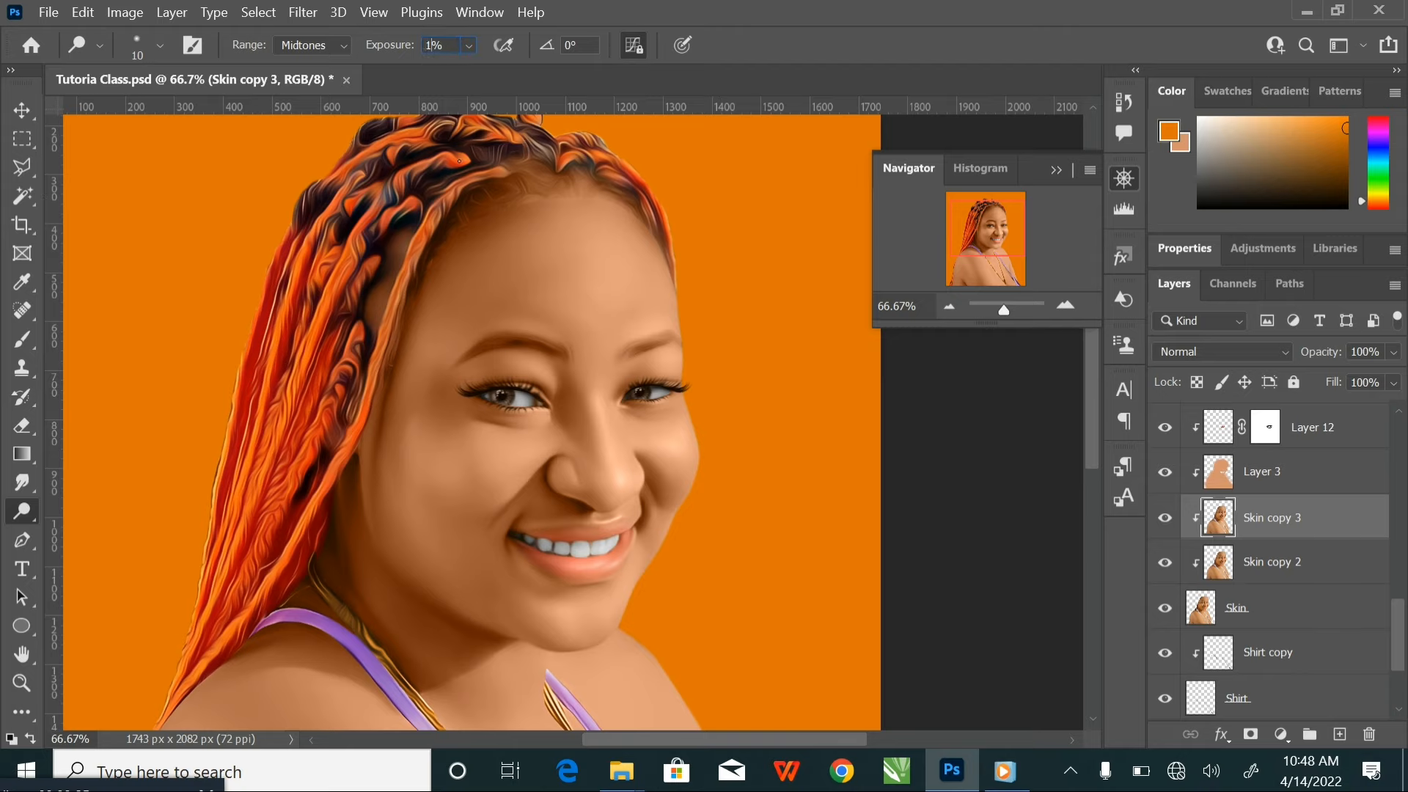
{"action": "key", "text": "ctrl+plus"}
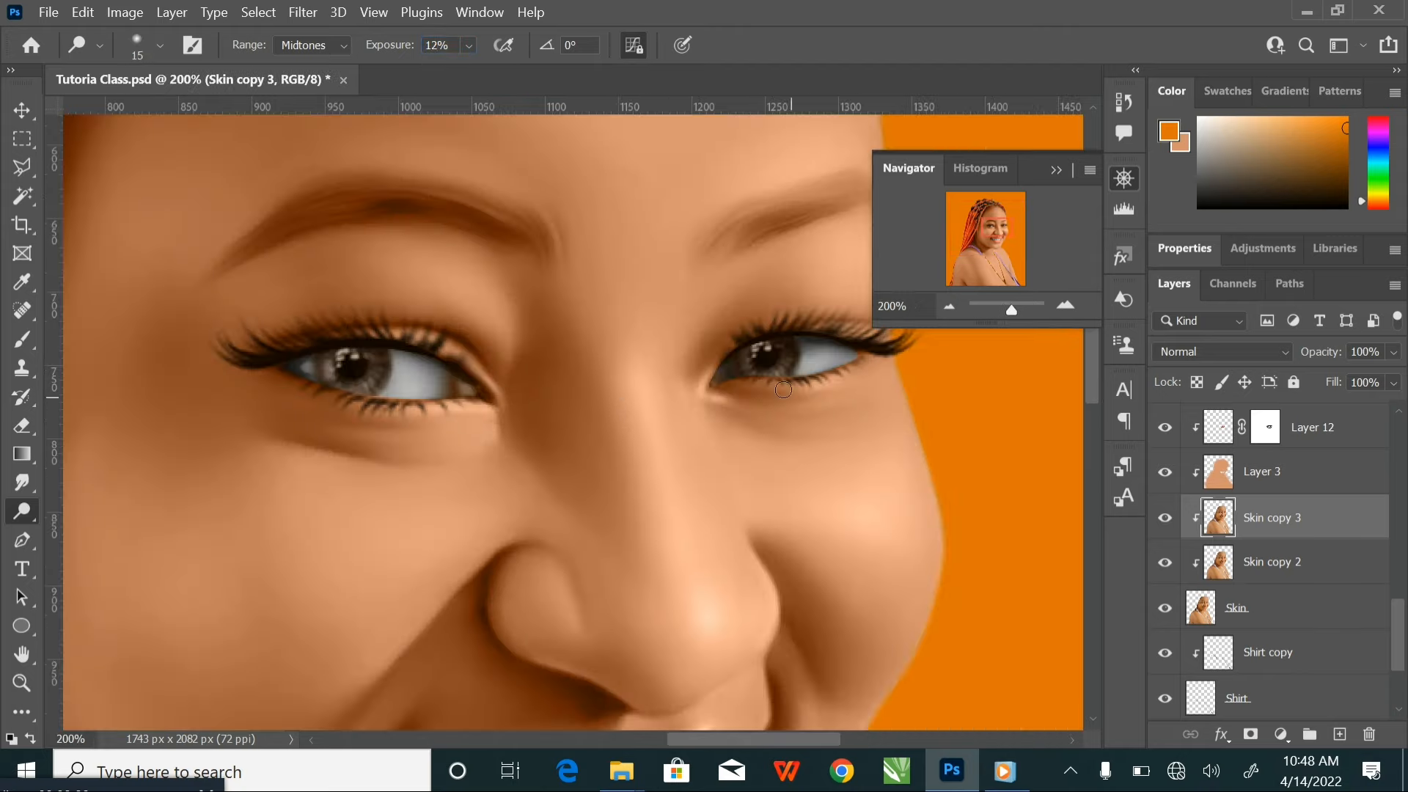
{"action": "left_click_drag", "start_coordinate": [746, 245], "coordinate": [664, 304]}
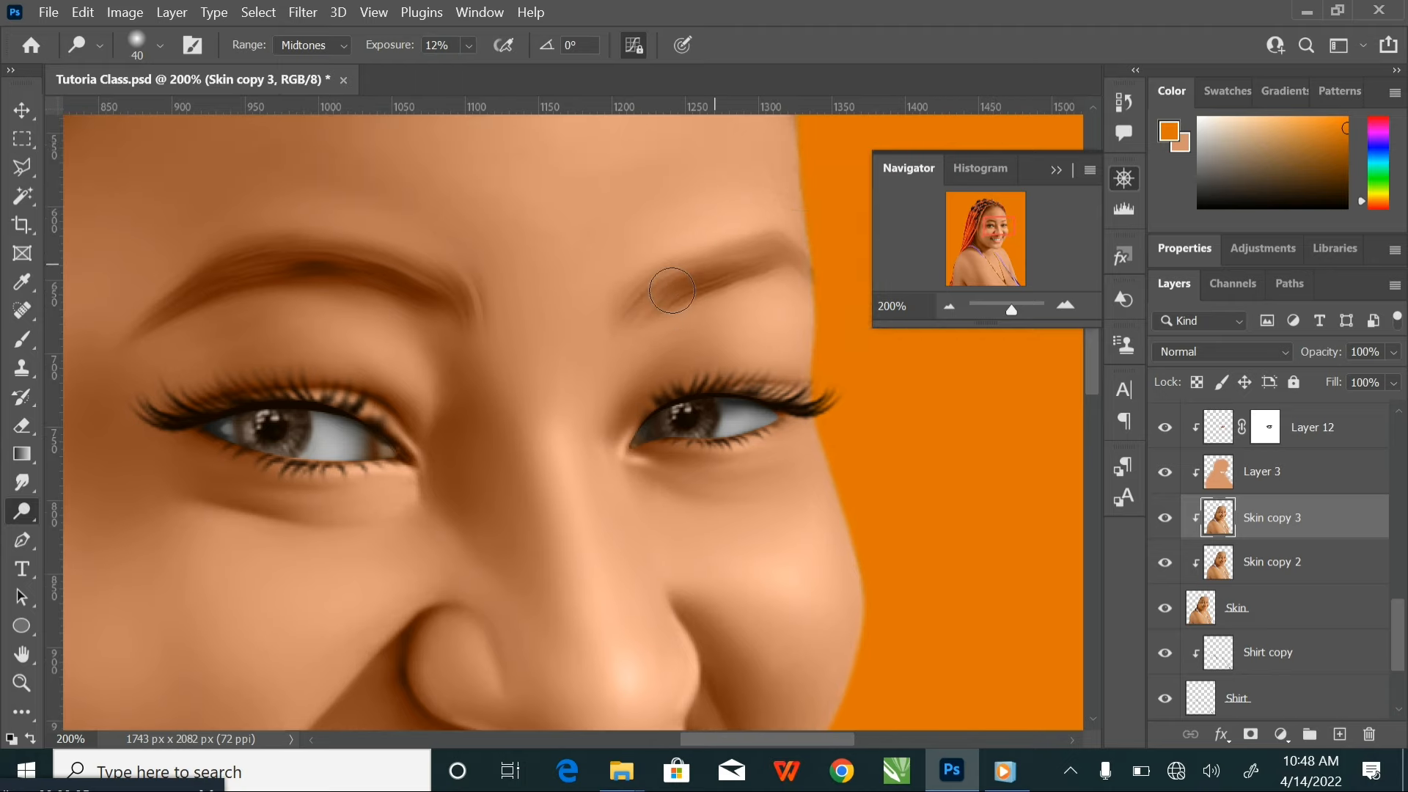
Compare the whole face with Skin copy 3 hidden and shown
{"action": "key", "text": "ctrl+minus"}
{"action": "key", "text": "ctrl+minus"}
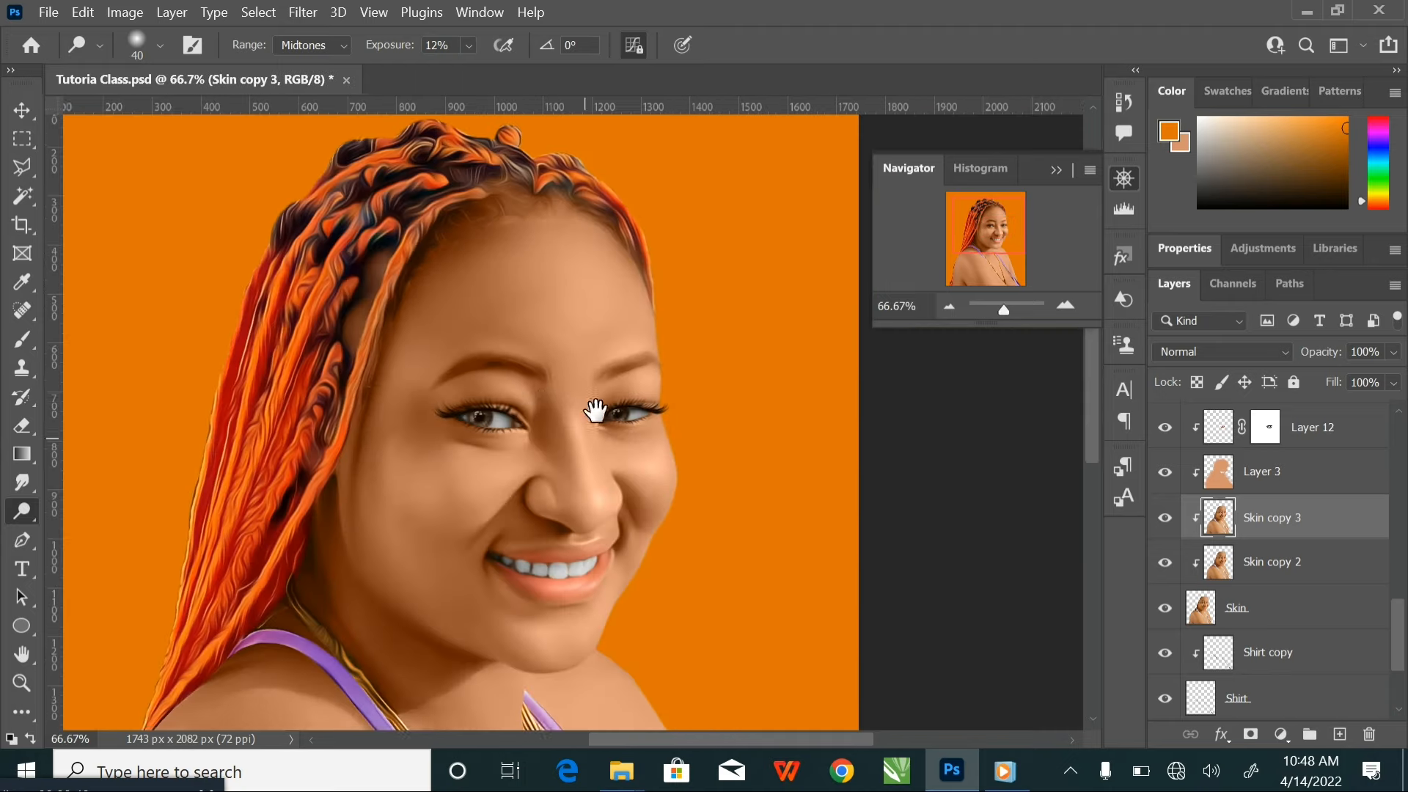
{"action": "left_click", "coordinate": [1165, 518]}
{"action": "key", "text": "ctrl+plus"}
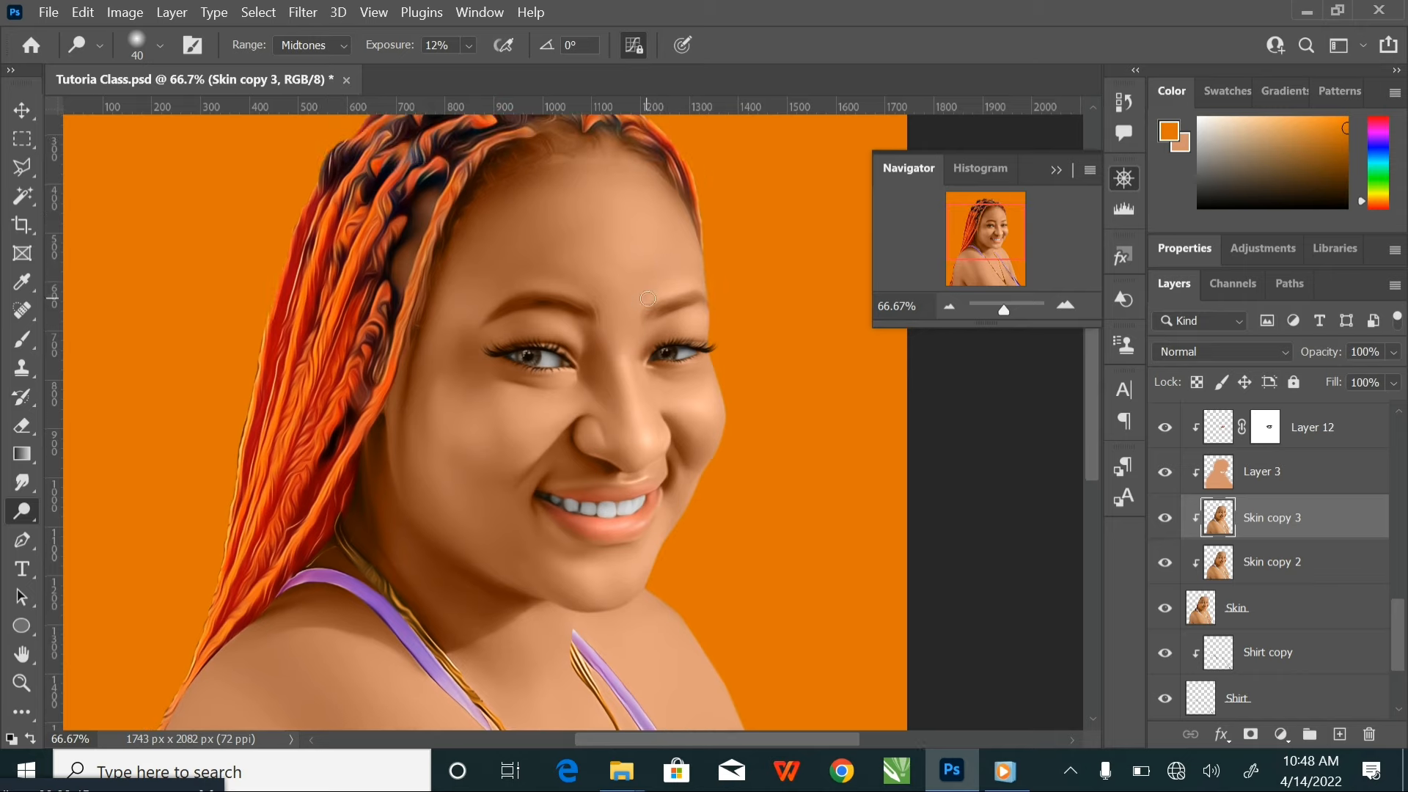
Smooth the skin beside the mouth corner and chin with the Smudge tool at 19% strength, using a 45 to 100 px brush
{"action": "left_click", "coordinate": [21, 483]}
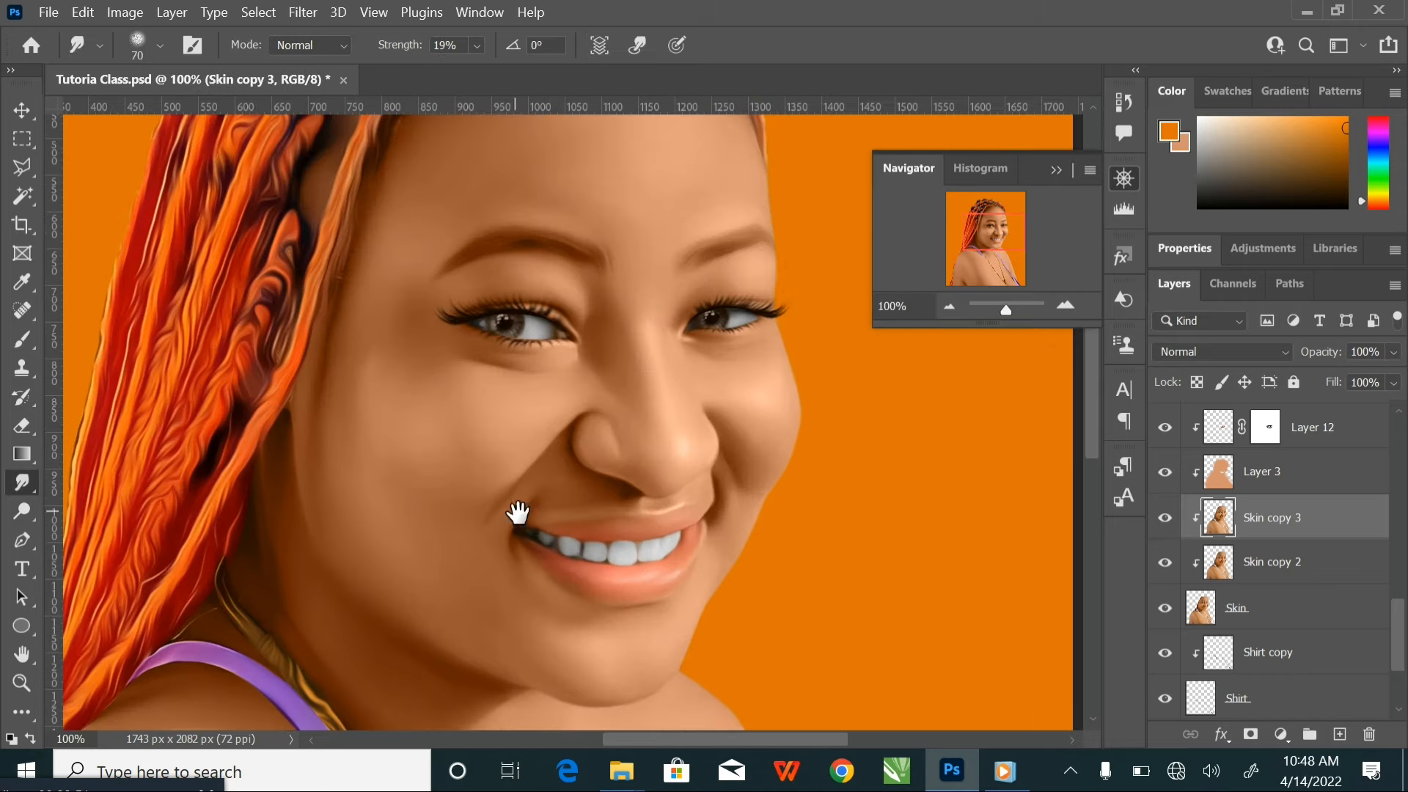
{"action": "key", "text": "ctrl+plus"}
{"action": "left_click_drag", "start_coordinate": [516, 440], "coordinate": [519, 309]}
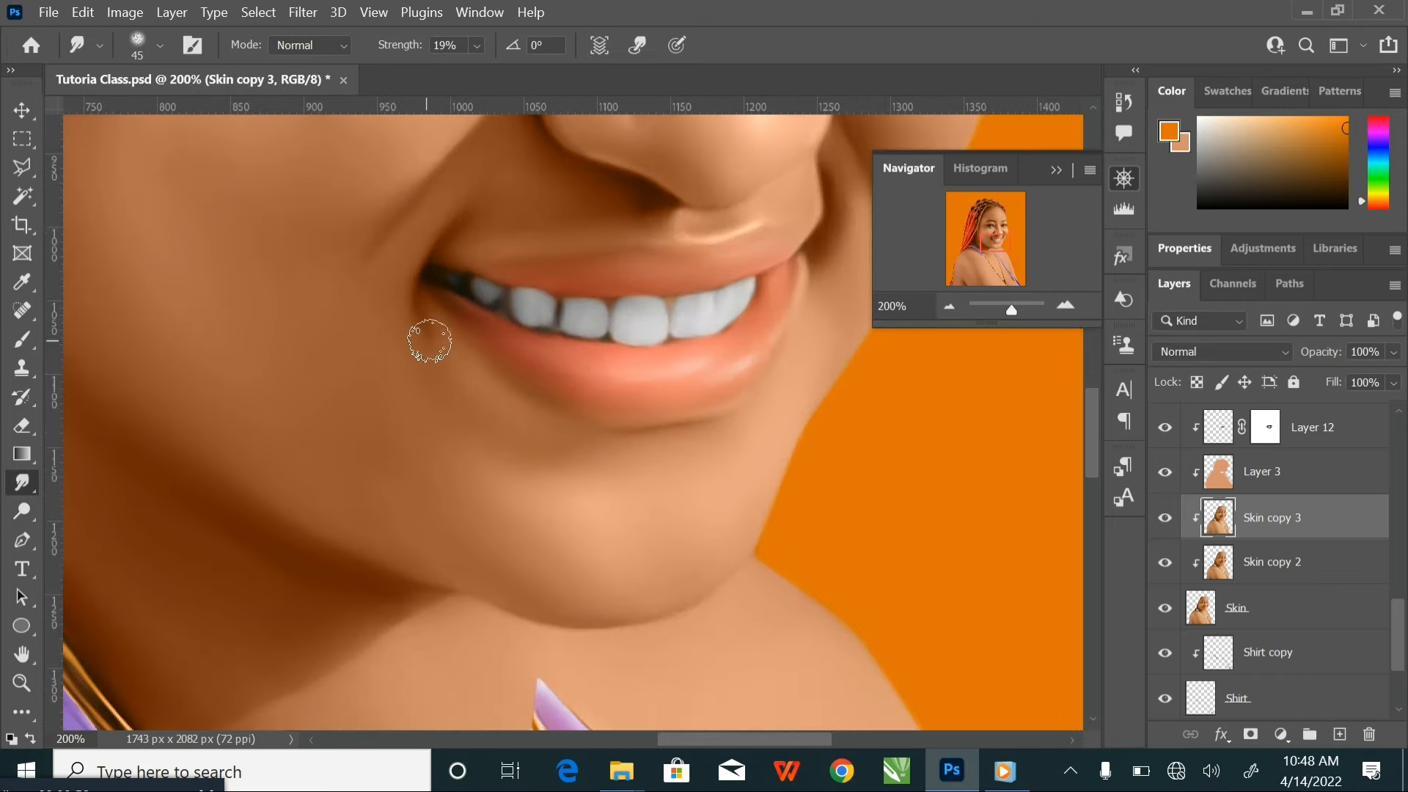
{"action": "key", "text": "bracketright"}
{"action": "key", "text": "bracketright"}
{"action": "key", "text": "bracketright"}
{"action": "key", "text": "bracketright"}
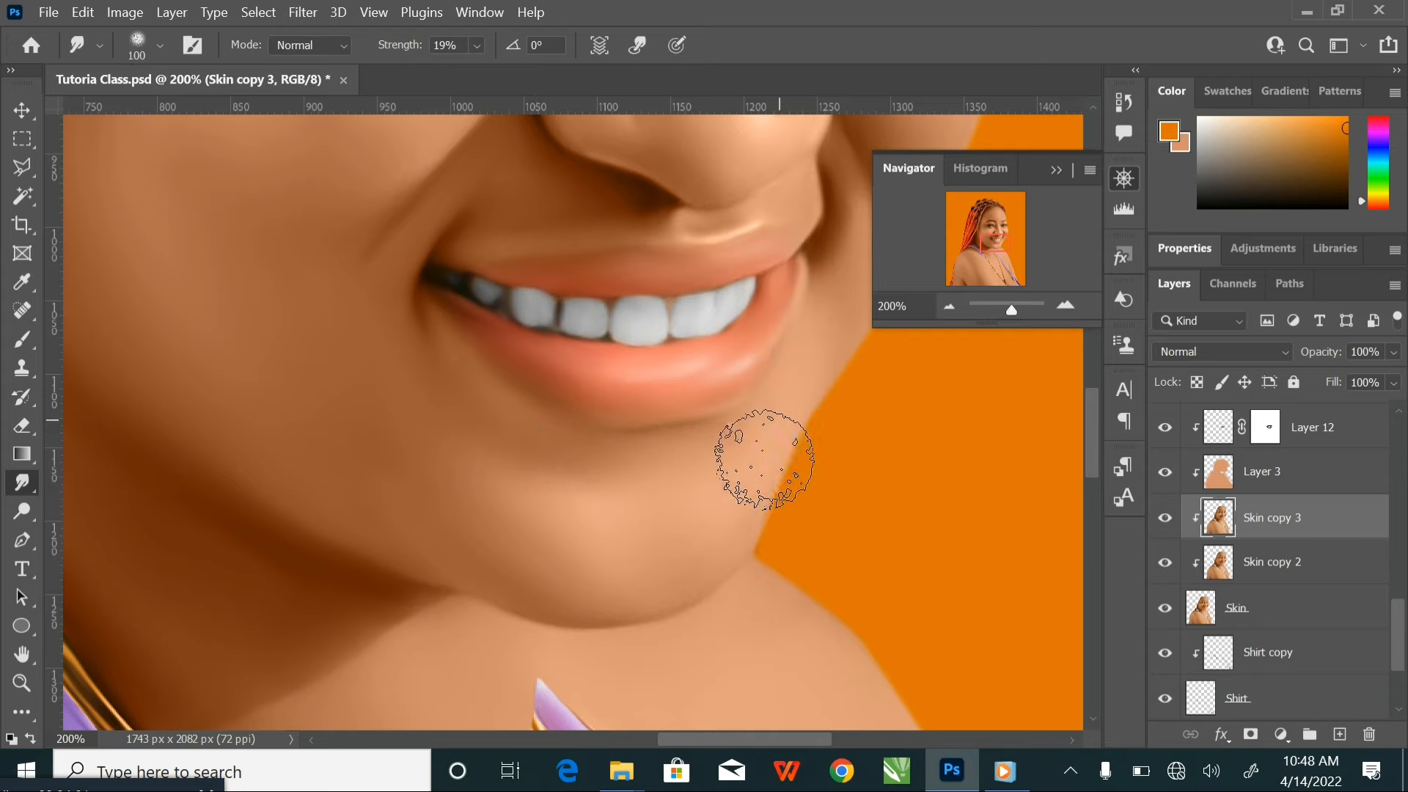
Blend the chin and the smile fold above the mouth corner, reducing the Smudge brush from 100 px to 35 px
{"action": "key", "text": "bracketleft"}
{"action": "key", "text": "bracketleft"}
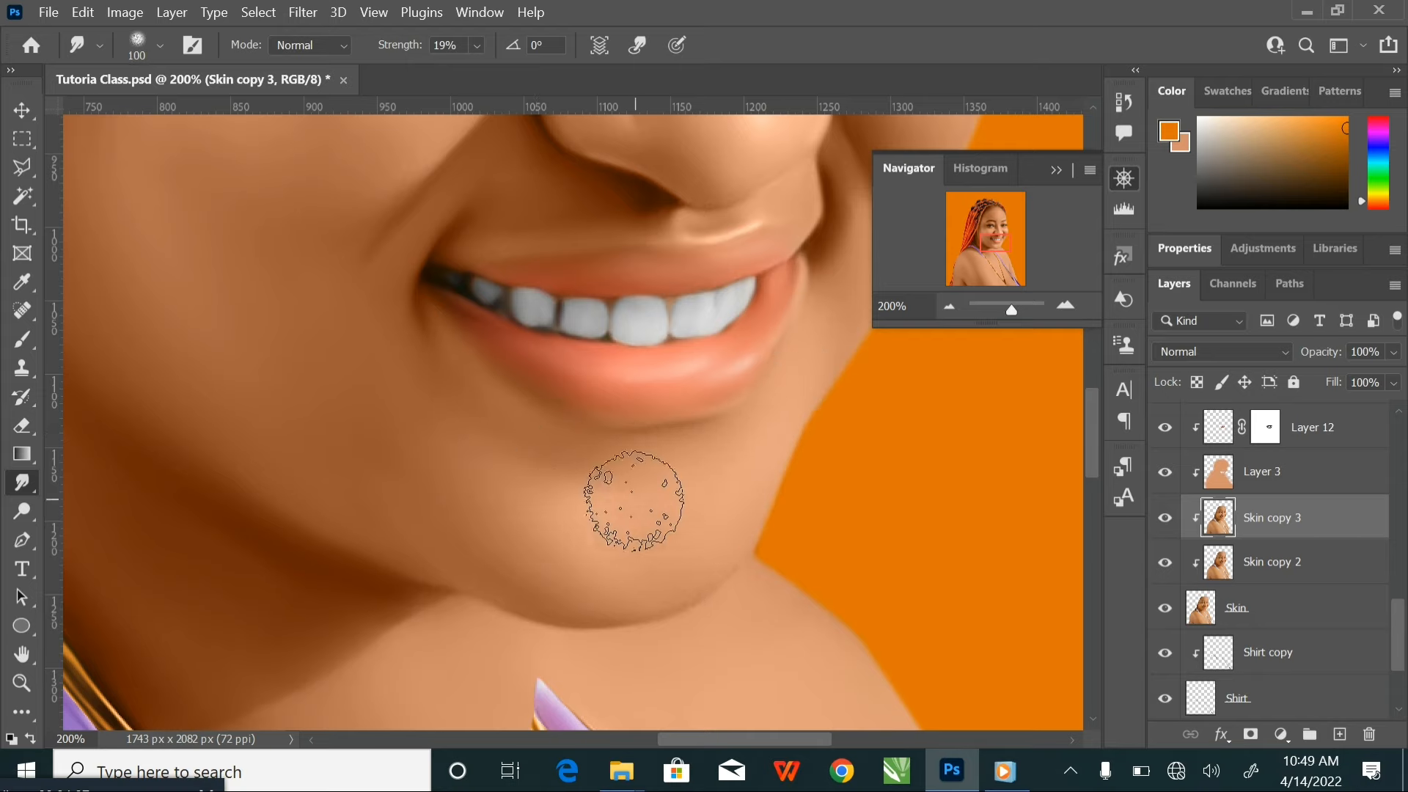
{"action": "key", "text": "bracketleft"}
{"action": "key", "text": "bracketleft"}
{"action": "key", "text": "bracketleft"}
{"action": "key", "text": "bracketleft"}
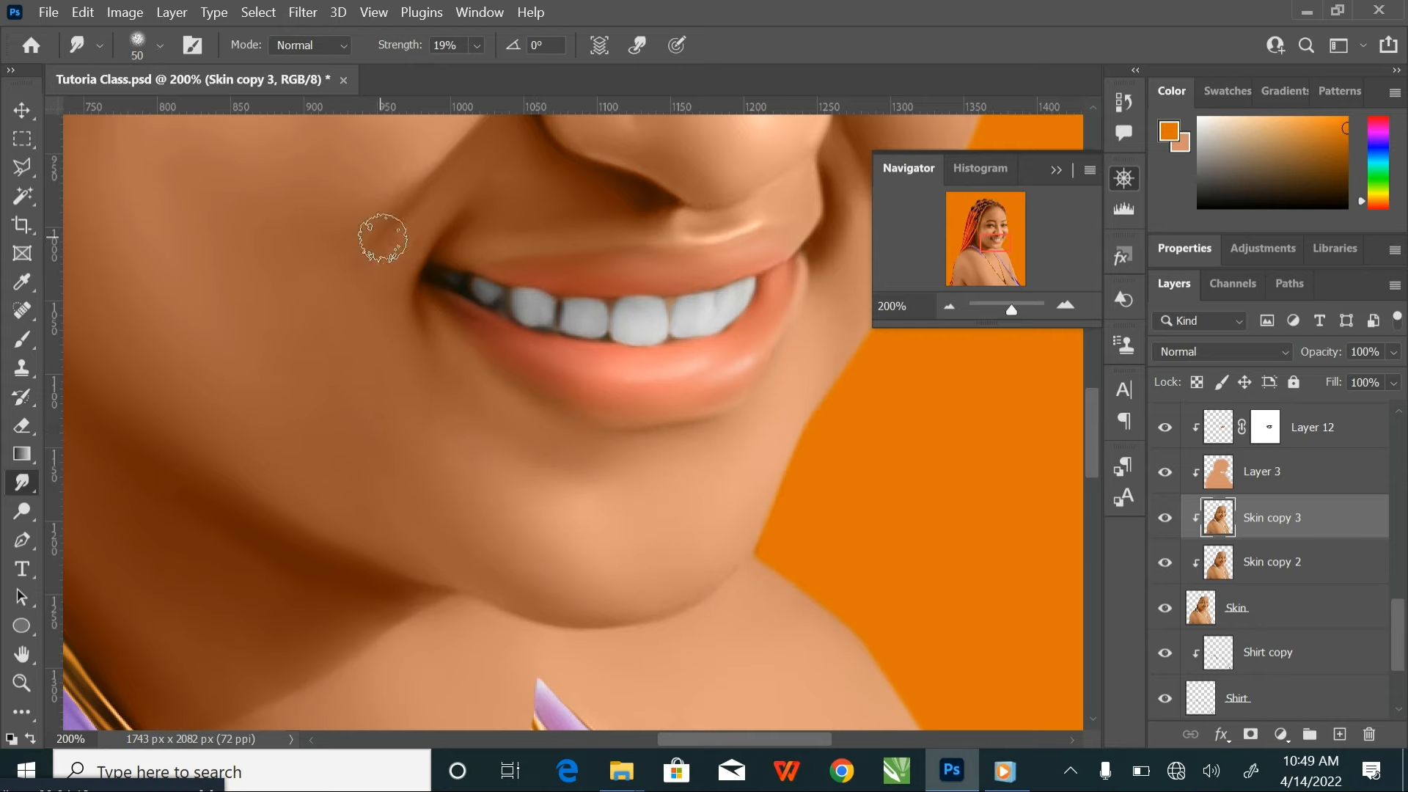
{"action": "key", "text": "bracketleft"}
{"action": "key", "text": "bracketleft"}
{"action": "key", "text": "bracketleft"}
Compare the smudged skin with Skin copy 3 hidden and shown, and return to the mouth area
{"action": "key", "text": "ctrl+minus"}
{"action": "key", "text": "ctrl+minus"}
{"action": "left_click_drag", "start_coordinate": [727, 345], "coordinate": [675, 479]}
{"action": "left_click", "coordinate": [1165, 518]}
{"action": "left_click", "coordinate": [1164, 518]}
{"action": "left_click_drag", "start_coordinate": [733, 564], "coordinate": [713, 474]}
{"action": "key", "text": "ctrl+plus"}
{"action": "key", "text": "ctrl+plus"}
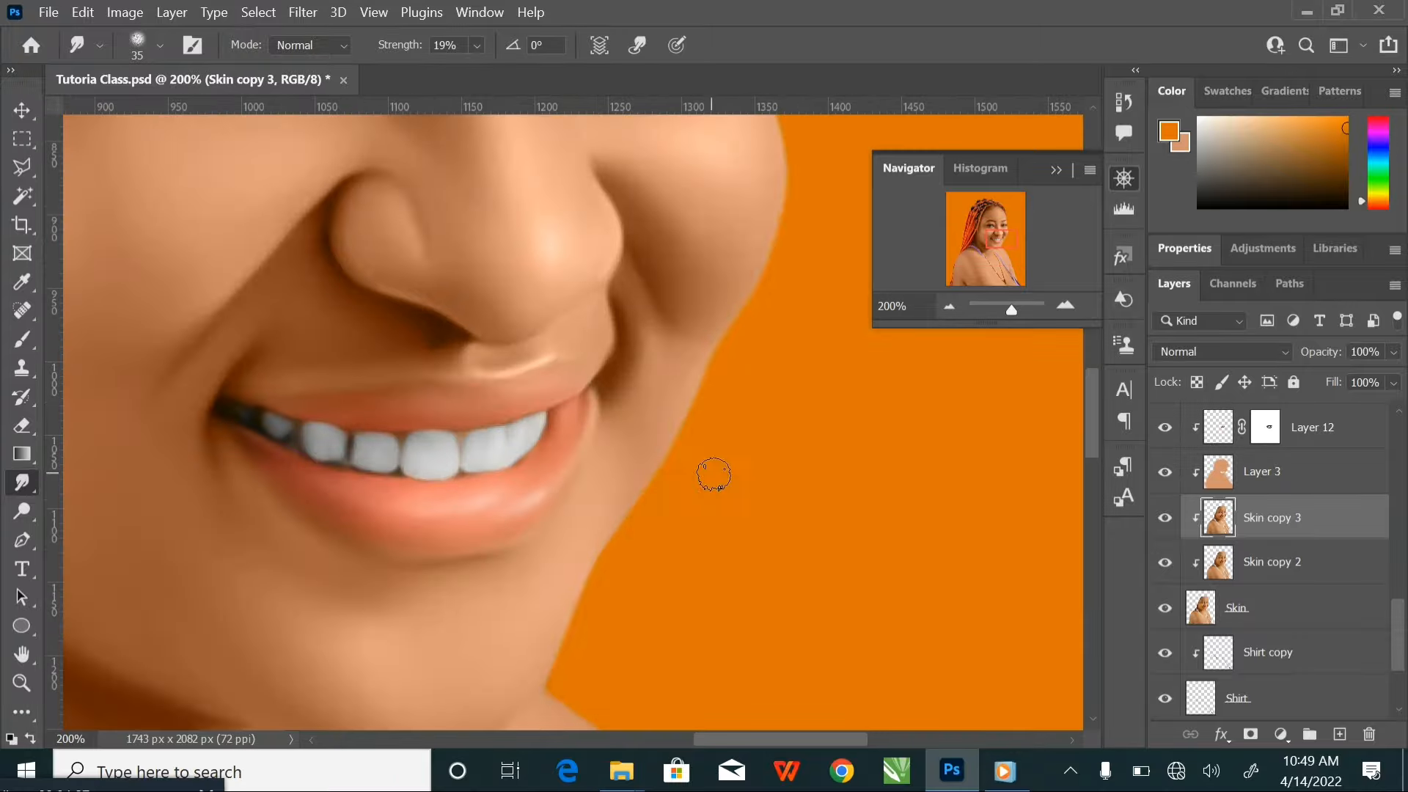
Smudge the nostril, nose bridge and far cheek smooth with a brush of 70 to 125 px
{"action": "left_click_drag", "start_coordinate": [423, 305], "coordinate": [485, 407]}
{"action": "key", "text": "bracketleft"}
{"action": "key", "text": "bracketleft"}
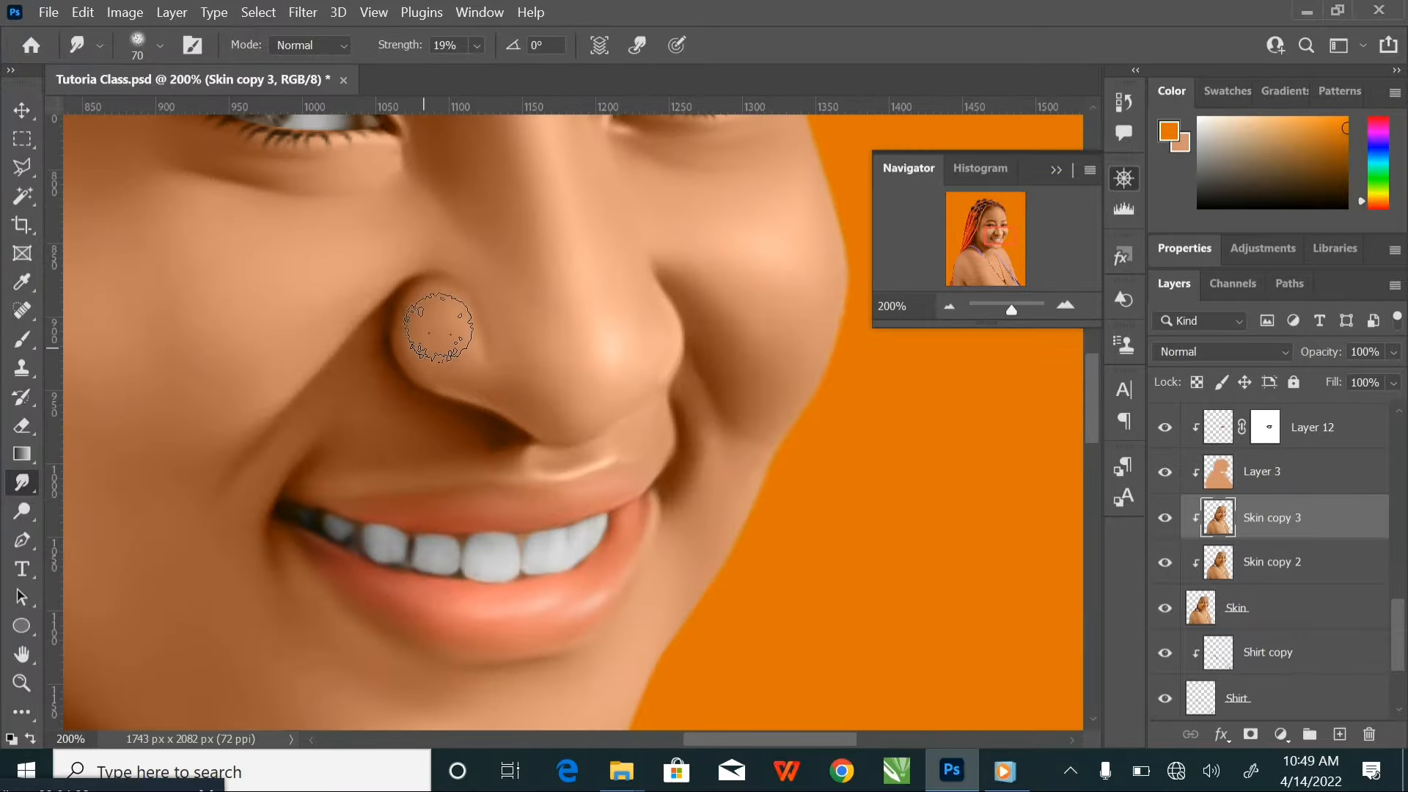
{"action": "key", "text": "bracketright"}
{"action": "key", "text": "bracketright"}
{"action": "key", "text": "bracketright"}
{"action": "key", "text": "bracketright"}
{"action": "key", "text": "bracketright"}
{"action": "key", "text": "bracketright"}
{"action": "key", "text": "bracketright"}
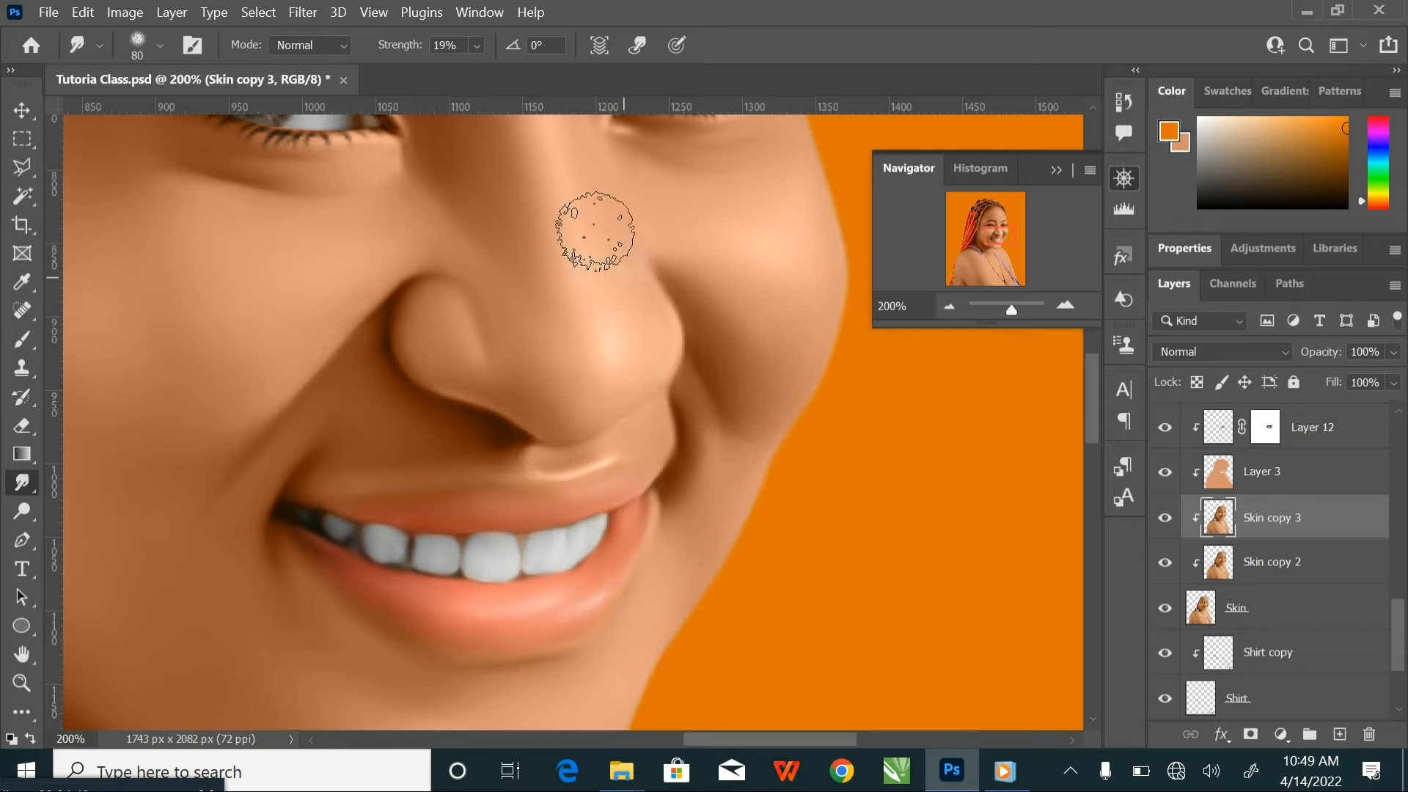
{"action": "left_click_drag", "start_coordinate": [568, 245], "coordinate": [574, 444]}
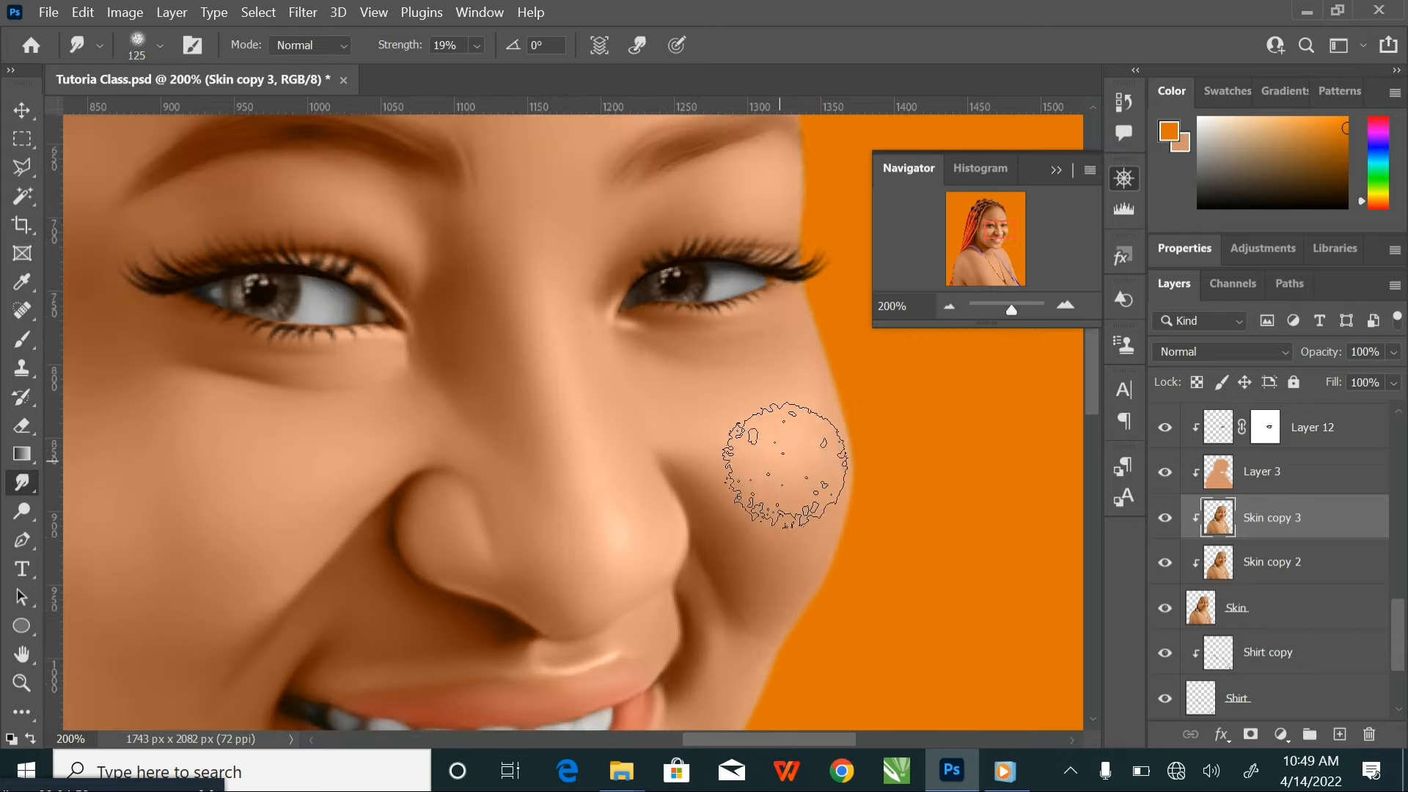
Blend the near cheek and the side of the nose with a Smudge brush of 100 to 150 px
{"action": "mouse_move", "coordinate": [432, 451]}
{"action": "left_mouse_down"}
{"action": "mouse_move", "coordinate": [560, 436]}
{"action": "mouse_move", "coordinate": [685, 364]}
{"action": "left_mouse_up"}
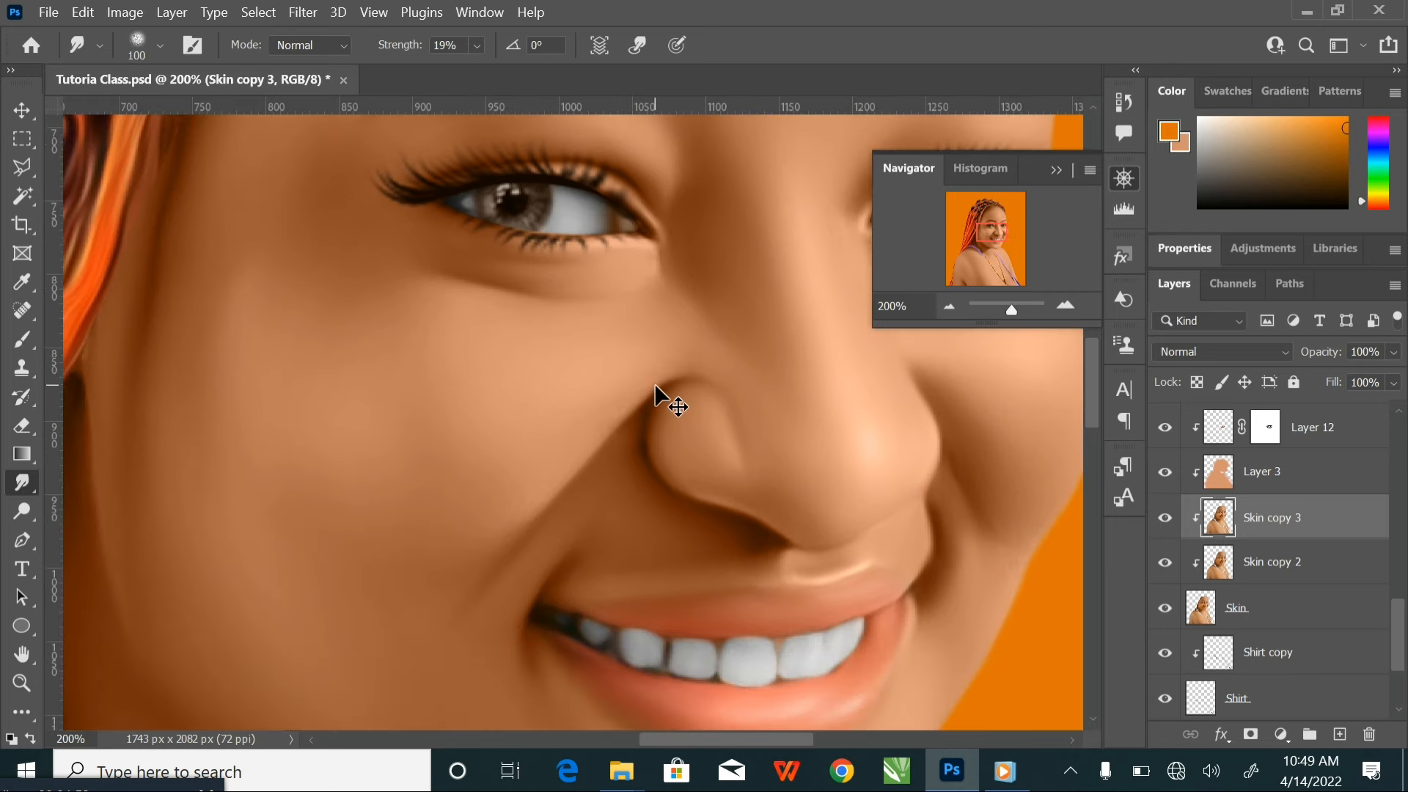
{"action": "key", "text": "ctrl+minus"}
{"action": "key", "text": "bracketright"}
{"action": "key", "text": "bracketright"}
{"action": "key", "text": "bracketright"}
{"action": "key", "text": "bracketright"}
{"action": "key", "text": "bracketleft"}
{"action": "key", "text": "bracketleft"}
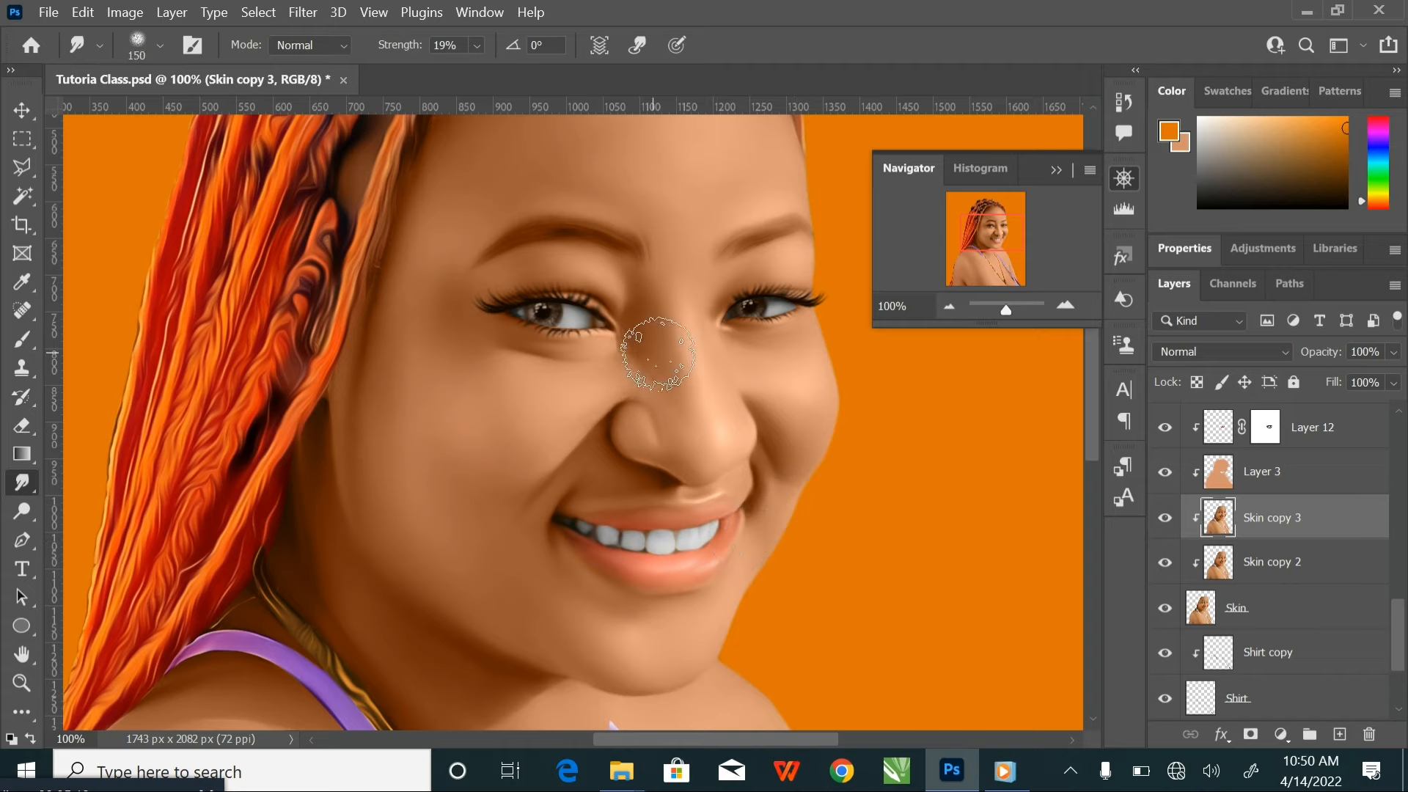
Smudge the forehead highlight broadly with a 300 px brush, reducing it to 250 px for closer blending
{"action": "scroll", "coordinate": [657, 354], "scroll_direction": "up", "scroll_amount": 3}
{"action": "key", "text": "bracketright"}
{"action": "key", "text": "bracketright"}
{"action": "key", "text": "bracketright"}
{"action": "key", "text": "bracketright"}
{"action": "key", "text": "bracketright"}
{"action": "key", "text": "bracketright"}
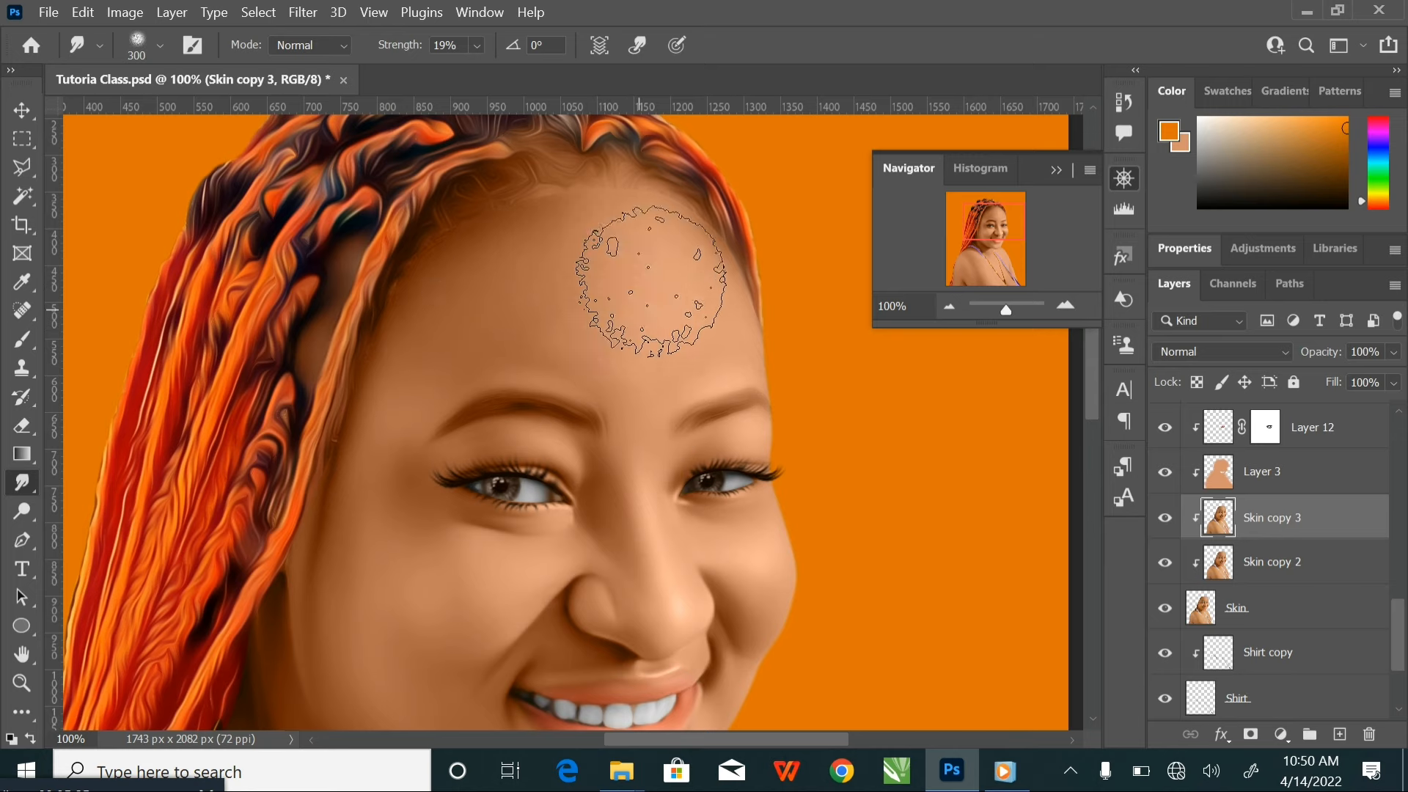
{"action": "key", "text": "bracketleft"}
{"action": "key", "text": "bracketleft"}
{"action": "key", "text": "ctrl+plus"}
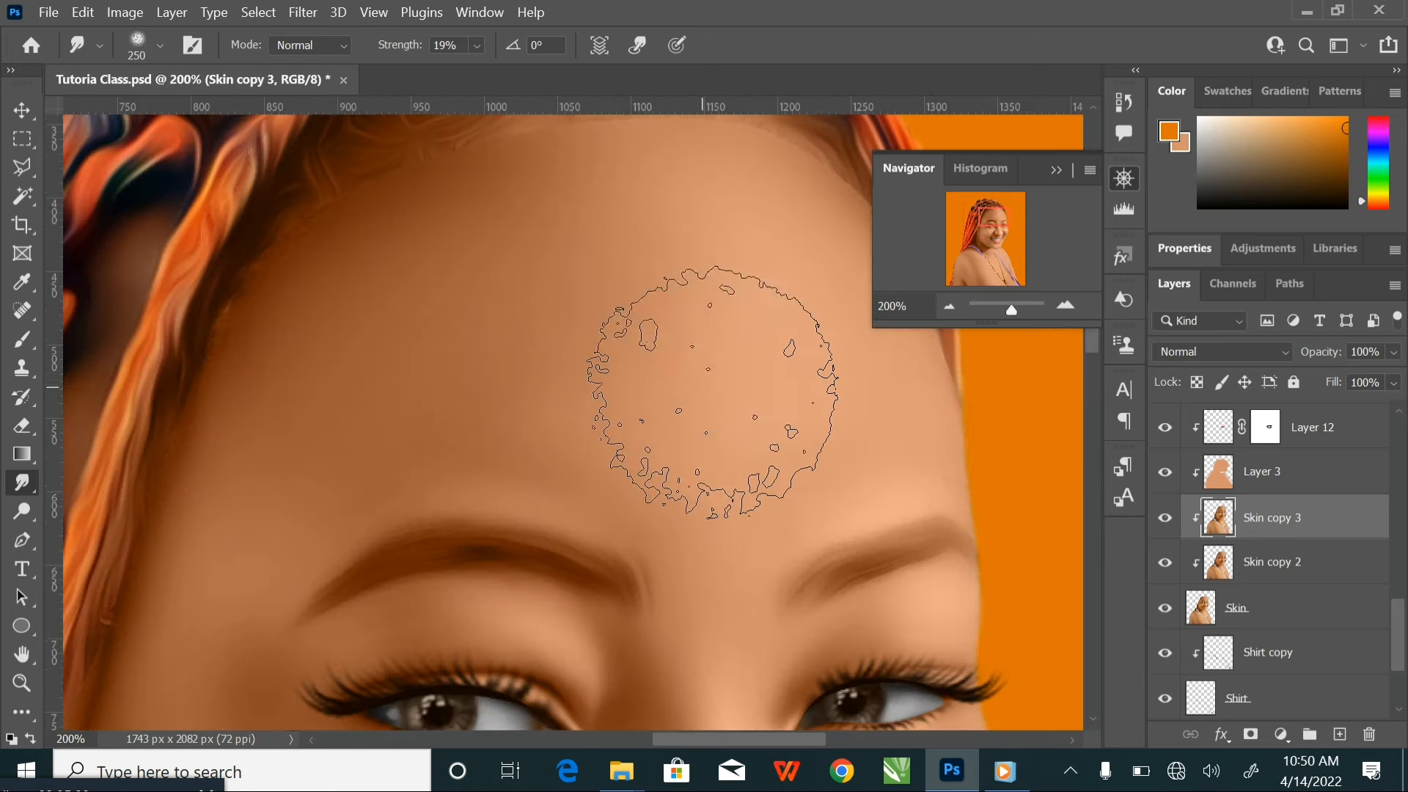
Reduce the Smudge brush to 150 px and smooth the forehead tones up to the hairline
{"action": "key", "text": "bracketleft"}
{"action": "key", "text": "bracketleft"}
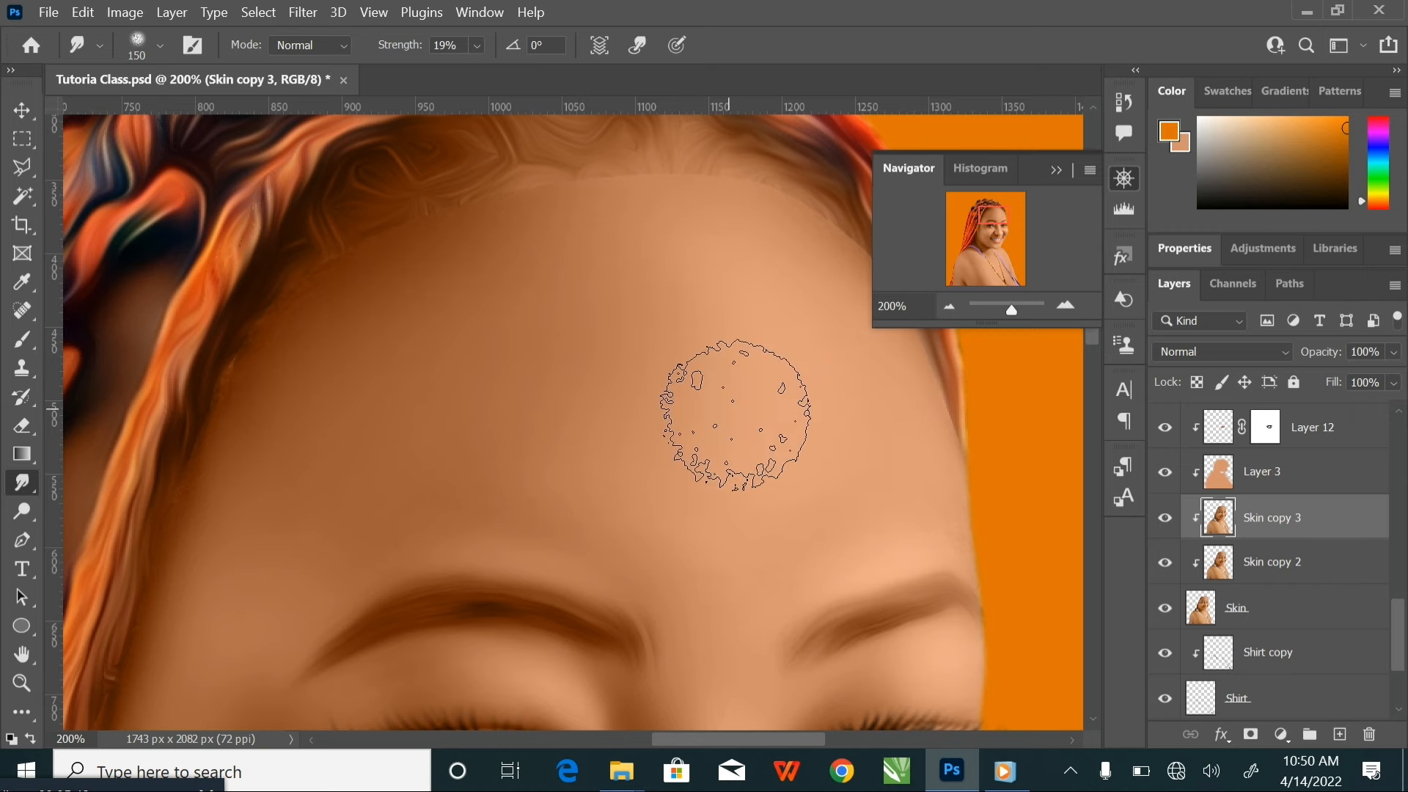
{"action": "left_click_drag", "start_coordinate": [652, 429], "coordinate": [555, 337]}
{"action": "left_click_drag", "start_coordinate": [227, 253], "coordinate": [480, 220]}
{"action": "left_click_drag", "start_coordinate": [392, 429], "coordinate": [206, 354]}
Smudge the skin around the far eyelid and inner eye corner with a brush of 60 to 70 px
{"action": "left_click_drag", "start_coordinate": [759, 582], "coordinate": [562, 435]}
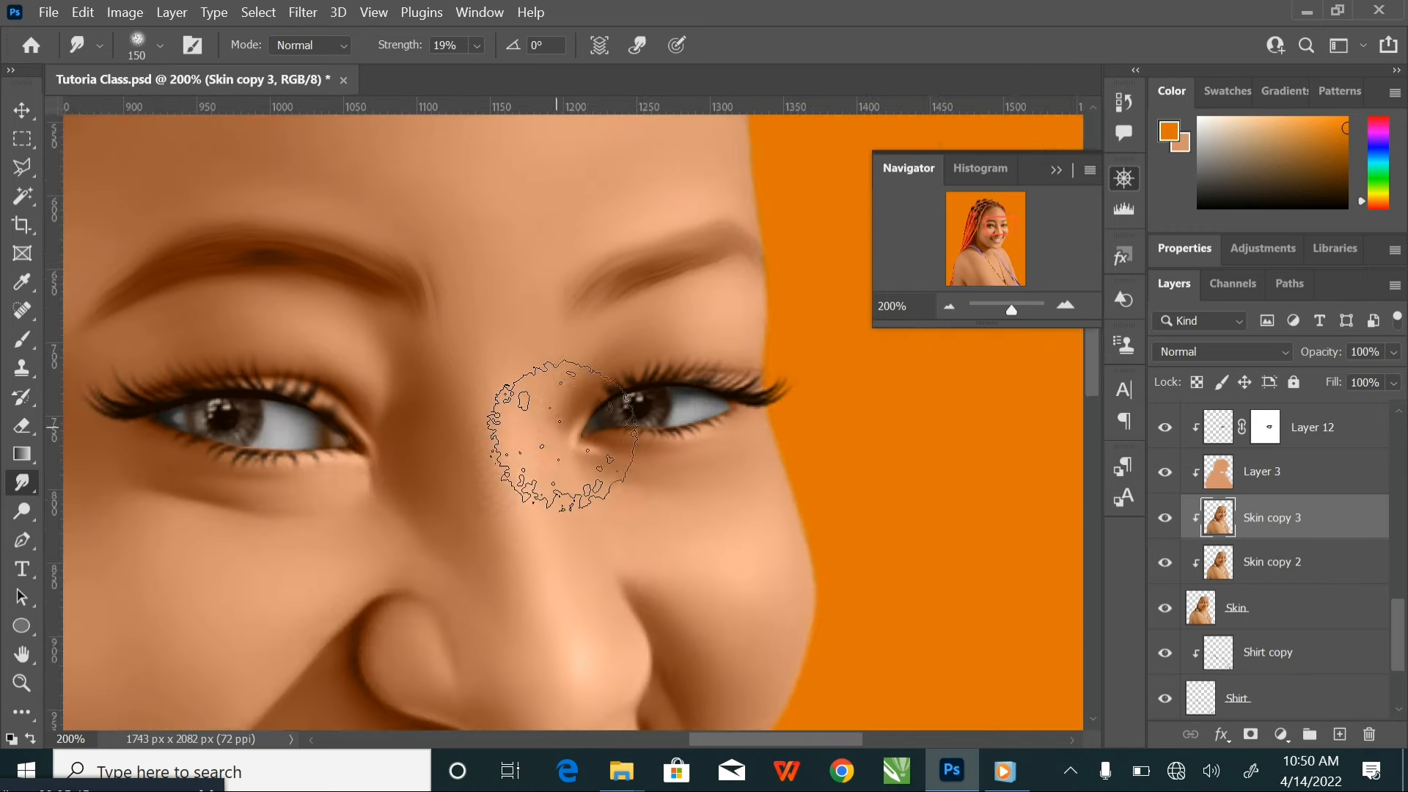
{"action": "key", "text": "bracketleft"}
{"action": "key", "text": "bracketleft"}
{"action": "key", "text": "bracketleft"}
{"action": "key", "text": "bracketleft"}
{"action": "key", "text": "bracketleft"}
{"action": "key", "text": "bracketleft"}
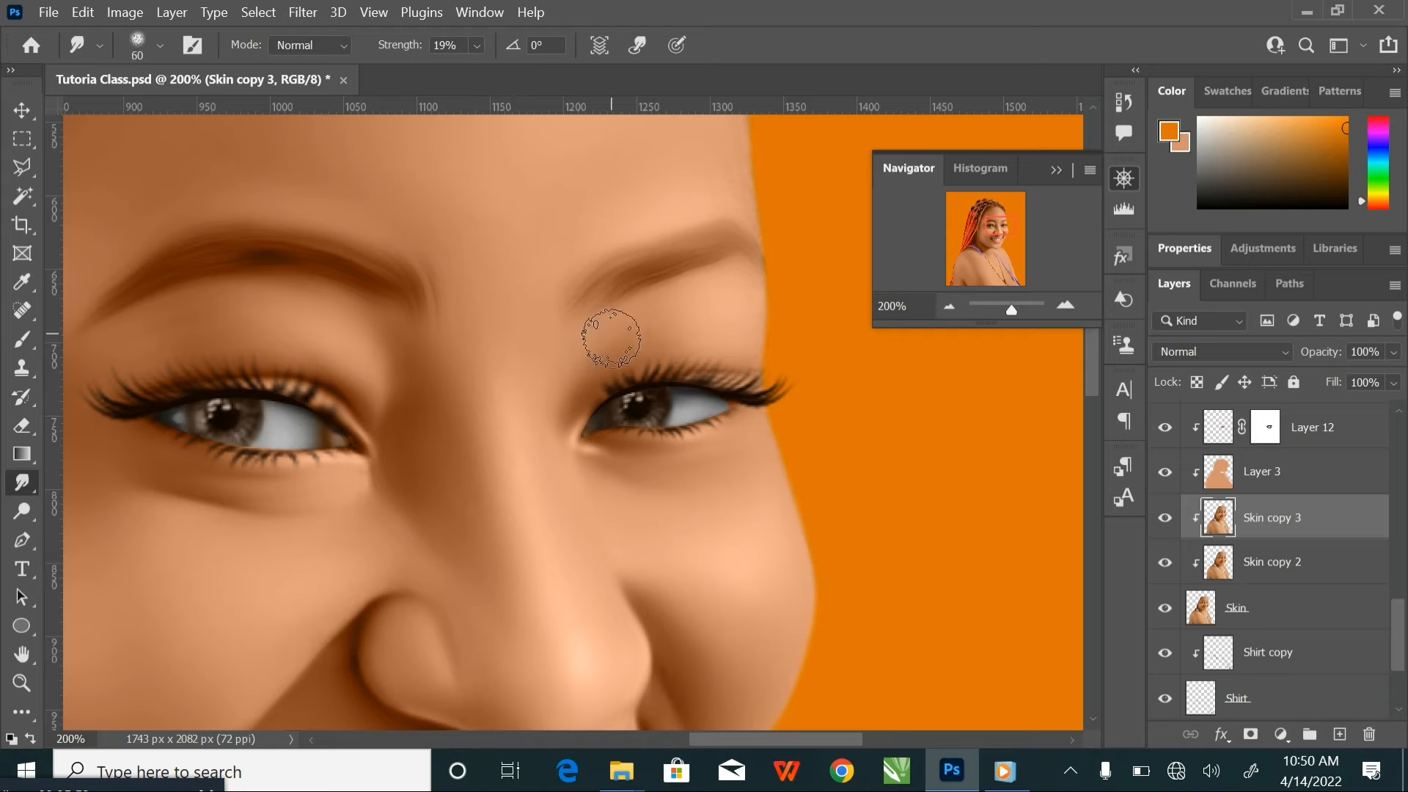
{"action": "key", "text": "bracketright"}
{"action": "left_click_drag", "start_coordinate": [440, 499], "coordinate": [565, 451]}
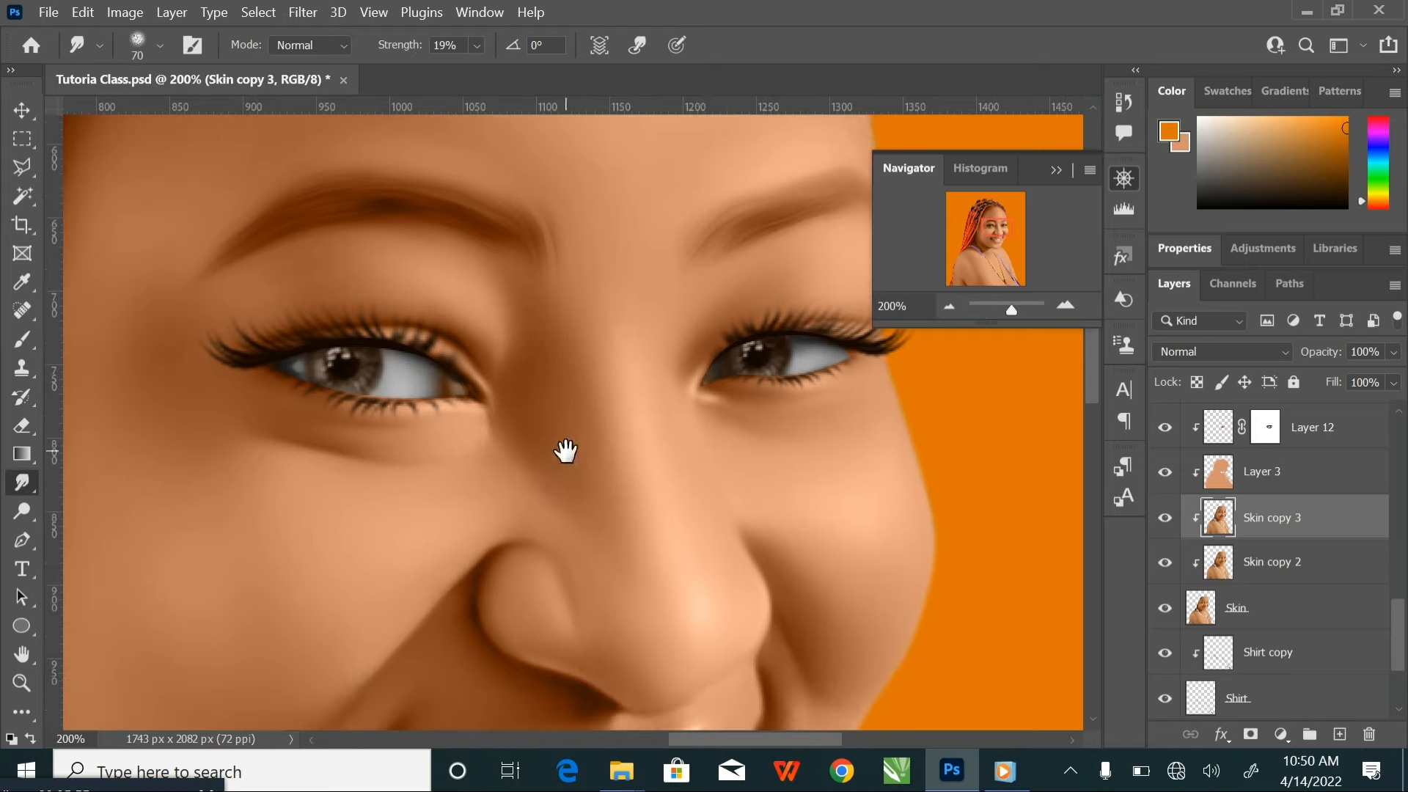
Smudge the nose bridge and under-eye skin down to a 50 px brush, and compare by toggling the visibility of Skin copy 3
{"action": "key", "text": "bracketright"}
{"action": "key", "text": "bracketright"}
{"action": "key", "text": "bracketleft"}
{"action": "mouse_move", "coordinate": [602, 564]}
{"action": "left_mouse_down"}
{"action": "mouse_move", "coordinate": [553, 382]}
{"action": "mouse_move", "coordinate": [605, 451]}
{"action": "left_mouse_up"}
{"action": "key", "text": "ctrl+minus"}
{"action": "key", "text": "ctrl+minus"}
{"action": "left_click", "coordinate": [1164, 521]}
{"action": "left_click", "coordinate": [1165, 521]}
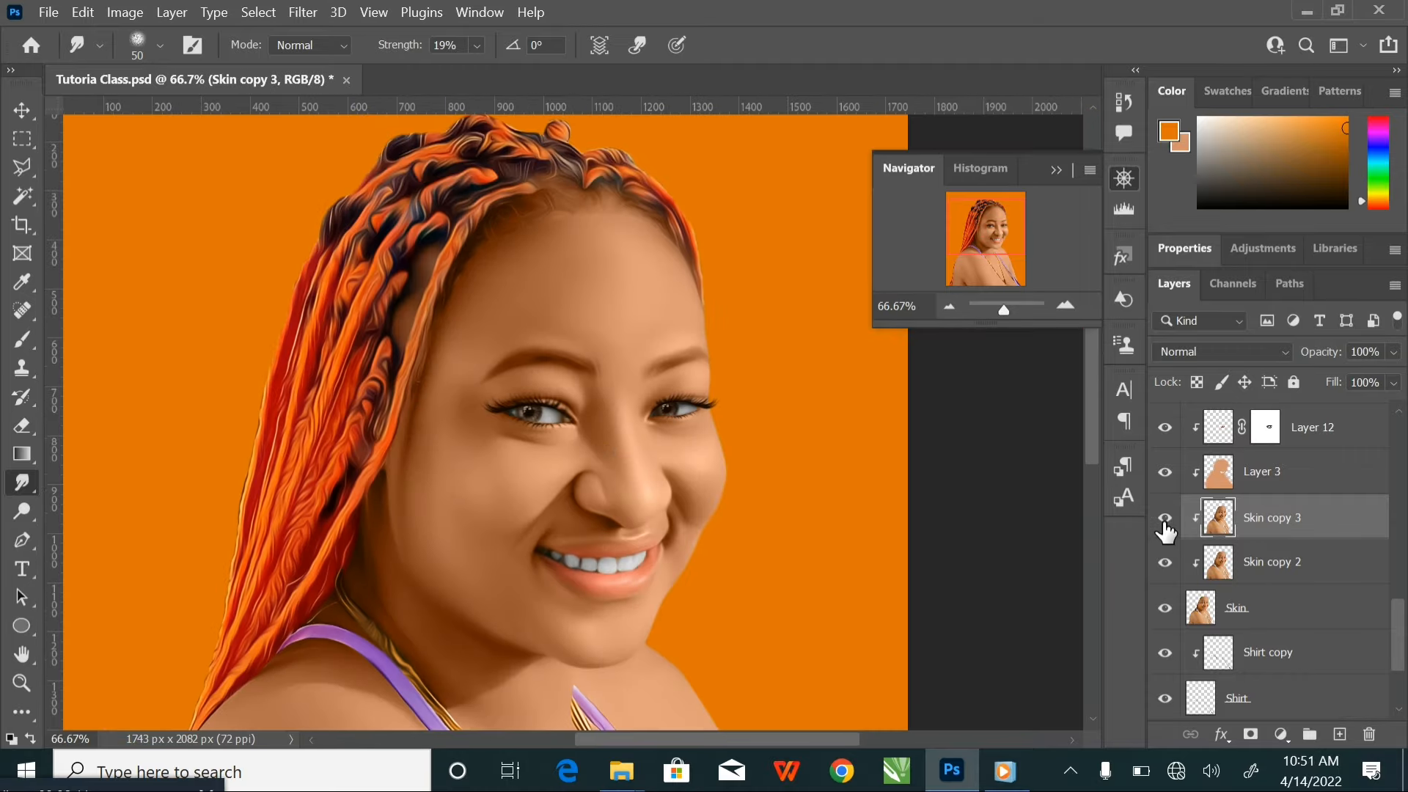
{"action": "left_click", "coordinate": [1165, 521]}
{"action": "left_click", "coordinate": [1164, 521]}
Dodge the highlights along the lip contour with a 10 px brush, using Midtones range and 12% exposure
{"action": "scroll", "coordinate": [739, 447], "scroll_direction": "up", "scroll_amount": 6}
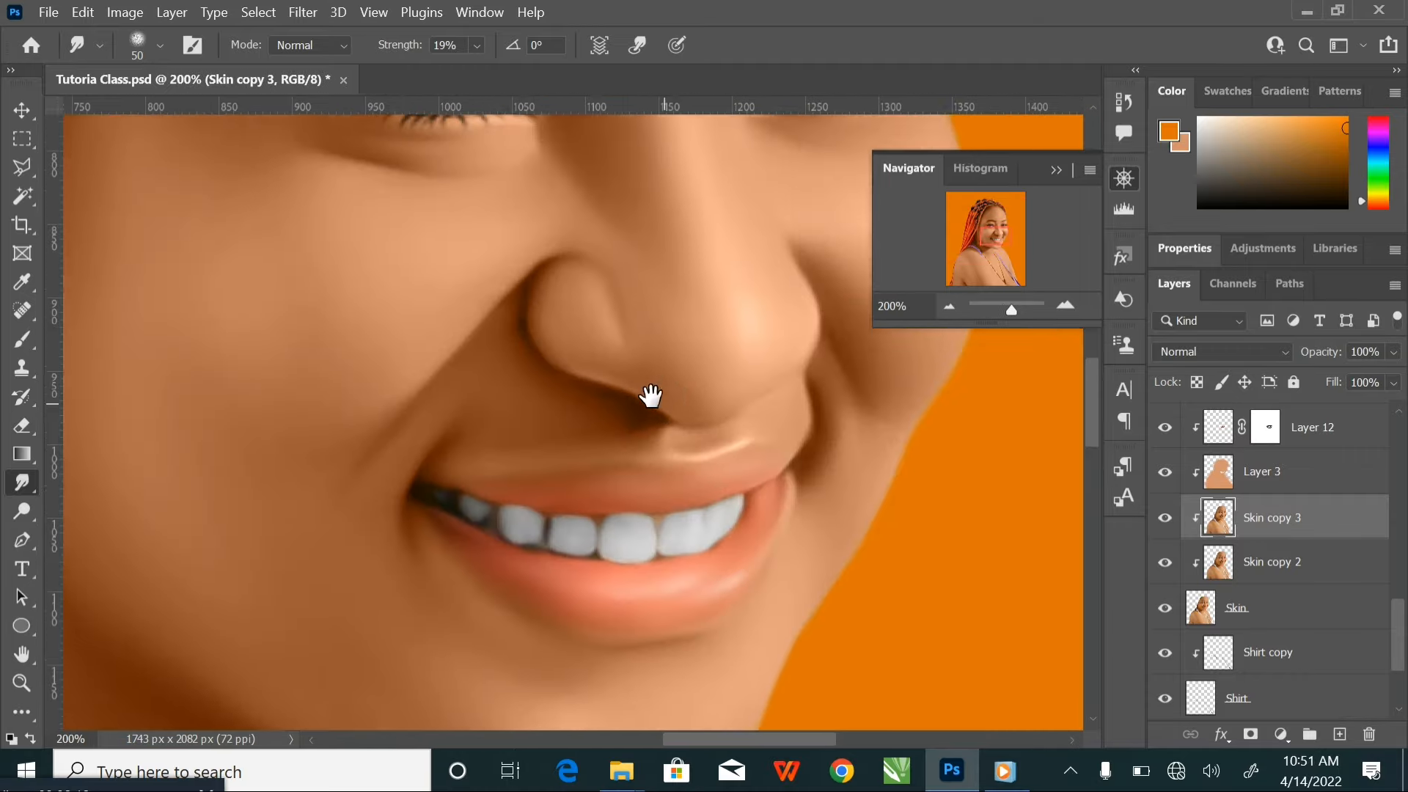
{"action": "key", "text": "bracketleft"}
{"action": "key", "text": "bracketleft"}
{"action": "key", "text": "bracketleft"}
{"action": "key", "text": "bracketleft"}
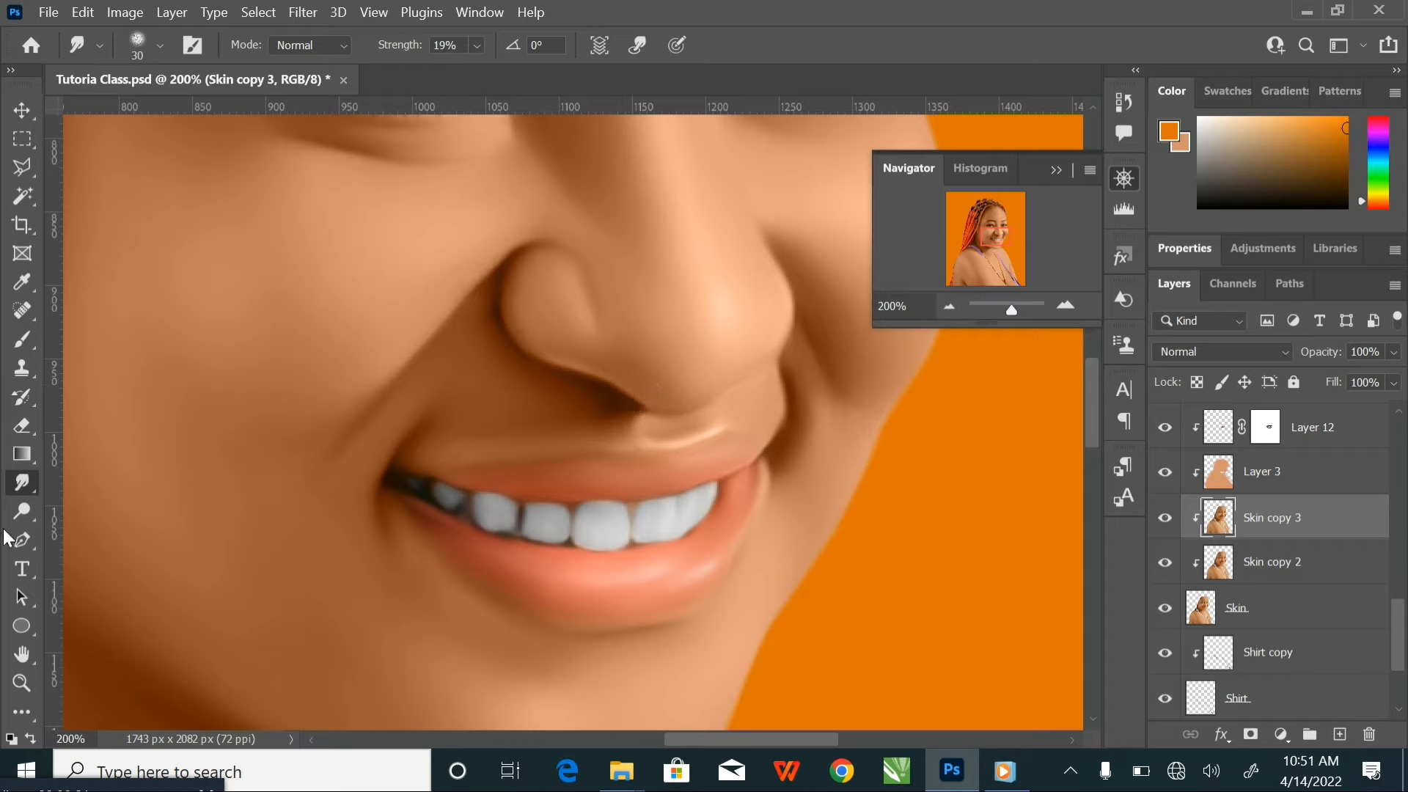
{"action": "left_click", "coordinate": [22, 511]}
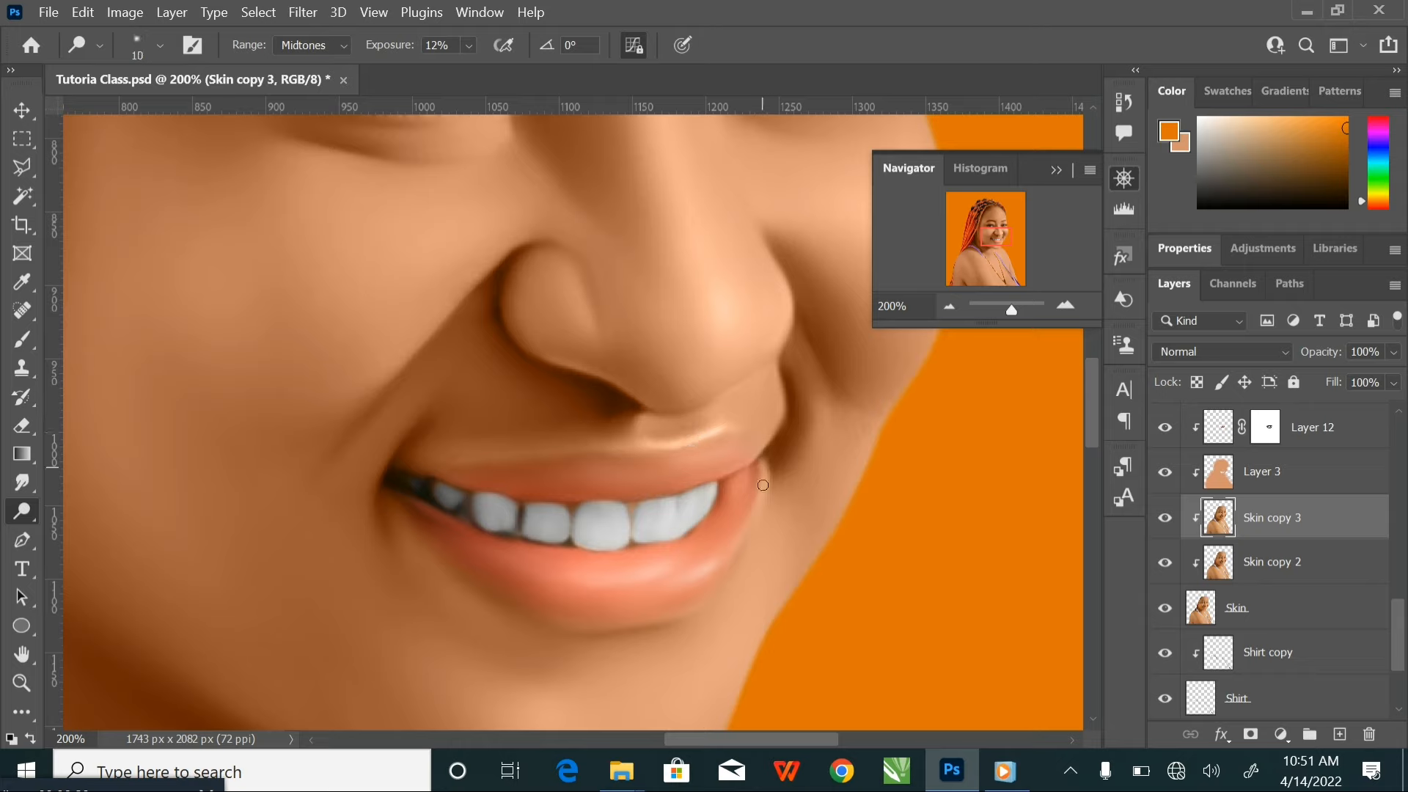
Smudge the upper lip edge, mouth corner and skin below the lower lip with a 25 to 40 px brush, and save the document
{"action": "left_click", "coordinate": [22, 483]}
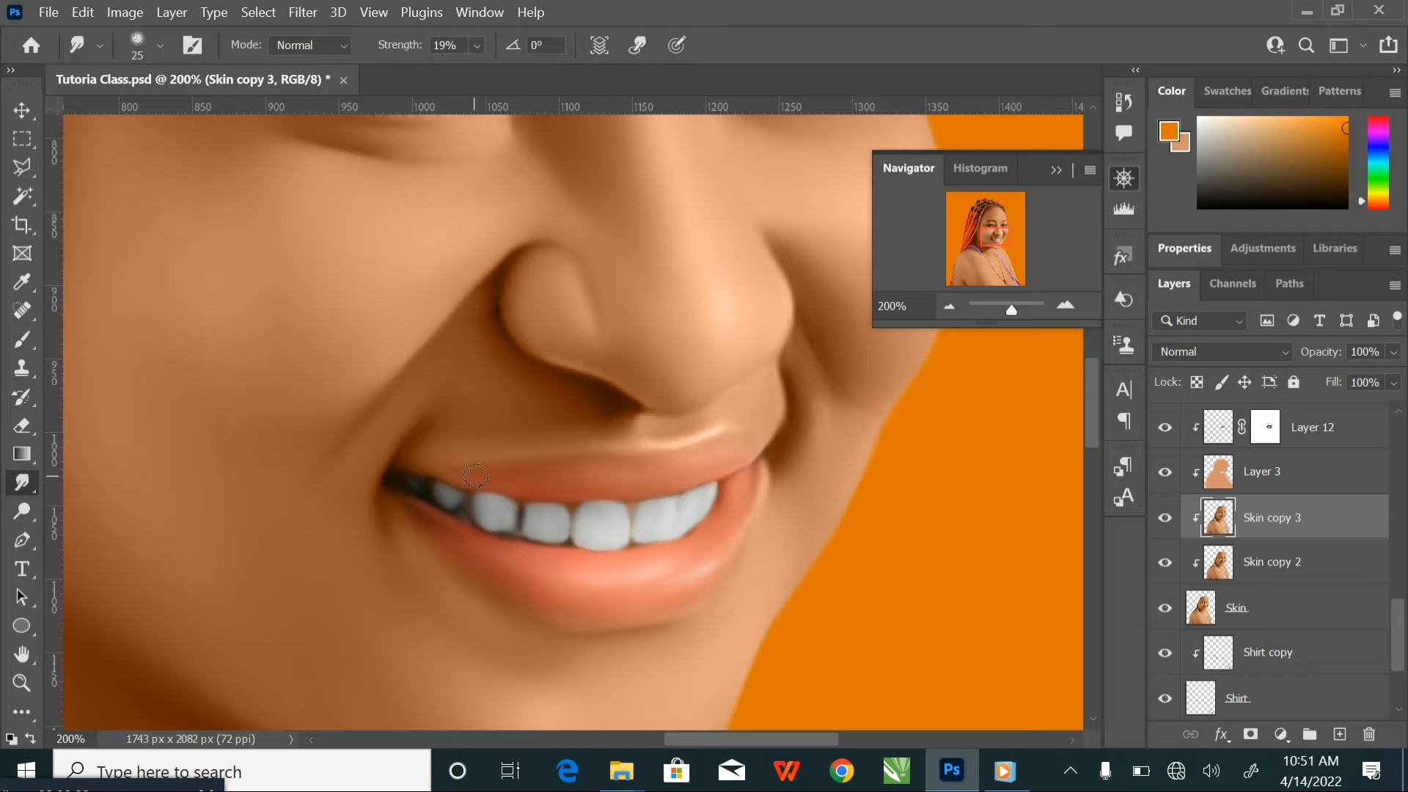
{"action": "left_click_drag", "start_coordinate": [544, 462], "coordinate": [731, 430]}
{"action": "mouse_move", "coordinate": [763, 479]}
{"action": "left_mouse_down"}
{"action": "mouse_move", "coordinate": [775, 481]}
{"action": "mouse_move", "coordinate": [754, 515]}
{"action": "left_mouse_up"}
{"action": "mouse_move", "coordinate": [578, 580]}
{"action": "left_mouse_down"}
{"action": "mouse_move", "coordinate": [516, 578]}
{"action": "mouse_move", "coordinate": [432, 541]}
{"action": "mouse_move", "coordinate": [533, 610]}
{"action": "left_mouse_up"}
{"action": "key", "text": "ctrl+minus"}
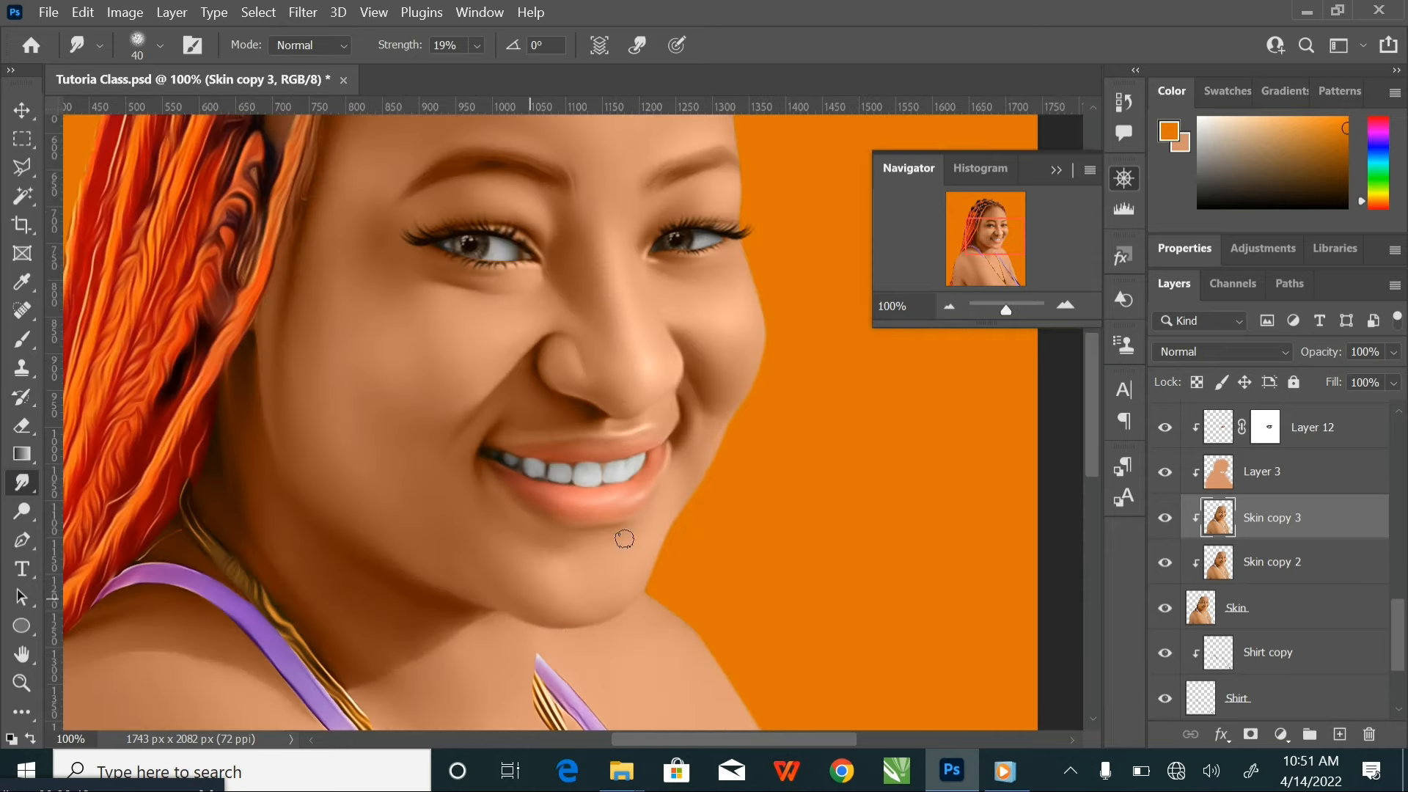
{"action": "left_click_drag", "start_coordinate": [572, 361], "coordinate": [586, 409]}
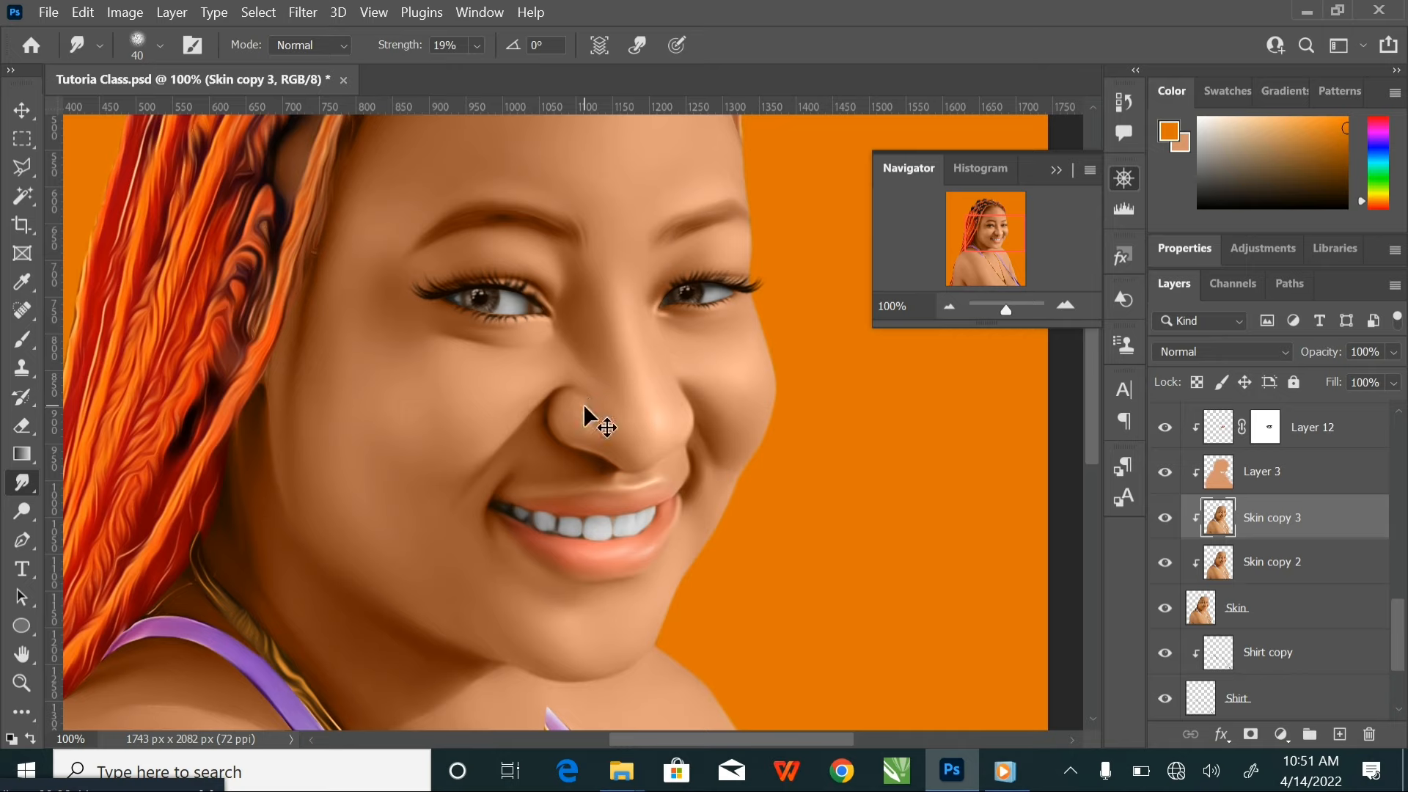
{"action": "key", "text": "ctrl+s"}
Dodge the nose bridge and nose tip highlights with a 70 px brush, using Midtones range and 12% exposure
{"action": "left_click", "coordinate": [22, 511]}
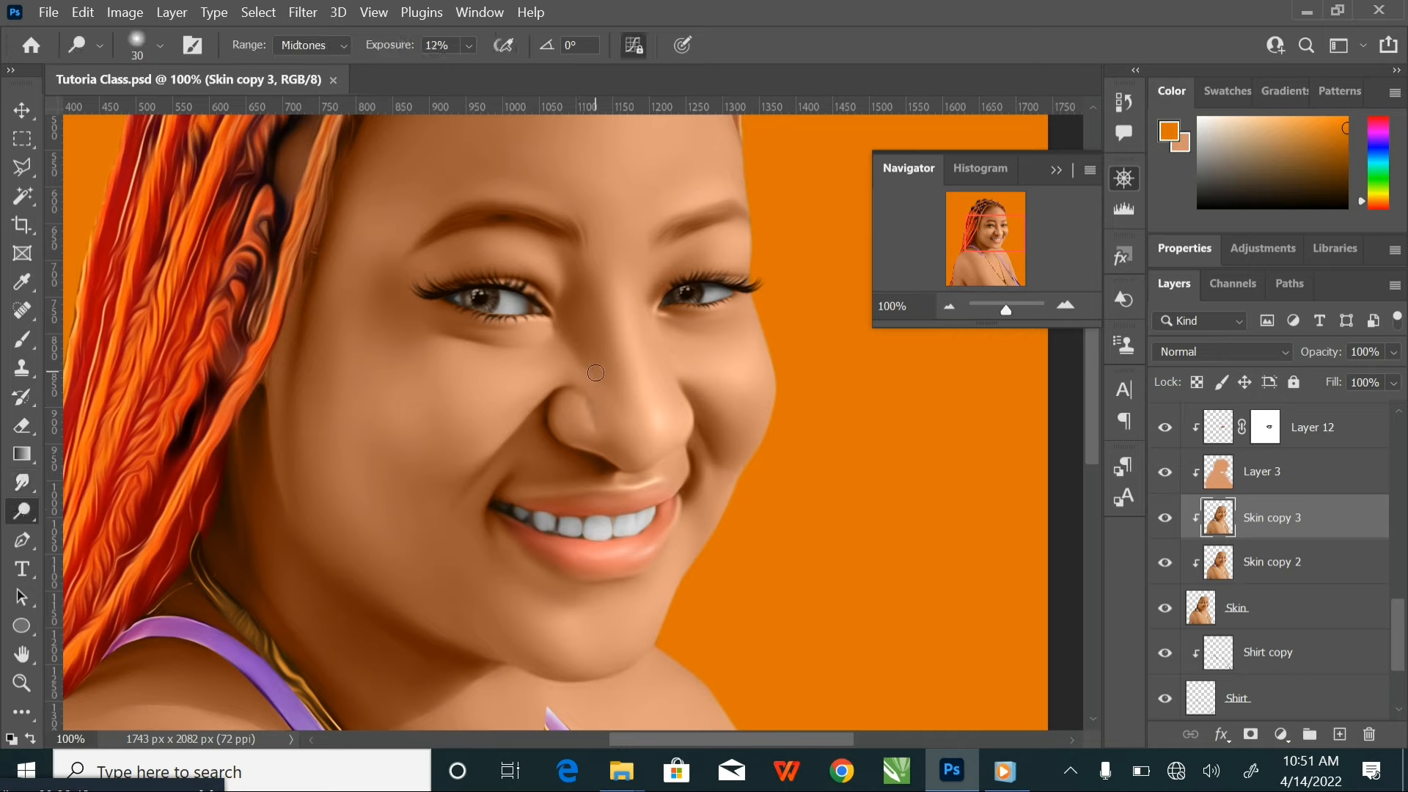
{"action": "key", "text": "bracketright"}
{"action": "key", "text": "bracketright"}
{"action": "key", "text": "bracketright"}
{"action": "left_click_drag", "start_coordinate": [600, 357], "coordinate": [591, 343]}
{"action": "left_click_drag", "start_coordinate": [638, 434], "coordinate": [651, 449]}
{"action": "key", "text": "ctrl+minus"}
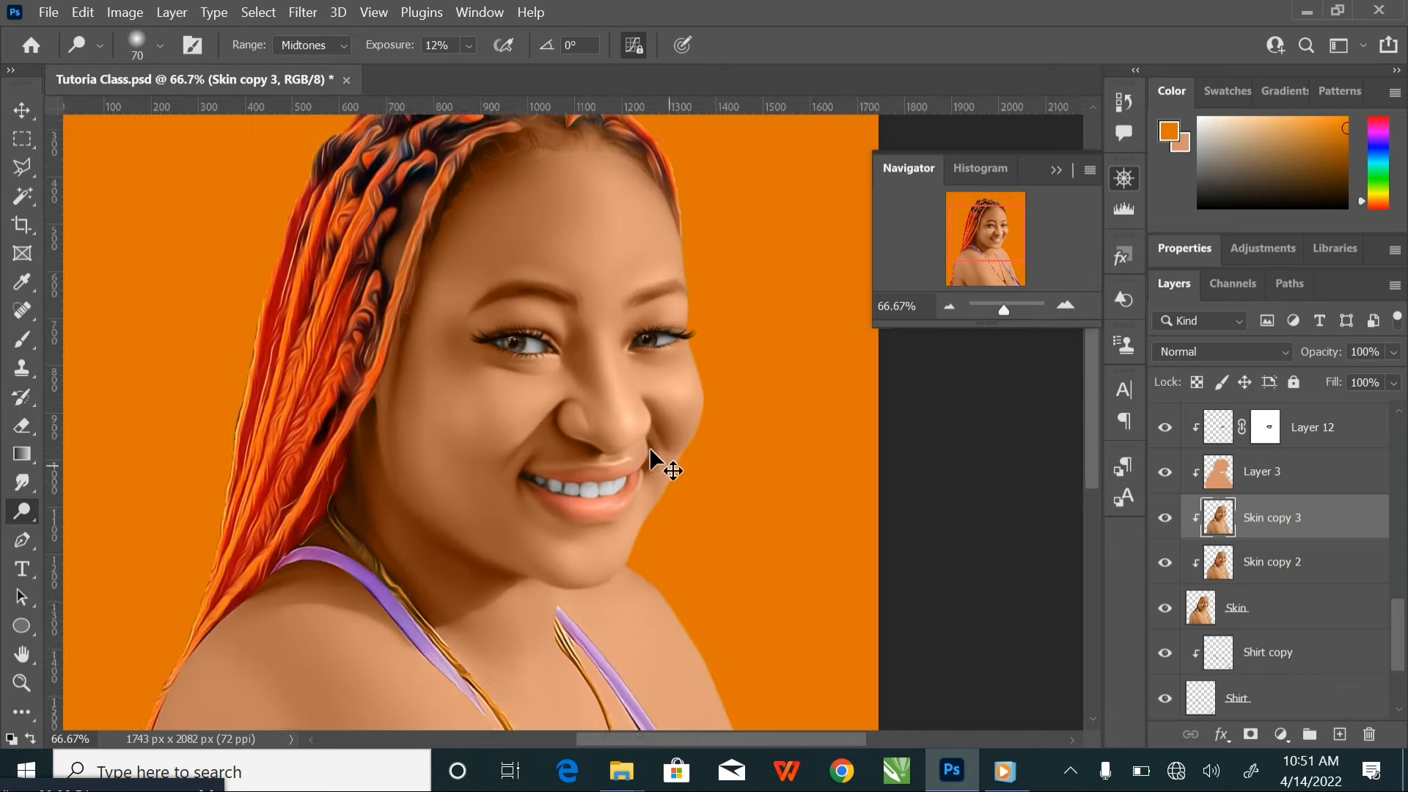
{"action": "key", "text": "ctrl+minus"}
Smudge the dodged nose bridge into the surrounding skin with a brush starting at 45 px and enlarged to 70 px
{"action": "key", "text": "ctrl+plus"}
{"action": "key", "text": "ctrl+plus"}
{"action": "key", "text": "ctrl+plus"}
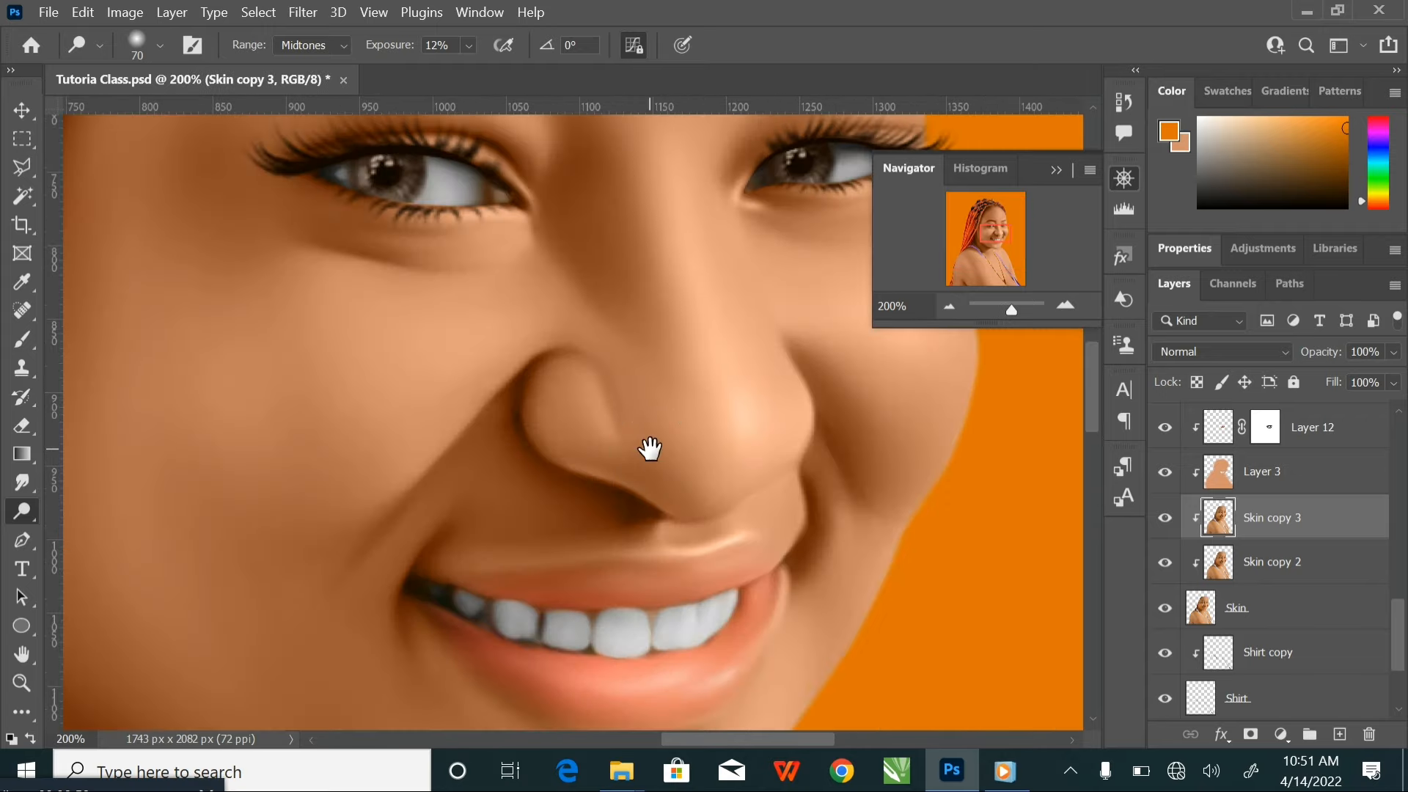
{"action": "left_click_drag", "start_coordinate": [651, 446], "coordinate": [654, 585]}
{"action": "left_click", "coordinate": [22, 483]}
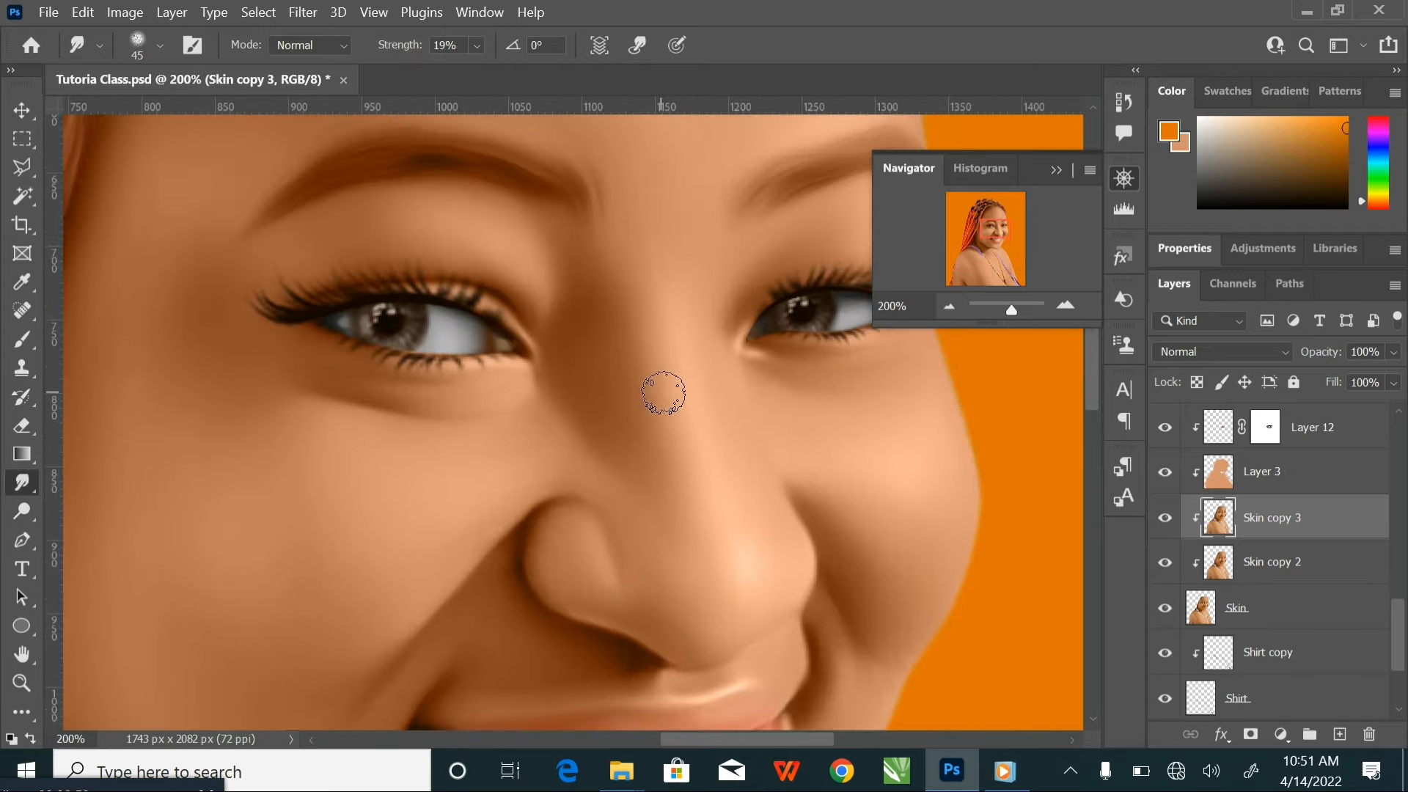
{"action": "key", "text": "bracketright"}
{"action": "key", "text": "bracketright"}
{"action": "key", "text": "bracketright"}
{"action": "key", "text": "bracketright"}
{"action": "key", "text": "bracketleft"}
{"action": "key", "text": "bracketleft"}
{"action": "key", "text": "bracketright"}
Compare the portrait with and without Skin copy 3, and smudge the forehead with a brush of 80 to 250 px
{"action": "key", "text": "ctrl+minus"}
{"action": "key", "text": "ctrl+minus"}
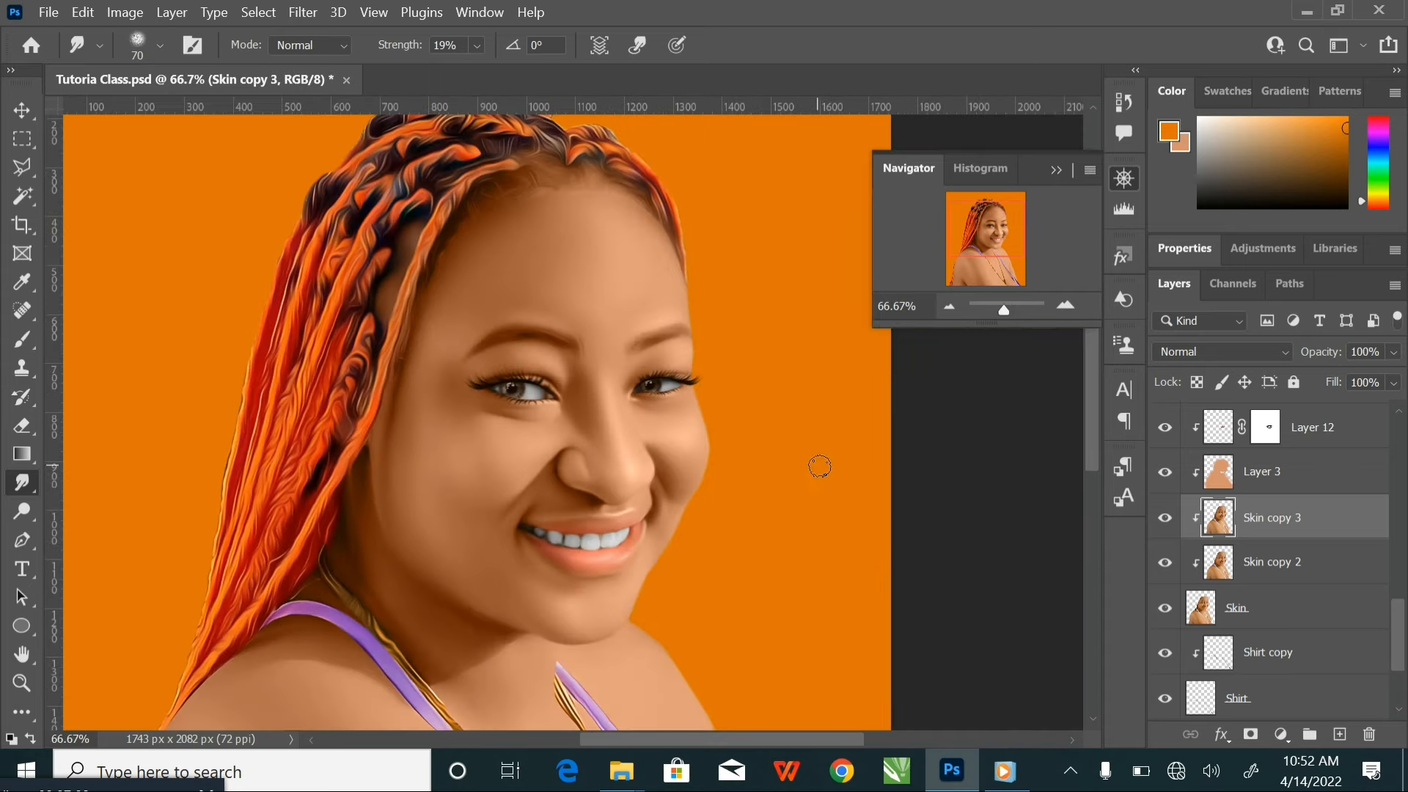
{"action": "left_click", "coordinate": [1165, 516]}
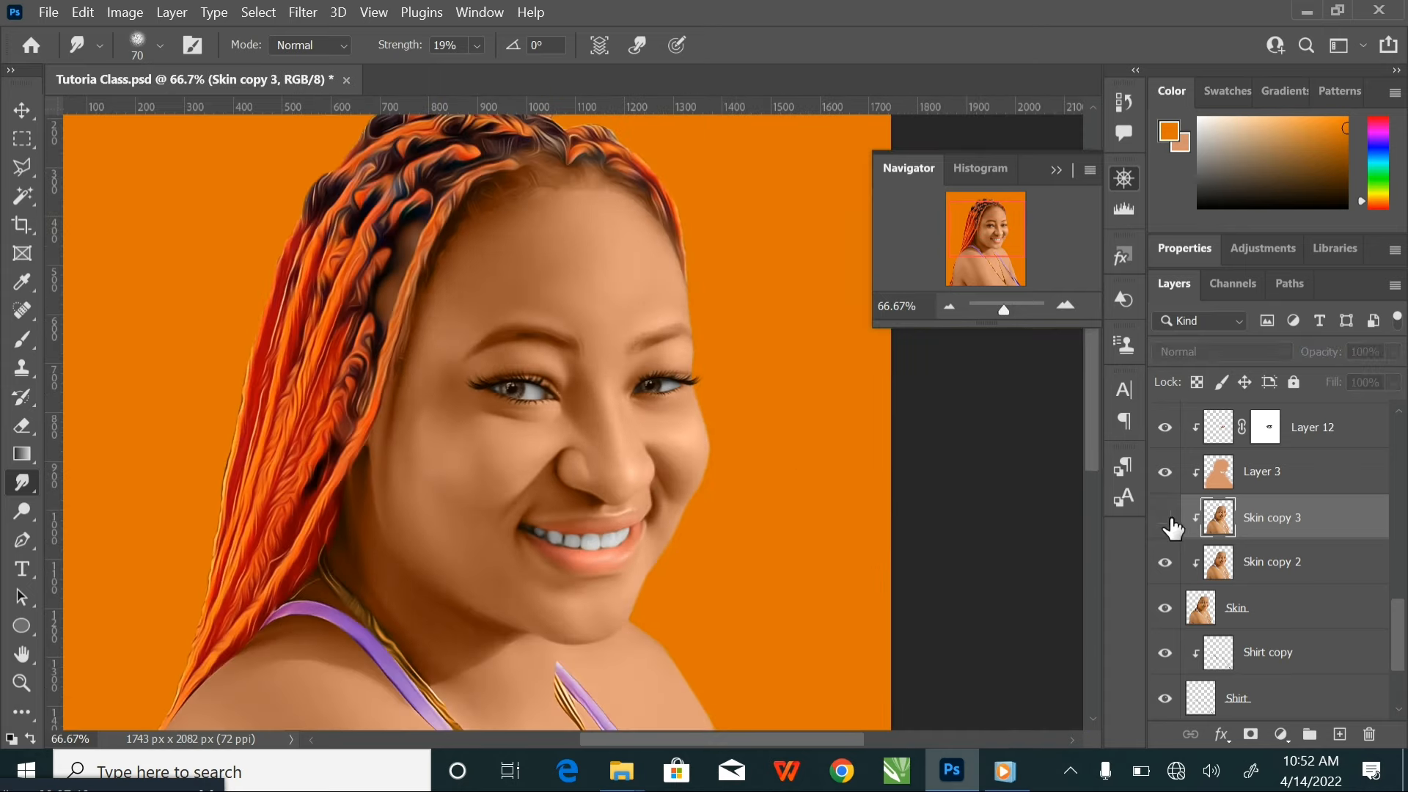
{"action": "left_click", "coordinate": [1166, 516]}
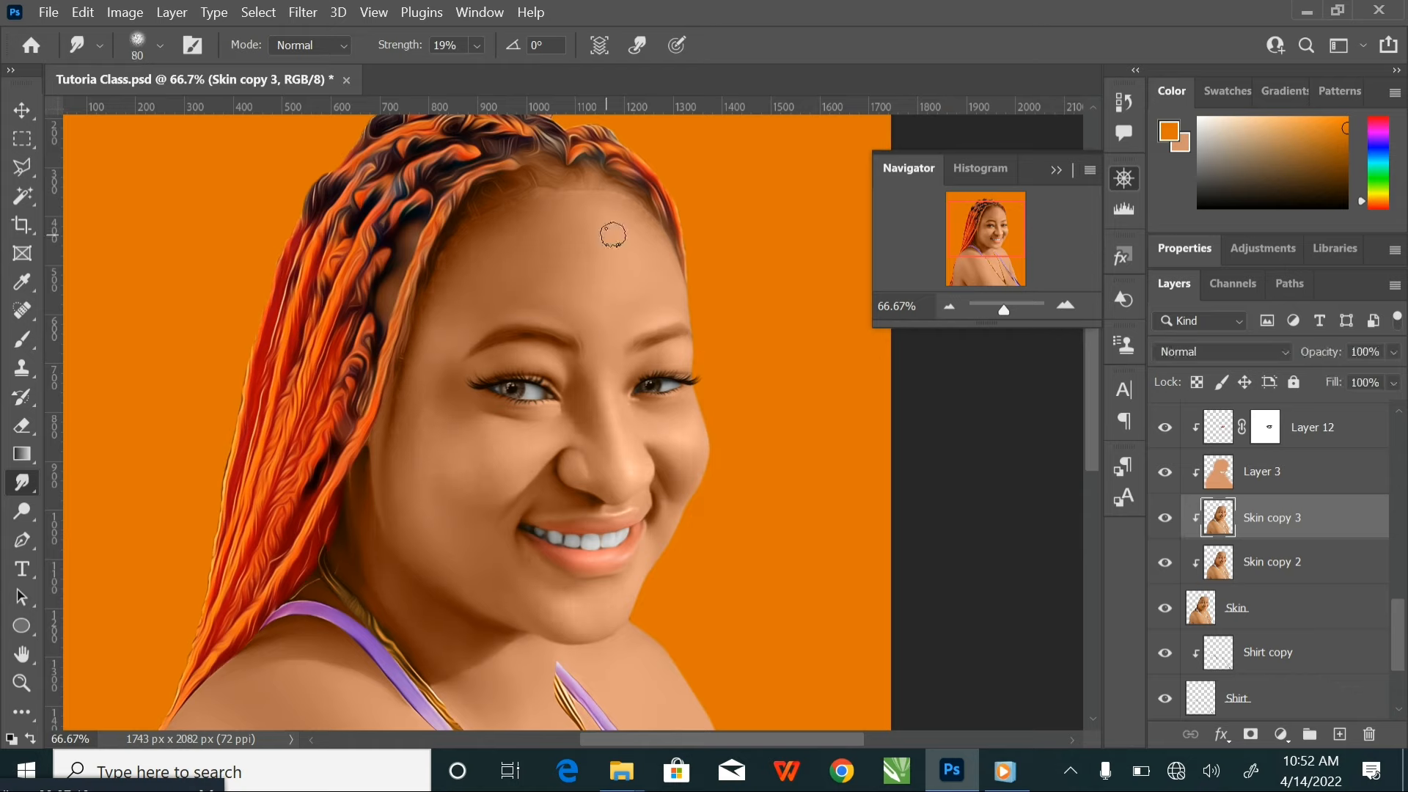
{"action": "key", "text": "bracketright"}
{"action": "key", "text": "bracketright"}
{"action": "key", "text": "bracketright"}
{"action": "key", "text": "bracketright"}
{"action": "key", "text": "bracketright"}
{"action": "key", "text": "bracketright"}
{"action": "key", "text": "bracketright"}
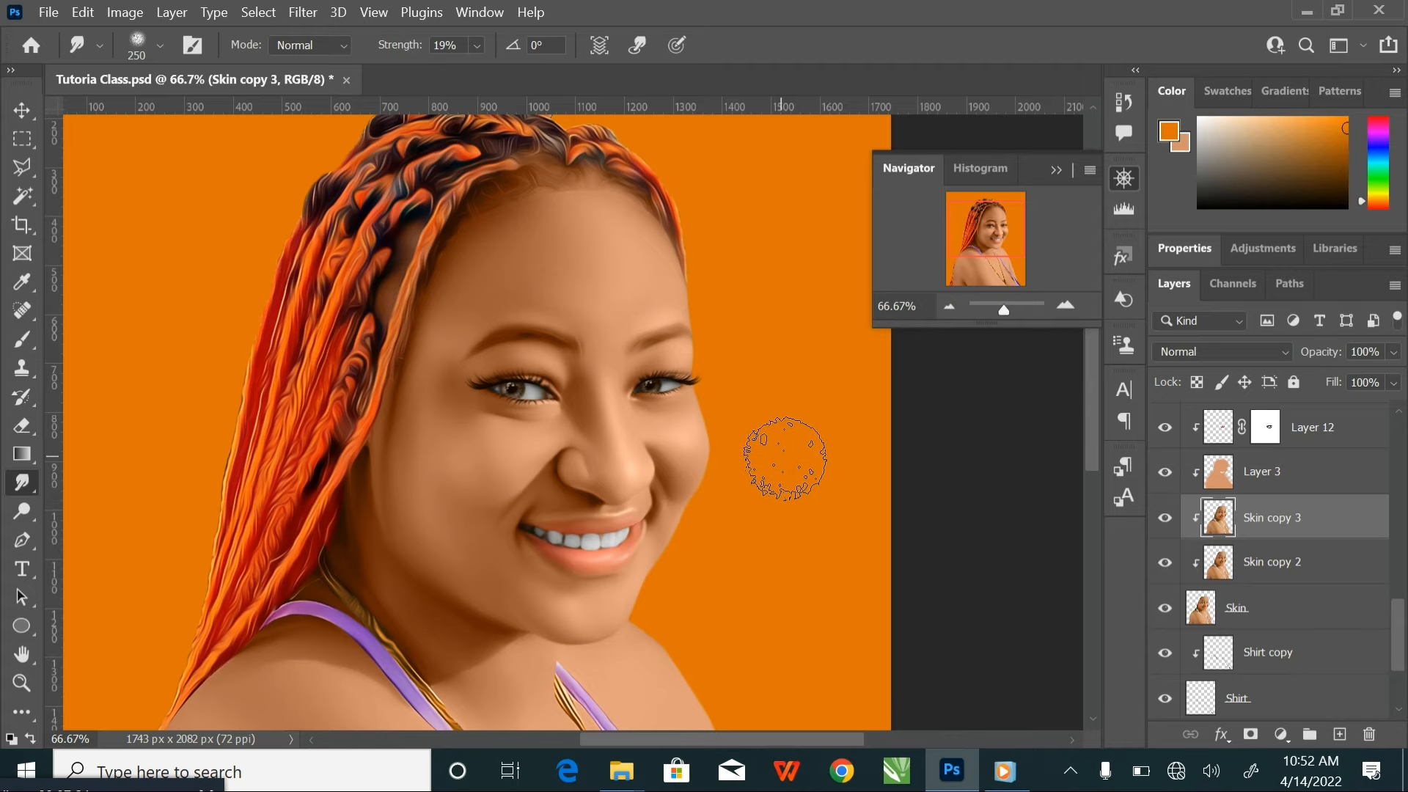
Blend the jaw shadow, neck and upper chest with the Smudge tool at 125 to 200 px
{"action": "key", "text": "ctrl+plus"}
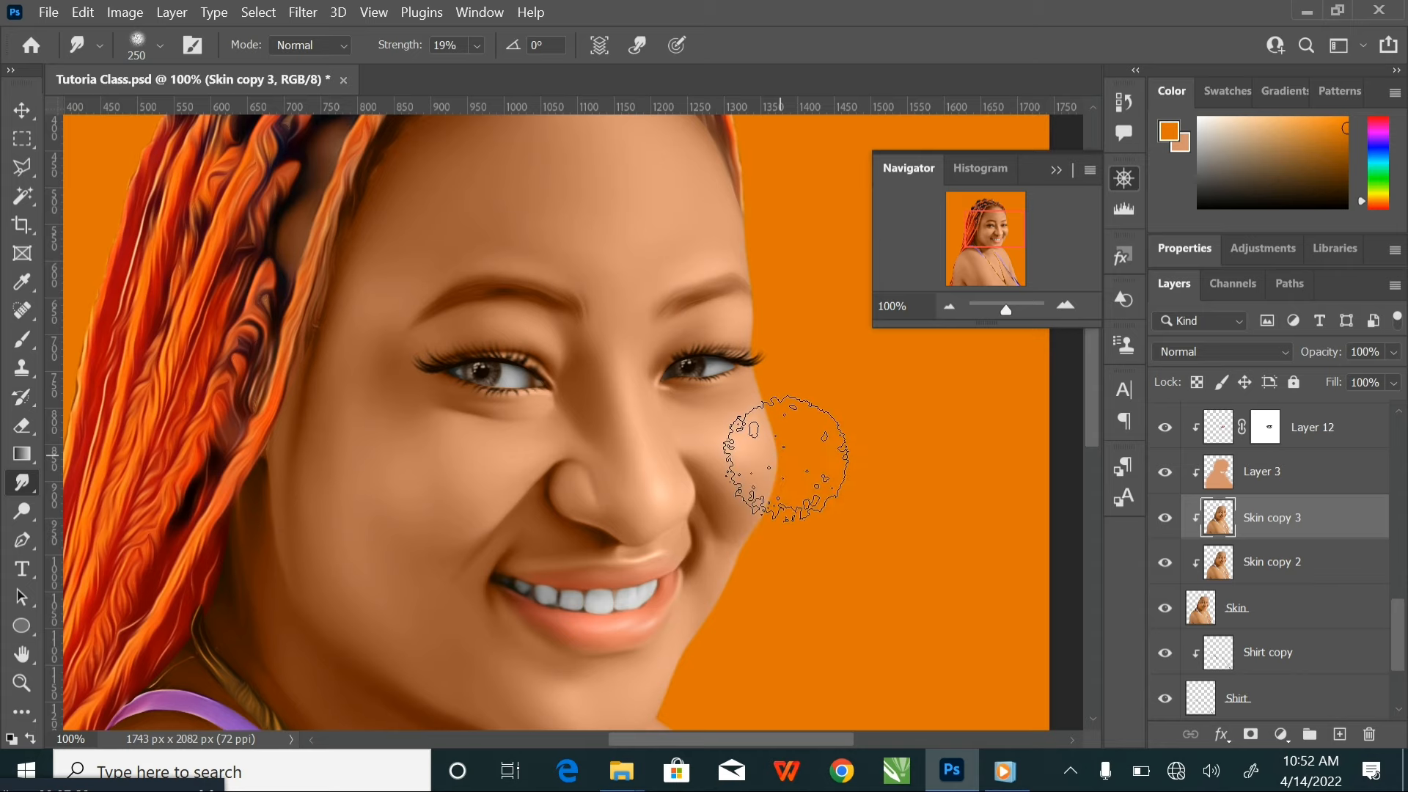
{"action": "left_click_drag", "start_coordinate": [662, 478], "coordinate": [685, 305]}
{"action": "key", "text": "bracketleft"}
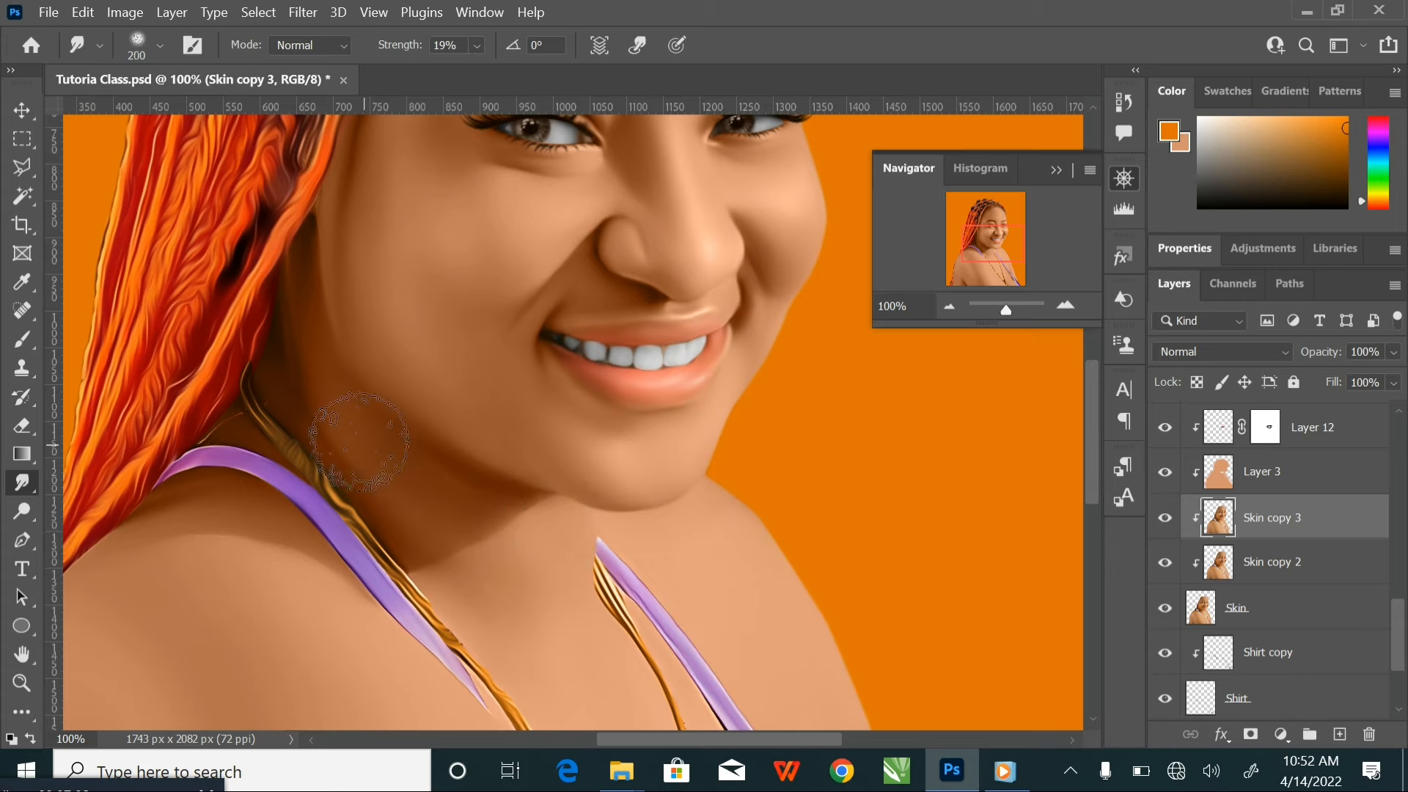
{"action": "key", "text": "bracketleft"}
{"action": "key", "text": "bracketleft"}
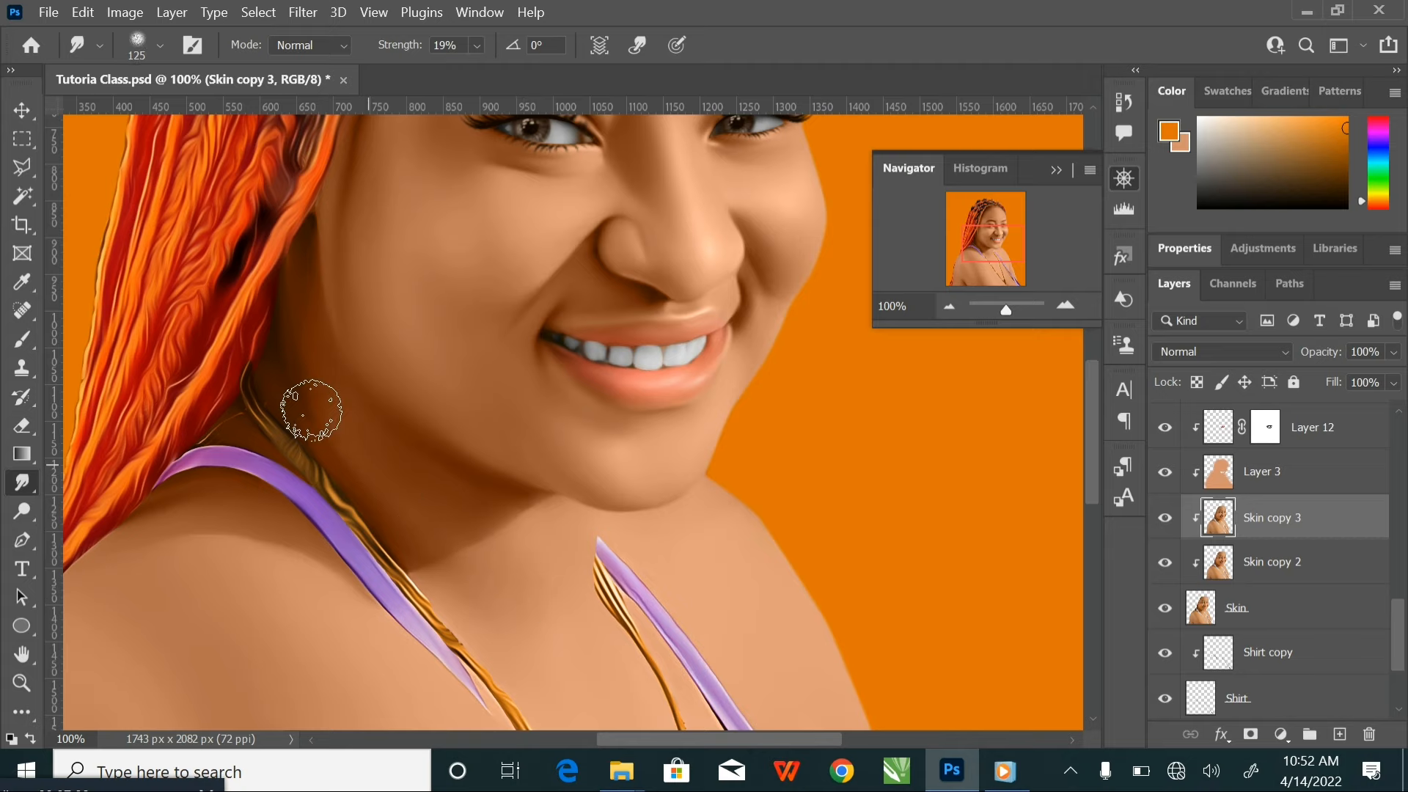
{"action": "key", "text": "bracketright"}
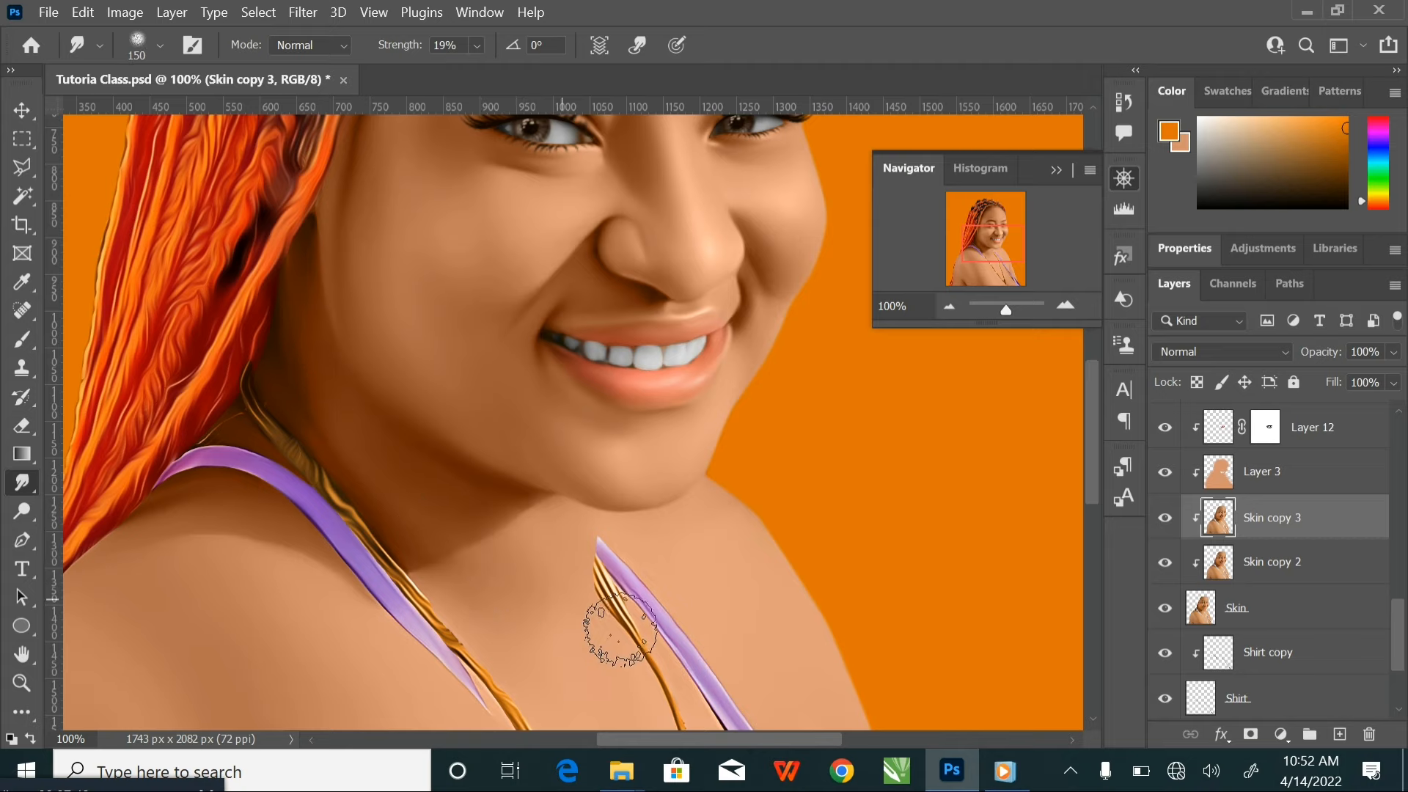
Dodge the shoulder and chest highlights with a brush of about 50 to 70 px at 12% midtone exposure
{"action": "mouse_move", "coordinate": [528, 609]}
{"action": "left_mouse_down"}
{"action": "mouse_move", "coordinate": [645, 391]}
{"action": "mouse_move", "coordinate": [645, 420]}
{"action": "left_mouse_up"}
{"action": "key", "text": "ctrl+minus"}
{"action": "key", "text": "ctrl+minus"}
{"action": "key", "text": "ctrl+minus"}
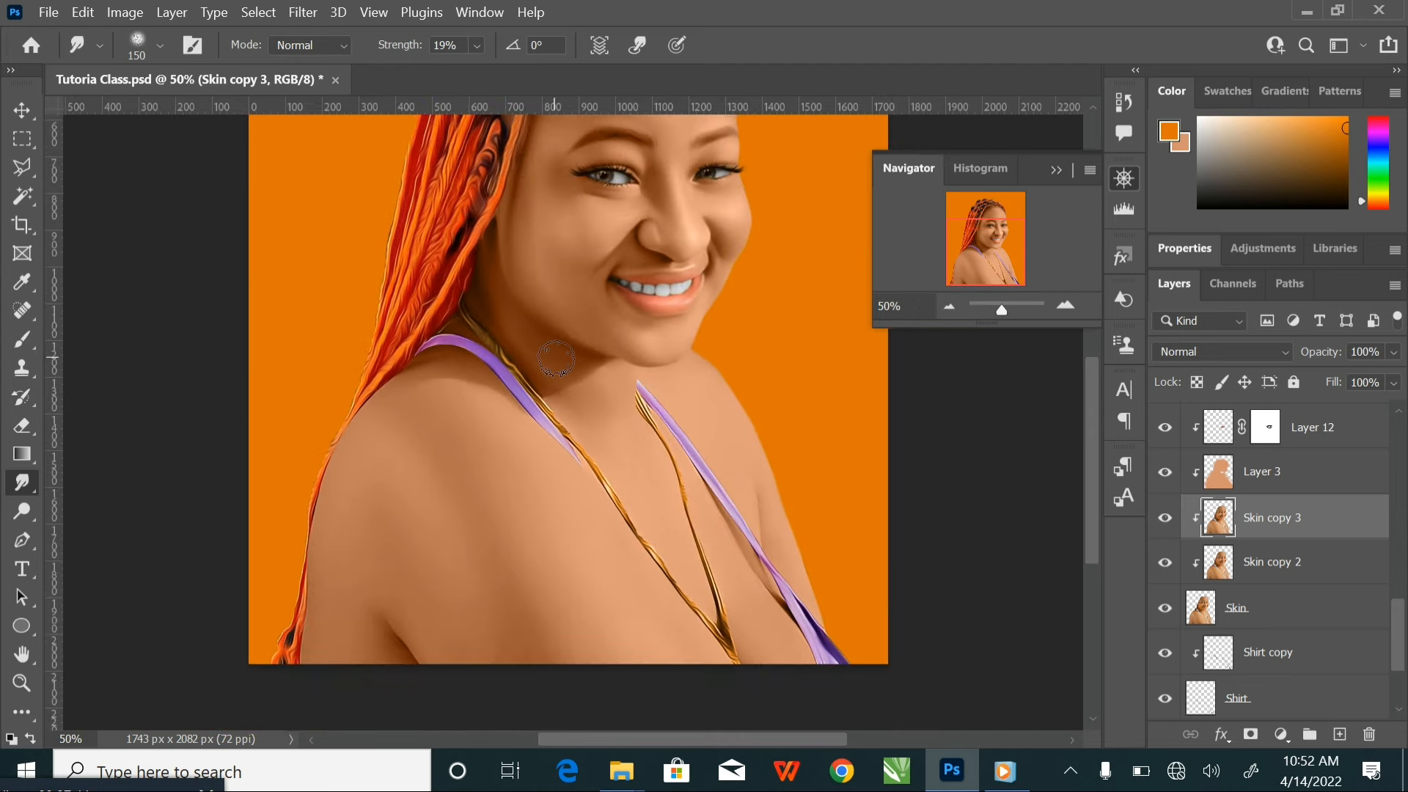
{"action": "left_click", "coordinate": [24, 510]}
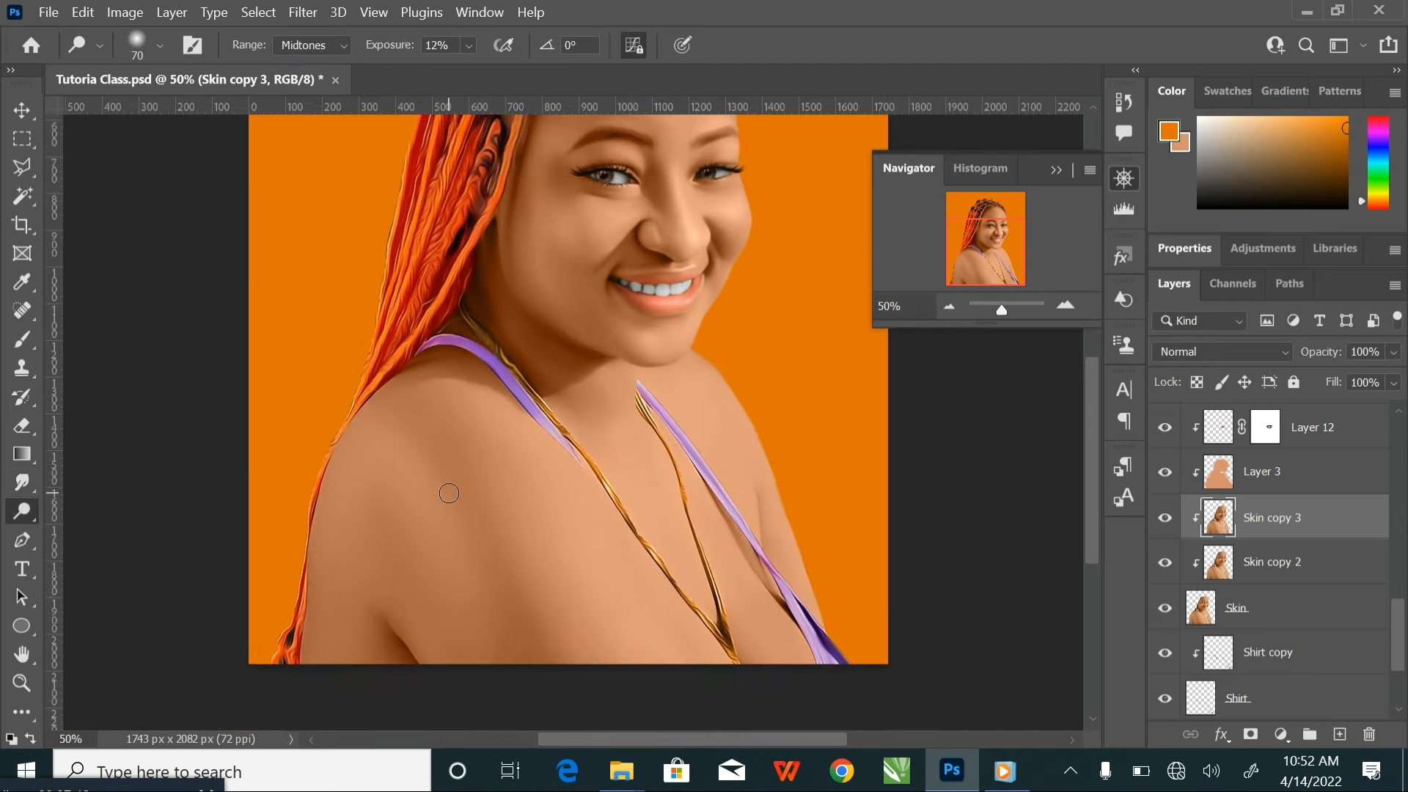
{"action": "mouse_move", "coordinate": [544, 497]}
{"action": "left_mouse_down"}
{"action": "mouse_move", "coordinate": [487, 433]}
{"action": "mouse_move", "coordinate": [566, 518]}
{"action": "mouse_move", "coordinate": [559, 572]}
{"action": "mouse_move", "coordinate": [494, 534]}
{"action": "mouse_move", "coordinate": [447, 463]}
{"action": "mouse_move", "coordinate": [477, 492]}
{"action": "mouse_move", "coordinate": [527, 700]}
{"action": "left_mouse_up"}
{"action": "key", "text": "bracketright"}
{"action": "key", "text": "bracketright"}
{"action": "key", "text": "bracketleft"}
{"action": "key", "text": "bracketleft"}
{"action": "key", "text": "bracketleft"}
{"action": "key", "text": "bracketleft"}
{"action": "key", "text": "bracketleft"}
{"action": "key", "text": "bracketleft"}
{"action": "key", "text": "bracketleft"}
{"action": "key", "text": "bracketleft"}
{"action": "key", "text": "bracketleft"}
{"action": "key", "text": "bracketleft"}
{"action": "key", "text": "bracketleft"}
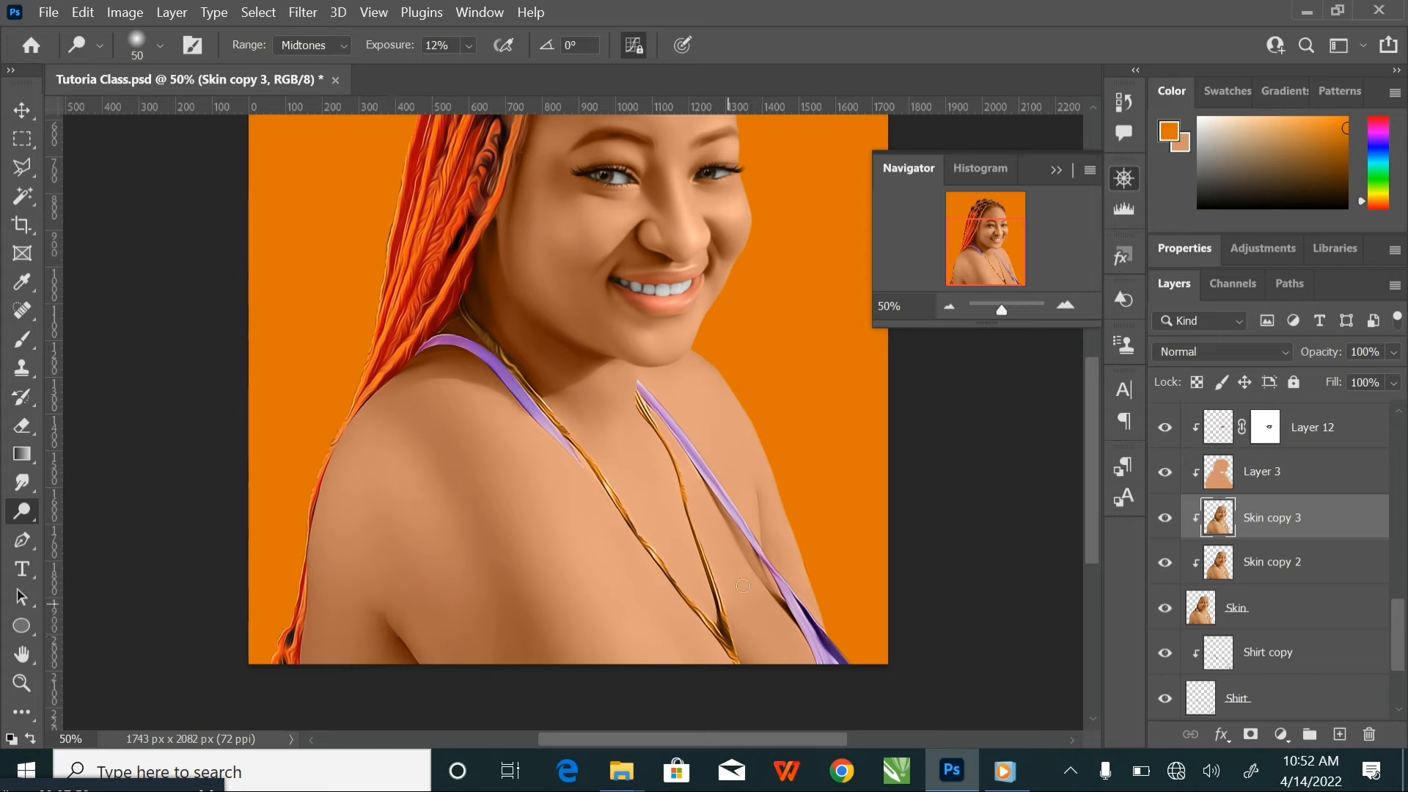
Dodge the skin beside the far strap with a 15 px brush and the broad chest area with a 300 px brush
{"action": "scroll", "coordinate": [766, 553], "scroll_direction": "up", "scroll_amount": 2}
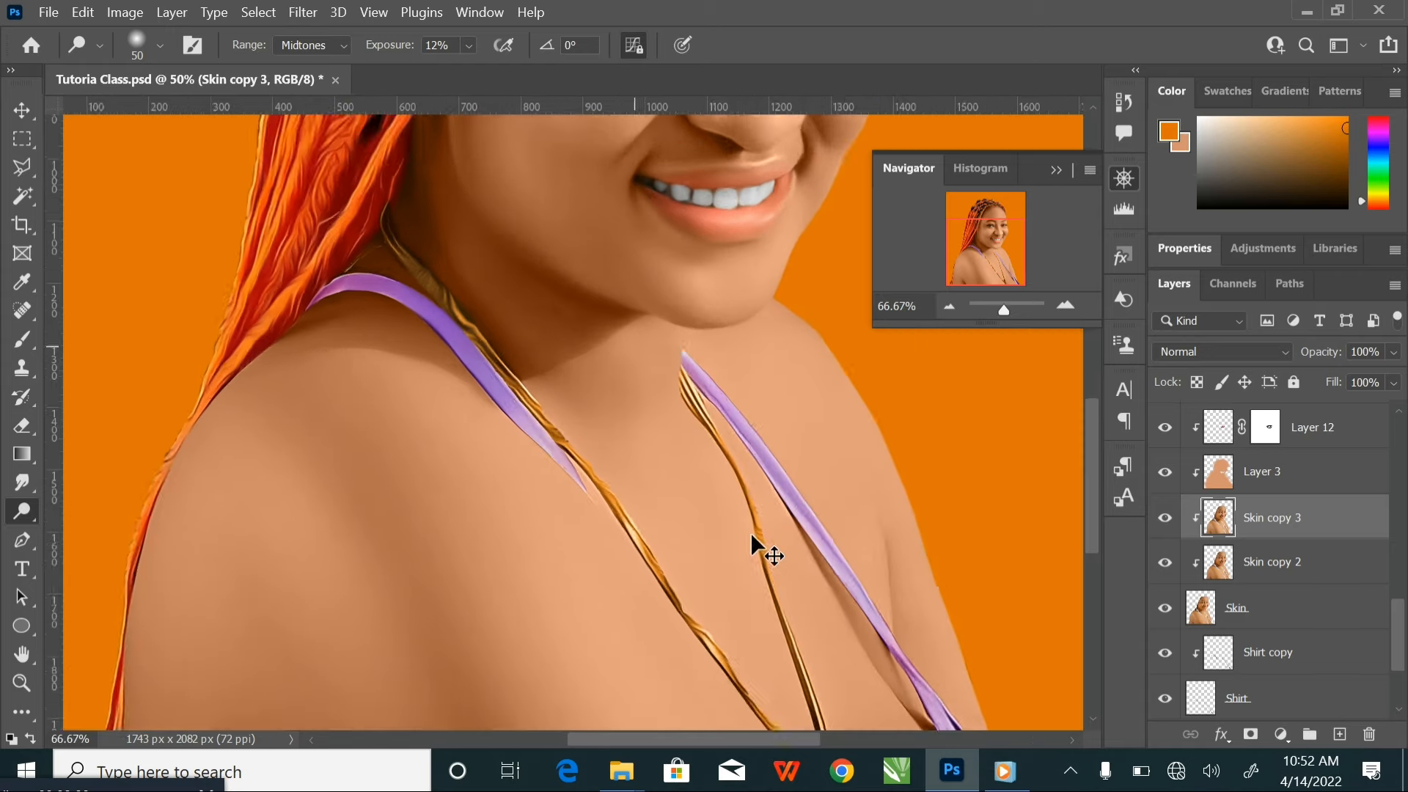
{"action": "left_click_drag", "start_coordinate": [766, 553], "coordinate": [542, 342]}
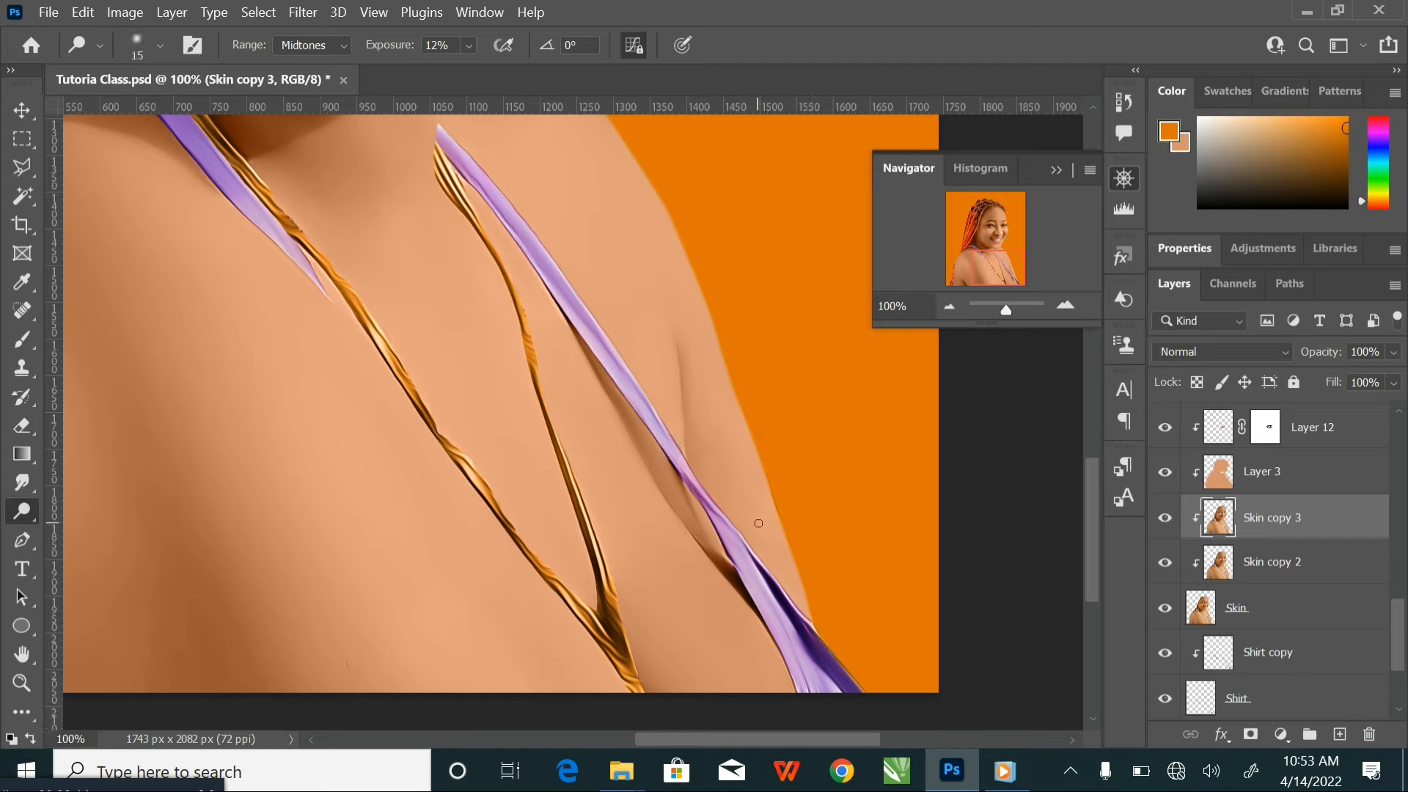
{"action": "key", "text": "ctrl+minus"}
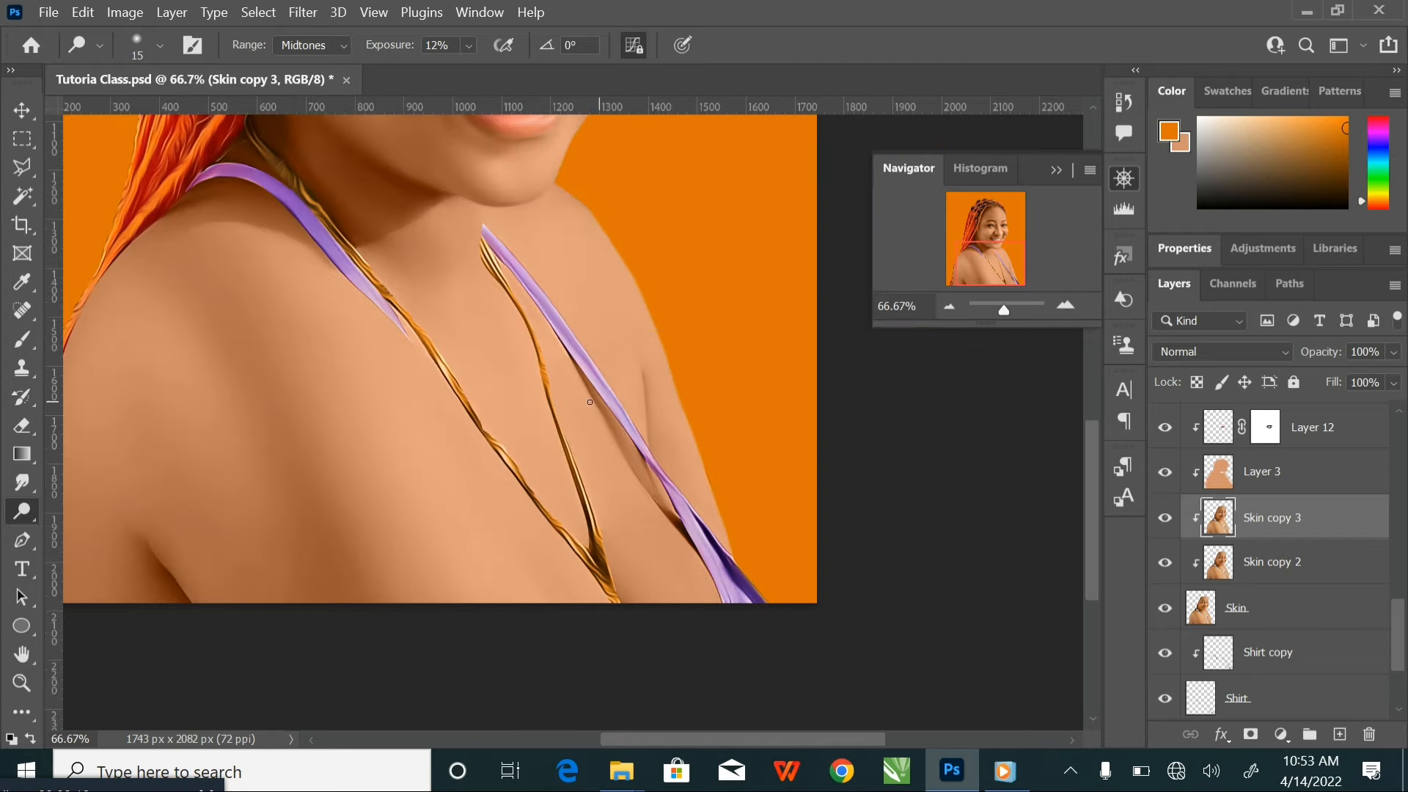
{"action": "key", "text": "bracketright"}
{"action": "key", "text": "bracketright"}
{"action": "key", "text": "bracketright"}
{"action": "key", "text": "bracketright"}
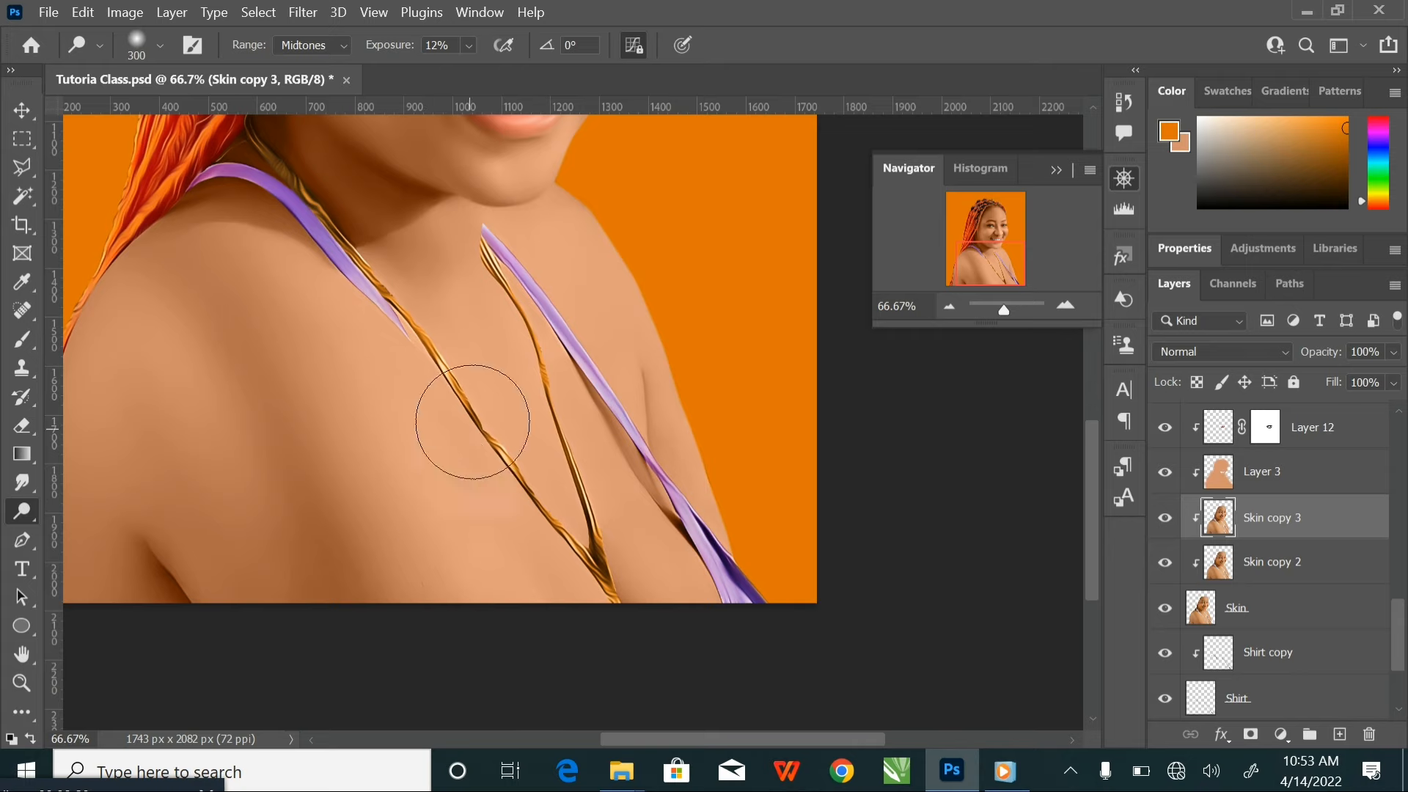
{"action": "key", "text": "bracketright"}
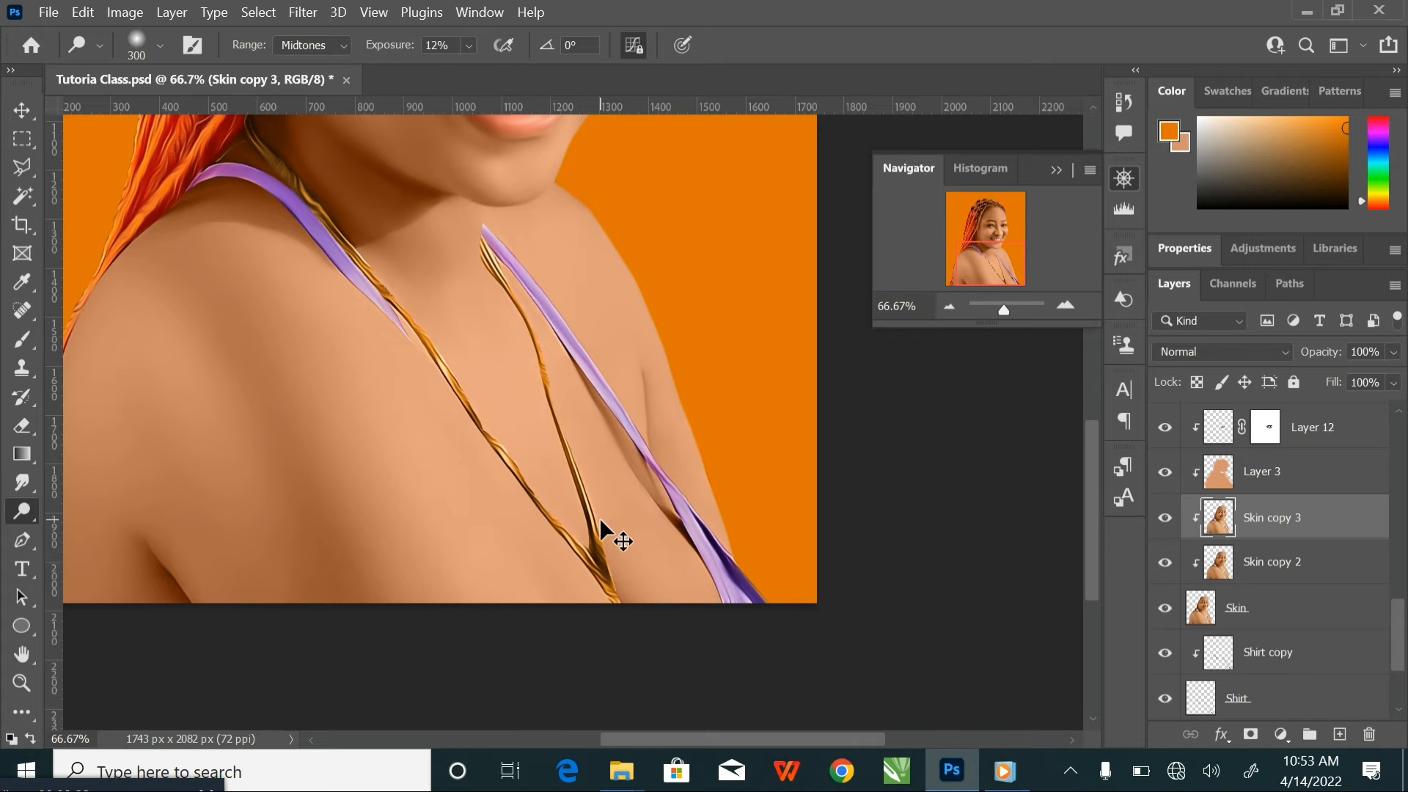
Smudge the base of the neck between the straps, enlarging the brush from 125 to 300 px
{"action": "key", "text": "ctrl+minus"}
{"action": "left_click_drag", "start_coordinate": [578, 363], "coordinate": [586, 487]}
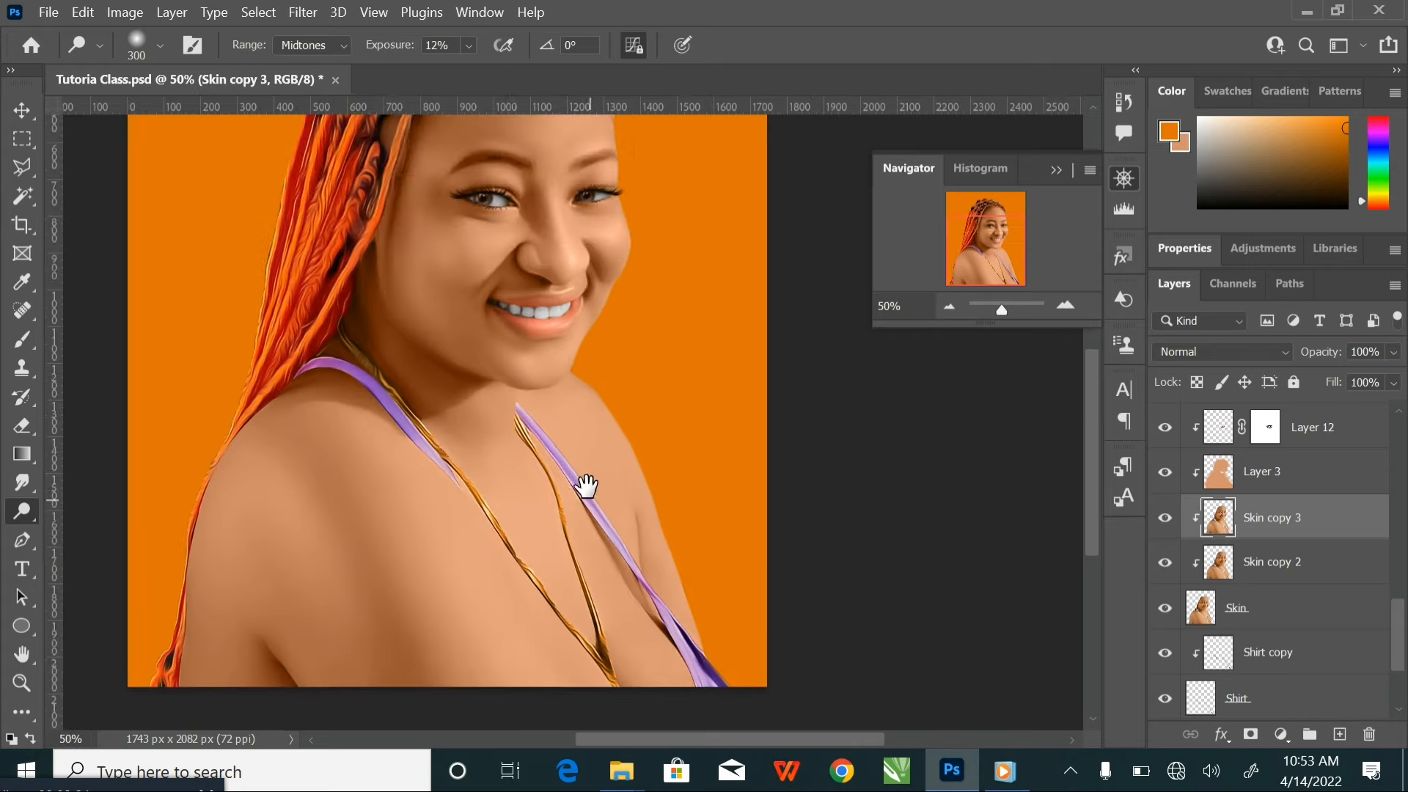
{"action": "left_click", "coordinate": [31, 481]}
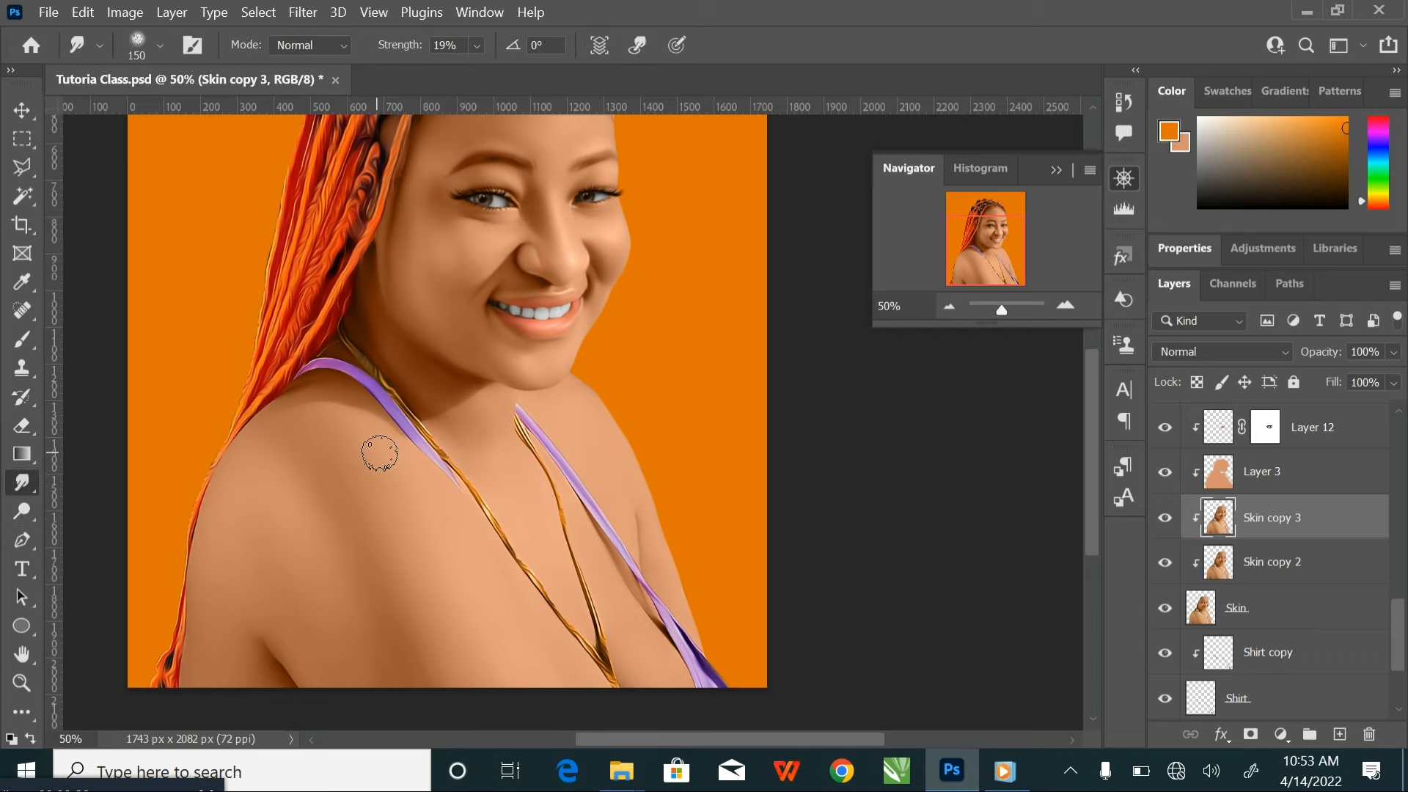
{"action": "key", "text": "ctrl+plus"}
{"action": "key", "text": "bracketleft"}
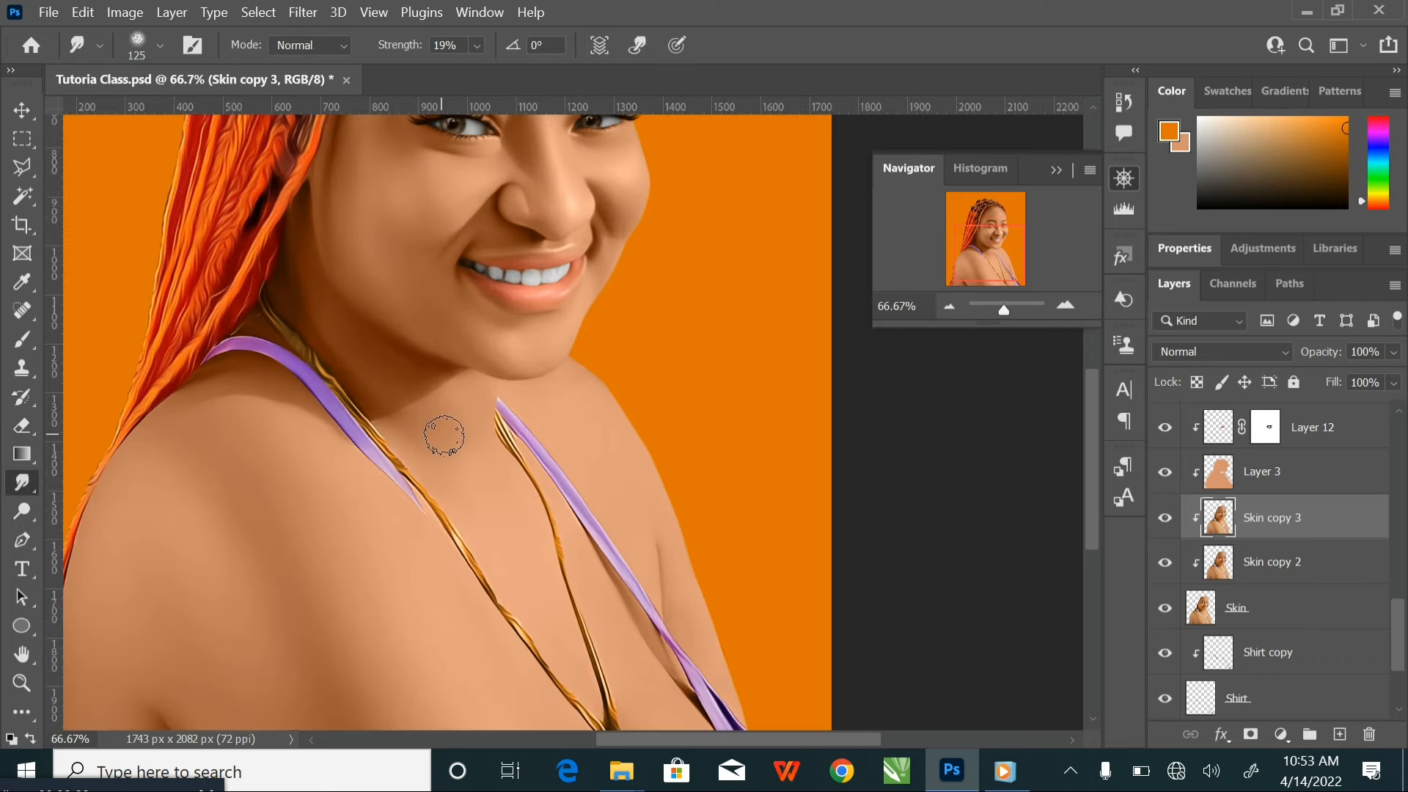
{"action": "key", "text": "bracketright"}
{"action": "key", "text": "bracketright"}
{"action": "key", "text": "bracketright"}
{"action": "key", "text": "bracketright"}
{"action": "key", "text": "bracketright"}
{"action": "key", "text": "bracketright"}
{"action": "key", "text": "bracketright"}
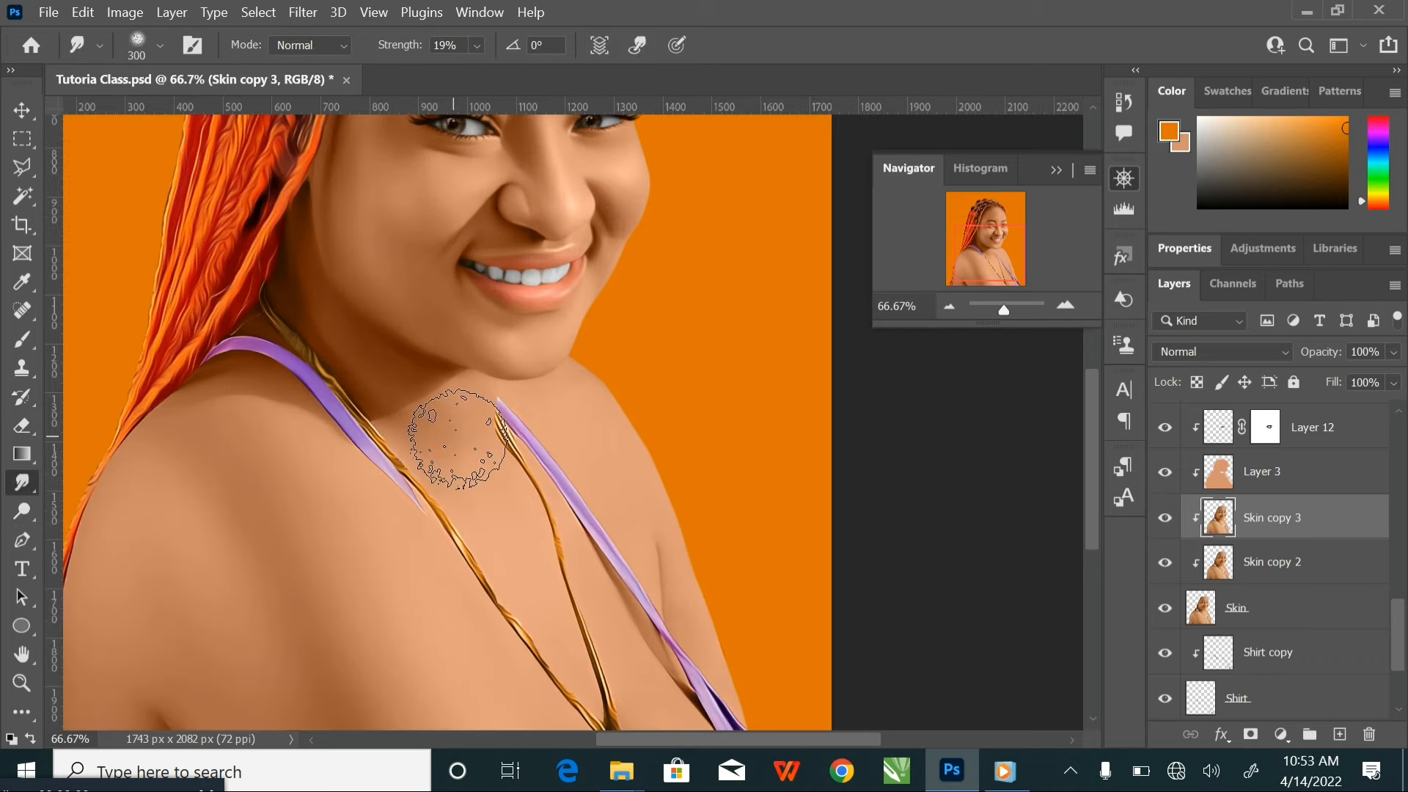
{"action": "left_click_drag", "start_coordinate": [456, 437], "coordinate": [461, 447]}
Smudge the upper chest and the base of the neck, enlarging the brush from 300 to 500 px
{"action": "key", "text": "bracketleft"}
{"action": "key", "text": "bracketleft"}
{"action": "key", "text": "bracketleft"}
{"action": "key", "text": "bracketright"}
{"action": "key", "text": "bracketright"}
{"action": "key", "text": "bracketright"}
{"action": "key", "text": "bracketright"}
{"action": "key", "text": "bracketright"}
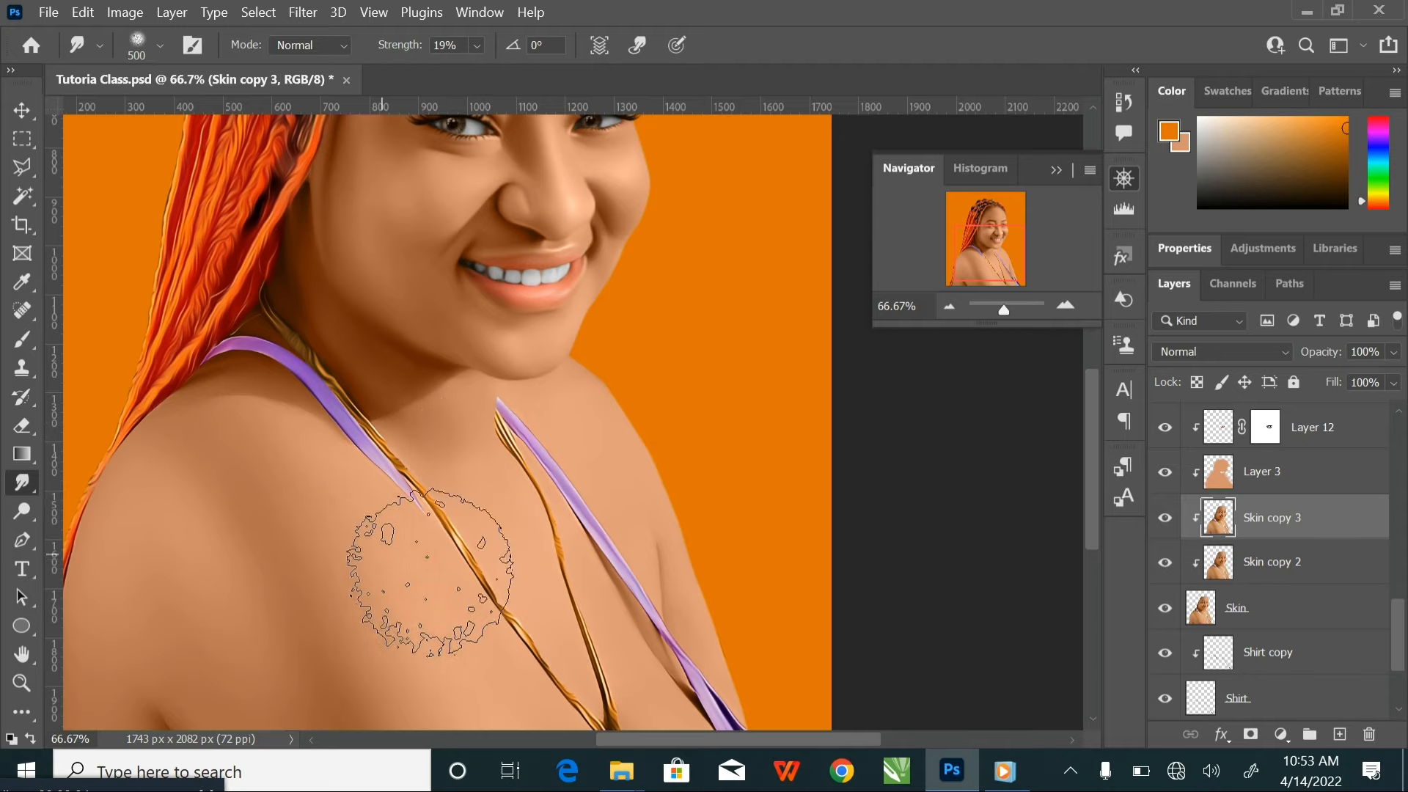
Smudge the near shoulder and the chest shadow, reducing the brush from 400 to 300 px
{"action": "left_click_drag", "start_coordinate": [442, 561], "coordinate": [569, 338]}
{"action": "key", "text": "bracketleft"}
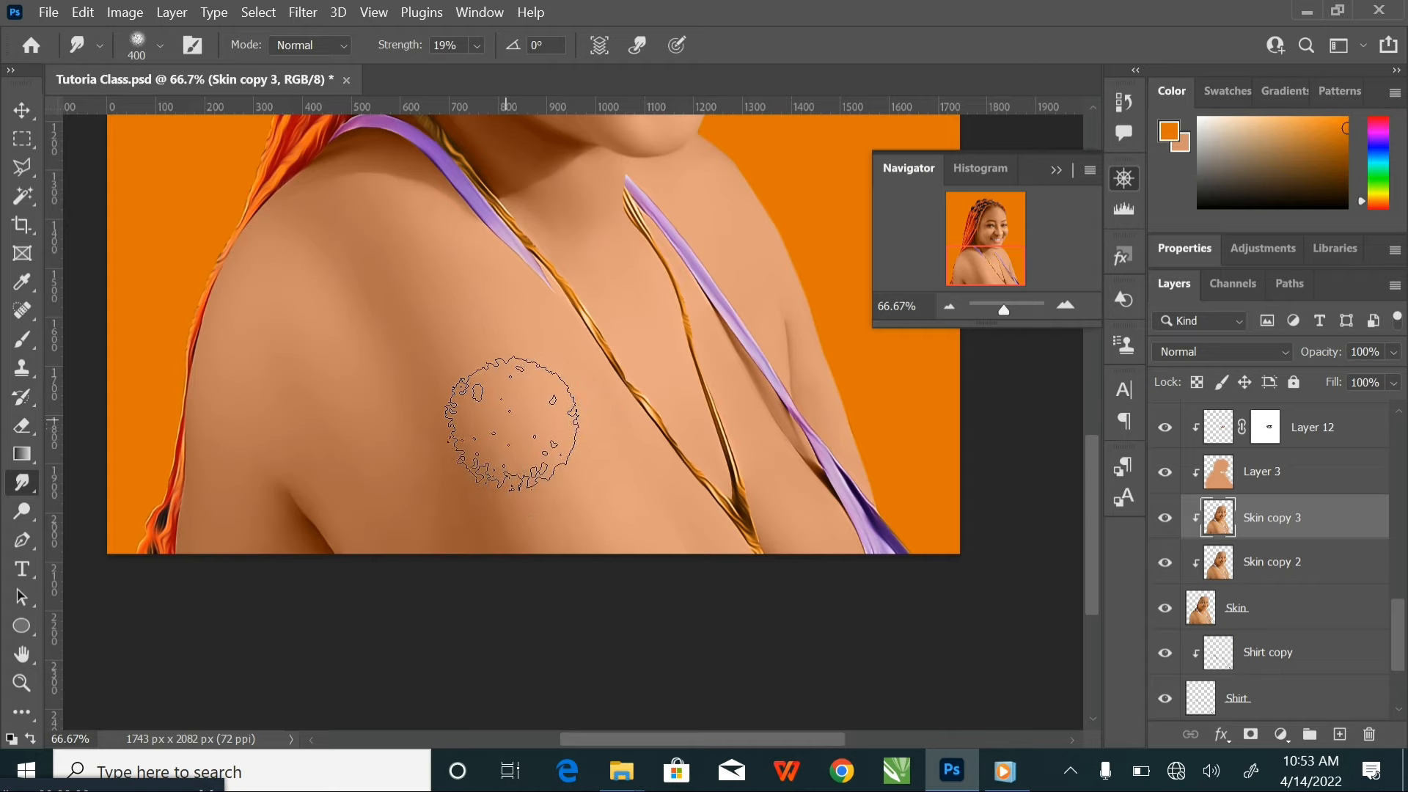
{"action": "mouse_move", "coordinate": [439, 365]}
{"action": "left_mouse_down"}
{"action": "mouse_move", "coordinate": [477, 476]}
{"action": "mouse_move", "coordinate": [469, 441]}
{"action": "mouse_move", "coordinate": [491, 465]}
{"action": "mouse_move", "coordinate": [476, 436]}
{"action": "mouse_move", "coordinate": [523, 507]}
{"action": "mouse_move", "coordinate": [469, 376]}
{"action": "mouse_move", "coordinate": [541, 505]}
{"action": "mouse_move", "coordinate": [528, 359]}
{"action": "mouse_move", "coordinate": [623, 515]}
{"action": "mouse_move", "coordinate": [437, 354]}
{"action": "left_mouse_up"}
{"action": "mouse_move", "coordinate": [309, 259]}
{"action": "left_mouse_down"}
{"action": "mouse_move", "coordinate": [397, 416]}
{"action": "mouse_move", "coordinate": [266, 303]}
{"action": "mouse_move", "coordinate": [238, 340]}
{"action": "mouse_move", "coordinate": [341, 379]}
{"action": "mouse_move", "coordinate": [375, 441]}
{"action": "mouse_move", "coordinate": [398, 440]}
{"action": "mouse_move", "coordinate": [458, 547]}
{"action": "mouse_move", "coordinate": [485, 442]}
{"action": "mouse_move", "coordinate": [547, 482]}
{"action": "mouse_move", "coordinate": [565, 563]}
{"action": "mouse_move", "coordinate": [449, 522]}
{"action": "left_mouse_up"}
{"action": "key", "text": "bracketleft"}
{"action": "key", "text": "bracketleft"}
{"action": "key", "text": "bracketleft"}
{"action": "key", "text": "bracketleft"}
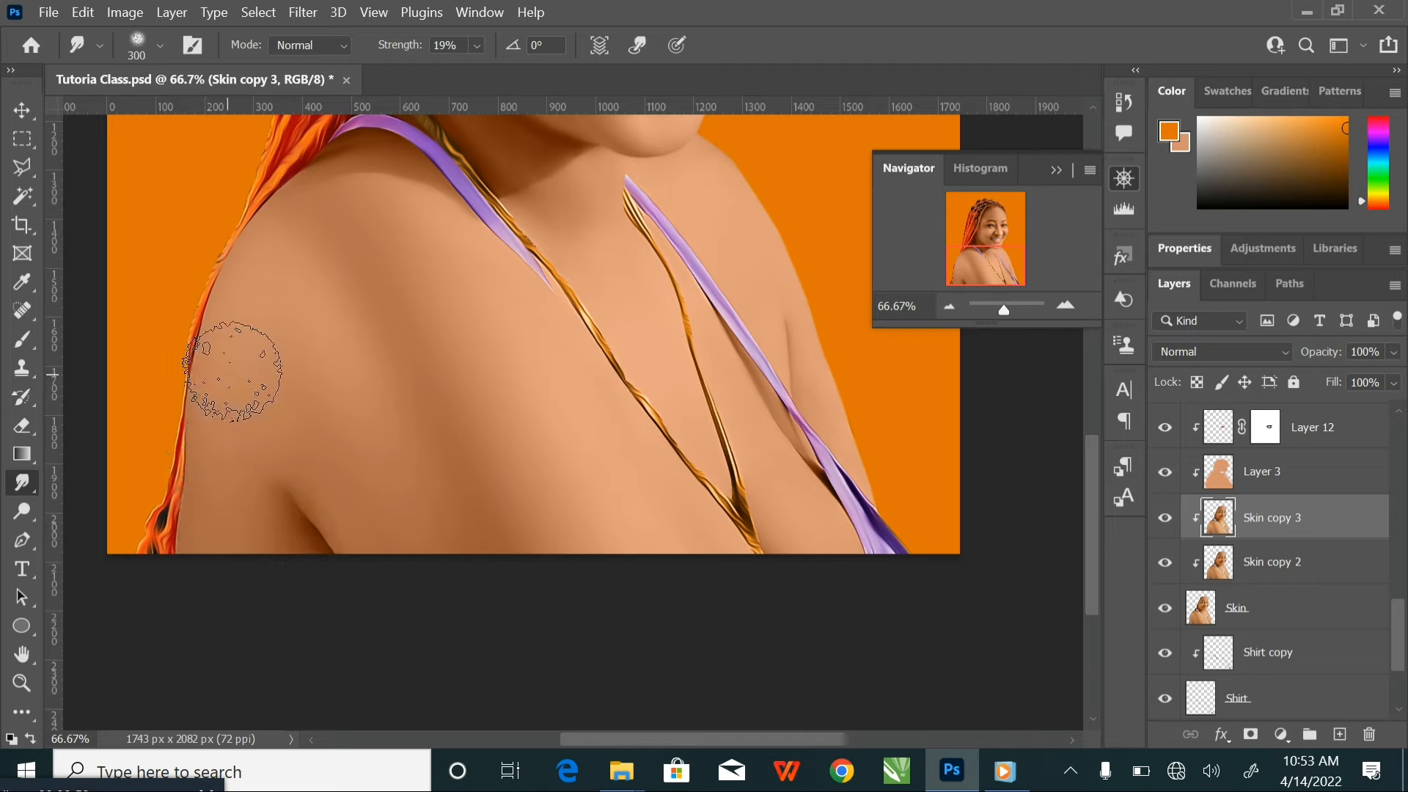
Blend the upper arm and the lower chest around the chain with the Smudge tool at up to 400 px
{"action": "key", "text": "bracketright"}
{"action": "key", "text": "bracketleft"}
{"action": "key", "text": "bracketleft"}
{"action": "key", "text": "bracketleft"}
{"action": "key", "text": "bracketleft"}
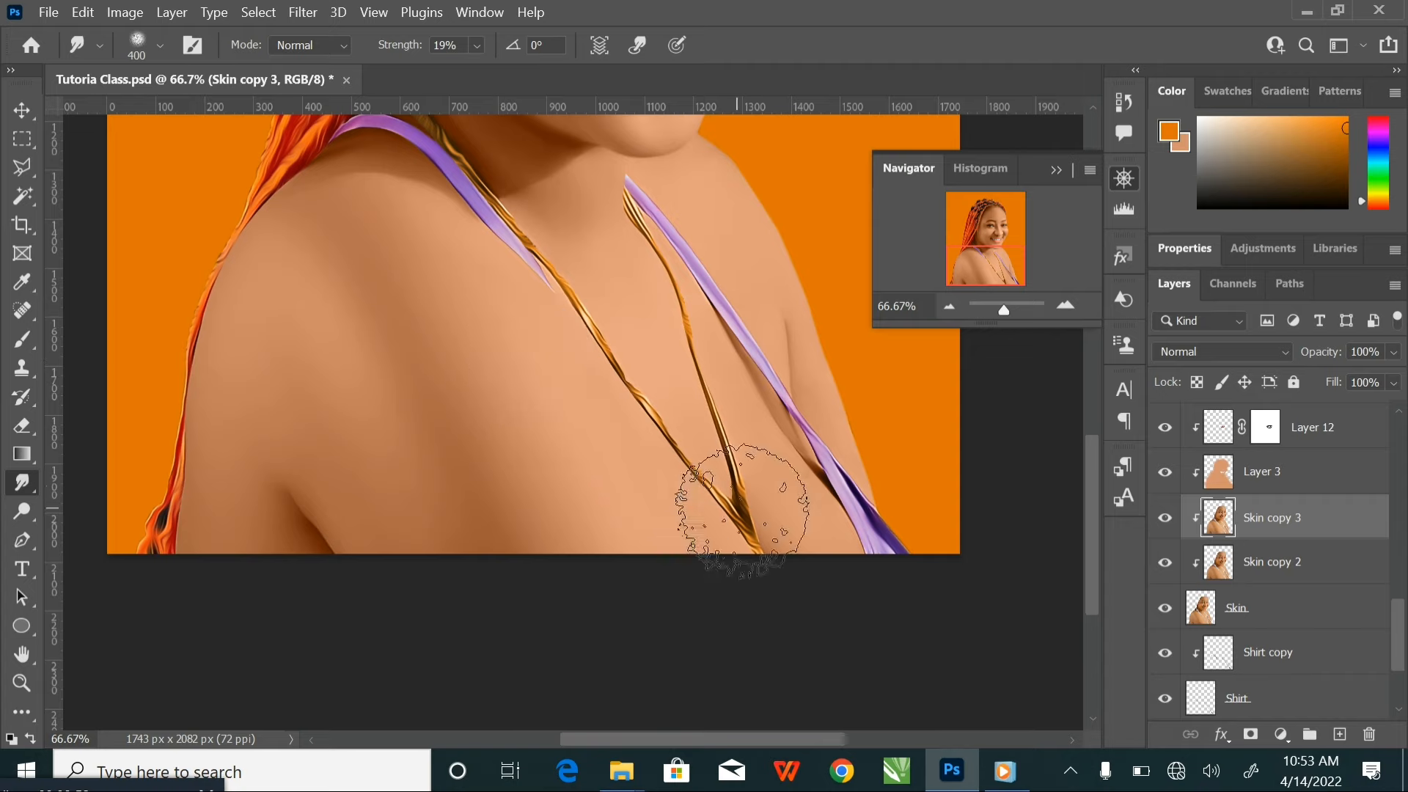
{"action": "key", "text": "bracketright"}
{"action": "key", "text": "bracketright"}
{"action": "key", "text": "bracketright"}
{"action": "key", "text": "bracketright"}
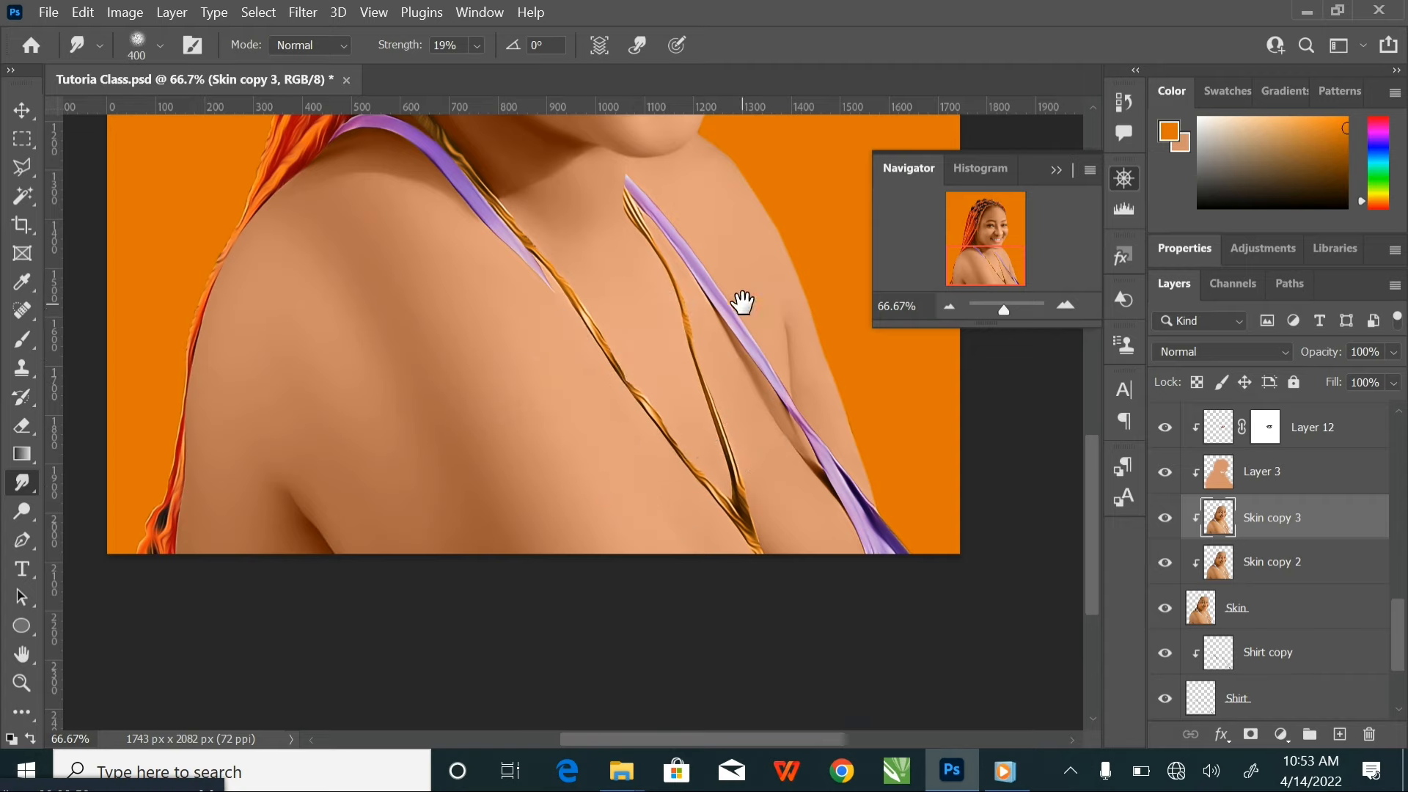
Smudge the skin of the far shoulder beyond the strap, reducing the brush from 250 to 70 px
{"action": "left_click_drag", "start_coordinate": [742, 302], "coordinate": [671, 580]}
{"action": "key", "text": "bracketleft"}
{"action": "key", "text": "bracketleft"}
{"action": "key", "text": "bracketleft"}
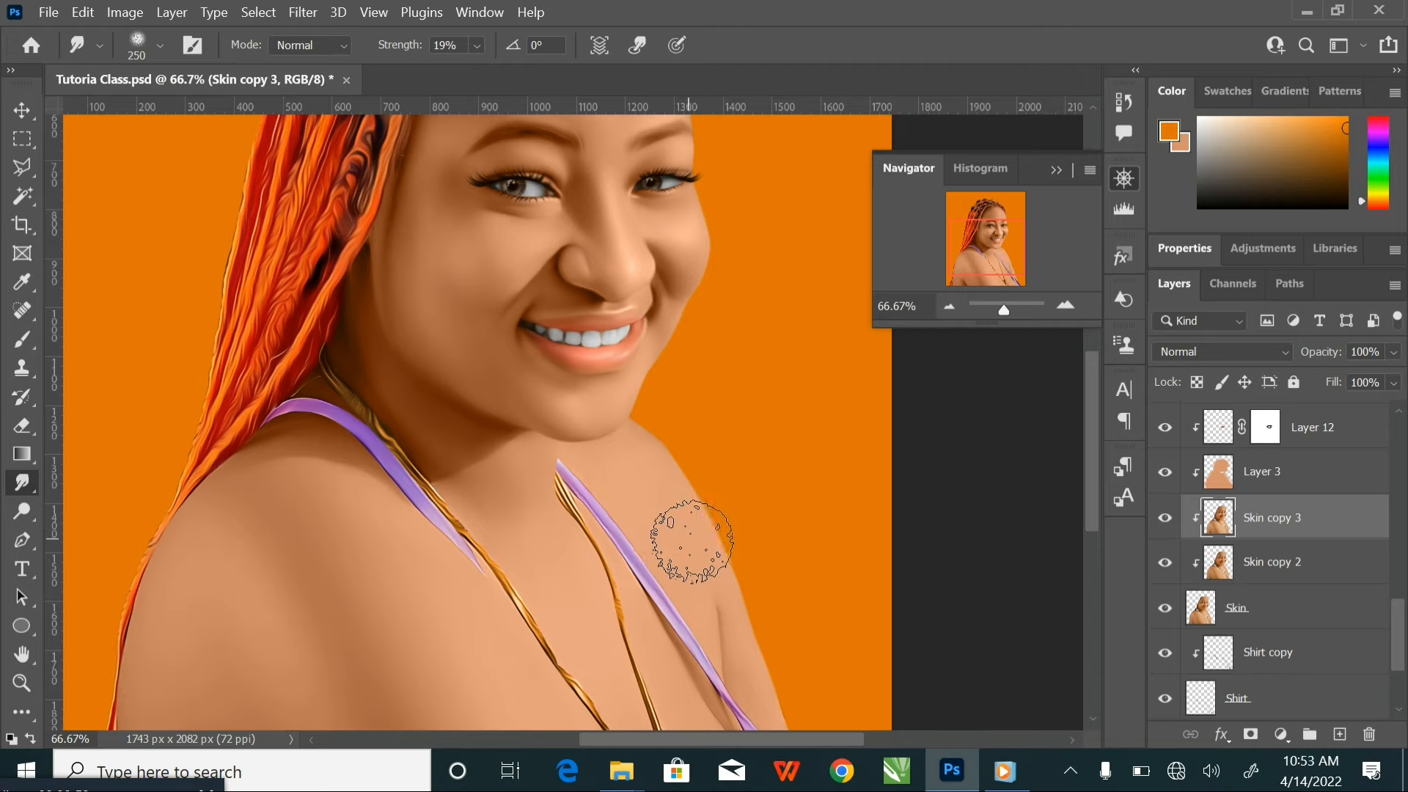
{"action": "left_click_drag", "start_coordinate": [716, 570], "coordinate": [693, 353]}
{"action": "key", "text": "bracketleft"}
{"action": "key", "text": "bracketleft"}
{"action": "key", "text": "bracketleft"}
{"action": "key", "text": "bracketleft"}
{"action": "key", "text": "bracketleft"}
{"action": "key", "text": "bracketleft"}
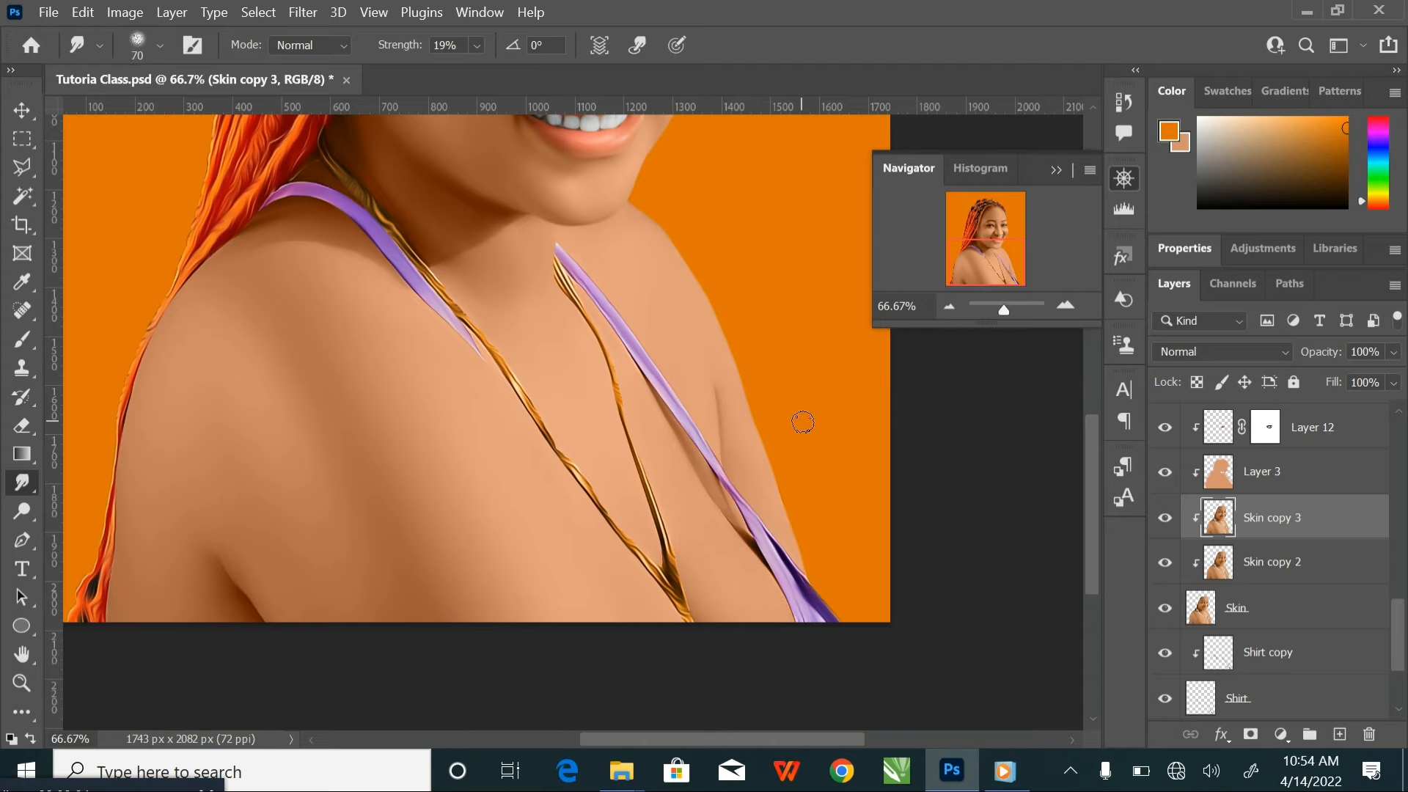
Smudge the near shoulder and arm broadly, enlarging the brush from 175 to 400 px
{"action": "key", "text": "ctrl+minus"}
{"action": "key", "text": "ctrl+minus"}
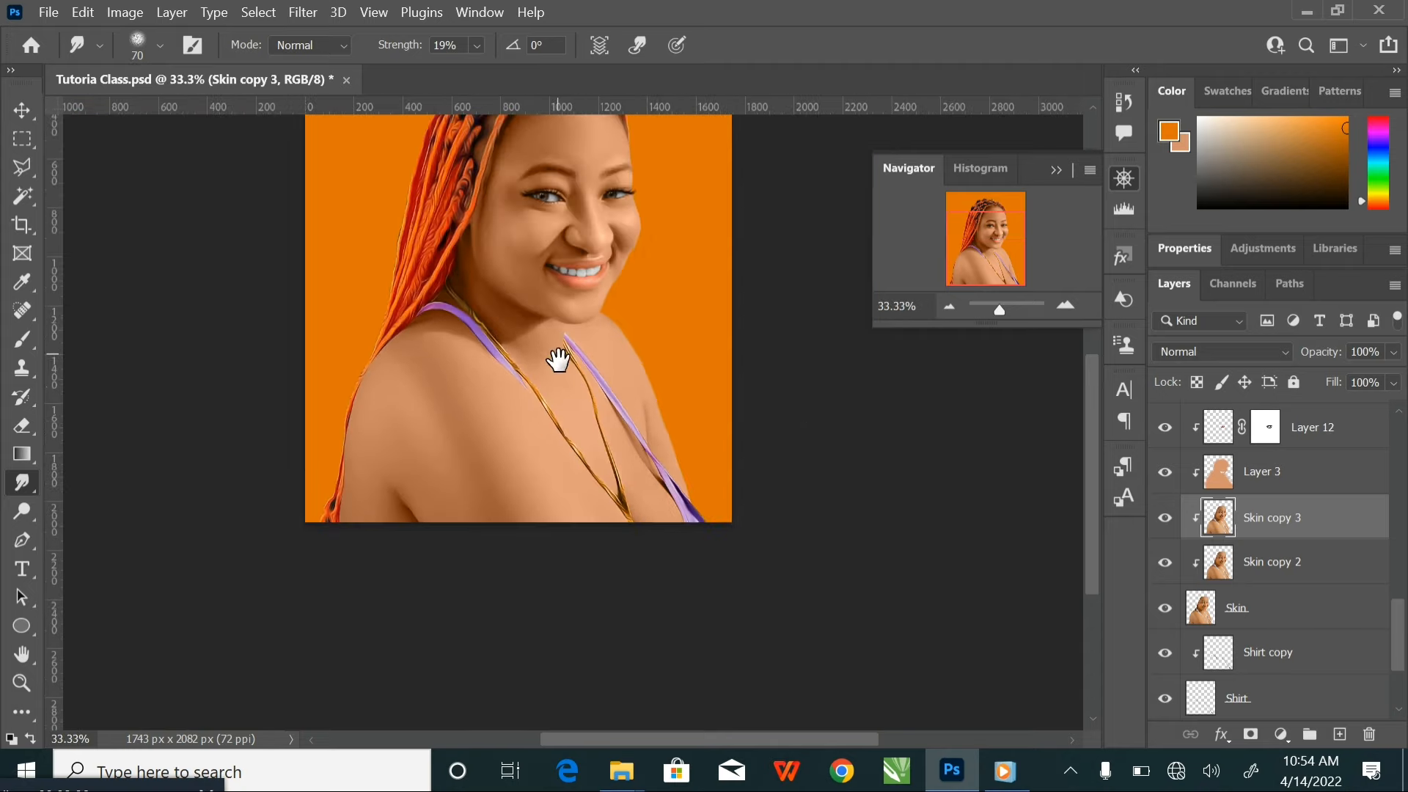
{"action": "left_click_drag", "start_coordinate": [556, 362], "coordinate": [564, 404]}
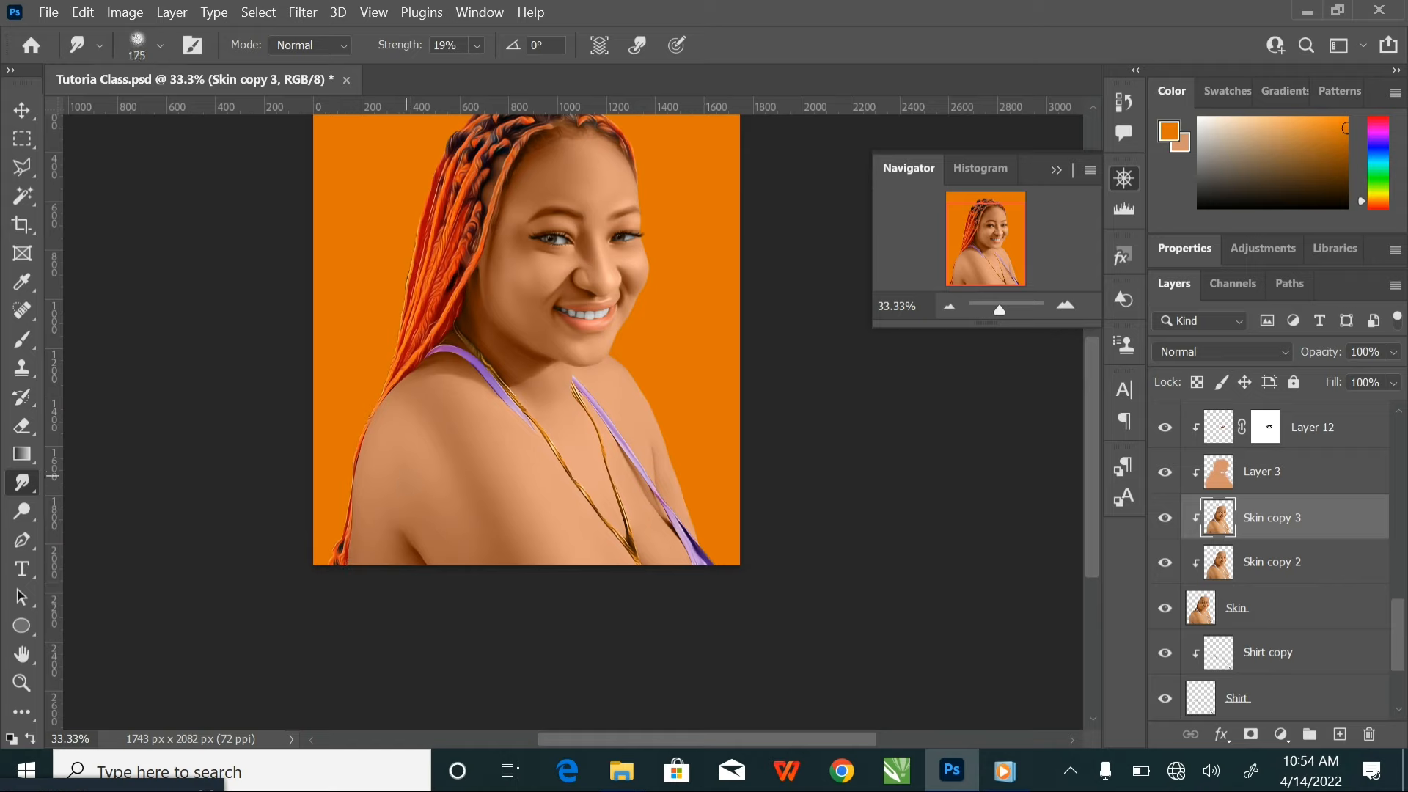
{"action": "key", "text": "bracketright"}
{"action": "key", "text": "bracketright"}
{"action": "key", "text": "bracketright"}
{"action": "key", "text": "bracketright"}
{"action": "key", "text": "ctrl+minus"}
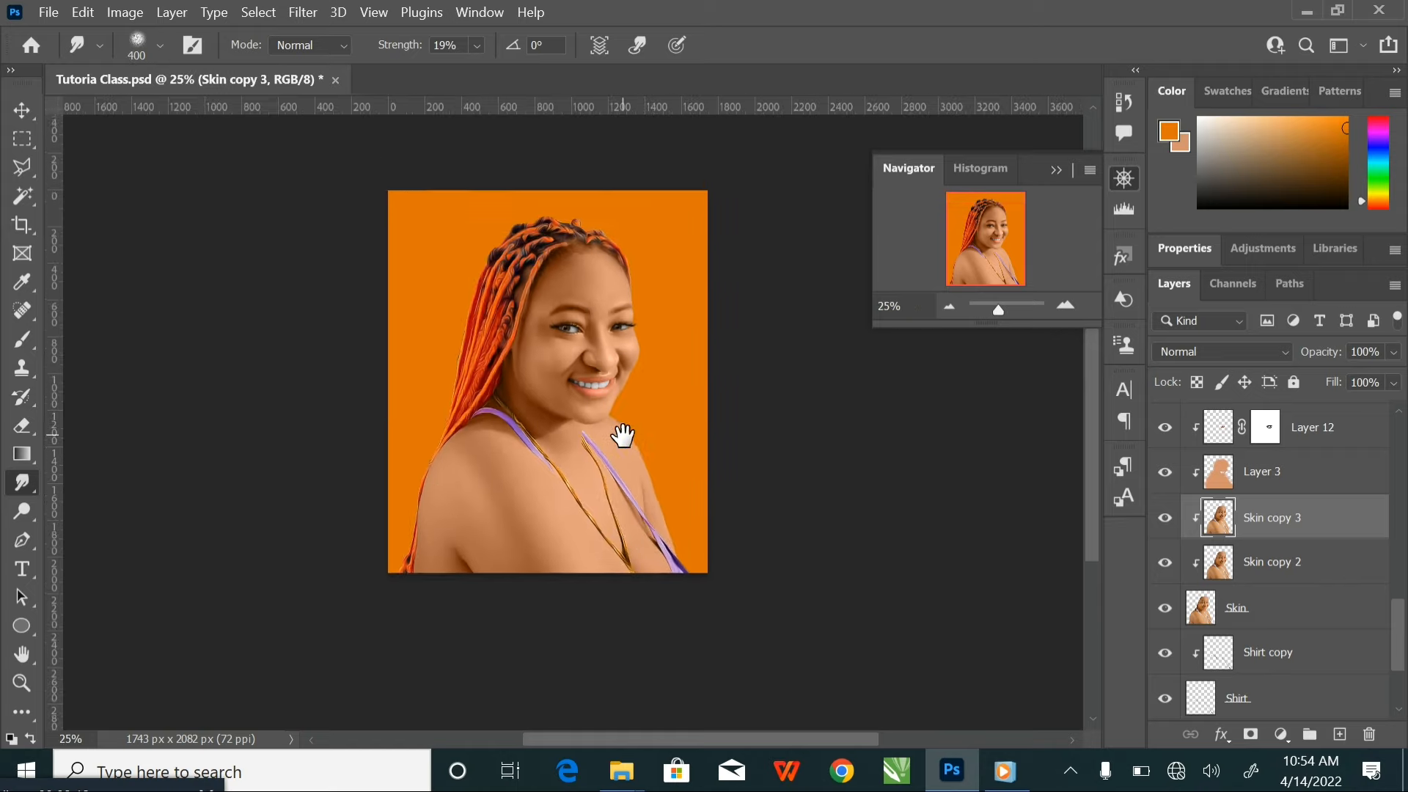
Deselect all layers with the Move tool and save the document
{"action": "left_click", "coordinate": [22, 110]}
{"action": "left_click", "coordinate": [260, 358]}
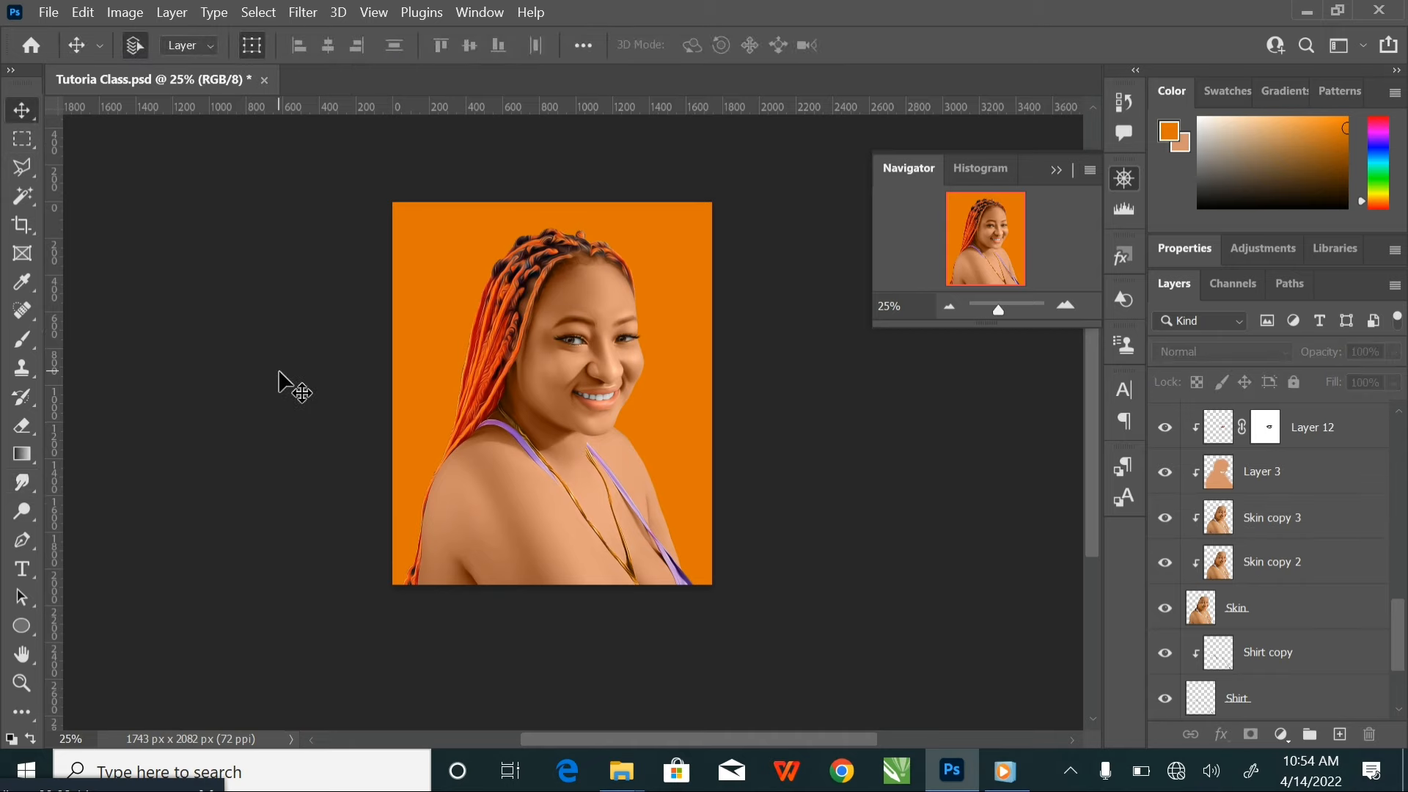
{"action": "key", "text": "ctrl+s"}
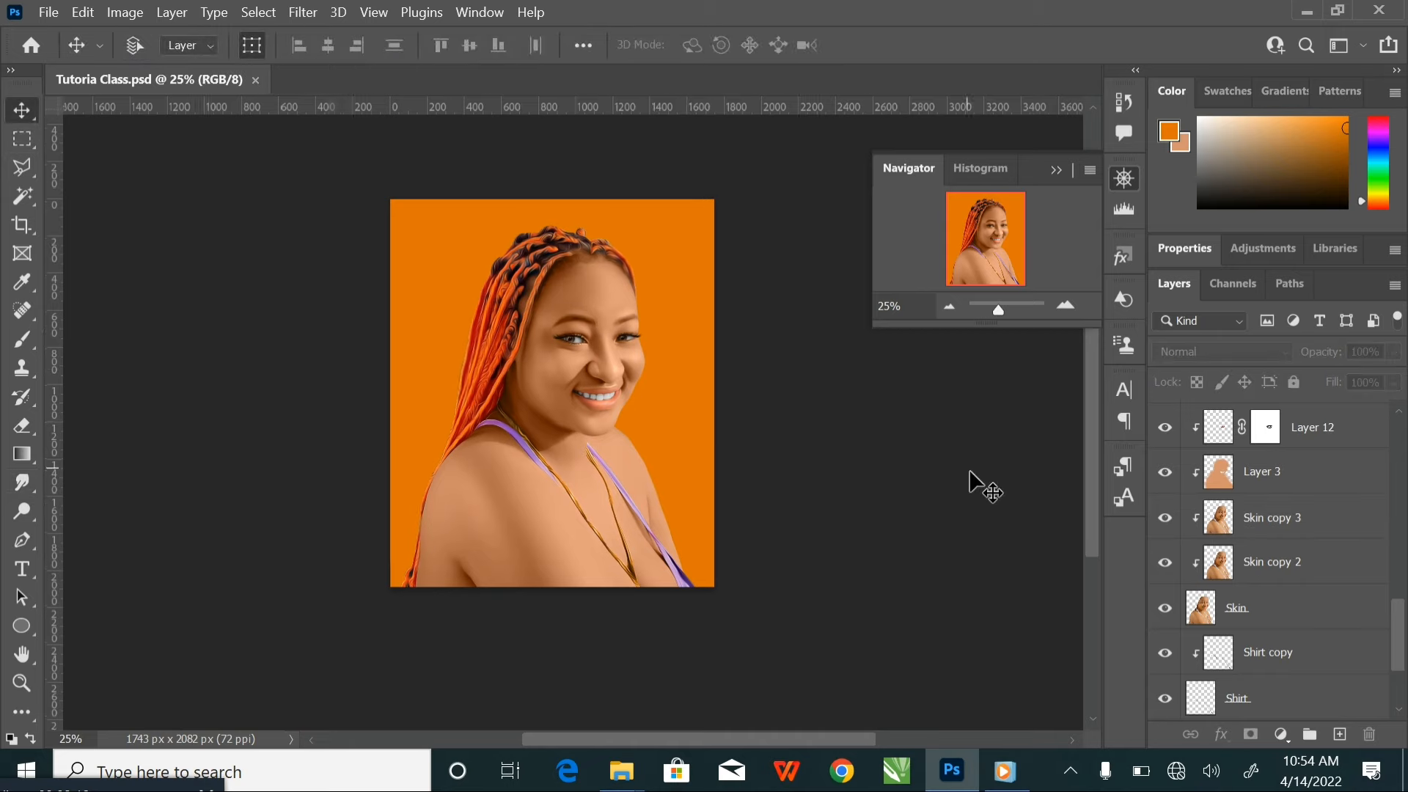
Group all layers from Layer 14 down to Layer 1, leaving Layer 2 and Background outside the group
{"action": "key", "text": "ctrl+plus"}
{"action": "left_click_drag", "start_coordinate": [765, 396], "coordinate": [777, 420]}
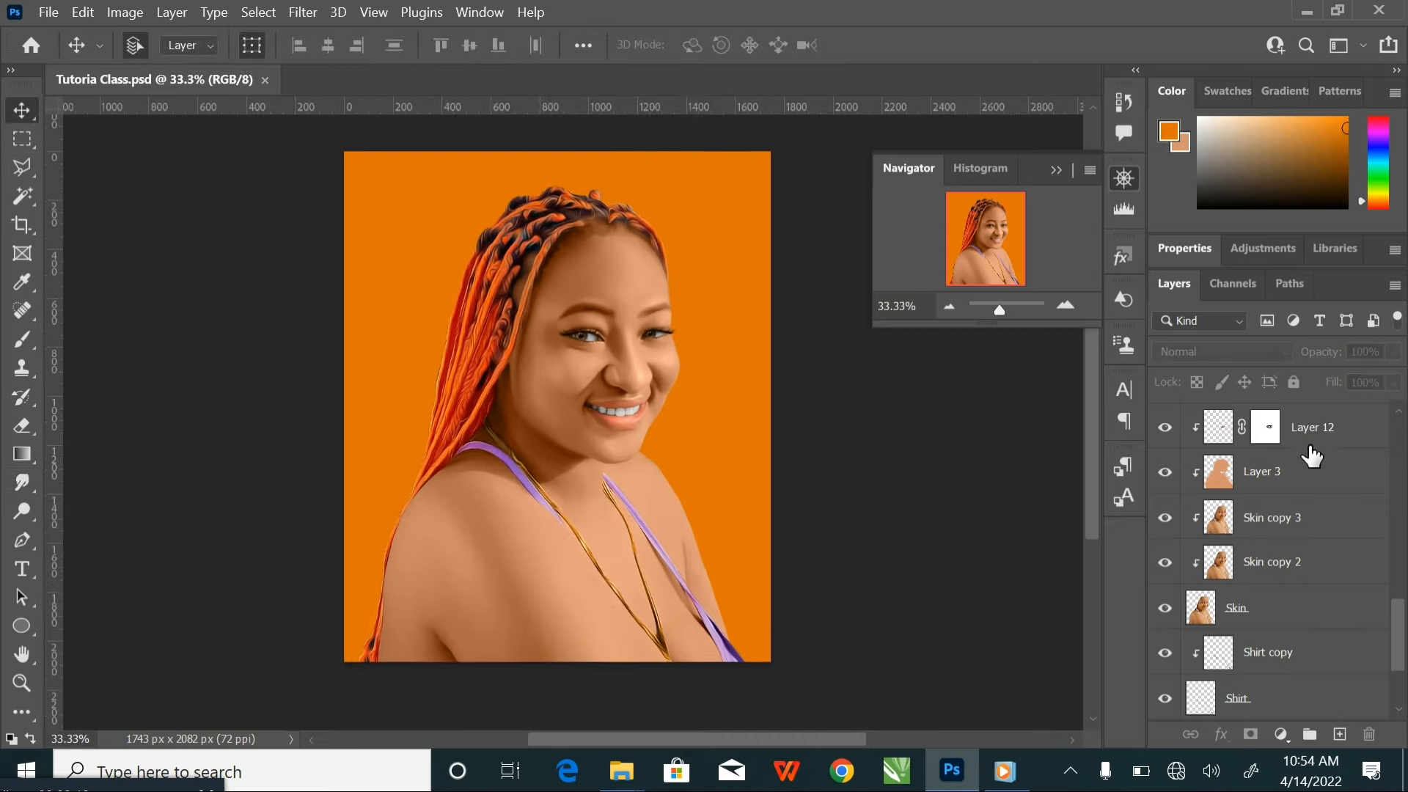
{"action": "scroll", "coordinate": [1313, 452], "scroll_direction": "up", "scroll_amount": 4}
{"action": "scroll", "coordinate": [1314, 462], "scroll_direction": "up", "scroll_amount": 5}
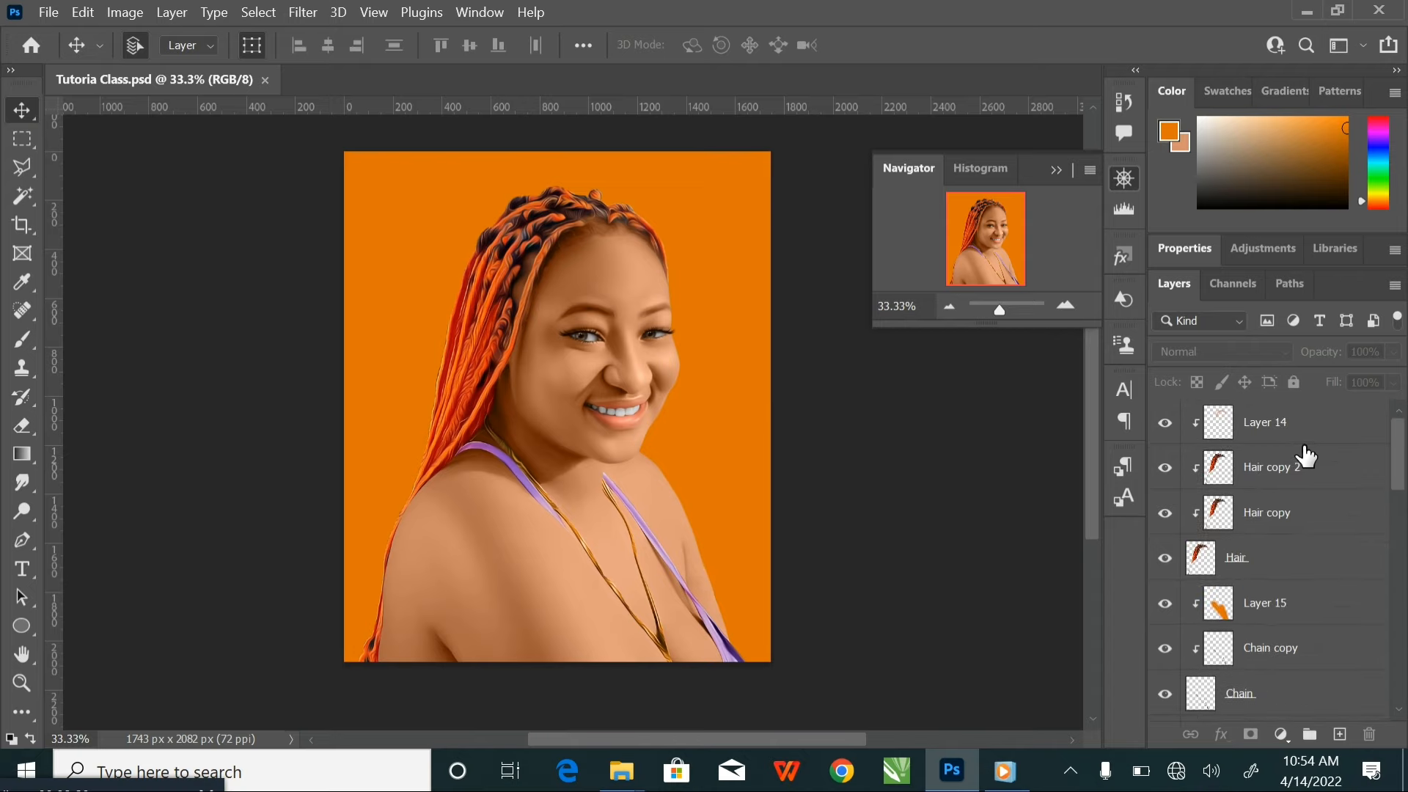
{"action": "left_click", "coordinate": [1342, 433]}
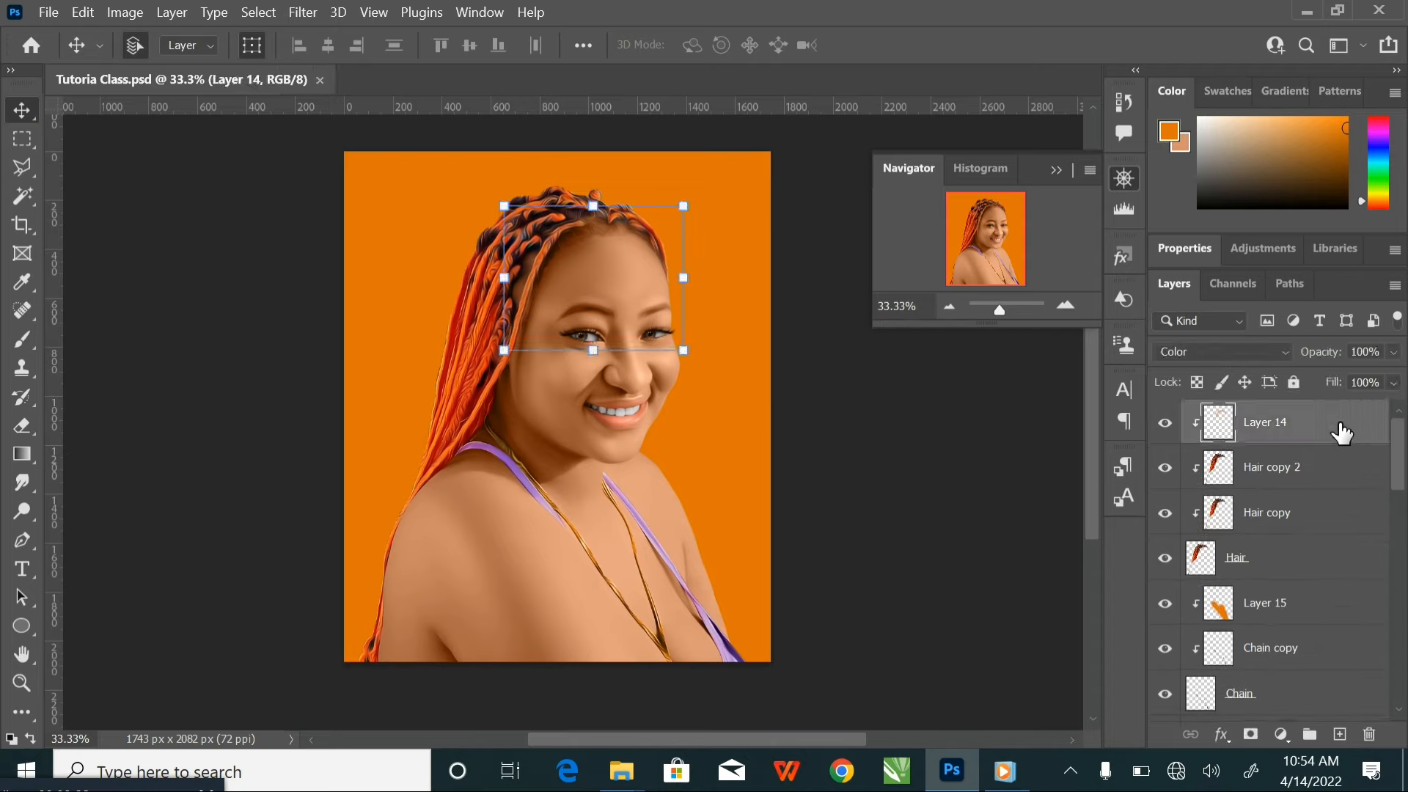
{"action": "left_click_drag", "start_coordinate": [1402, 448], "coordinate": [1405, 664]}
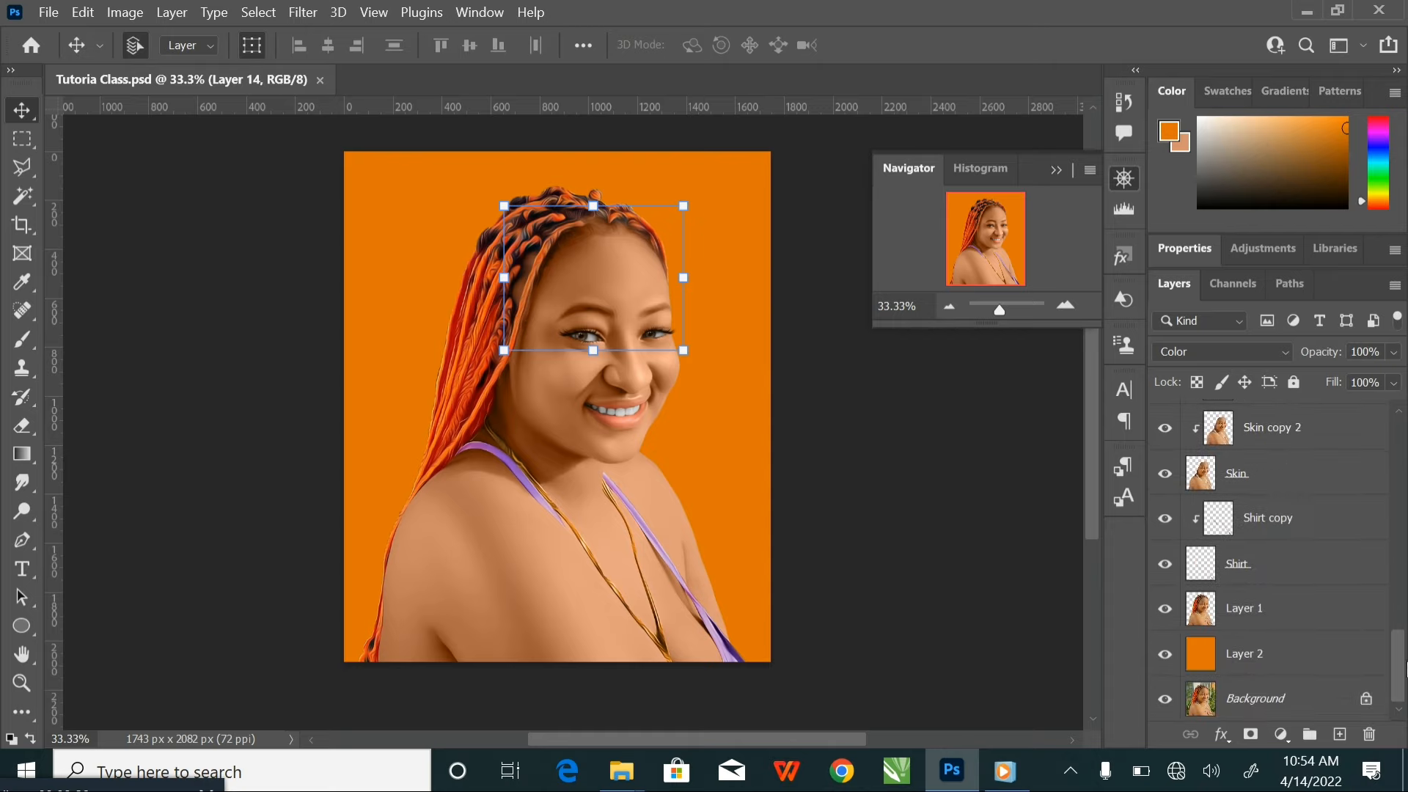
{"action": "left_click", "coordinate": [1309, 624], "text": "shift"}
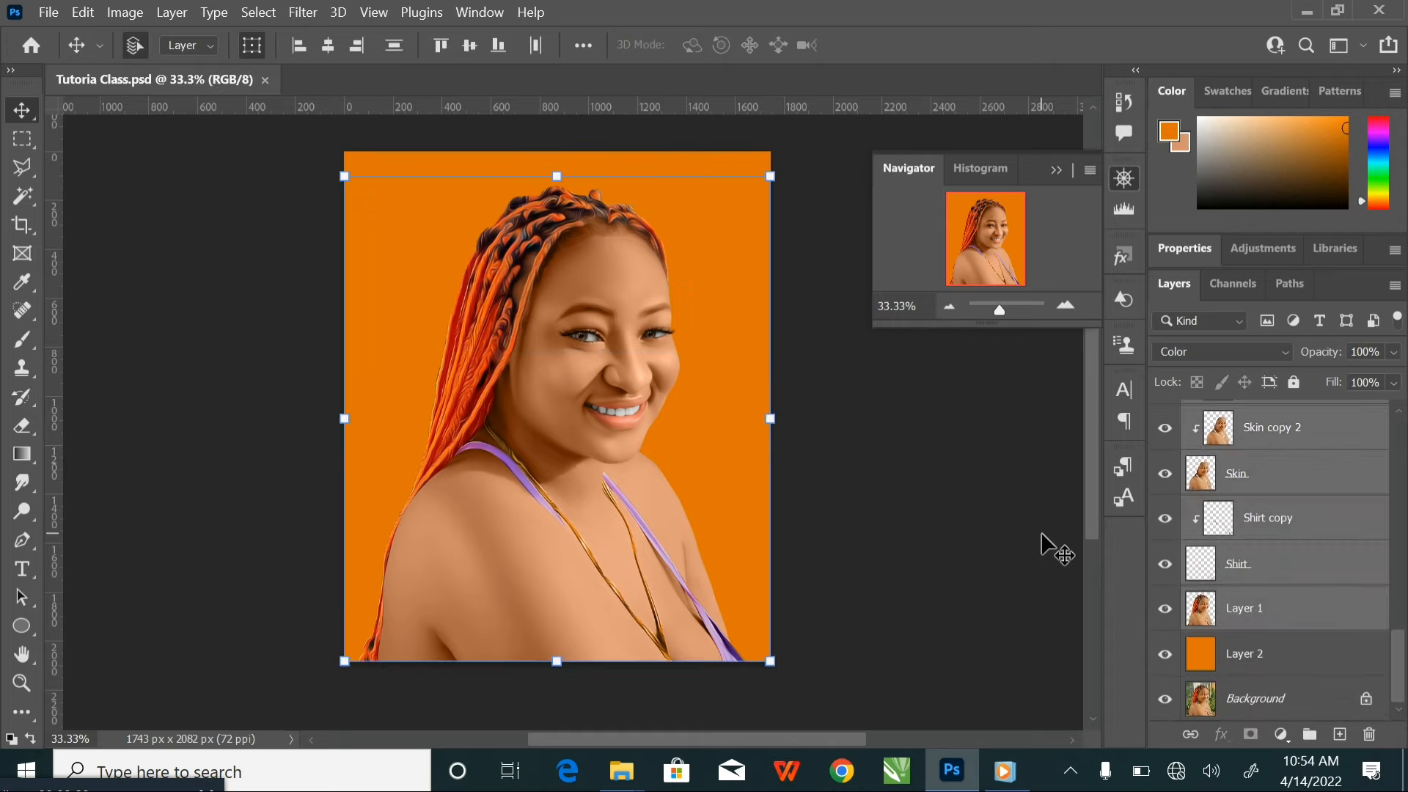
{"action": "key", "text": "ctrl+g"}
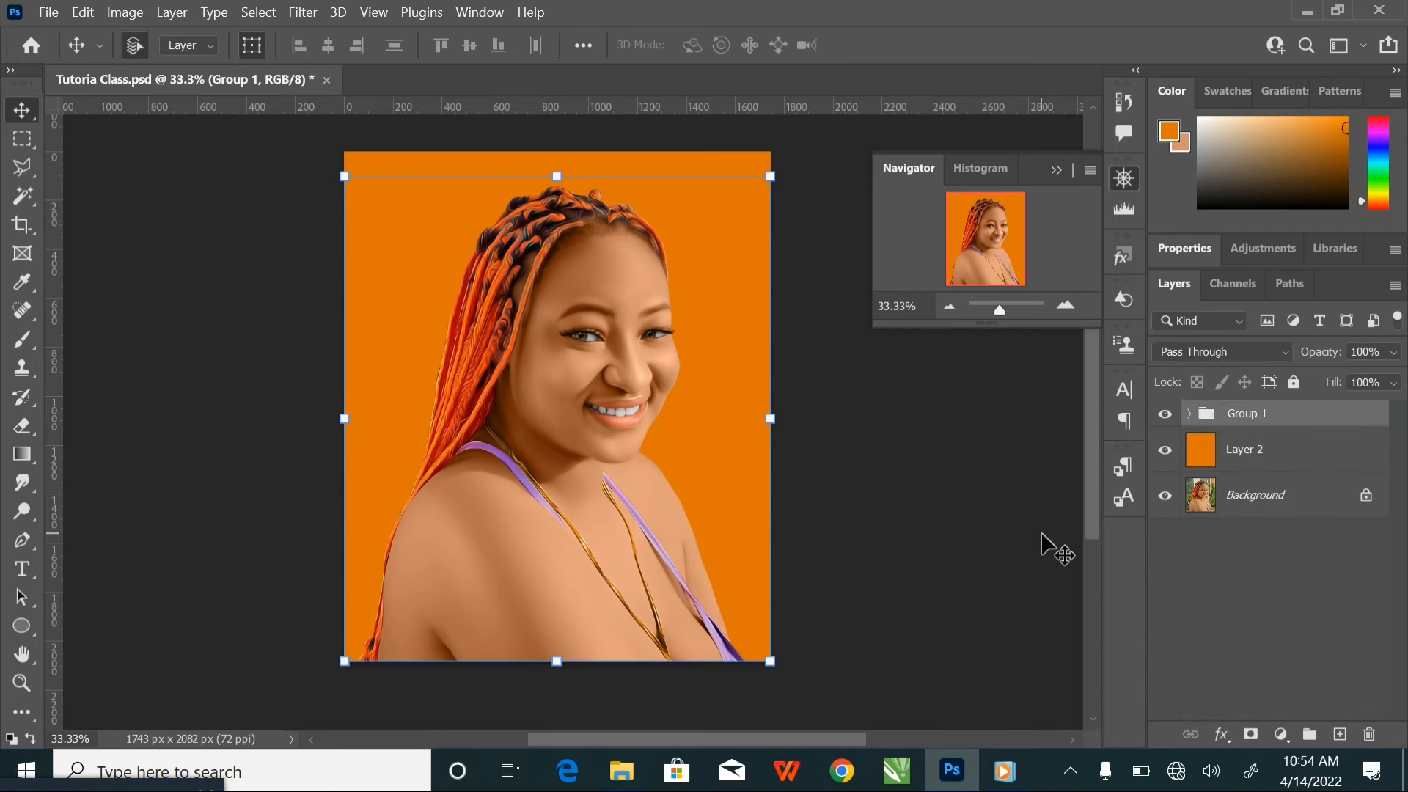
Hide Layer 2 and toggle the visibility of Group 1 to compare the painting with the original photo
{"action": "left_click", "coordinate": [1165, 450]}
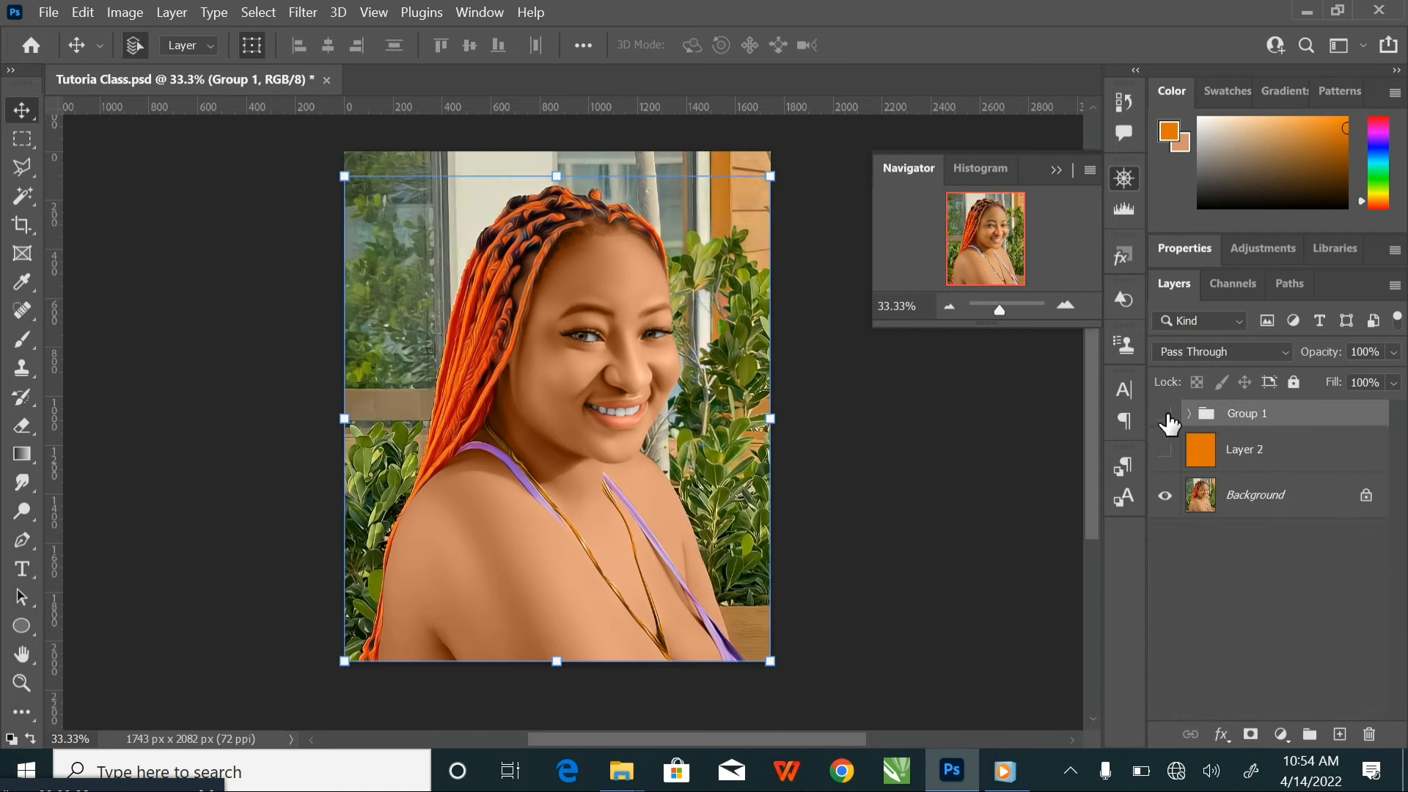
{"action": "left_click", "coordinate": [1166, 415]}
{"action": "left_click", "coordinate": [1165, 414]}
{"action": "left_click", "coordinate": [1166, 415]}
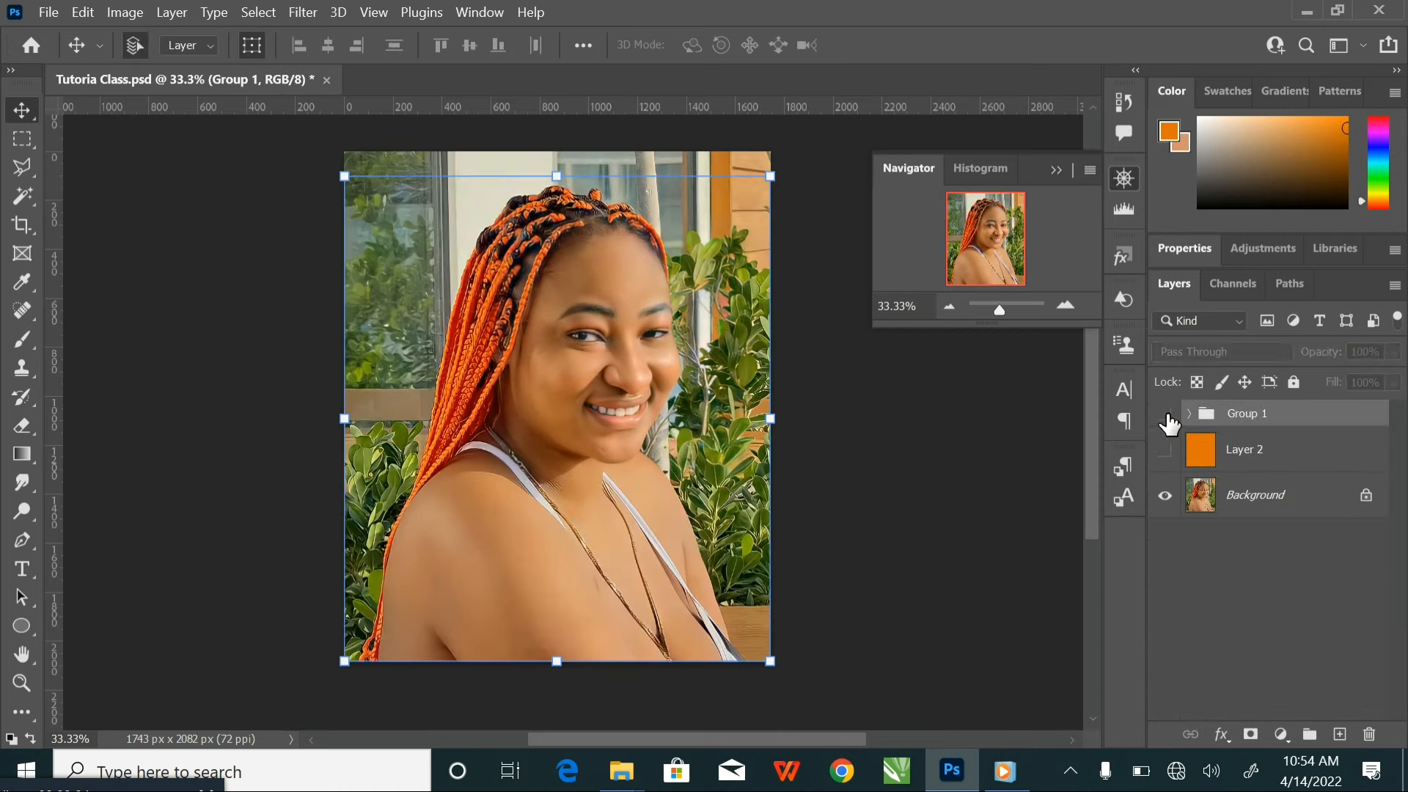
{"action": "left_click", "coordinate": [1167, 421]}
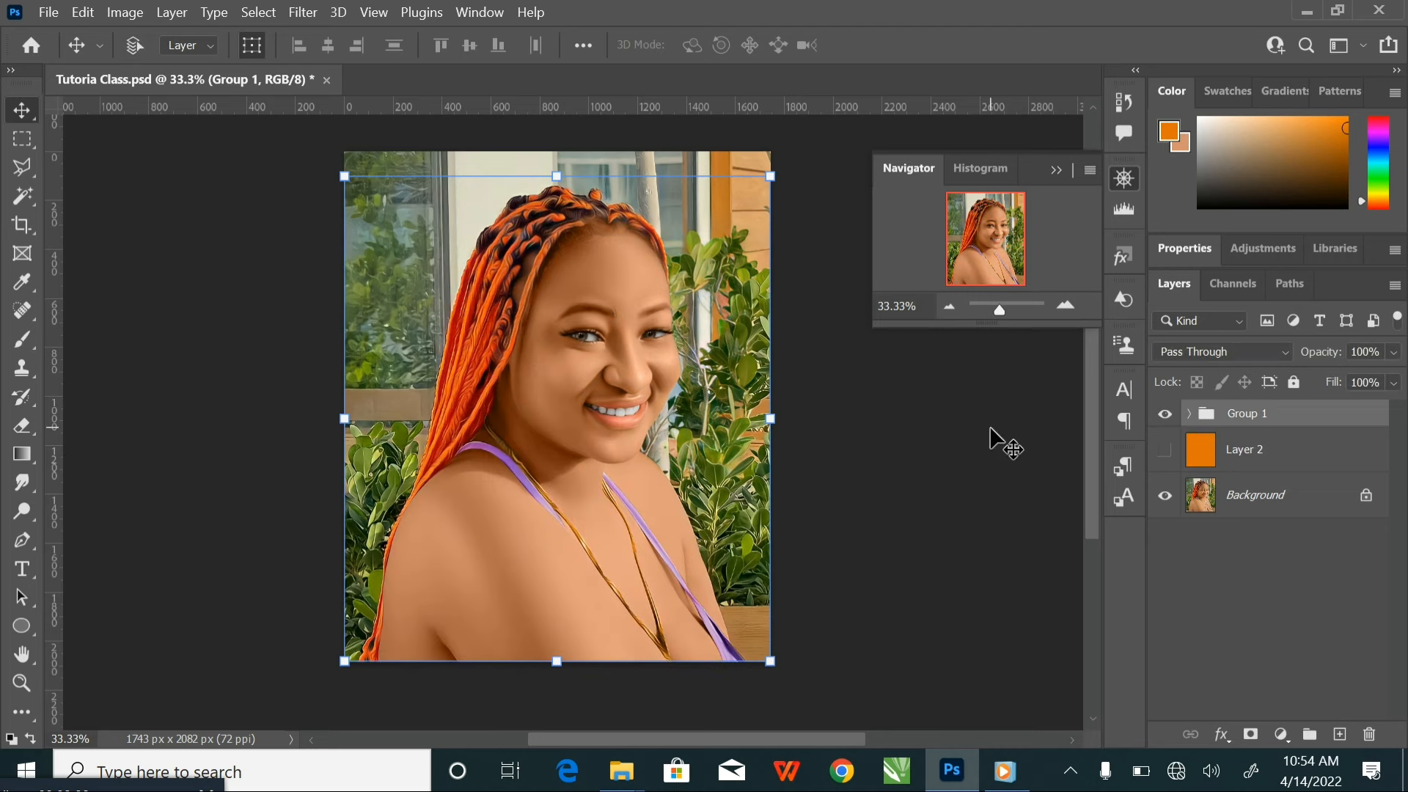
Inspect the painted hair, face, straps and chest at 100% against the photo background
{"action": "key", "text": "ctrl+plus"}
{"action": "key", "text": "ctrl+plus"}
{"action": "key", "text": "ctrl+plus"}
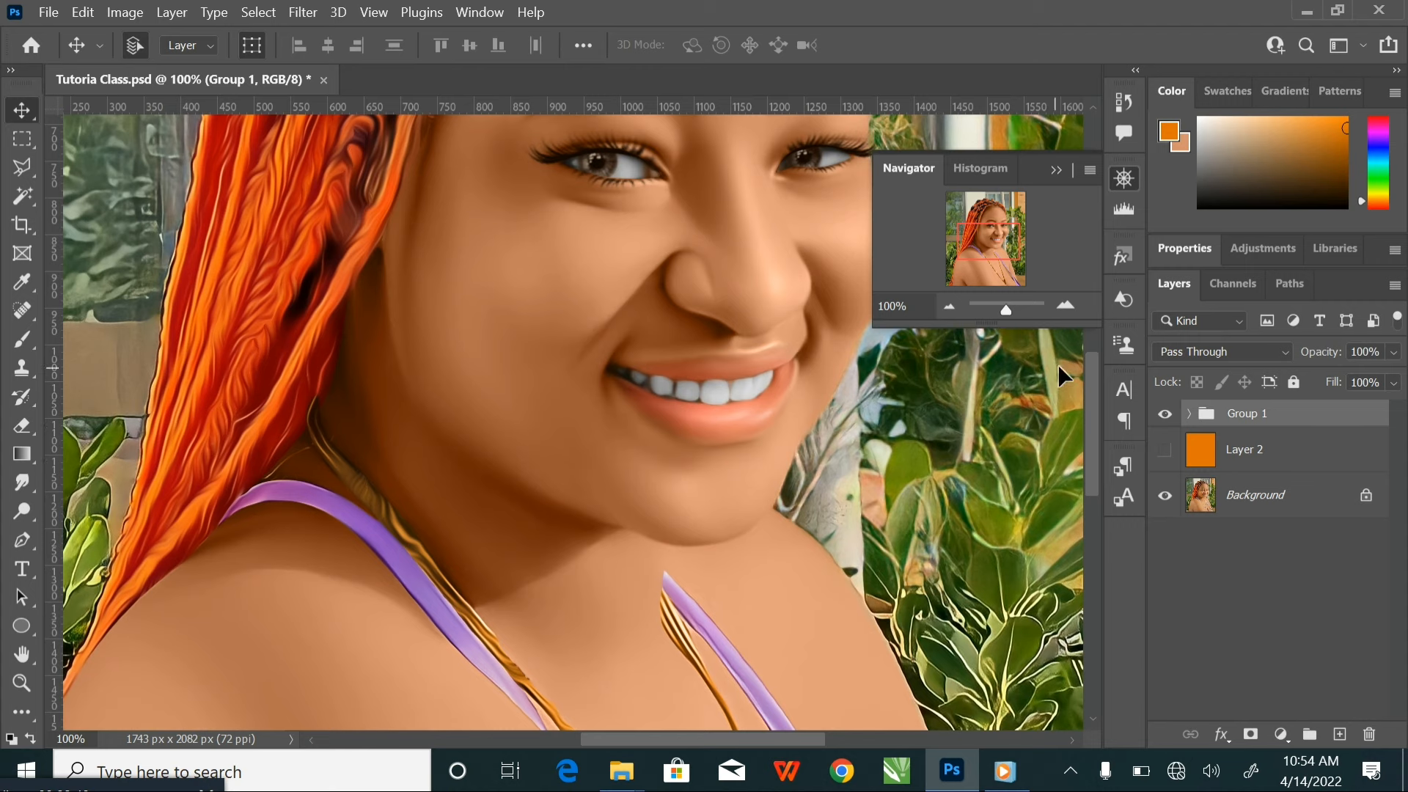
{"action": "left_click_drag", "start_coordinate": [316, 338], "coordinate": [365, 459]}
{"action": "left_click_drag", "start_coordinate": [431, 383], "coordinate": [347, 691]}
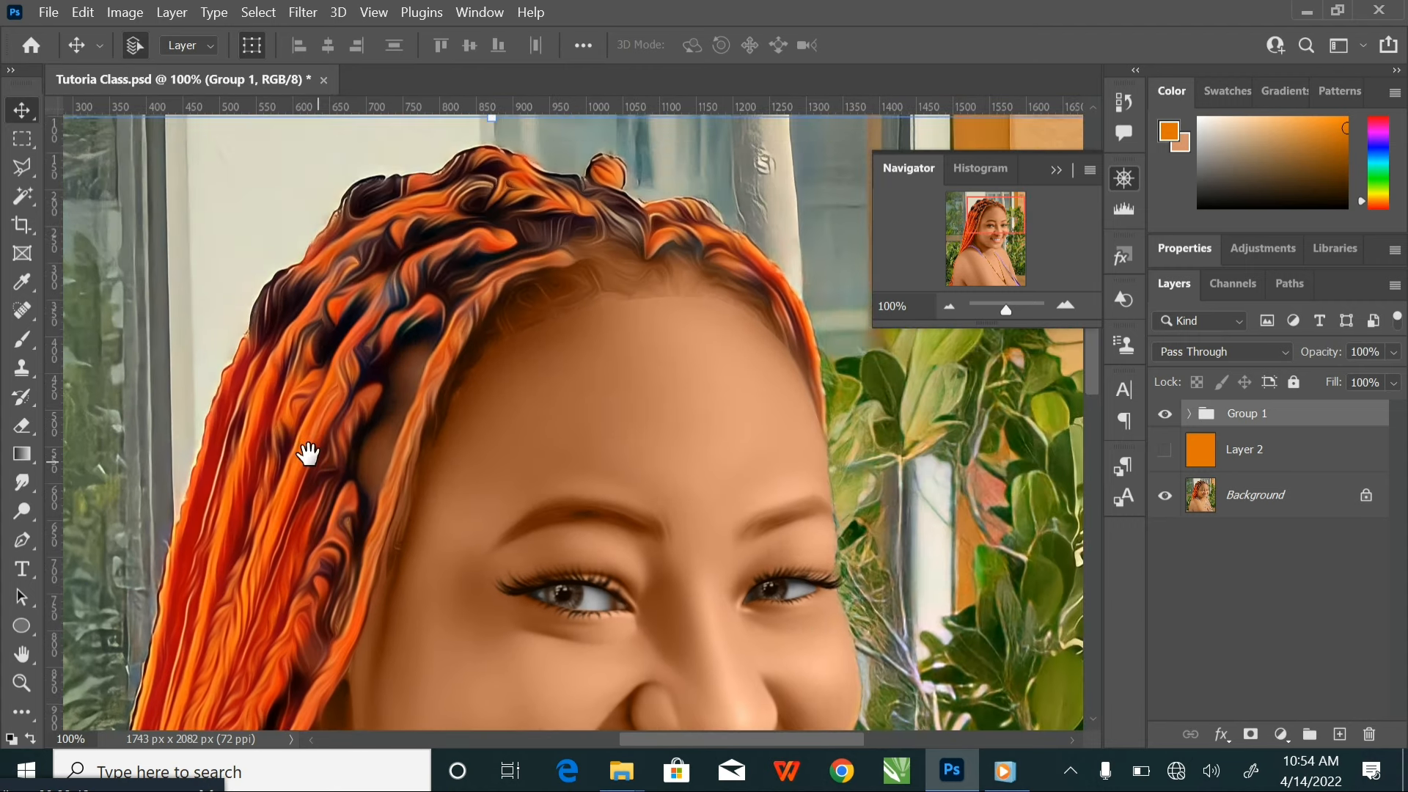
{"action": "left_click_drag", "start_coordinate": [507, 422], "coordinate": [334, 398]}
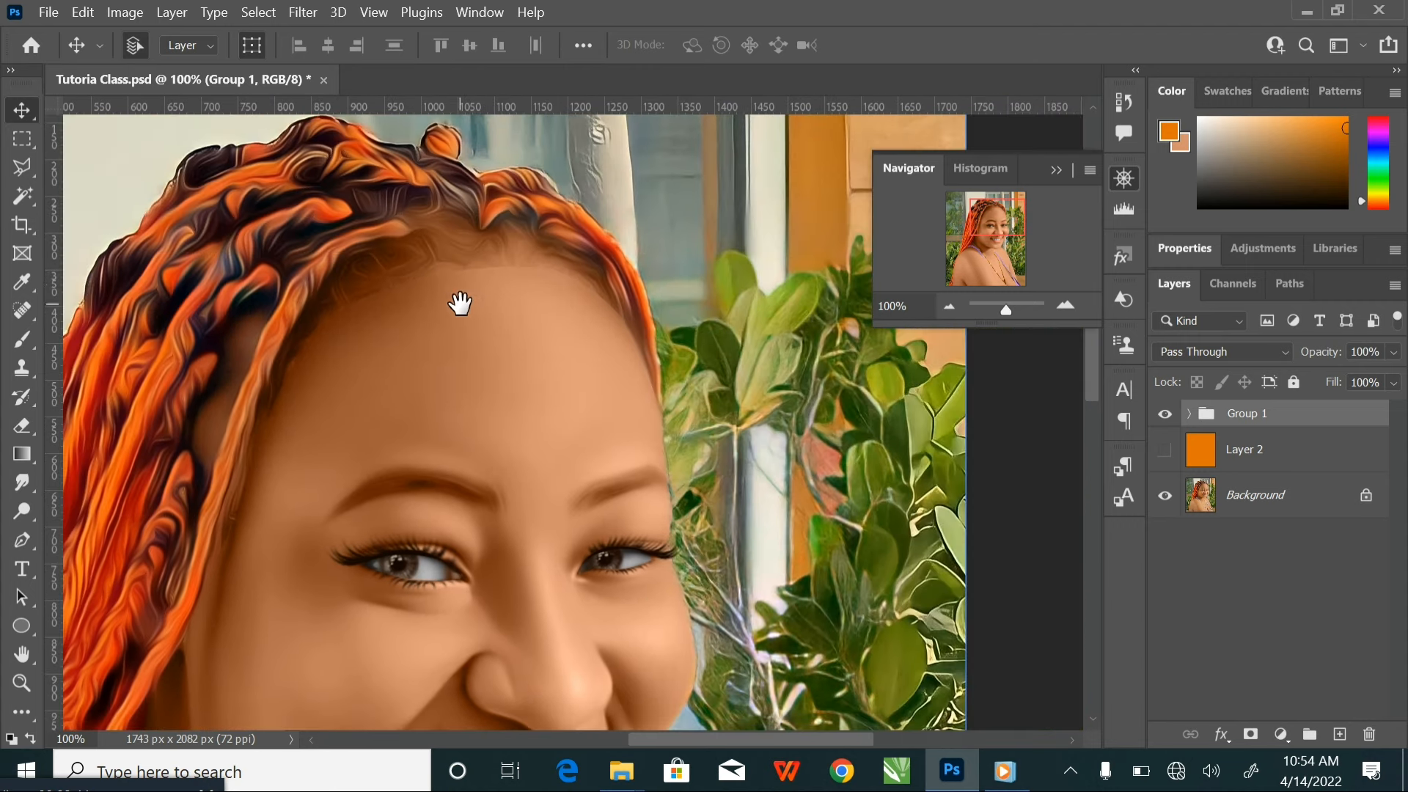
{"action": "left_click_drag", "start_coordinate": [459, 305], "coordinate": [665, 292]}
{"action": "left_click_drag", "start_coordinate": [662, 577], "coordinate": [762, 121]}
{"action": "left_click_drag", "start_coordinate": [669, 446], "coordinate": [531, 210]}
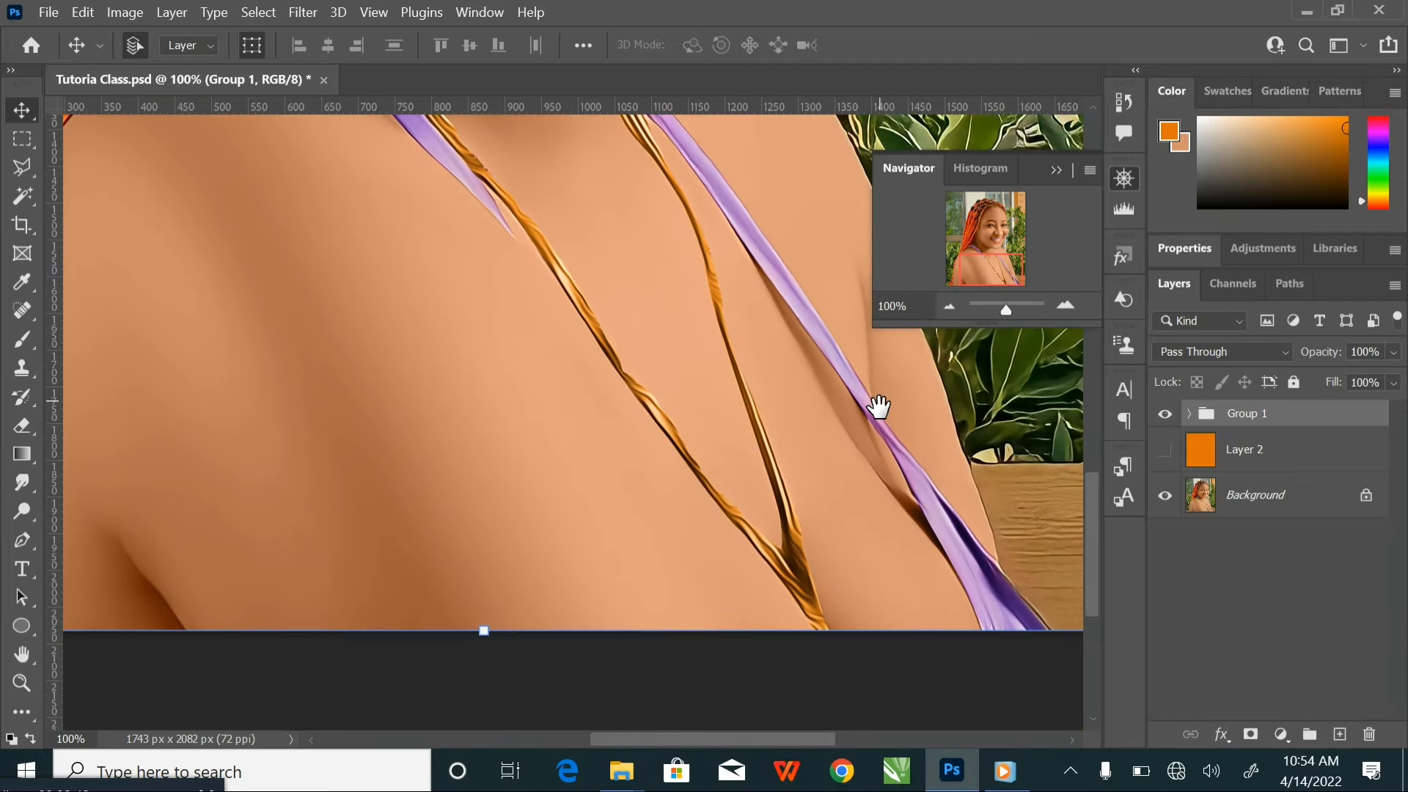
{"action": "left_click_drag", "start_coordinate": [878, 407], "coordinate": [806, 461]}
{"action": "key", "text": "ctrl+minus"}
{"action": "key", "text": "ctrl+minus"}
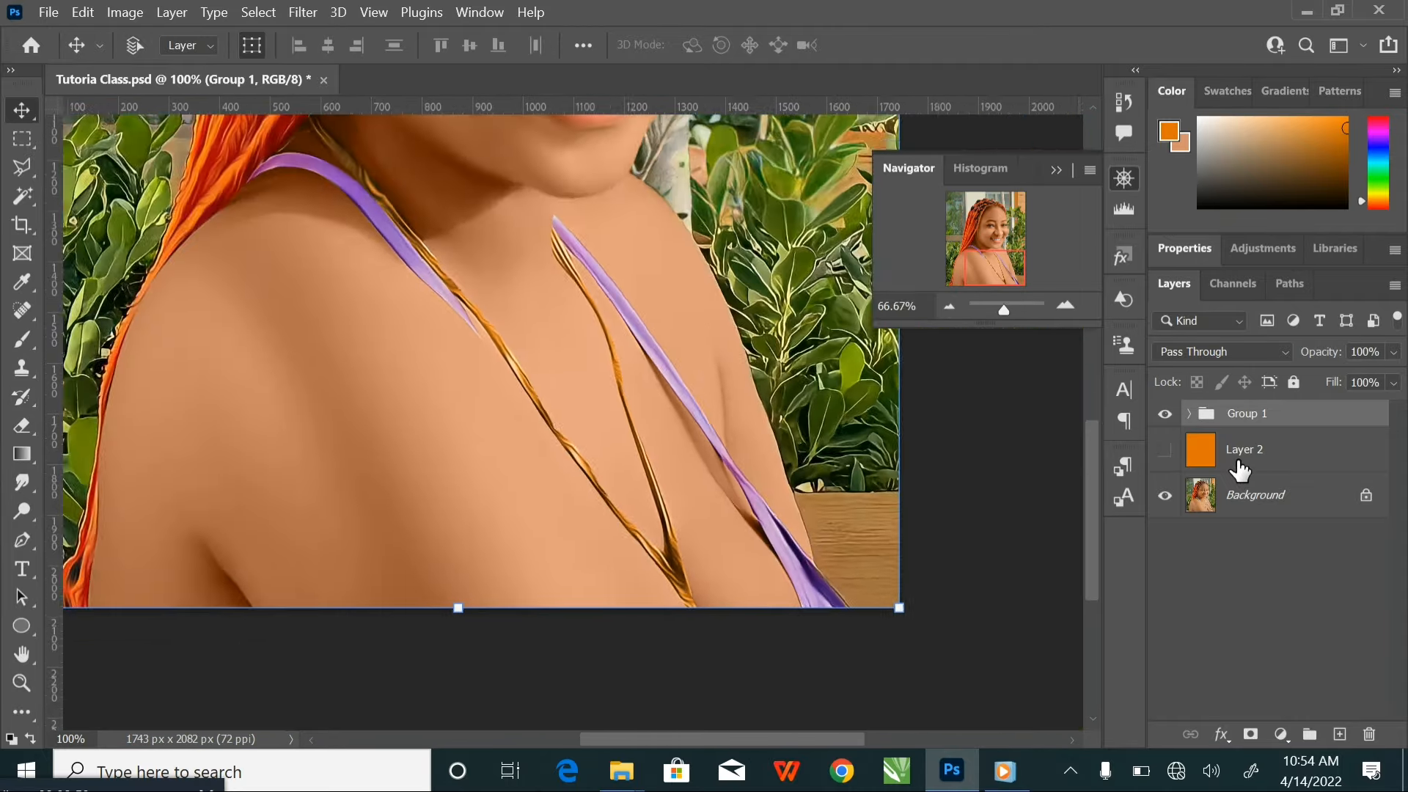
{"action": "left_click_drag", "start_coordinate": [749, 290], "coordinate": [790, 485]}
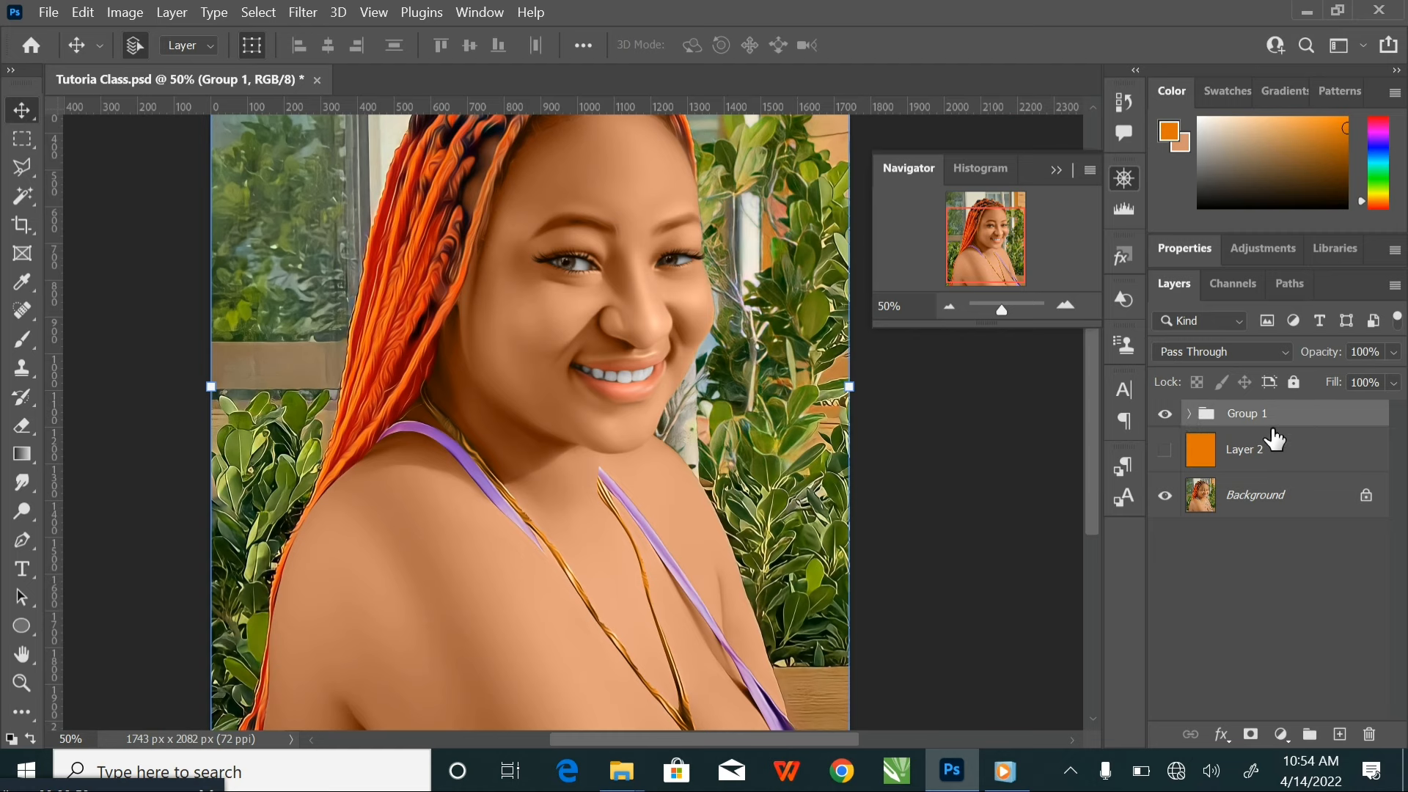
Stamp the visible group into a new layer with Background hidden, and show Layer 2 and Background in place of Group 1
{"action": "left_click", "coordinate": [1165, 496]}
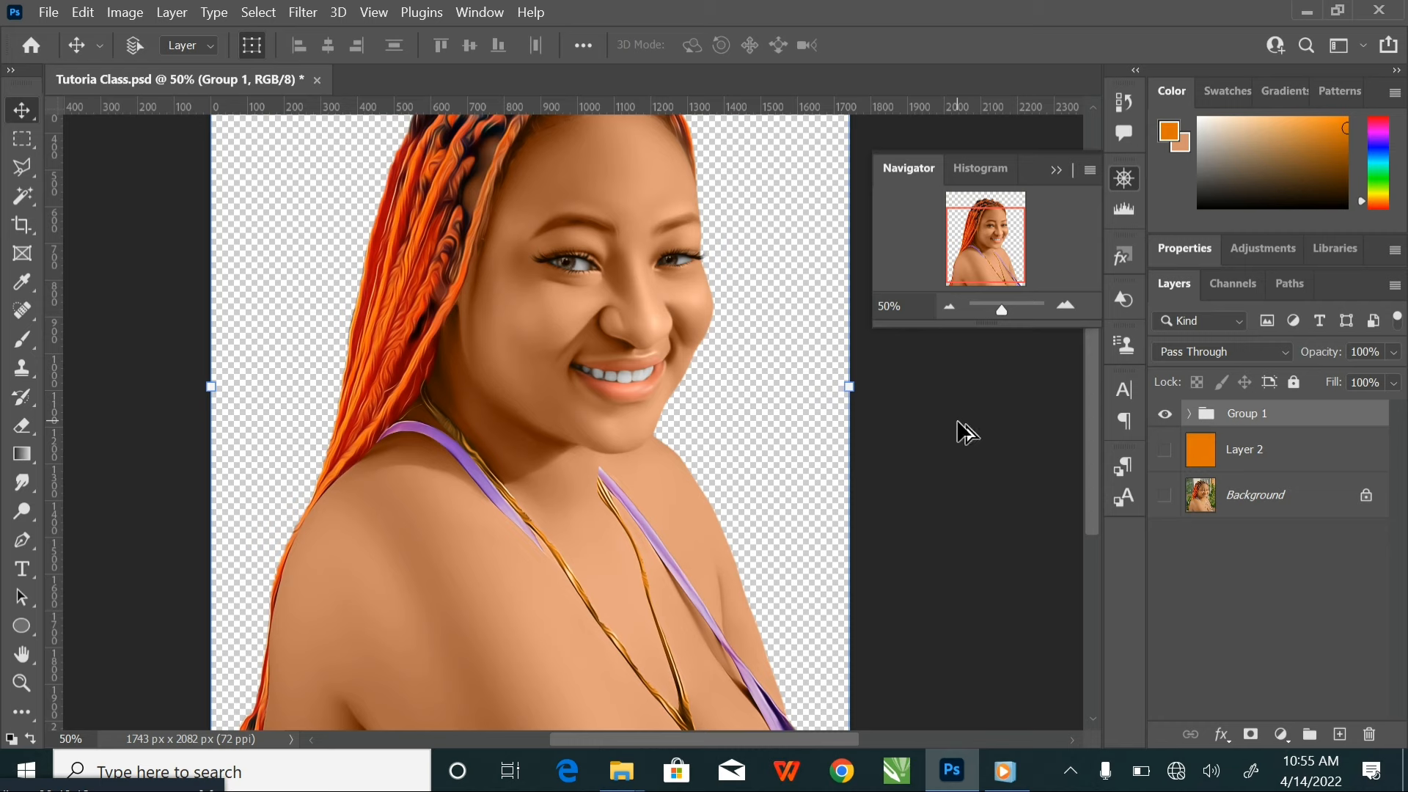
{"action": "key", "text": "ctrl+shift+alt+e"}
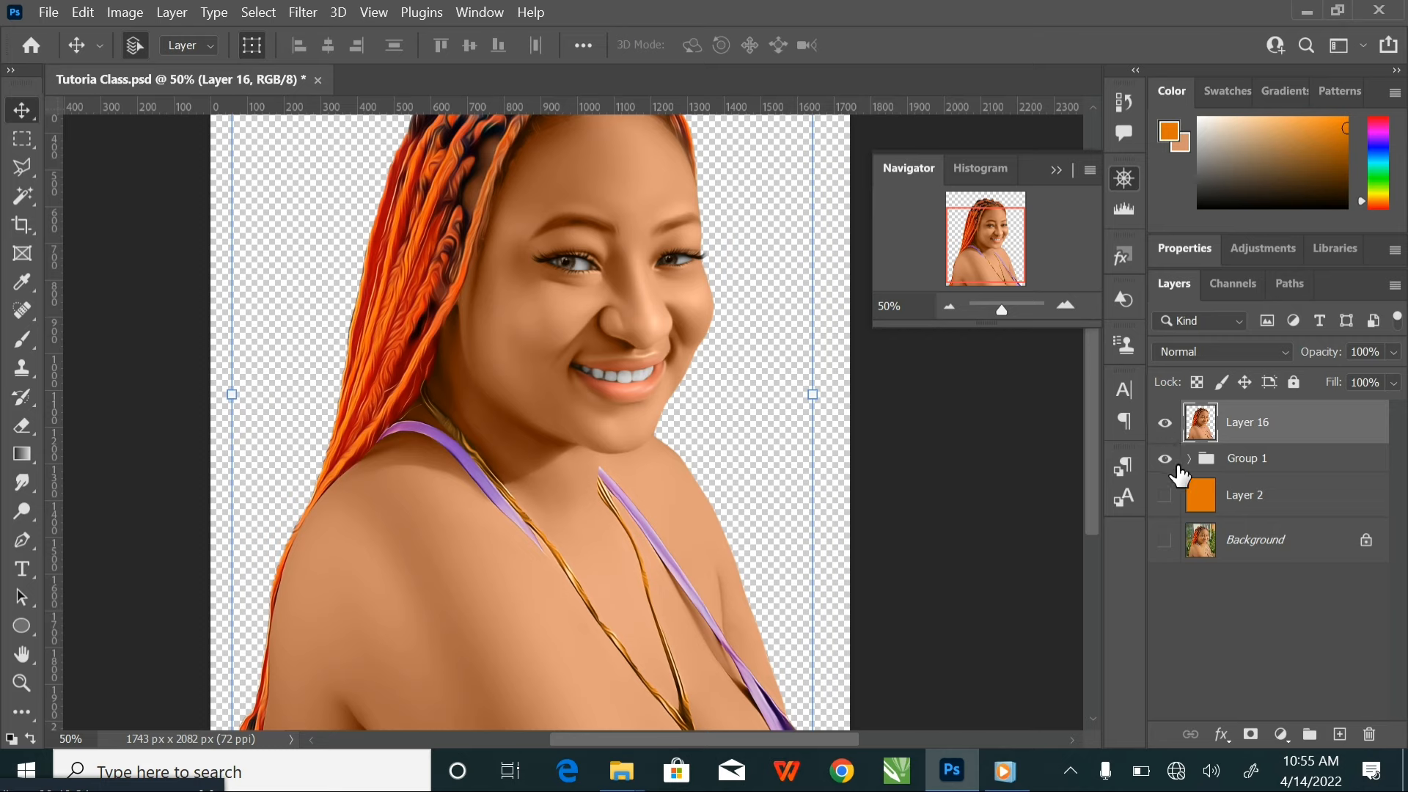
{"action": "left_click", "coordinate": [1165, 495]}
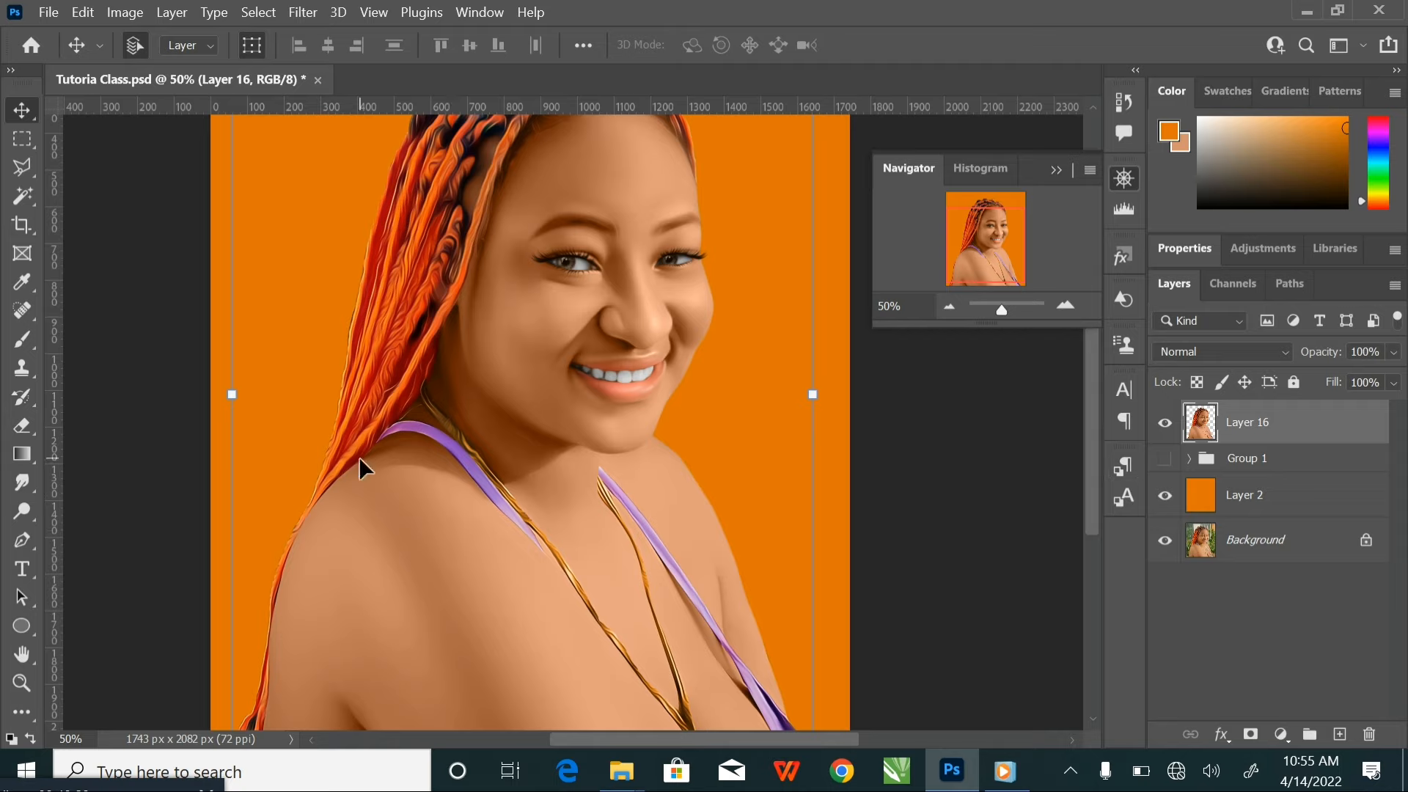
Smudge the thin orange hair strand along the outer edge of the upper arm on Layer 16, using a size 40 brush
{"action": "left_click_drag", "start_coordinate": [377, 558], "coordinate": [548, 299]}
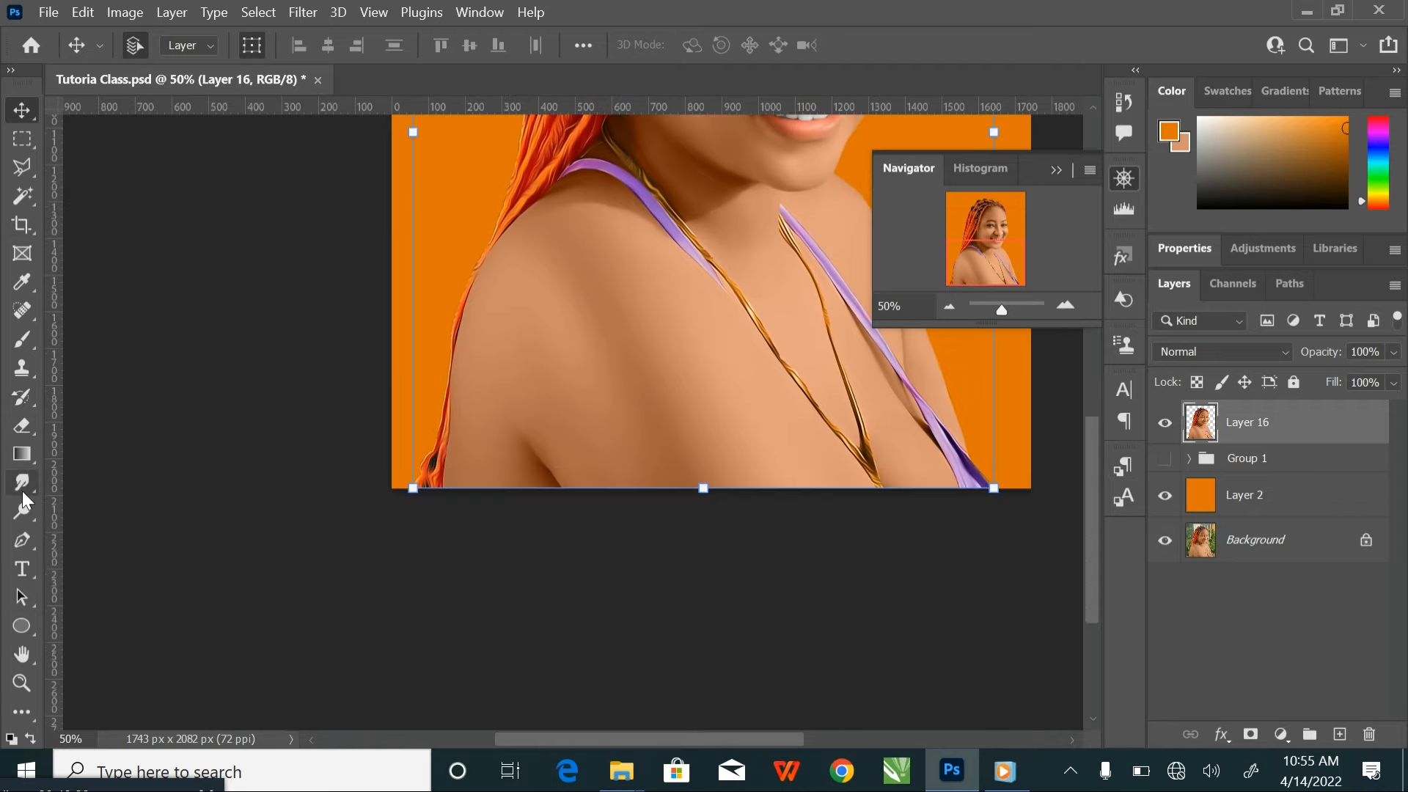
{"action": "left_click", "coordinate": [22, 486]}
{"action": "key", "text": "ctrl+plus"}
{"action": "key", "text": "ctrl+plus"}
{"action": "key", "text": "ctrl+plus"}
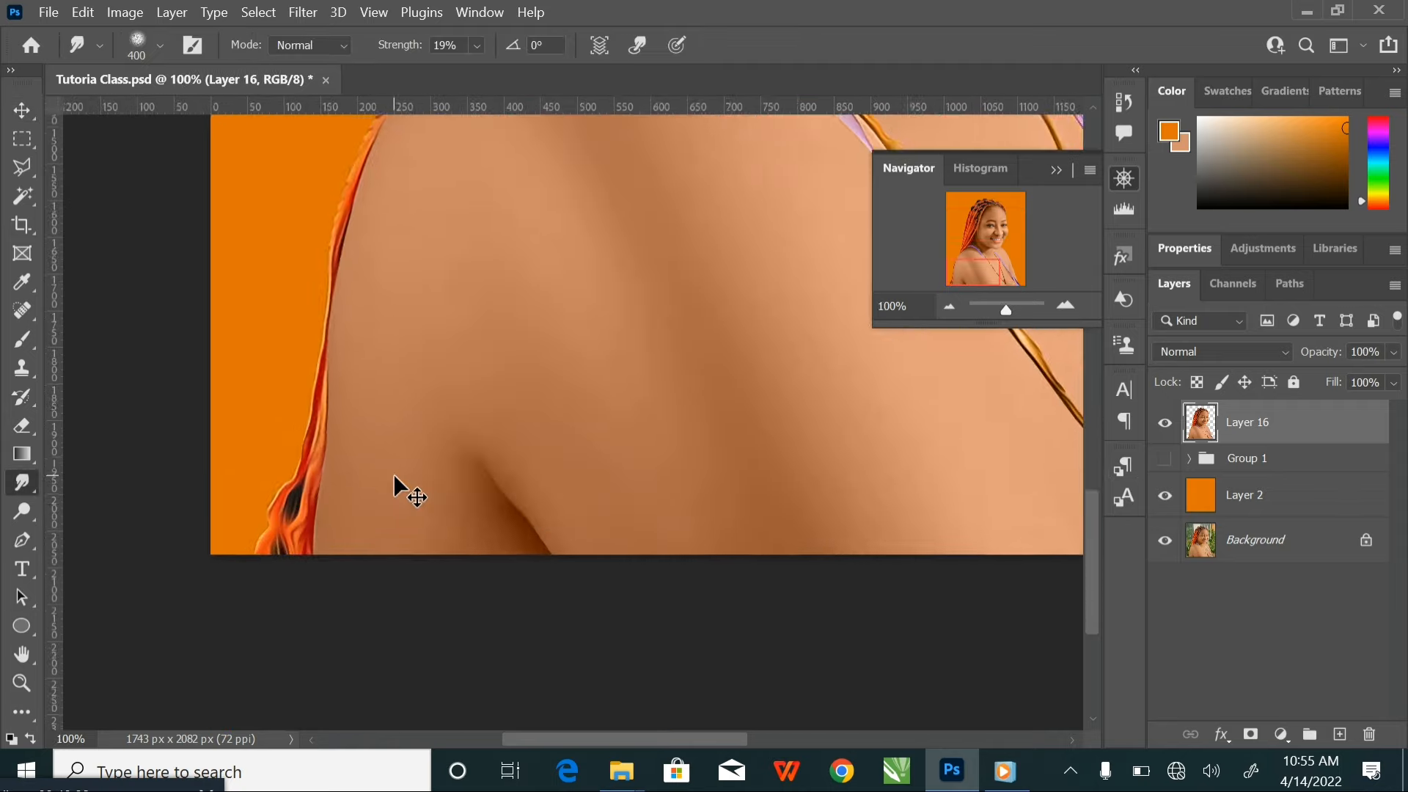
{"action": "left_click_drag", "start_coordinate": [130, 413], "coordinate": [508, 291]}
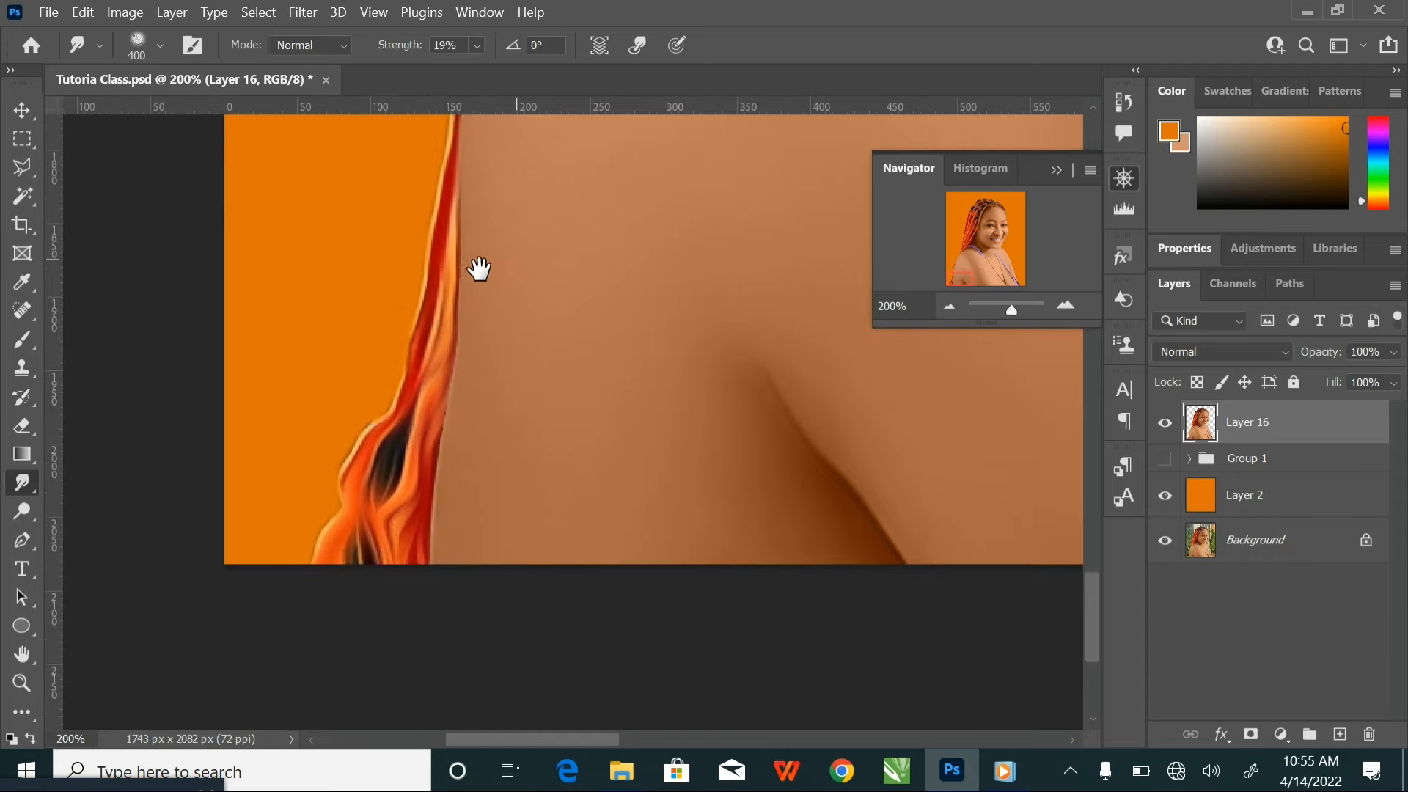
{"action": "key", "text": "bracketleft"}
{"action": "key", "text": "bracketleft"}
{"action": "key", "text": "bracketleft"}
{"action": "key", "text": "bracketleft"}
{"action": "key", "text": "bracketleft"}
{"action": "key", "text": "bracketleft"}
{"action": "key", "text": "bracketleft"}
{"action": "key", "text": "bracketleft"}
{"action": "key", "text": "bracketleft"}
{"action": "key", "text": "bracketleft"}
{"action": "key", "text": "bracketleft"}
{"action": "key", "text": "bracketleft"}
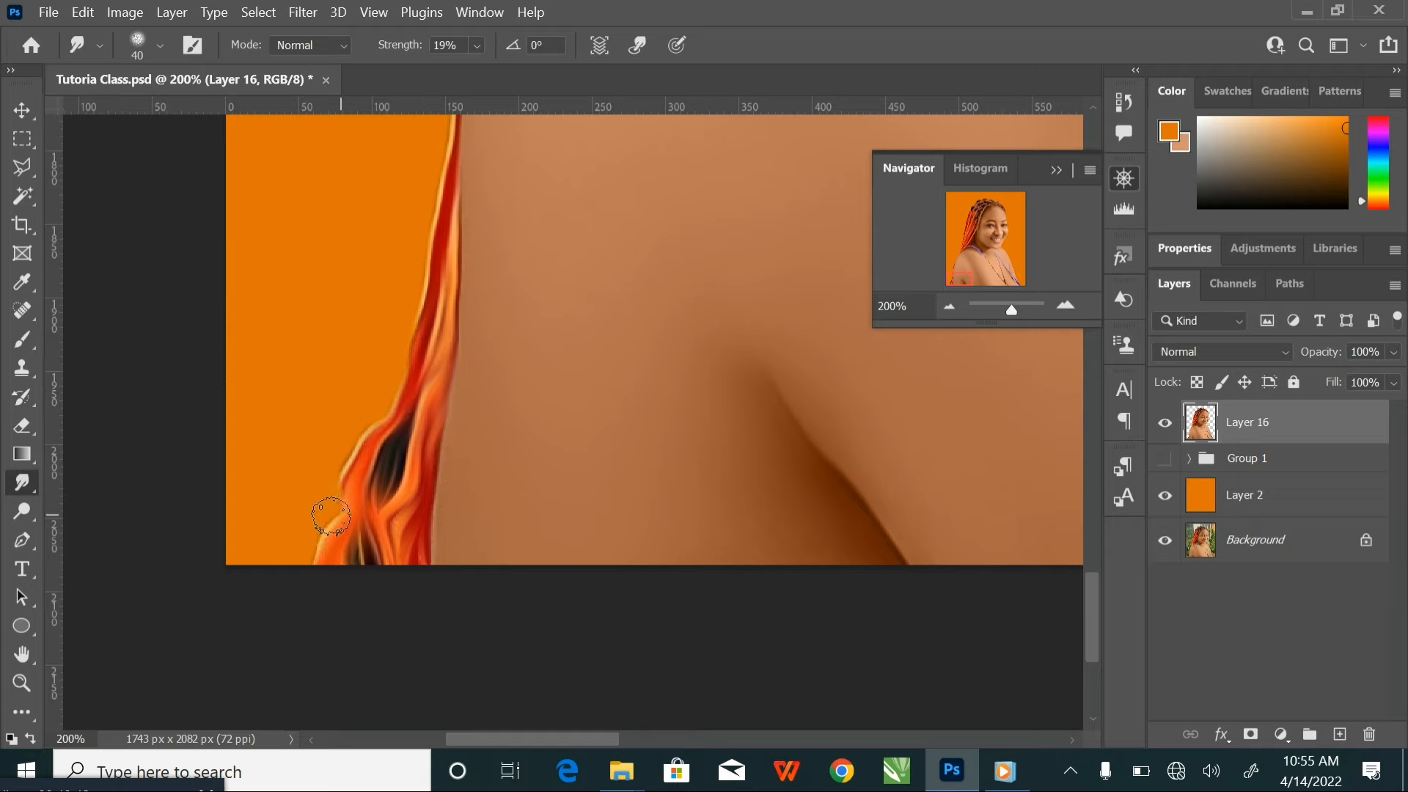
{"action": "left_click_drag", "start_coordinate": [494, 414], "coordinate": [456, 555]}
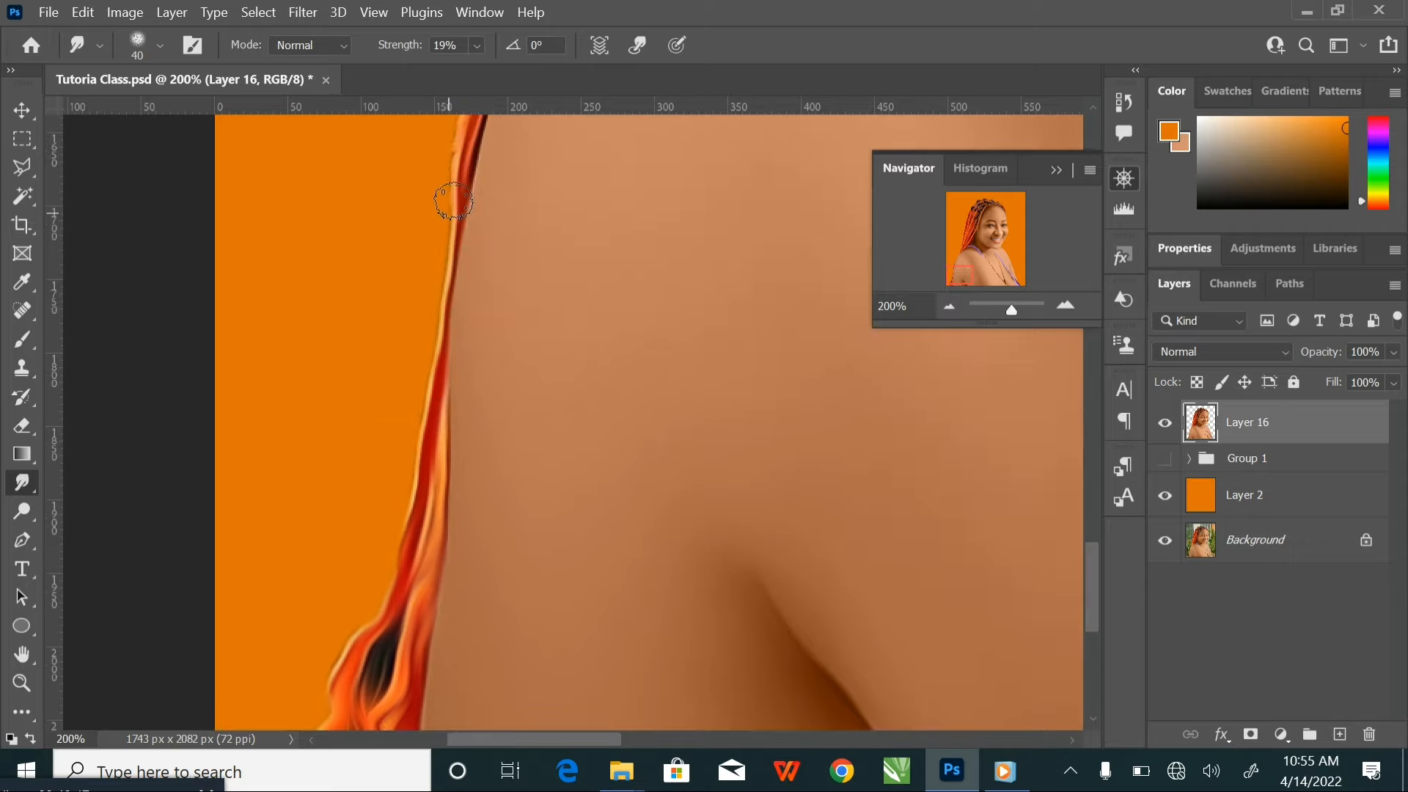
{"action": "left_click_drag", "start_coordinate": [480, 360], "coordinate": [454, 493]}
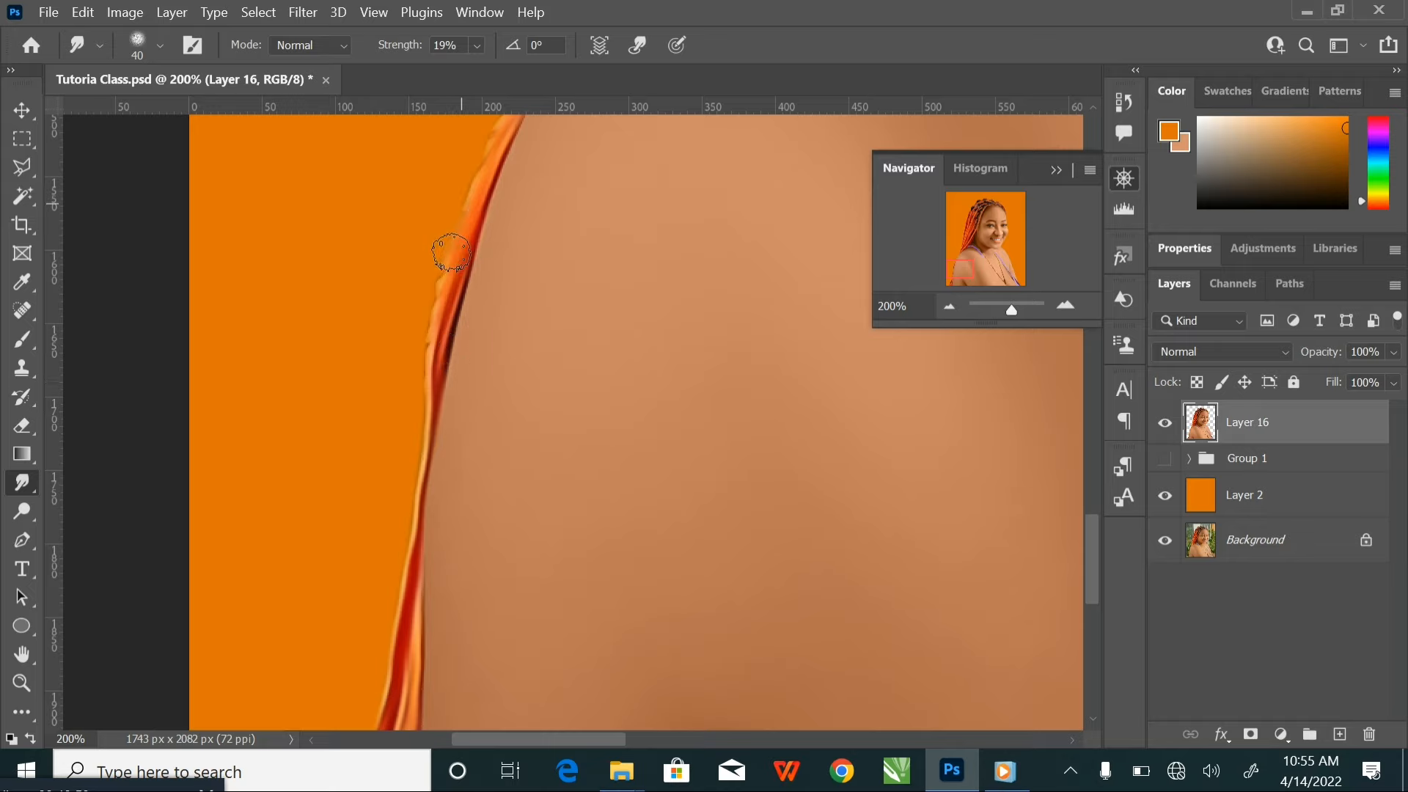
{"action": "mouse_move", "coordinate": [422, 407]}
{"action": "left_mouse_down"}
{"action": "mouse_move", "coordinate": [459, 468]}
{"action": "mouse_move", "coordinate": [436, 480]}
{"action": "left_mouse_up"}
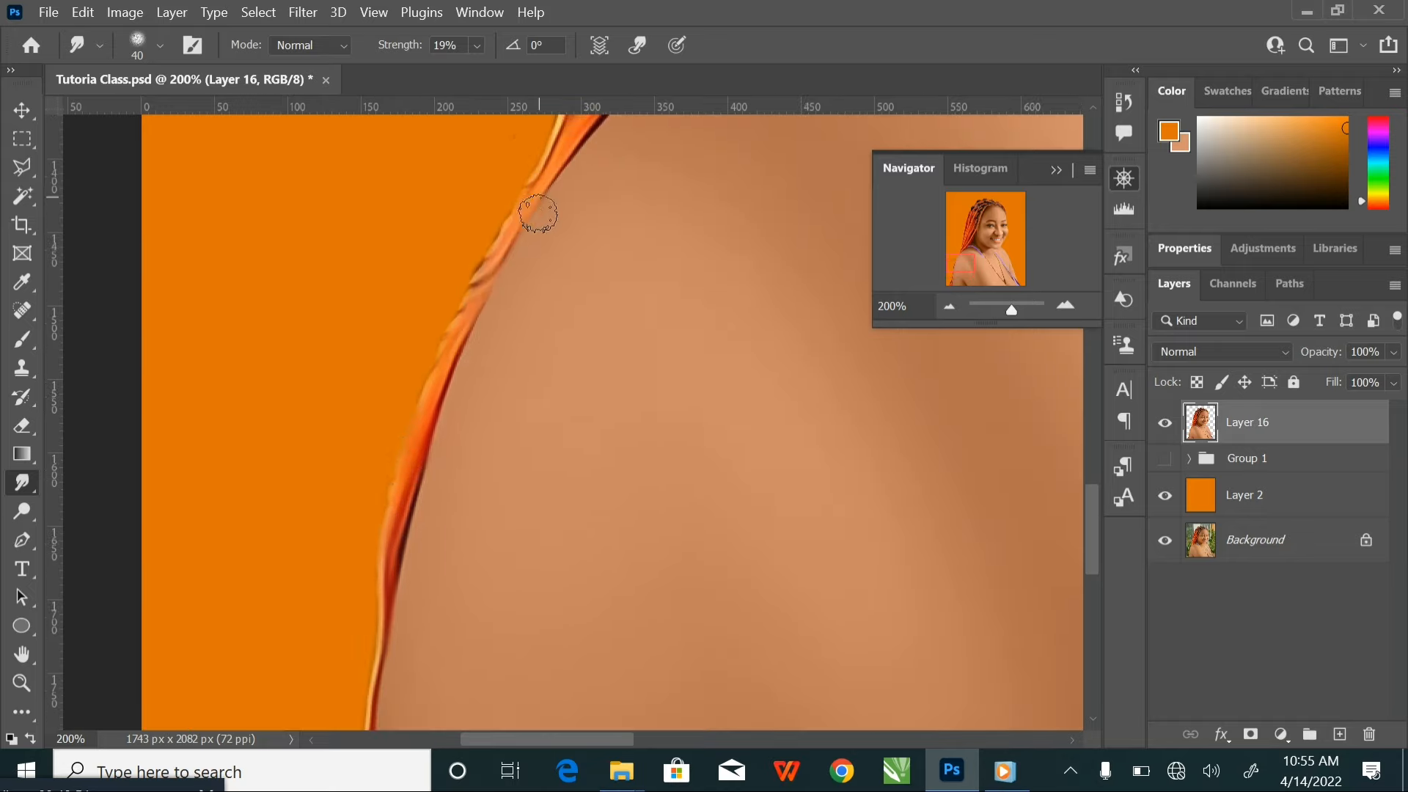
Smudge the tapering hair tips above the shoulder to soften their outer edge against the orange background, with the brush size at 50
{"action": "mouse_move", "coordinate": [506, 228]}
{"action": "left_mouse_down"}
{"action": "mouse_move", "coordinate": [471, 278]}
{"action": "mouse_move", "coordinate": [363, 554]}
{"action": "left_mouse_up"}
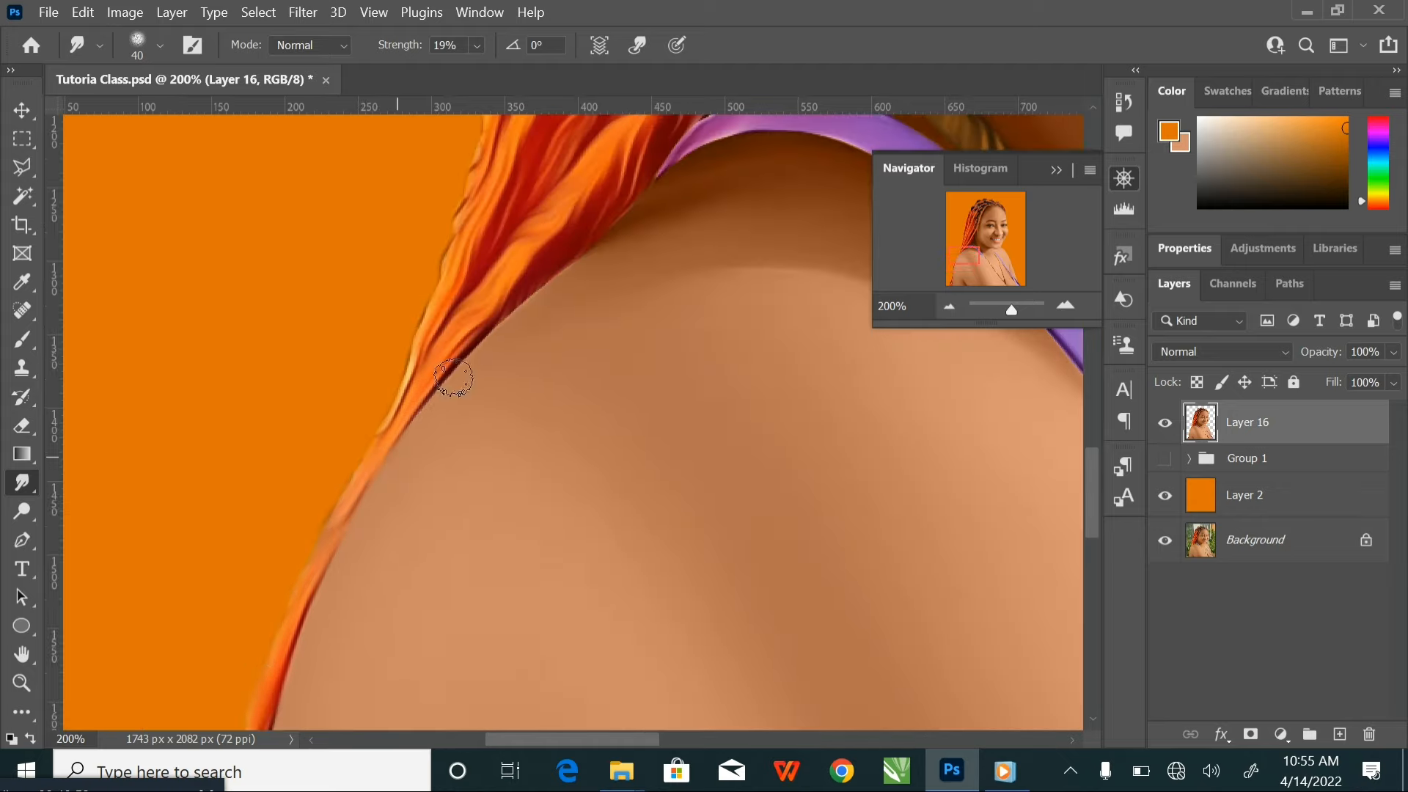
{"action": "left_click_drag", "start_coordinate": [592, 242], "coordinate": [601, 323]}
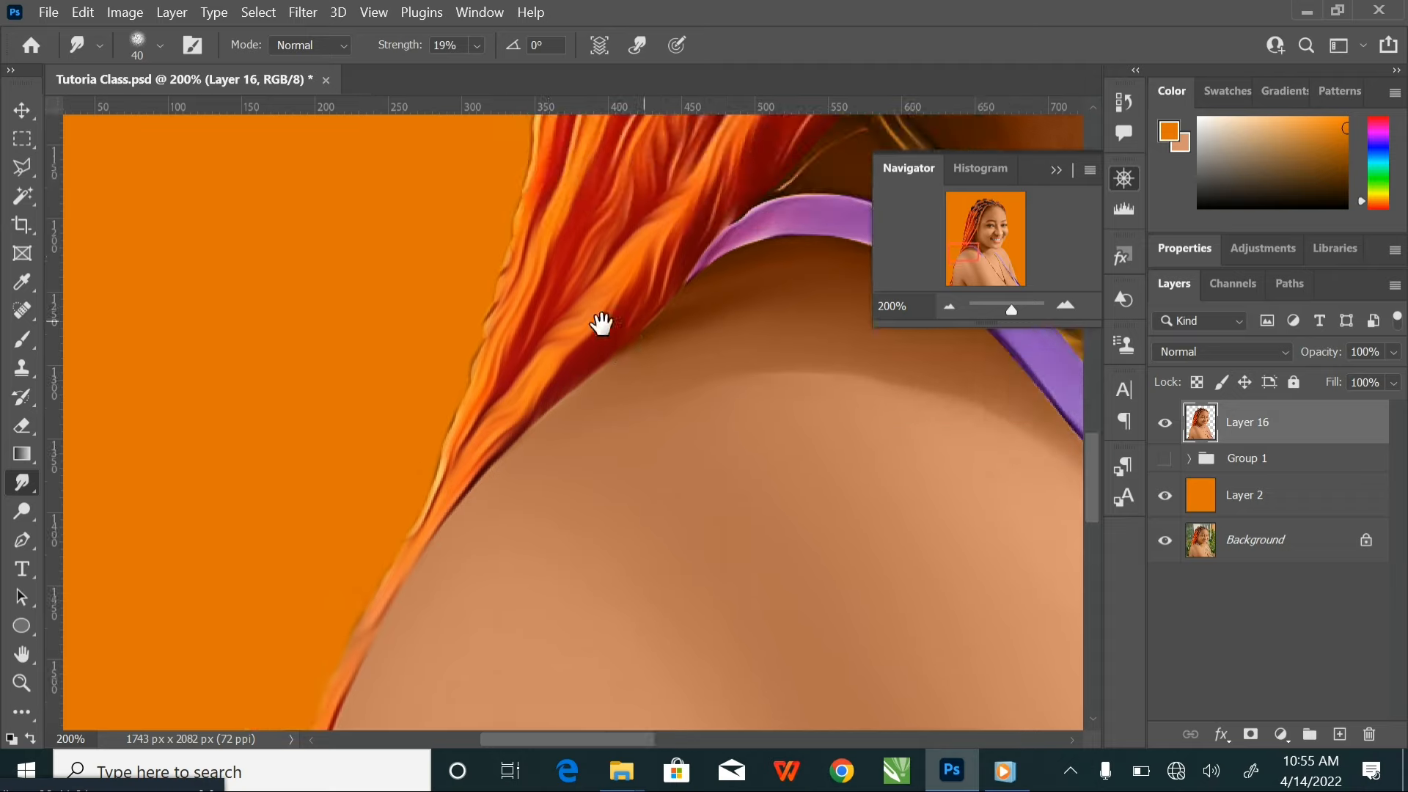
{"action": "mouse_move", "coordinate": [488, 315]}
{"action": "left_mouse_down"}
{"action": "mouse_move", "coordinate": [534, 142]}
{"action": "mouse_move", "coordinate": [468, 328]}
{"action": "mouse_move", "coordinate": [465, 371]}
{"action": "mouse_move", "coordinate": [479, 360]}
{"action": "mouse_move", "coordinate": [481, 378]}
{"action": "mouse_move", "coordinate": [424, 502]}
{"action": "left_mouse_up"}
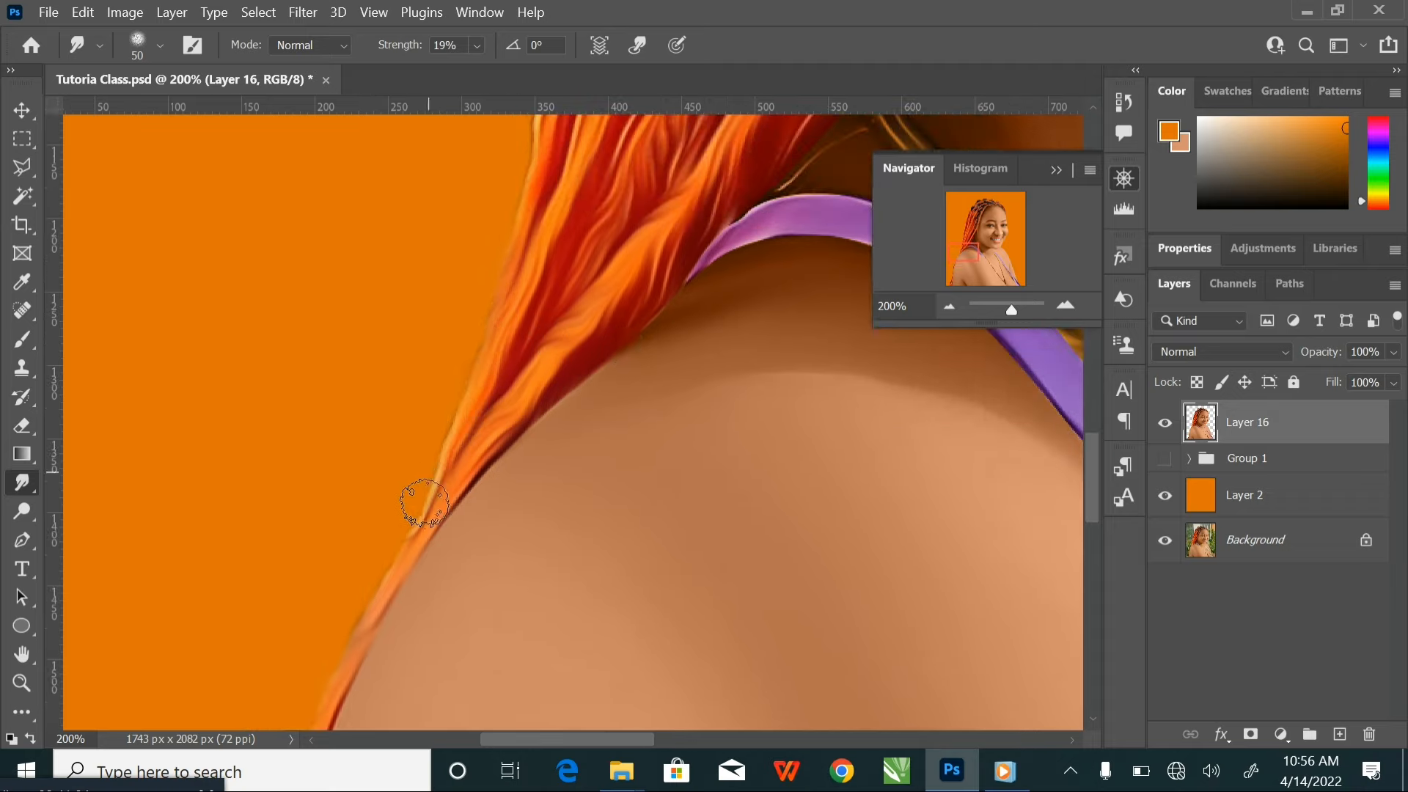
Blend the hair's edge into the shoulder and soften the purple strap's start and the fine neck strand, using brush sizes 35 to 40
{"action": "left_click_drag", "start_coordinate": [554, 370], "coordinate": [294, 535]}
{"action": "key", "text": "bracketleft"}
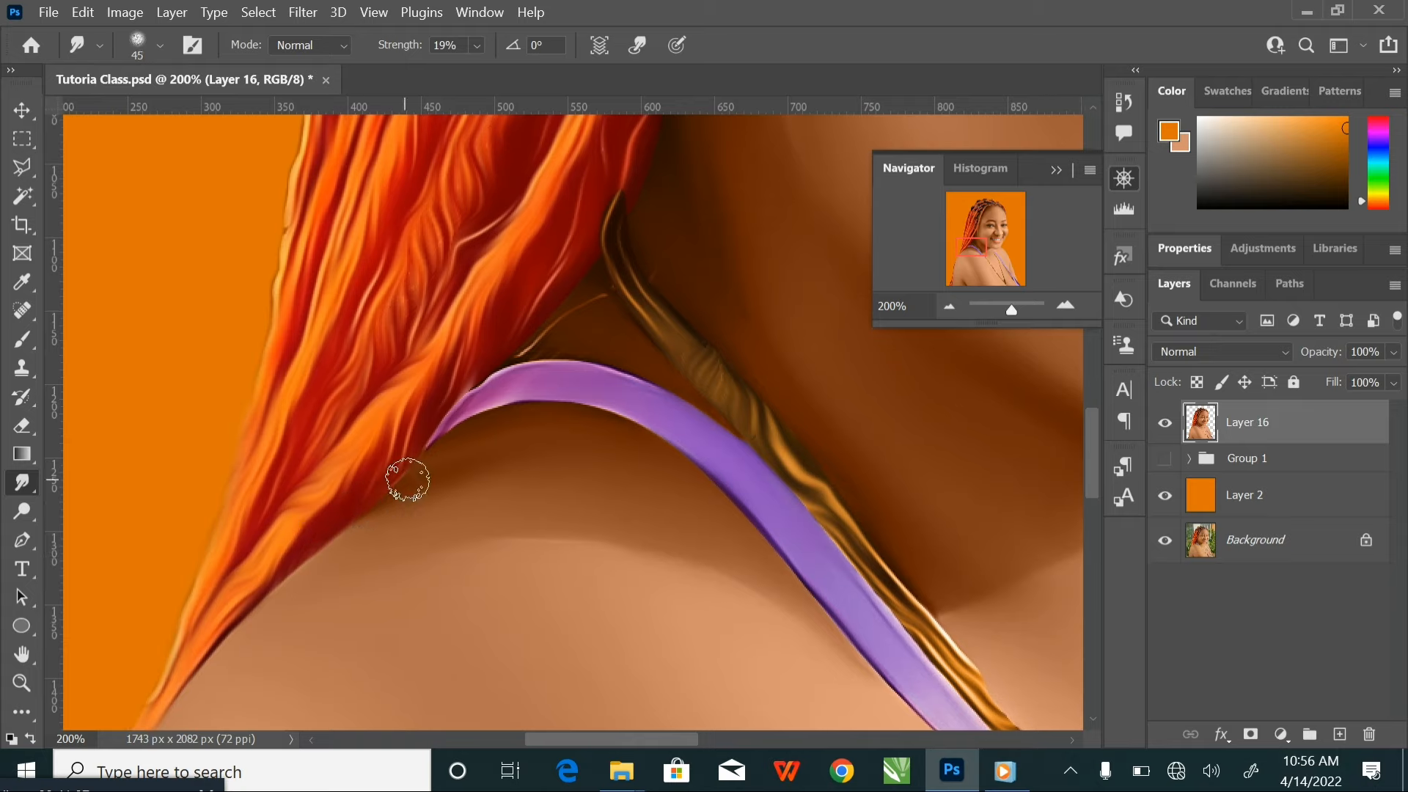
{"action": "mouse_move", "coordinate": [407, 481]}
{"action": "left_mouse_down"}
{"action": "mouse_move", "coordinate": [426, 446]}
{"action": "mouse_move", "coordinate": [393, 481]}
{"action": "mouse_move", "coordinate": [476, 381]}
{"action": "mouse_move", "coordinate": [518, 363]}
{"action": "left_mouse_up"}
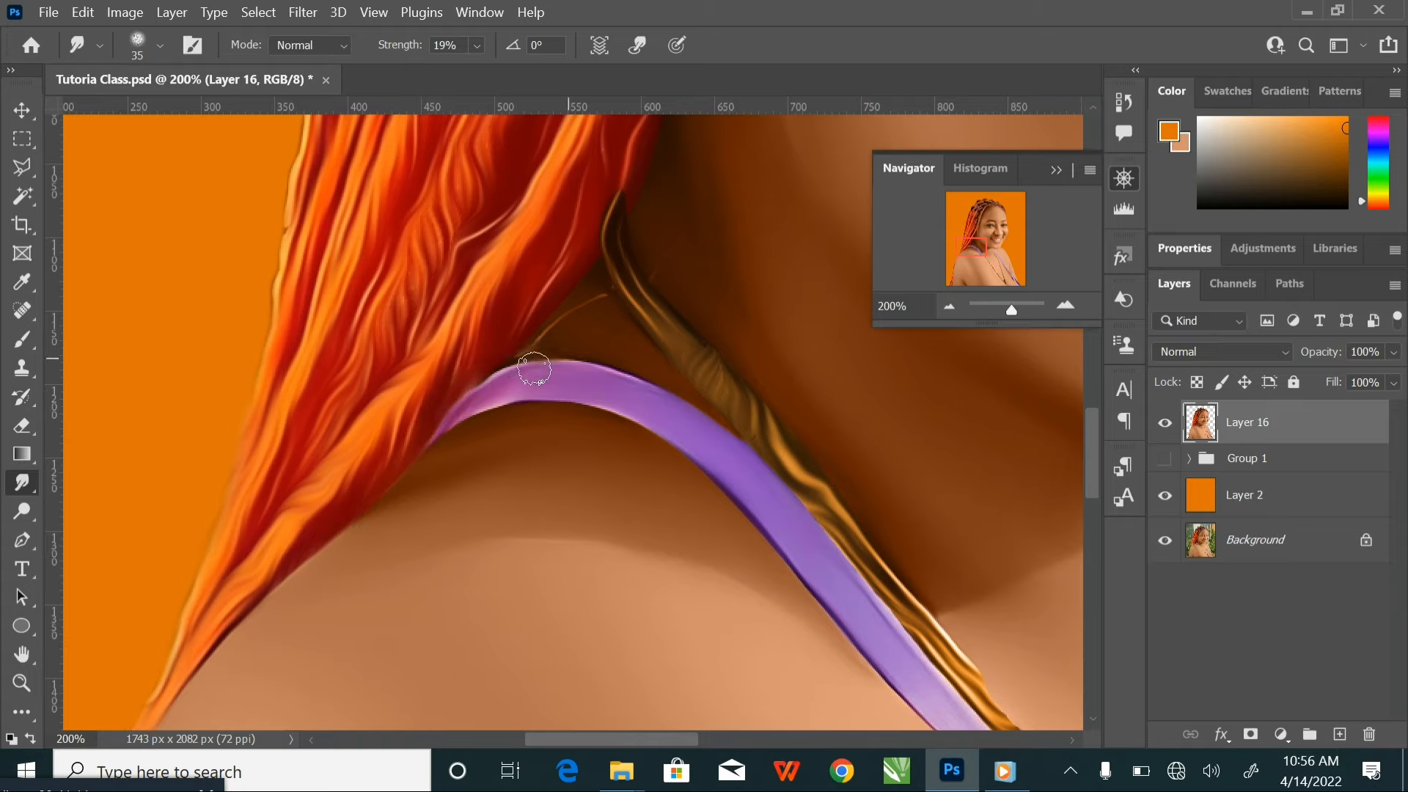
{"action": "key", "text": "bracketright"}
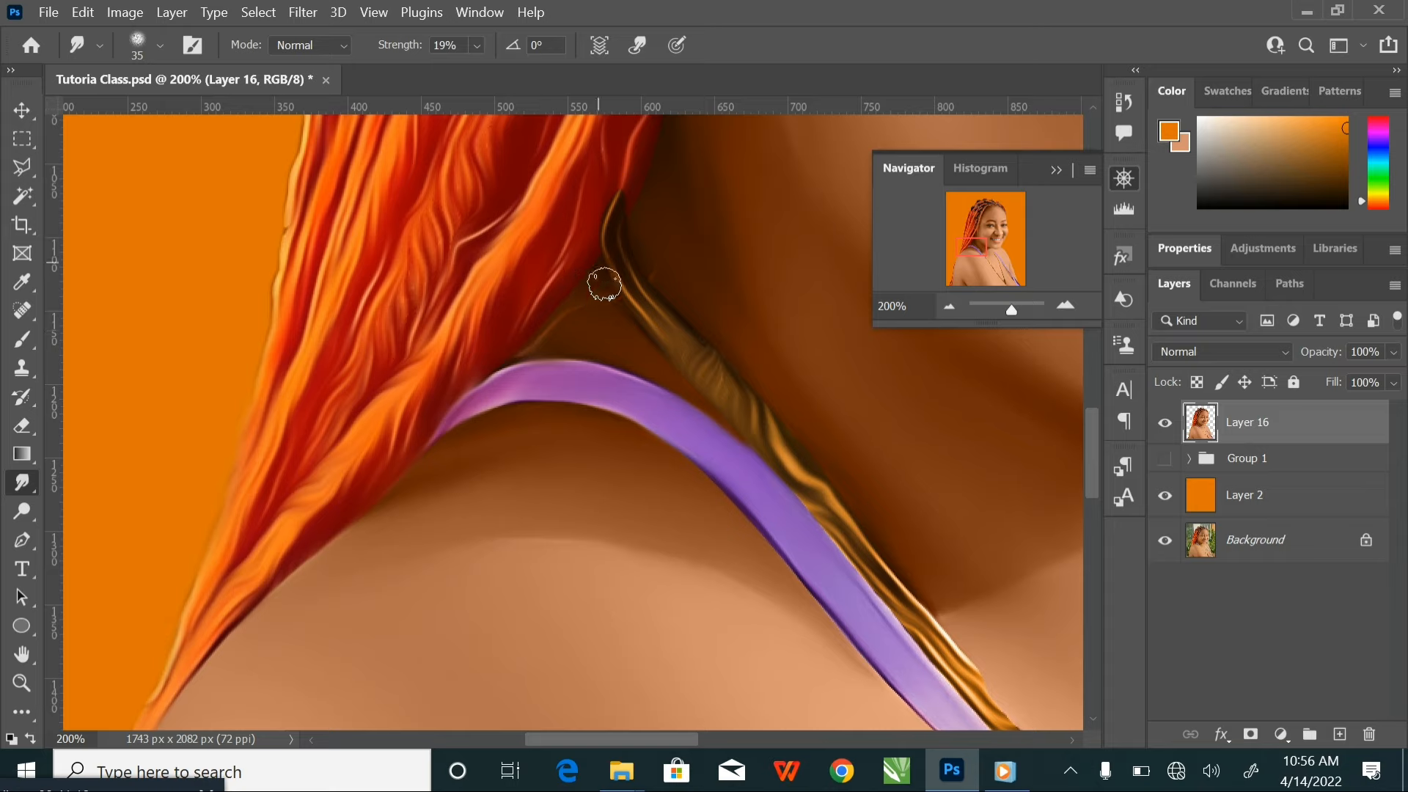
{"action": "key", "text": "bracketright"}
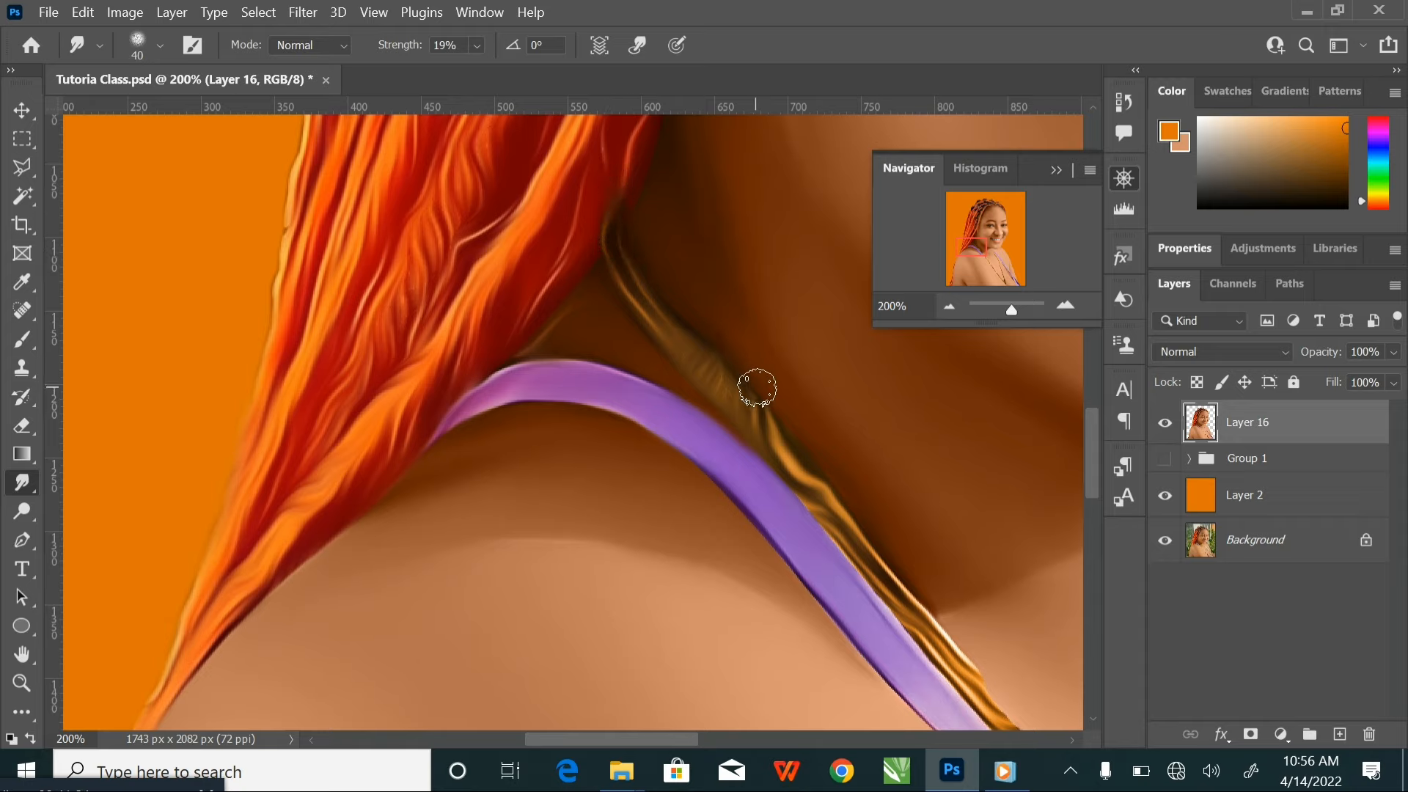
Smudge both edges of the purple strap beside the hair down to its pointed end on the chest
{"action": "left_click_drag", "start_coordinate": [846, 491], "coordinate": [641, 264]}
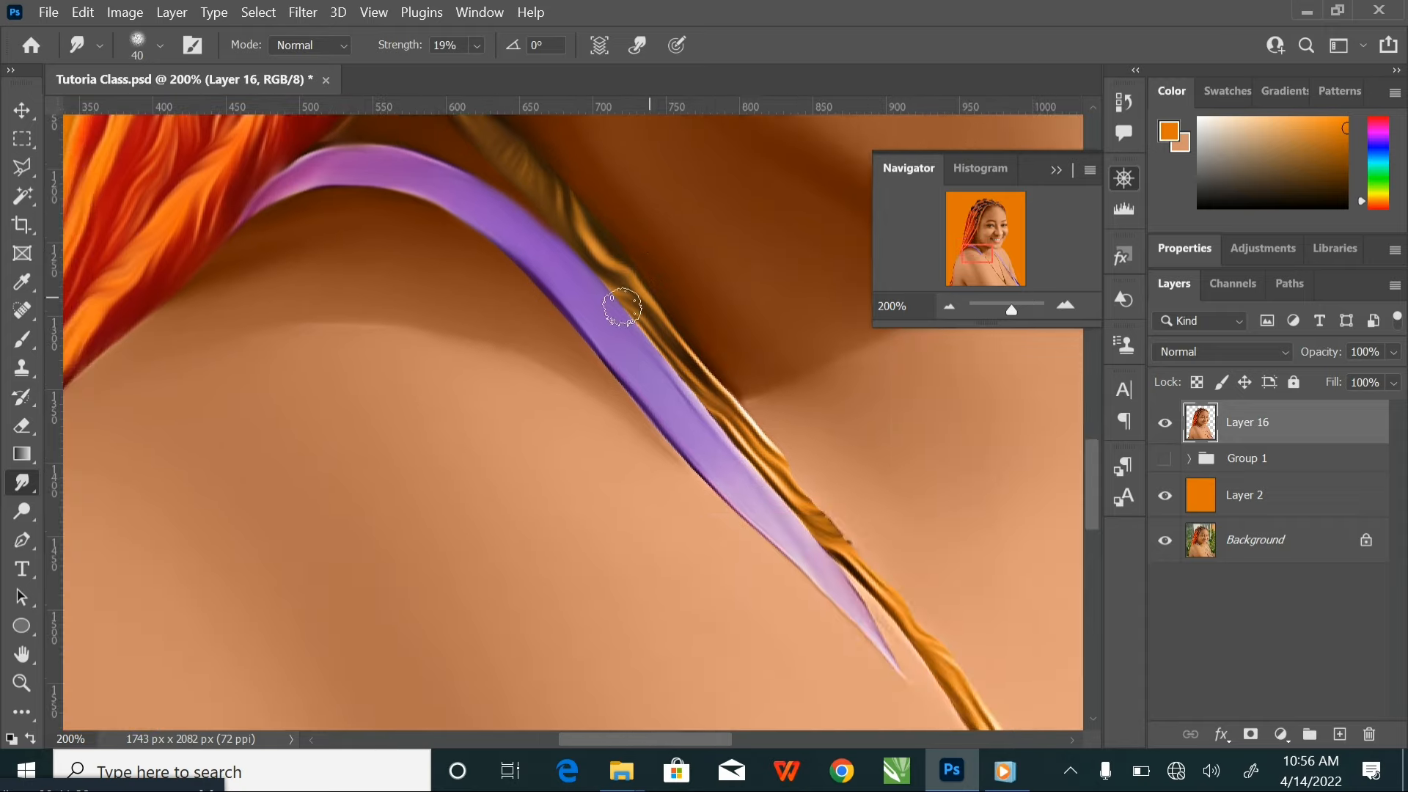
{"action": "mouse_move", "coordinate": [514, 258]}
{"action": "left_mouse_down"}
{"action": "mouse_move", "coordinate": [556, 294]}
{"action": "mouse_move", "coordinate": [609, 382]}
{"action": "left_mouse_up"}
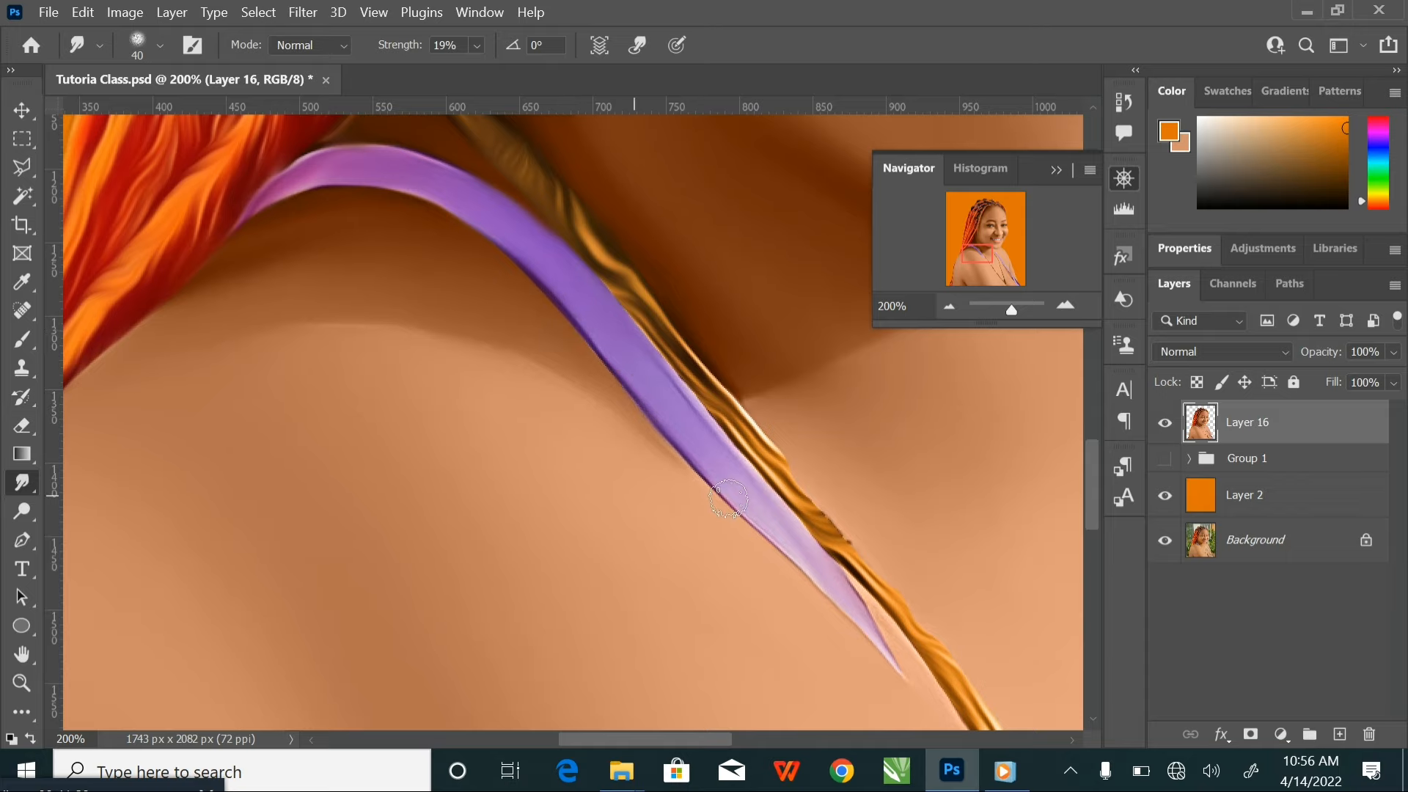
{"action": "mouse_move", "coordinate": [821, 594]}
{"action": "left_mouse_down"}
{"action": "mouse_move", "coordinate": [672, 430]}
{"action": "mouse_move", "coordinate": [754, 501]}
{"action": "left_mouse_up"}
{"action": "left_click_drag", "start_coordinate": [711, 416], "coordinate": [792, 518]}
{"action": "mouse_move", "coordinate": [721, 363]}
{"action": "left_mouse_down"}
{"action": "mouse_move", "coordinate": [763, 501]}
{"action": "mouse_move", "coordinate": [644, 440]}
{"action": "mouse_move", "coordinate": [617, 377]}
{"action": "left_mouse_up"}
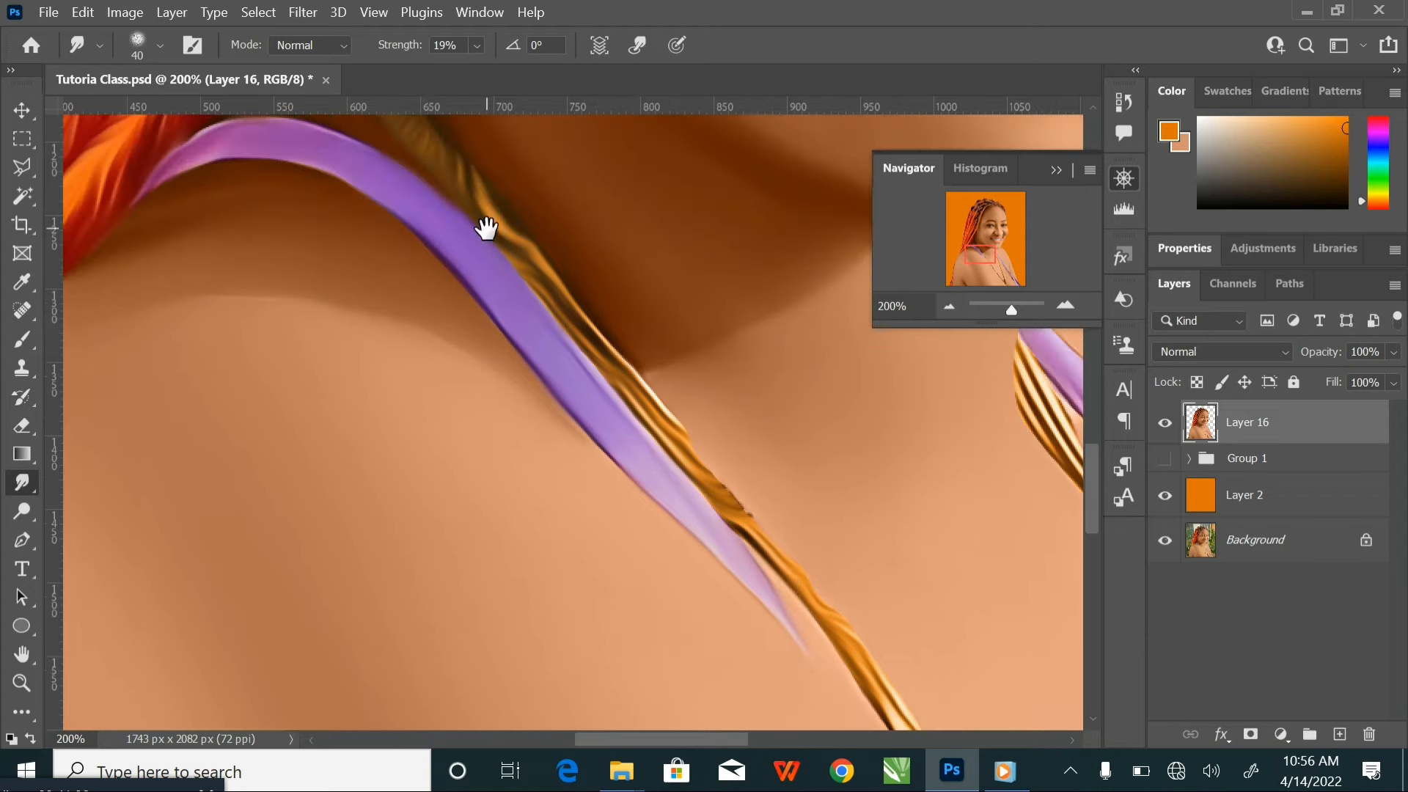
Smooth the edges of the gold necklace strand from the neck down past the tip of the adjoining purple strap
{"action": "left_click_drag", "start_coordinate": [486, 228], "coordinate": [509, 361]}
{"action": "left_click_drag", "start_coordinate": [491, 300], "coordinate": [644, 519]}
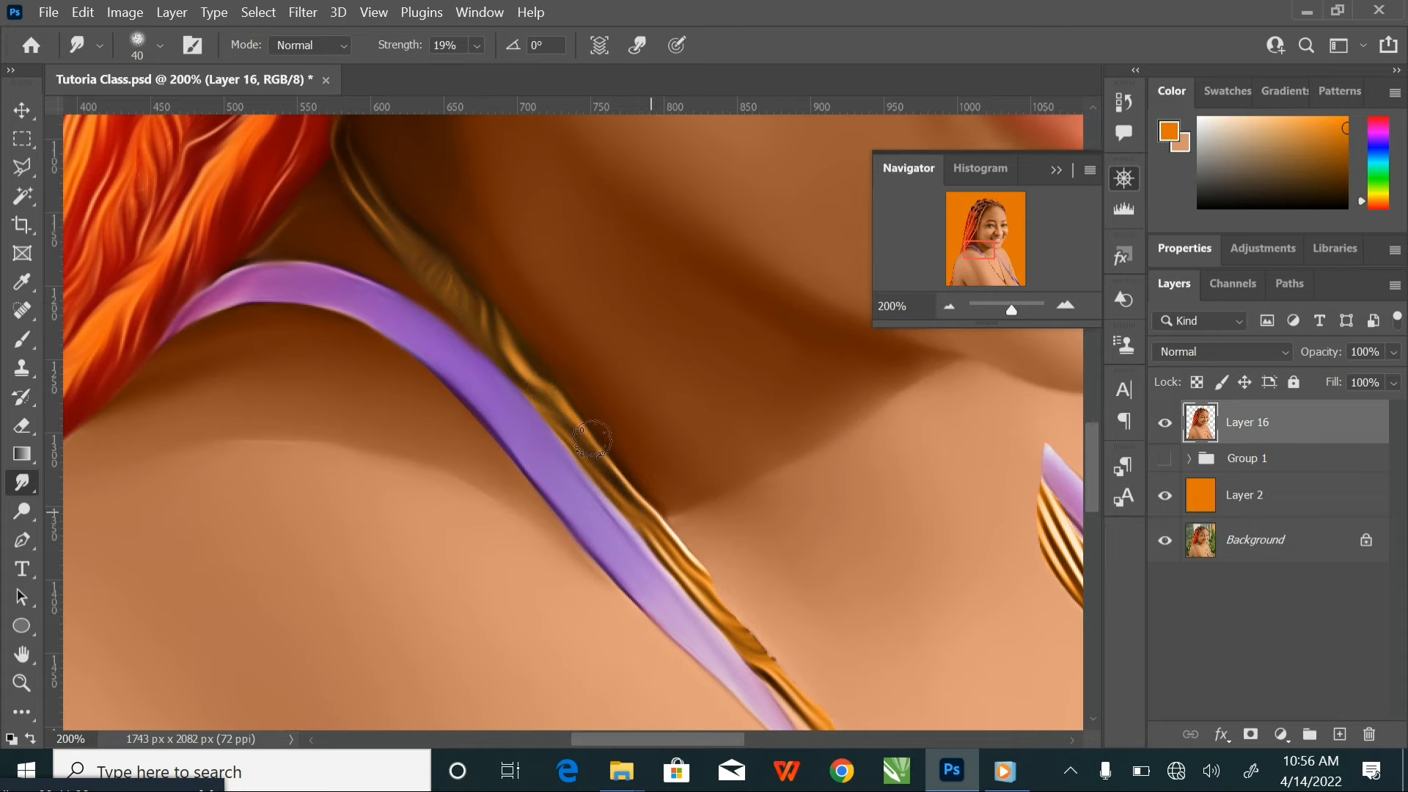
{"action": "mouse_move", "coordinate": [688, 560]}
{"action": "left_mouse_down"}
{"action": "mouse_move", "coordinate": [544, 330]}
{"action": "mouse_move", "coordinate": [620, 436]}
{"action": "left_mouse_up"}
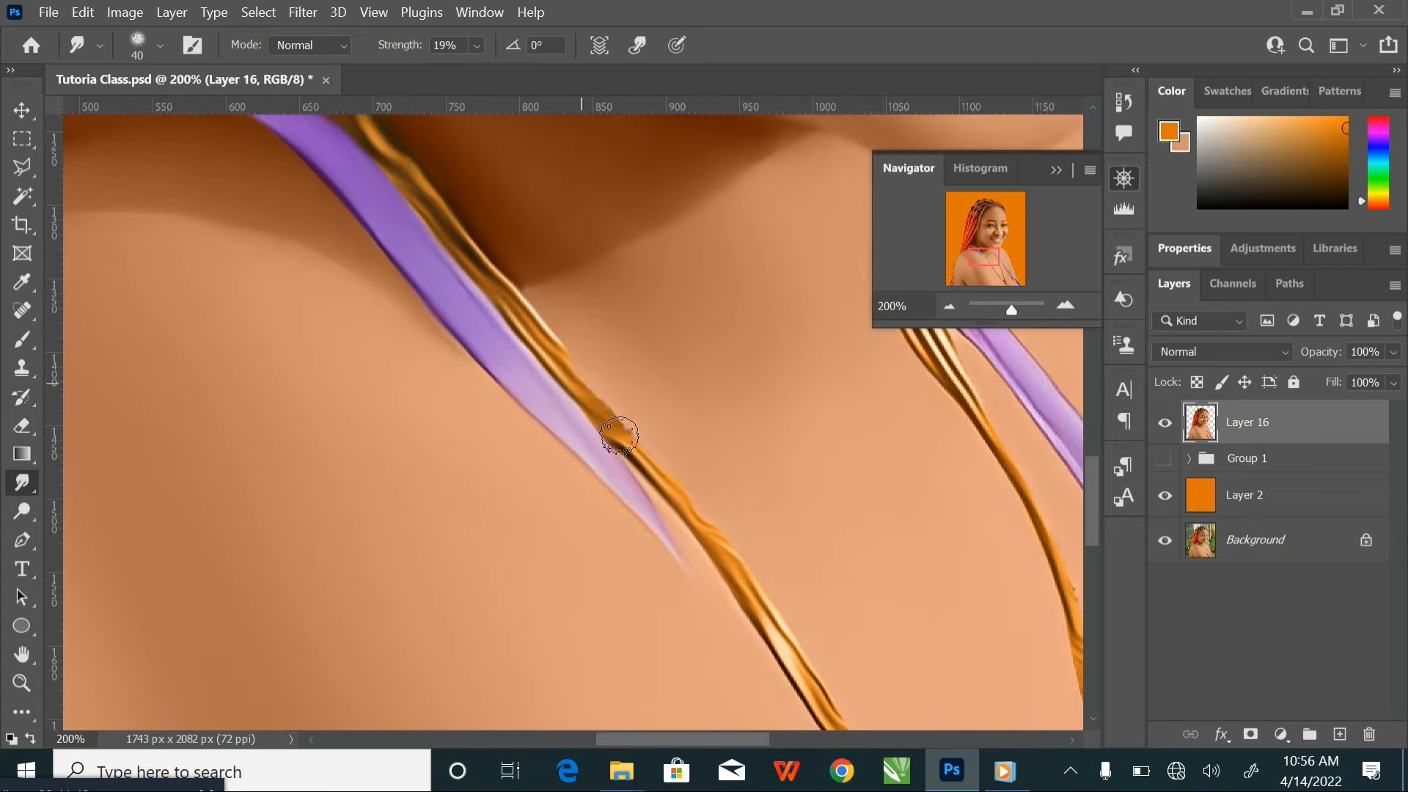
{"action": "mouse_move", "coordinate": [749, 590]}
{"action": "left_mouse_down"}
{"action": "mouse_move", "coordinate": [554, 357]}
{"action": "mouse_move", "coordinate": [635, 460]}
{"action": "left_mouse_up"}
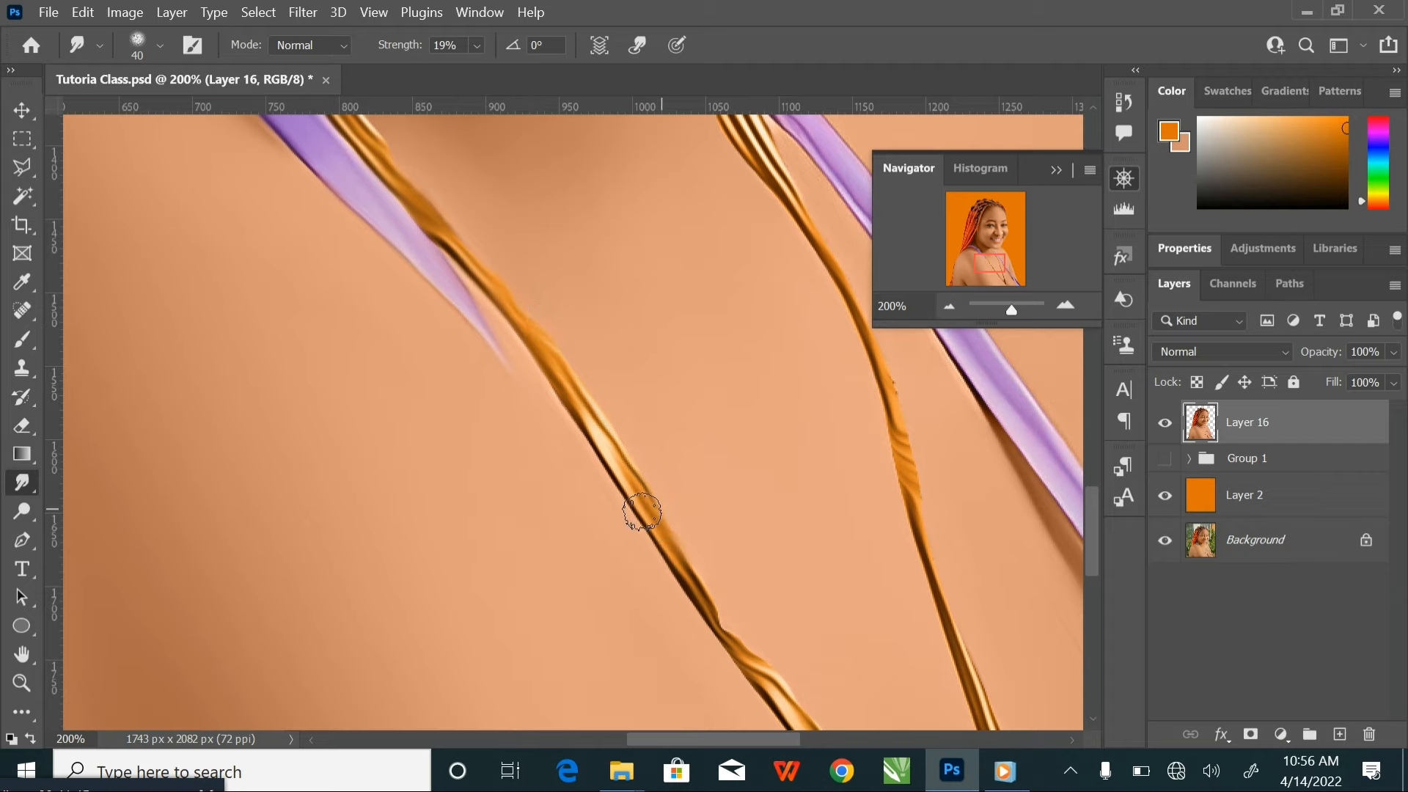
Smudge the lower part of the same gold necklace strand down to where the two strands join
{"action": "mouse_move", "coordinate": [534, 339]}
{"action": "left_mouse_down"}
{"action": "mouse_move", "coordinate": [662, 574]}
{"action": "mouse_move", "coordinate": [594, 427]}
{"action": "left_mouse_up"}
{"action": "mouse_move", "coordinate": [567, 373]}
{"action": "left_mouse_down"}
{"action": "mouse_move", "coordinate": [698, 522]}
{"action": "mouse_move", "coordinate": [689, 516]}
{"action": "mouse_move", "coordinate": [699, 546]}
{"action": "left_mouse_up"}
{"action": "left_click_drag", "start_coordinate": [701, 549], "coordinate": [575, 371]}
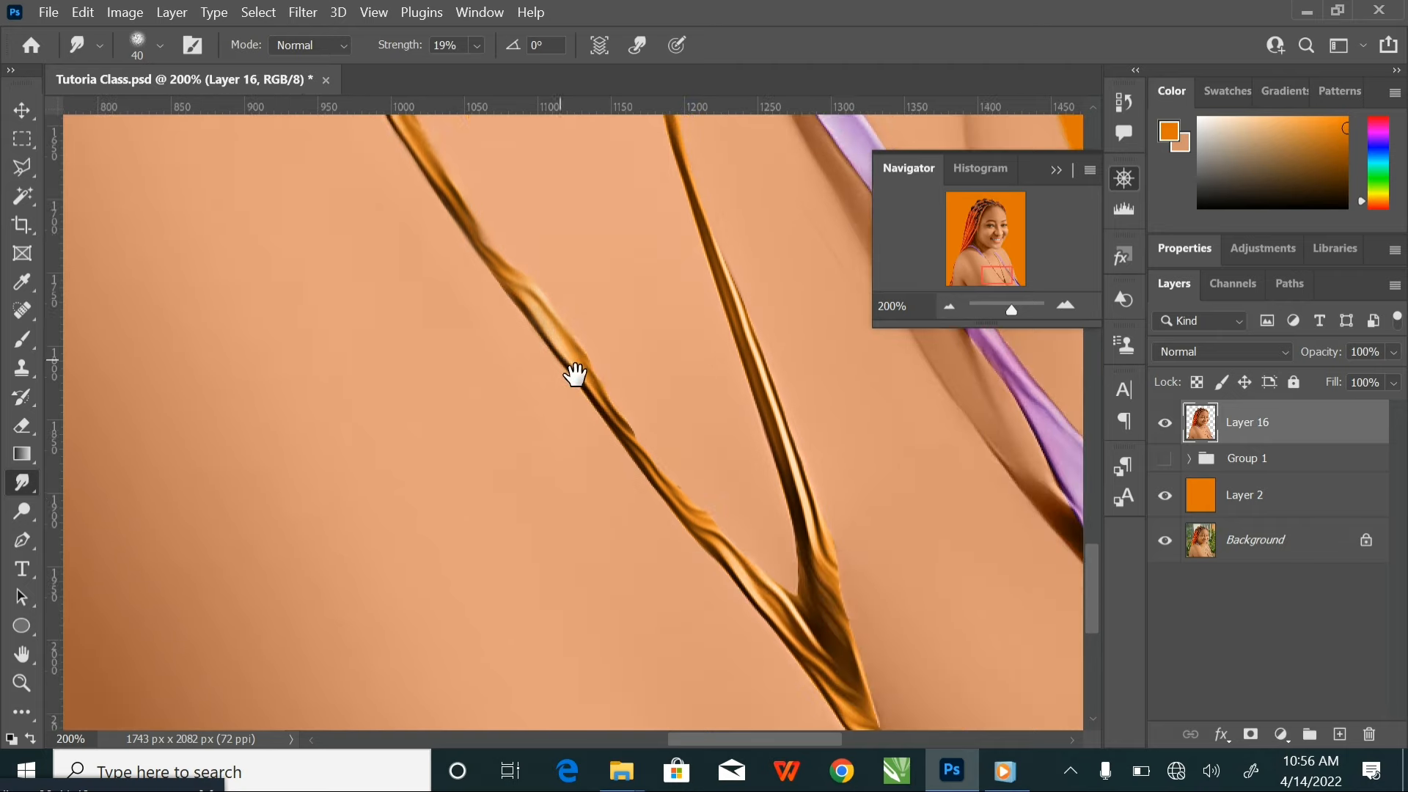
{"action": "left_click_drag", "start_coordinate": [506, 278], "coordinate": [716, 541]}
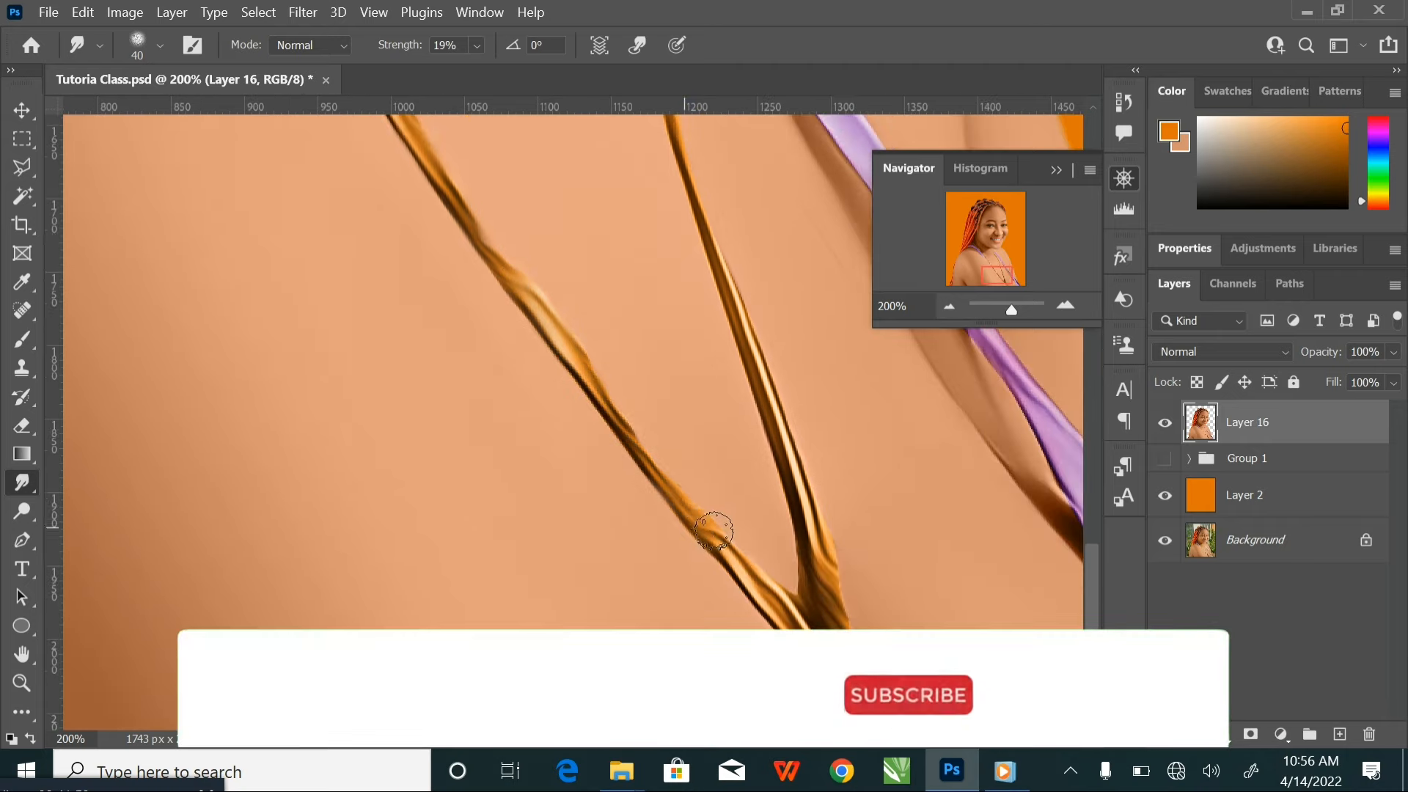
{"action": "left_click_drag", "start_coordinate": [629, 429], "coordinate": [476, 245]}
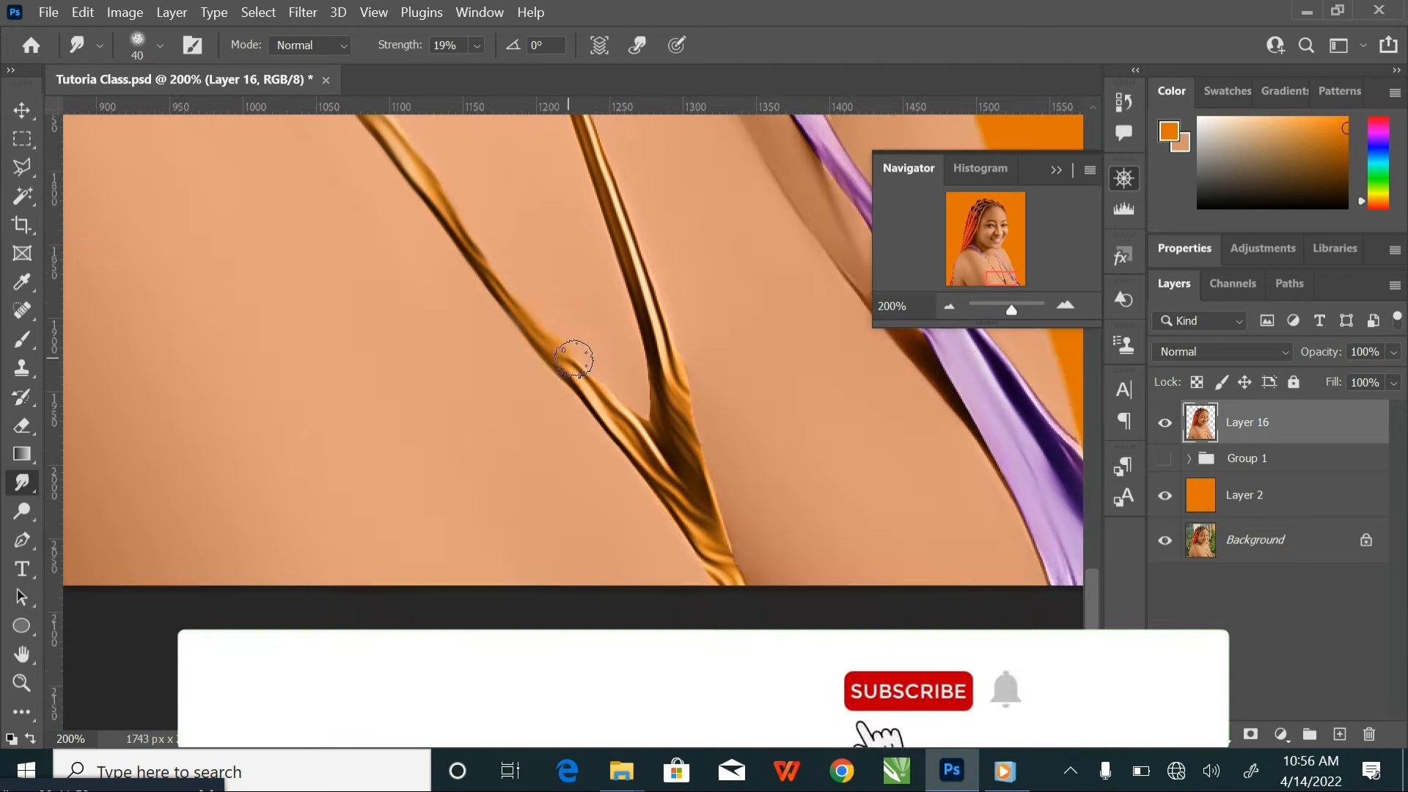
{"action": "mouse_move", "coordinate": [579, 359]}
{"action": "left_mouse_down"}
{"action": "mouse_move", "coordinate": [649, 430]}
{"action": "mouse_move", "coordinate": [632, 353]}
{"action": "left_mouse_up"}
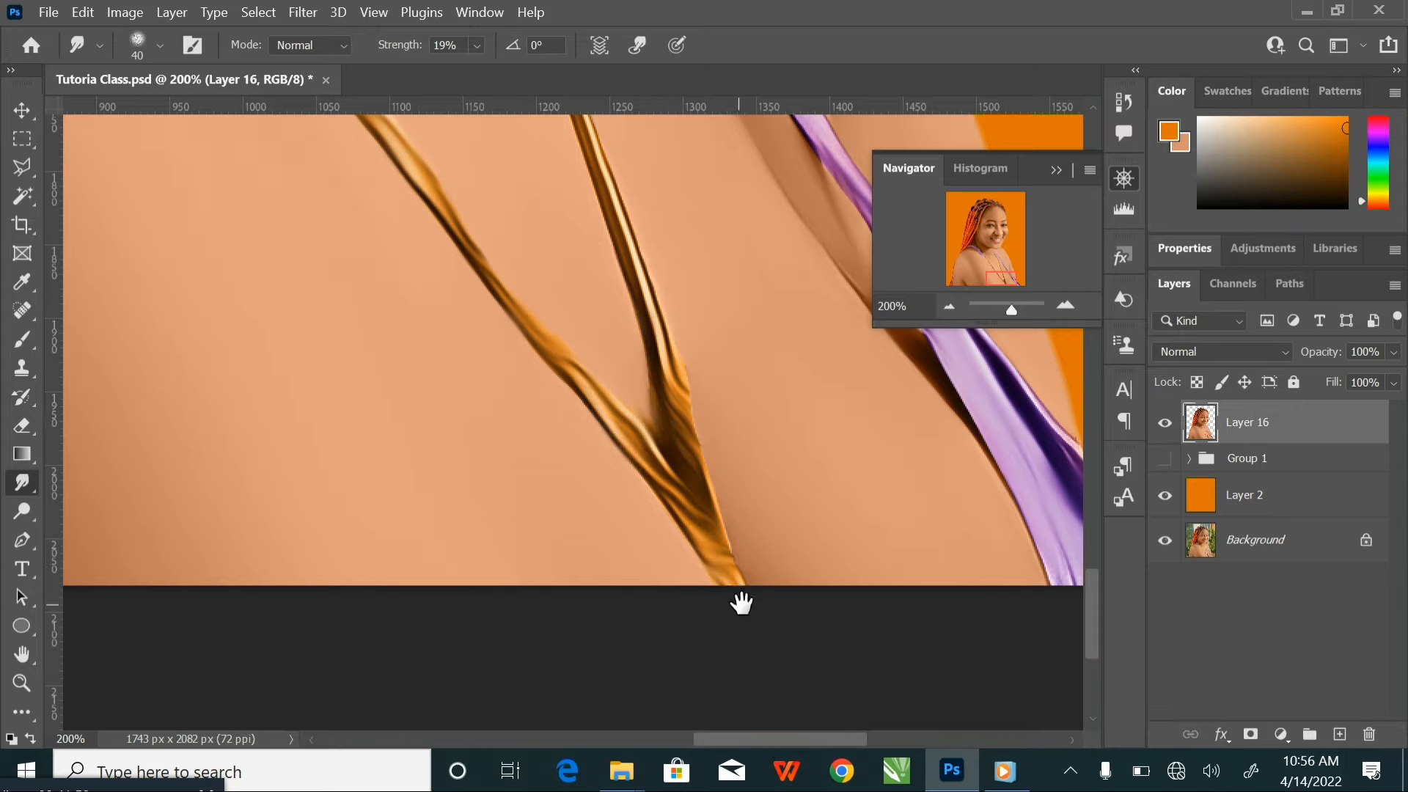
Smooth the second gold necklace strand from the junction up to its tip beside the other purple strap
{"action": "left_click_drag", "start_coordinate": [736, 596], "coordinate": [652, 601]}
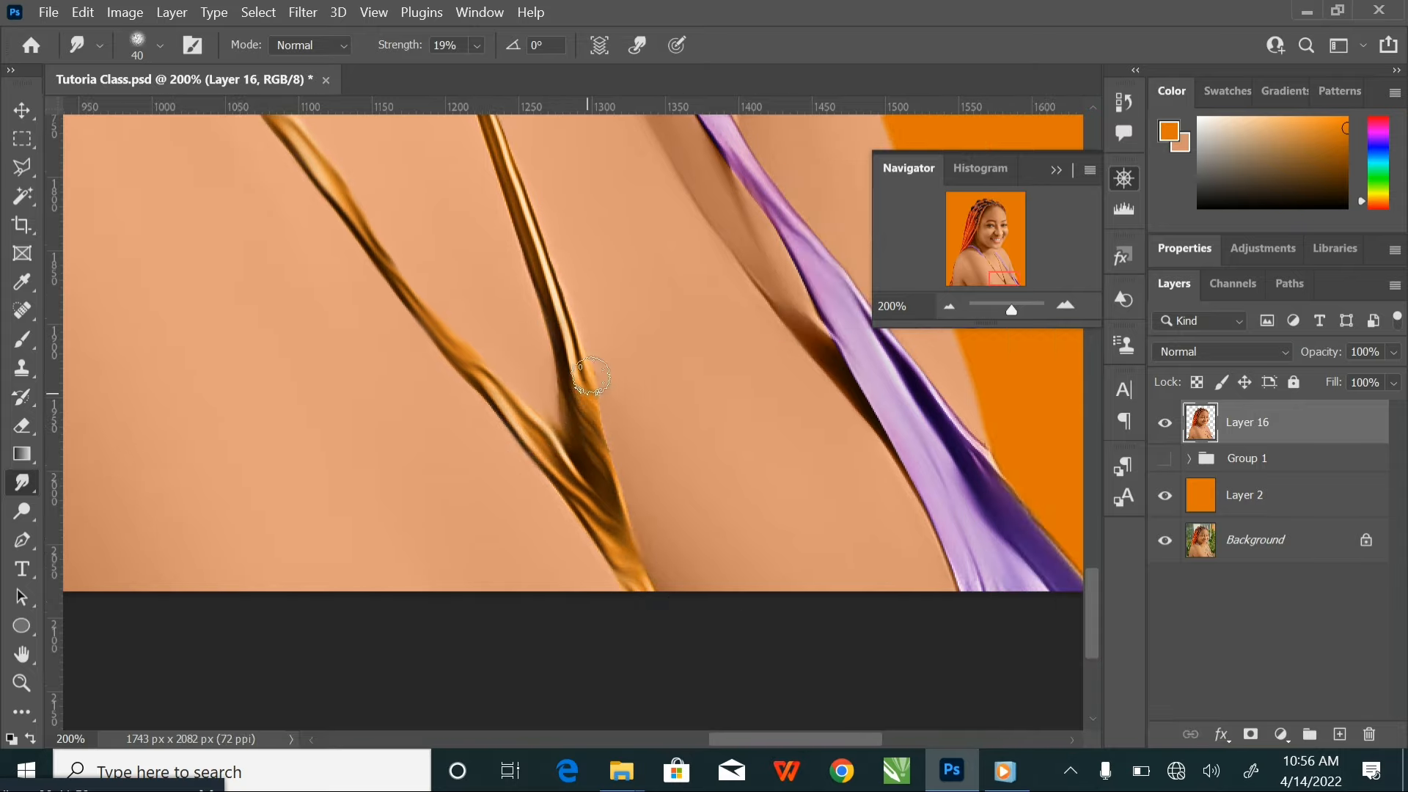
{"action": "left_click_drag", "start_coordinate": [627, 336], "coordinate": [656, 479]}
{"action": "left_click_drag", "start_coordinate": [631, 534], "coordinate": [568, 366]}
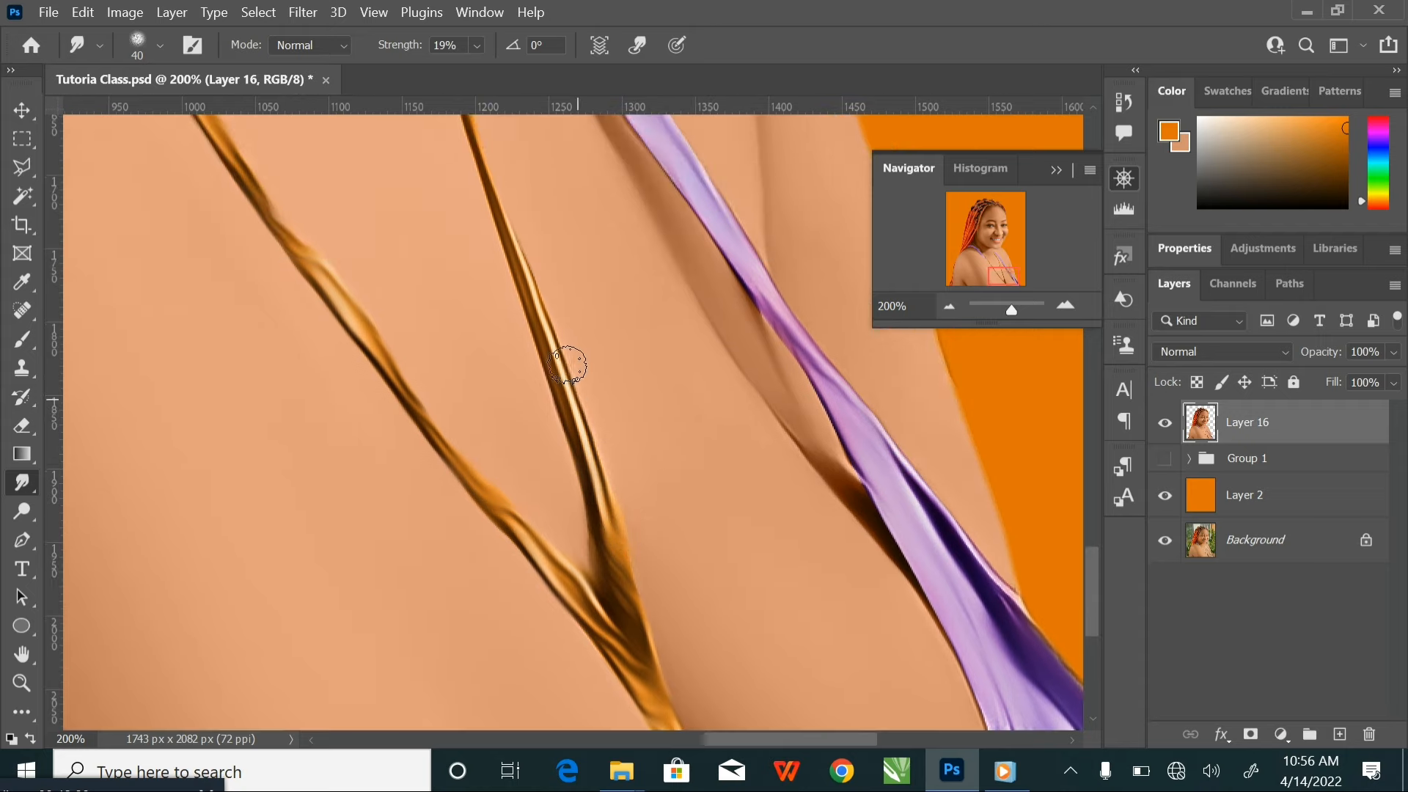
{"action": "left_click_drag", "start_coordinate": [540, 267], "coordinate": [597, 497]}
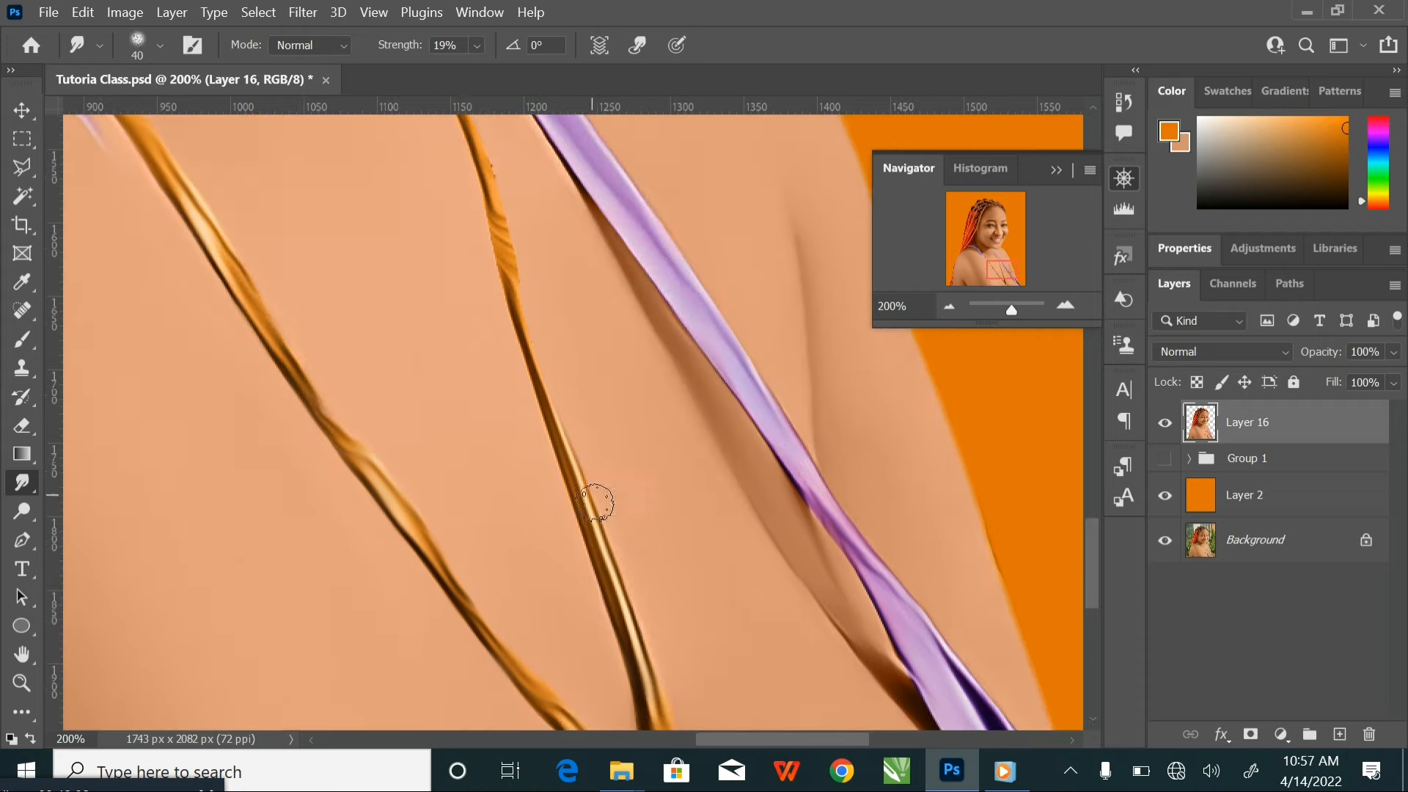
{"action": "mouse_move", "coordinate": [530, 349]}
{"action": "left_mouse_down"}
{"action": "mouse_move", "coordinate": [512, 232]}
{"action": "mouse_move", "coordinate": [511, 250]}
{"action": "mouse_move", "coordinate": [488, 205]}
{"action": "mouse_move", "coordinate": [560, 490]}
{"action": "left_mouse_up"}
{"action": "left_click_drag", "start_coordinate": [512, 449], "coordinate": [506, 380]}
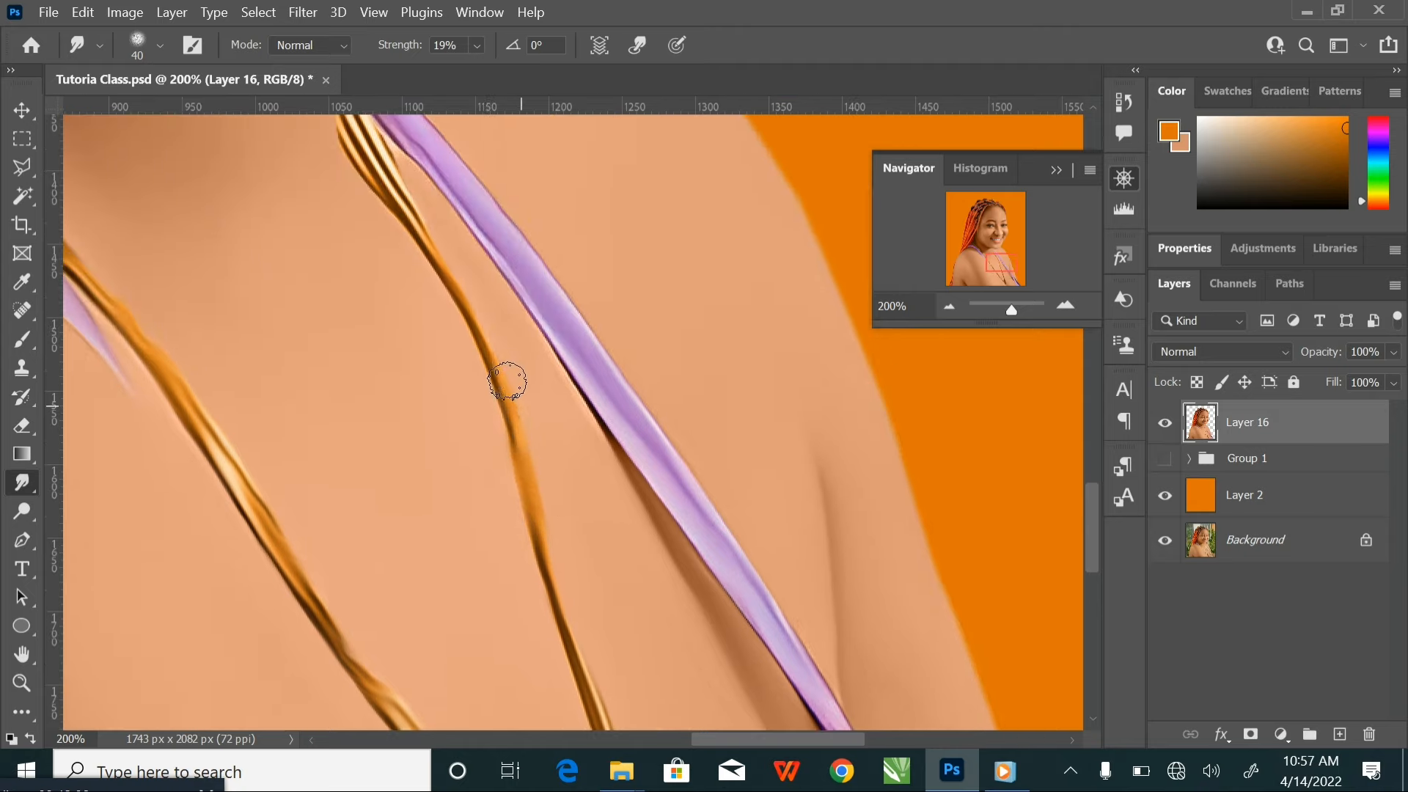
{"action": "left_click_drag", "start_coordinate": [472, 293], "coordinate": [422, 227]}
{"action": "mouse_move", "coordinate": [486, 344]}
{"action": "left_mouse_down"}
{"action": "mouse_move", "coordinate": [528, 396]}
{"action": "mouse_move", "coordinate": [565, 515]}
{"action": "left_mouse_up"}
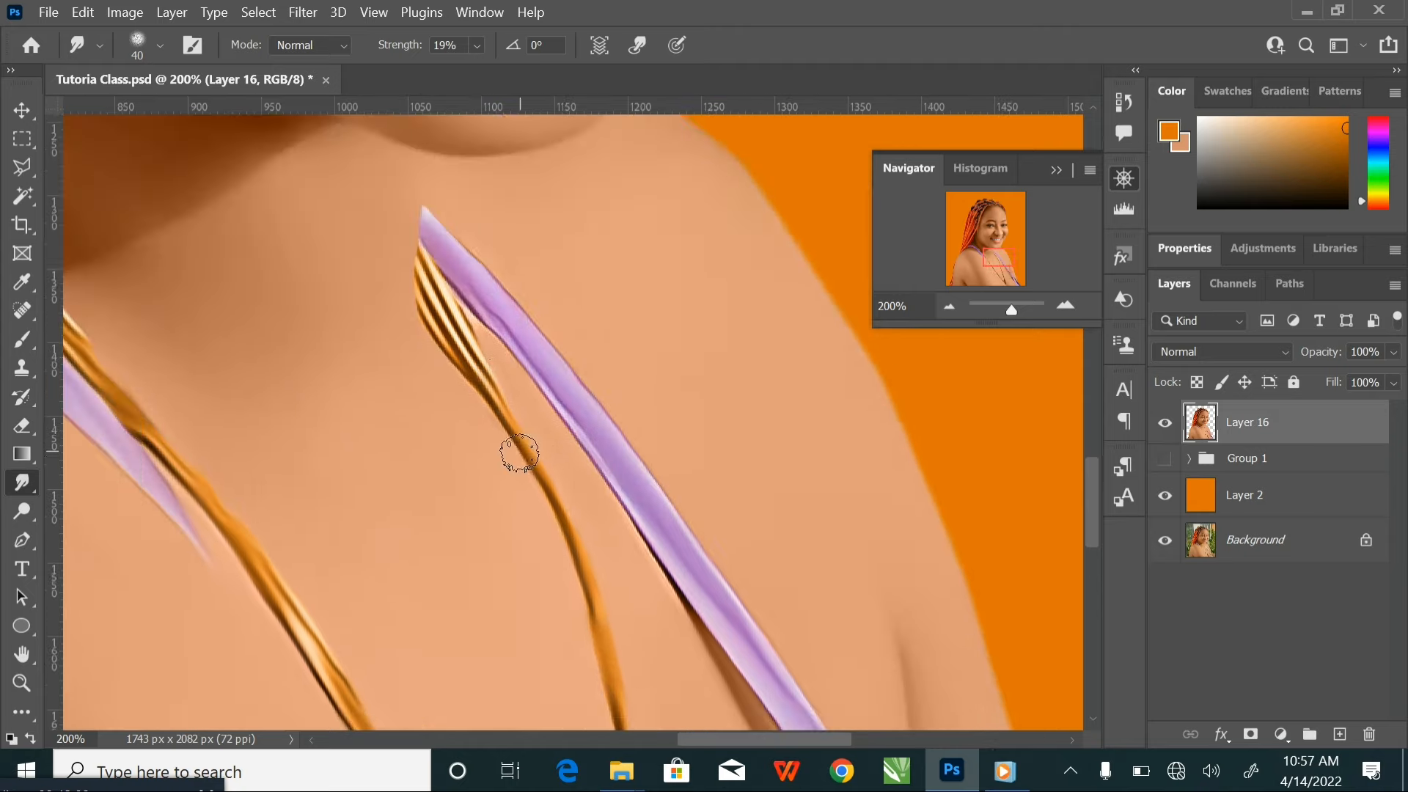
{"action": "mouse_move", "coordinate": [503, 417]}
{"action": "left_mouse_down"}
{"action": "mouse_move", "coordinate": [425, 315]}
{"action": "mouse_move", "coordinate": [422, 223]}
{"action": "left_mouse_up"}
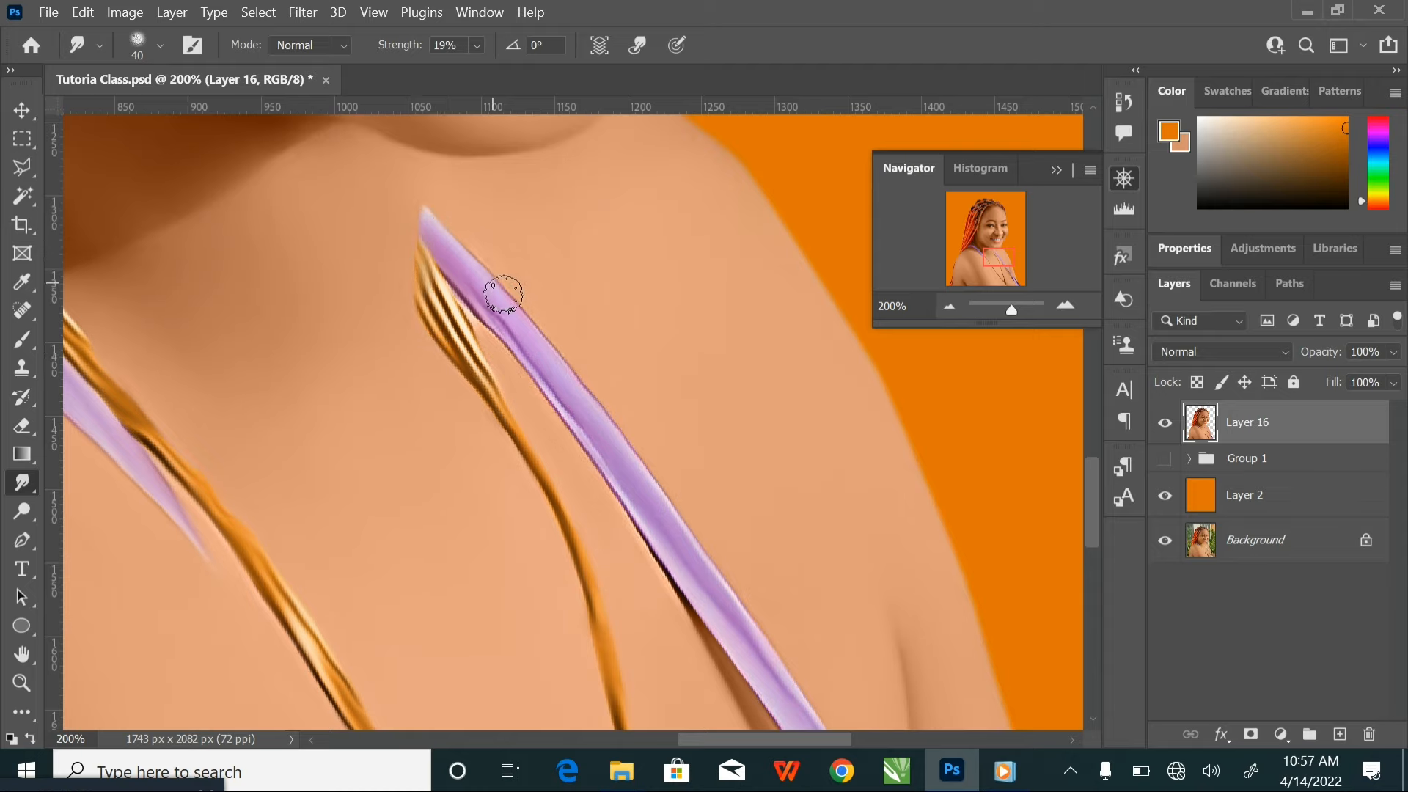
Smudge the edges of the other purple strap from its tip below the chin down to the canvas edge
{"action": "left_click_drag", "start_coordinate": [466, 308], "coordinate": [466, 319]}
{"action": "left_click_drag", "start_coordinate": [529, 403], "coordinate": [449, 319]}
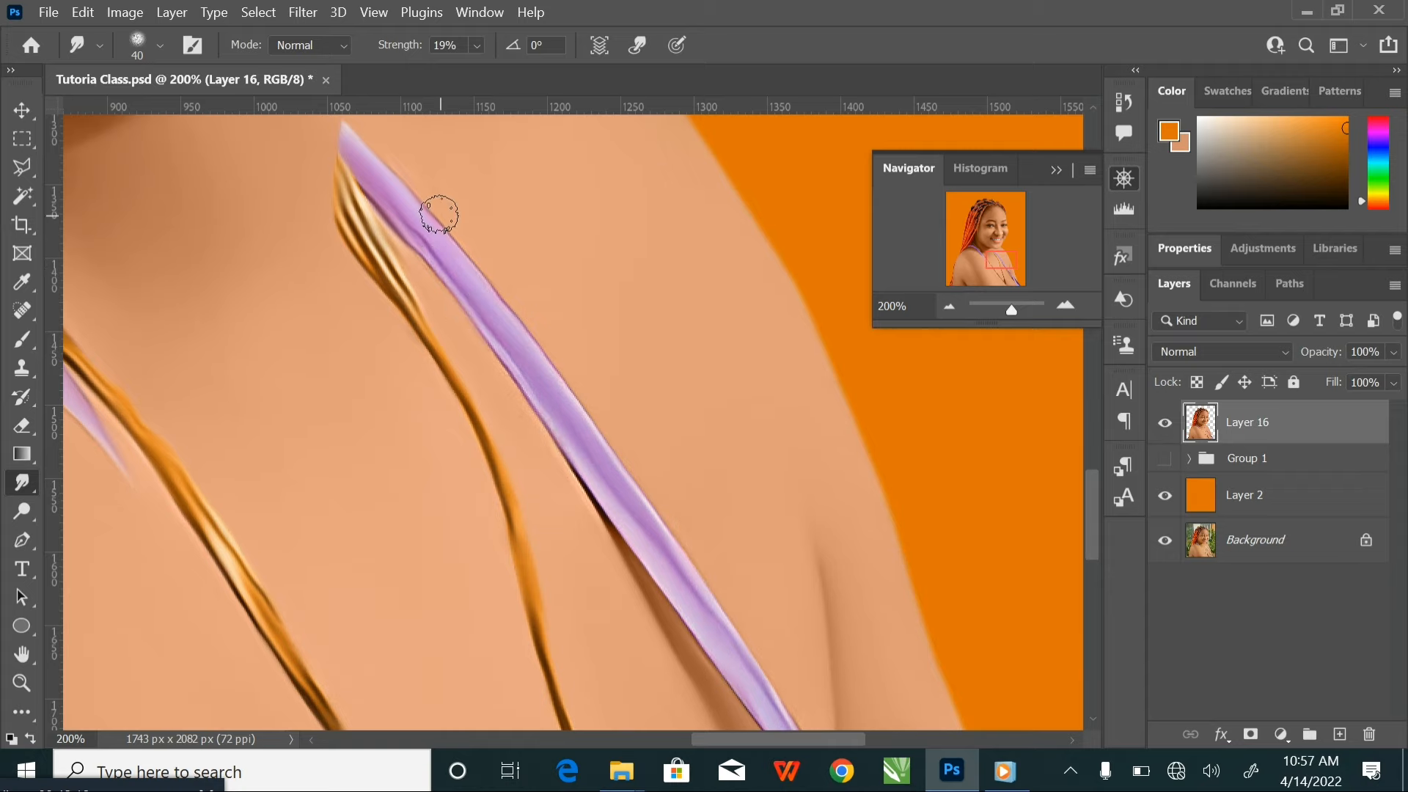
{"action": "left_click_drag", "start_coordinate": [706, 587], "coordinate": [587, 359]}
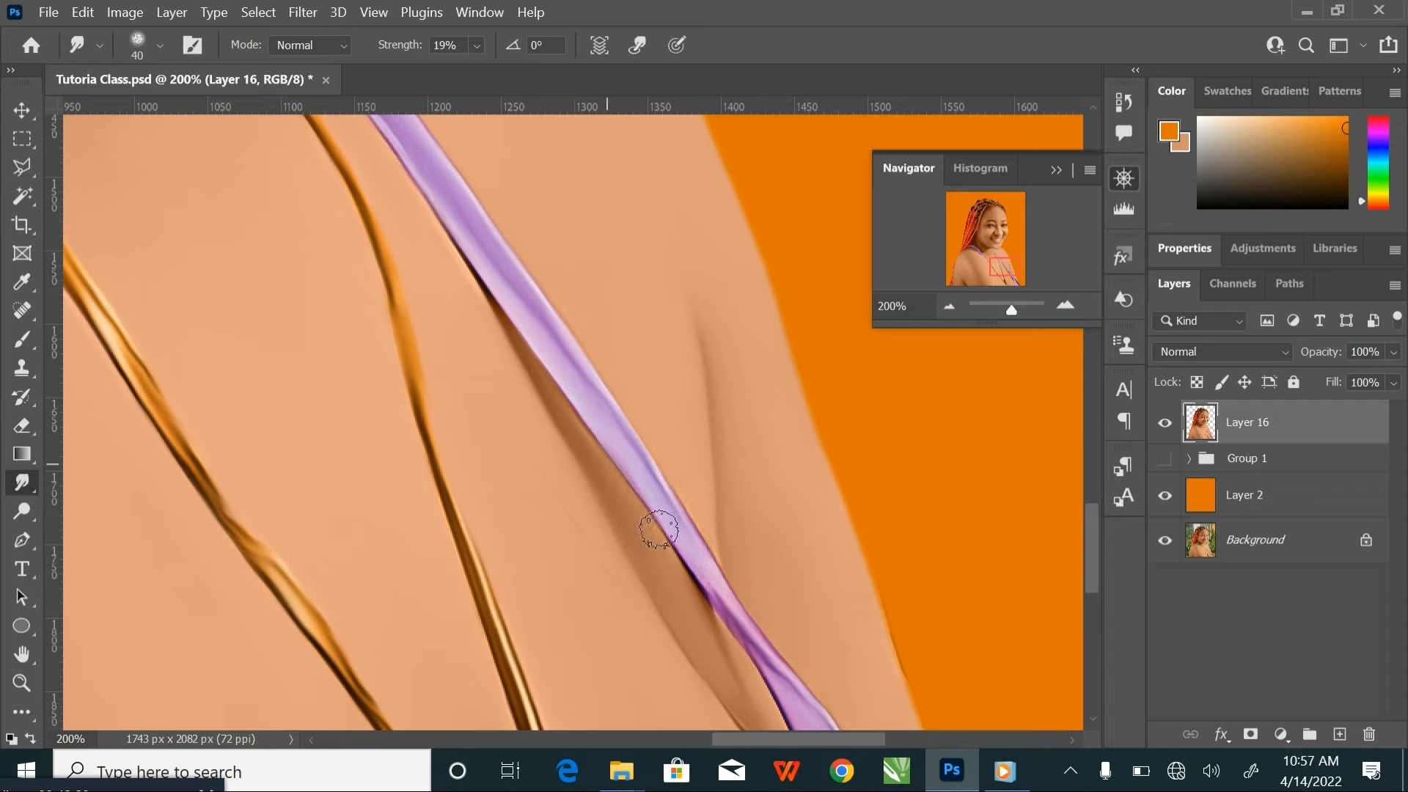
{"action": "left_click_drag", "start_coordinate": [652, 525], "coordinate": [453, 214]}
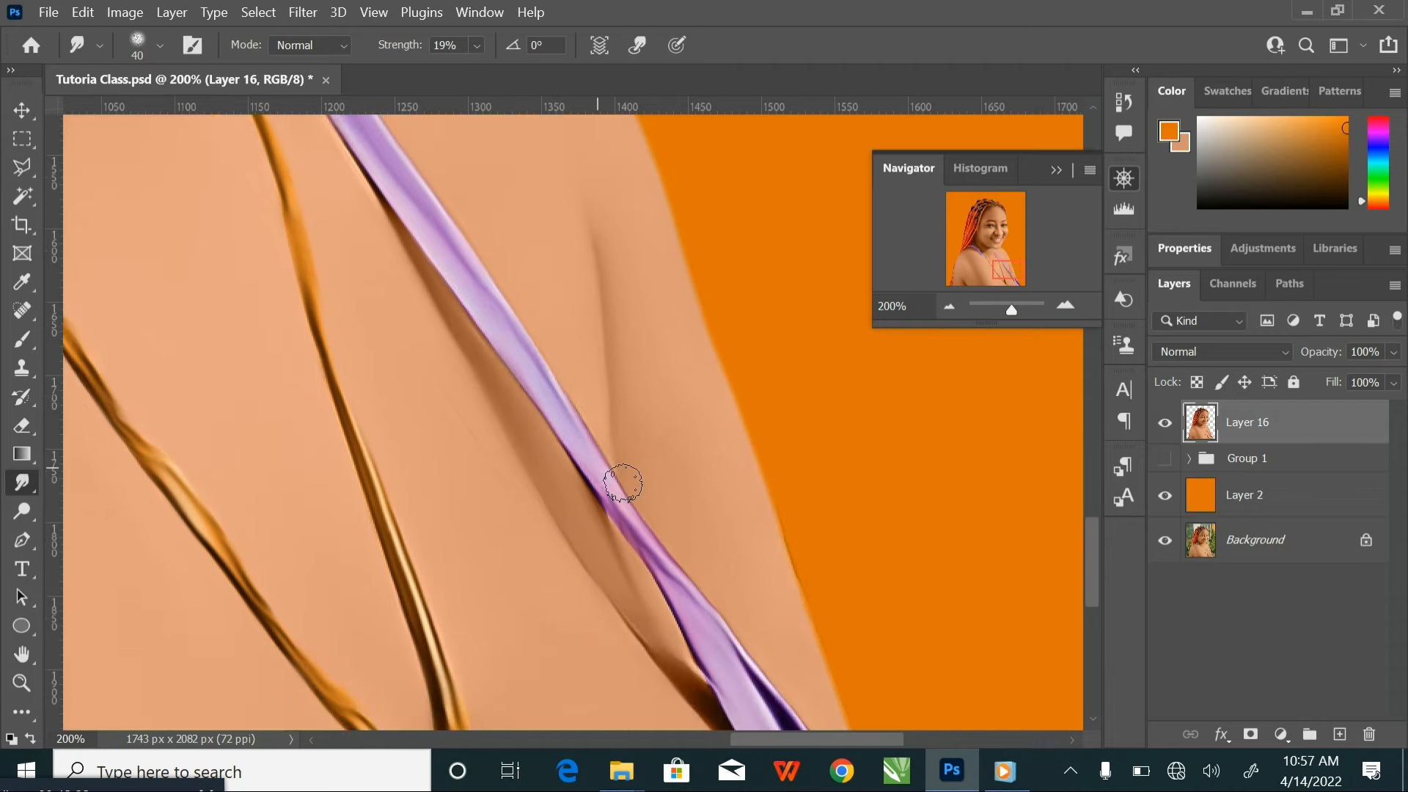
{"action": "left_click_drag", "start_coordinate": [623, 483], "coordinate": [549, 353]}
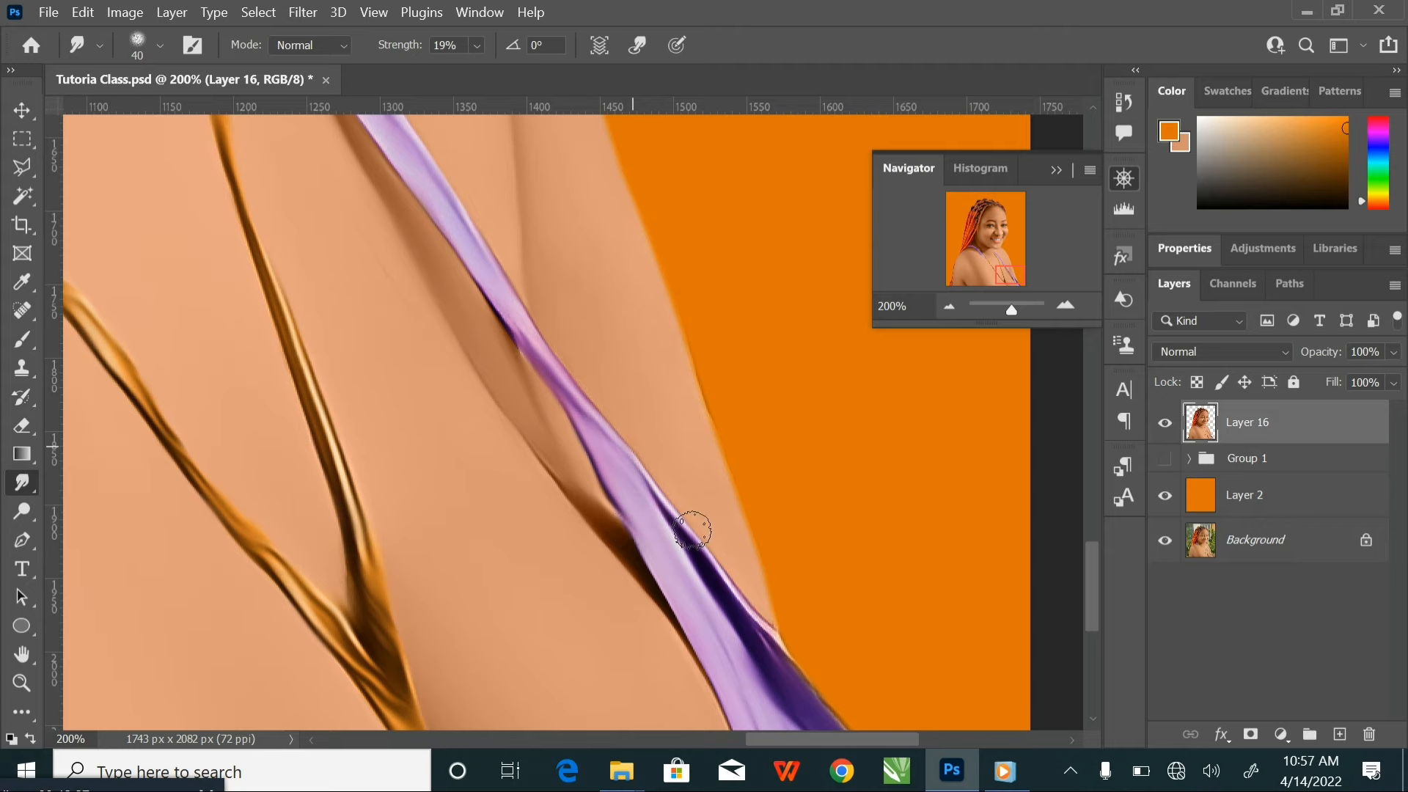
{"action": "left_click_drag", "start_coordinate": [719, 579], "coordinate": [622, 382]}
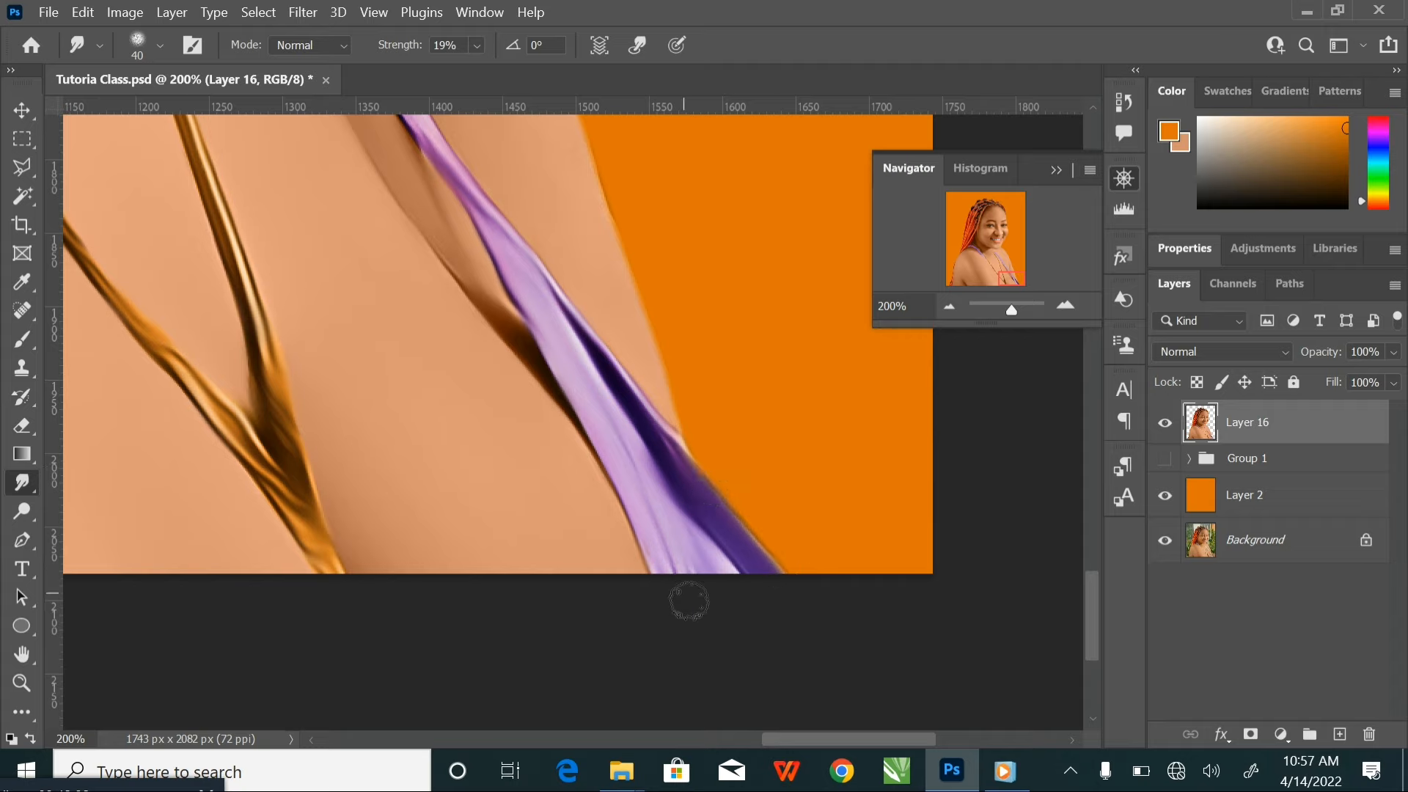
Smudge the shoulder and arm outline against the orange background from the purple strap up to the chin, using a 60 px brush
{"action": "left_click_drag", "start_coordinate": [695, 438], "coordinate": [709, 533]}
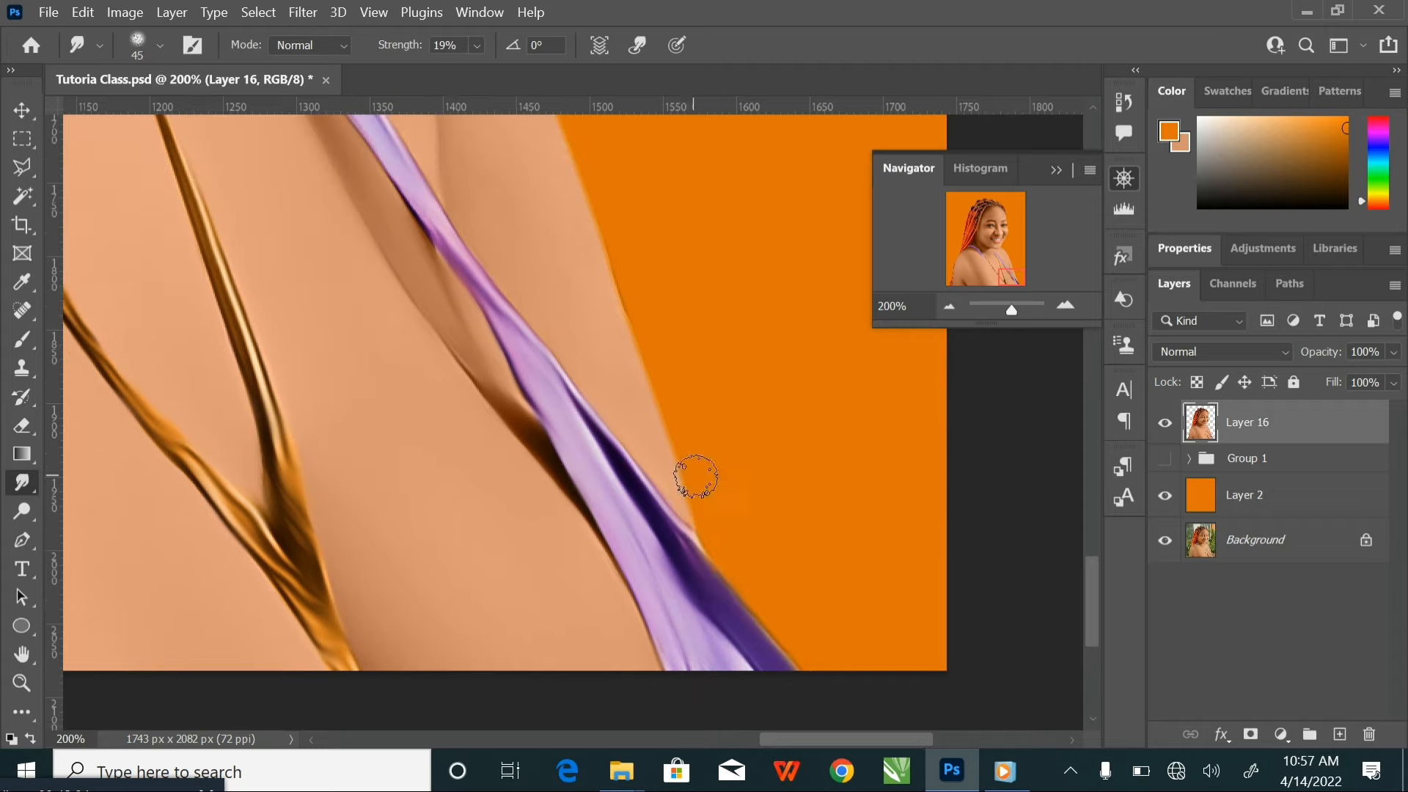
{"action": "key", "text": "bracketright"}
{"action": "key", "text": "bracketright"}
{"action": "left_click_drag", "start_coordinate": [574, 173], "coordinate": [625, 444]}
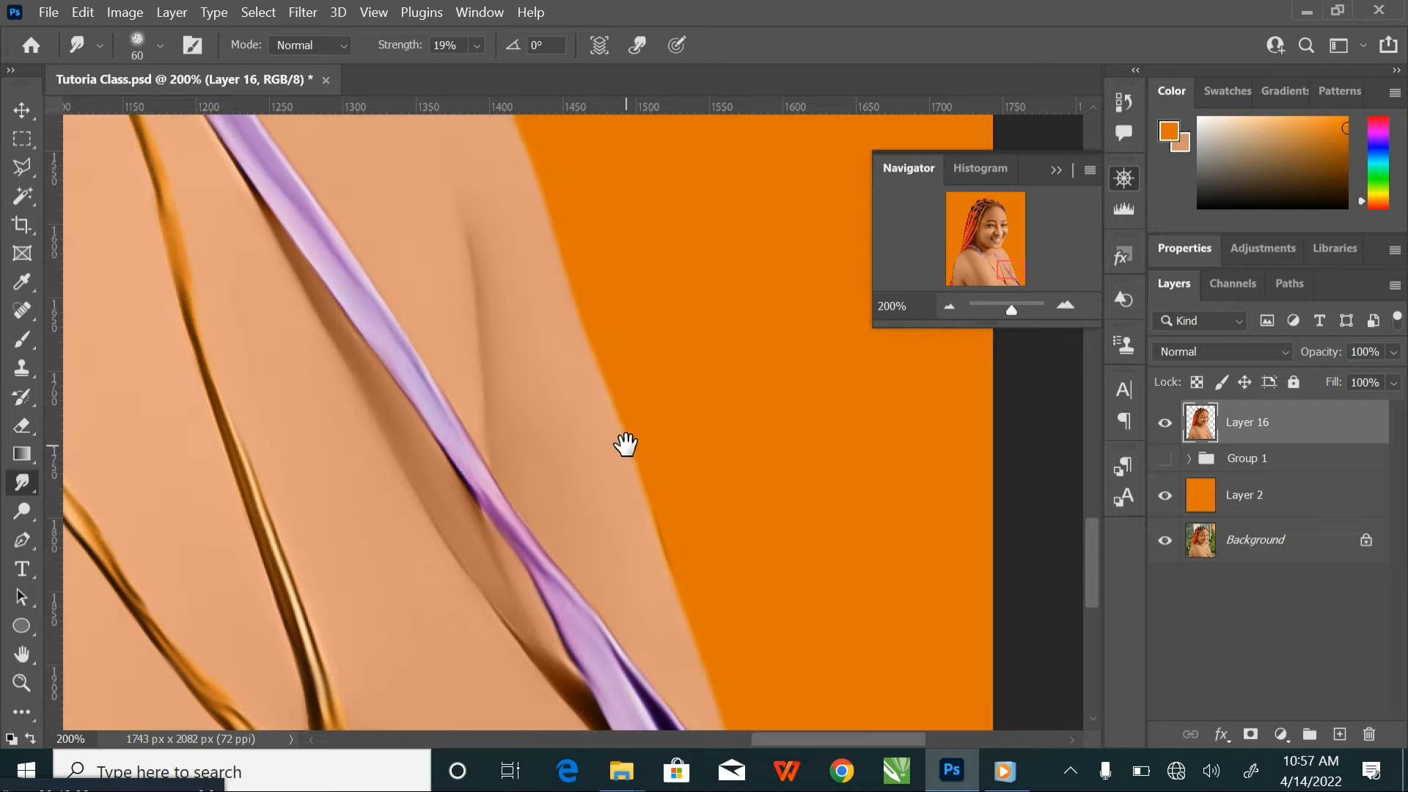
{"action": "left_click_drag", "start_coordinate": [541, 201], "coordinate": [591, 477]}
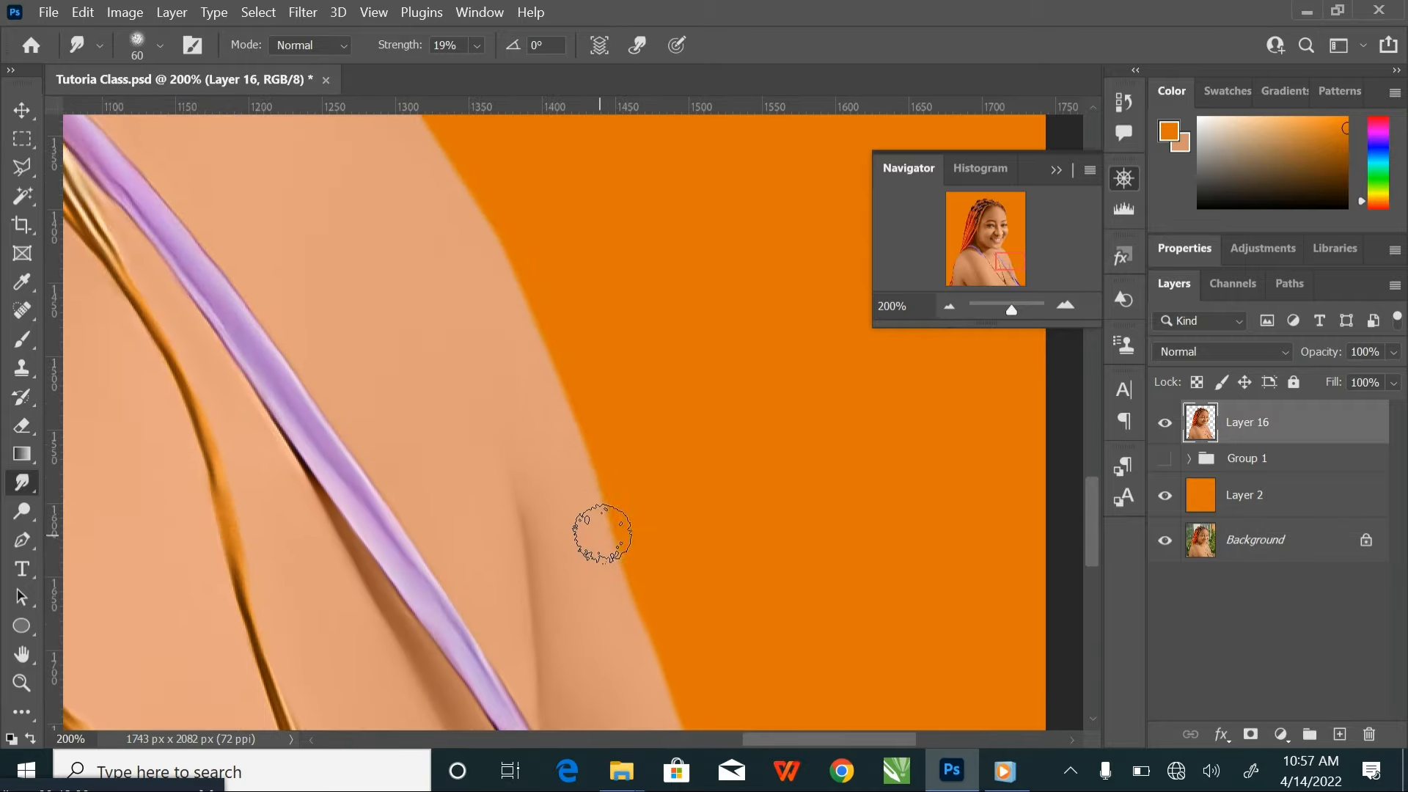
{"action": "left_click_drag", "start_coordinate": [497, 189], "coordinate": [631, 503]}
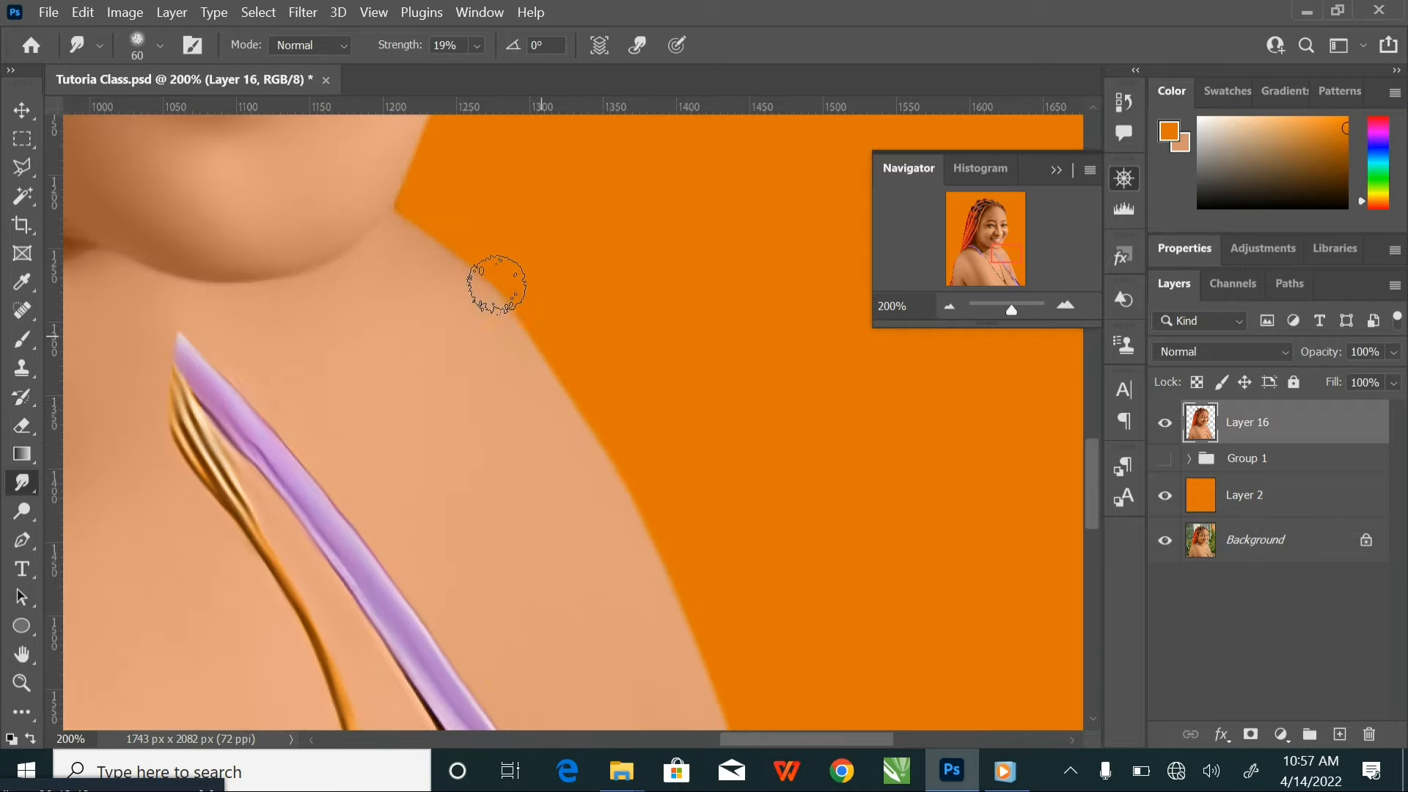
{"action": "mouse_move", "coordinate": [420, 232]}
{"action": "left_mouse_down"}
{"action": "mouse_move", "coordinate": [745, 393]}
{"action": "mouse_move", "coordinate": [807, 387]}
{"action": "left_mouse_up"}
Smooth the outer face outline from the chin past the cheek and eye up to the hair beside the forehead
{"action": "left_click_drag", "start_coordinate": [509, 458], "coordinate": [717, 452]}
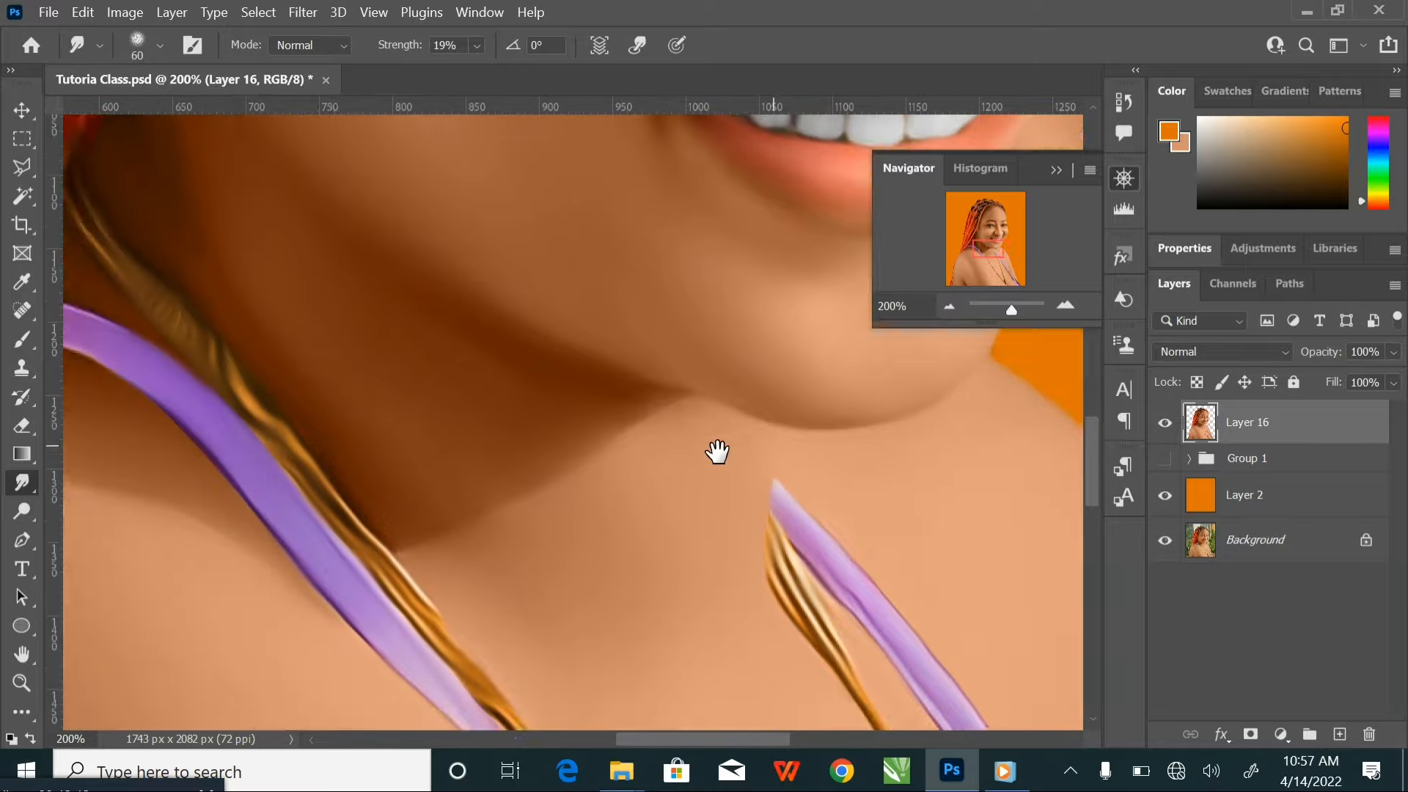
{"action": "left_click_drag", "start_coordinate": [814, 503], "coordinate": [362, 560]}
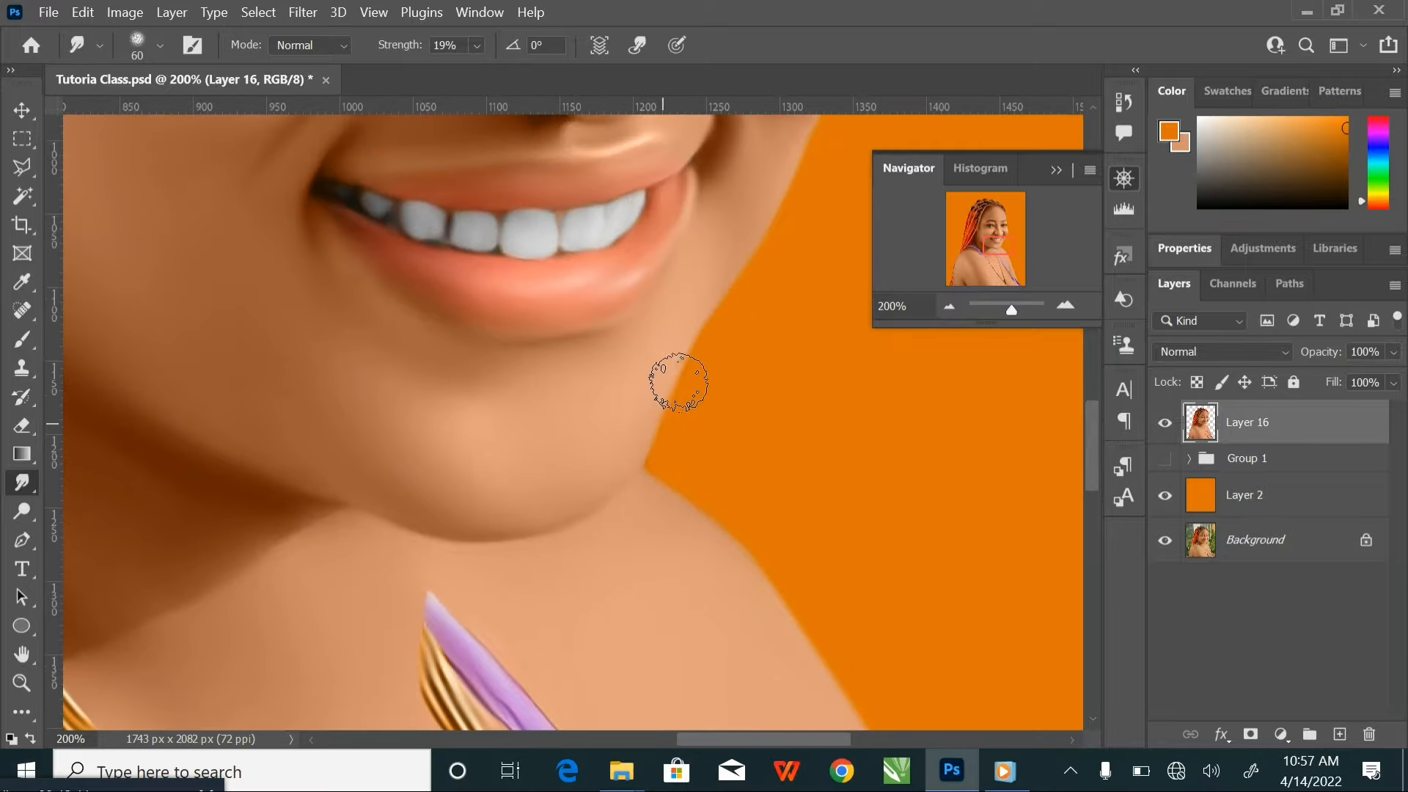
{"action": "left_click_drag", "start_coordinate": [764, 242], "coordinate": [667, 491]}
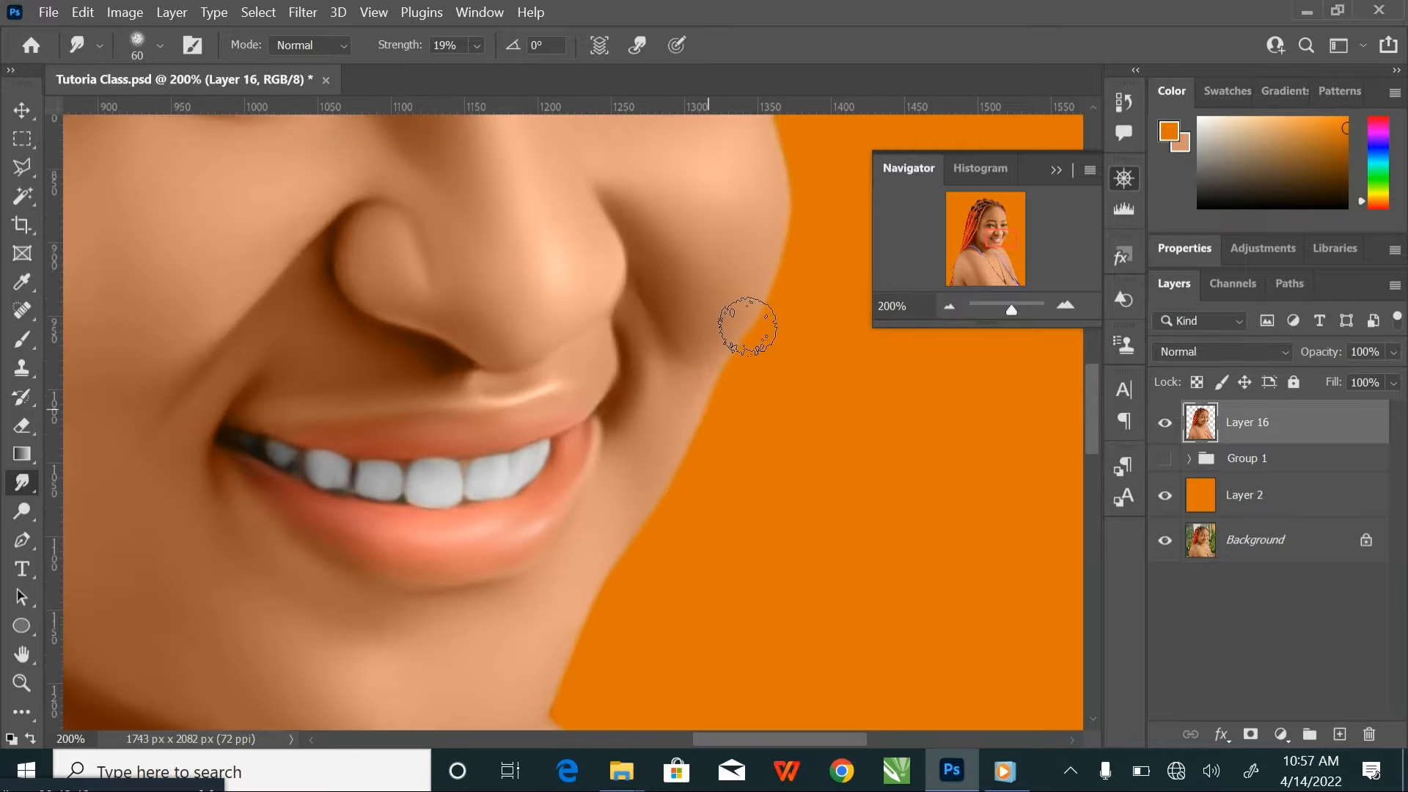
{"action": "left_click_drag", "start_coordinate": [785, 245], "coordinate": [720, 528]}
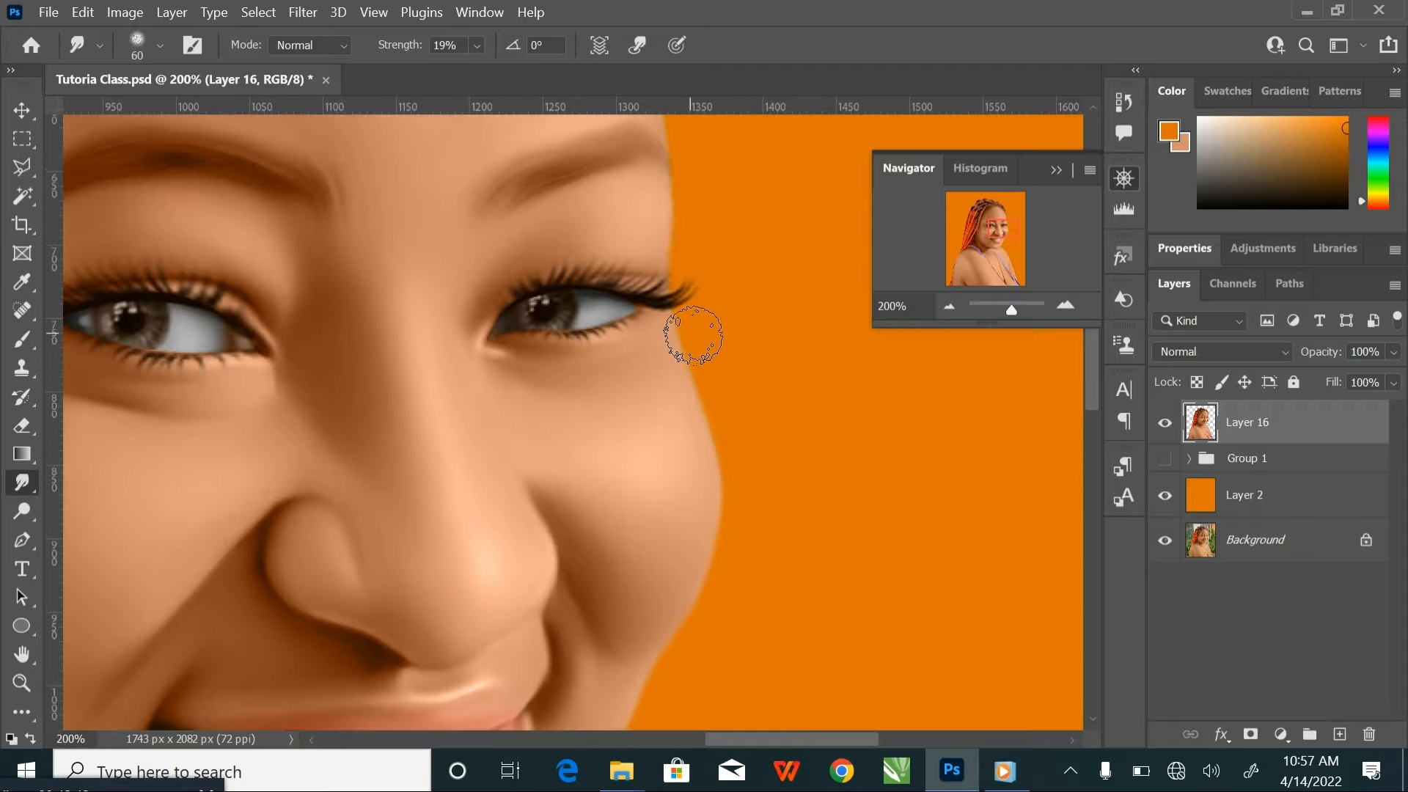
{"action": "left_click_drag", "start_coordinate": [692, 335], "coordinate": [649, 636]}
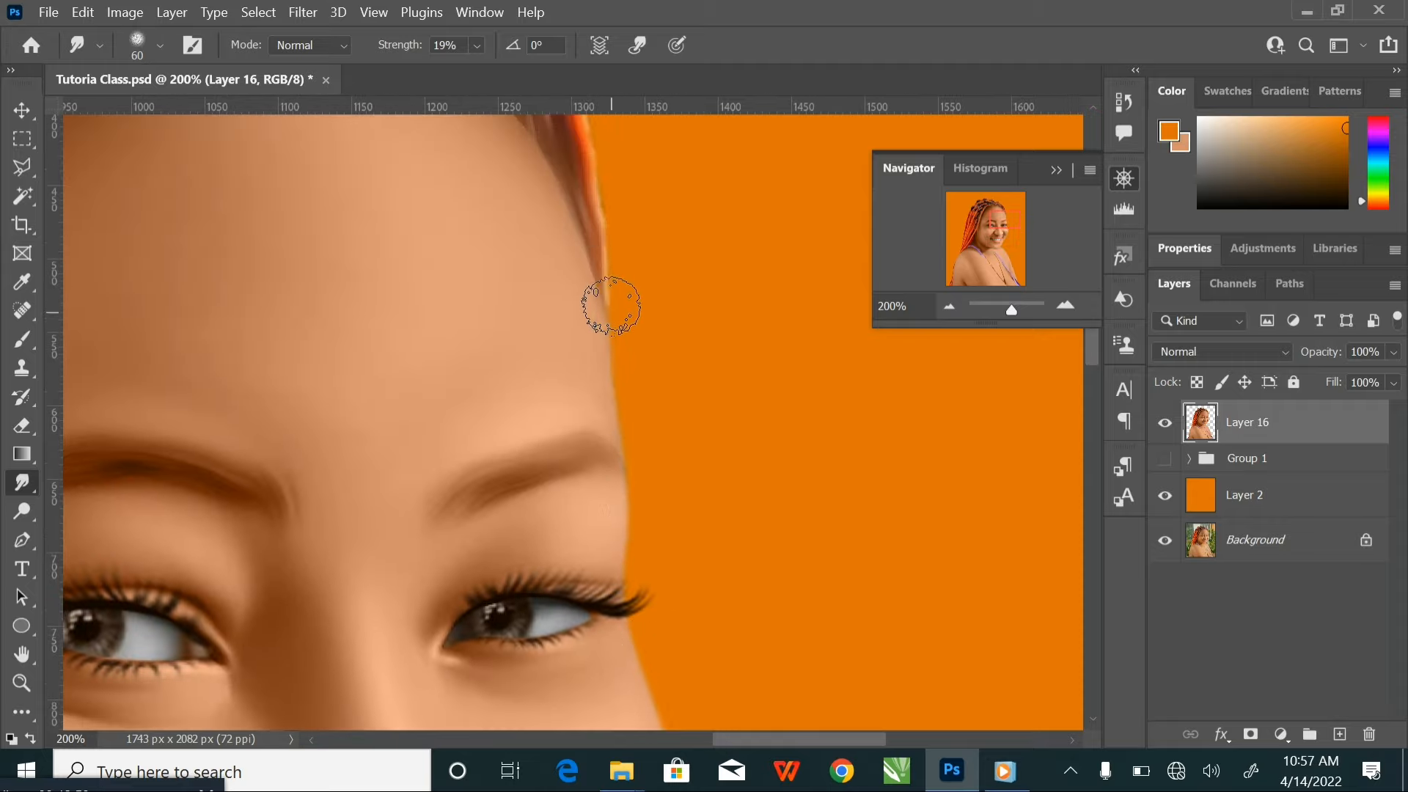
{"action": "mouse_move", "coordinate": [630, 477]}
{"action": "left_mouse_down"}
{"action": "mouse_move", "coordinate": [684, 625]}
{"action": "mouse_move", "coordinate": [696, 715]}
{"action": "left_mouse_up"}
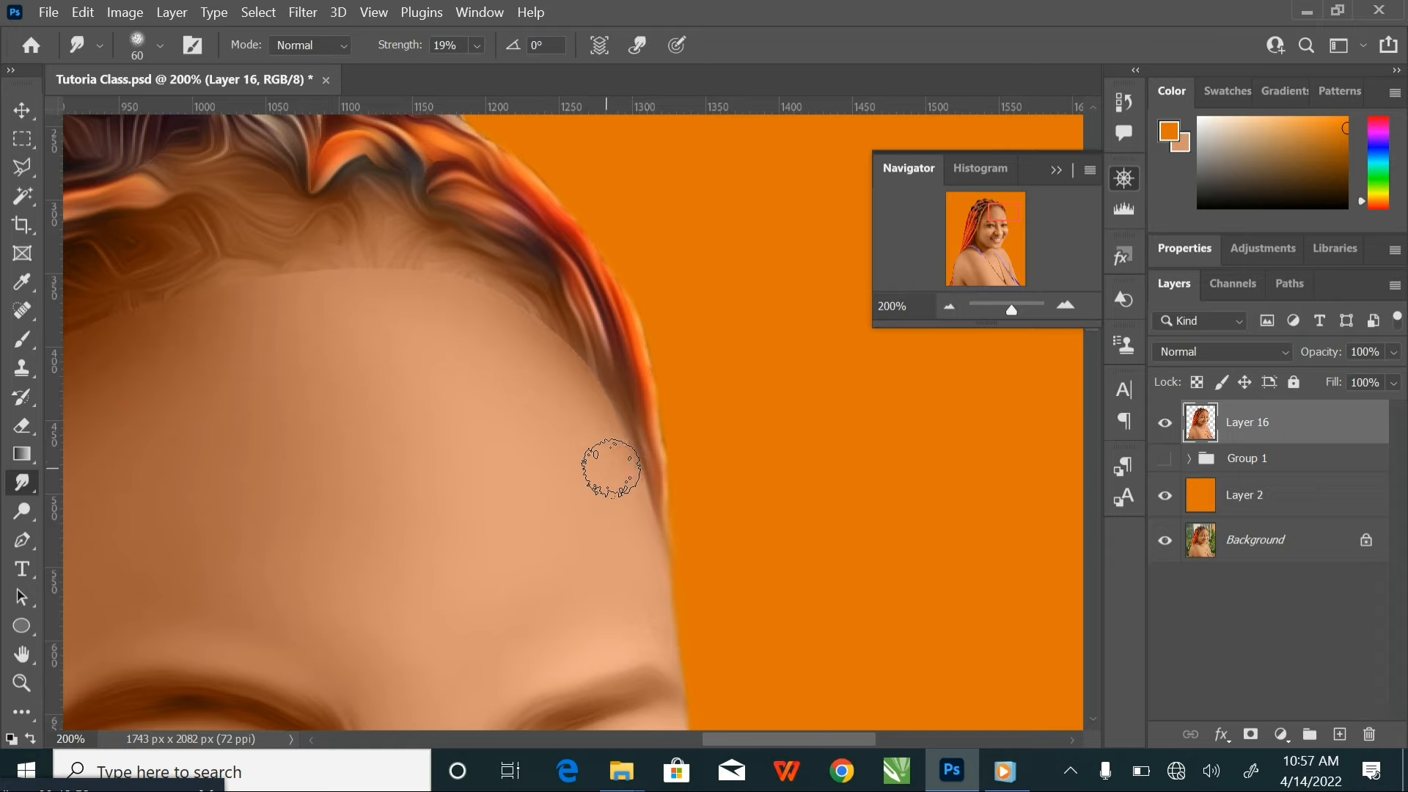
Blend the forehead into the hairline on the lighter side of the face, varying the smudge brush between 50 and 80 px
{"action": "key", "text": "bracketright"}
{"action": "key", "text": "bracketright"}
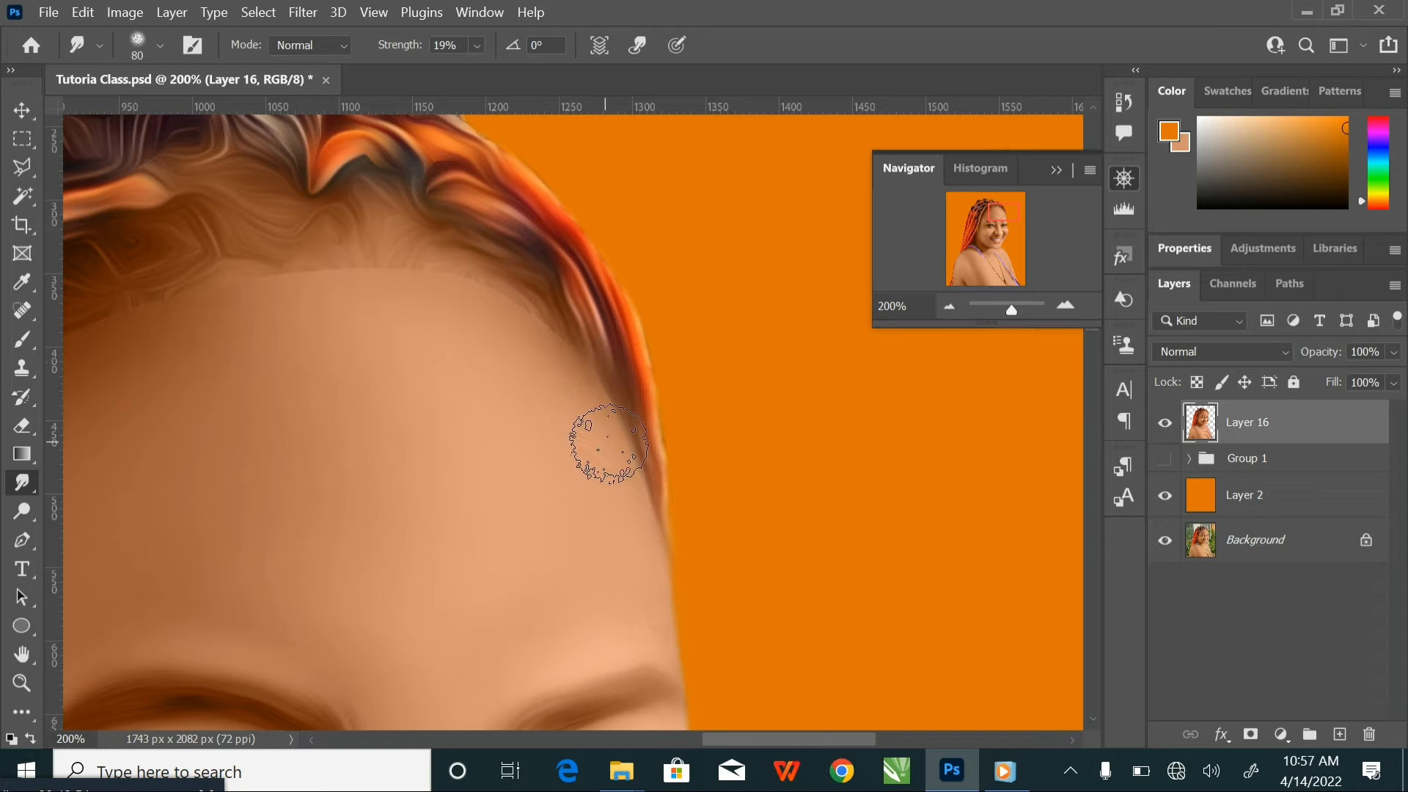
{"action": "key", "text": "bracketleft"}
{"action": "key", "text": "bracketleft"}
{"action": "key", "text": "bracketleft"}
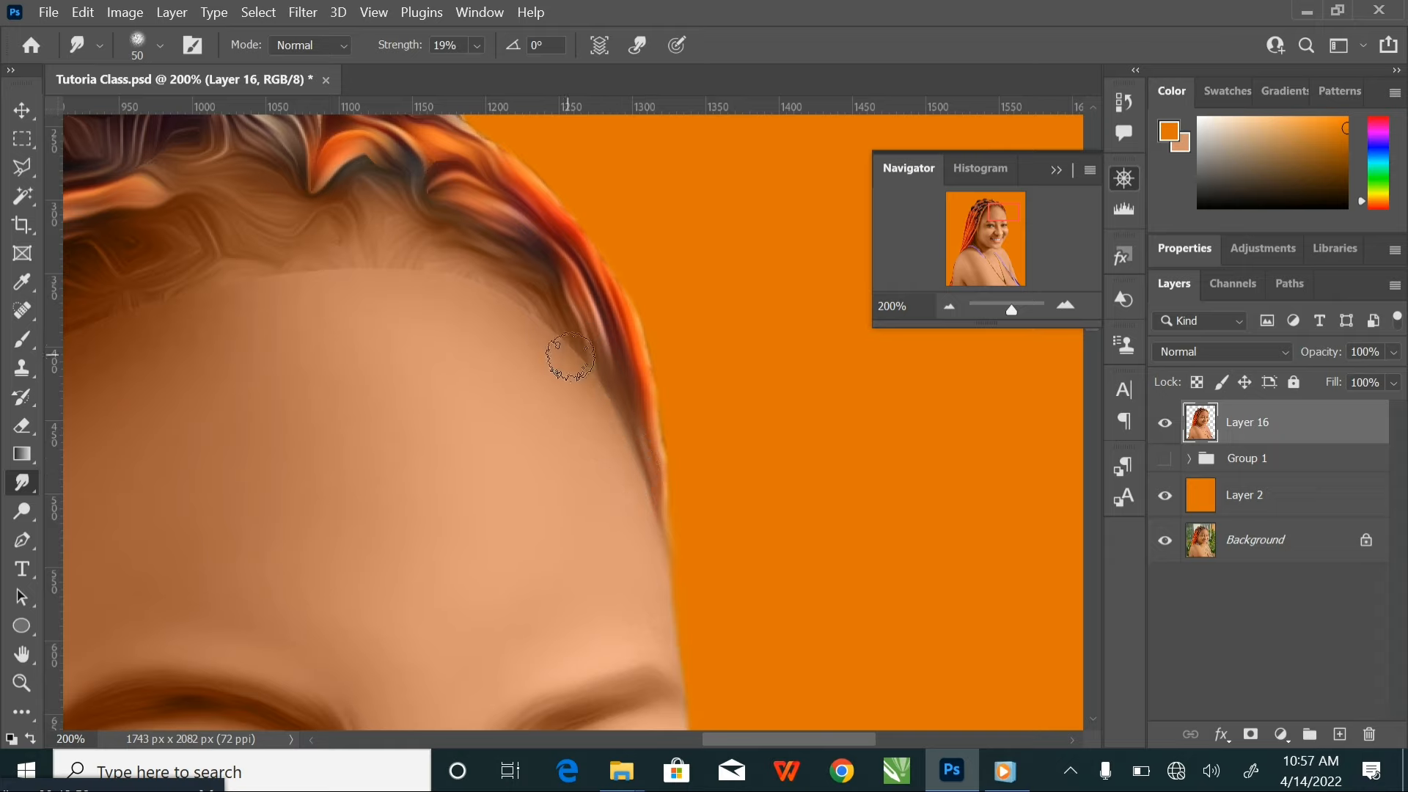
{"action": "key", "text": "bracketright"}
{"action": "key", "text": "bracketright"}
{"action": "key", "text": "bracketright"}
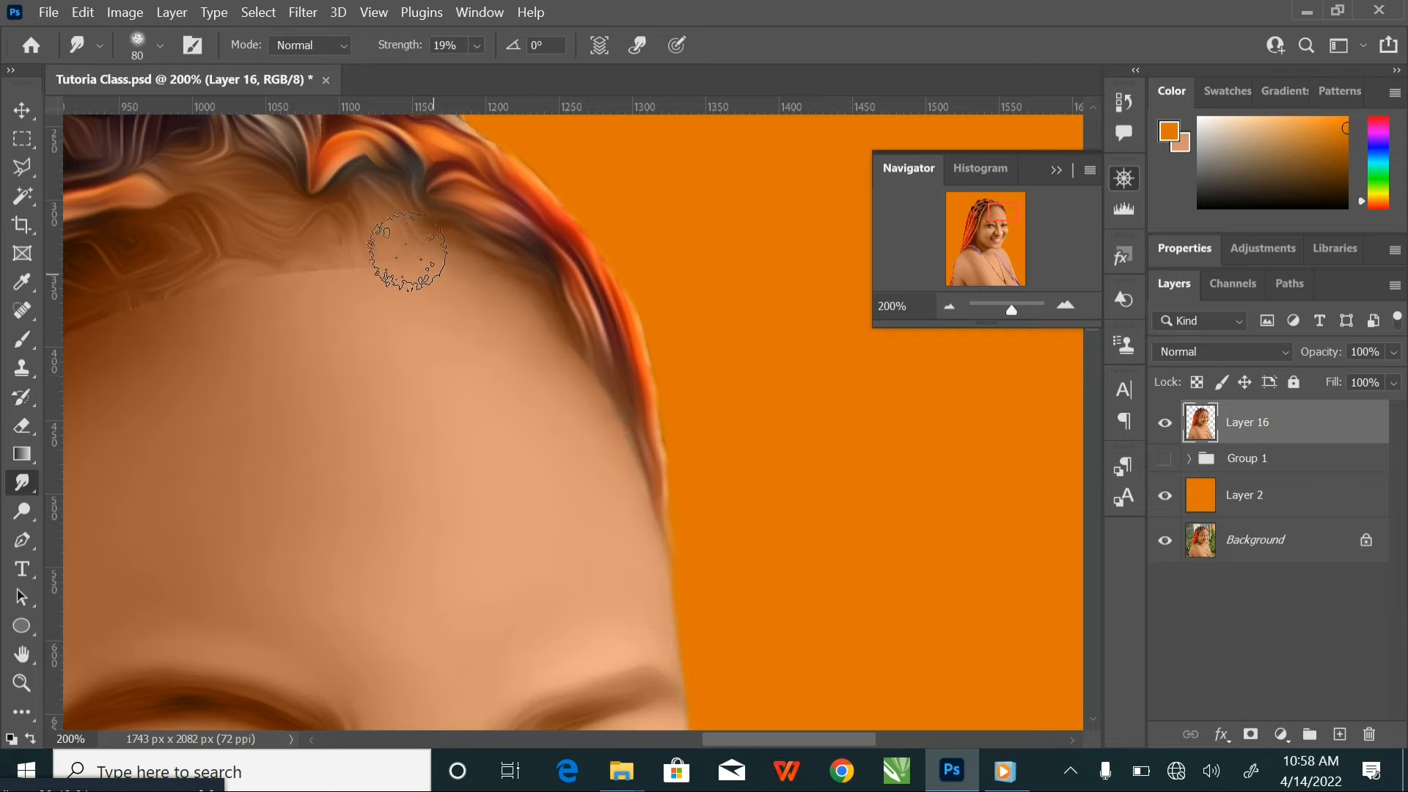
Soften the hairline across the middle and shaded side of the forehead with a smudge brush of 80 to 100 px
{"action": "left_click_drag", "start_coordinate": [369, 296], "coordinate": [508, 305]}
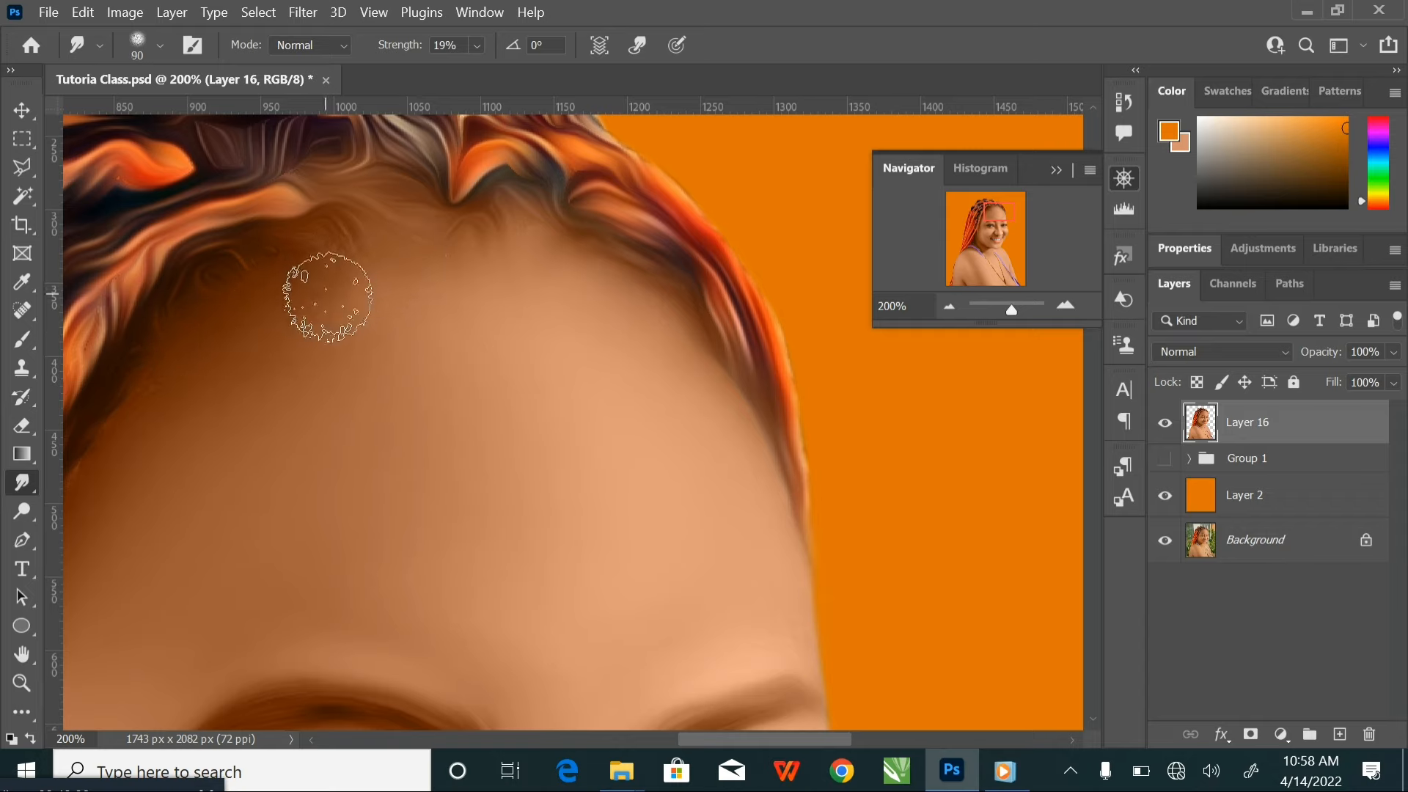
{"action": "key", "text": "bracketright"}
{"action": "key", "text": "bracketright"}
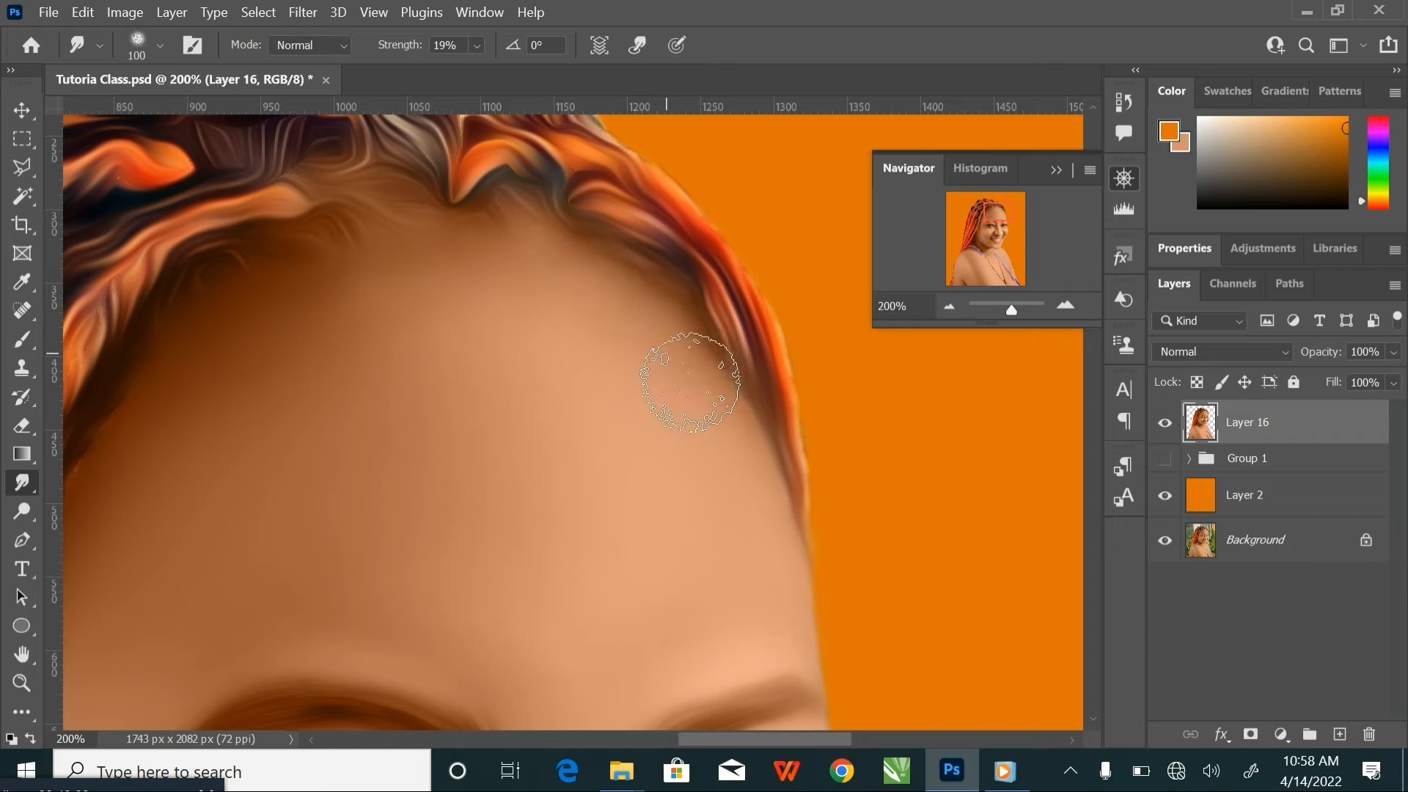
{"action": "left_click_drag", "start_coordinate": [412, 371], "coordinate": [608, 321]}
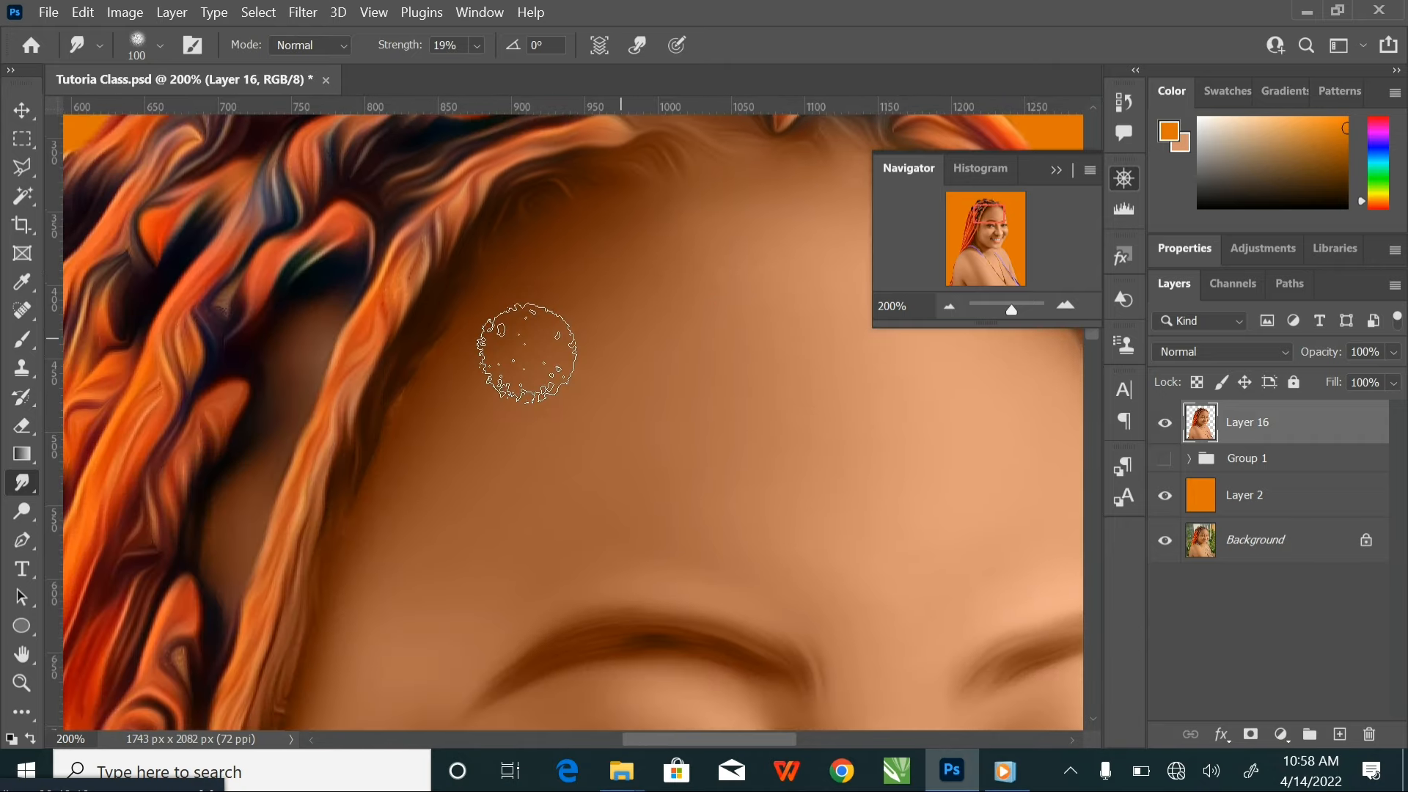
{"action": "key", "text": "bracketleft"}
{"action": "key", "text": "bracketleft"}
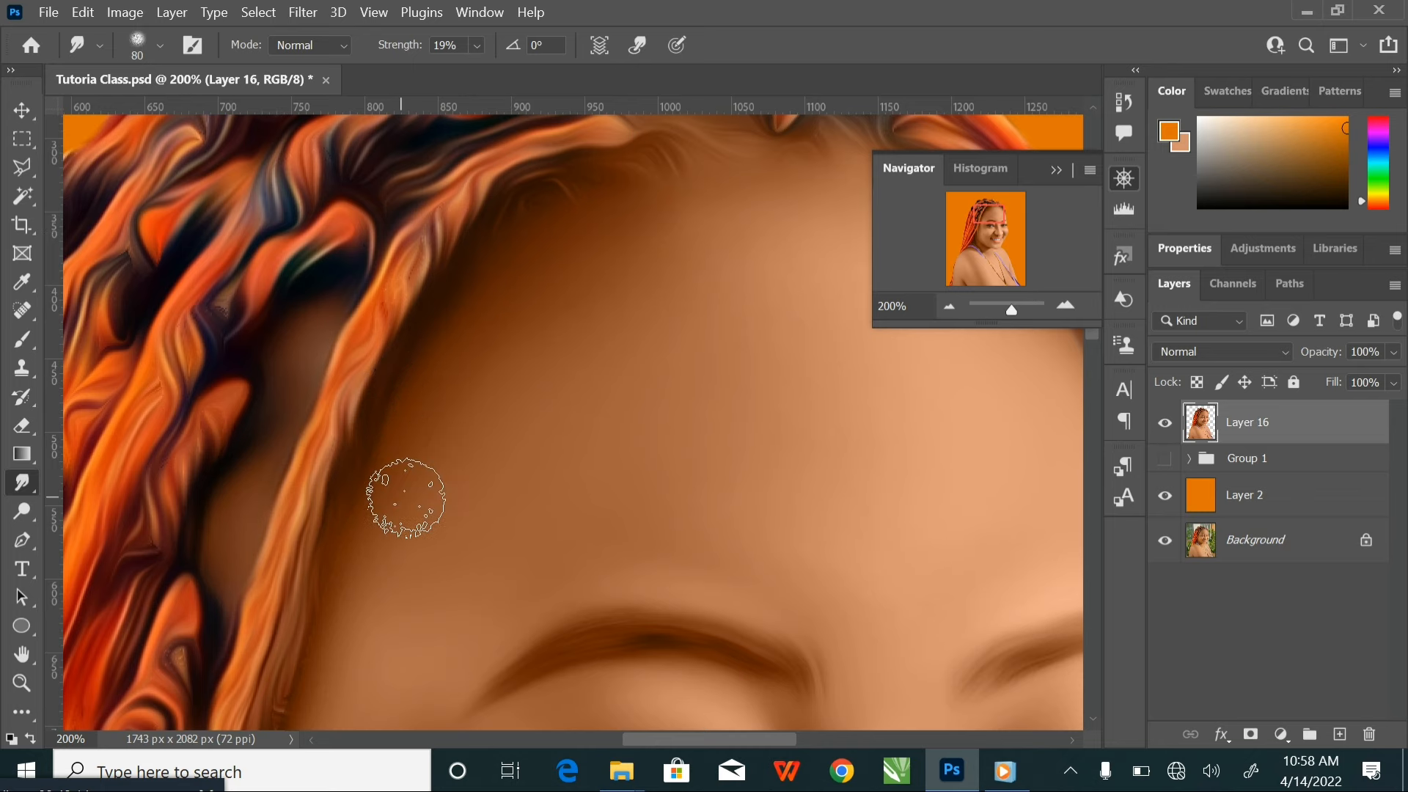
Blend the stray hair edge at the temple beside the eye into the skin with a 60 px smudge brush
{"action": "left_click_drag", "start_coordinate": [403, 497], "coordinate": [546, 283]}
{"action": "key", "text": "bracketleft"}
{"action": "key", "text": "bracketleft"}
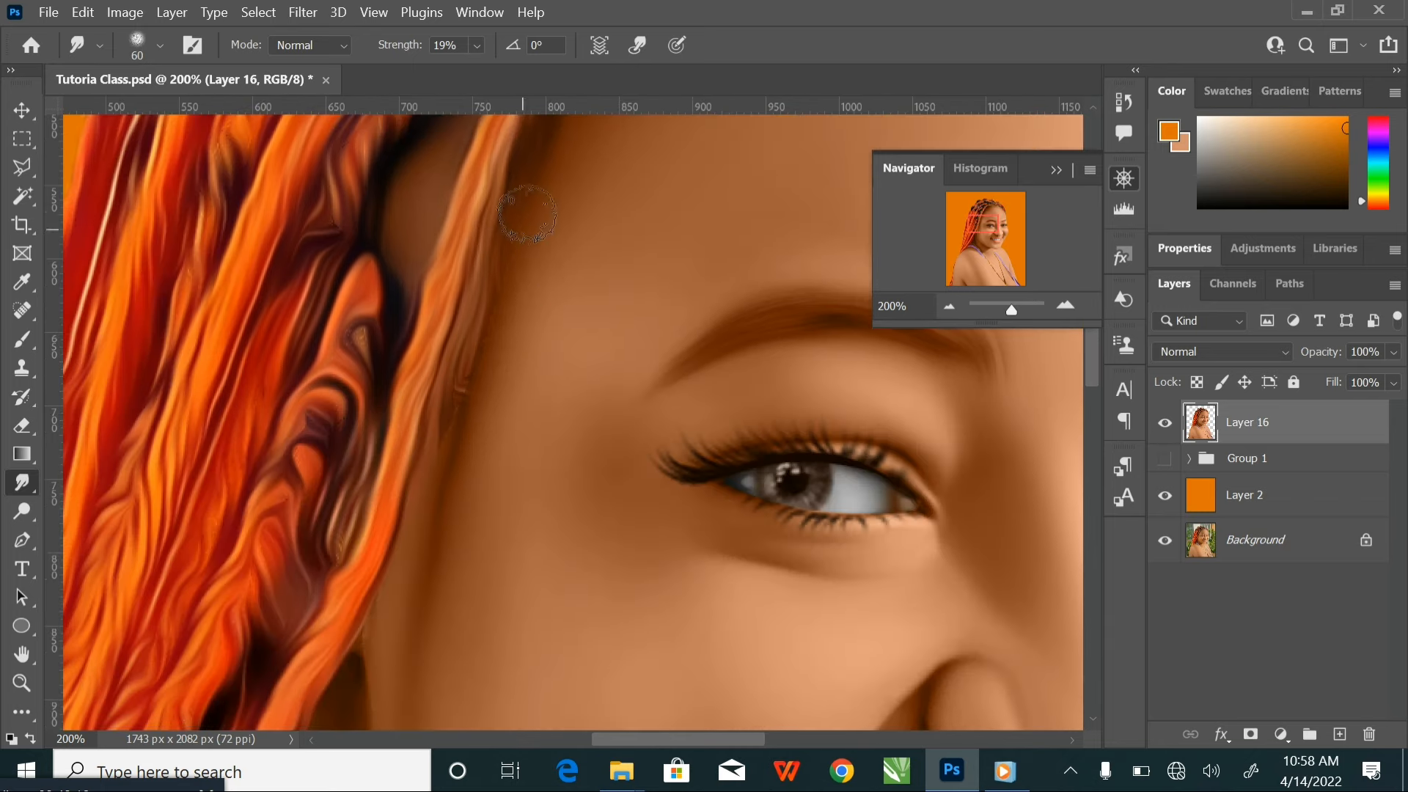
{"action": "left_click_drag", "start_coordinate": [478, 383], "coordinate": [438, 461]}
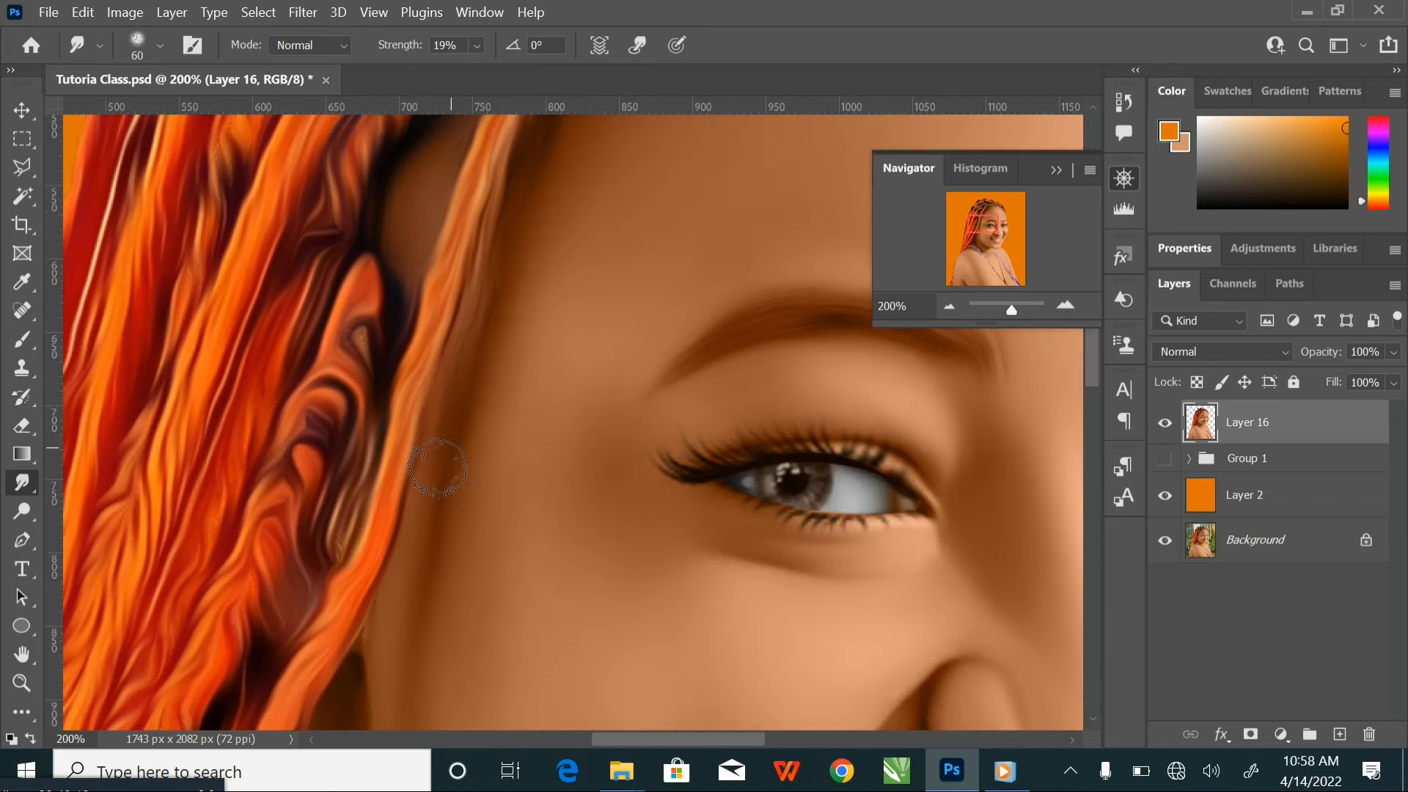
Smudge the inner edge of the front braid along the cheek and neck with a 50 px brush
{"action": "left_click_drag", "start_coordinate": [420, 569], "coordinate": [565, 262]}
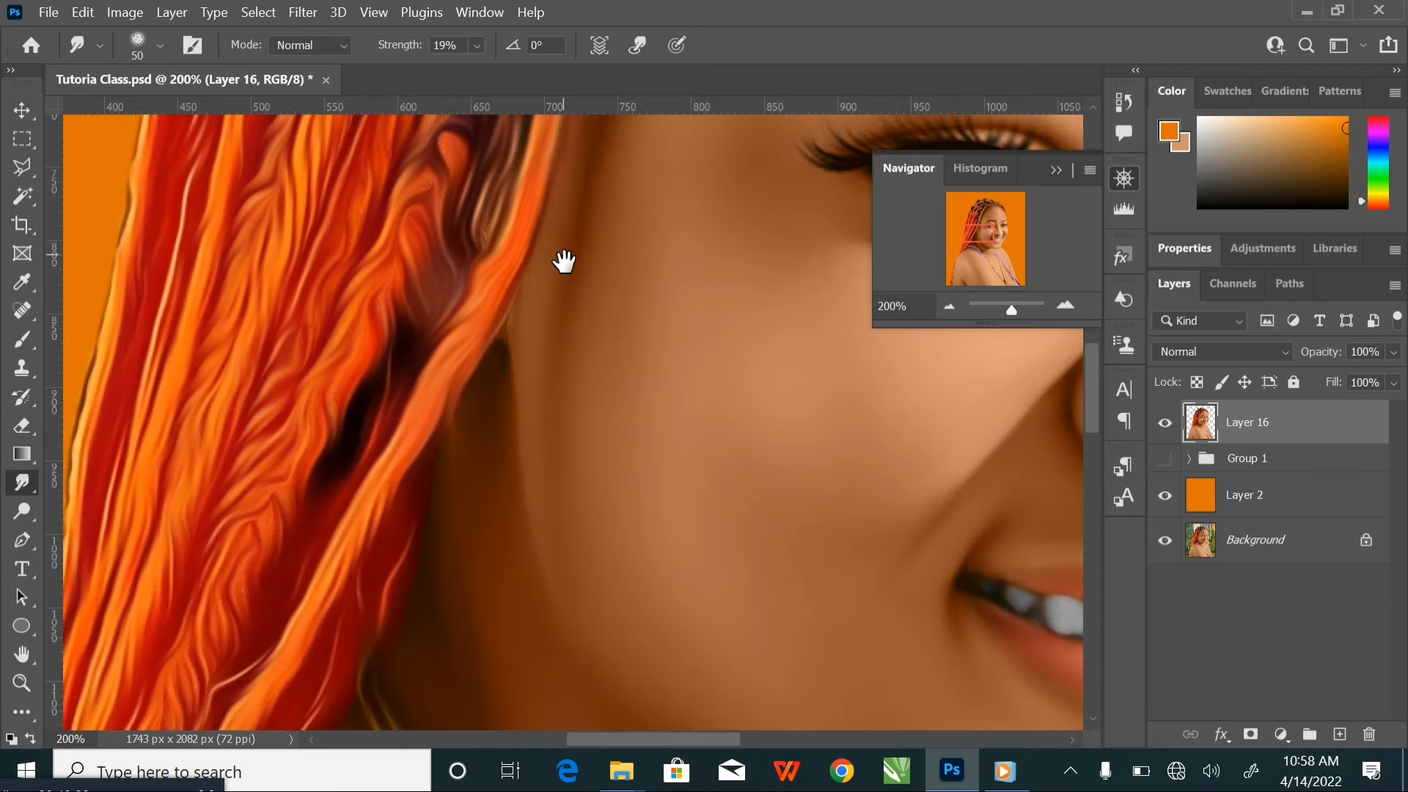
{"action": "left_click_drag", "start_coordinate": [514, 362], "coordinate": [586, 220]}
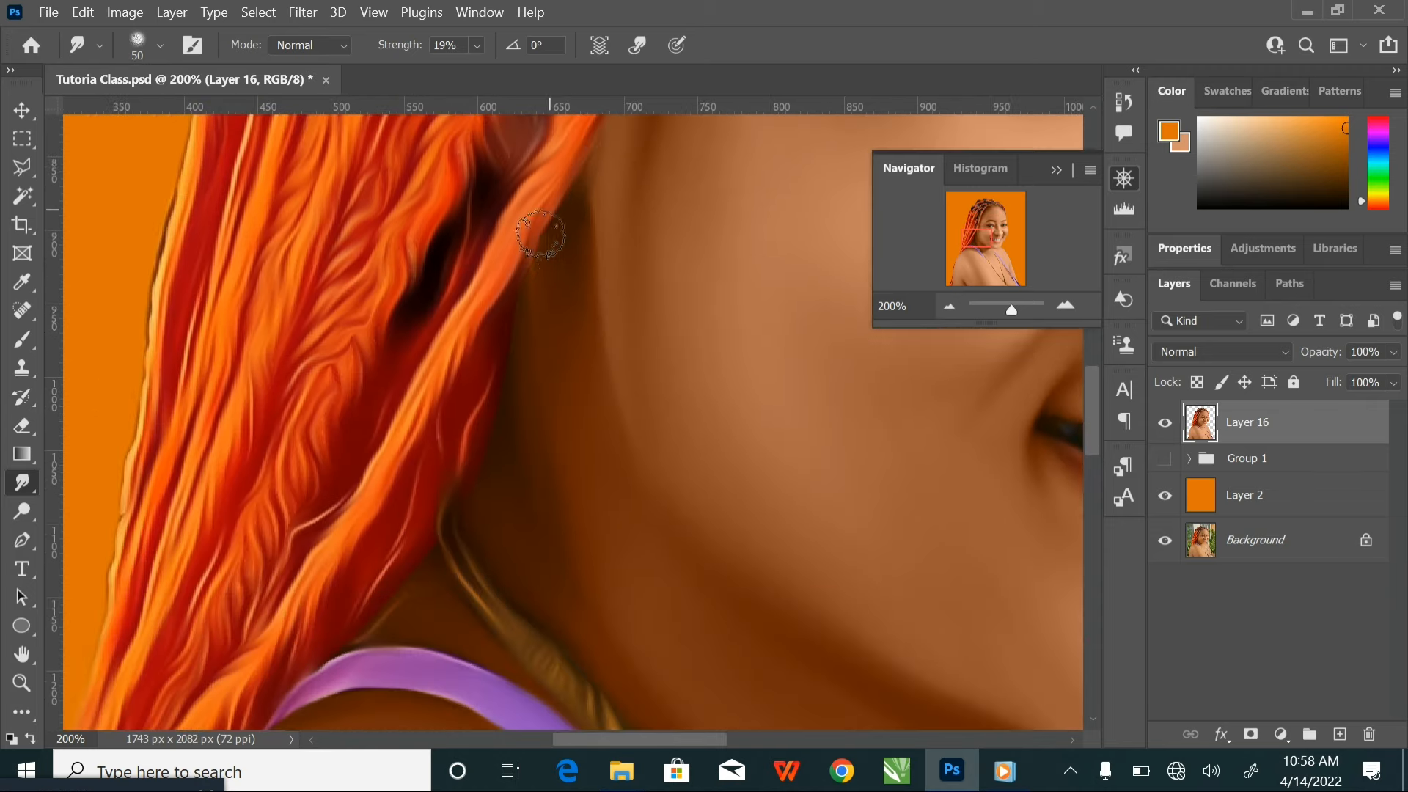
{"action": "mouse_move", "coordinate": [507, 364]}
{"action": "left_mouse_down"}
{"action": "mouse_move", "coordinate": [473, 483]}
{"action": "mouse_move", "coordinate": [528, 308]}
{"action": "mouse_move", "coordinate": [504, 157]}
{"action": "left_mouse_up"}
Smooth the outer edge of the long orange braids against the background, working upward with a 70 px smudge brush
{"action": "mouse_move", "coordinate": [579, 434]}
{"action": "left_mouse_down"}
{"action": "mouse_move", "coordinate": [704, 459]}
{"action": "mouse_move", "coordinate": [873, 450]}
{"action": "left_mouse_up"}
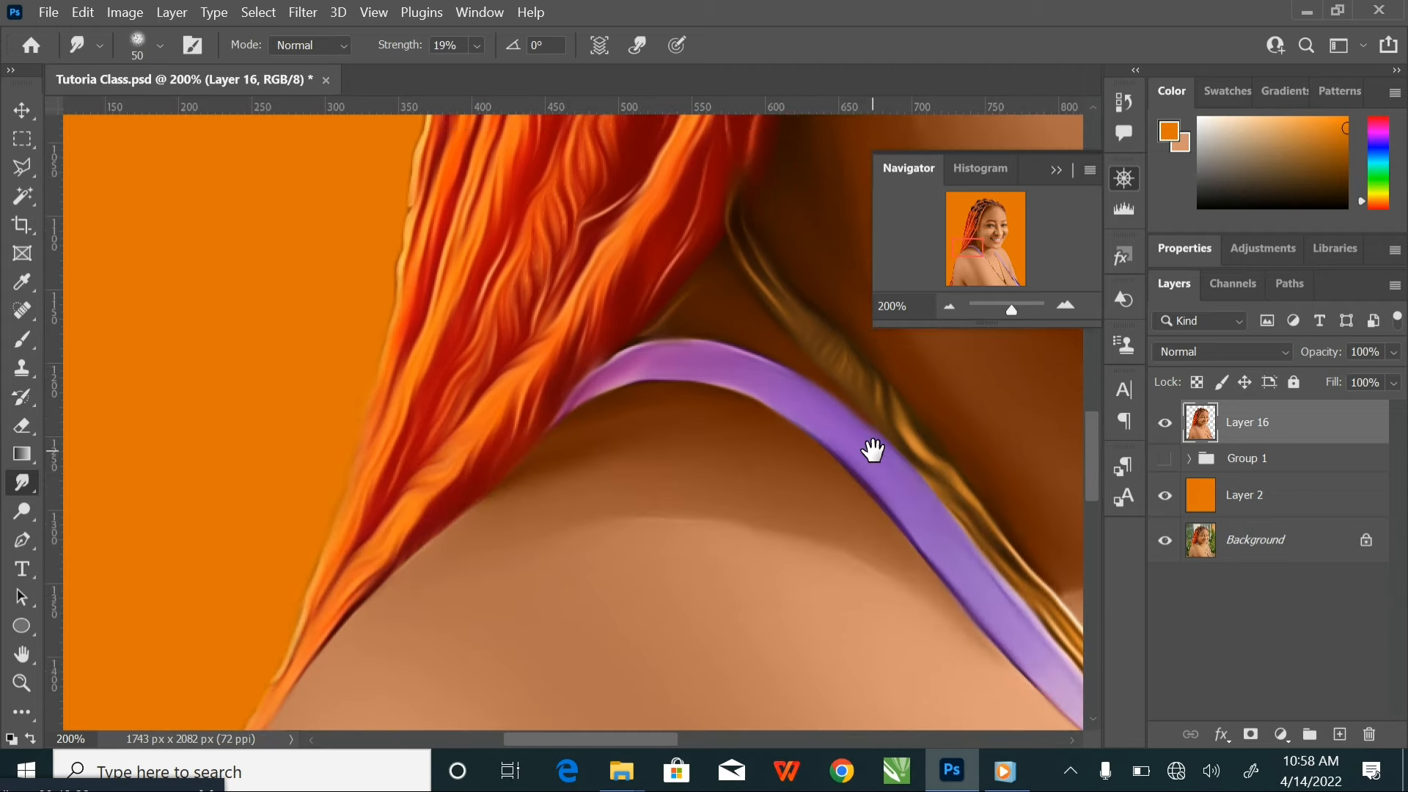
{"action": "left_click_drag", "start_coordinate": [396, 264], "coordinate": [422, 382]}
{"action": "key", "text": "bracketright"}
{"action": "key", "text": "bracketright"}
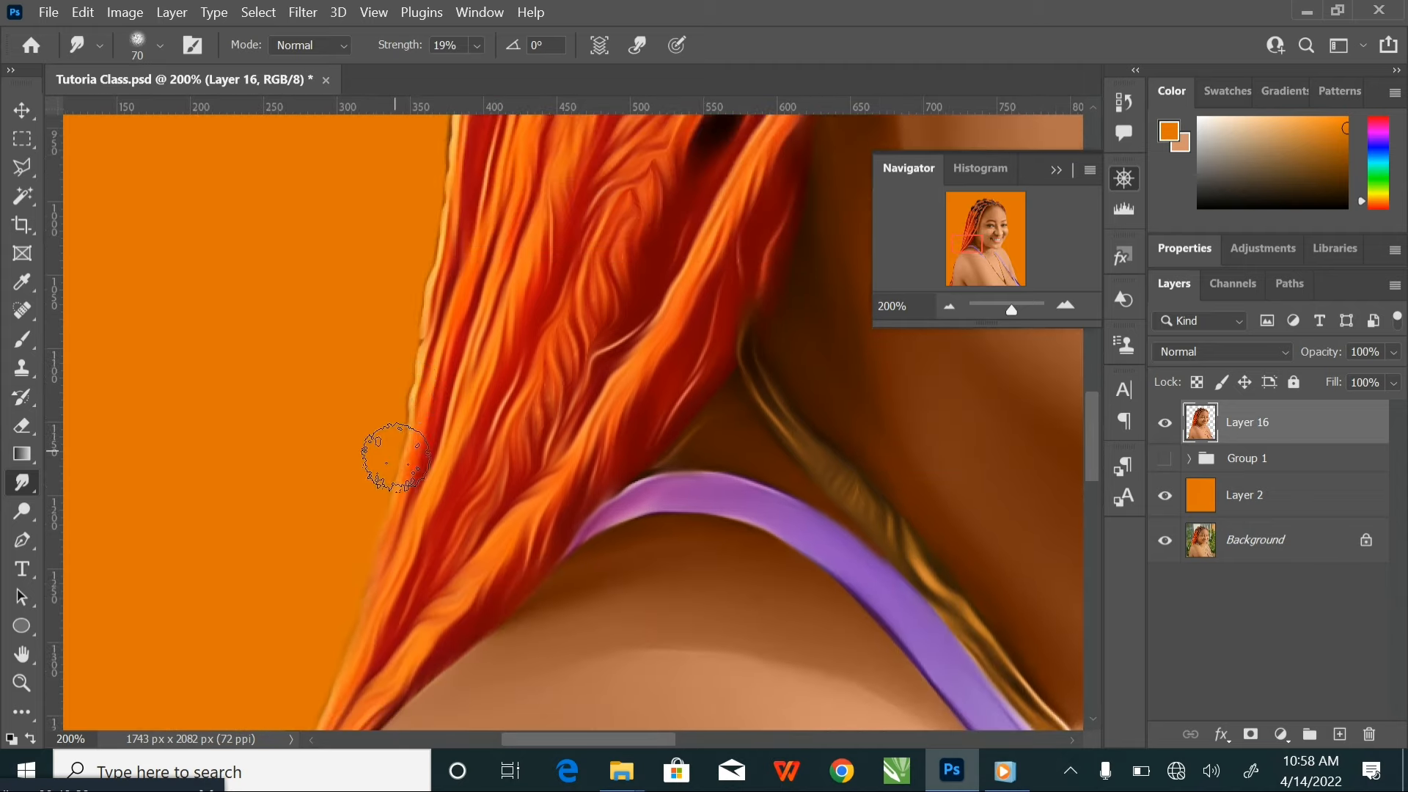
{"action": "left_click_drag", "start_coordinate": [437, 207], "coordinate": [435, 484]}
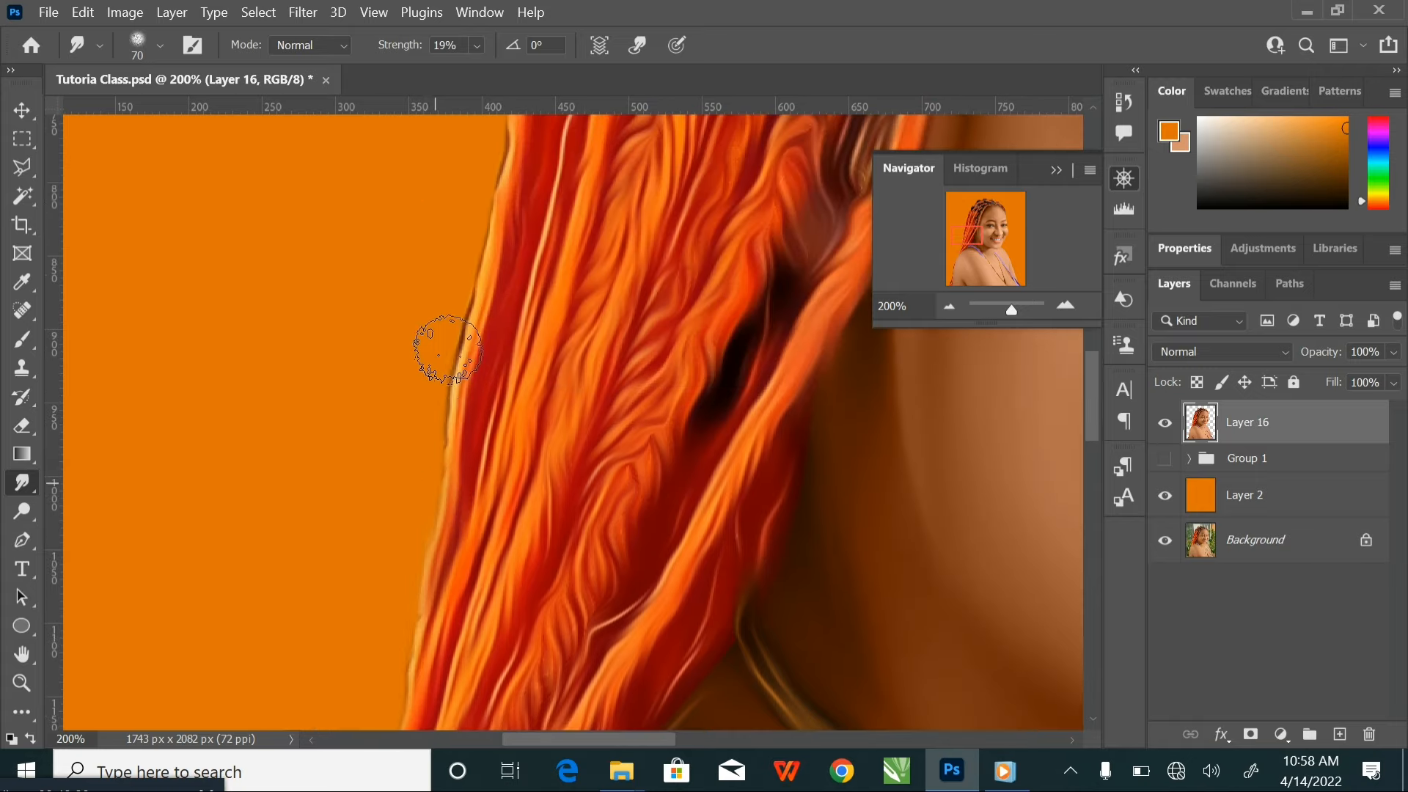
{"action": "mouse_move", "coordinate": [446, 349]}
{"action": "left_mouse_down"}
{"action": "mouse_move", "coordinate": [443, 330]}
{"action": "mouse_move", "coordinate": [496, 250]}
{"action": "left_mouse_up"}
{"action": "mouse_move", "coordinate": [490, 184]}
{"action": "left_mouse_down"}
{"action": "mouse_move", "coordinate": [478, 323]}
{"action": "mouse_move", "coordinate": [437, 472]}
{"action": "mouse_move", "coordinate": [455, 362]}
{"action": "mouse_move", "coordinate": [527, 199]}
{"action": "mouse_move", "coordinate": [503, 336]}
{"action": "mouse_move", "coordinate": [425, 481]}
{"action": "mouse_move", "coordinate": [490, 258]}
{"action": "mouse_move", "coordinate": [561, 154]}
{"action": "mouse_move", "coordinate": [491, 434]}
{"action": "mouse_move", "coordinate": [471, 409]}
{"action": "mouse_move", "coordinate": [672, 201]}
{"action": "left_mouse_up"}
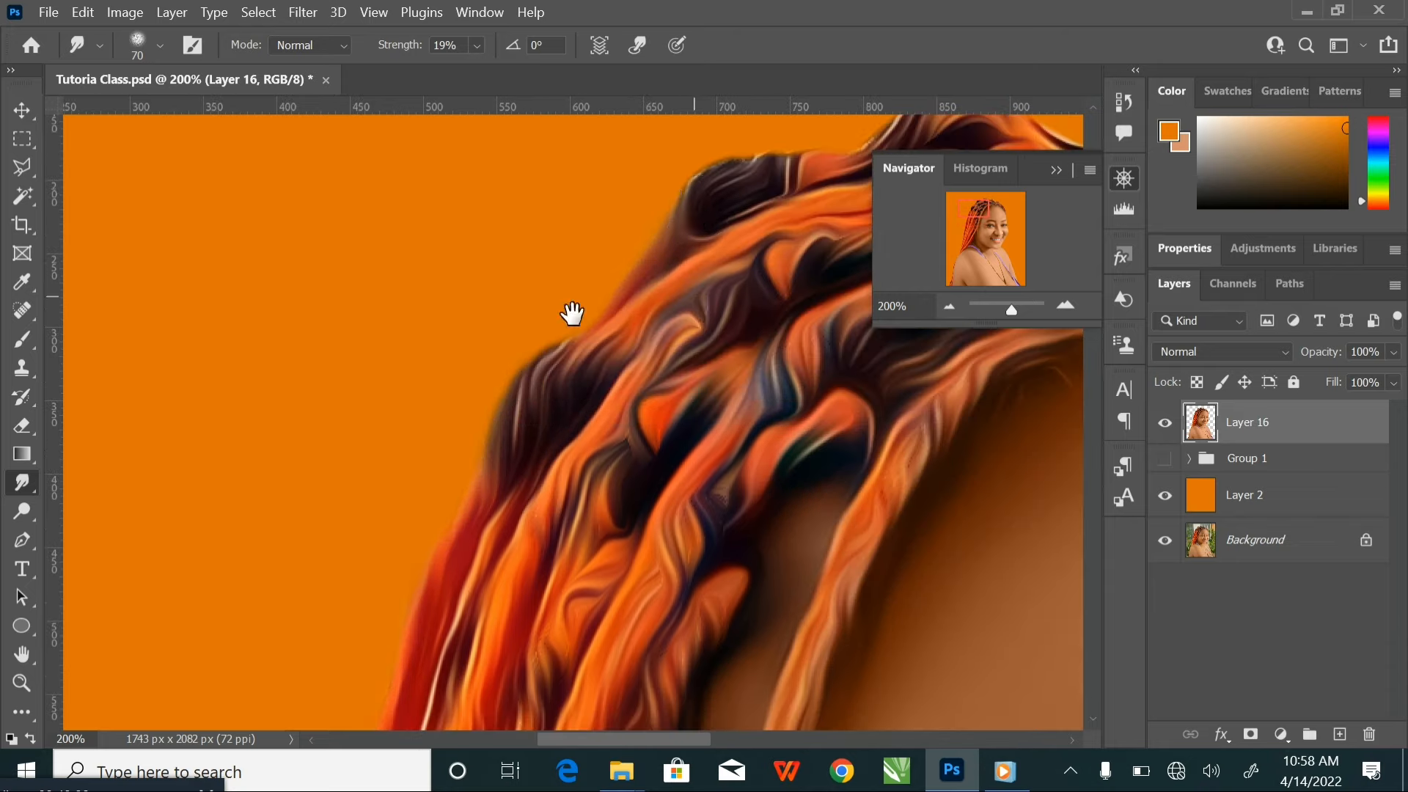
Smudge the outline of the braids over the crown and down the other side to the forehead
{"action": "left_click_drag", "start_coordinate": [571, 314], "coordinate": [282, 474]}
{"action": "left_click_drag", "start_coordinate": [399, 360], "coordinate": [477, 313]}
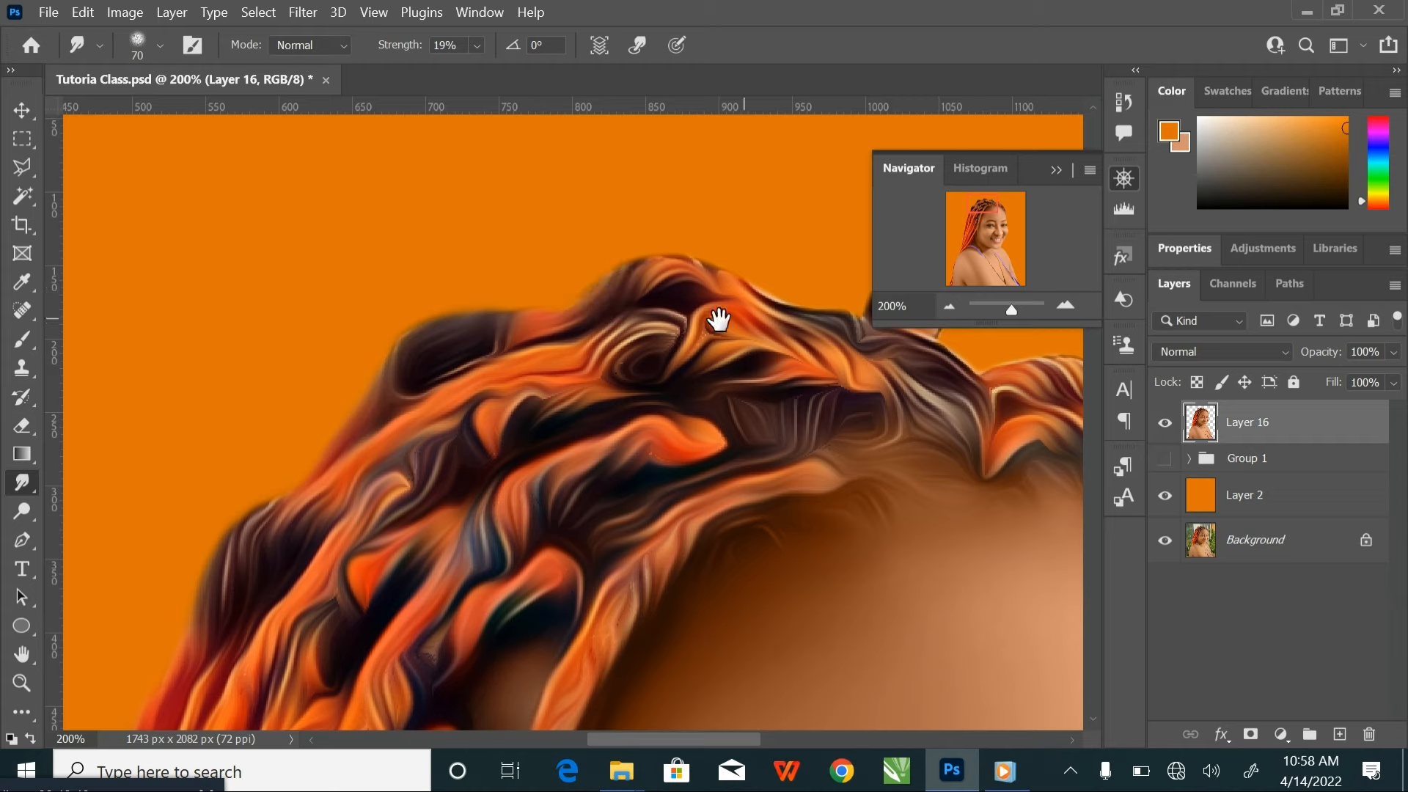
{"action": "left_click_drag", "start_coordinate": [716, 317], "coordinate": [384, 276]}
{"action": "mouse_move", "coordinate": [475, 277]}
{"action": "left_mouse_down"}
{"action": "mouse_move", "coordinate": [504, 282]}
{"action": "mouse_move", "coordinate": [565, 244]}
{"action": "mouse_move", "coordinate": [587, 315]}
{"action": "mouse_move", "coordinate": [640, 347]}
{"action": "mouse_move", "coordinate": [735, 326]}
{"action": "mouse_move", "coordinate": [880, 445]}
{"action": "mouse_move", "coordinate": [660, 317]}
{"action": "left_mouse_up"}
{"action": "mouse_move", "coordinate": [695, 381]}
{"action": "left_mouse_down"}
{"action": "mouse_move", "coordinate": [748, 466]}
{"action": "mouse_move", "coordinate": [758, 619]}
{"action": "left_mouse_up"}
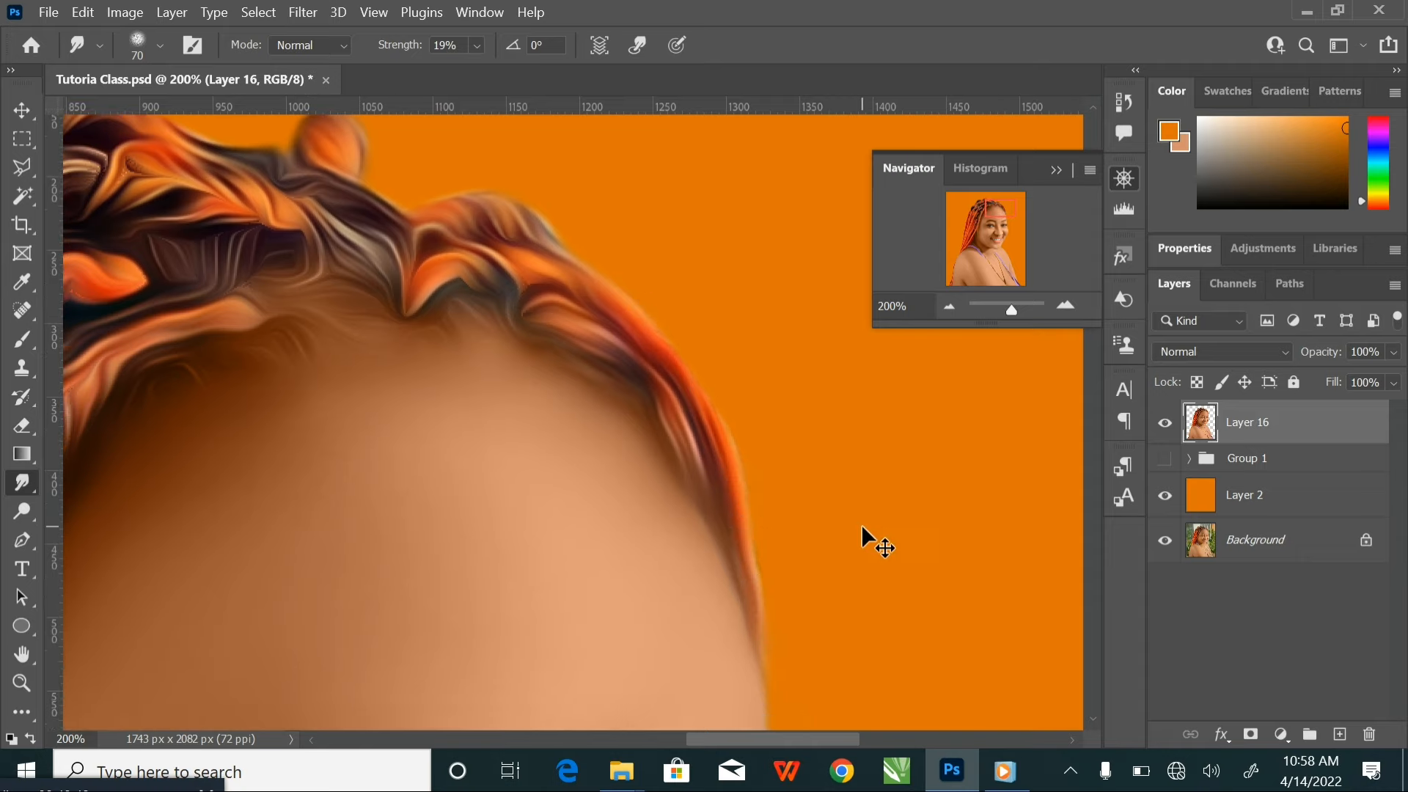
Show Group 1 and toggle Layer 16's visibility to compare the smudged portrait with the version beneath it
{"action": "key", "text": "ctrl+minus"}
{"action": "key", "text": "ctrl+minus"}
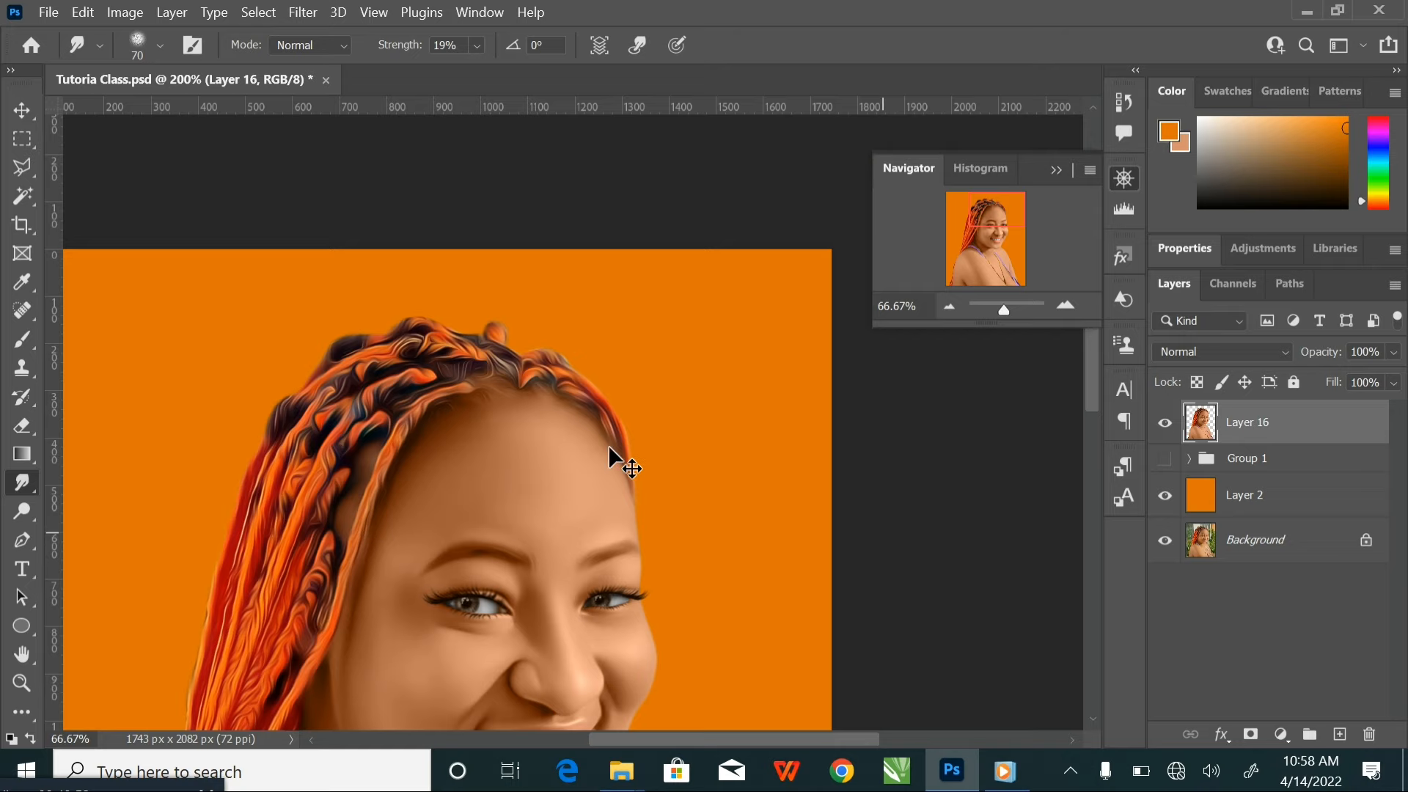
{"action": "key", "text": "ctrl+minus"}
{"action": "left_click_drag", "start_coordinate": [553, 525], "coordinate": [566, 623]}
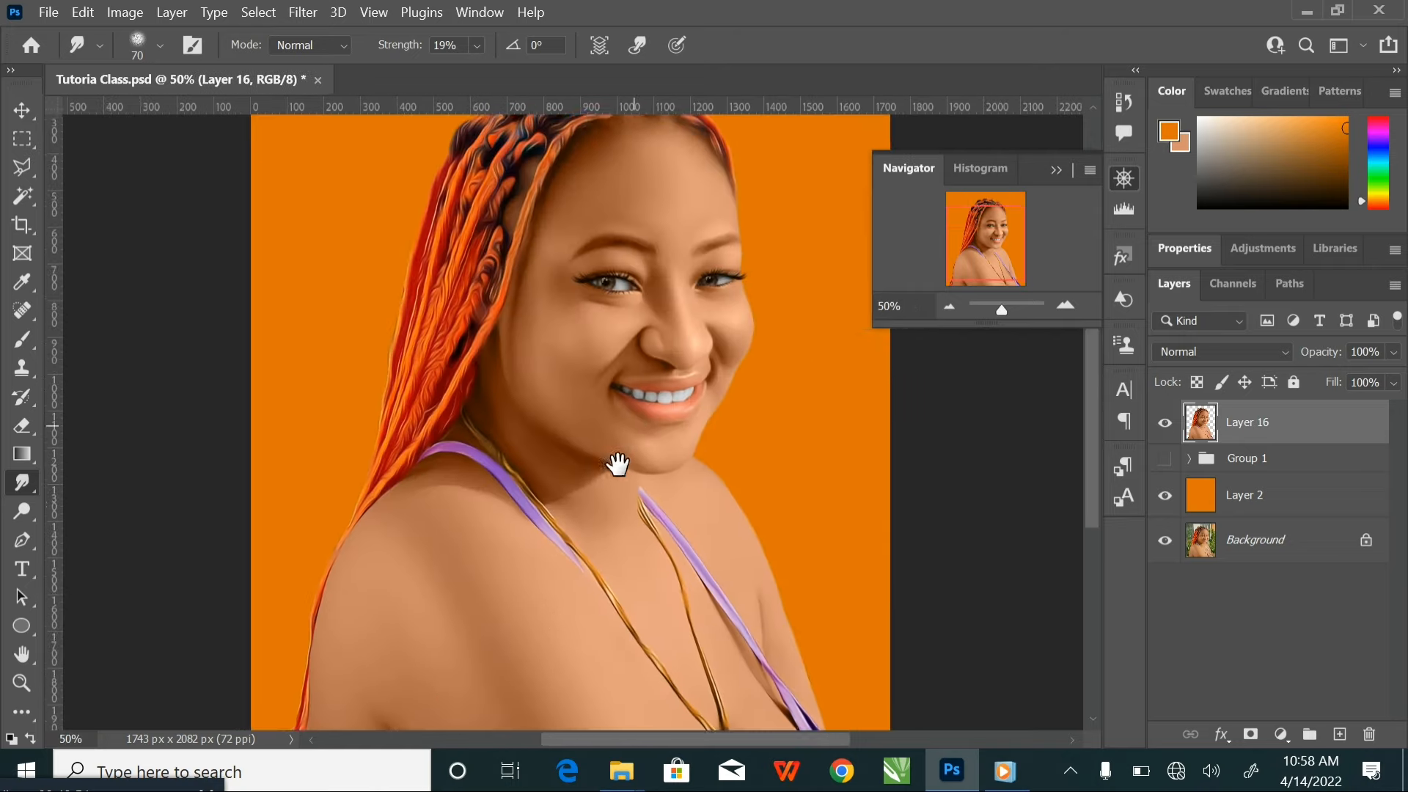
{"action": "left_click_drag", "start_coordinate": [631, 425], "coordinate": [613, 461]}
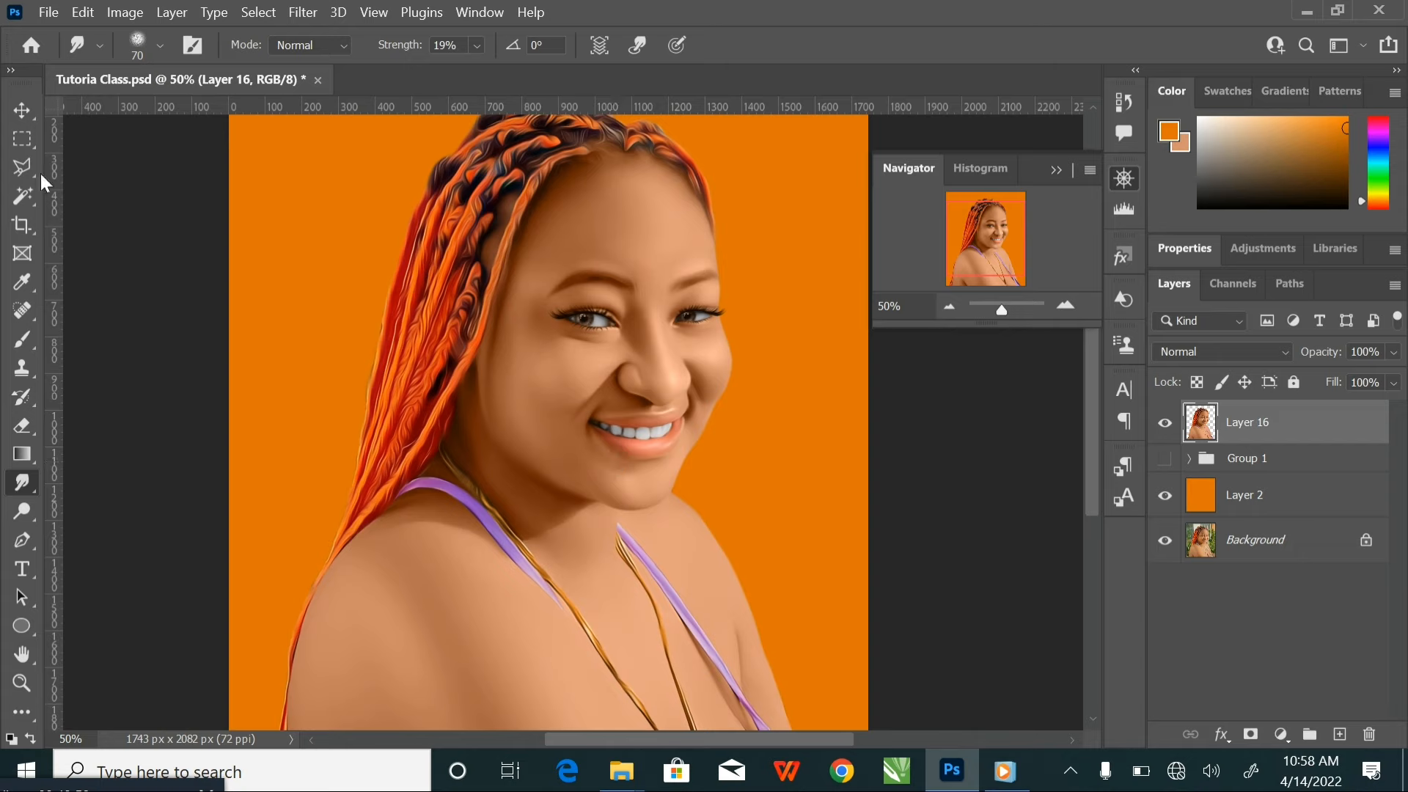
{"action": "left_click", "coordinate": [25, 118]}
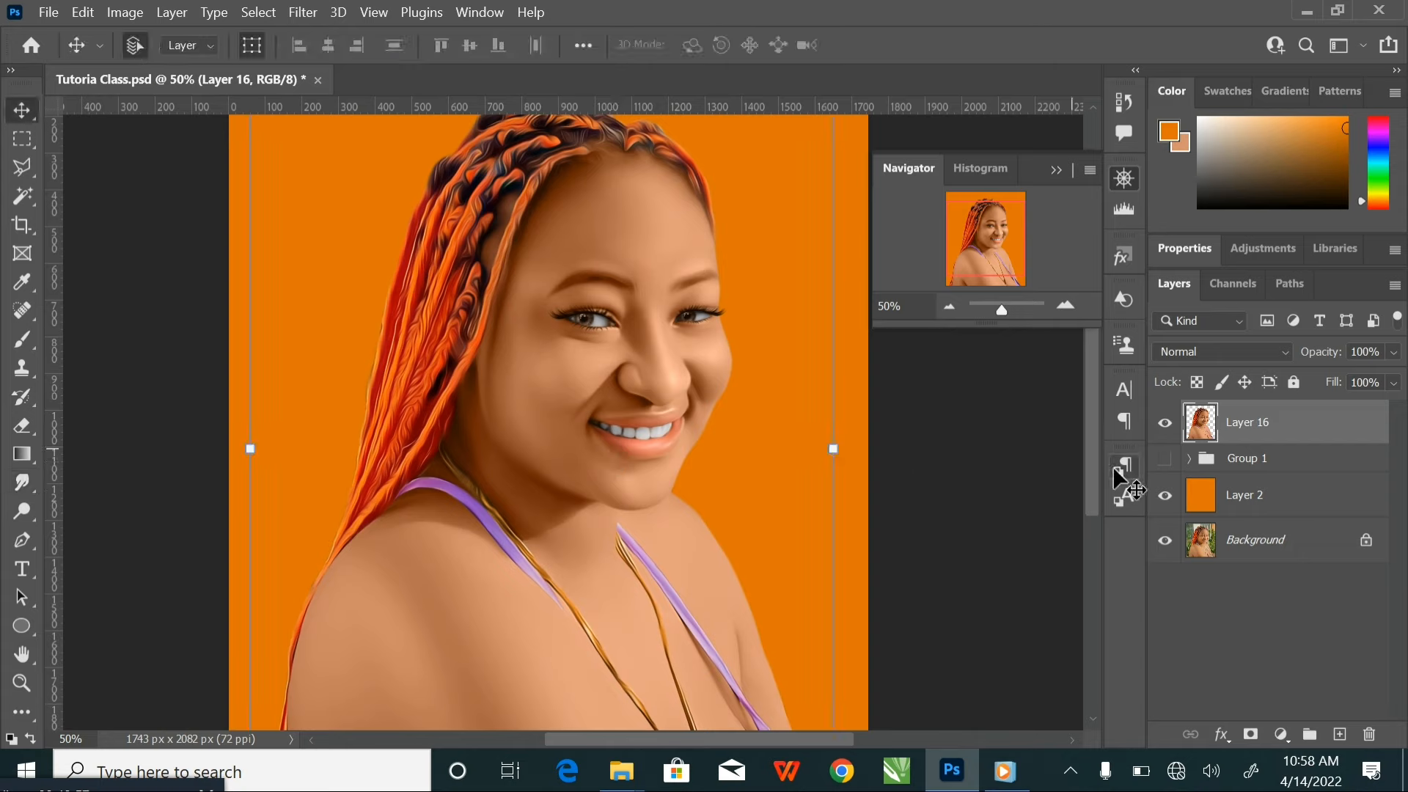
{"action": "left_click", "coordinate": [1165, 423]}
{"action": "left_click", "coordinate": [1165, 423]}
{"action": "left_click", "coordinate": [1165, 424]}
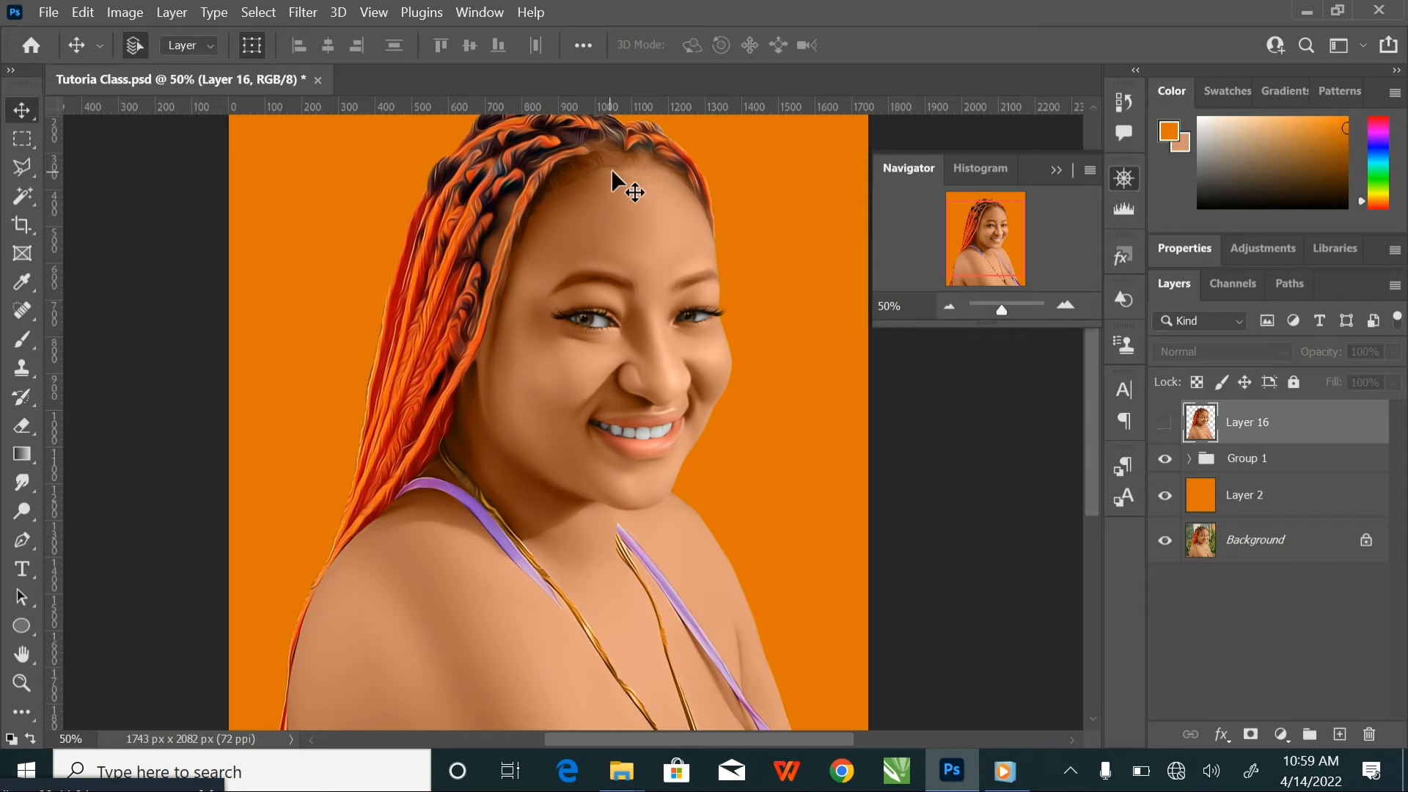
Save the portrait document with all layers visible and select the orange background layer, Layer 2
{"action": "left_click", "coordinate": [999, 484]}
{"action": "key", "text": "ctrl+minus"}
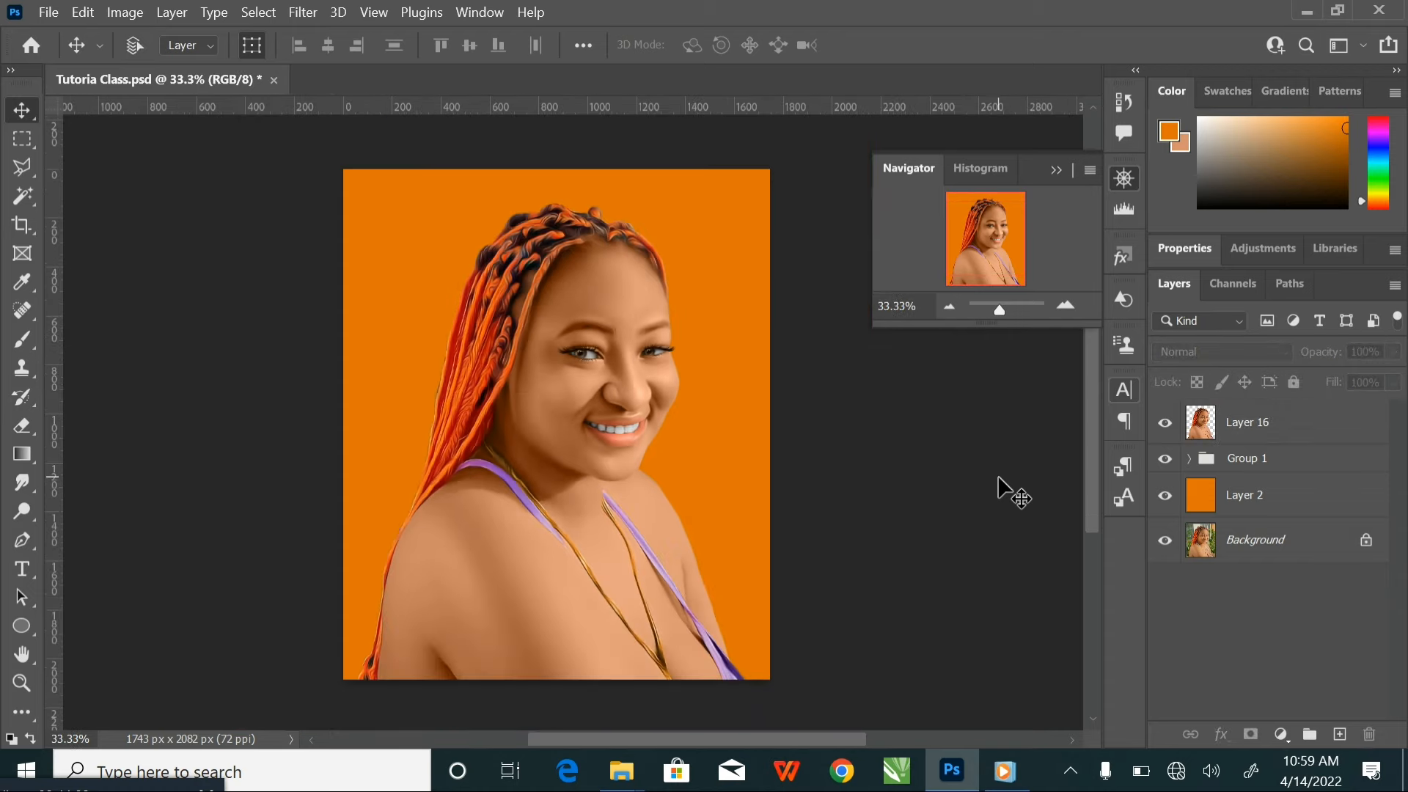
{"action": "key", "text": "ctrl+s"}
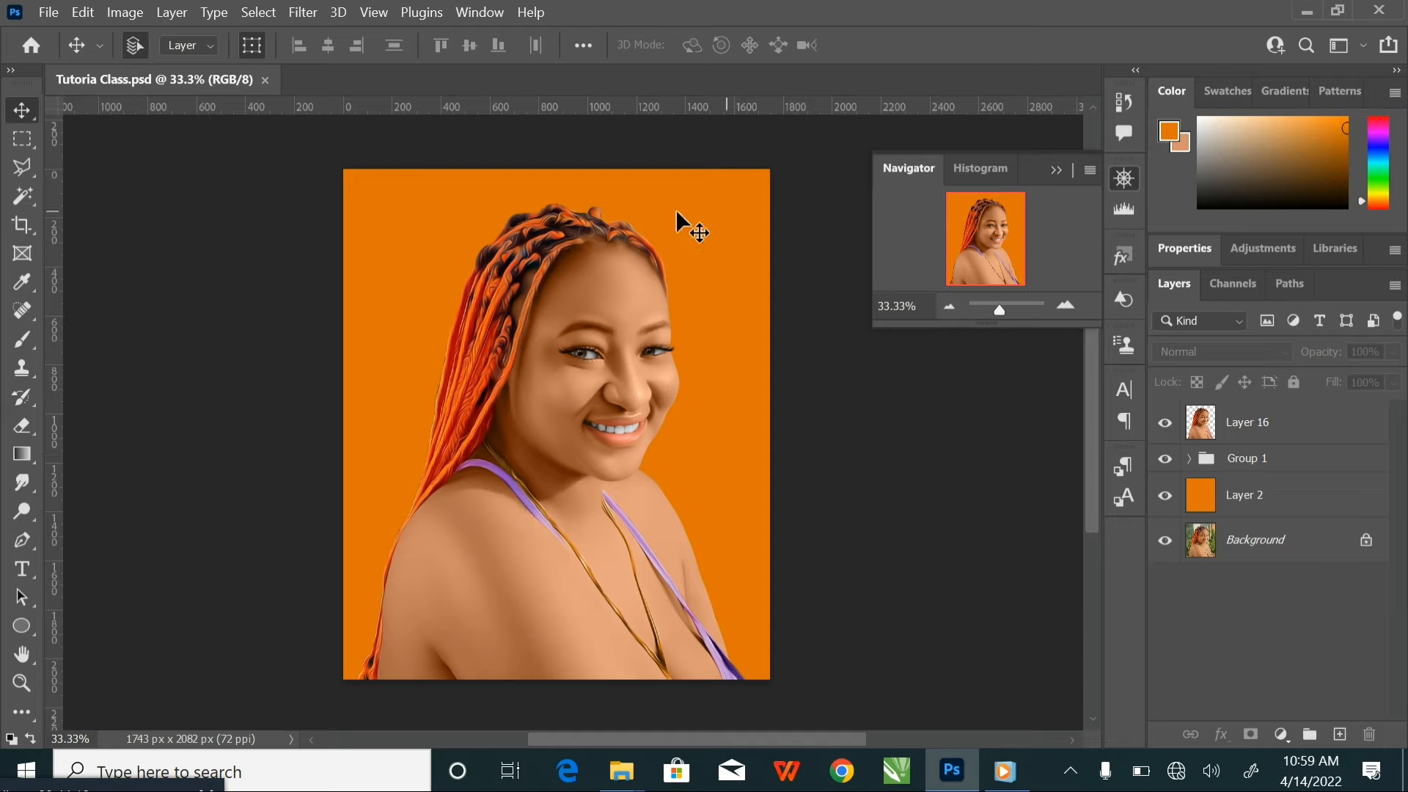
{"action": "left_click", "coordinate": [1298, 501]}
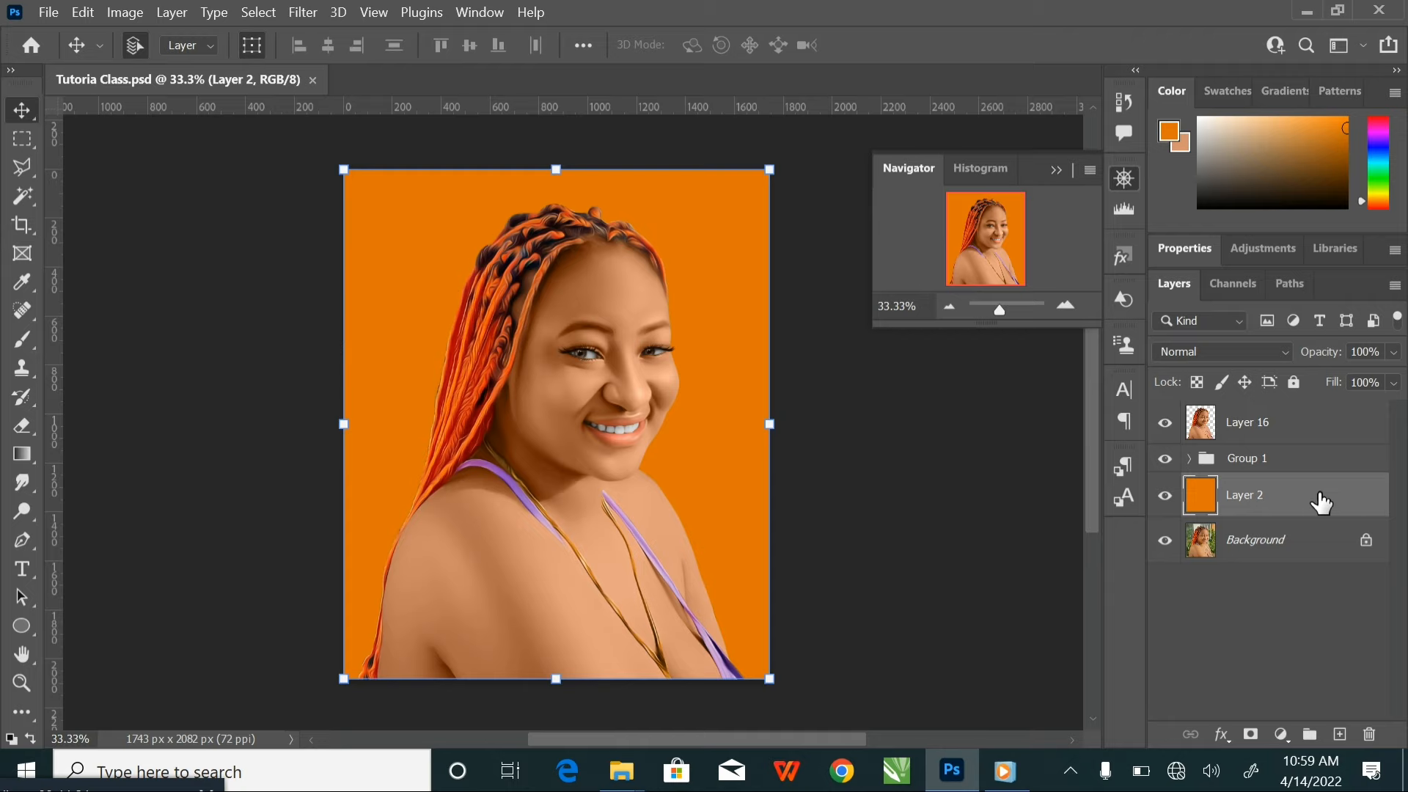
{"action": "double_click", "coordinate": [1320, 503]}
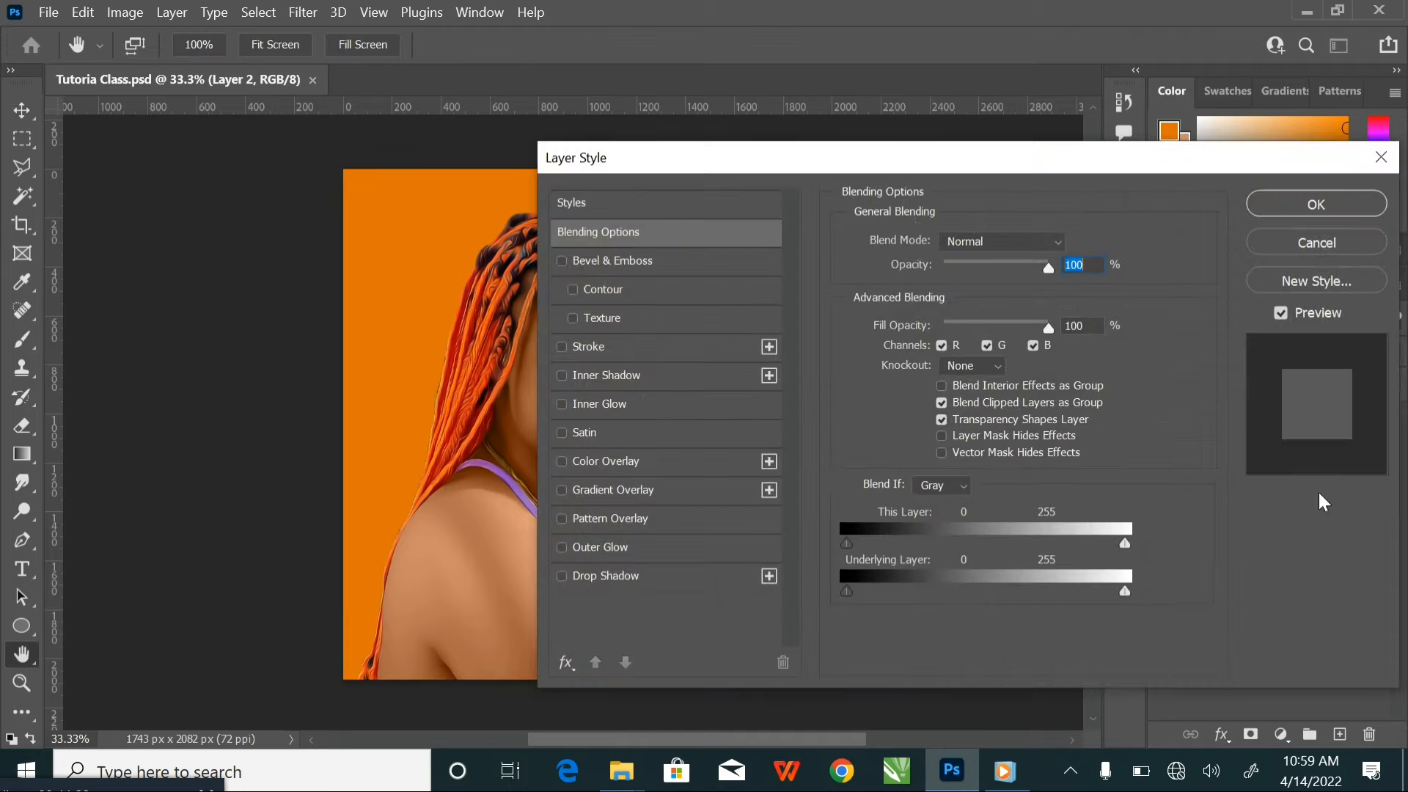
{"action": "left_click_drag", "start_coordinate": [694, 157], "coordinate": [87, 129]}
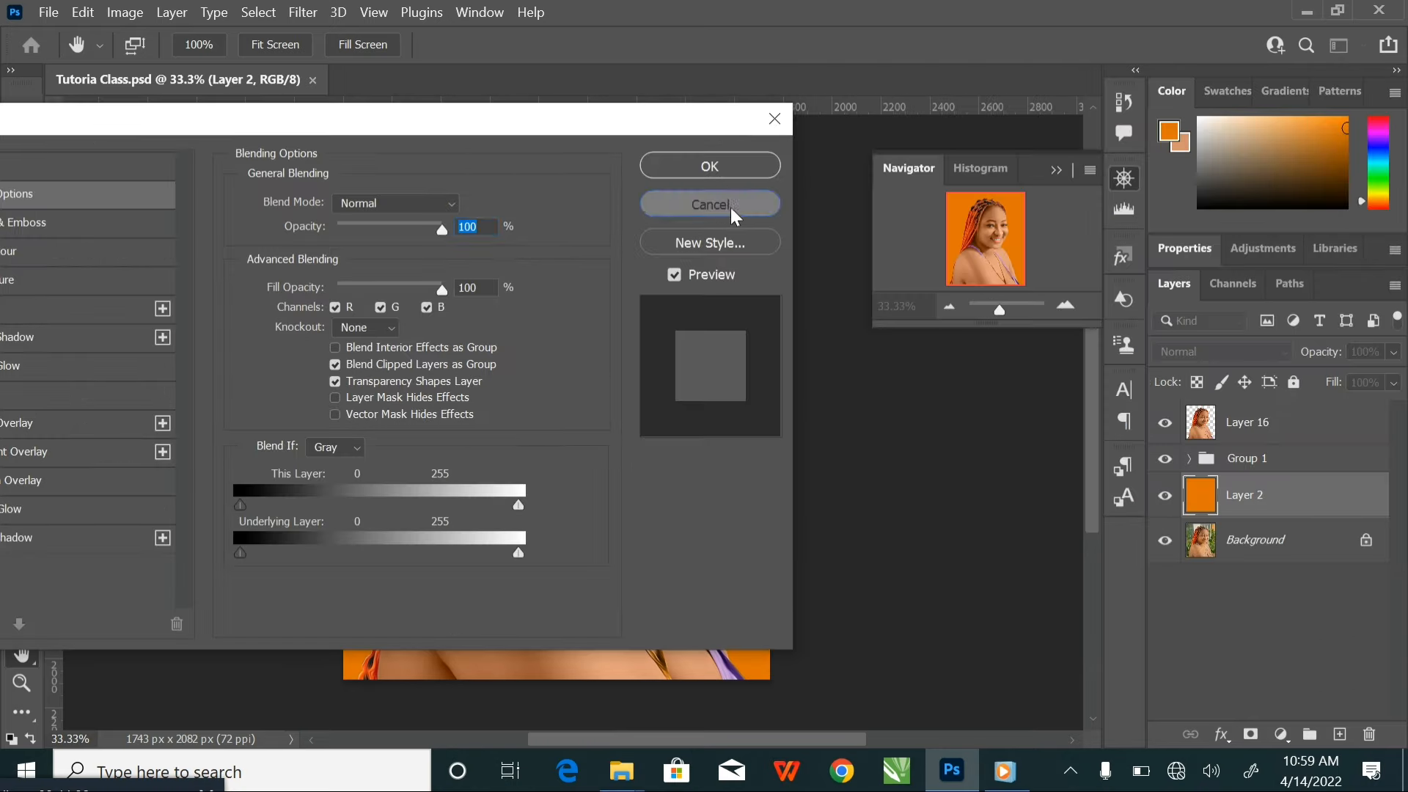
{"action": "left_click", "coordinate": [730, 208]}
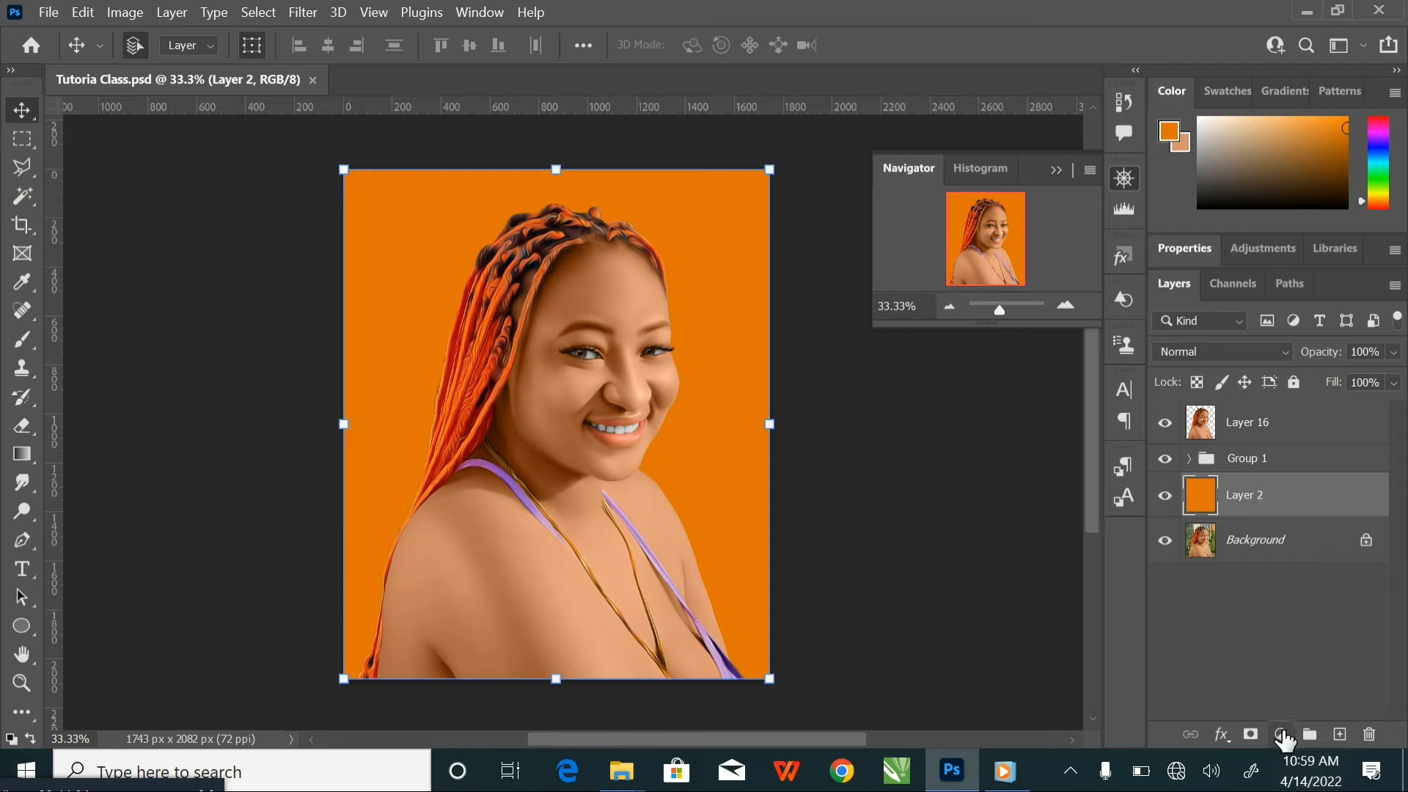
{"action": "left_click", "coordinate": [1281, 734]}
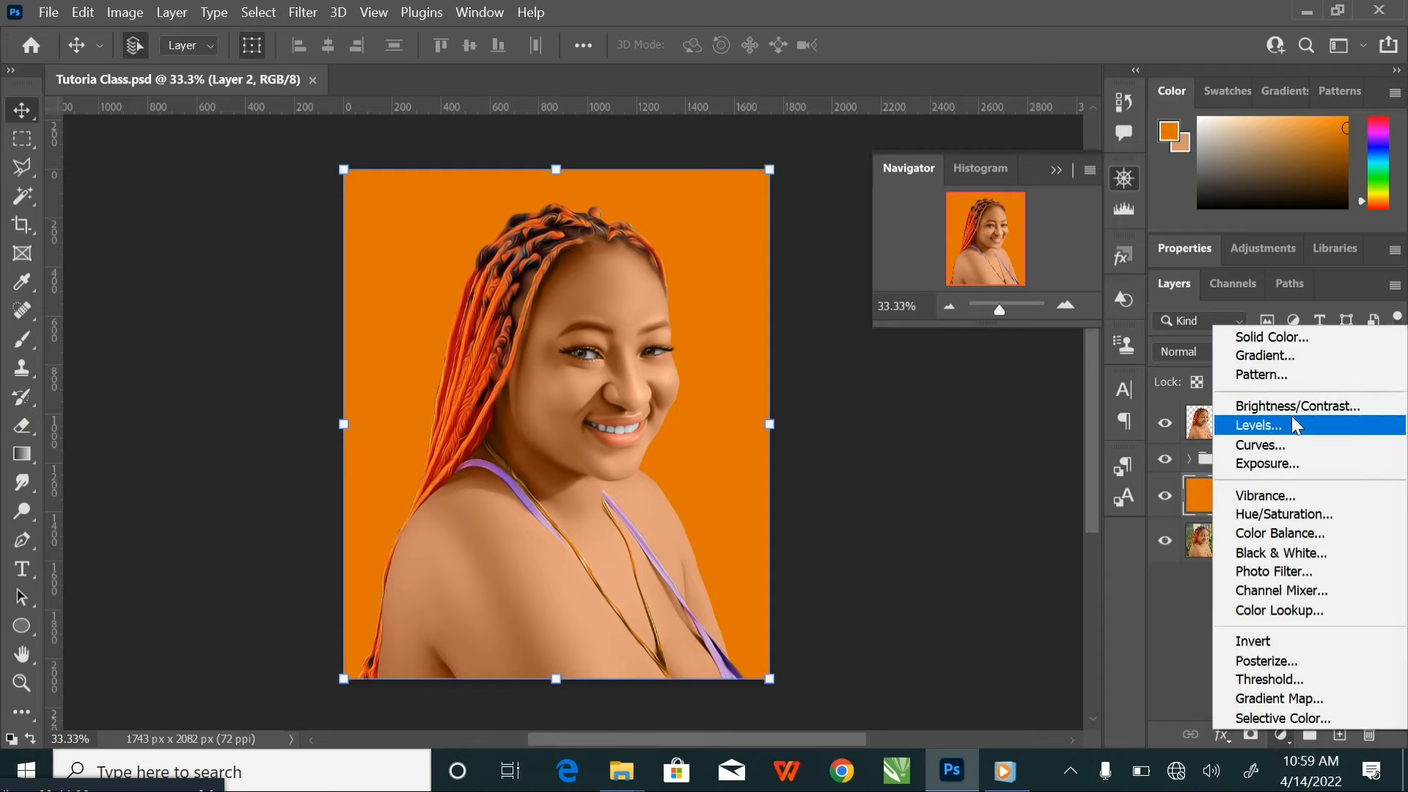
{"action": "left_click", "coordinate": [1228, 737]}
Add a Gradient Overlay effect to Layer 2 and open its gradient for editing
{"action": "left_click", "coordinate": [1226, 736]}
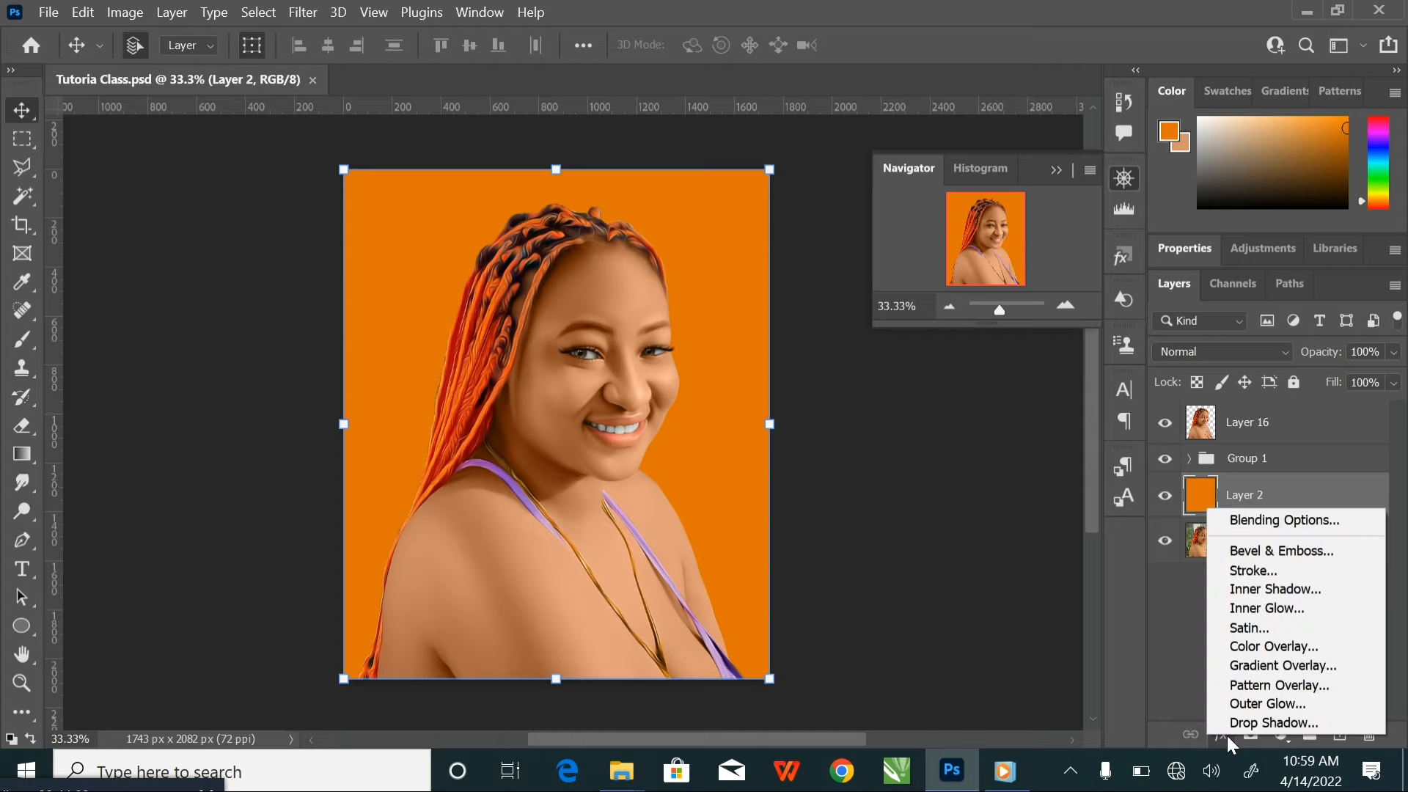
{"action": "left_click", "coordinate": [1290, 526]}
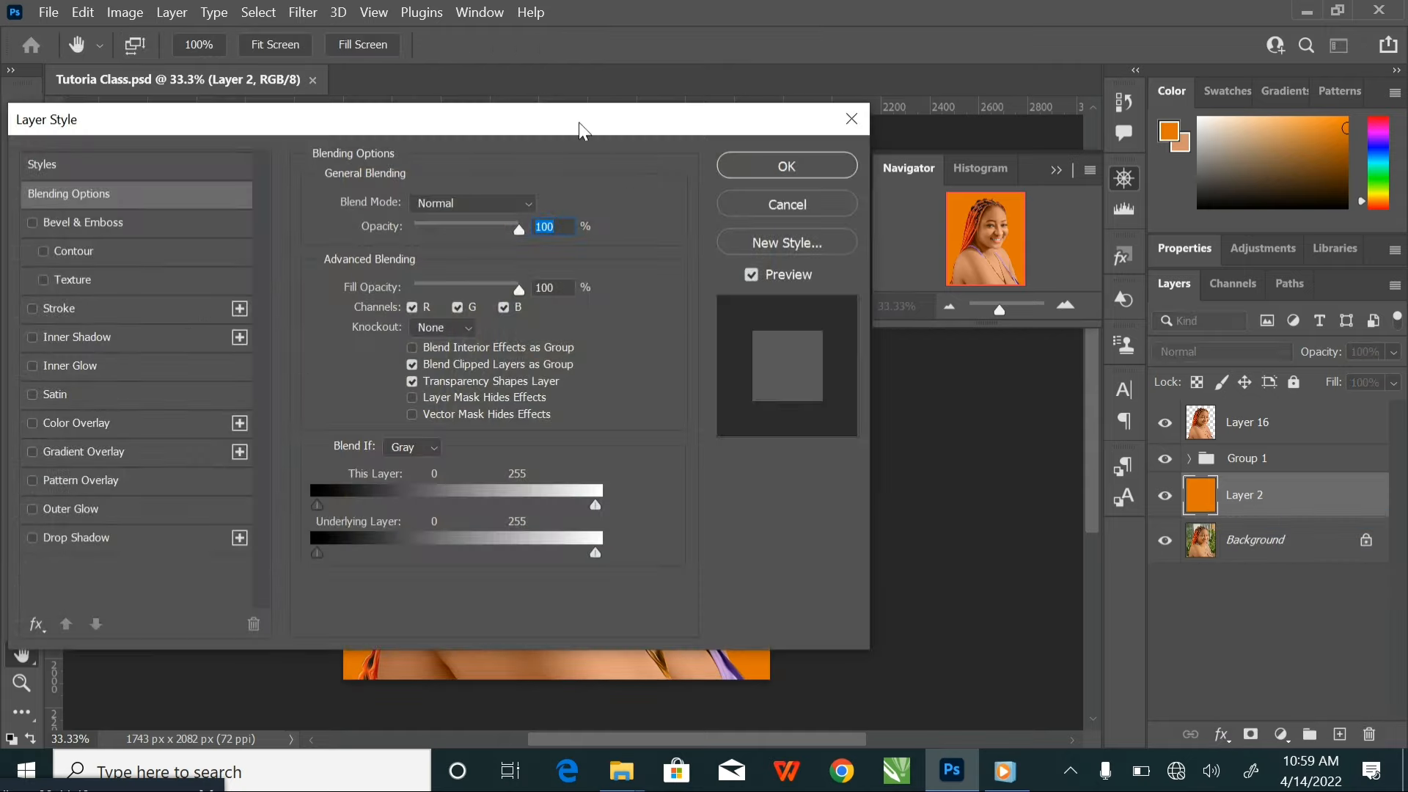
{"action": "left_click_drag", "start_coordinate": [578, 122], "coordinate": [1377, 77]}
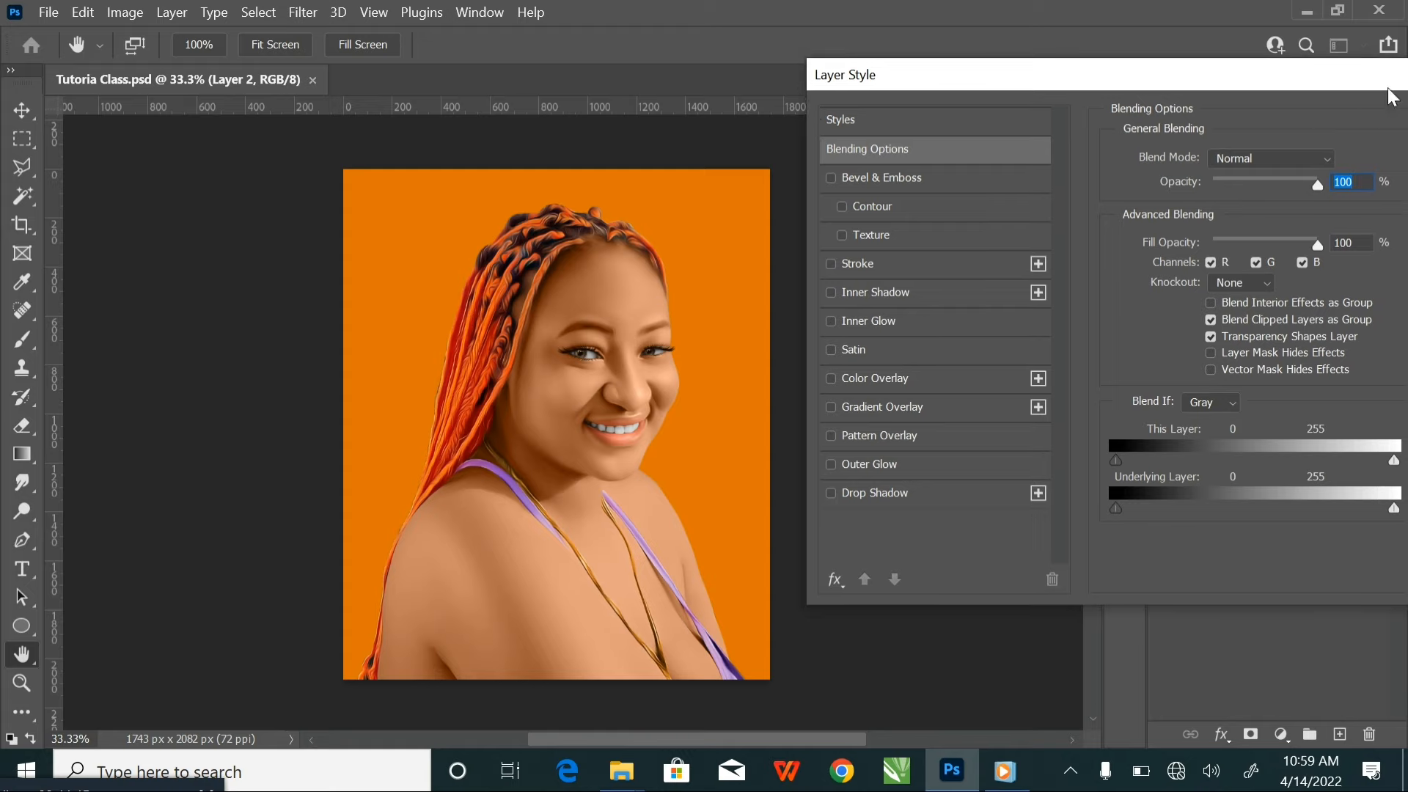
{"action": "left_click", "coordinate": [934, 404]}
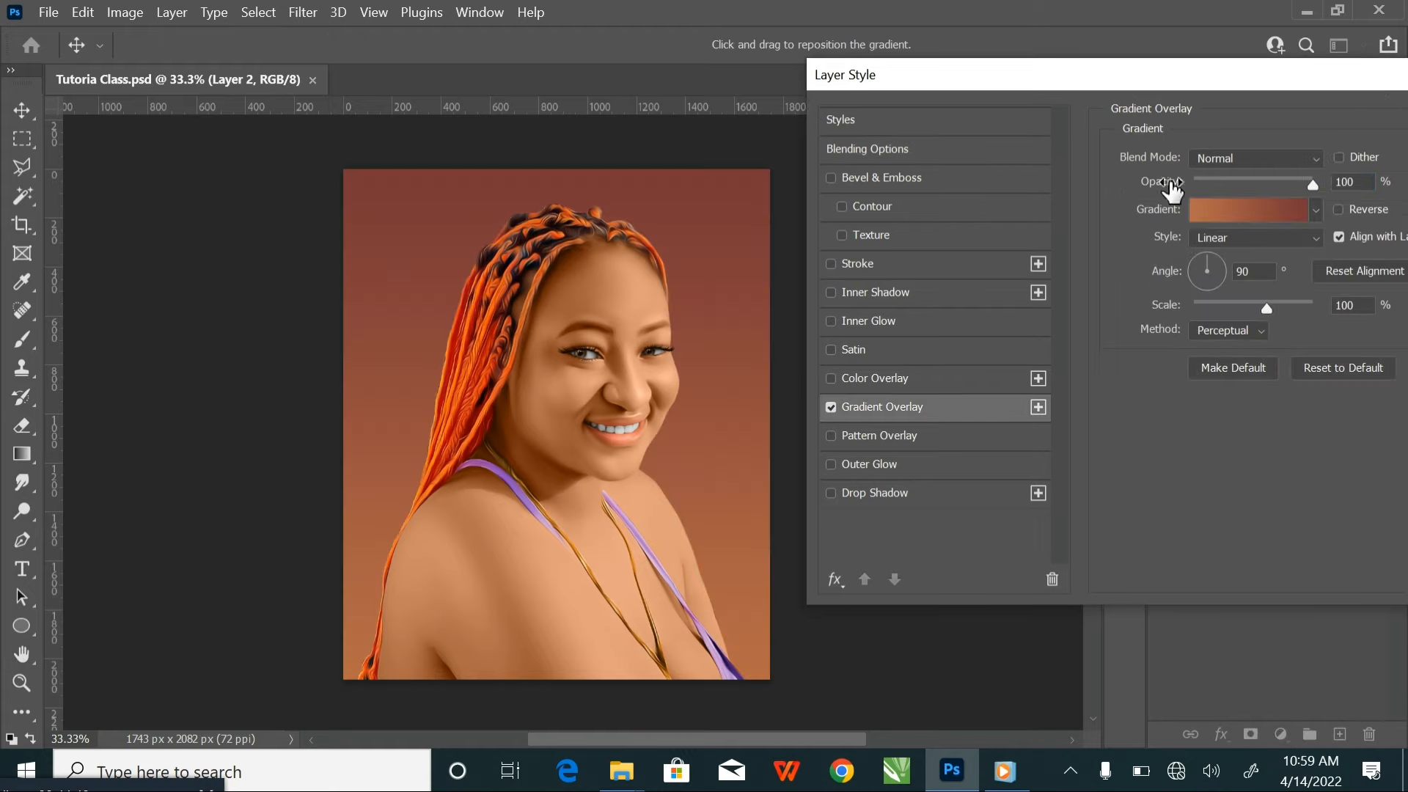
{"action": "left_click", "coordinate": [1236, 210]}
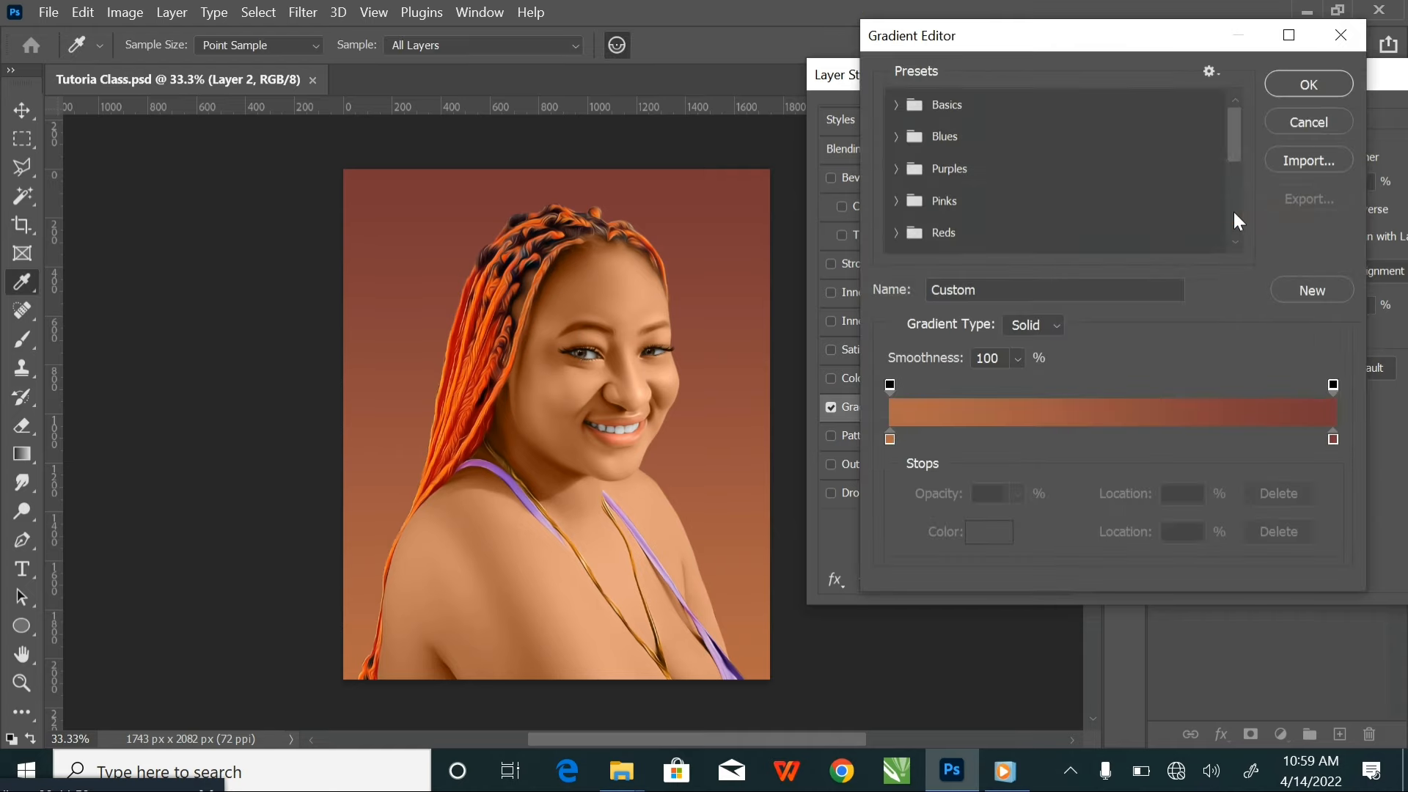
{"action": "left_click", "coordinate": [1333, 438]}
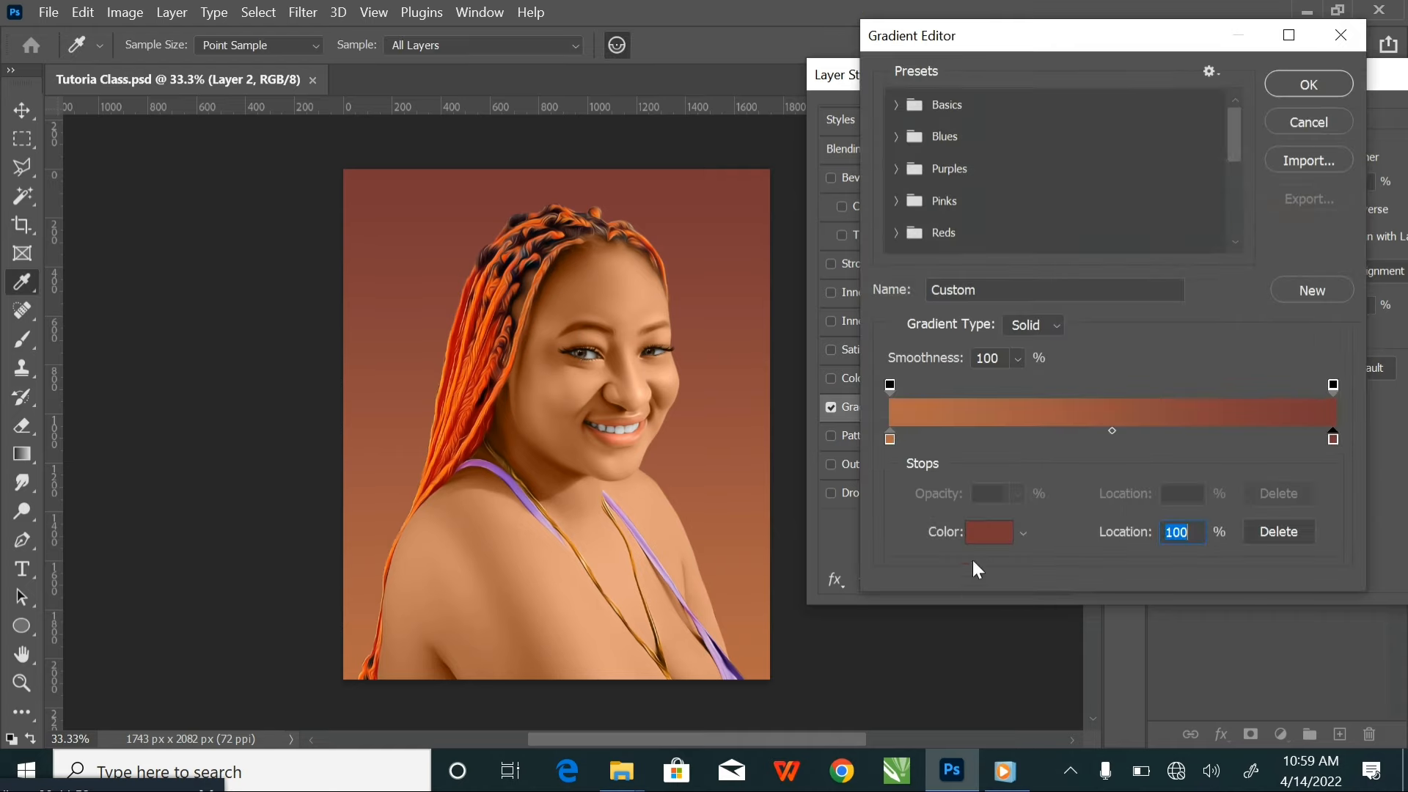
{"action": "left_click", "coordinate": [995, 546]}
{"action": "left_click", "coordinate": [454, 563]}
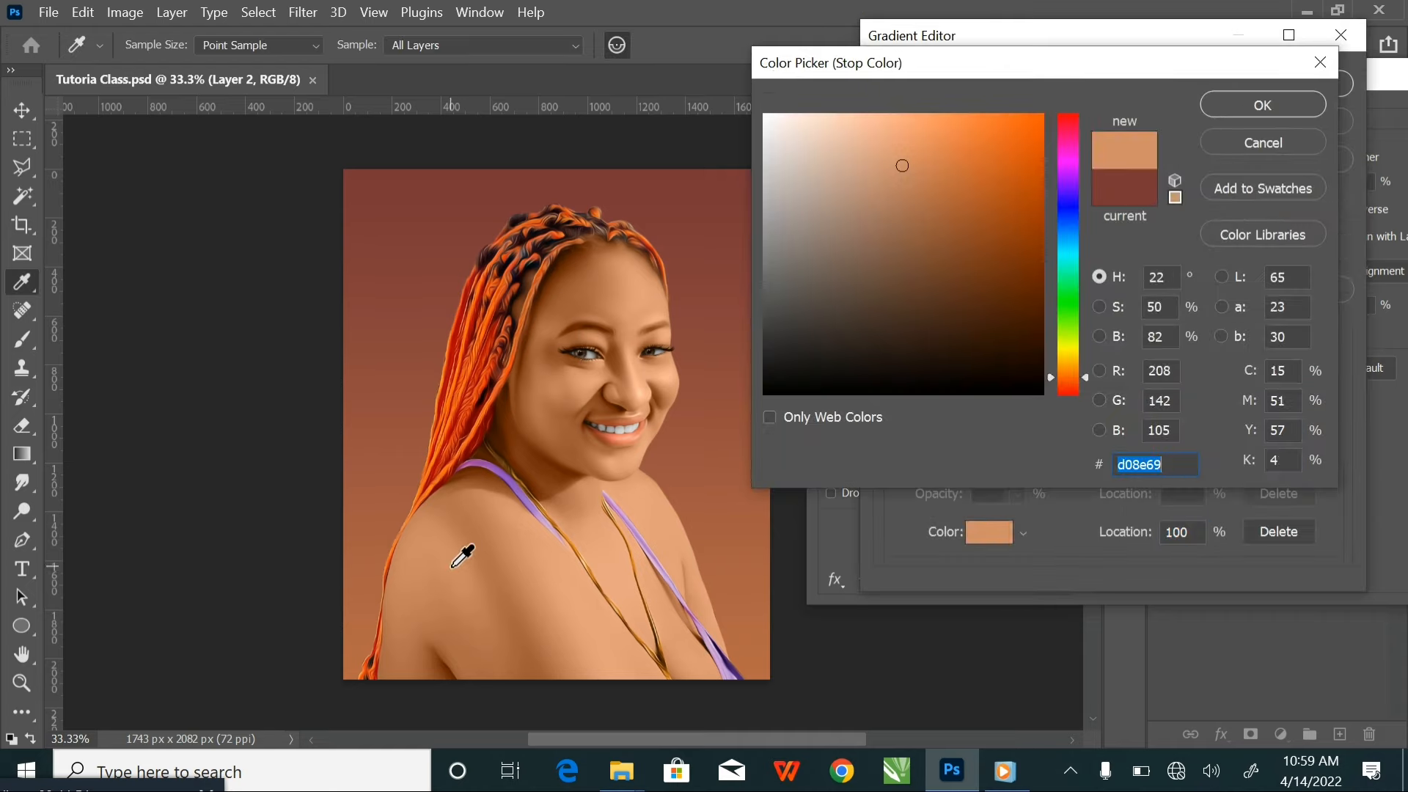
{"action": "left_click", "coordinate": [1277, 142]}
Set the gradient's starting colour stop to the skin tone d08e69 sampled from the woman's shoulder
{"action": "left_click", "coordinate": [891, 439]}
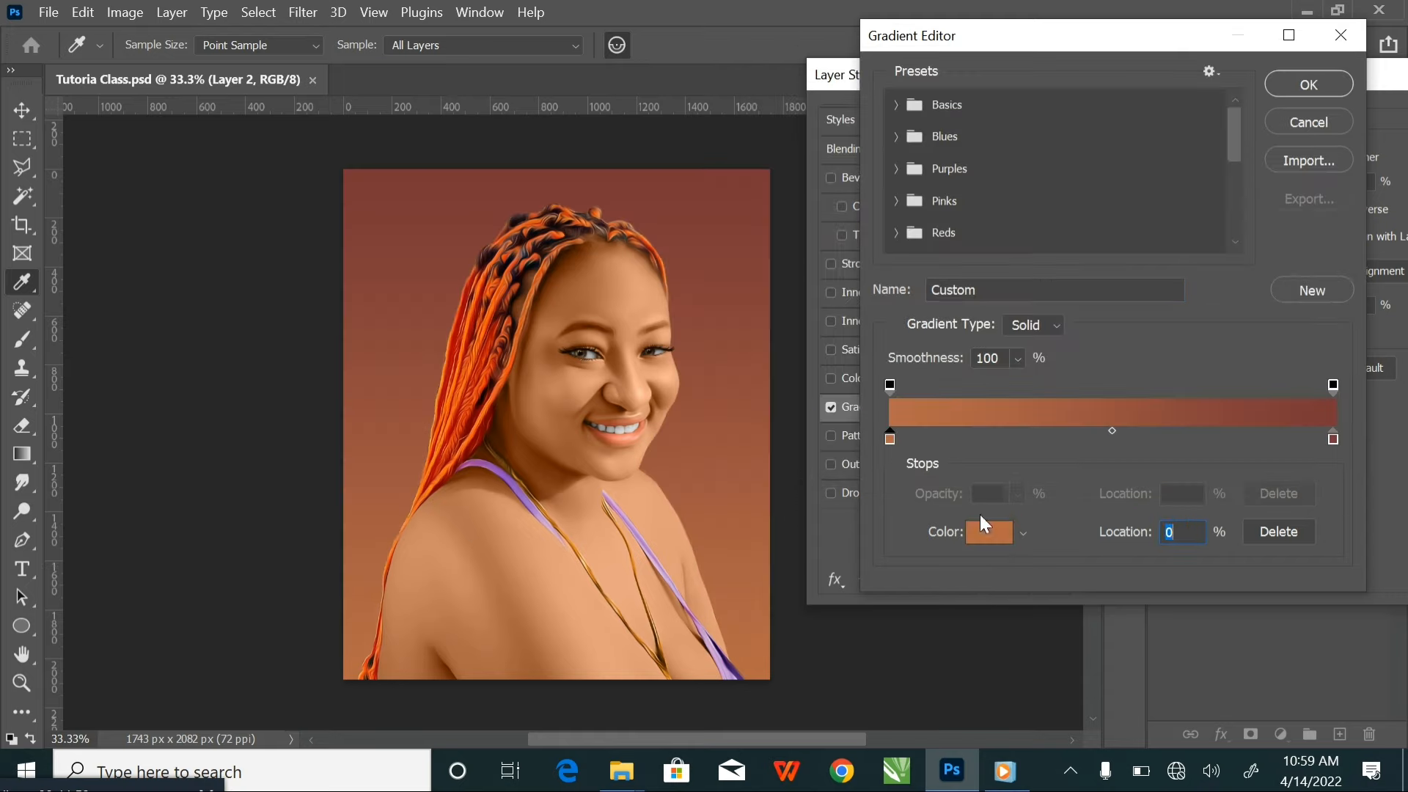
{"action": "left_click", "coordinate": [991, 535]}
{"action": "left_click", "coordinate": [447, 555]}
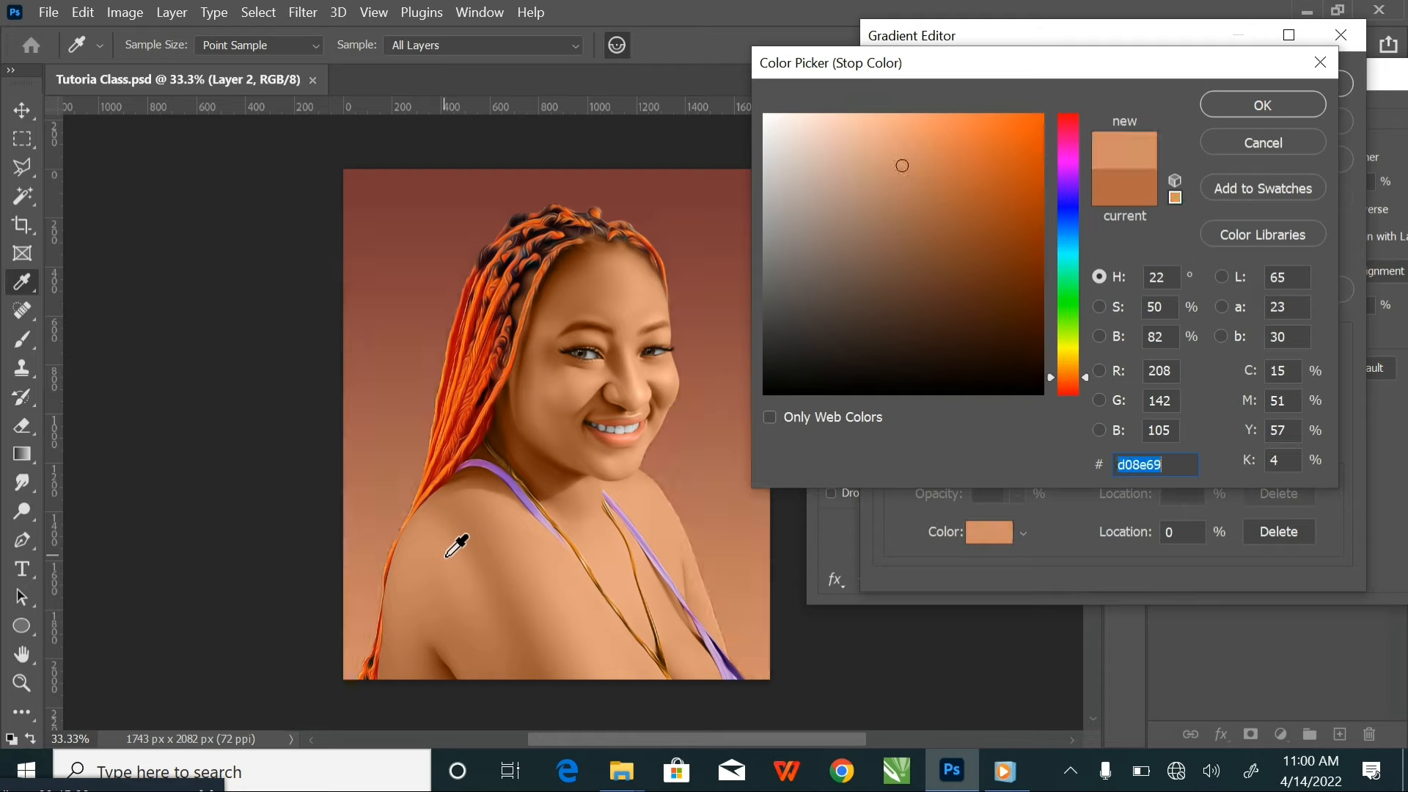
{"action": "left_click", "coordinate": [1292, 103]}
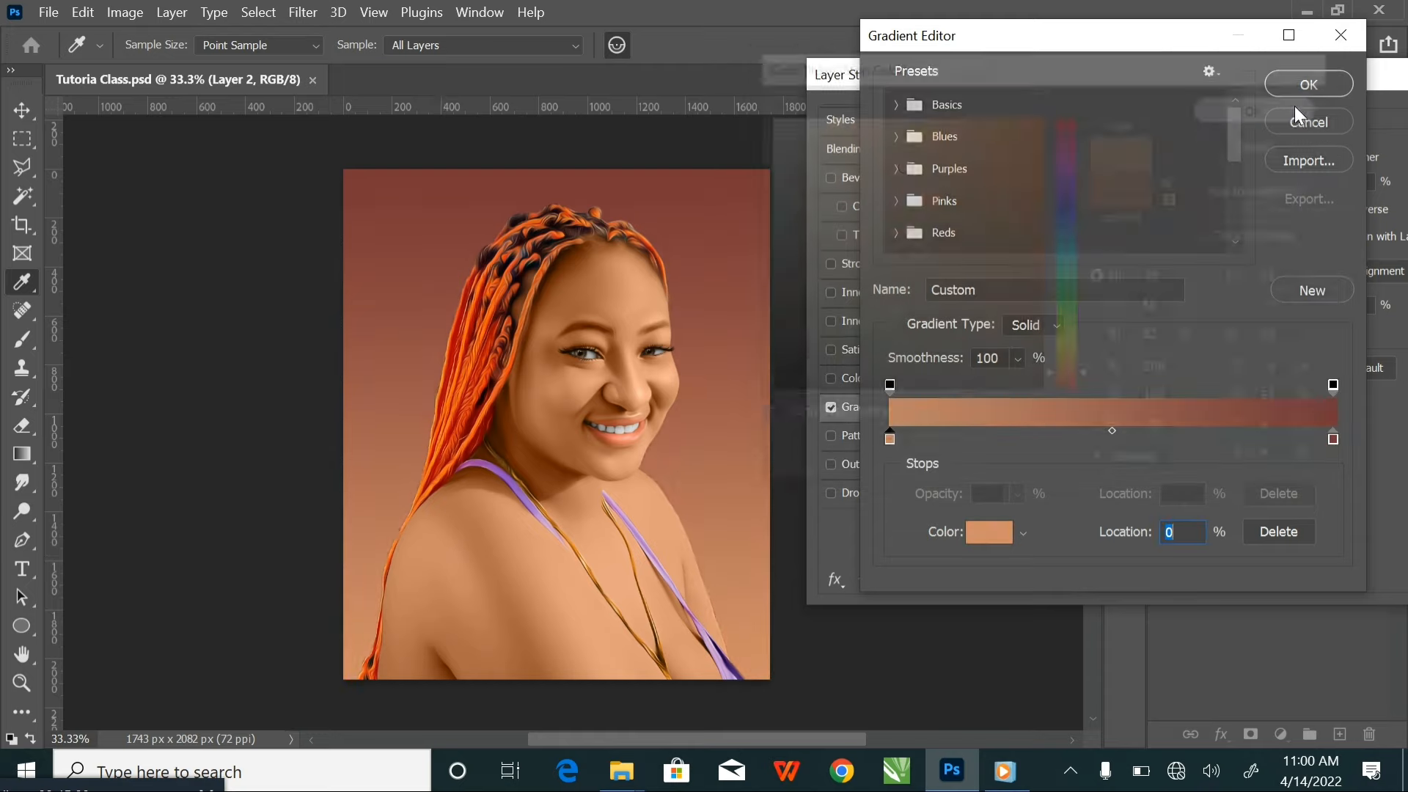
Set the gradient's end colour stop to an orange sampled from the braids, lightened to f5844a, and accept the gradient
{"action": "left_click", "coordinate": [1333, 439]}
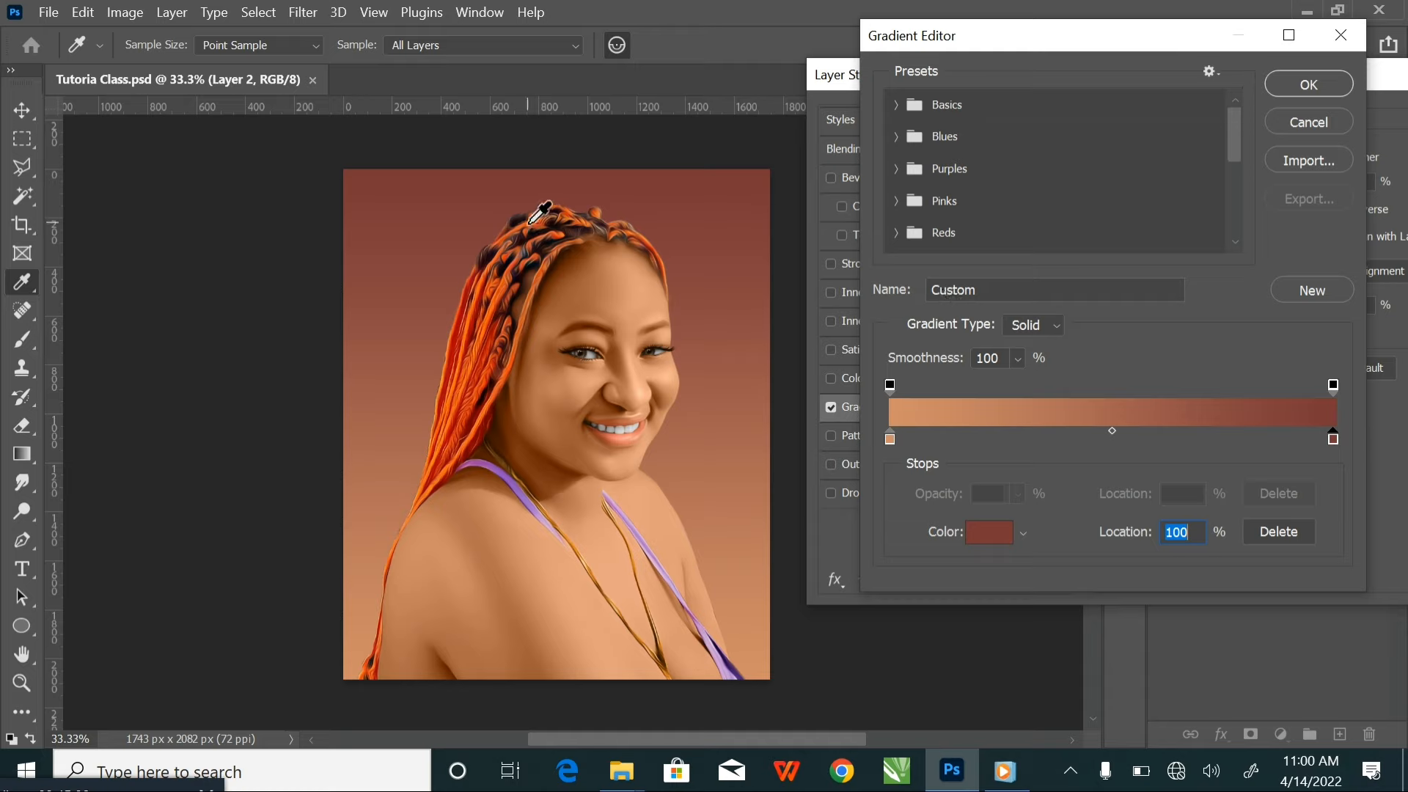
{"action": "left_click", "coordinate": [485, 277]}
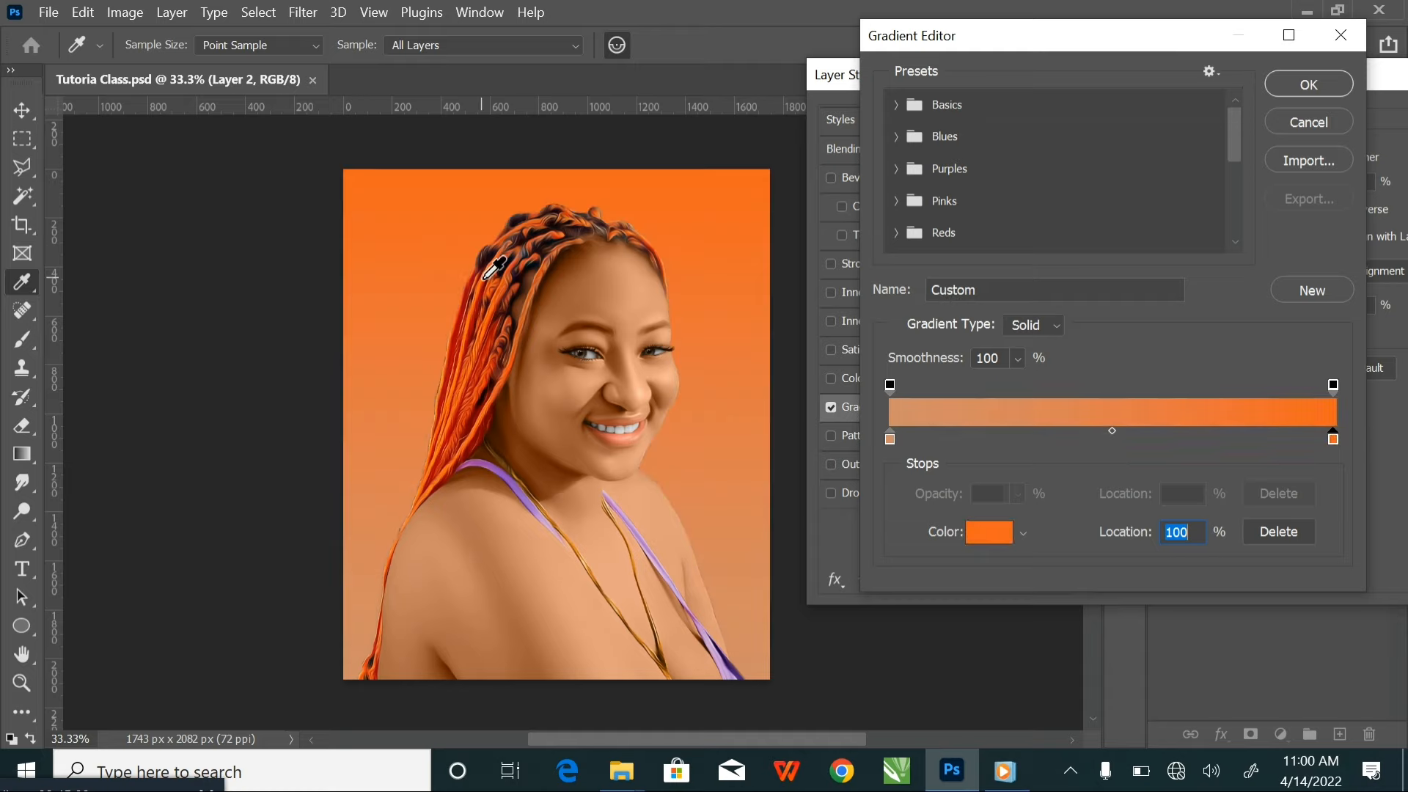
{"action": "left_click", "coordinate": [991, 533]}
{"action": "left_click_drag", "start_coordinate": [1008, 130], "coordinate": [959, 123]}
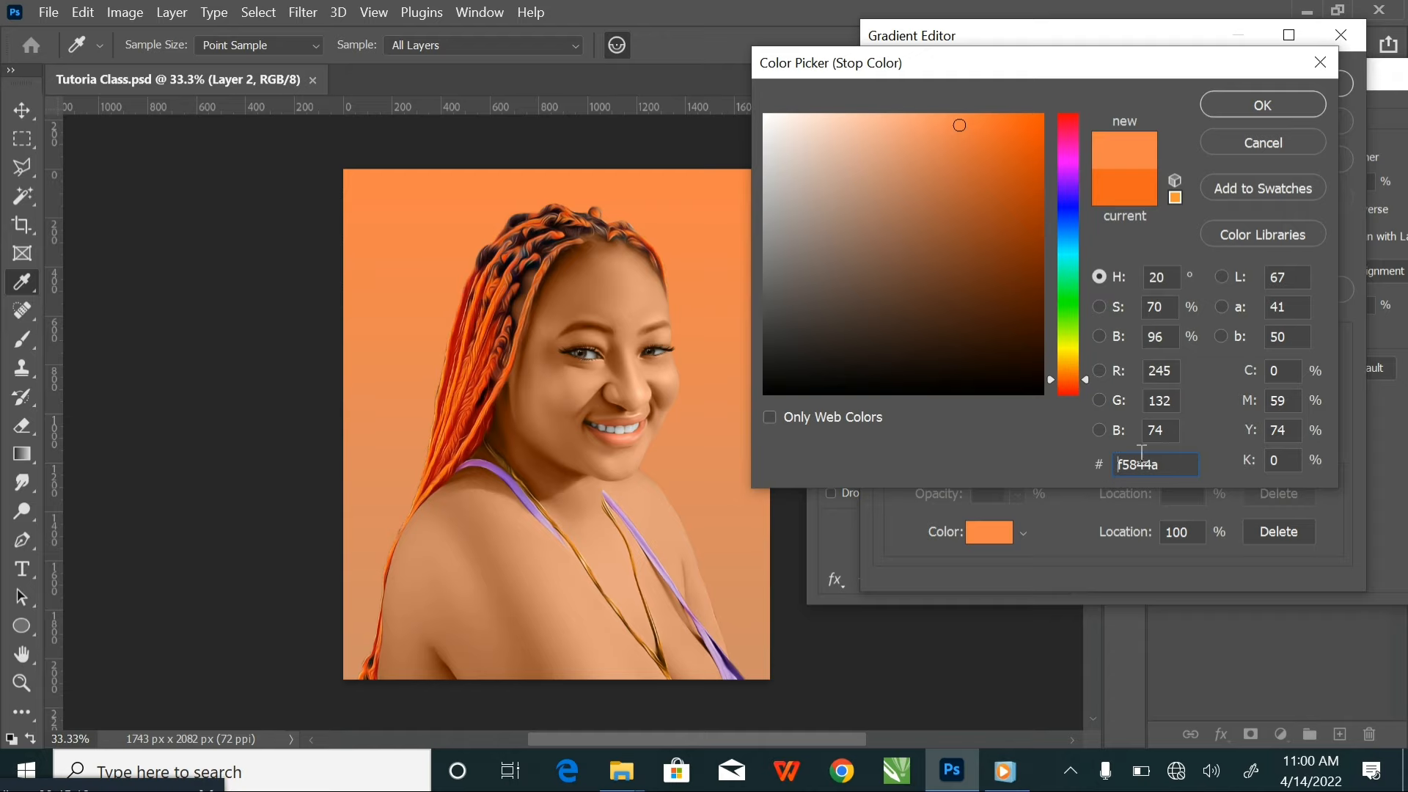
{"action": "left_click", "coordinate": [1263, 107]}
{"action": "left_click", "coordinate": [1302, 91]}
Apply the gradient overlay to Layer 2, deselect the layers and save the document
{"action": "left_click_drag", "start_coordinate": [1335, 80], "coordinate": [948, 153]}
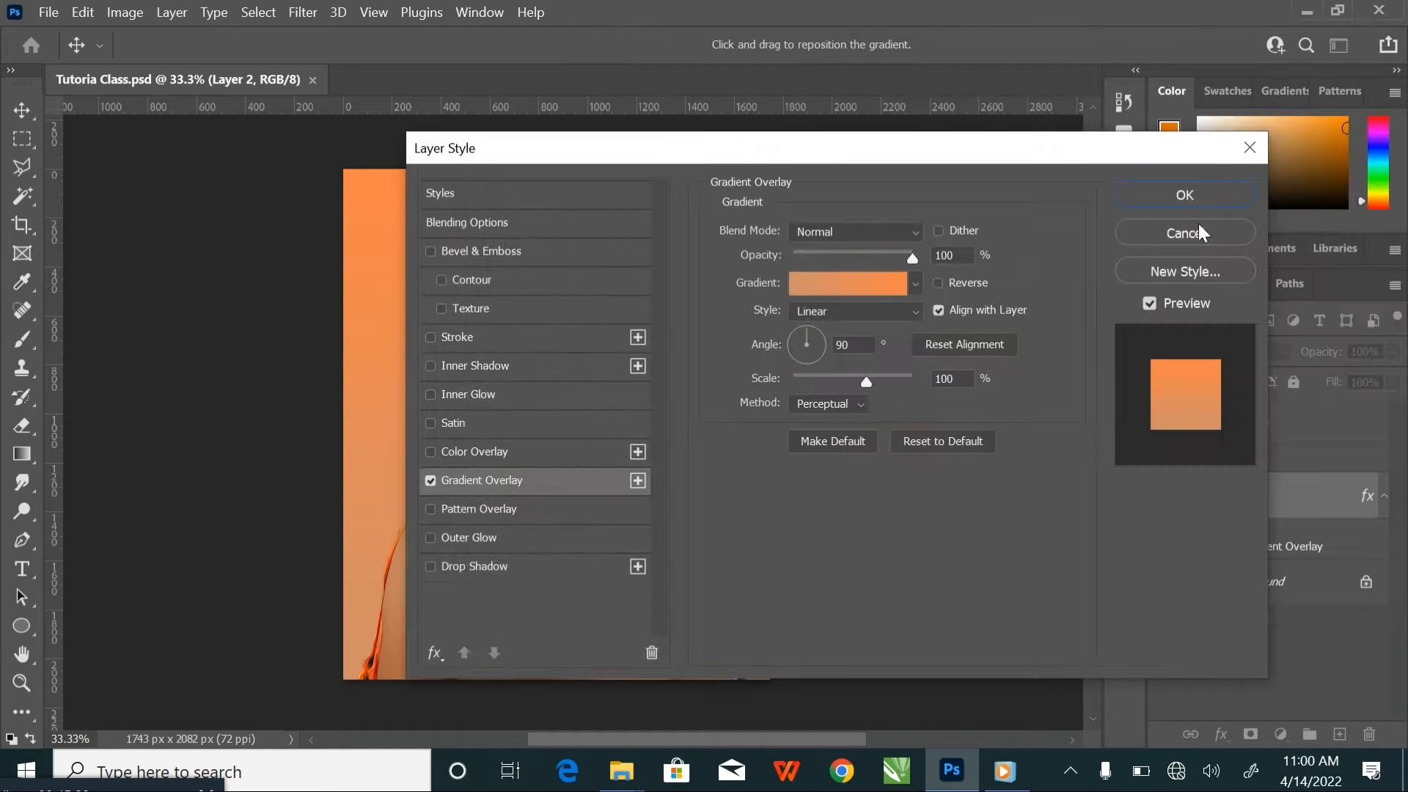
{"action": "left_click", "coordinate": [1186, 197]}
{"action": "left_click", "coordinate": [896, 399]}
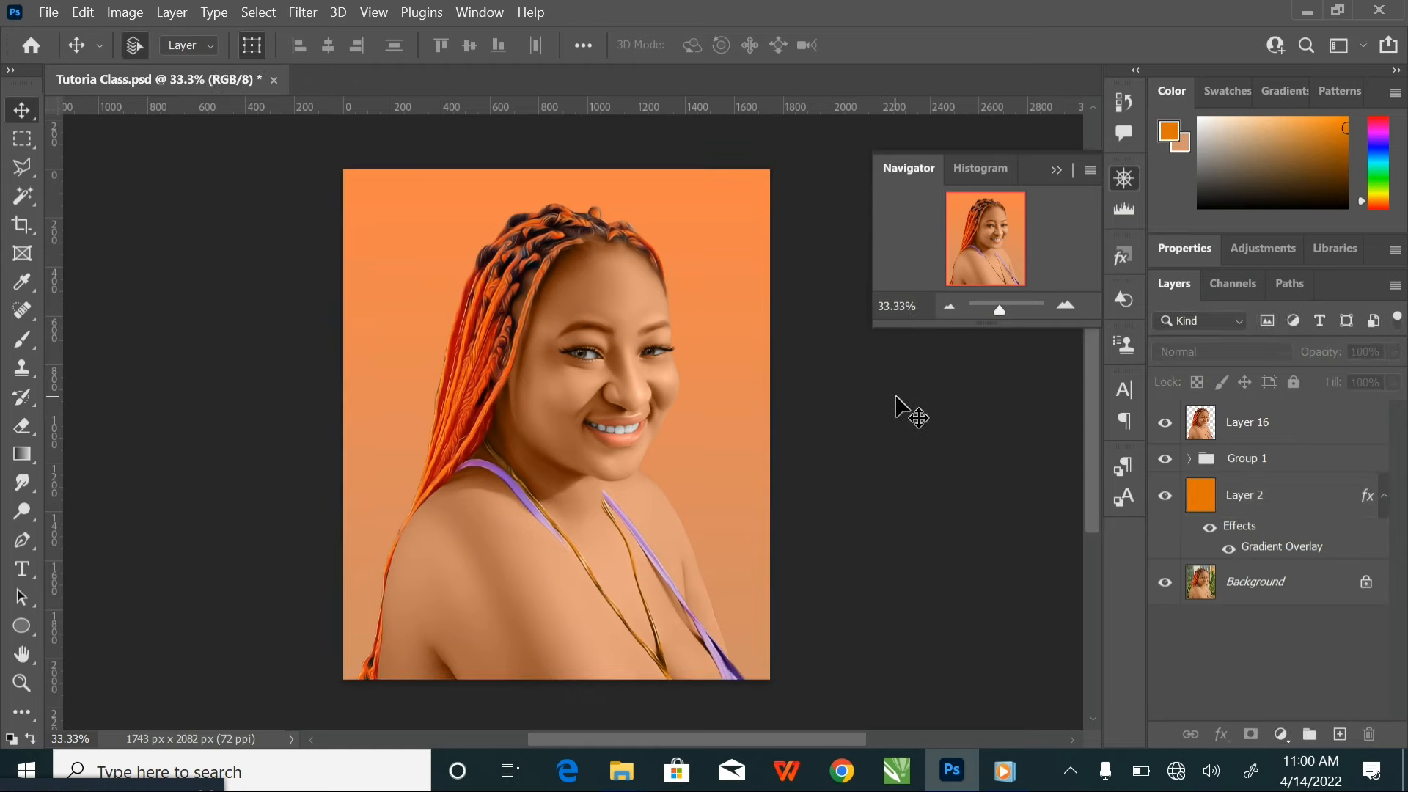
{"action": "key", "text": "ctrl+s"}
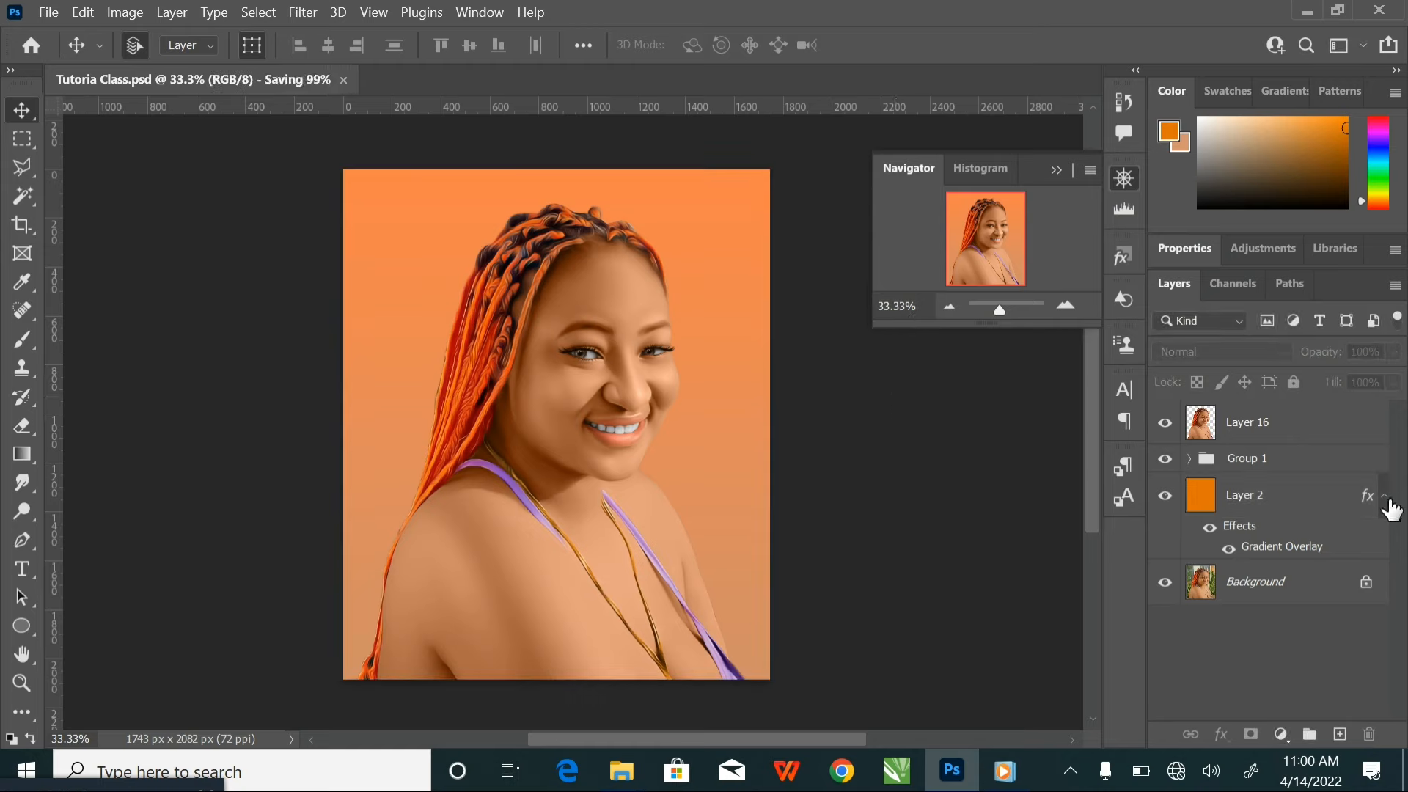
Collapse Layer 2's effects list and create a new empty layer directly above Layer 2
{"action": "left_click", "coordinate": [1385, 500]}
{"action": "left_click", "coordinate": [1284, 498]}
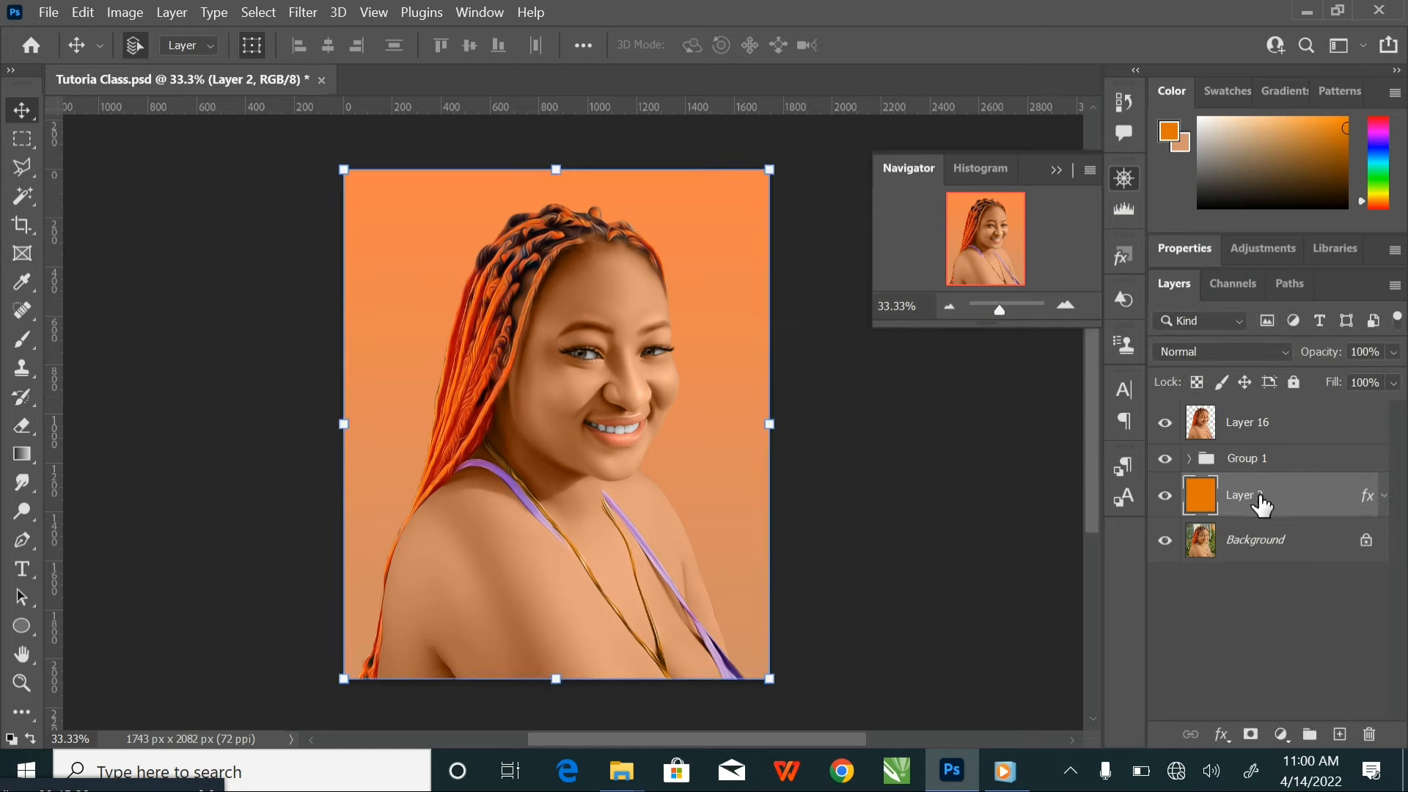
{"action": "left_click", "coordinate": [1342, 737]}
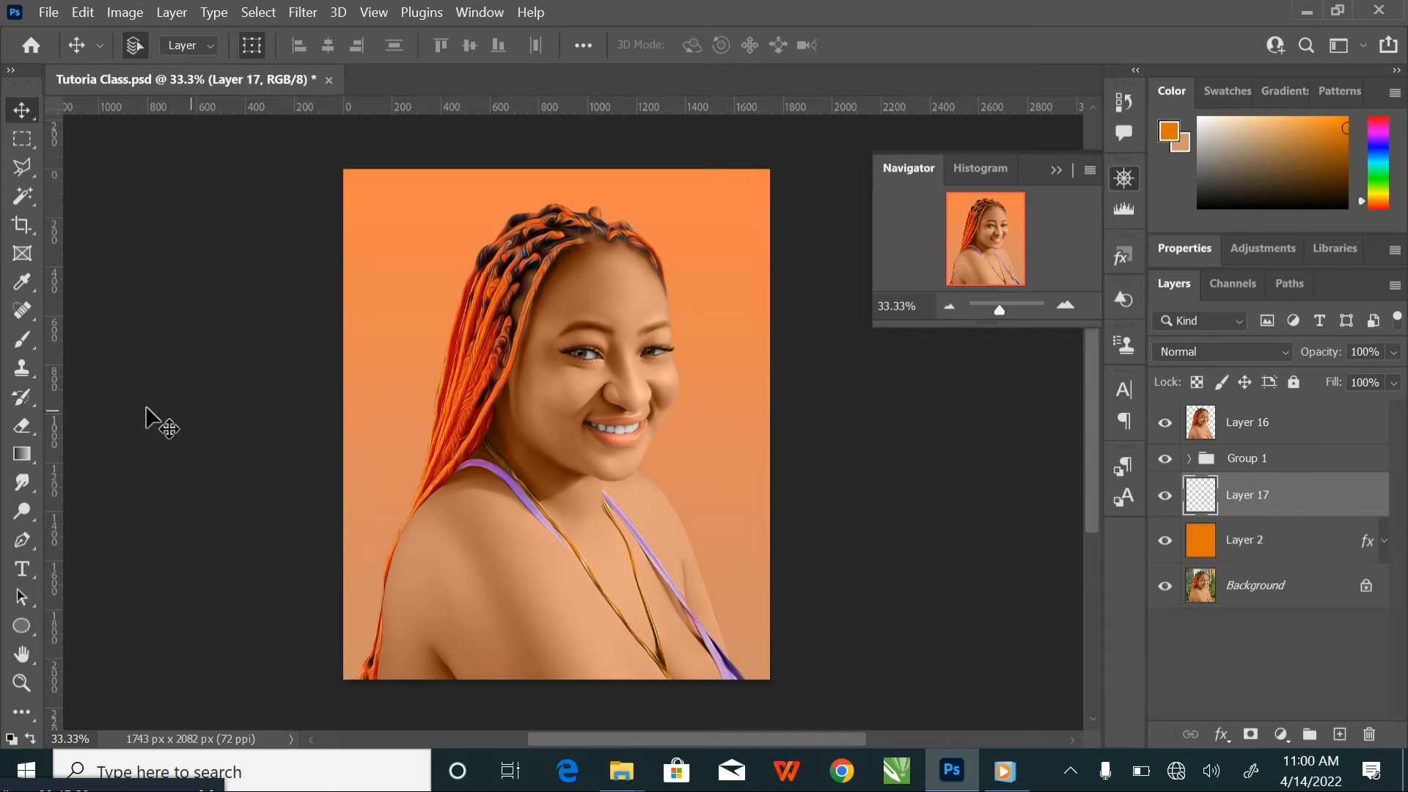
Choose the 003_Explosion brush from the Explosion_Brushes set for the Brush tool
{"action": "left_click", "coordinate": [22, 339]}
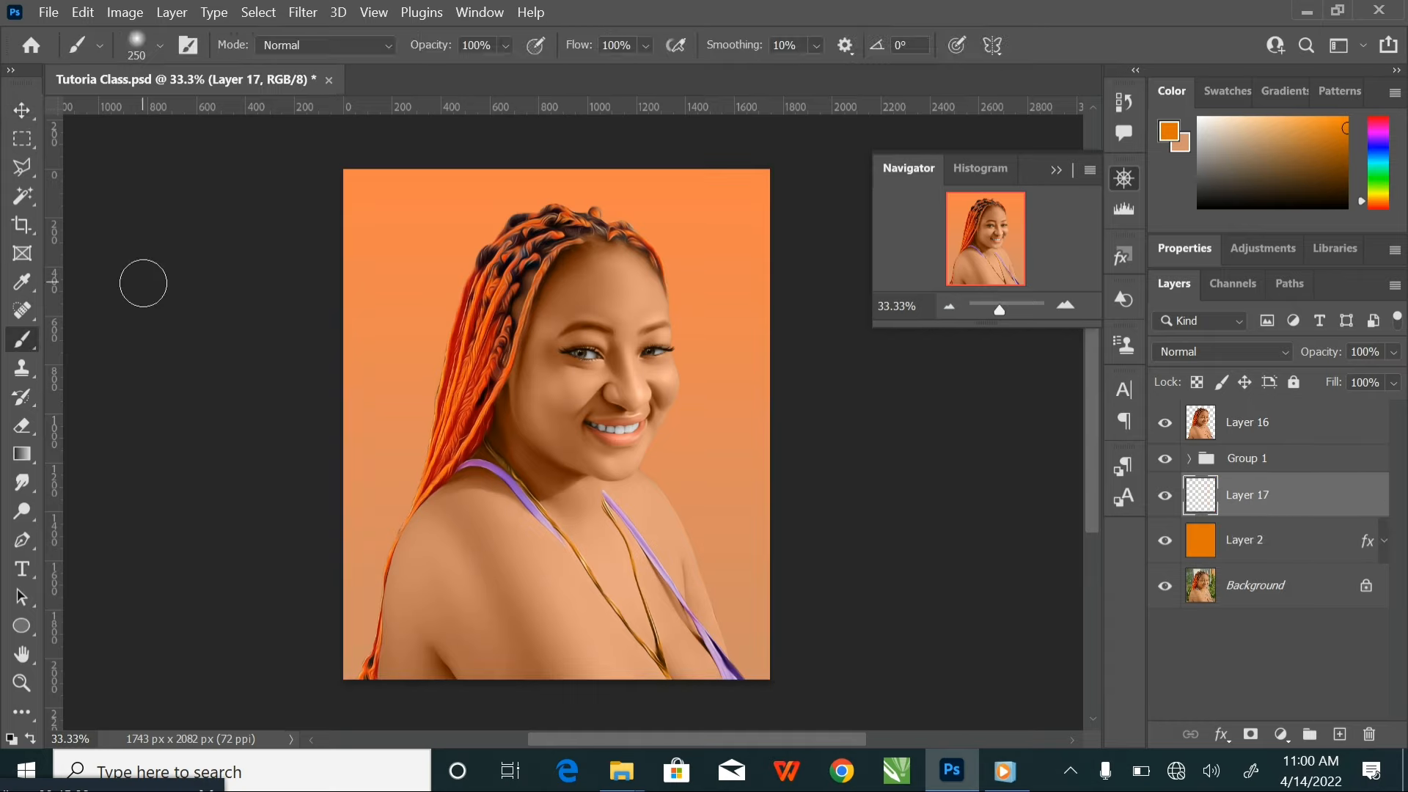
{"action": "left_click", "coordinate": [161, 47]}
{"action": "scroll", "coordinate": [196, 333], "scroll_direction": "down", "scroll_amount": 2}
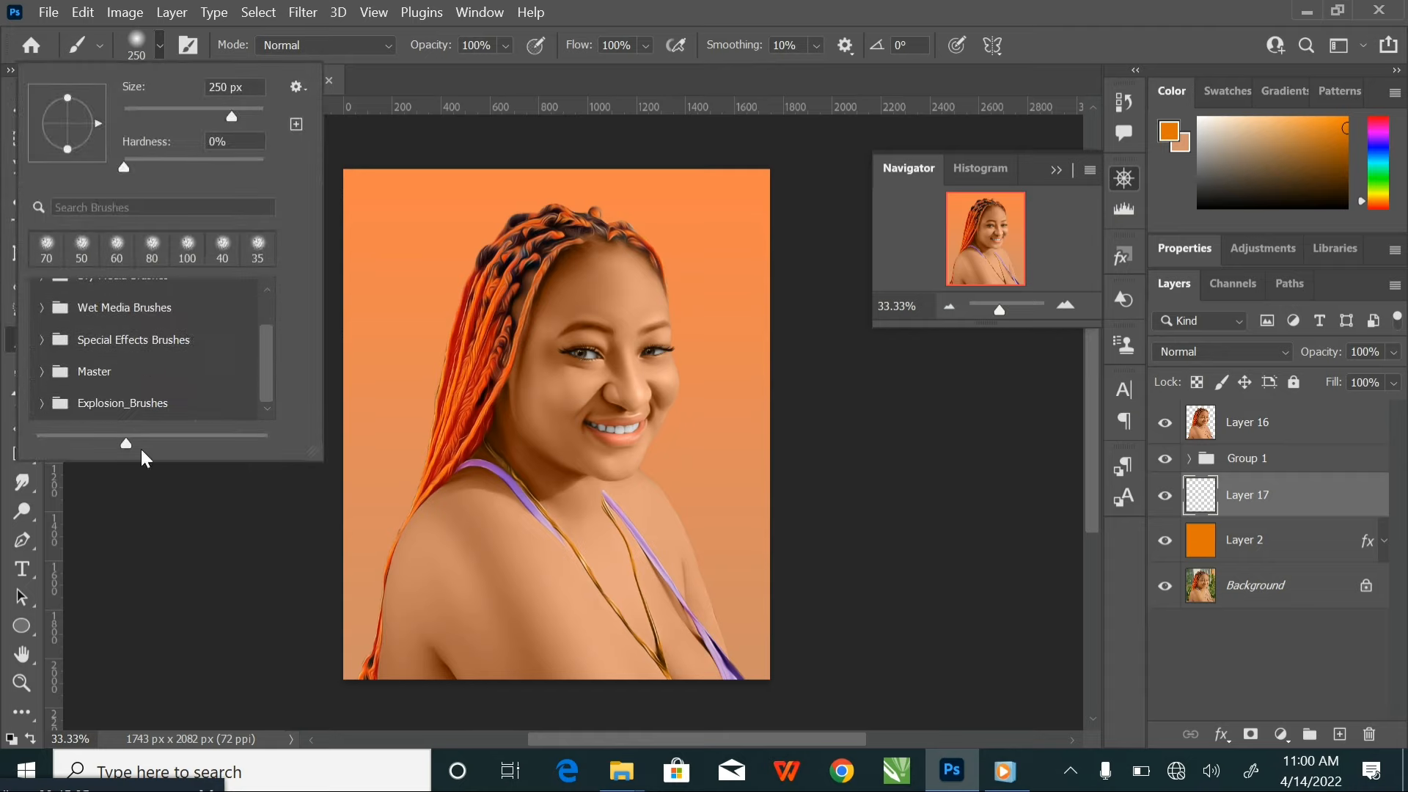
{"action": "left_click", "coordinate": [42, 402]}
{"action": "scroll", "coordinate": [112, 414], "scroll_direction": "down", "scroll_amount": 3}
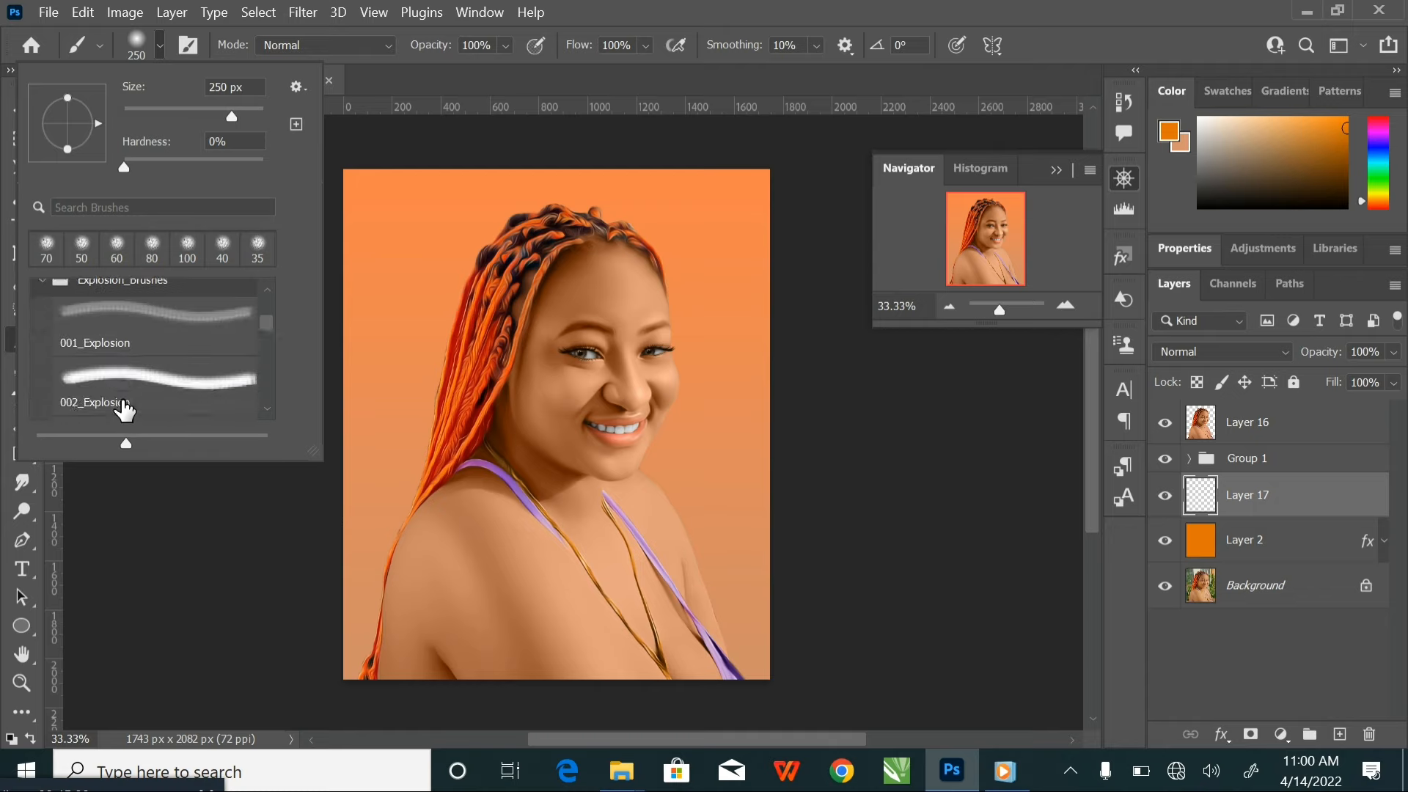
{"action": "scroll", "coordinate": [126, 407], "scroll_direction": "down", "scroll_amount": 4}
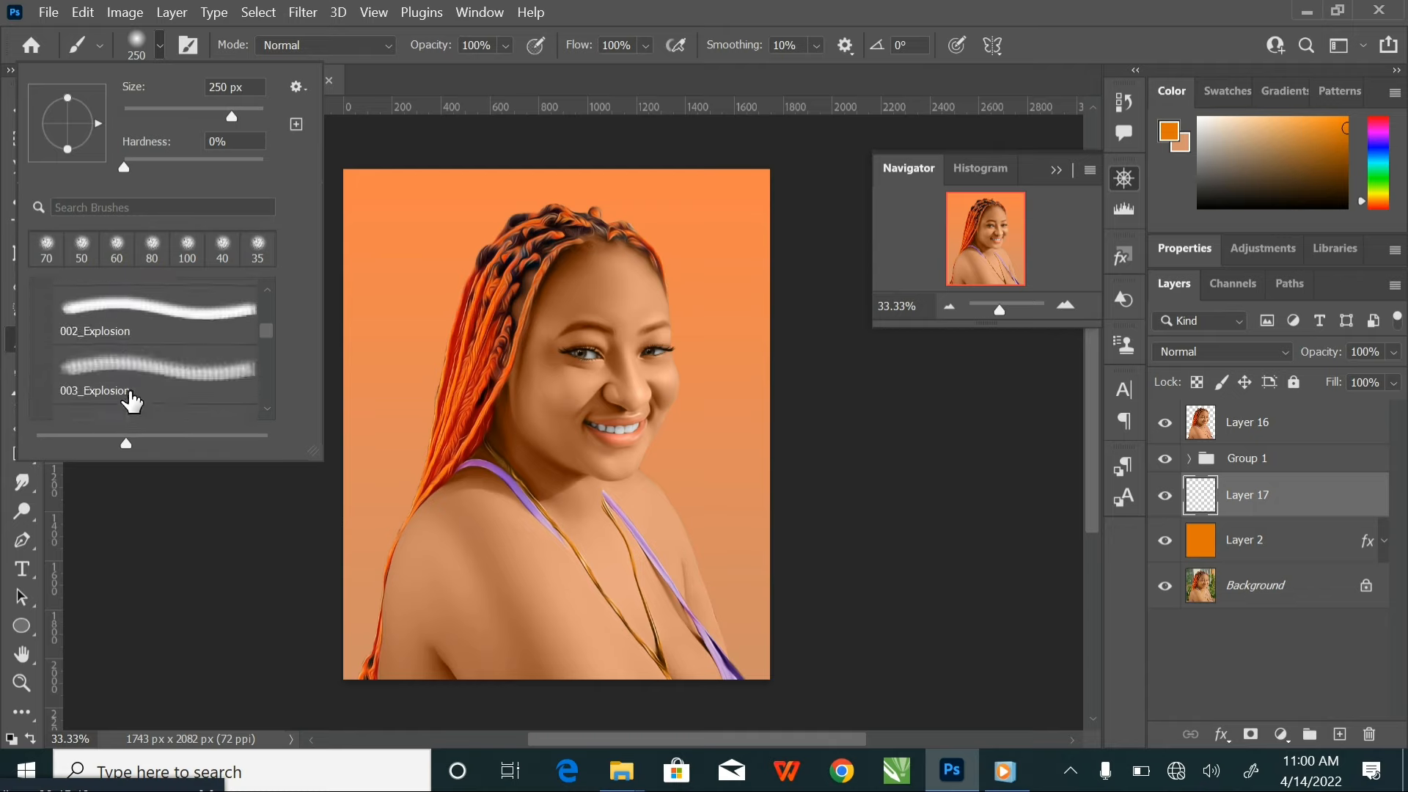
{"action": "left_click", "coordinate": [149, 351]}
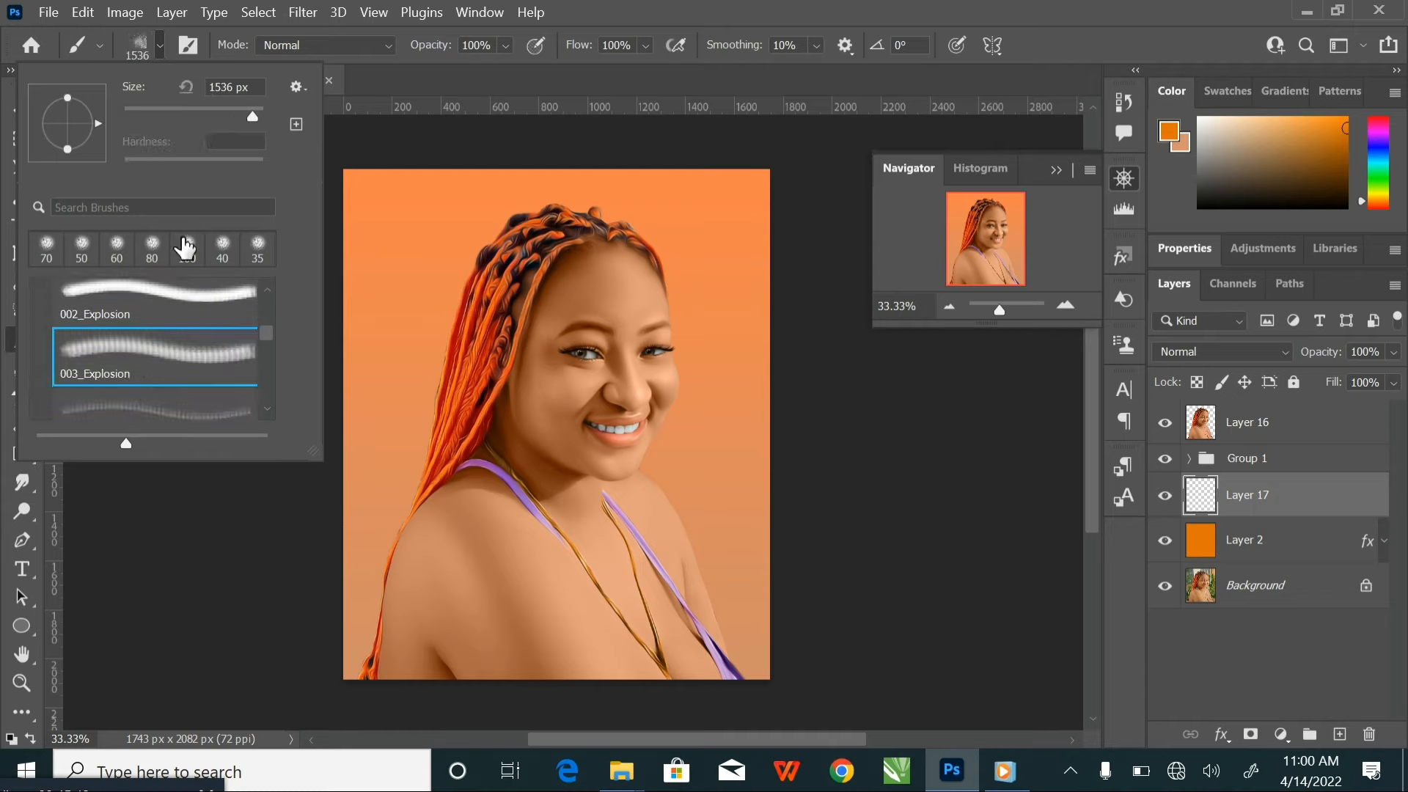
{"action": "left_click", "coordinate": [175, 412]}
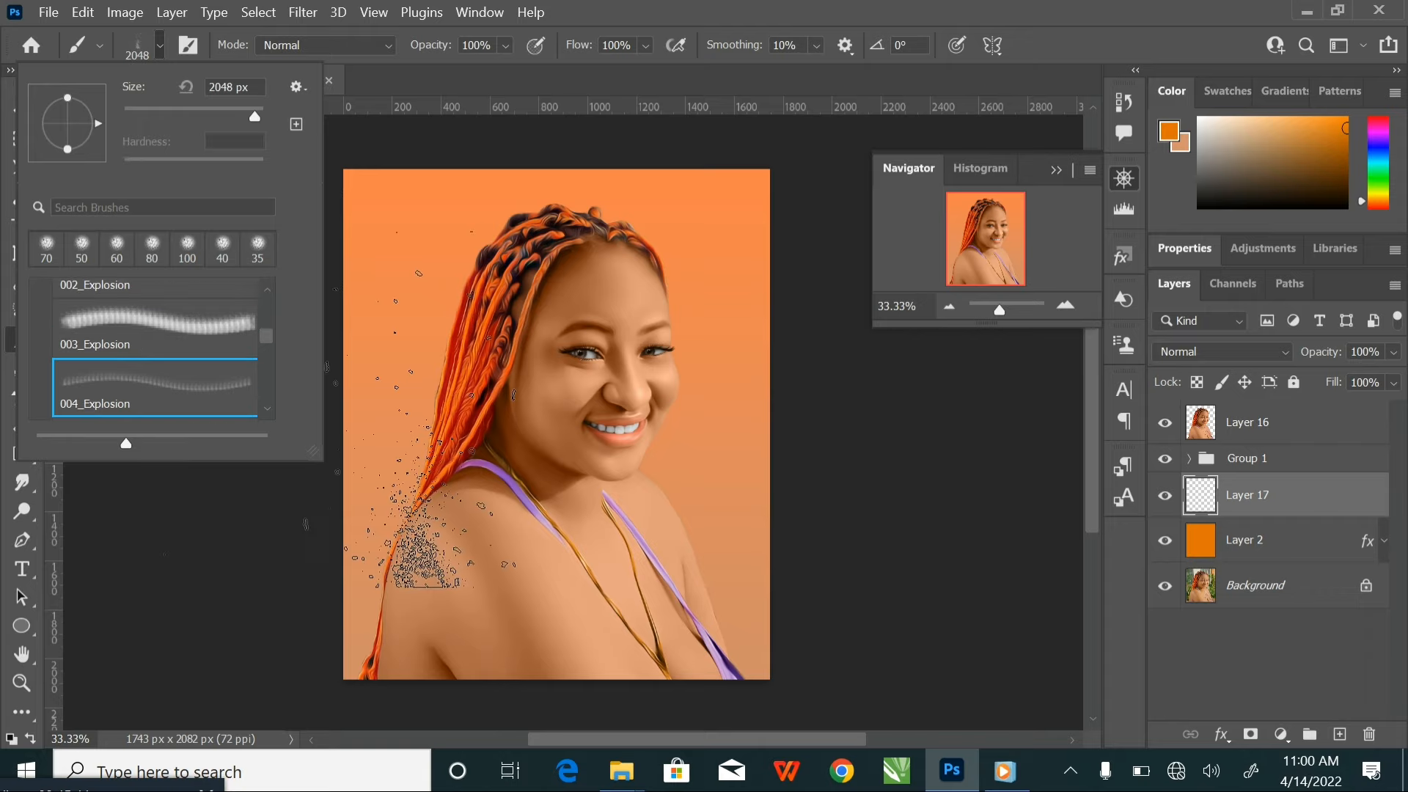
{"action": "left_click", "coordinate": [211, 343]}
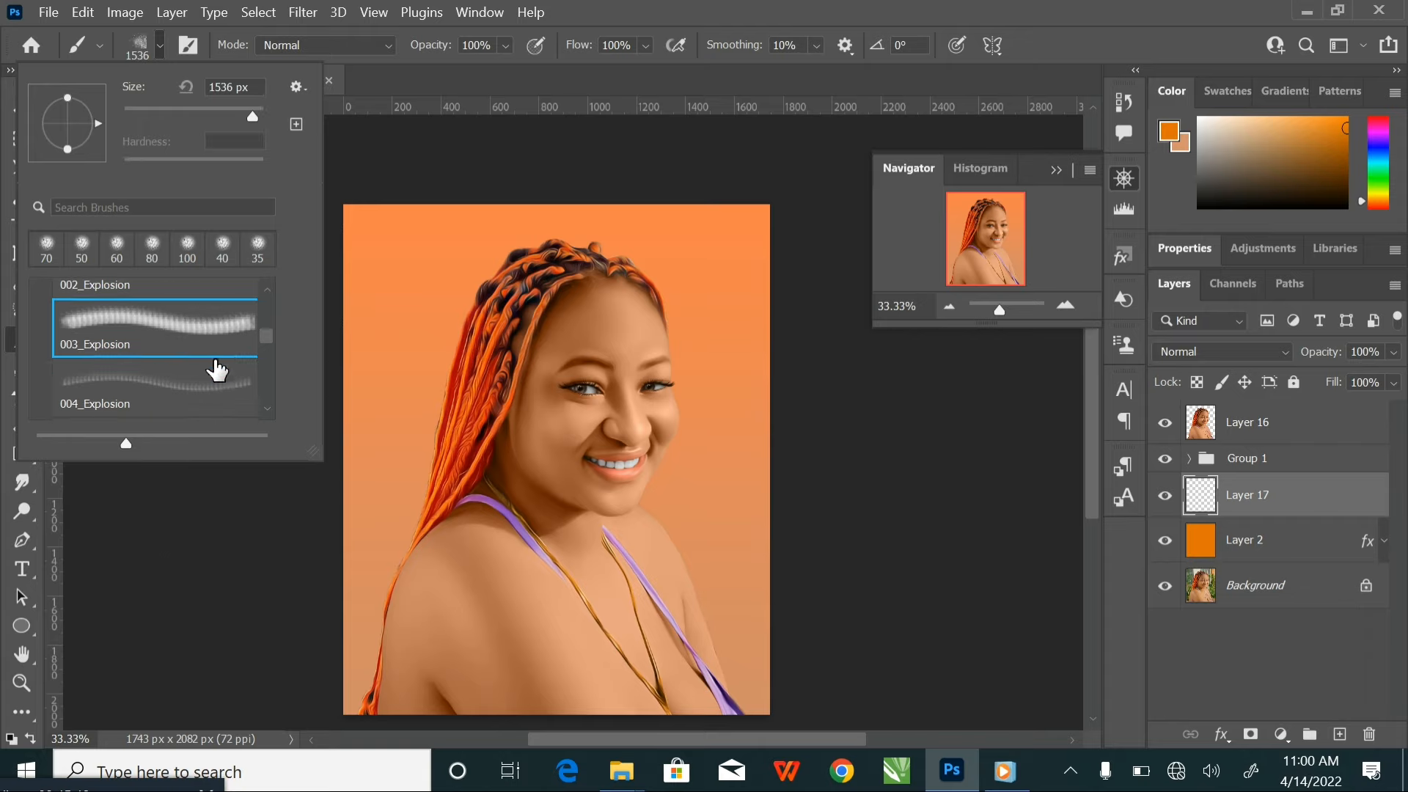
{"action": "scroll", "coordinate": [129, 330], "scroll_direction": "up", "scroll_amount": 3}
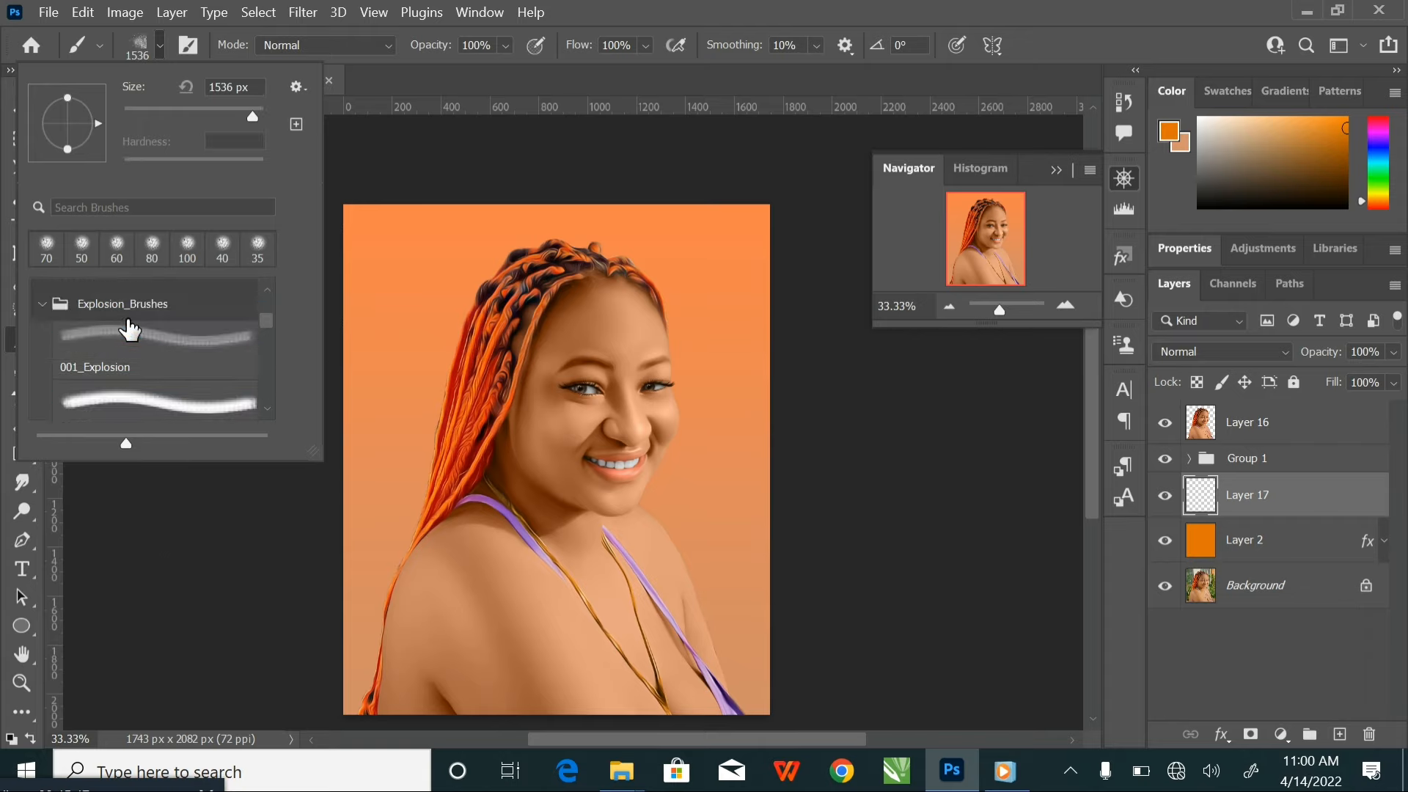
{"action": "left_click", "coordinate": [45, 308]}
{"action": "left_click", "coordinate": [163, 44]}
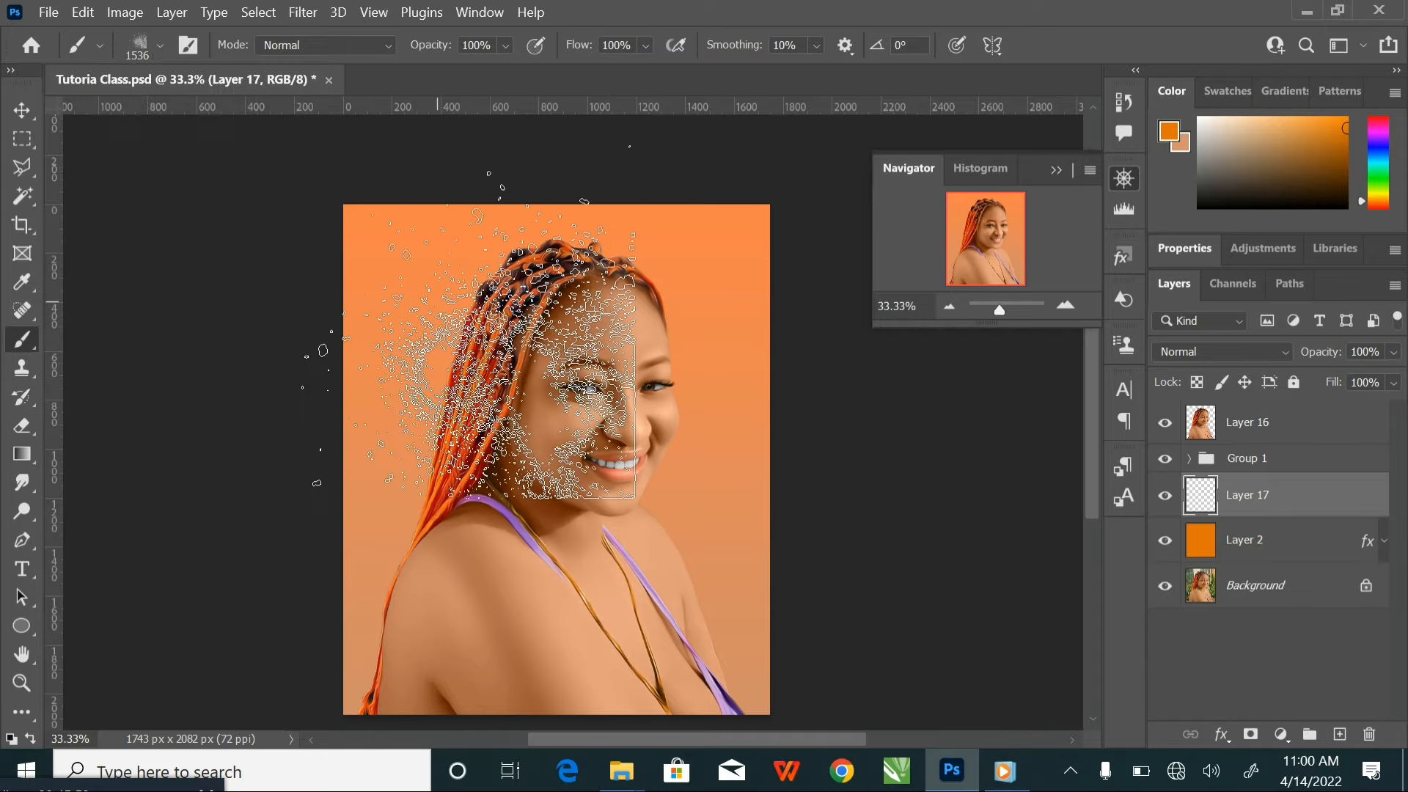
Reduce the explosion brush's size to 700 px
{"action": "key", "text": "bracketleft"}
{"action": "key", "text": "bracketleft"}
{"action": "key", "text": "bracketleft"}
{"action": "key", "text": "bracketleft"}
{"action": "key", "text": "bracketleft"}
{"action": "key", "text": "bracketleft"}
{"action": "key", "text": "bracketleft"}
{"action": "key", "text": "bracketleft"}
{"action": "key", "text": "bracketleft"}
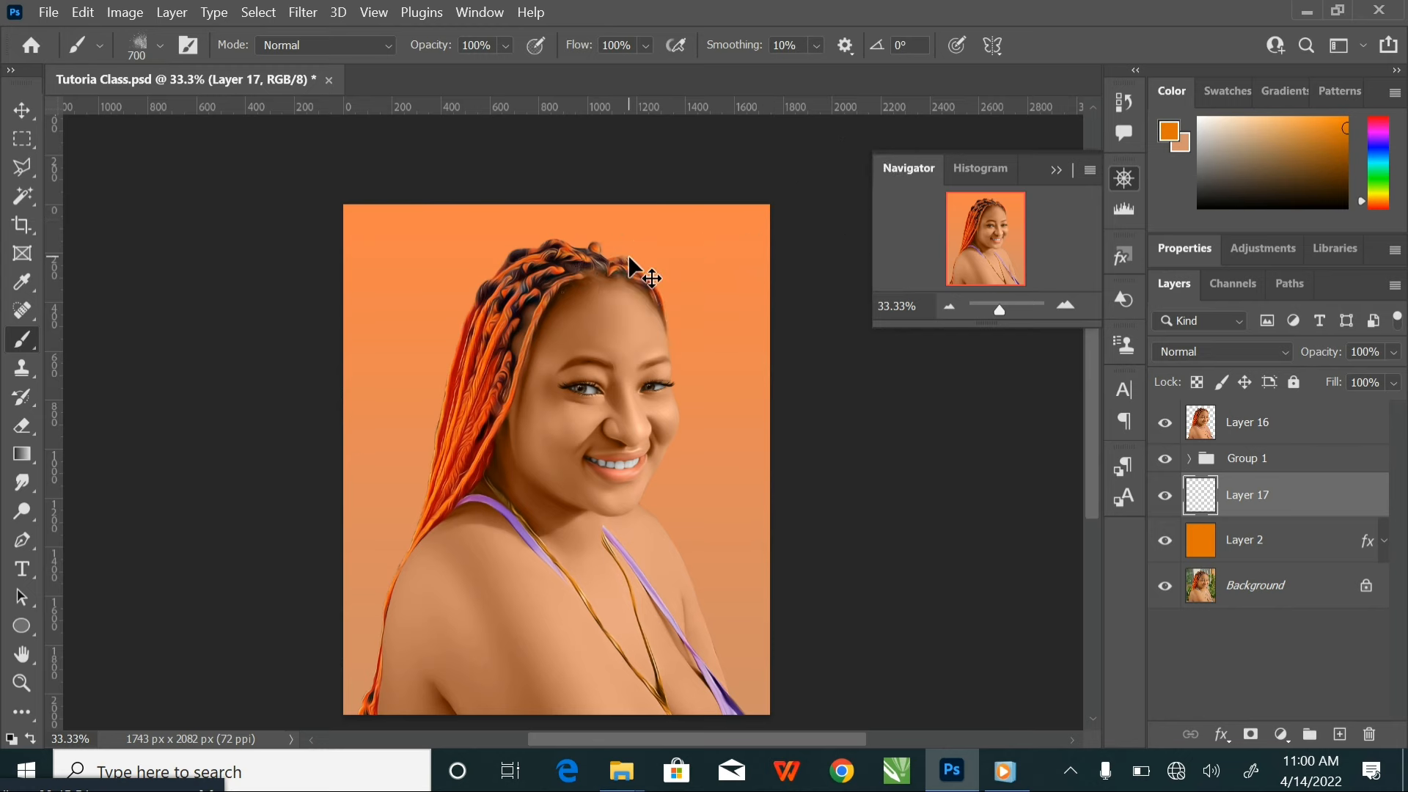
Set the foreground colour to the dark hair tone 1b0911 sampled from the braids at the crown
{"action": "key", "text": "ctrl+plus"}
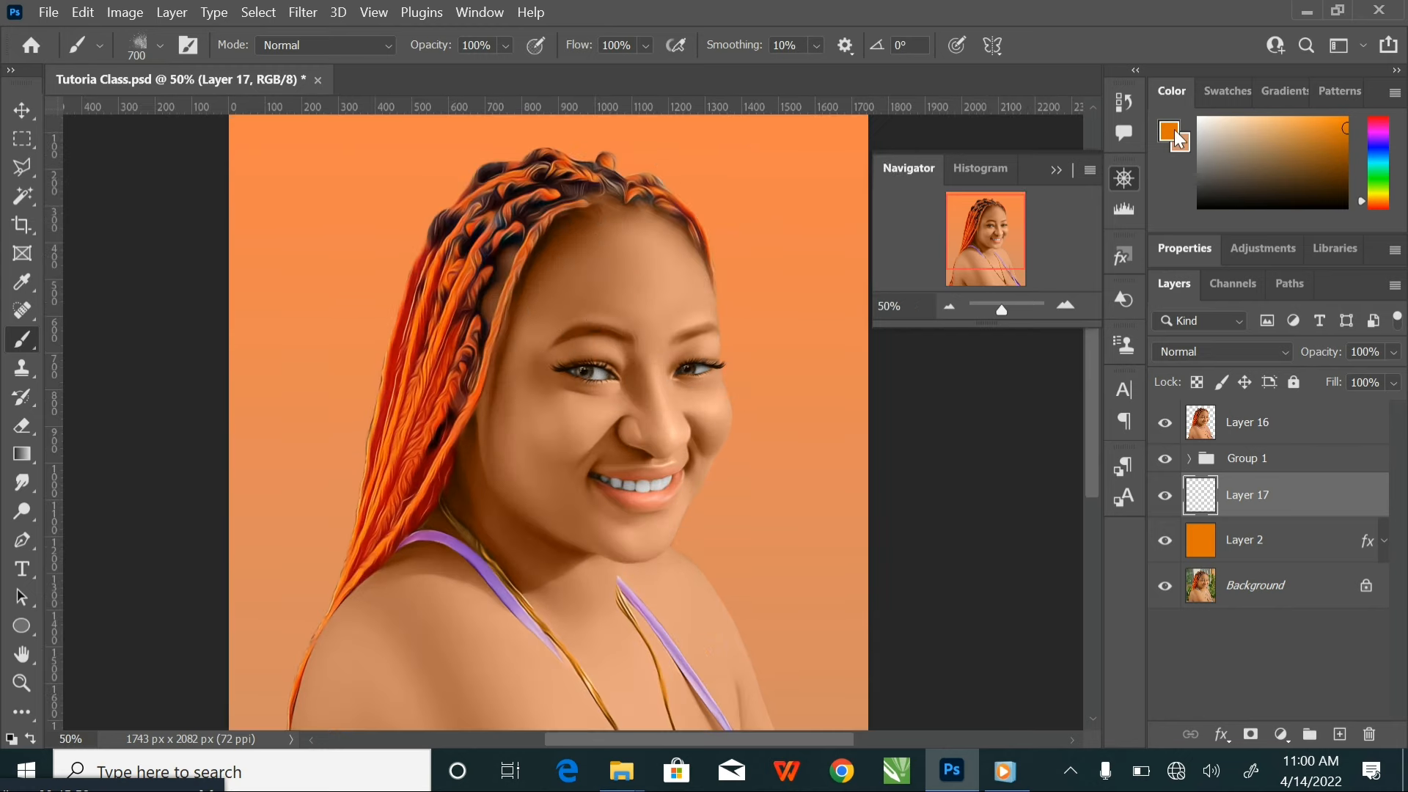
{"action": "left_click", "coordinate": [1173, 134]}
{"action": "left_click", "coordinate": [452, 220]}
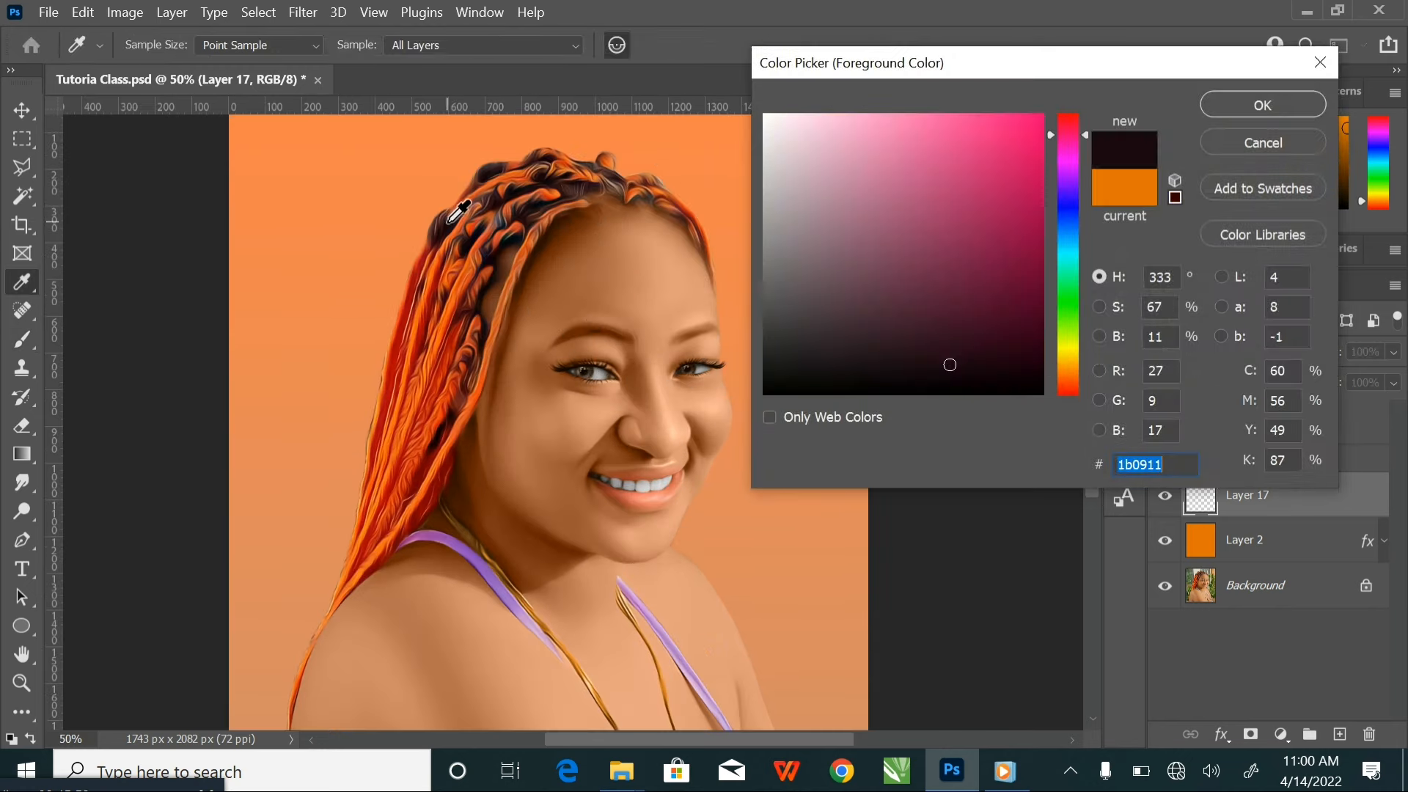
{"action": "left_click", "coordinate": [1247, 103]}
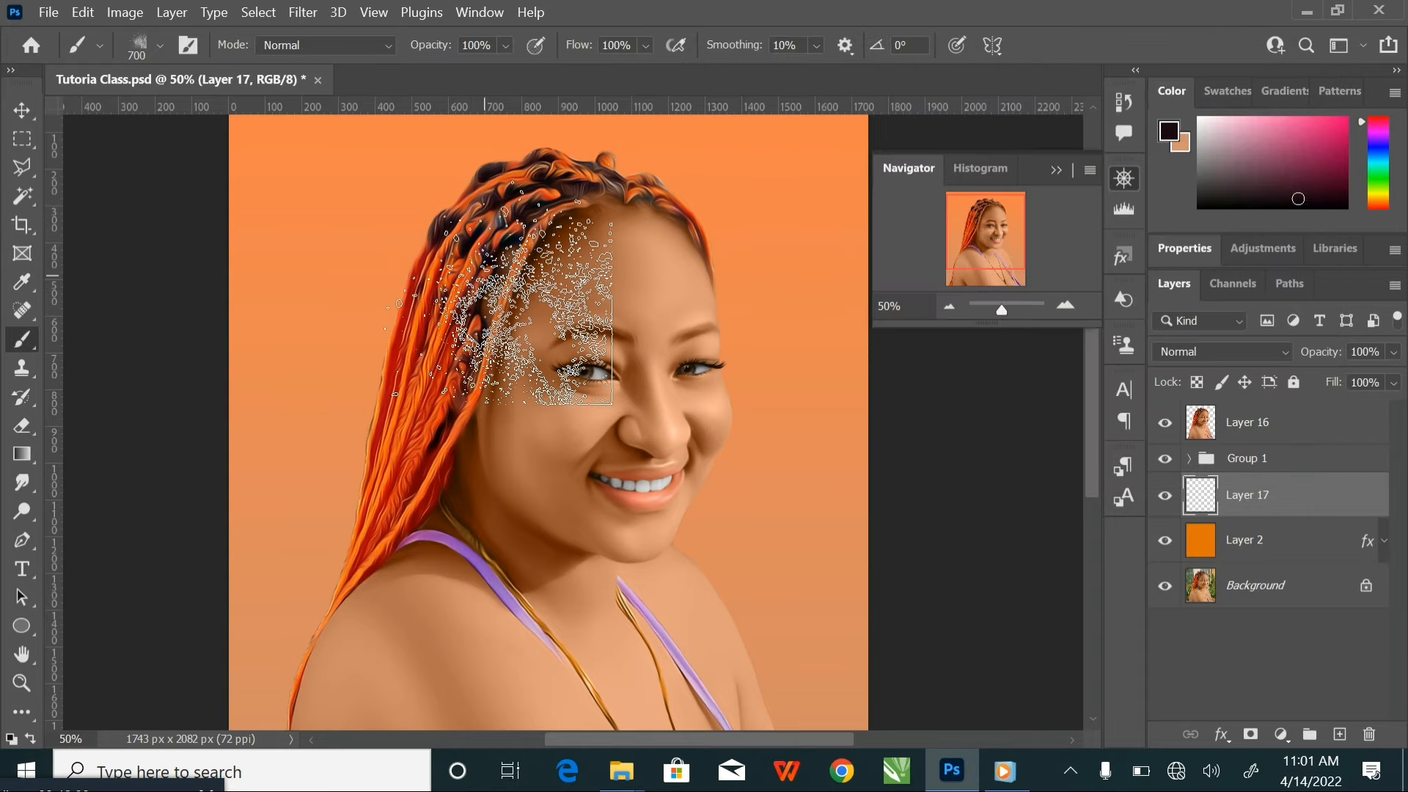
Enlarge the explosion brush to 1300 px and splatter the dark hair tone behind the upper braids on Layer 17
{"action": "key", "text": "bracketright"}
{"action": "key", "text": "bracketright"}
{"action": "key", "text": "bracketright"}
{"action": "key", "text": "bracketright"}
{"action": "key", "text": "bracketright"}
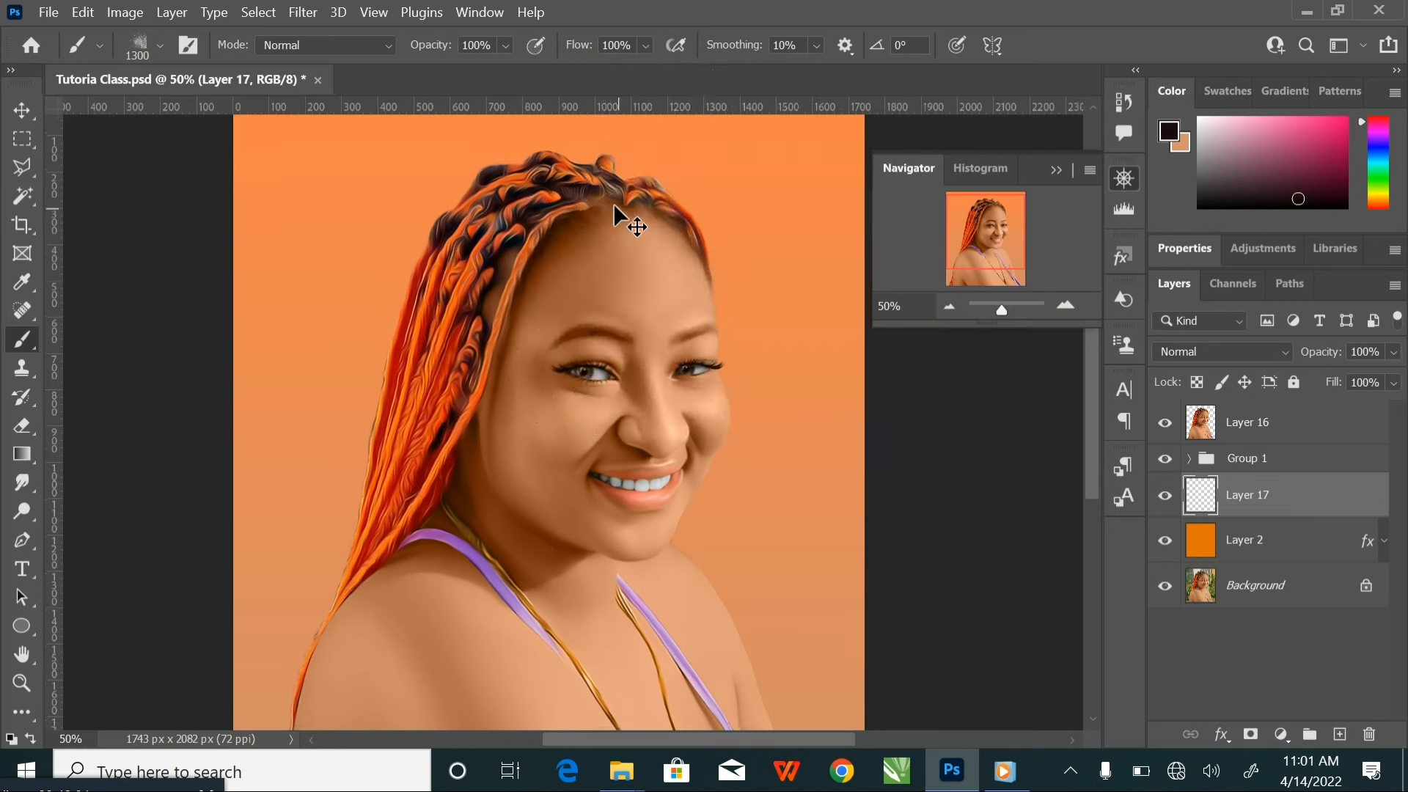
{"action": "key", "text": "ctrl+minus"}
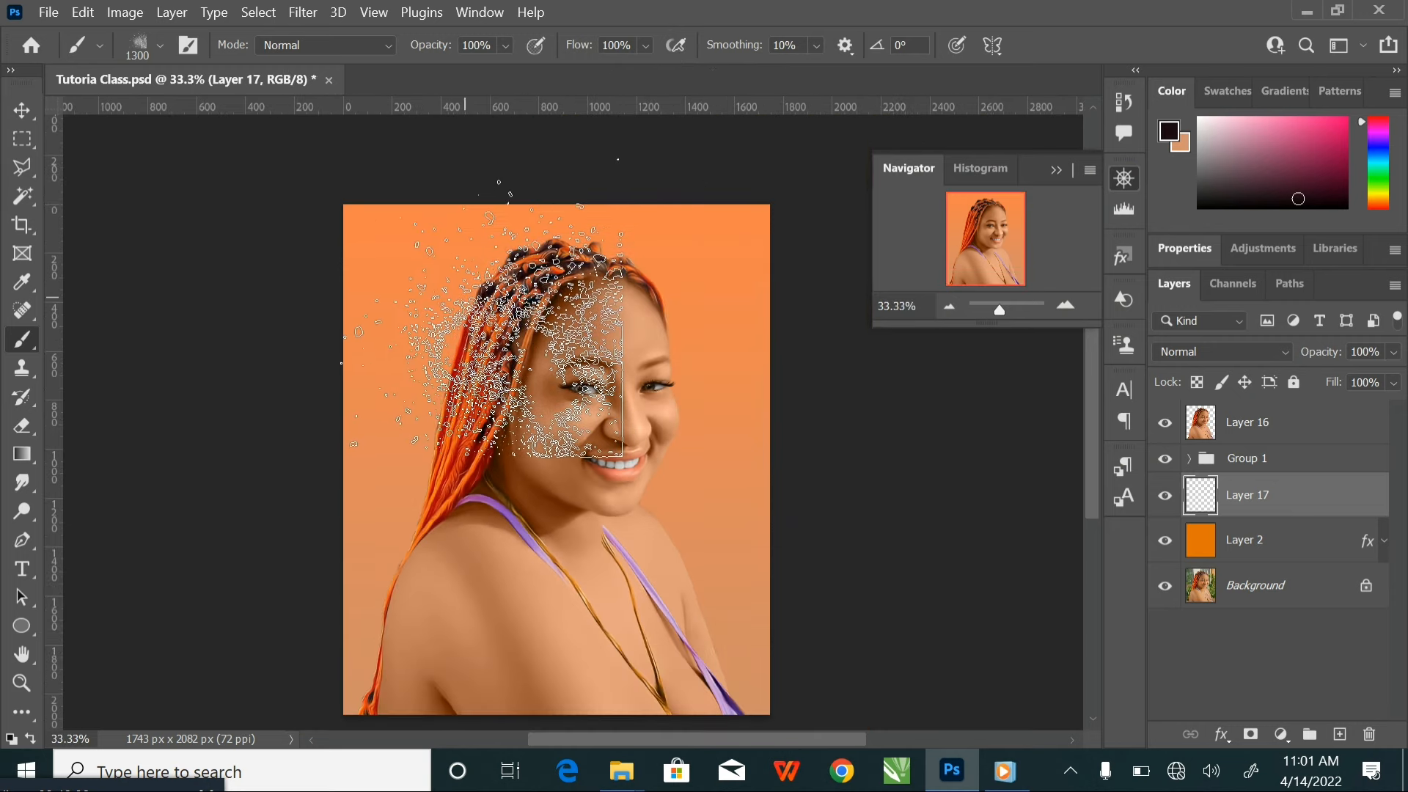
{"action": "mouse_move", "coordinate": [476, 346]}
{"action": "left_mouse_down"}
{"action": "mouse_move", "coordinate": [429, 422]}
{"action": "mouse_move", "coordinate": [456, 285]}
{"action": "mouse_move", "coordinate": [465, 322]}
{"action": "left_mouse_up"}
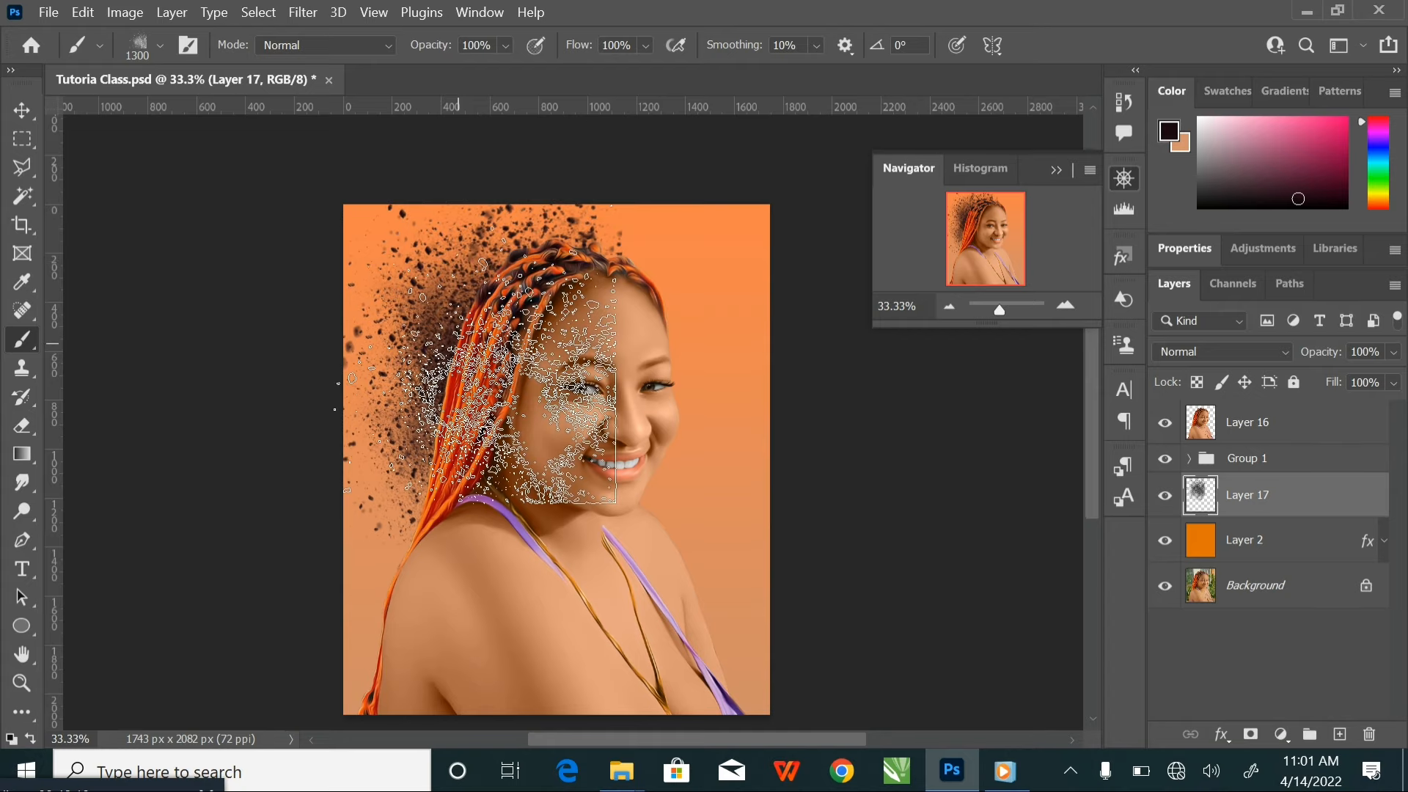
Enlarge the brush to 1700 px and splatter red a40101, sampled from the braids, along the hair side of the background
{"action": "key", "text": "bracketright"}
{"action": "key", "text": "bracketright"}
{"action": "key", "text": "bracketright"}
{"action": "key", "text": "bracketright"}
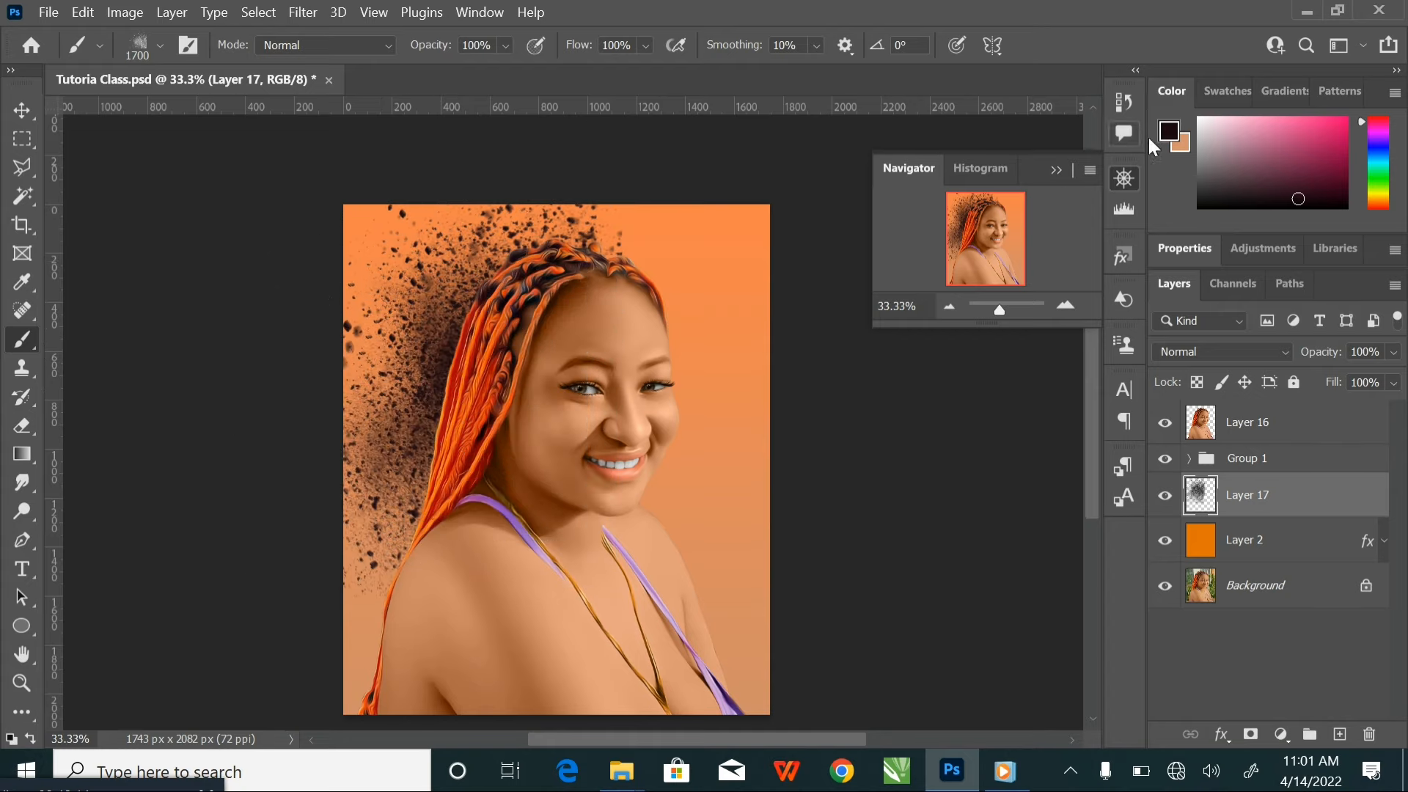
{"action": "left_click", "coordinate": [1176, 143]}
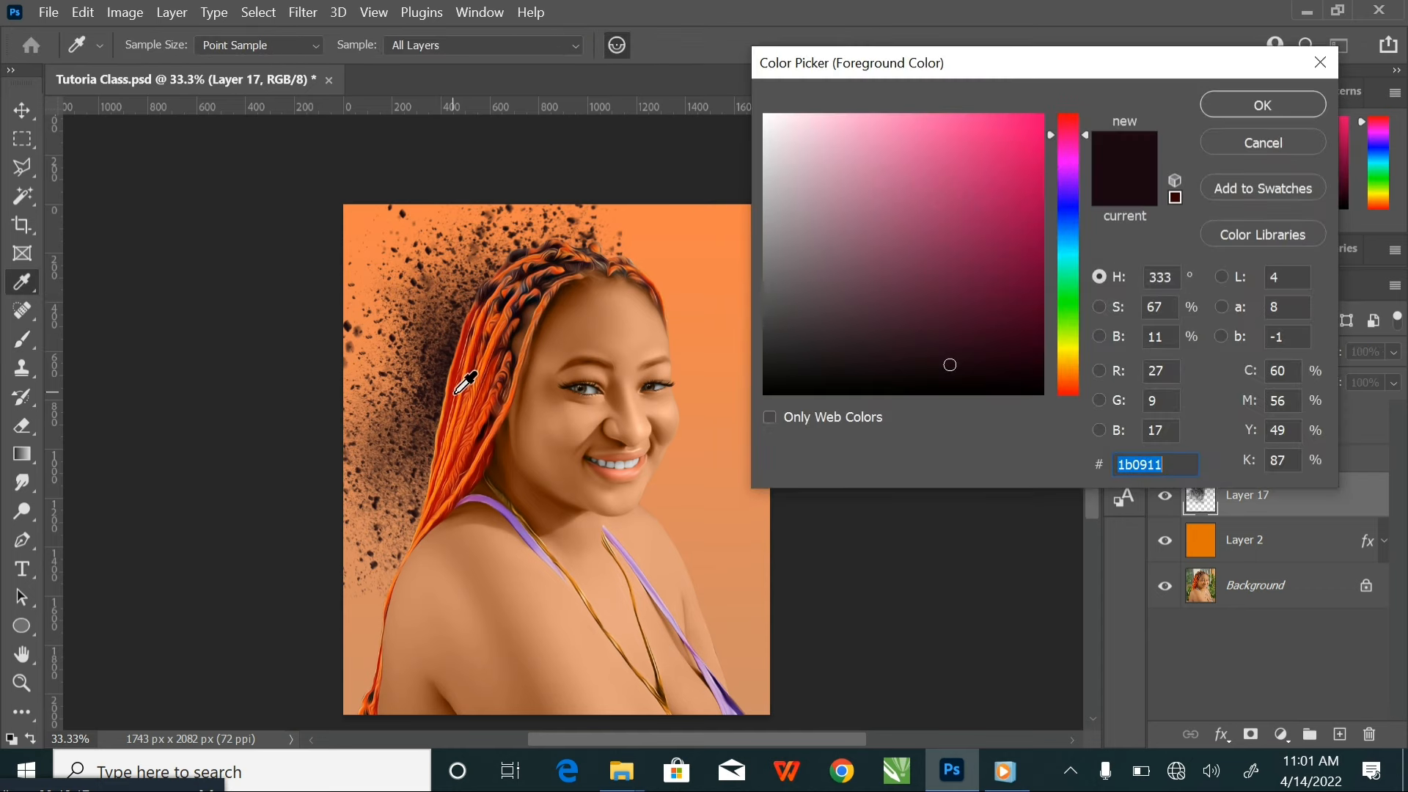
{"action": "left_click", "coordinate": [465, 383]}
{"action": "left_click", "coordinate": [1223, 112]}
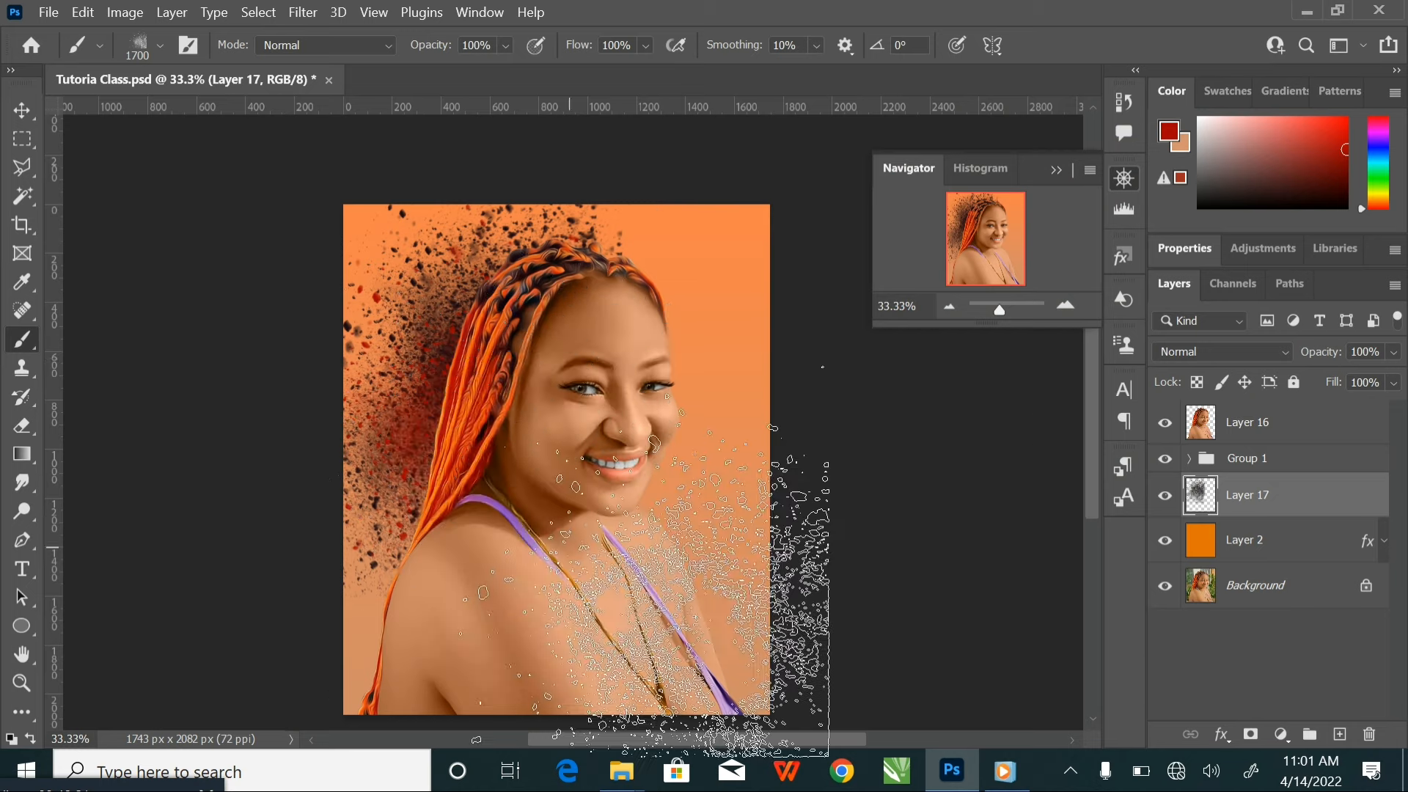
{"action": "left_click_drag", "start_coordinate": [457, 506], "coordinate": [490, 416]}
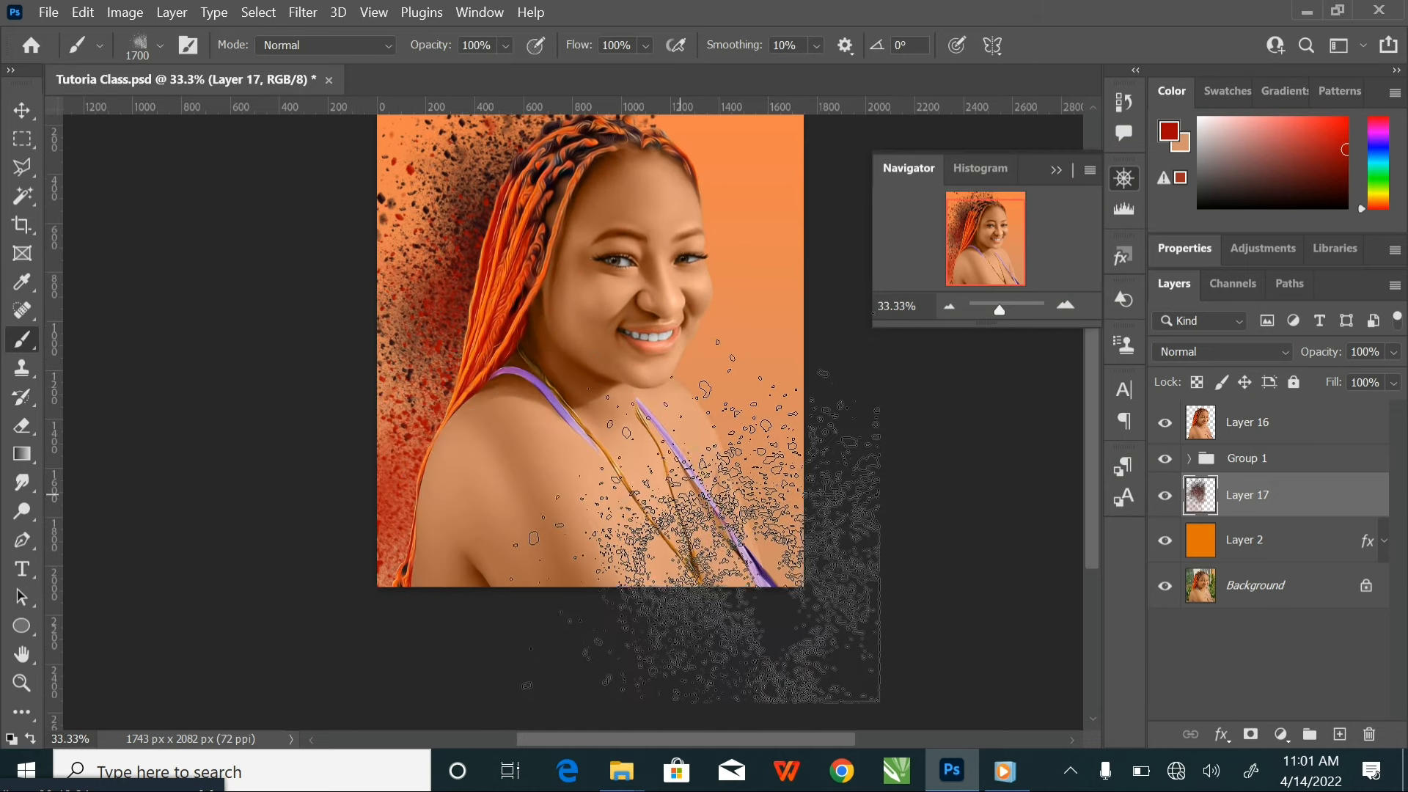
Sample orange f0701e as the foreground colour and splatter it behind the lower braids and shoulder
{"action": "left_click", "coordinate": [1173, 132]}
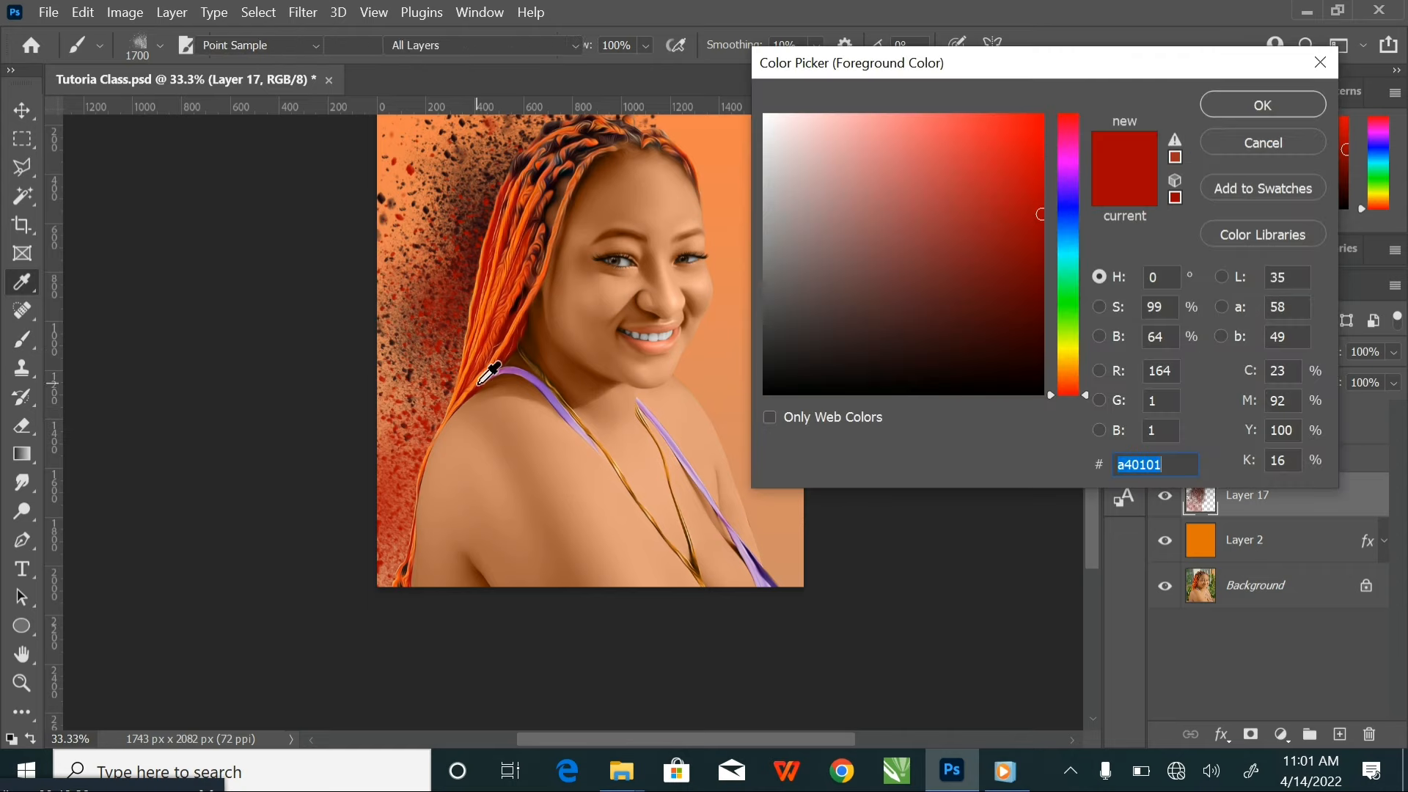
{"action": "left_click", "coordinate": [462, 385]}
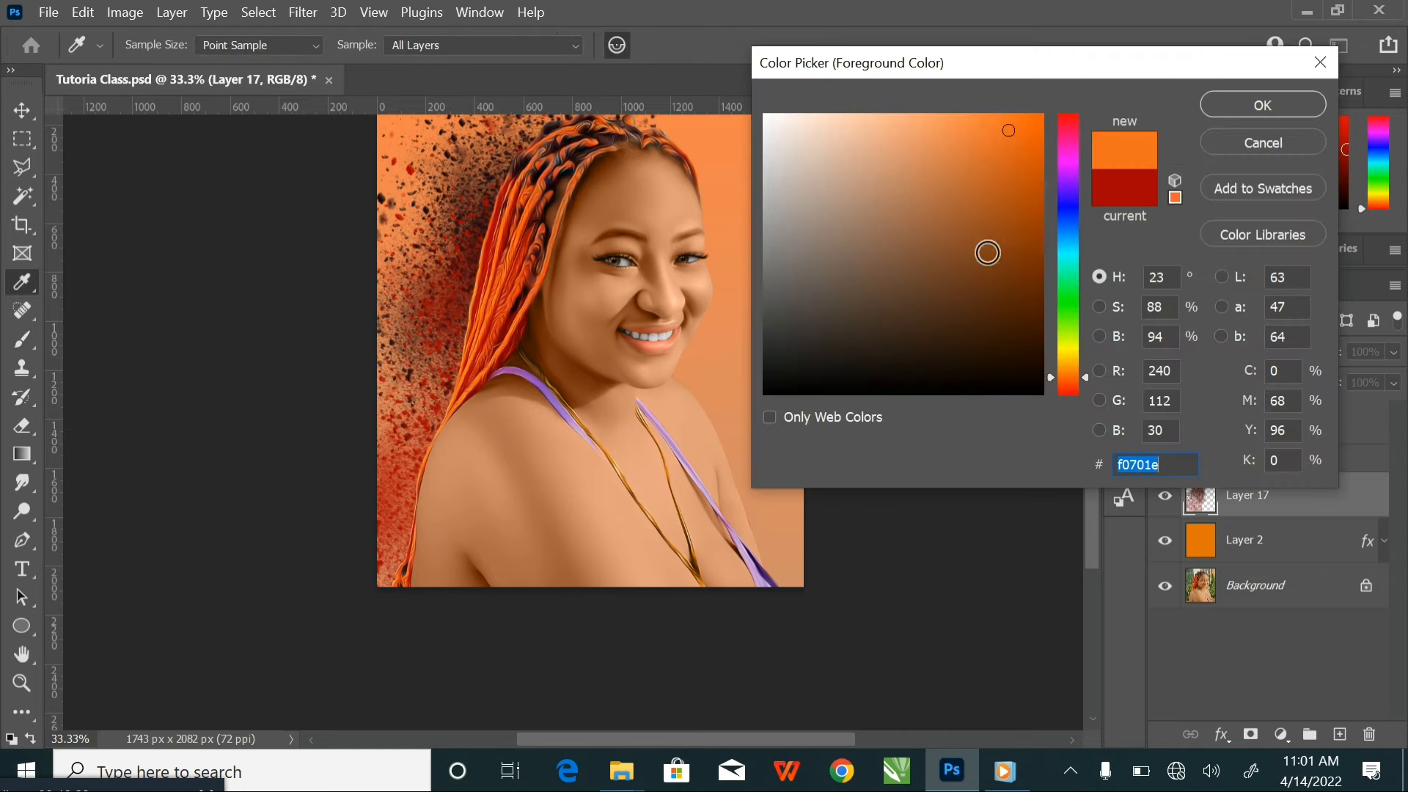
{"action": "left_click", "coordinate": [1230, 116]}
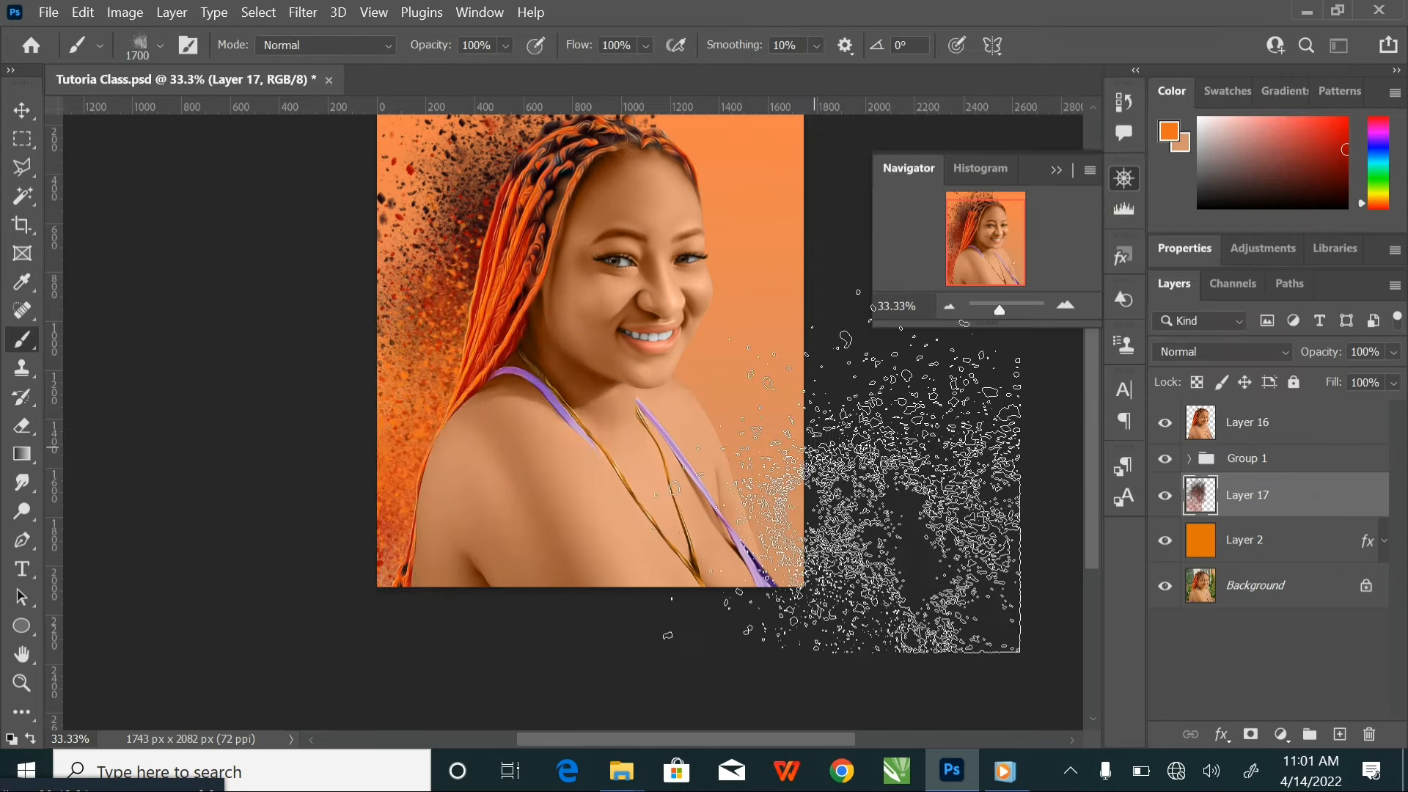
{"action": "left_click_drag", "start_coordinate": [547, 306], "coordinate": [517, 378]}
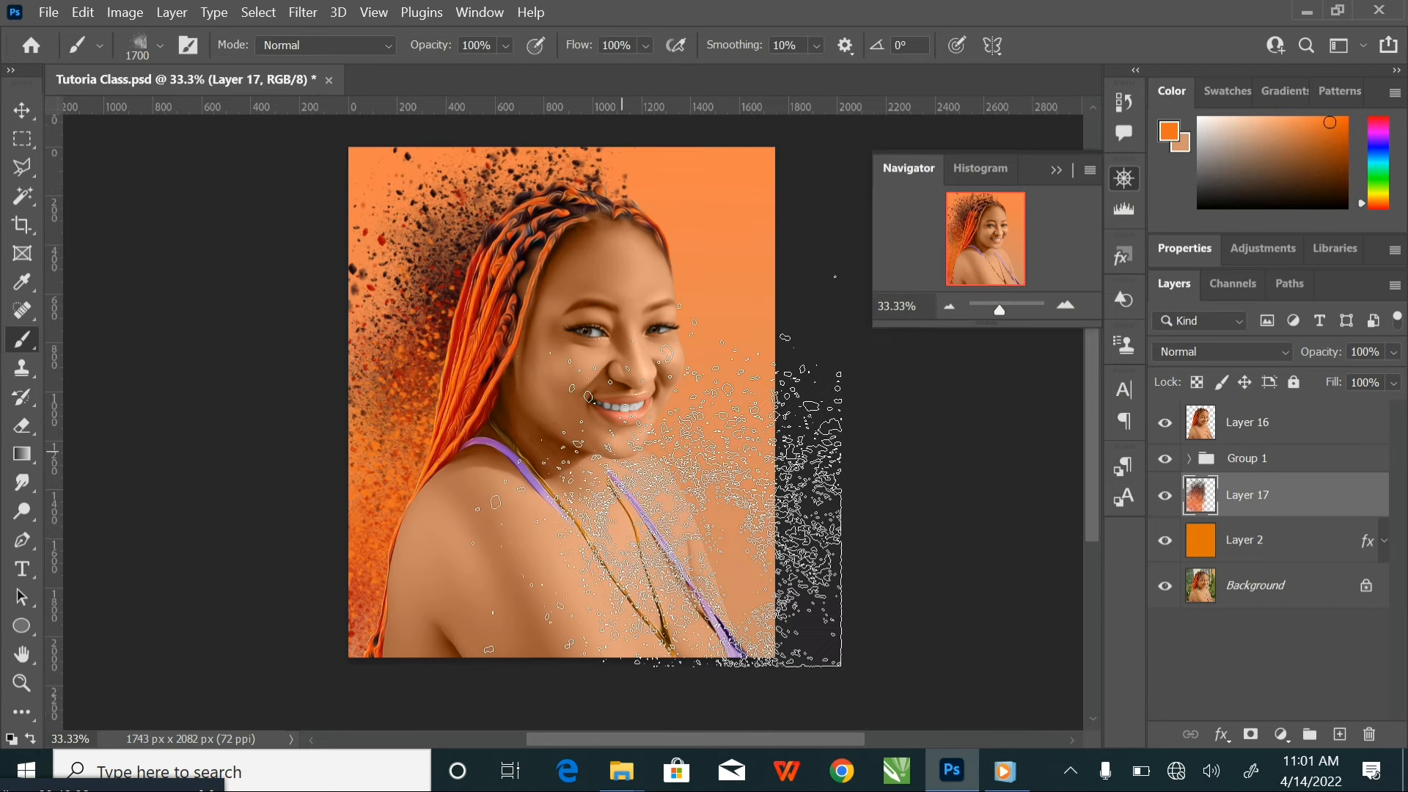
{"action": "mouse_move", "coordinate": [622, 452]}
{"action": "left_mouse_down"}
{"action": "mouse_move", "coordinate": [572, 423]}
{"action": "mouse_move", "coordinate": [604, 454]}
{"action": "left_mouse_up"}
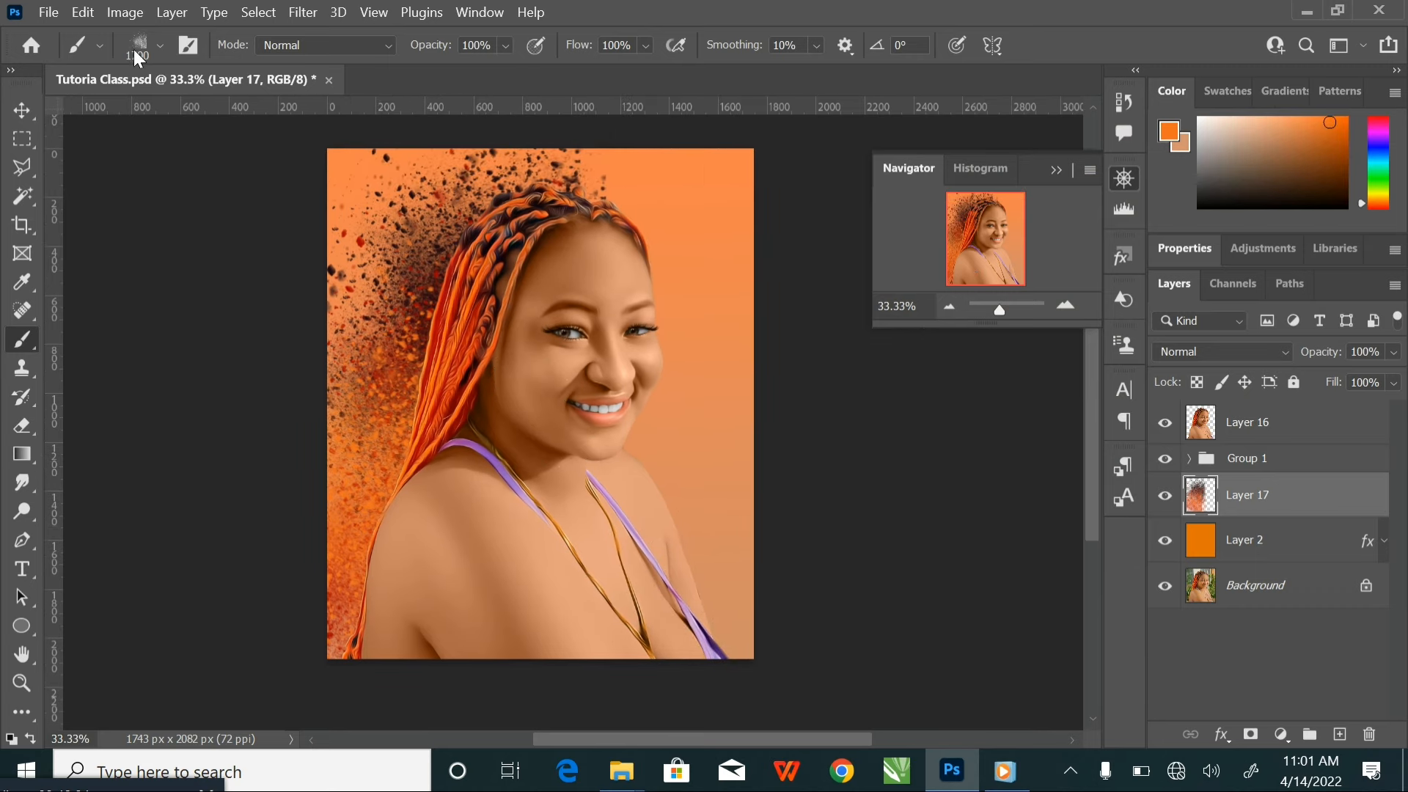
Rotate the explosion brush to -104° and splatter orange on the background beside the face, using sizes of 1500 and 1600 px
{"action": "left_click", "coordinate": [159, 45]}
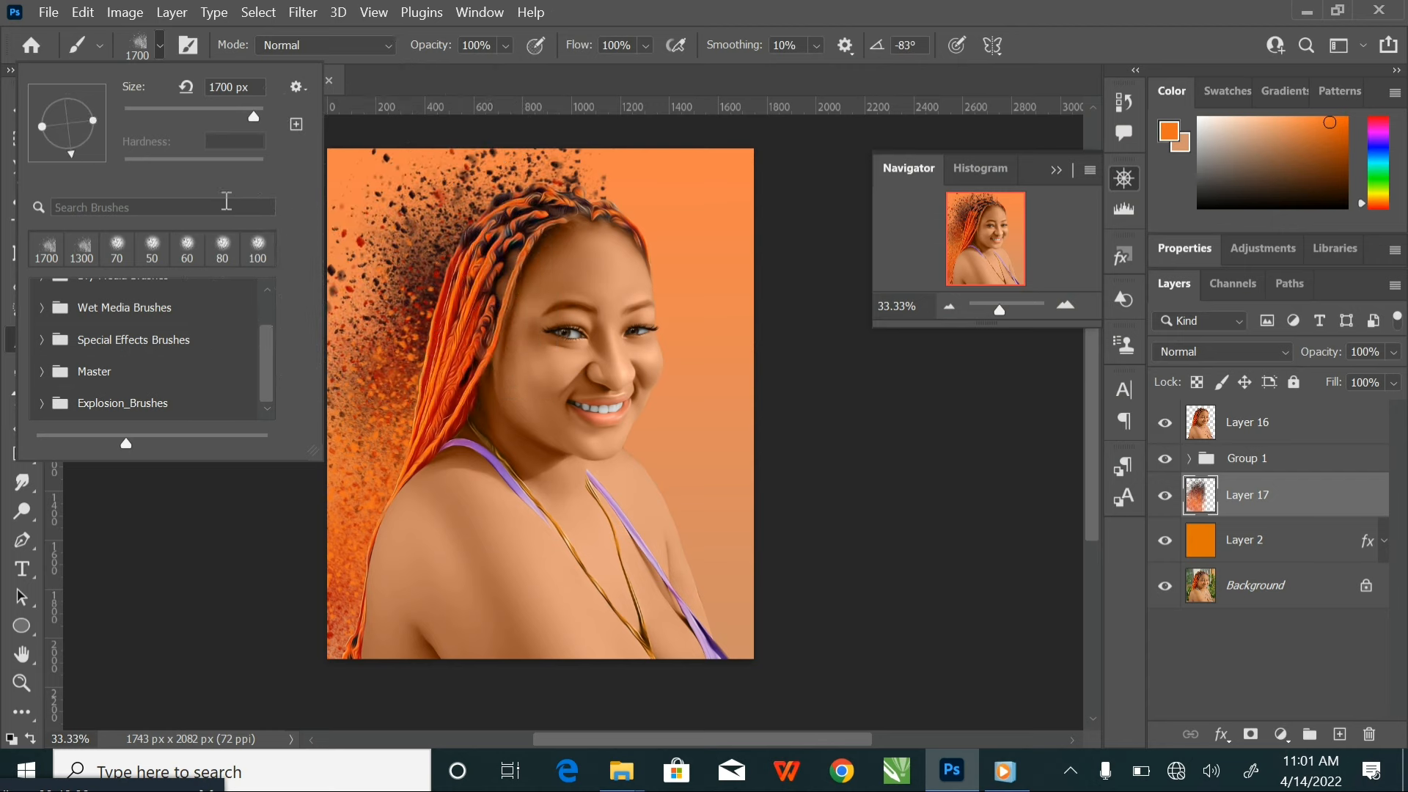
{"action": "left_click_drag", "start_coordinate": [63, 152], "coordinate": [59, 157]}
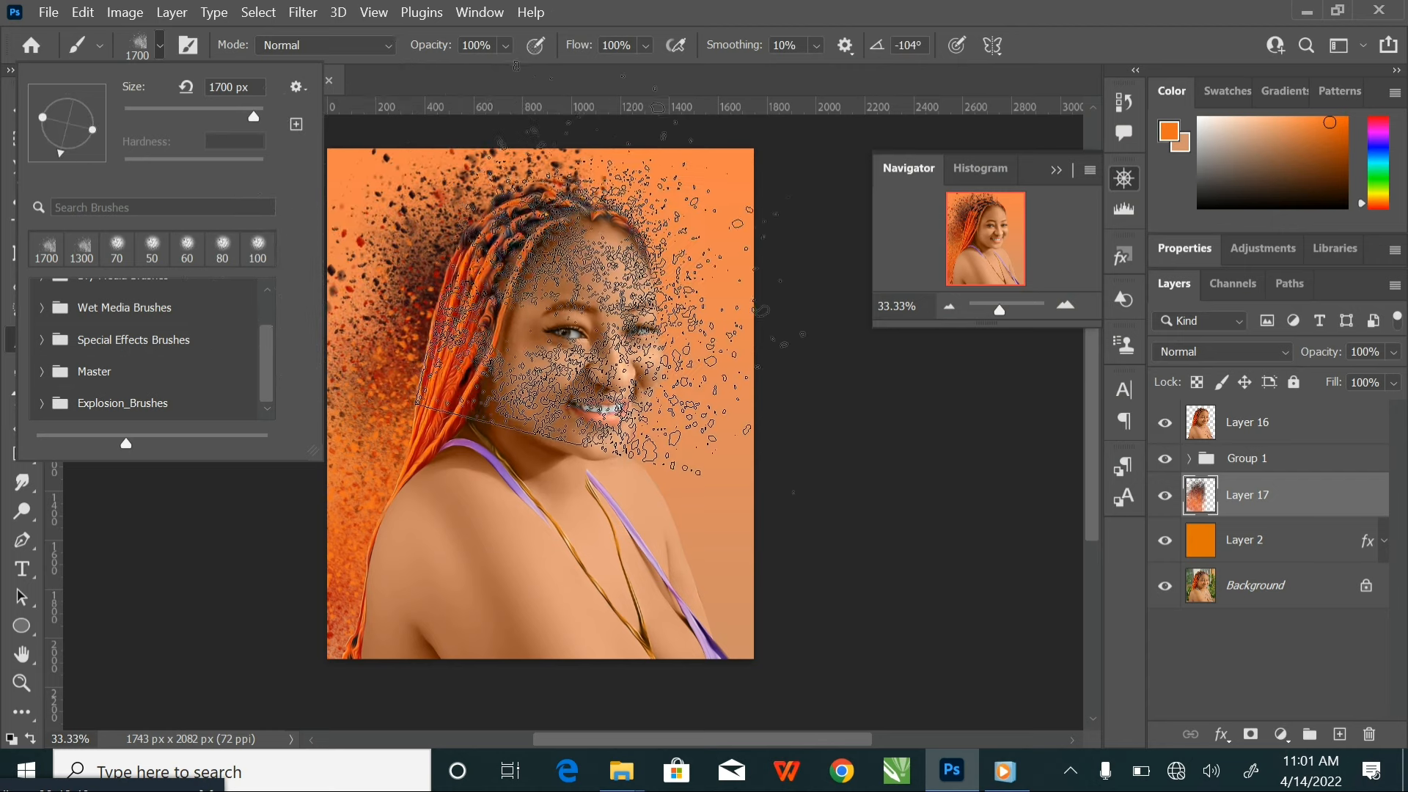
{"action": "left_click", "coordinate": [160, 51]}
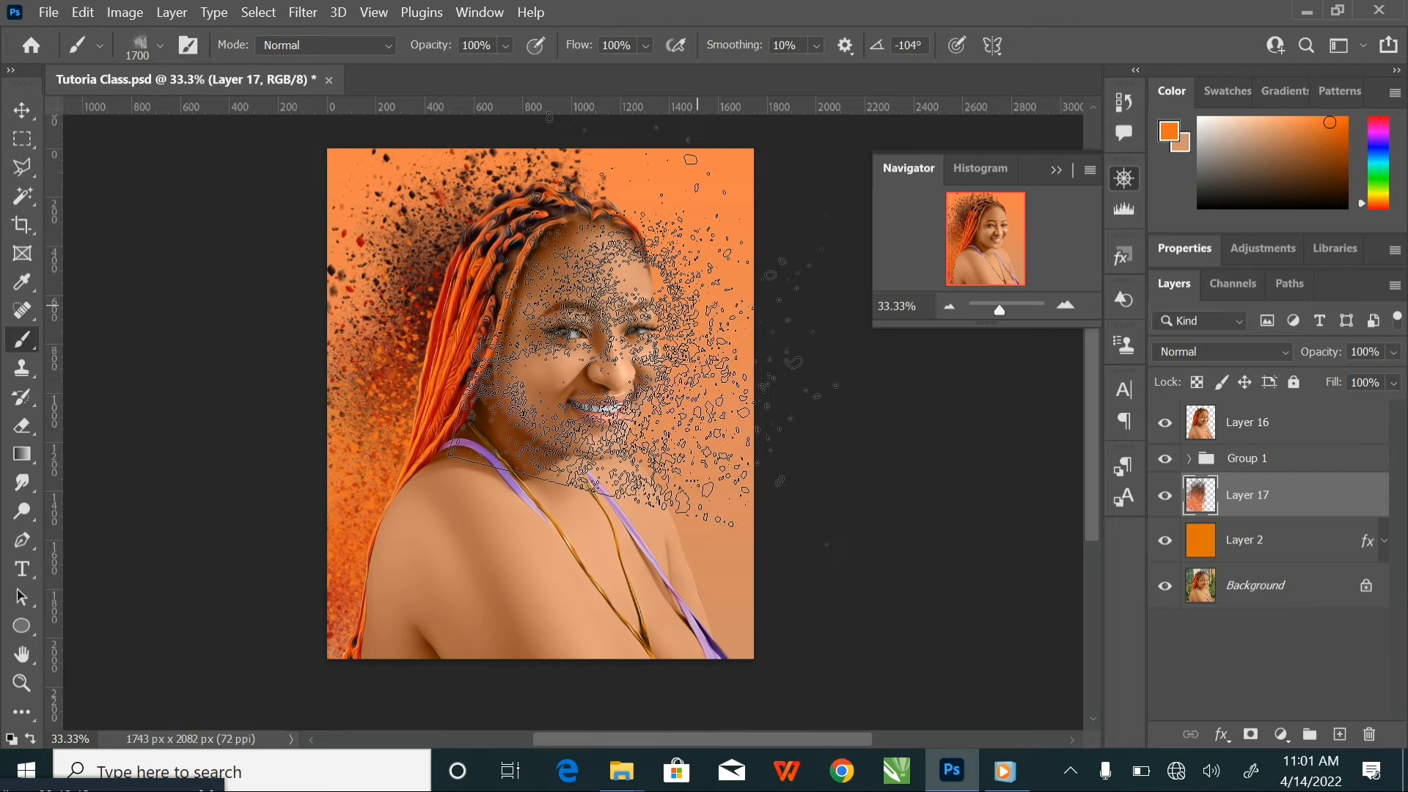
{"action": "key", "text": "bracketleft"}
{"action": "key", "text": "bracketleft"}
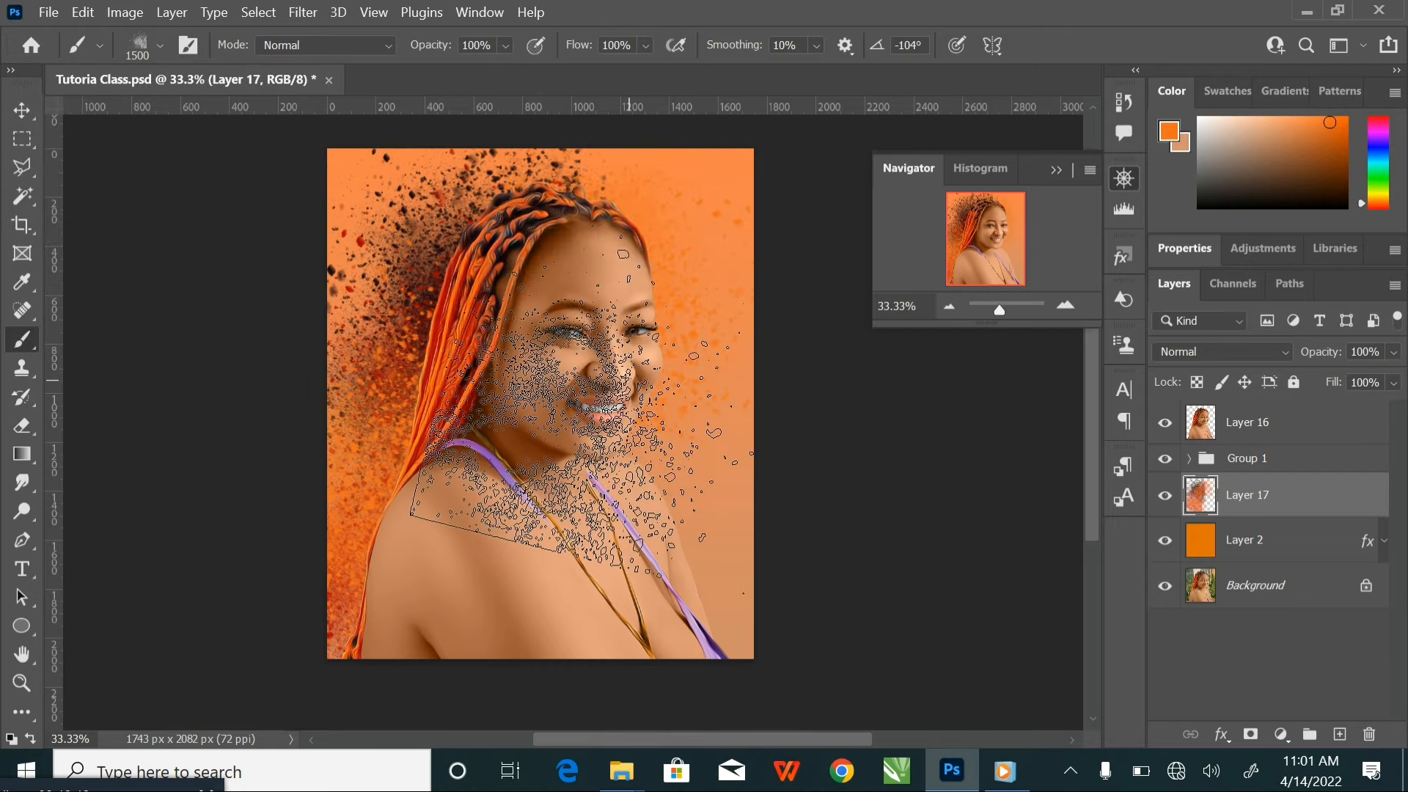
{"action": "key", "text": "bracketright"}
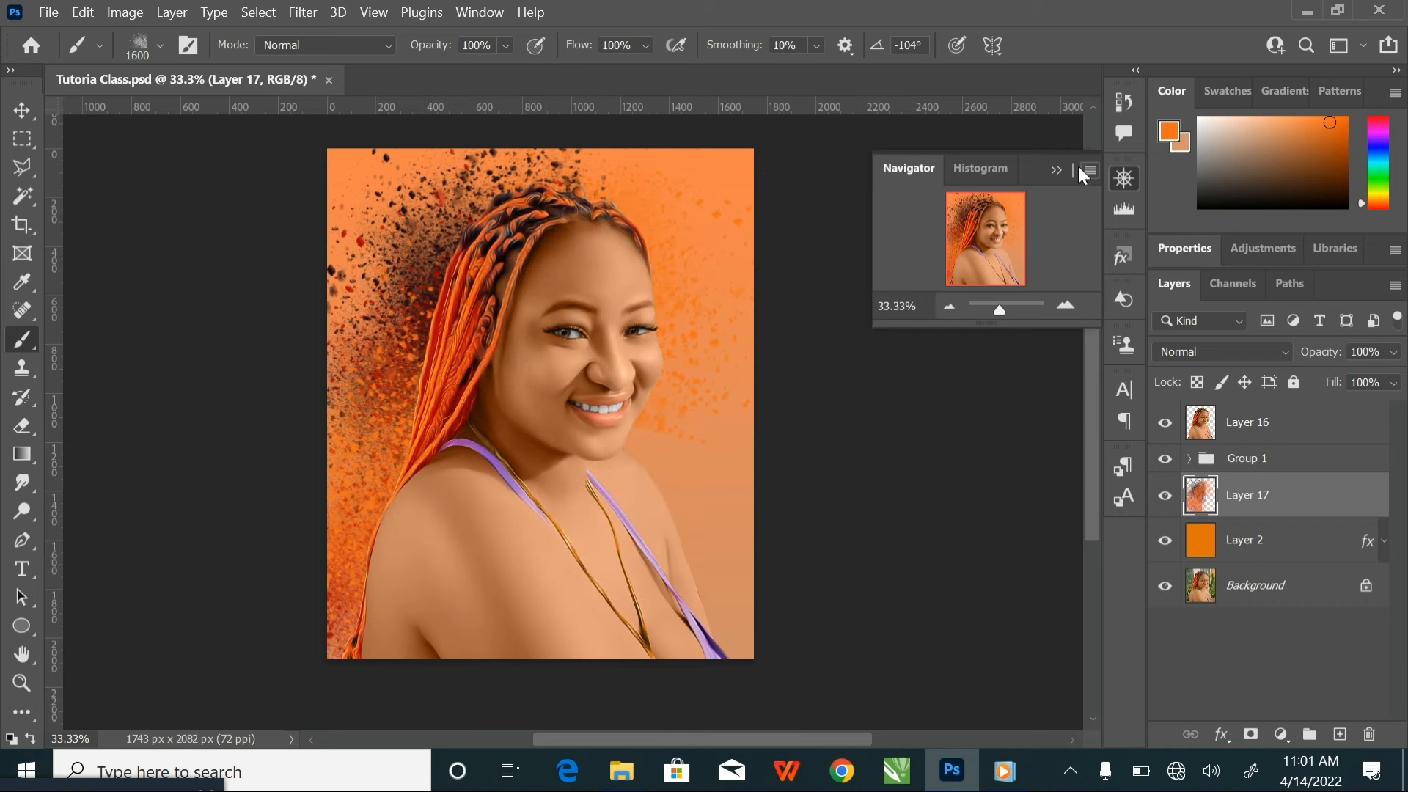
Sample a dark red from the hairline and splatter it beside the forehead and cheek, reducing the brush to 1400 px
{"action": "left_click", "coordinate": [1177, 139]}
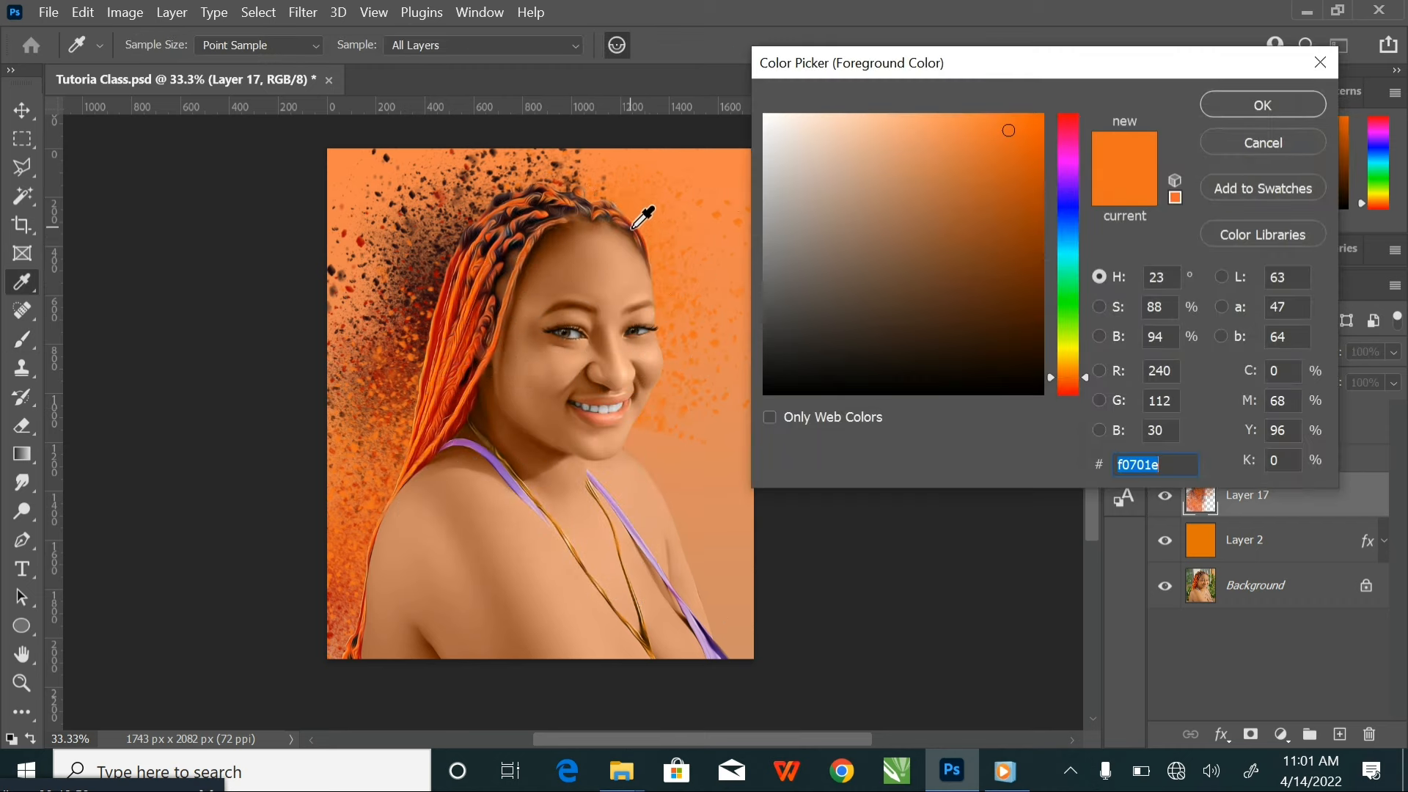
{"action": "left_click", "coordinate": [643, 216]}
{"action": "left_click", "coordinate": [1211, 104]}
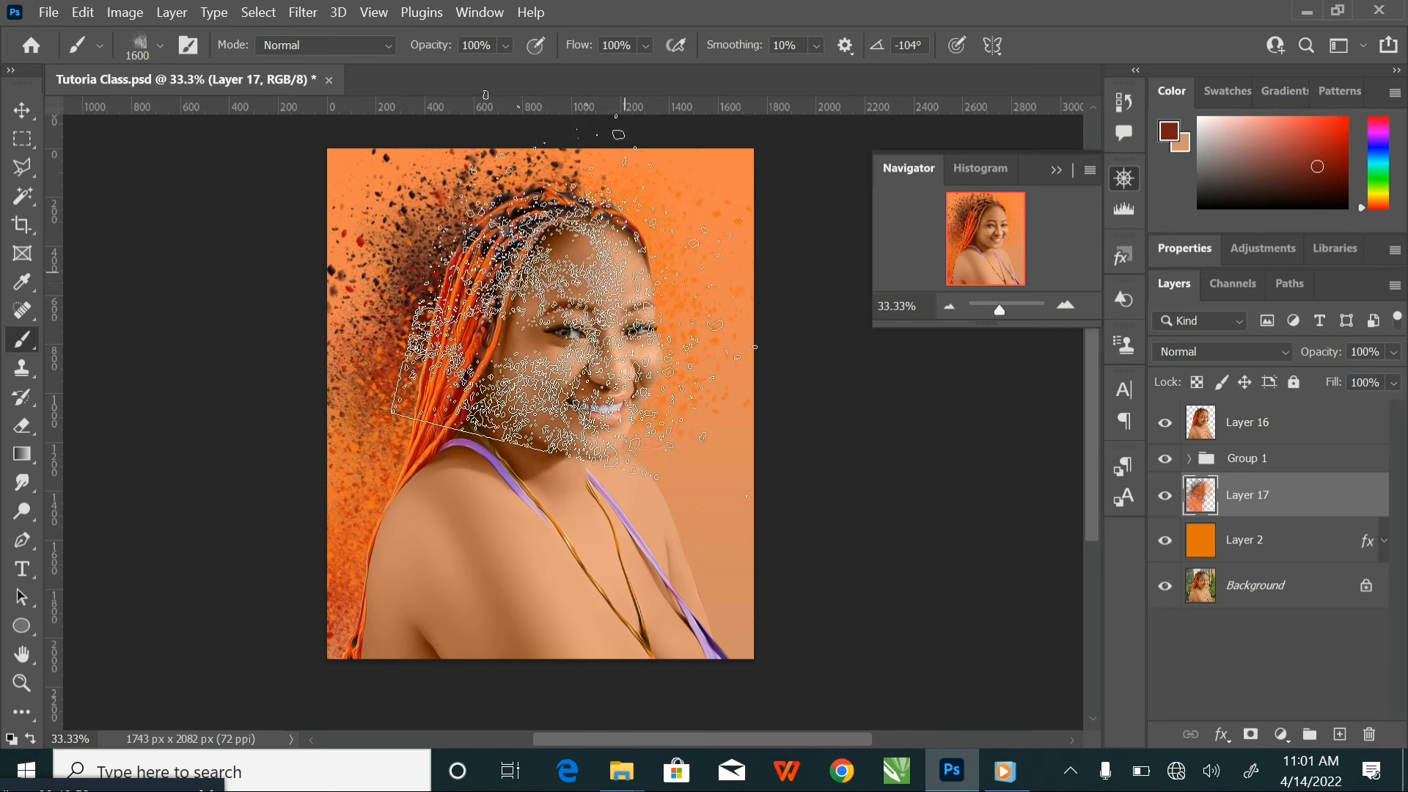
{"action": "key", "text": "bracketleft"}
{"action": "key", "text": "bracketleft"}
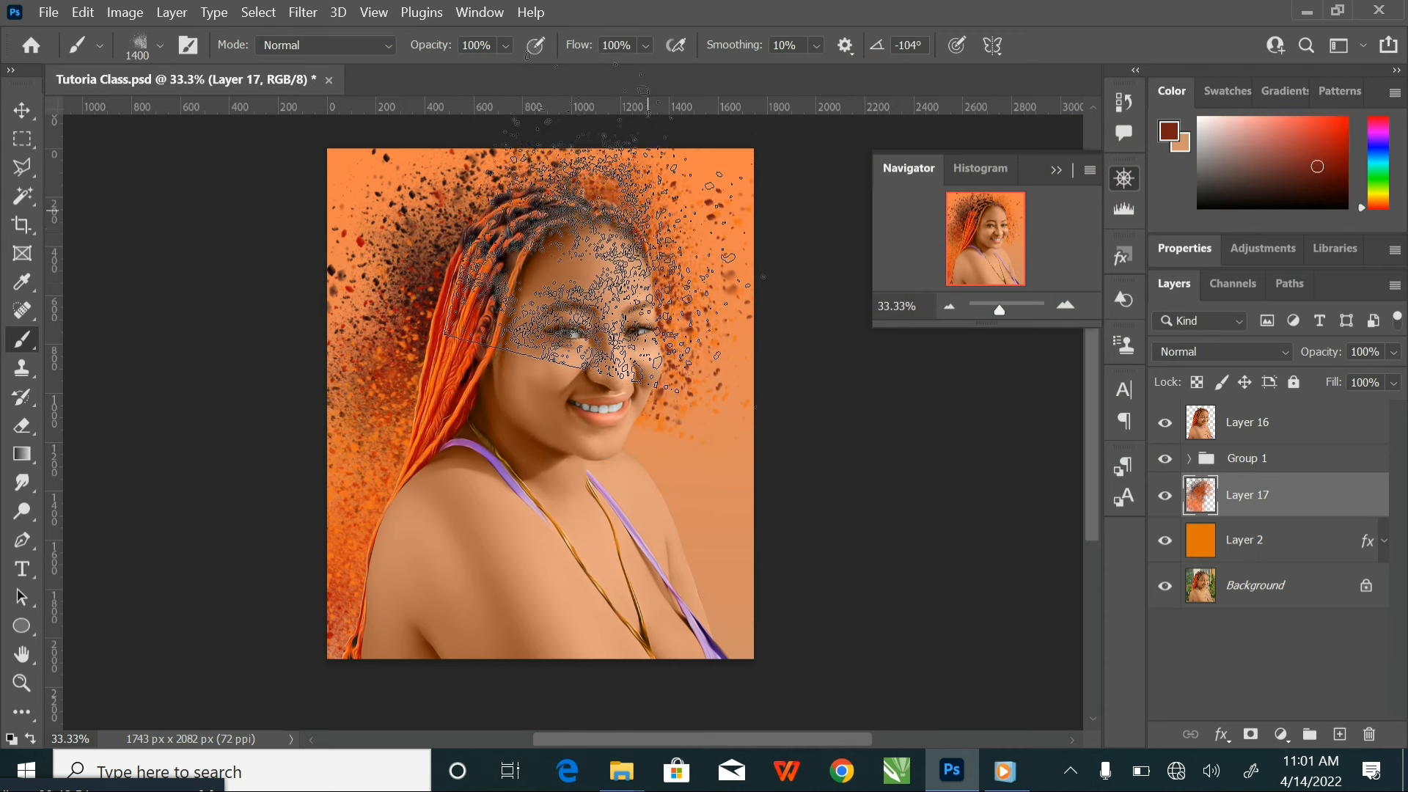
Set the foreground to a light skin tone and splatter it beside the neck and chest with the brush at 1700 px
{"action": "left_click_drag", "start_coordinate": [812, 462], "coordinate": [796, 352]}
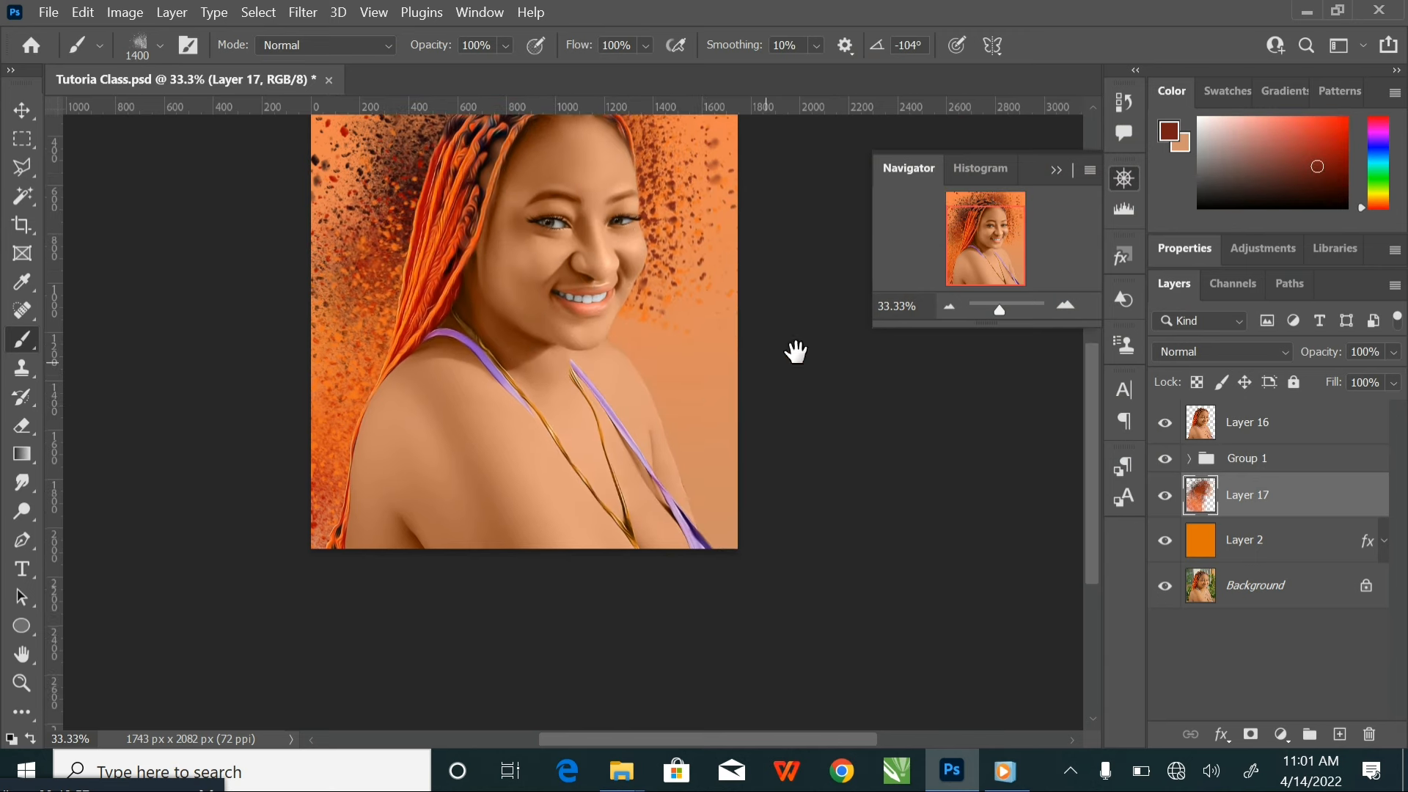
{"action": "key", "text": "i"}
{"action": "left_click", "coordinate": [1171, 135]}
{"action": "left_click", "coordinate": [627, 362]}
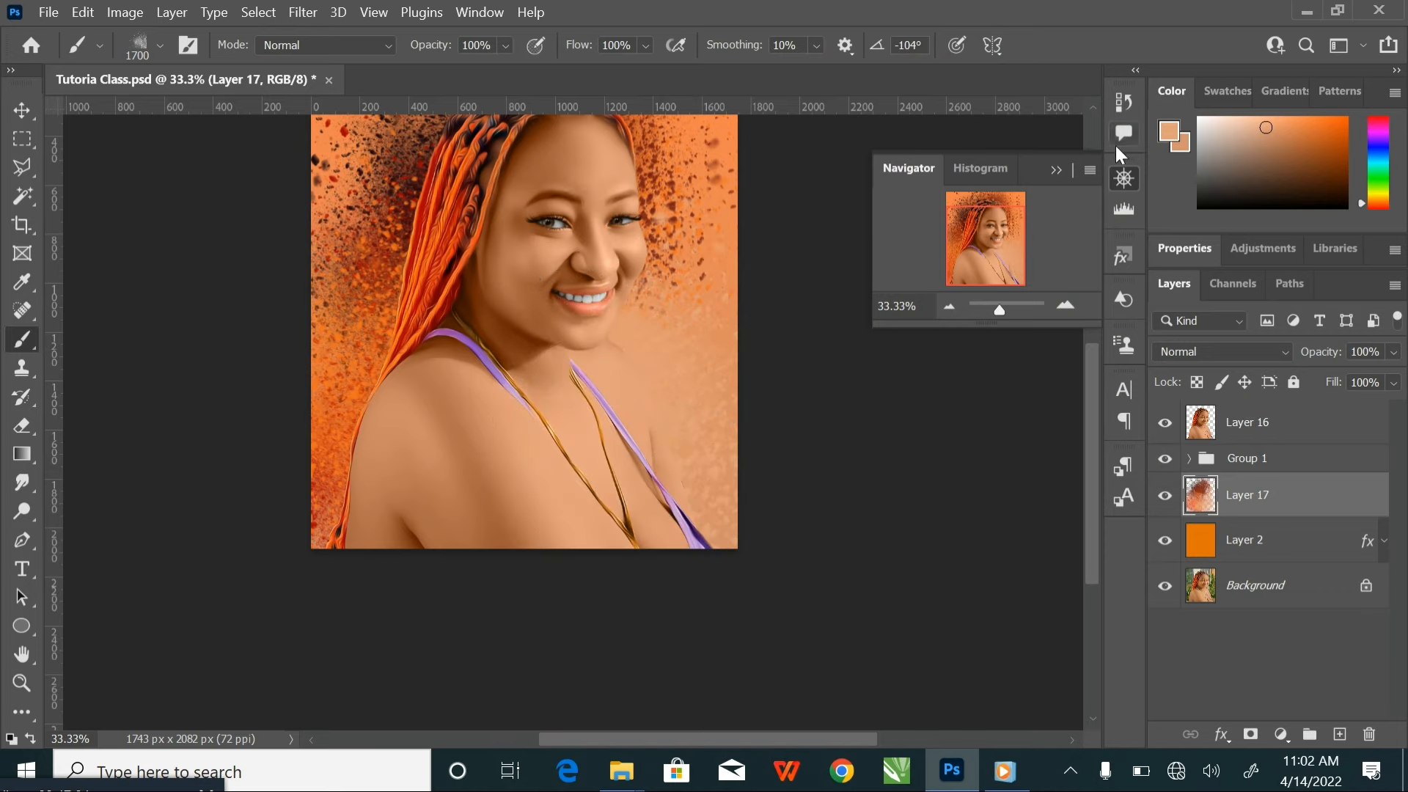
Splatter brown 72300b on the background beside the face and the strap-side shoulder, reducing the brush to 1400 px and smaller
{"action": "left_click", "coordinate": [1173, 132]}
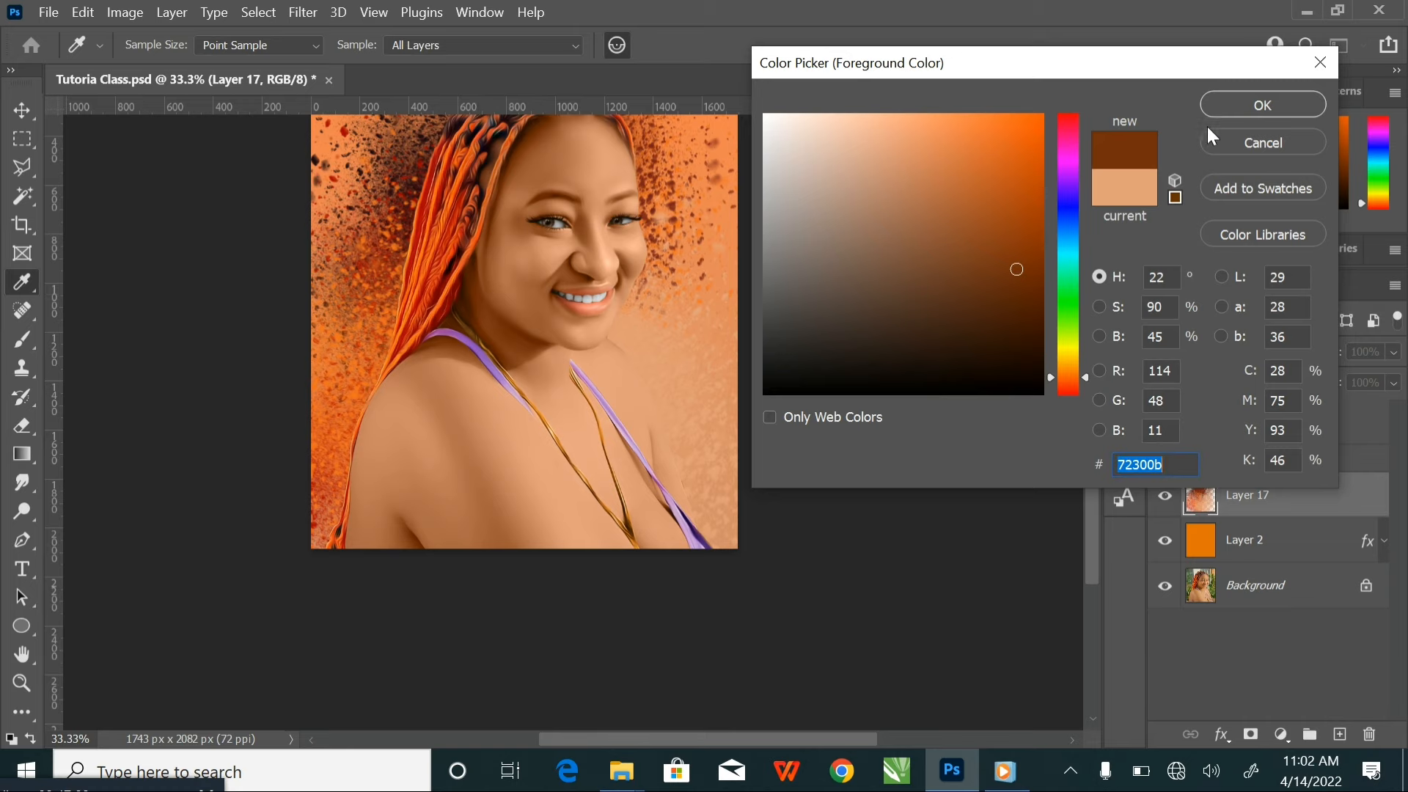
{"action": "key", "text": "Return"}
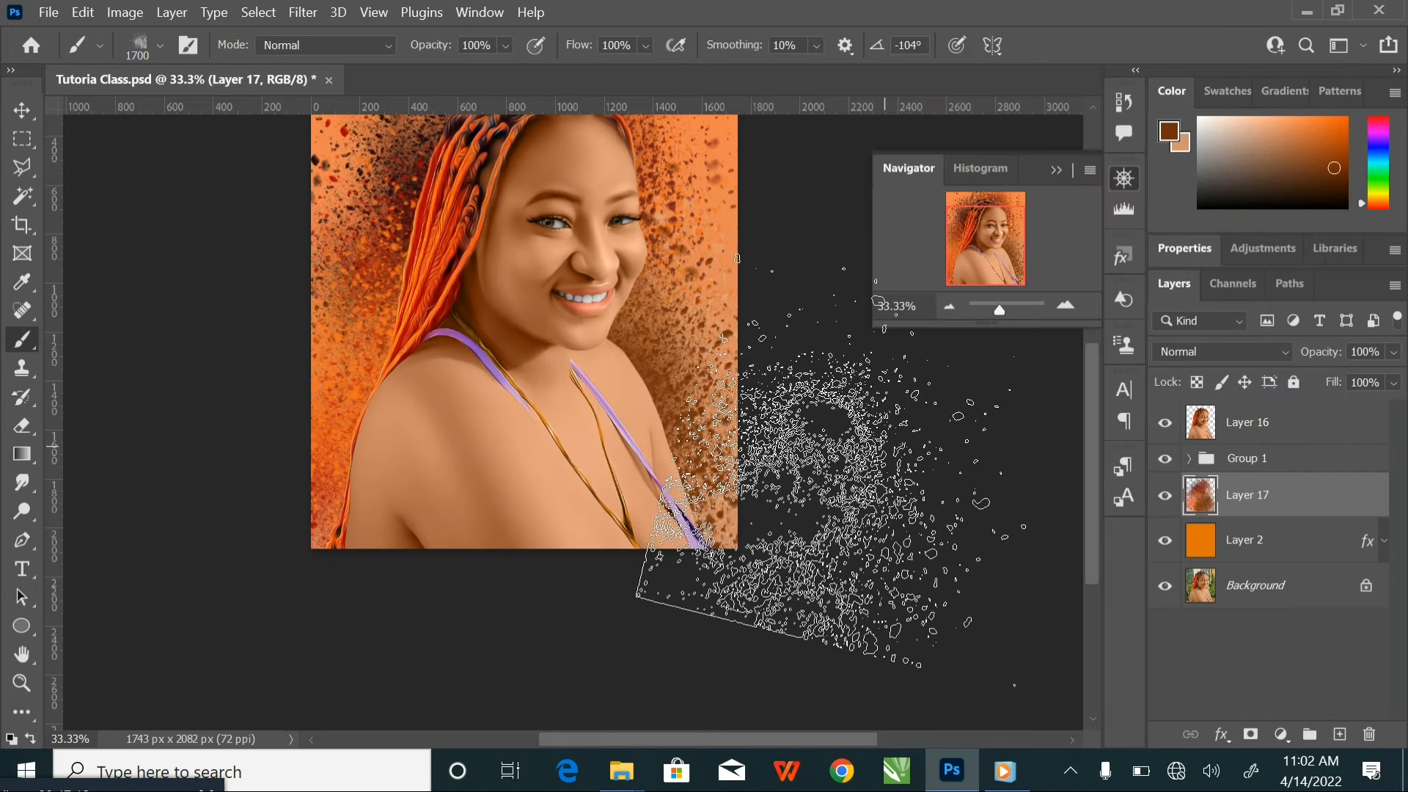
{"action": "key", "text": "ctrl+minus"}
{"action": "mouse_move", "coordinate": [622, 297]}
{"action": "left_mouse_down"}
{"action": "mouse_move", "coordinate": [631, 382]}
{"action": "mouse_move", "coordinate": [670, 336]}
{"action": "left_mouse_up"}
{"action": "key", "text": "bracketleft"}
{"action": "key", "text": "bracketleft"}
{"action": "key", "text": "bracketleft"}
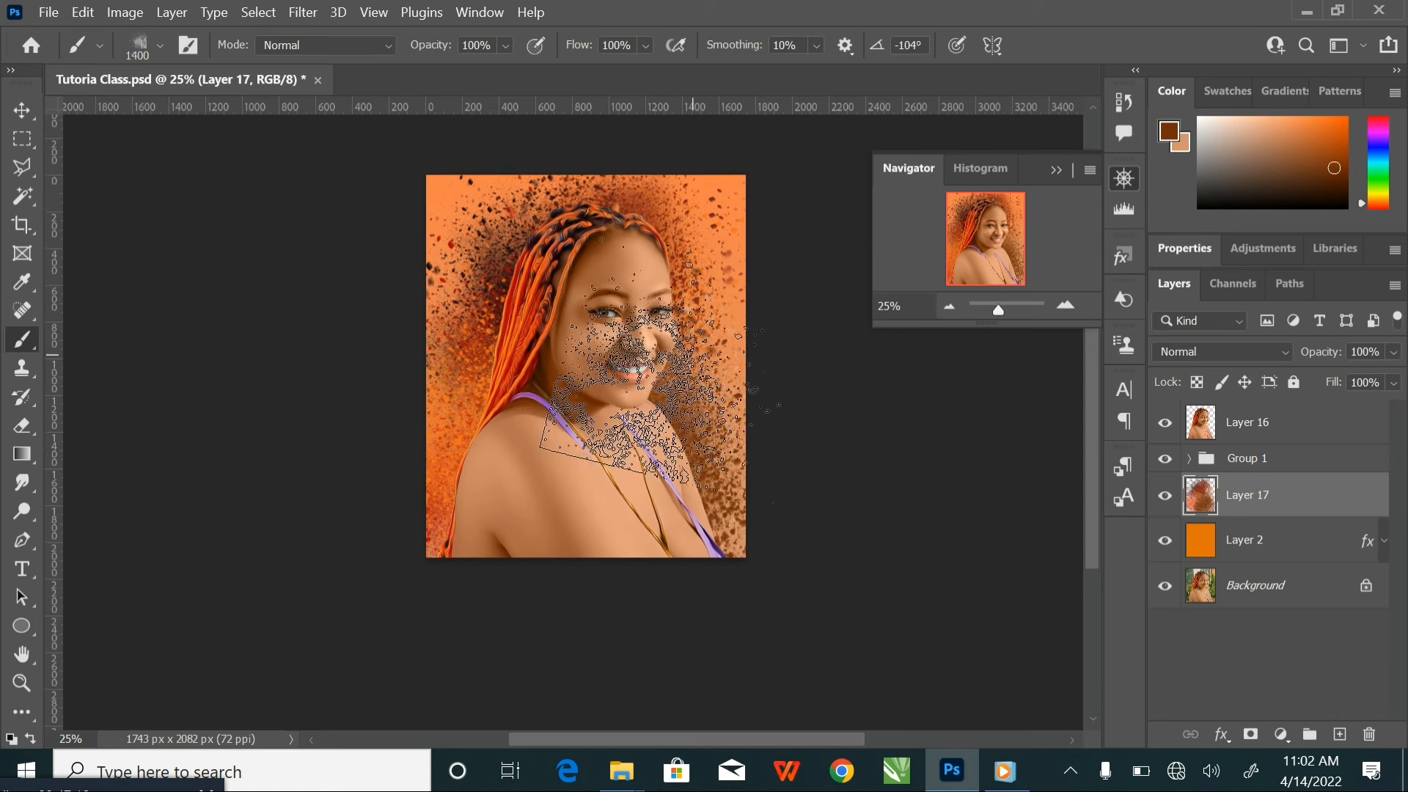
{"action": "key", "text": "bracketleft"}
{"action": "key", "text": "bracketleft"}
{"action": "key", "text": "bracketleft"}
Group Layer 16, Group 1, Layer 17 and Layer 2 together above the Background layer
{"action": "left_click", "coordinate": [22, 111]}
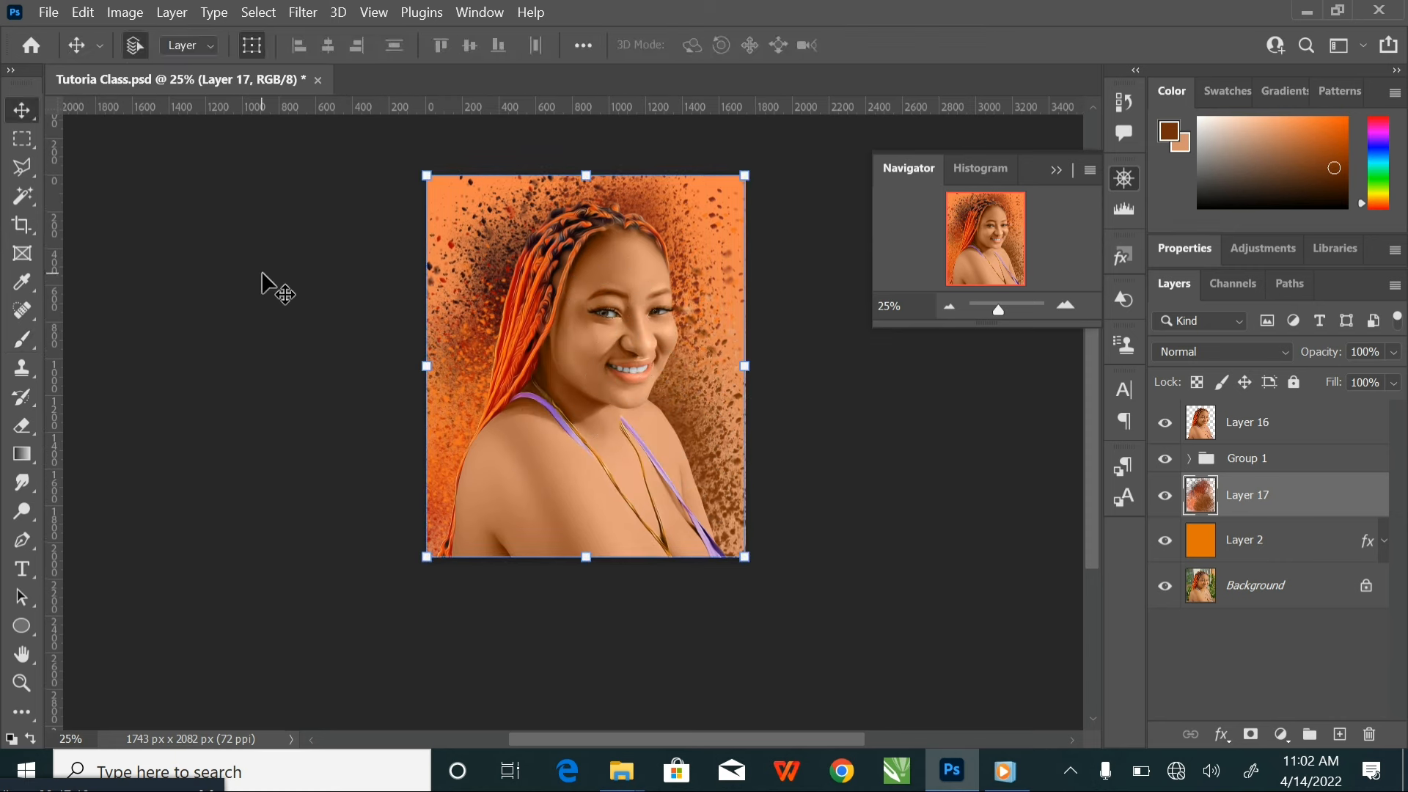
{"action": "left_click", "coordinate": [1329, 513], "text": "ctrl"}
{"action": "left_click", "coordinate": [1299, 434]}
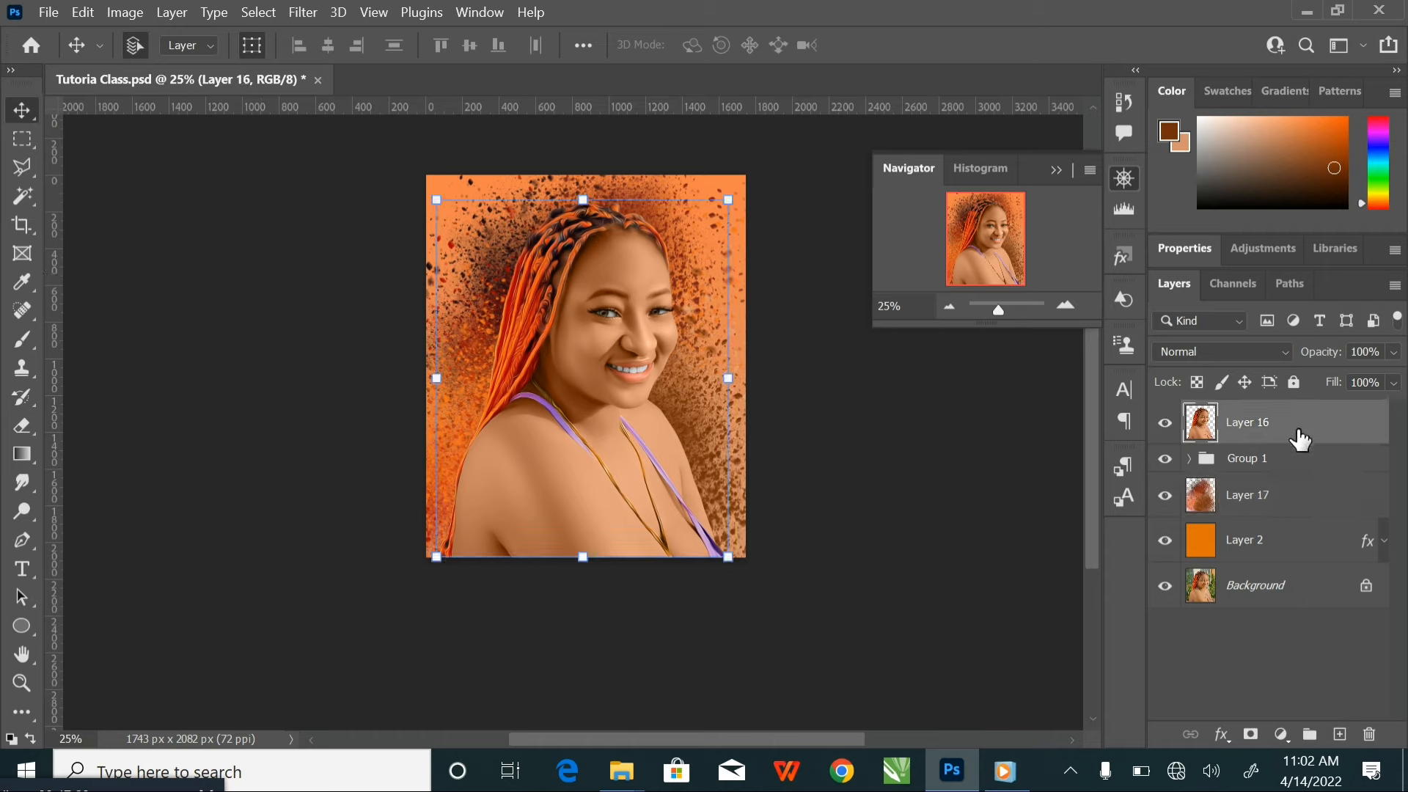
{"action": "left_click", "coordinate": [1310, 546], "text": "shift"}
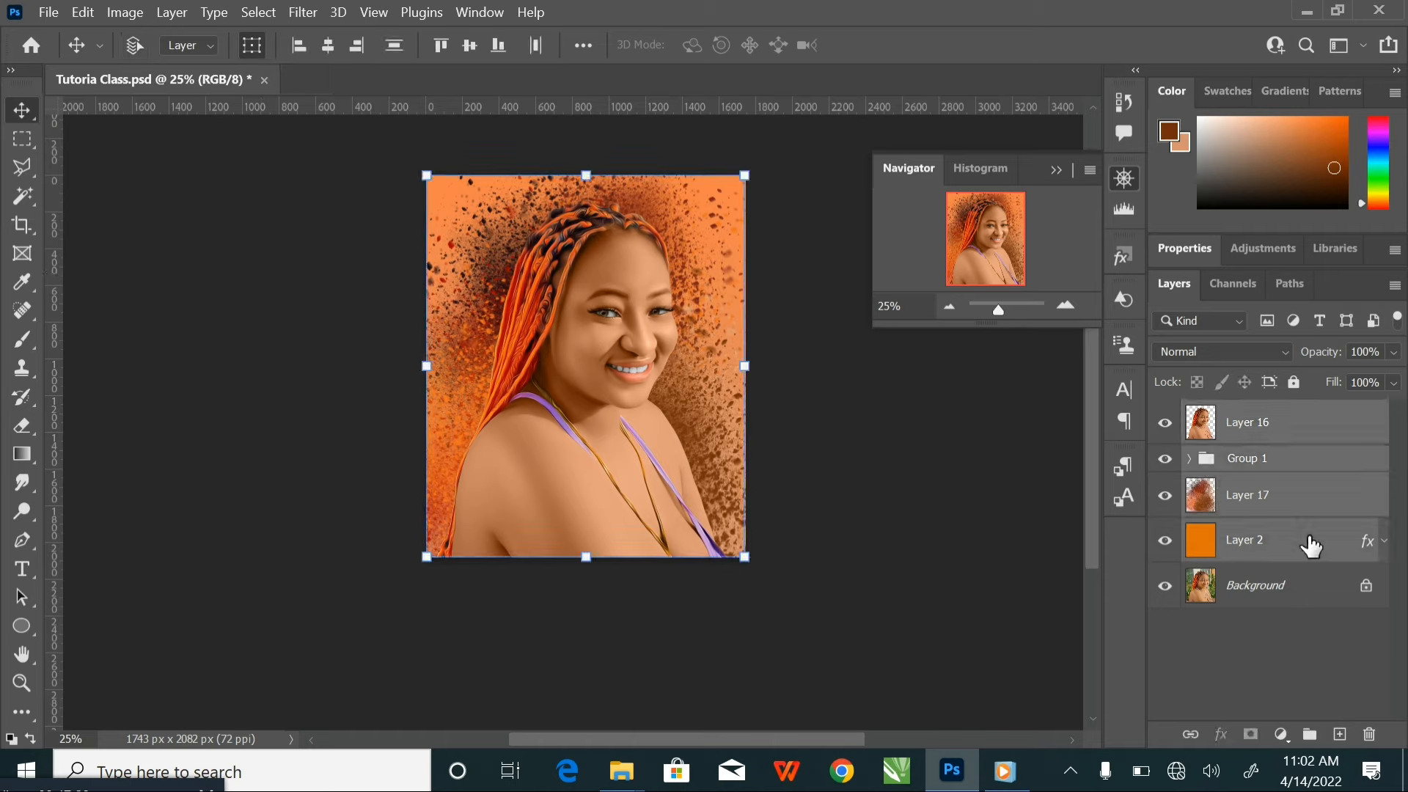
{"action": "key", "text": "ctrl+g"}
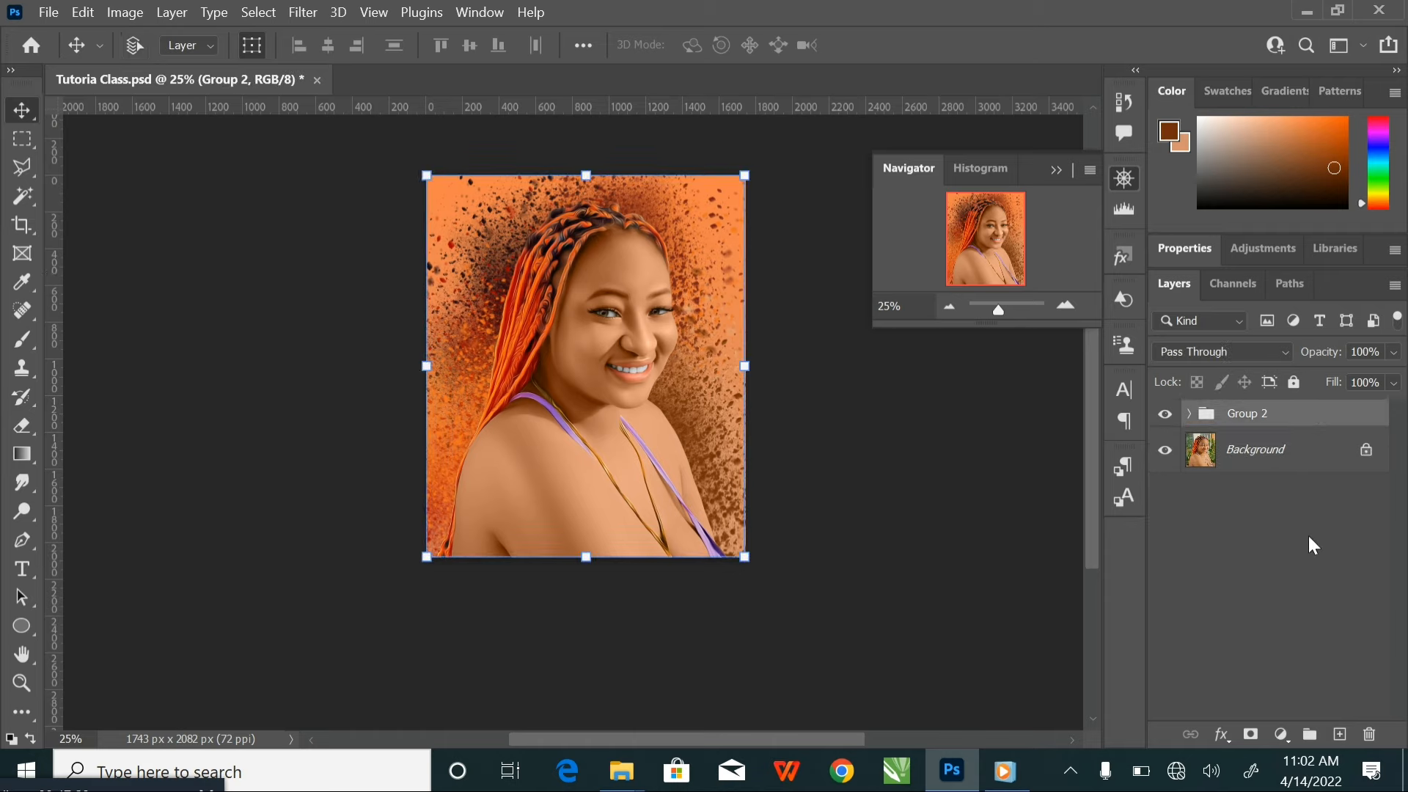
Toggle the new group's visibility to compare the finished painting with the original photo
{"action": "left_click", "coordinate": [1171, 422]}
{"action": "left_click", "coordinate": [1165, 415]}
{"action": "left_click", "coordinate": [1172, 420]}
{"action": "left_click", "coordinate": [1171, 421]}
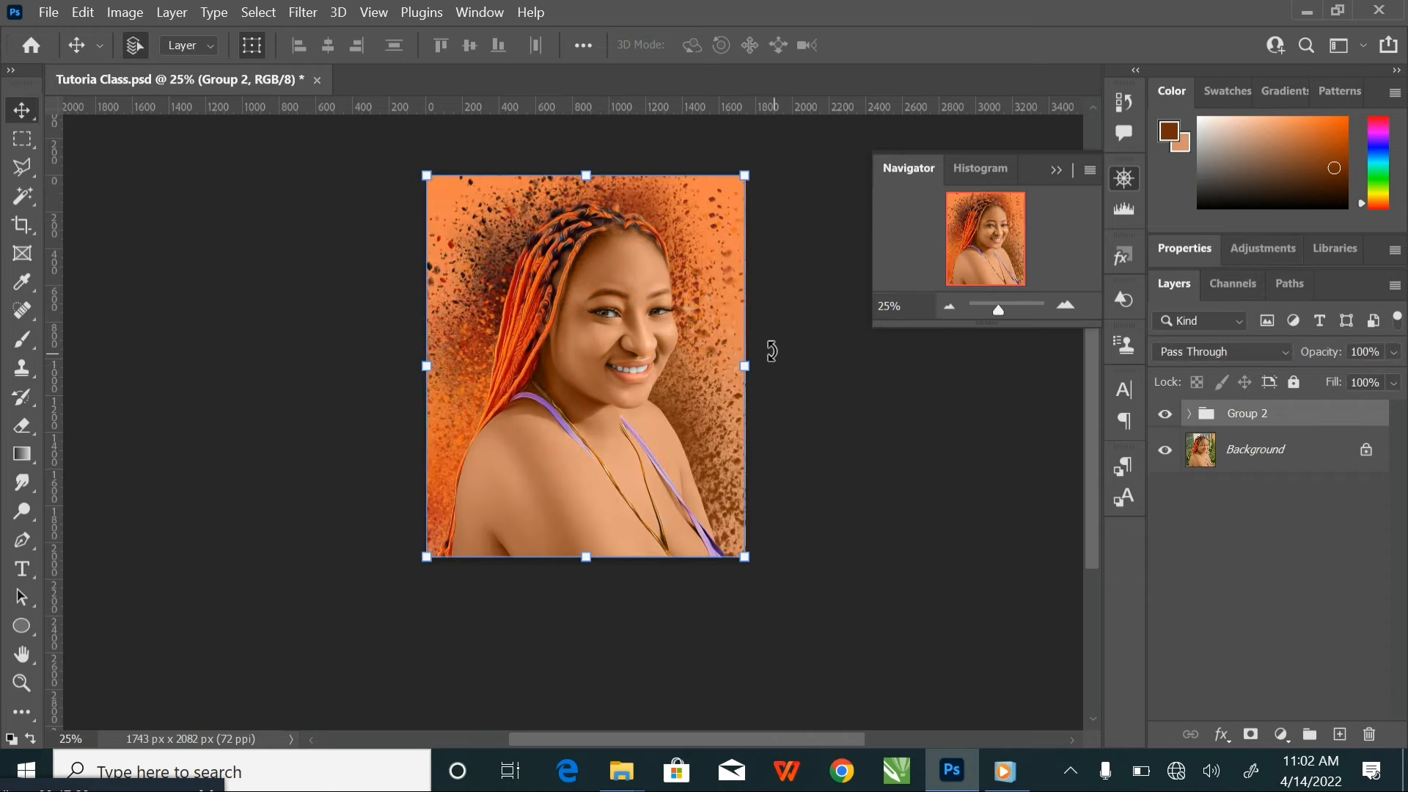